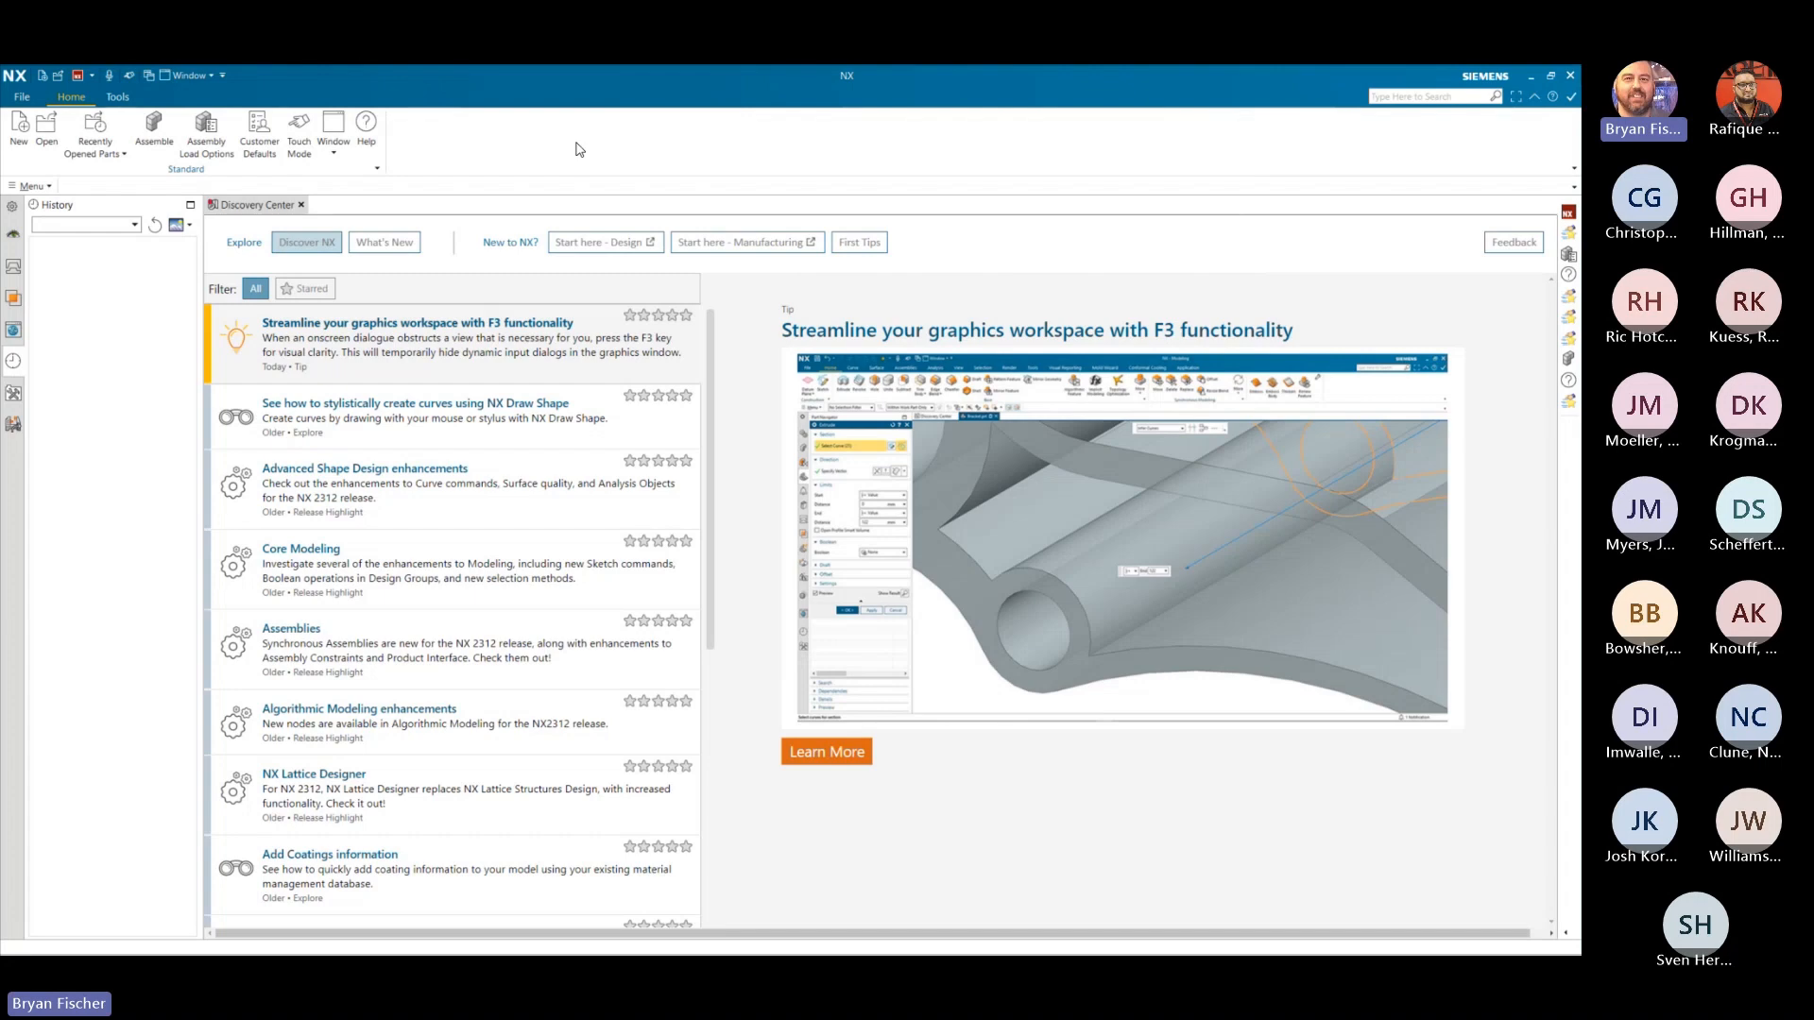
# - Set the assembly load scope to All Components with the Minimally Load - Lightweight Display option
pyautogui.click(206, 128)
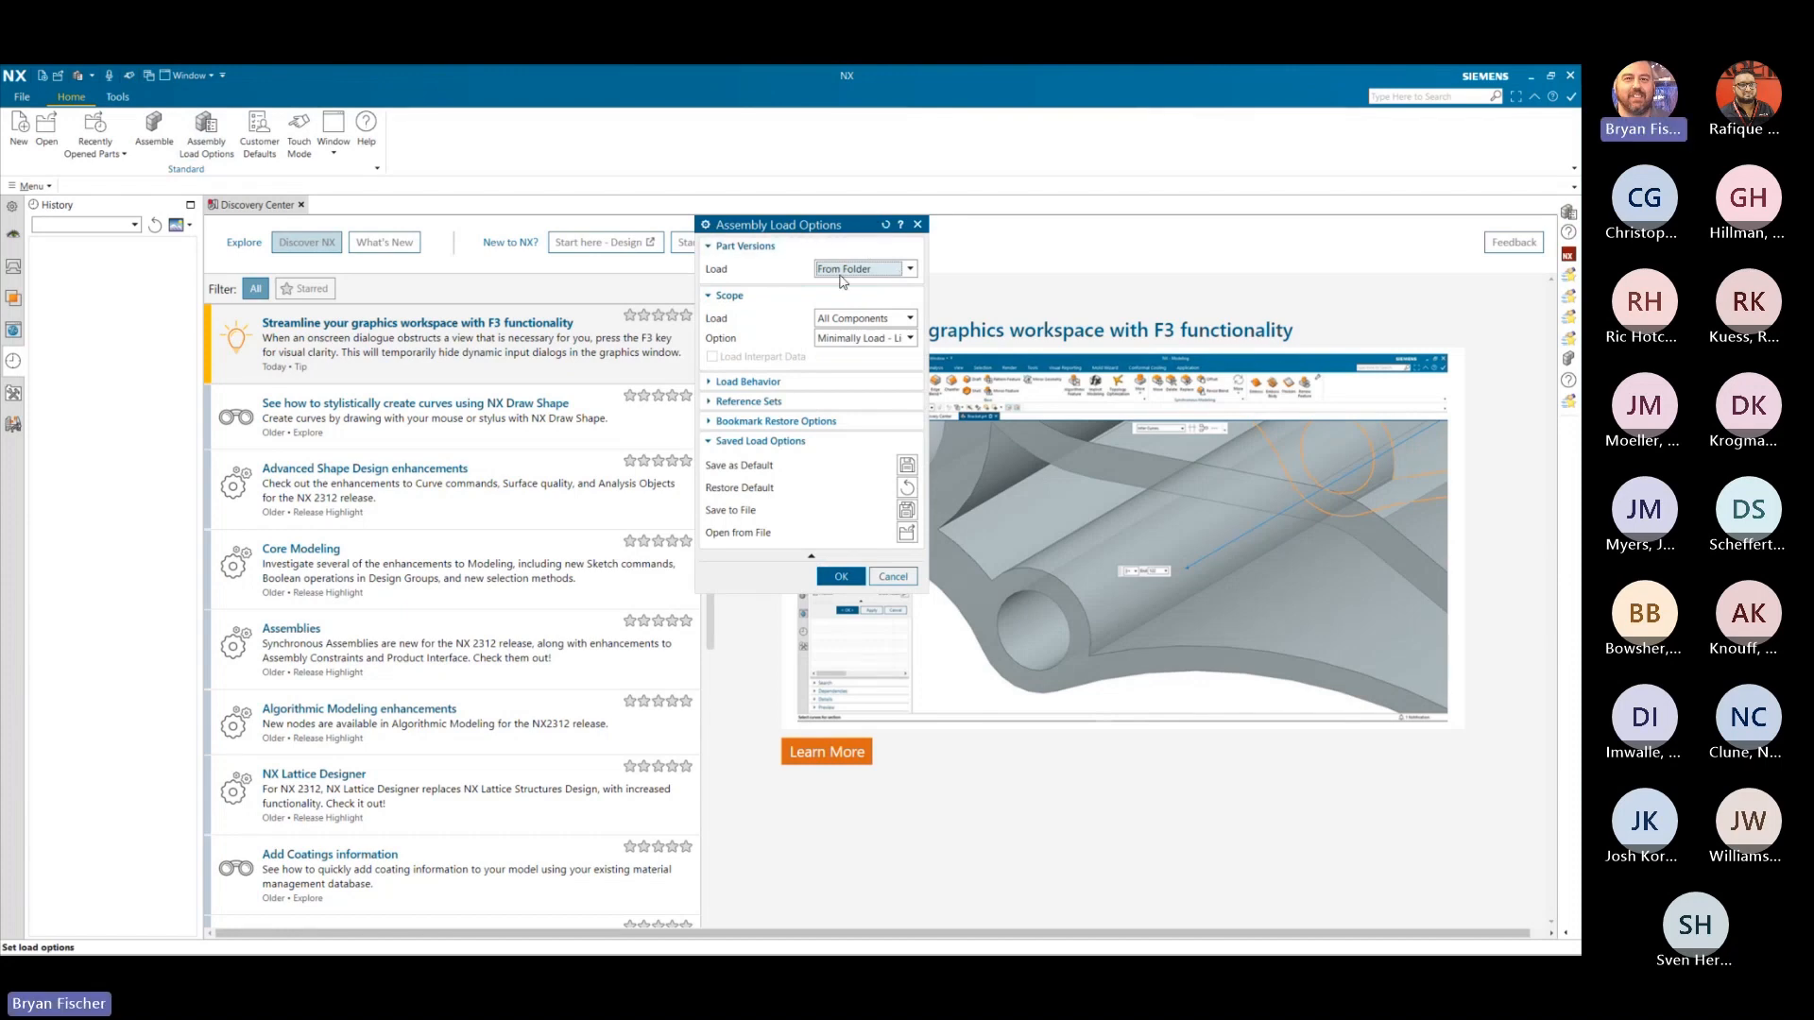
pyautogui.click(870, 322)
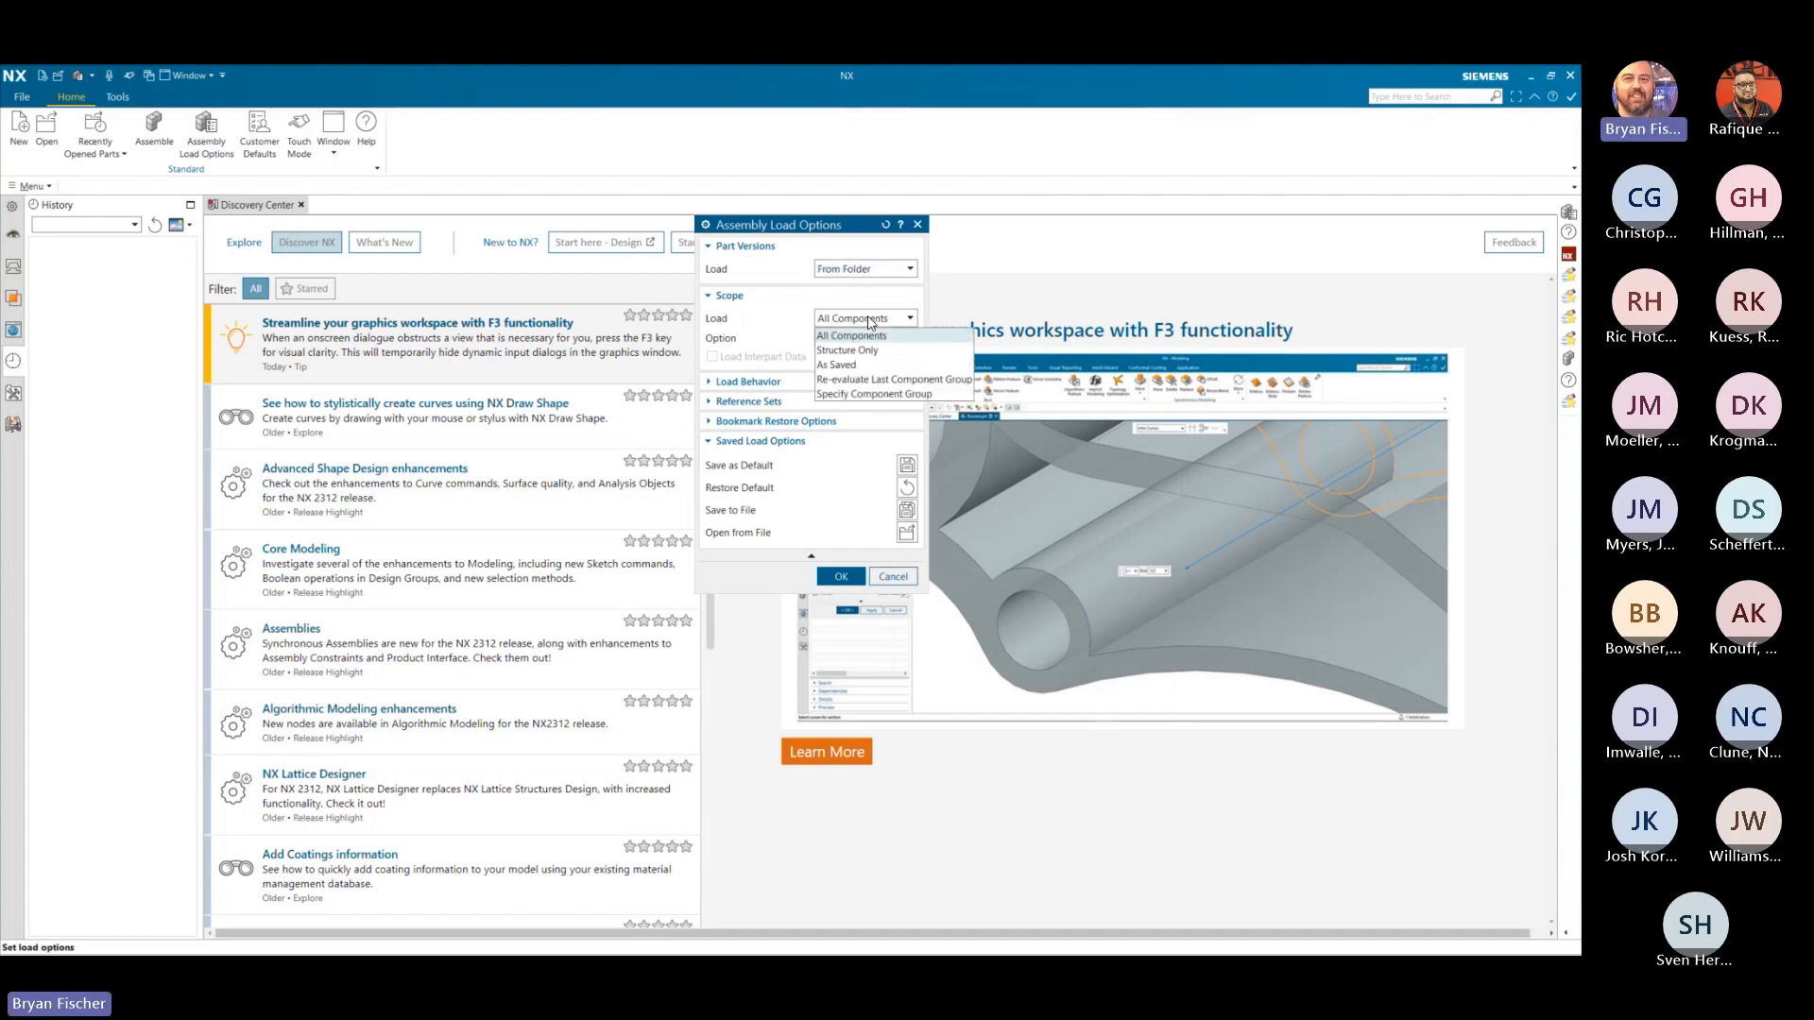
pyautogui.click(867, 336)
pyautogui.click(864, 340)
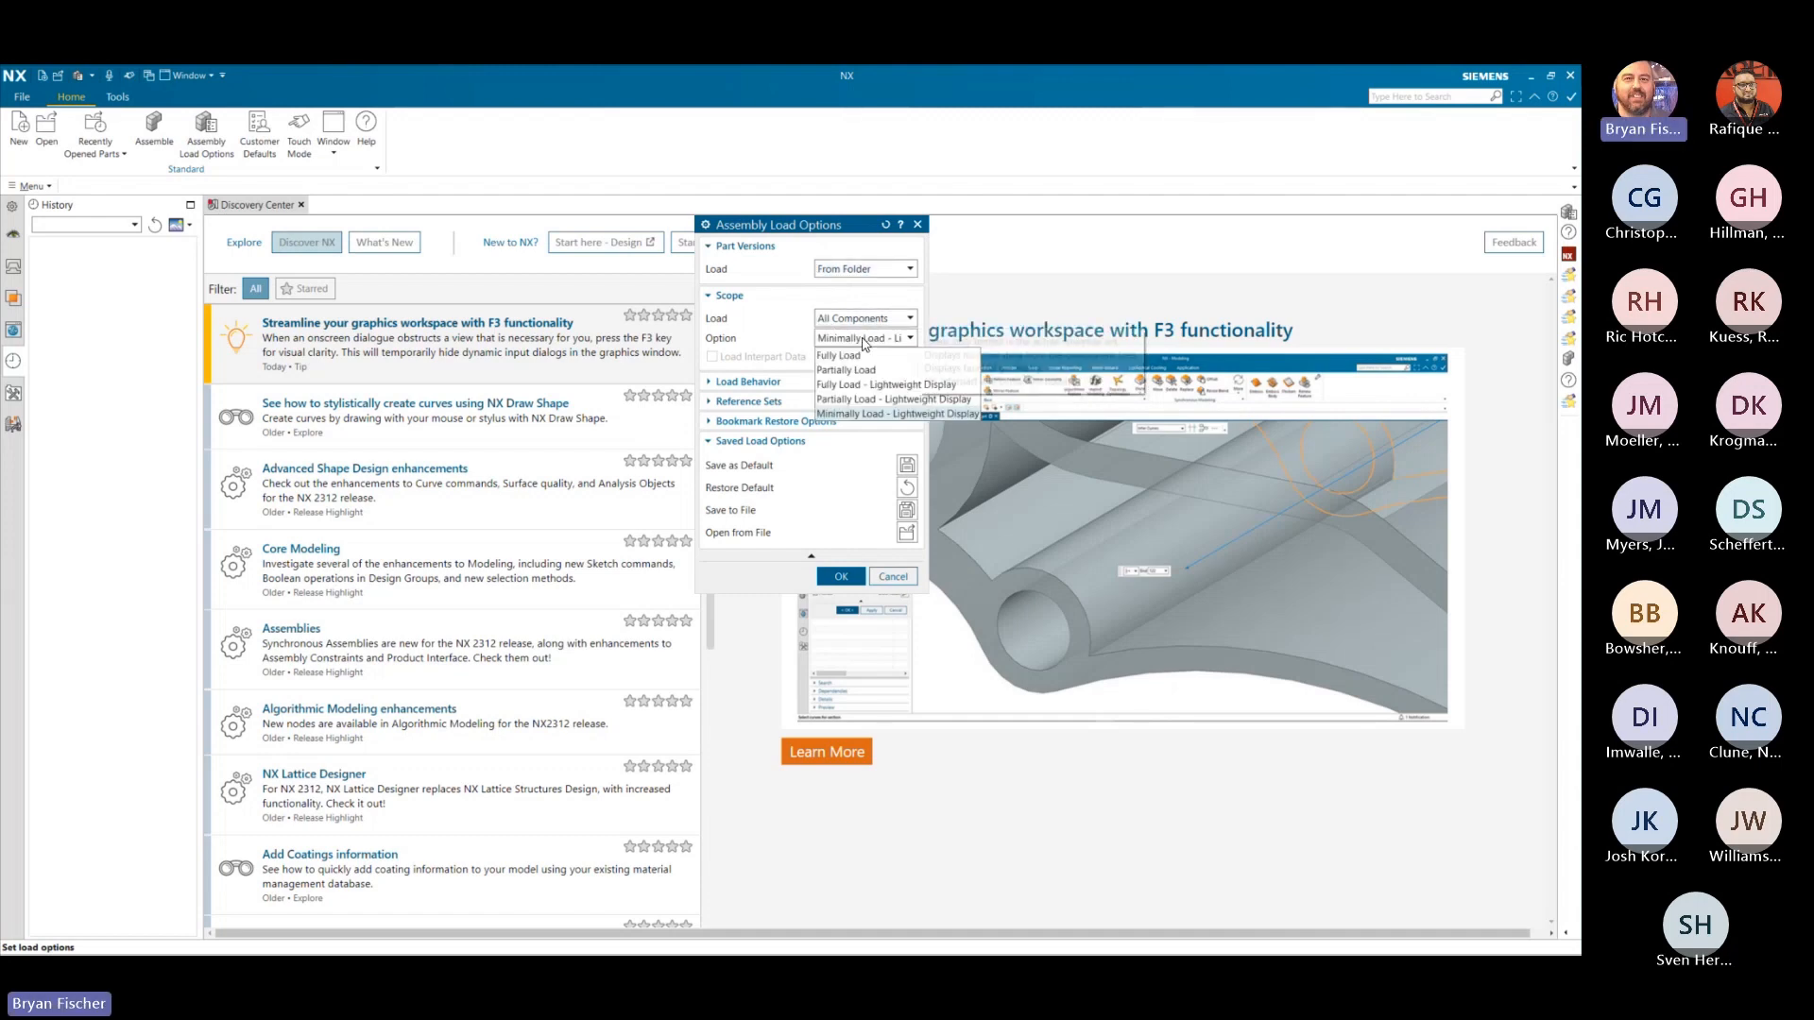
pyautogui.click(863, 340)
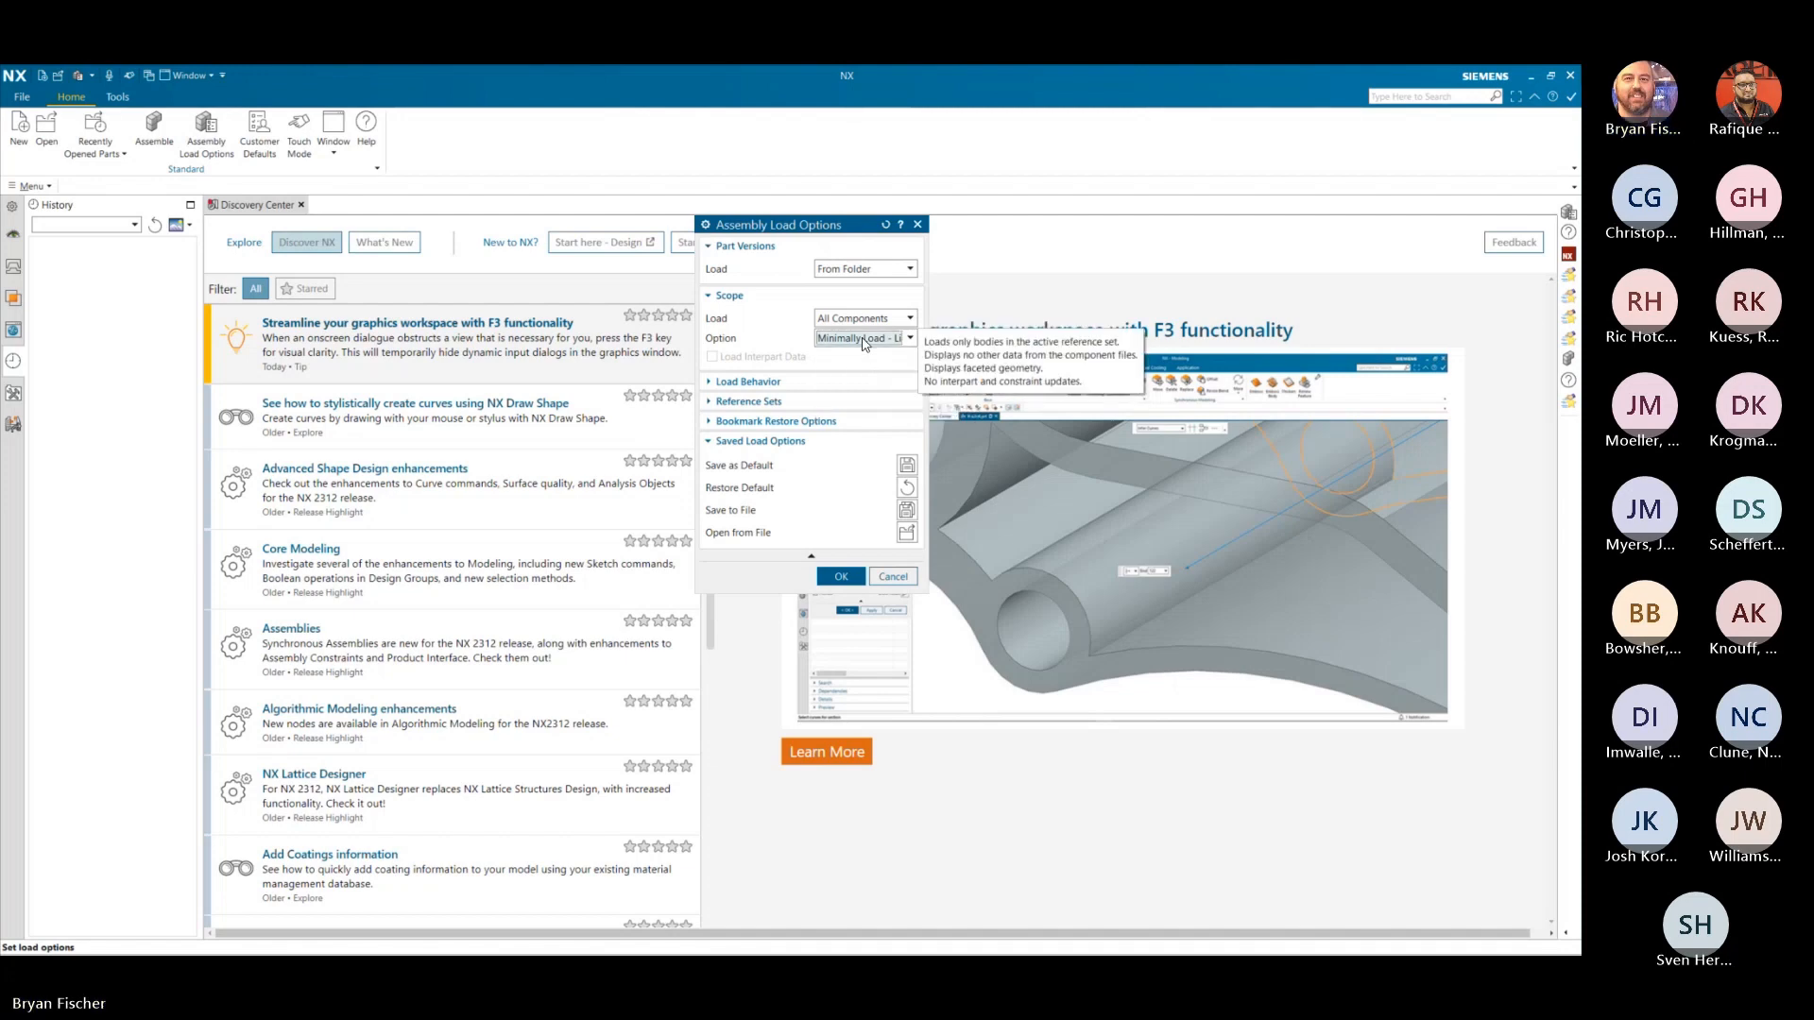
pyautogui.click(841, 577)
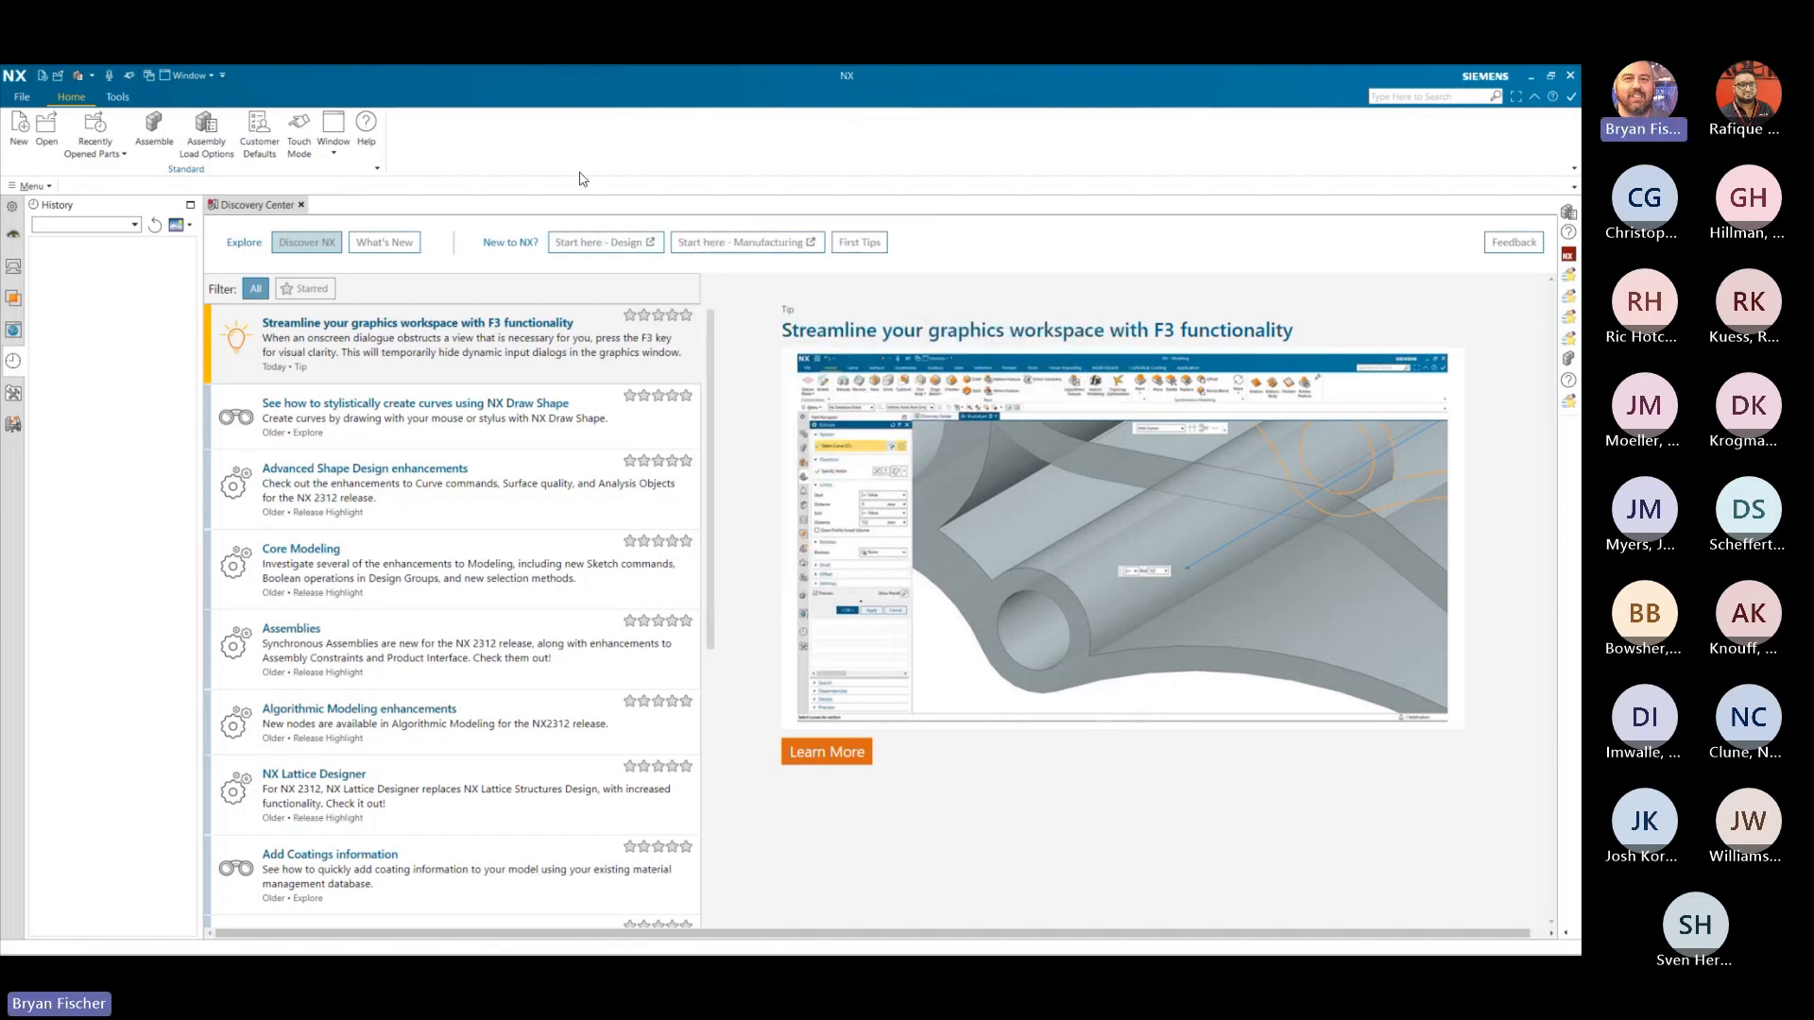
# - Open the drawing carrier_asm_dwg1.prt from the Carrier Assembly rev 2 folder
pyautogui.click(46, 126)
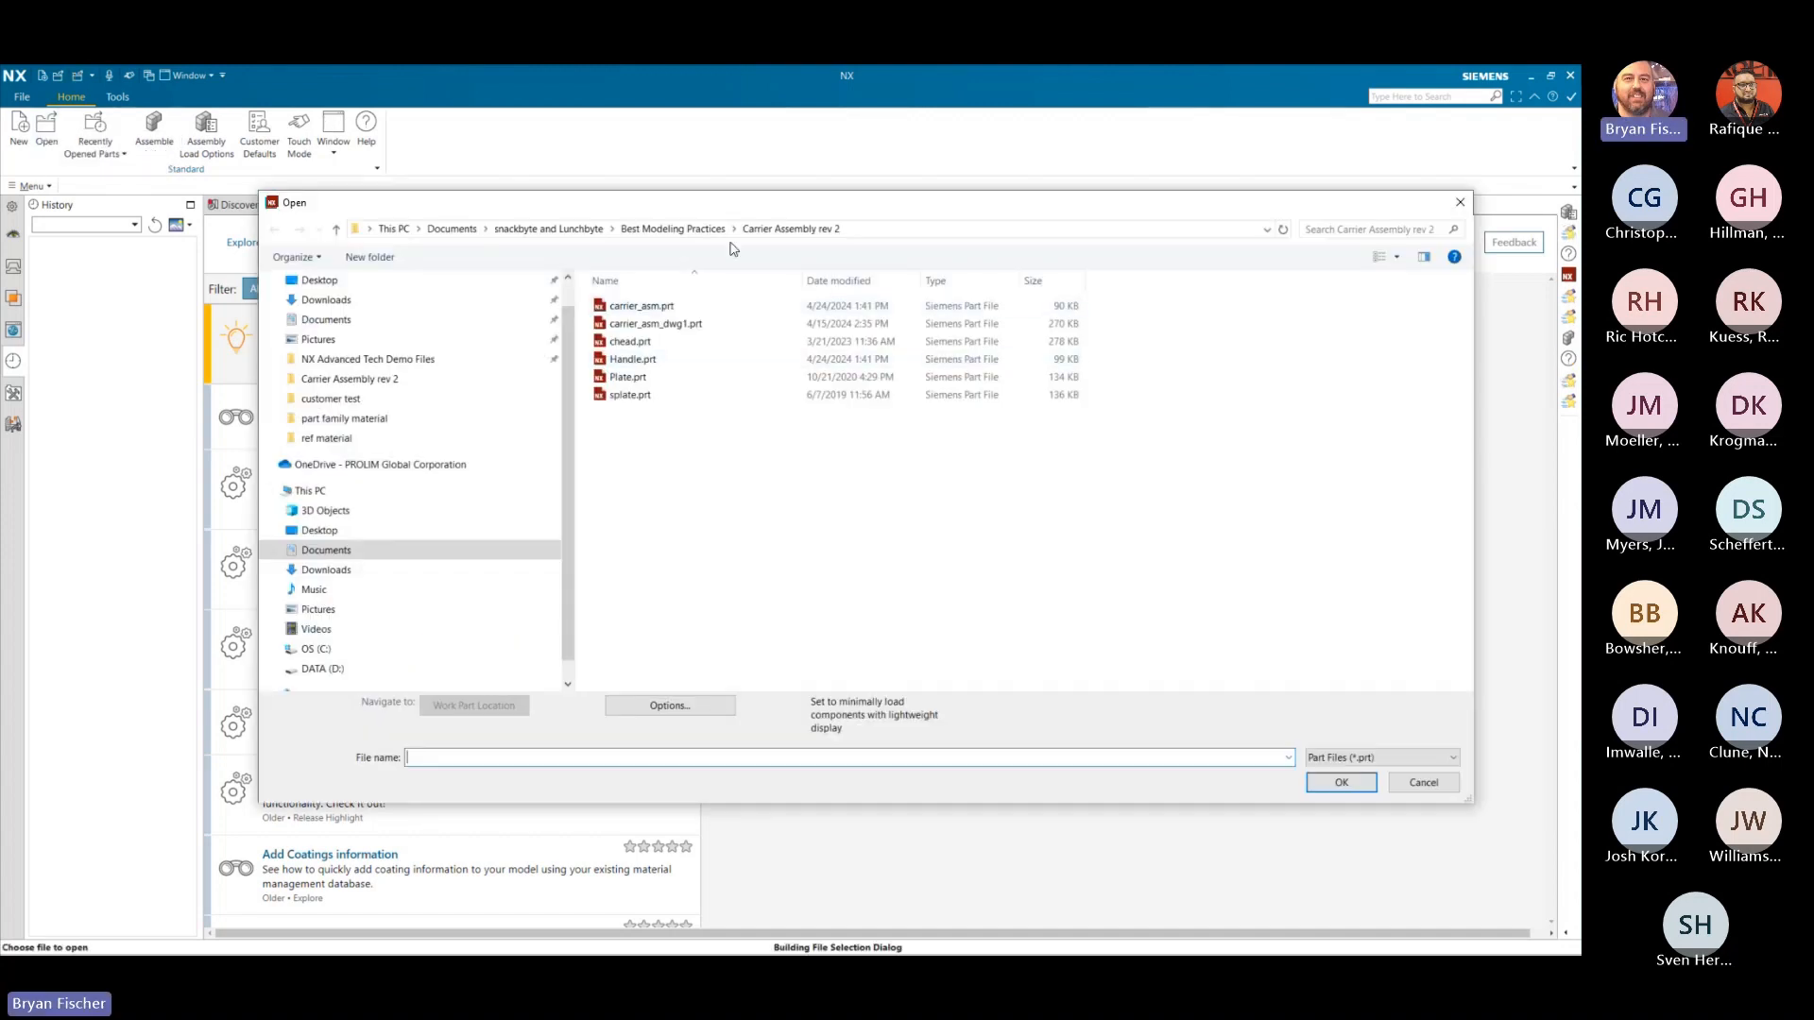
pyautogui.click(661, 323)
pyautogui.click(1333, 784)
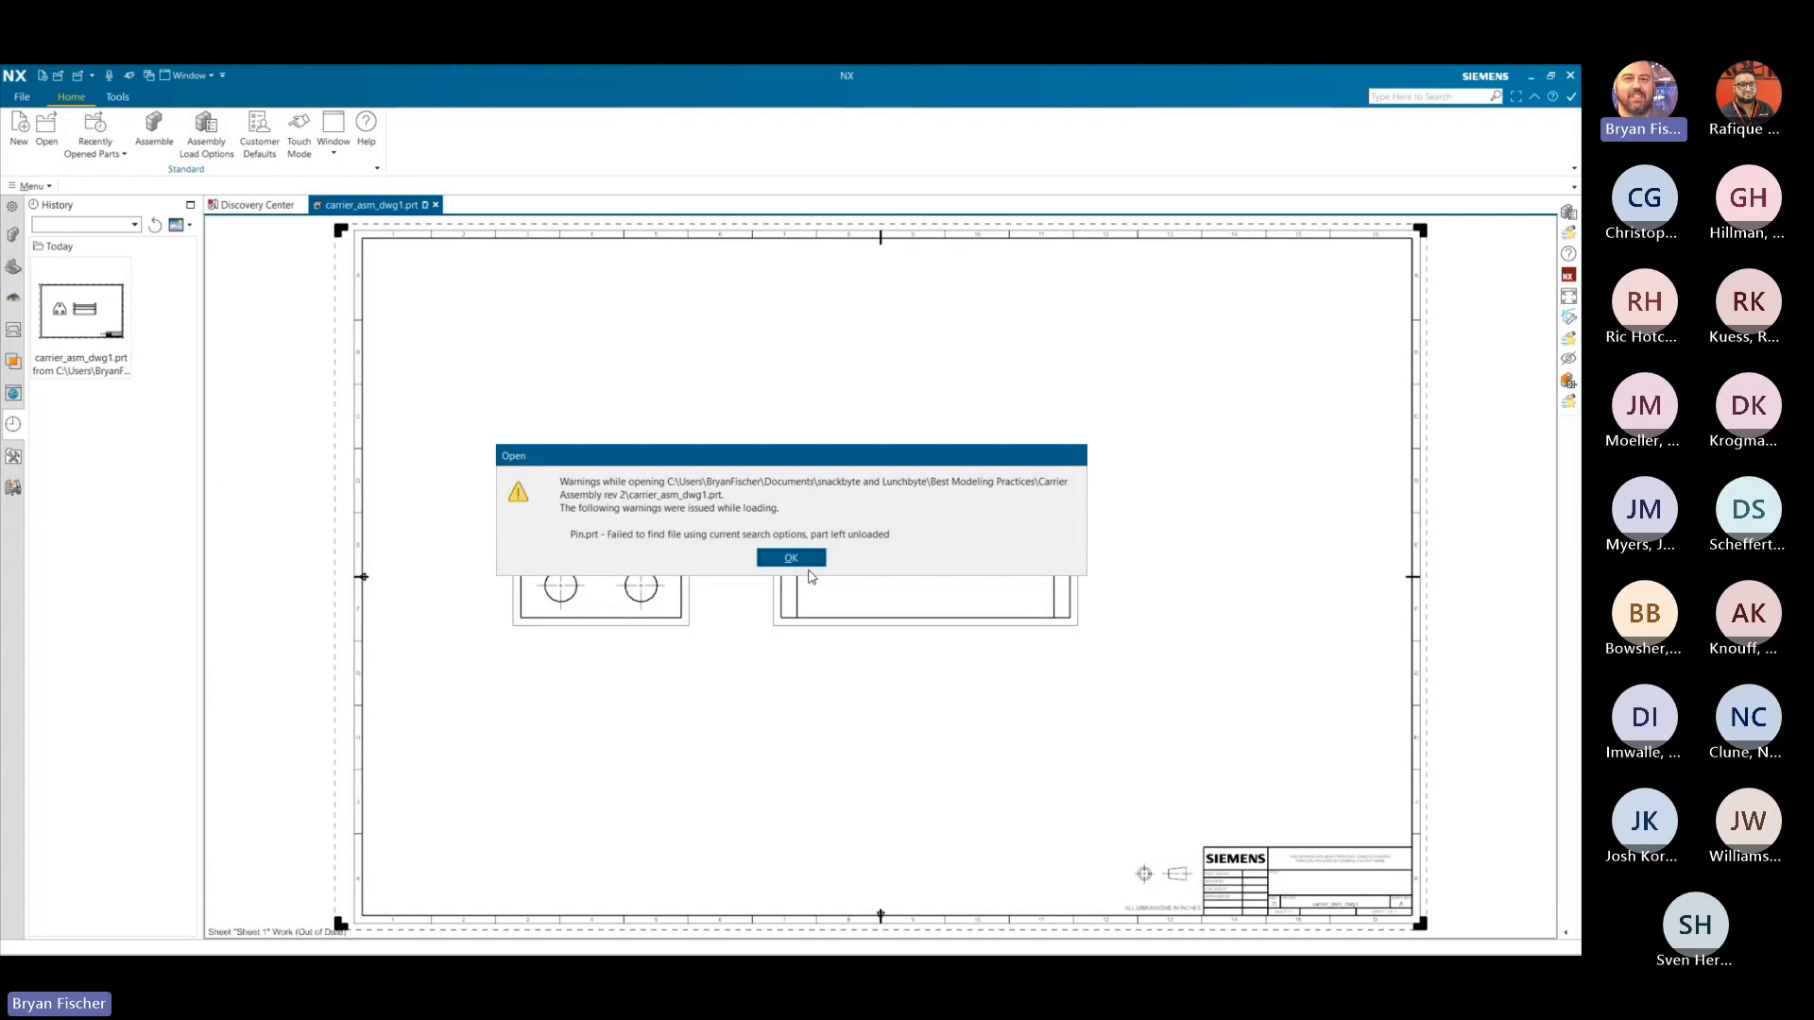
pyautogui.click(805, 558)
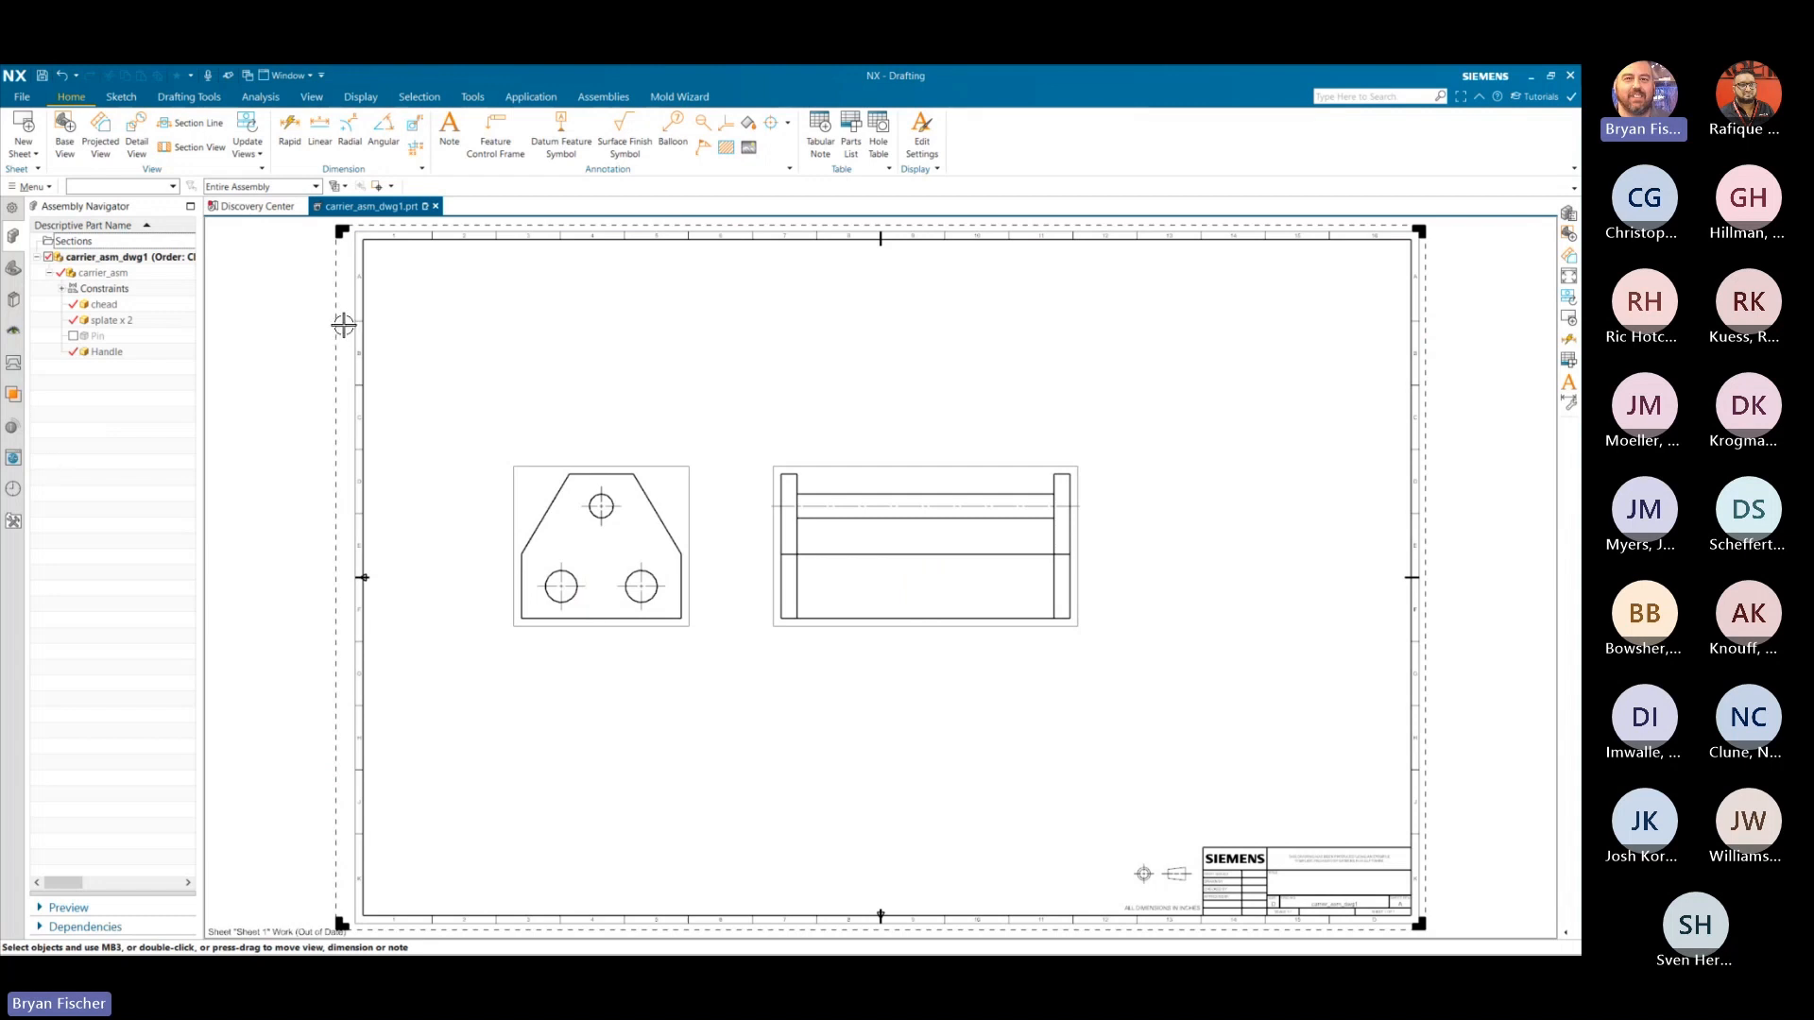
# - Close the carrier_asm_dwg1 drawing together with its components
pyautogui.click(436, 206)
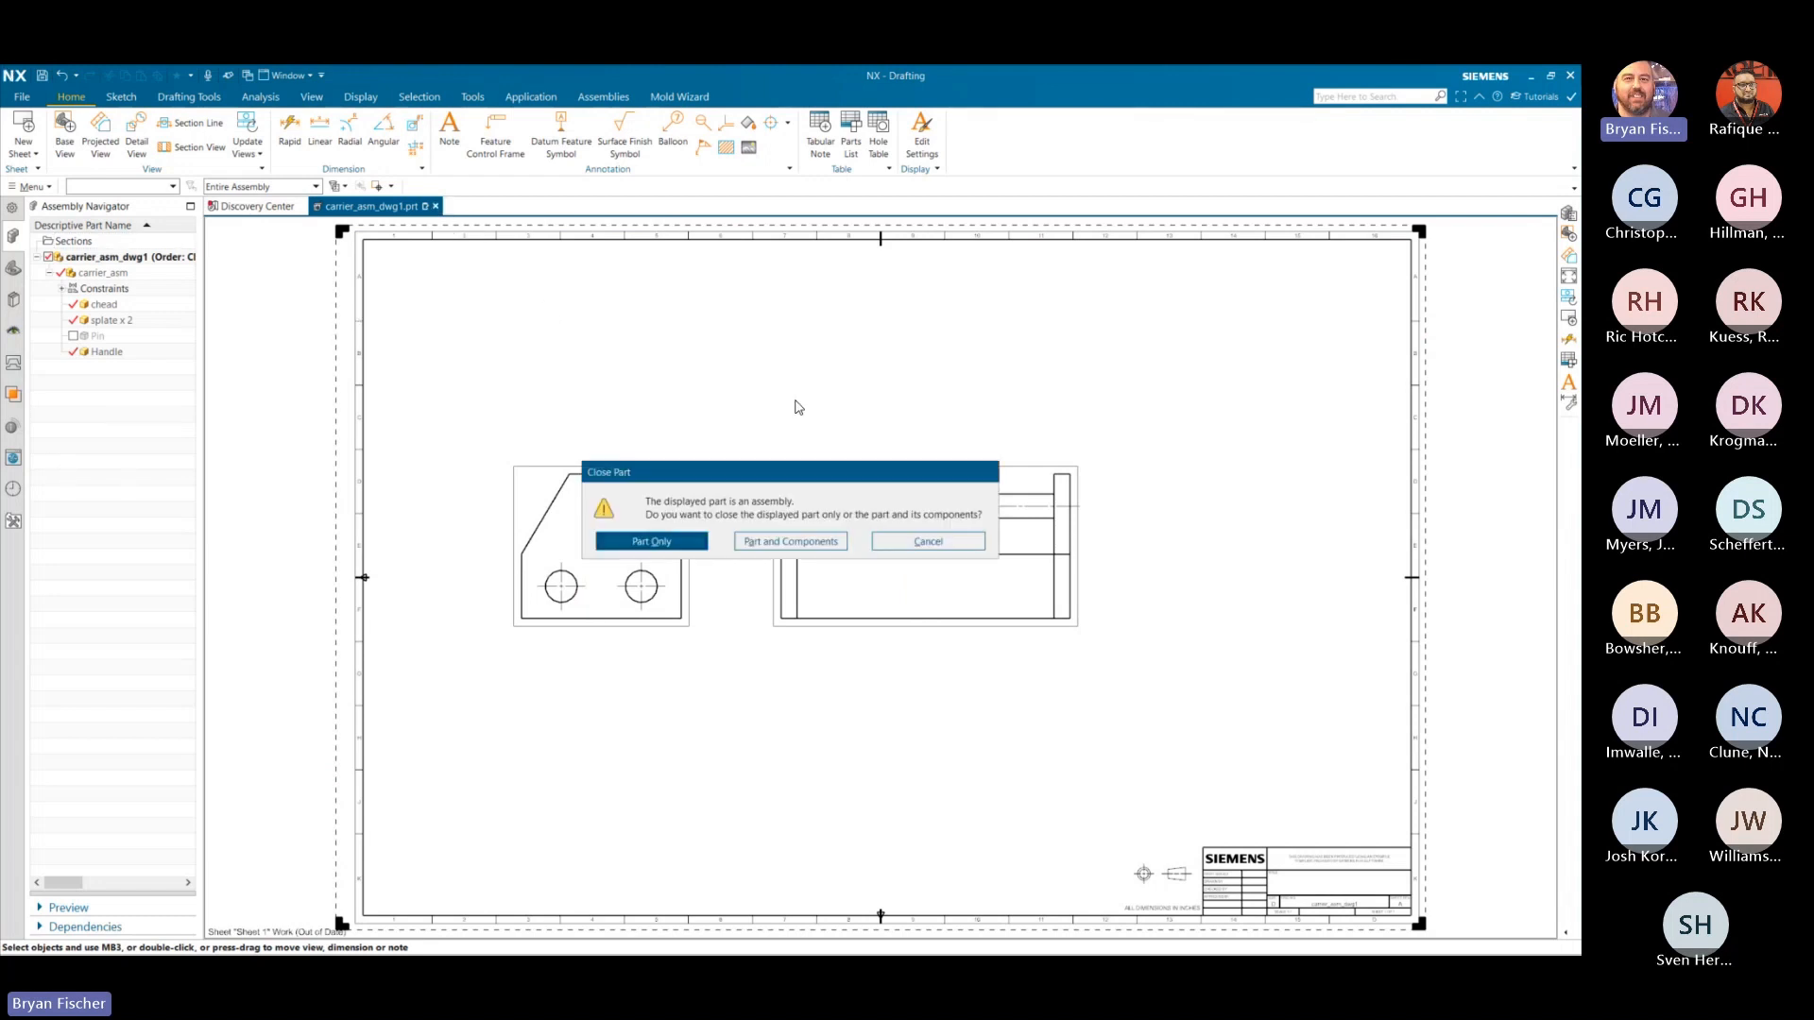
pyautogui.click(791, 542)
pyautogui.click(792, 547)
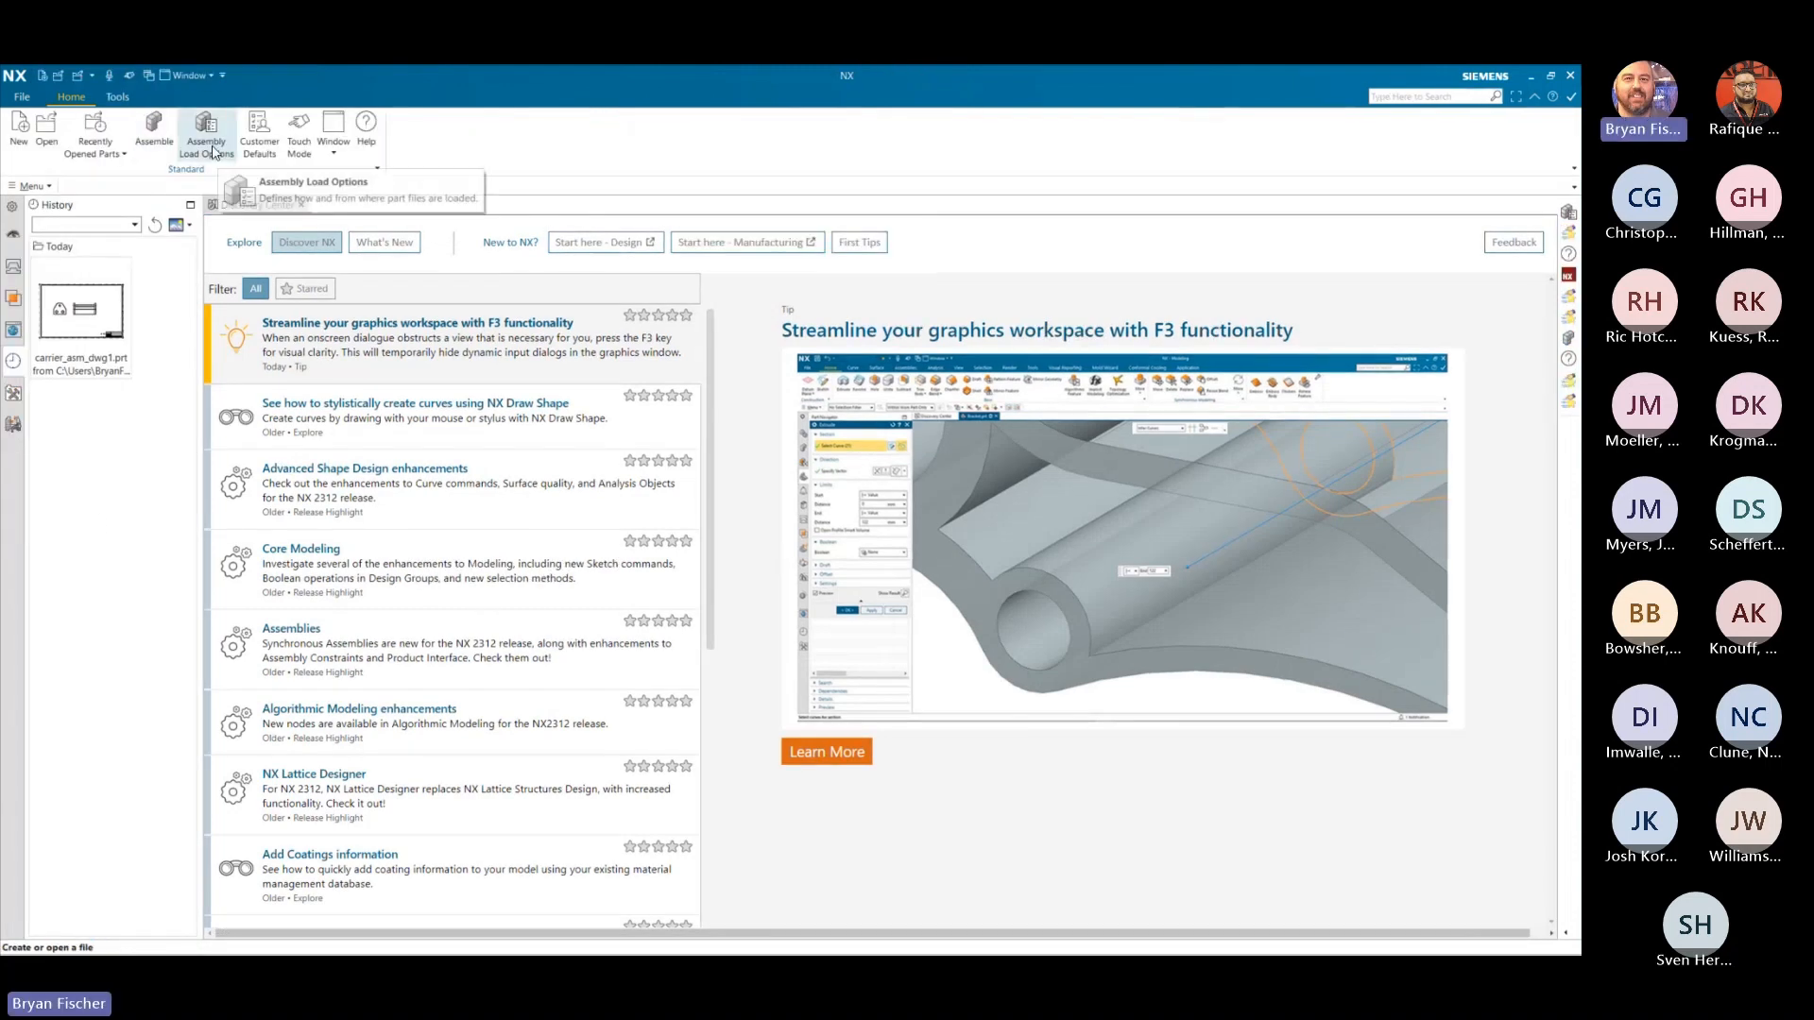
# - Set part versions to load From Search Folders and remove the existing NX program folder from the search list
pyautogui.click(207, 133)
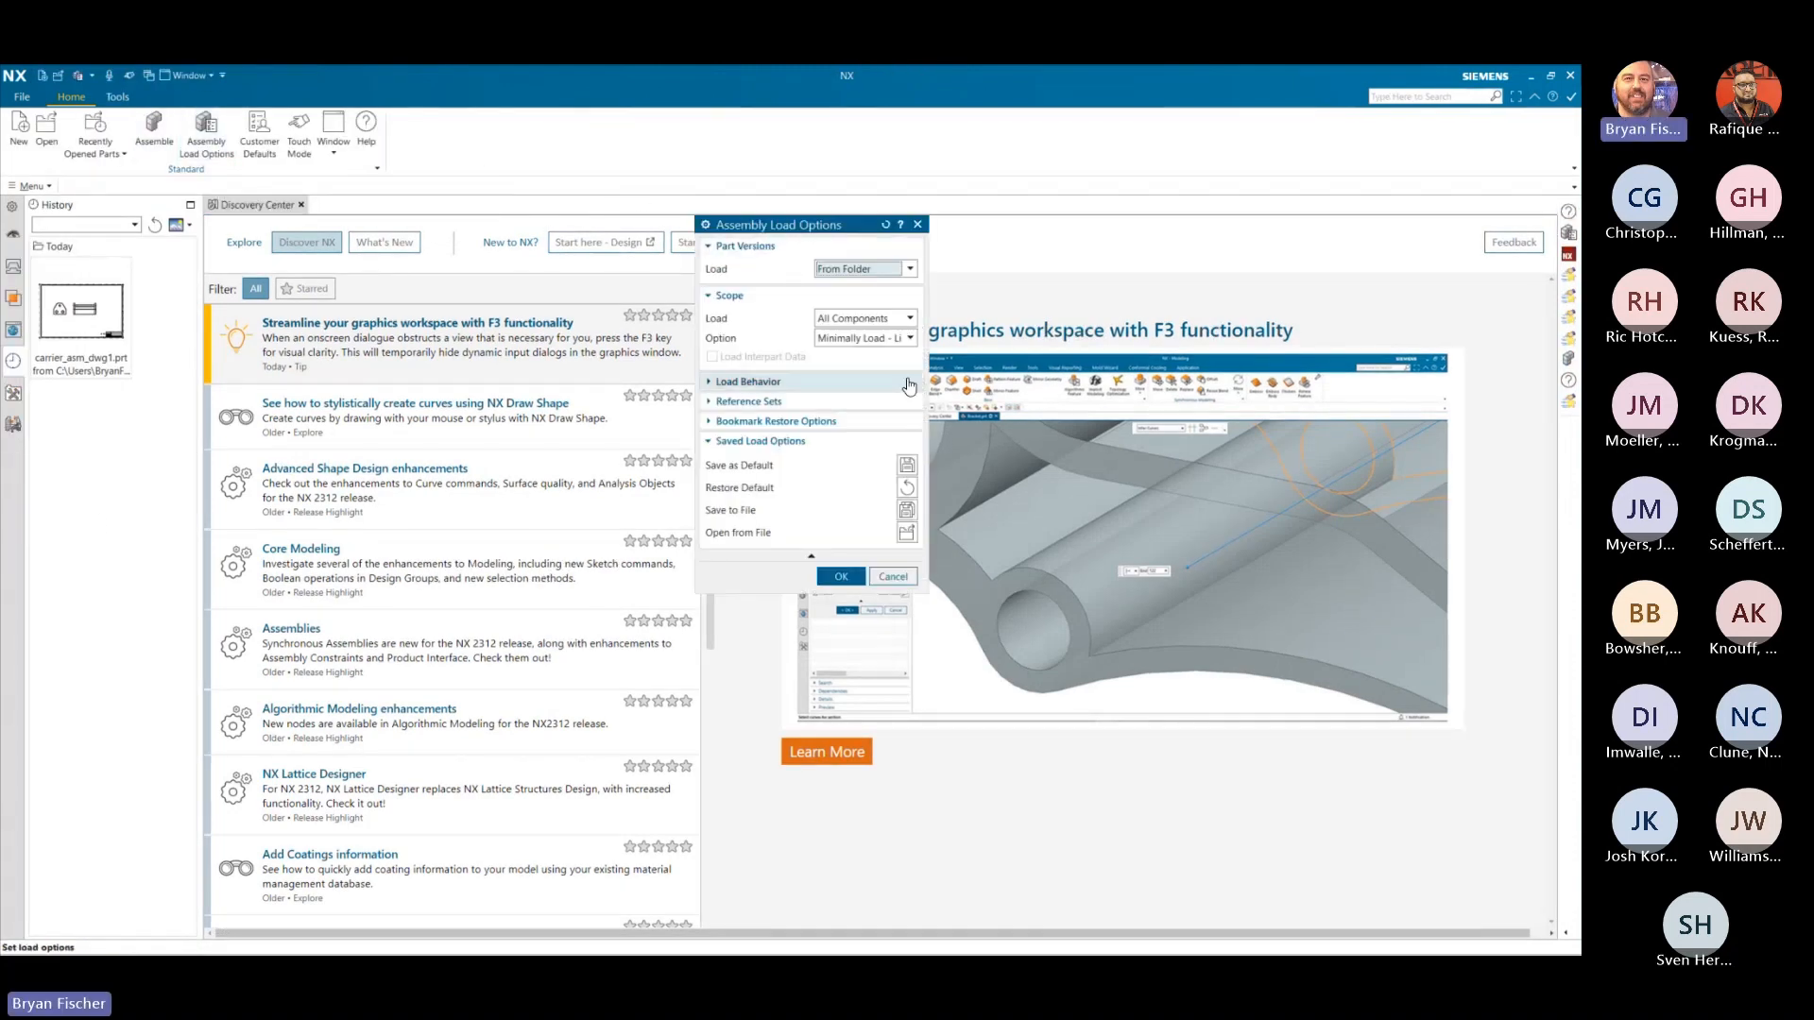
pyautogui.click(902, 270)
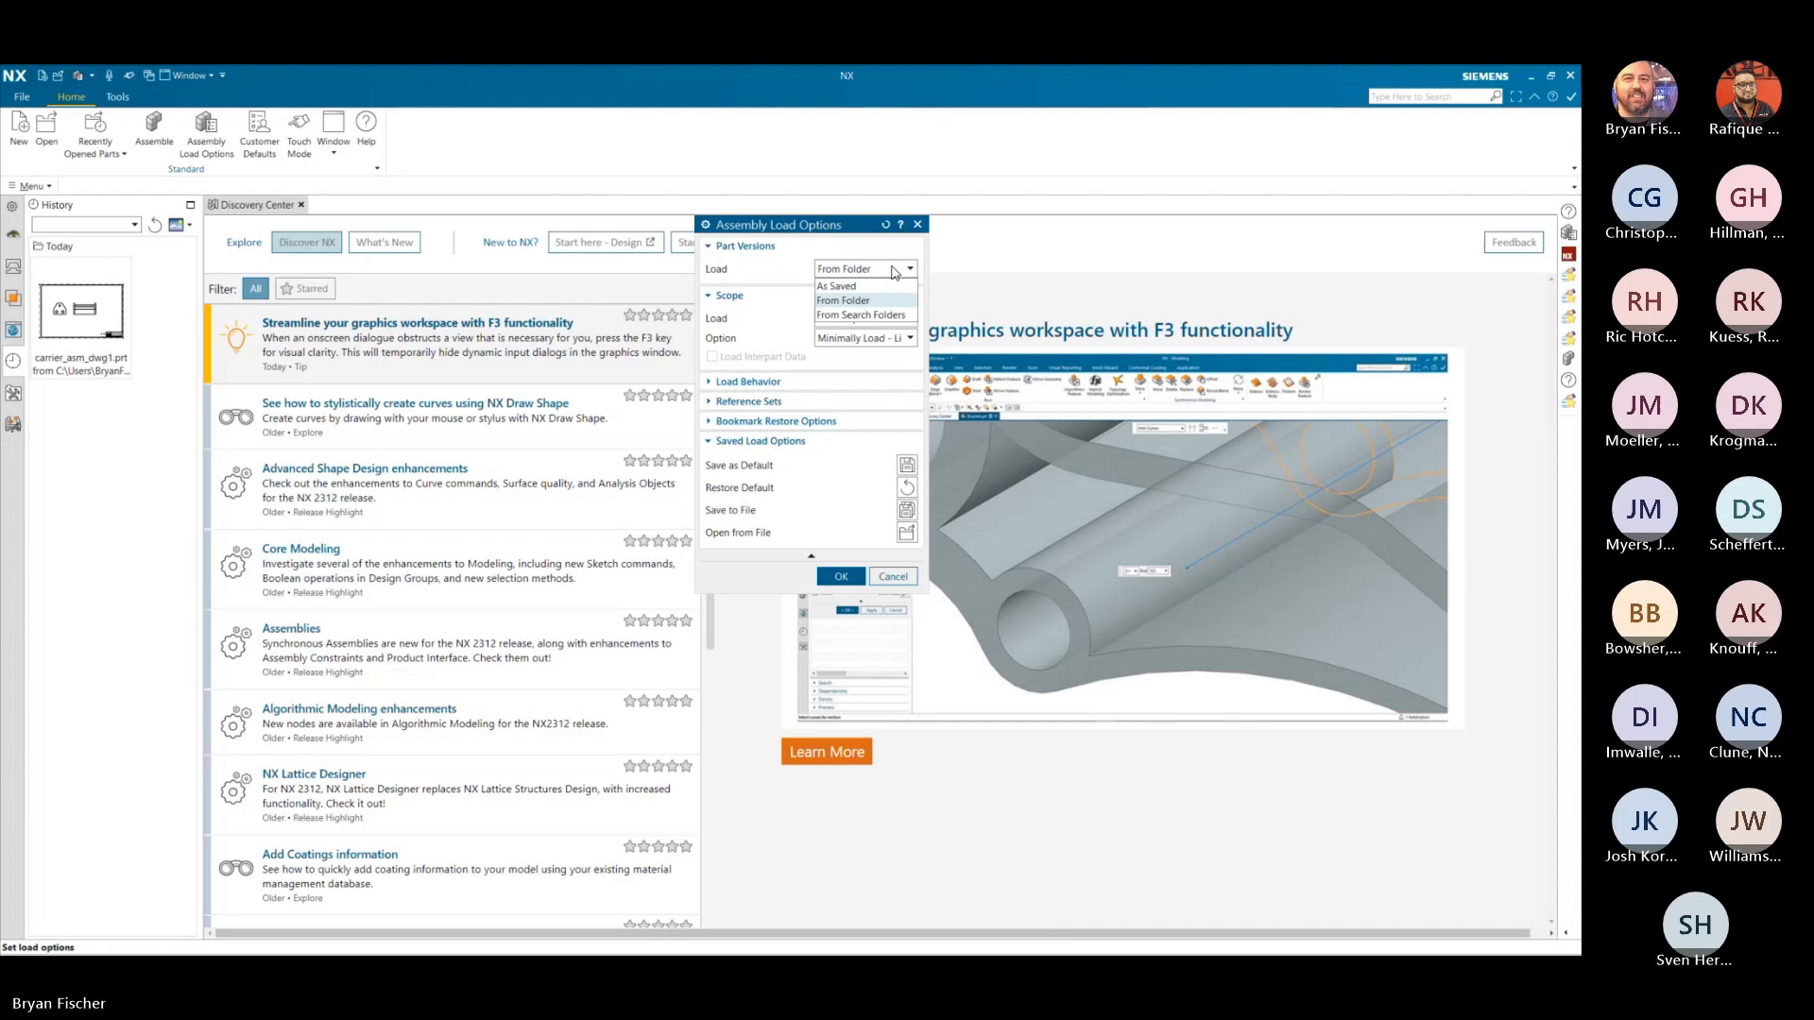
pyautogui.click(862, 316)
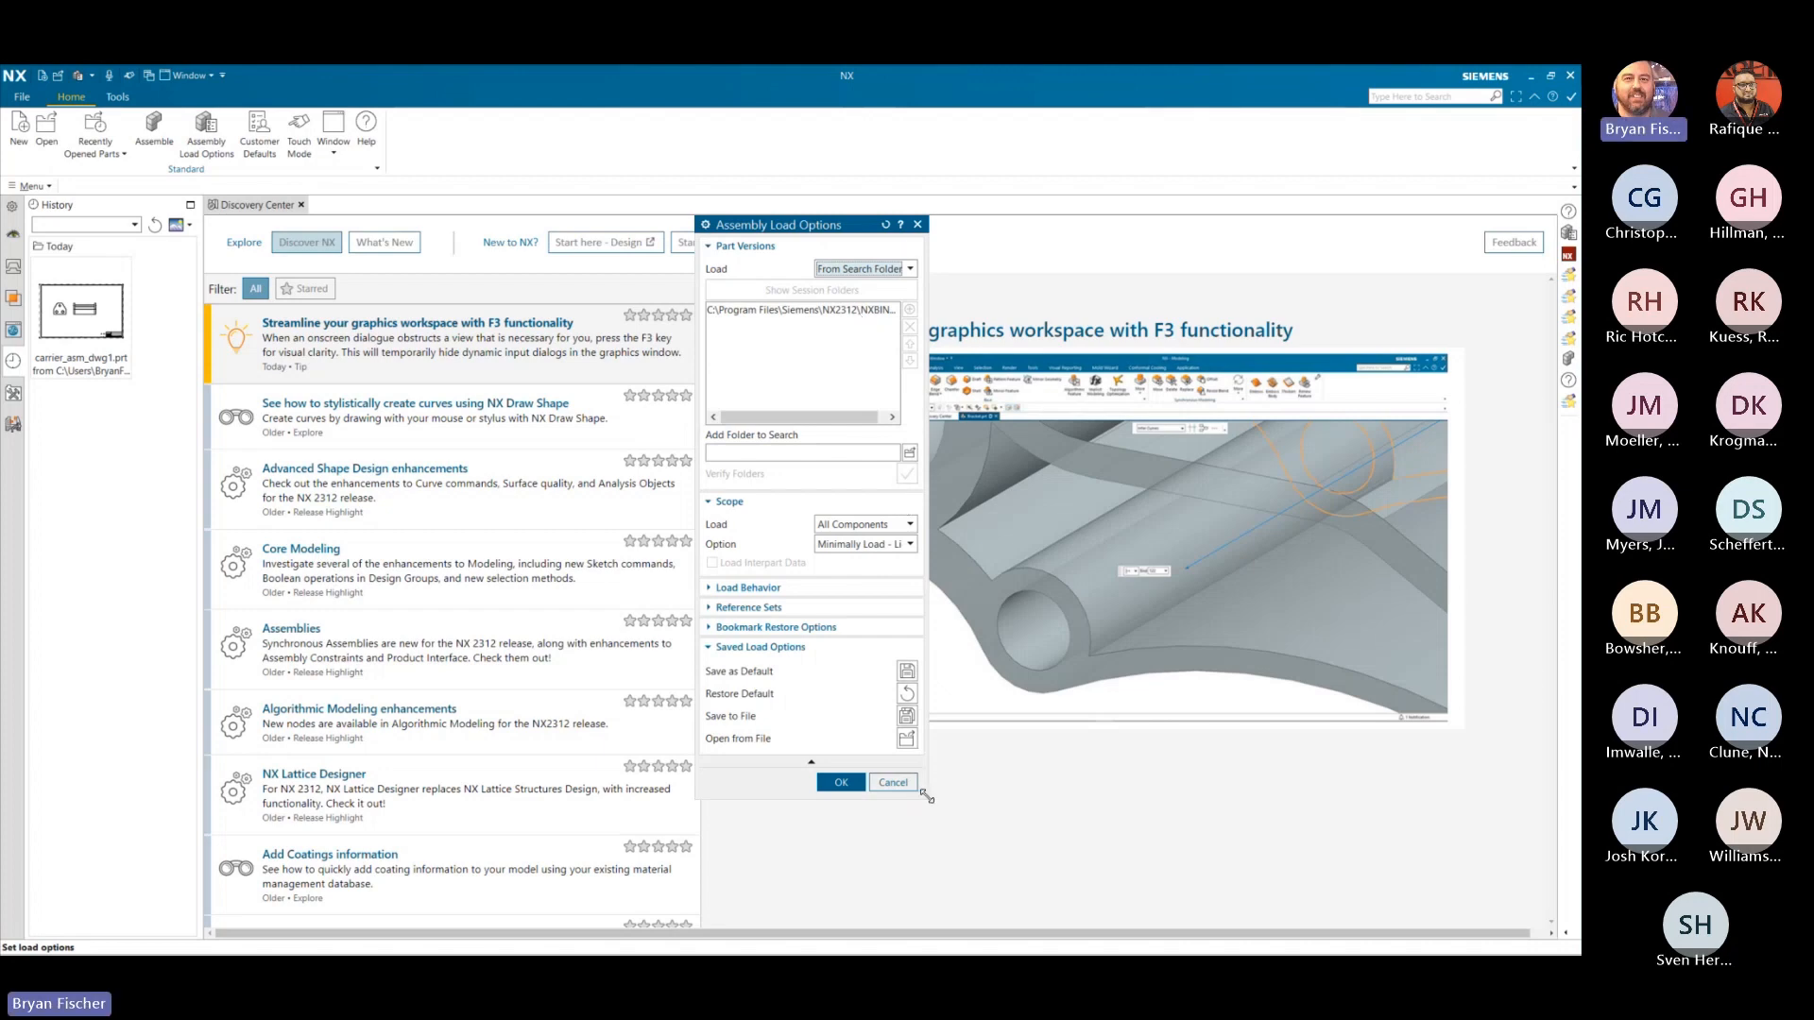
pyautogui.moveTo(927, 797); pyautogui.dragTo(1221, 883)
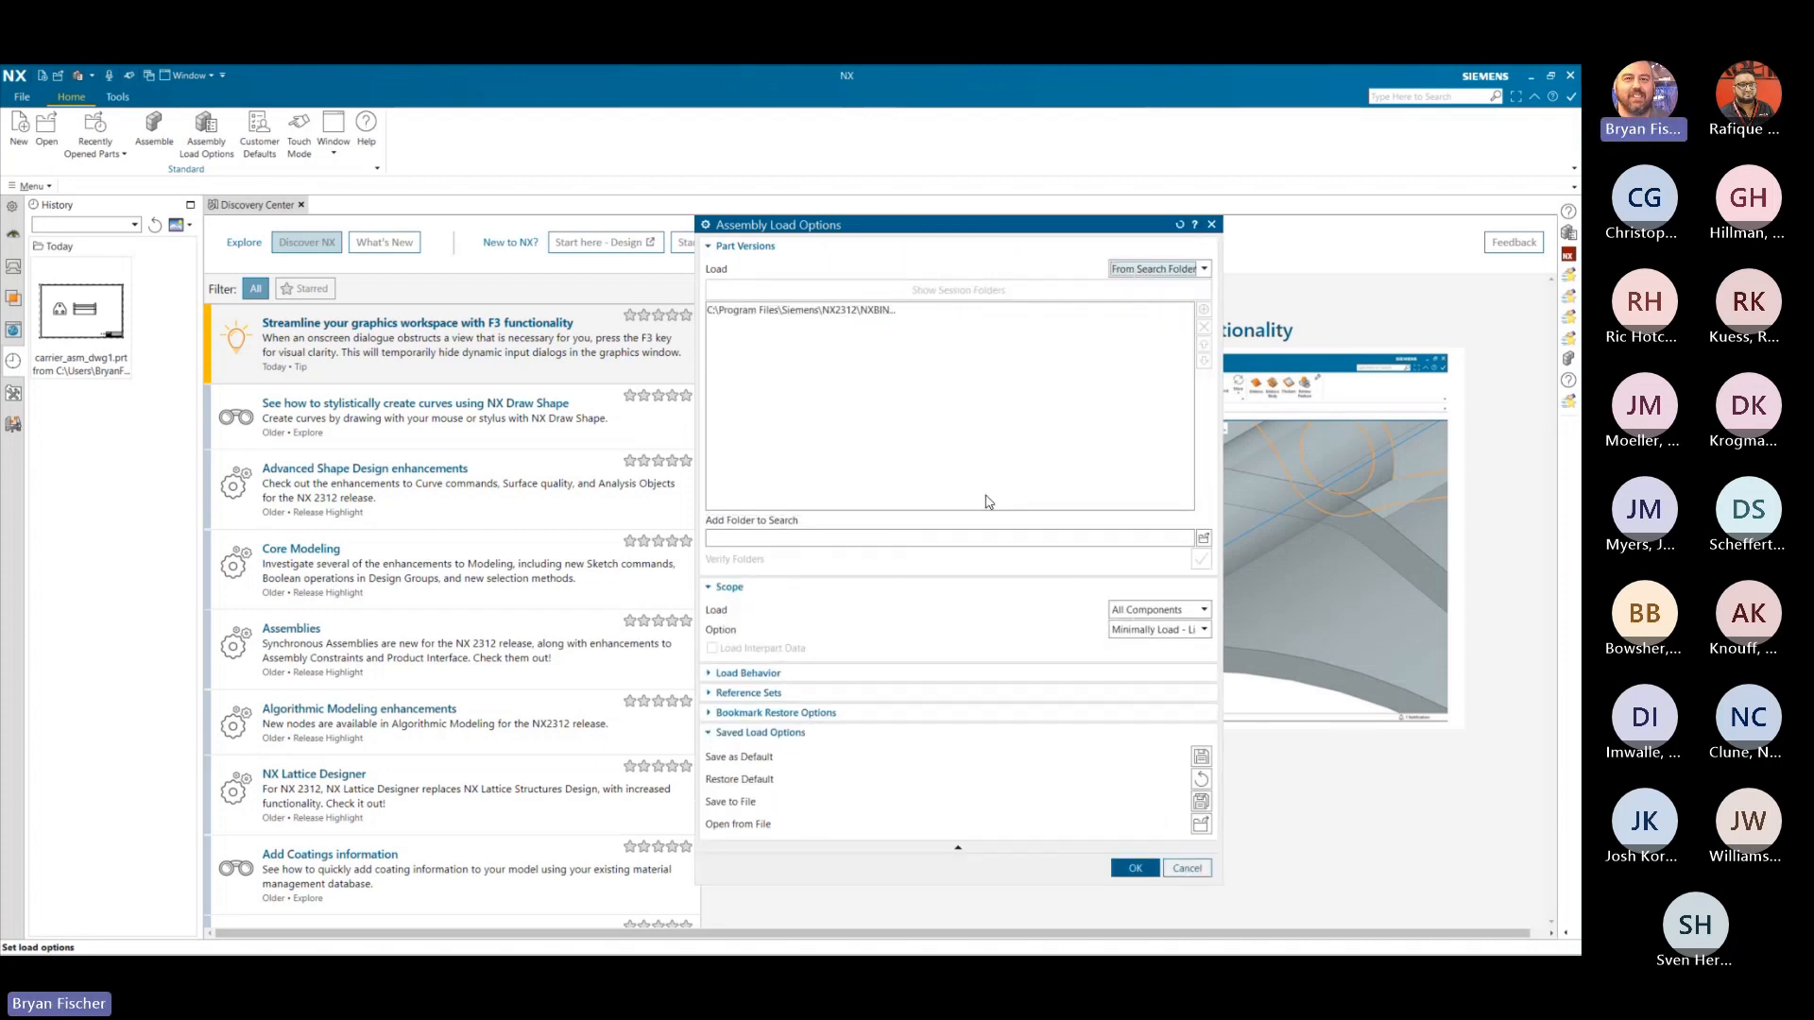
pyautogui.click(866, 317)
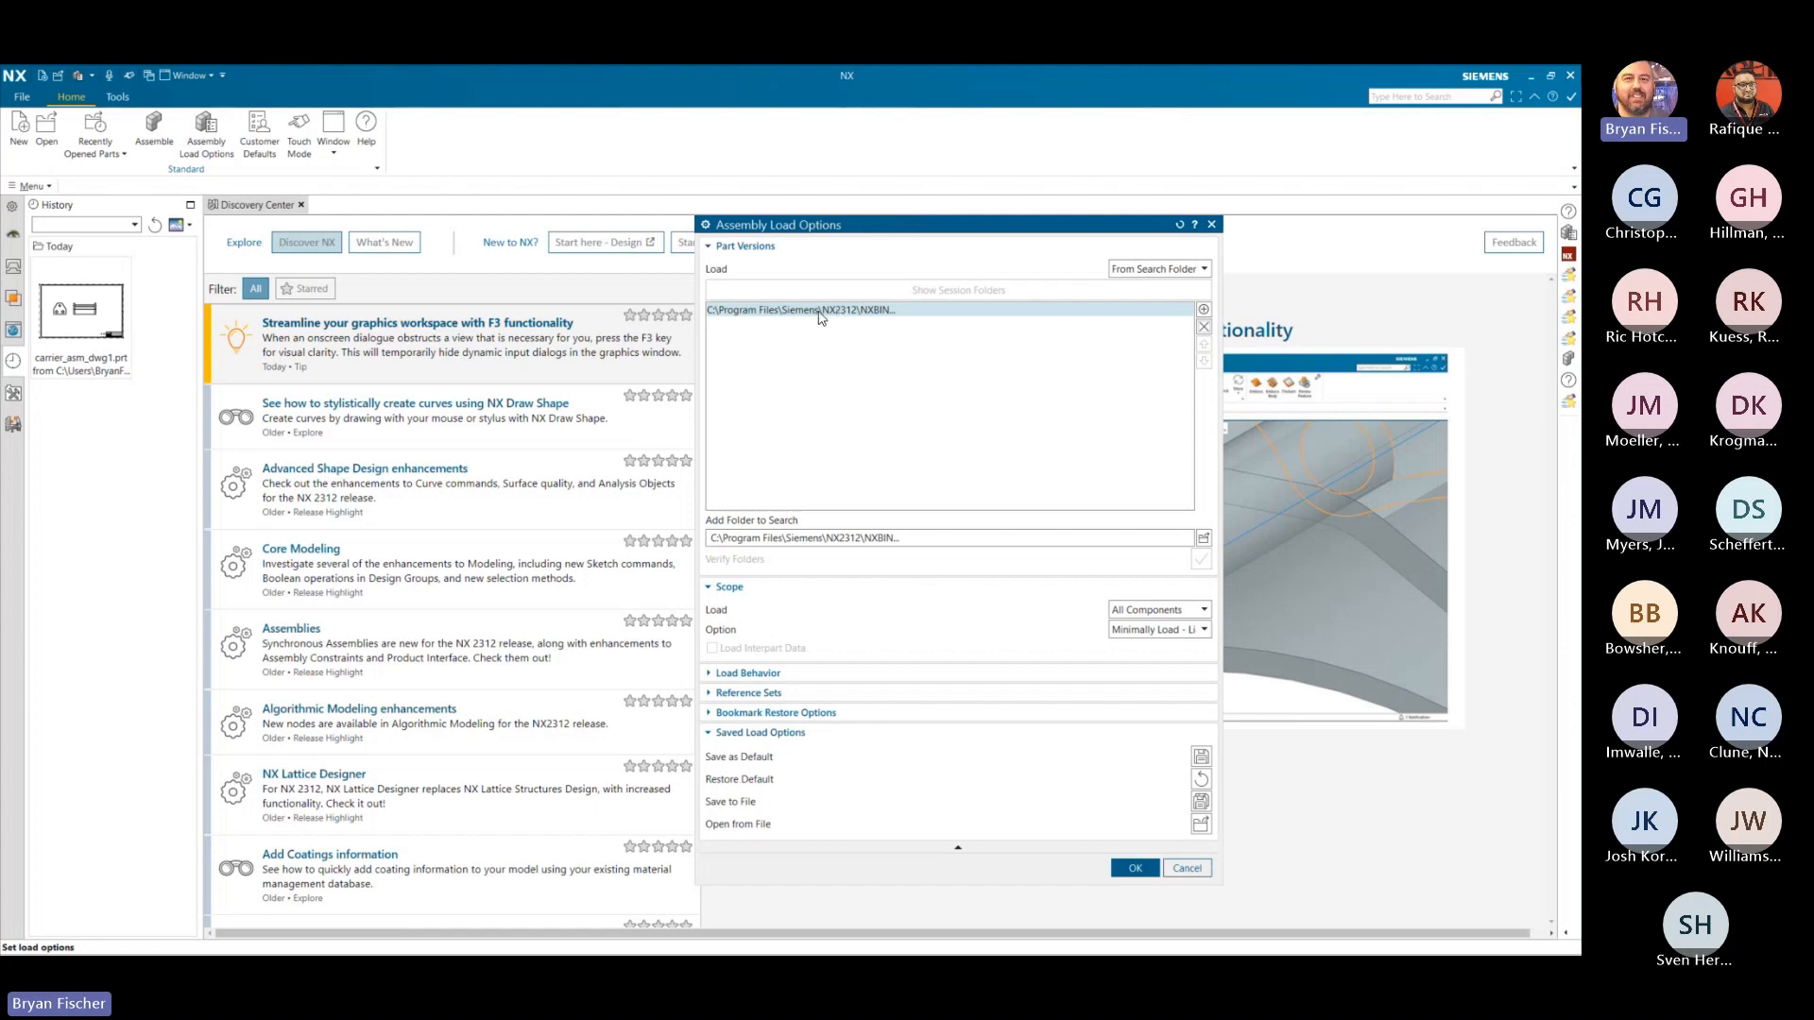
pyautogui.click(1204, 327)
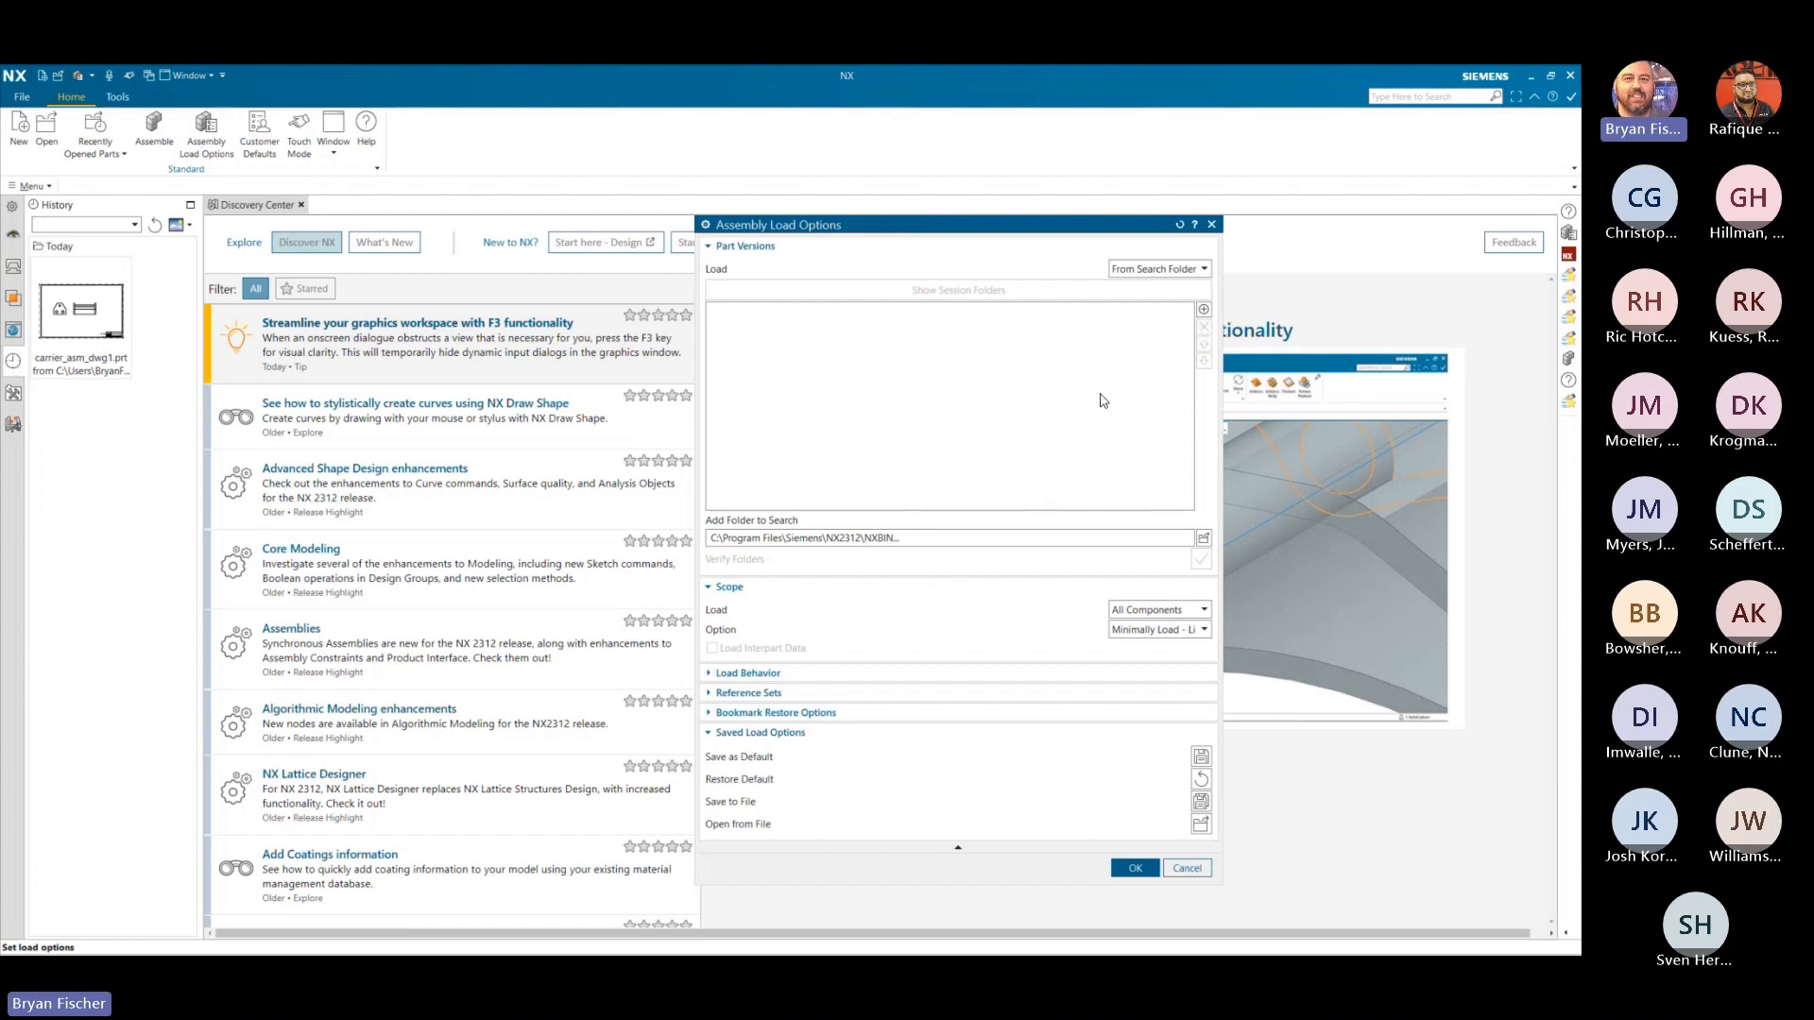
# - Add the Carrier Assembly rev 2 folder to the assembly search folders
pyautogui.click(1204, 538)
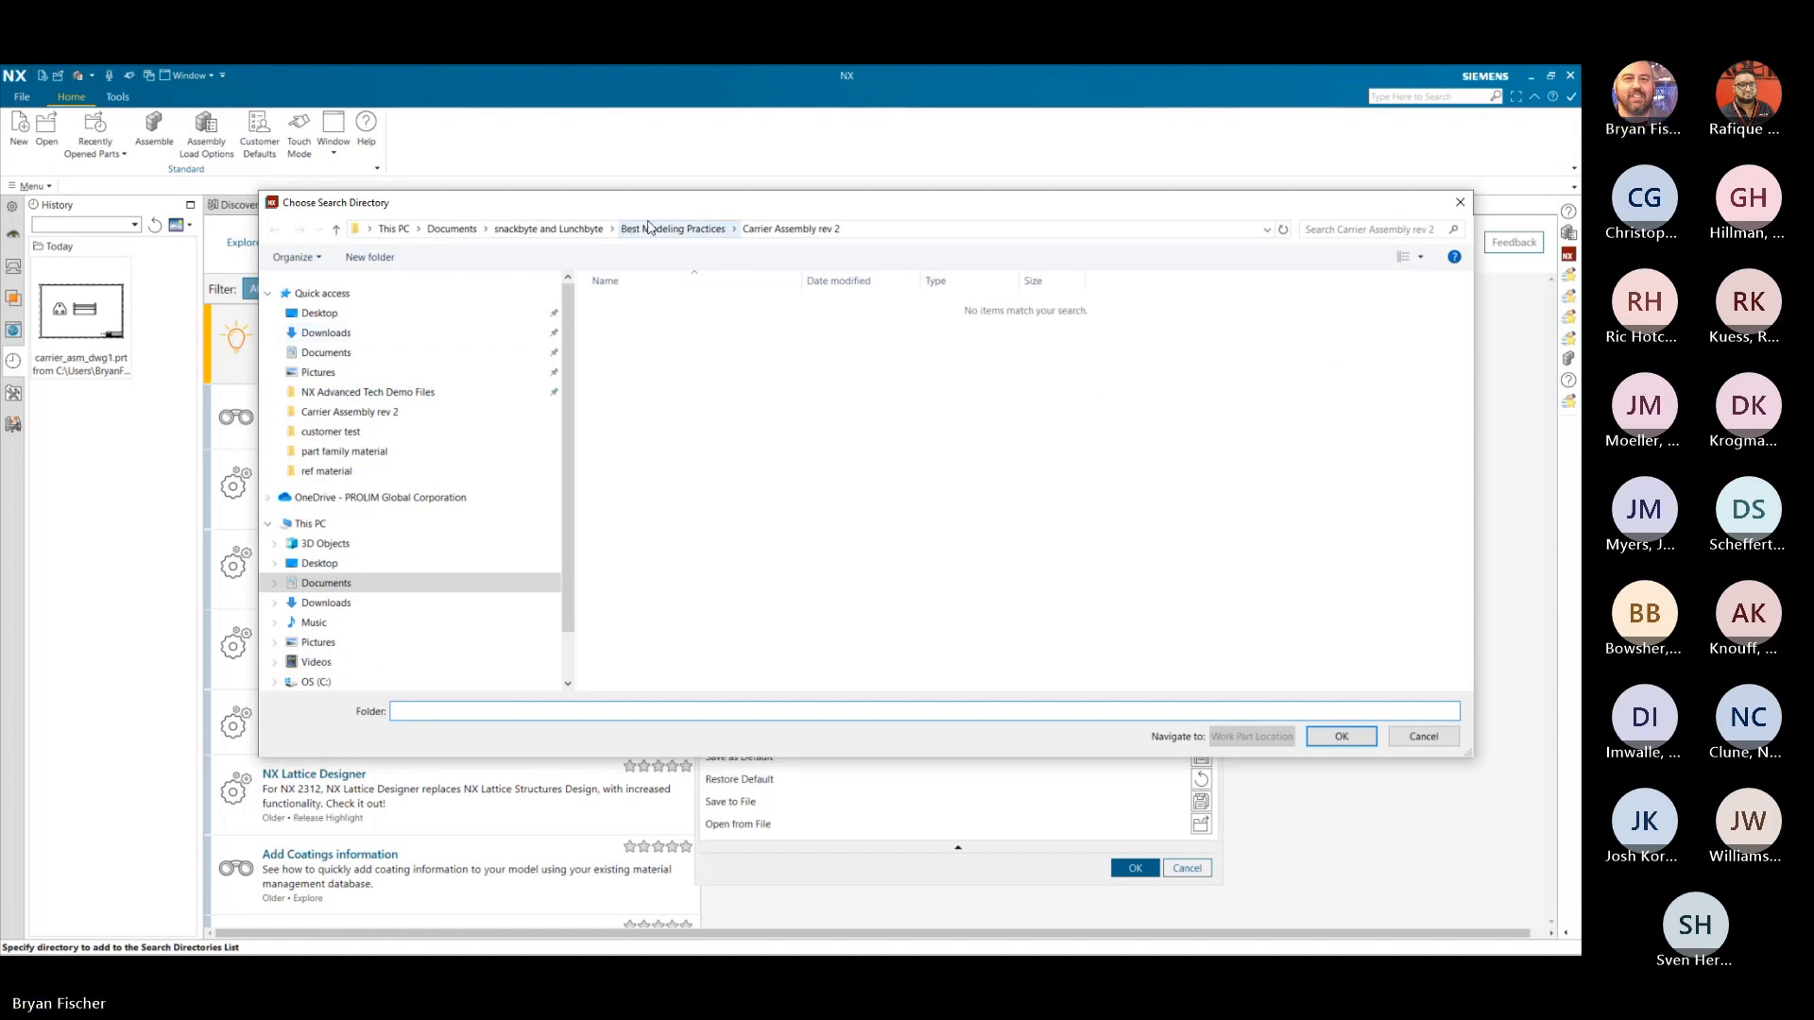
pyautogui.click(758, 230)
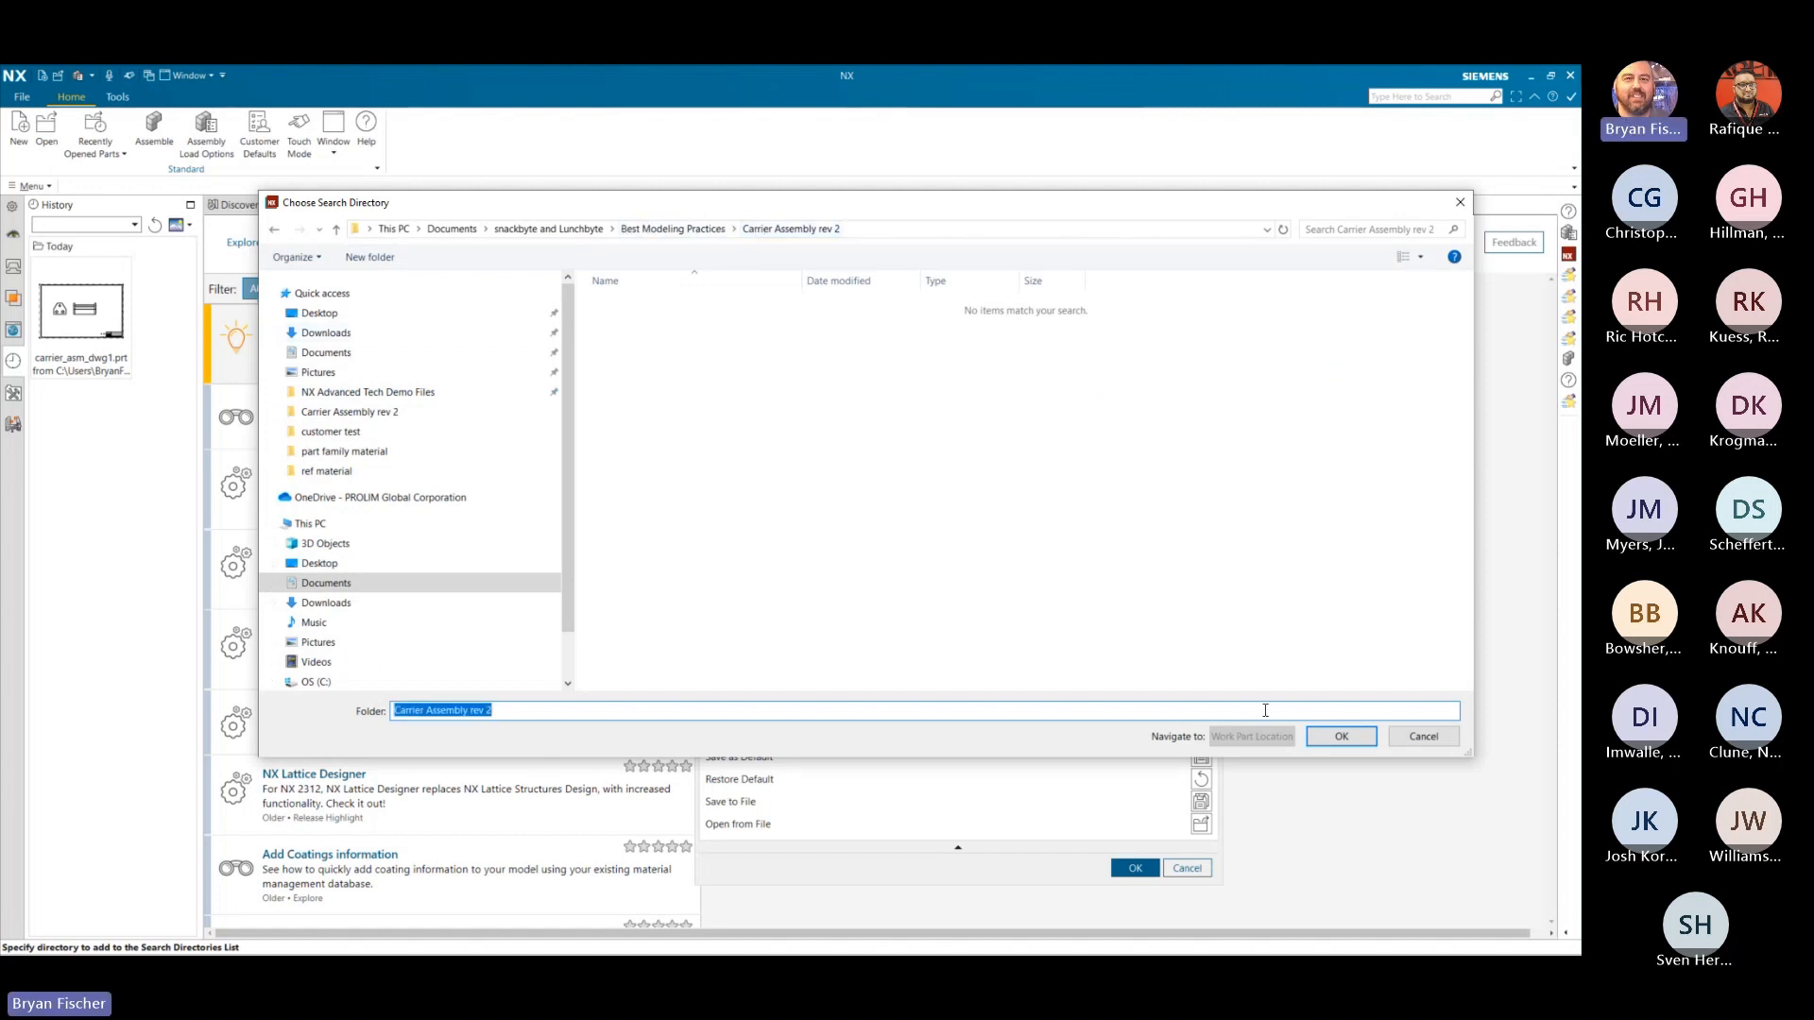
pyautogui.click(1352, 741)
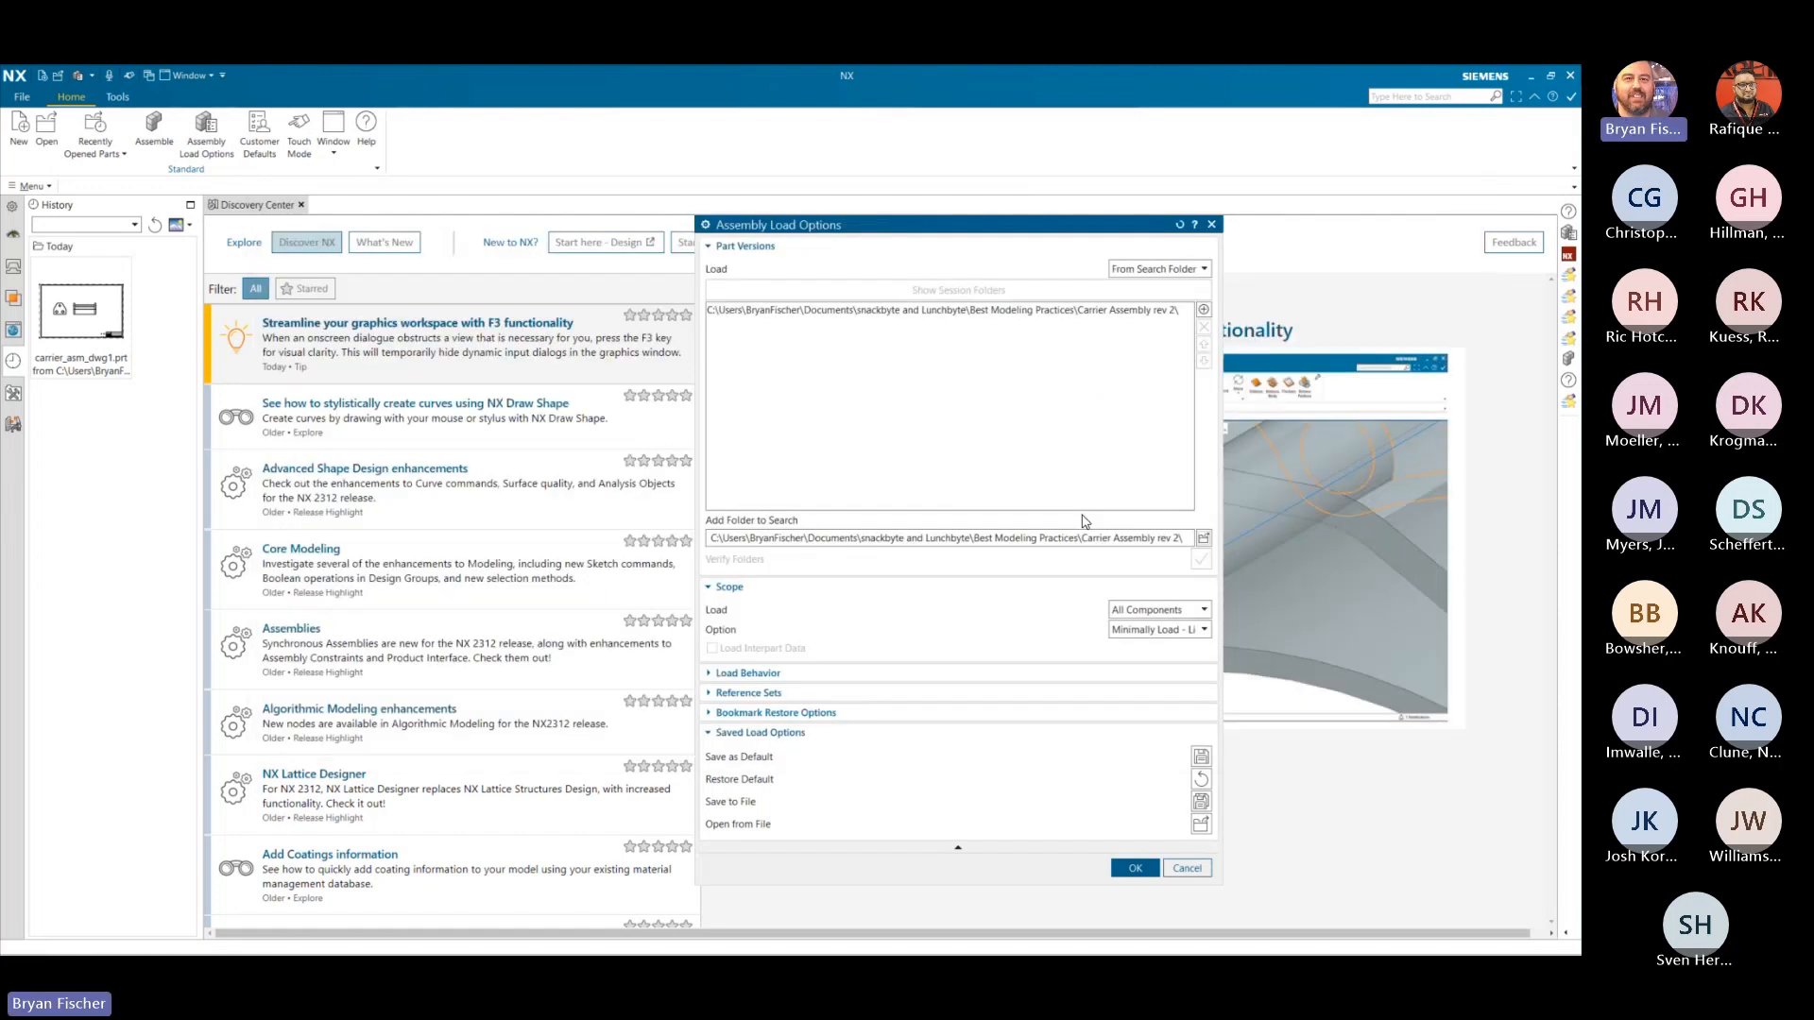
# - Add the Hardware folder inside Best Modeling Practices to the search folders and apply the load options
pyautogui.click(1202, 539)
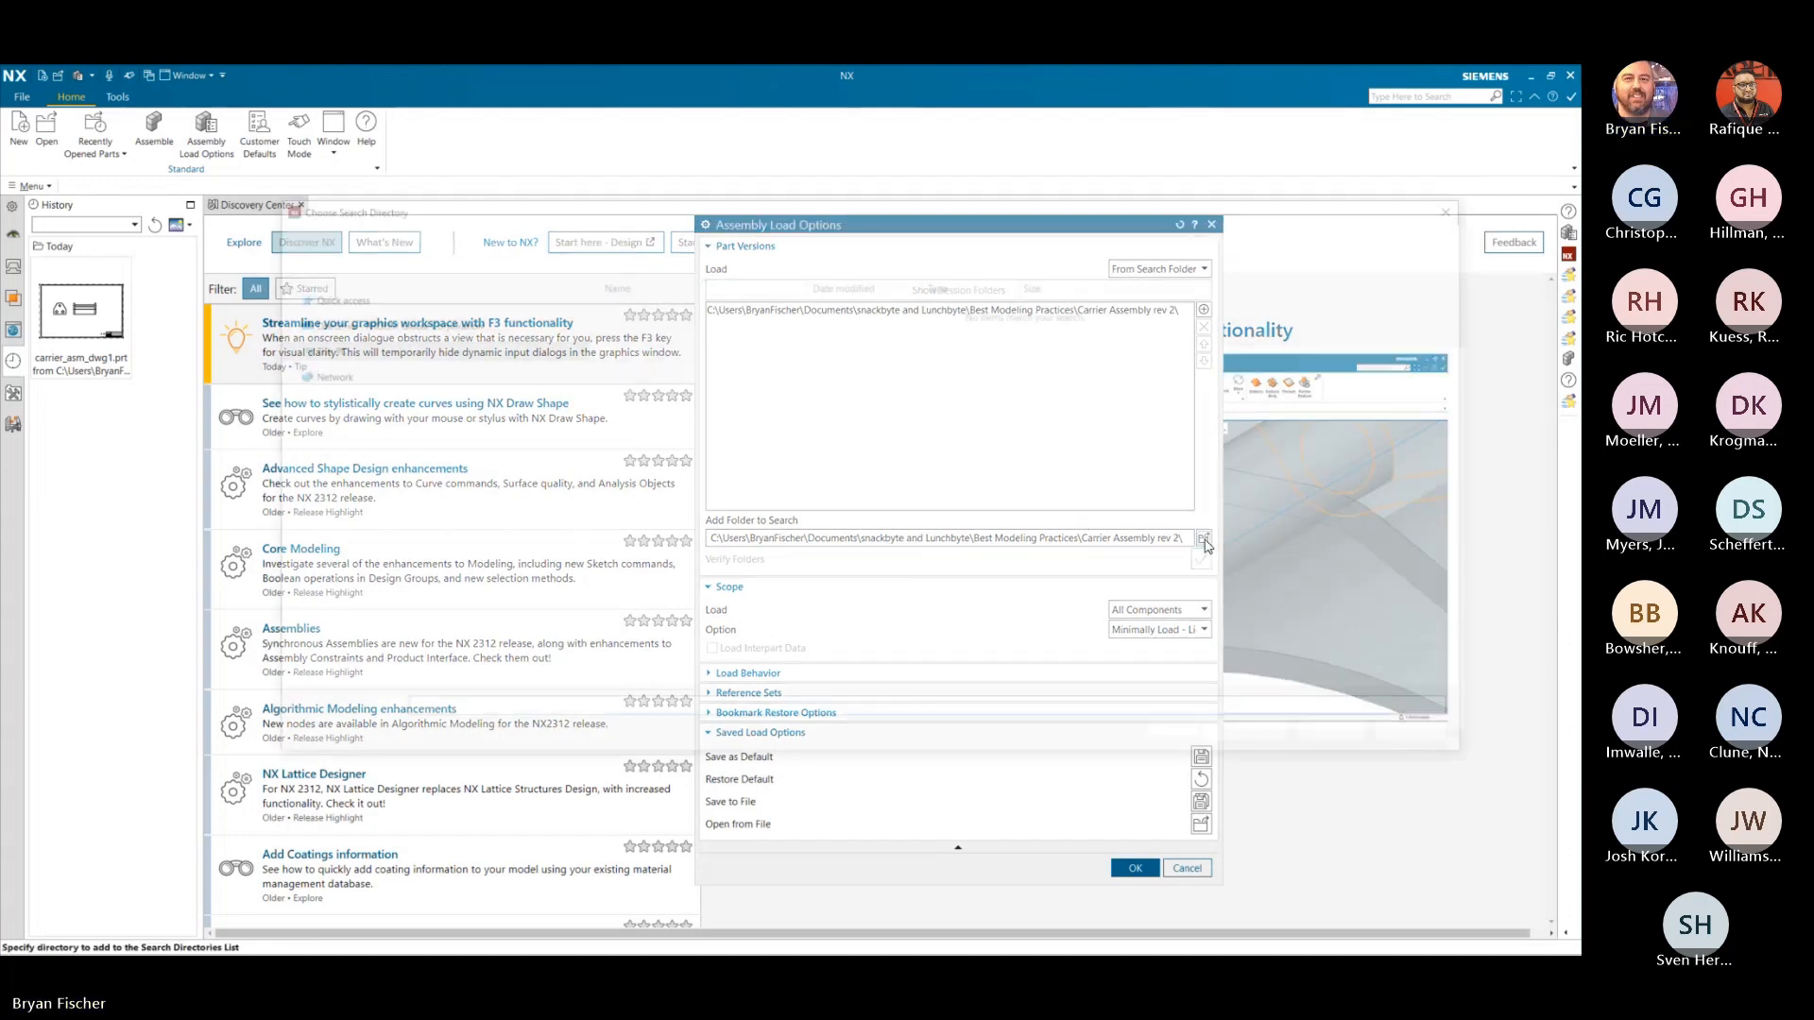
pyautogui.click(701, 232)
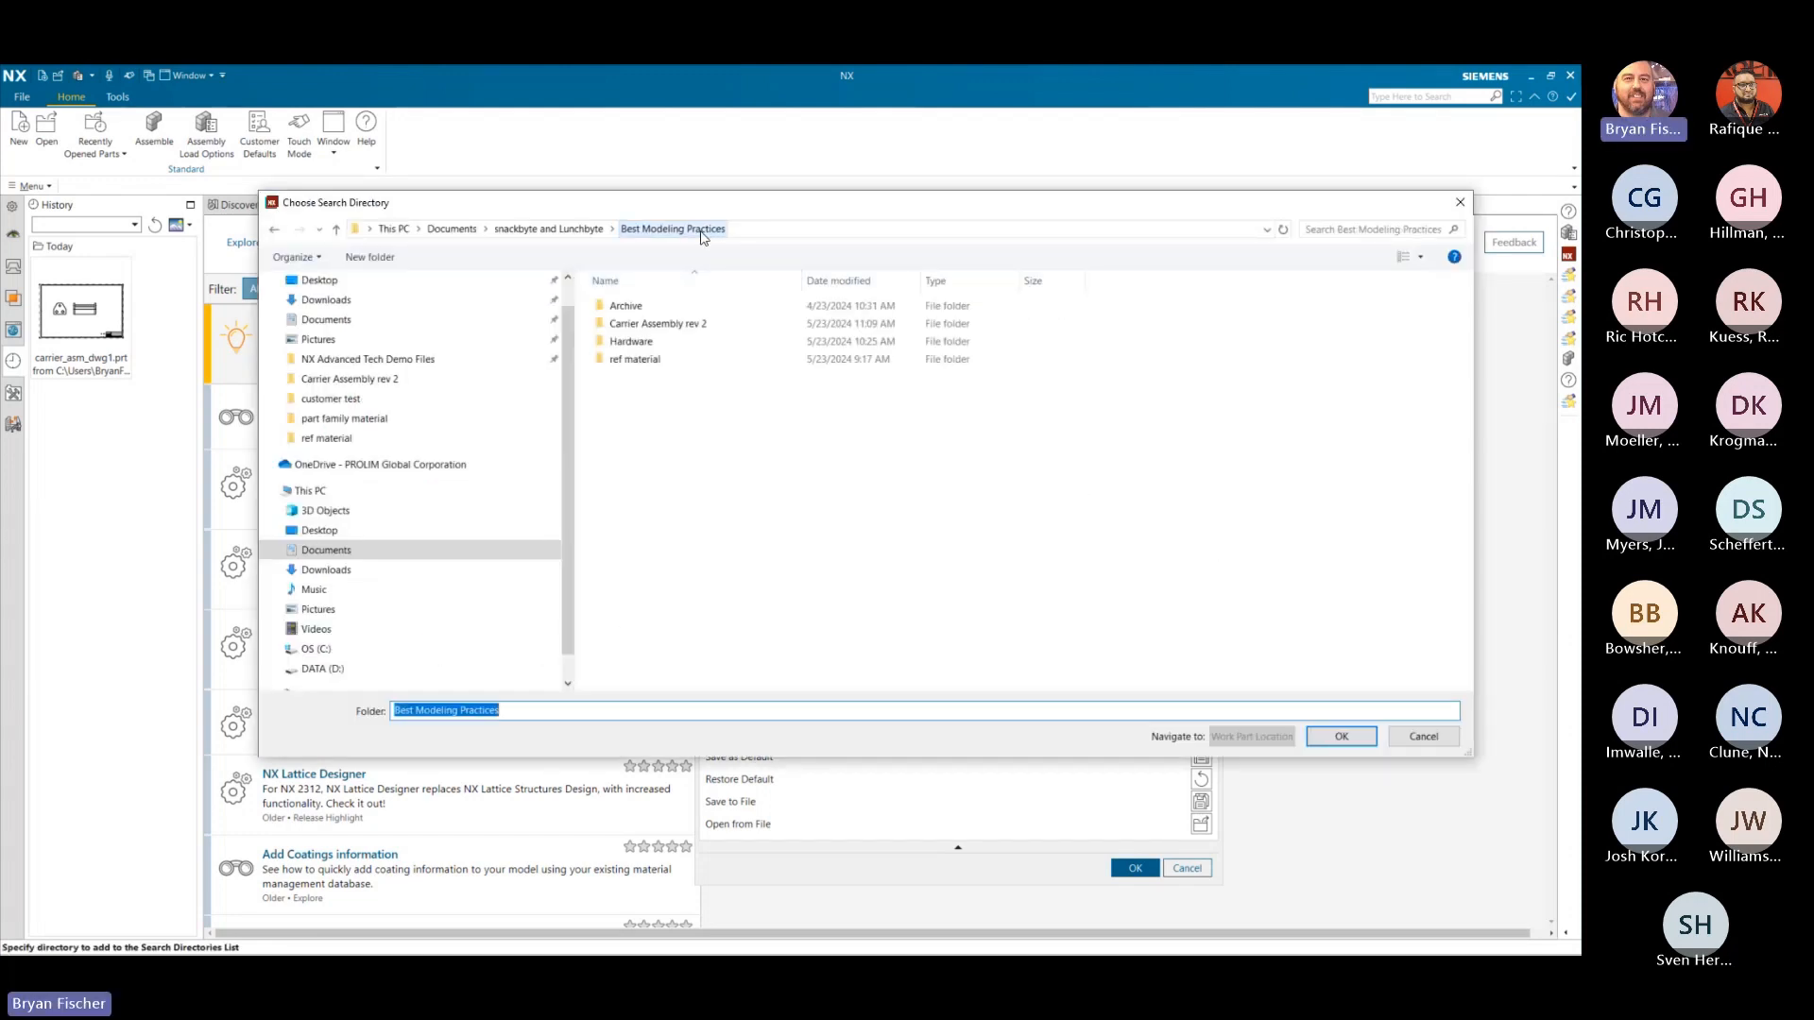
pyautogui.doubleClick(630, 342)
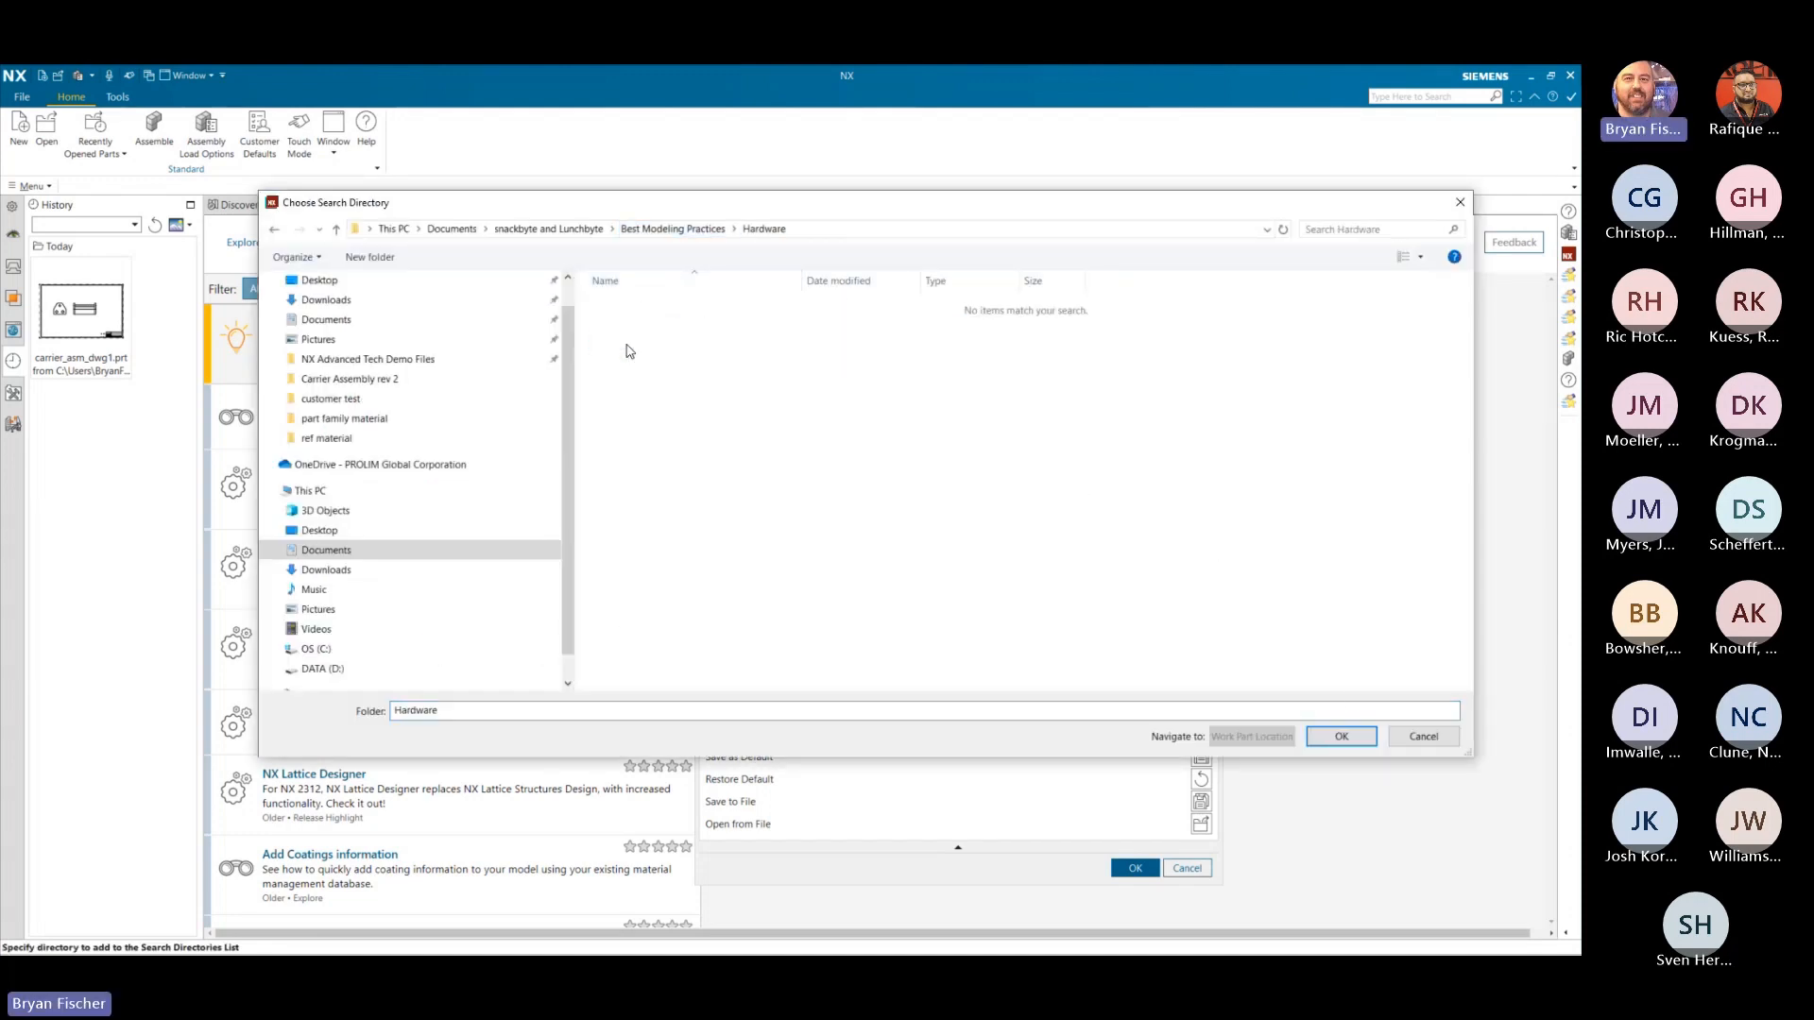
pyautogui.click(1337, 741)
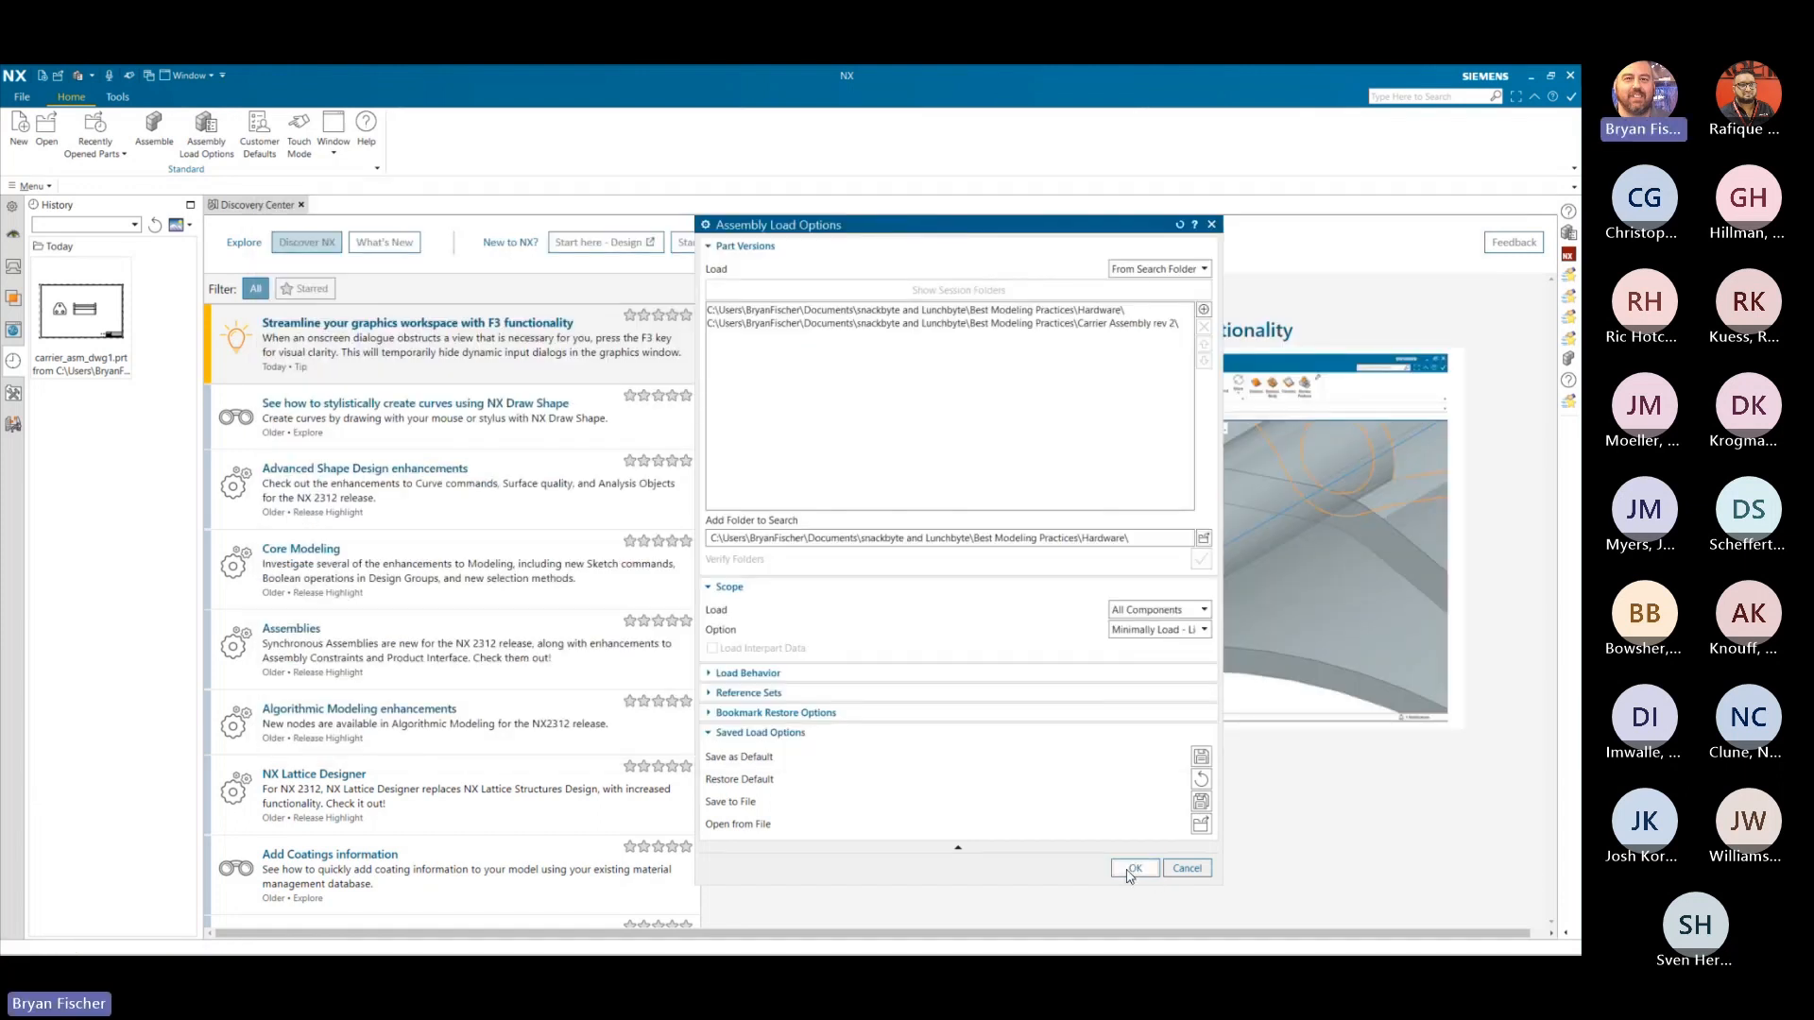
pyautogui.click(1134, 870)
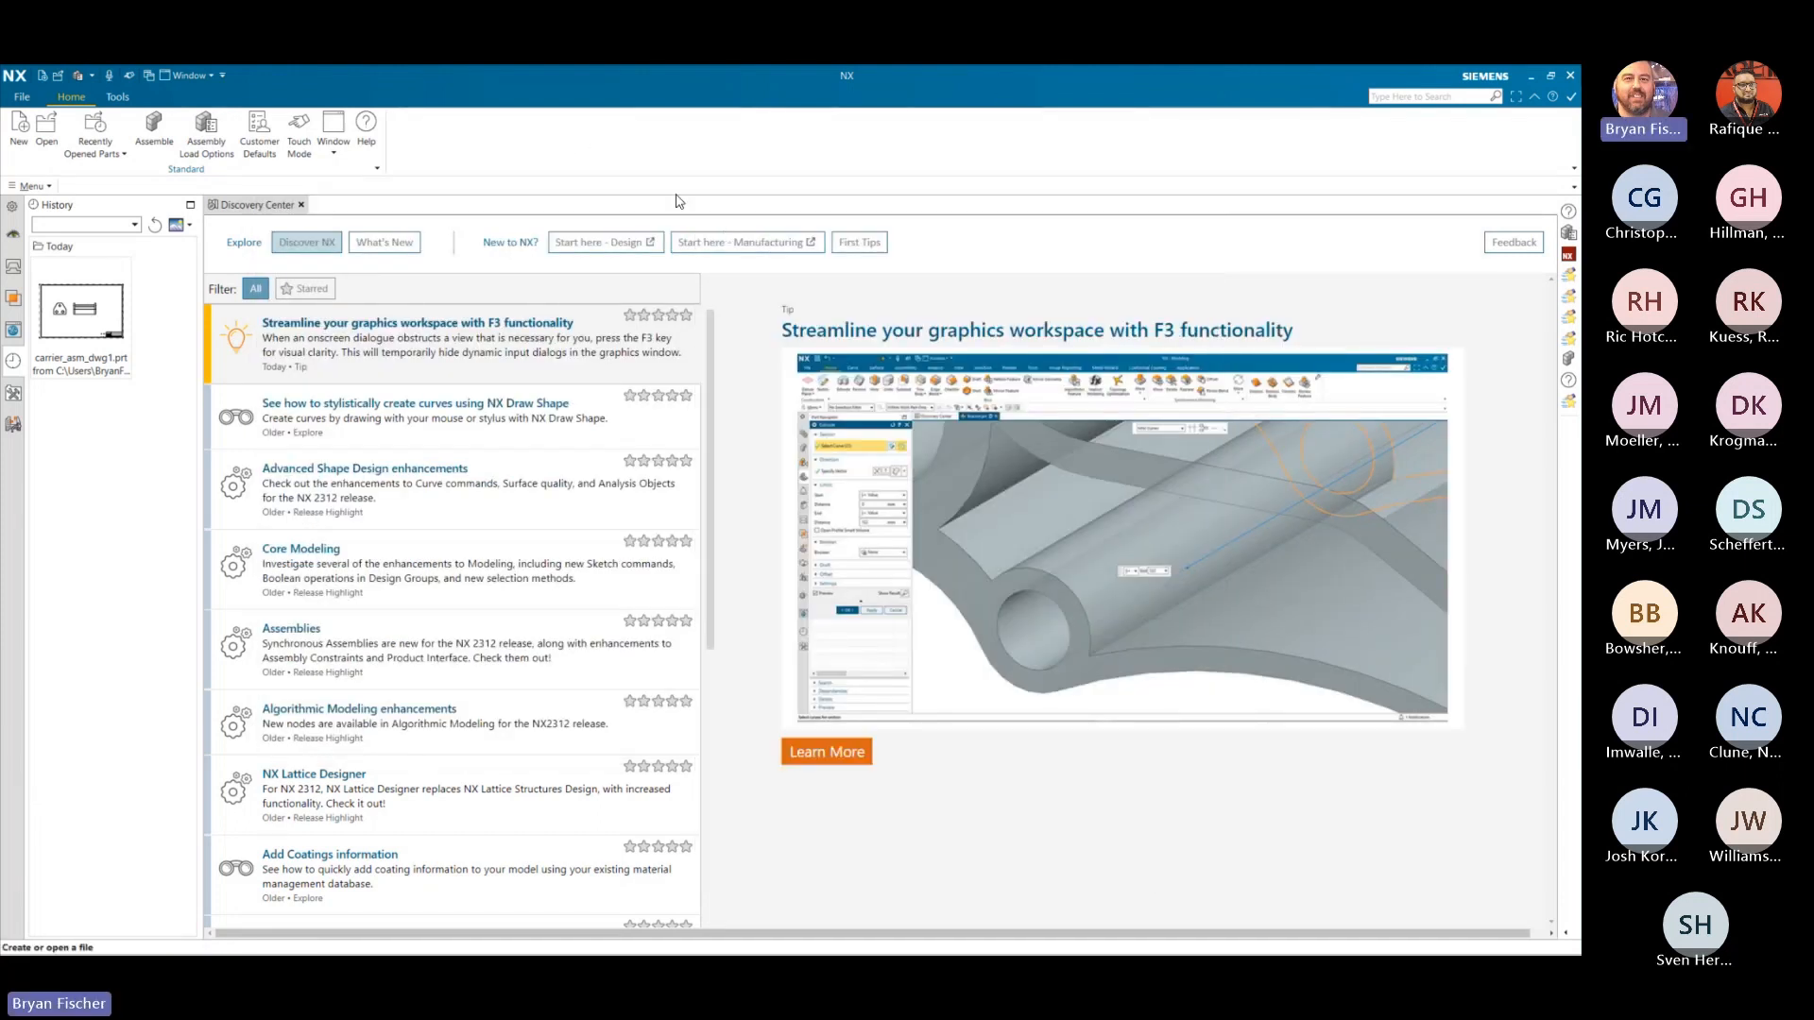
# - Reopen the carrier_asm_dwg1 drawing and open its carrier_asm component in its own window
pyautogui.click(81, 310)
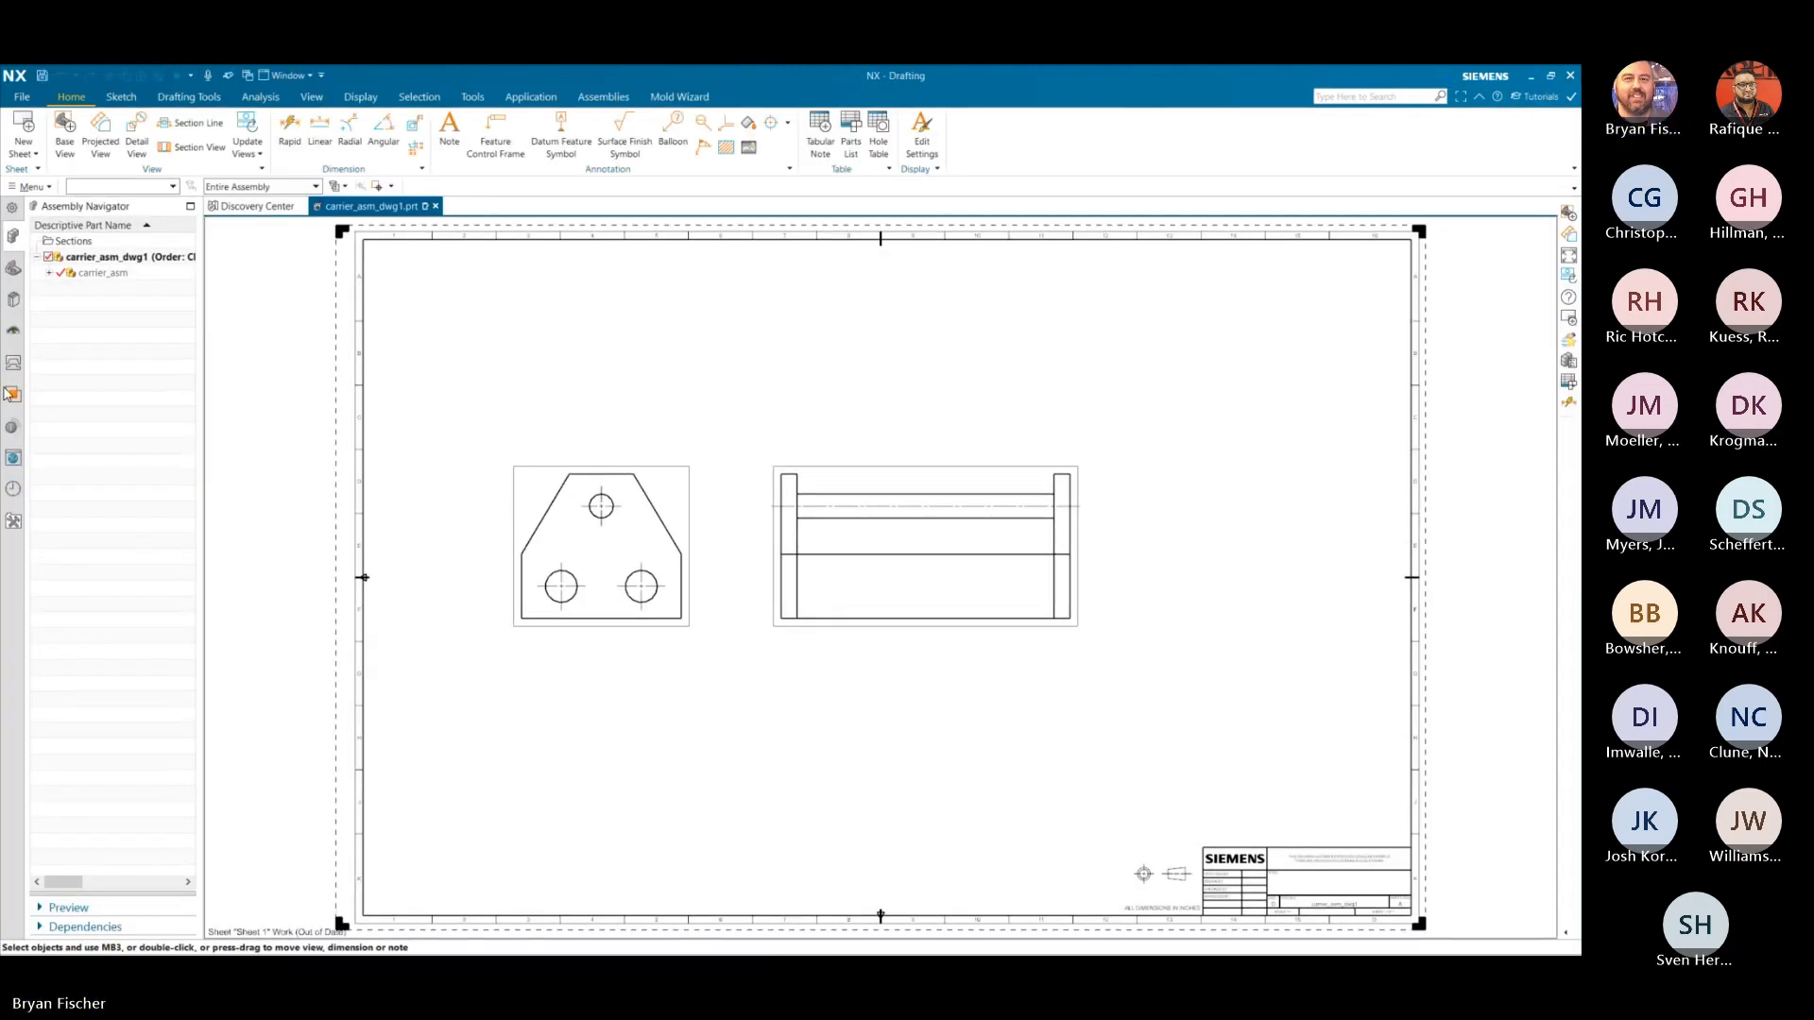
pyautogui.click(49, 273)
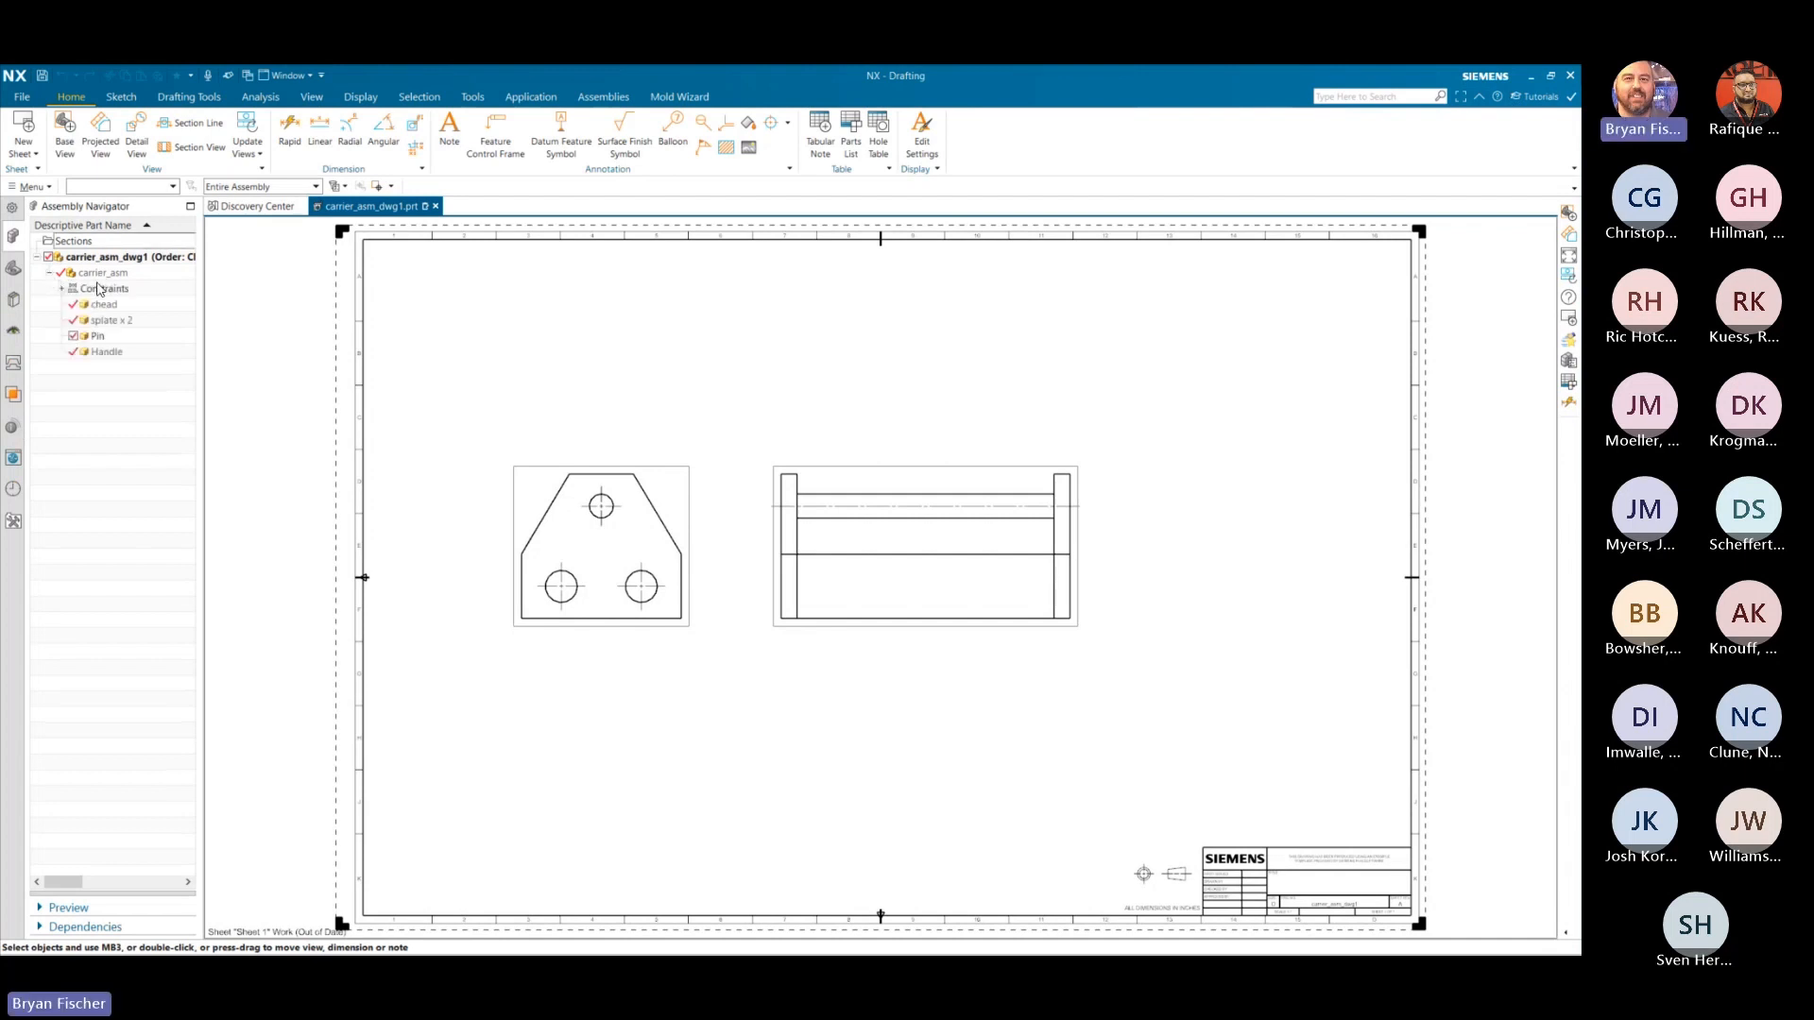
pyautogui.rightClick(102, 273)
pyautogui.click(147, 300)
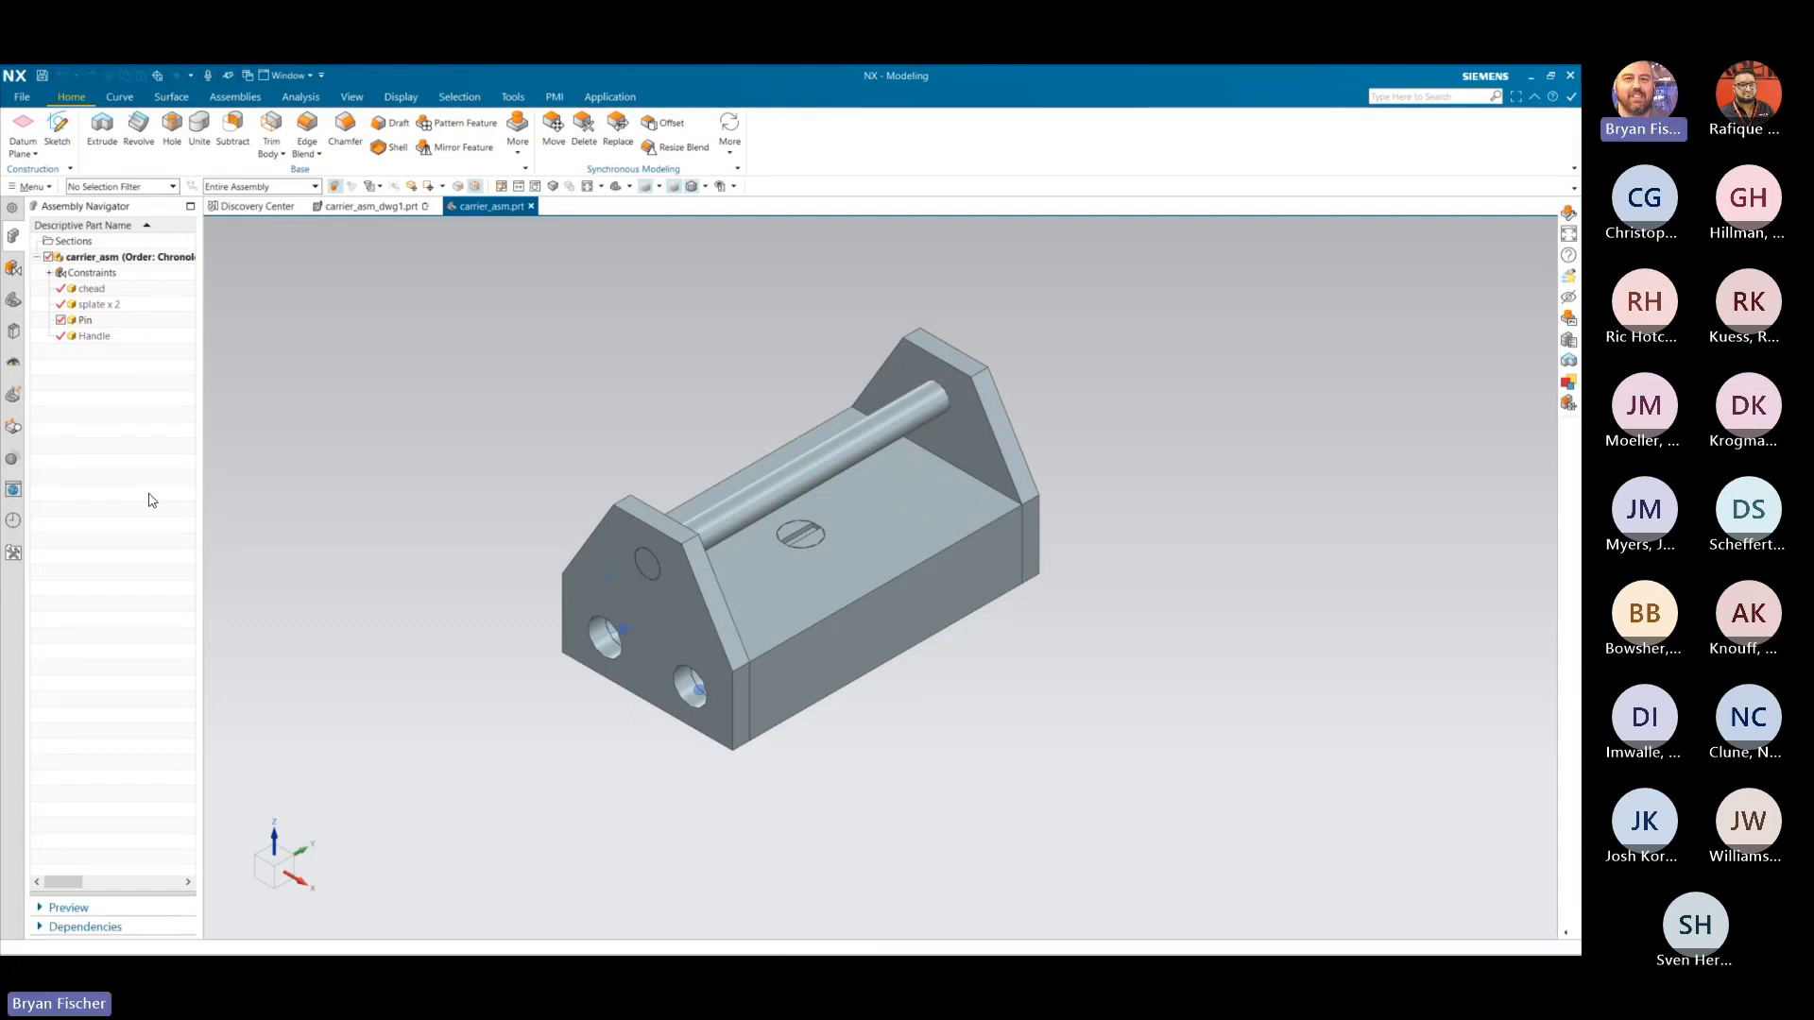
# - Unpack the two grouped splate components and make the first splate the work part
pyautogui.click(113, 304)
pyautogui.rightClick(114, 304)
pyautogui.click(112, 383)
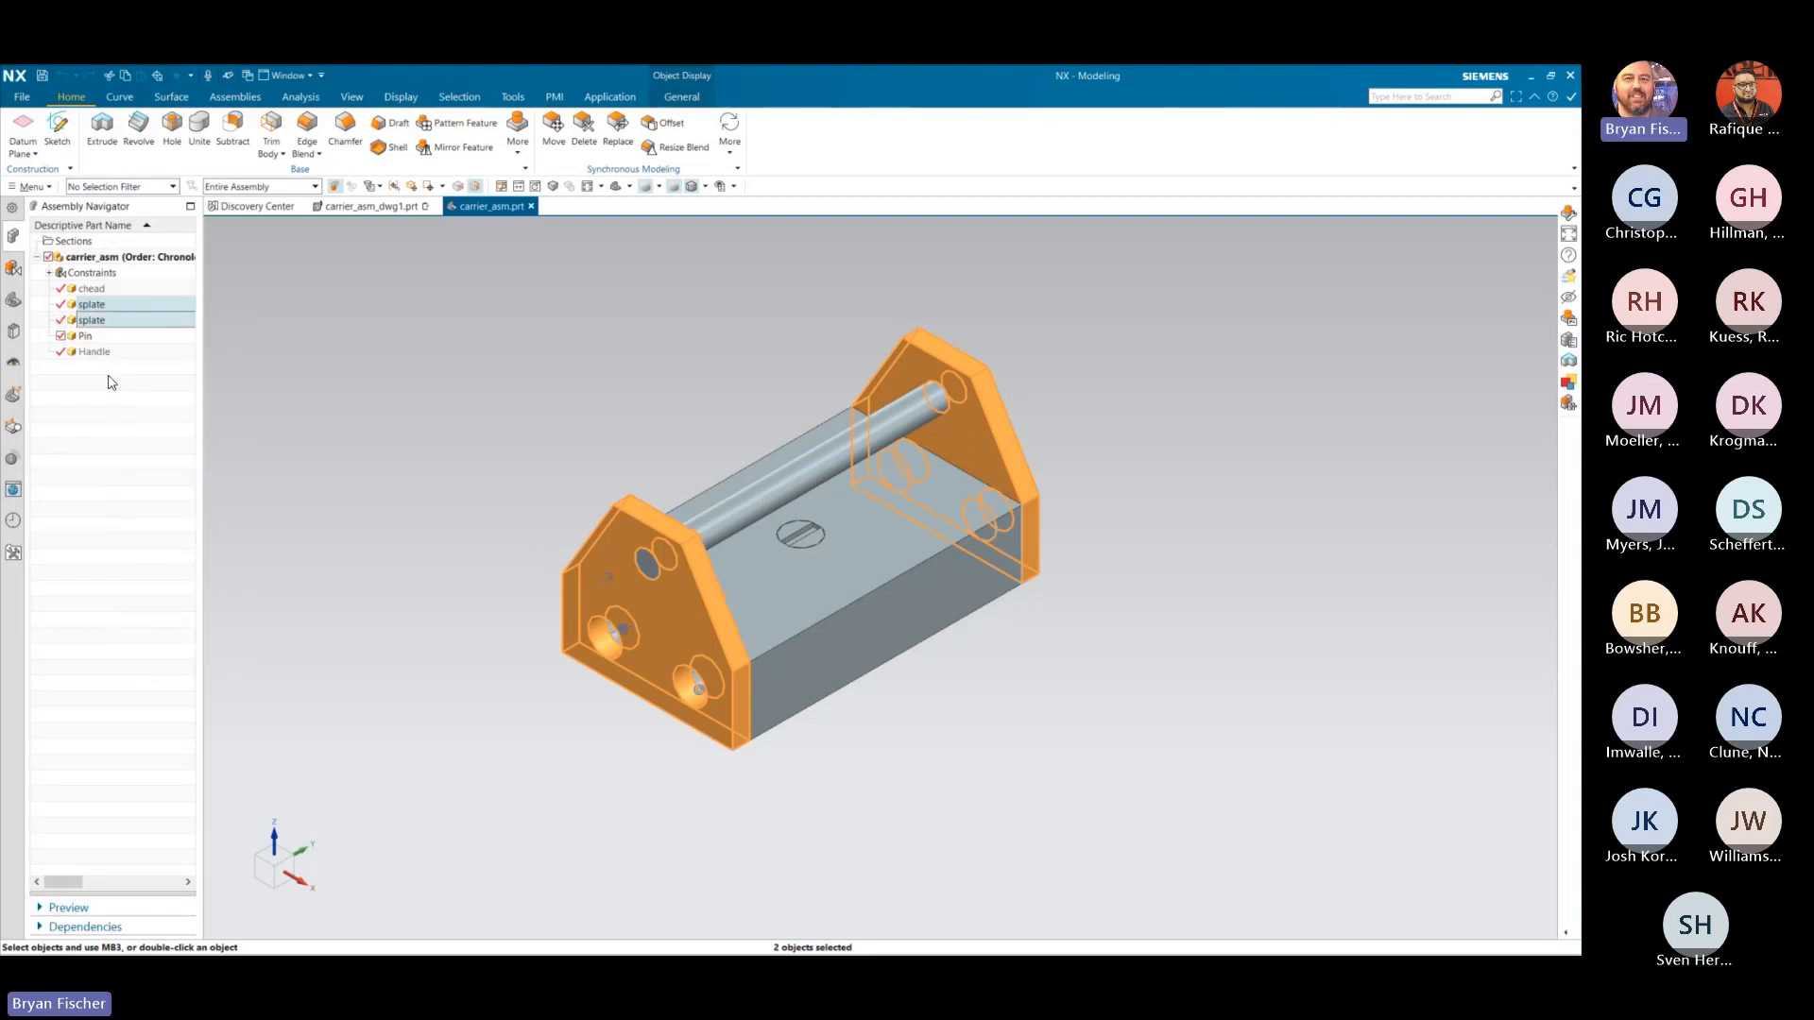
pyautogui.click(112, 382)
pyautogui.rightClick(90, 305)
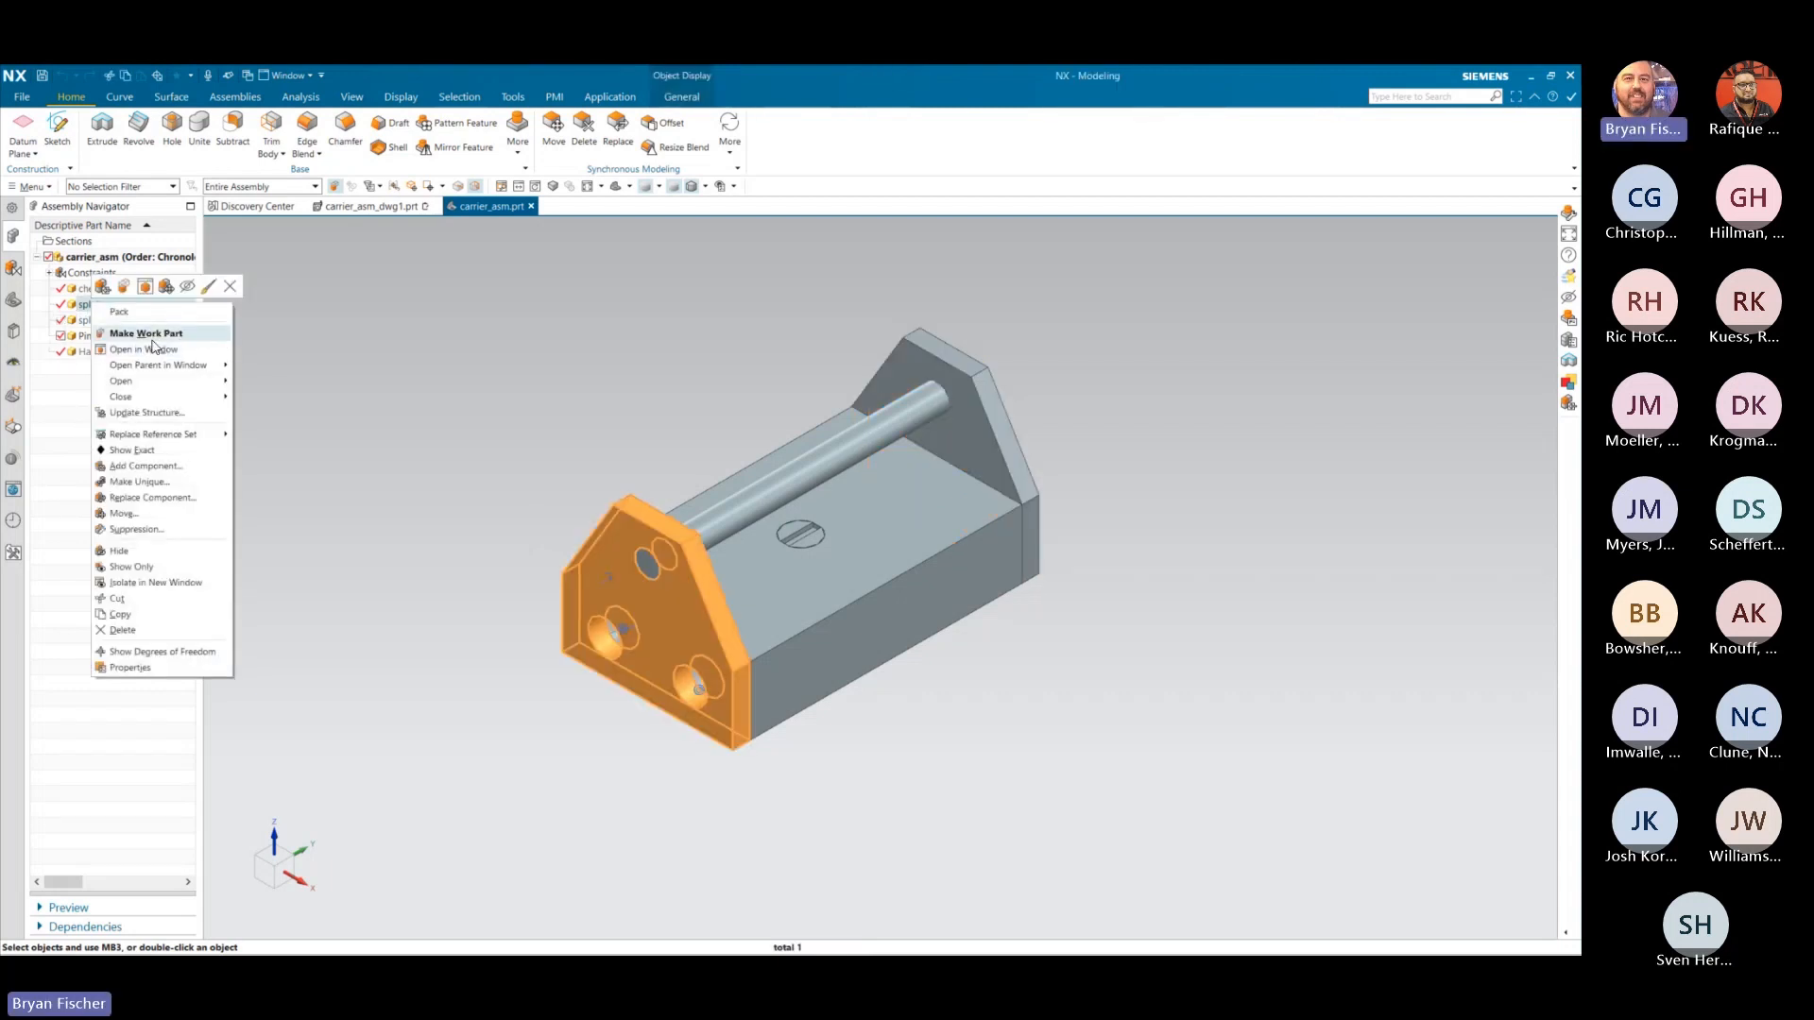
pyautogui.click(146, 334)
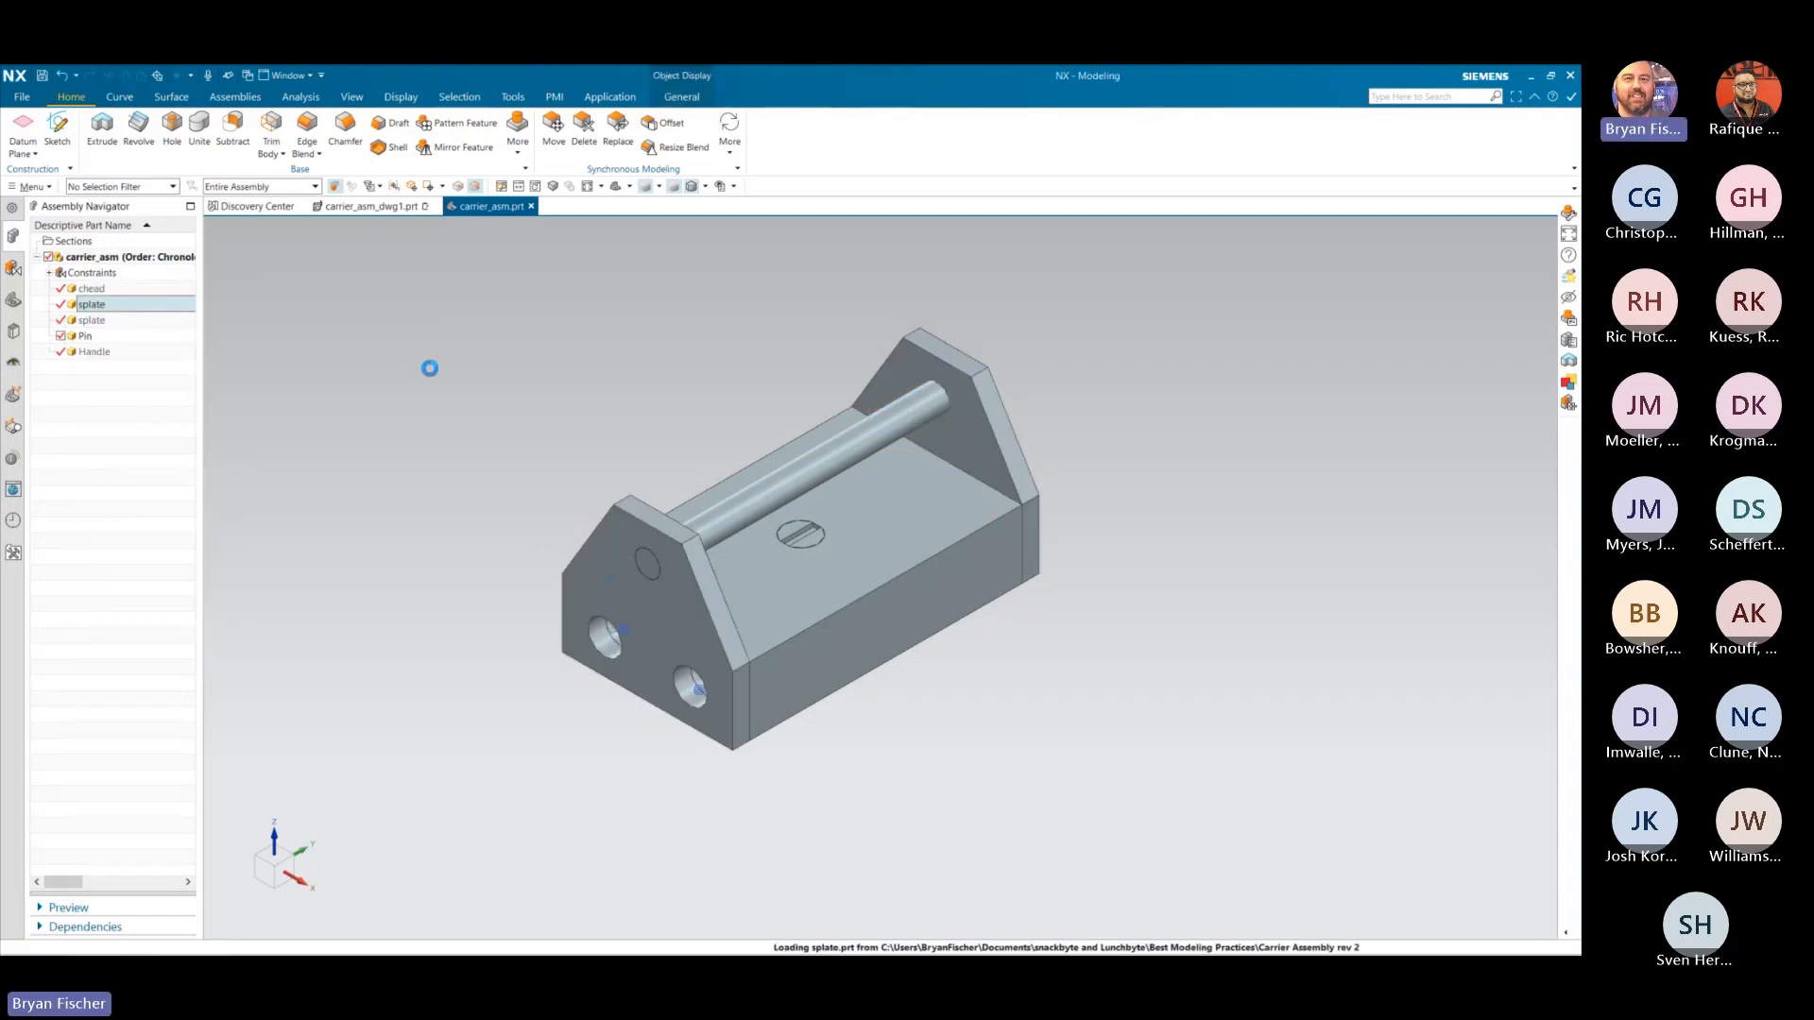
# - Set the diameter of the splate's simple hole feature to .125 in and return to the assembly's component tree
pyautogui.click(12, 300)
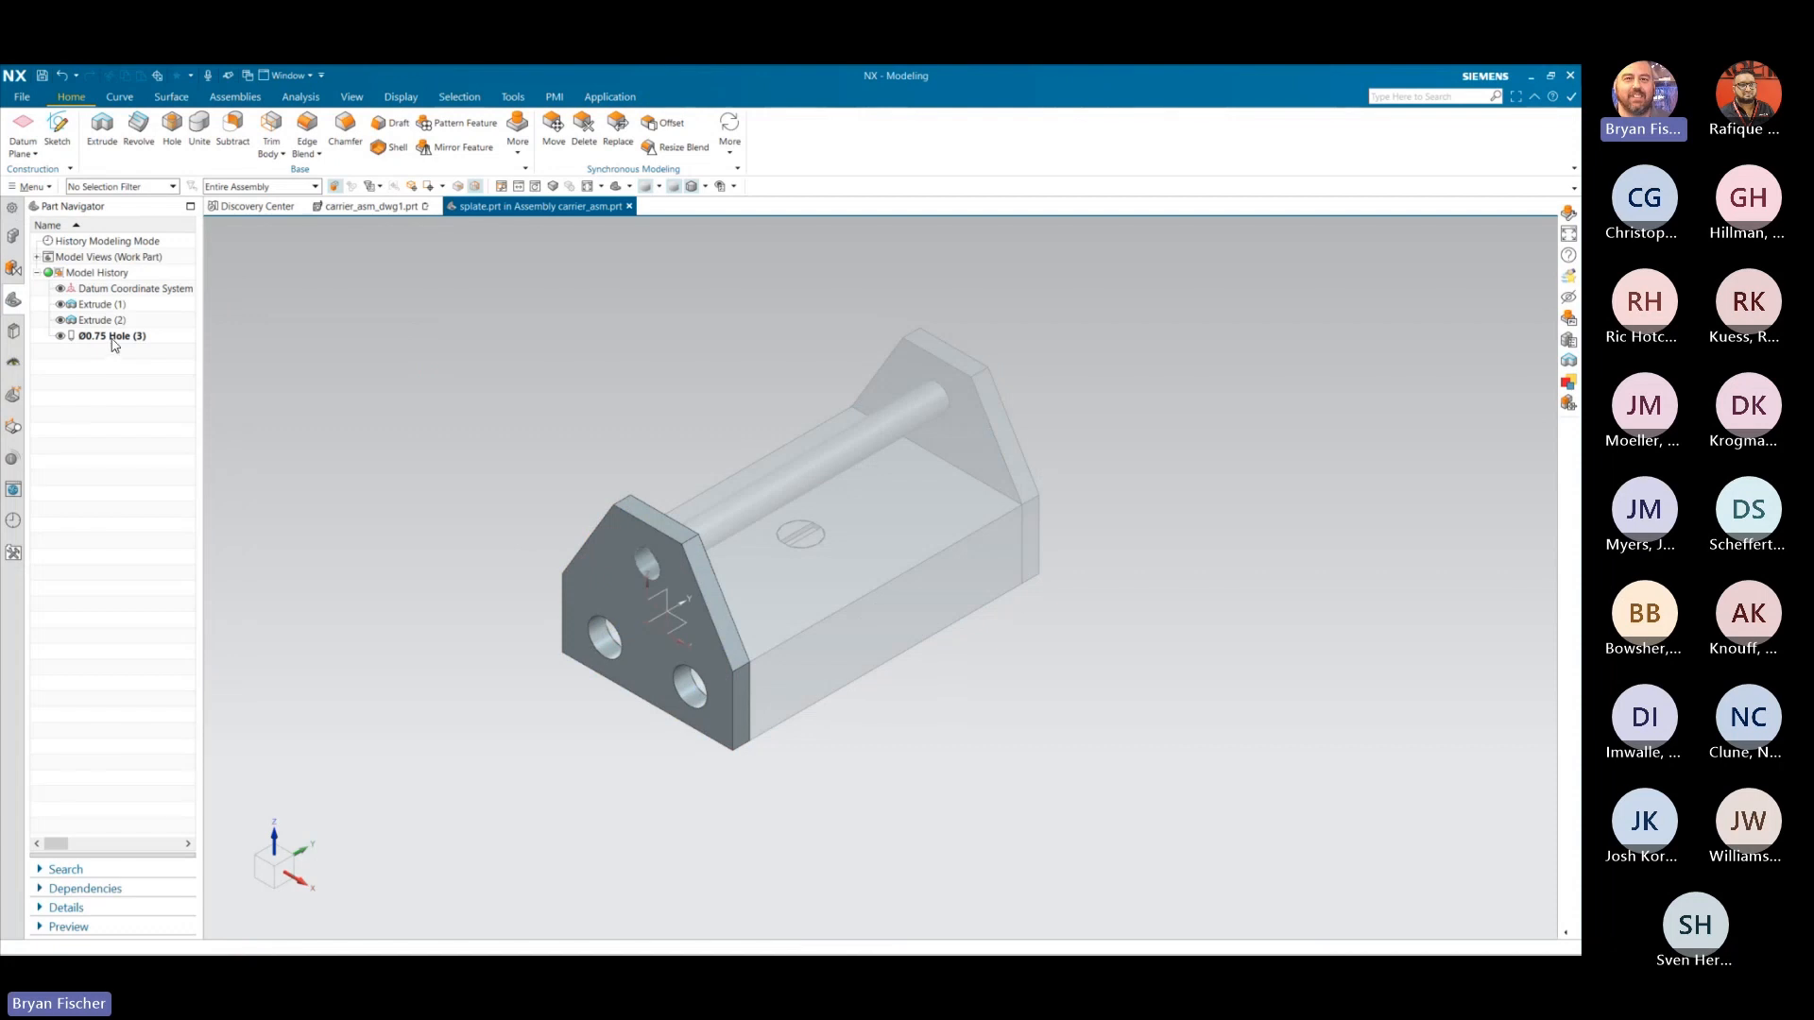
pyautogui.rightClick(113, 340)
pyautogui.click(147, 385)
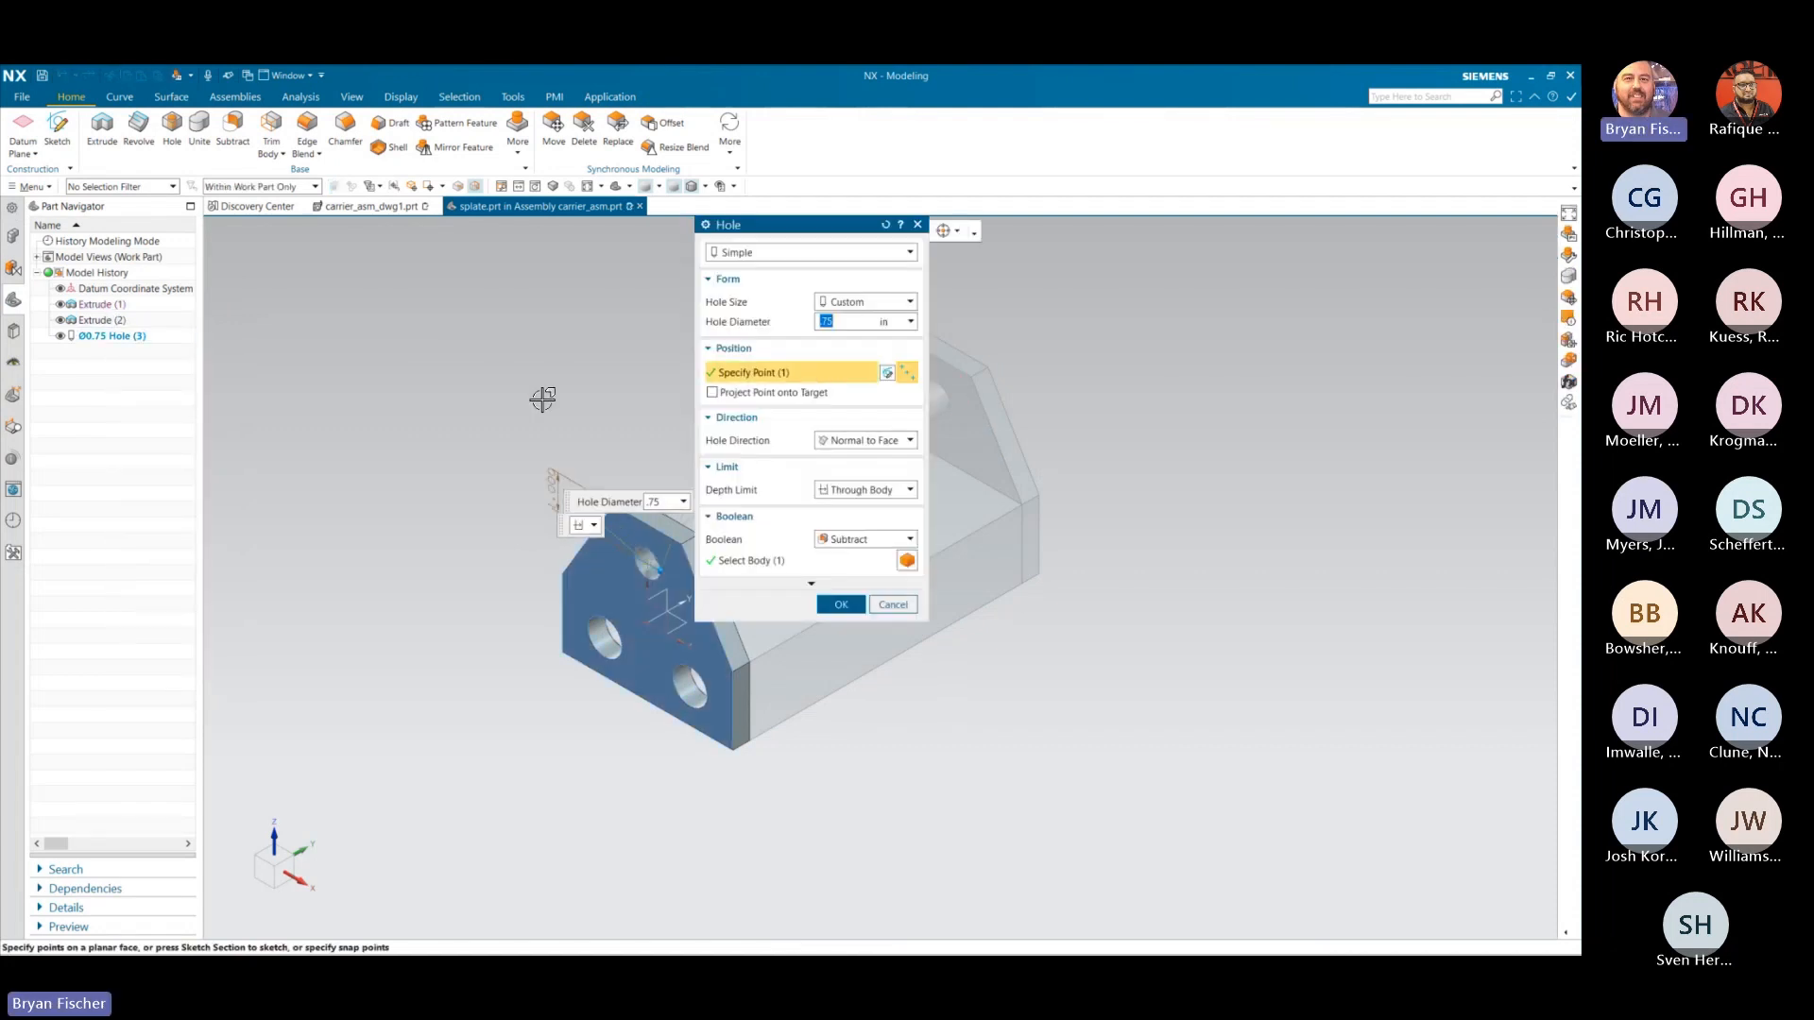
pyautogui.write('.125')
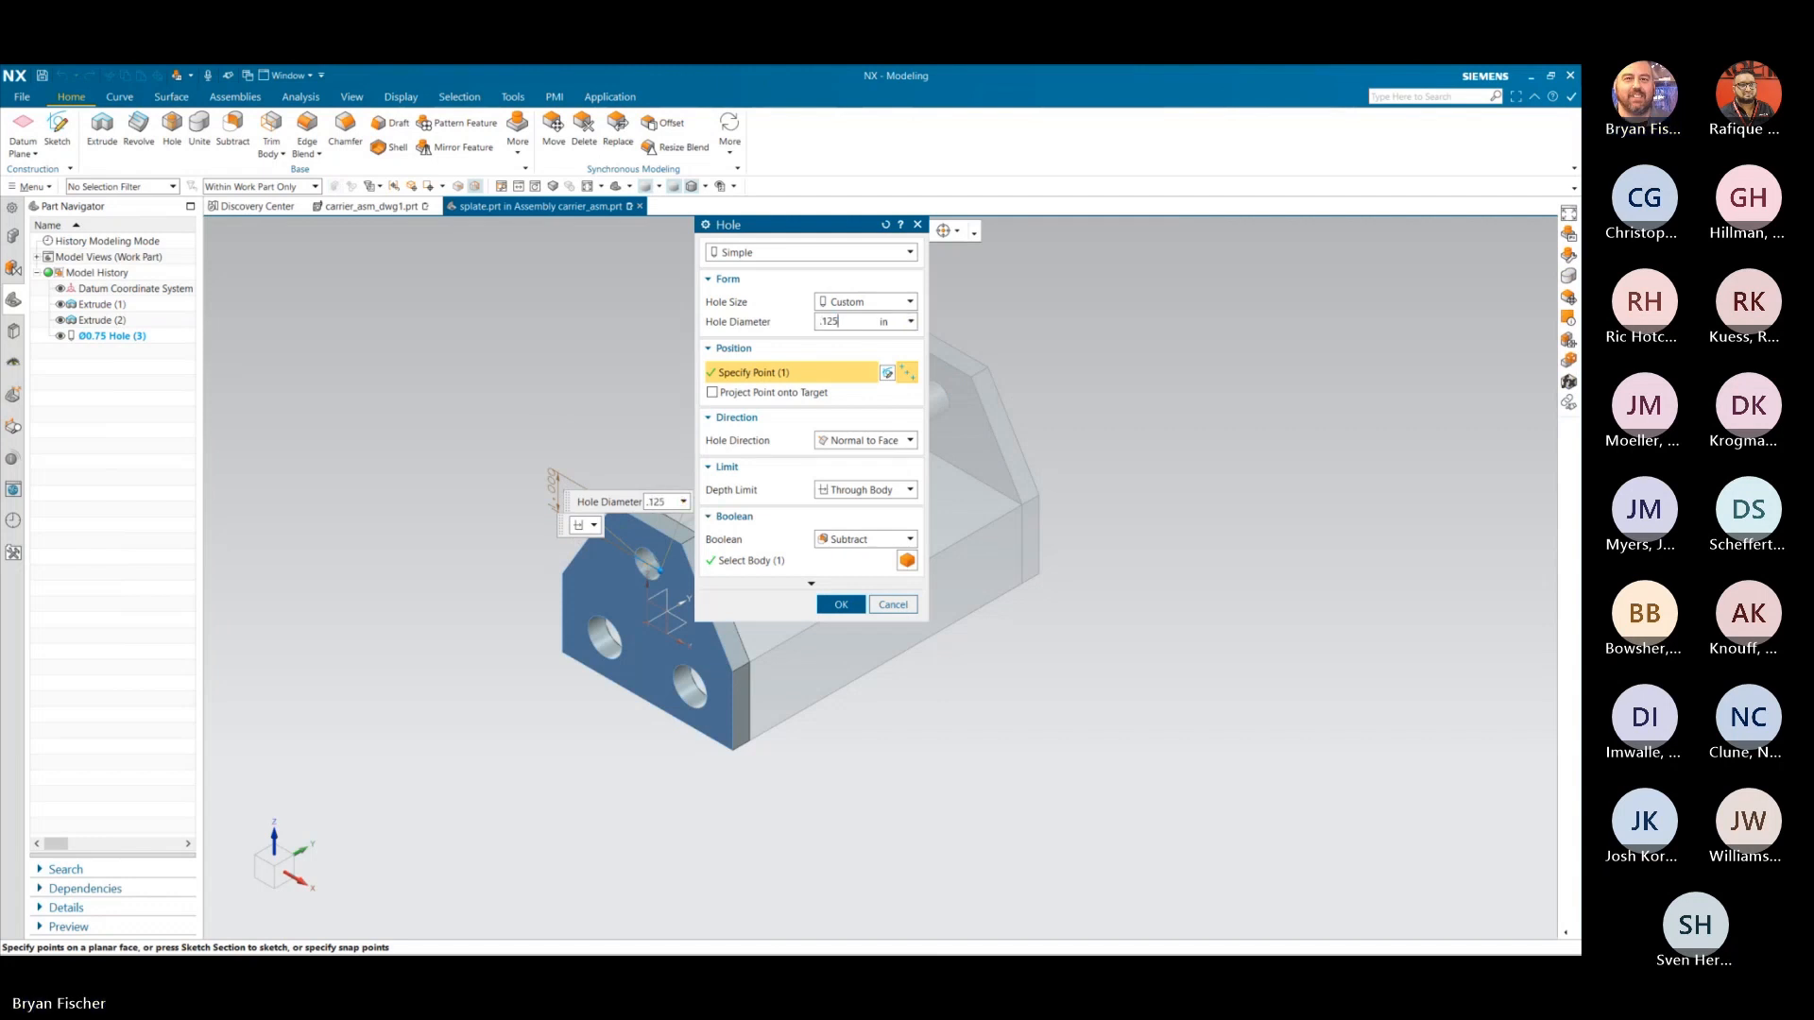
pyautogui.click(841, 605)
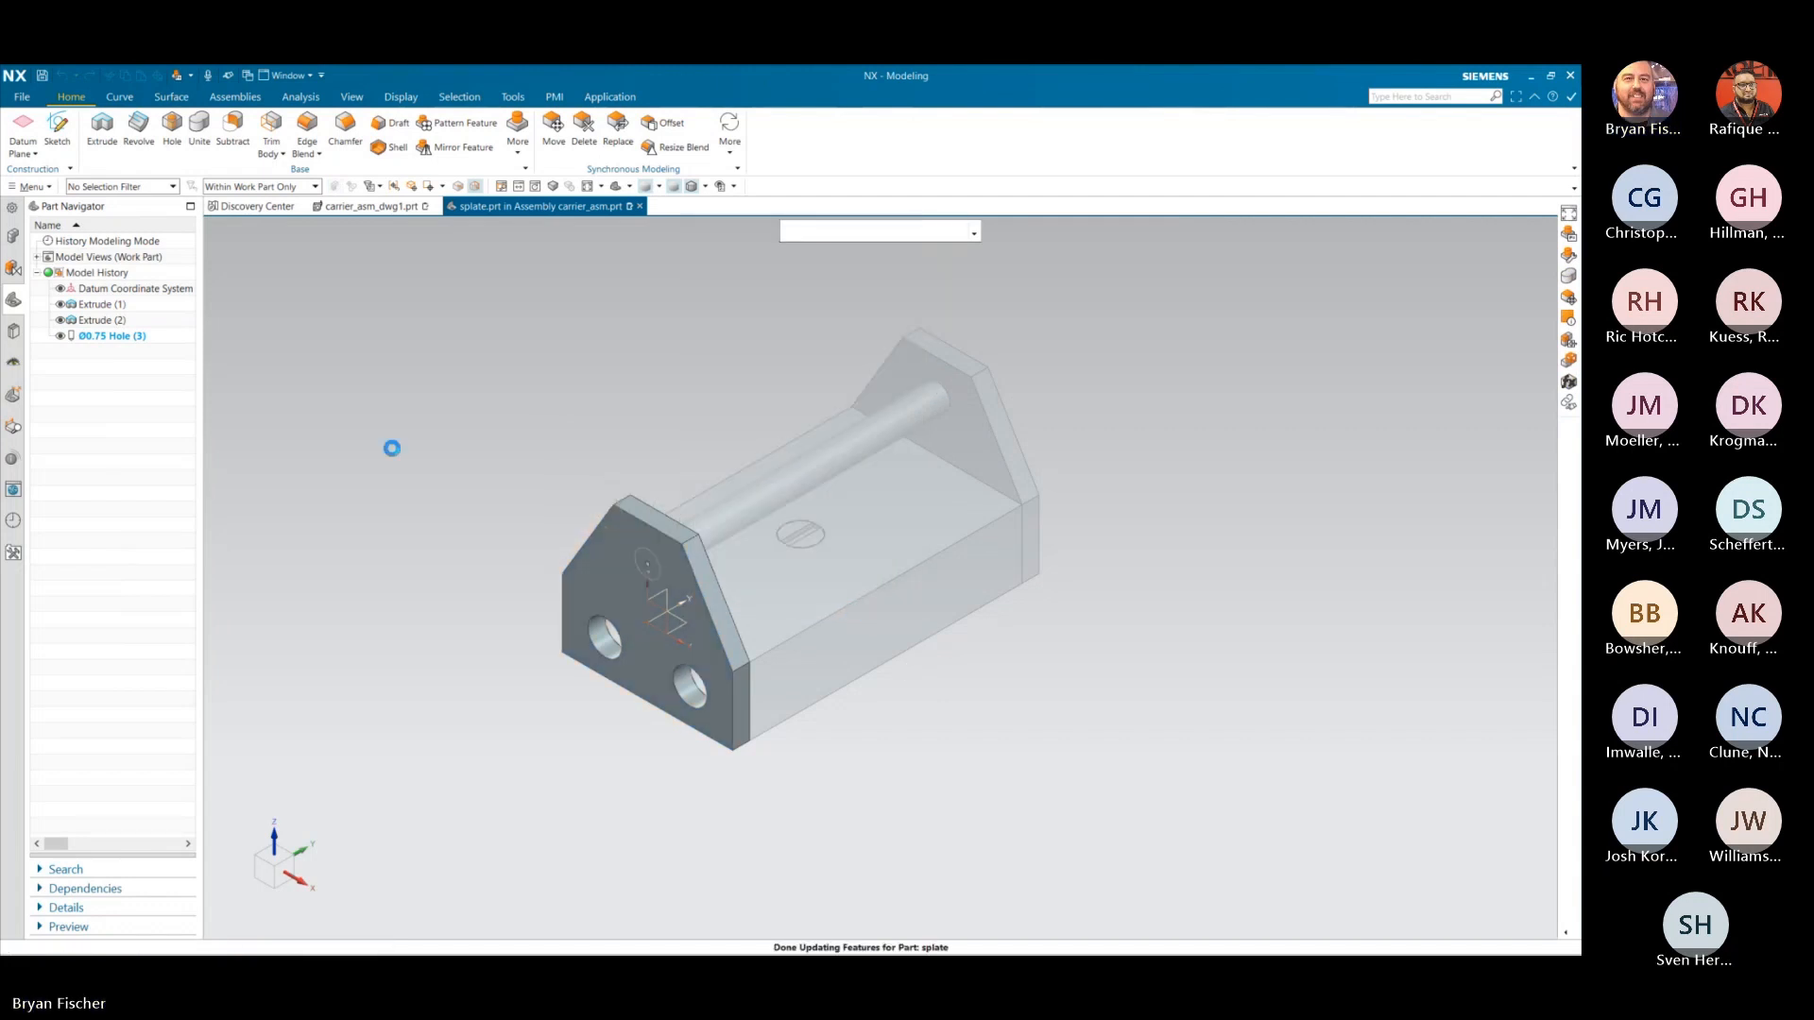
pyautogui.click(13, 236)
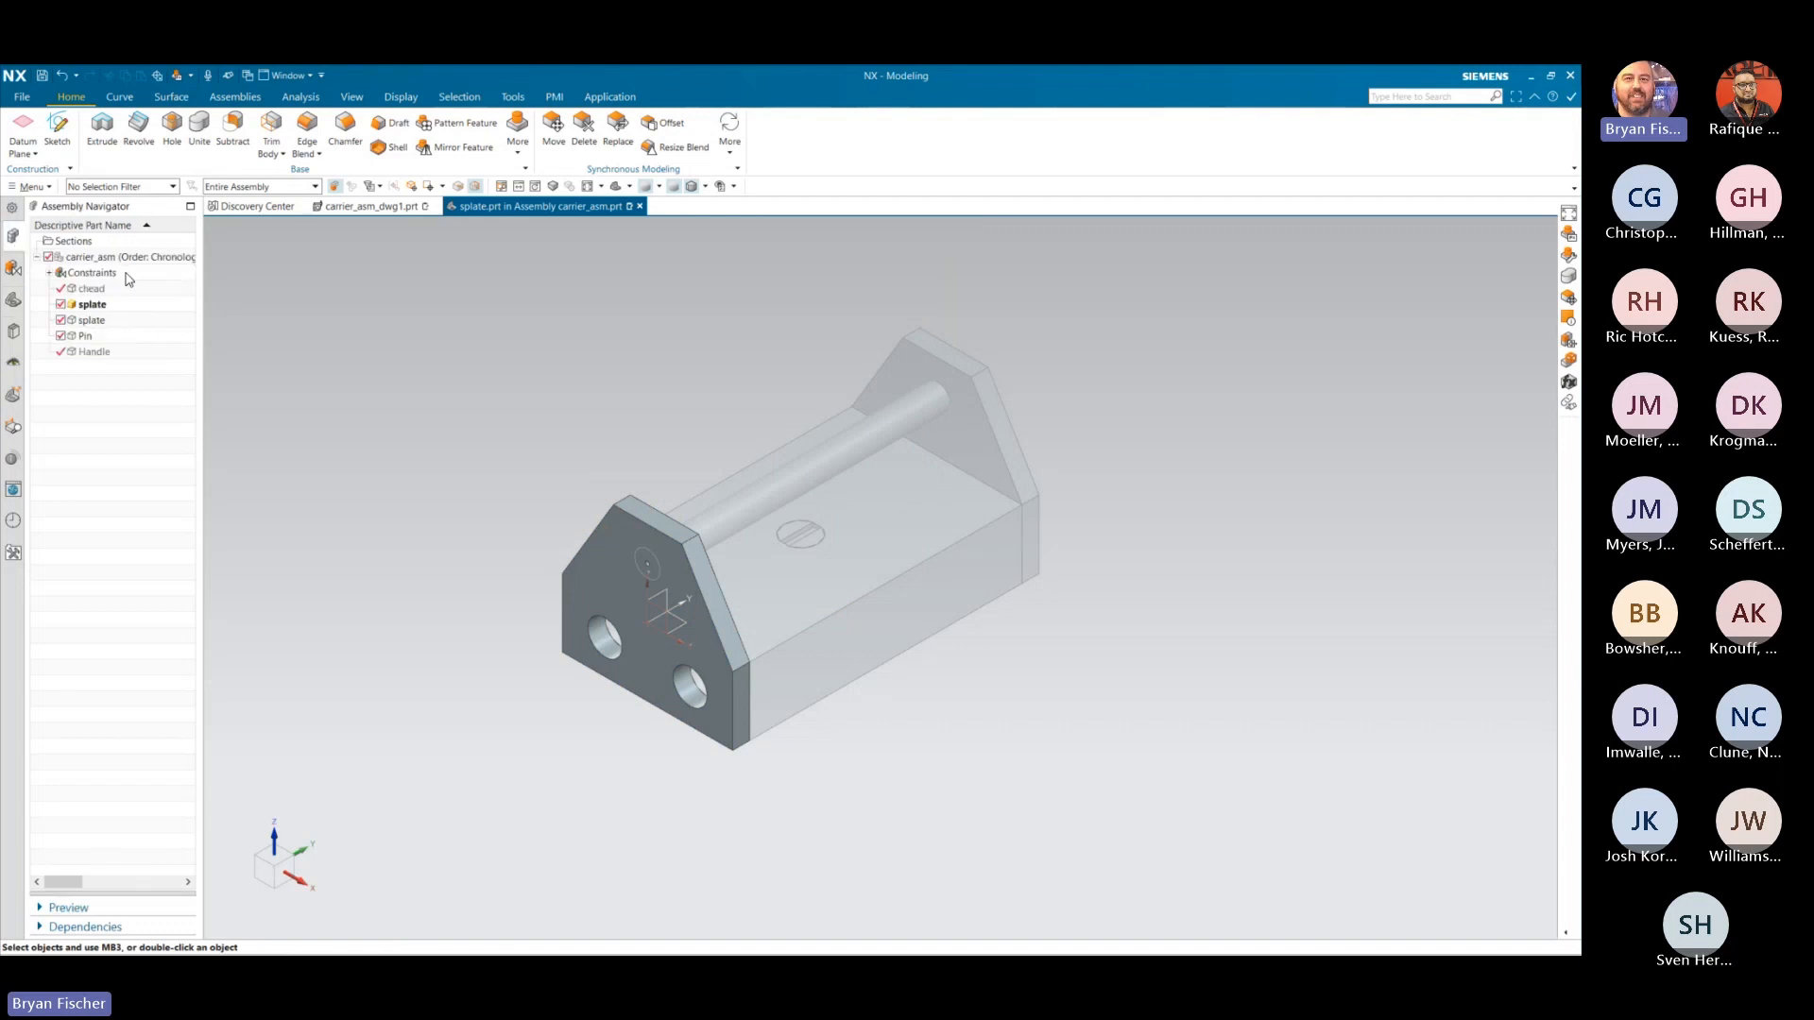
# - Make carrier_asm the work part again and close all files without saving the changes
pyautogui.doubleClick(109, 258)
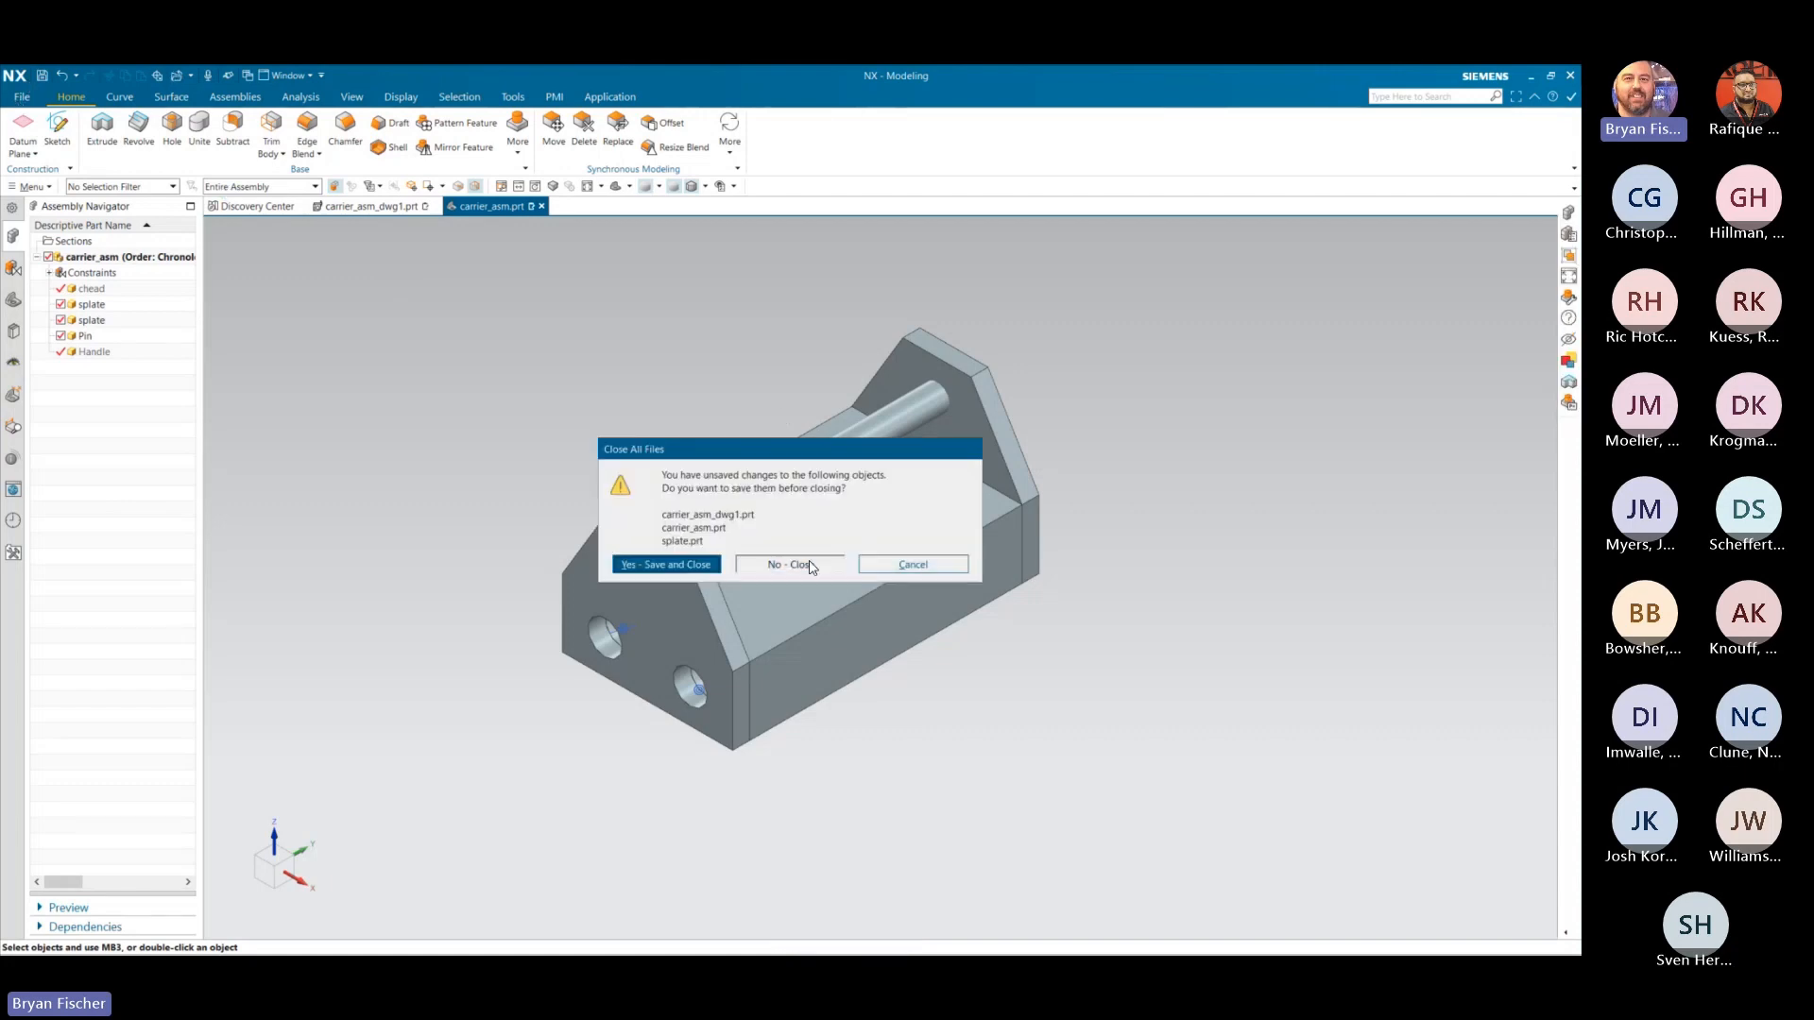
pyautogui.click(810, 563)
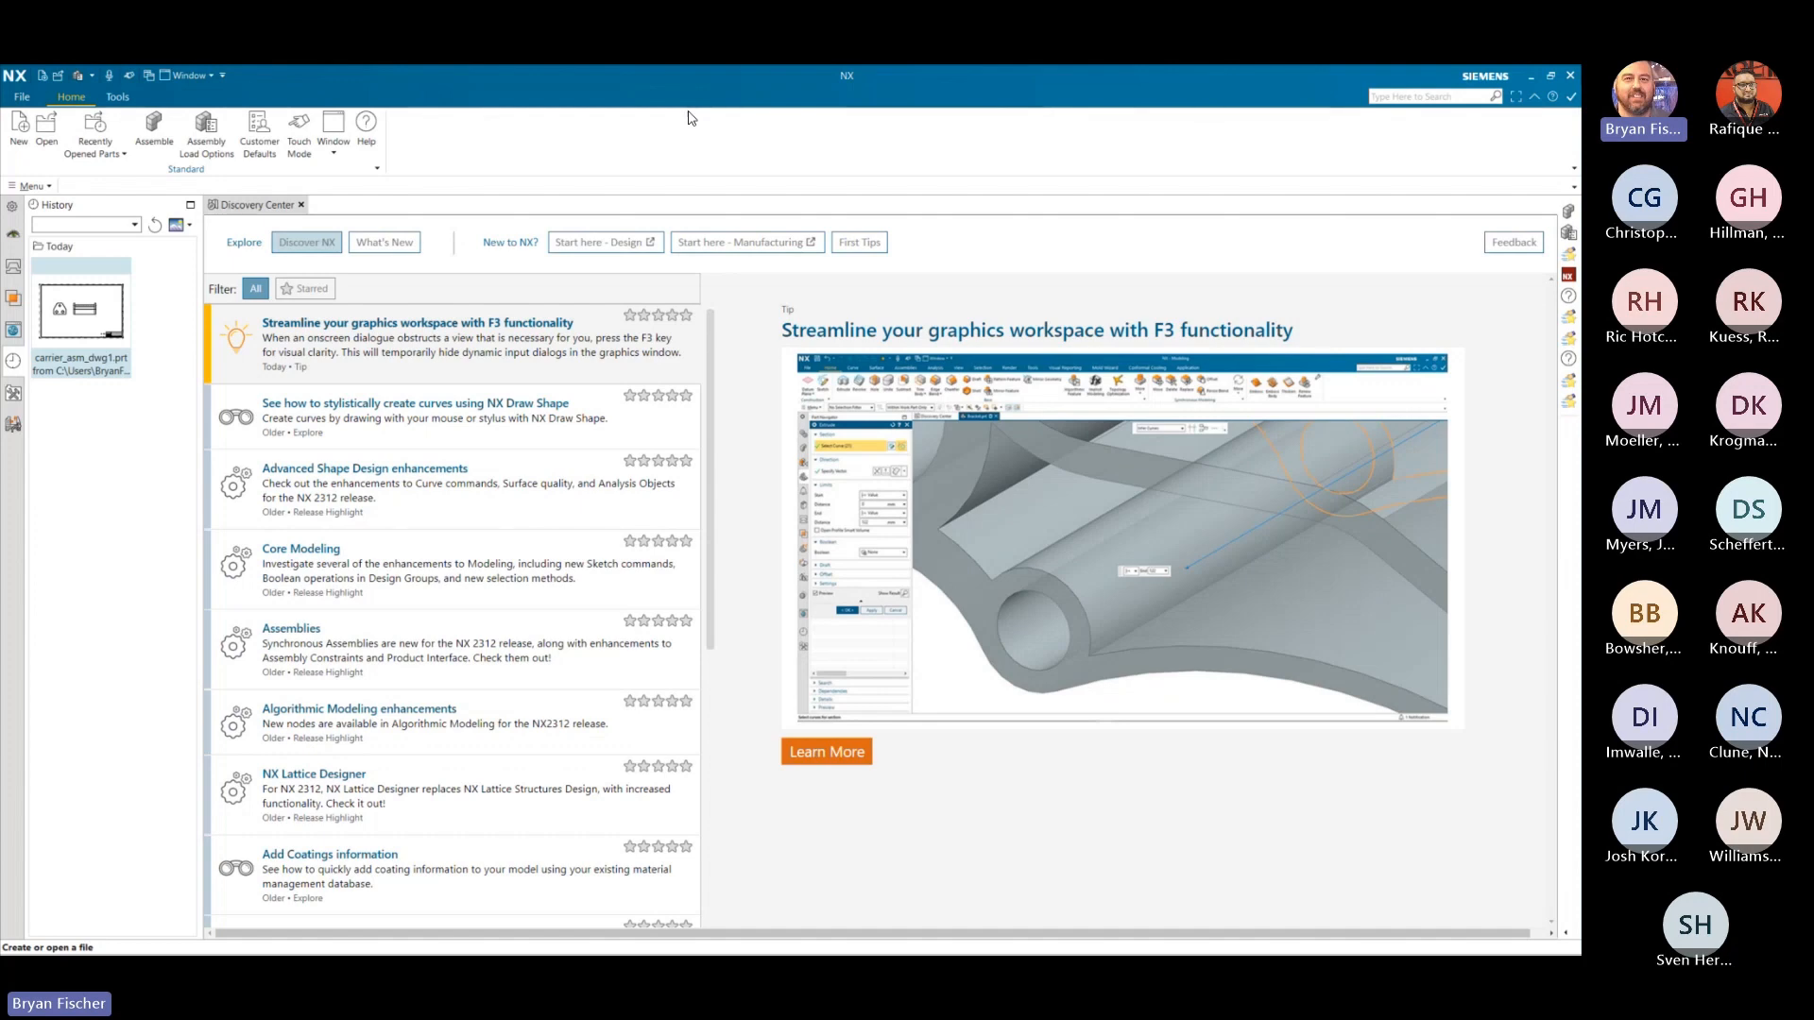
# - Set the assembly load scope option to Fully Load - Lightweight Display and apply the load options
pyautogui.click(205, 132)
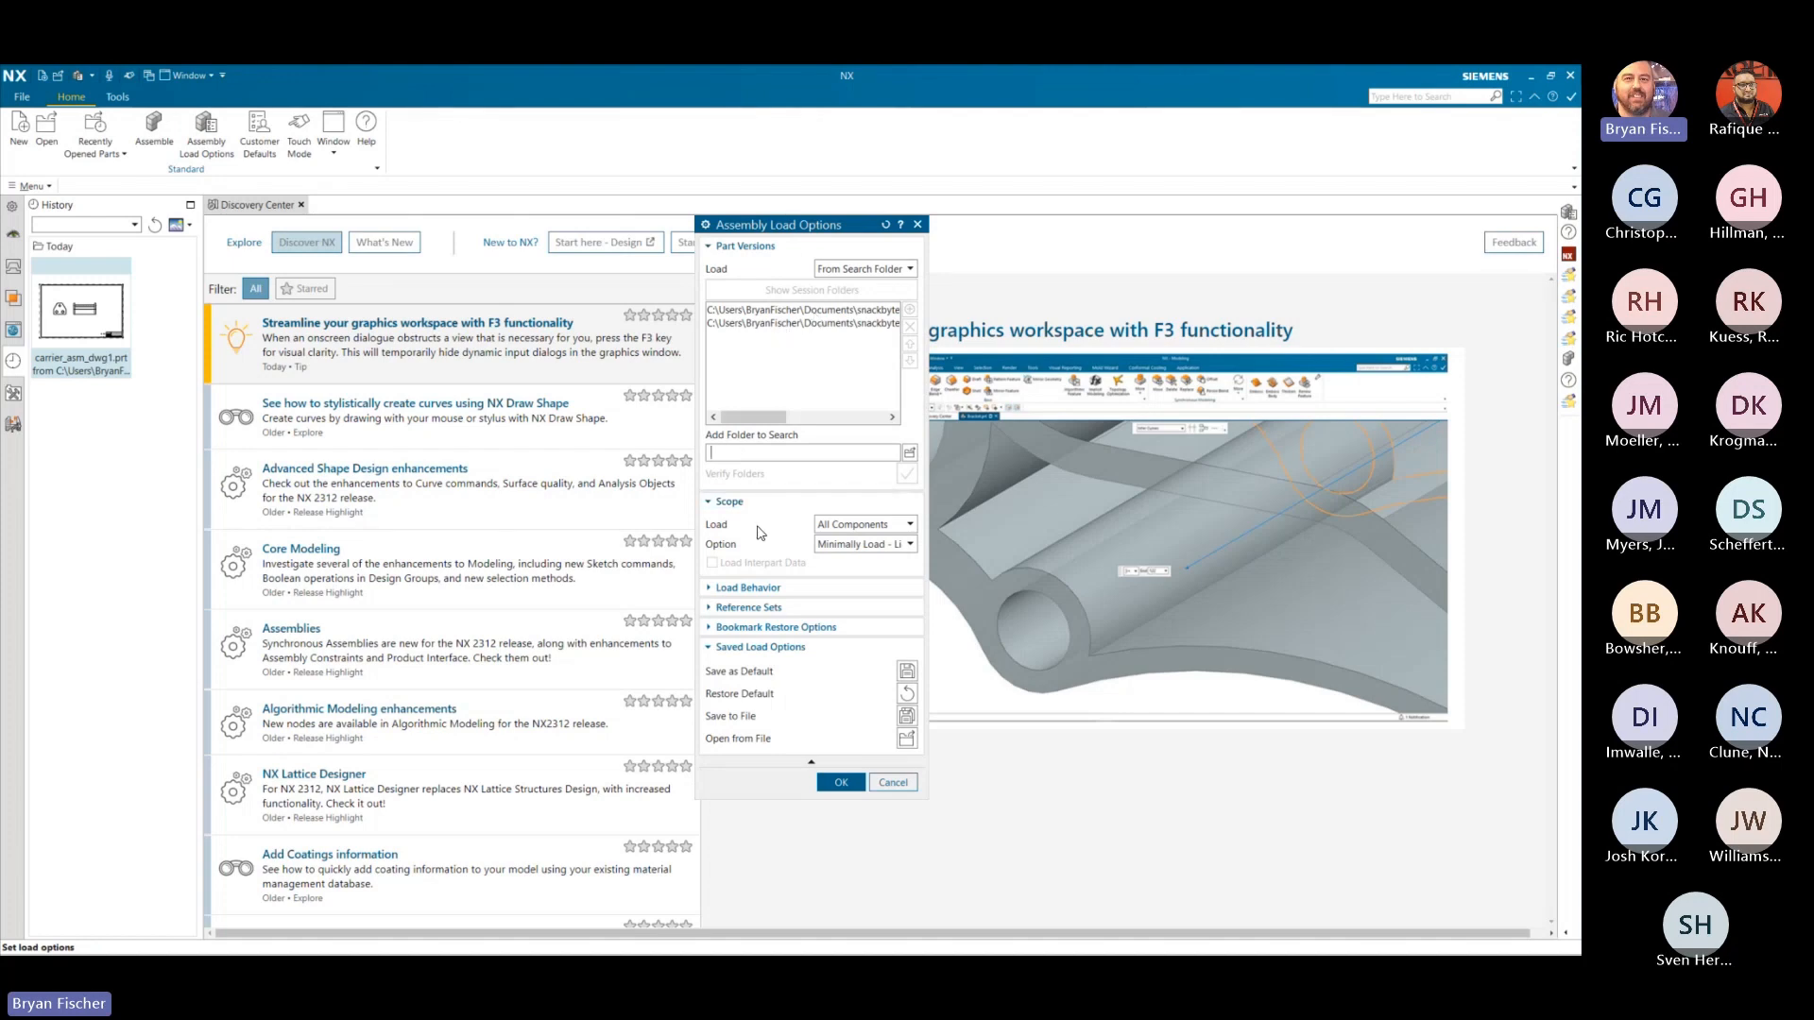
pyautogui.click(911, 545)
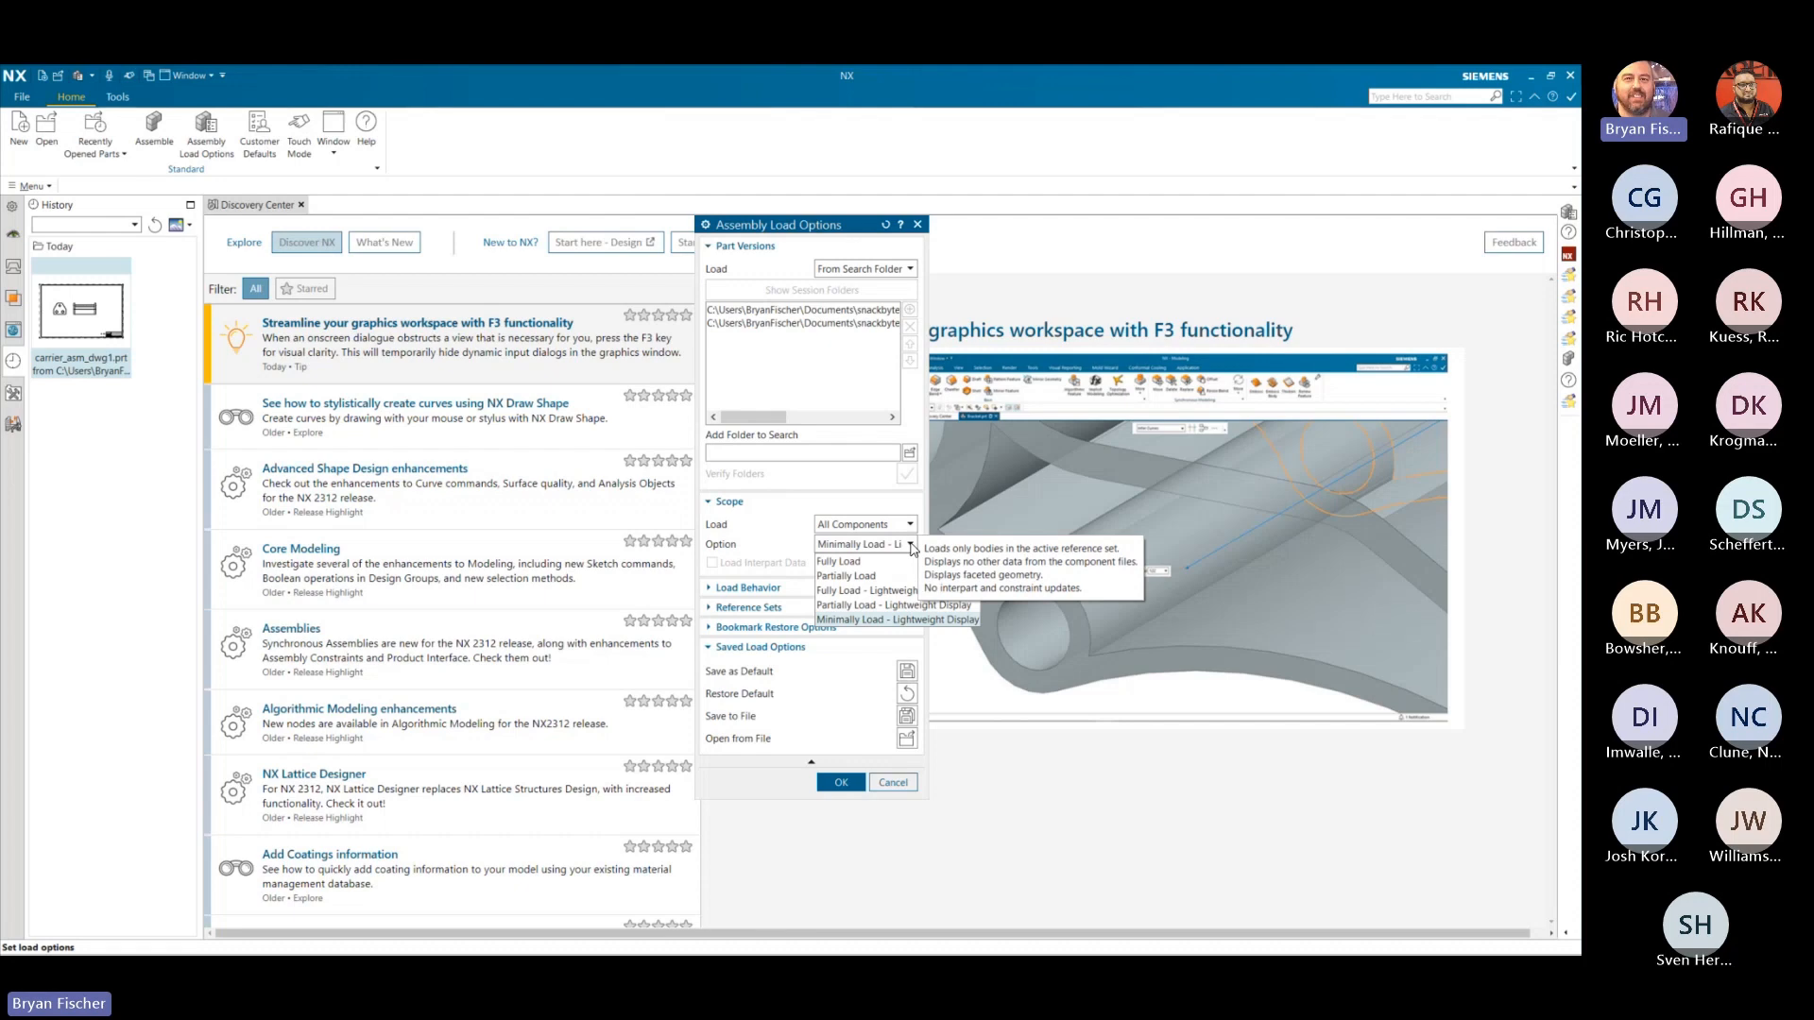
pyautogui.click(888, 594)
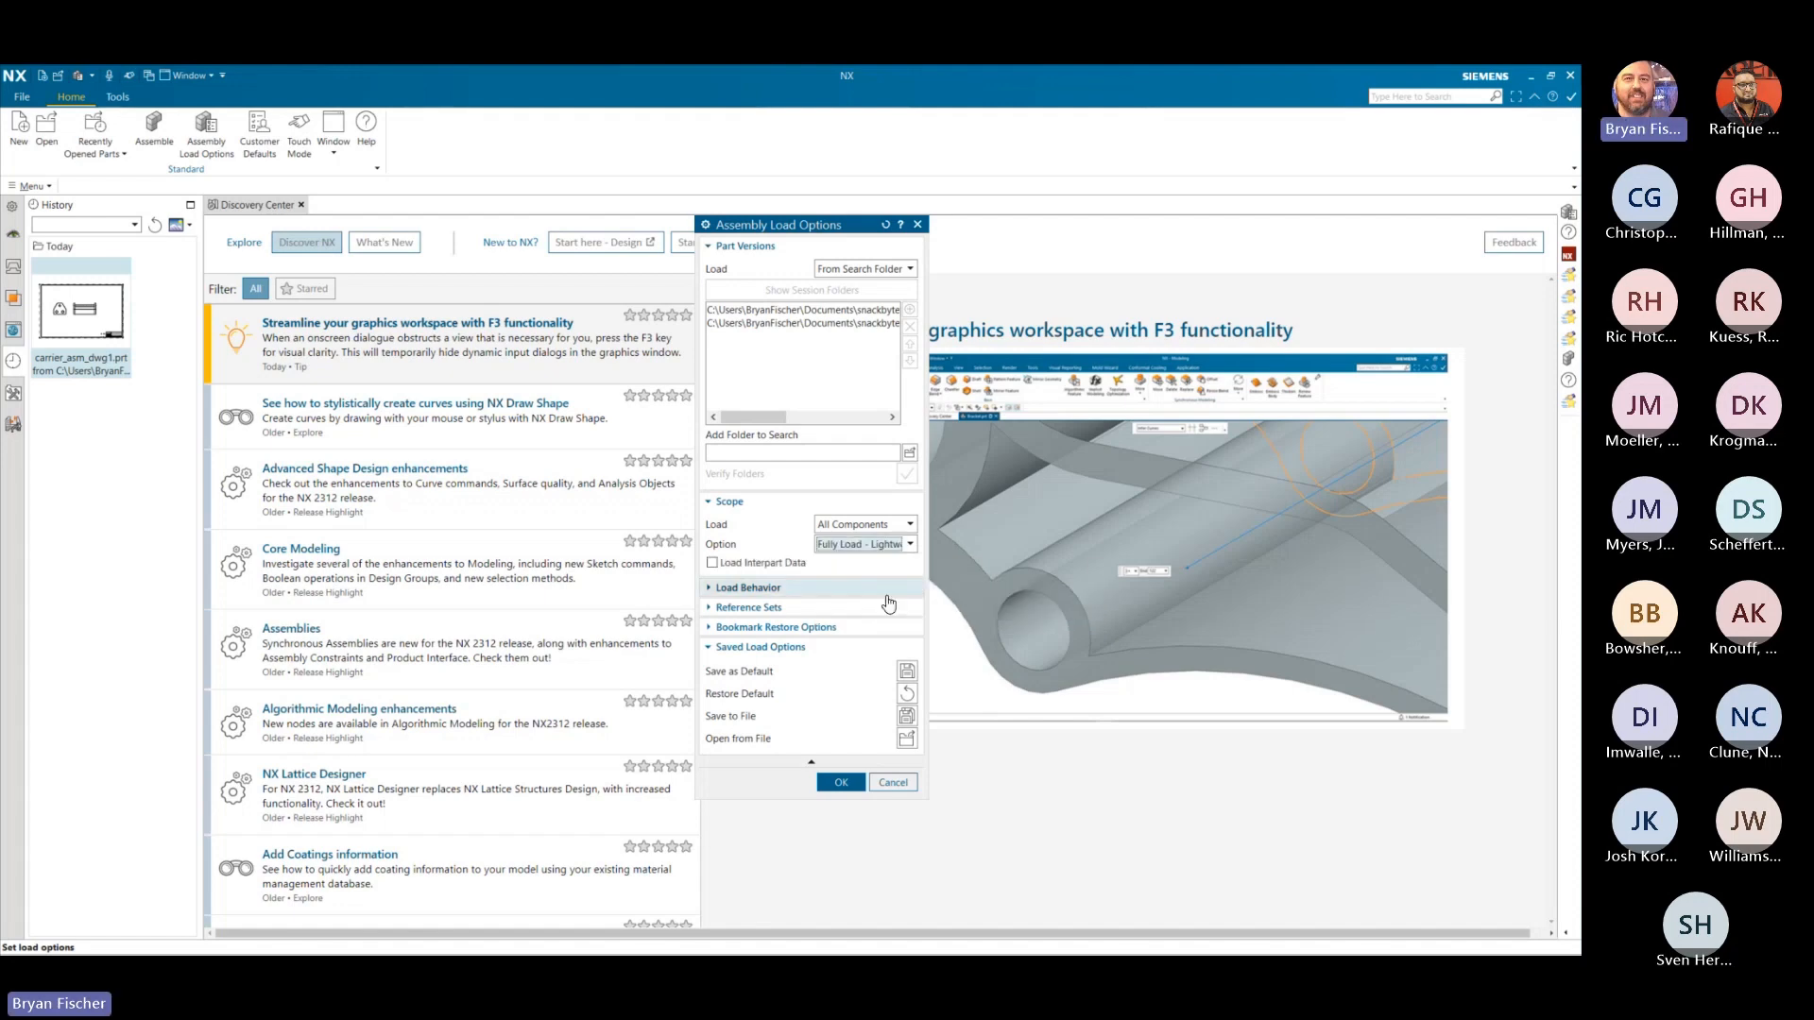
pyautogui.click(840, 782)
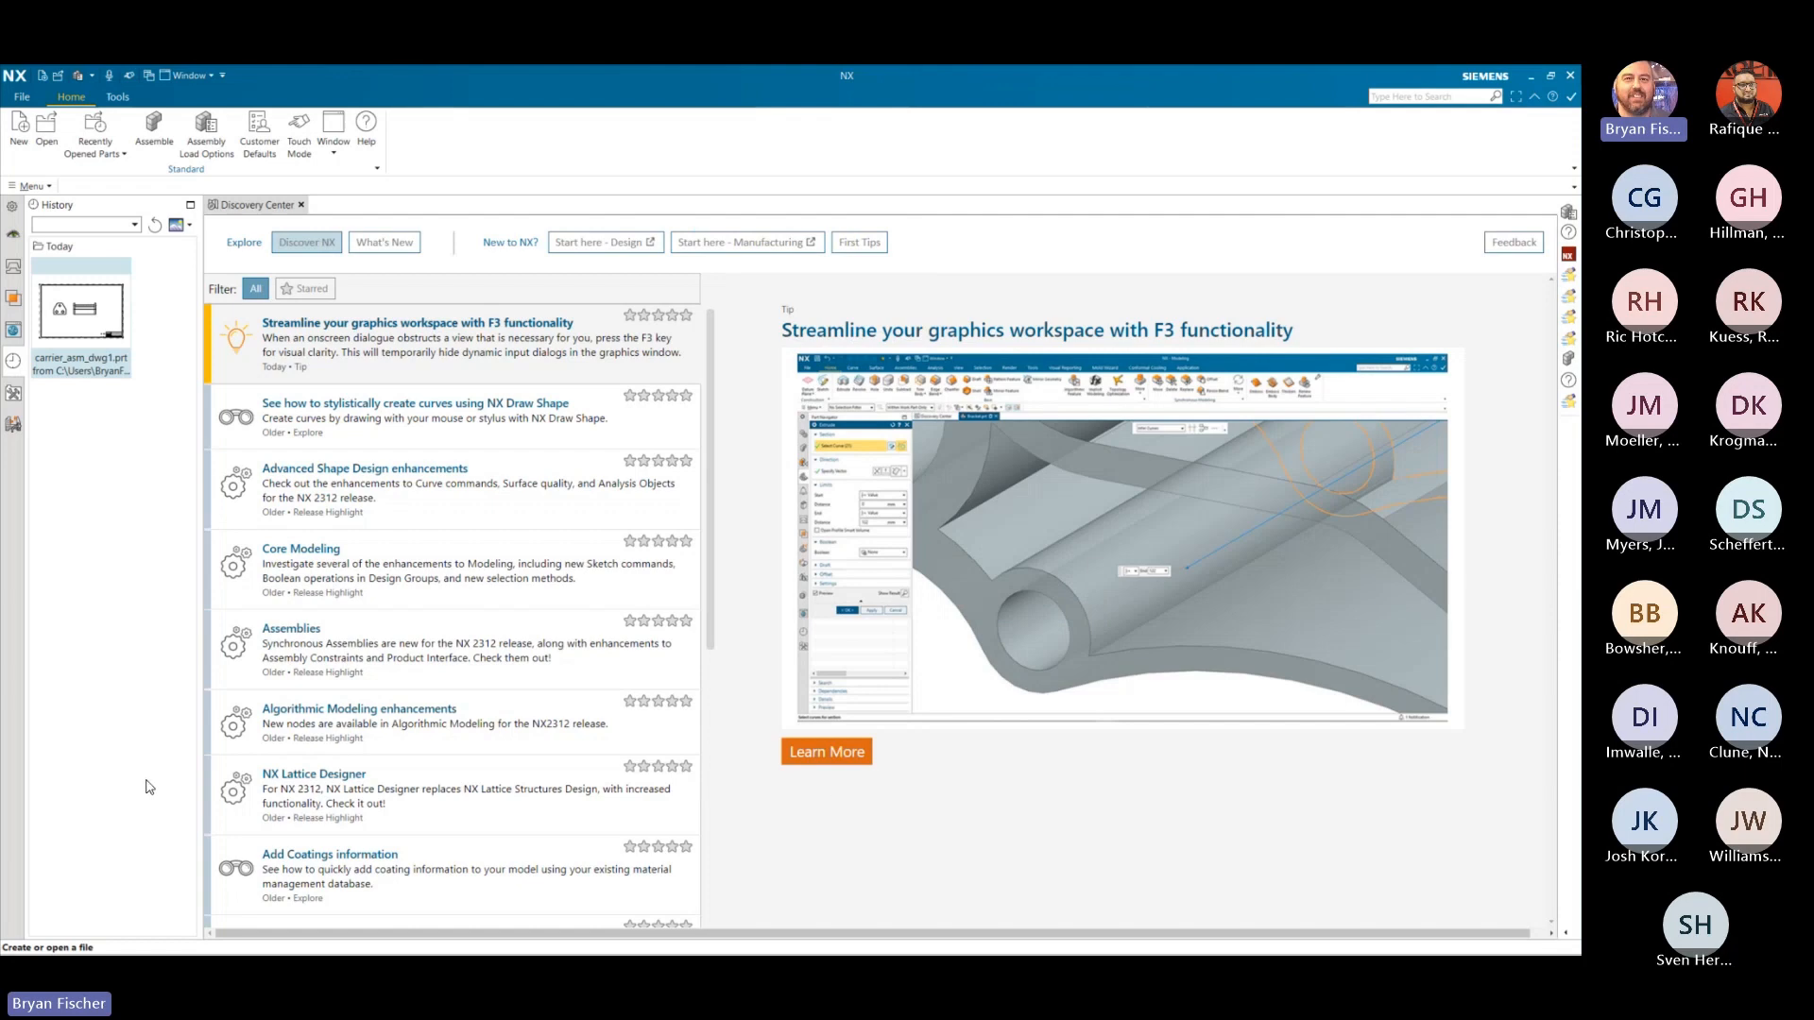
# - Reopen the carrier_asm_dwg1 drawing with the material update accepted and display its carrier_asm component in its own window
pyautogui.click(63, 312)
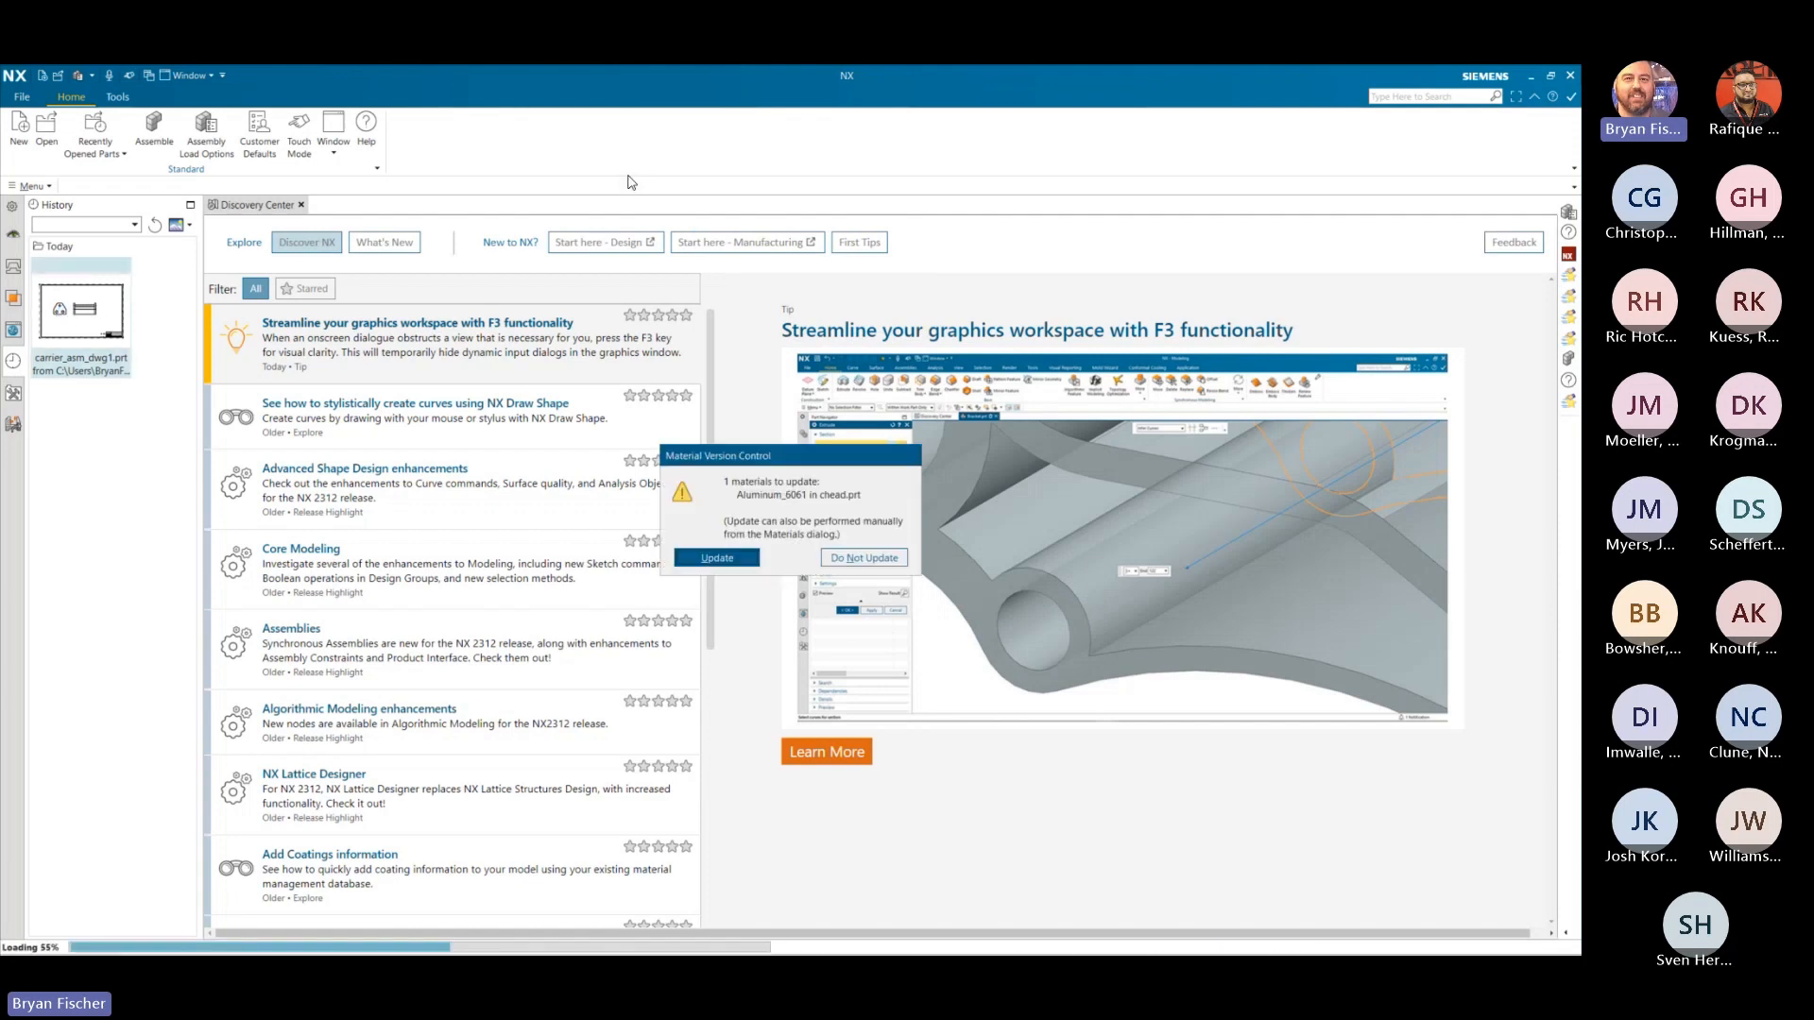
pyautogui.press('Return')
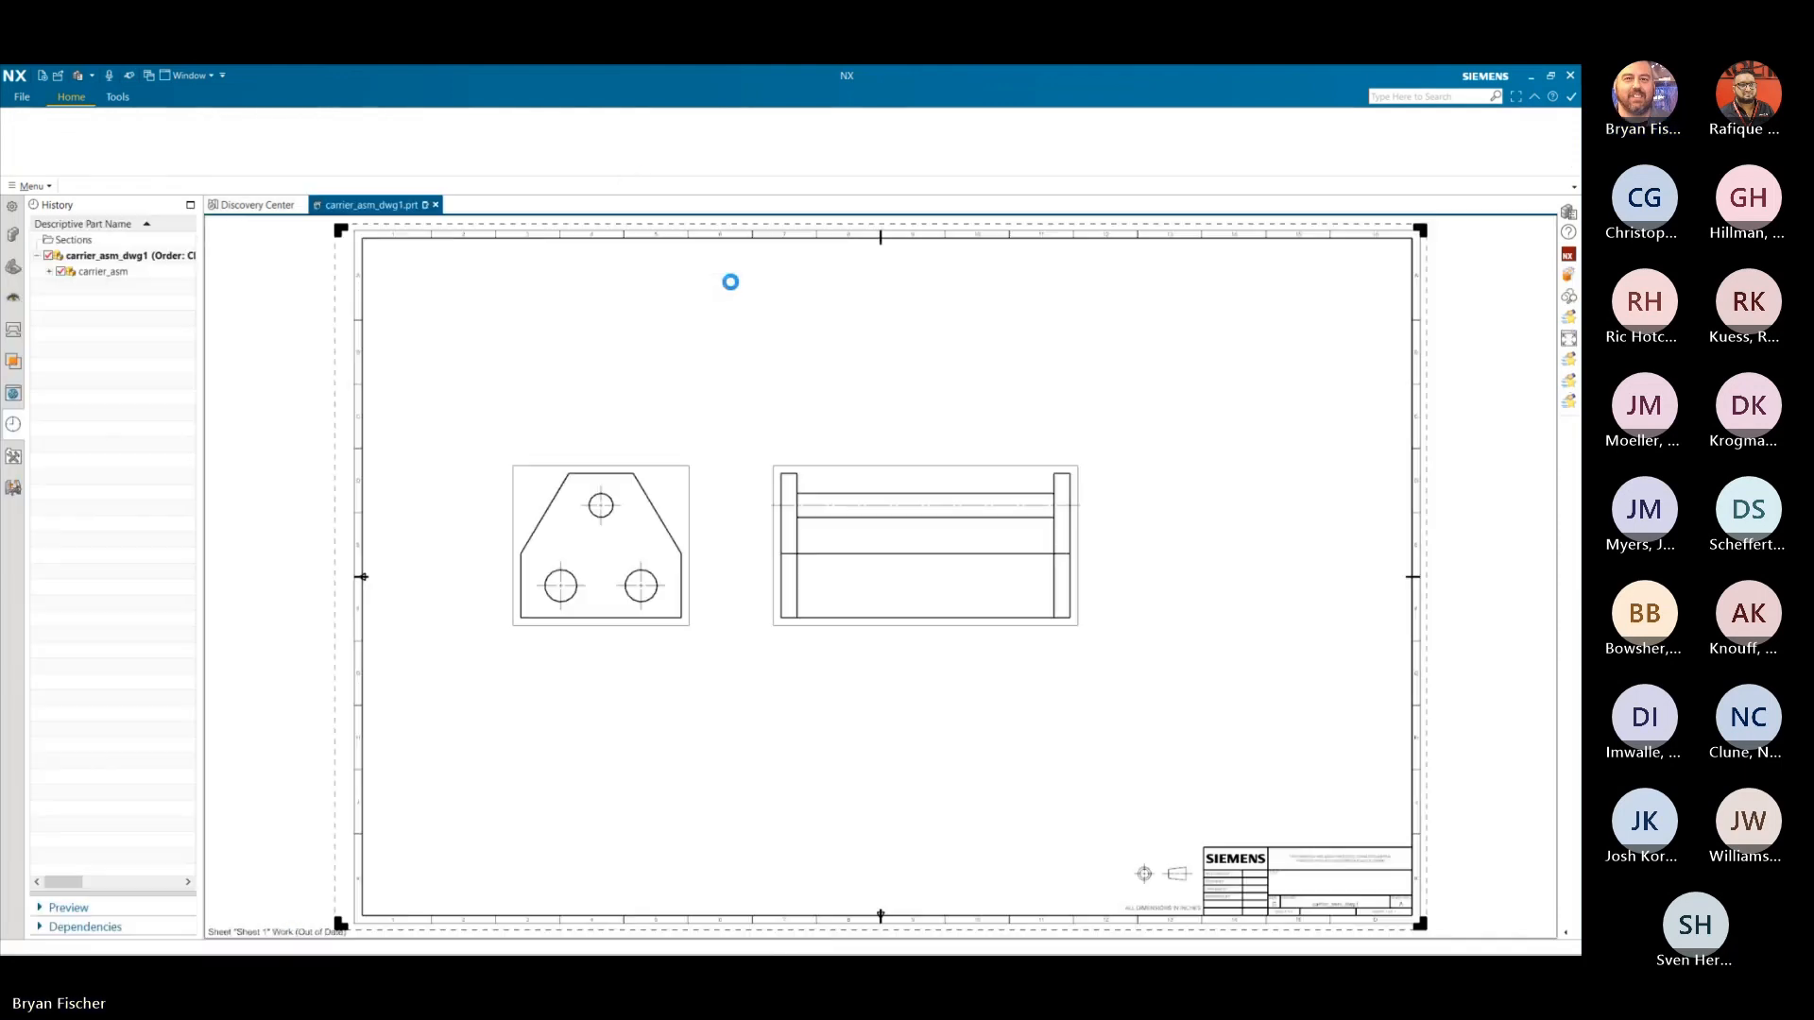
pyautogui.click(48, 274)
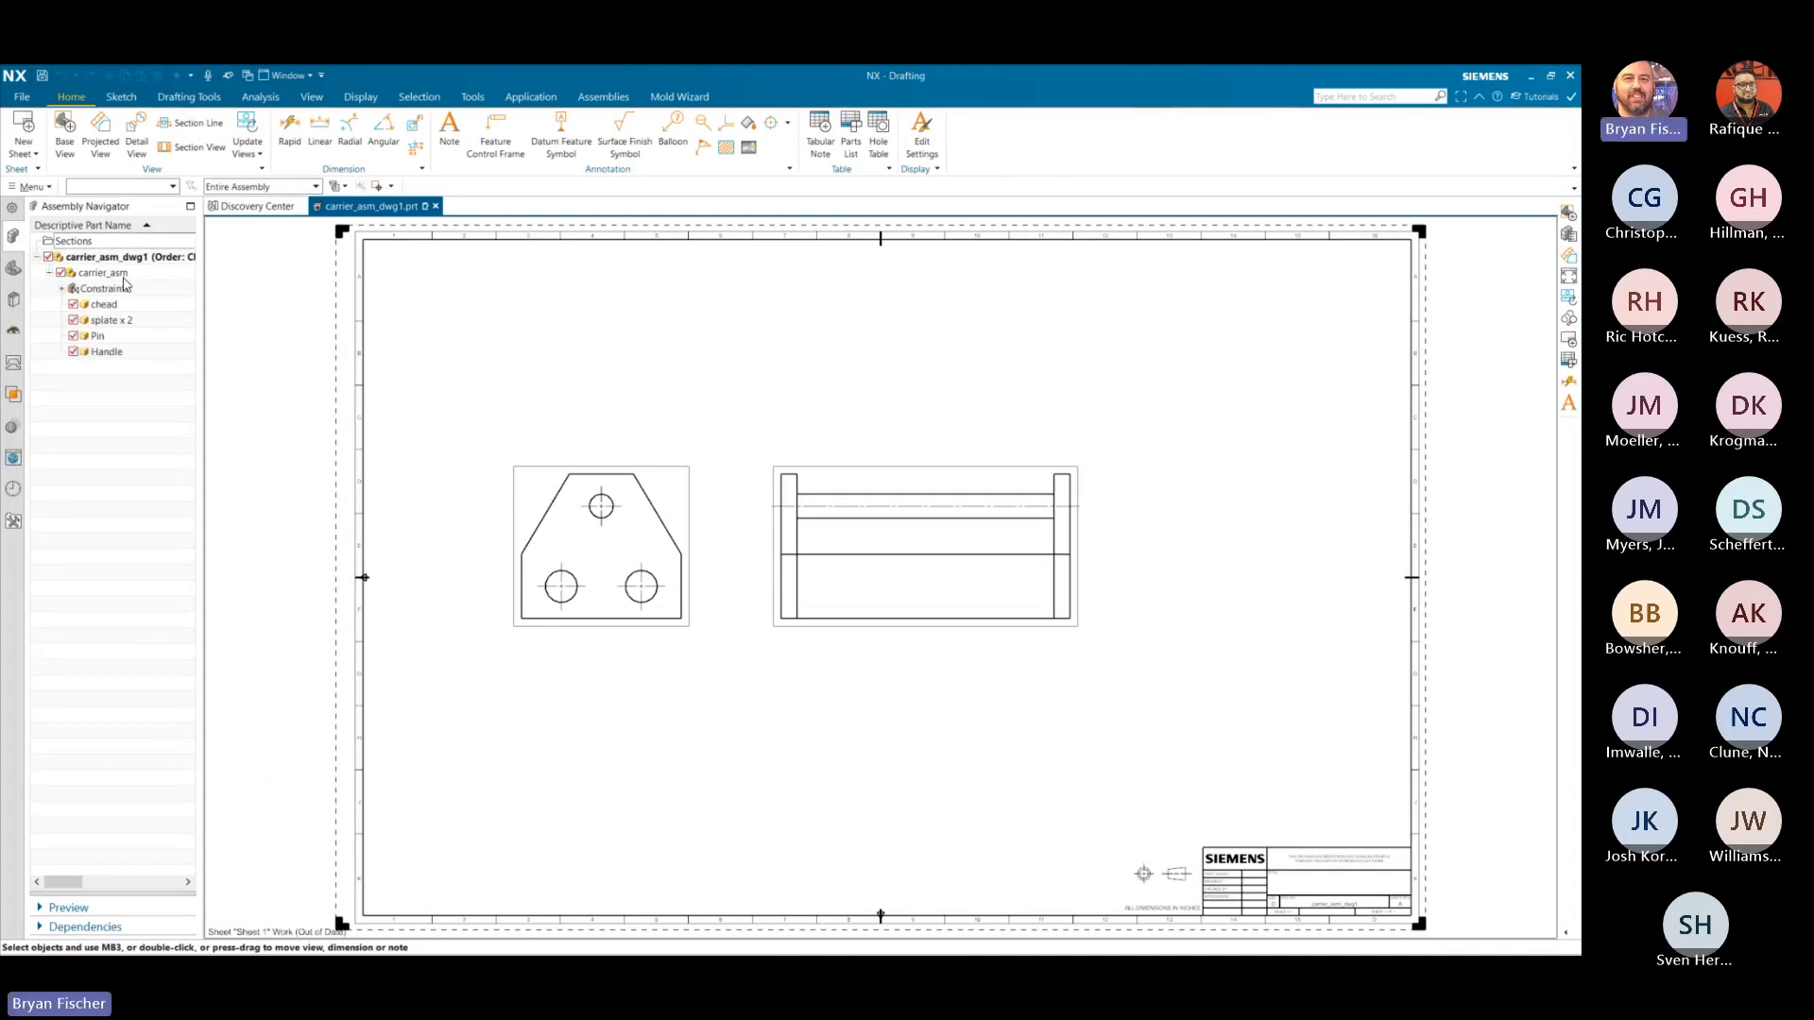
pyautogui.rightClick(130, 274)
pyautogui.click(159, 304)
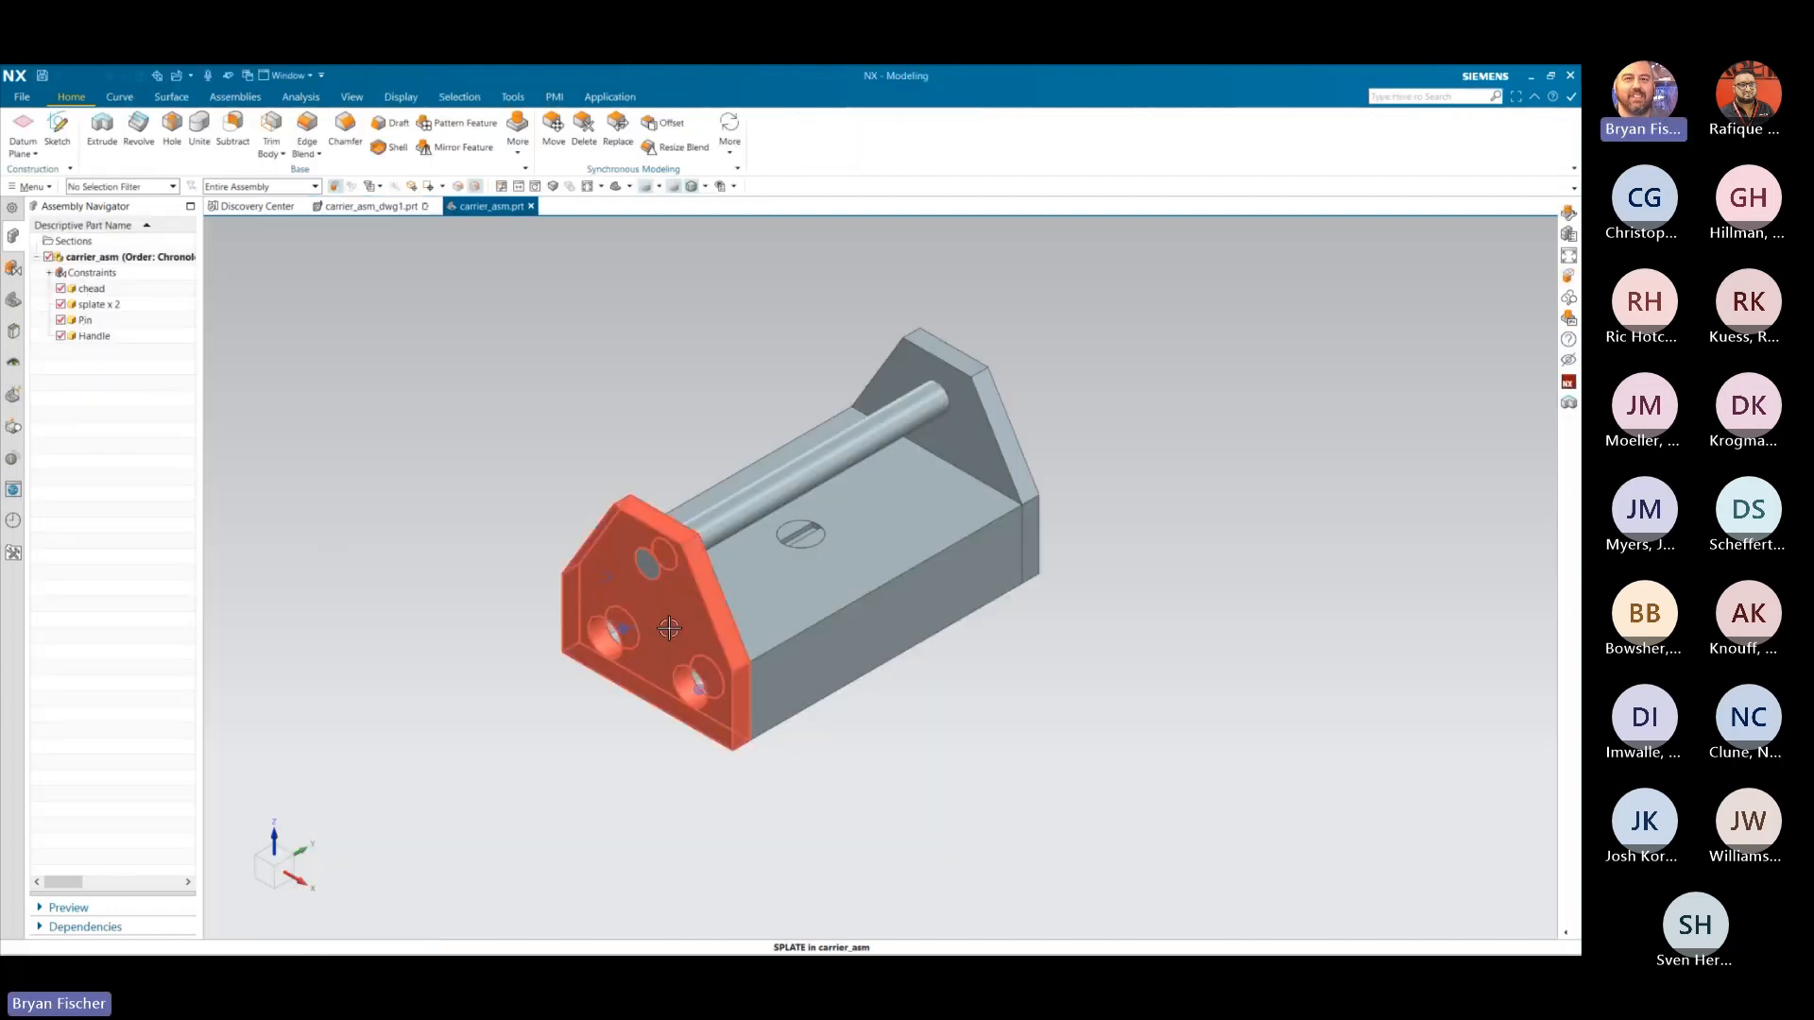
# - Unpack the grouped splate components and make the first splate the work part within the assembly
pyautogui.click(119, 290)
pyautogui.rightClick(121, 308)
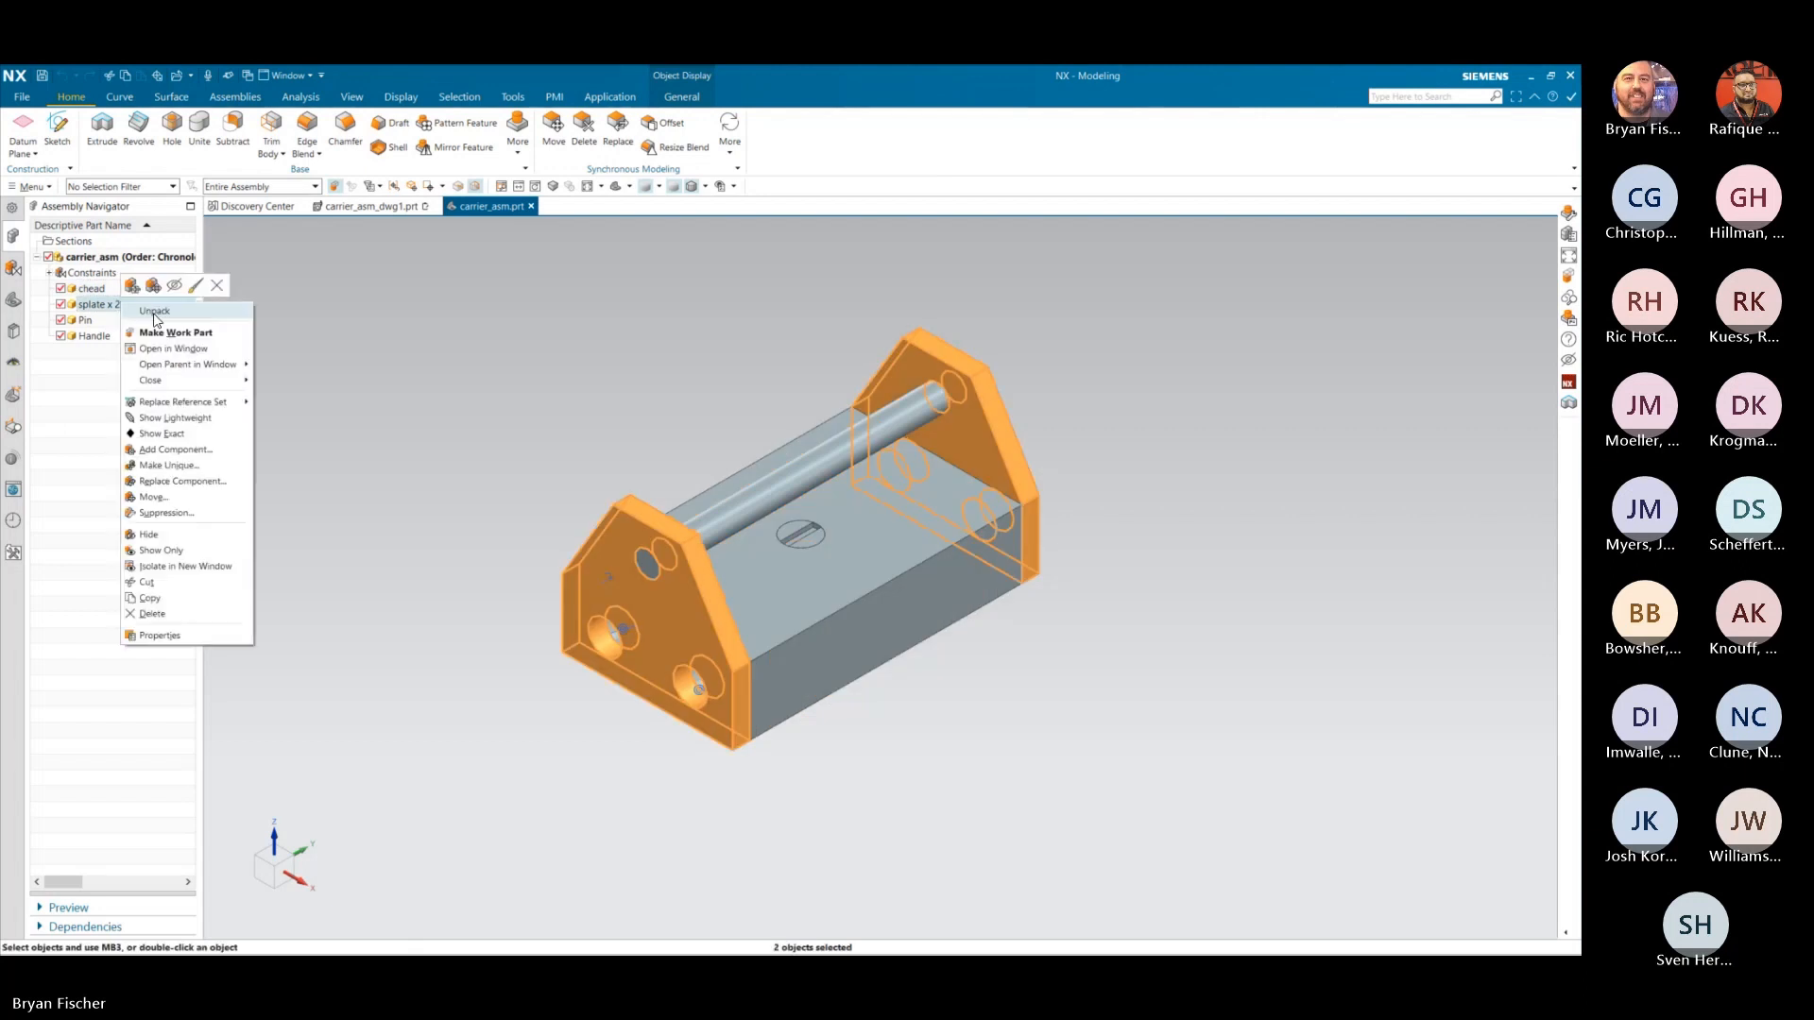
pyautogui.click(94, 325)
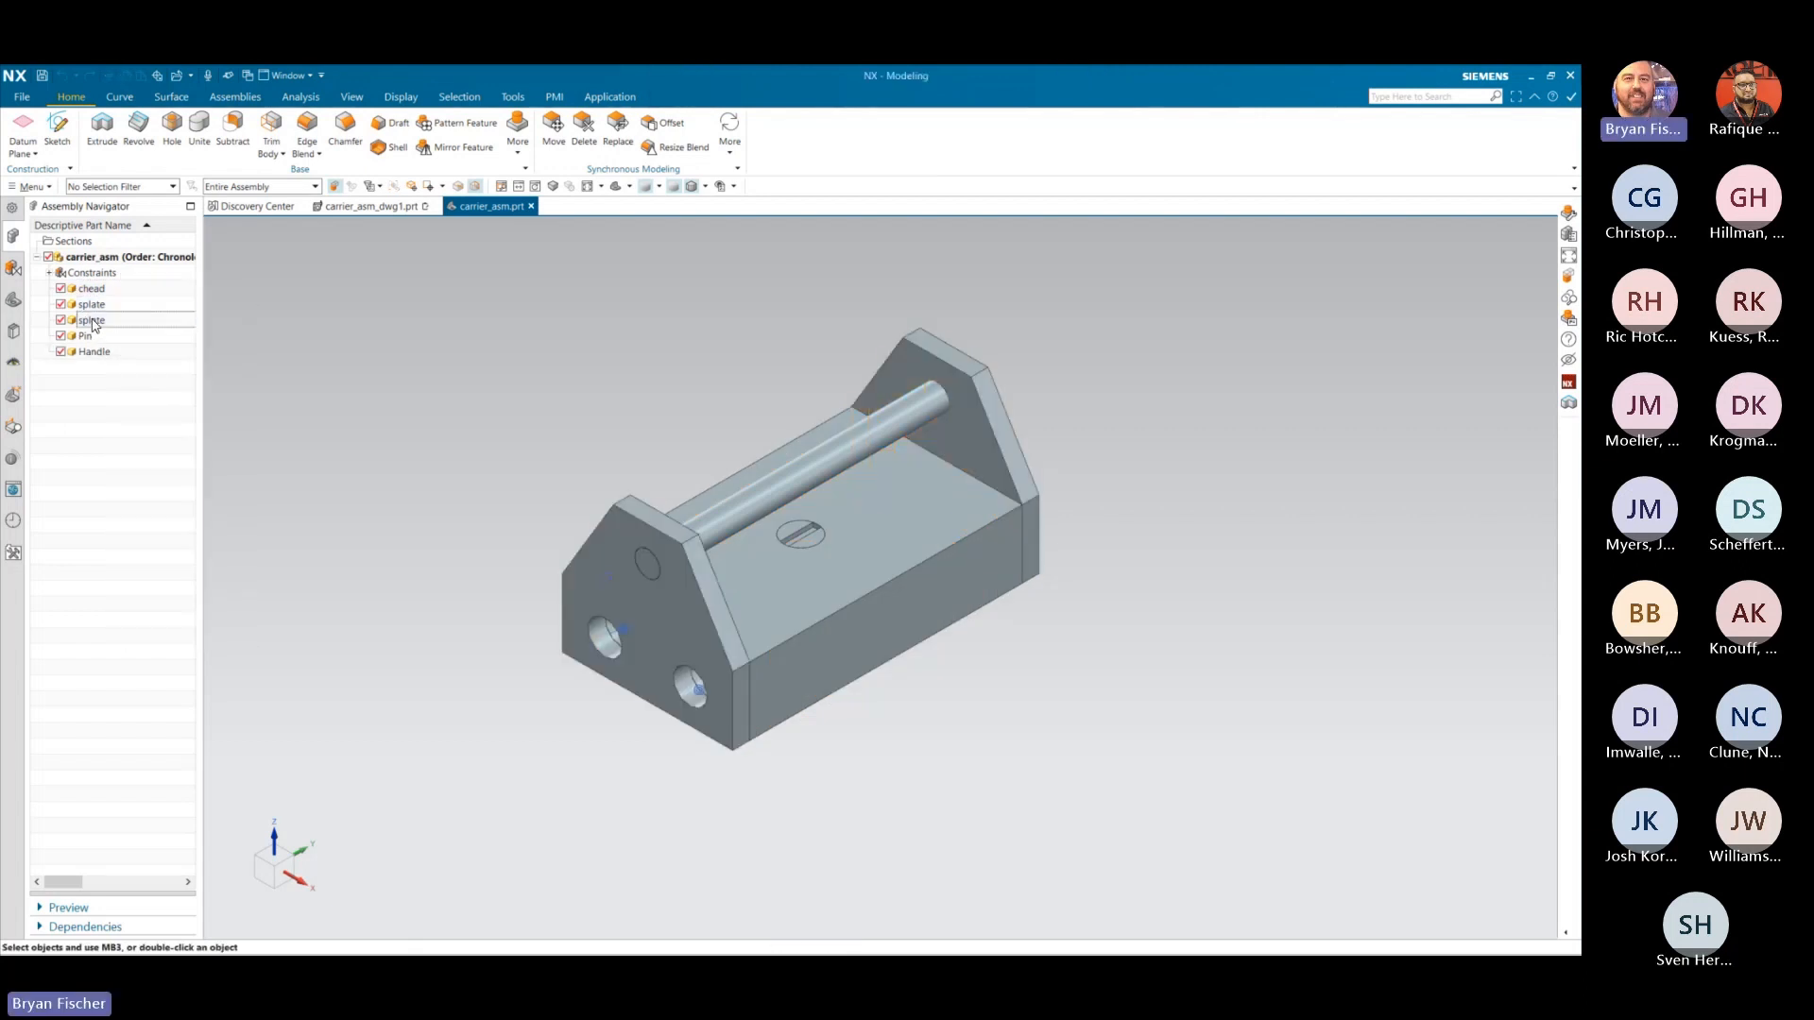
pyautogui.click(93, 322)
pyautogui.click(110, 308)
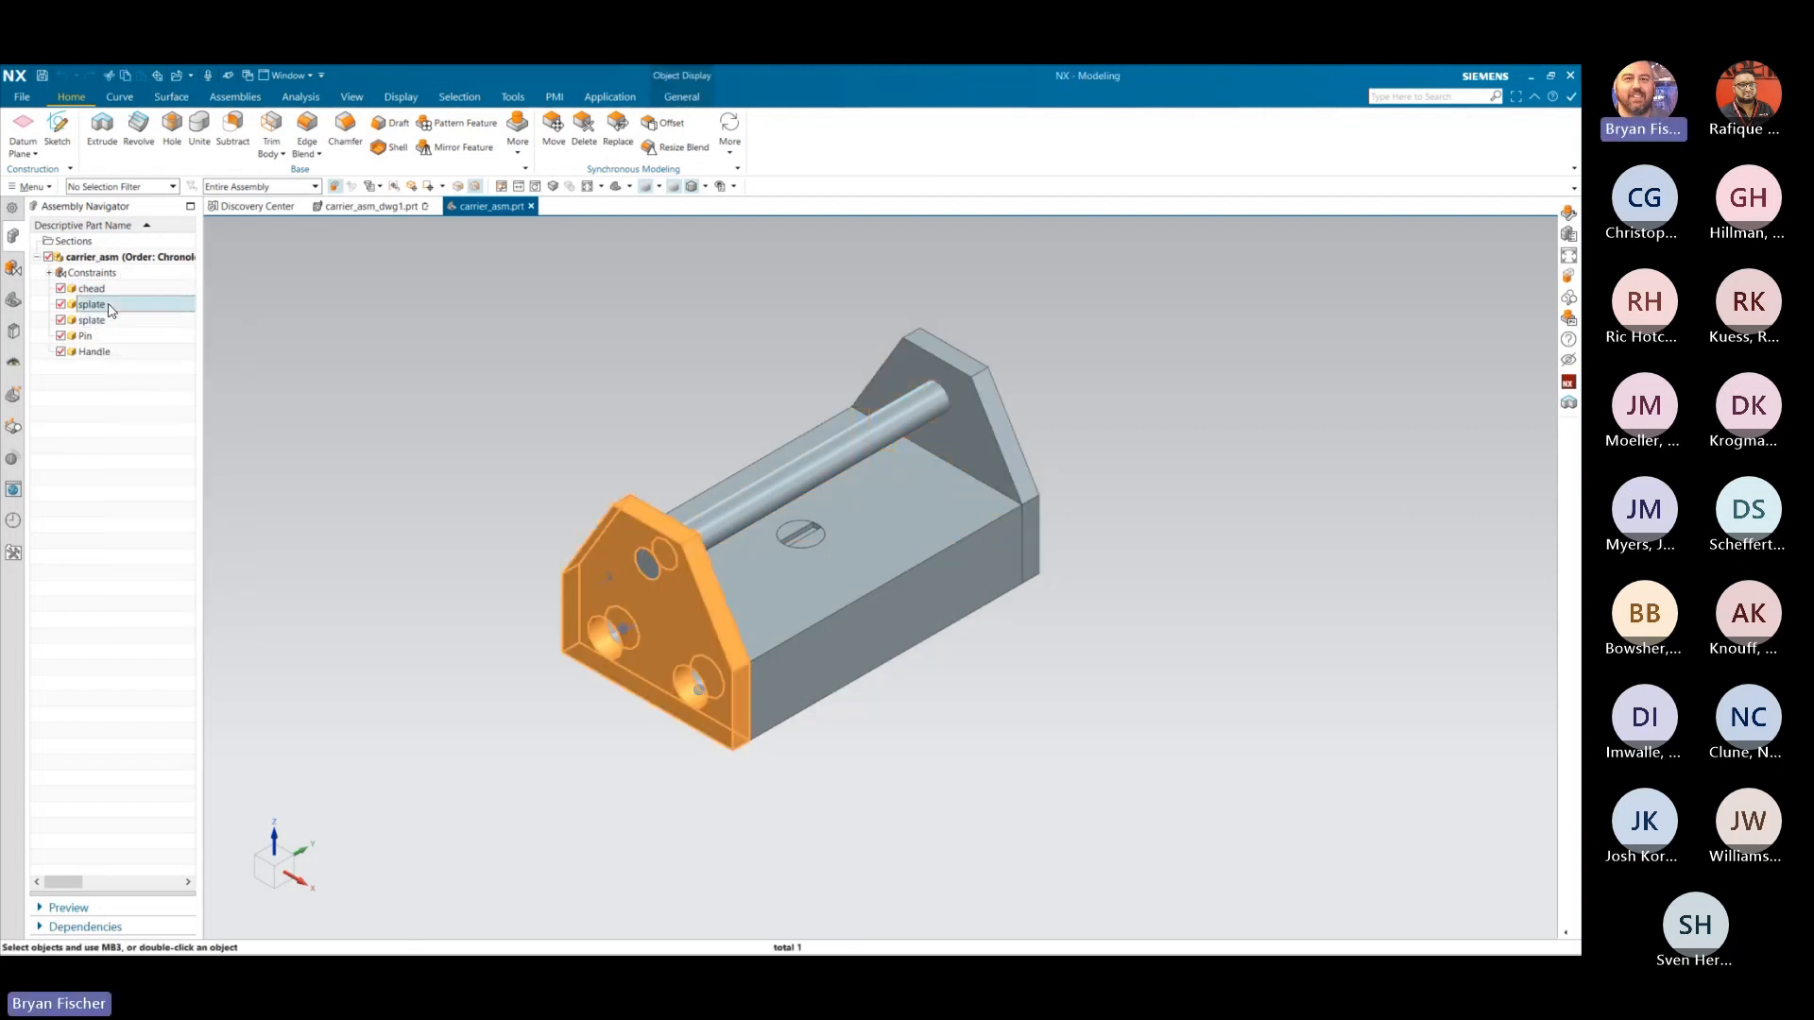
pyautogui.rightClick(109, 308)
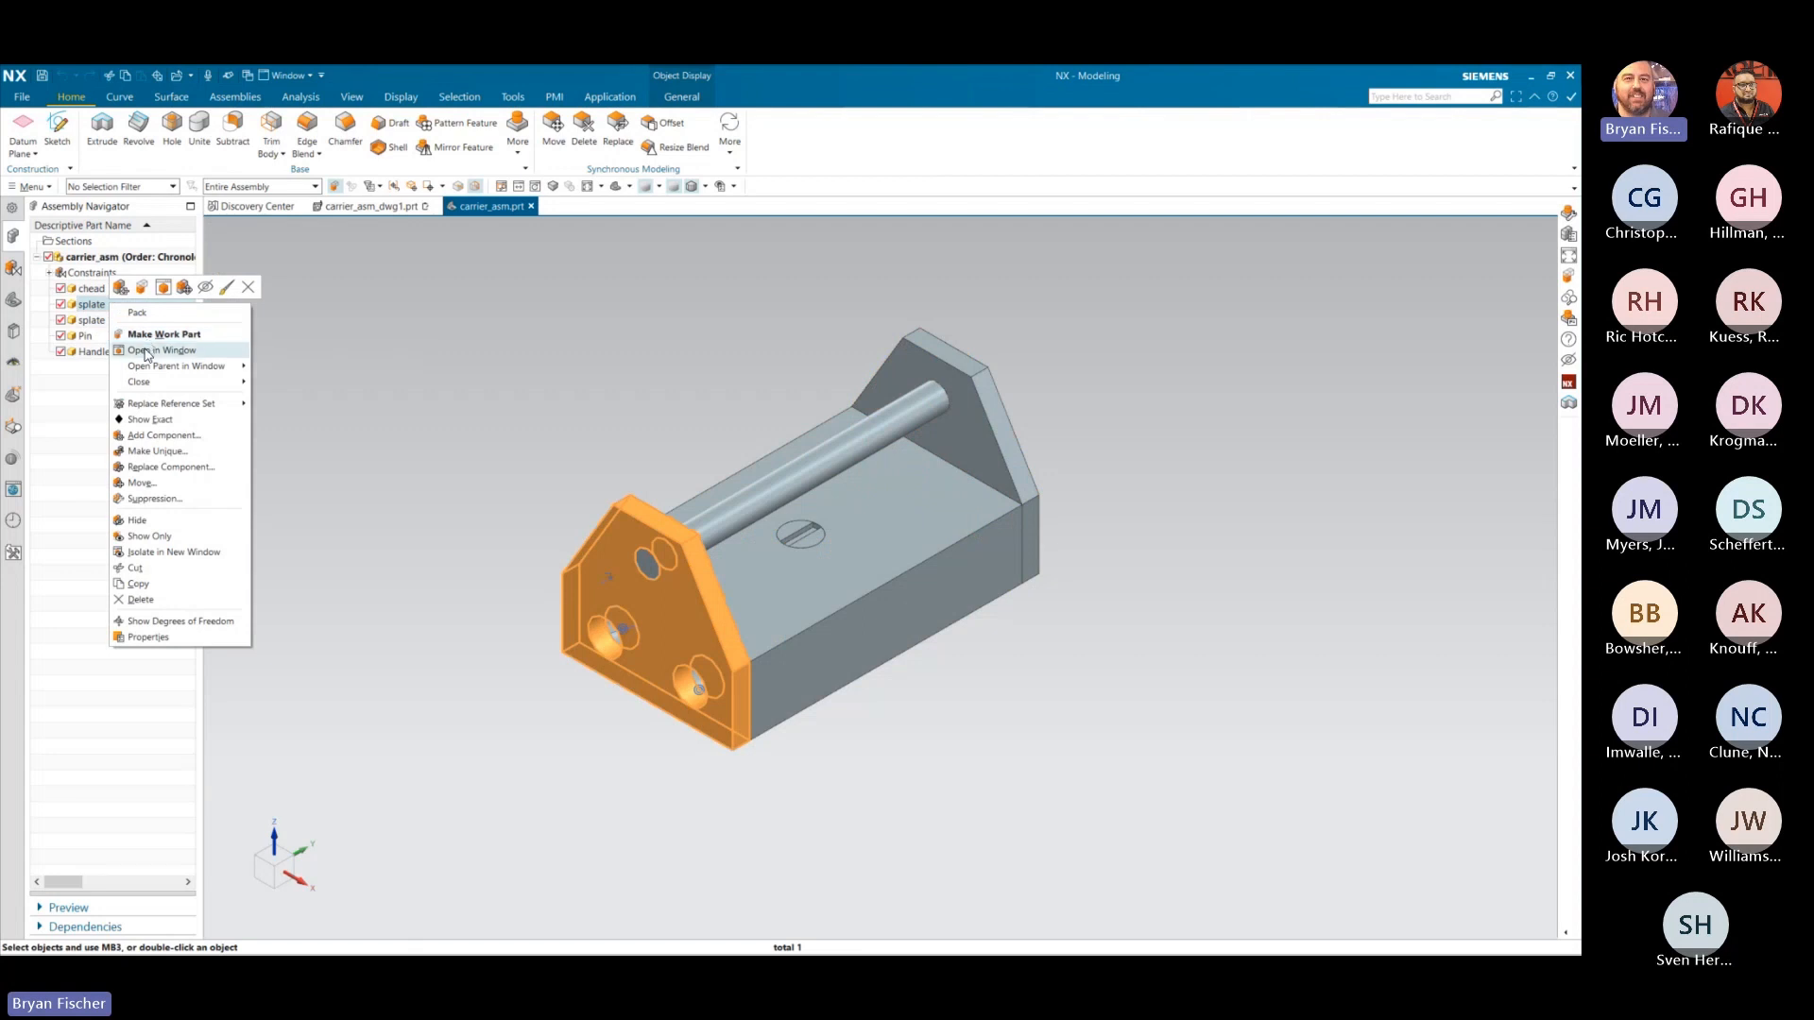
pyautogui.click(147, 350)
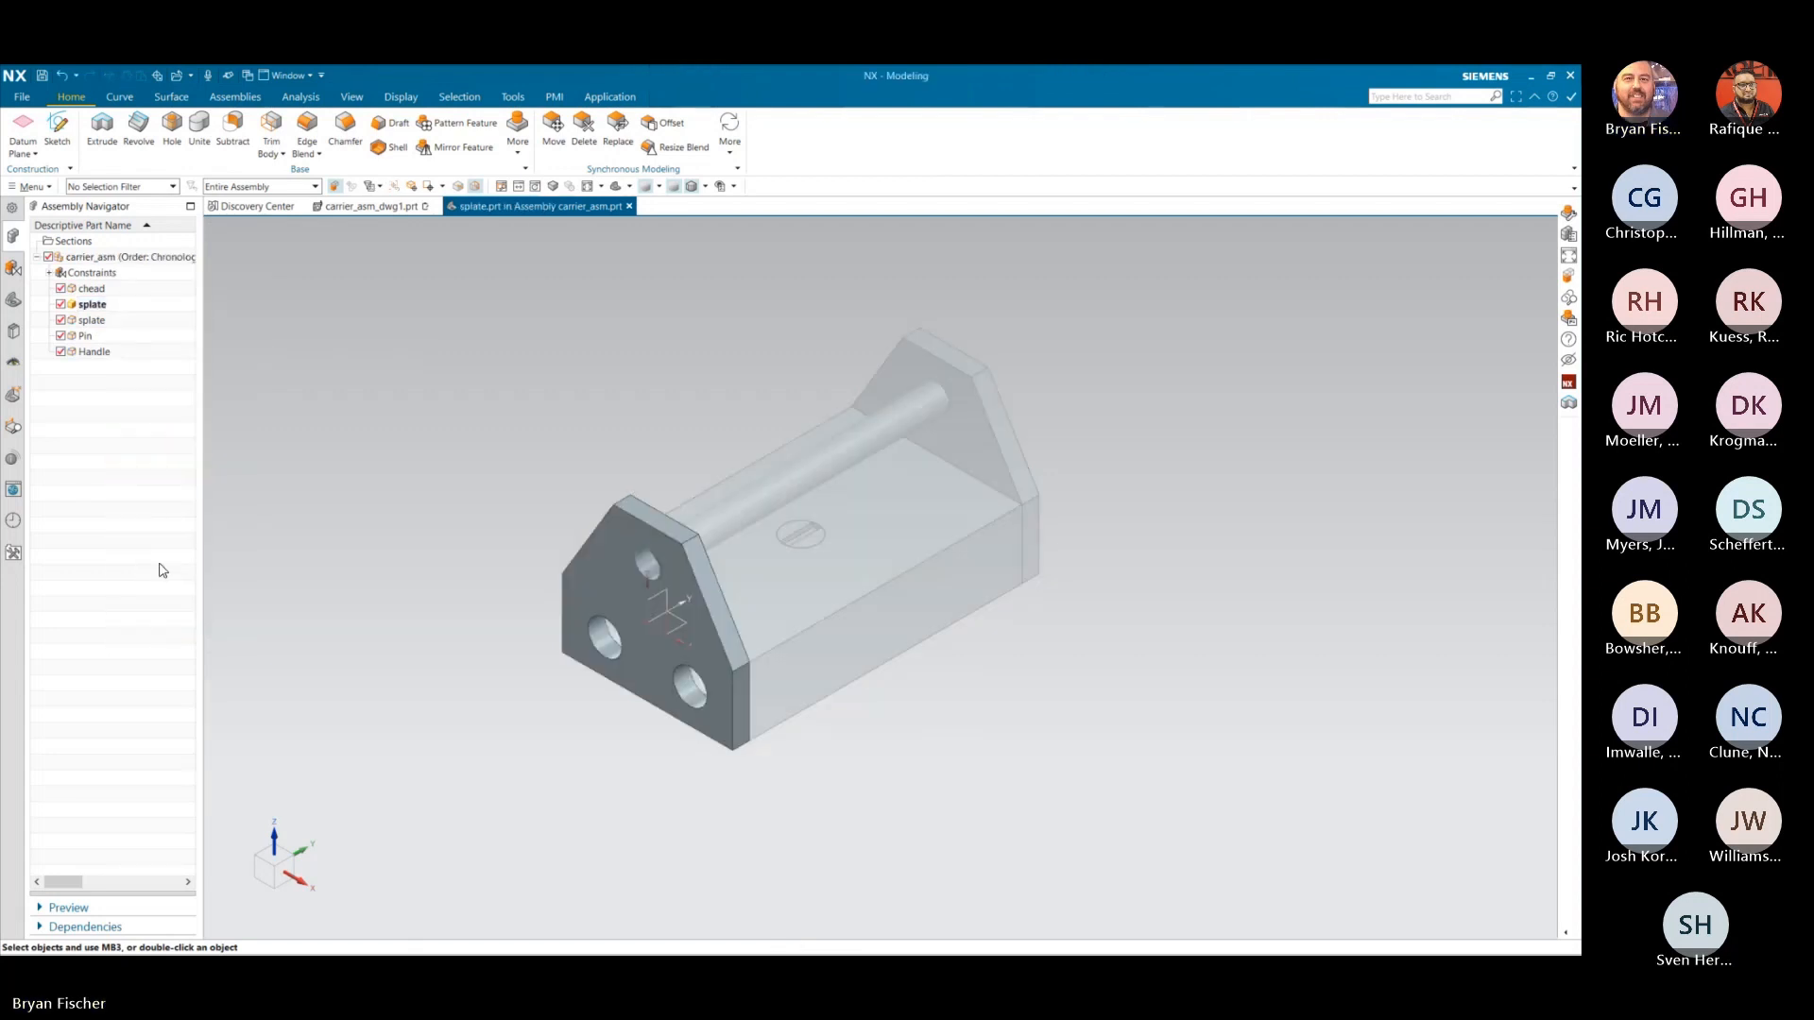
# - Set the diameter of the work part splate's simple hole feature to .125 in
pyautogui.click(13, 302)
pyautogui.doubleClick(111, 336)
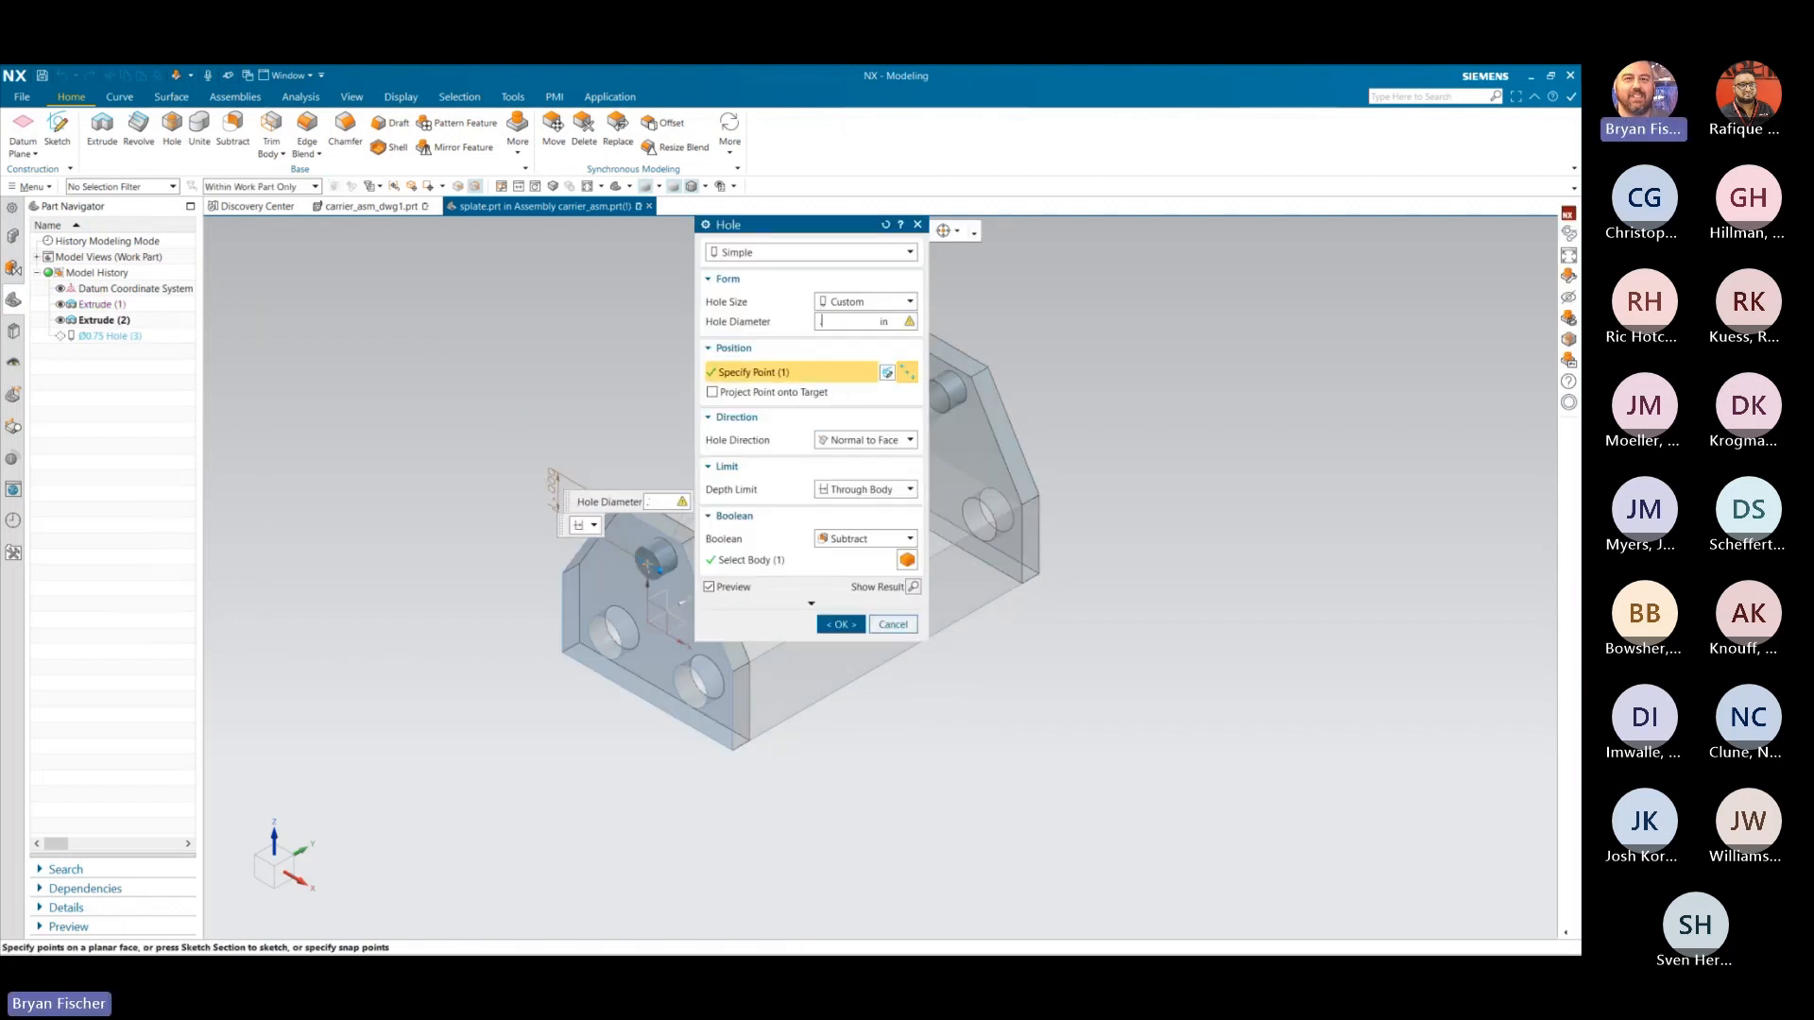
pyautogui.write('.125')
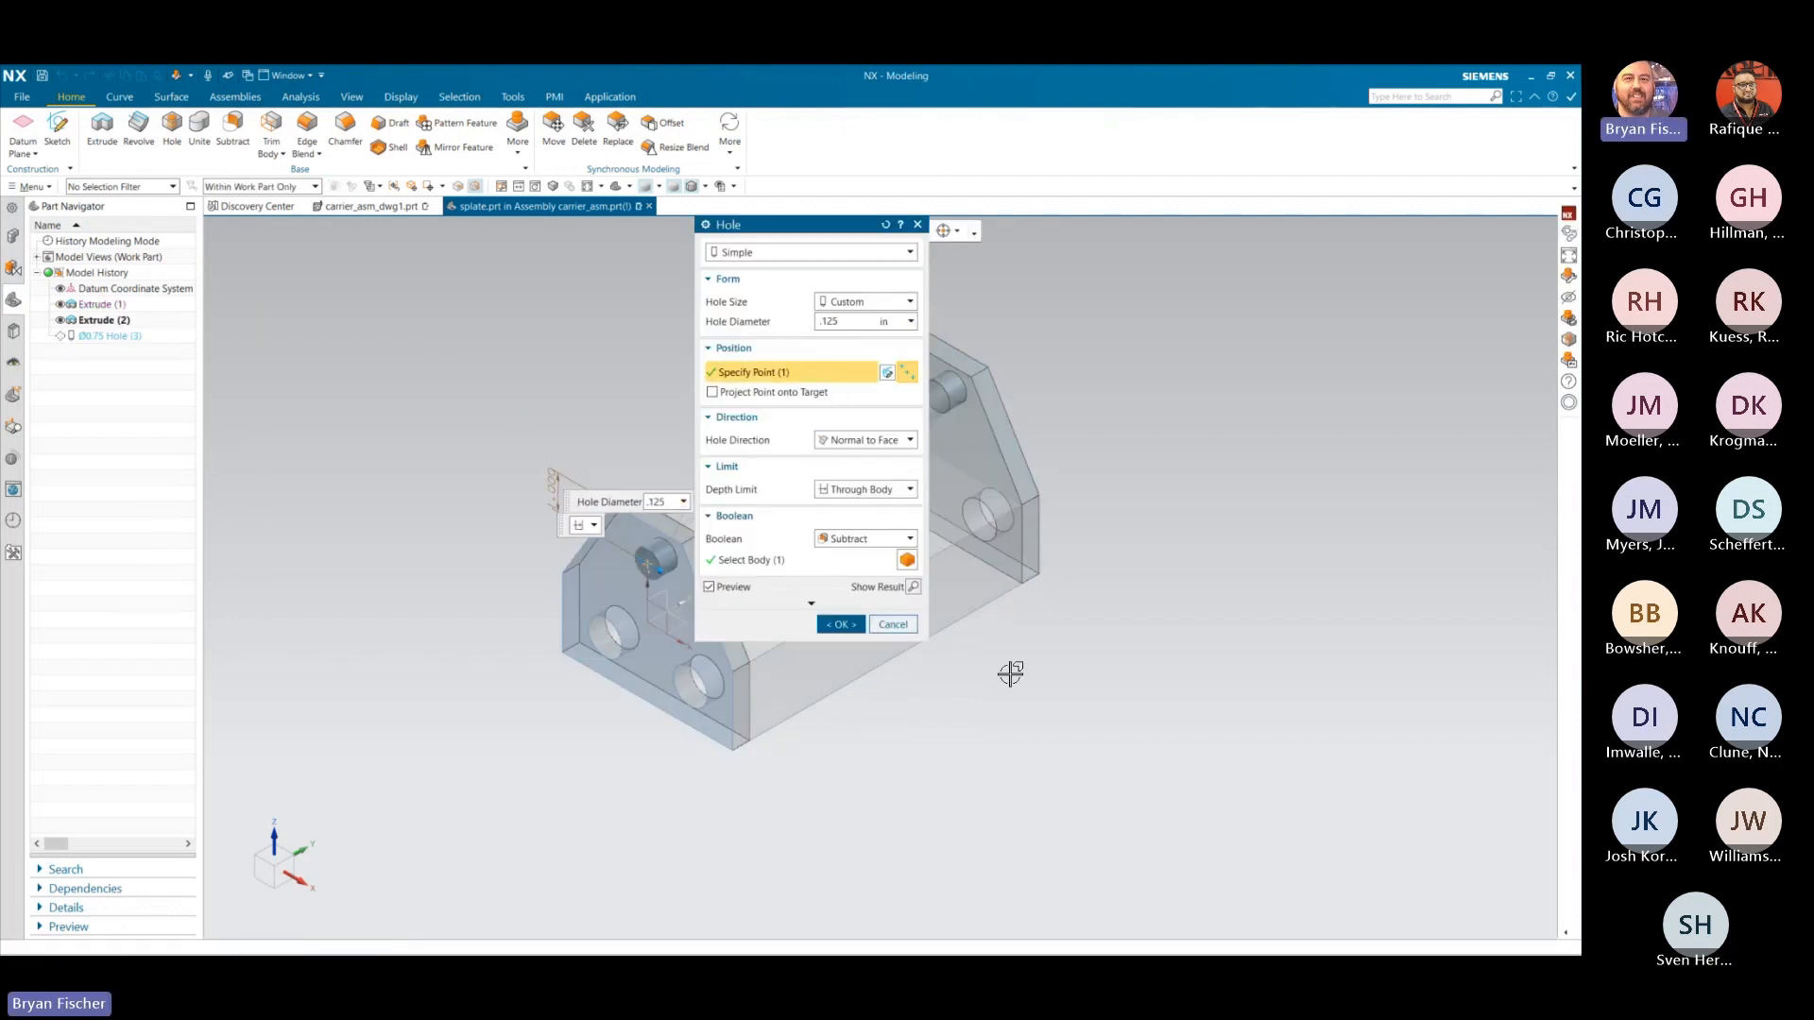
pyautogui.click(841, 625)
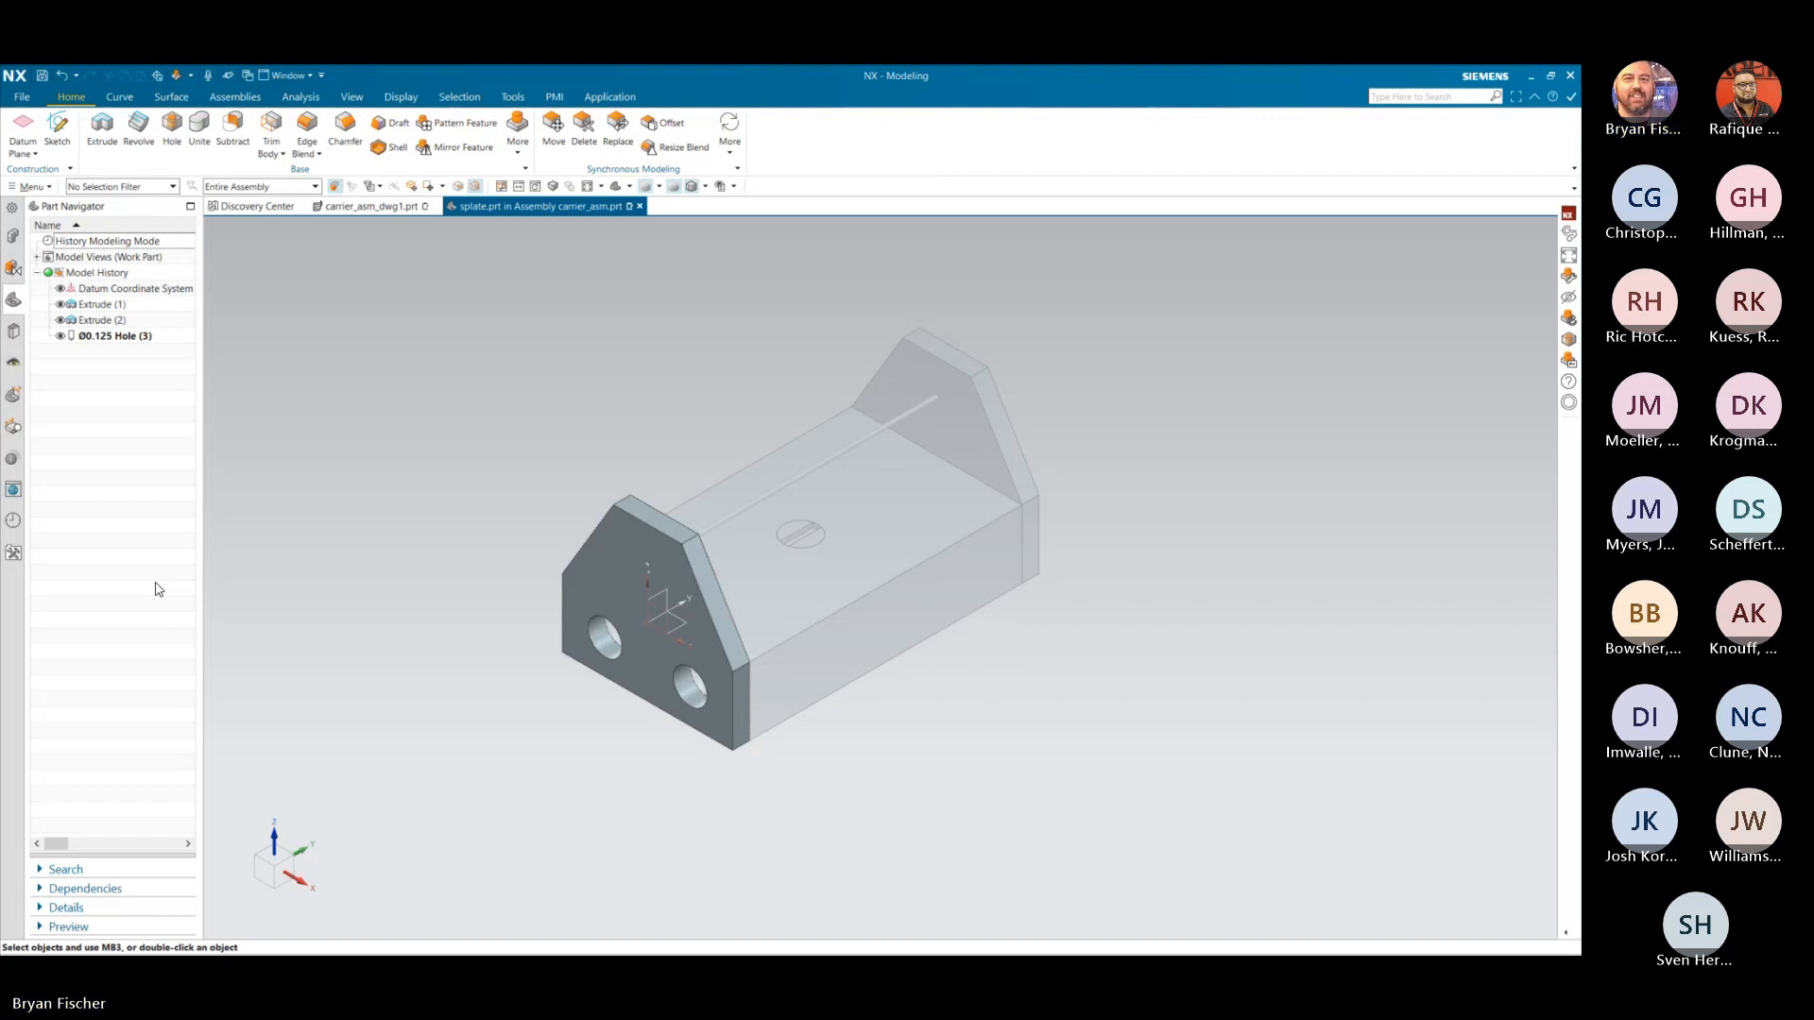
# - Make carrier_asm the work part and close all parts, discarding the unsaved changes
pyautogui.click(13, 237)
pyautogui.doubleClick(104, 256)
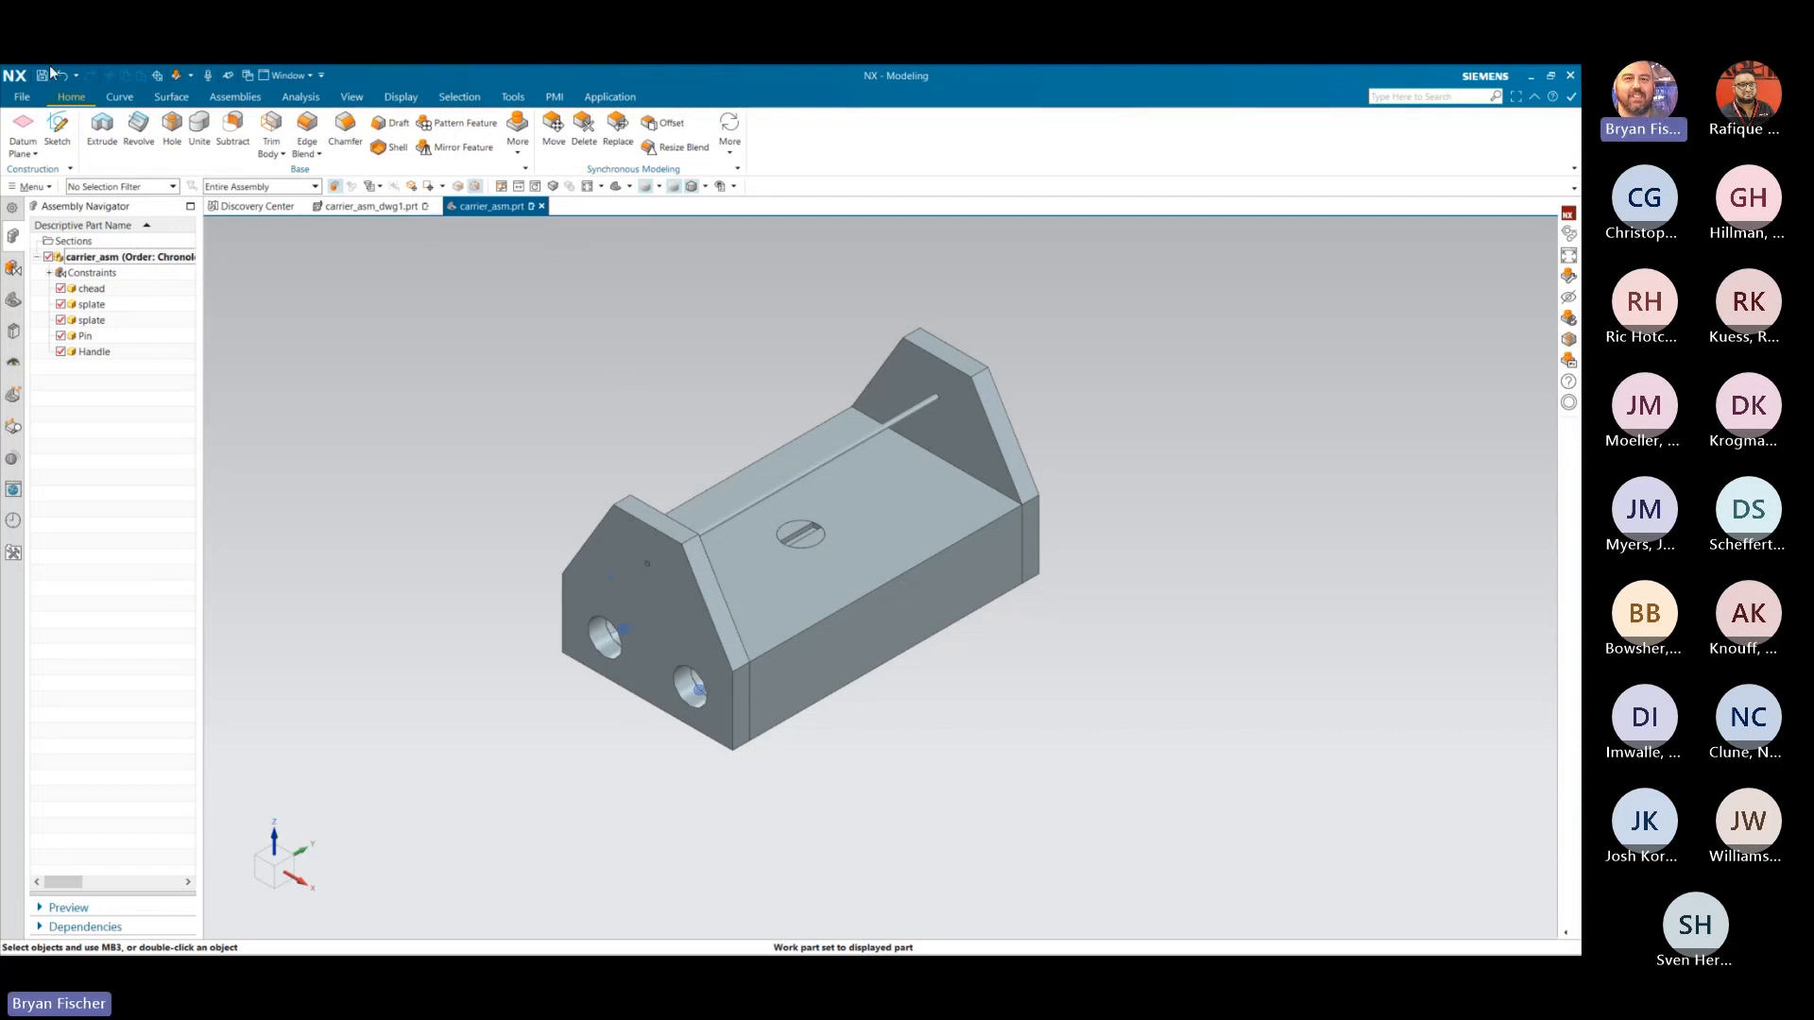
pyautogui.click(22, 96)
pyautogui.moveTo(44, 175)
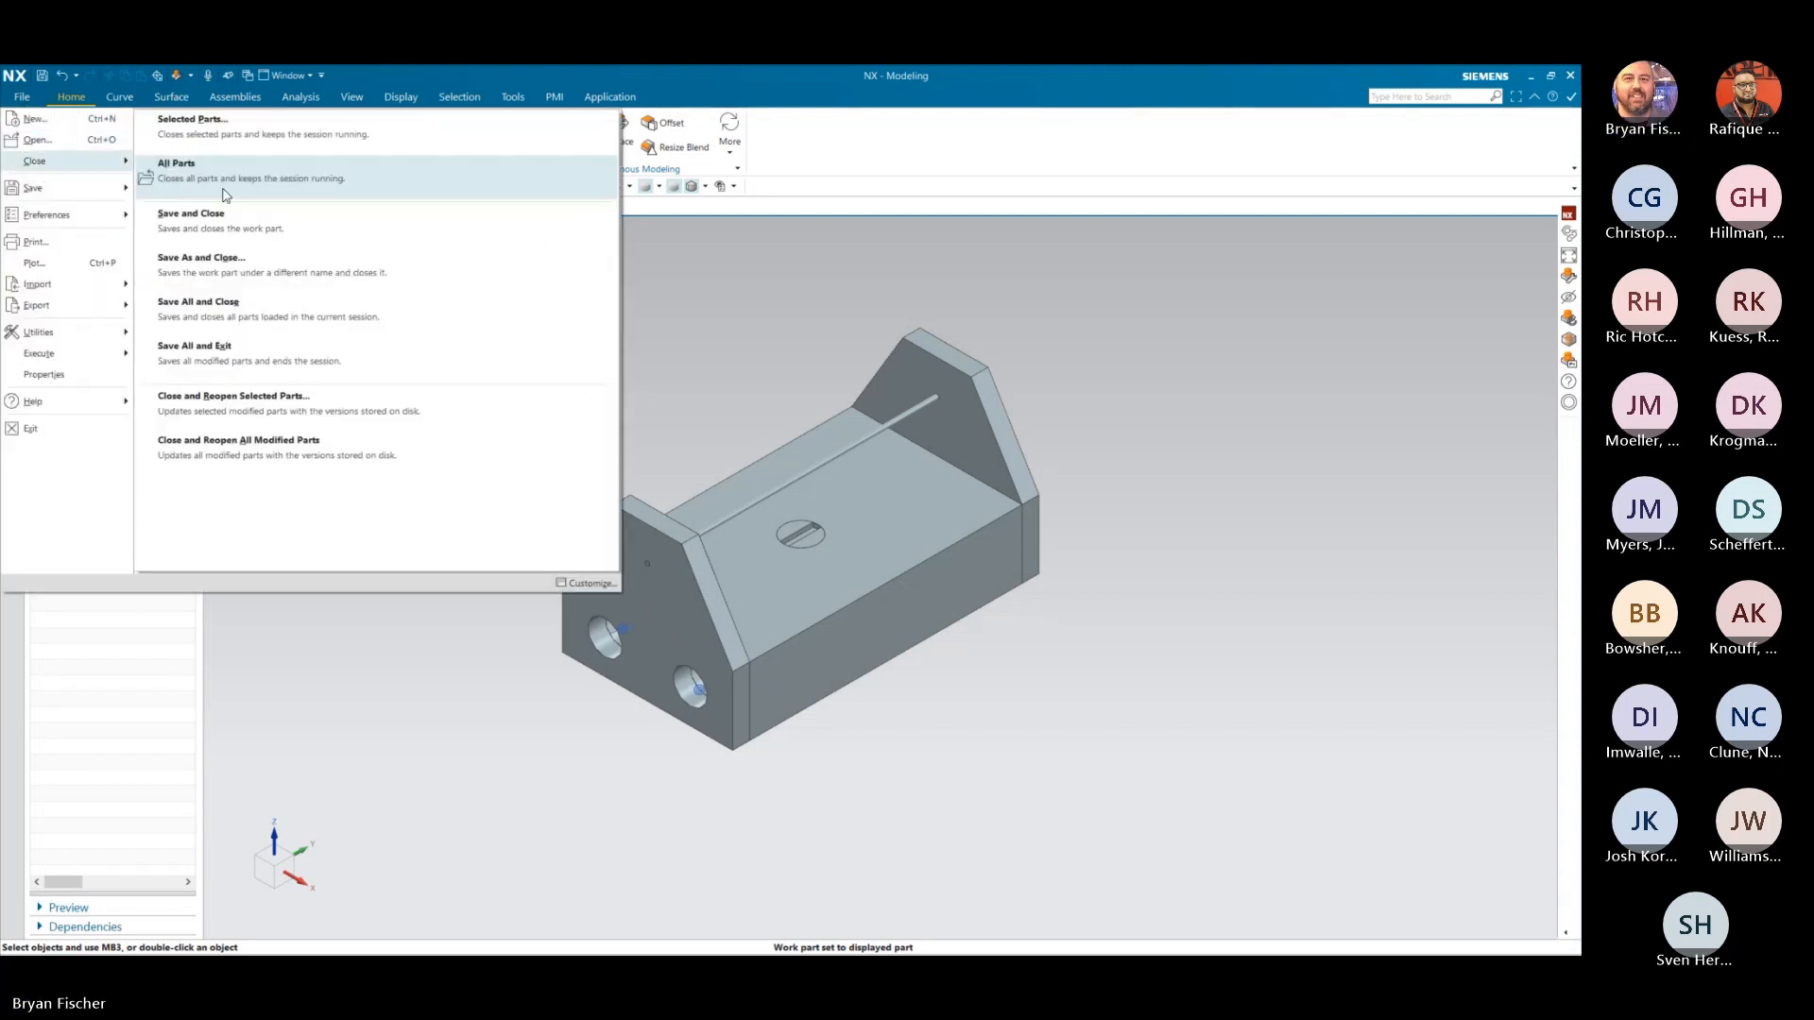
pyautogui.click(217, 163)
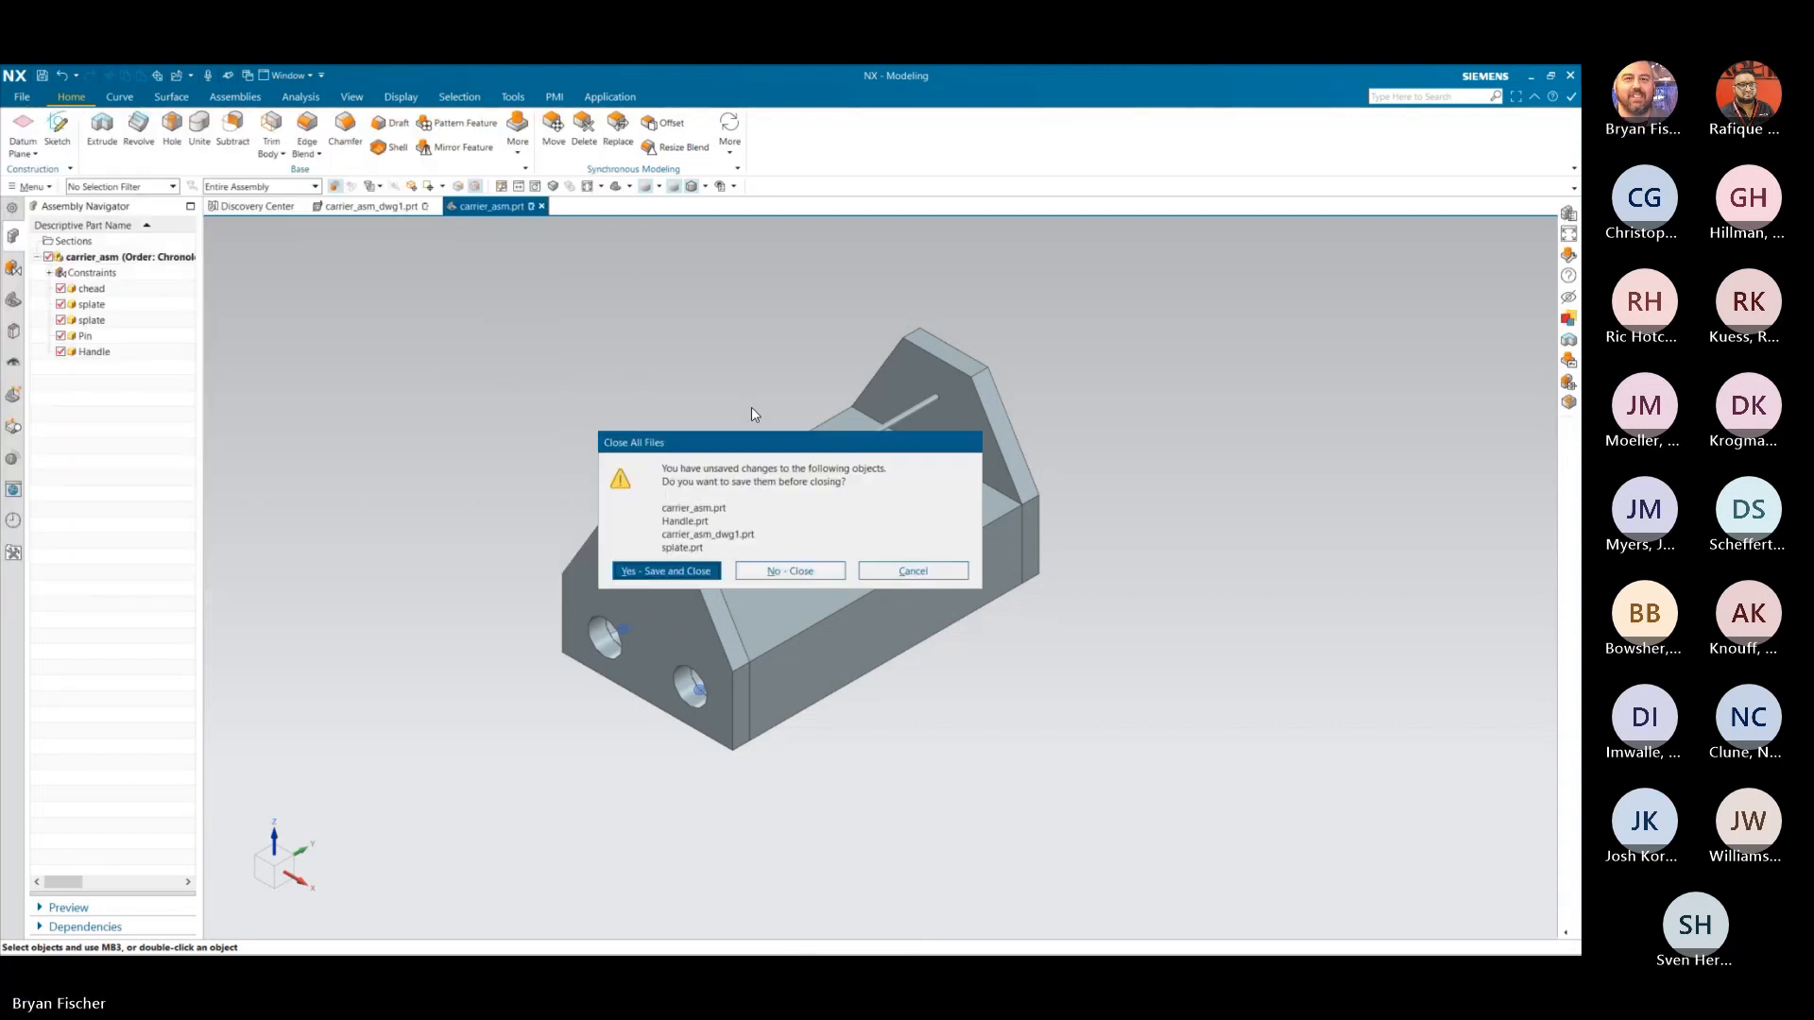
pyautogui.click(822, 573)
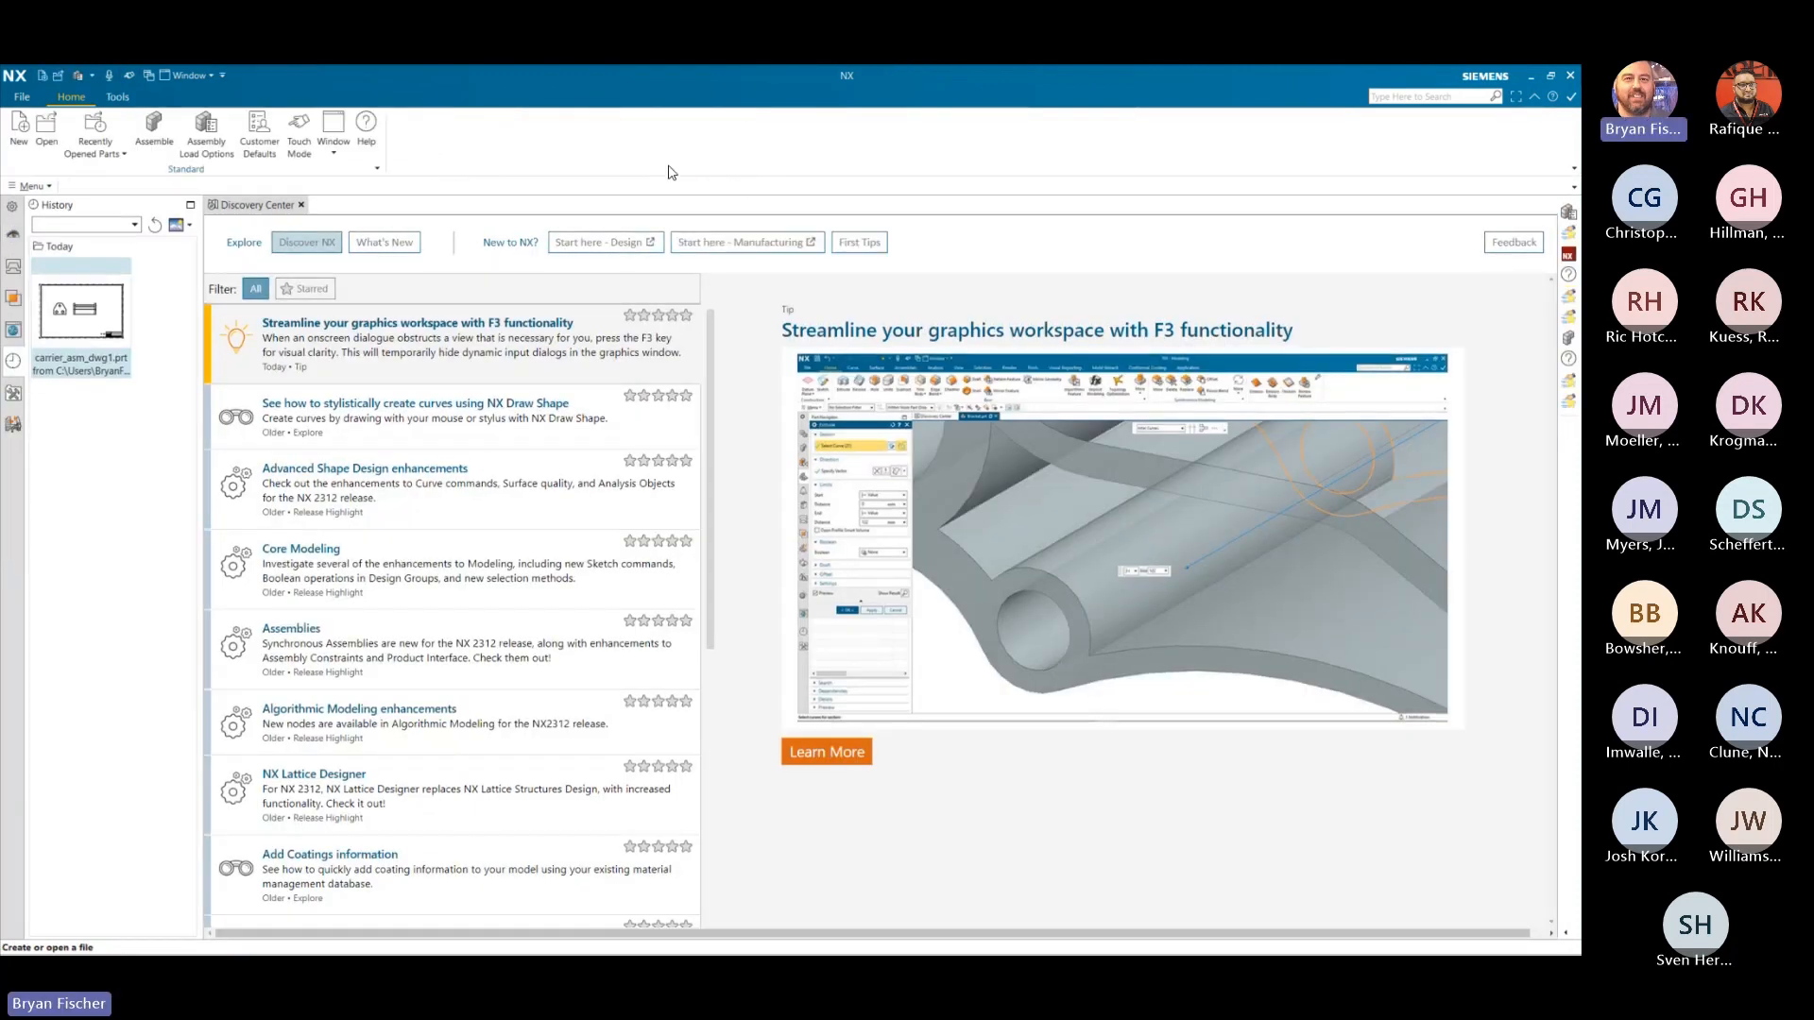
# - Open the recent carrier_asm_dwg1 drawing and update the Aluminum_6061 material in chead.prt
pyautogui.click(79, 342)
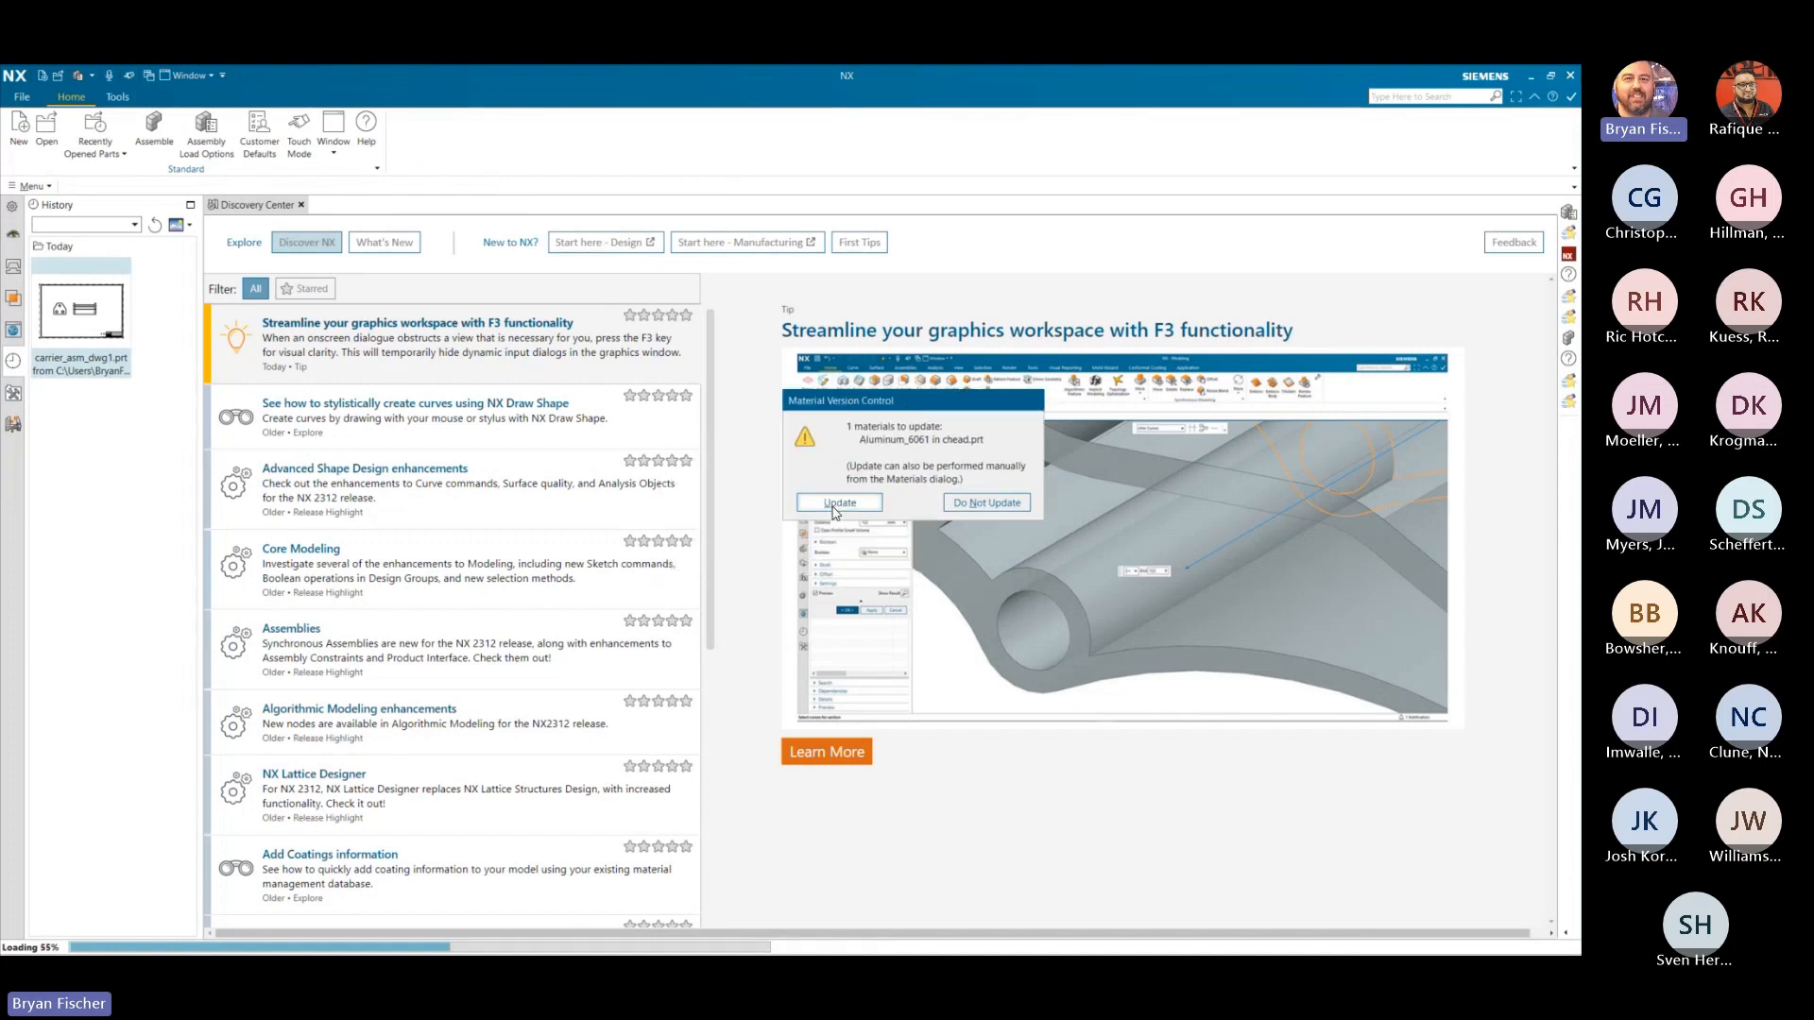
pyautogui.click(836, 505)
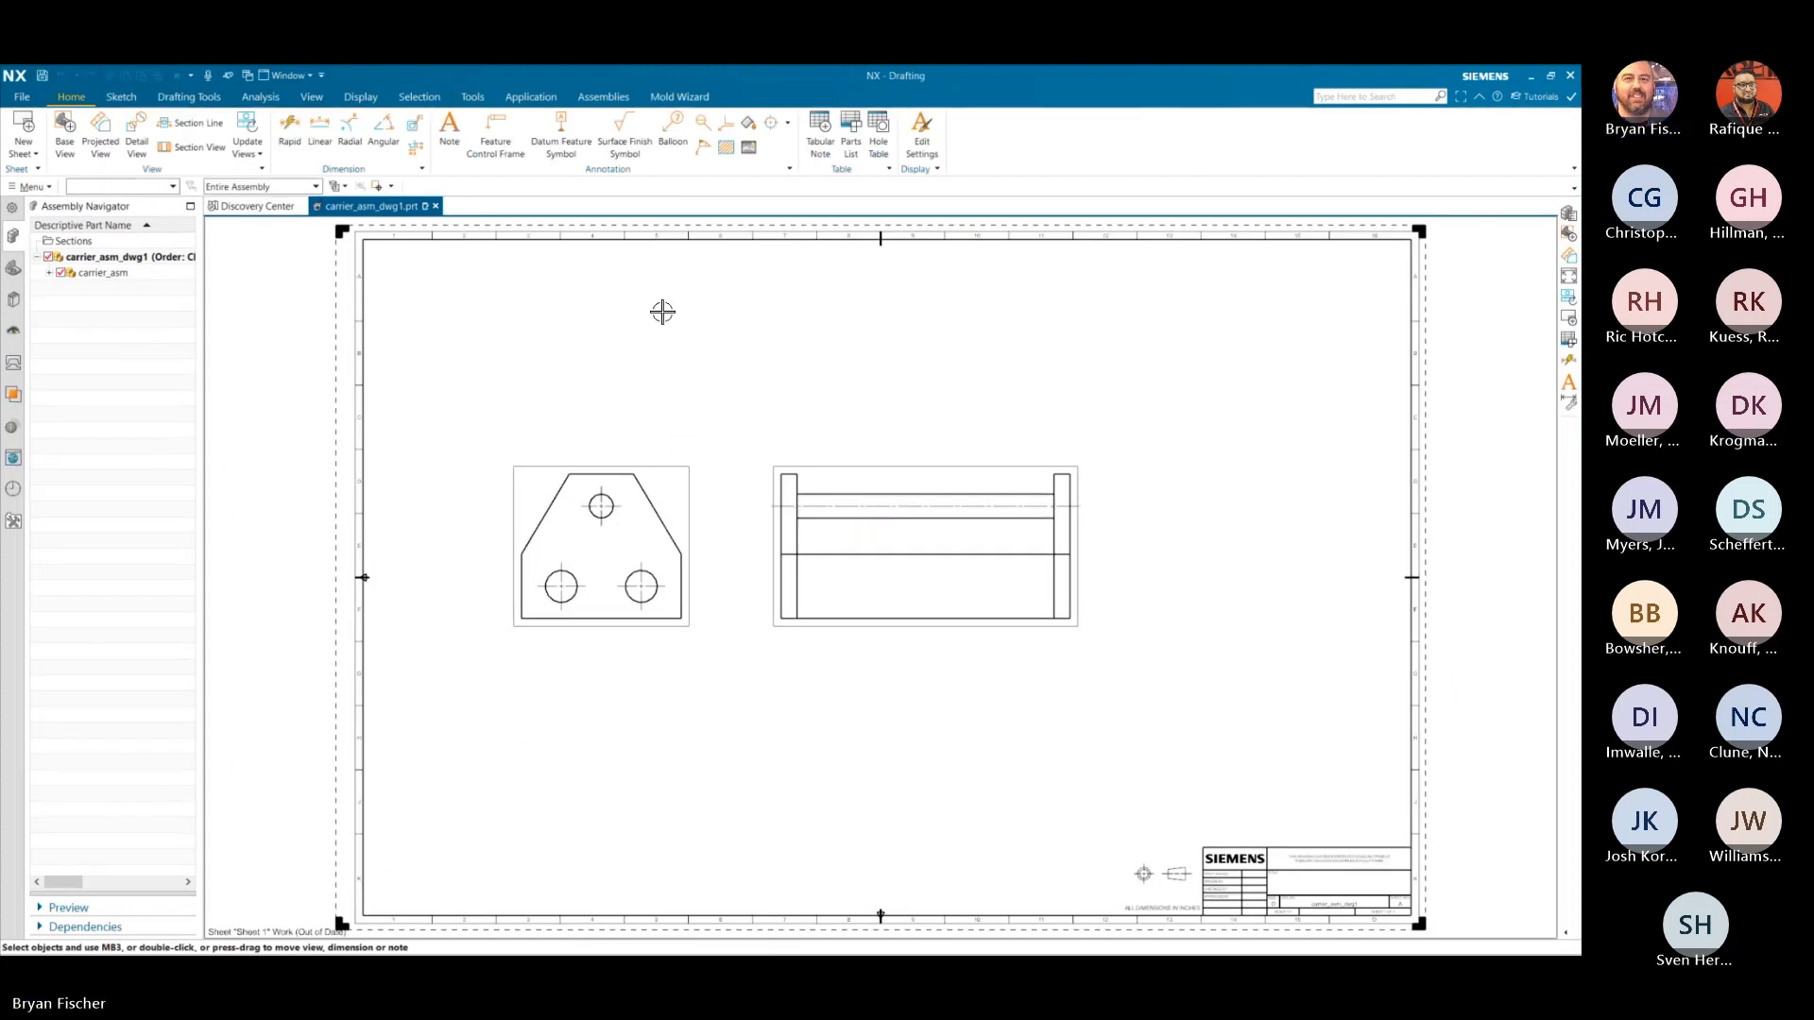
# - Save the current assembly load options as load_options.def in the Carrier Assembly rev 2 folder and confirm the settings
pyautogui.click(22, 97)
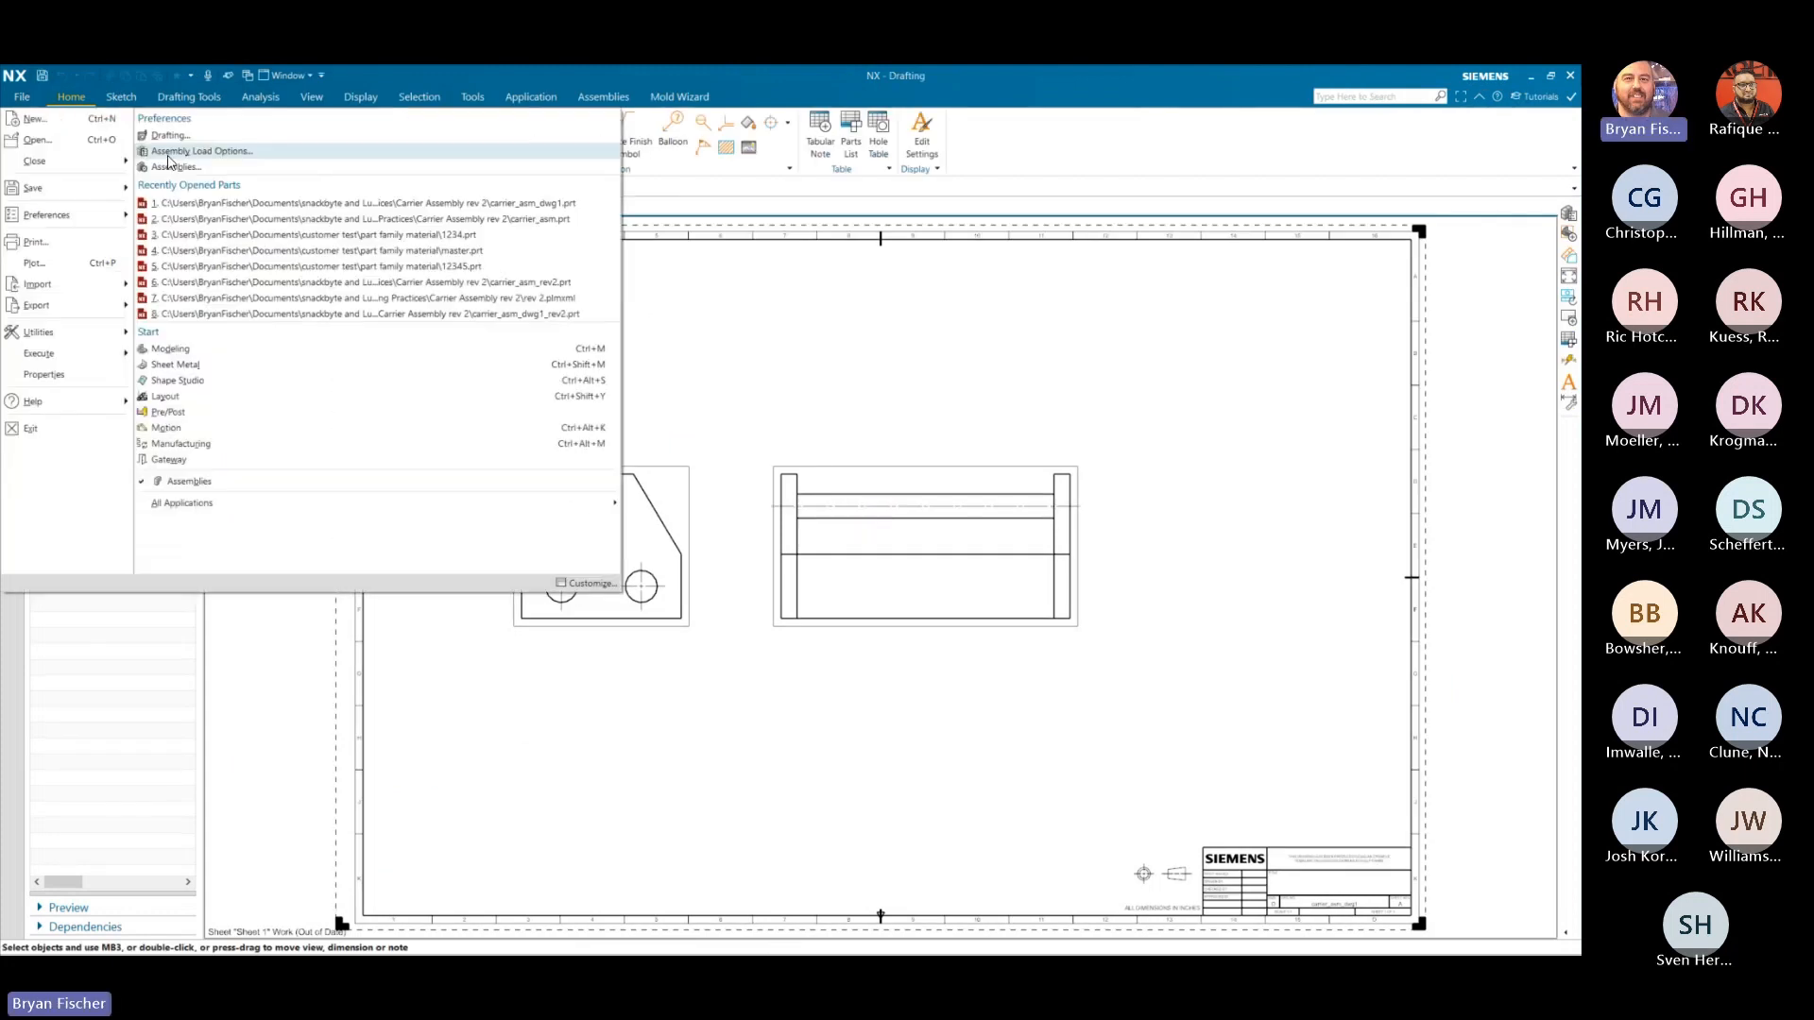
pyautogui.moveTo(46, 215)
pyautogui.click(172, 154)
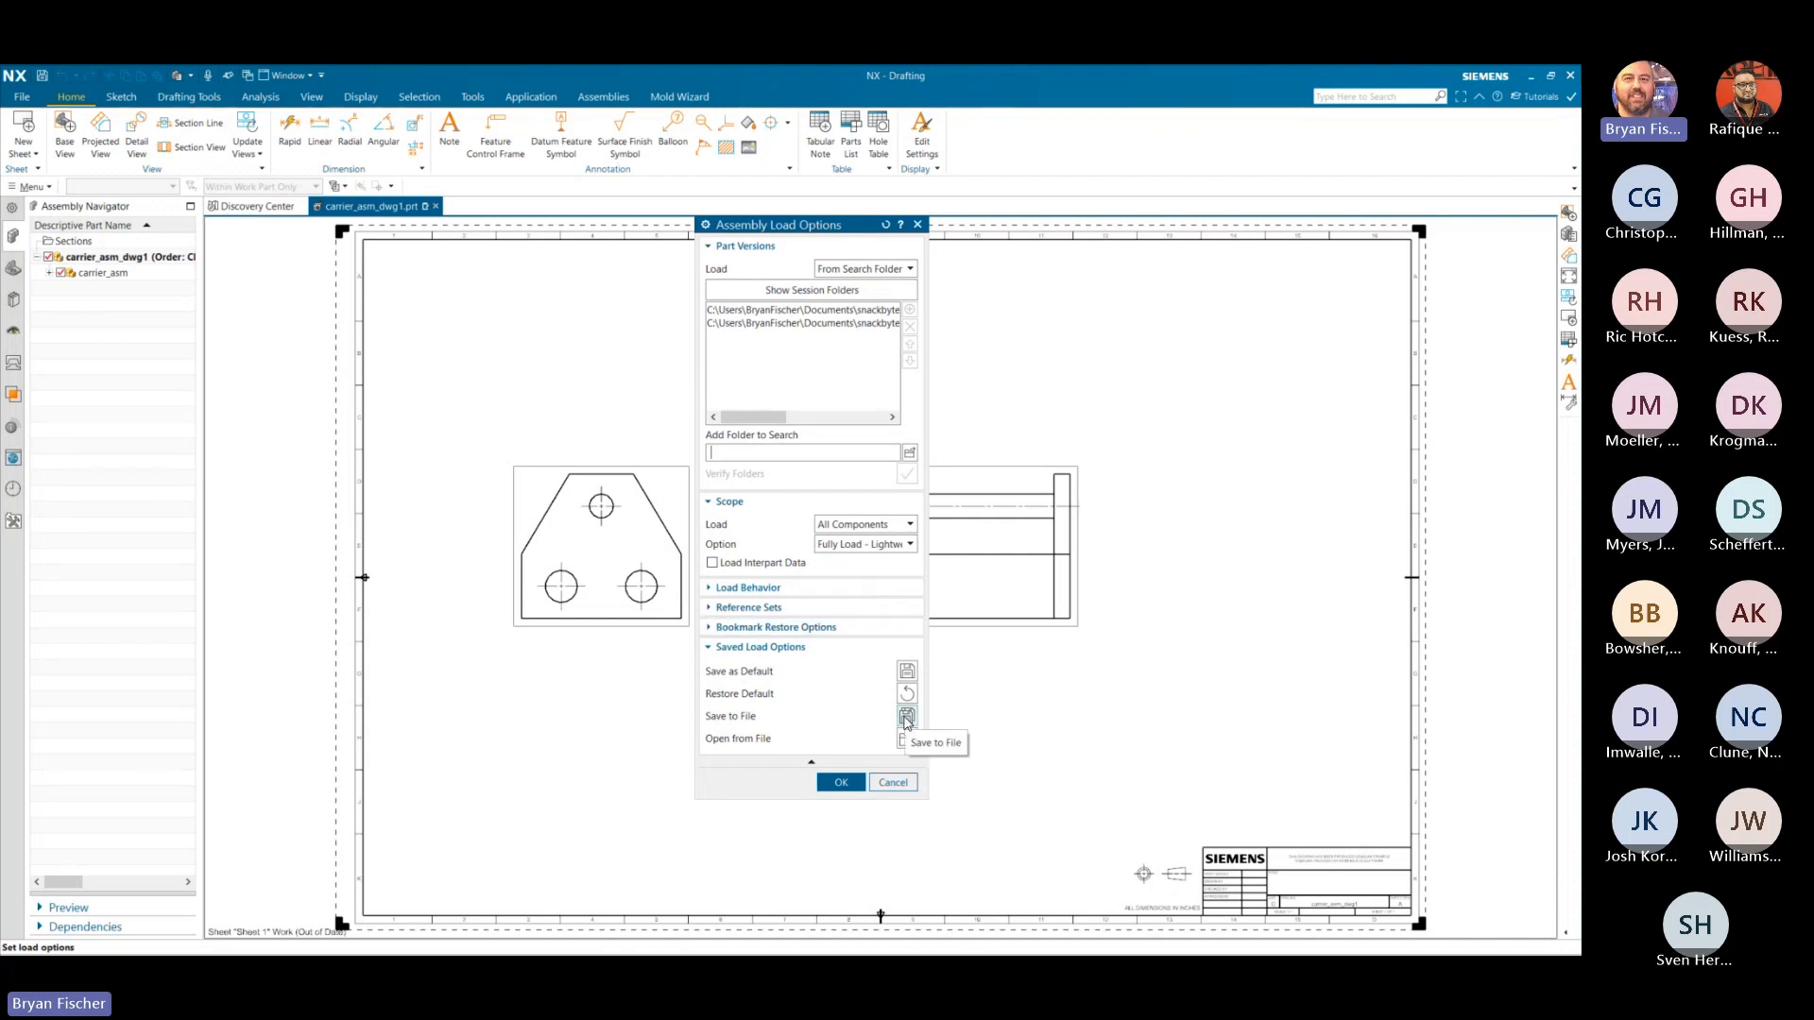
pyautogui.click(906, 718)
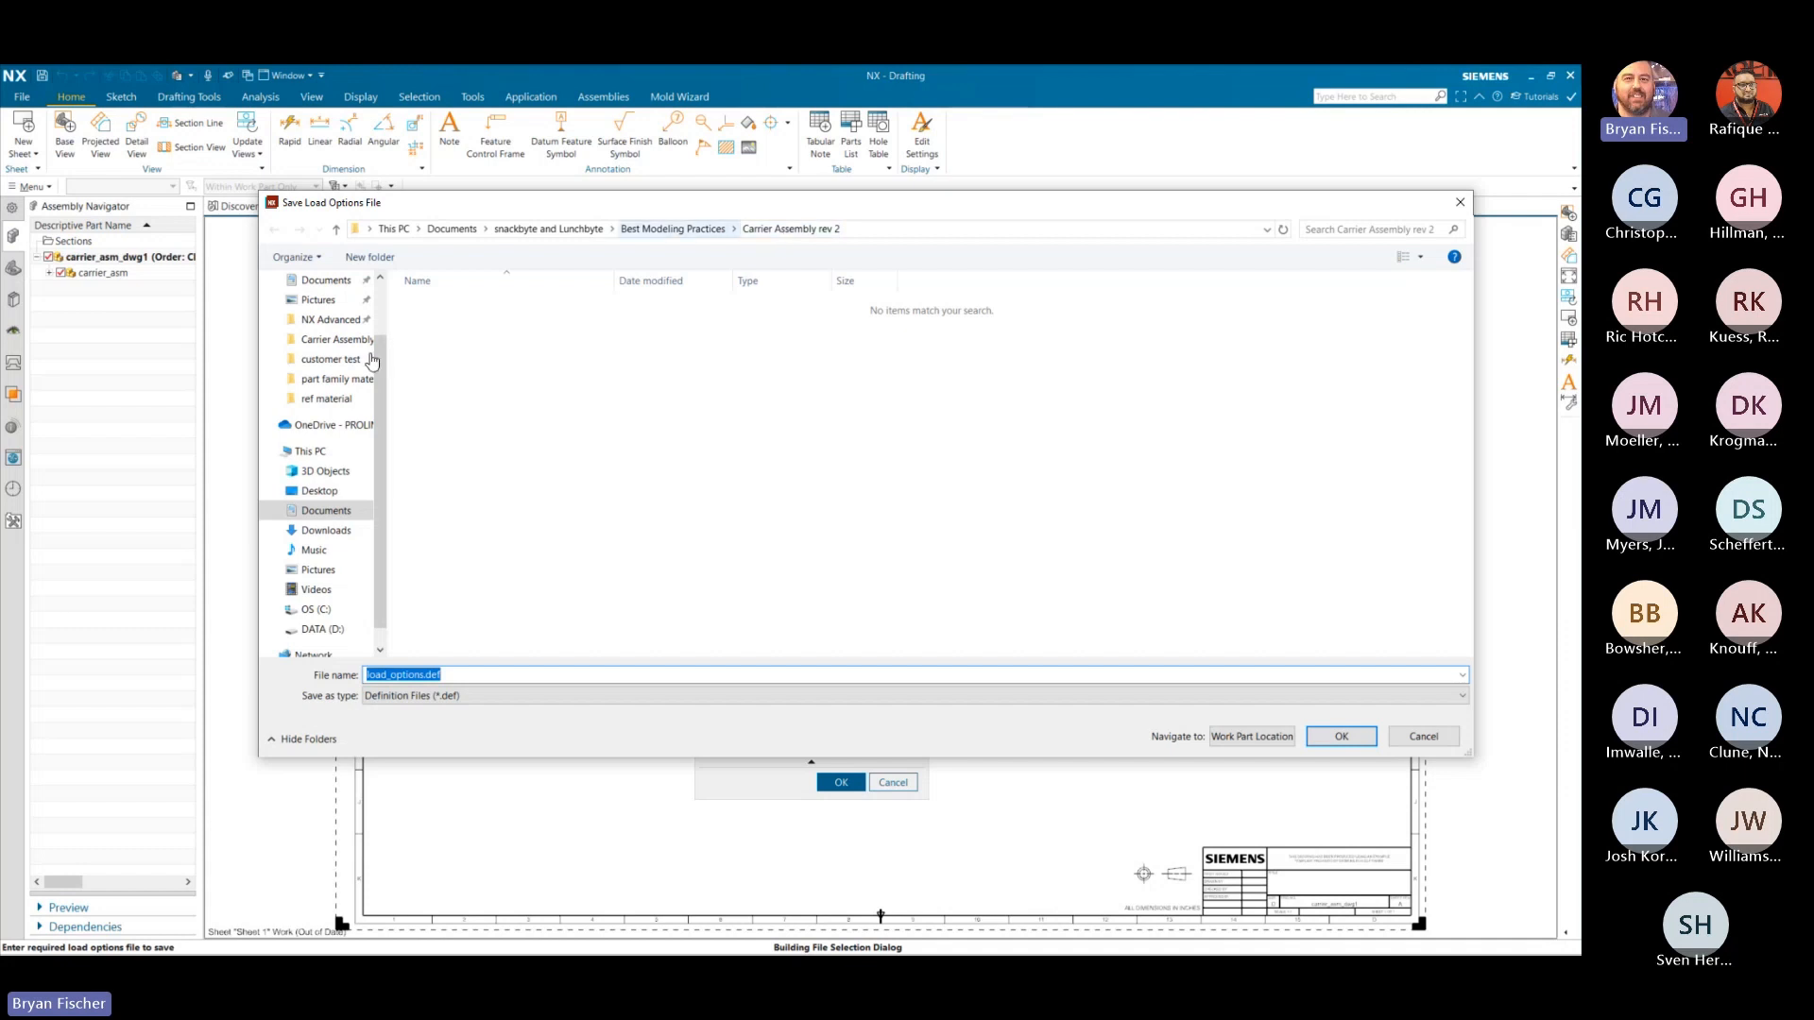
pyautogui.click(1340, 736)
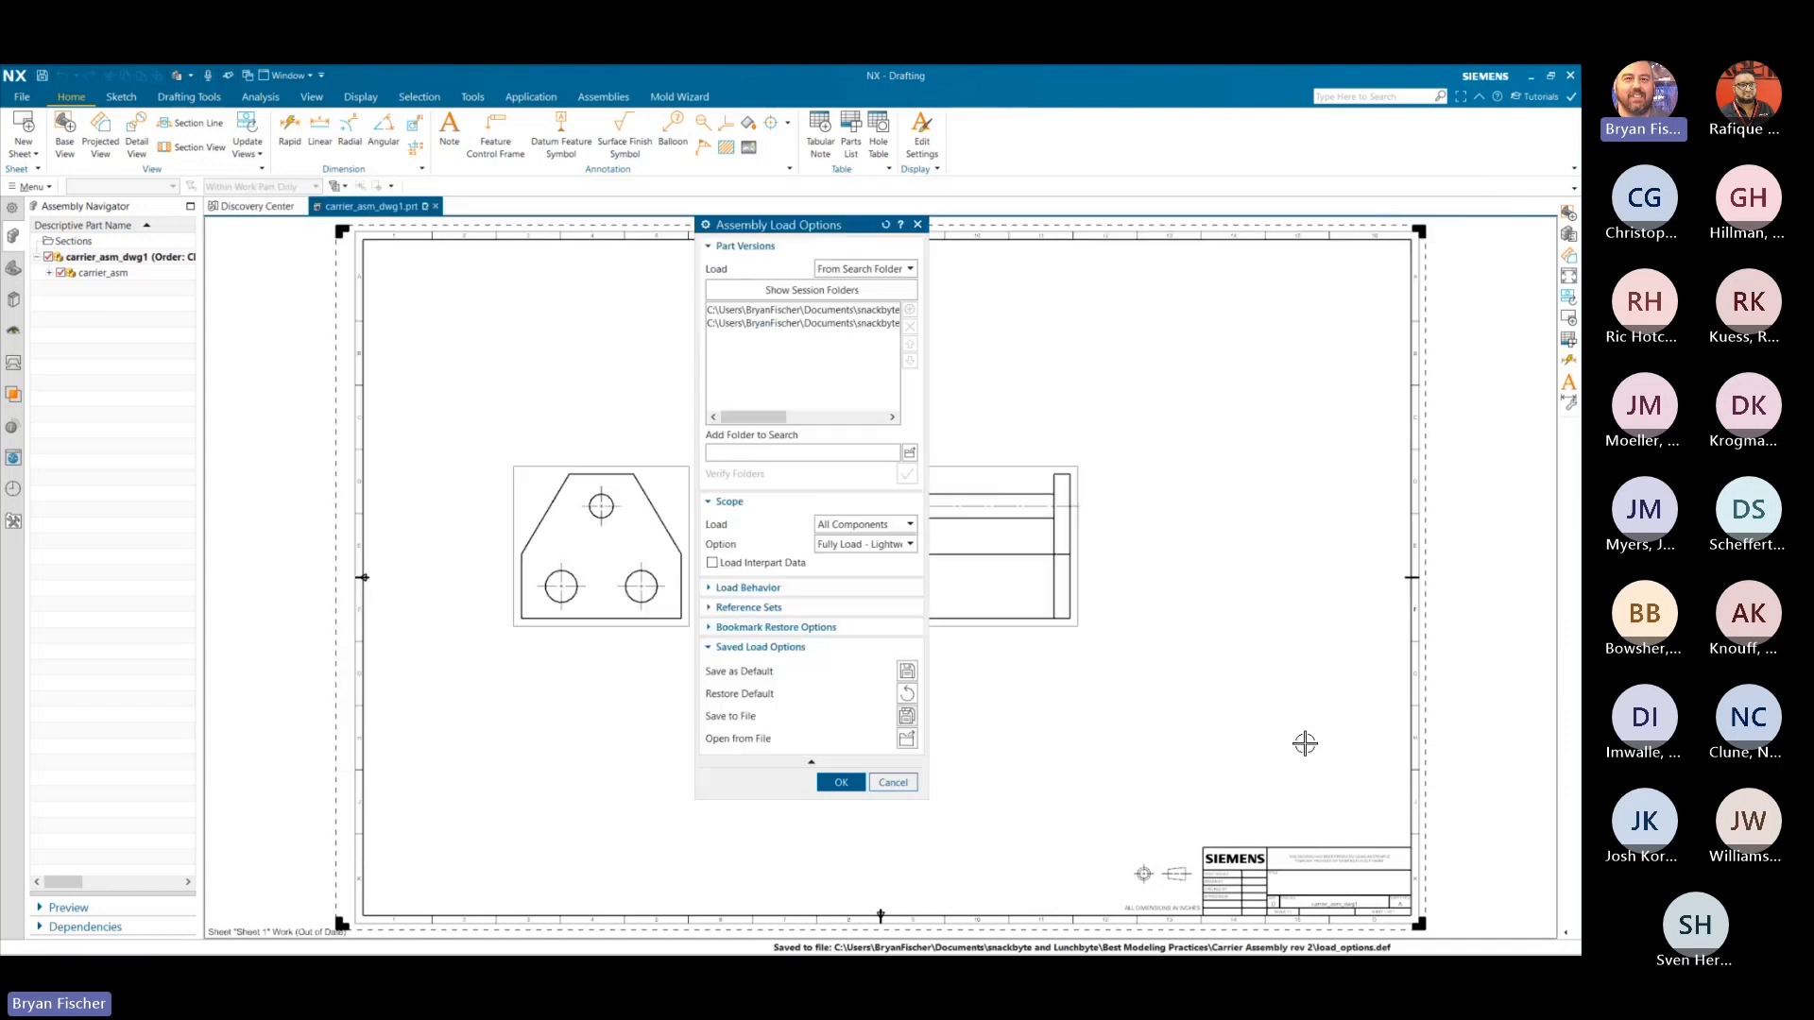
pyautogui.click(839, 783)
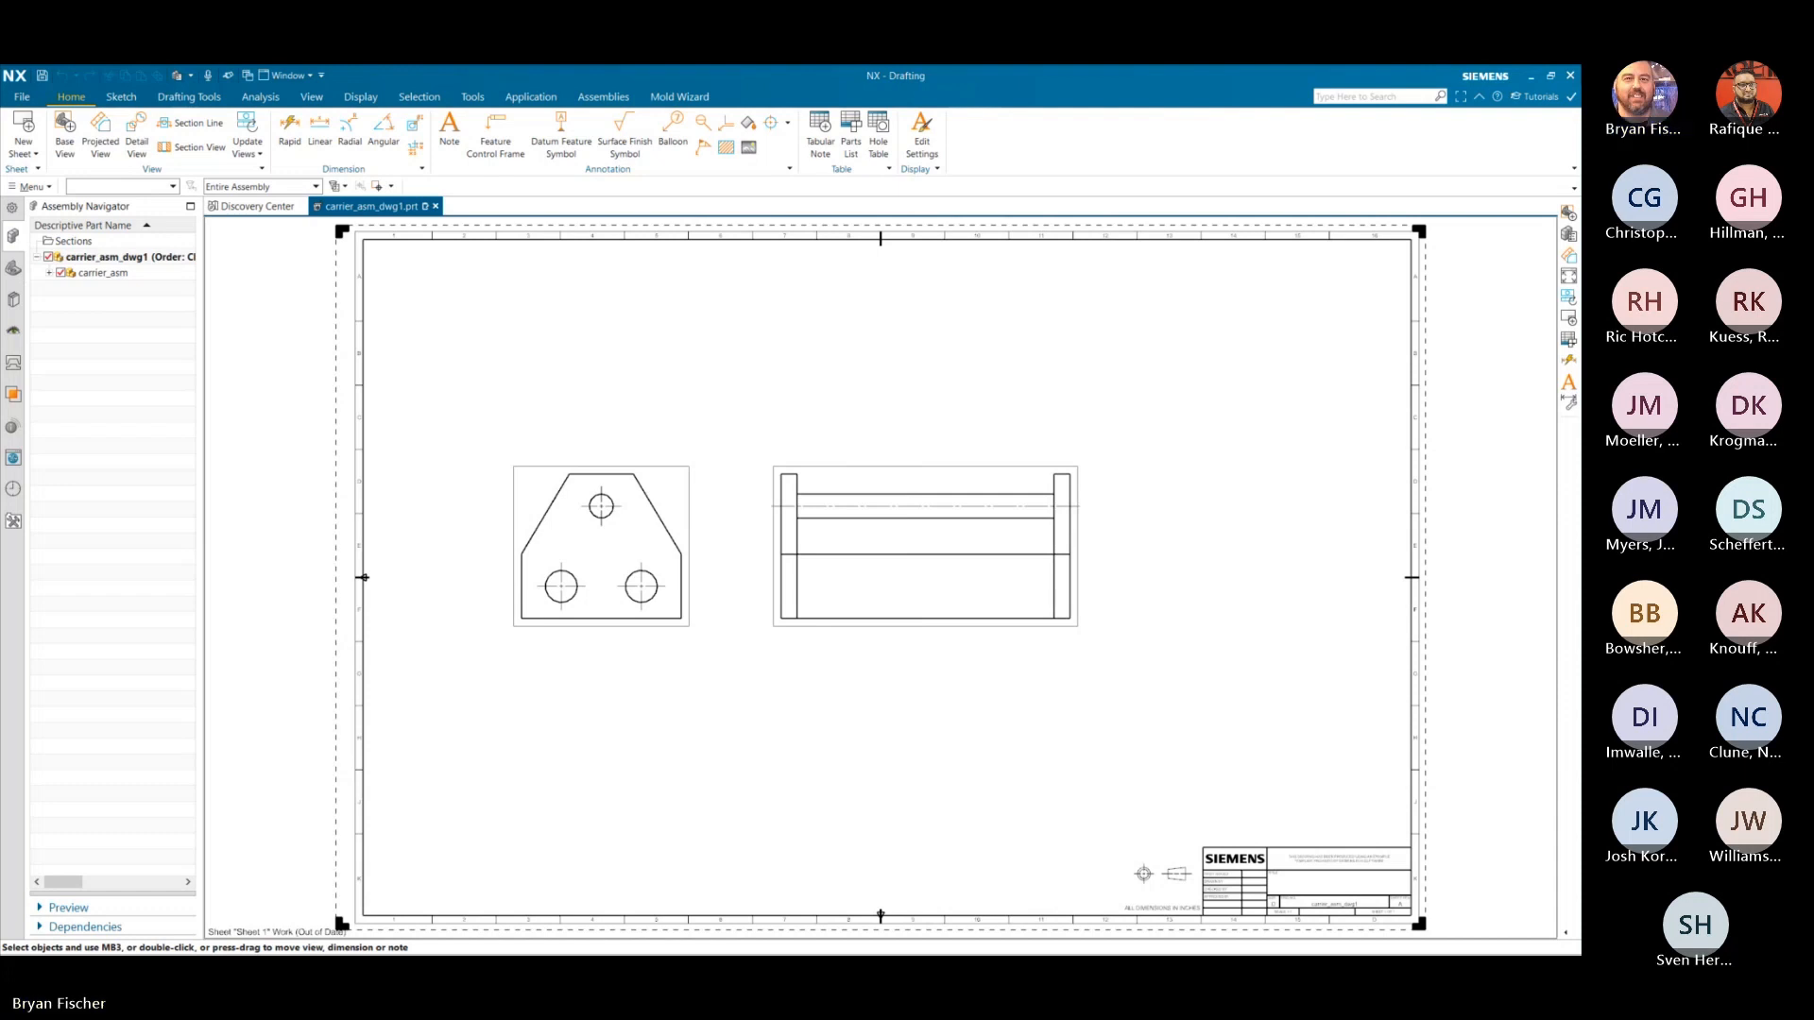
# - Switch to File Explorer, check the Carrier Assembly rev 2 folder for load_options.def, and return to the NX drawing
pyautogui.hotkey('alt', 'Tab')
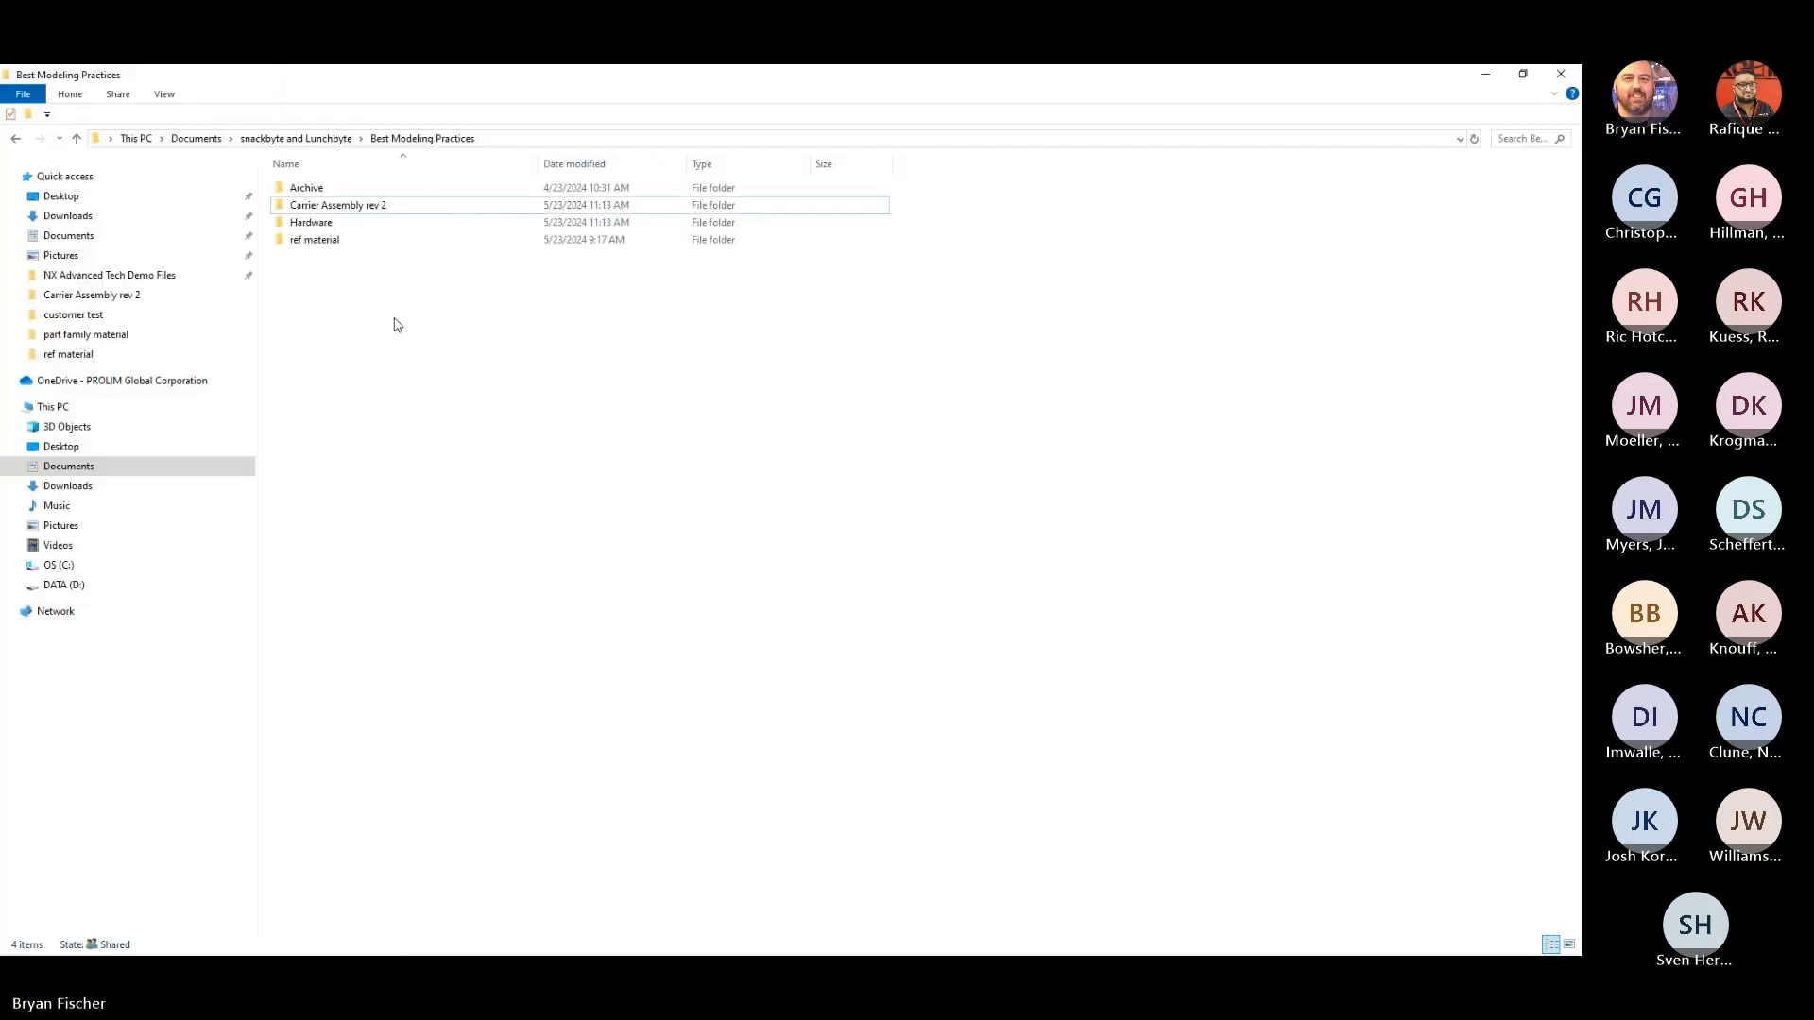
pyautogui.doubleClick(342, 205)
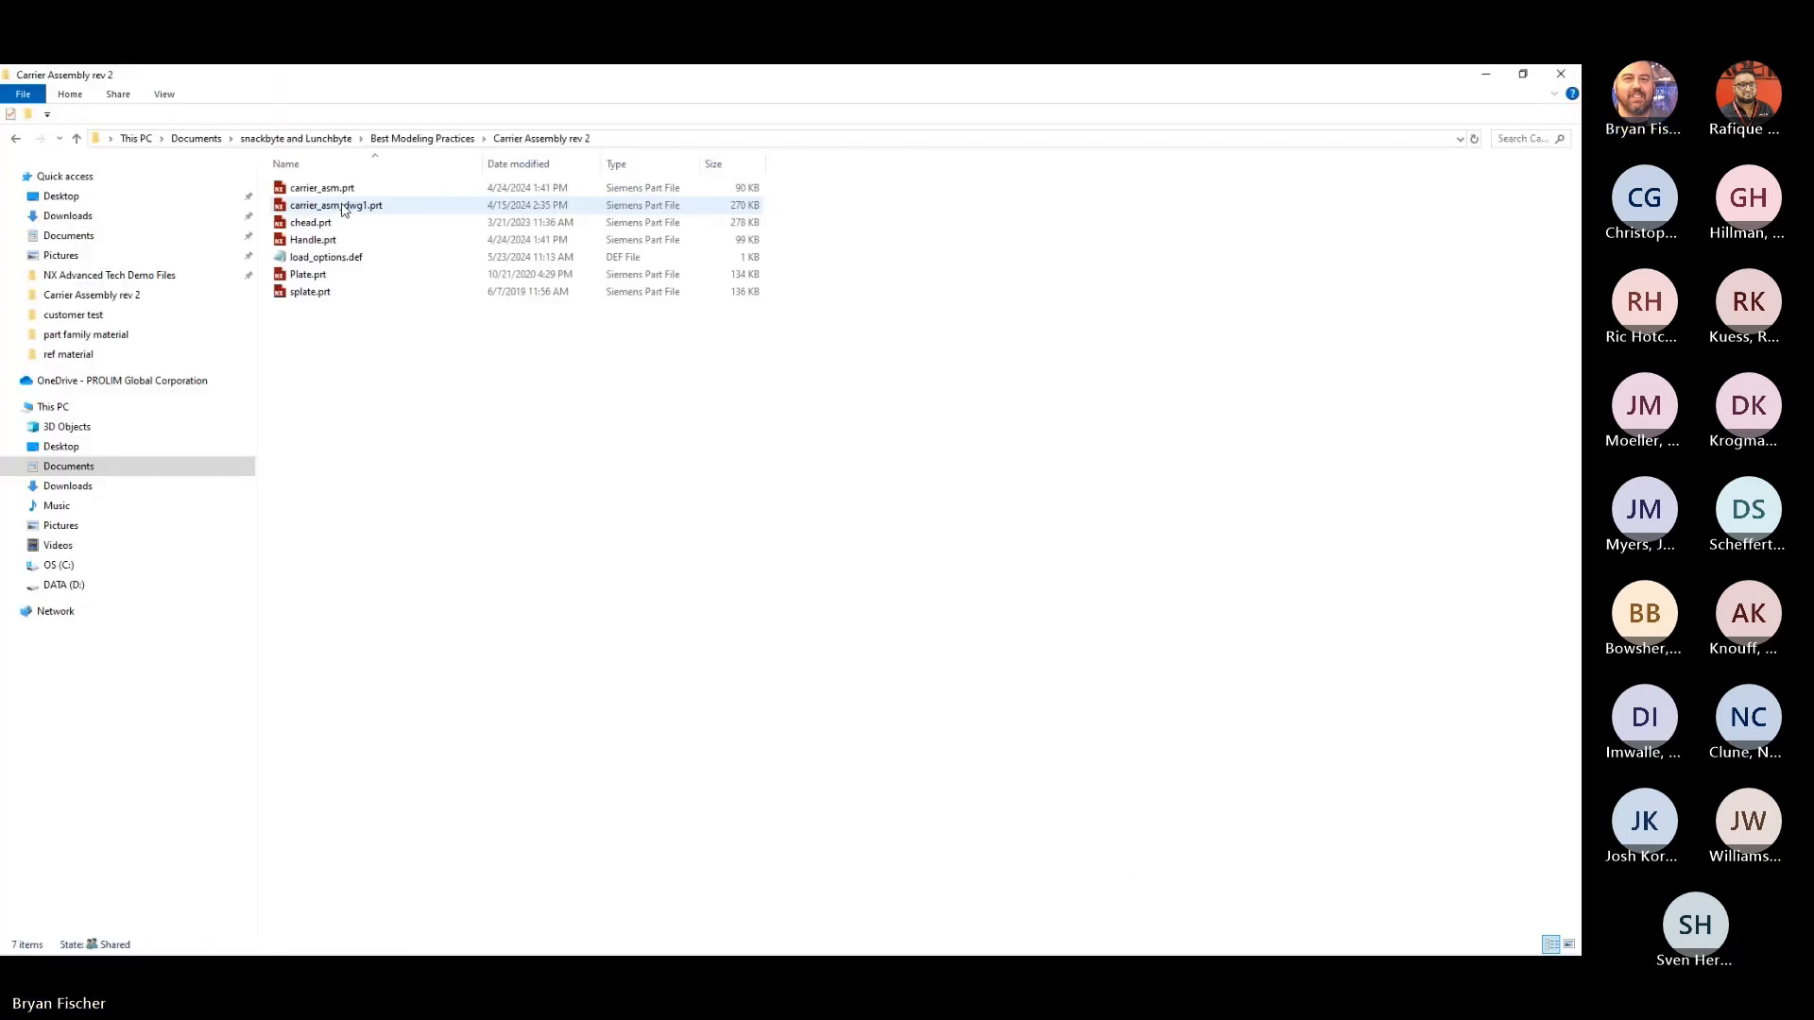
pyautogui.click(331, 259)
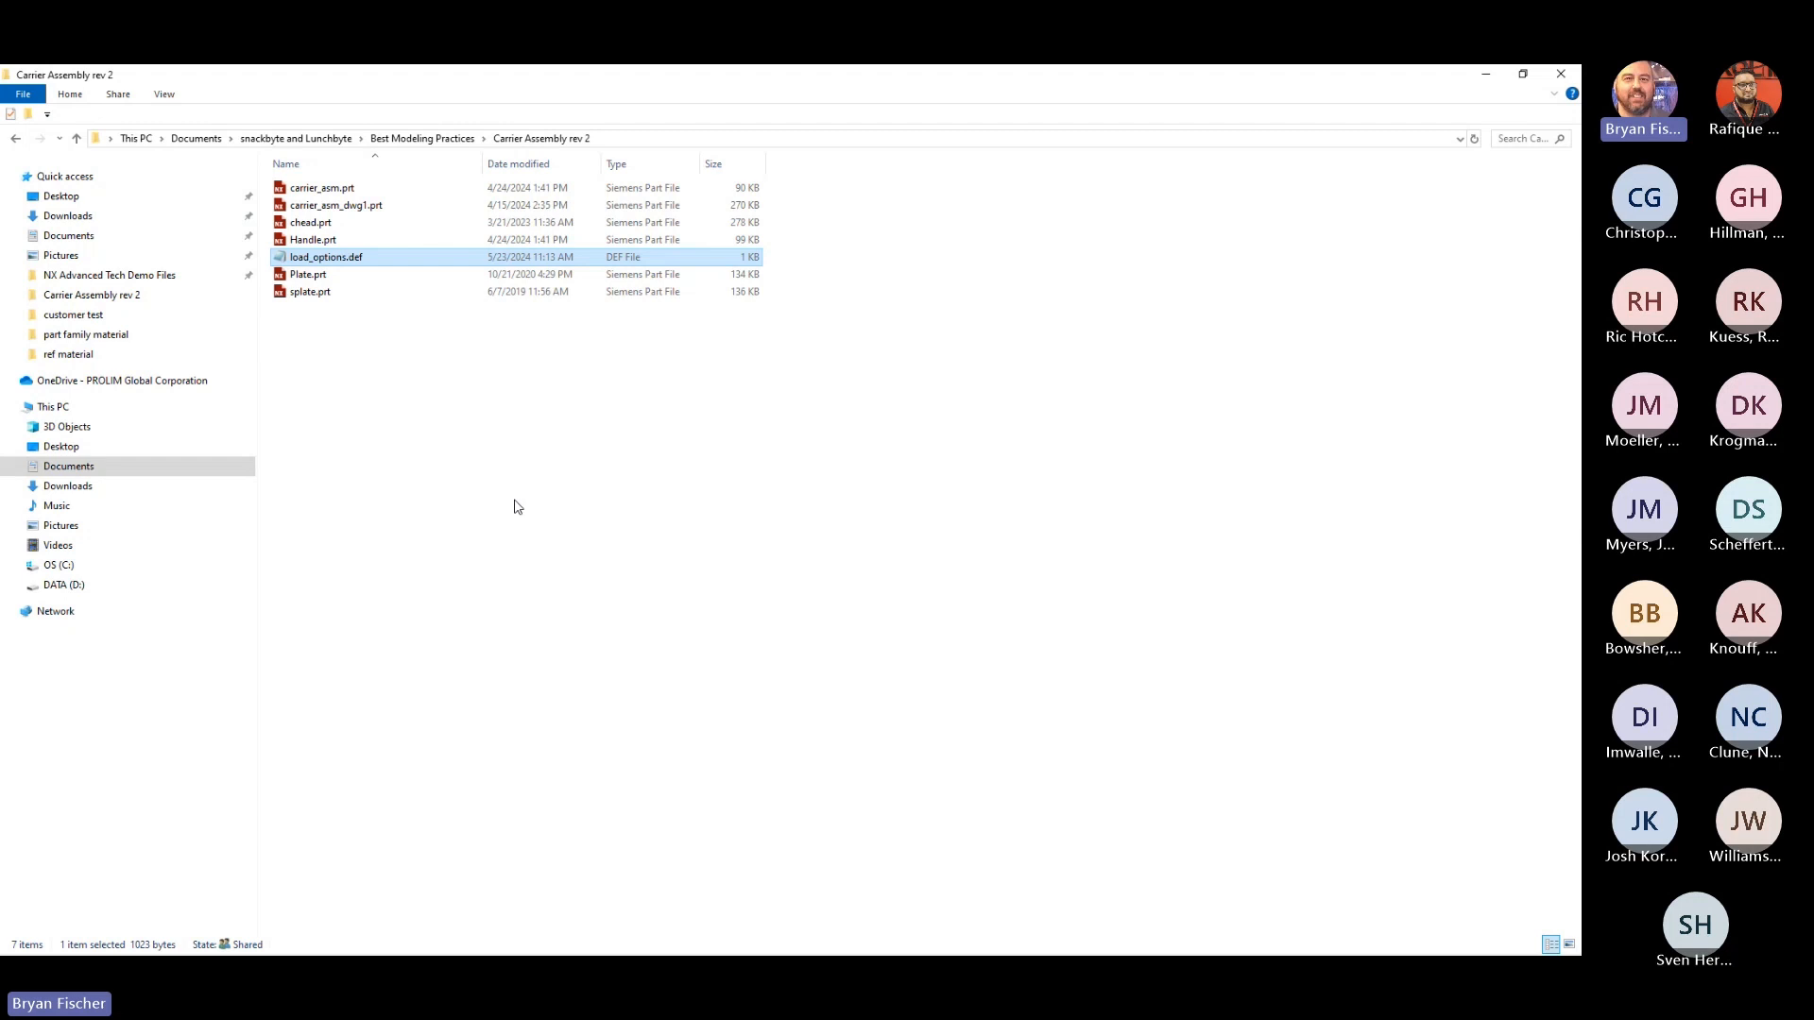
pyautogui.click(518, 507)
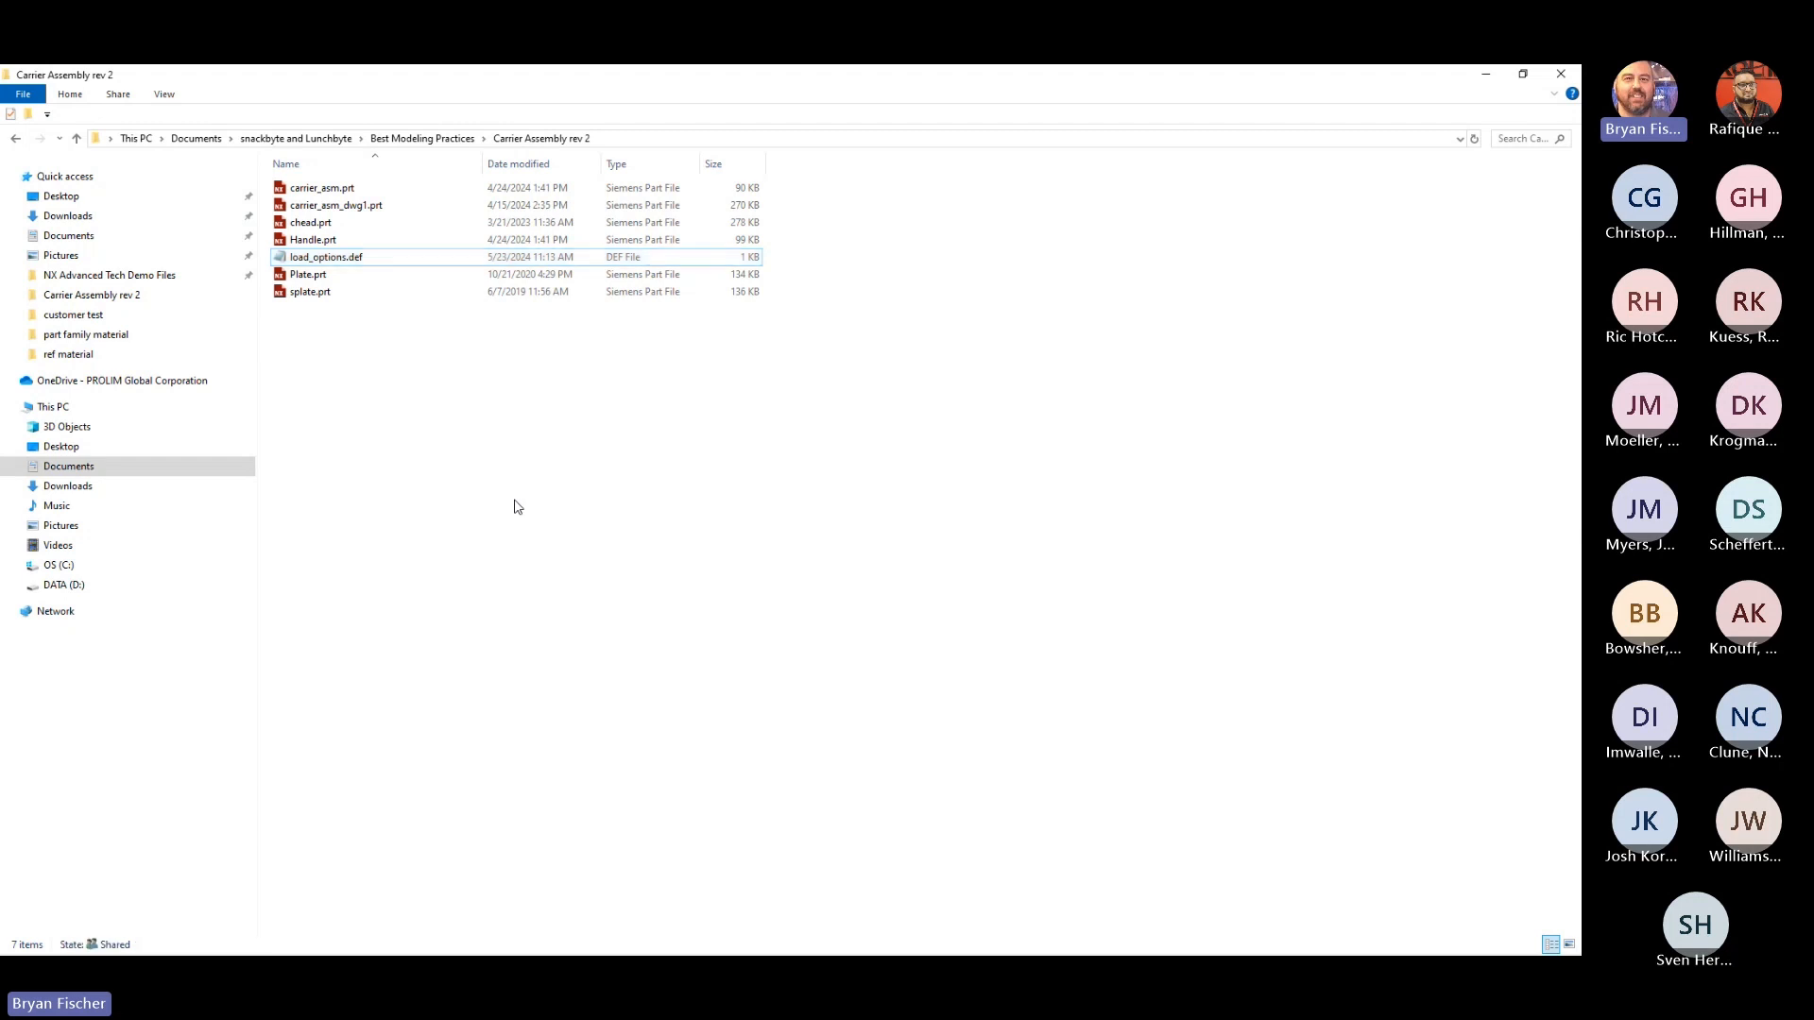
pyautogui.click(1485, 73)
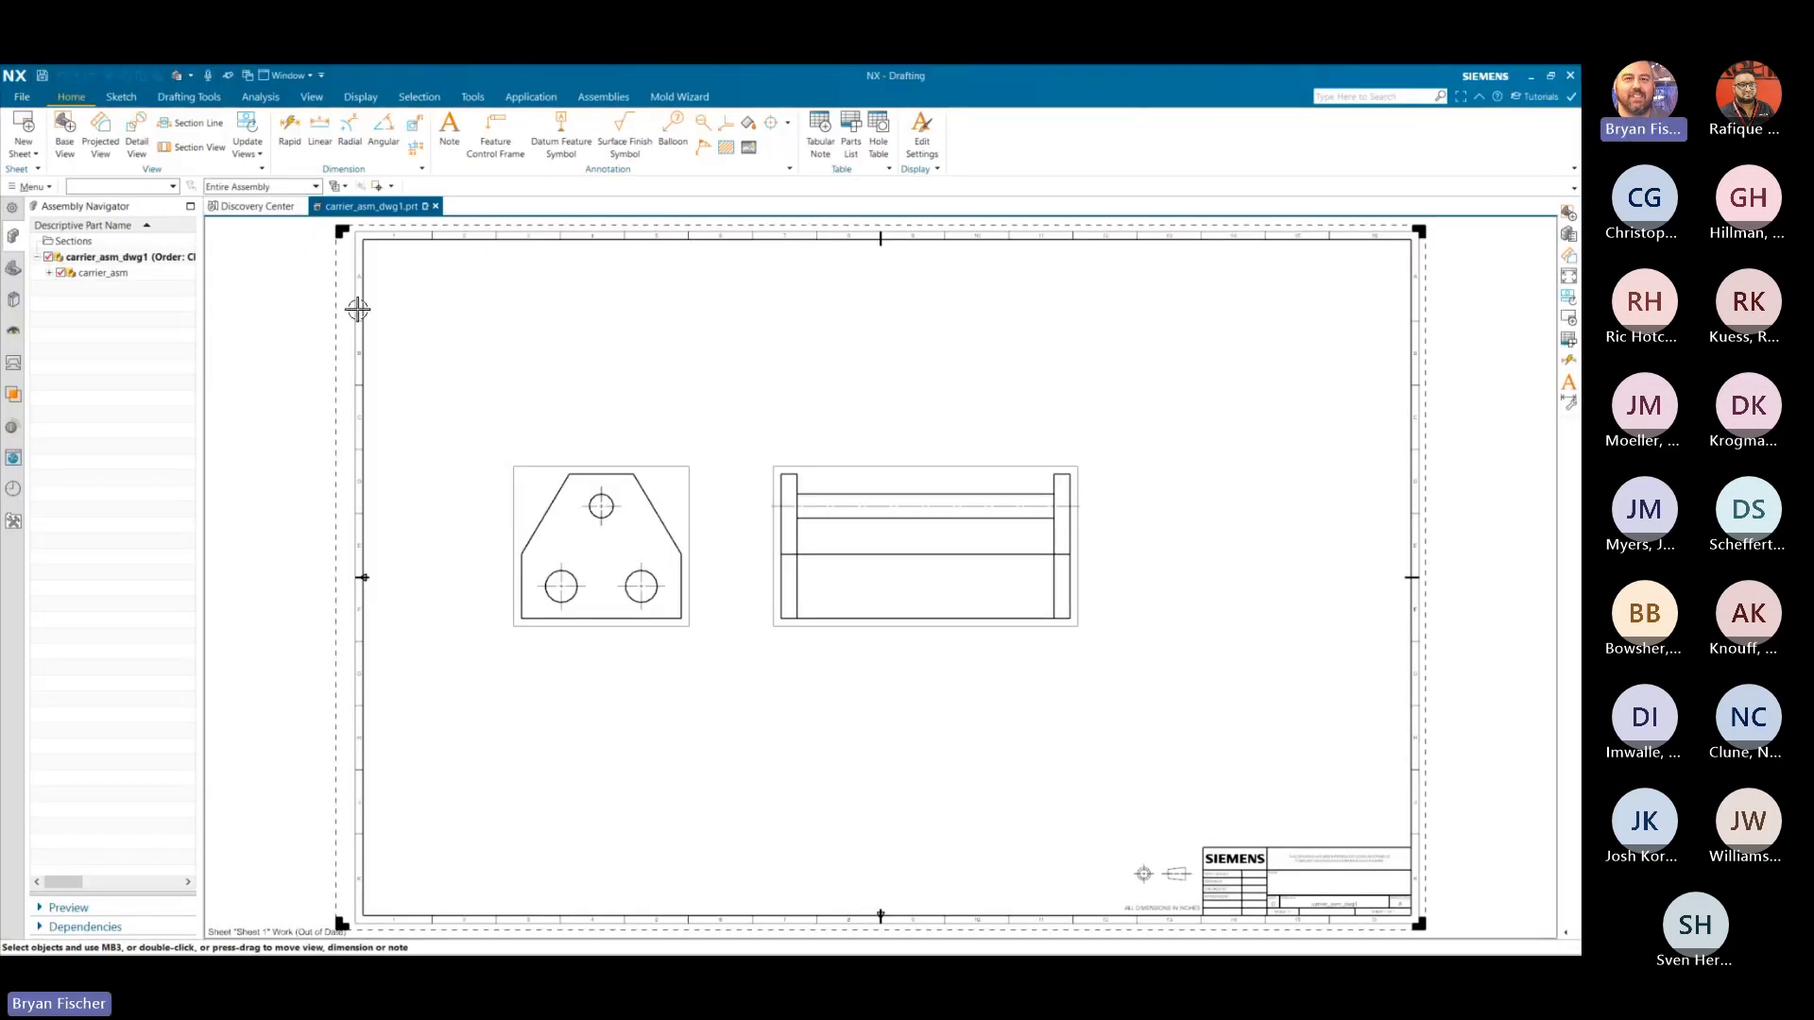
# - Save a bookmark of the drawing as "load option rev 2" in the Carrier Assembly rev 2 folder
pyautogui.click(20, 98)
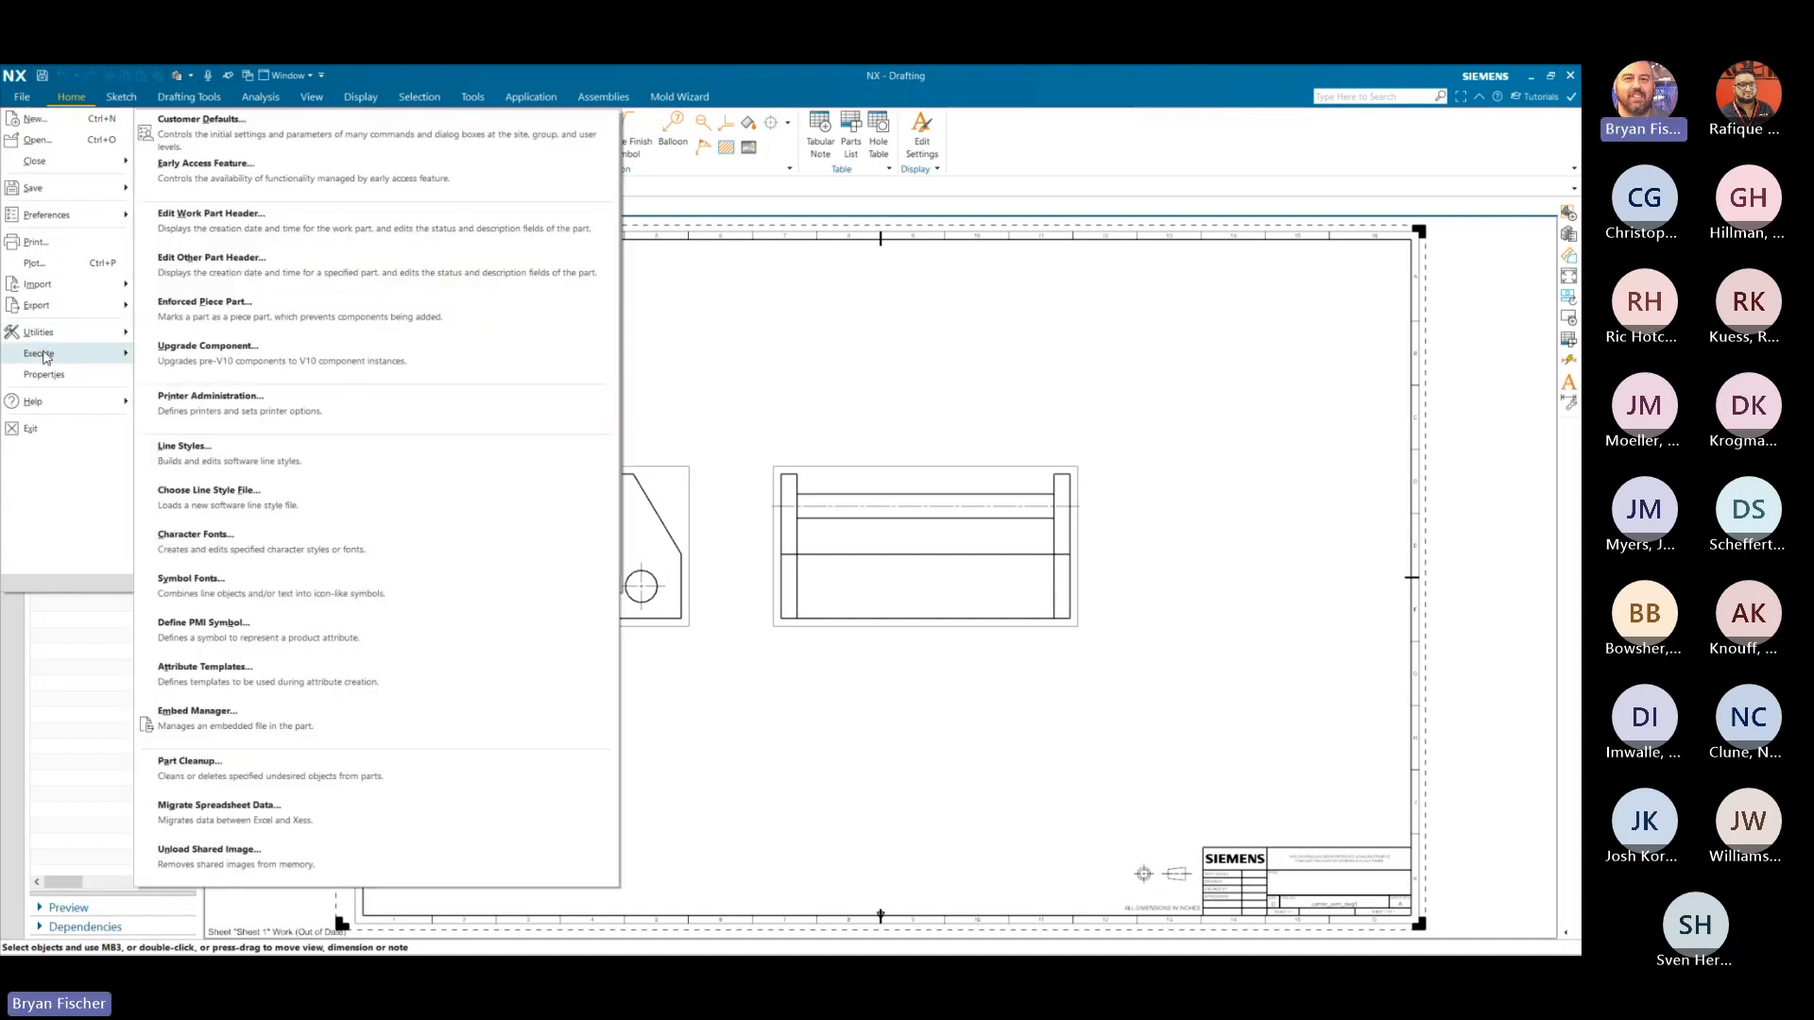
pyautogui.moveTo(97, 198)
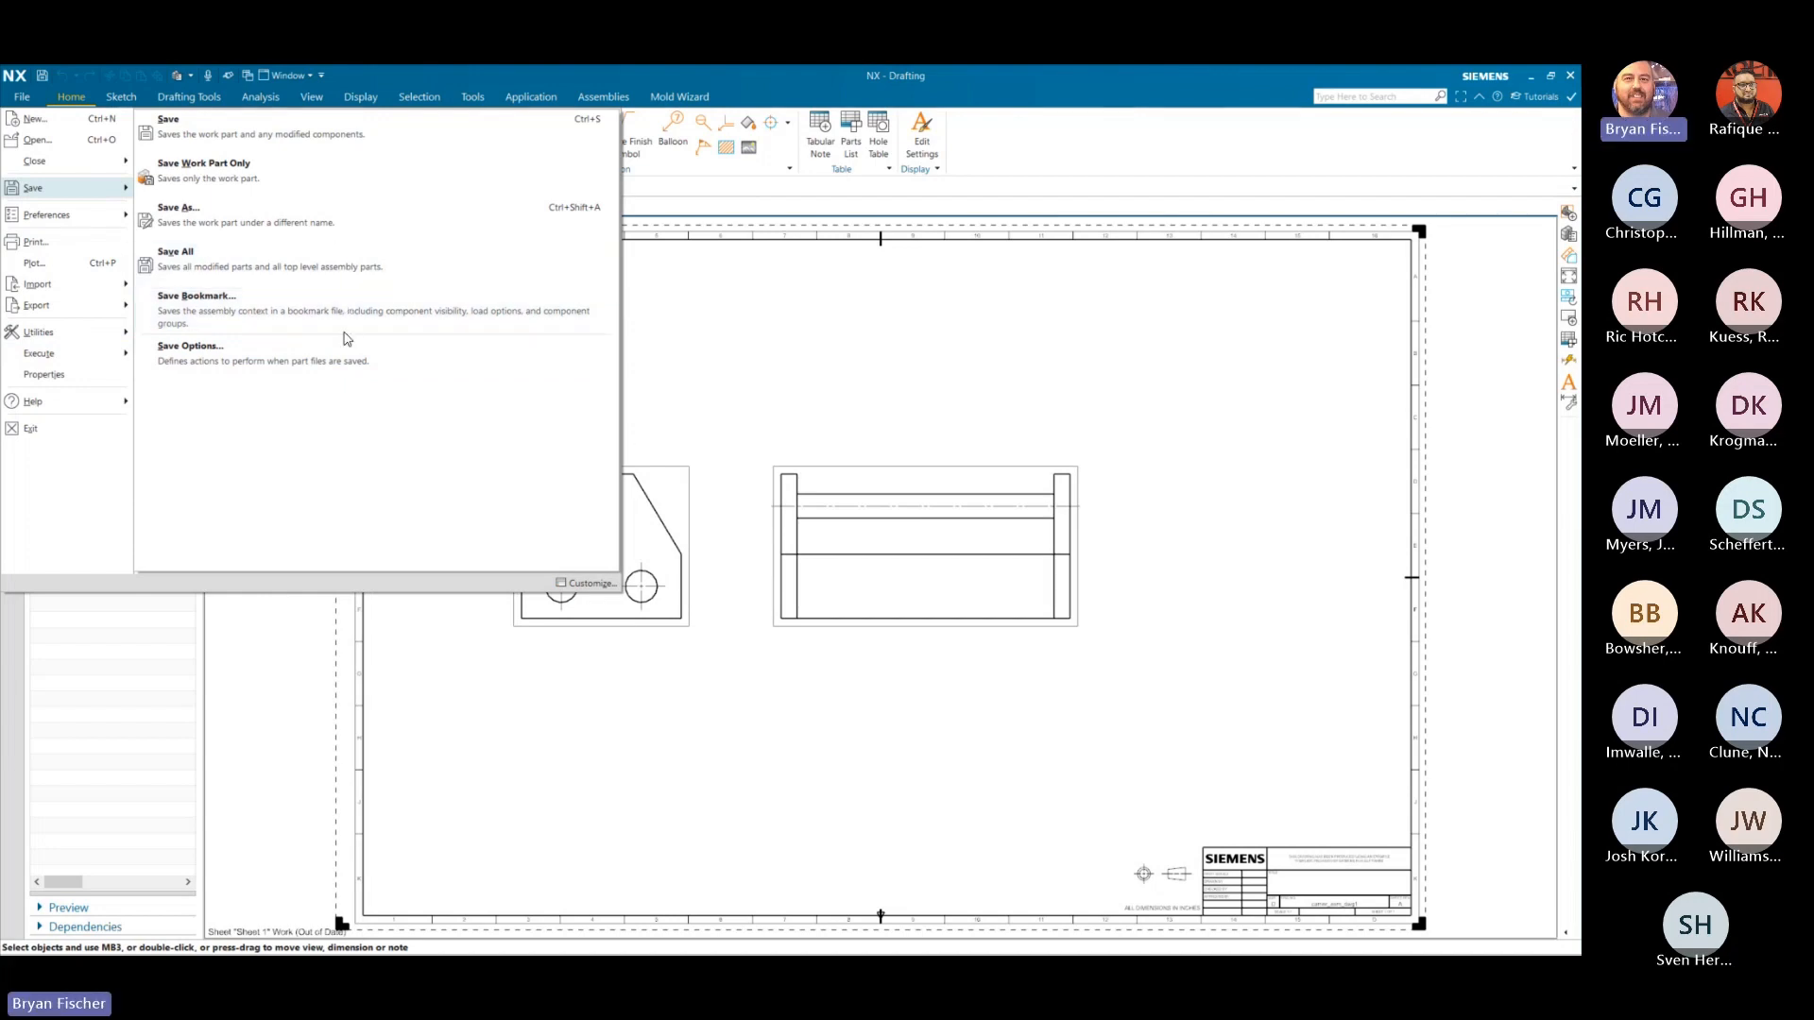
pyautogui.click(351, 326)
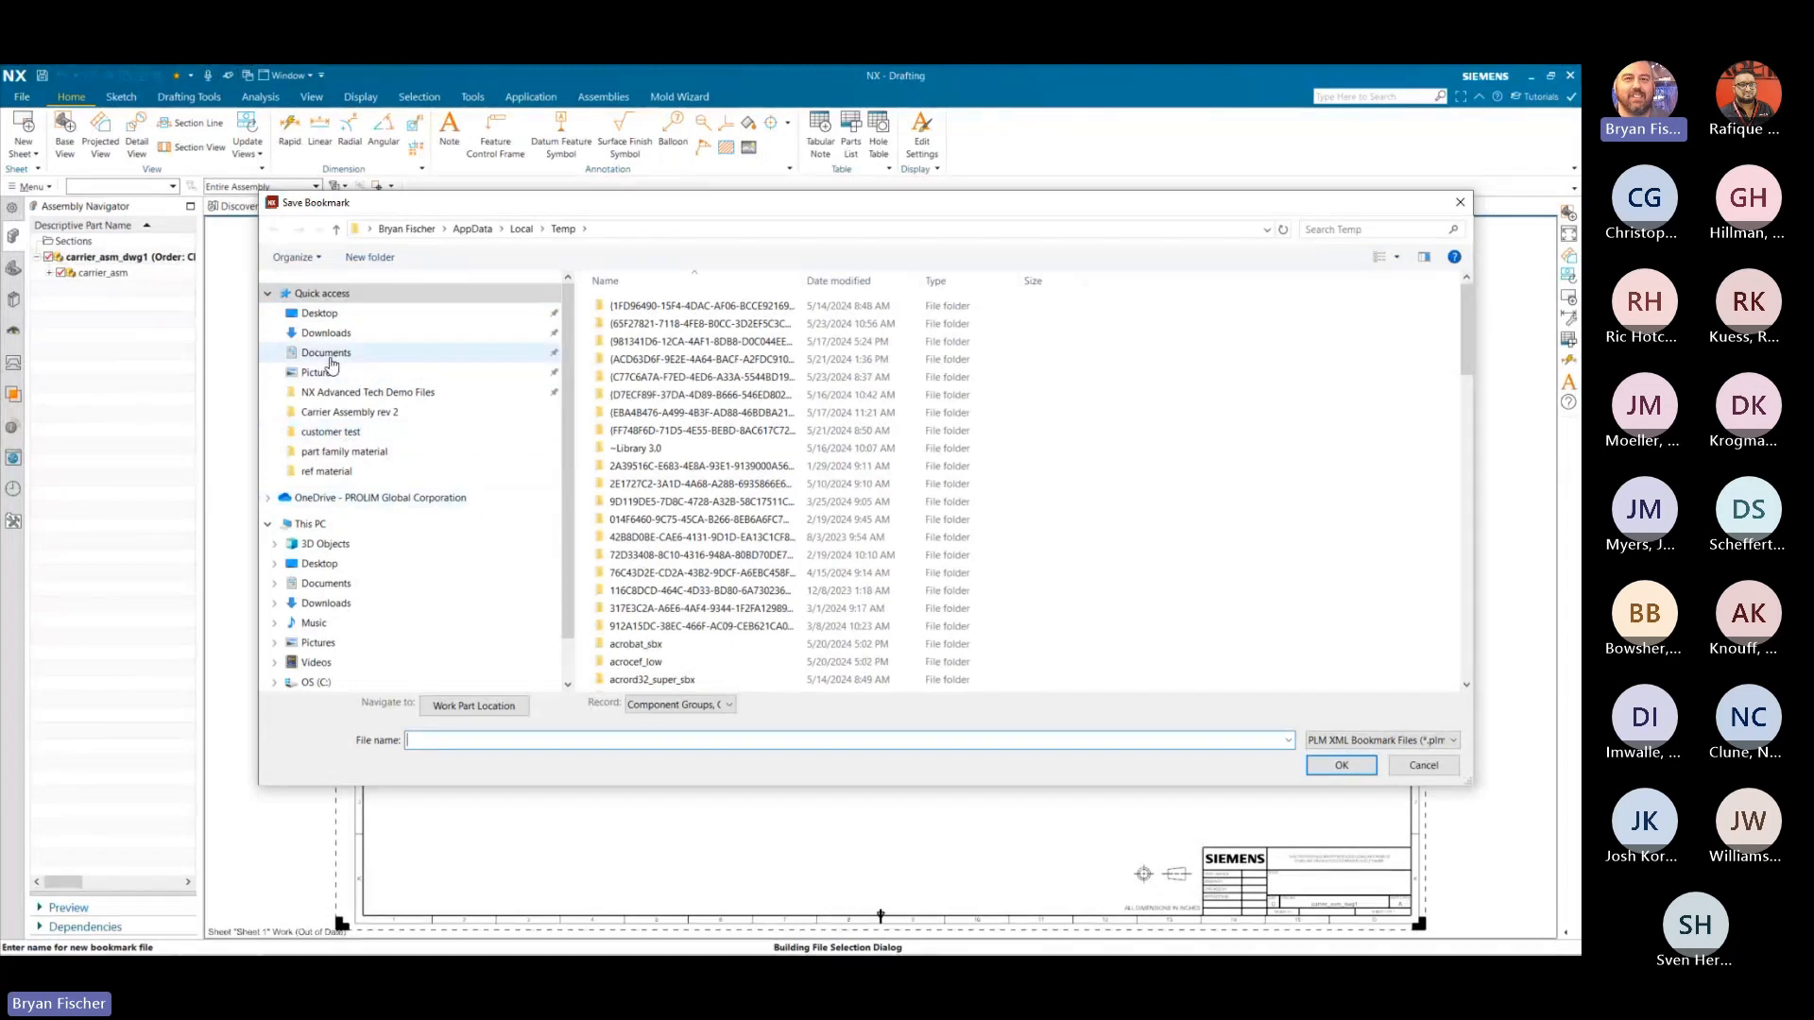
pyautogui.click(363, 416)
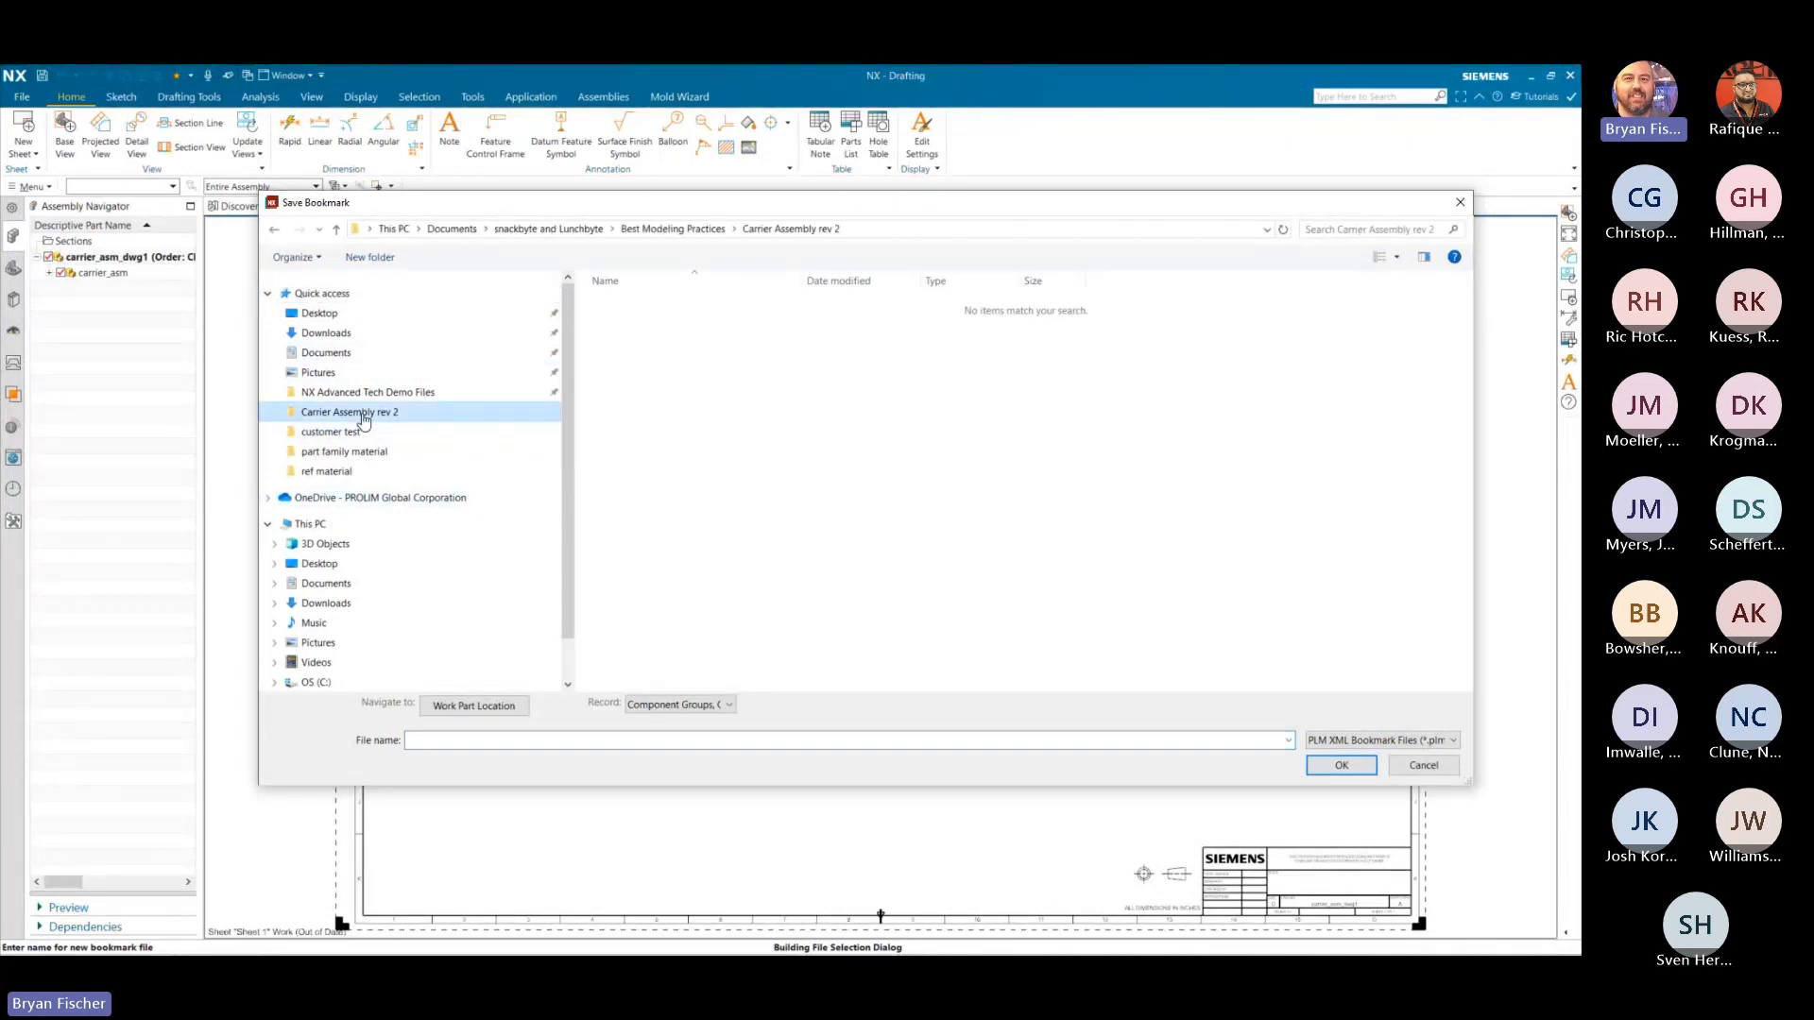
pyautogui.click(441, 741)
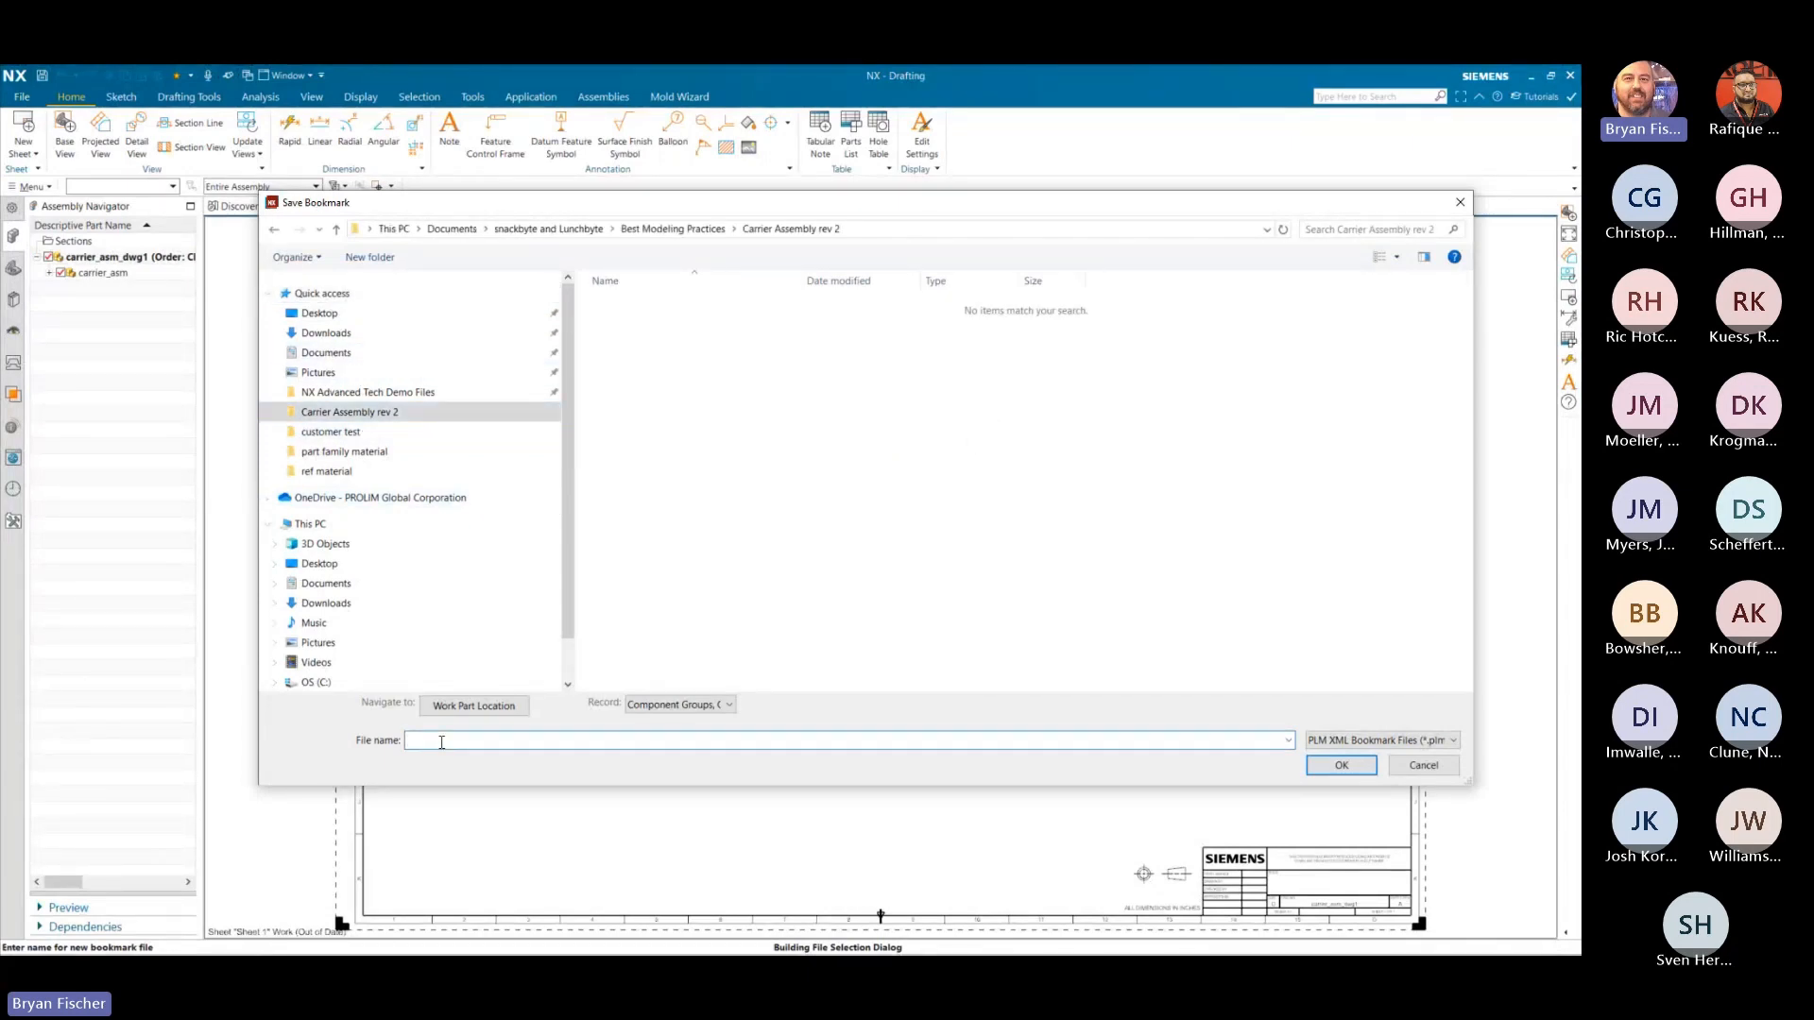
pyautogui.write('rev')
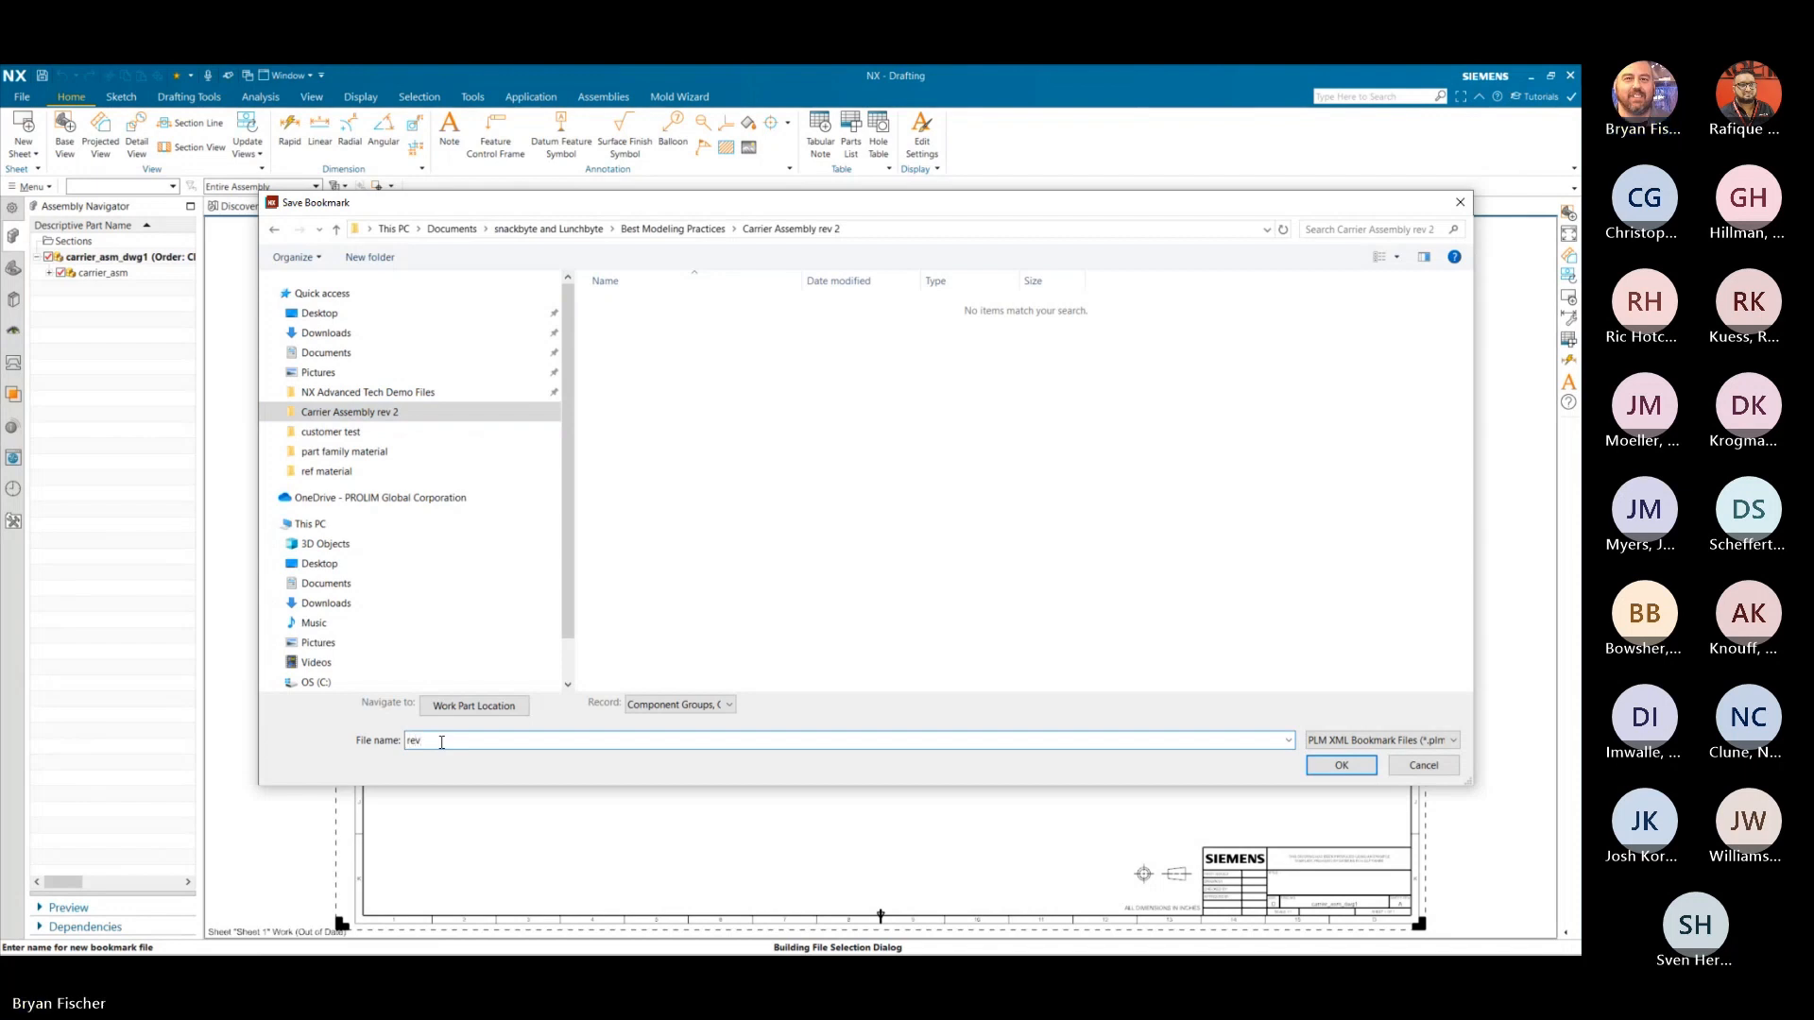
pyautogui.press('BackSpace')
pyautogui.press('BackSpace')
pyautogui.press('BackSpace')
pyautogui.write('load option rev 2')
pyautogui.click(1341, 765)
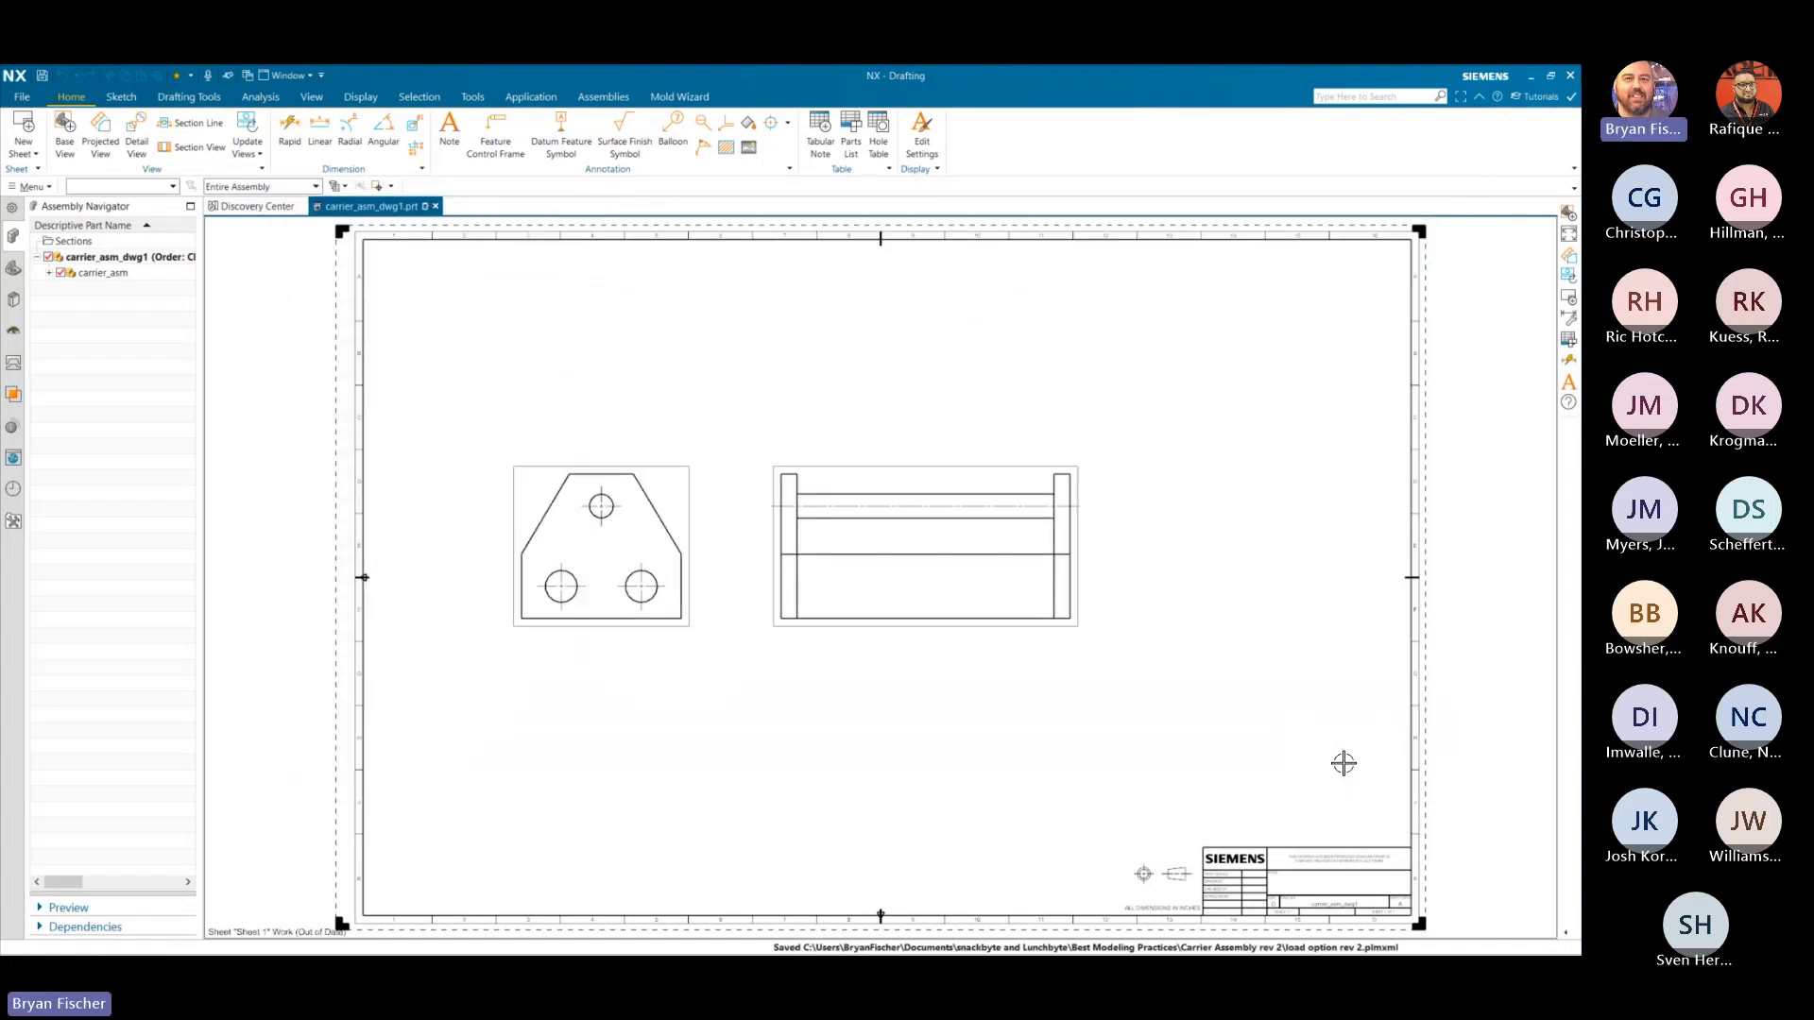
# - Close all open parts without saving the changes to carrier_asm_dwg1.prt
pyautogui.click(21, 97)
pyautogui.moveTo(38, 163)
pyautogui.click(179, 168)
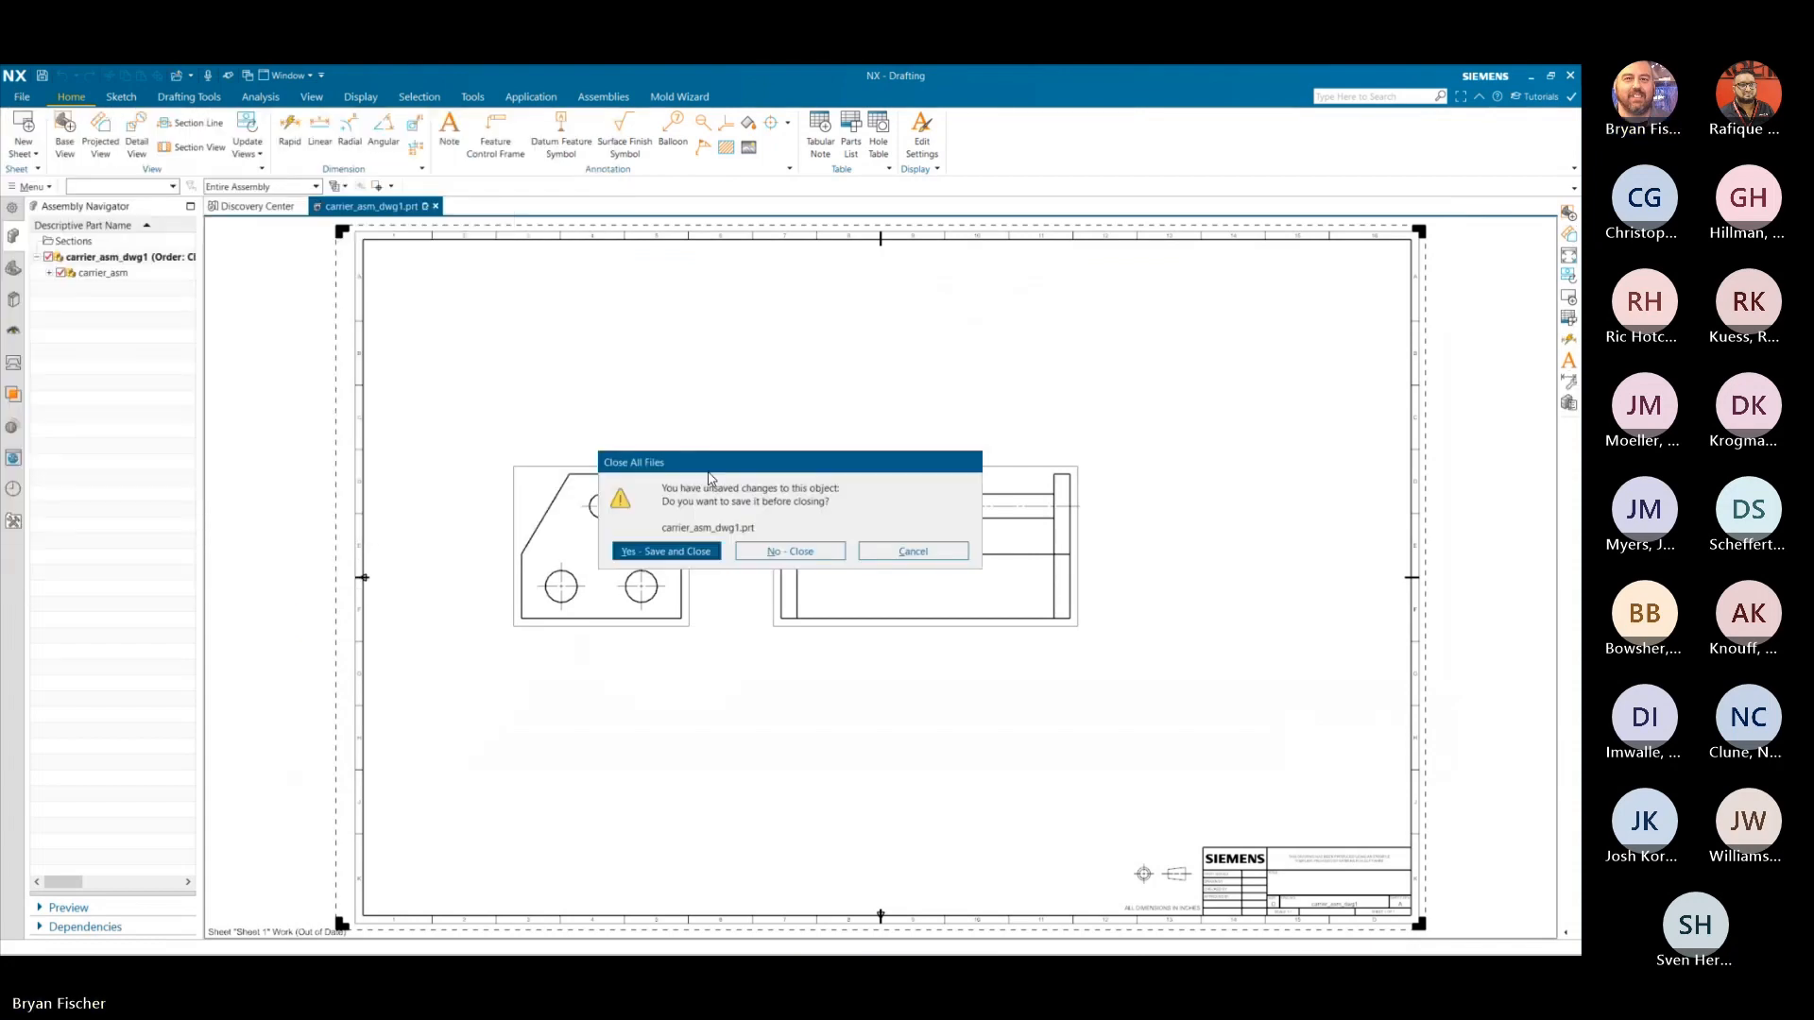
pyautogui.click(800, 555)
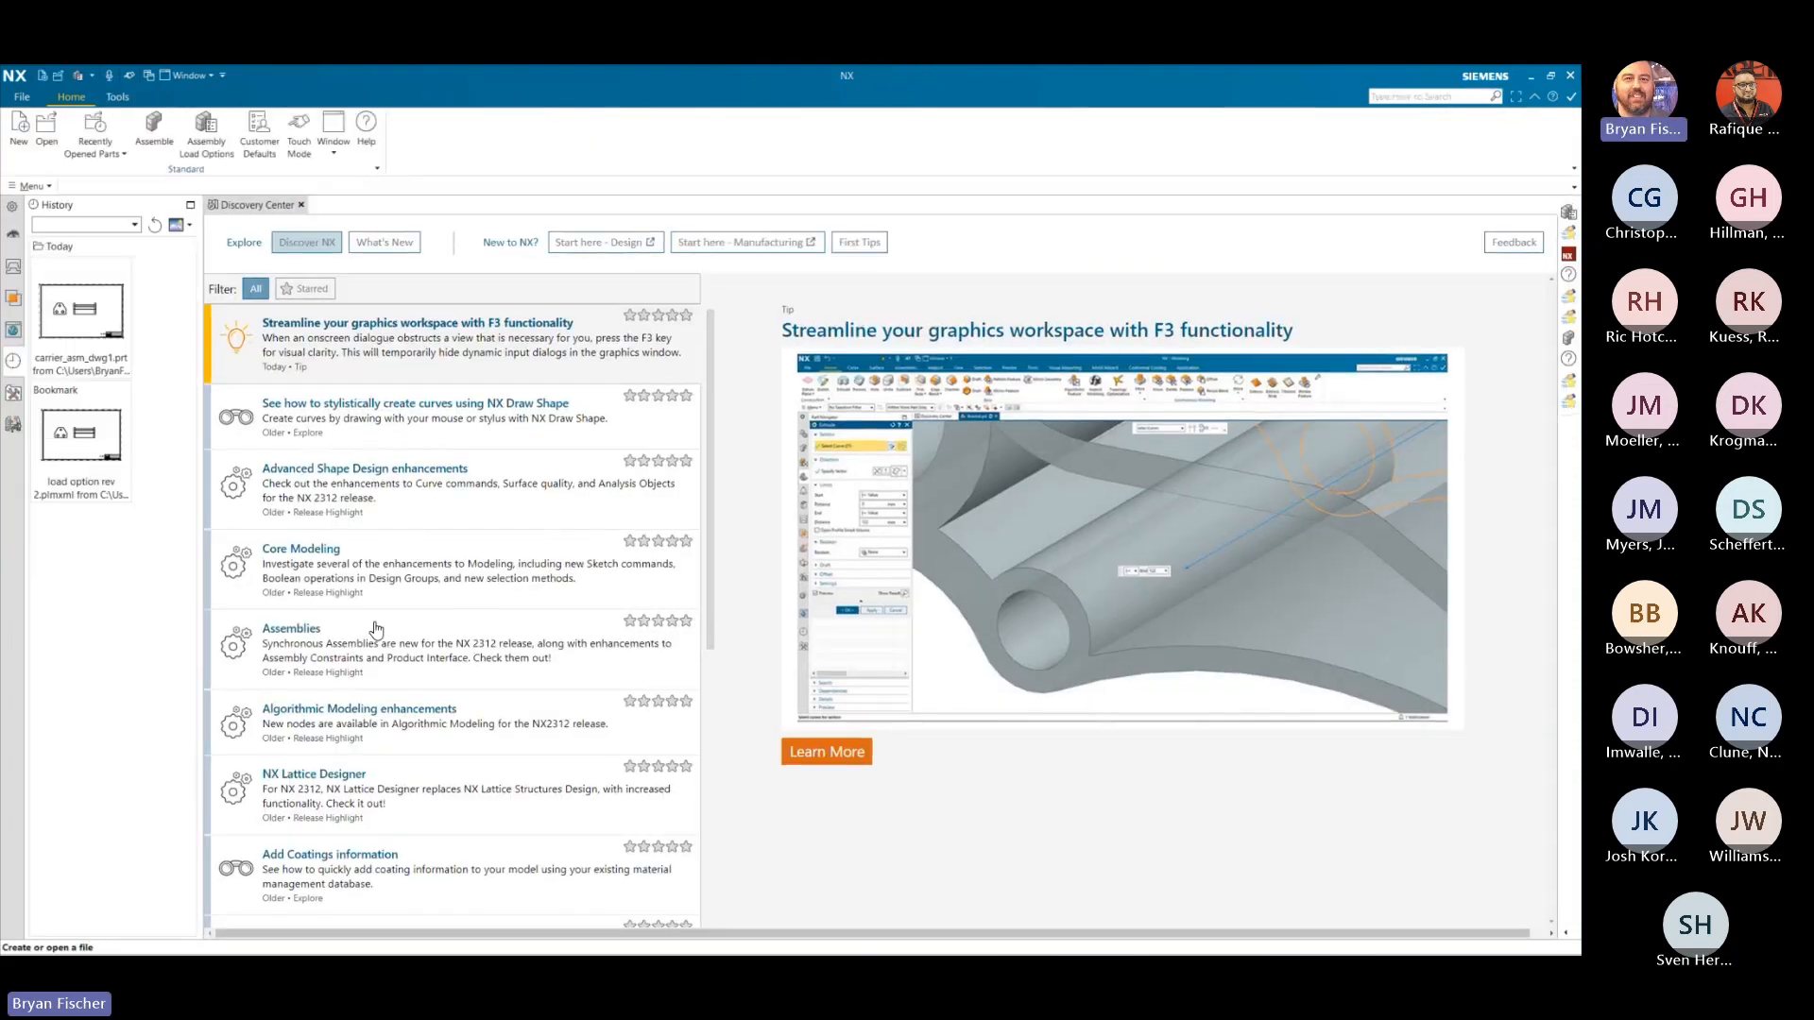
# - Show all file types, open the bookmark load option rev 2.plmxml, and update the Aluminum_6061 material in chead.prt
pyautogui.click(47, 123)
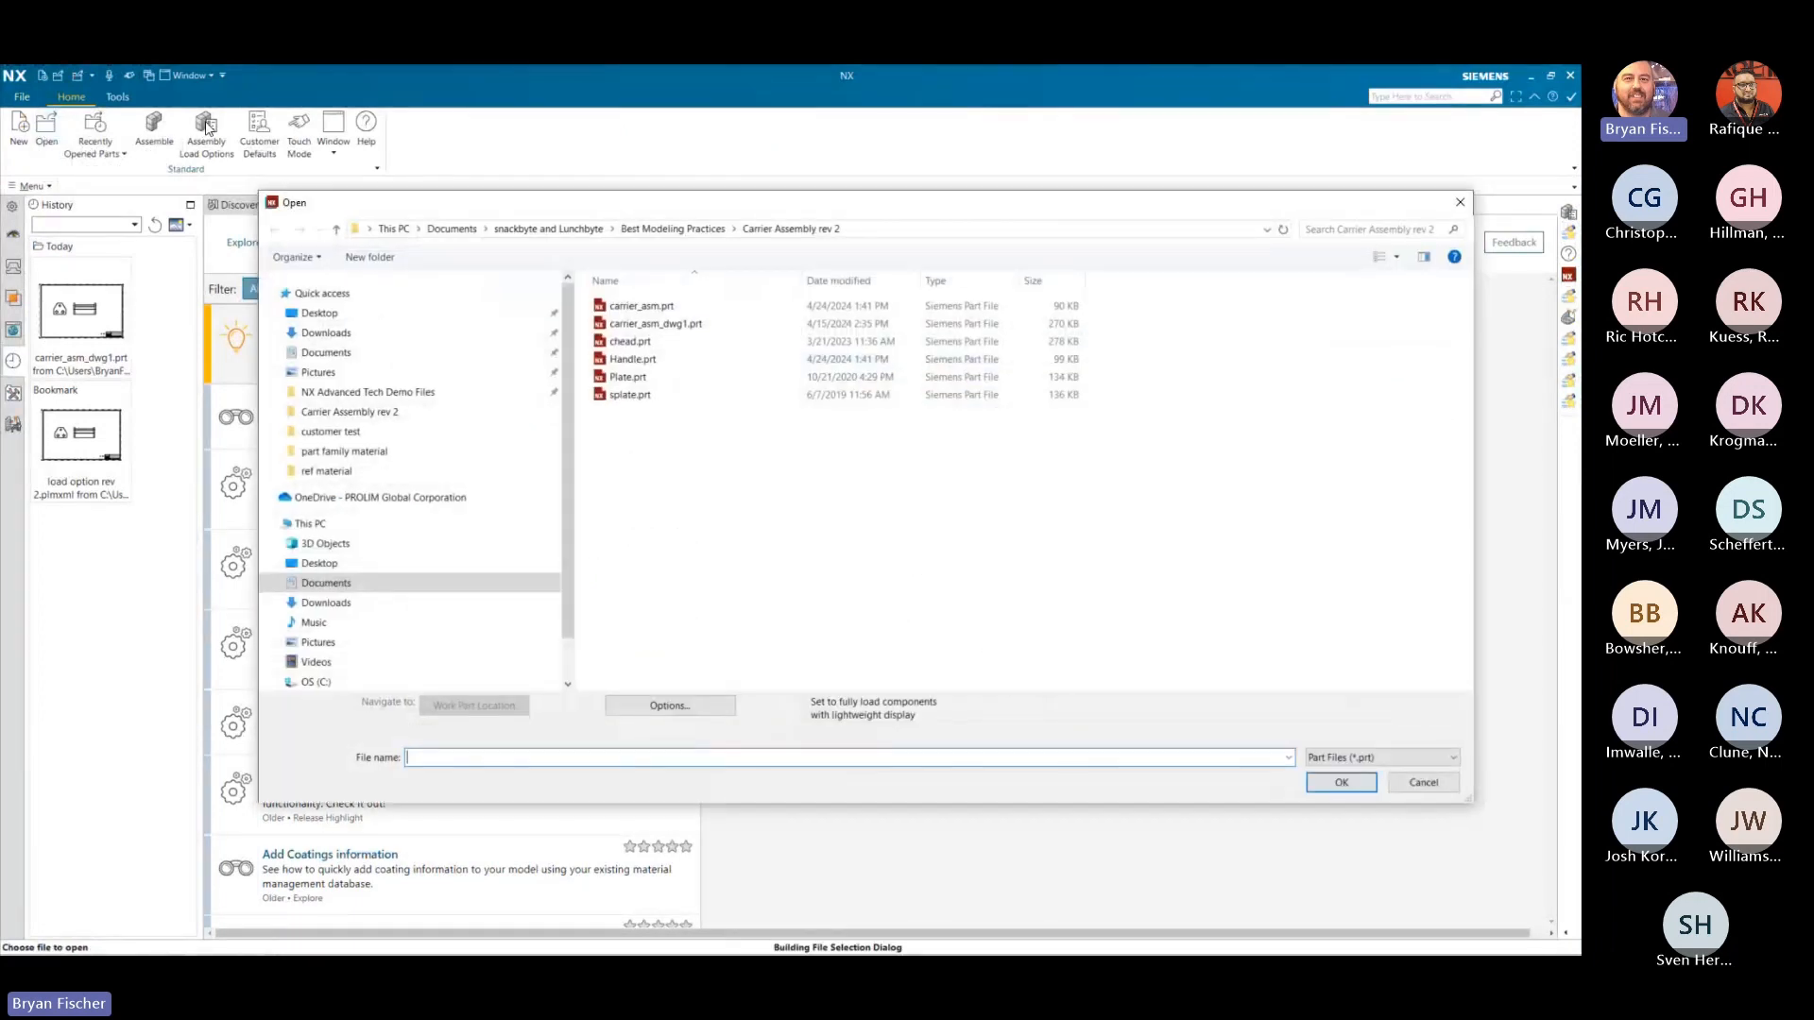
pyautogui.click(1349, 758)
pyautogui.scroll(-3, 1349, 758)
pyautogui.click(1341, 745)
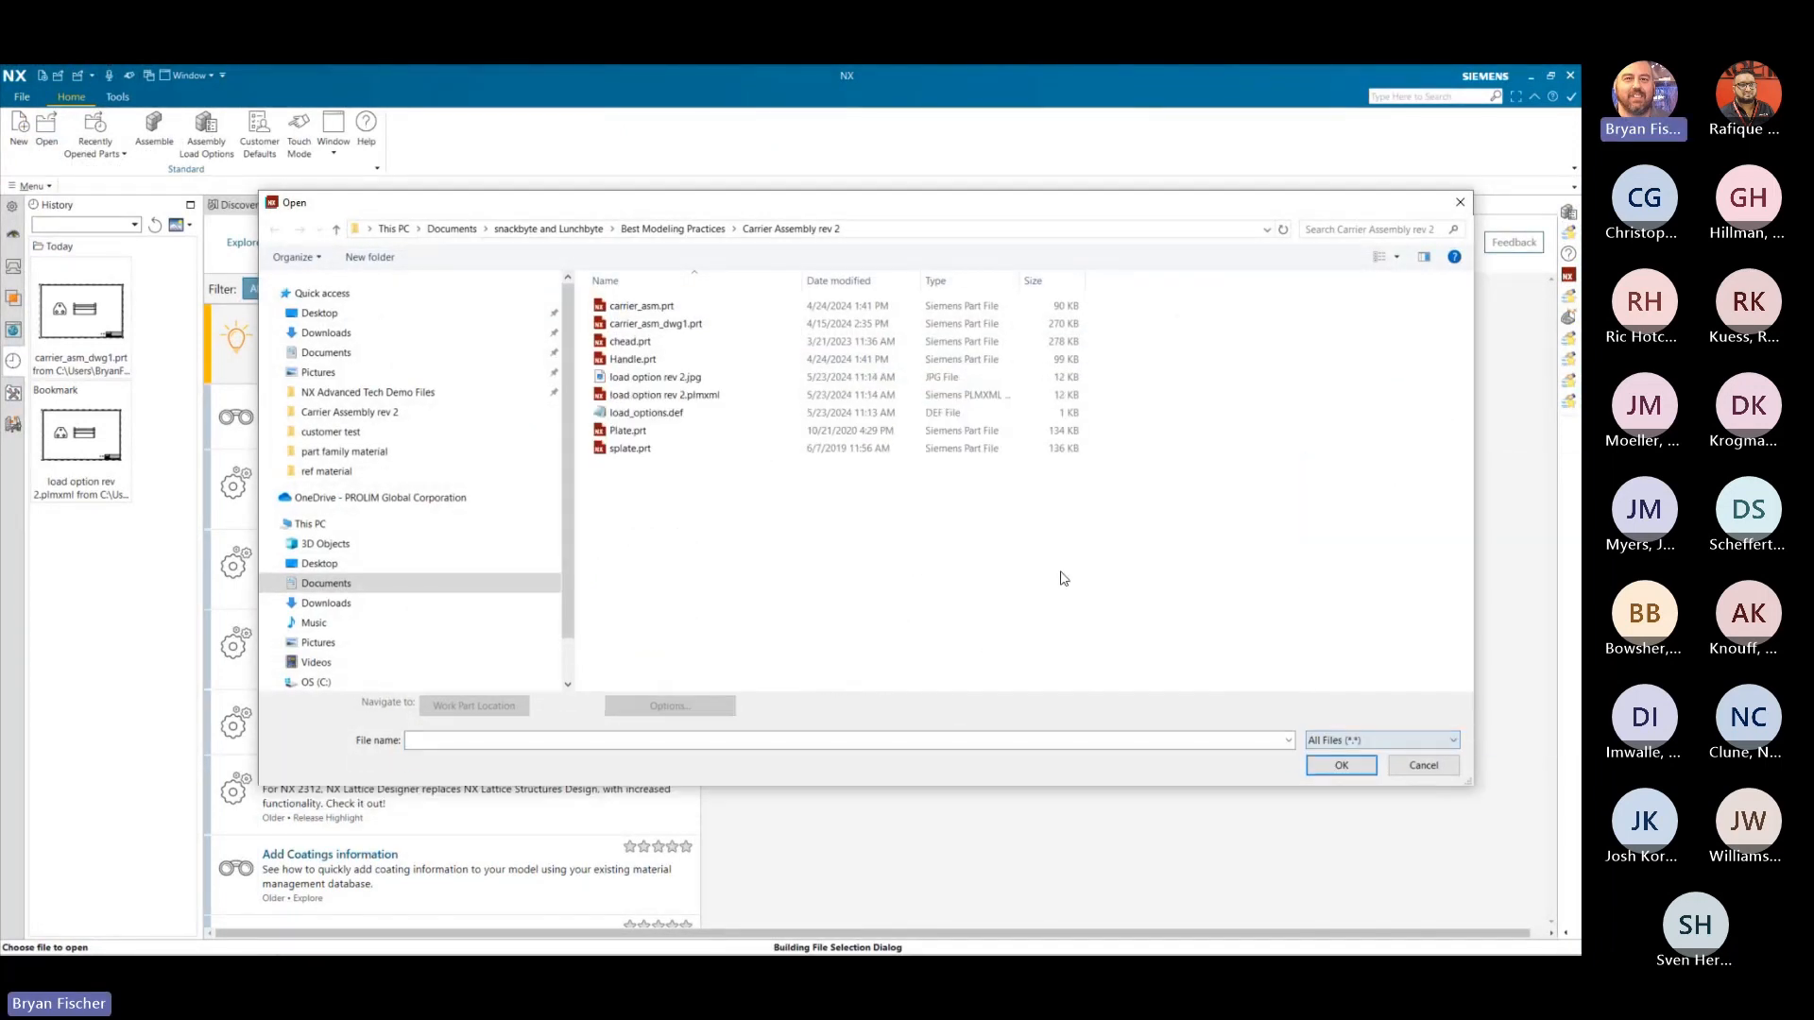
pyautogui.click(700, 395)
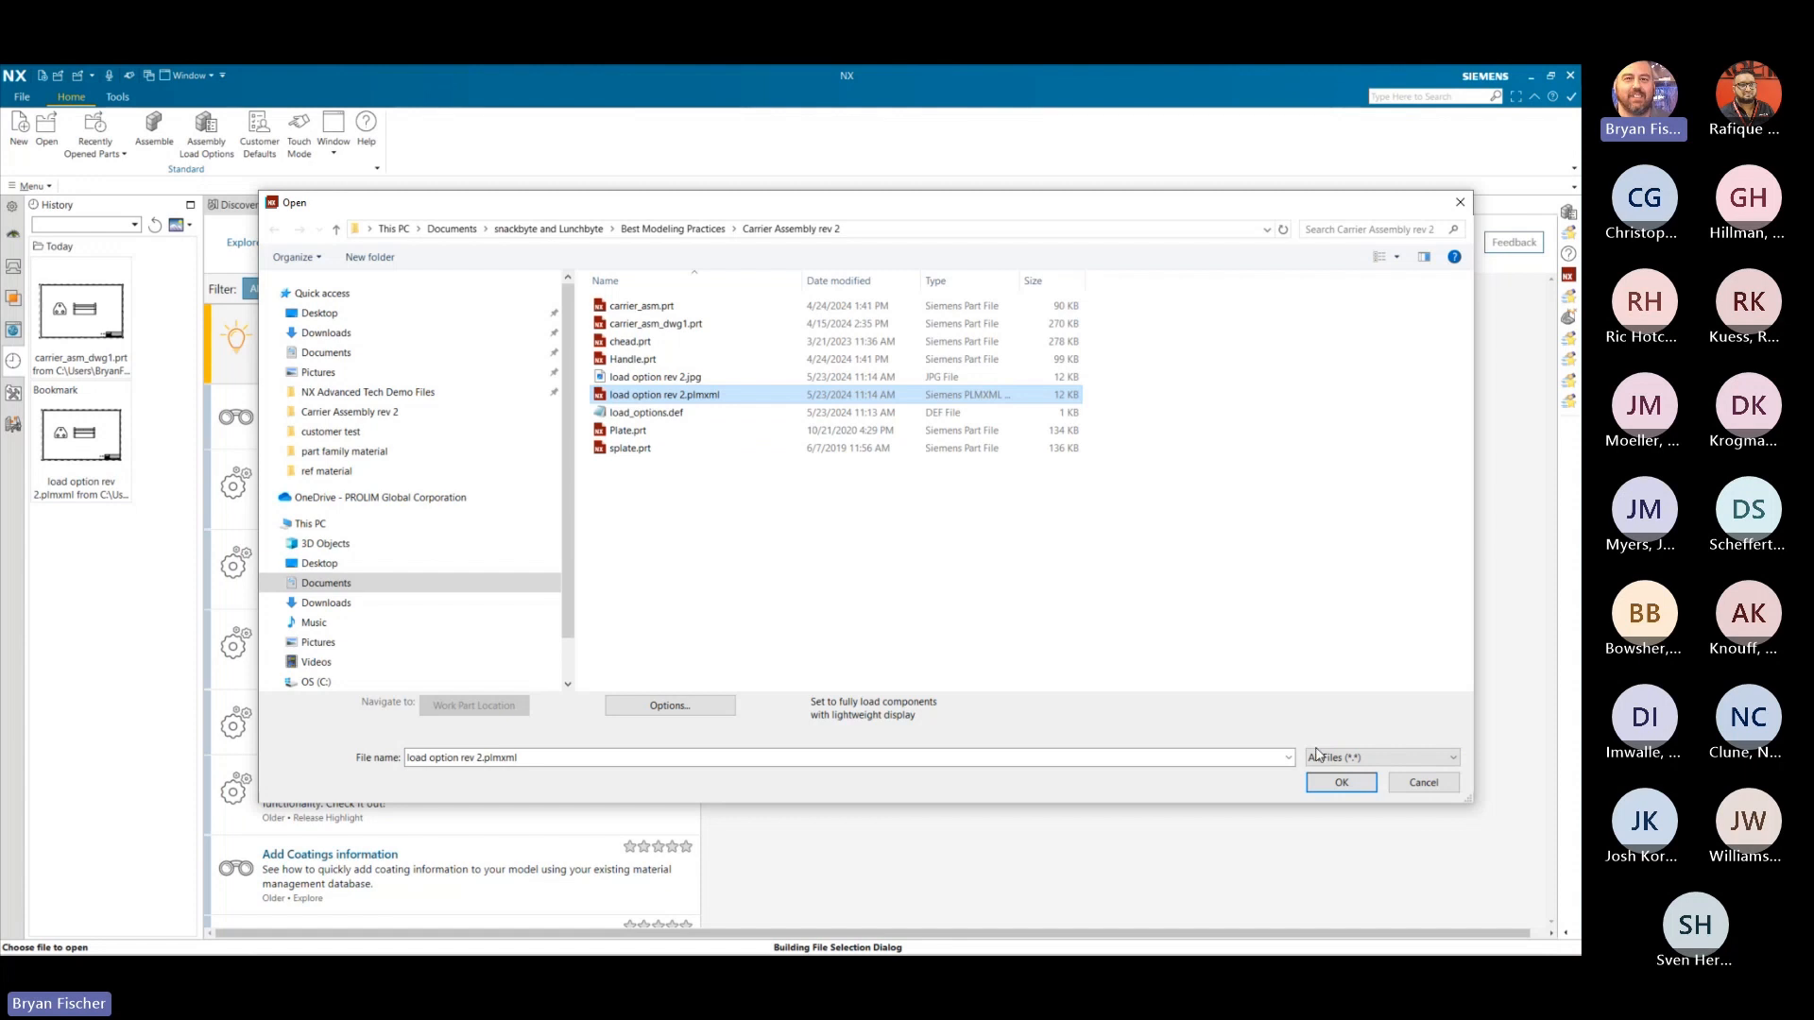
pyautogui.click(1341, 783)
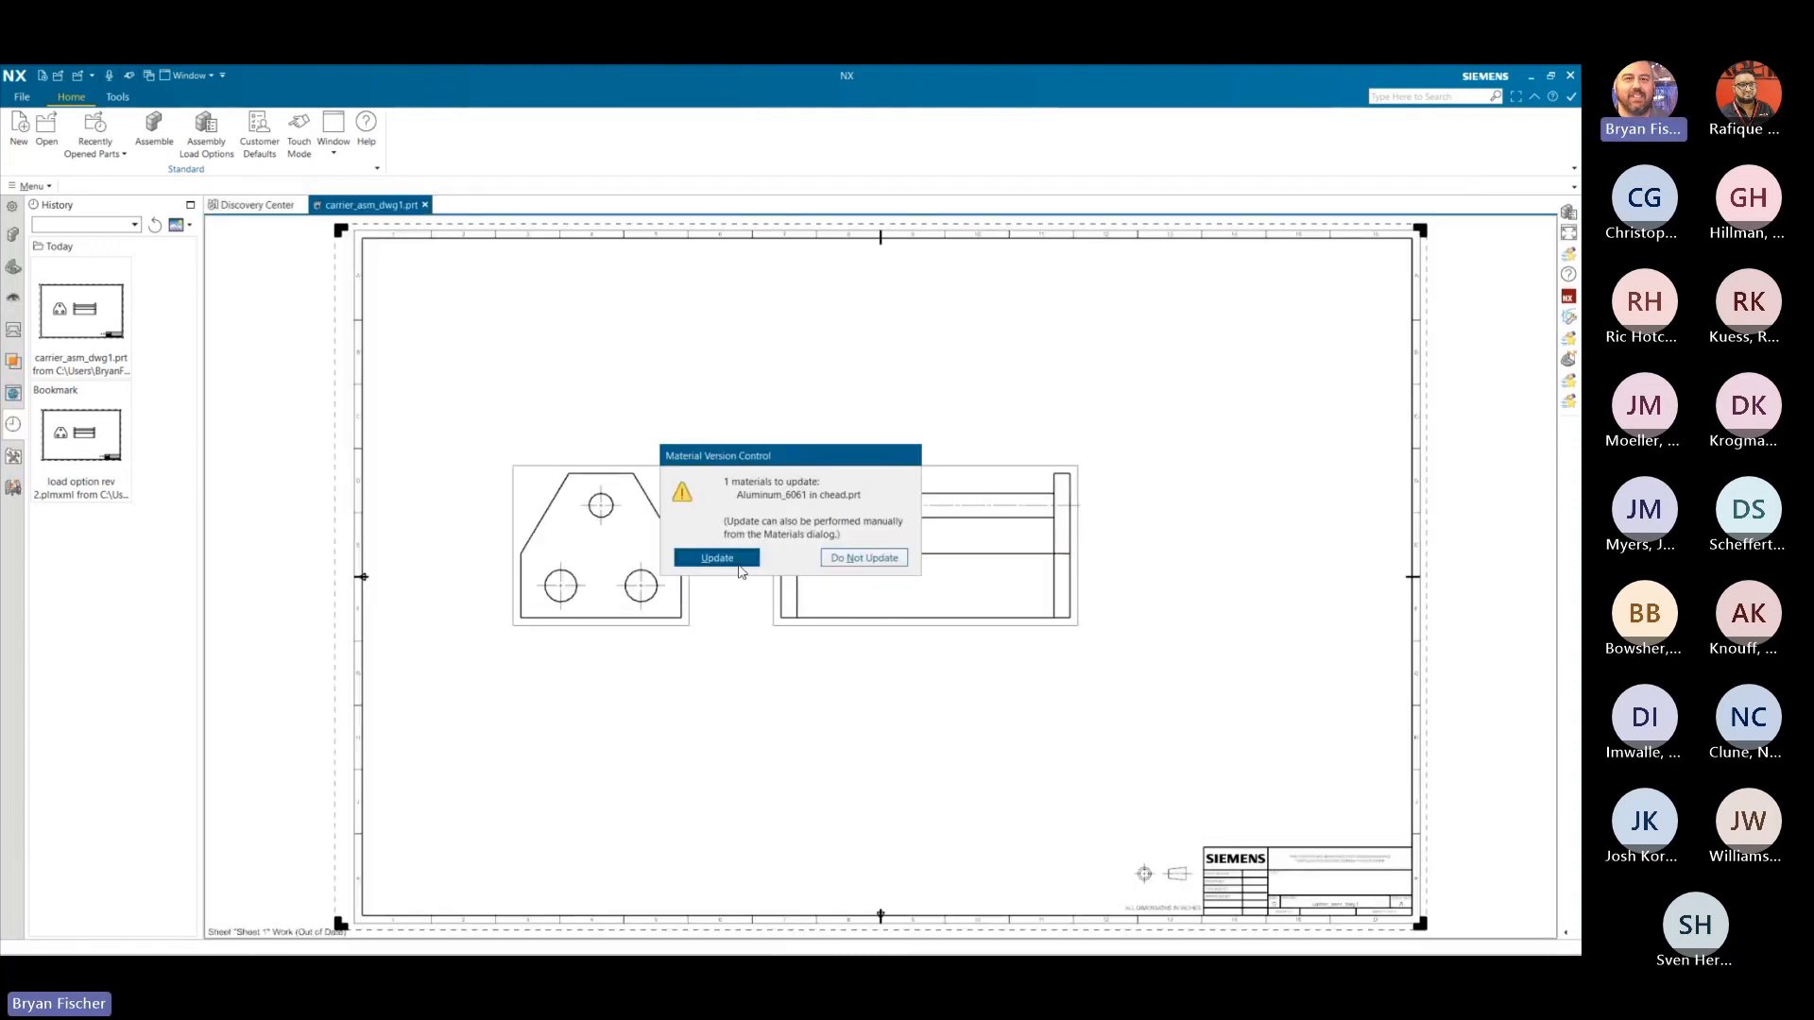
pyautogui.click(715, 558)
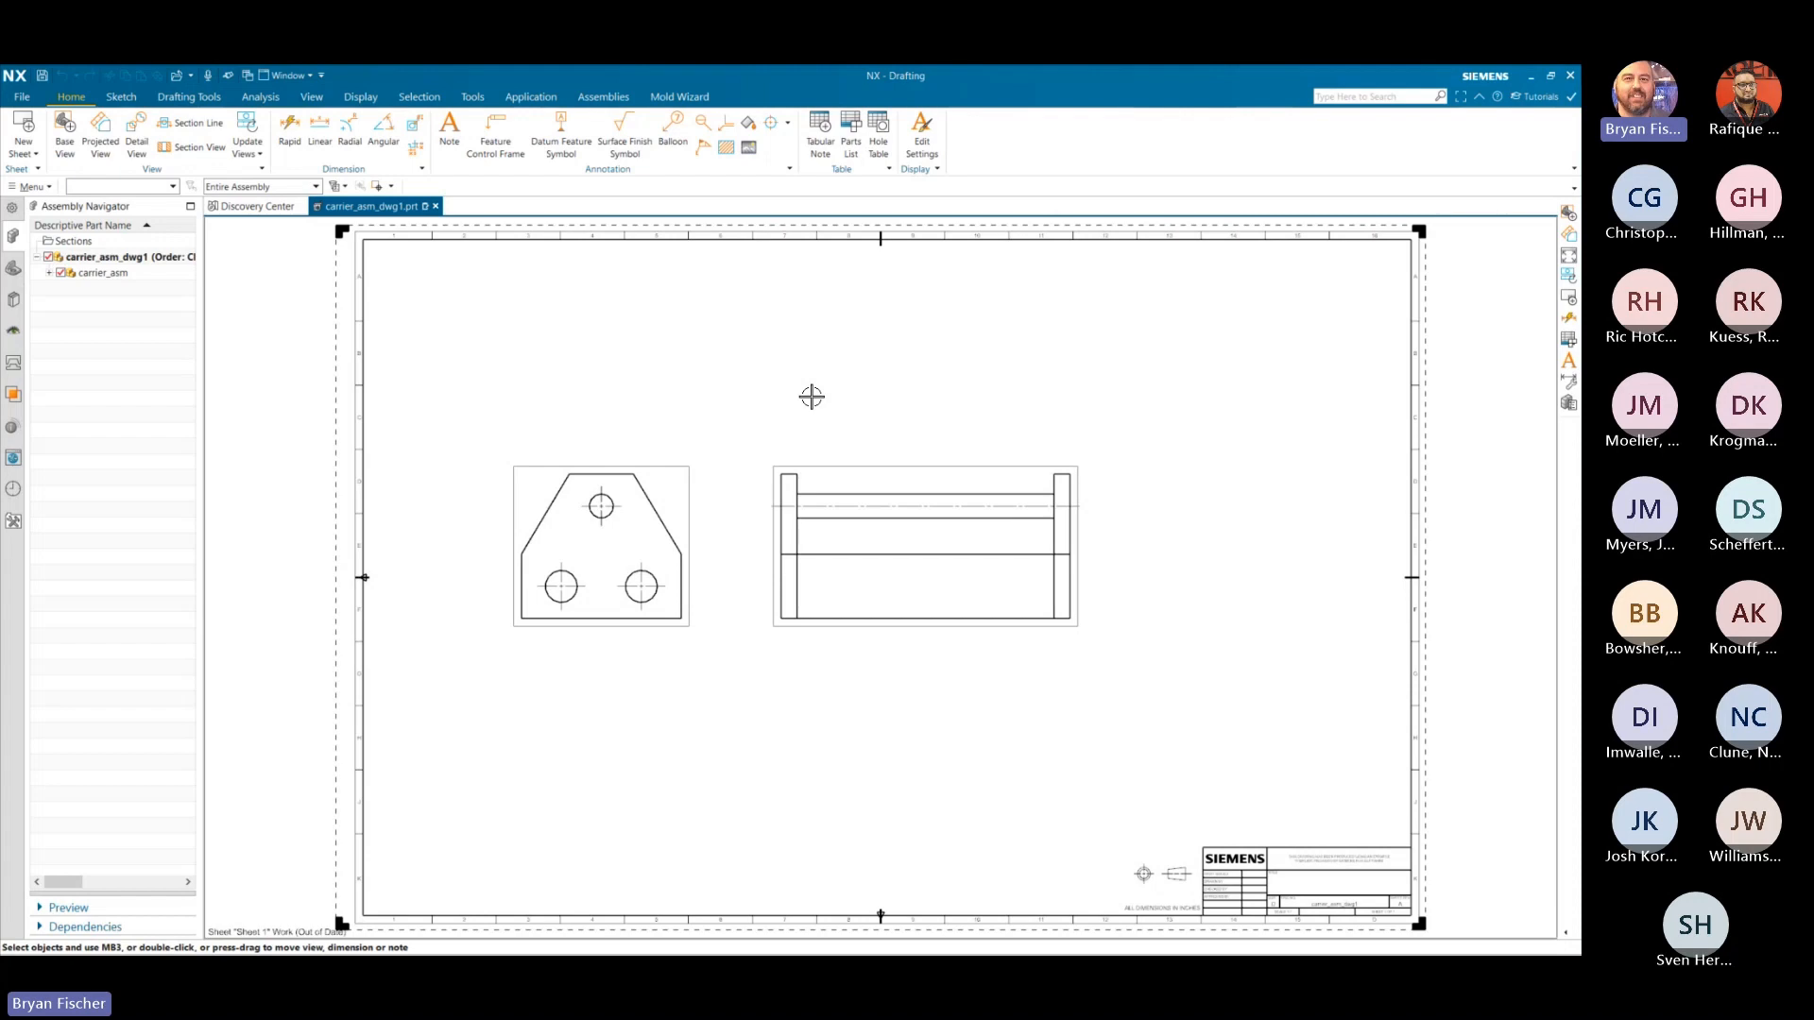
# - Locate load_options.def as the file for restoring the assembly load options, and leave without applying it
pyautogui.click(21, 97)
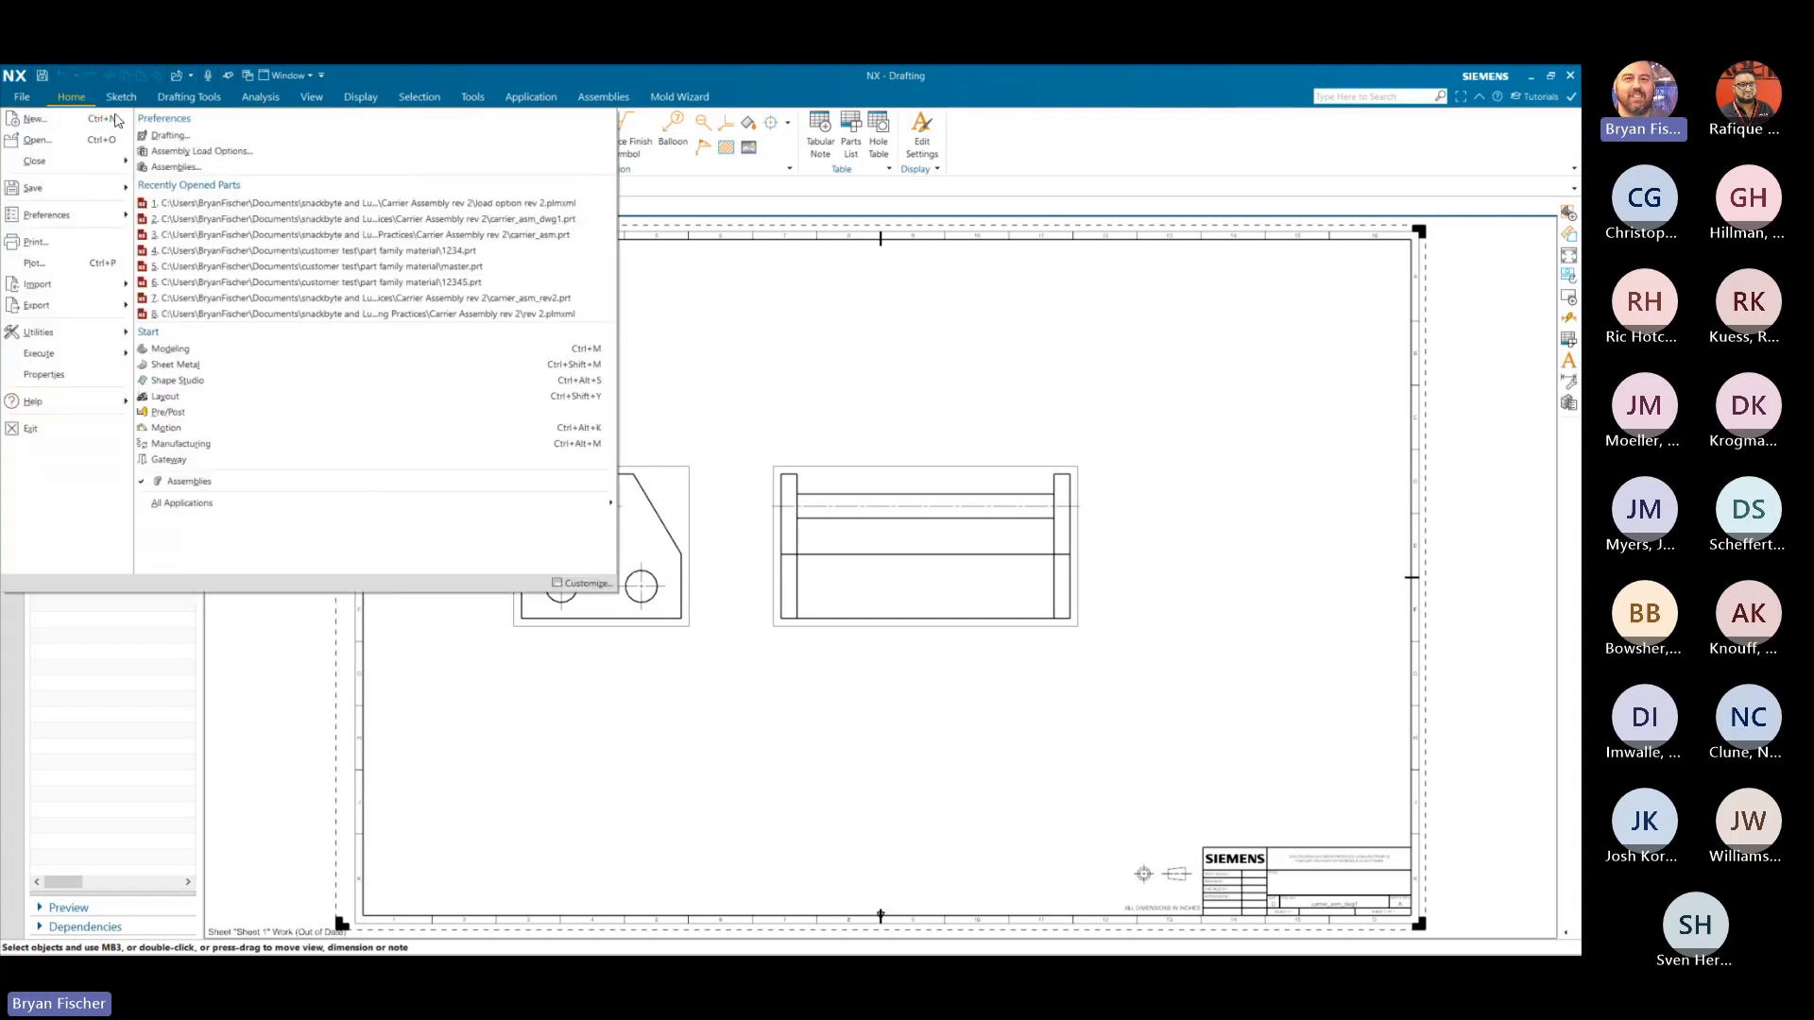
pyautogui.click(225, 151)
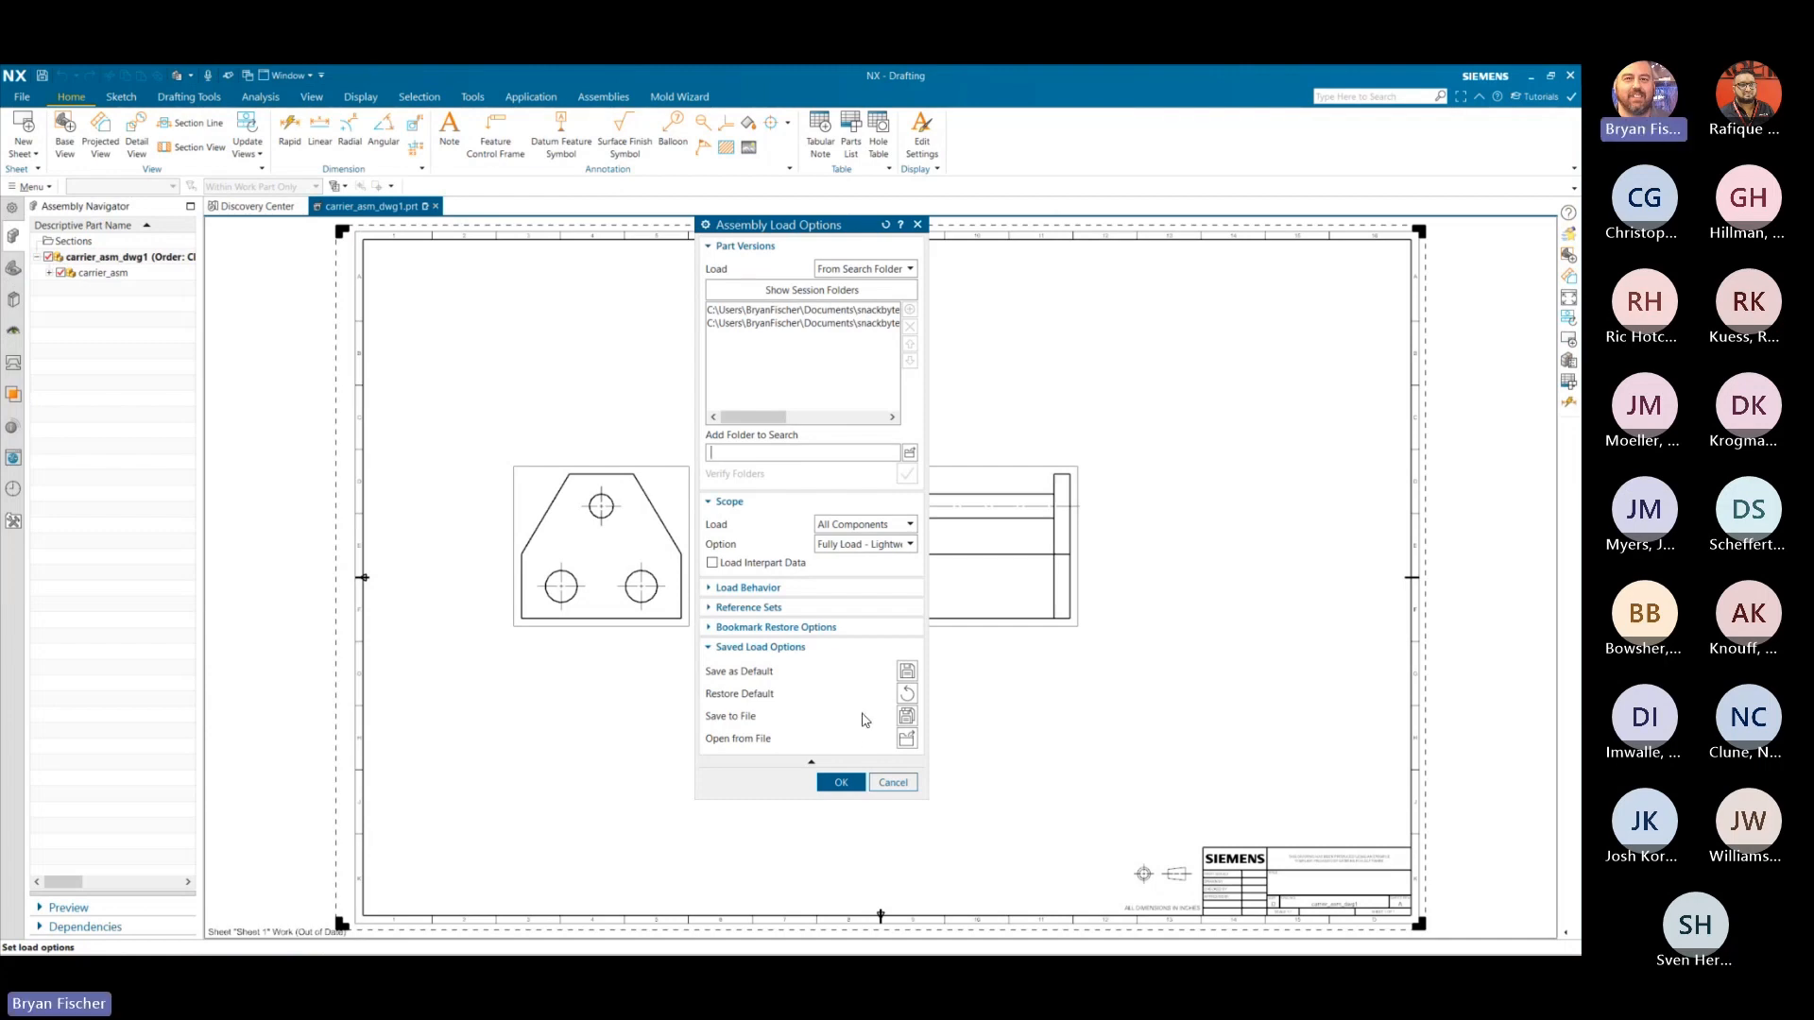
pyautogui.click(907, 739)
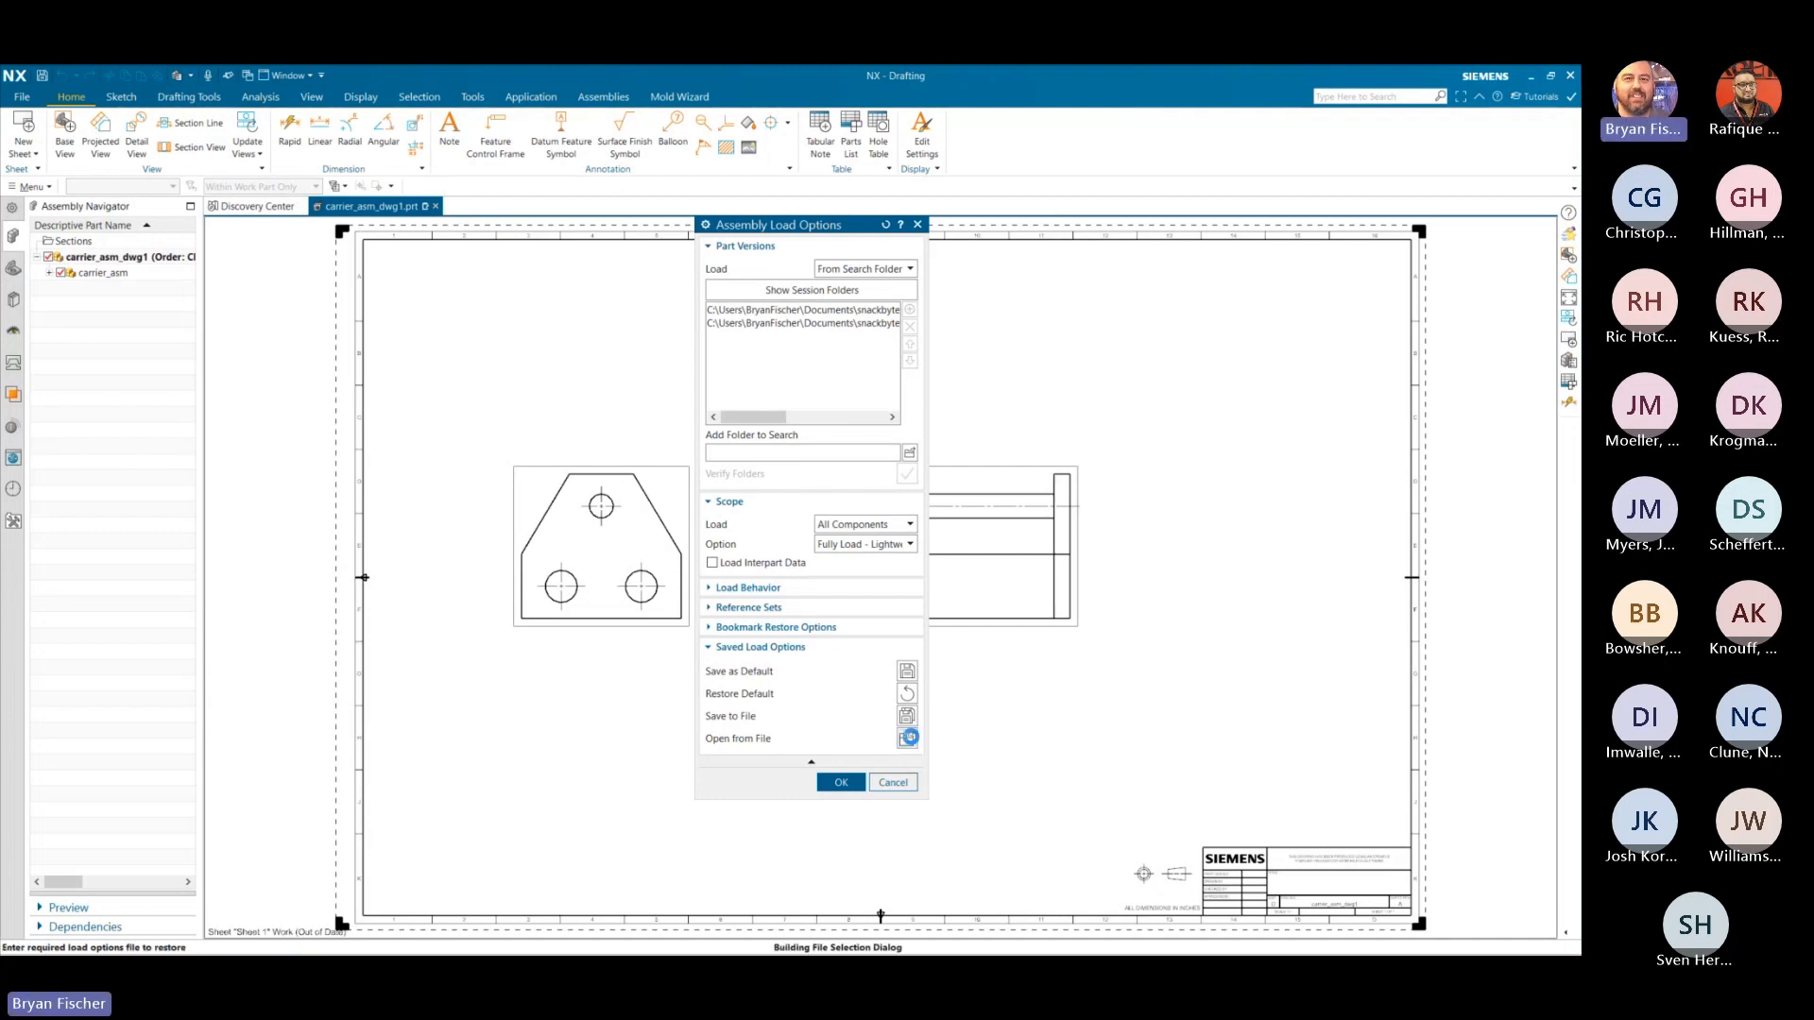
pyautogui.click(693, 318)
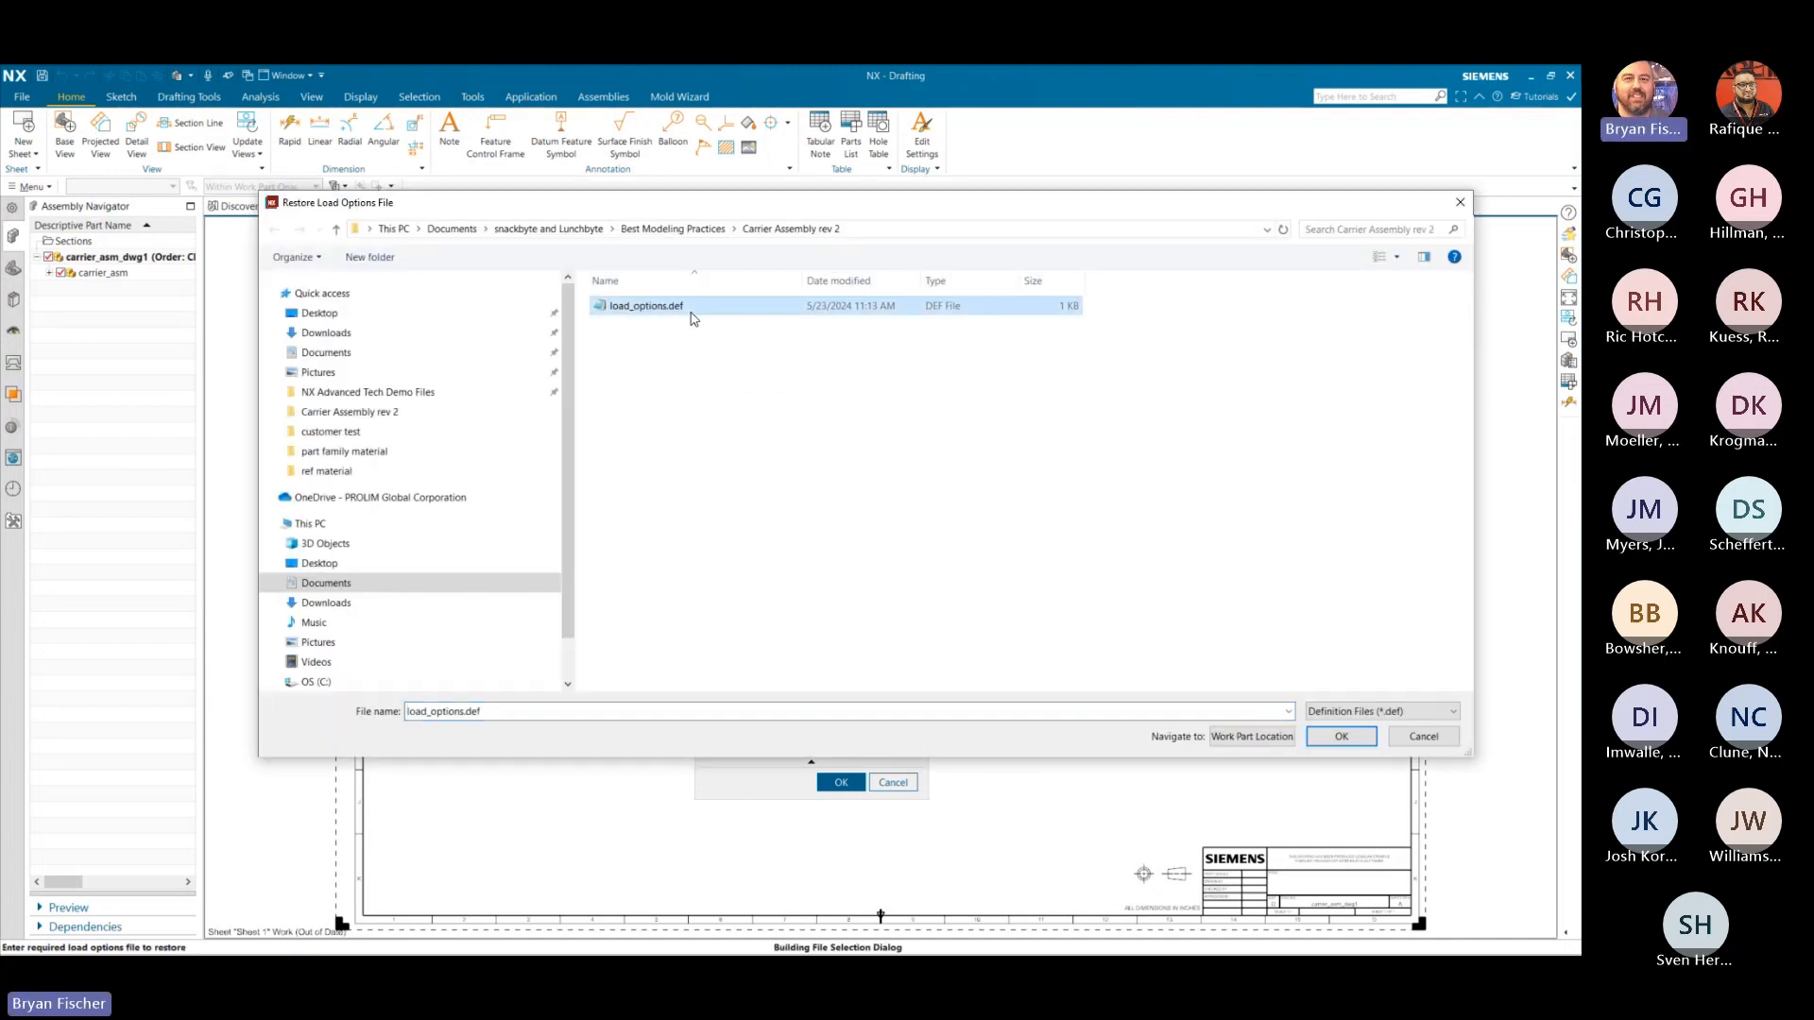
pyautogui.click(1424, 736)
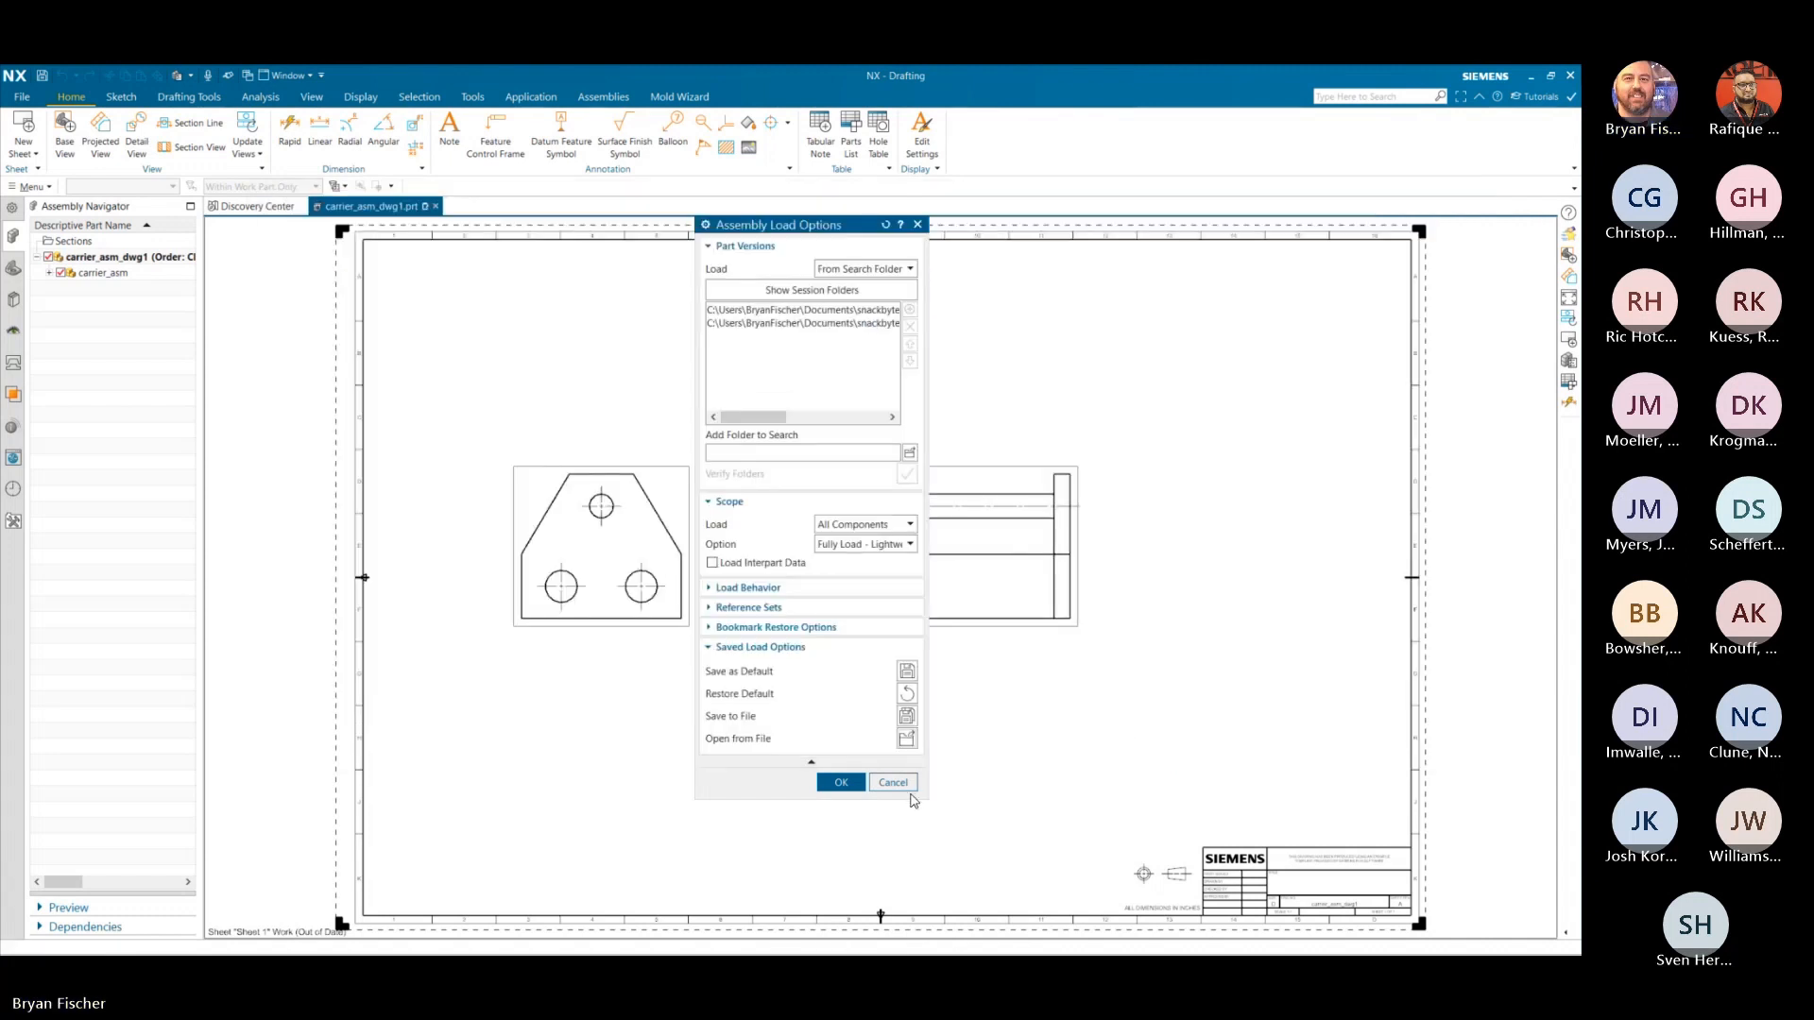
pyautogui.click(902, 784)
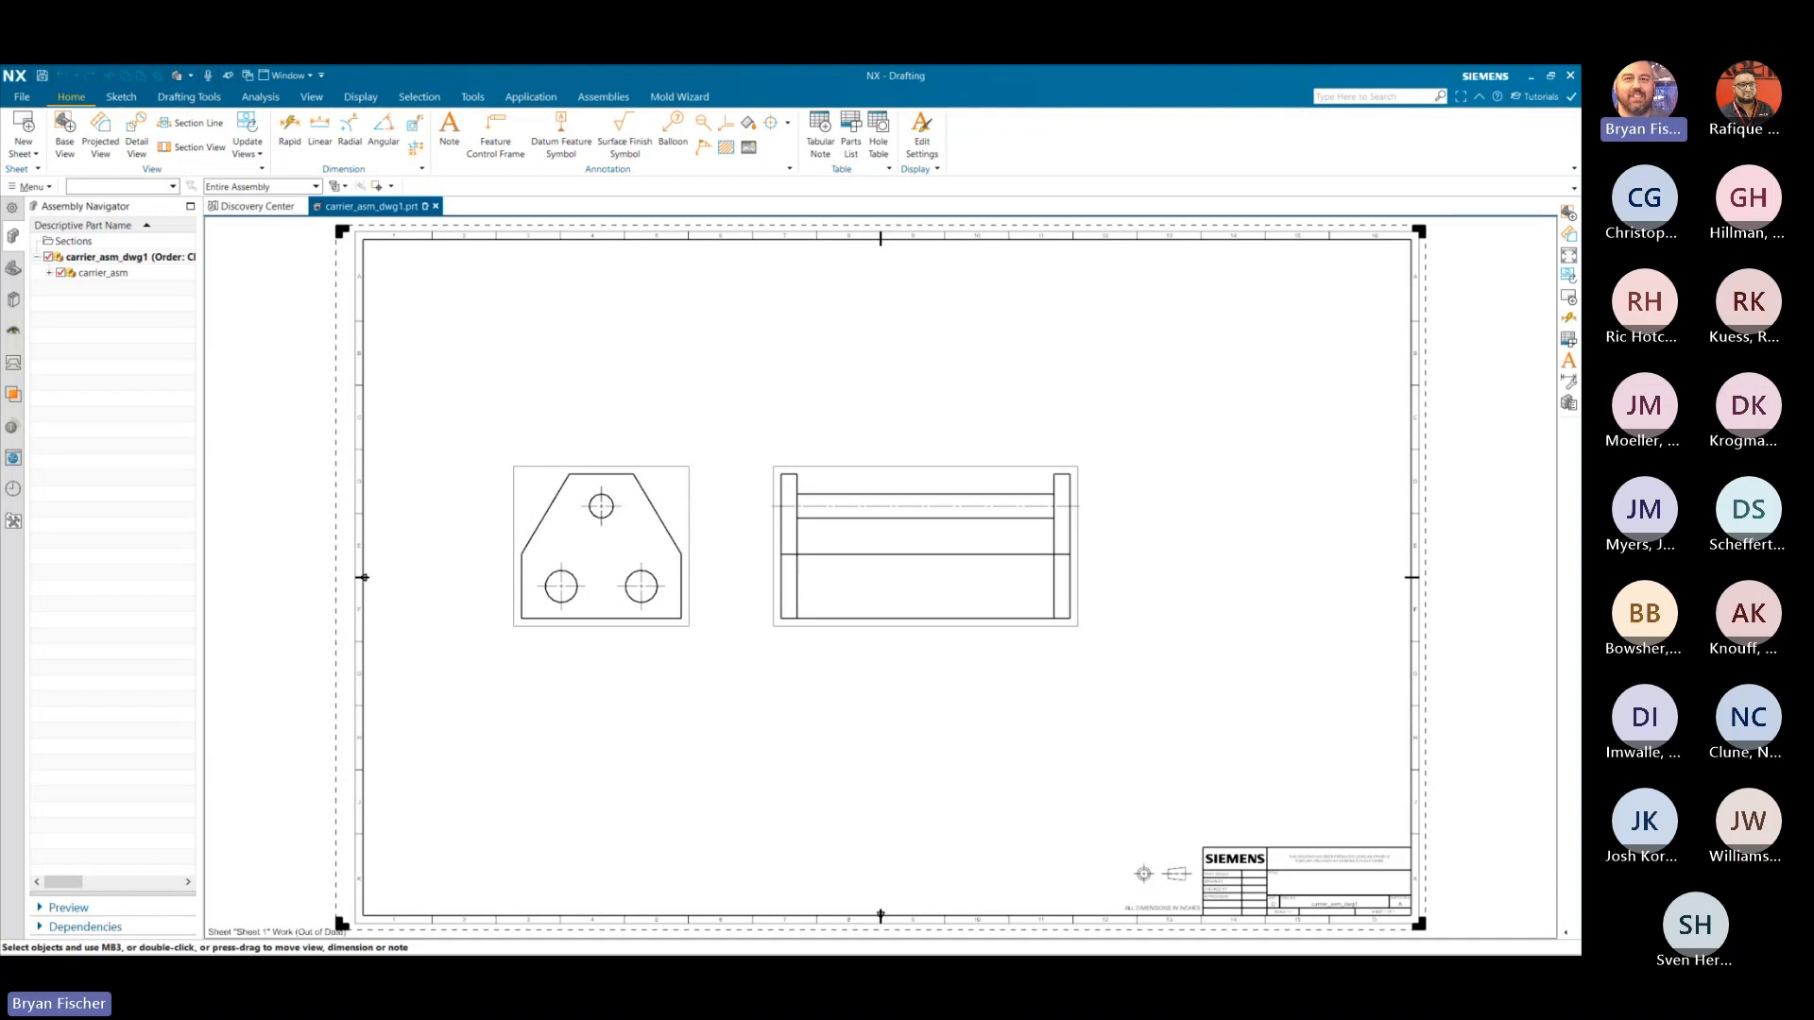
pyautogui.hotkey('alt', 'Tab')
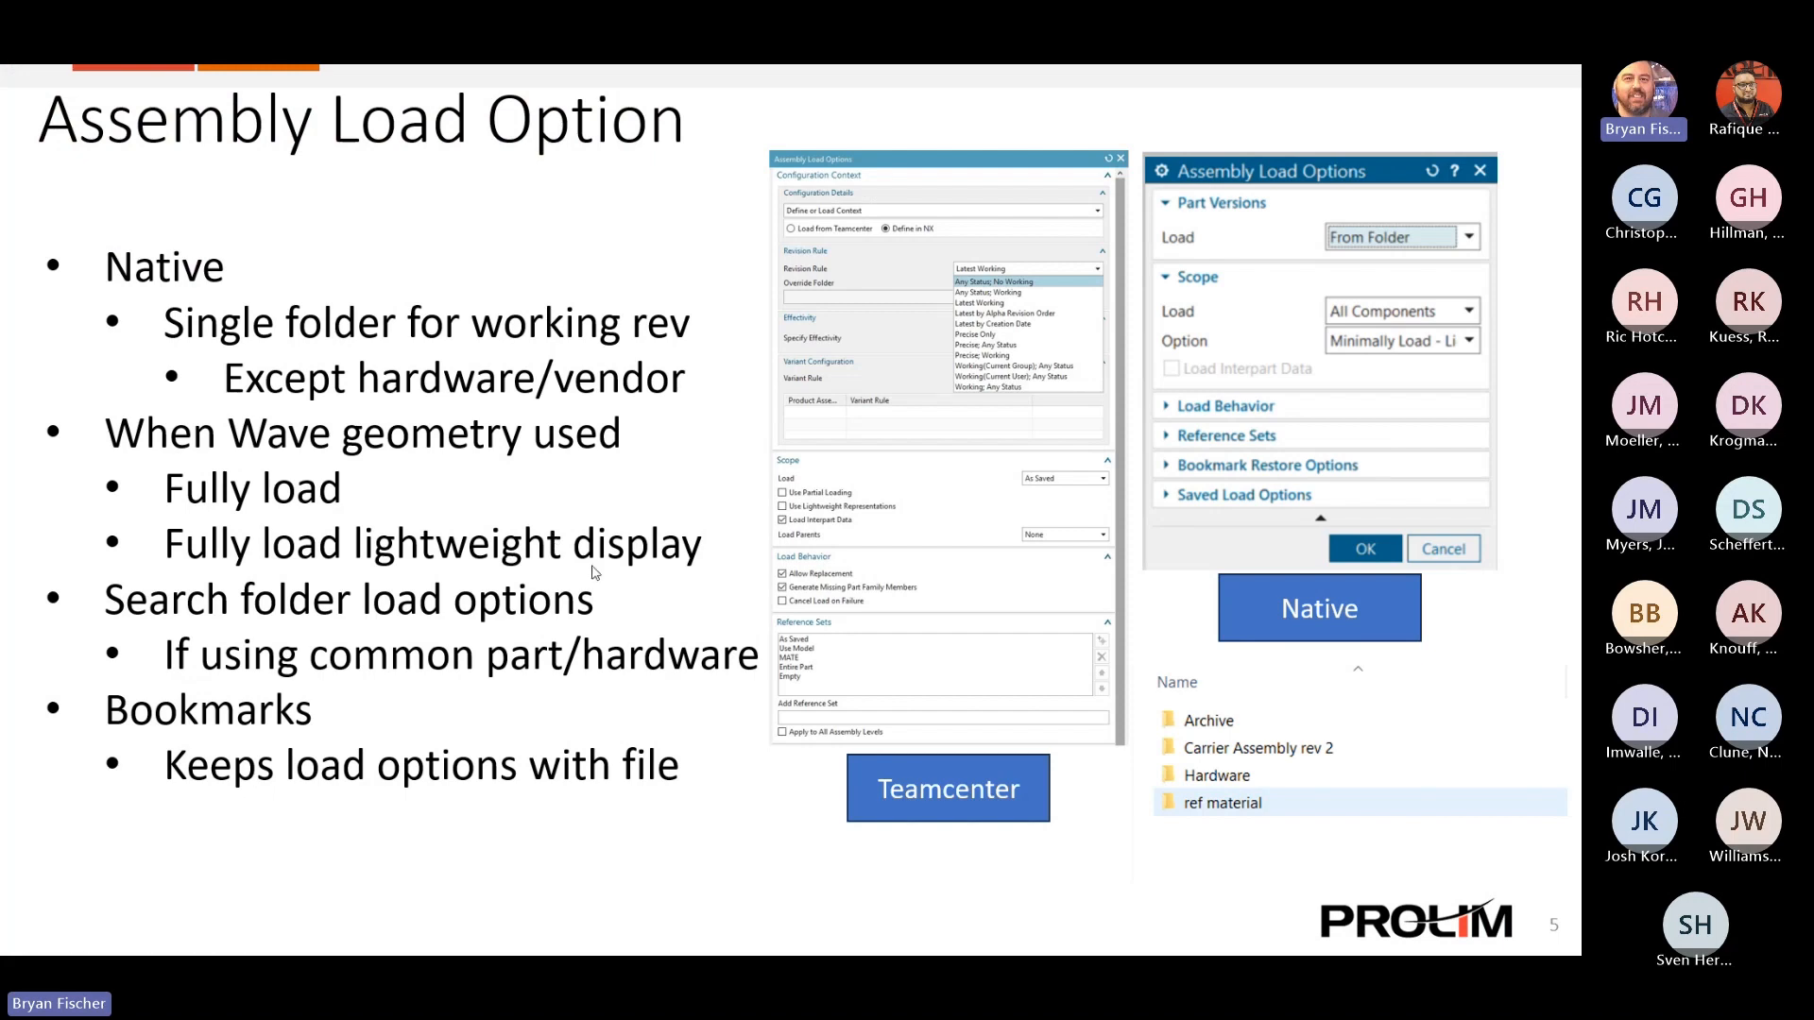
pyautogui.press('Left')
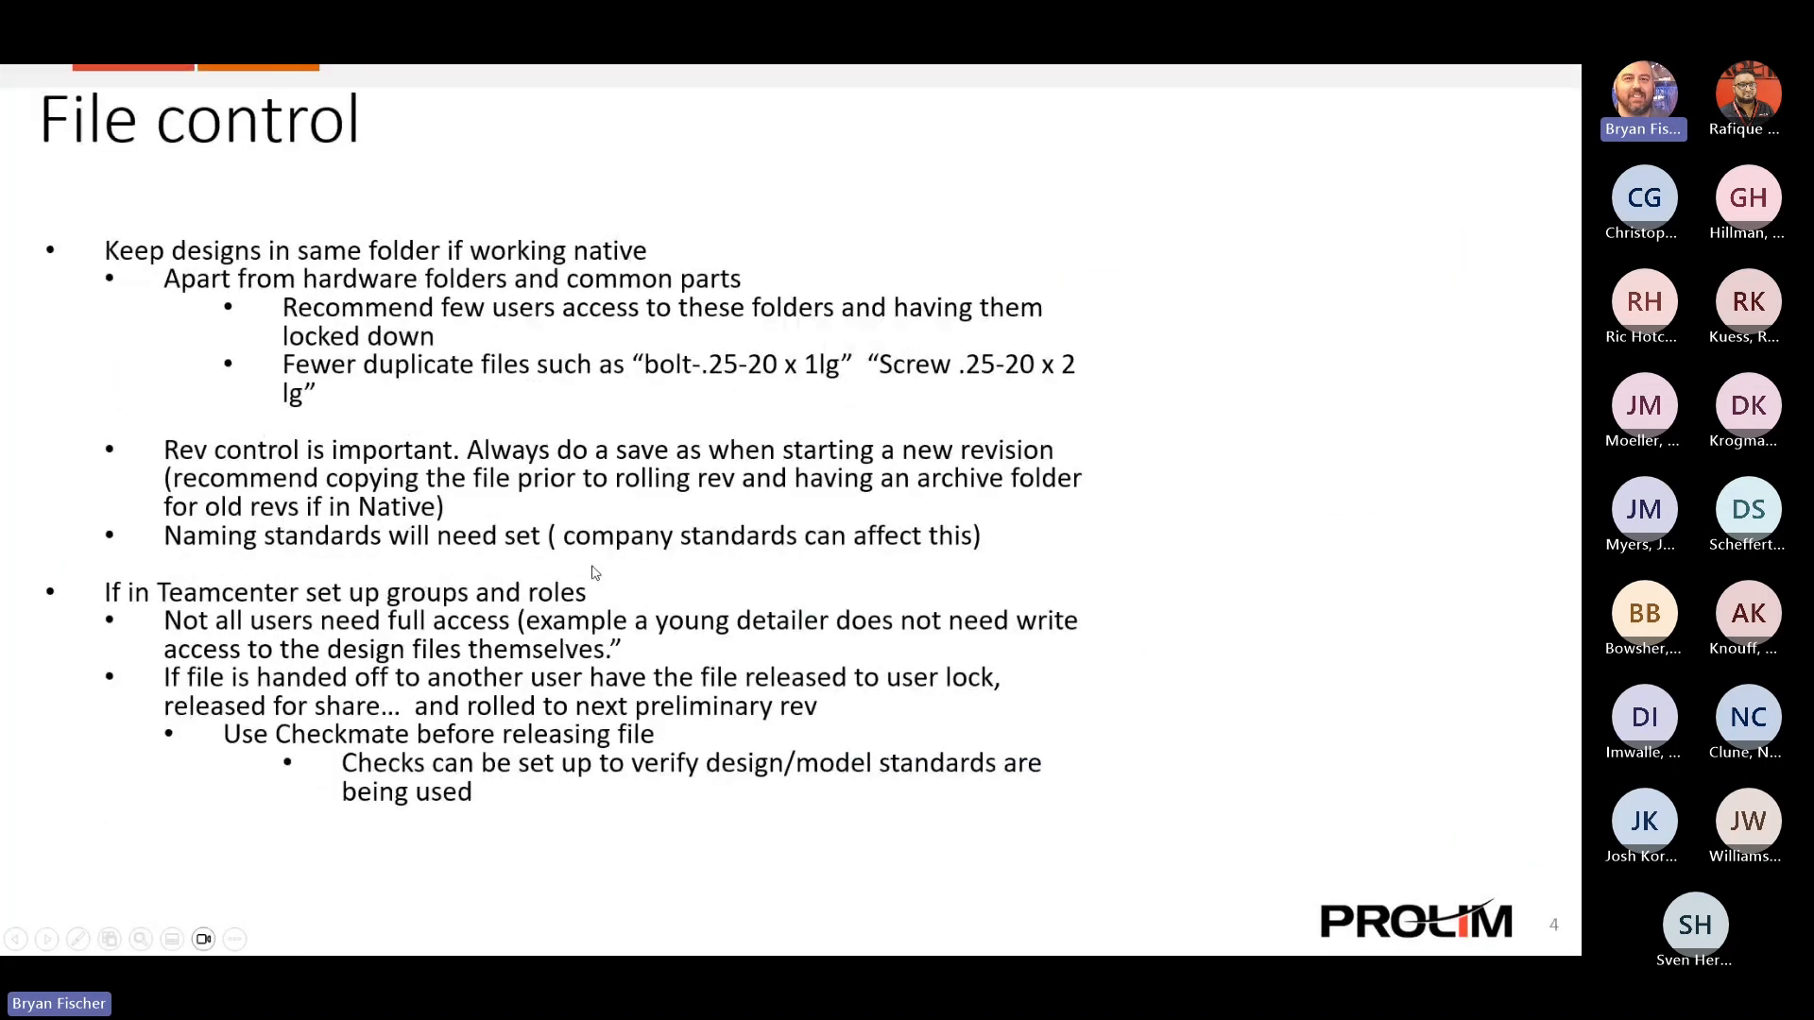
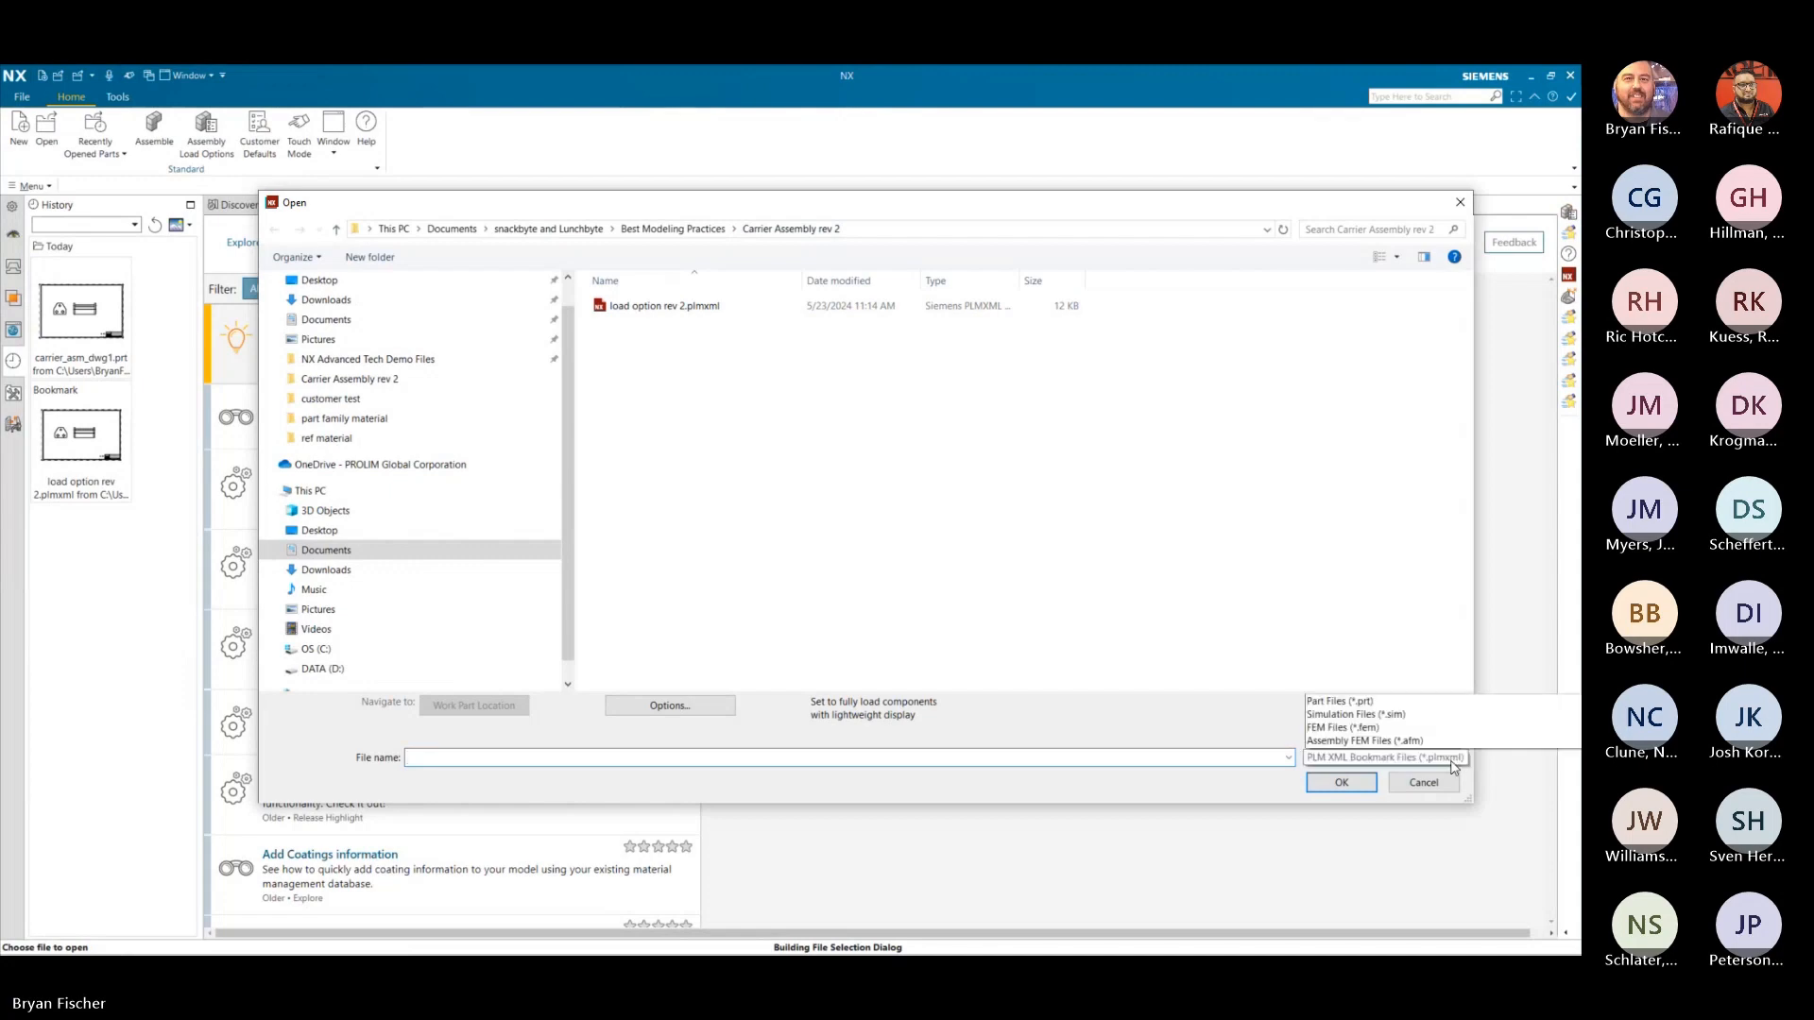
# - Show all file types in the Carrier Assembly rev 2 folder and open carrier_asm.prt
pyautogui.click(1400, 744)
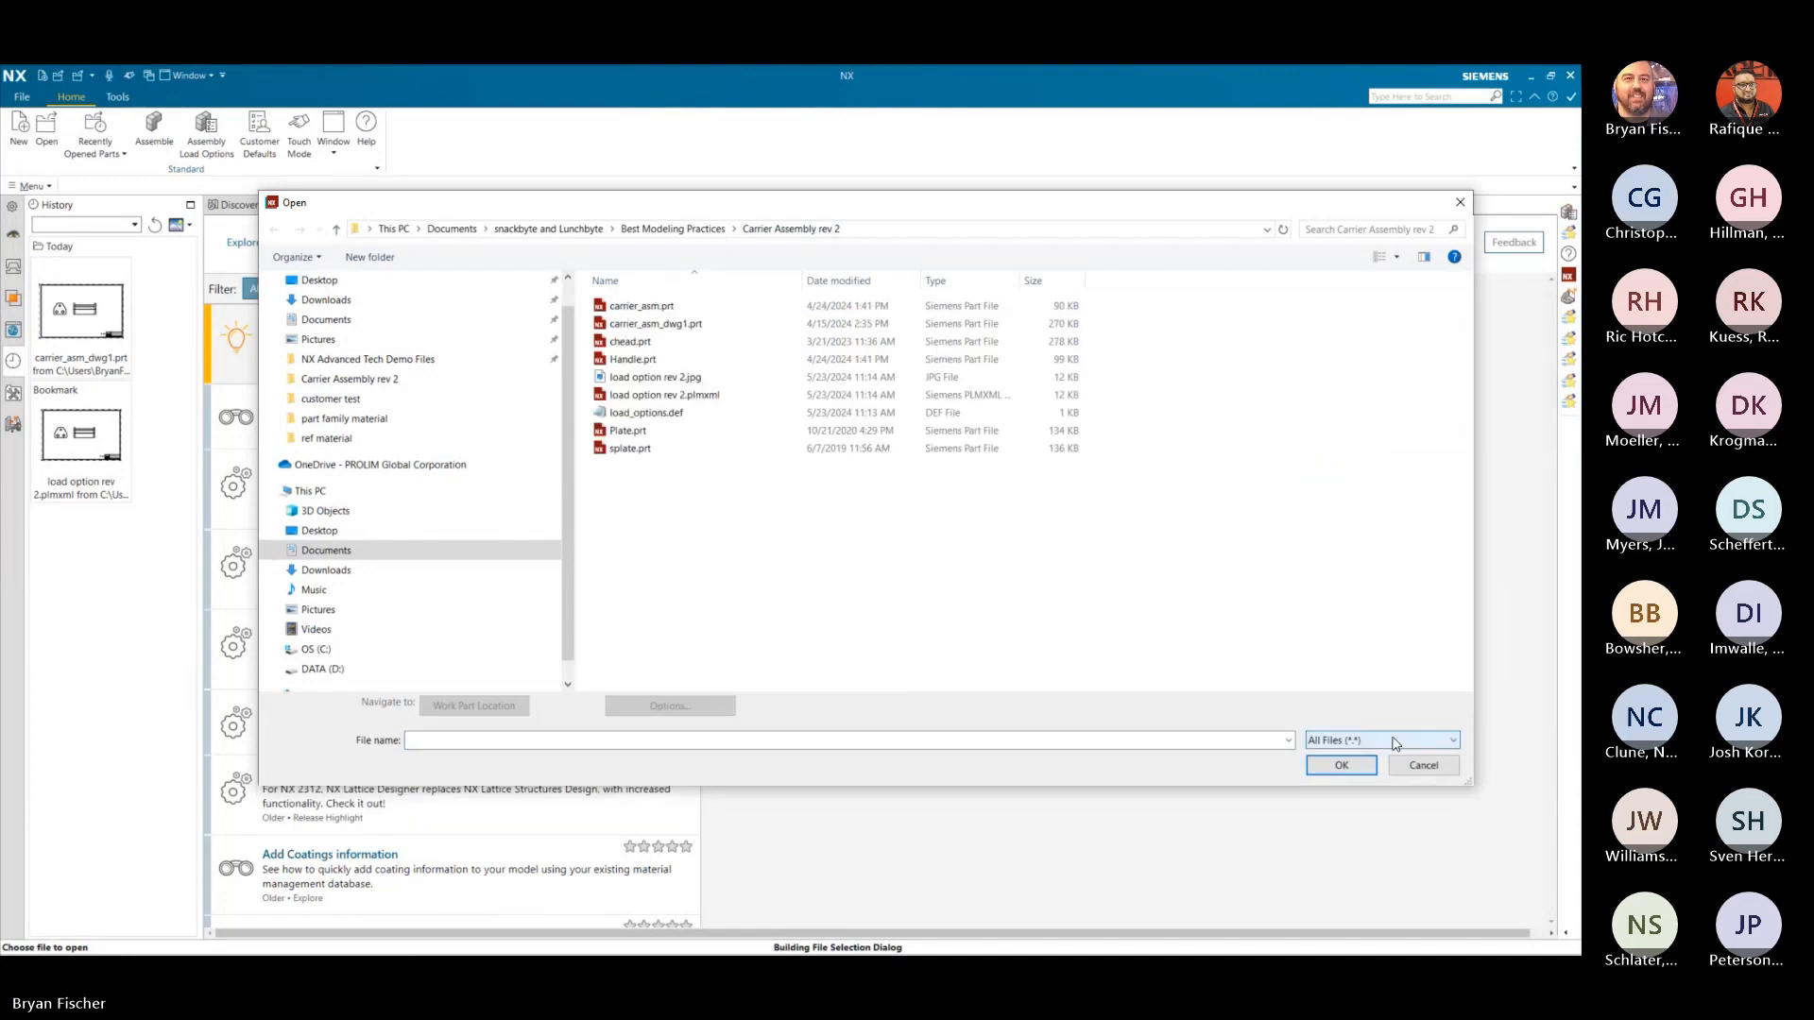
pyautogui.click(641, 305)
pyautogui.click(1340, 783)
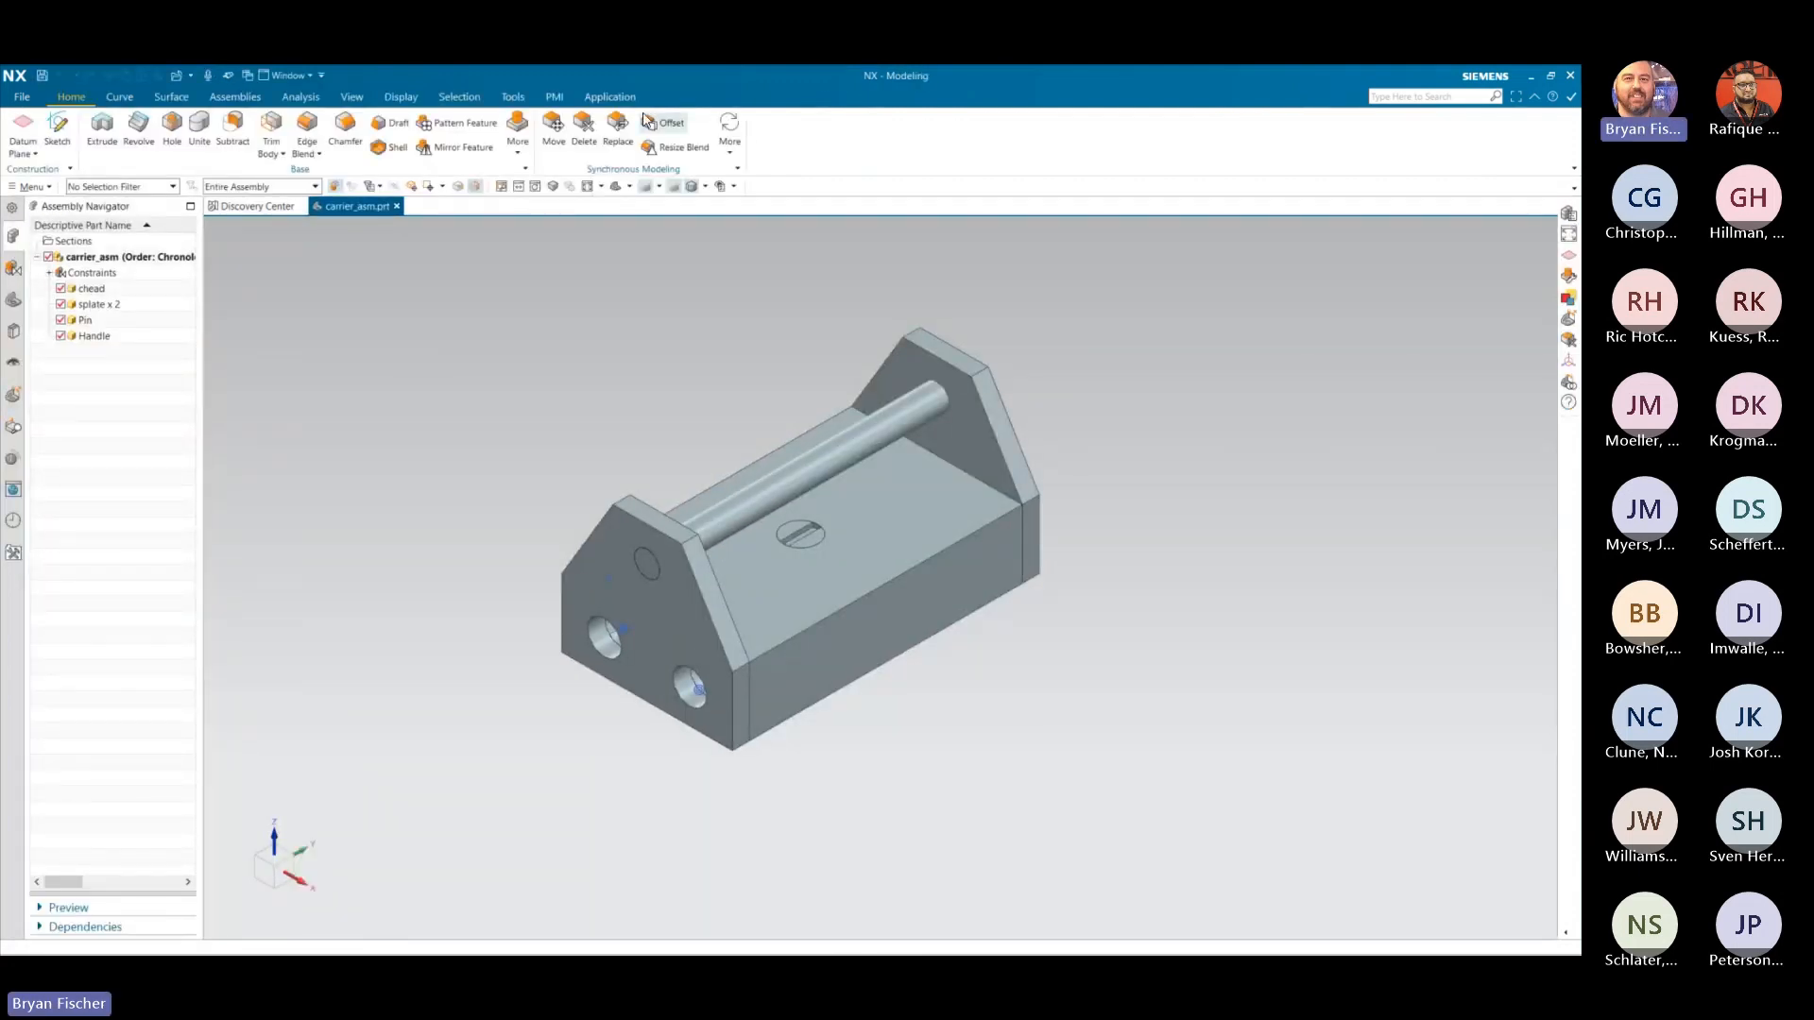
# - Add a D - Size template sheet to carrier_asm in Drafting, without title block entries or views, and return to Modeling
pyautogui.click(620, 91)
pyautogui.click(216, 137)
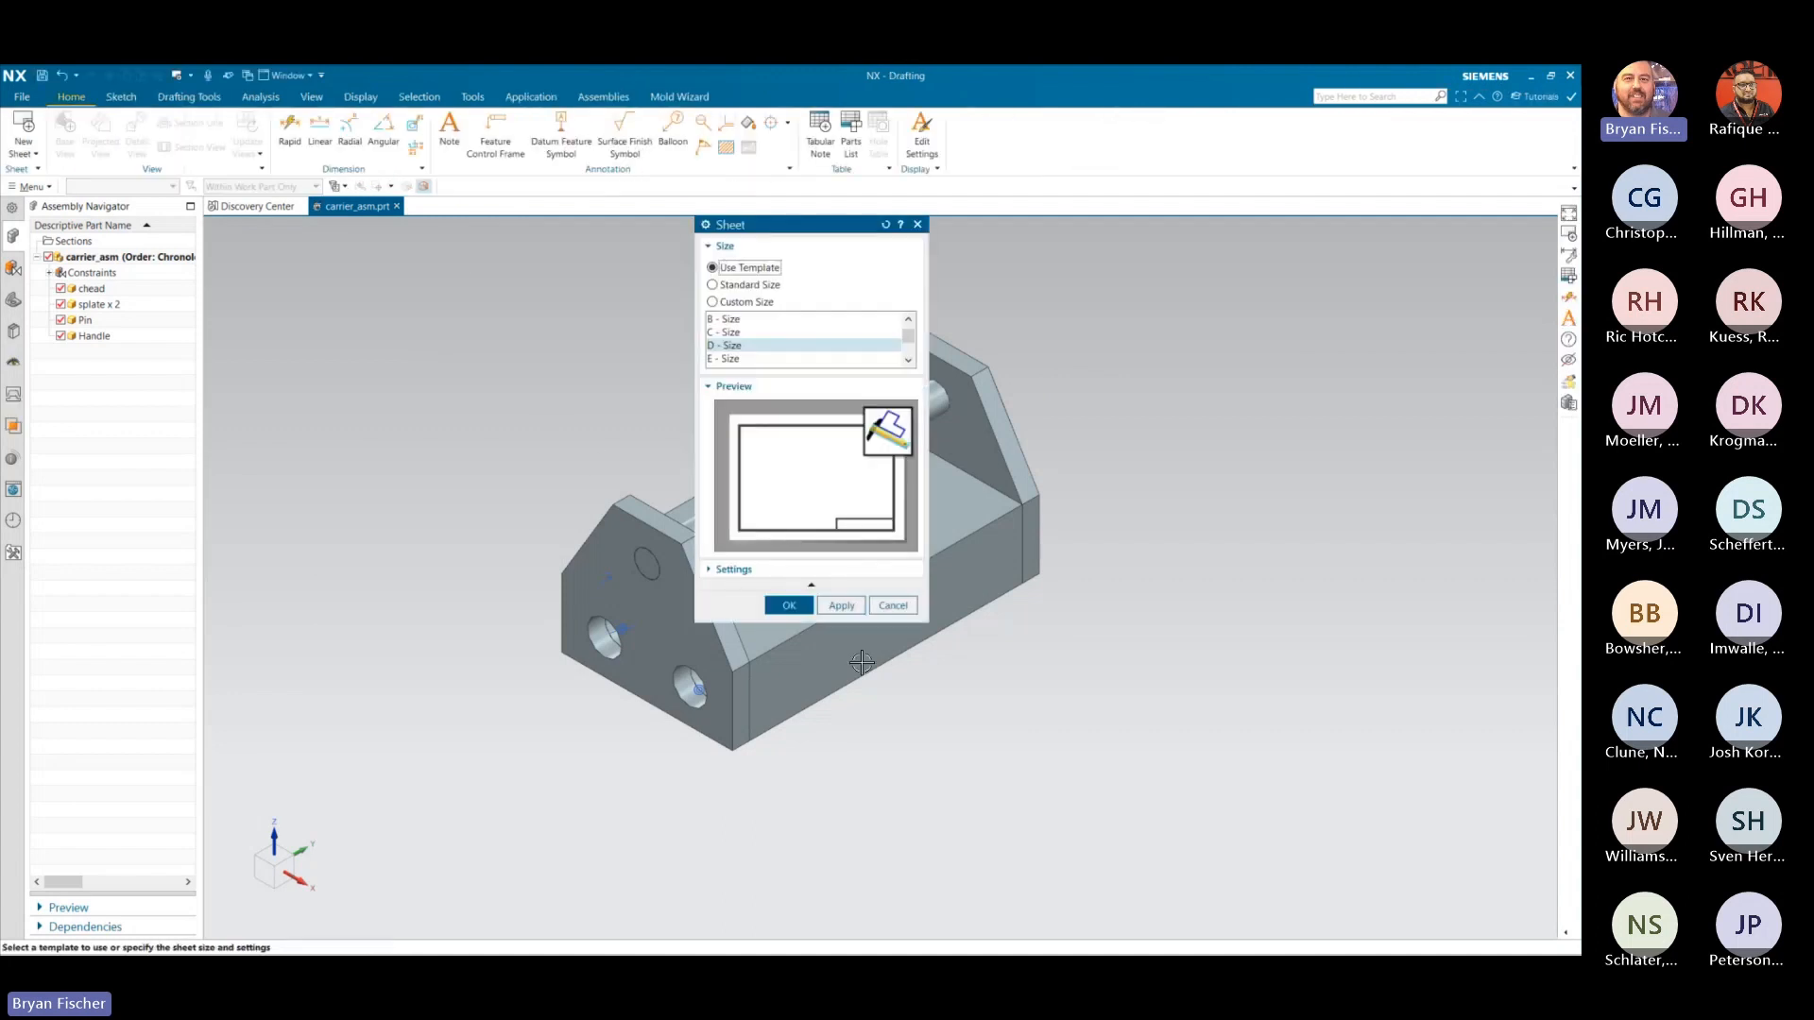
pyautogui.click(789, 606)
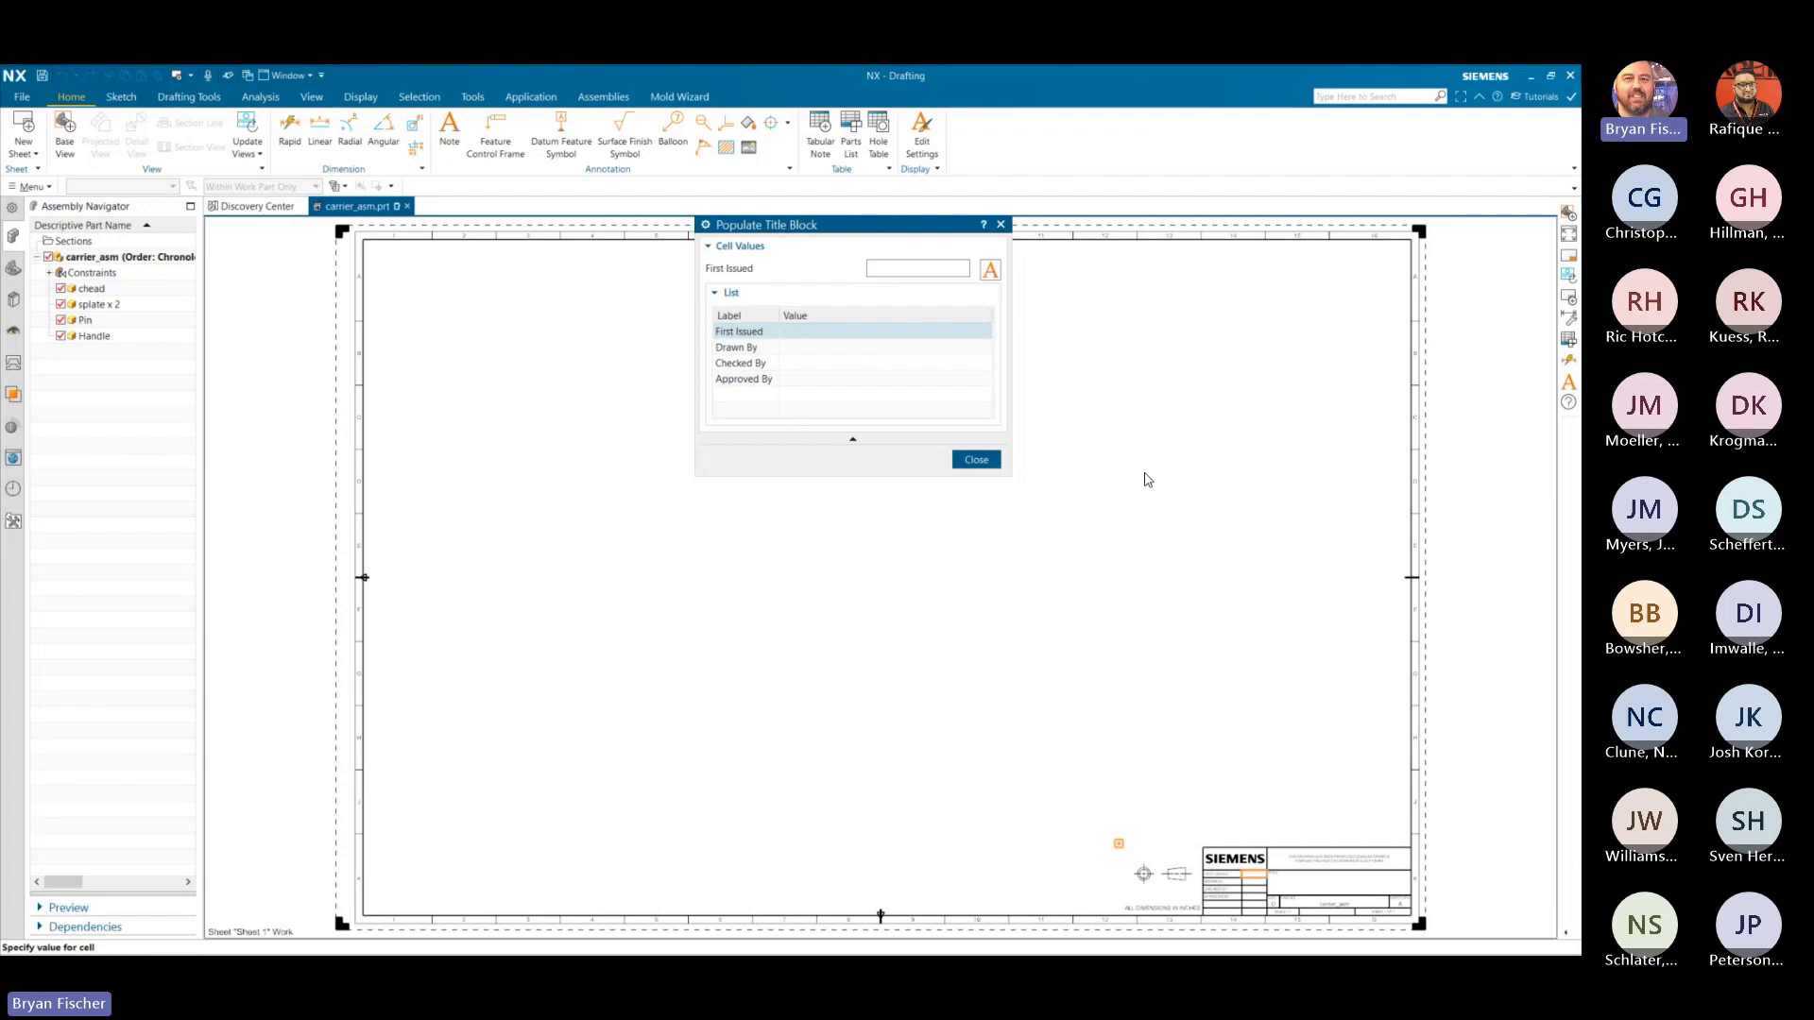
pyautogui.click(976, 460)
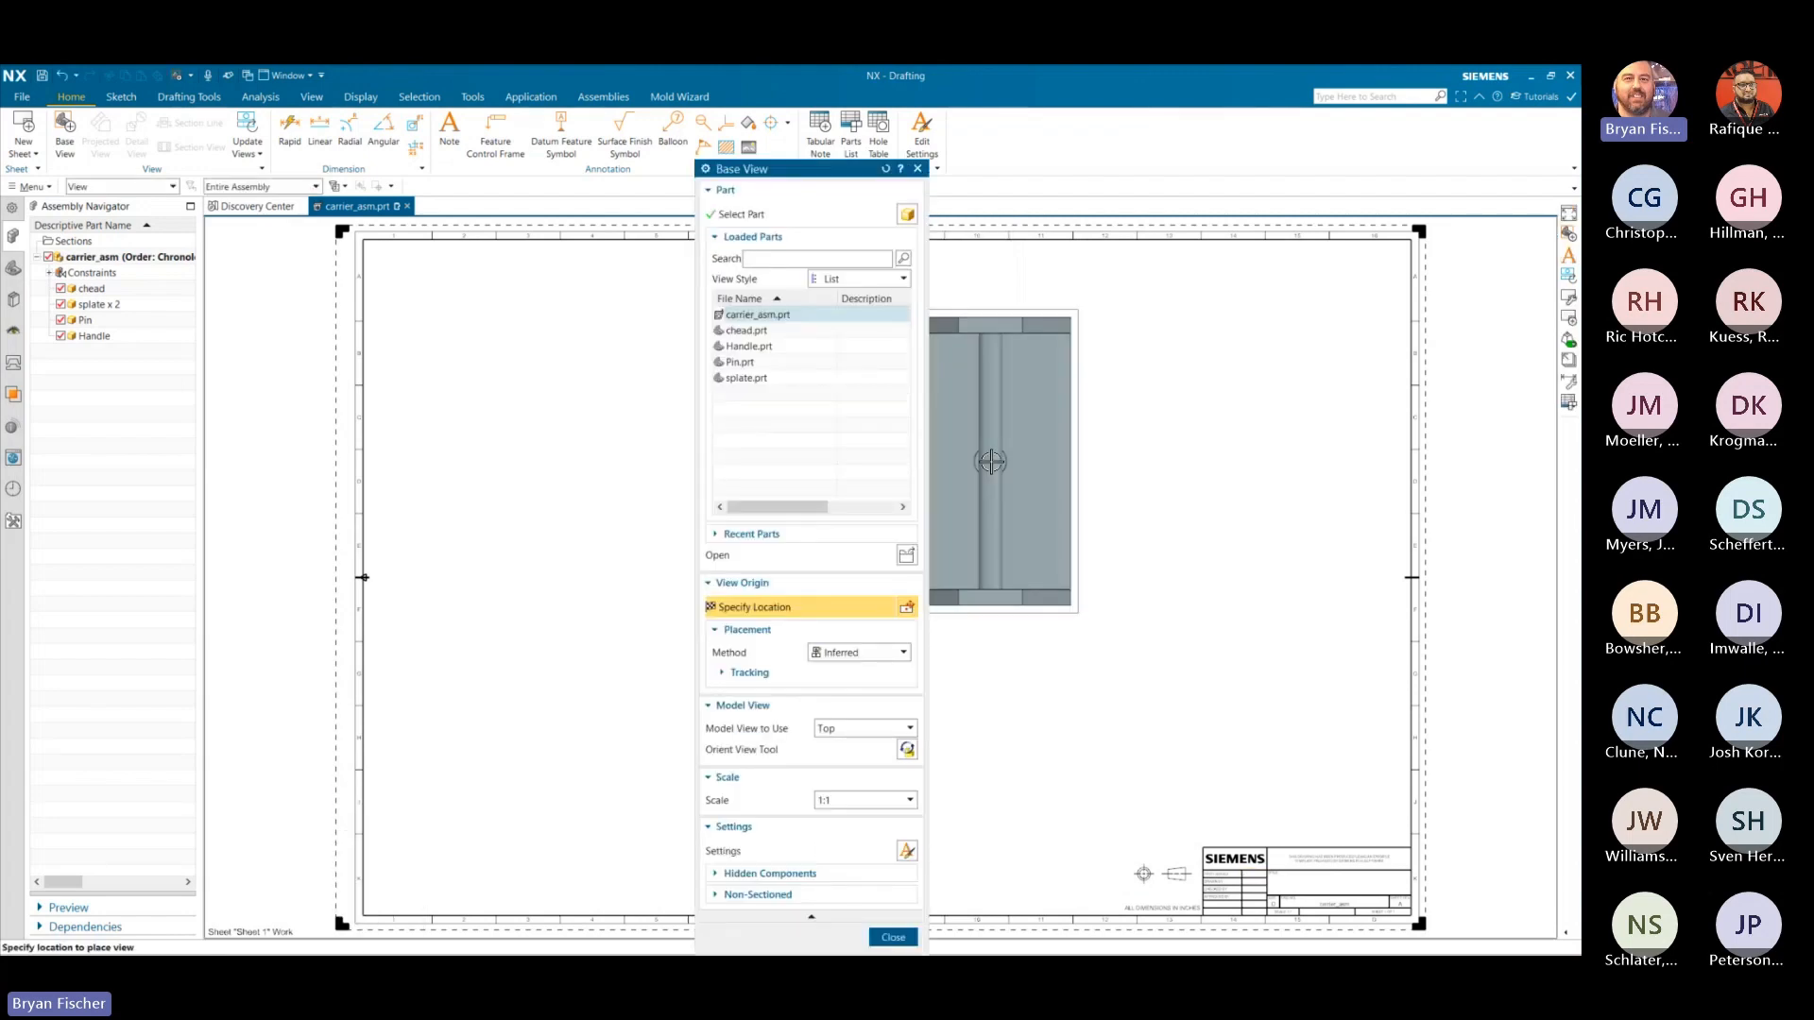
pyautogui.click(888, 938)
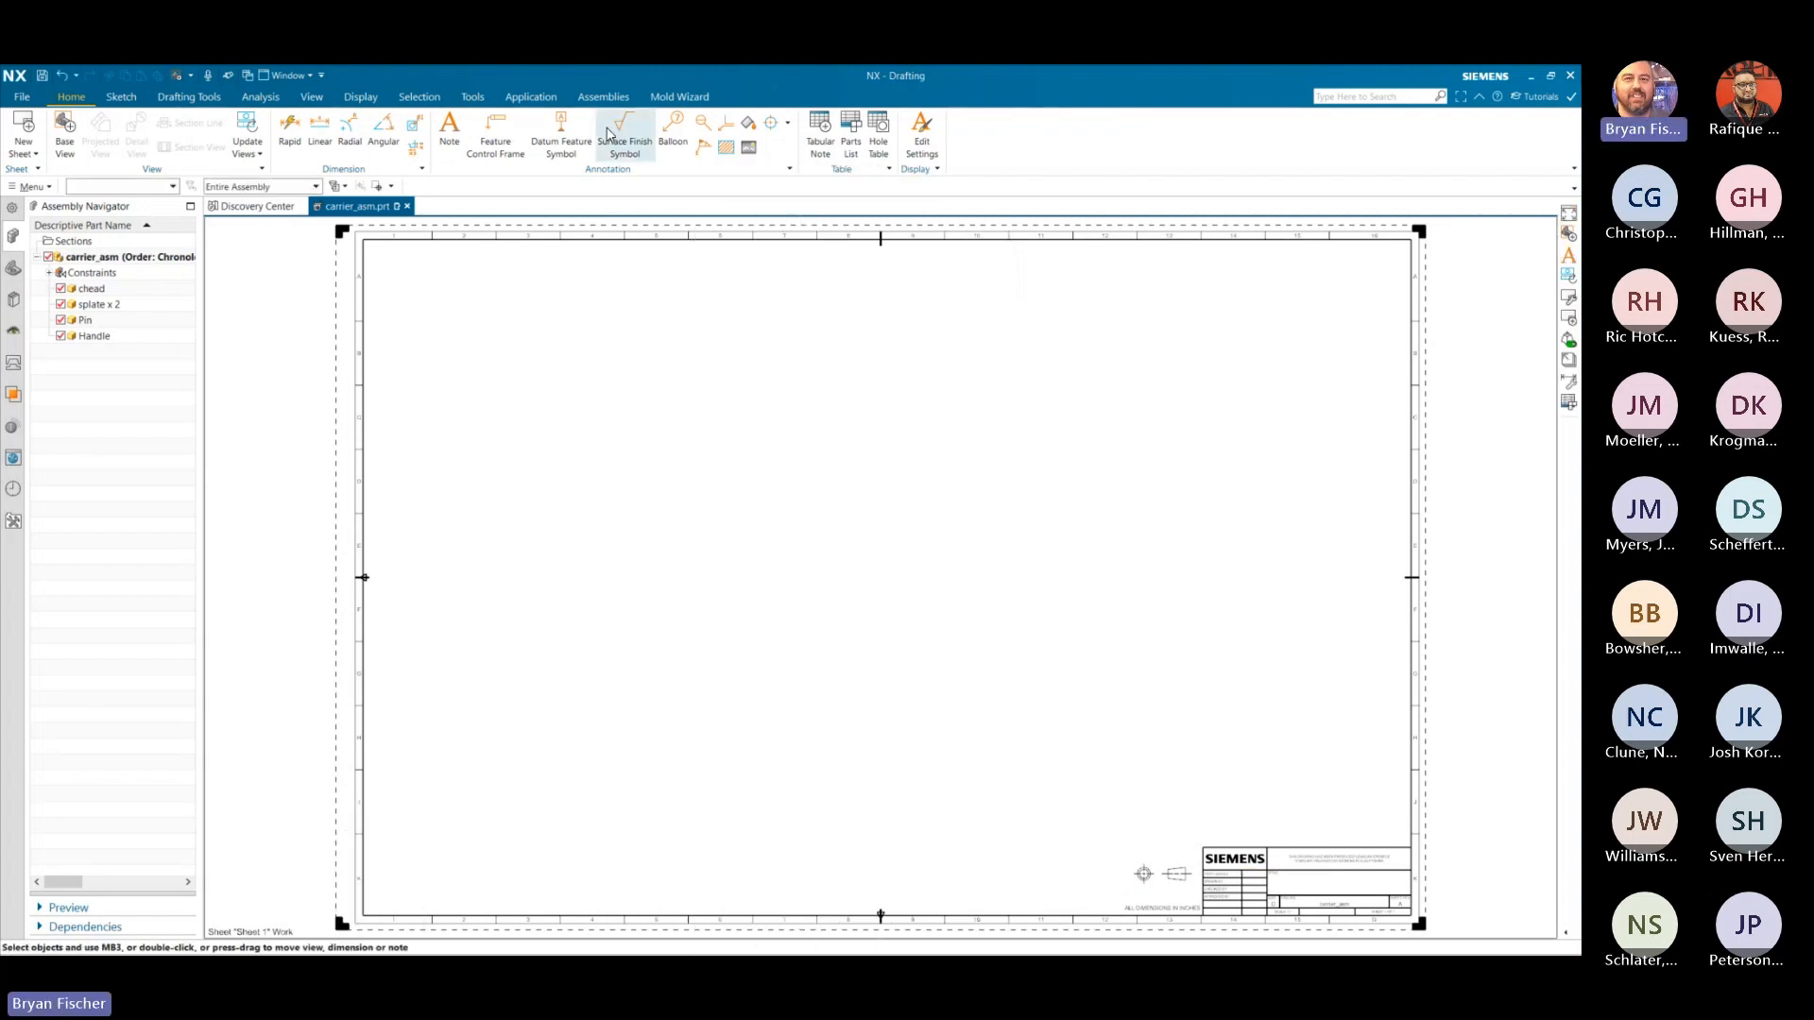
pyautogui.click(531, 96)
pyautogui.click(39, 144)
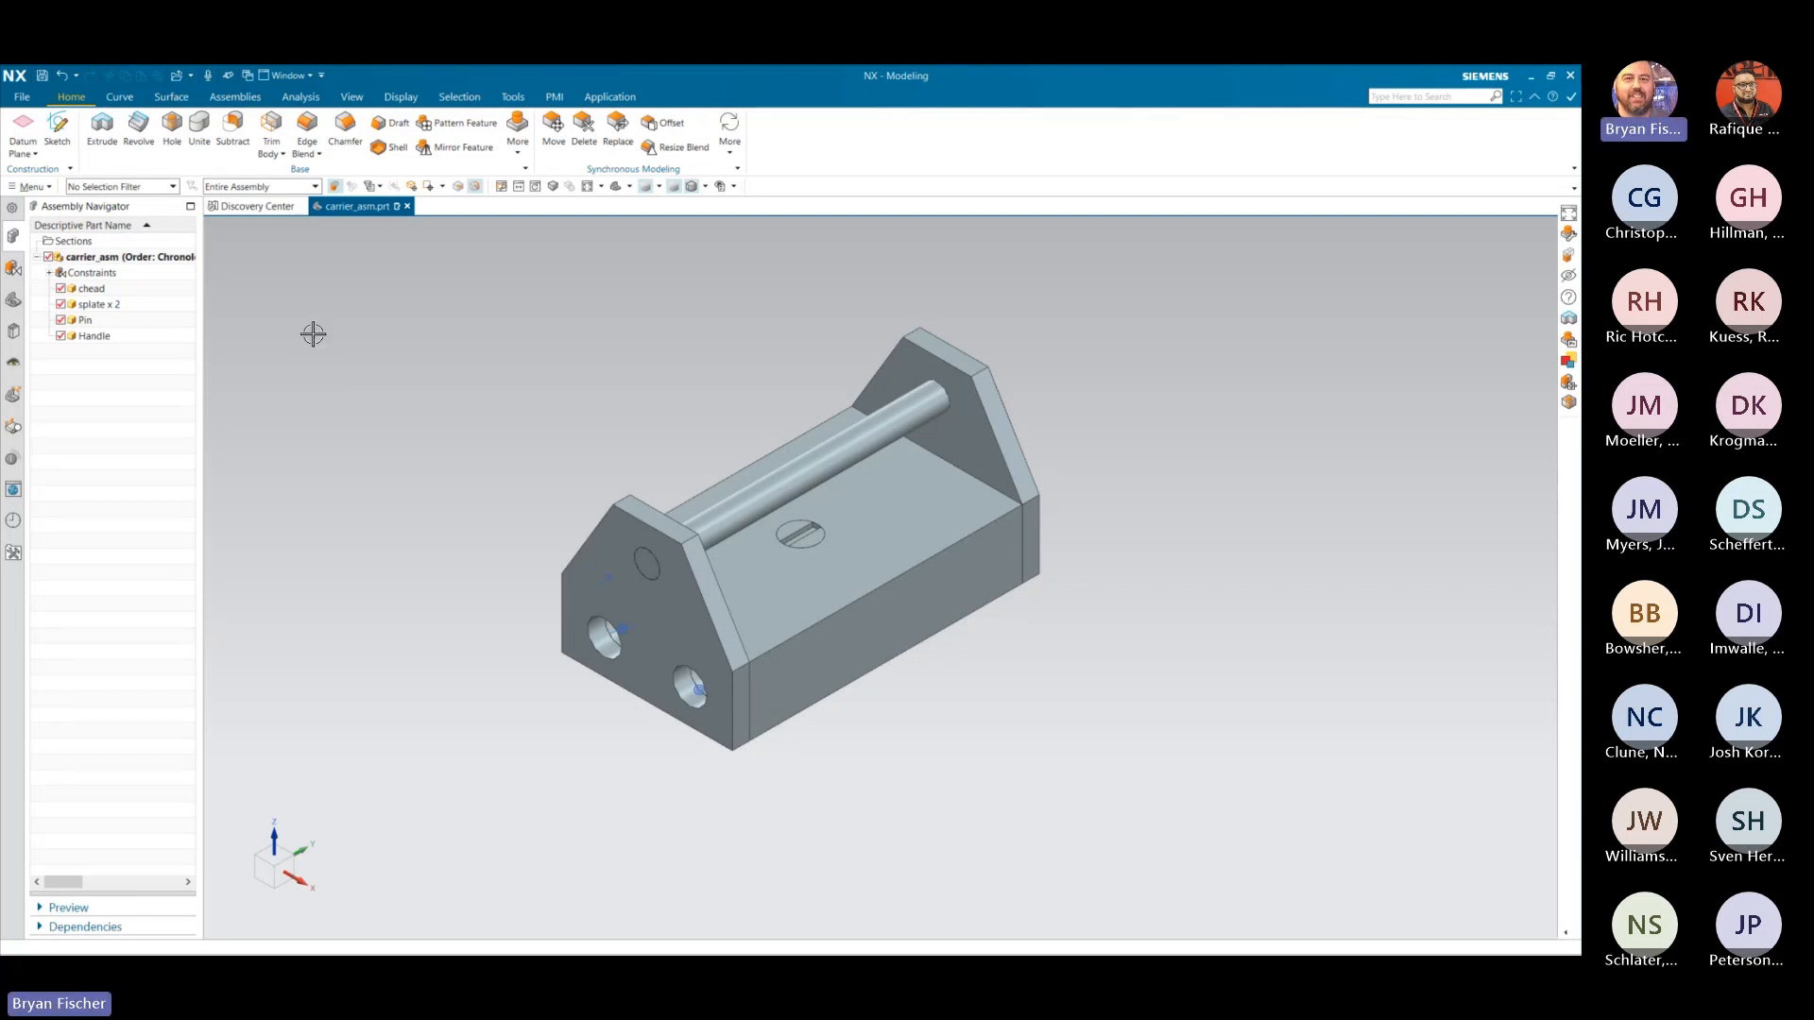
# - Create drawing file carrier_asm_dwg2.prt from the D - Size inch template as a reference to existing part carrier_asm, leaving the title block empty
pyautogui.click(23, 98)
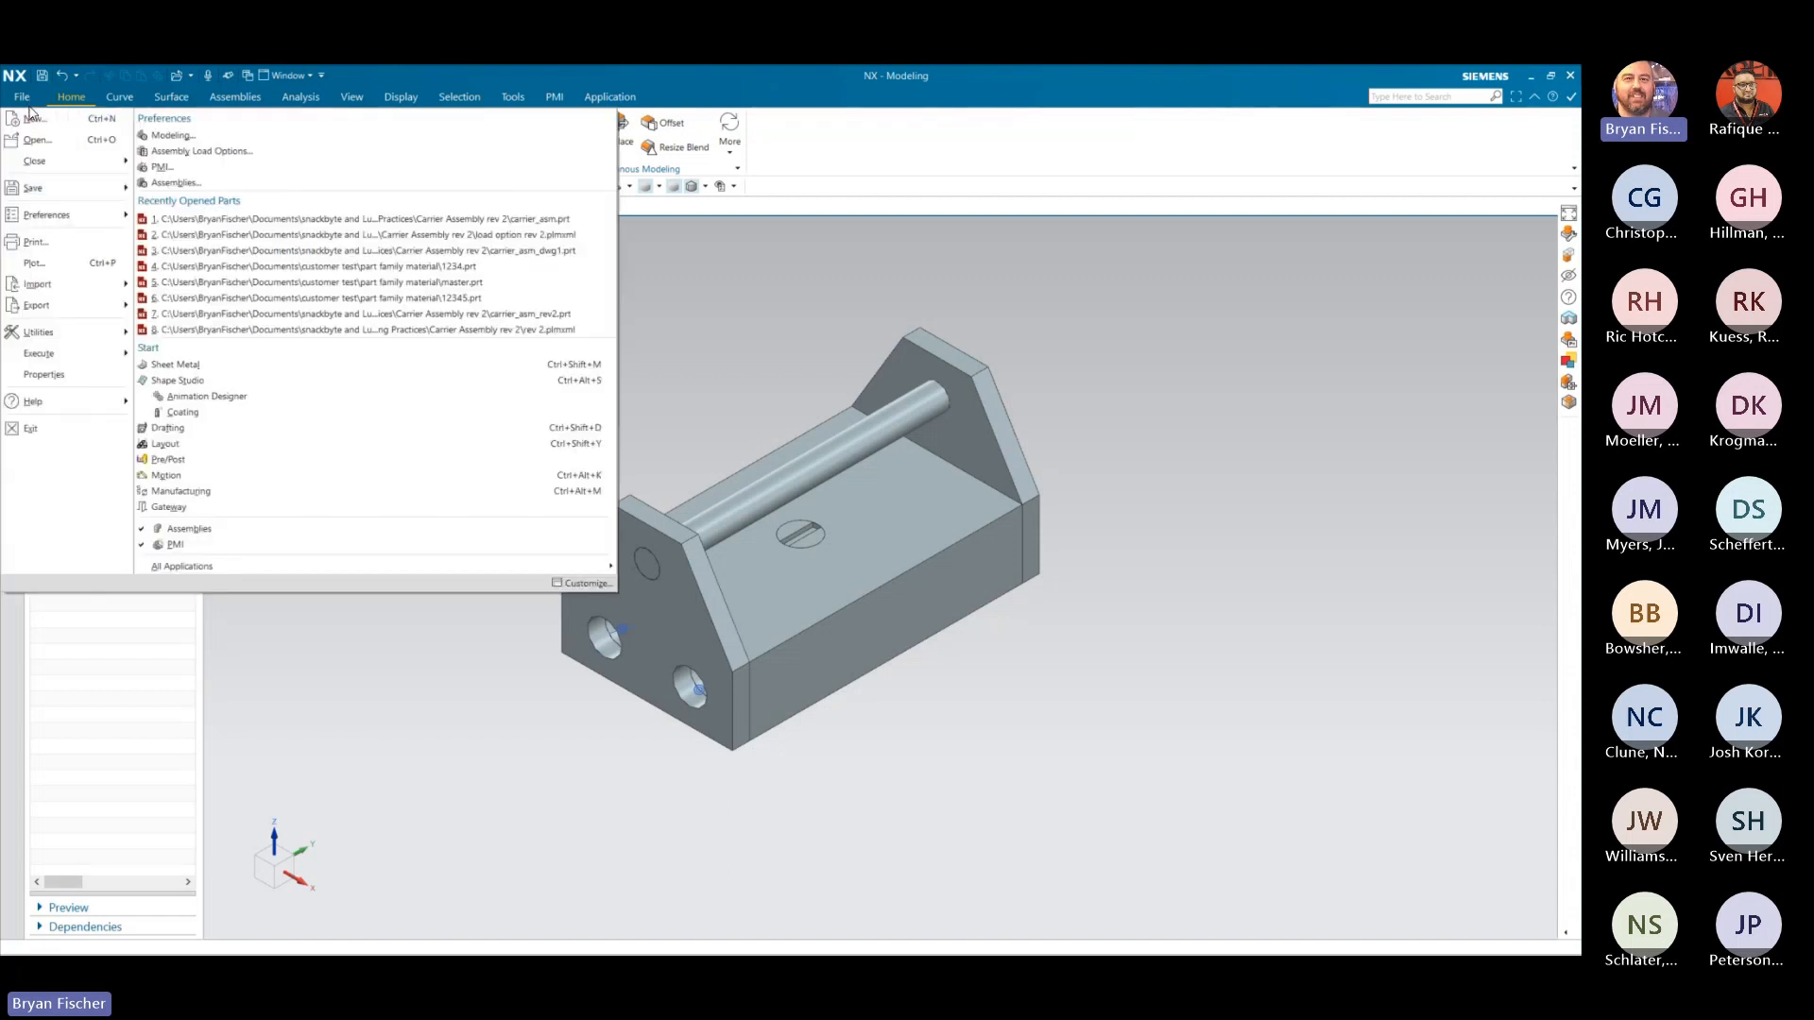
pyautogui.click(745, 225)
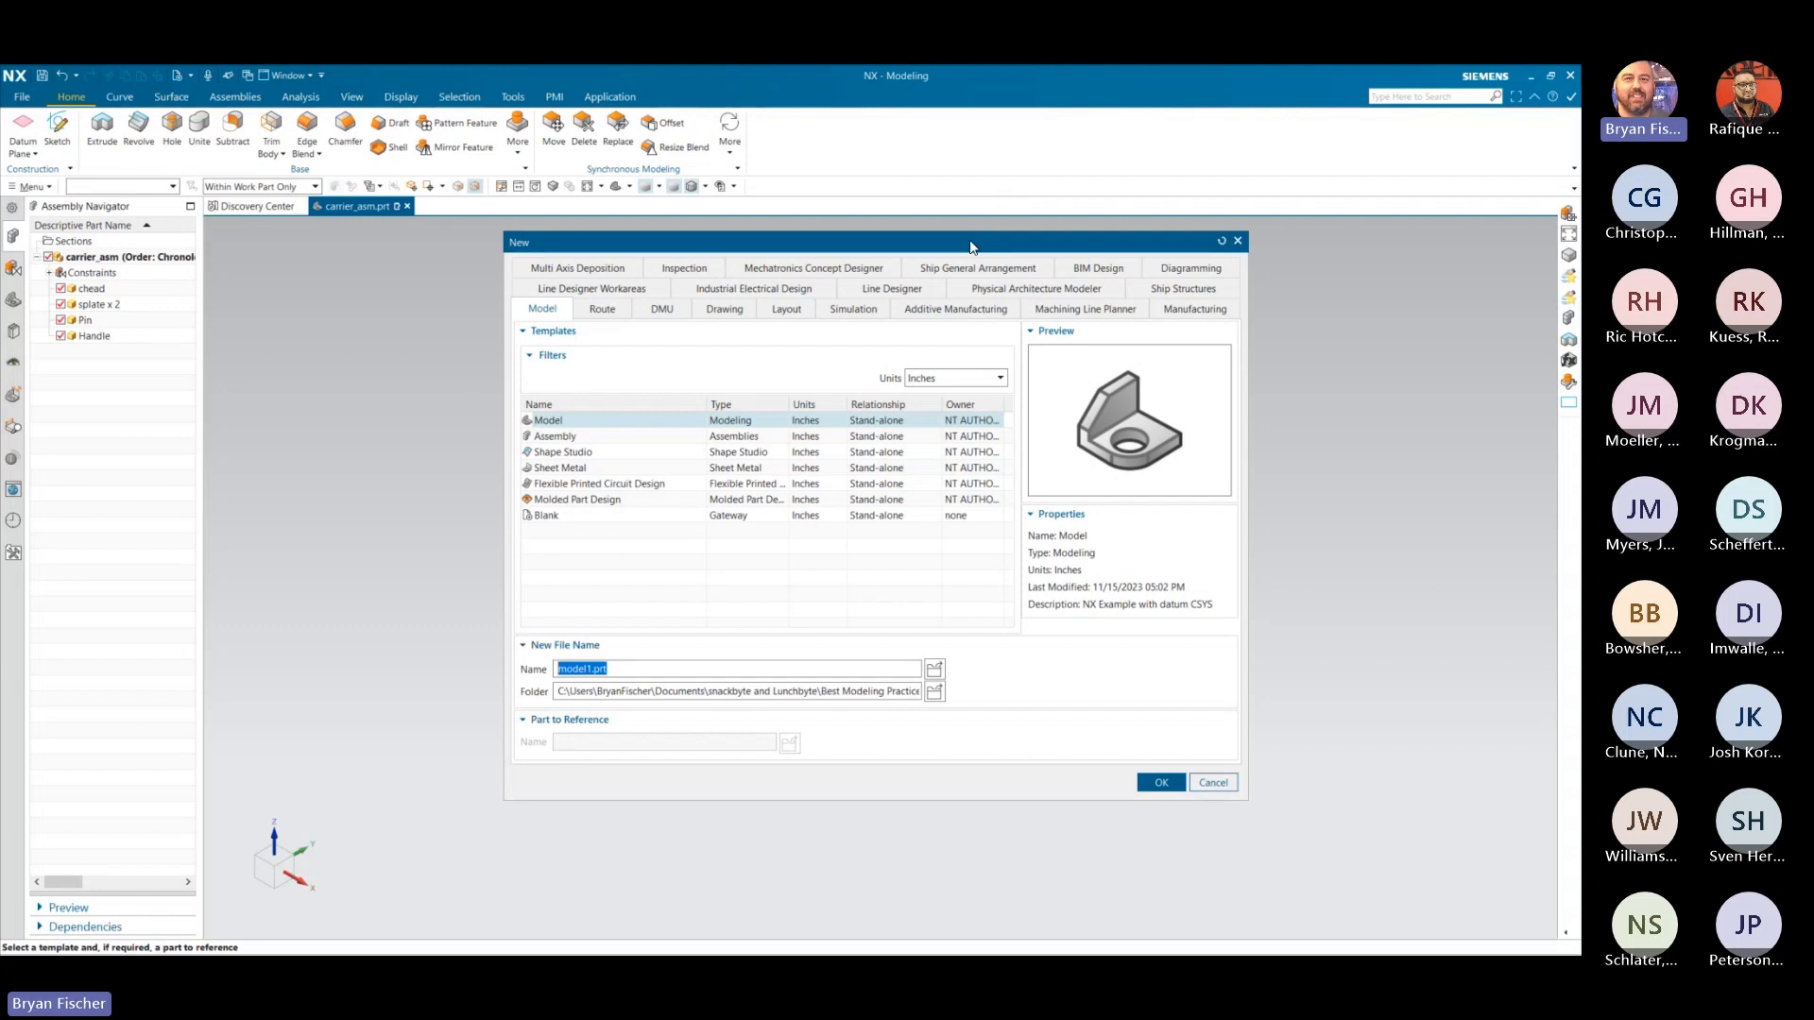
pyautogui.click(724, 309)
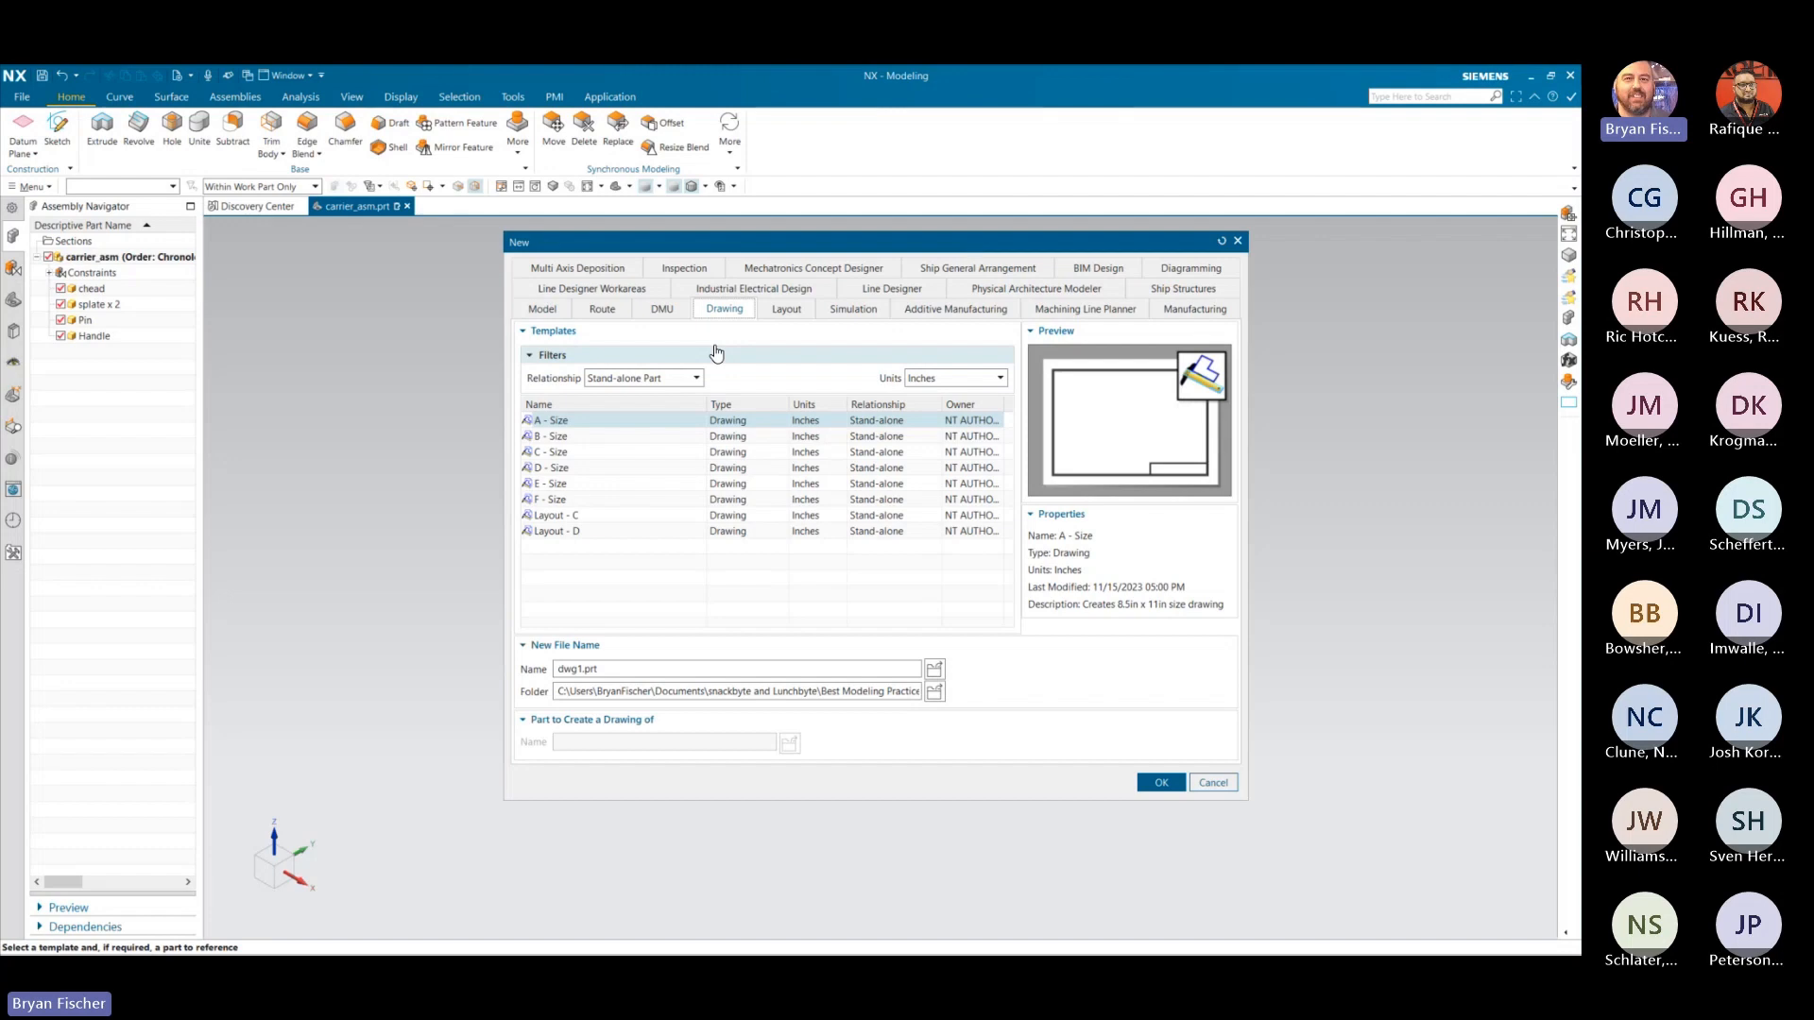
pyautogui.click(638, 381)
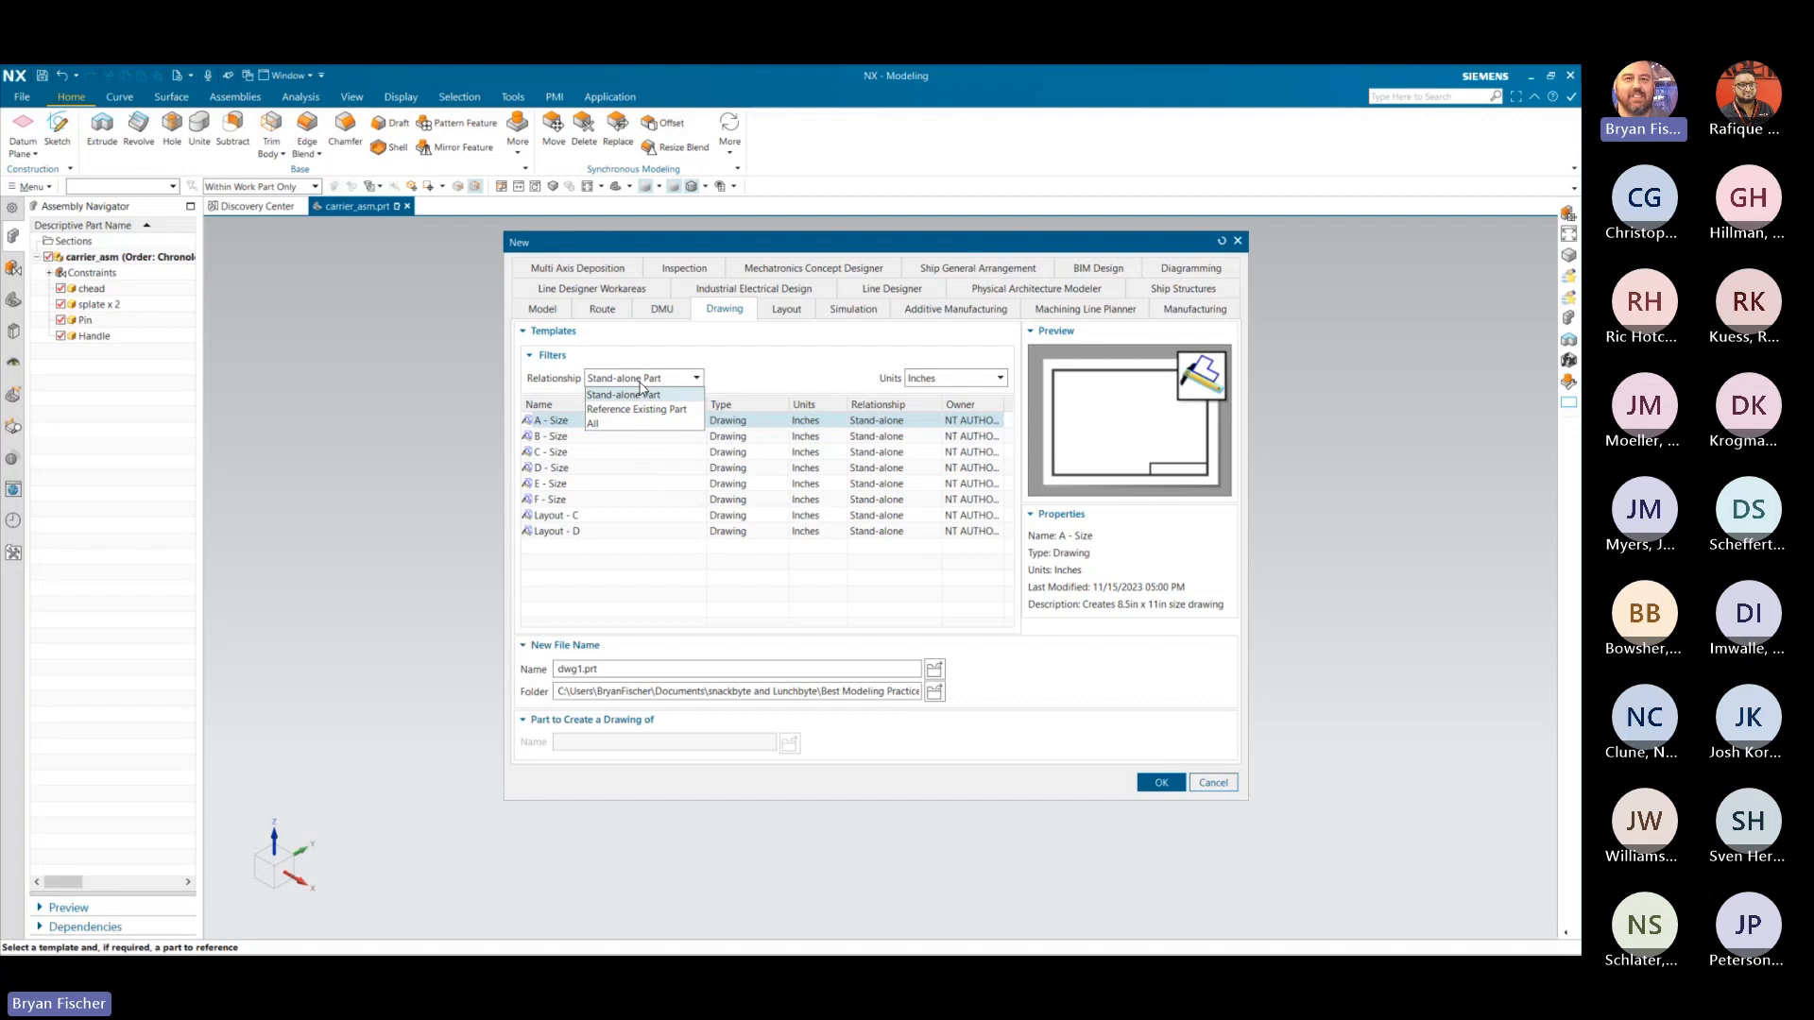
pyautogui.click(640, 409)
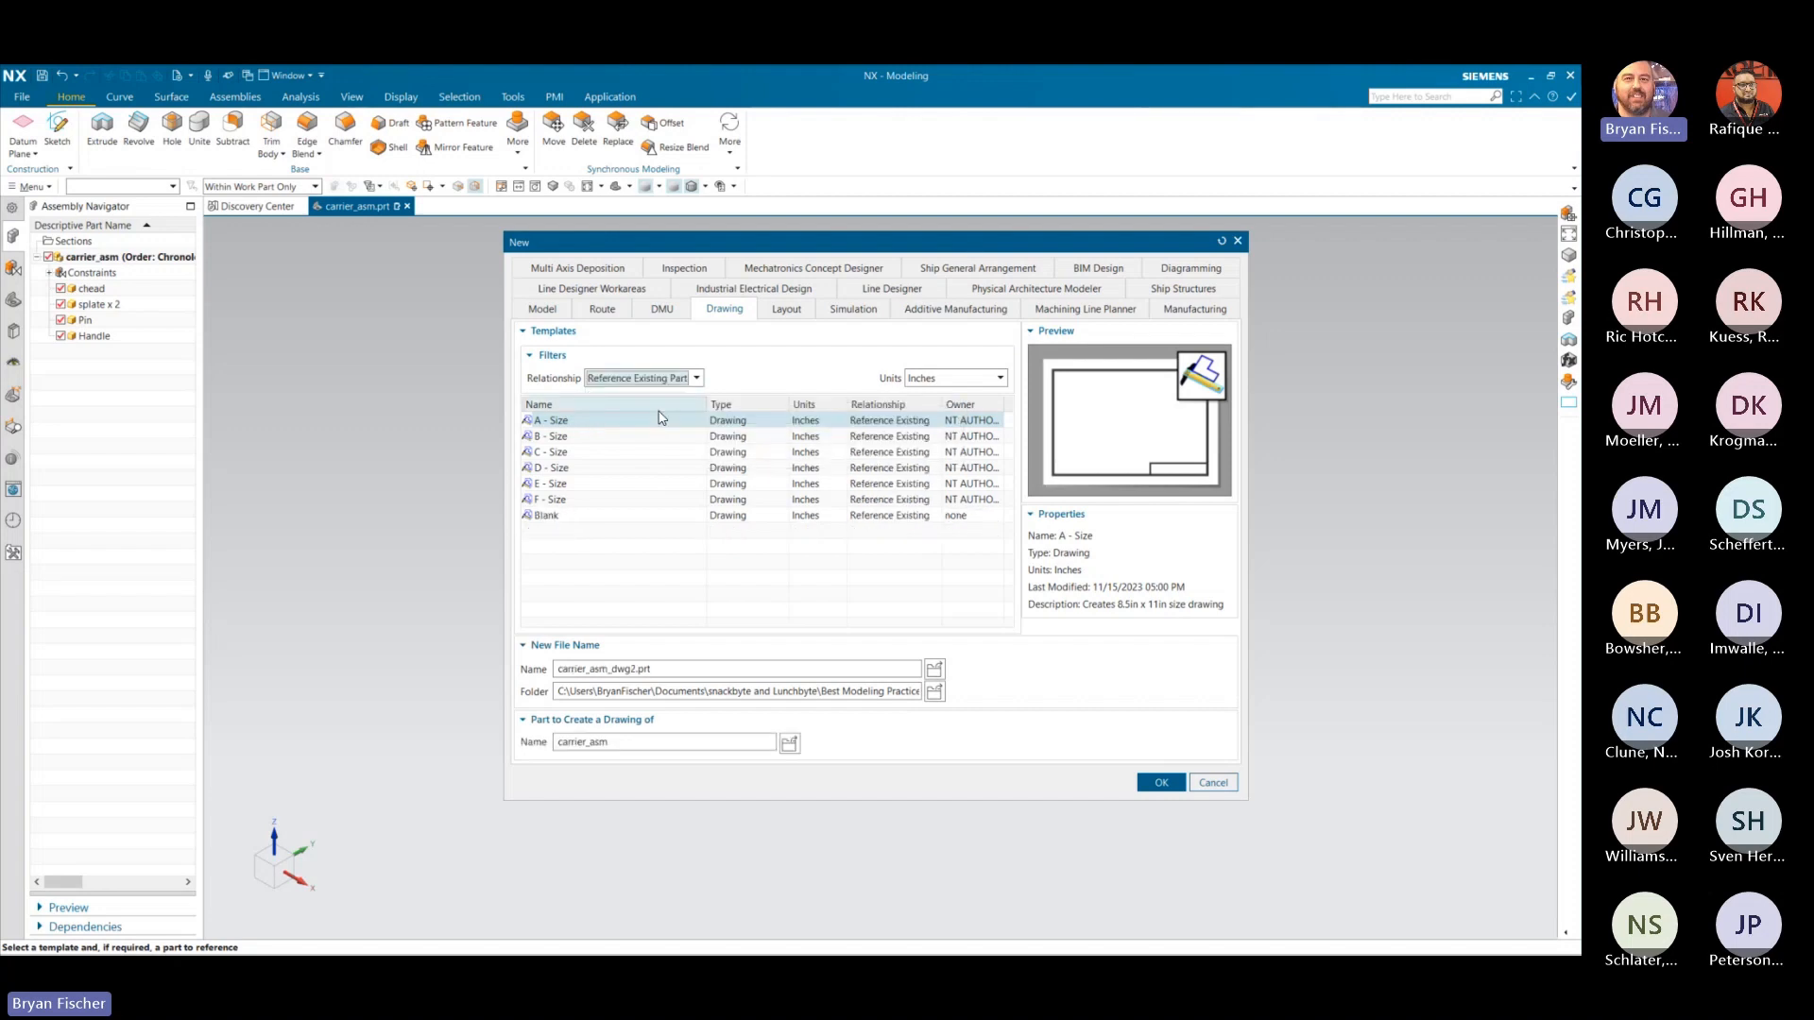
pyautogui.click(616, 468)
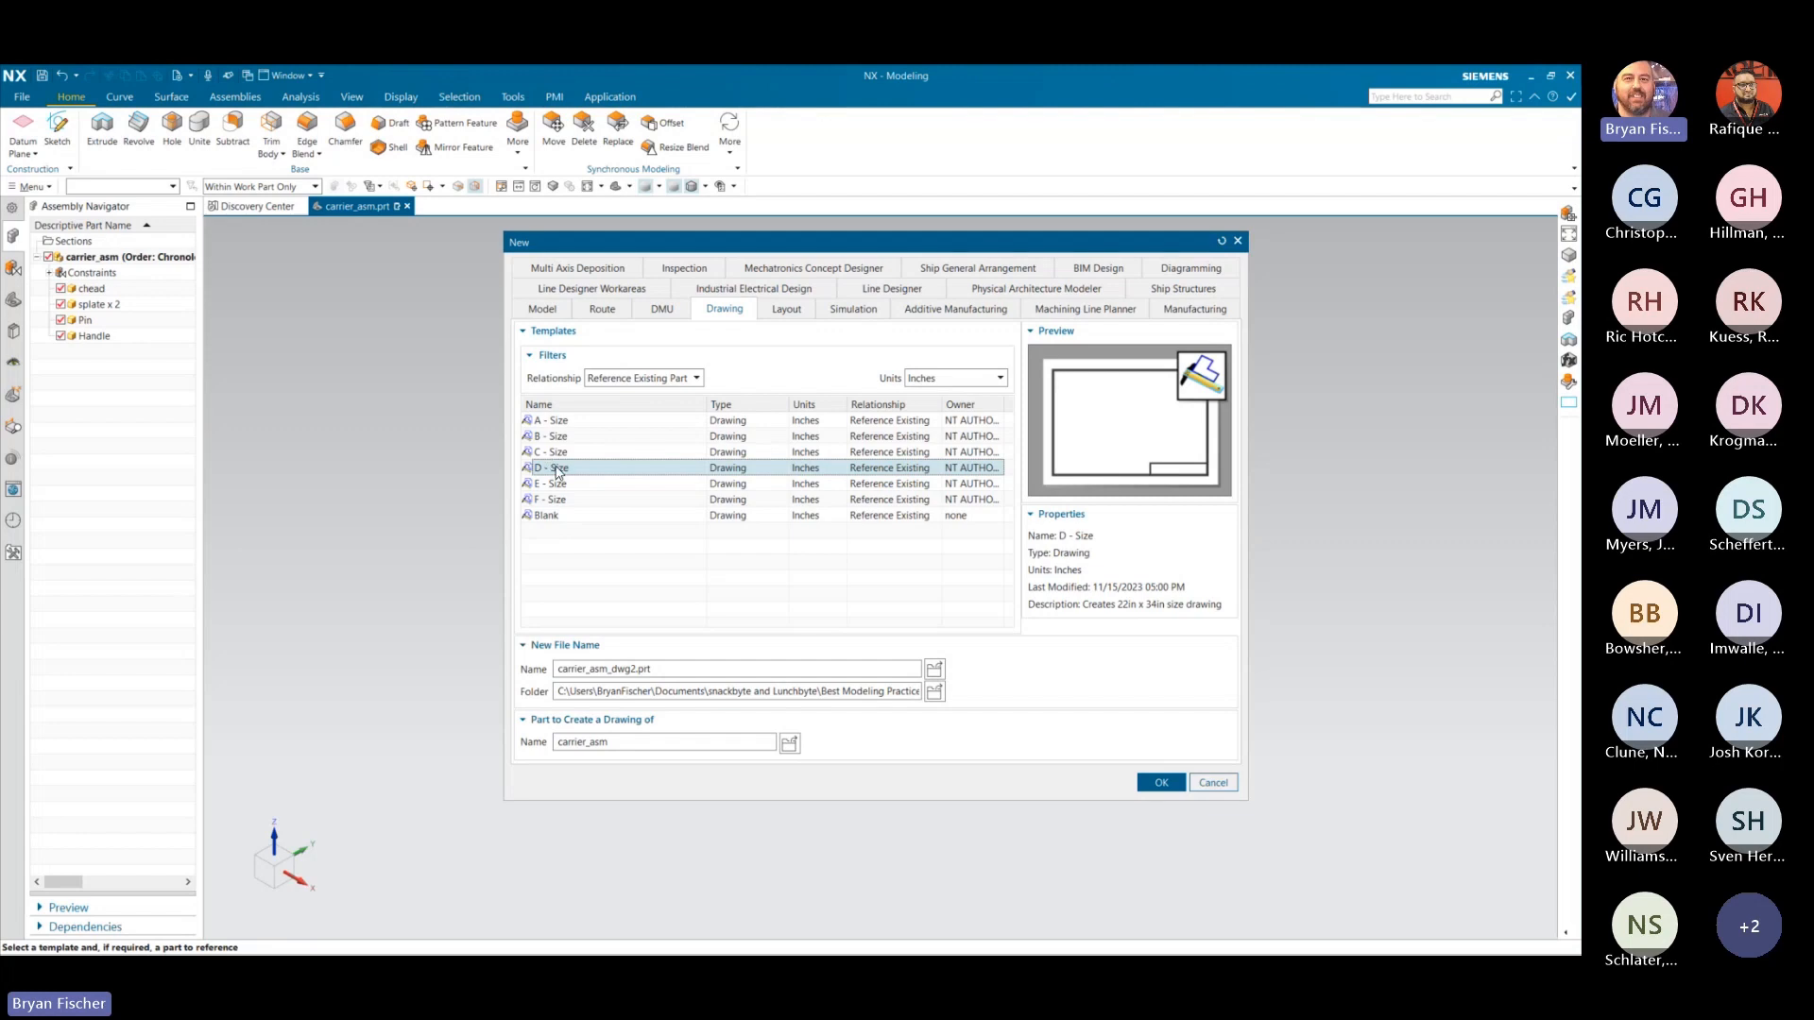
pyautogui.click(1161, 783)
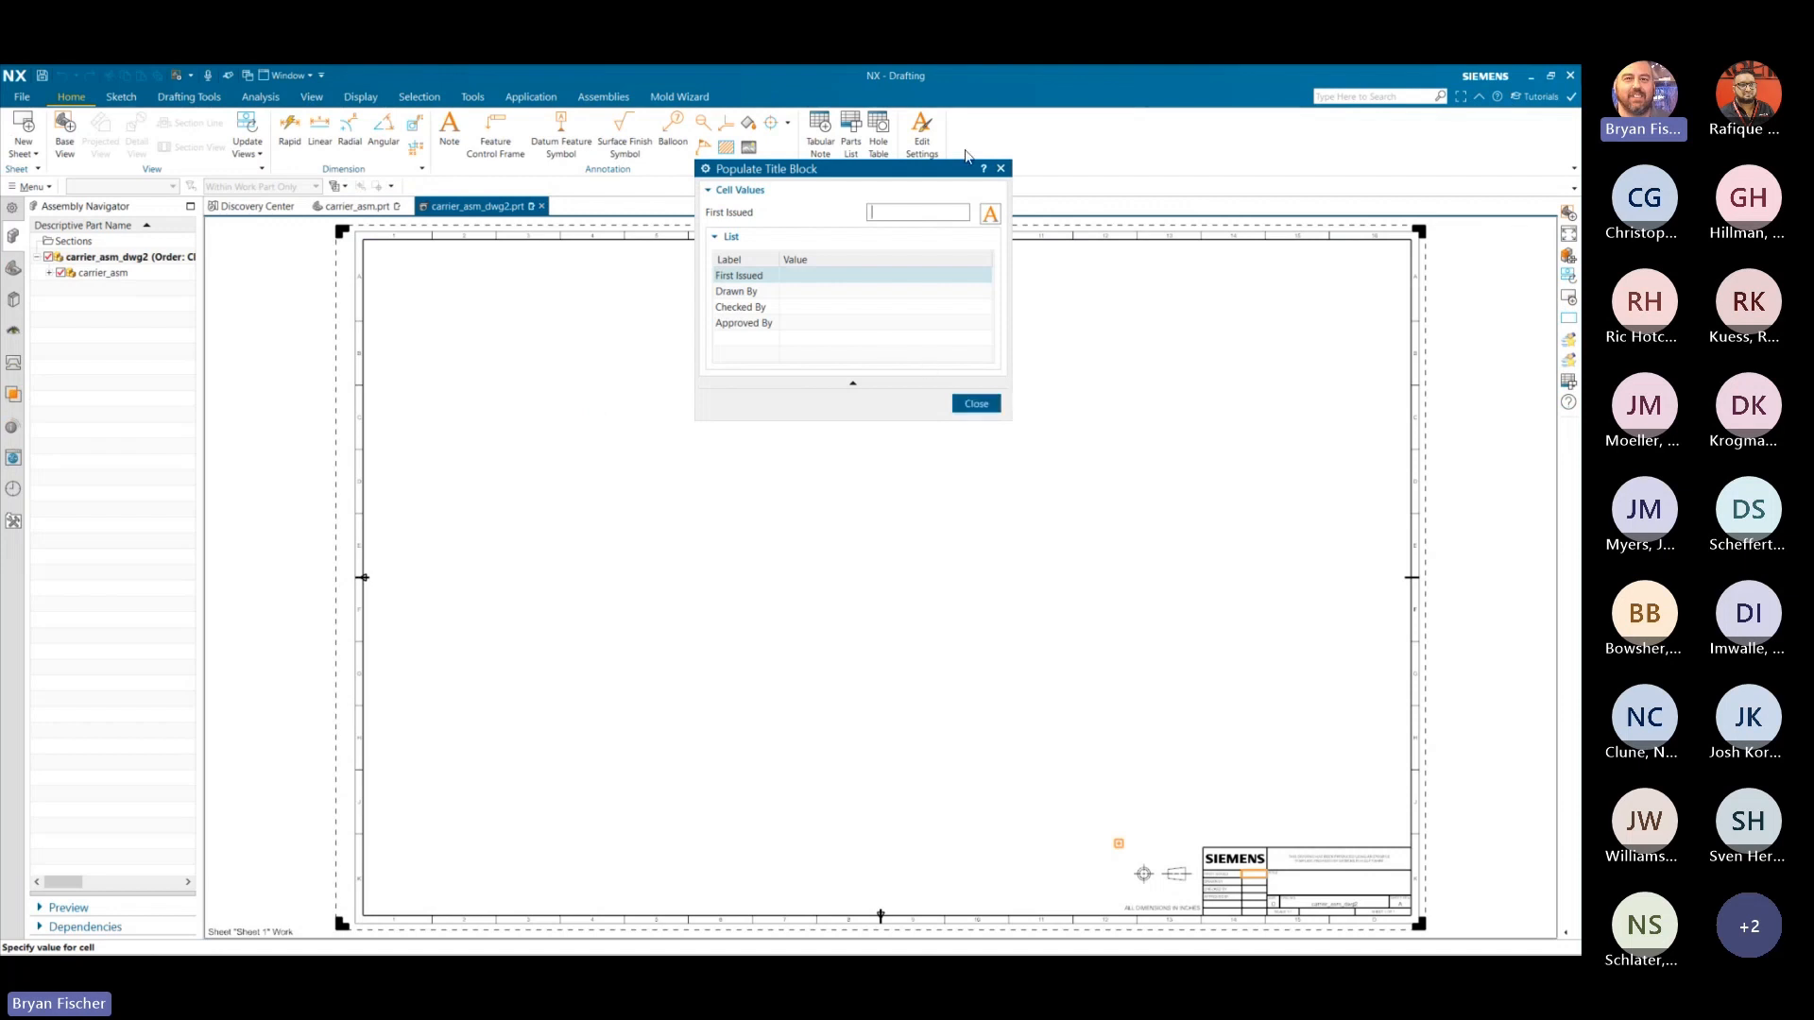
pyautogui.moveTo(926, 172); pyautogui.dragTo(943, 349)
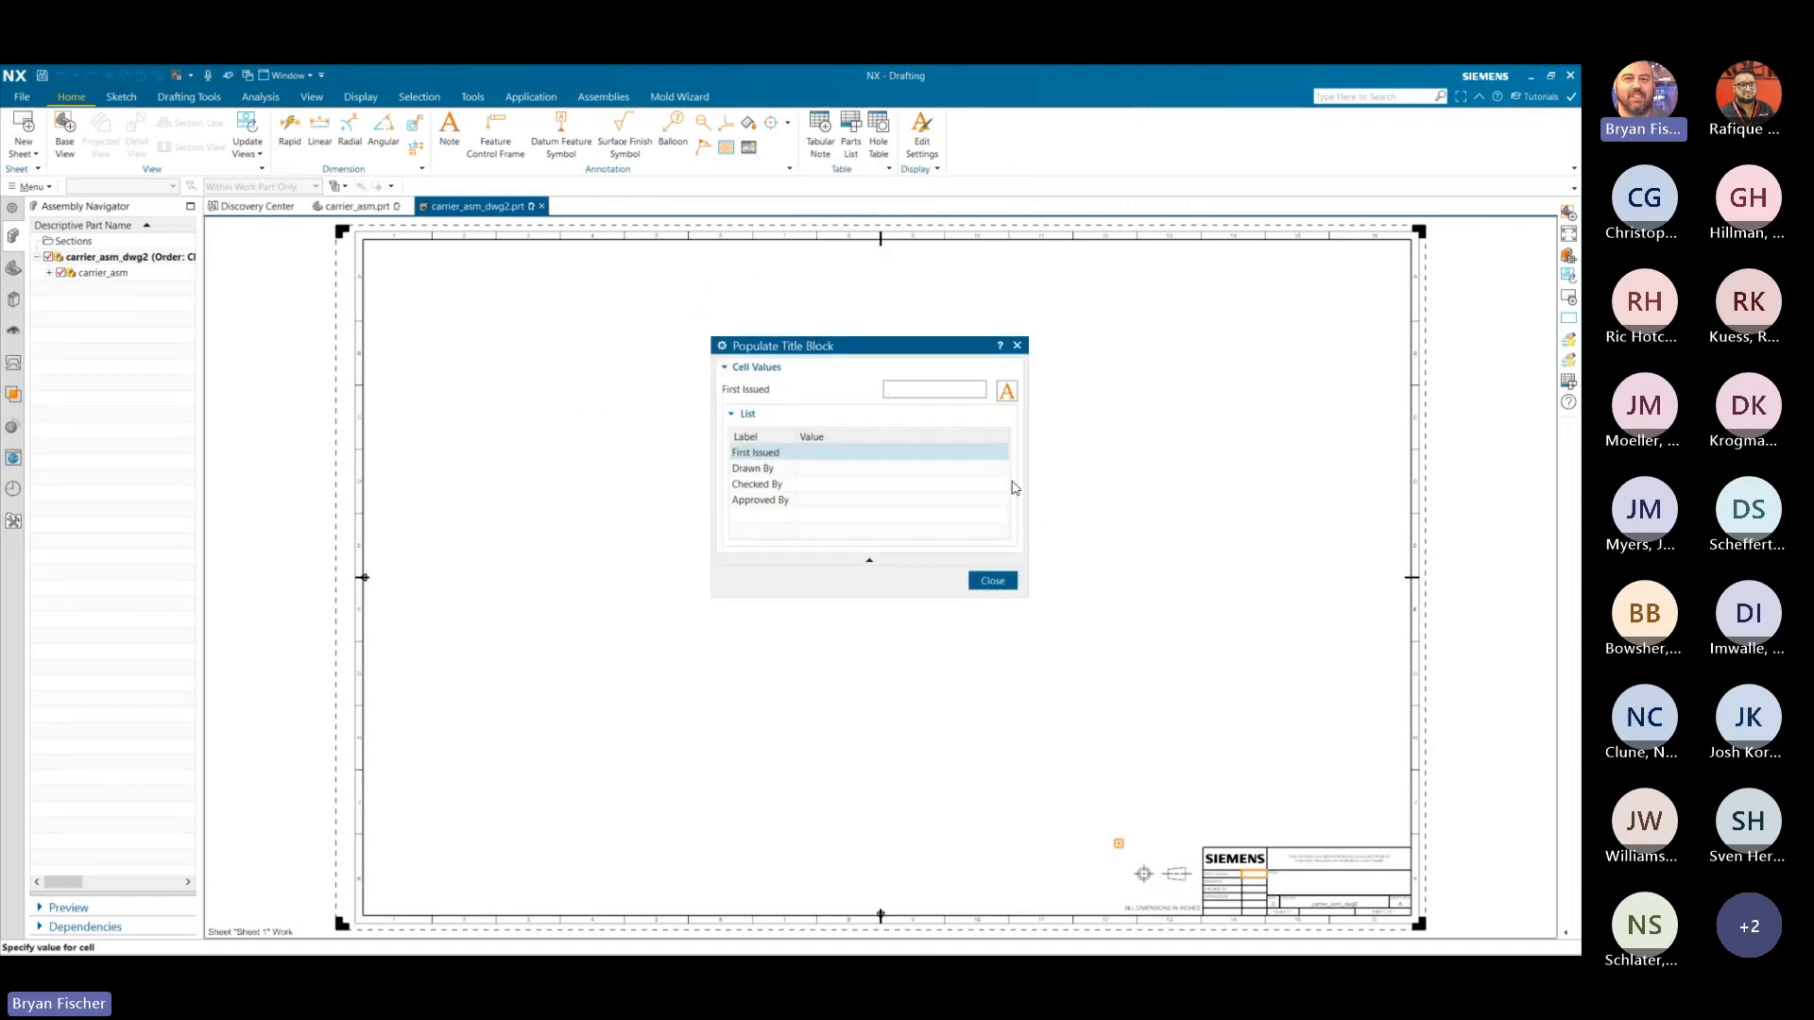
pyautogui.click(1000, 585)
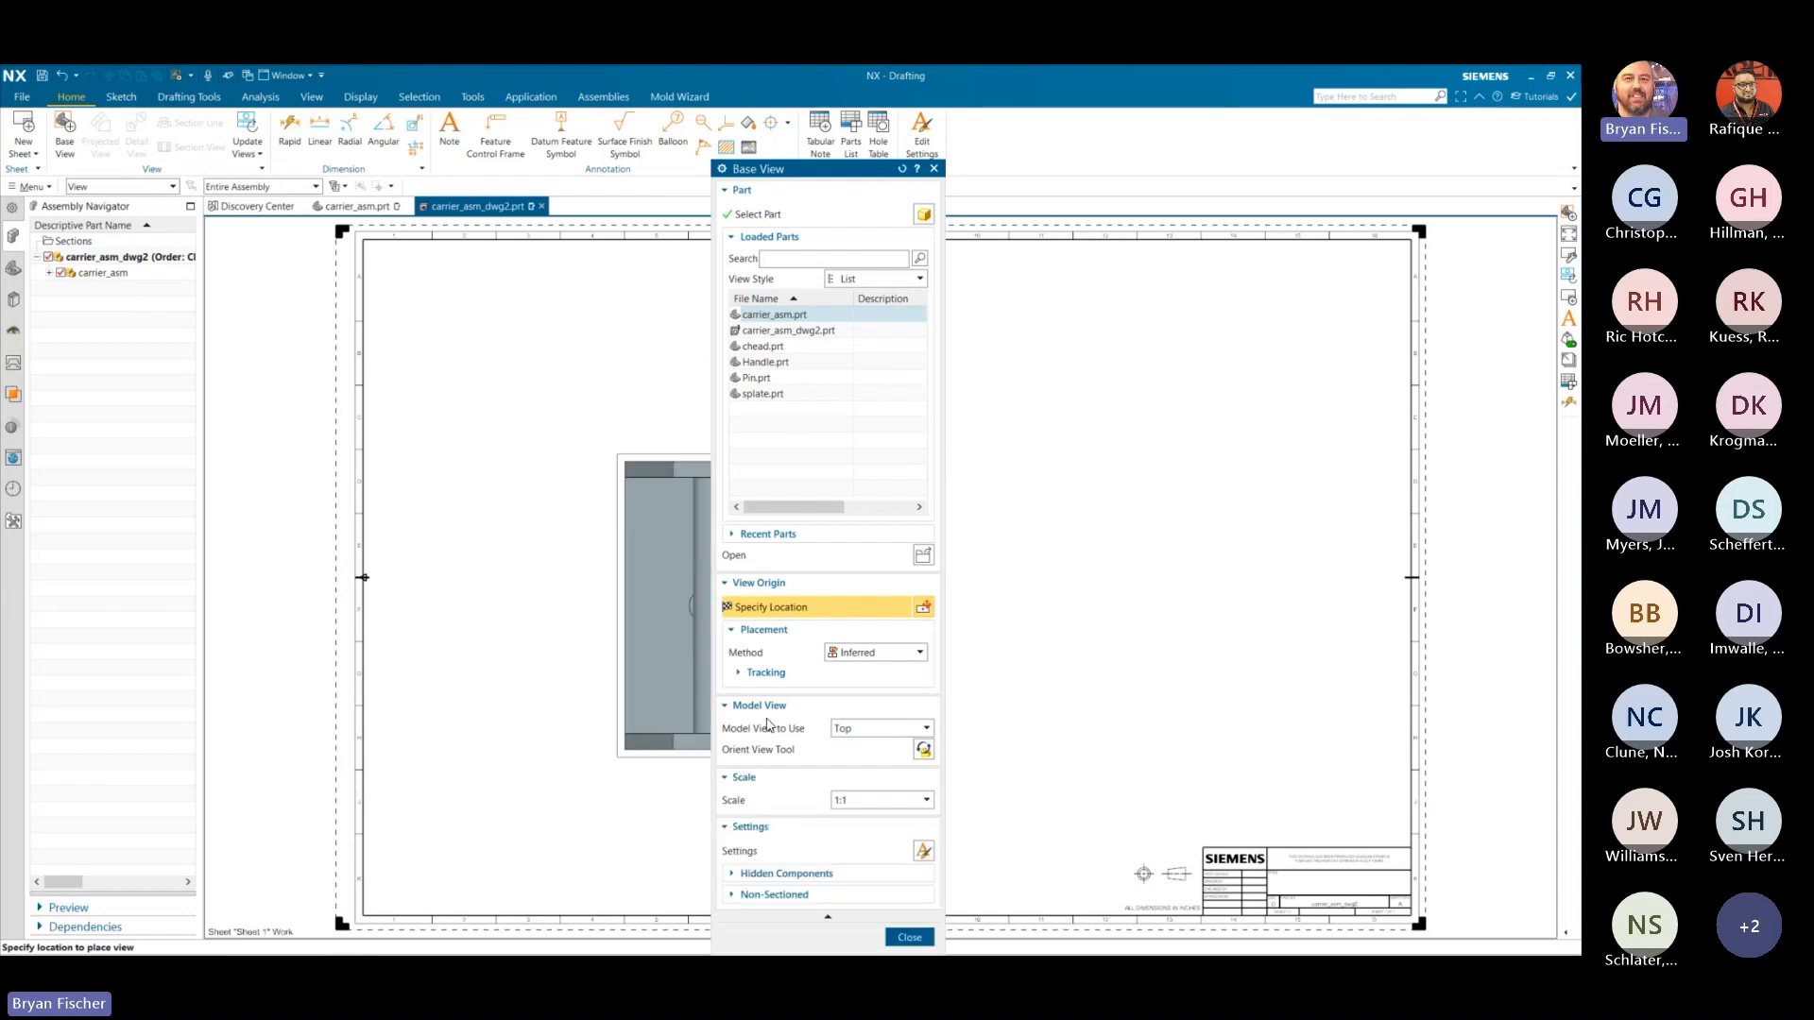
# - Place a Front base view of carrier_asm.prt at 1:1 on the sheet and a projected side view to its right
pyautogui.click(879, 728)
pyautogui.click(850, 753)
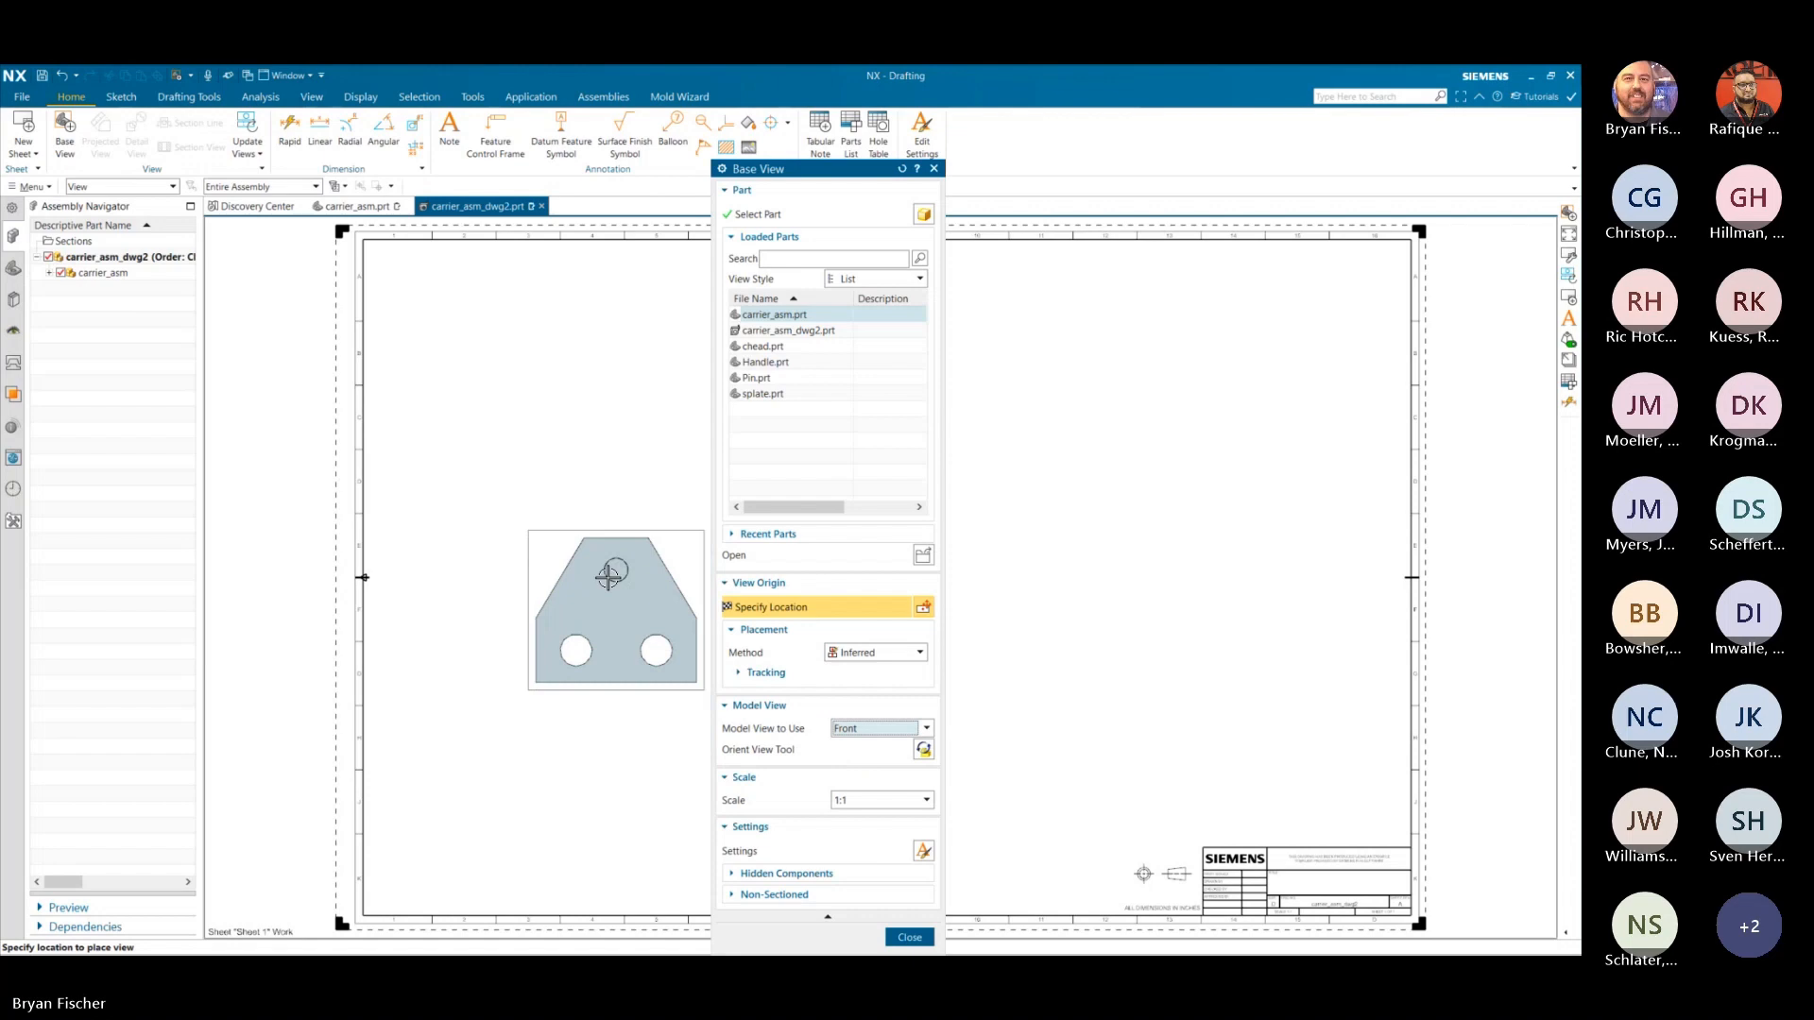
pyautogui.click(581, 485)
pyautogui.click(986, 527)
pyautogui.click(905, 570)
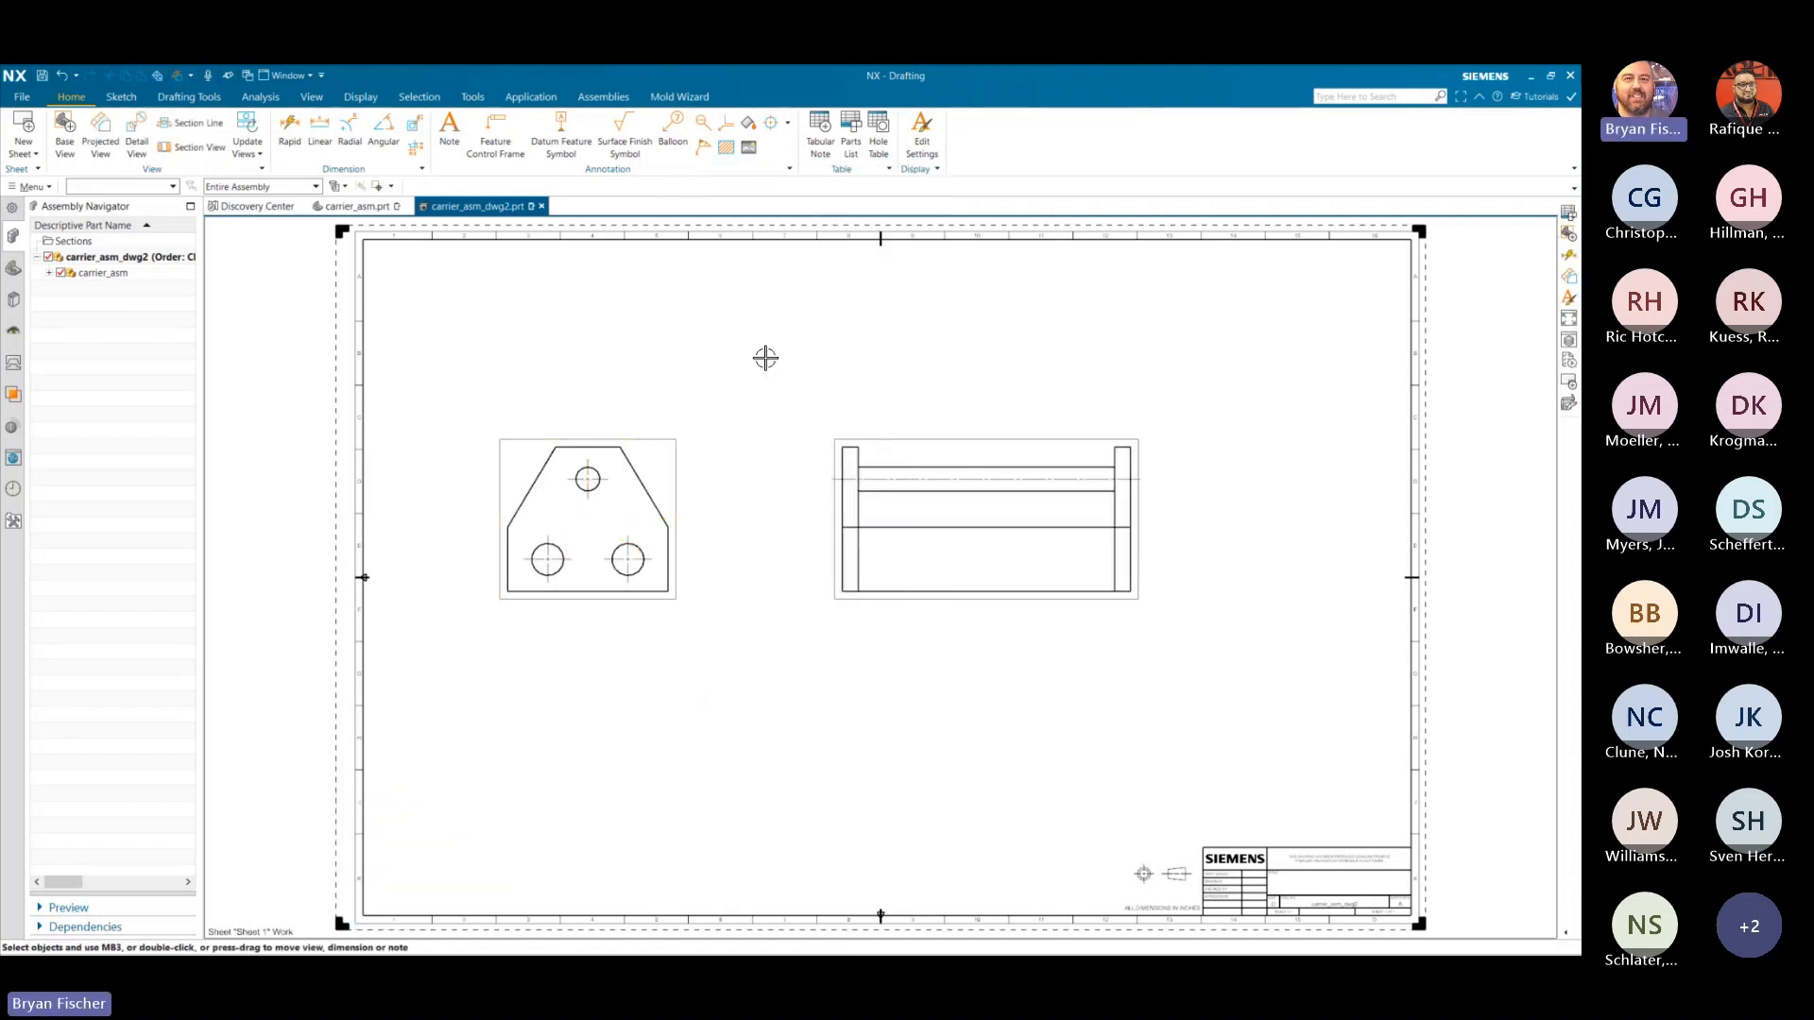
# - Undock the carrier_asm_dwg2.prt drawing and arrange it side by side with the carrier_asm.prt model, with the drawing active
pyautogui.moveTo(477, 206); pyautogui.dragTo(488, 223)
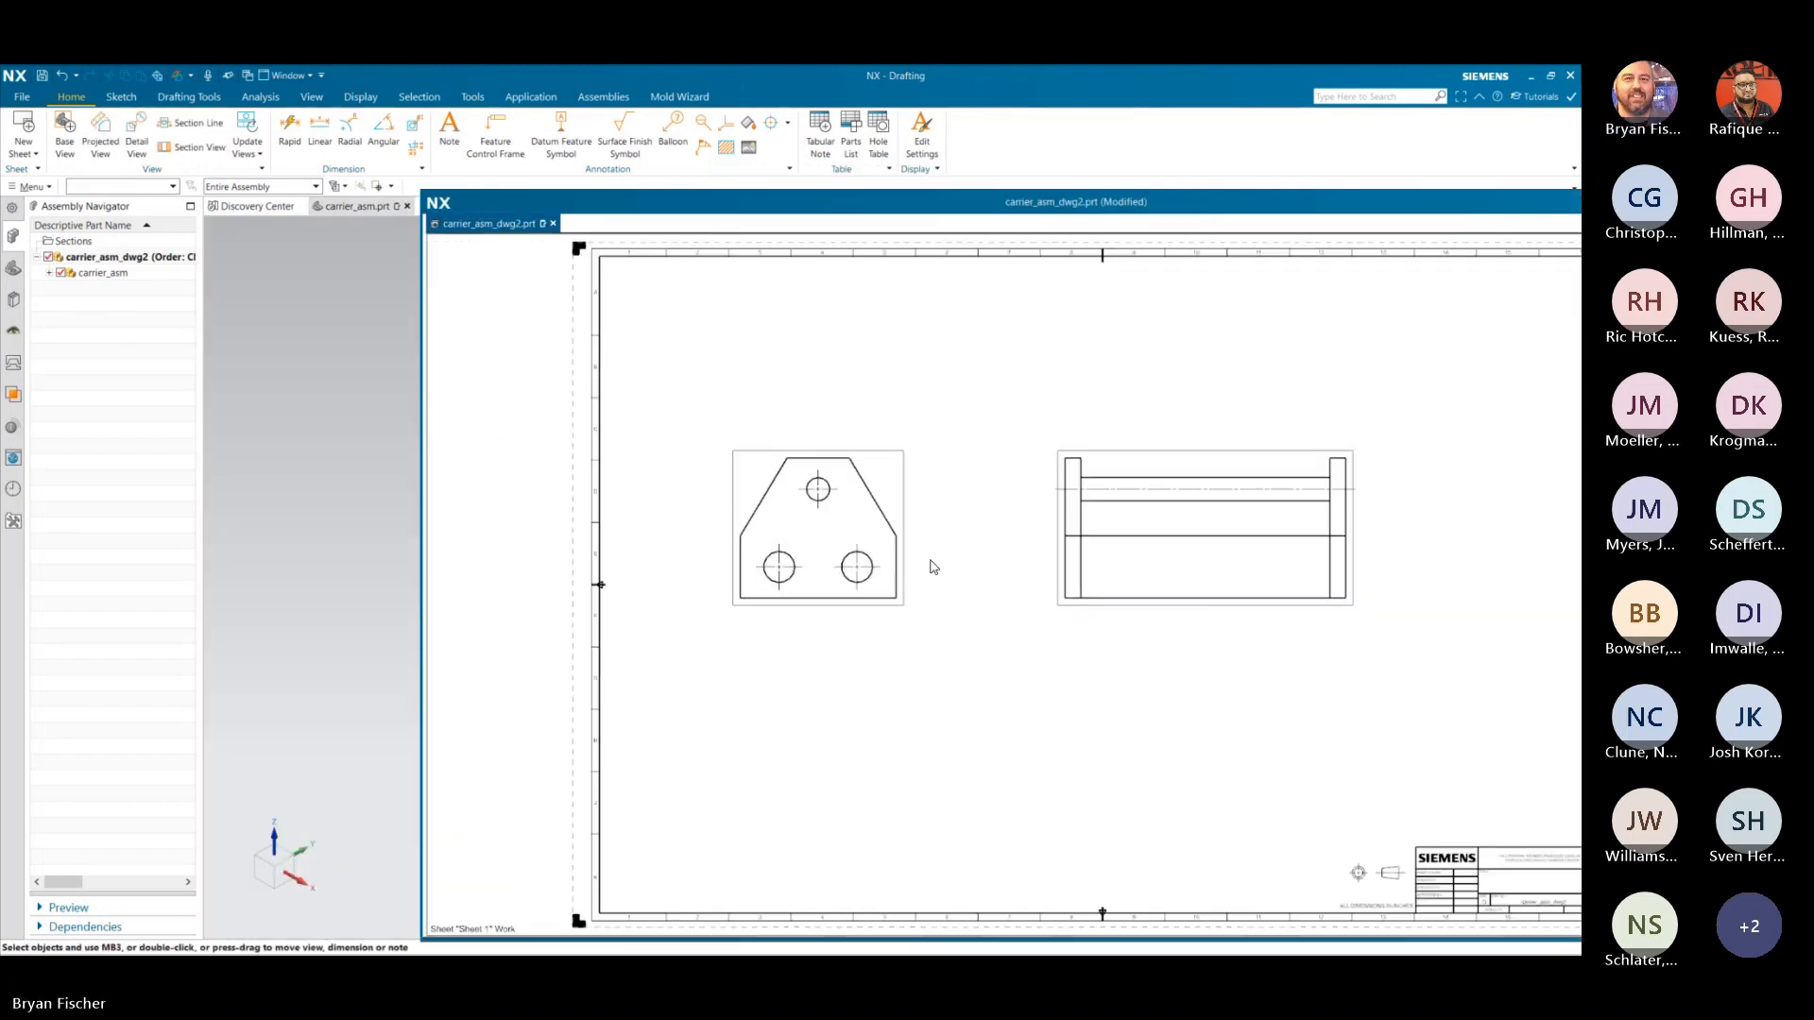
pyautogui.moveTo(930, 562)
pyautogui.mouseDown()
pyautogui.moveTo(1060, 548)
pyautogui.moveTo(858, 565)
pyautogui.moveTo(715, 322)
pyautogui.mouseUp()
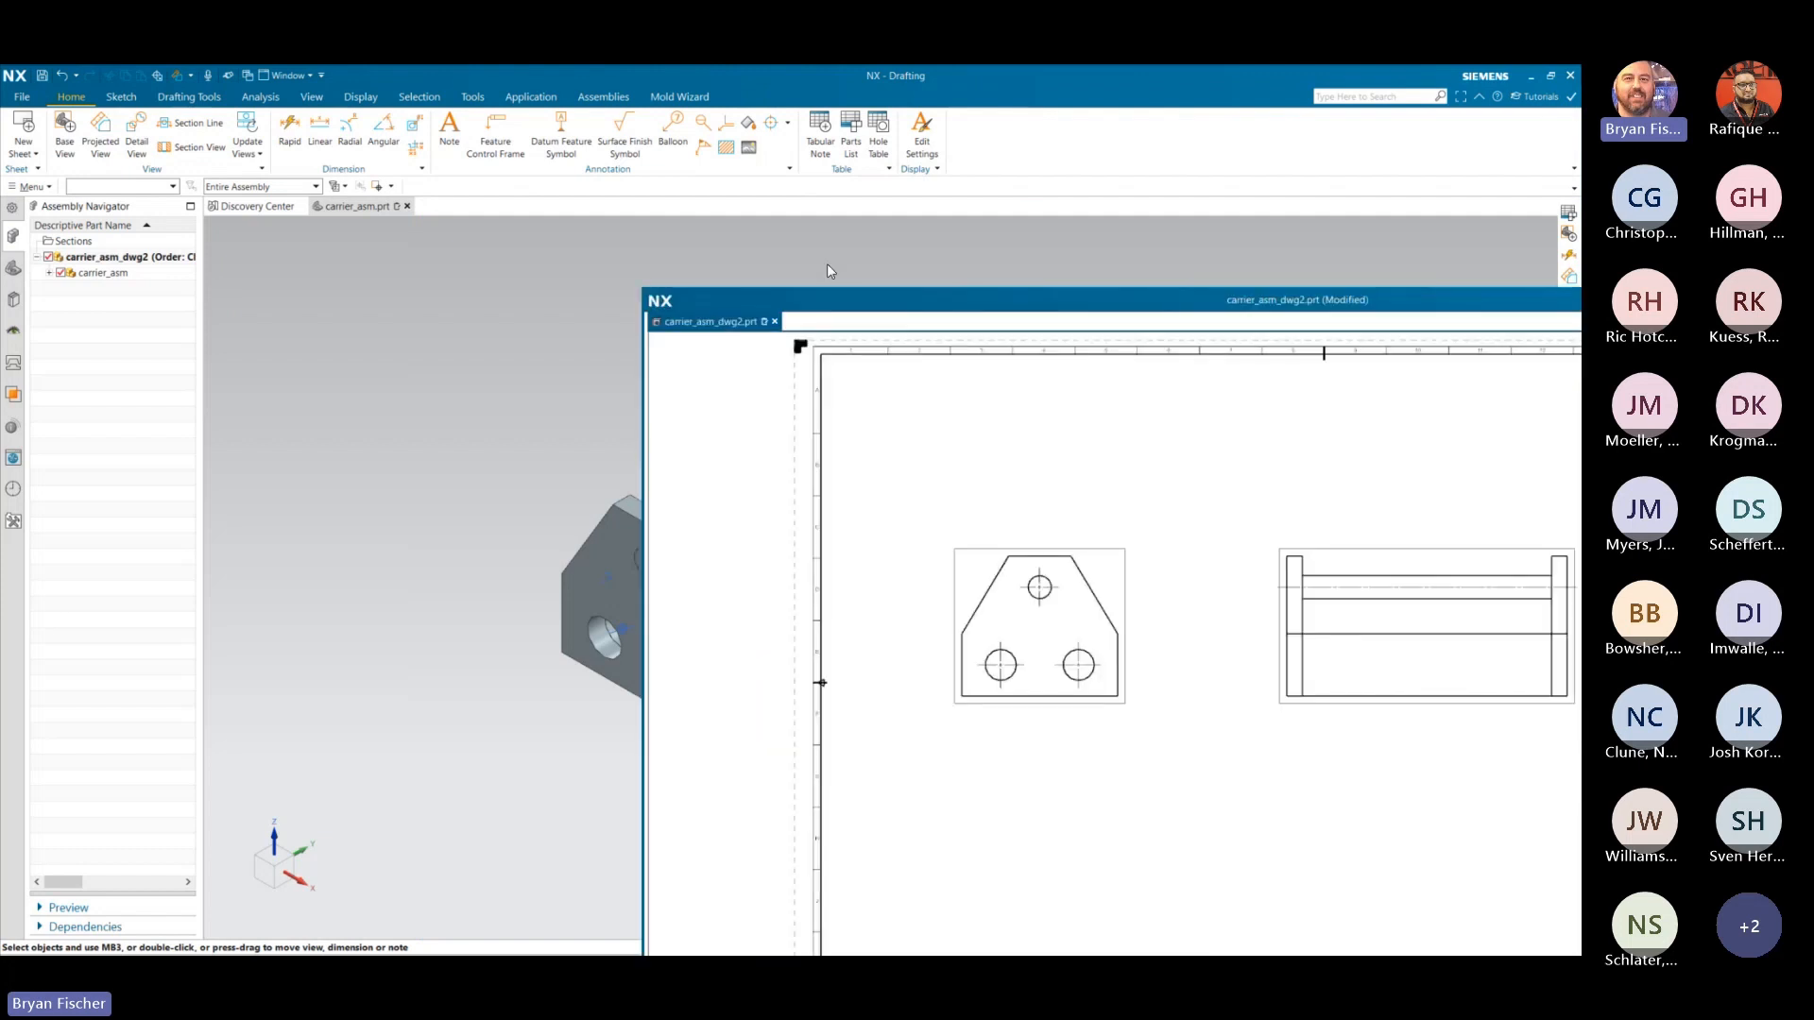
pyautogui.moveTo(822, 302)
pyautogui.mouseDown()
pyautogui.moveTo(956, 576)
pyautogui.moveTo(905, 567)
pyautogui.mouseUp()
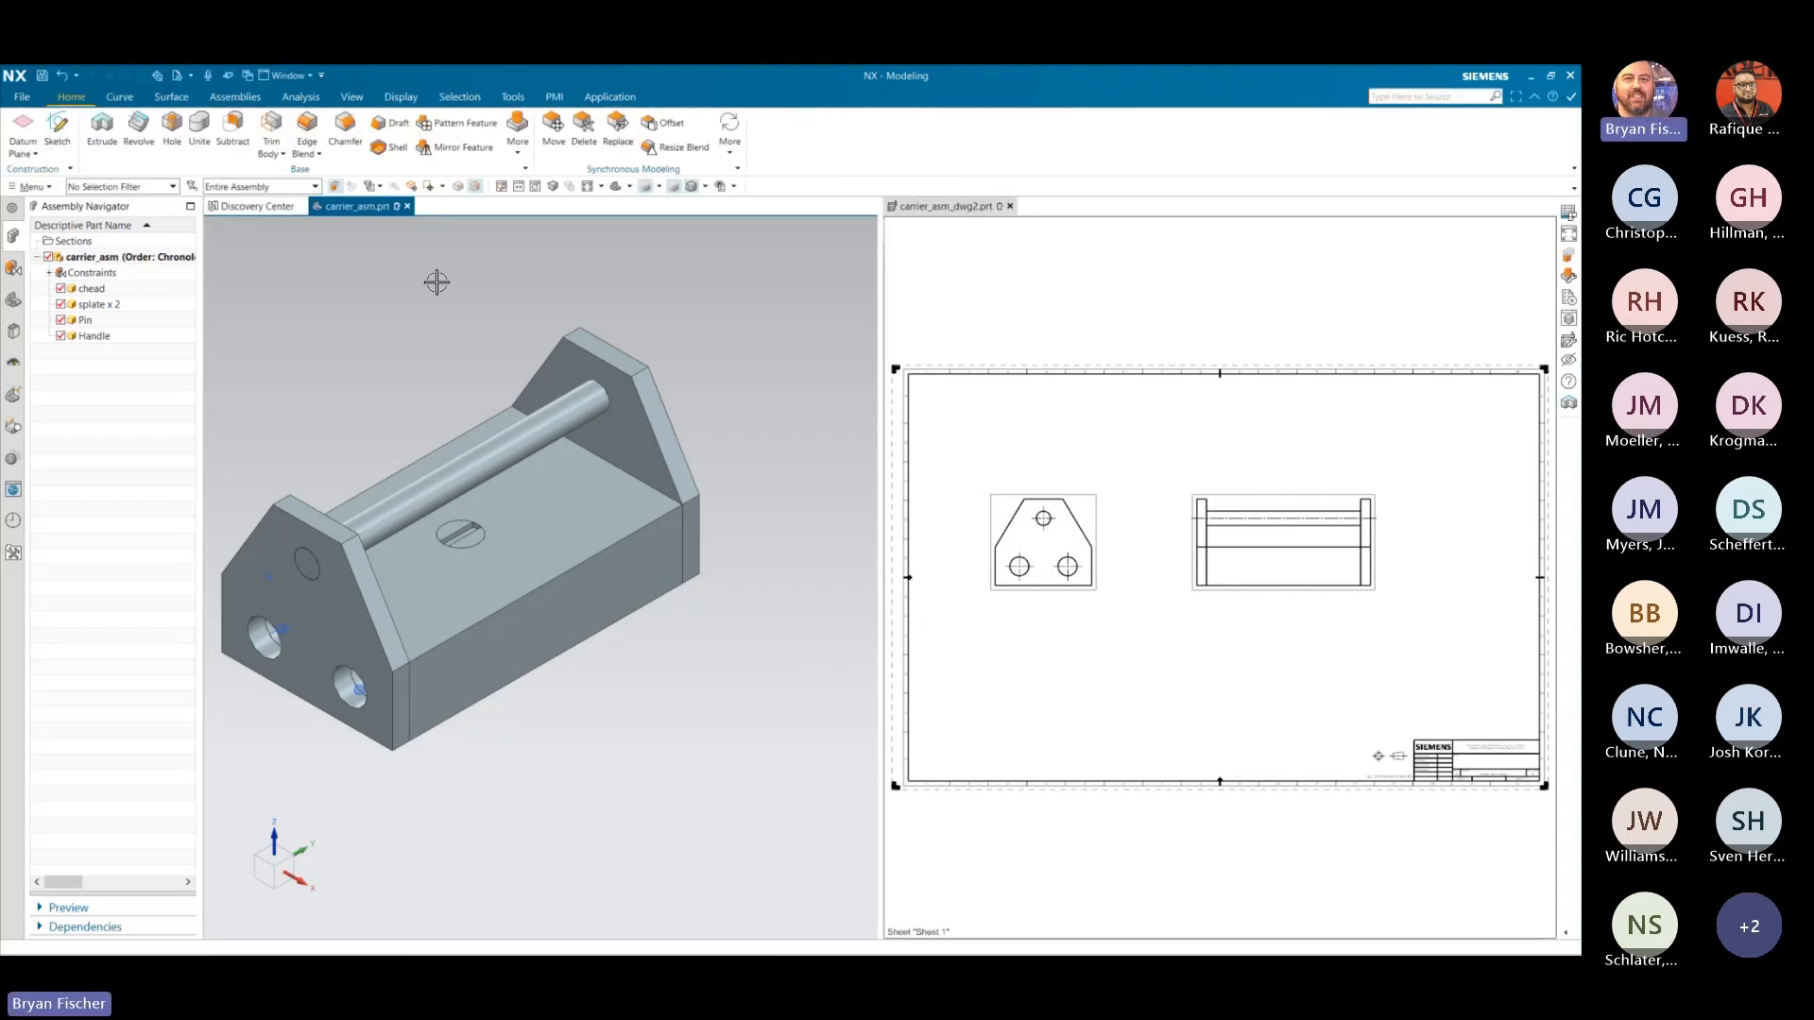
pyautogui.click(1011, 430)
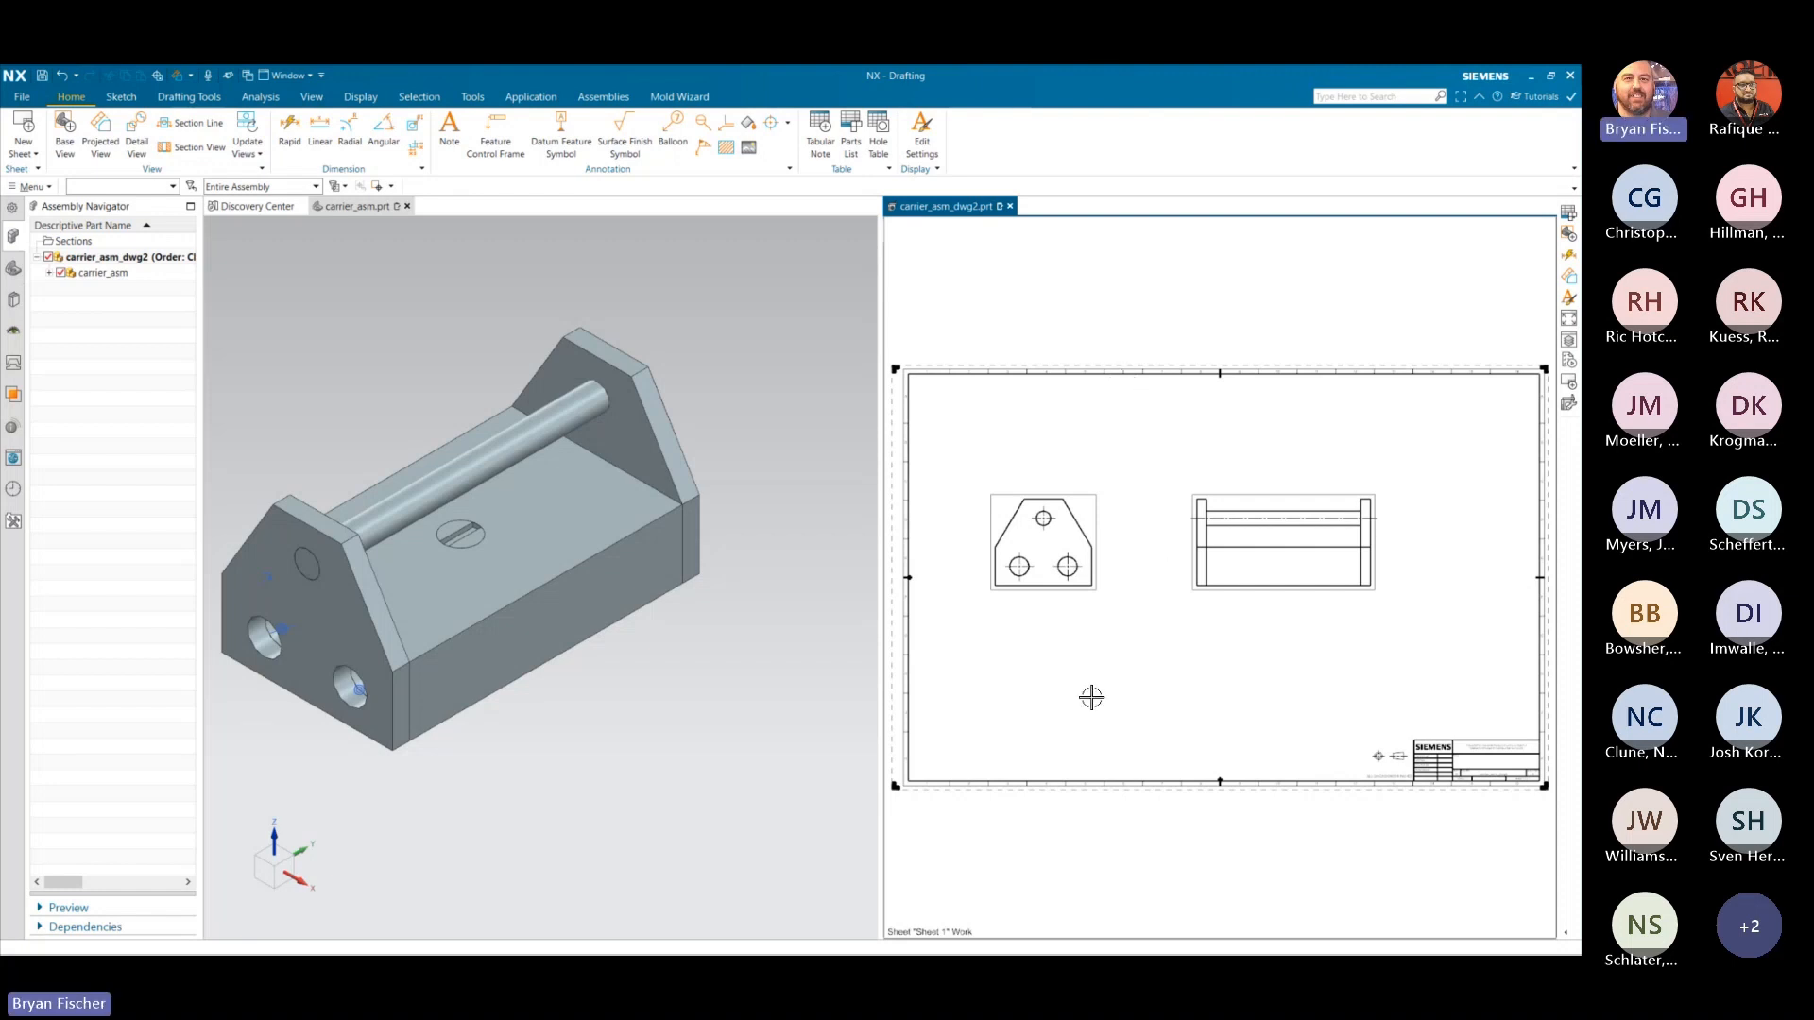
# - In carrier_asm, allow selection across the entire assembly and add a 0.125 in edge blend to the near splate's top outer edge
pyautogui.click(494, 785)
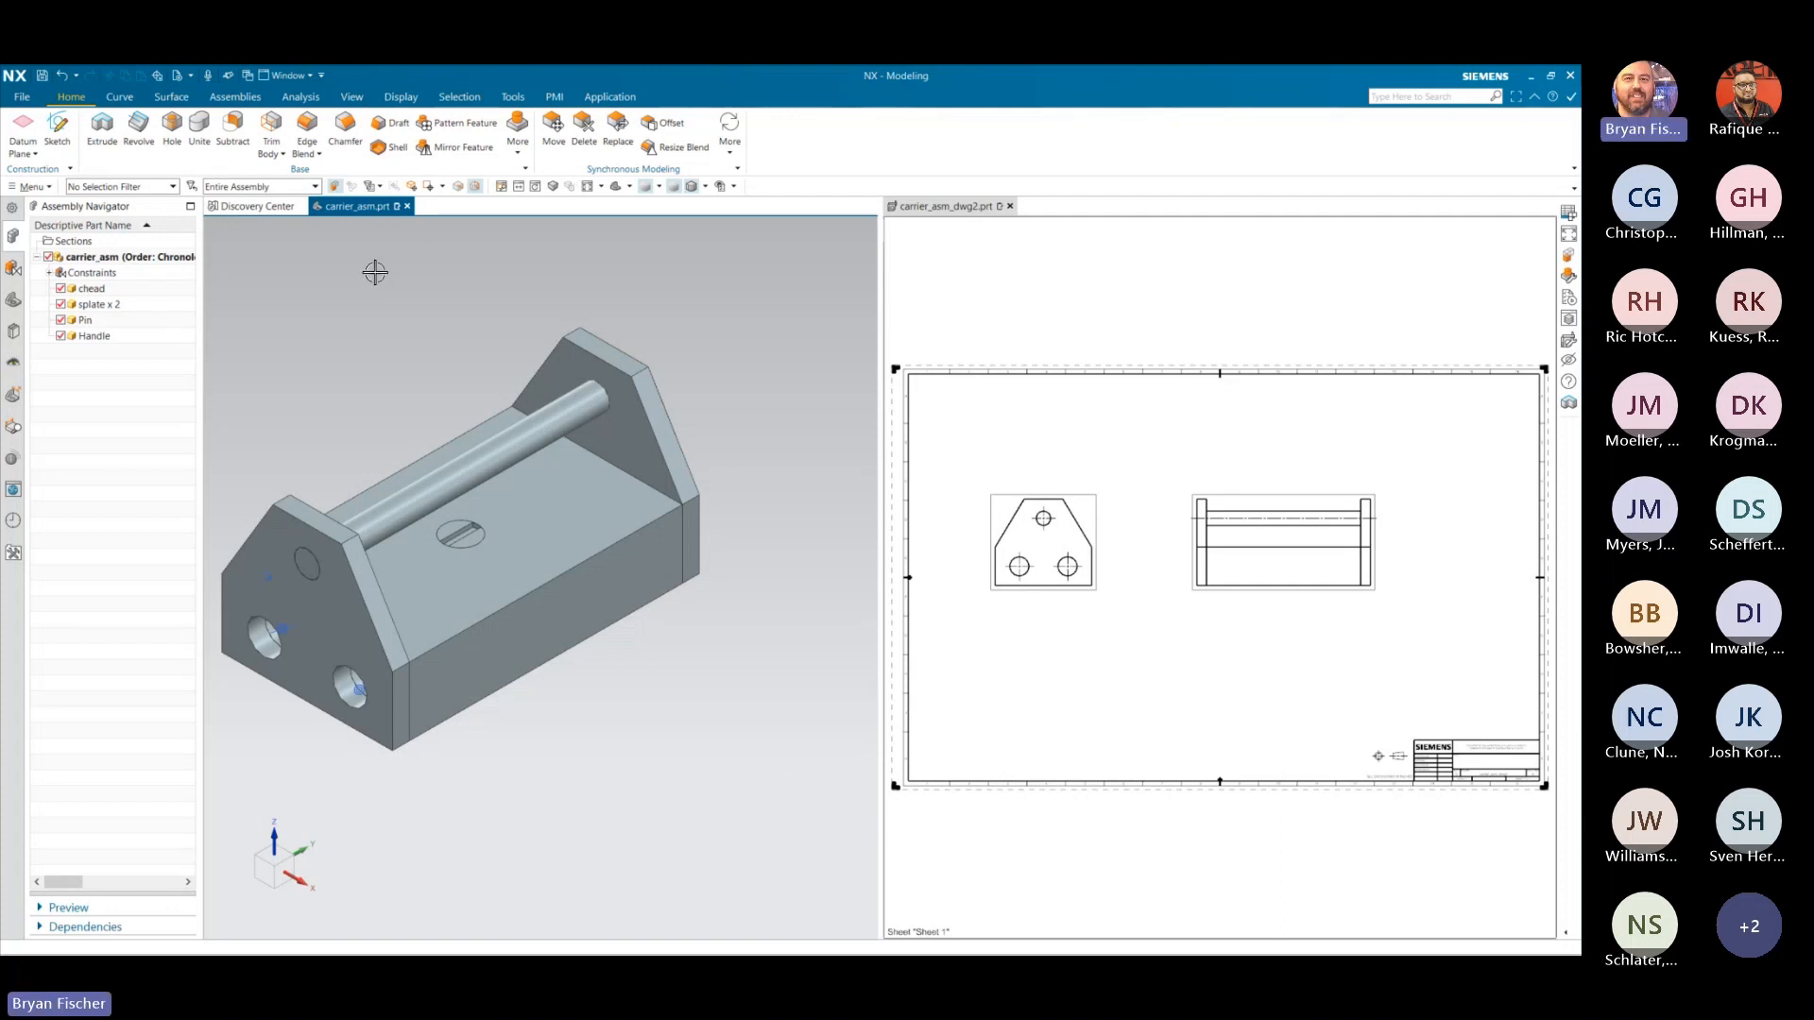
pyautogui.click(335, 188)
pyautogui.click(307, 130)
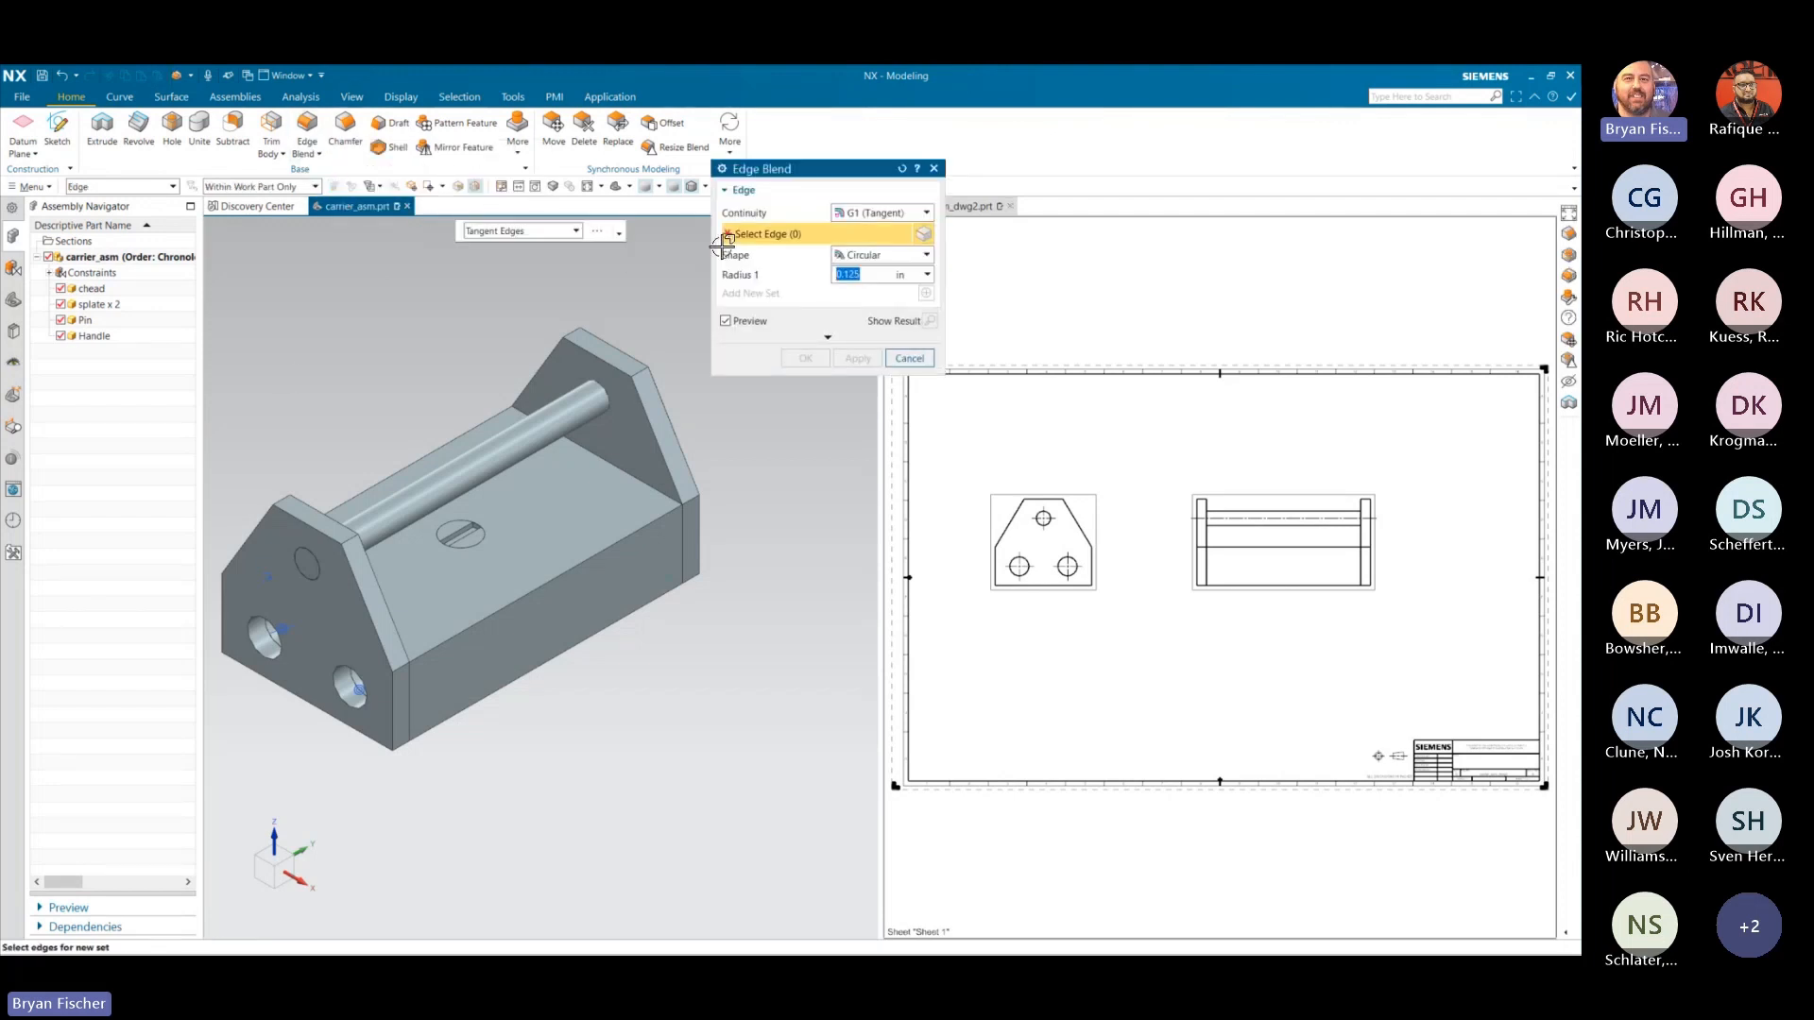
pyautogui.click(314, 186)
pyautogui.click(269, 234)
pyautogui.scroll(3, 247, 544)
pyautogui.click(449, 508)
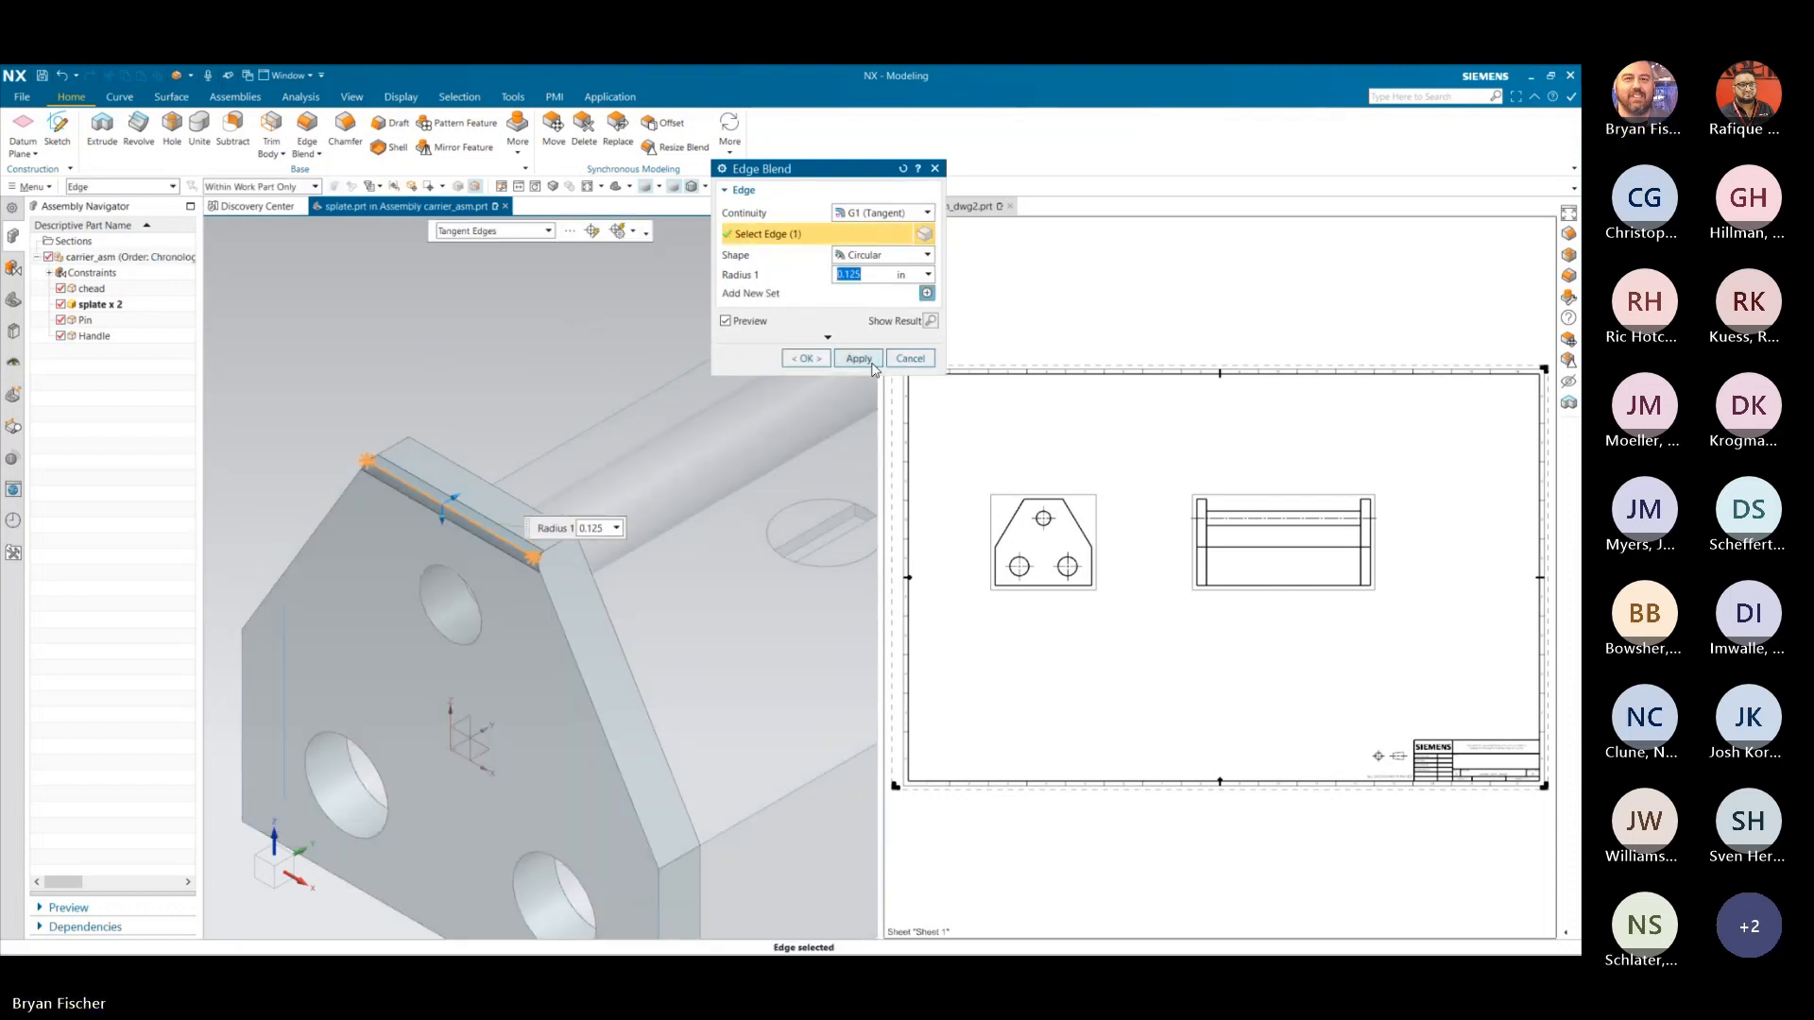
pyautogui.scroll(-3, 538, 368)
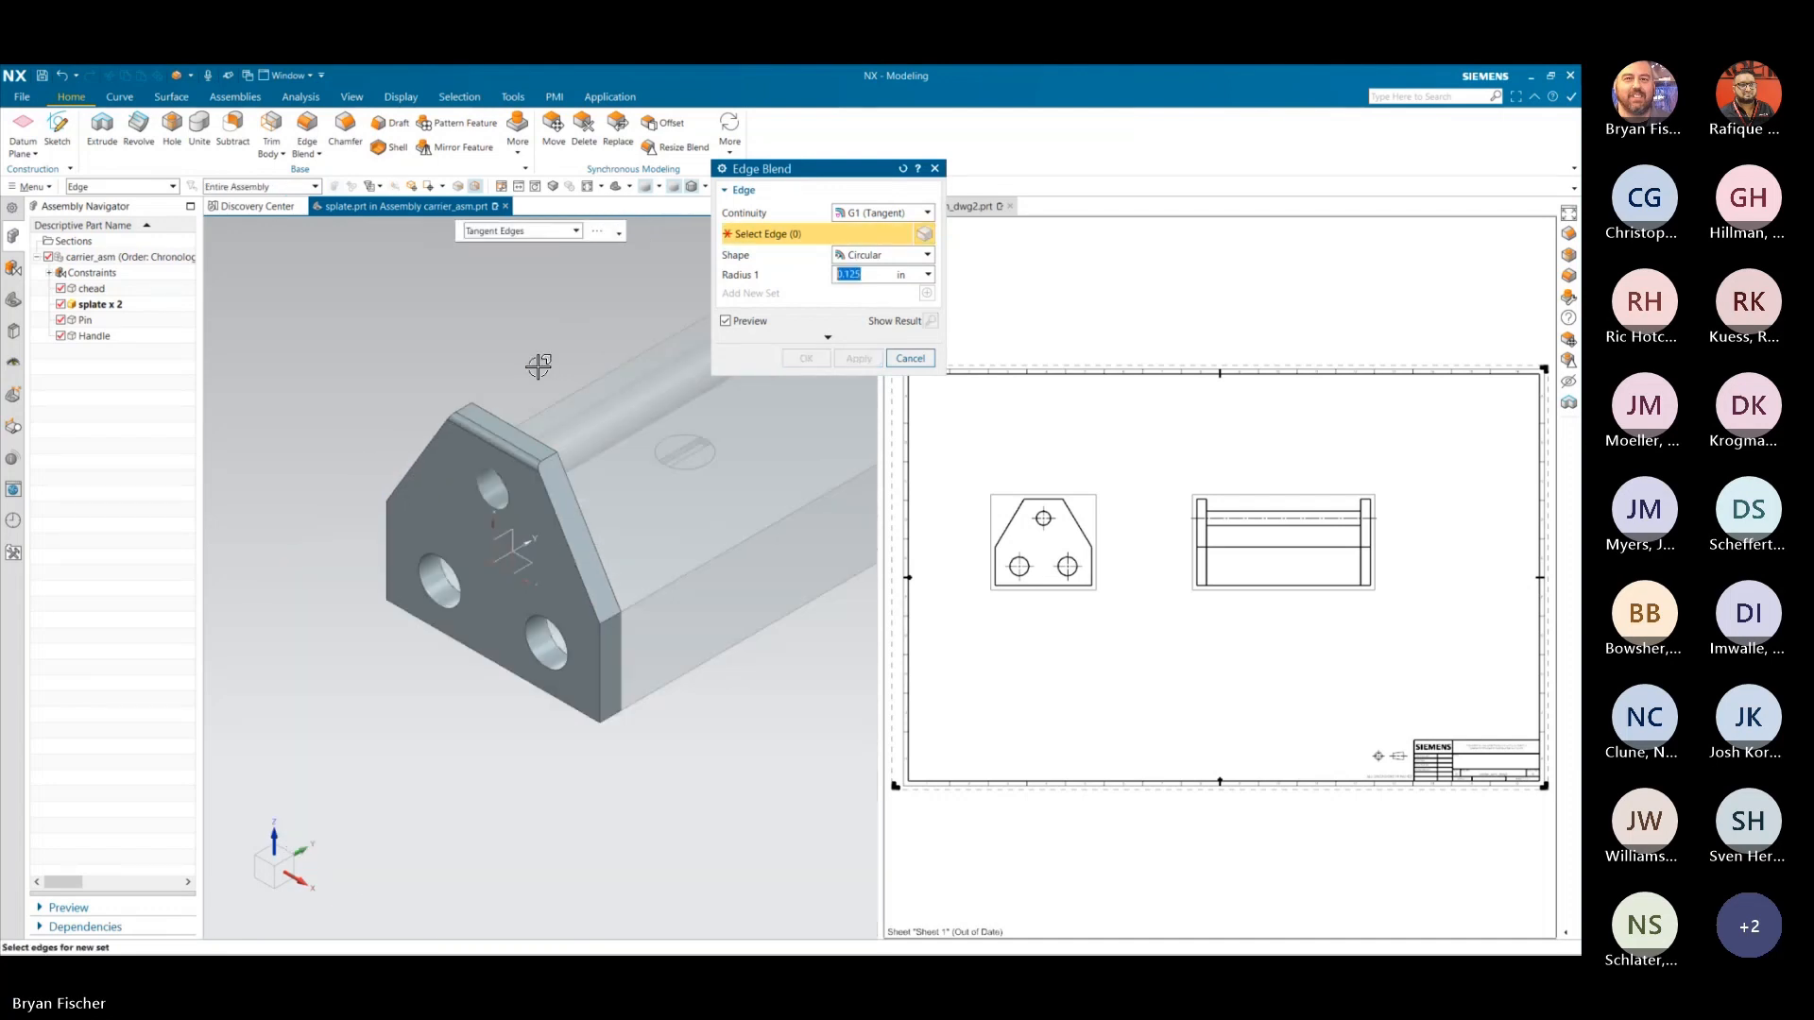
# - Blend the chead's upper long edge with a 0.125 in radius and make carrier_asm the work part again
pyautogui.click(744, 546)
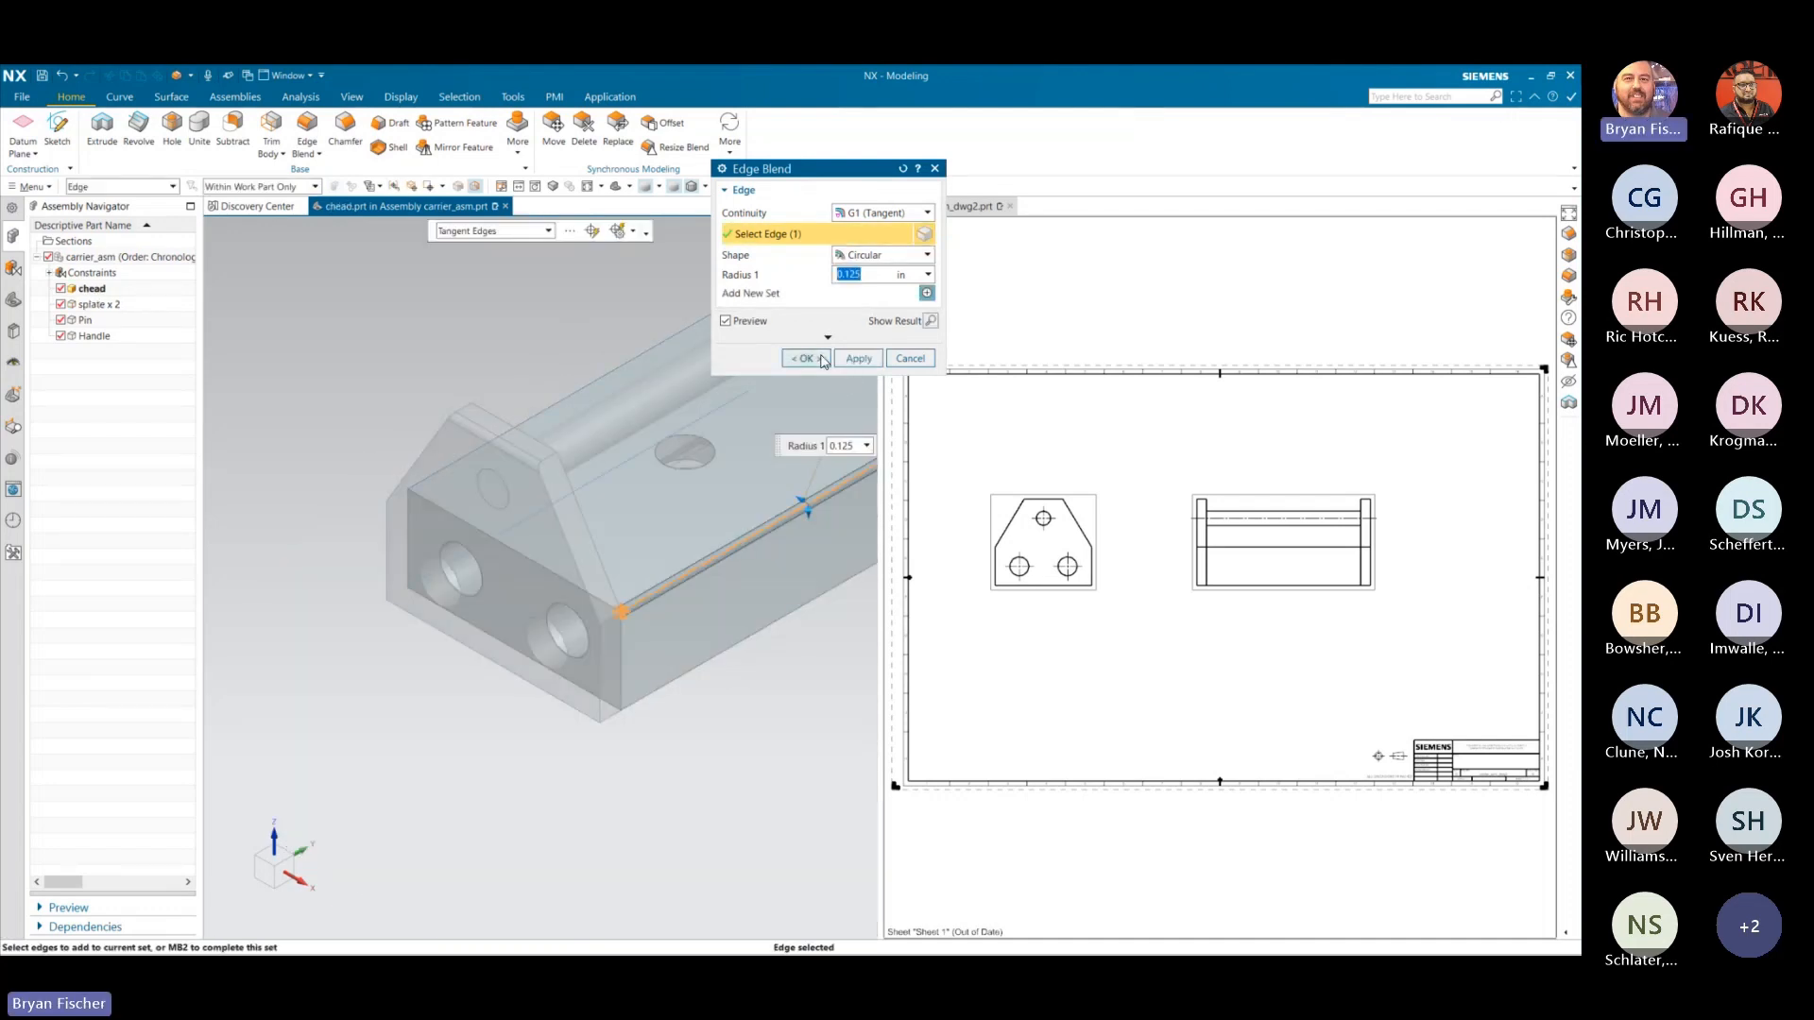
pyautogui.click(822, 360)
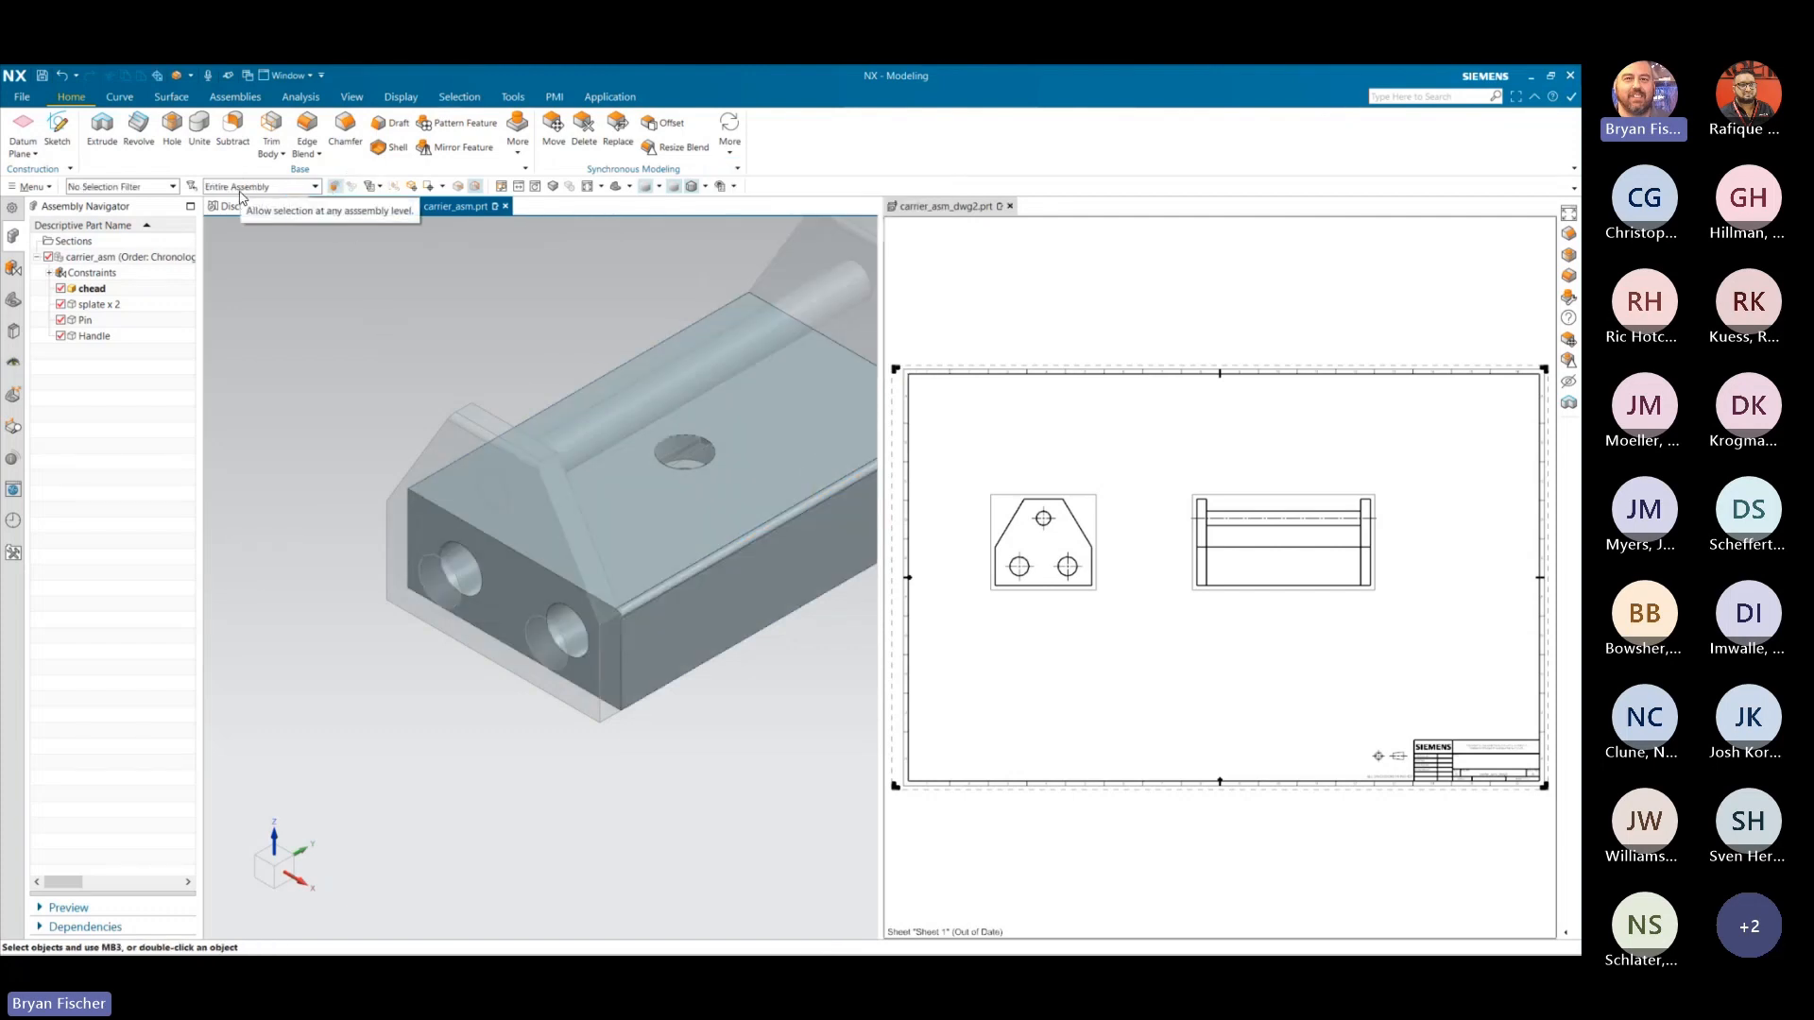
pyautogui.rightClick(350, 438)
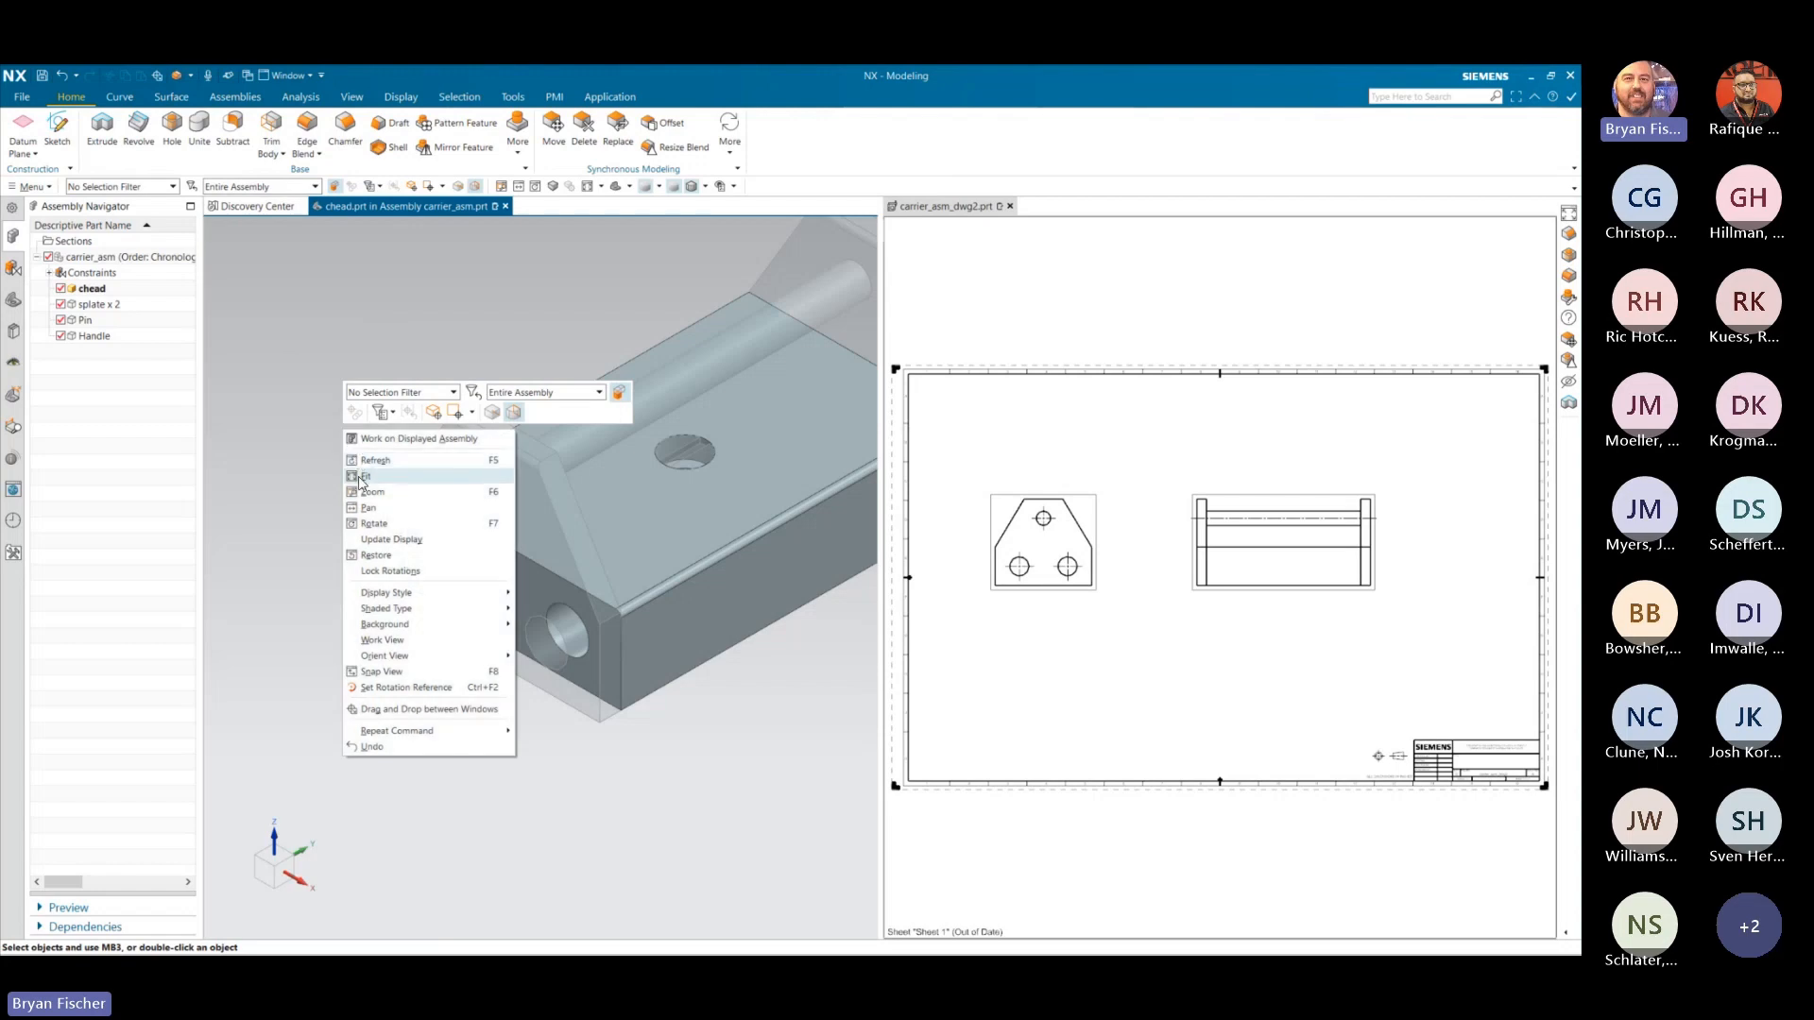
pyautogui.click(365, 476)
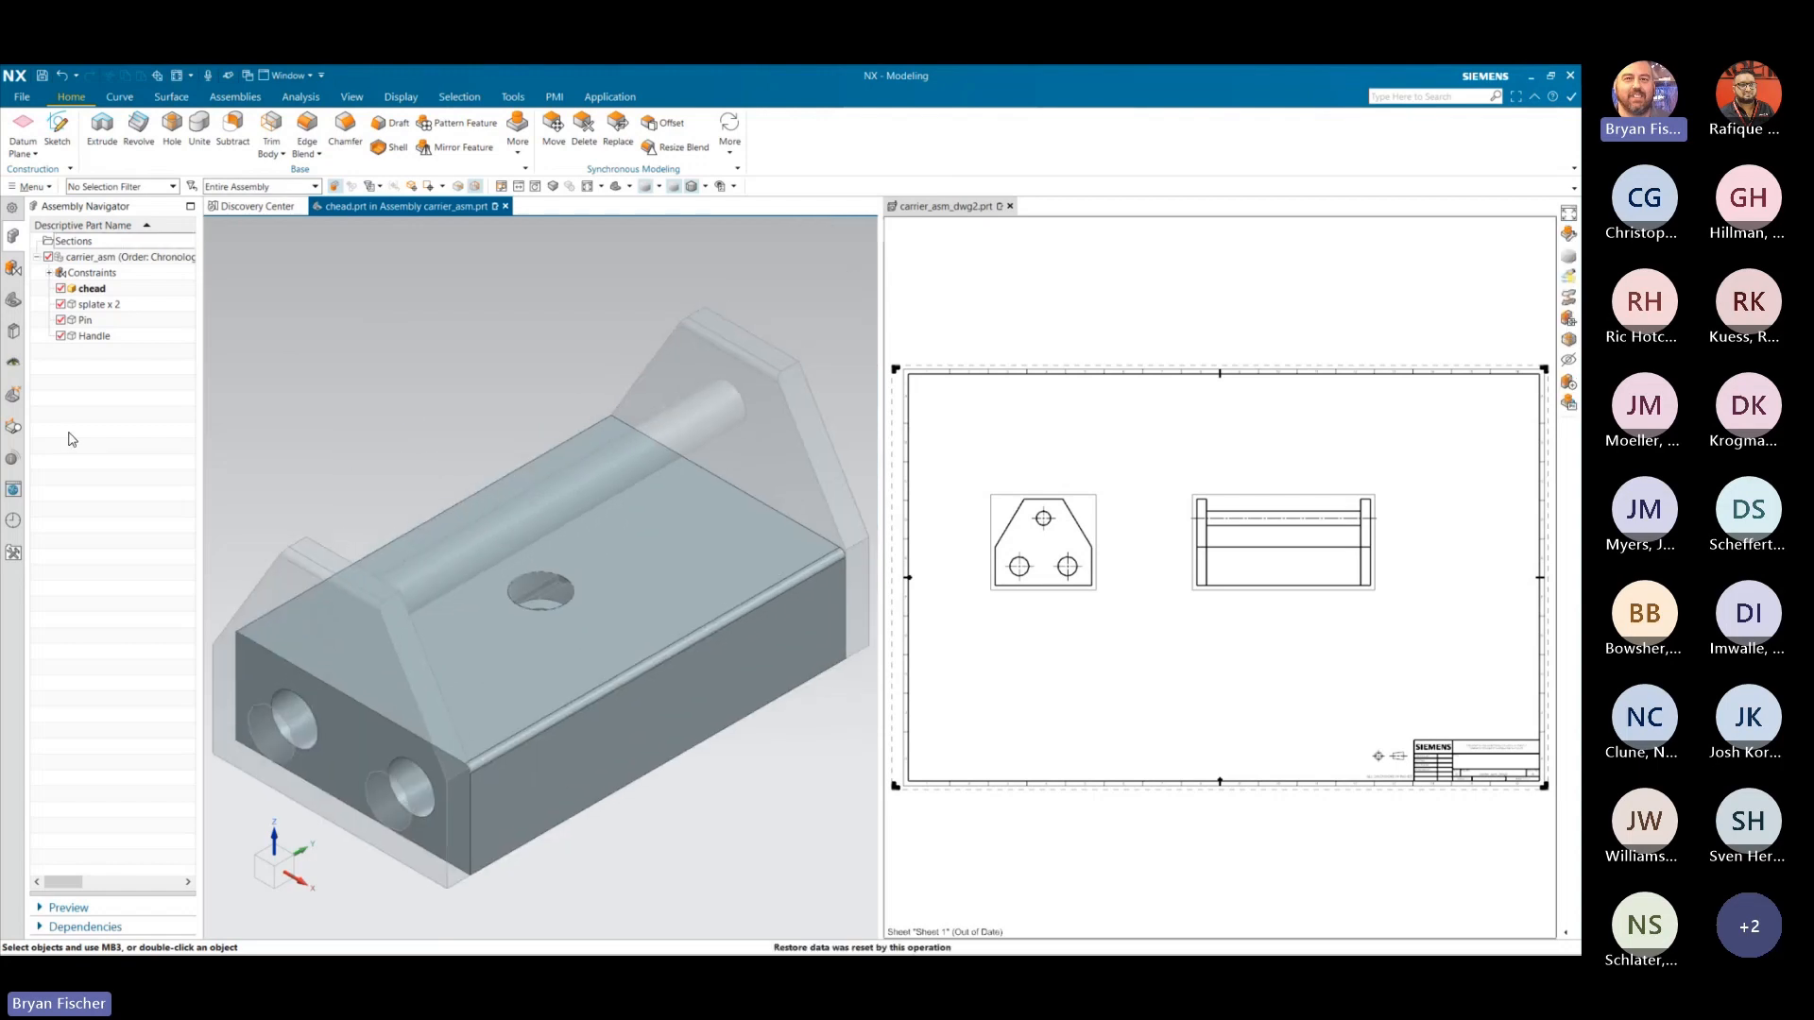
pyautogui.doubleClick(105, 259)
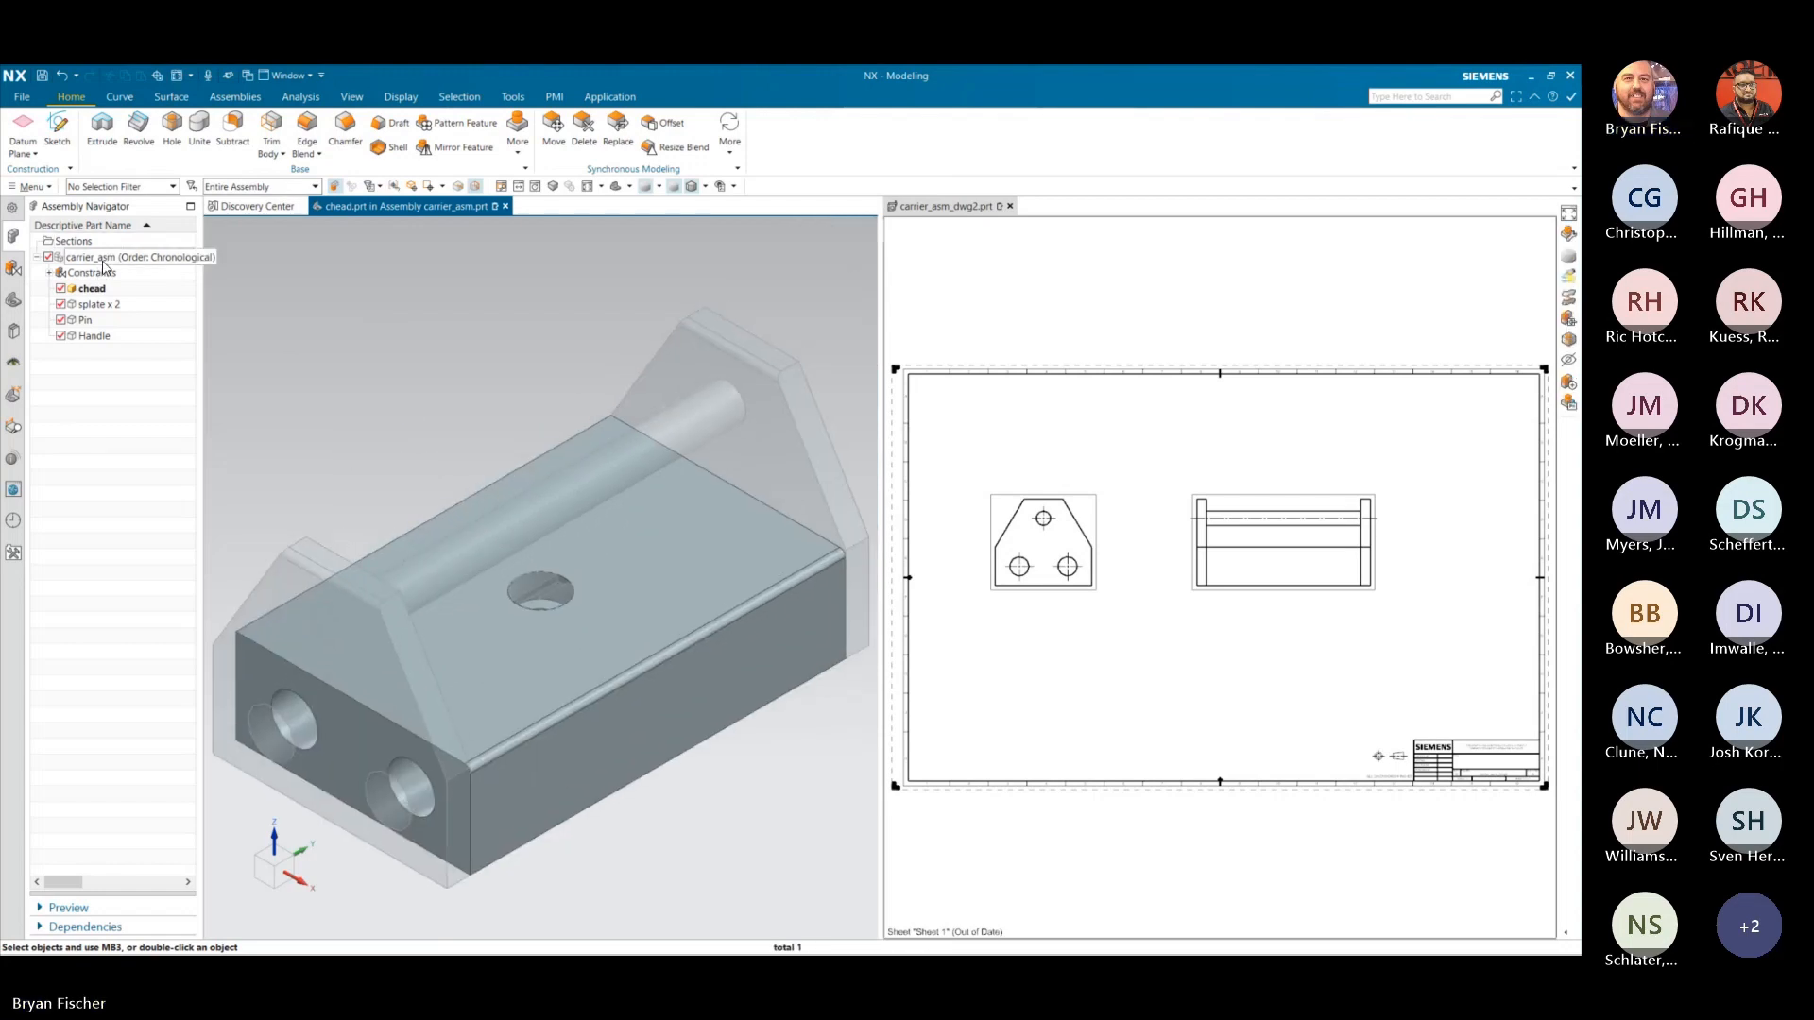
# - Update the out-of-date Sheet 1 in carrier_asm_dwg2 and inspect the blended edges in the projected view
pyautogui.click(1120, 619)
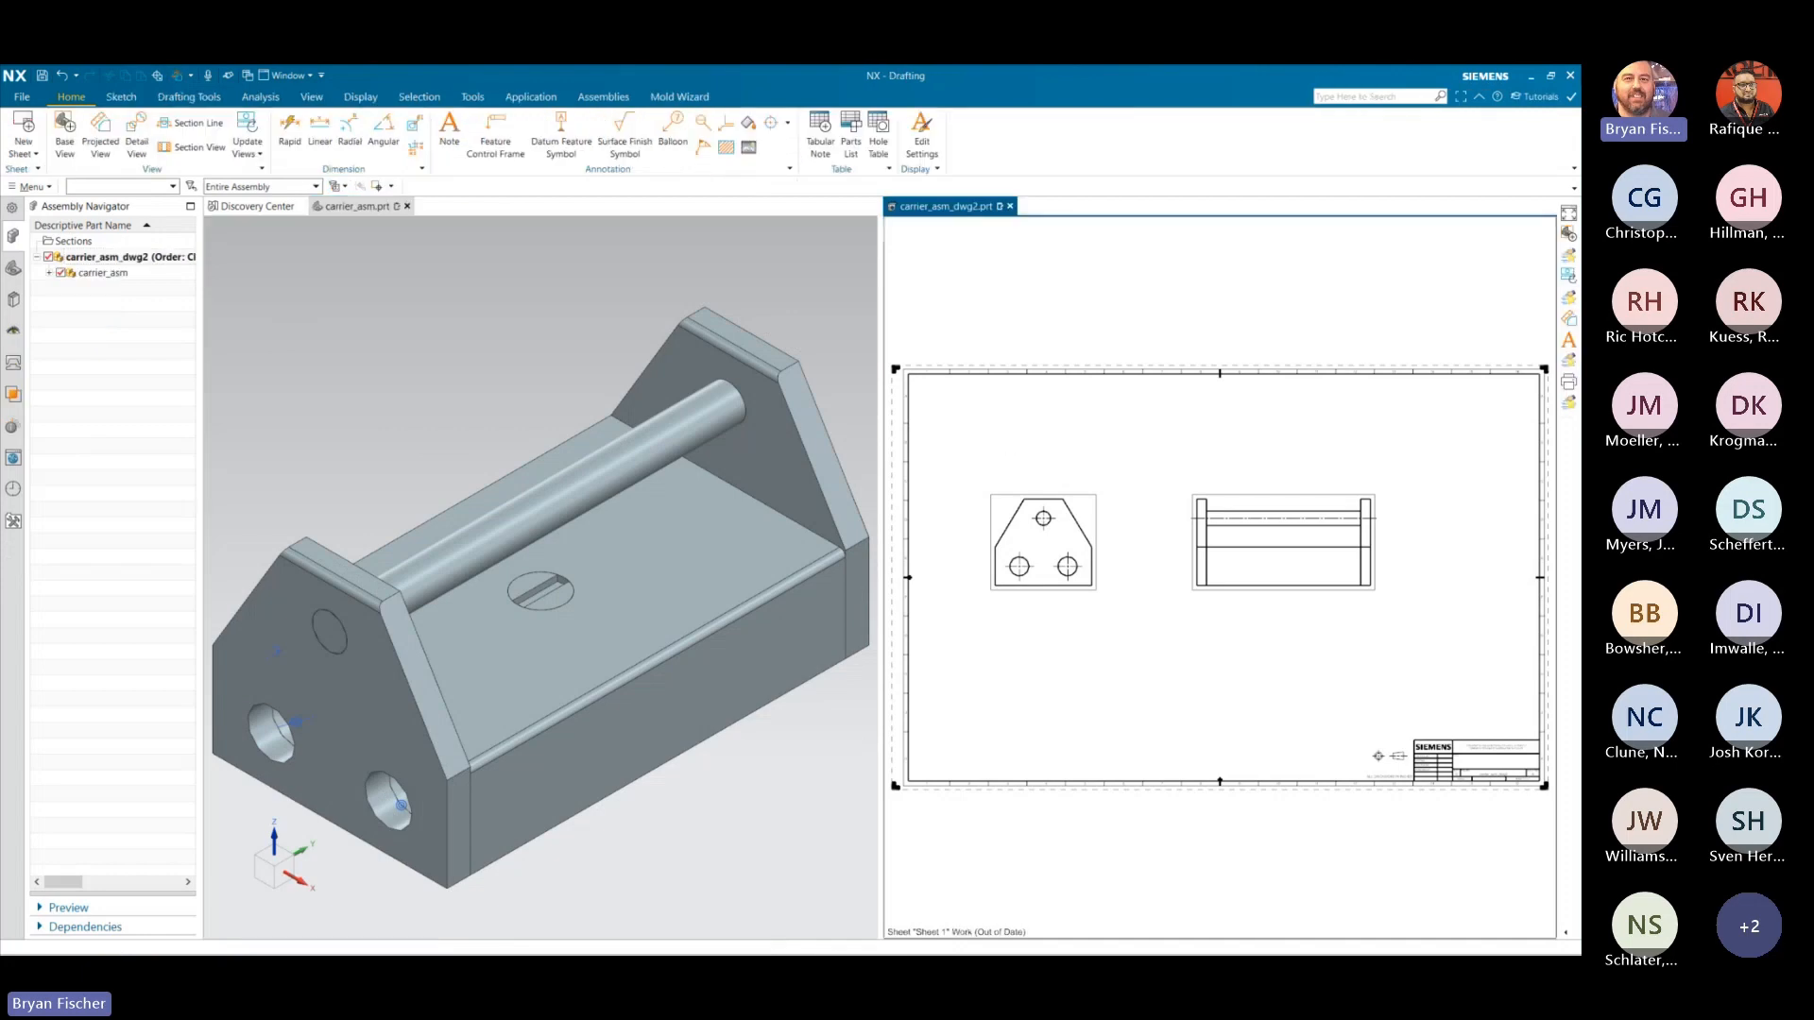
pyautogui.click(8, 270)
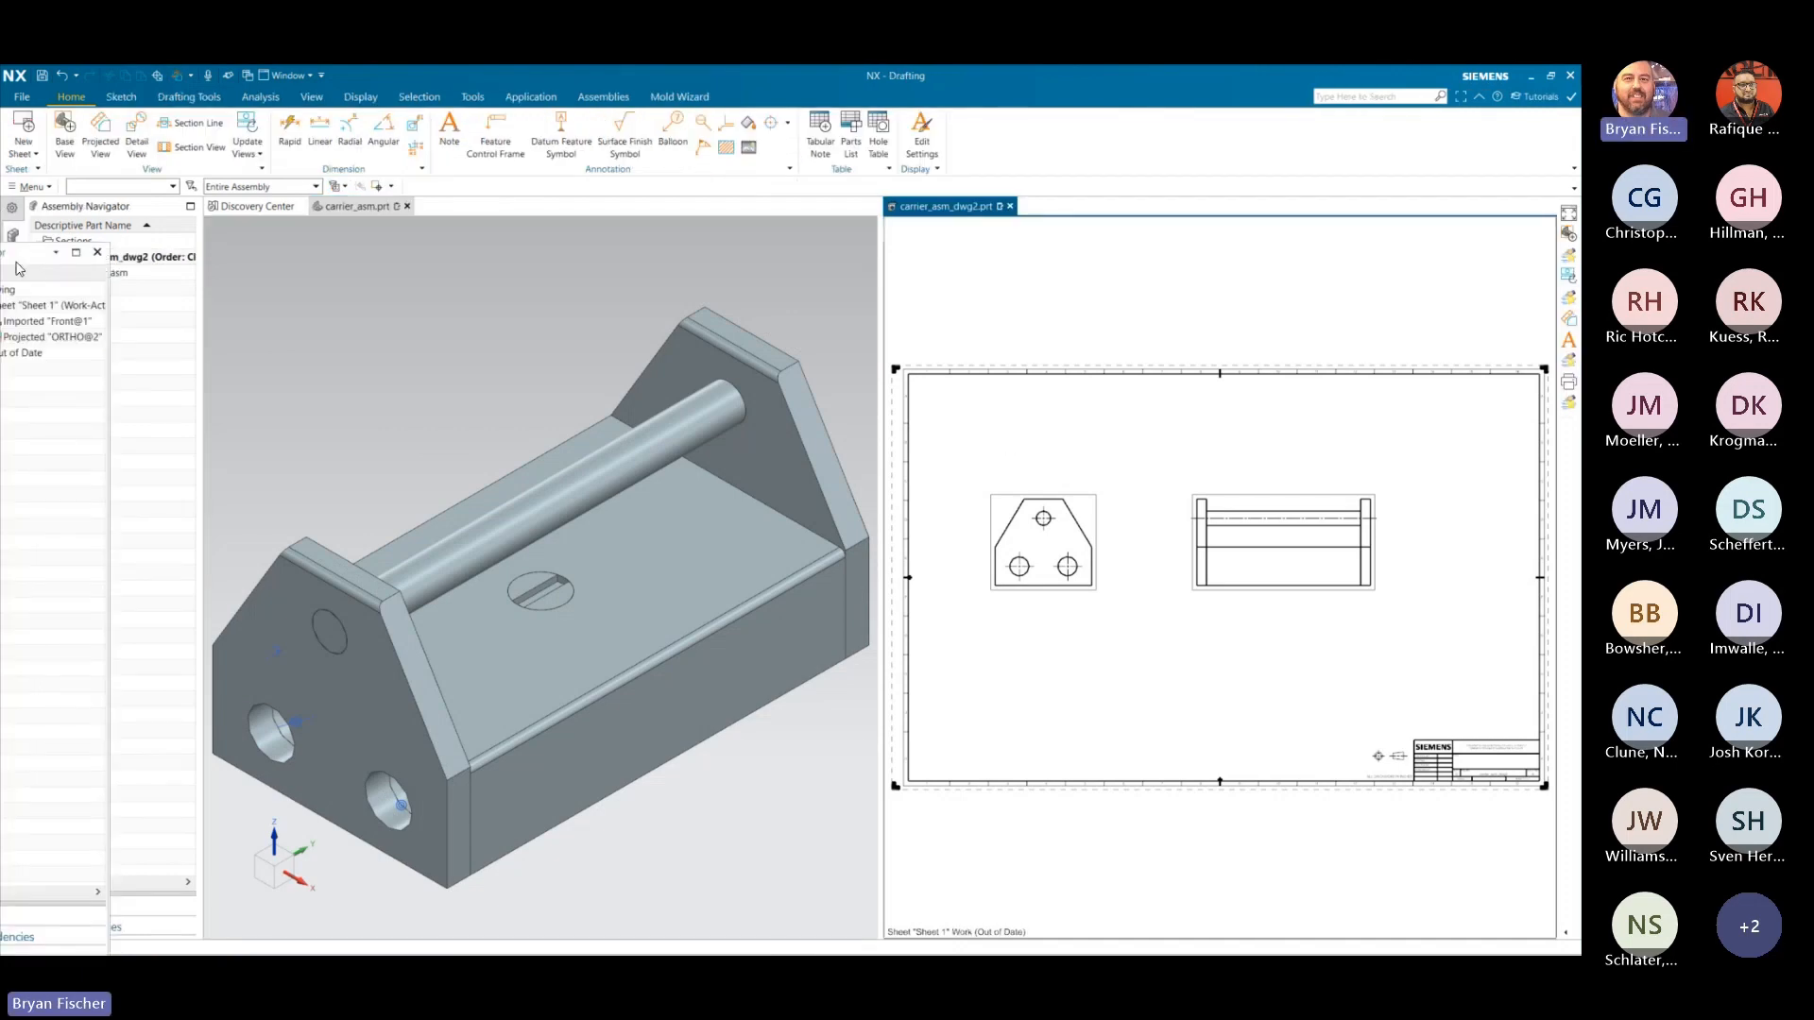
pyautogui.click(98, 253)
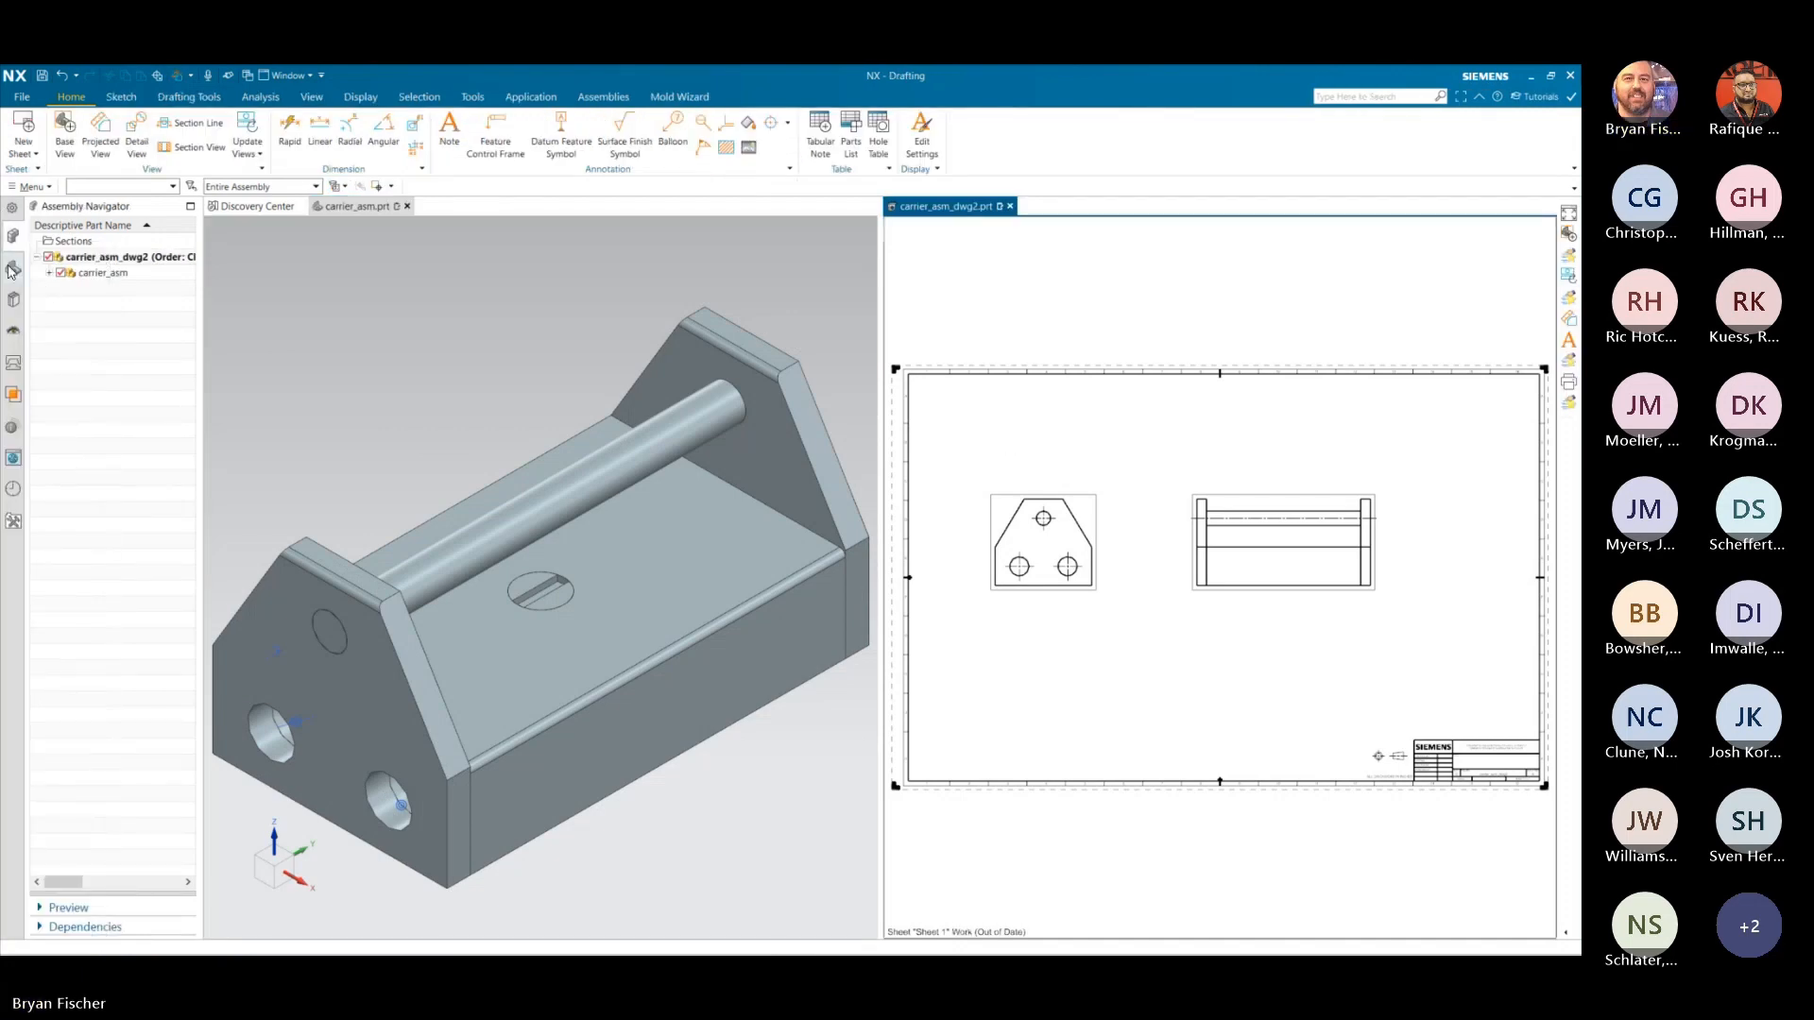
pyautogui.click(13, 269)
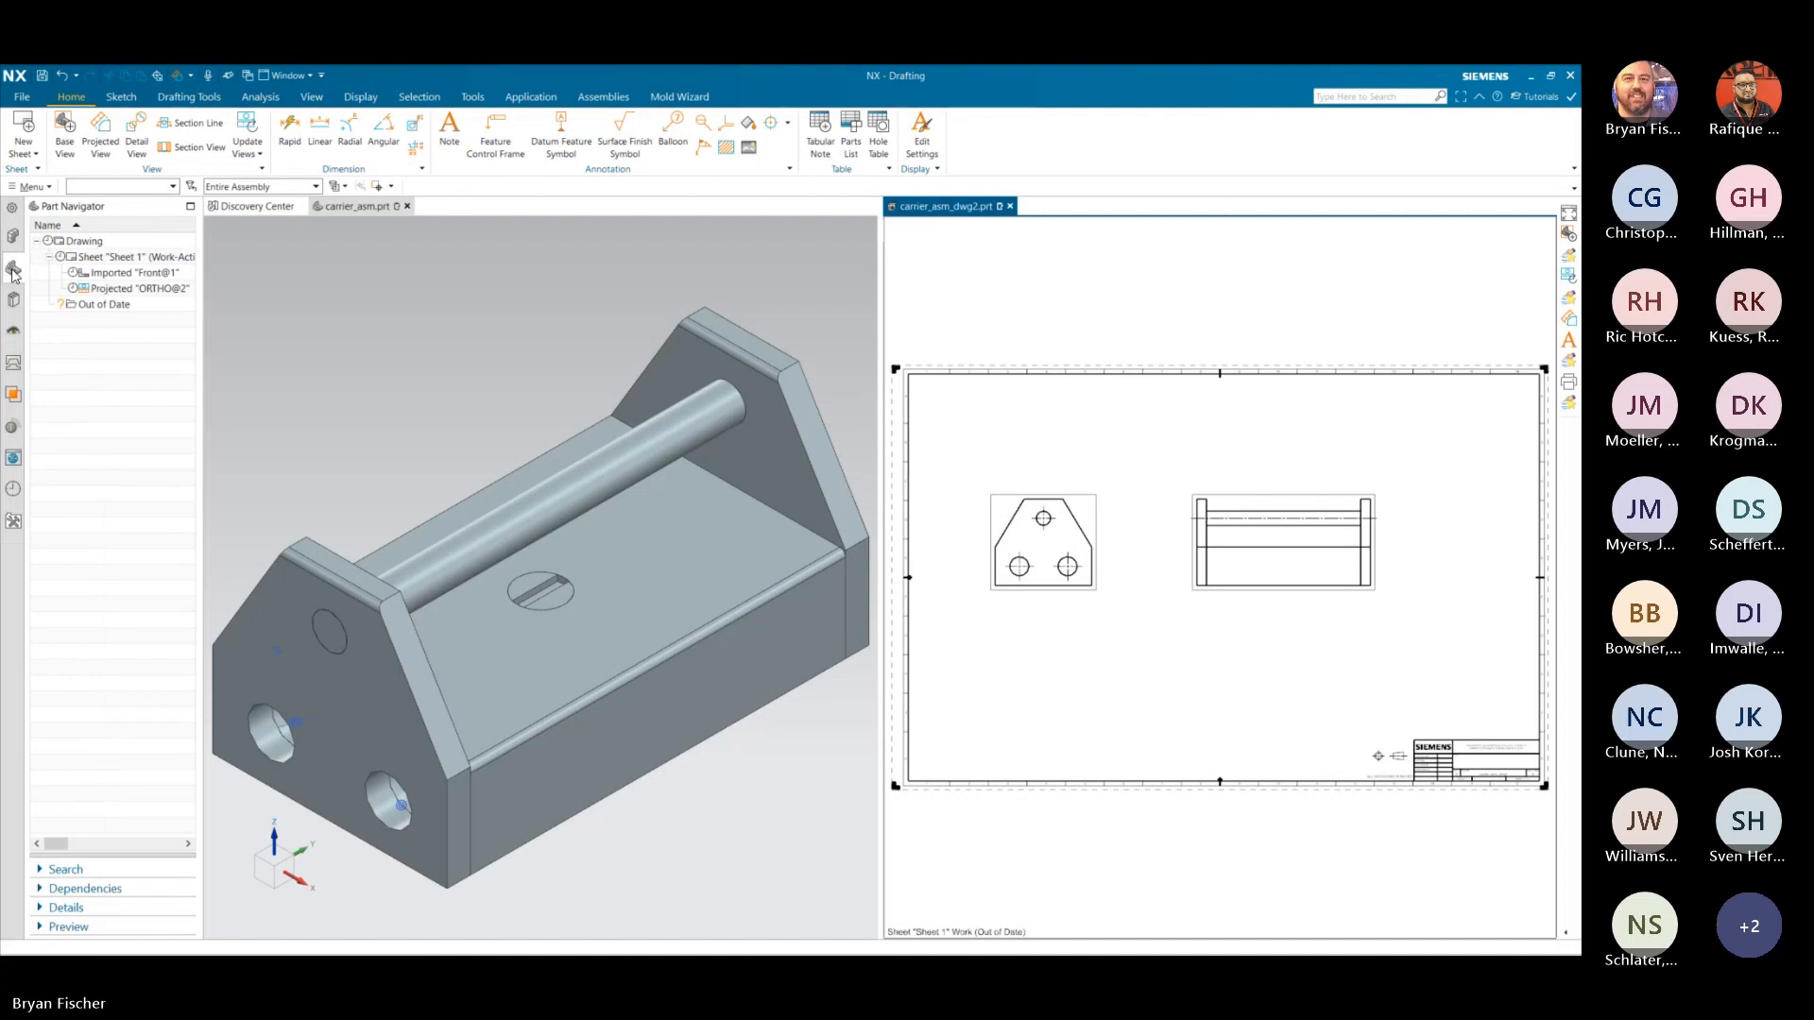
pyautogui.rightClick(122, 257)
pyautogui.click(152, 268)
pyautogui.scroll(4, 1187, 534)
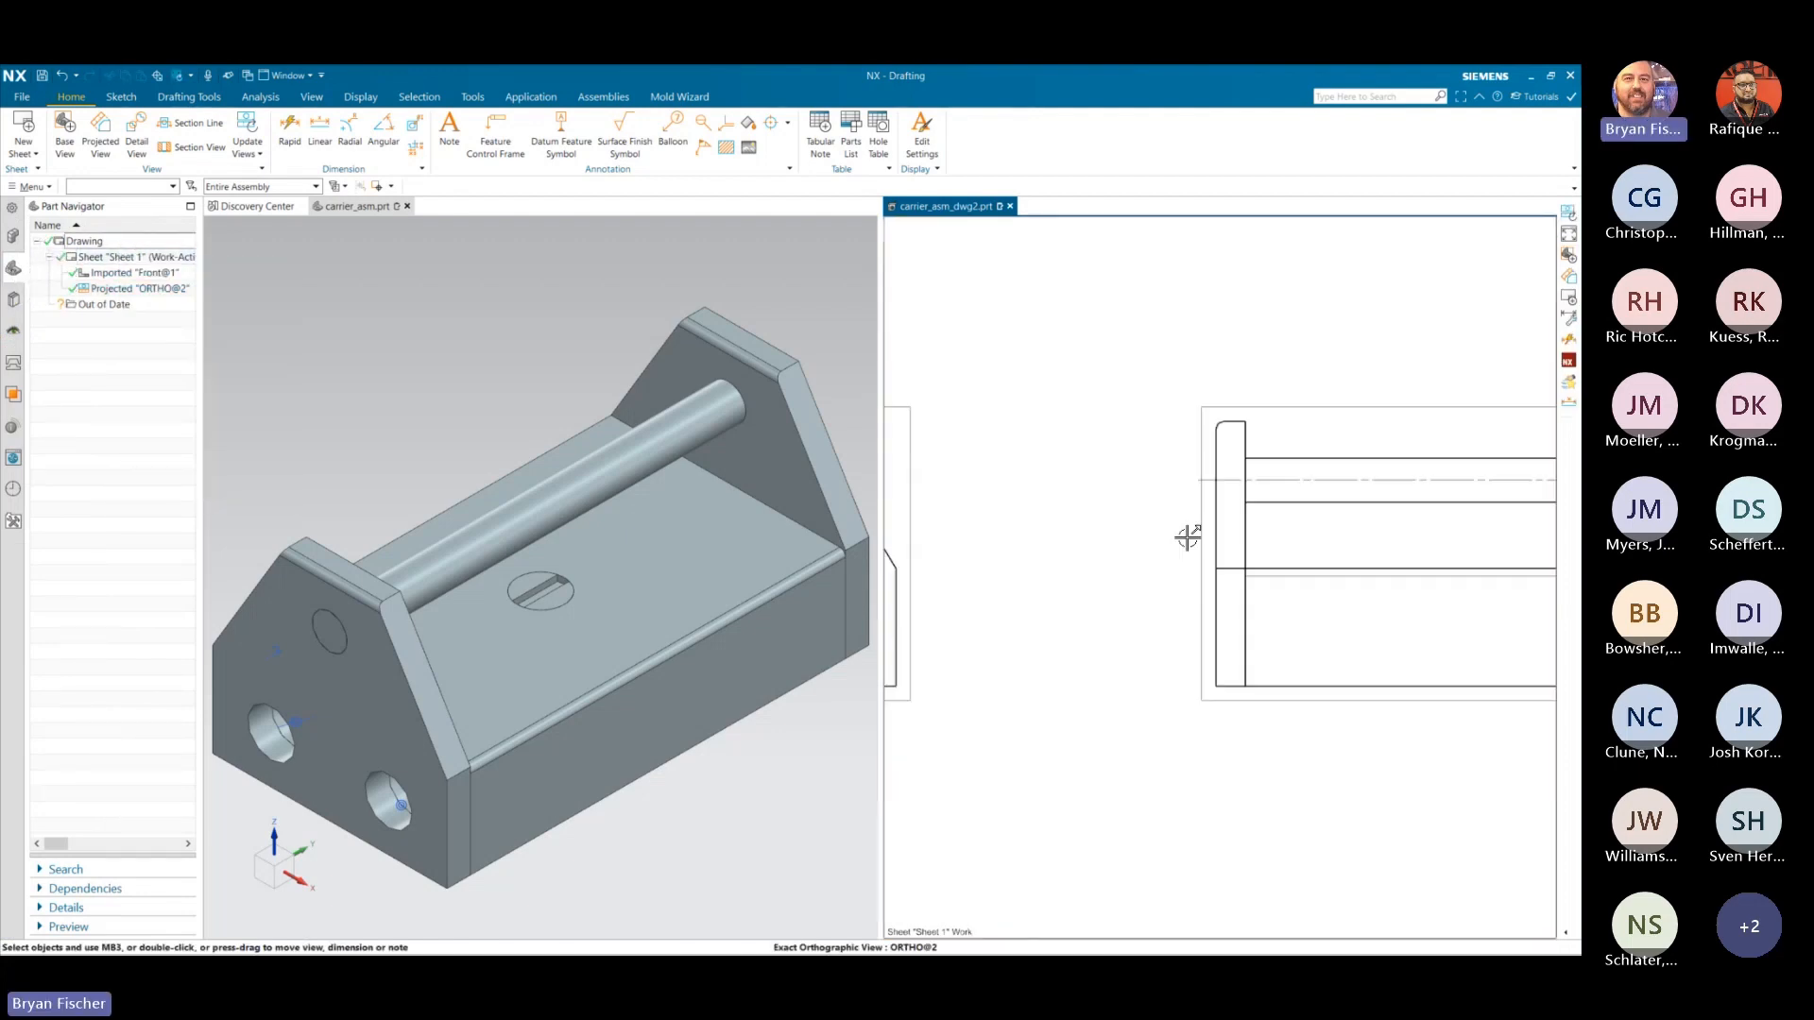
pyautogui.scroll(-5, 1210, 454)
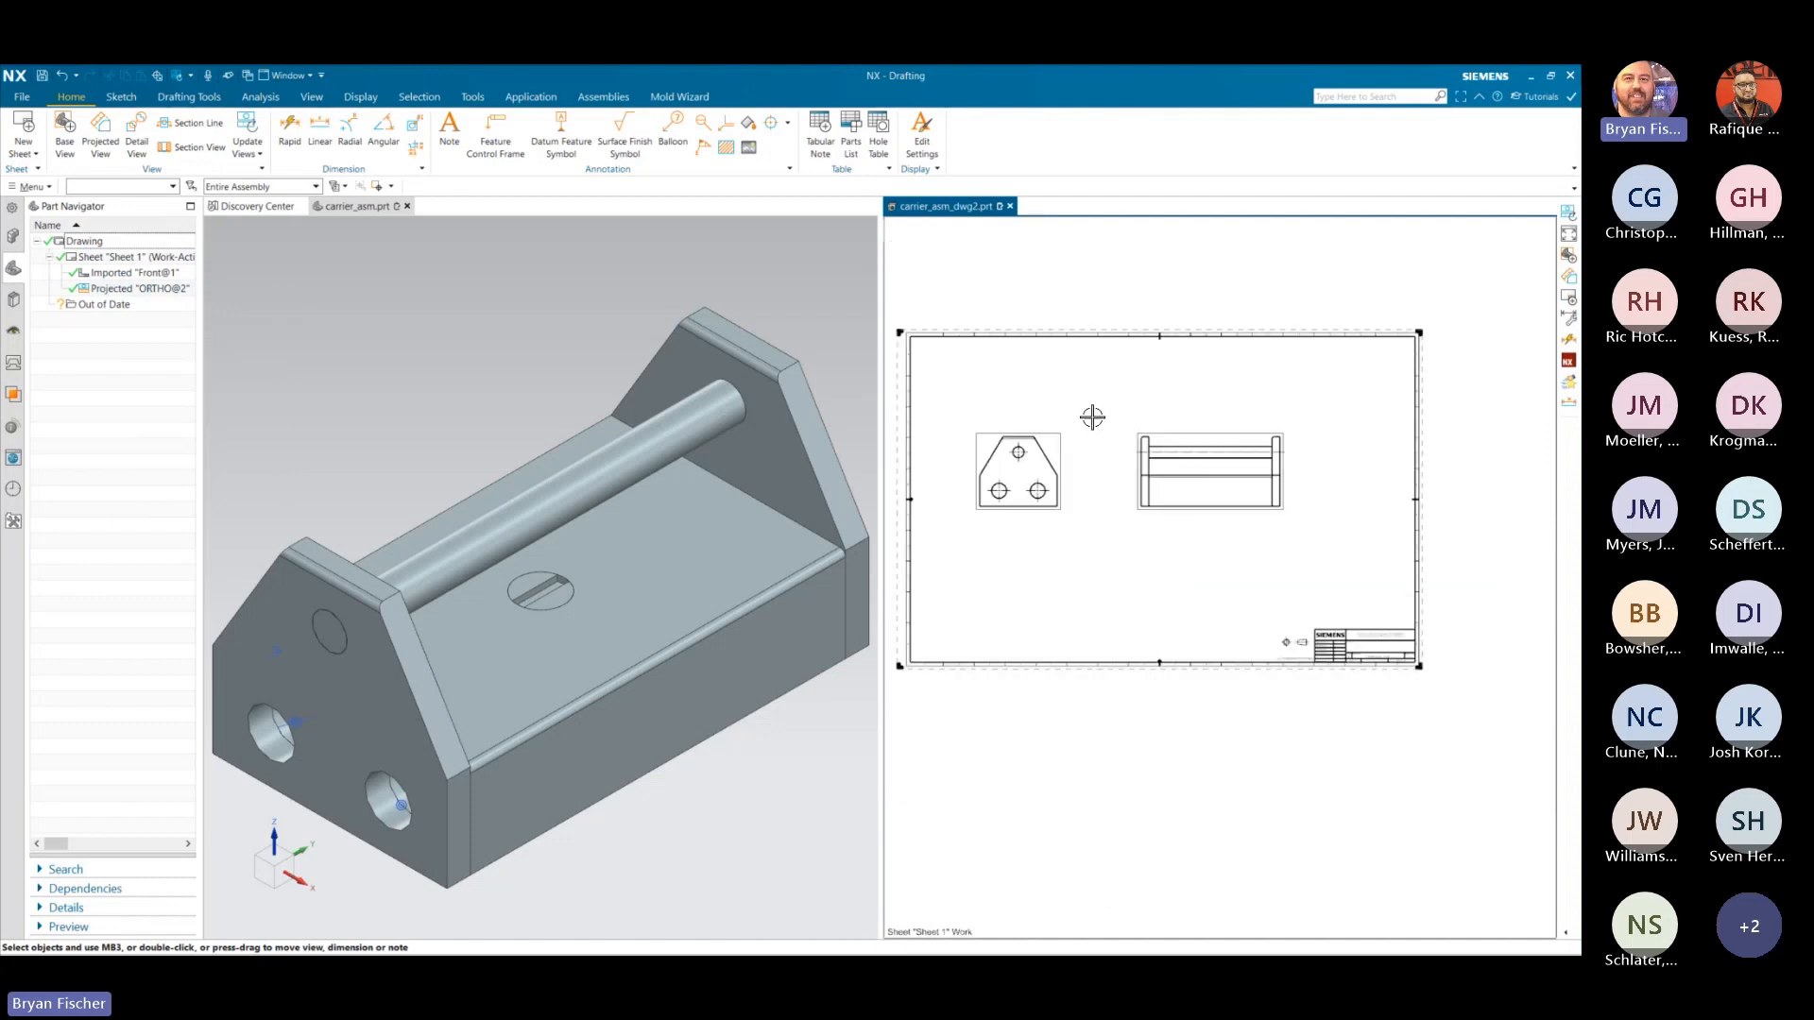
pyautogui.click(544, 380)
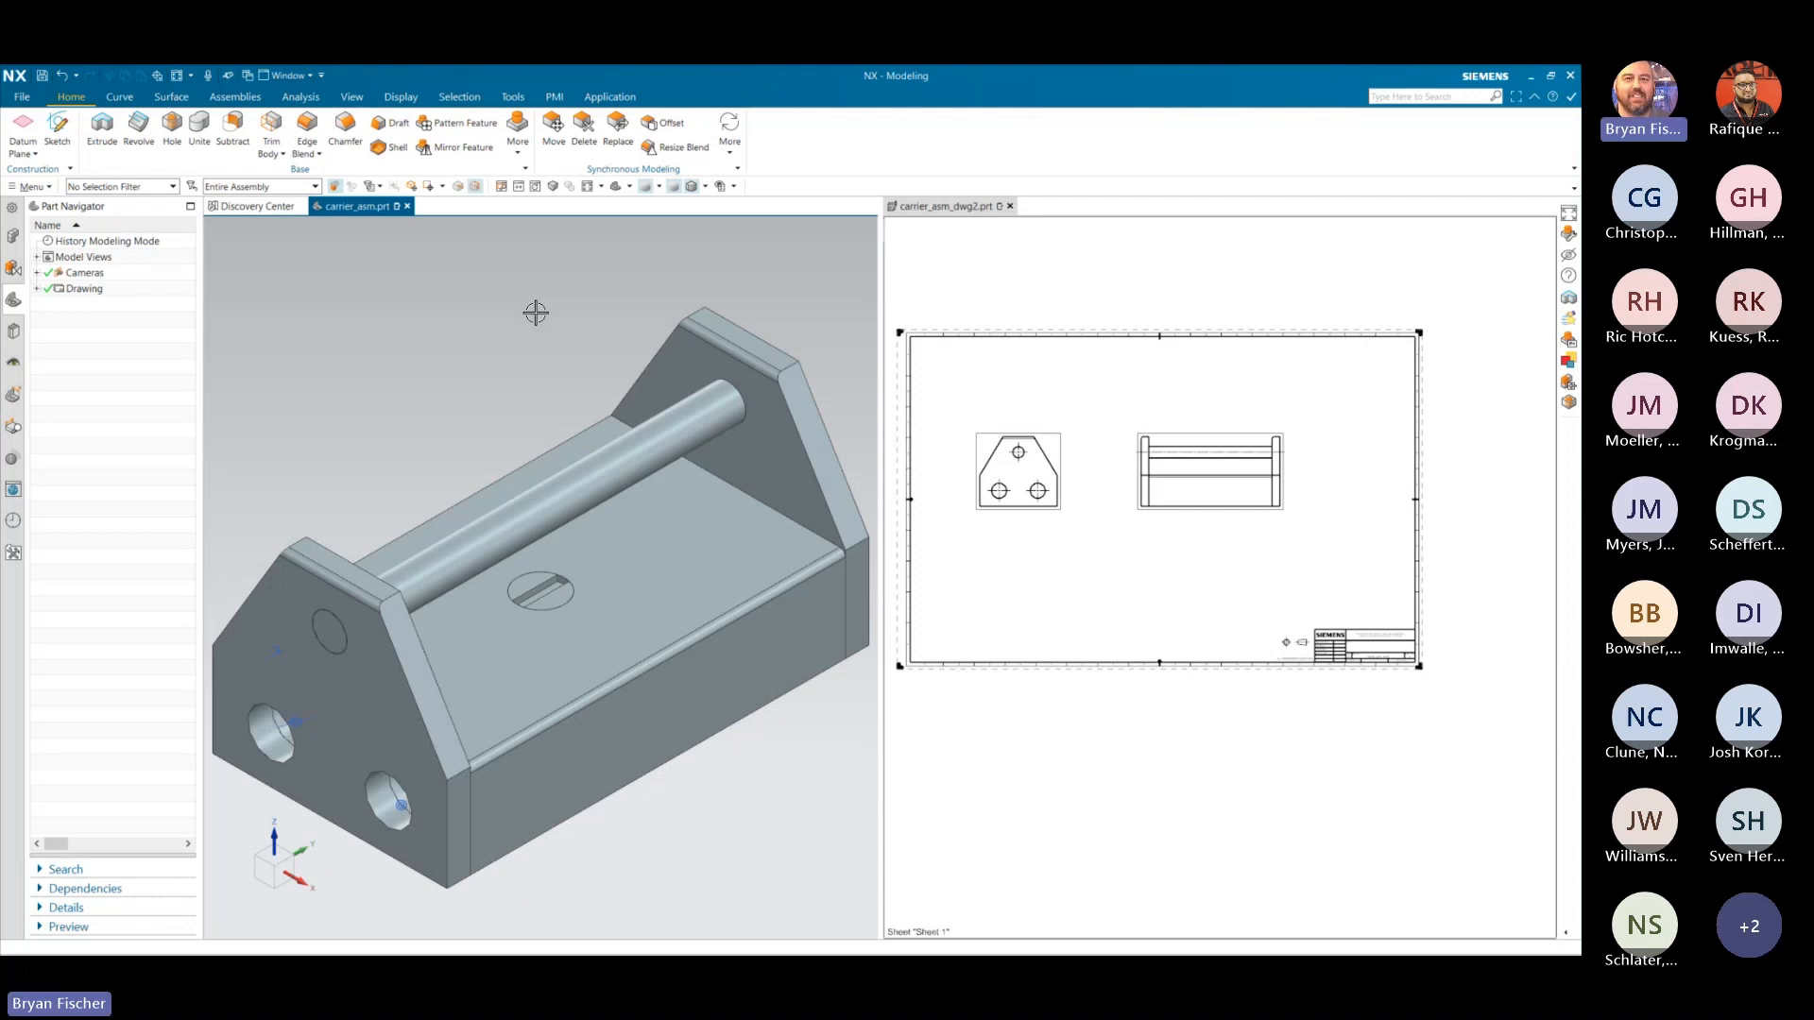
pyautogui.click(1010, 206)
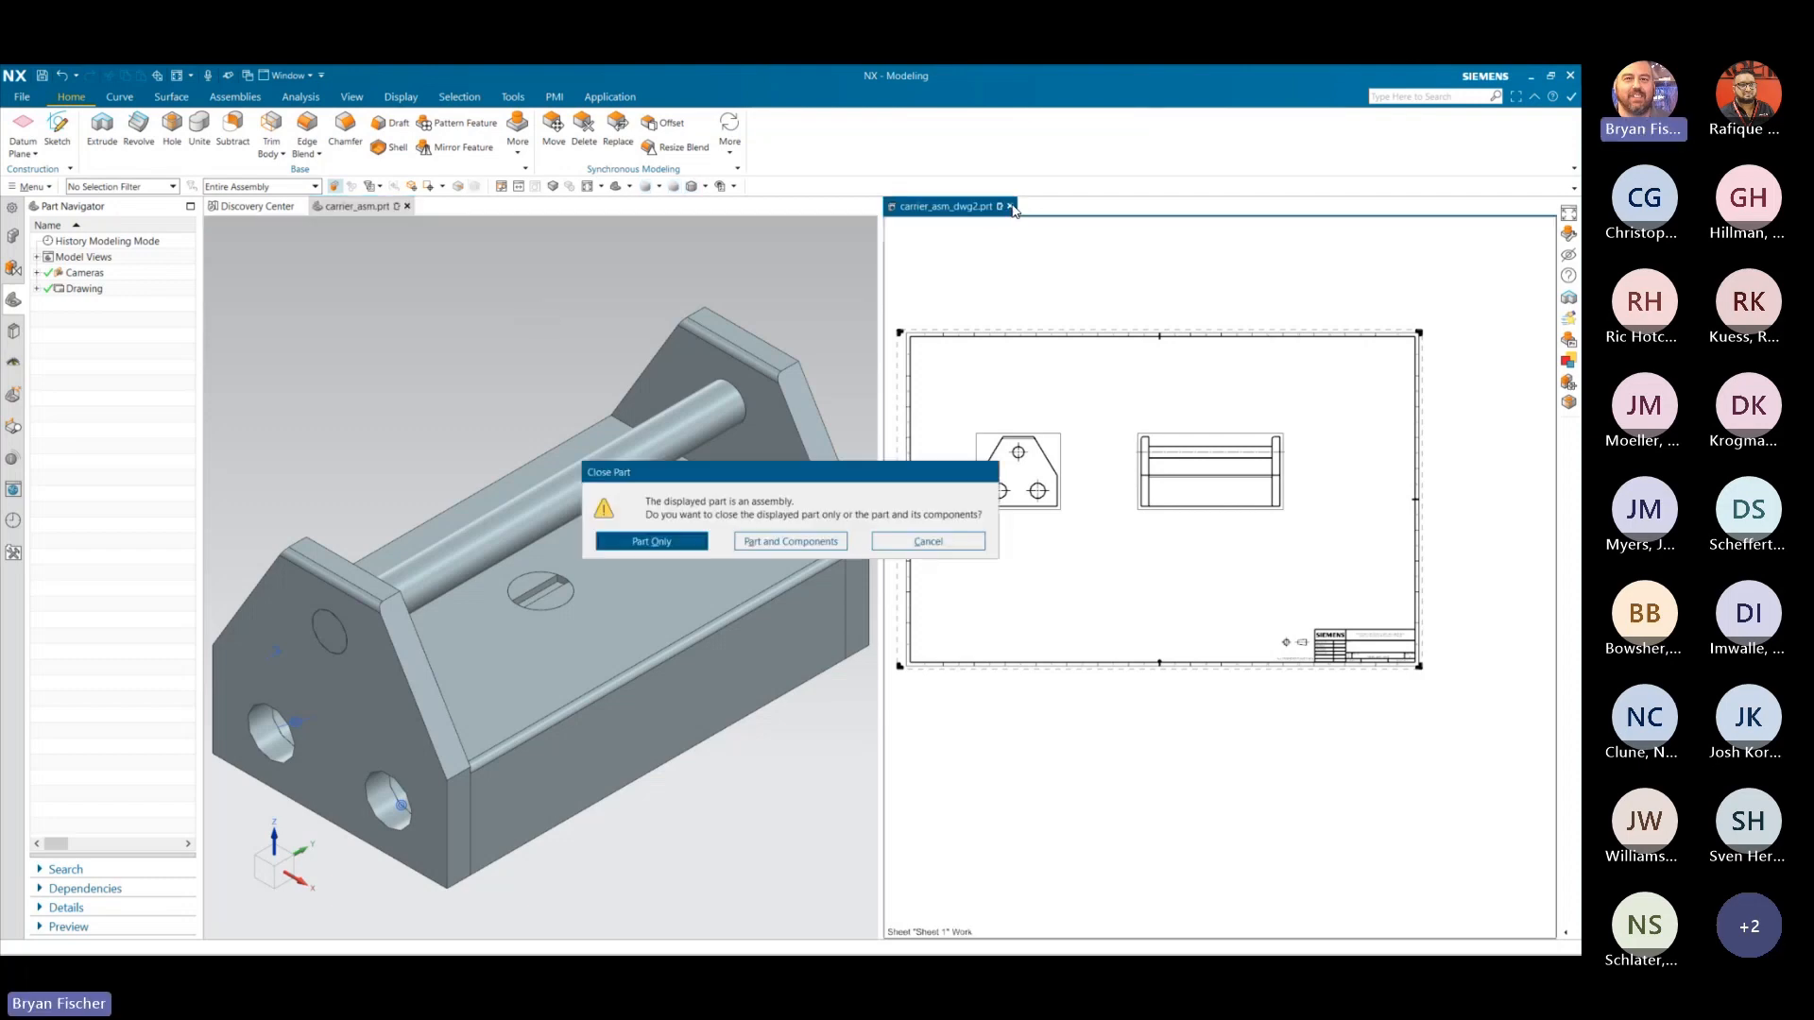
pyautogui.click(928, 542)
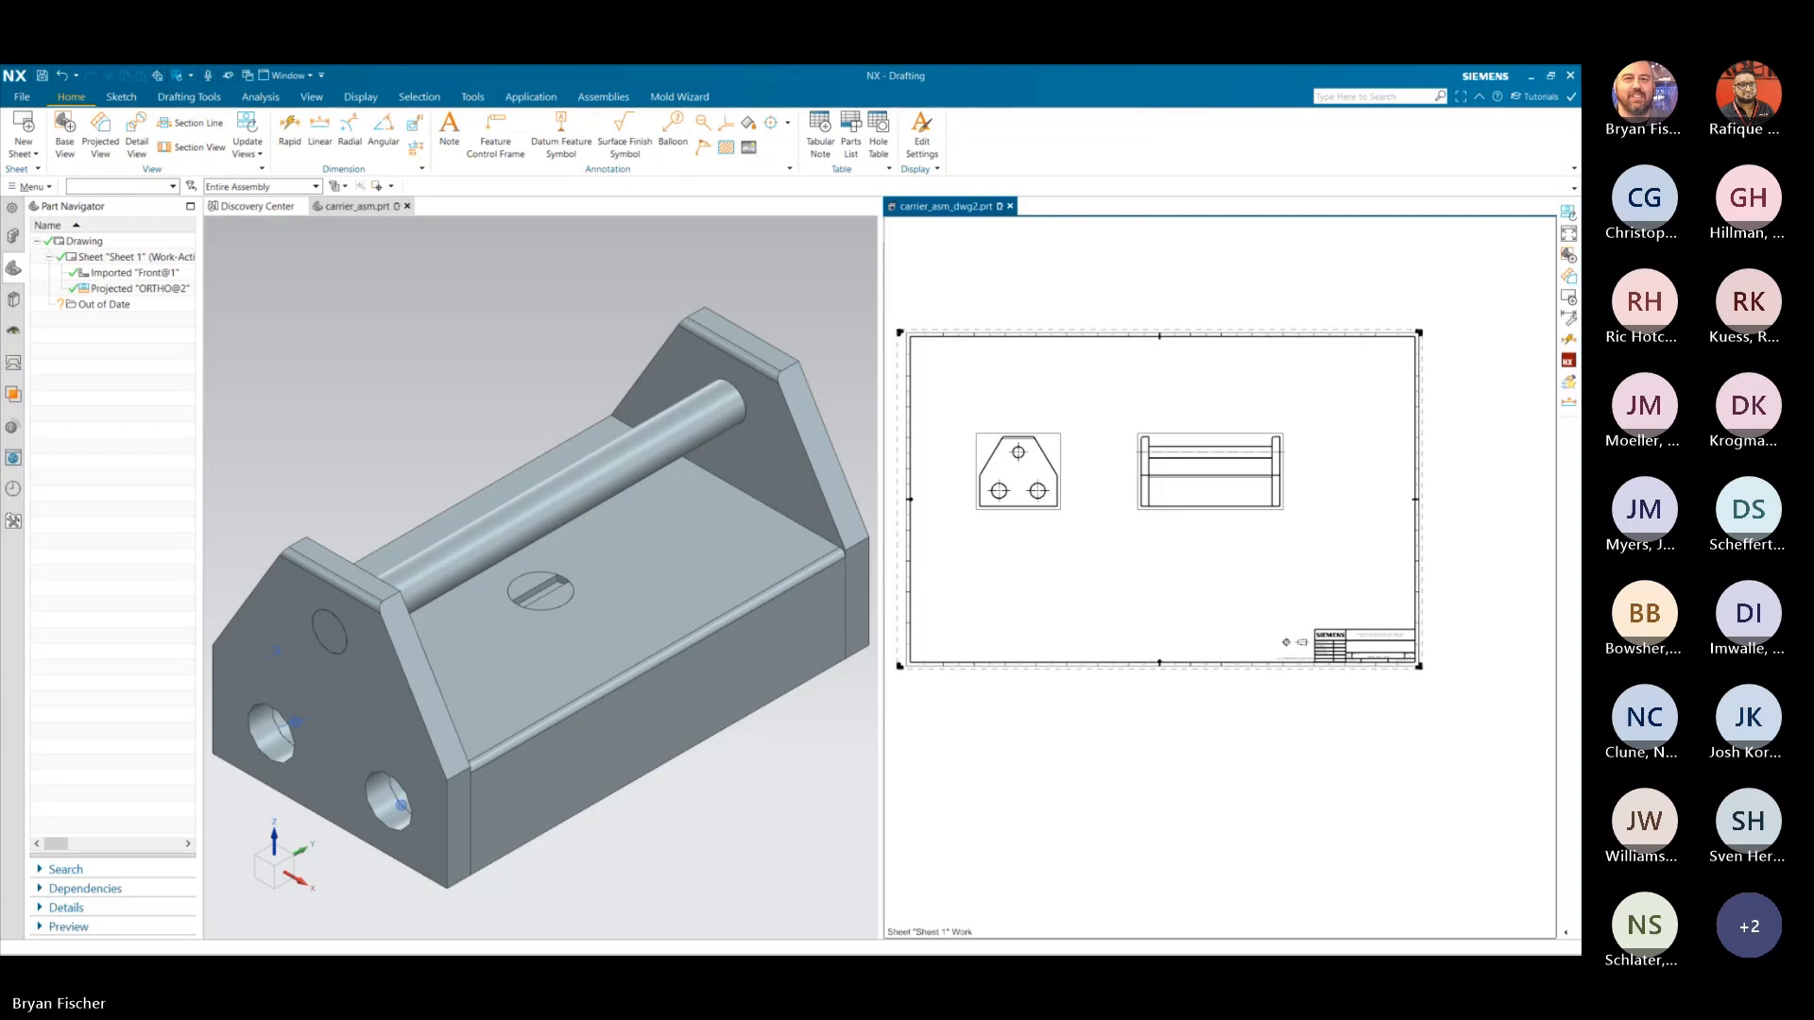
# - Switch to the Master Model Concept slide to review it, and return to NX
pyautogui.hotkey('alt', 'Tab')
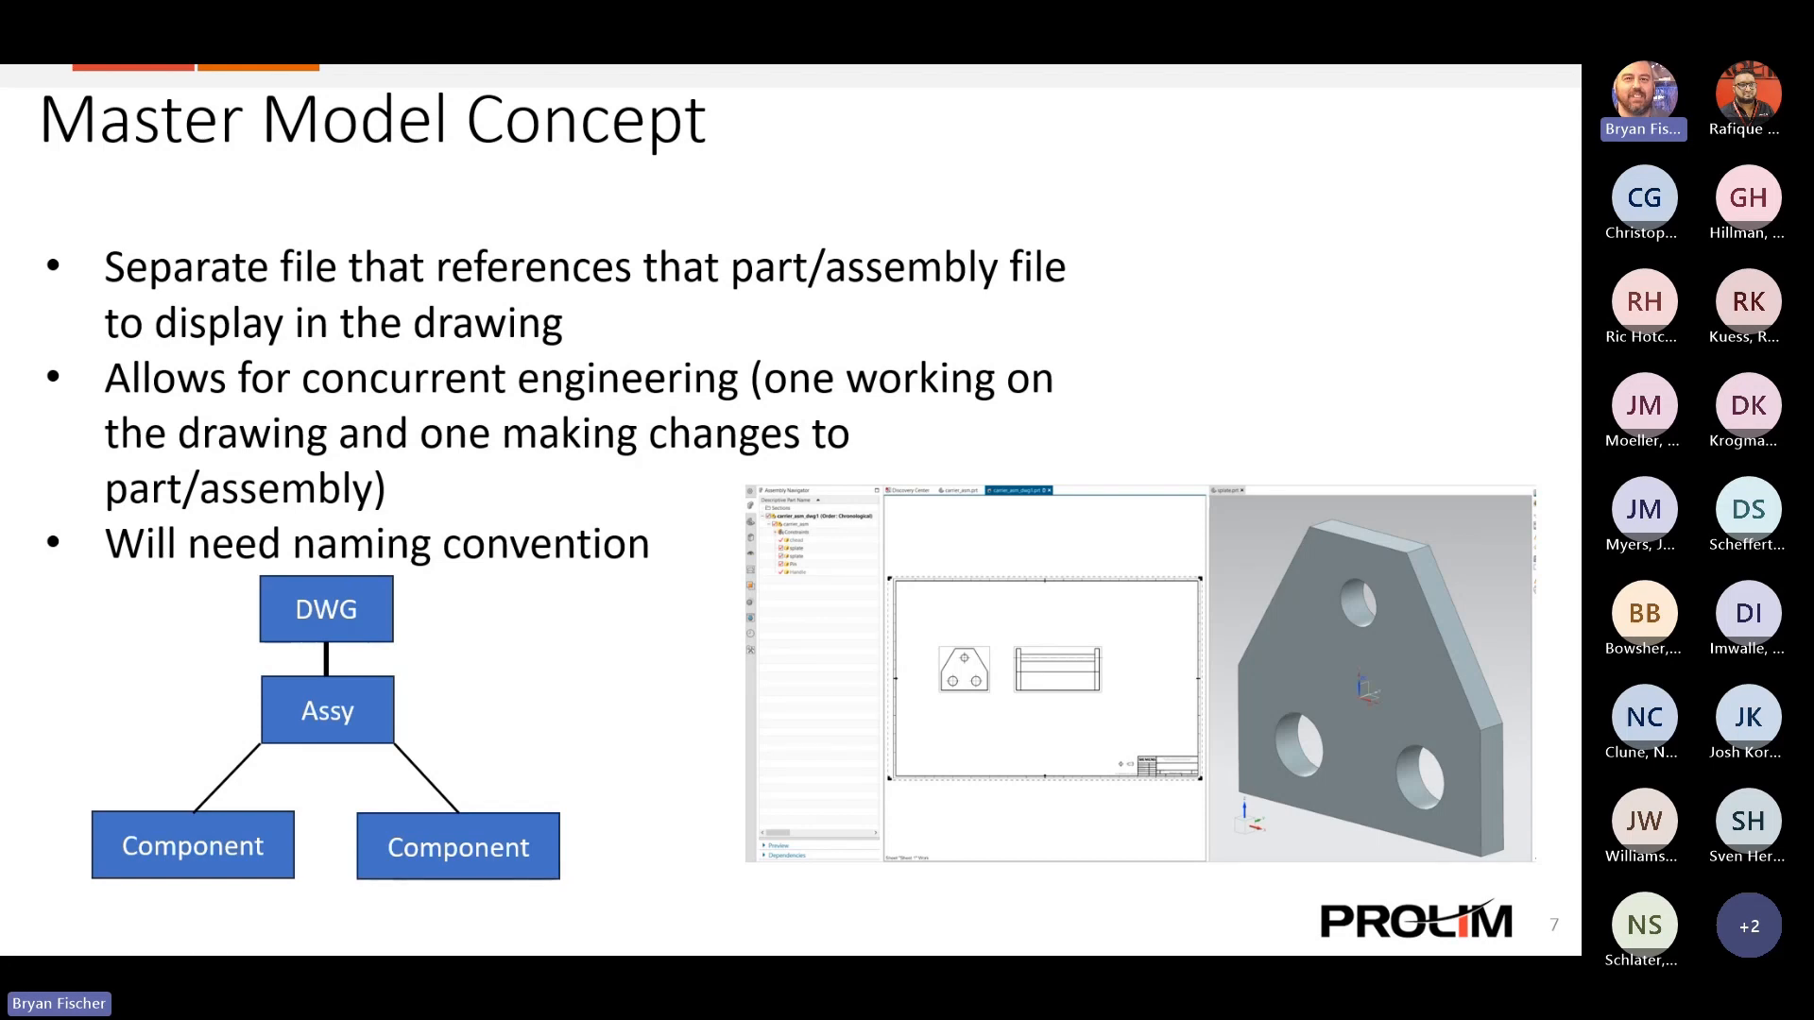
pyautogui.hotkey('alt', 'Tab')
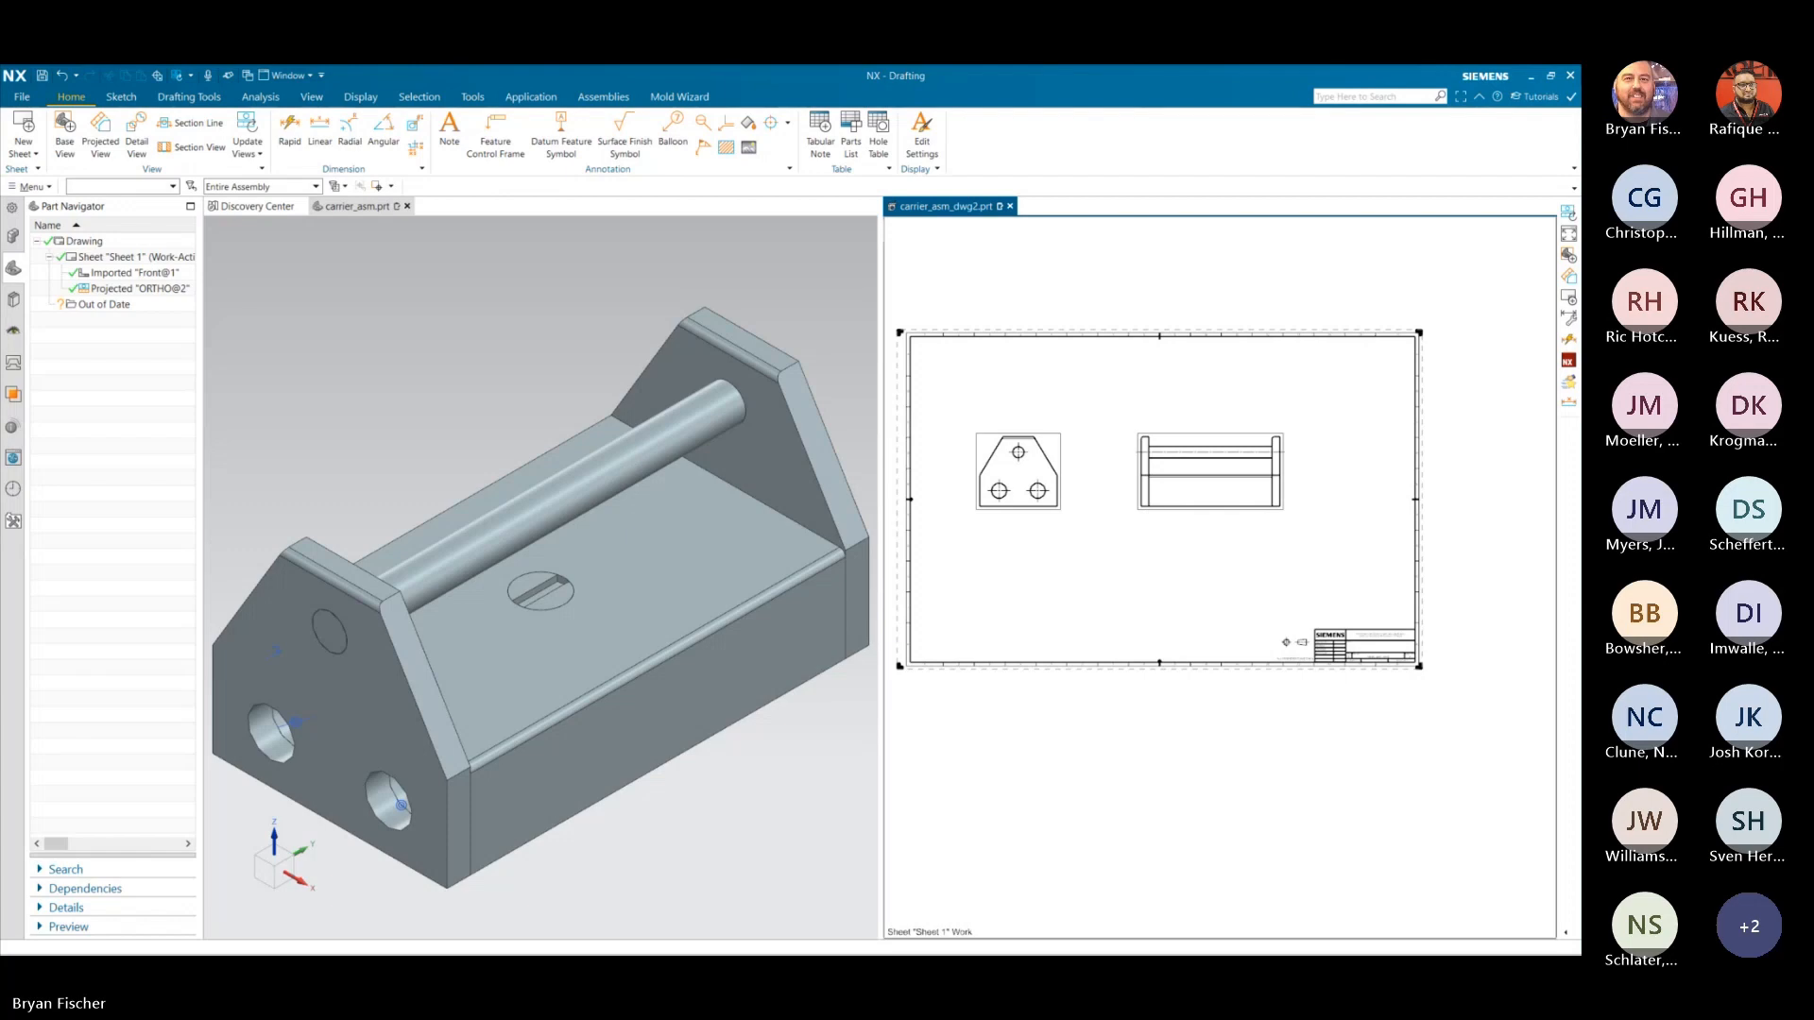
# - Switch to the Carrier Assembly rev 2 folder to examine the carrier_asm_dwg1.prt file, and return to NX
pyautogui.hotkey('alt', 'Tab')
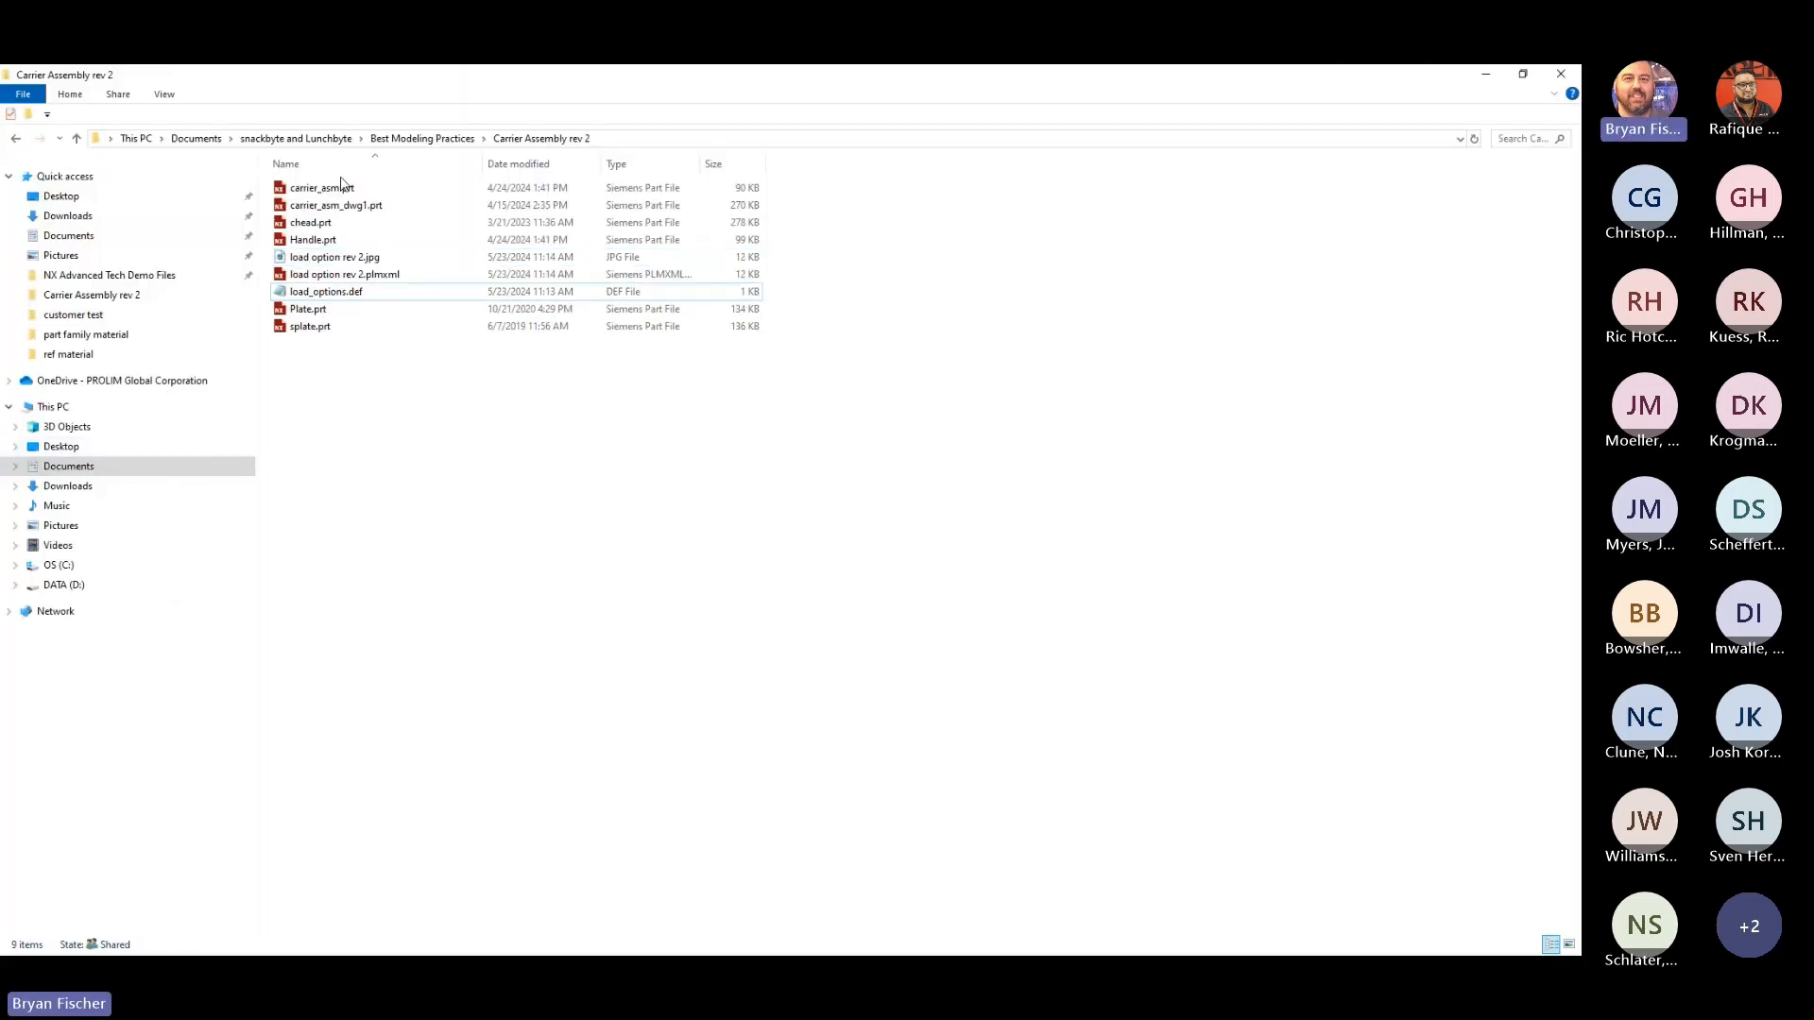
pyautogui.click(336, 207)
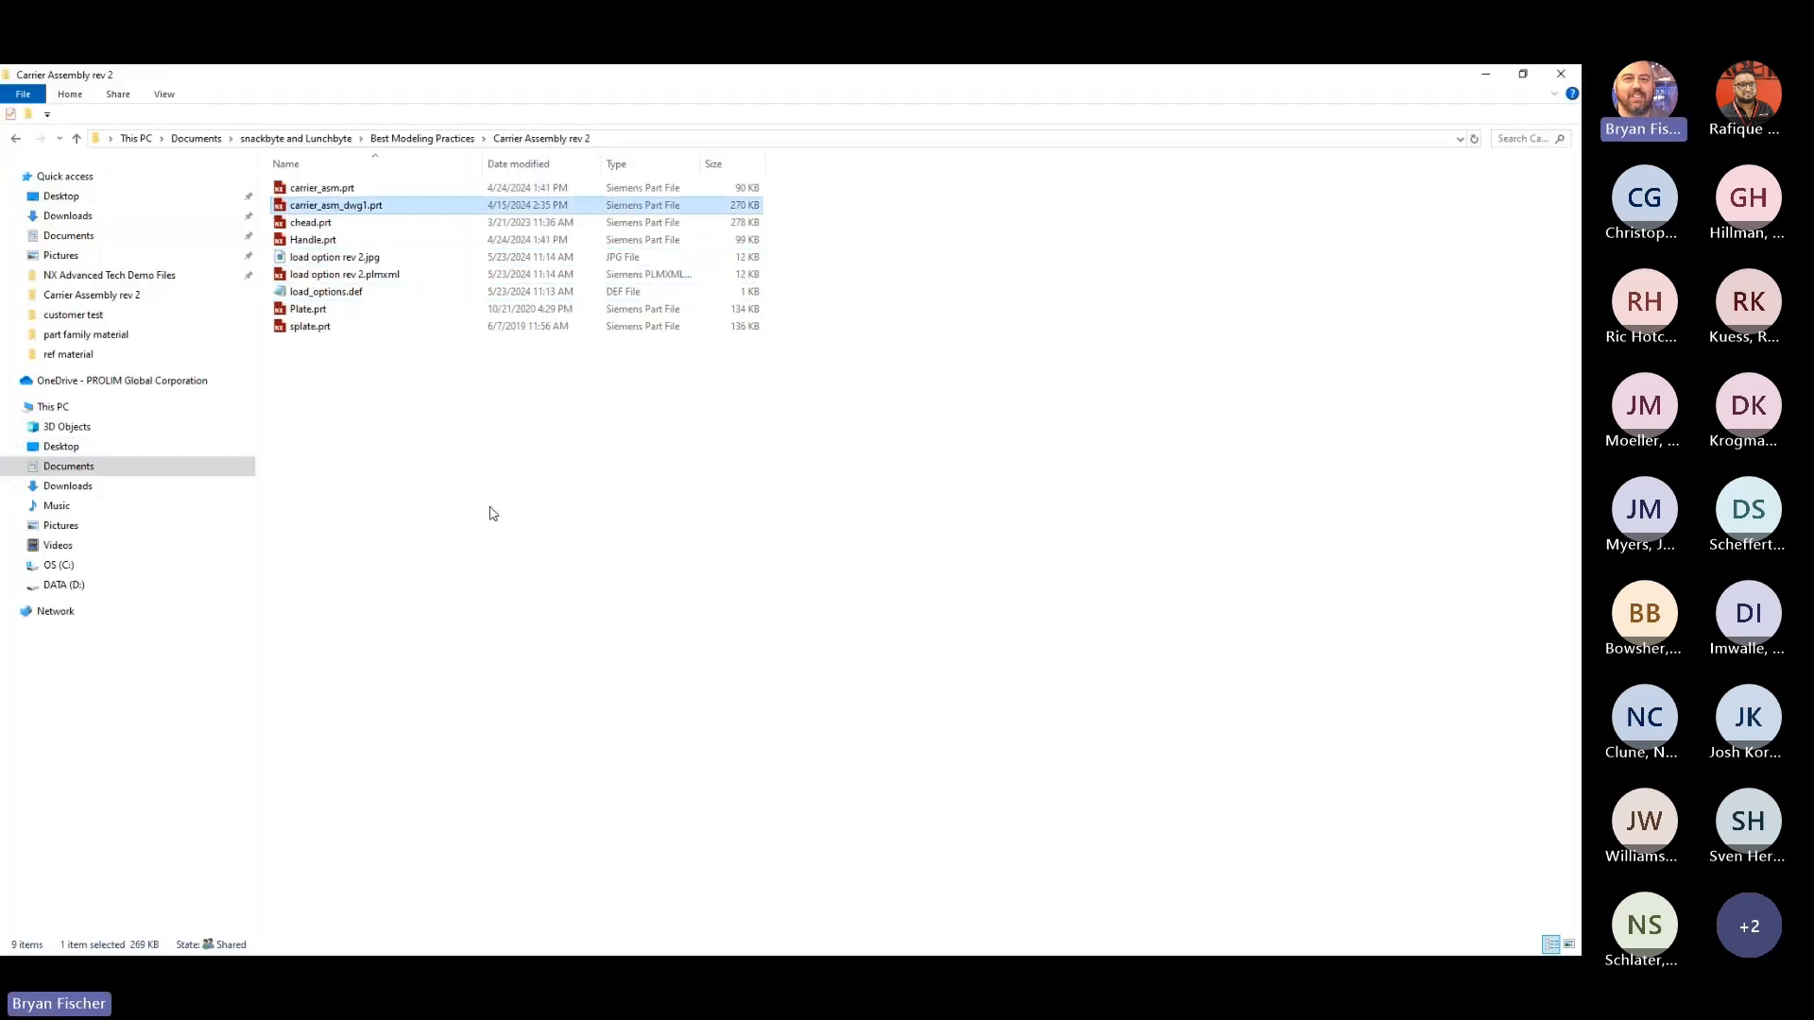
pyautogui.click(491, 513)
pyautogui.click(359, 209)
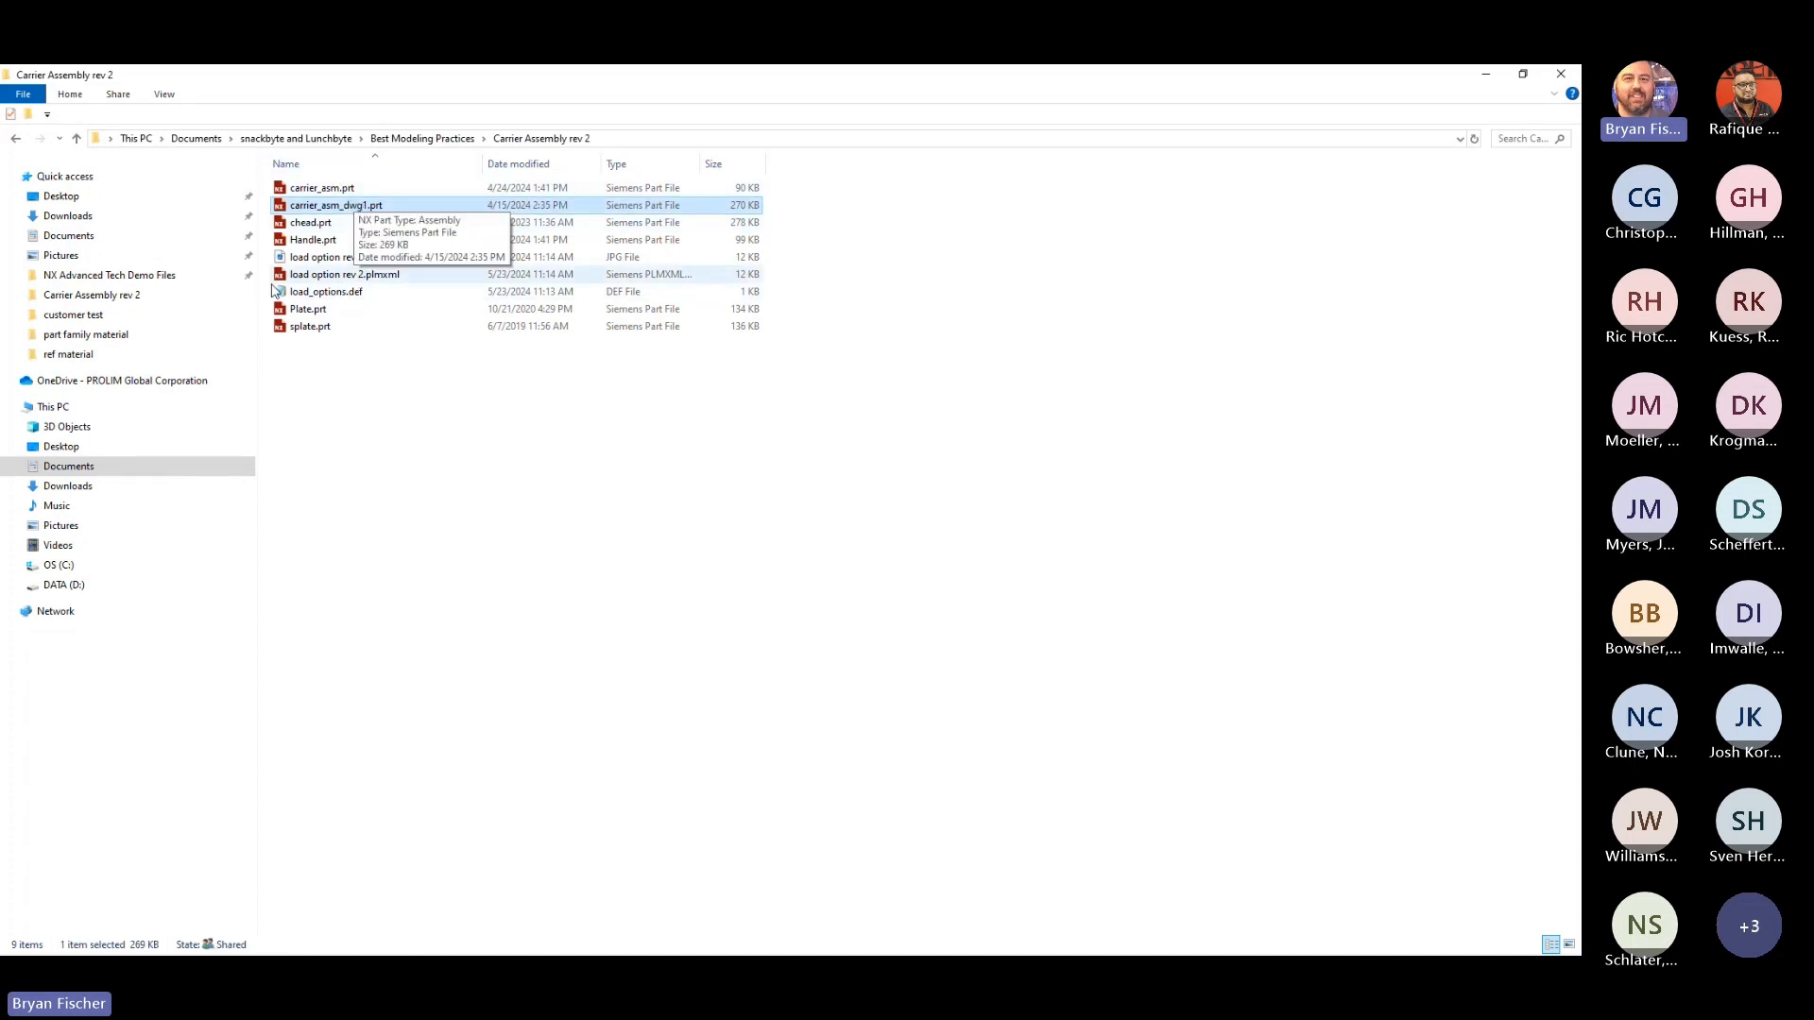
pyautogui.click(328, 425)
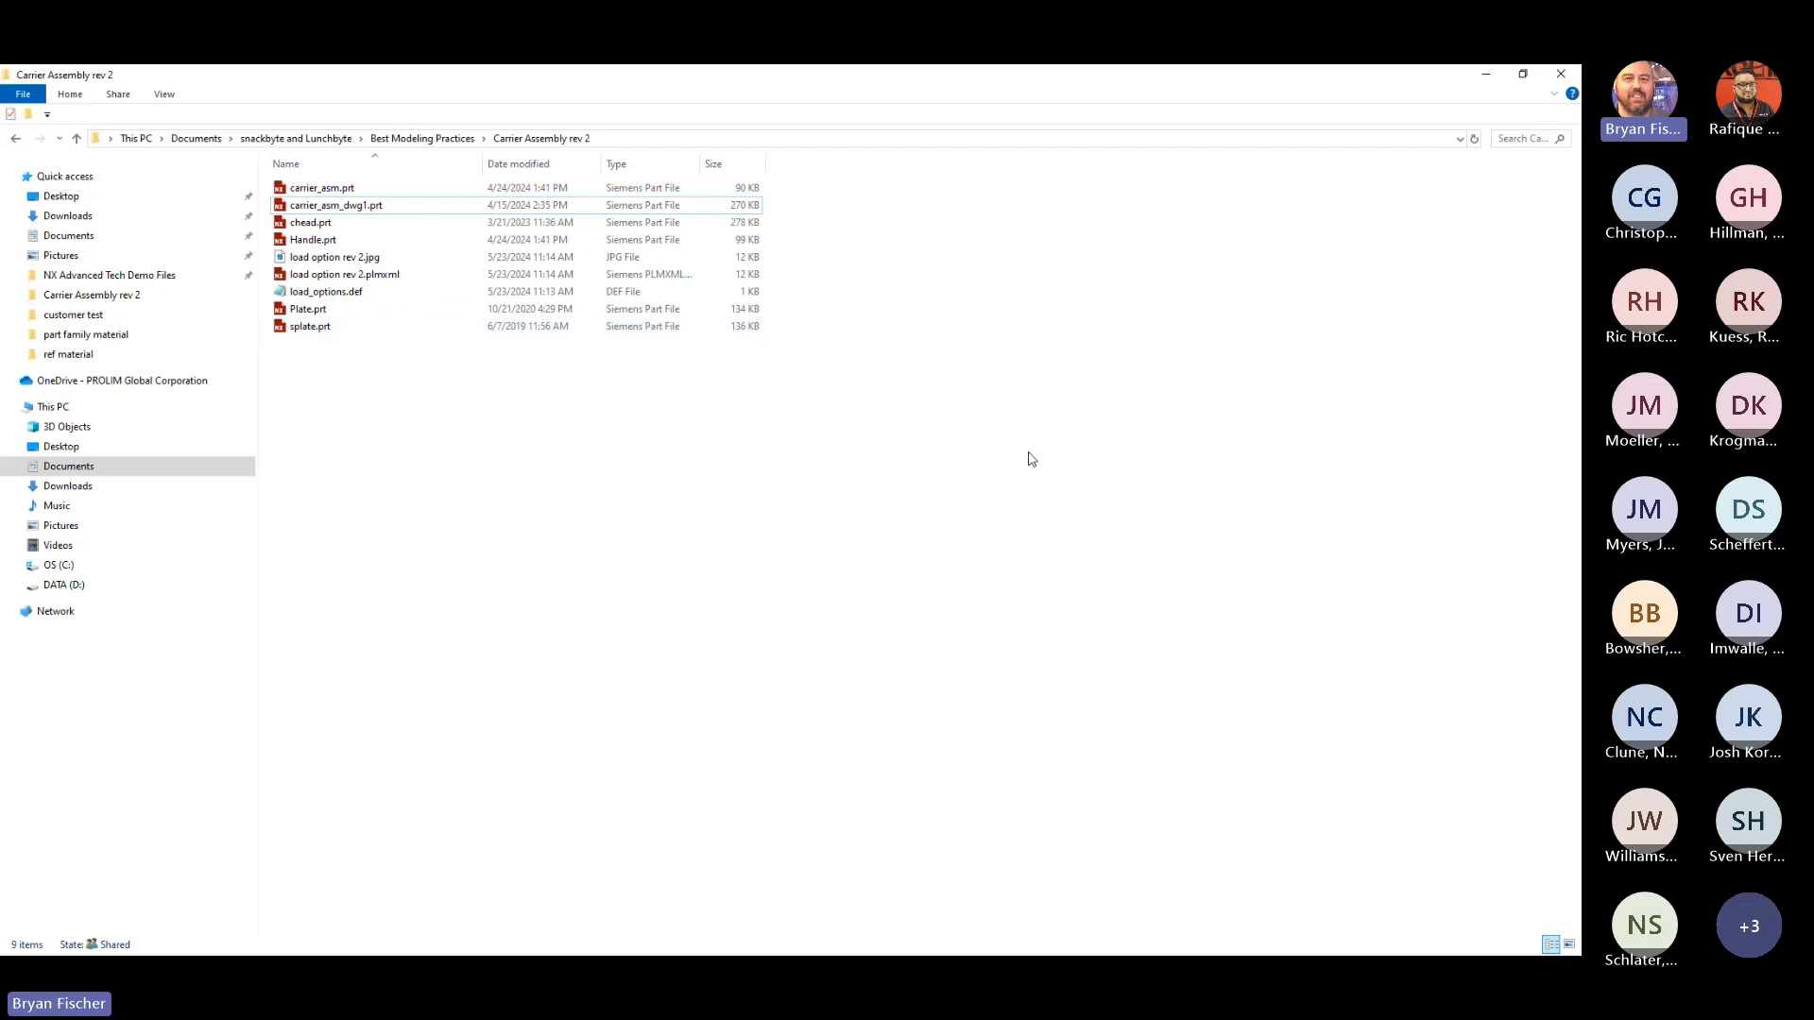
pyautogui.click(1485, 75)
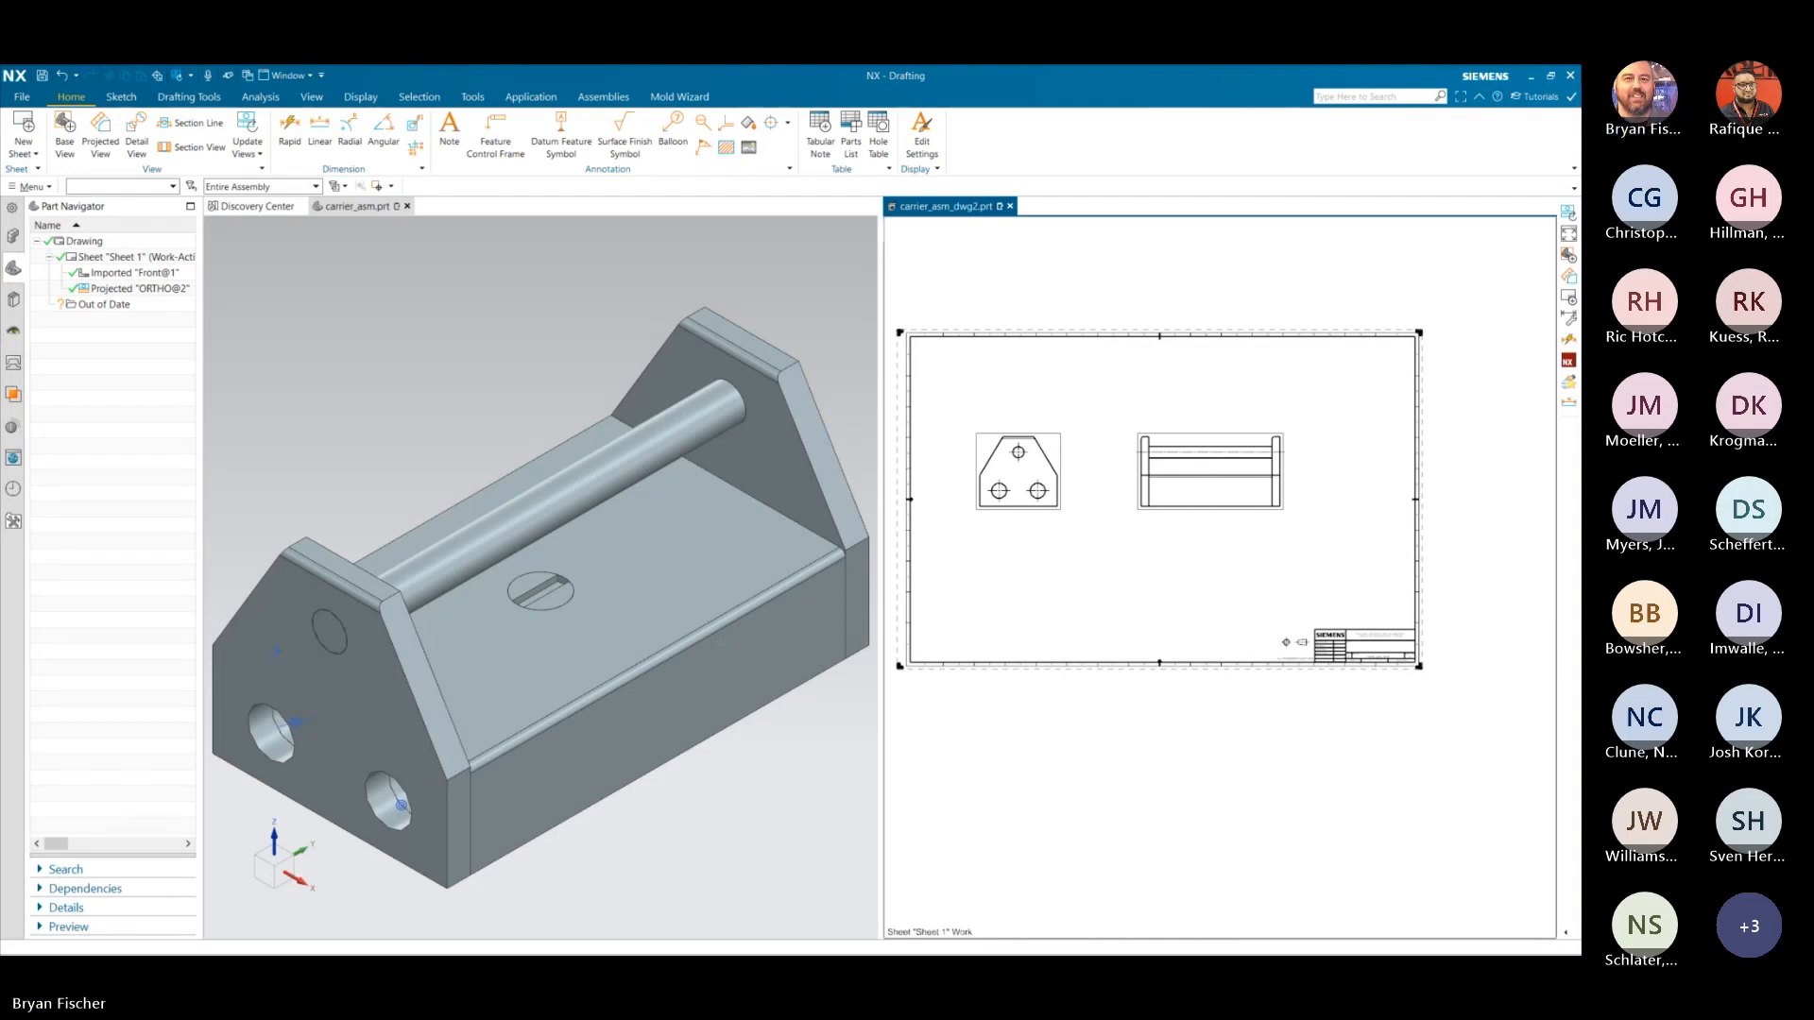
# - Switch to the presentation and advance past the Master Model Concept slides to the Assembly slide
pyautogui.hotkey('alt', 'Tab')
pyautogui.press('Right')
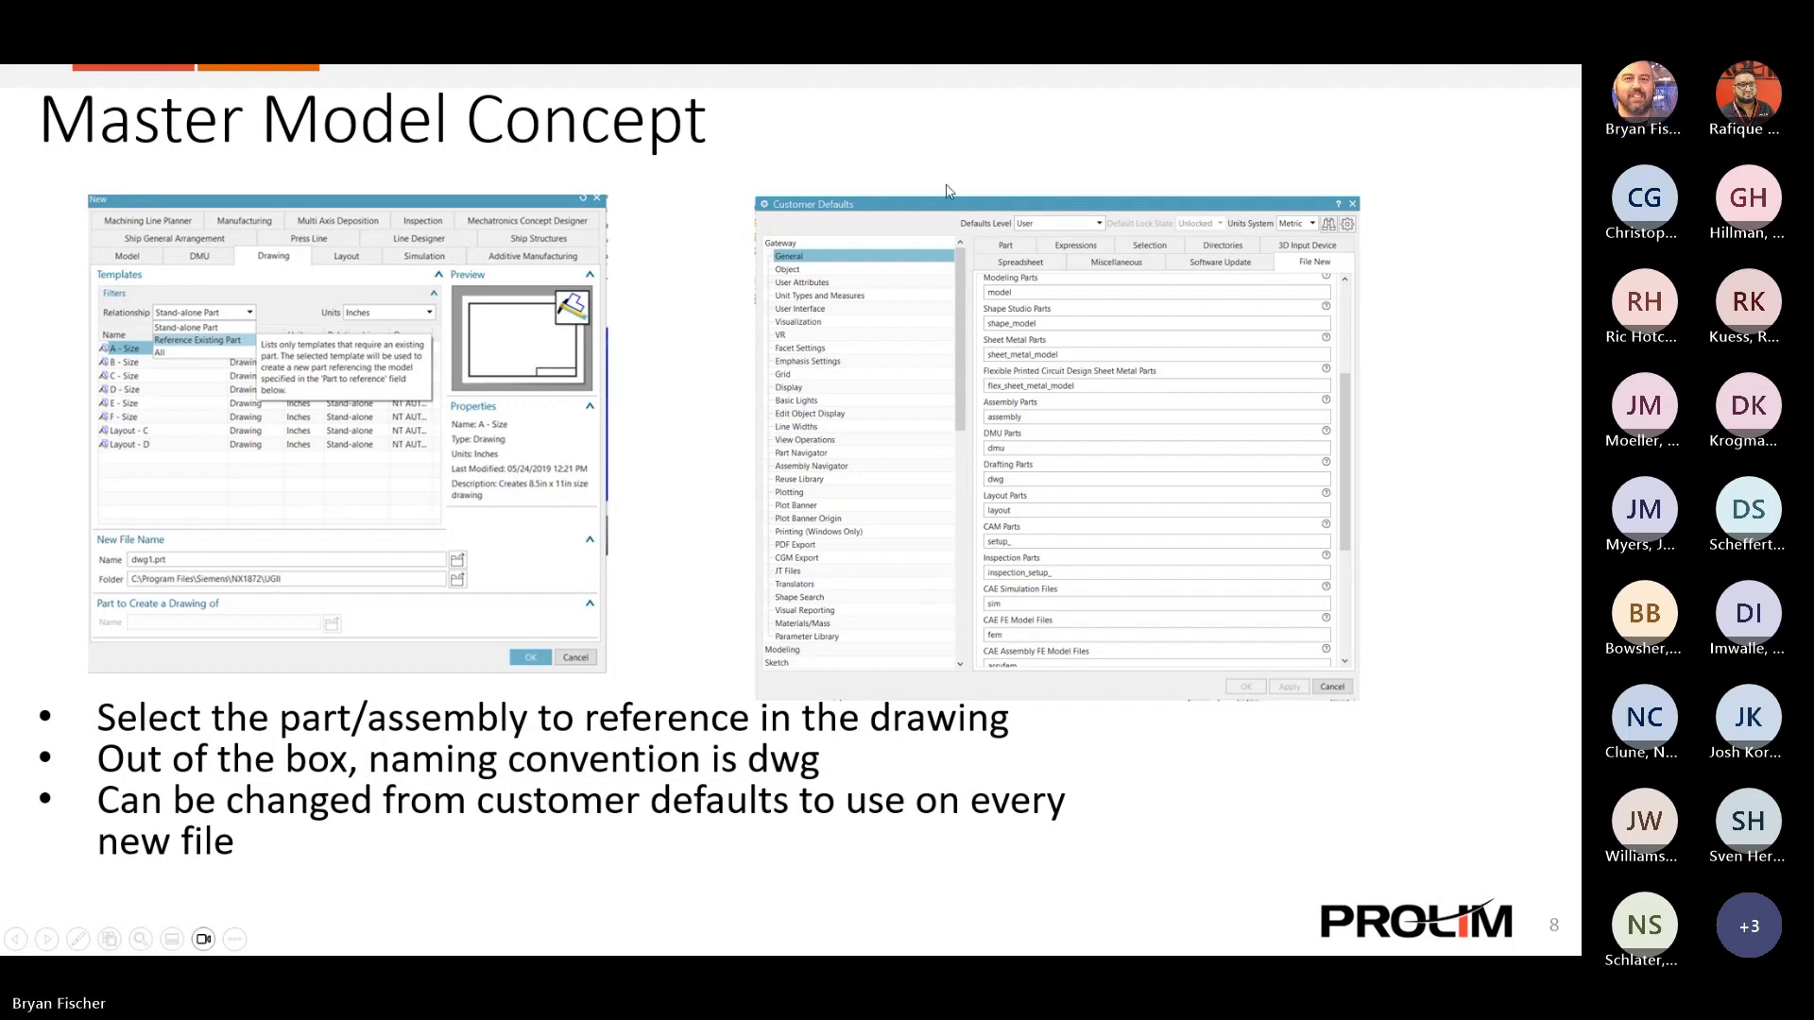
pyautogui.press('Right')
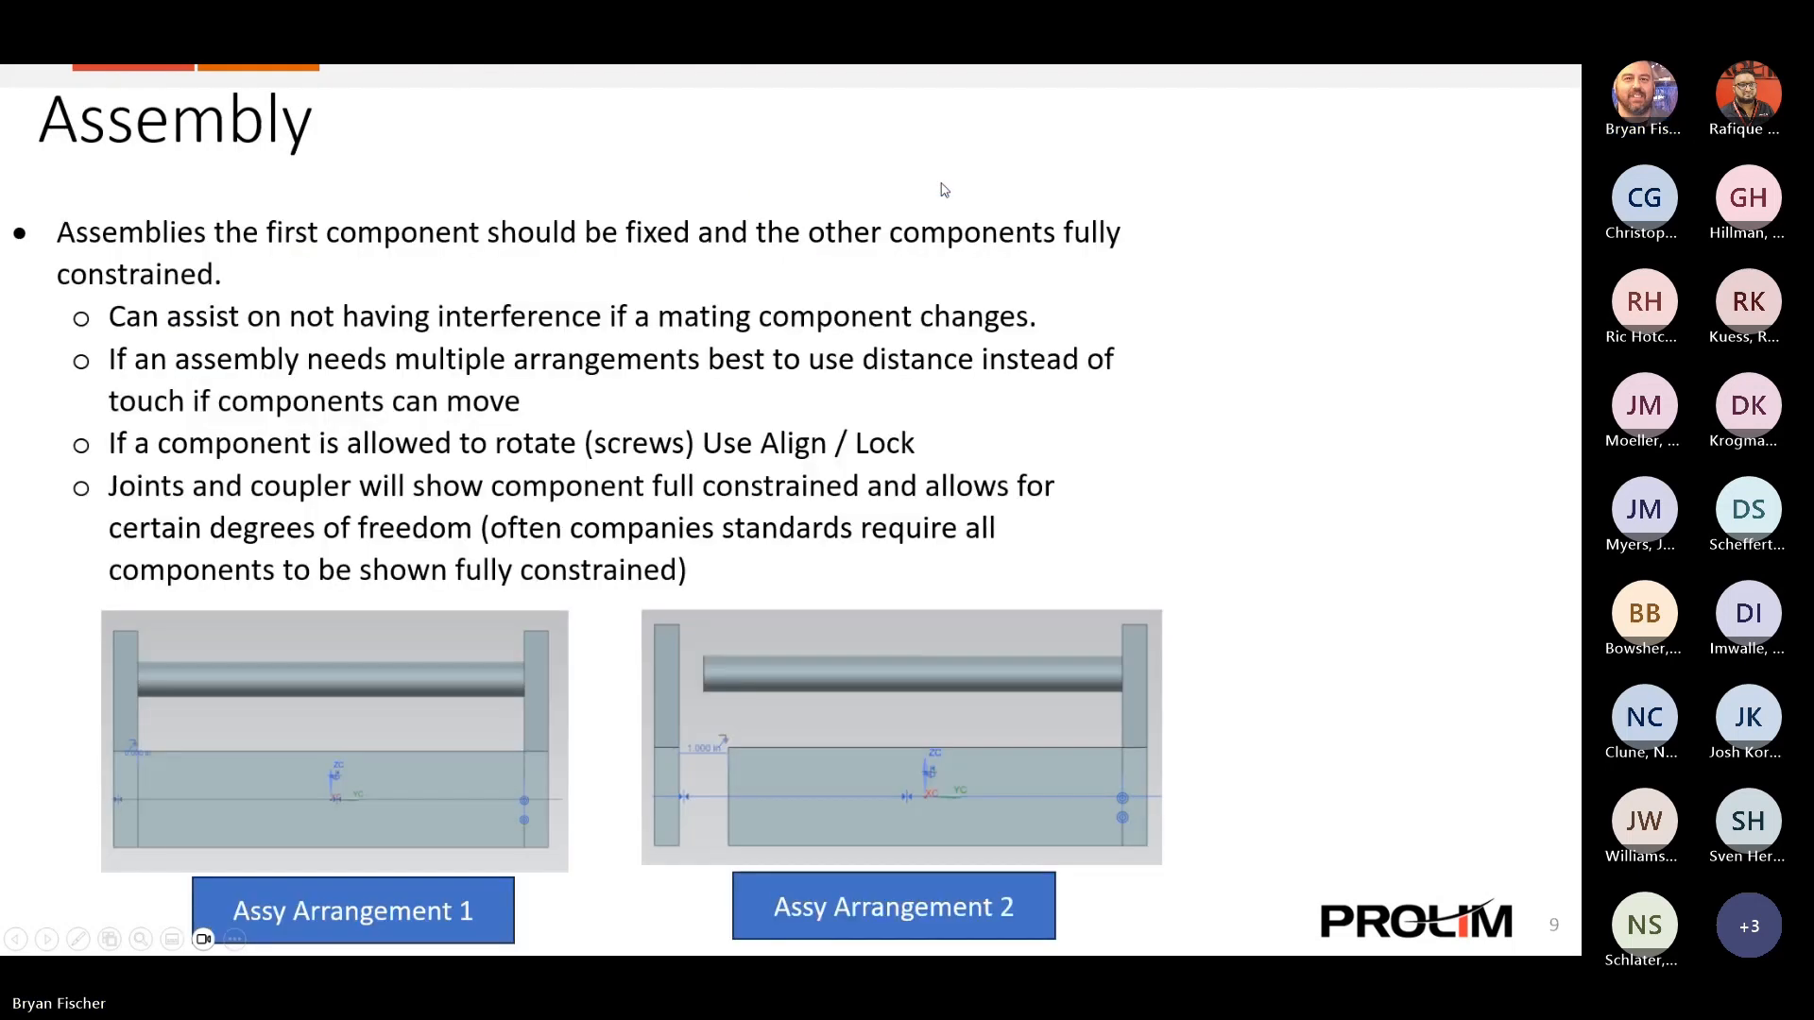
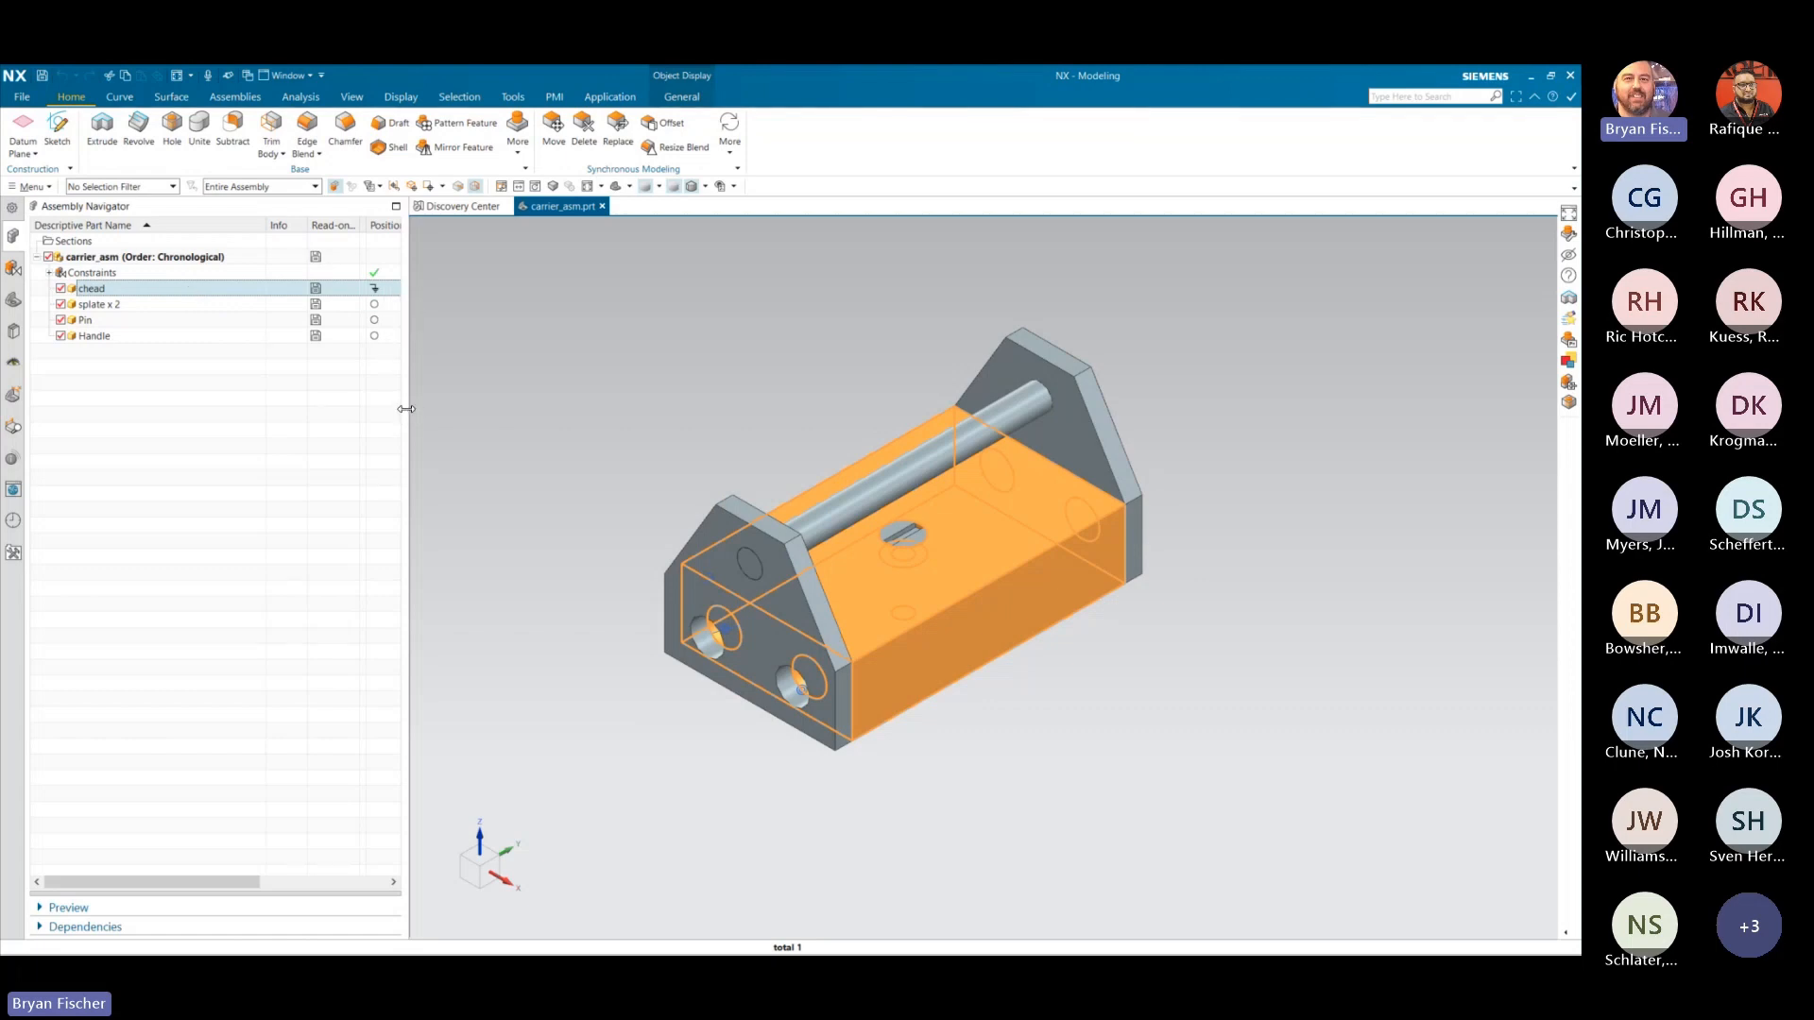
# - Widen the assembly tree of carrier_asm to examine the position status of each component
pyautogui.moveTo(406, 408); pyautogui.dragTo(619, 416)
pyautogui.click(413, 543)
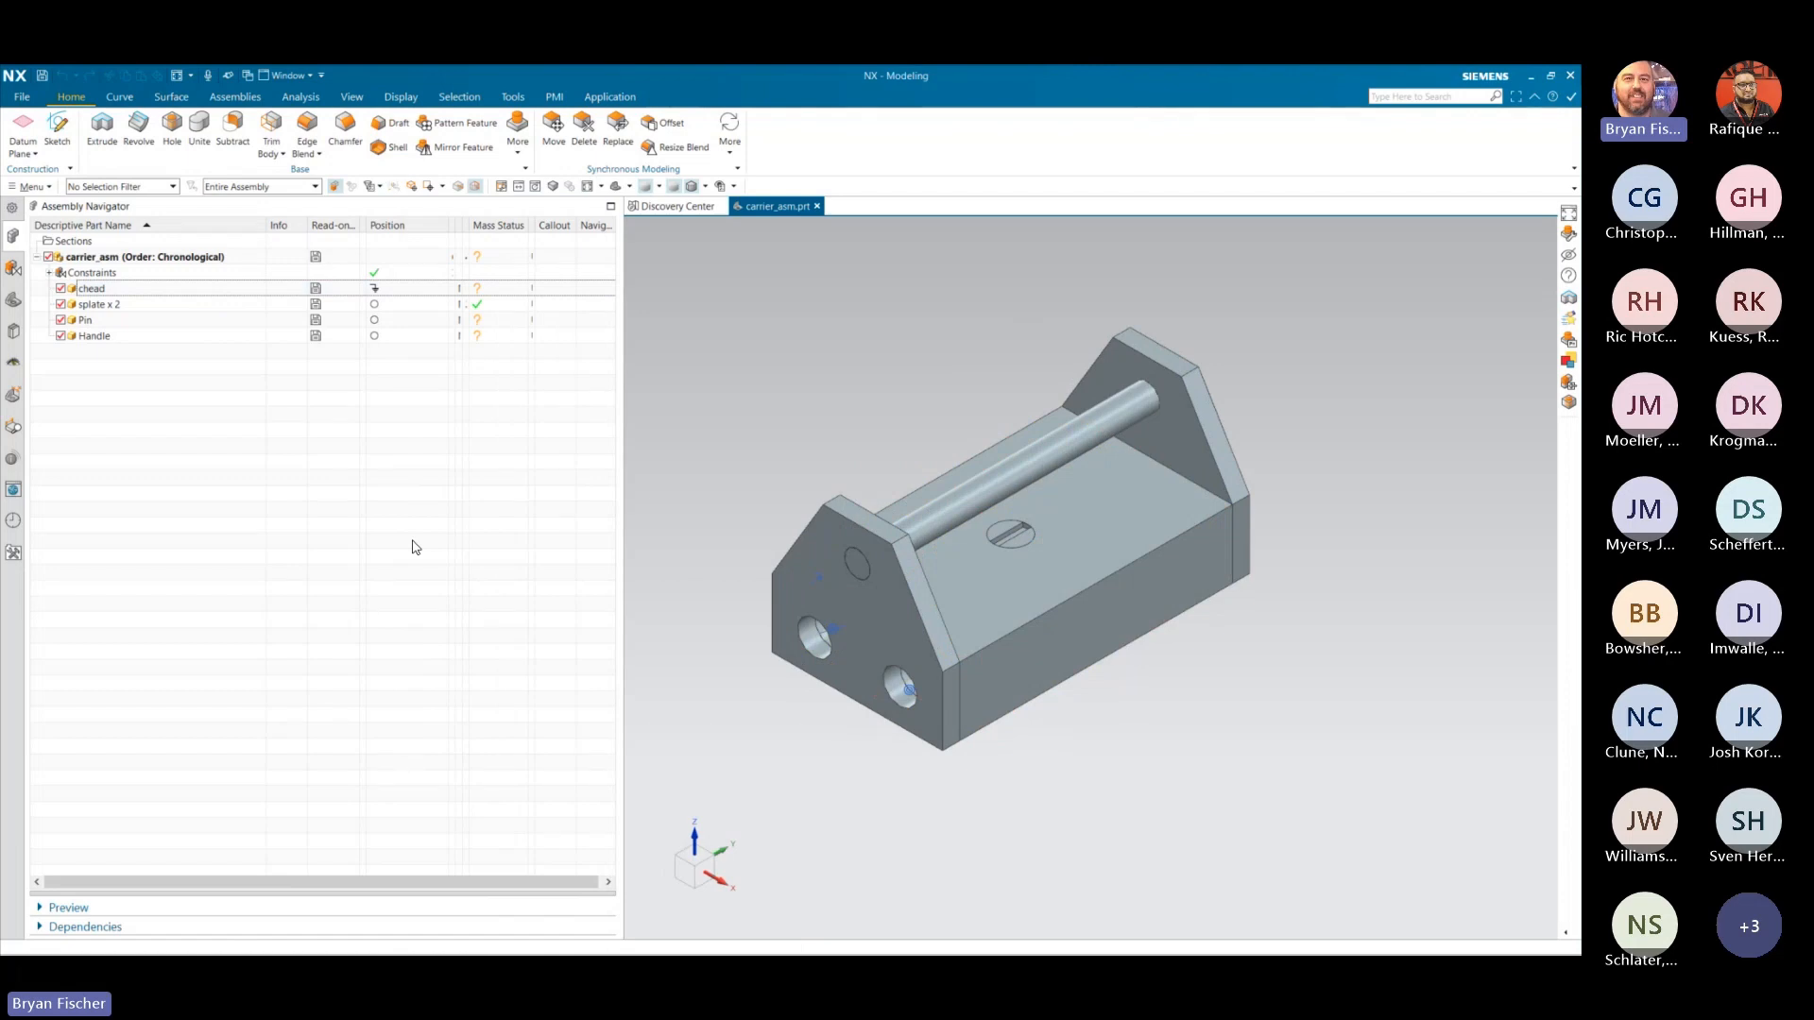
pyautogui.moveTo(616, 639); pyautogui.dragTo(527, 644)
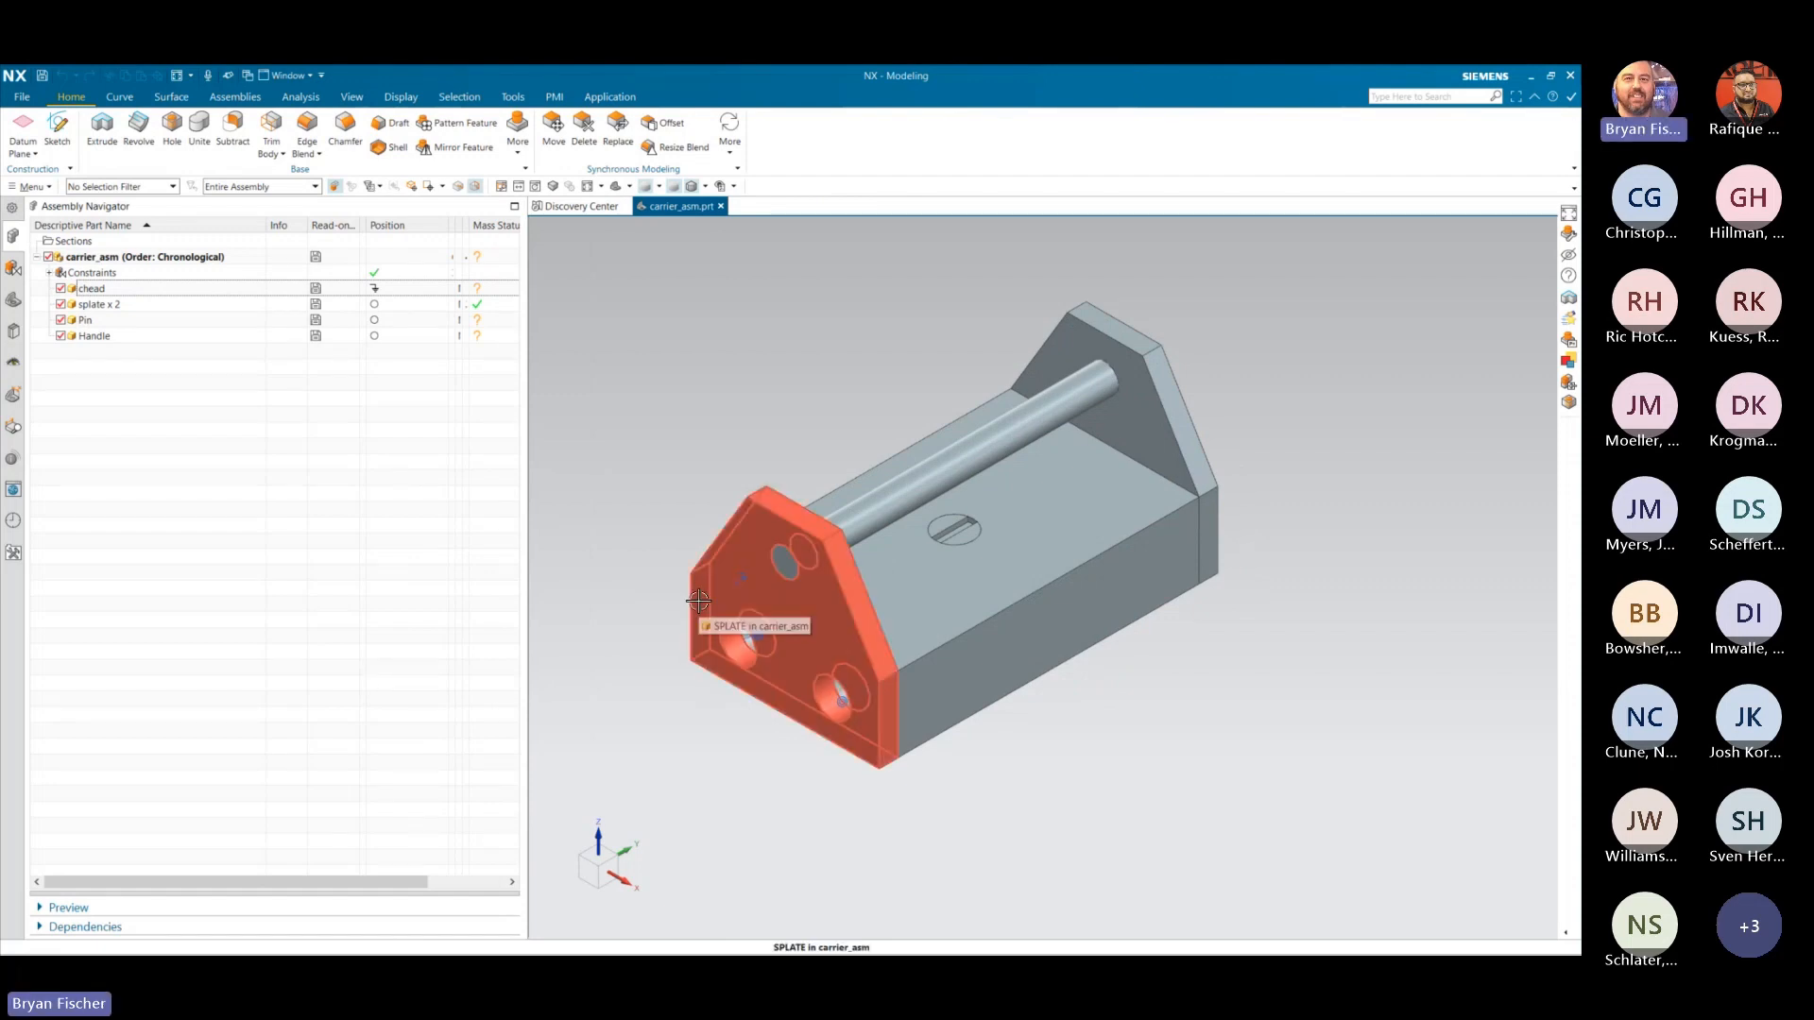
# - Open the splate component in its own window, narrow the assembly tree, and check the part against its placement in carrier_asm
pyautogui.click(106, 305)
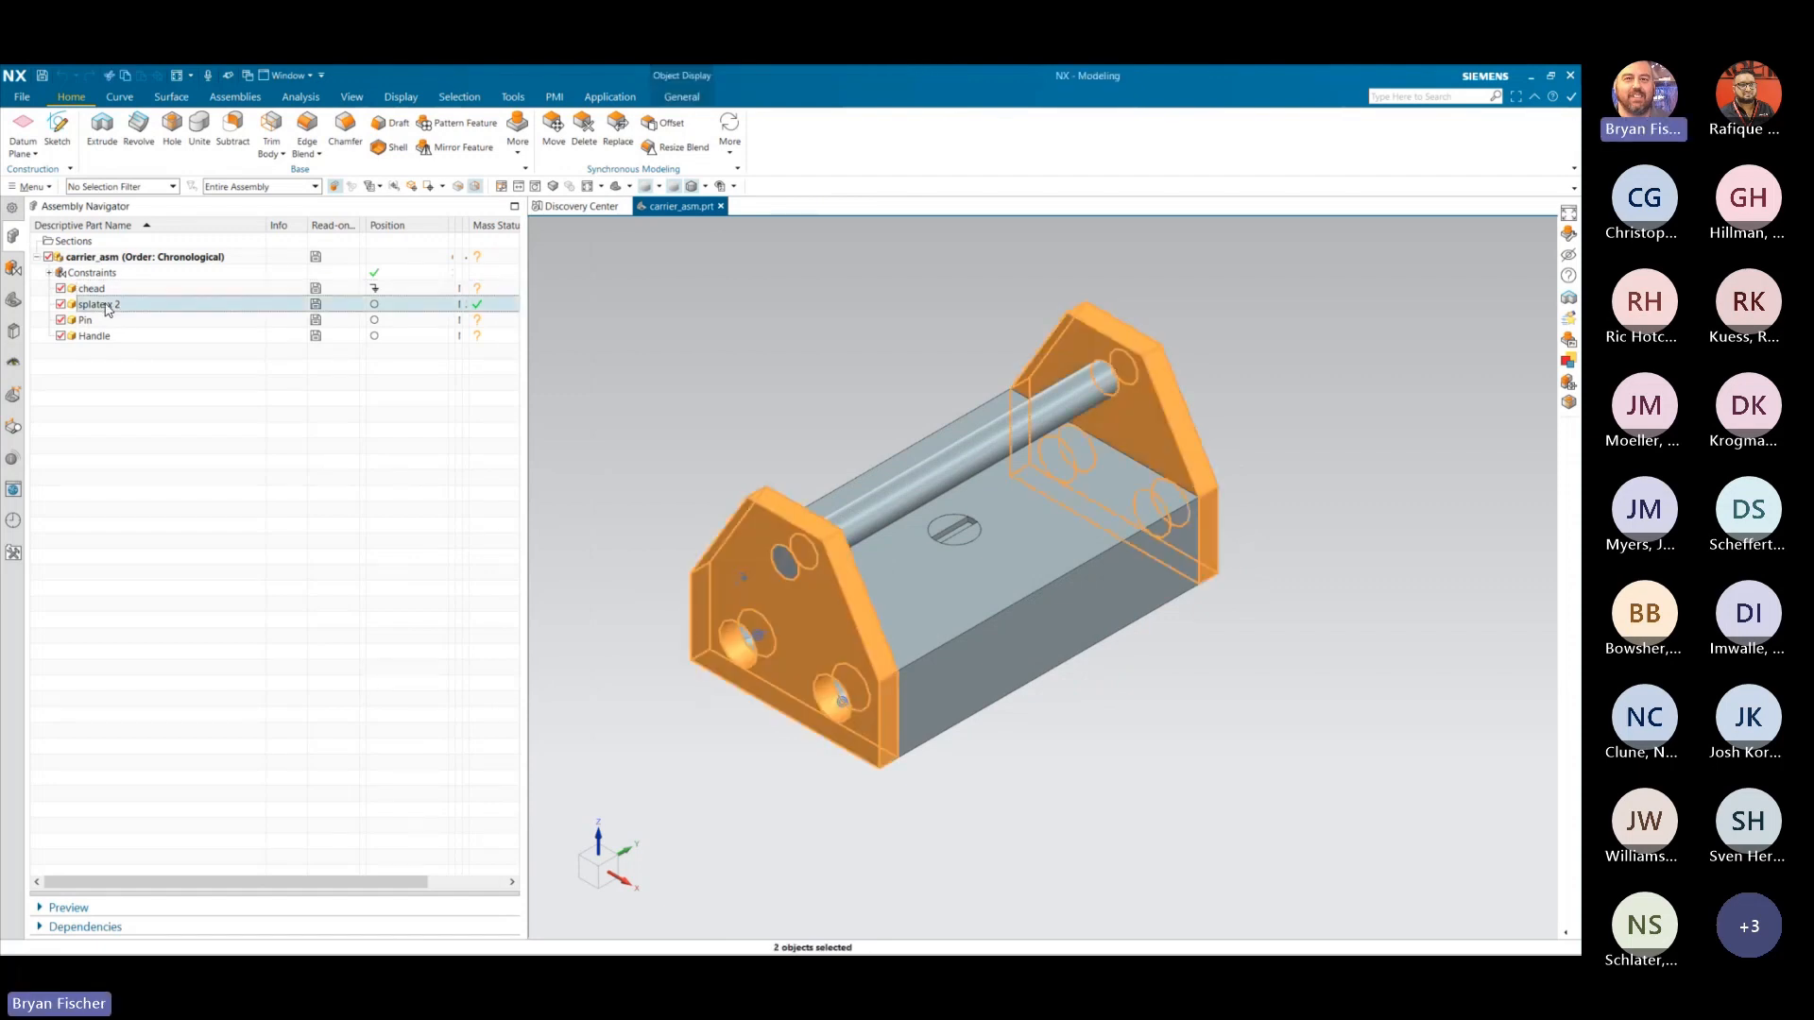
pyautogui.rightClick(106, 307)
pyautogui.click(171, 347)
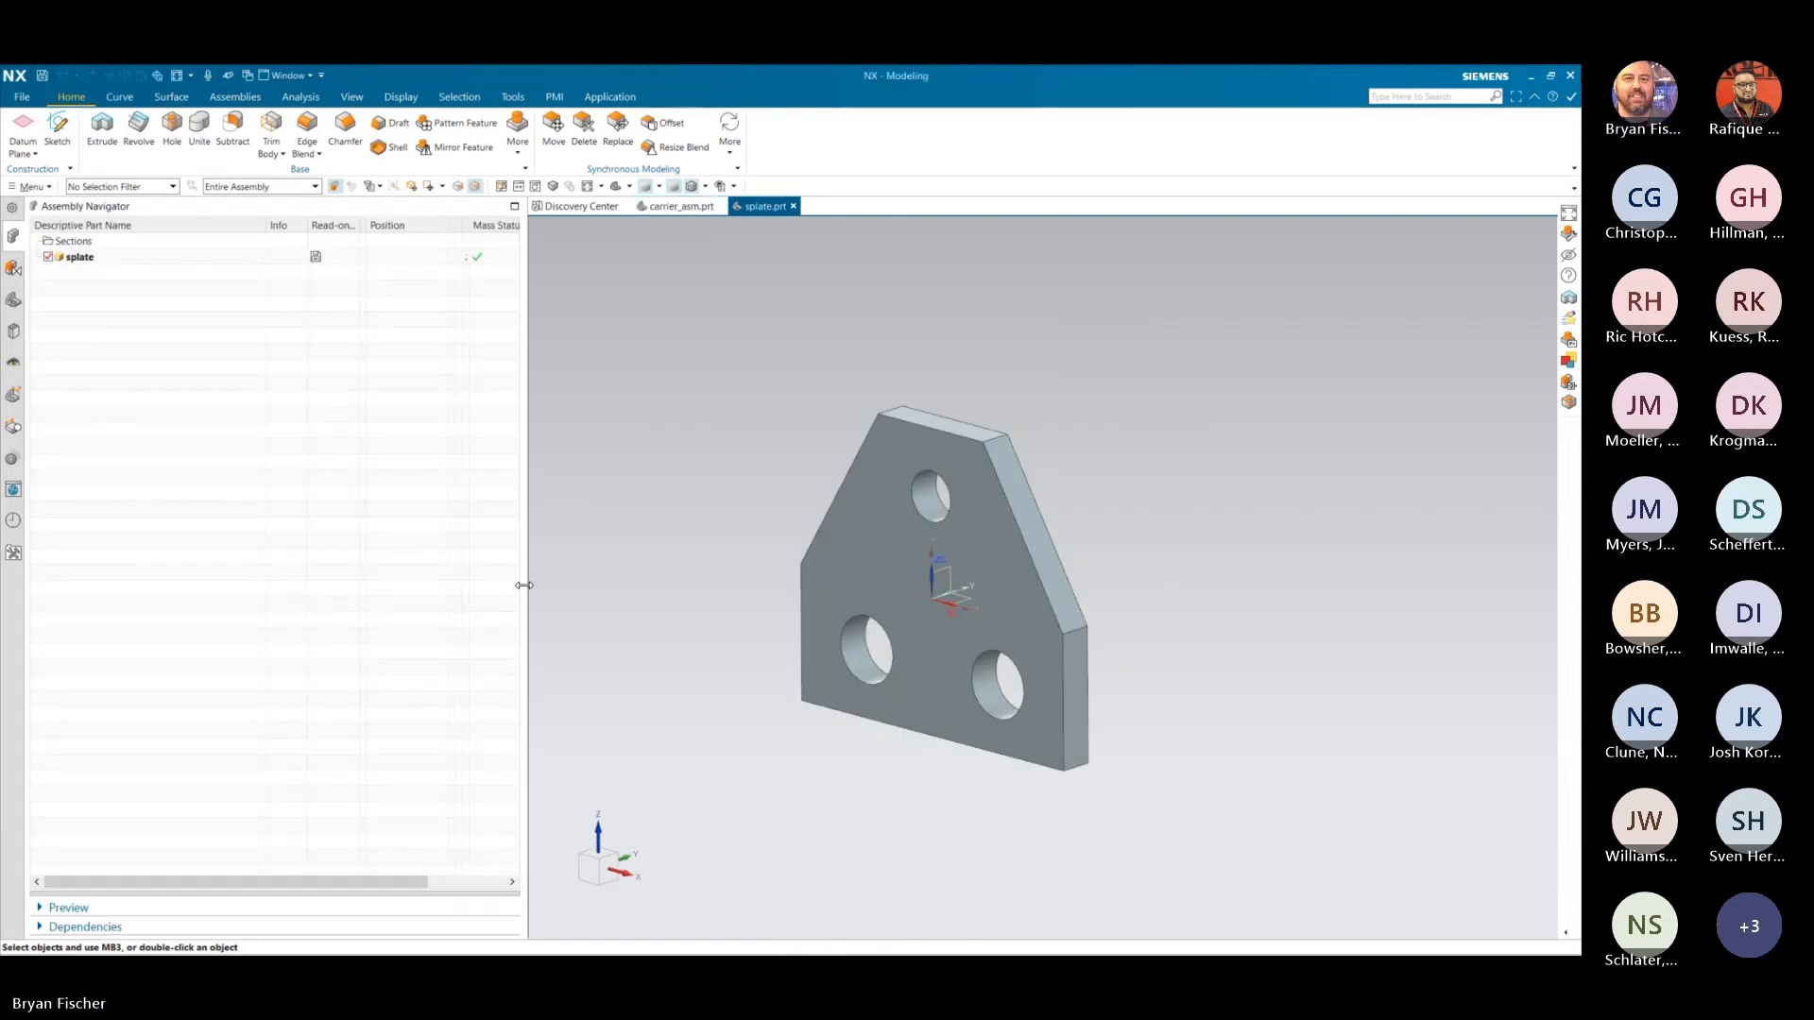
pyautogui.moveTo(523, 586); pyautogui.dragTo(348, 591)
pyautogui.moveTo(1442, 514); pyautogui.dragTo(1353, 575, button='middle')
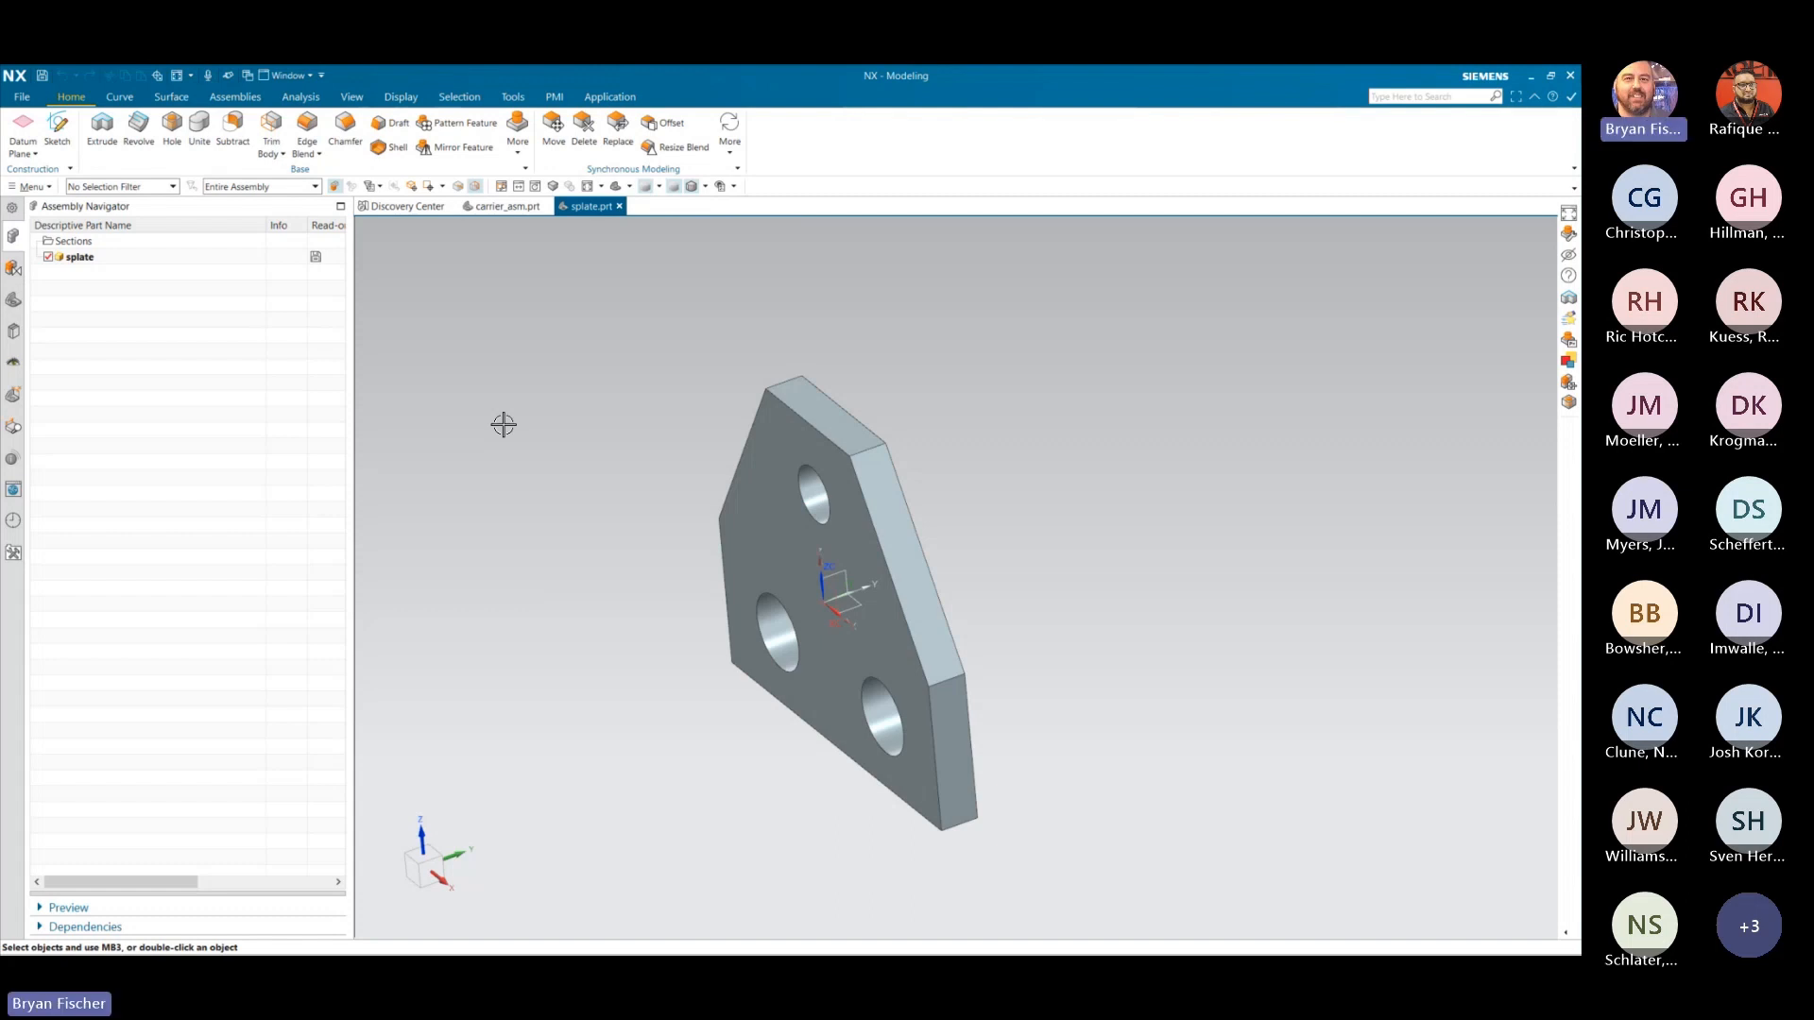
pyautogui.click(501, 206)
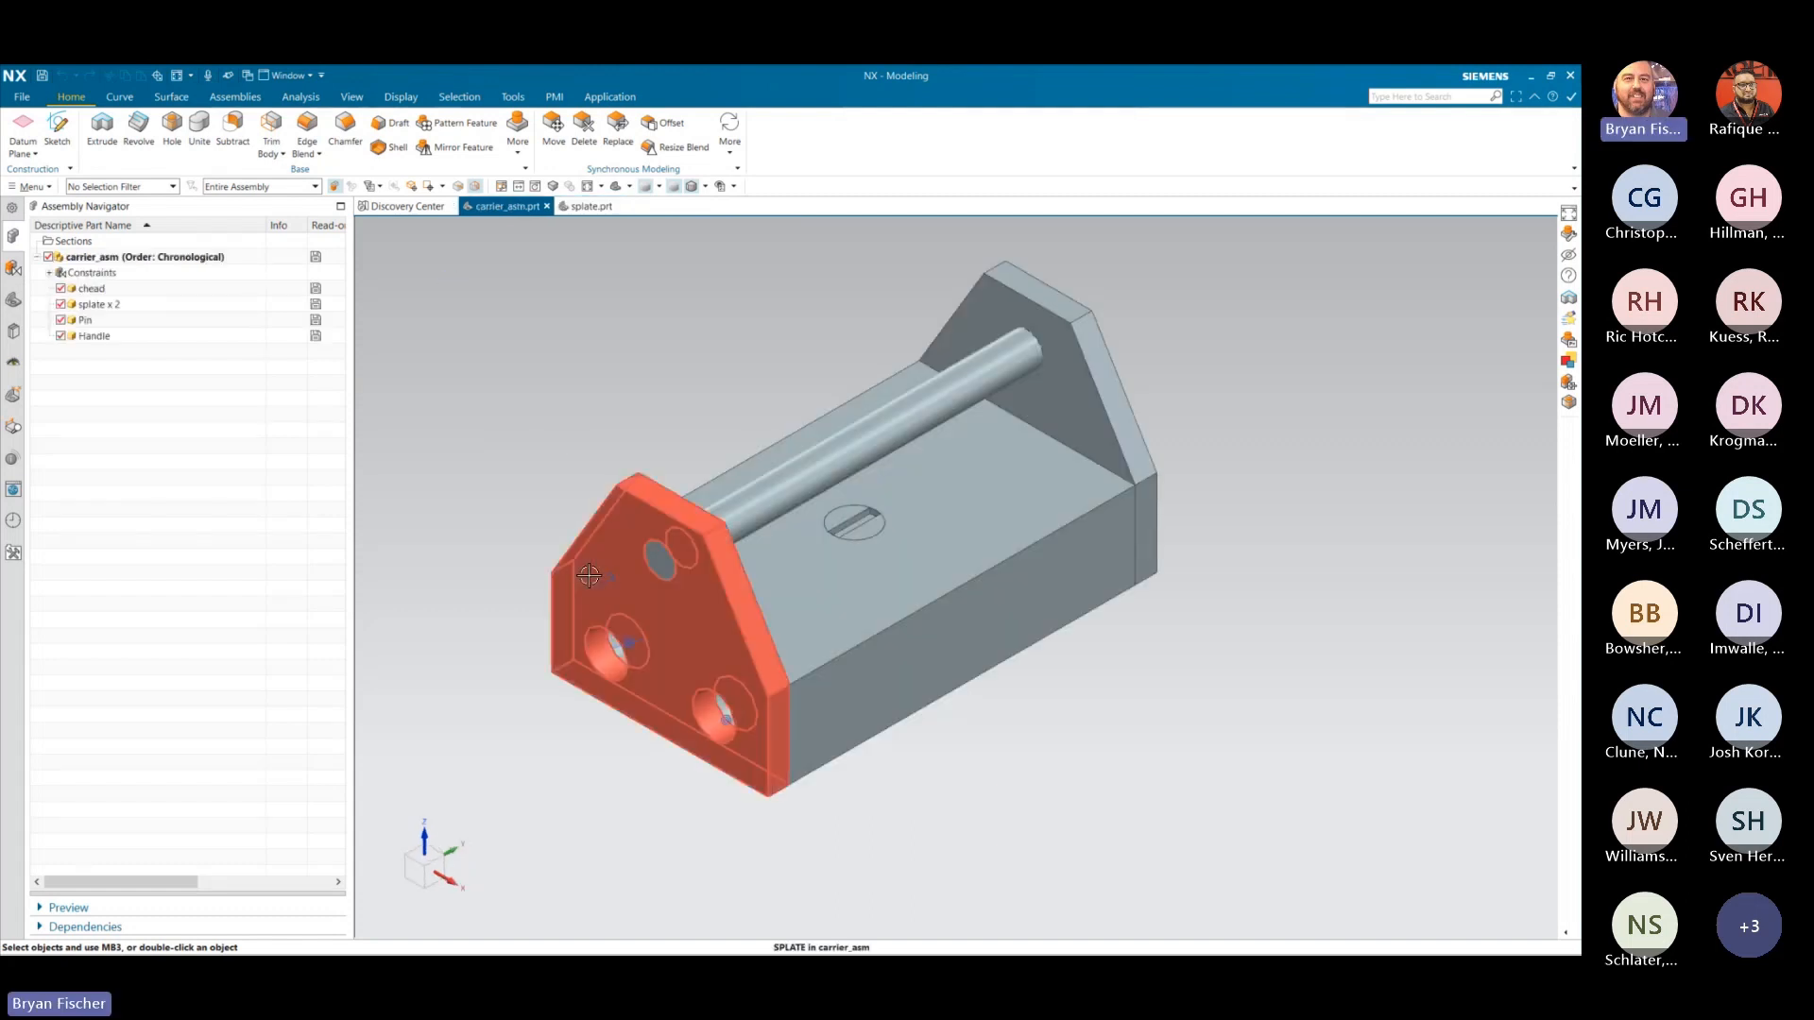
pyautogui.click(590, 206)
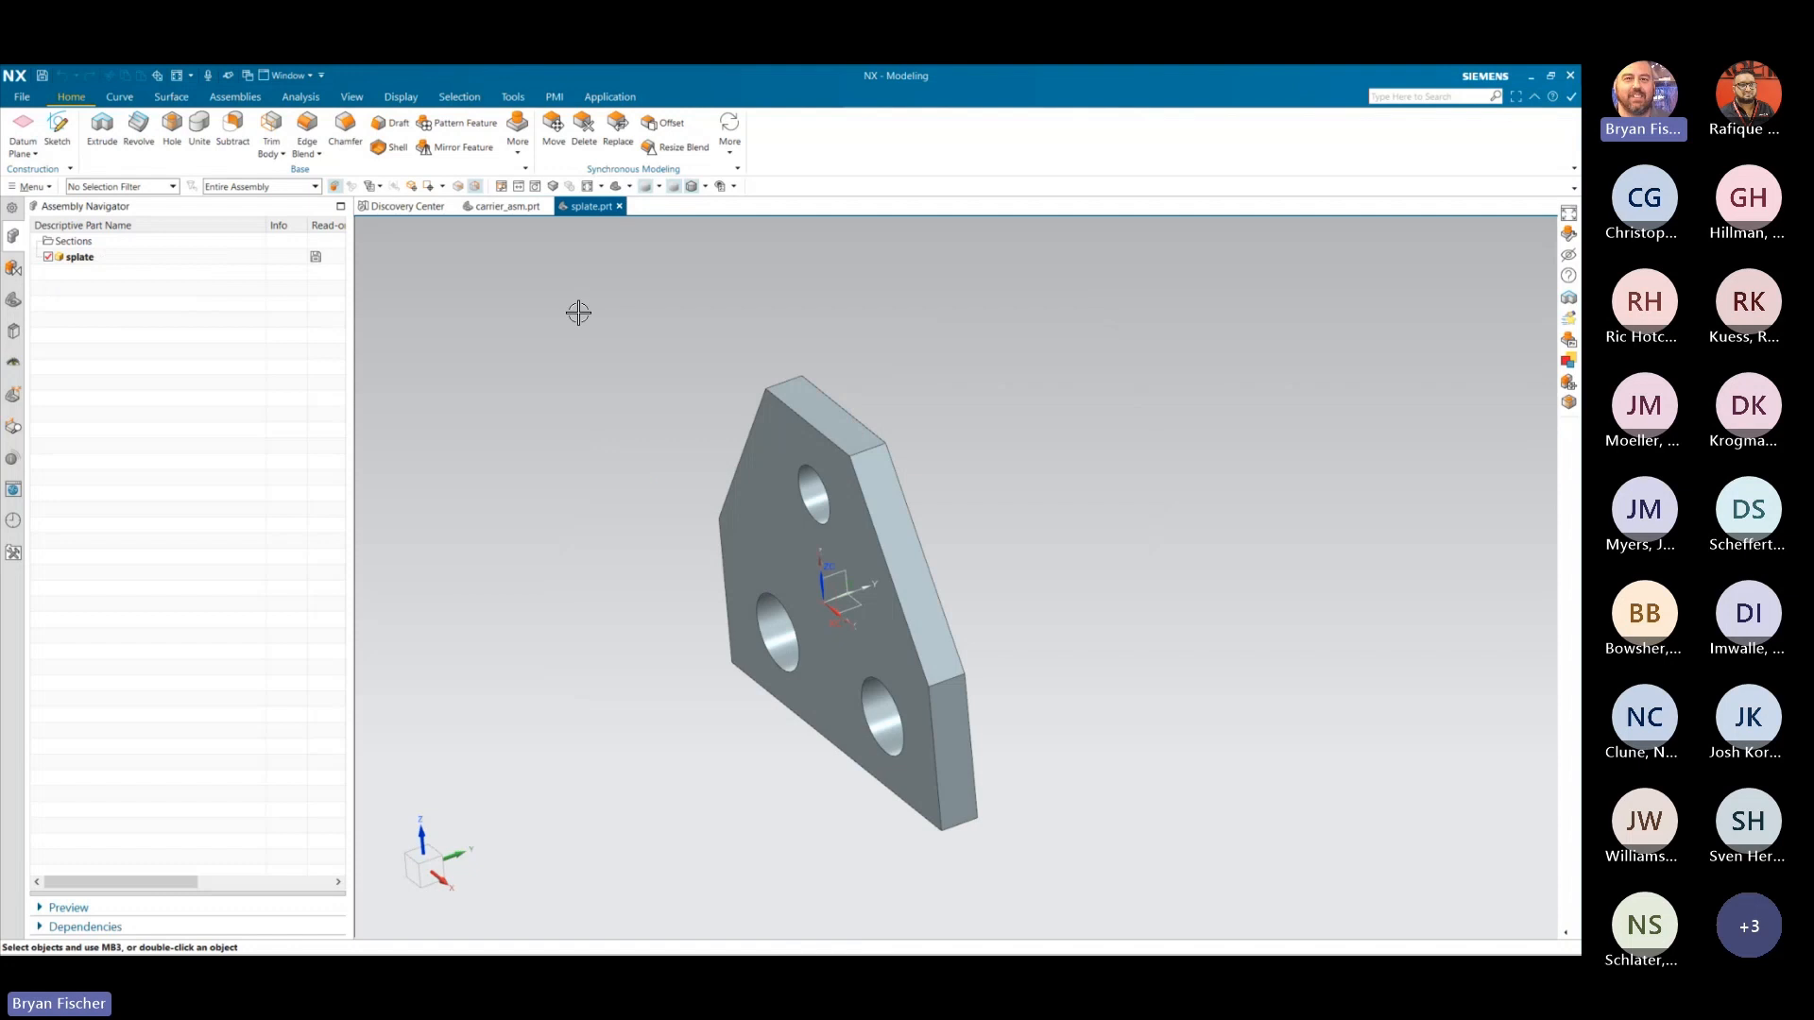
# - Move the splate solid body 0.010 in along the YC axis with Move Object, using Dynamic motion
pyautogui.click(513, 96)
pyautogui.click(21, 128)
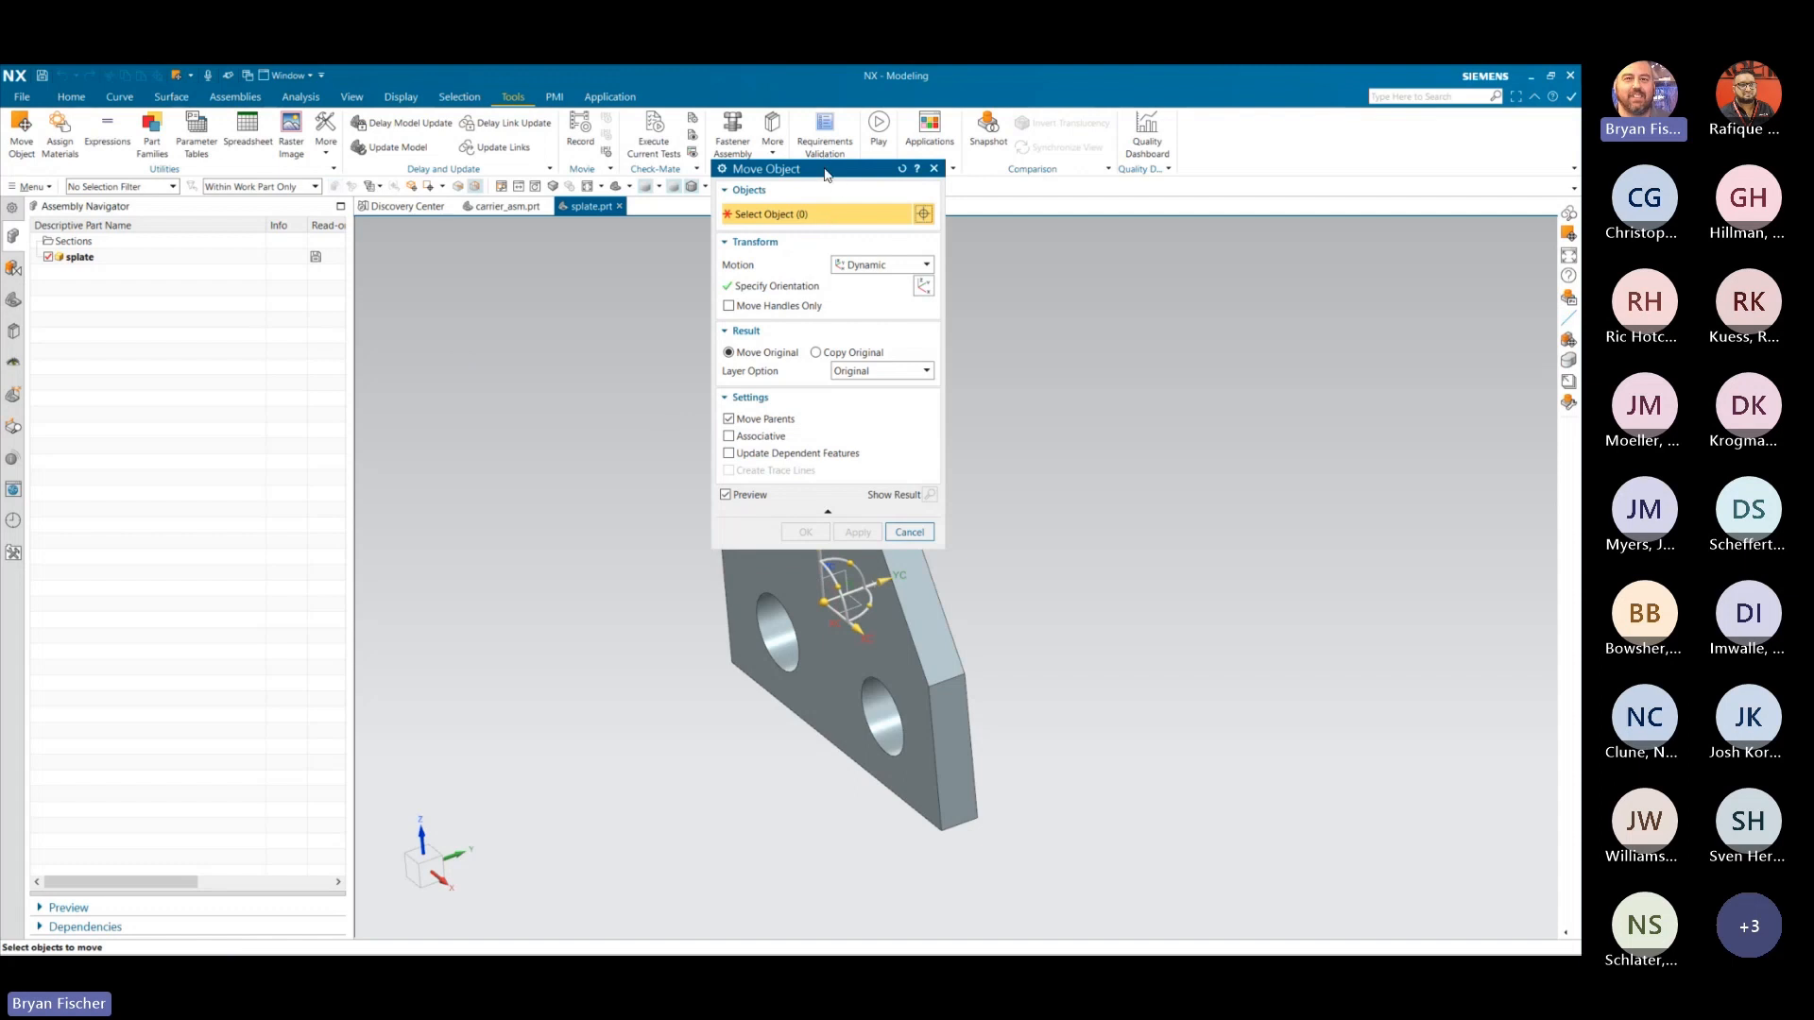
pyautogui.moveTo(825, 173); pyautogui.dragTo(524, 211)
pyautogui.click(756, 529)
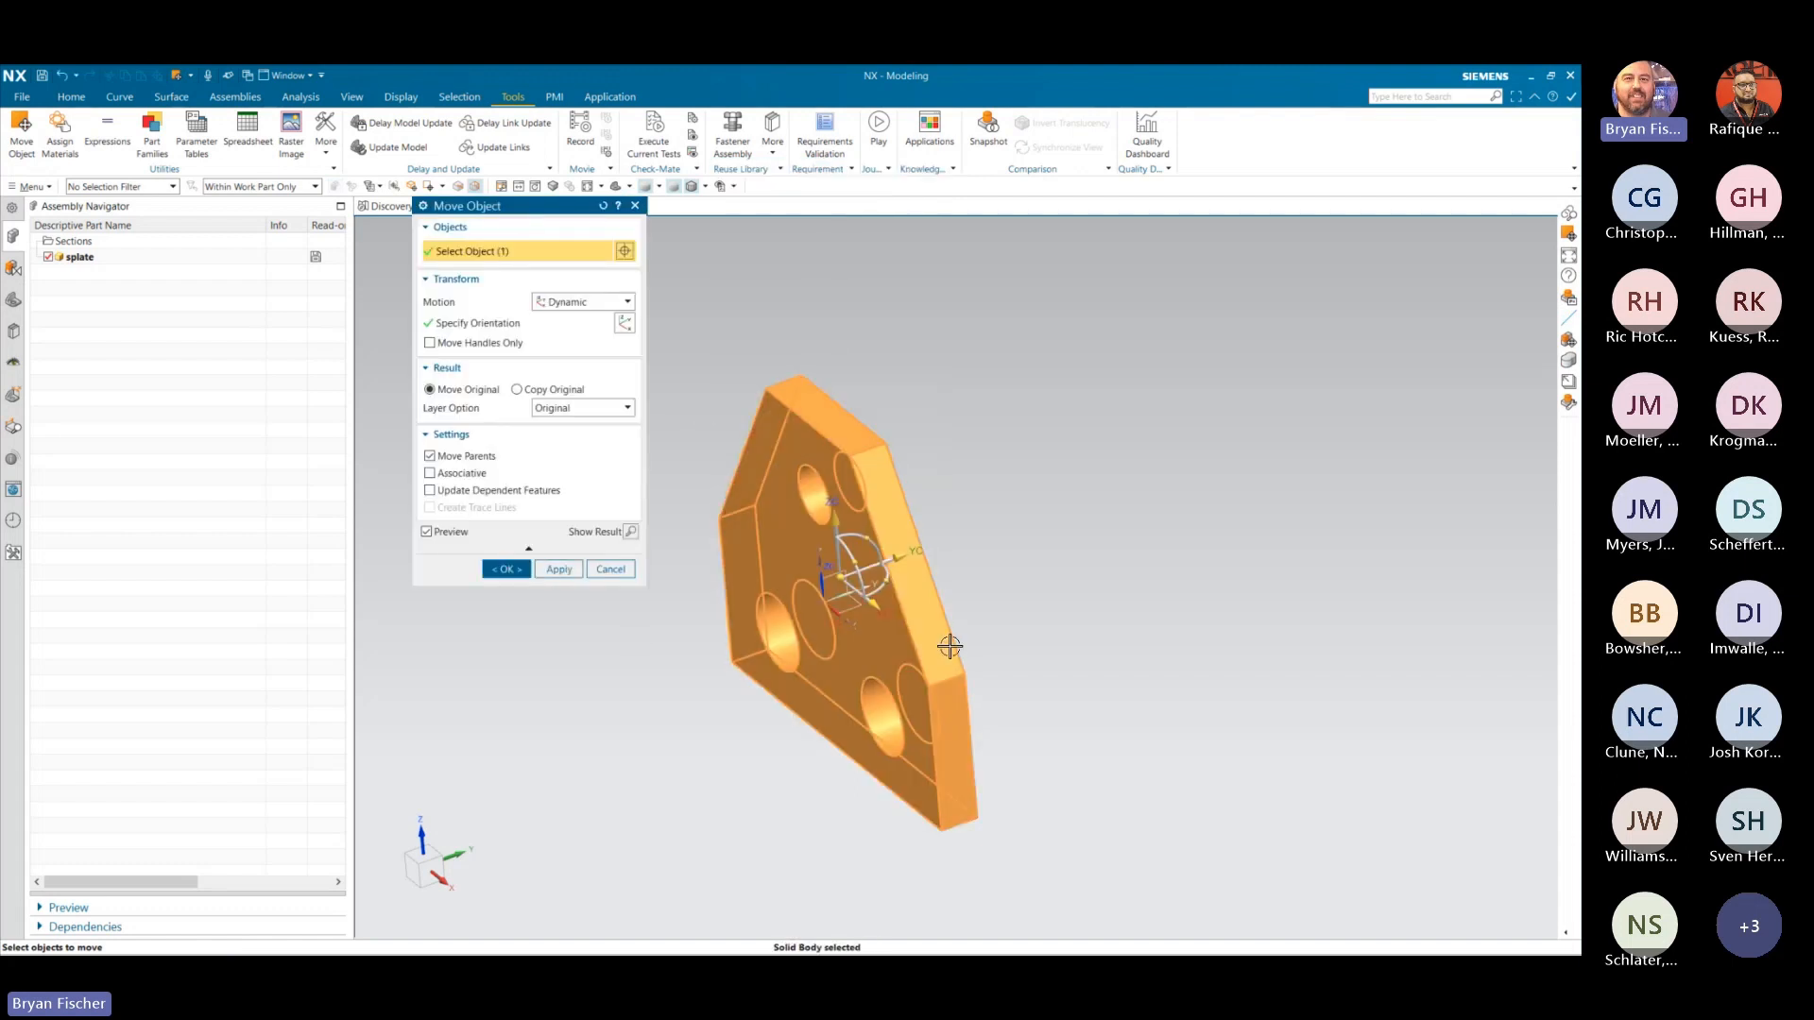
pyautogui.click(894, 553)
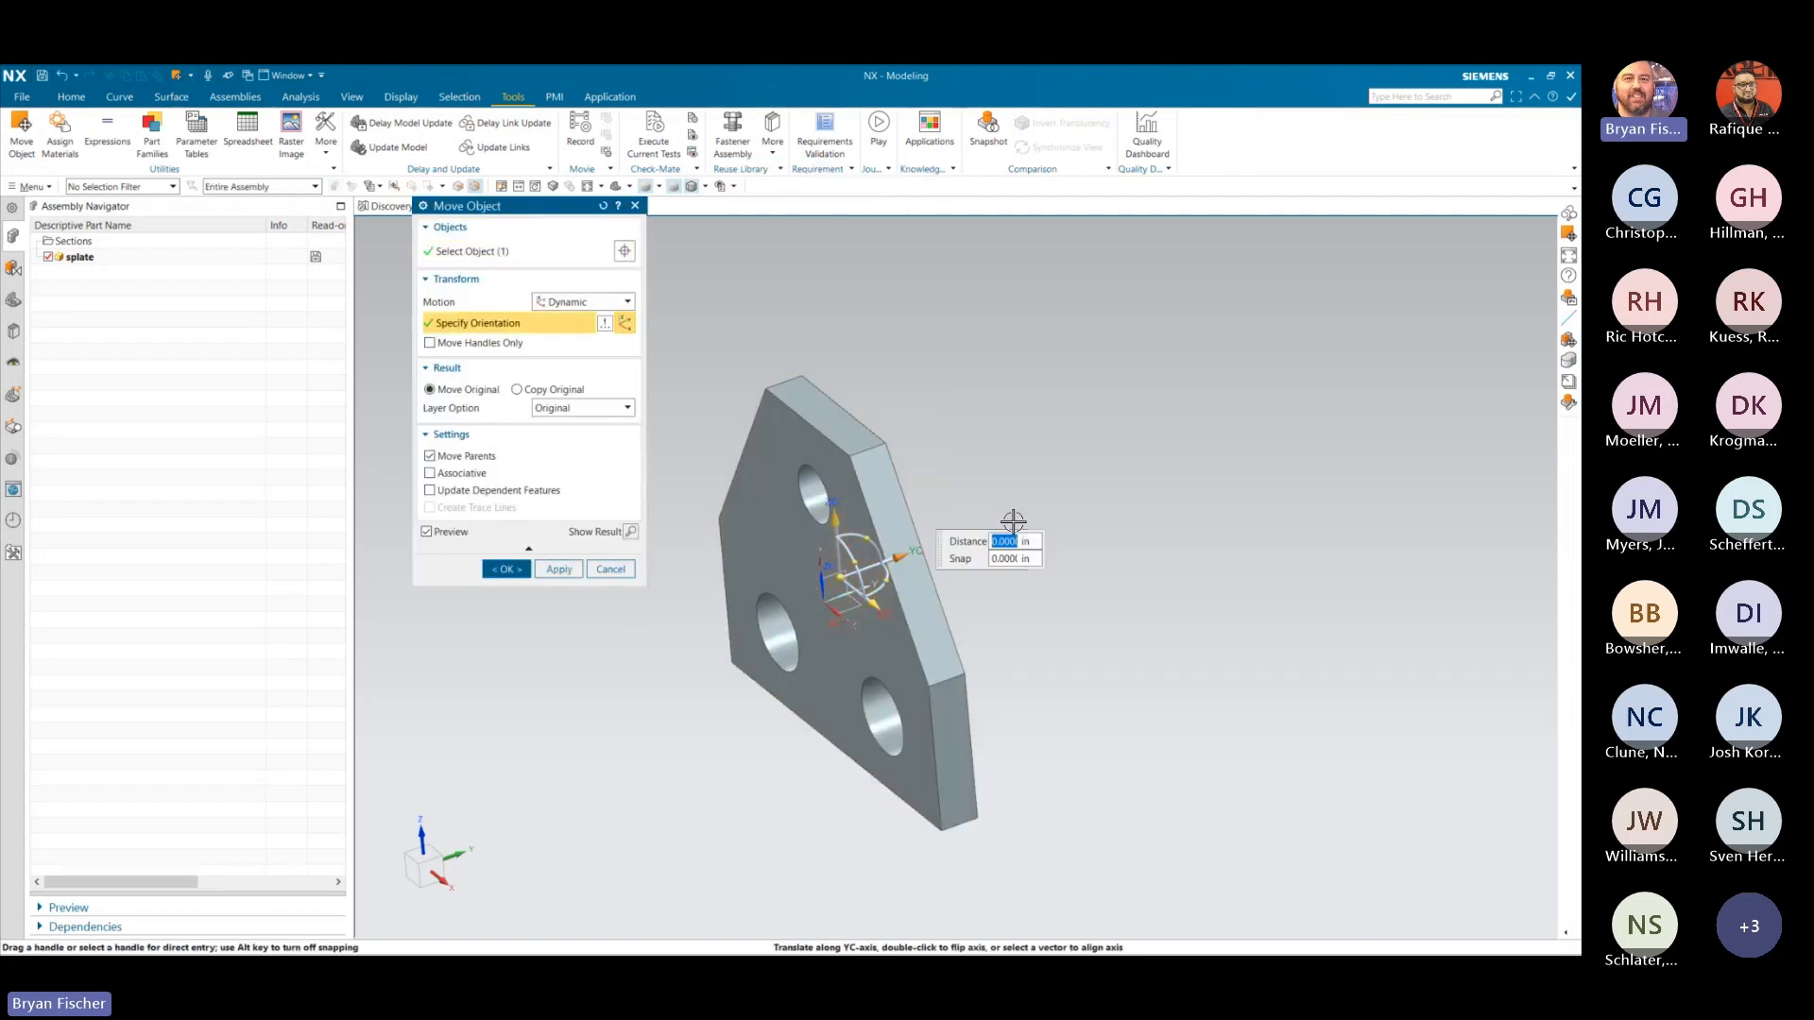
pyautogui.write('.010')
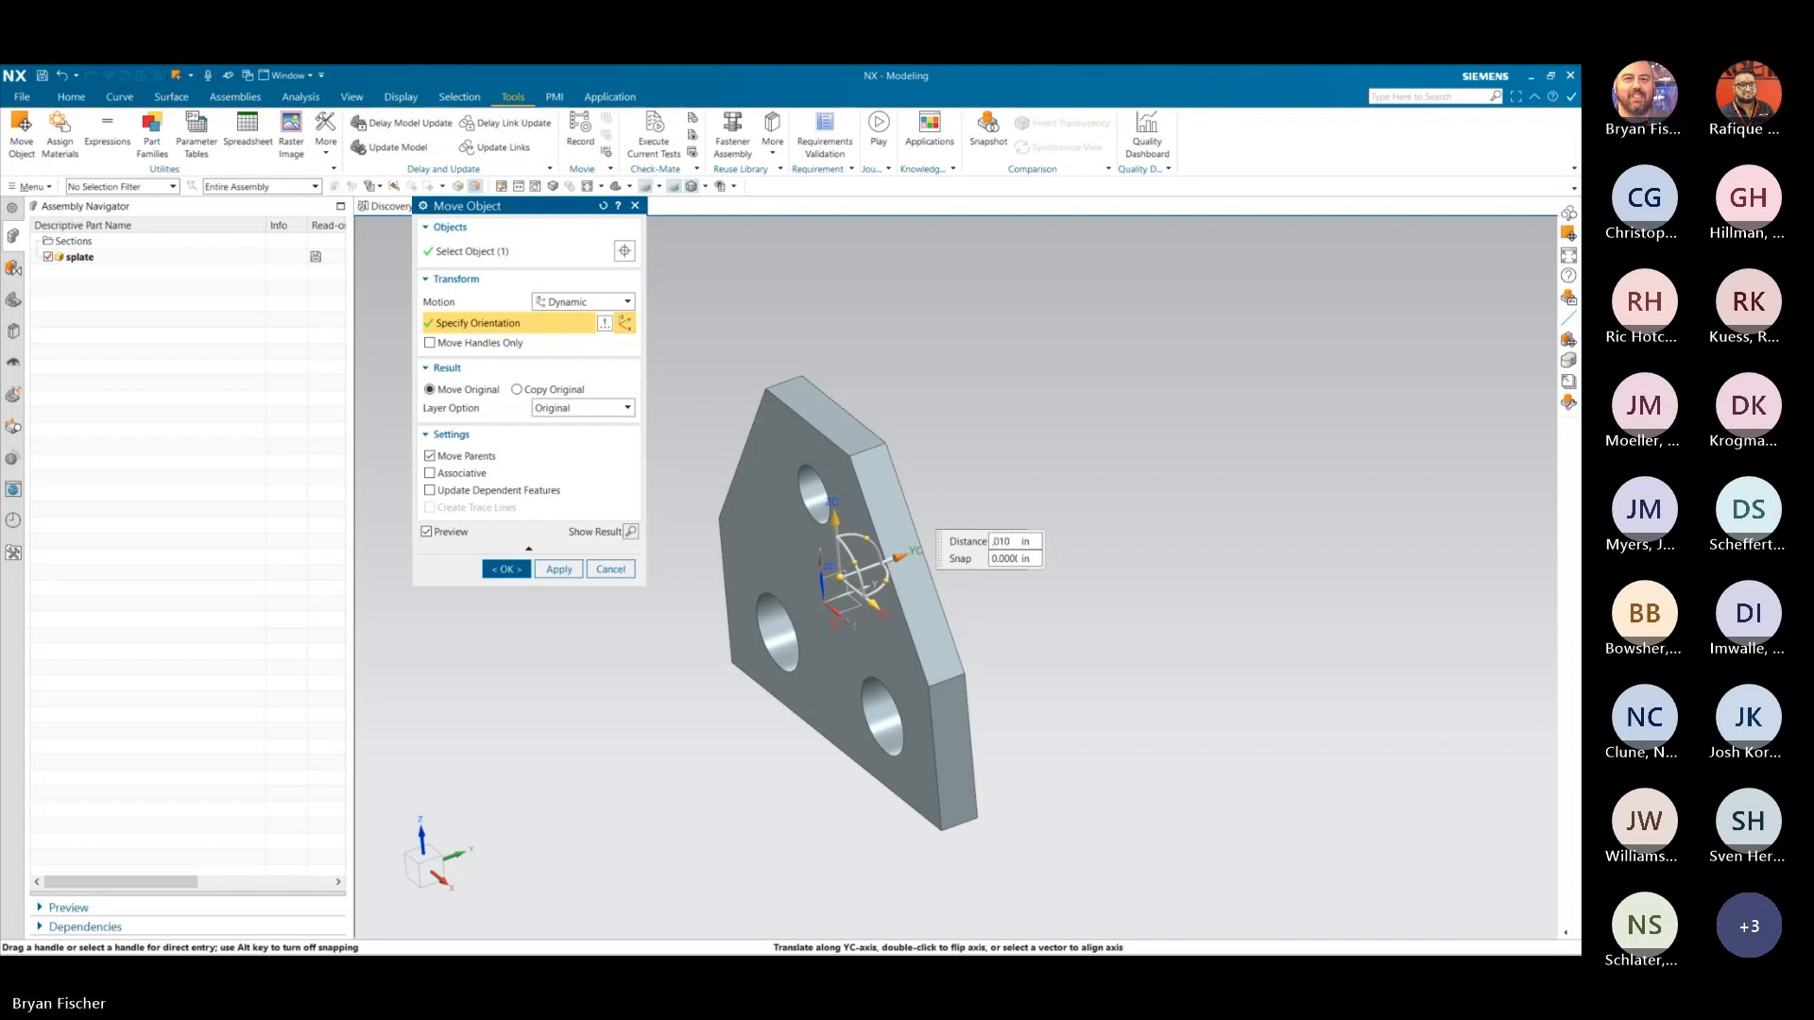
pyautogui.press('Return')
pyautogui.click(494, 571)
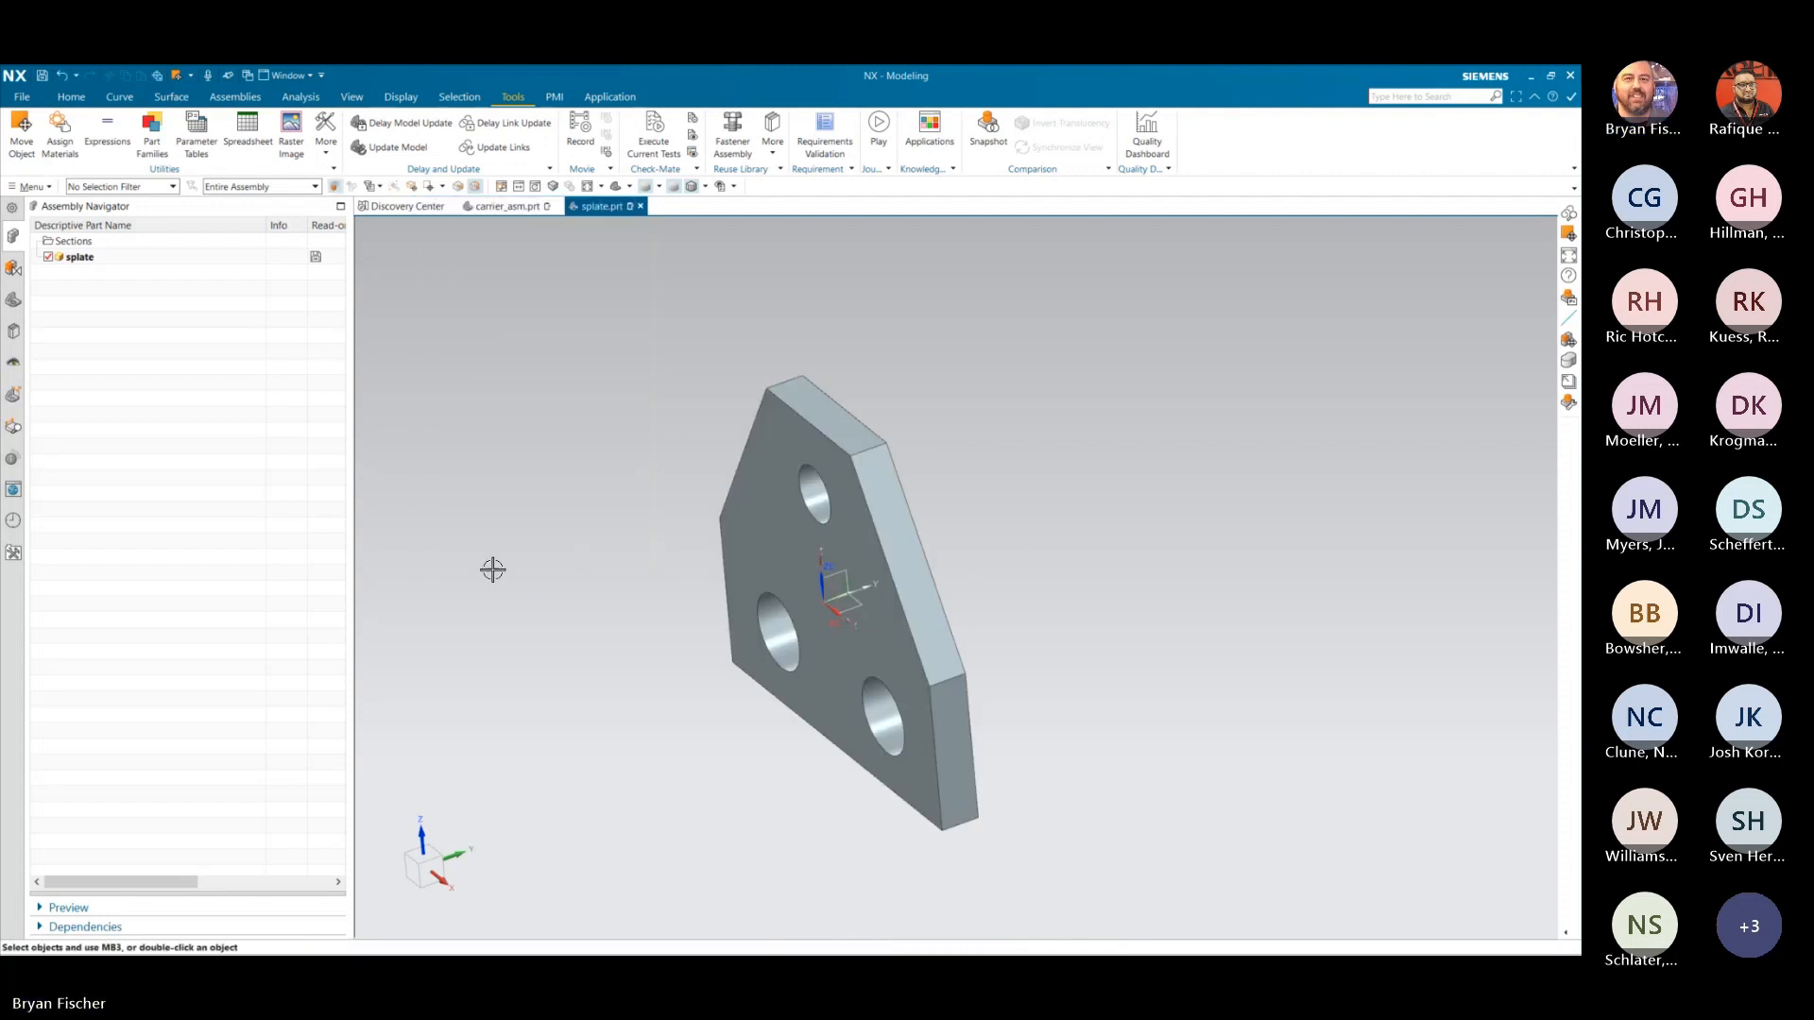
# - Return to carrier_asm and inspect the joints between the chead and both splates for gaps or overlap in a side view
pyautogui.click(516, 212)
pyautogui.moveTo(1028, 709); pyautogui.dragTo(1150, 818, button='middle')
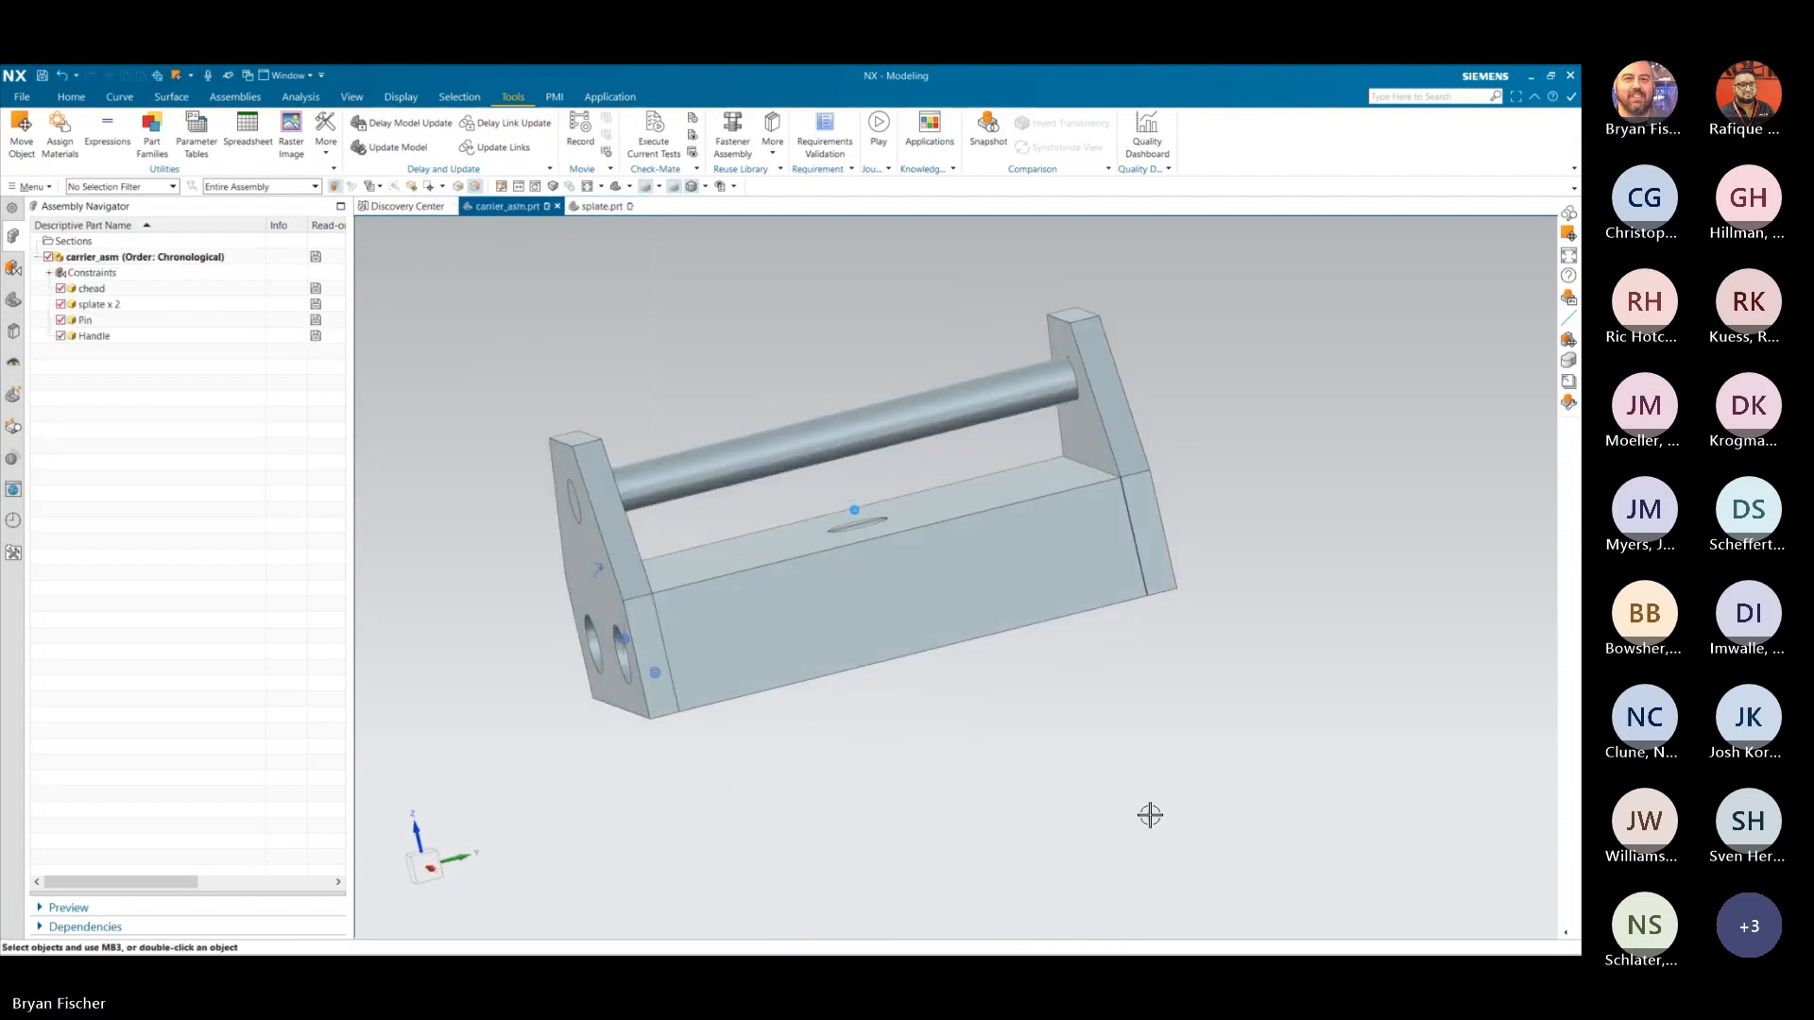
pyautogui.press('F8')
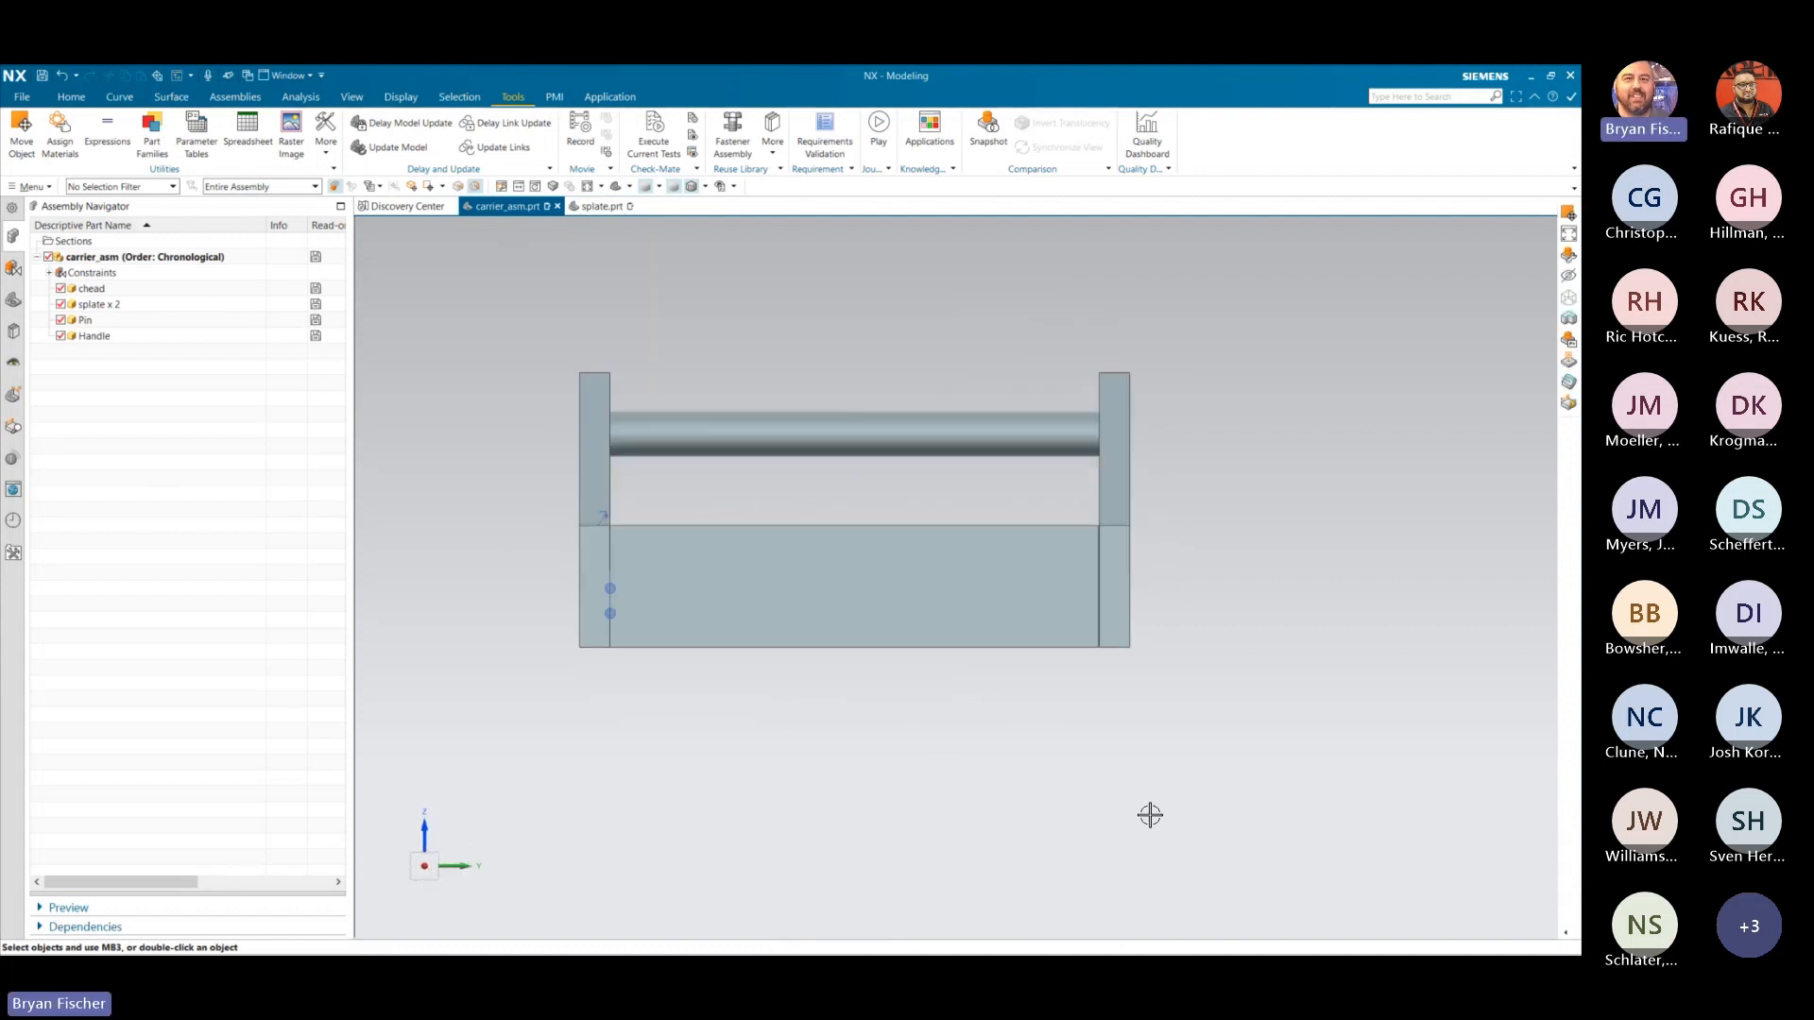
pyautogui.scroll(5, 1207, 567)
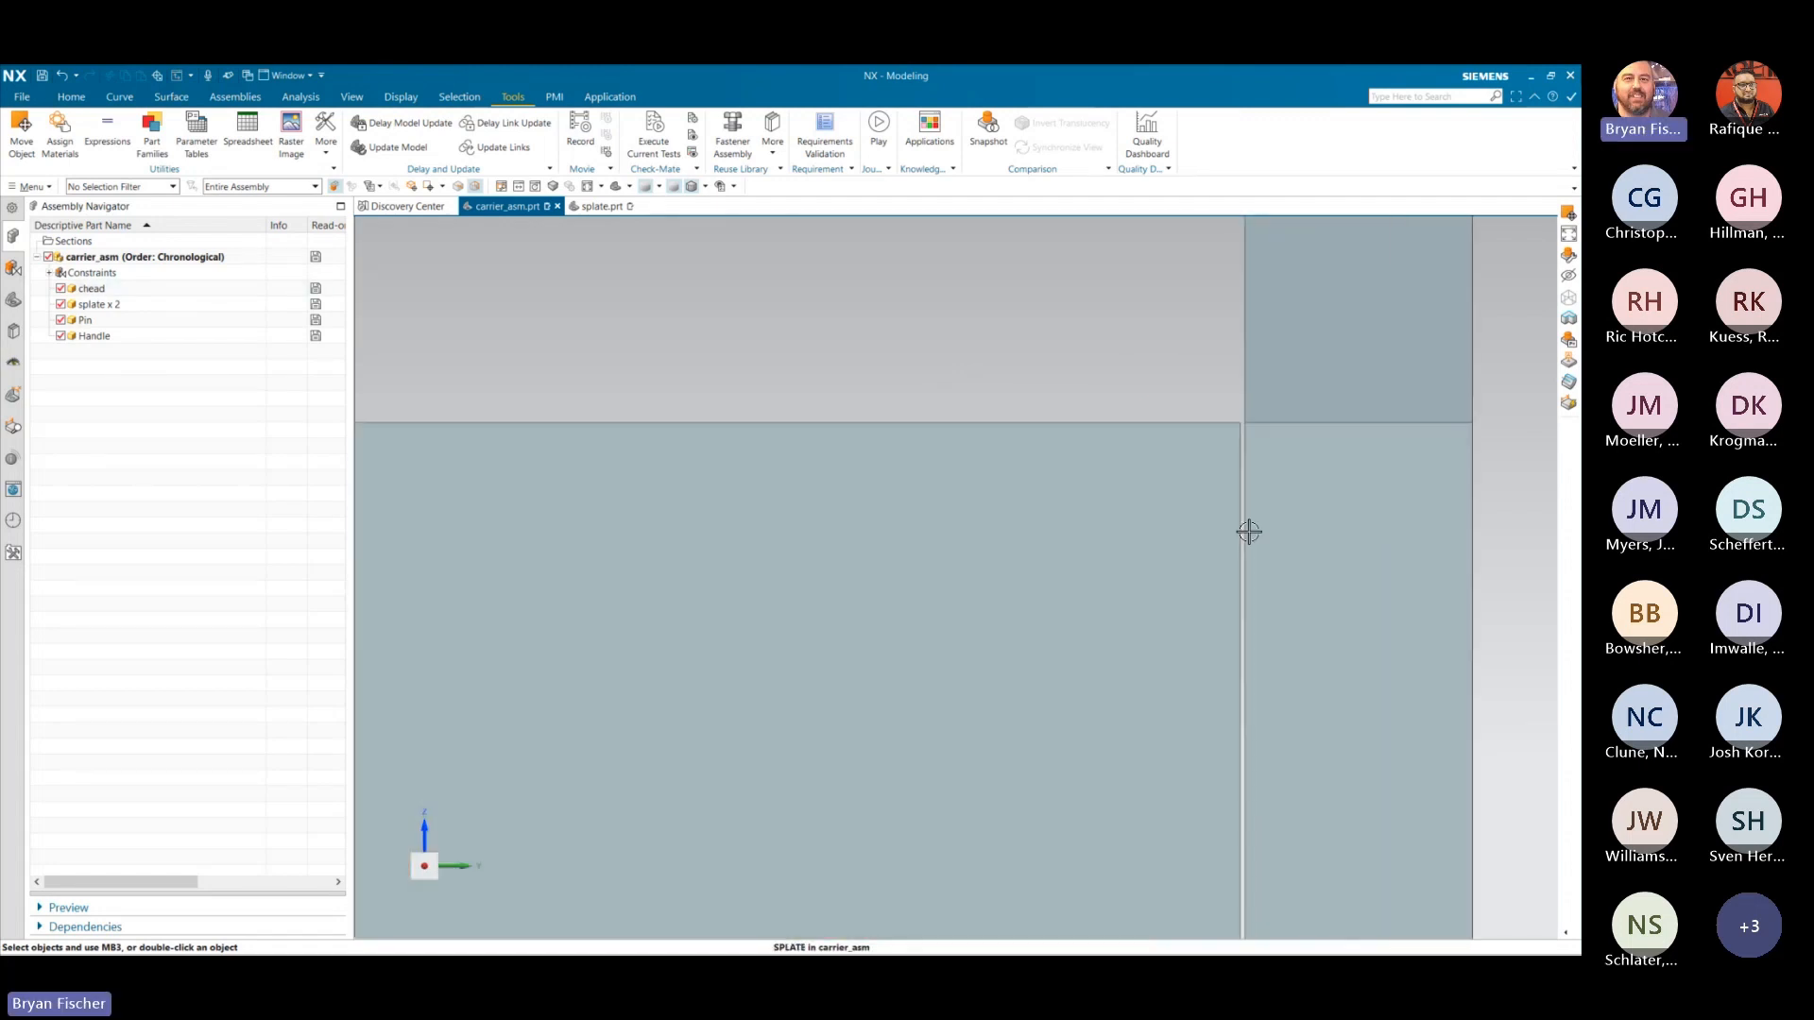
pyautogui.scroll(1, 1248, 532)
pyautogui.scroll(-6, 1247, 530)
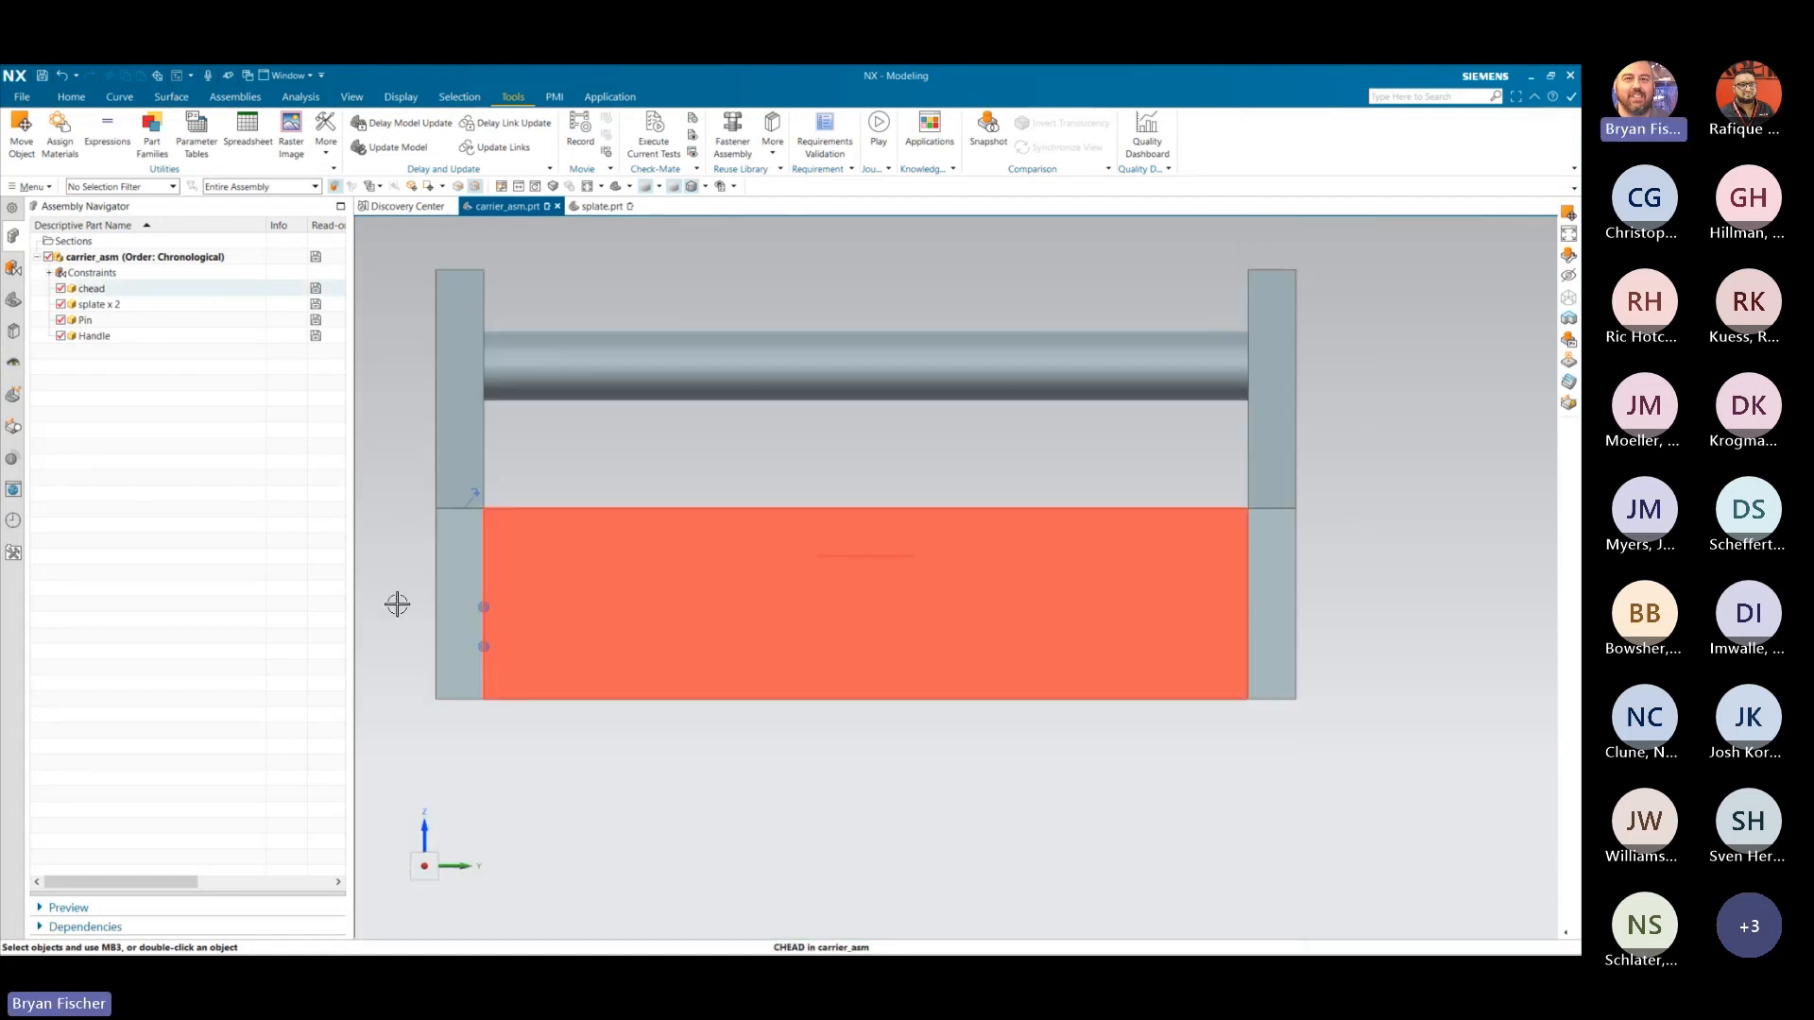
pyautogui.scroll(5, 475, 556)
pyautogui.scroll(1, 475, 556)
pyautogui.scroll(-8, 777, 437)
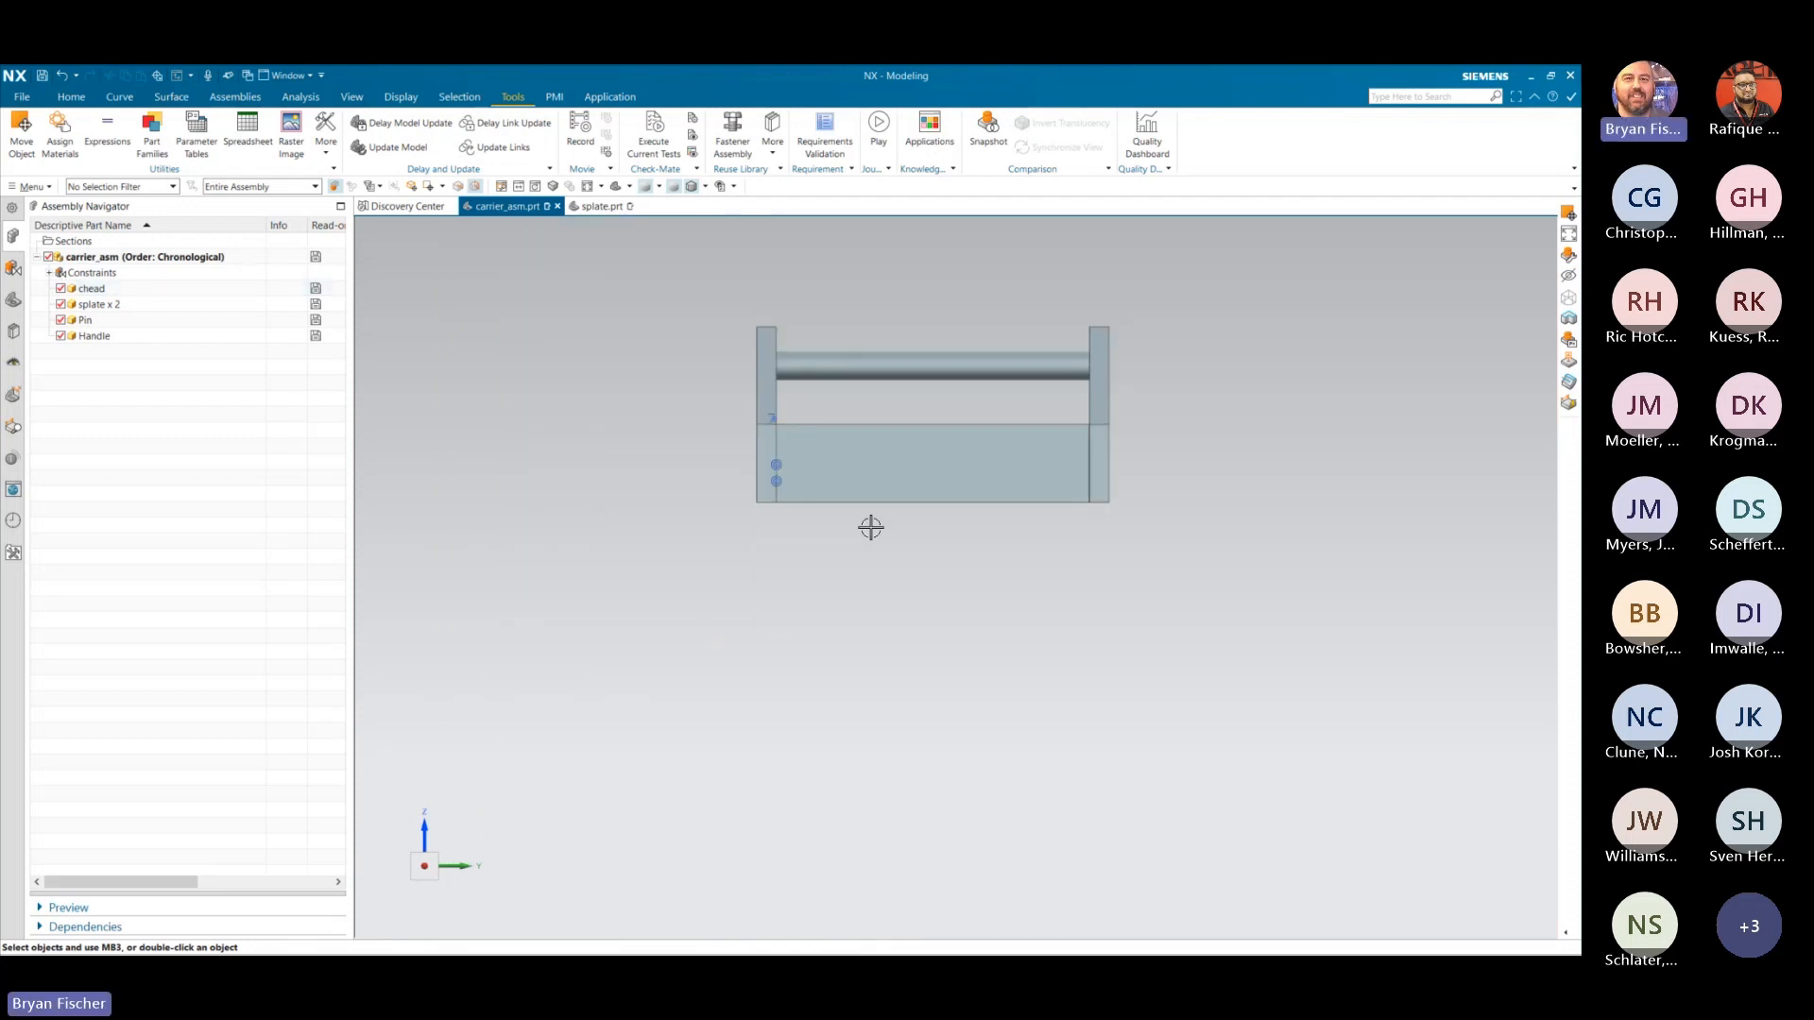
pyautogui.press('Home')
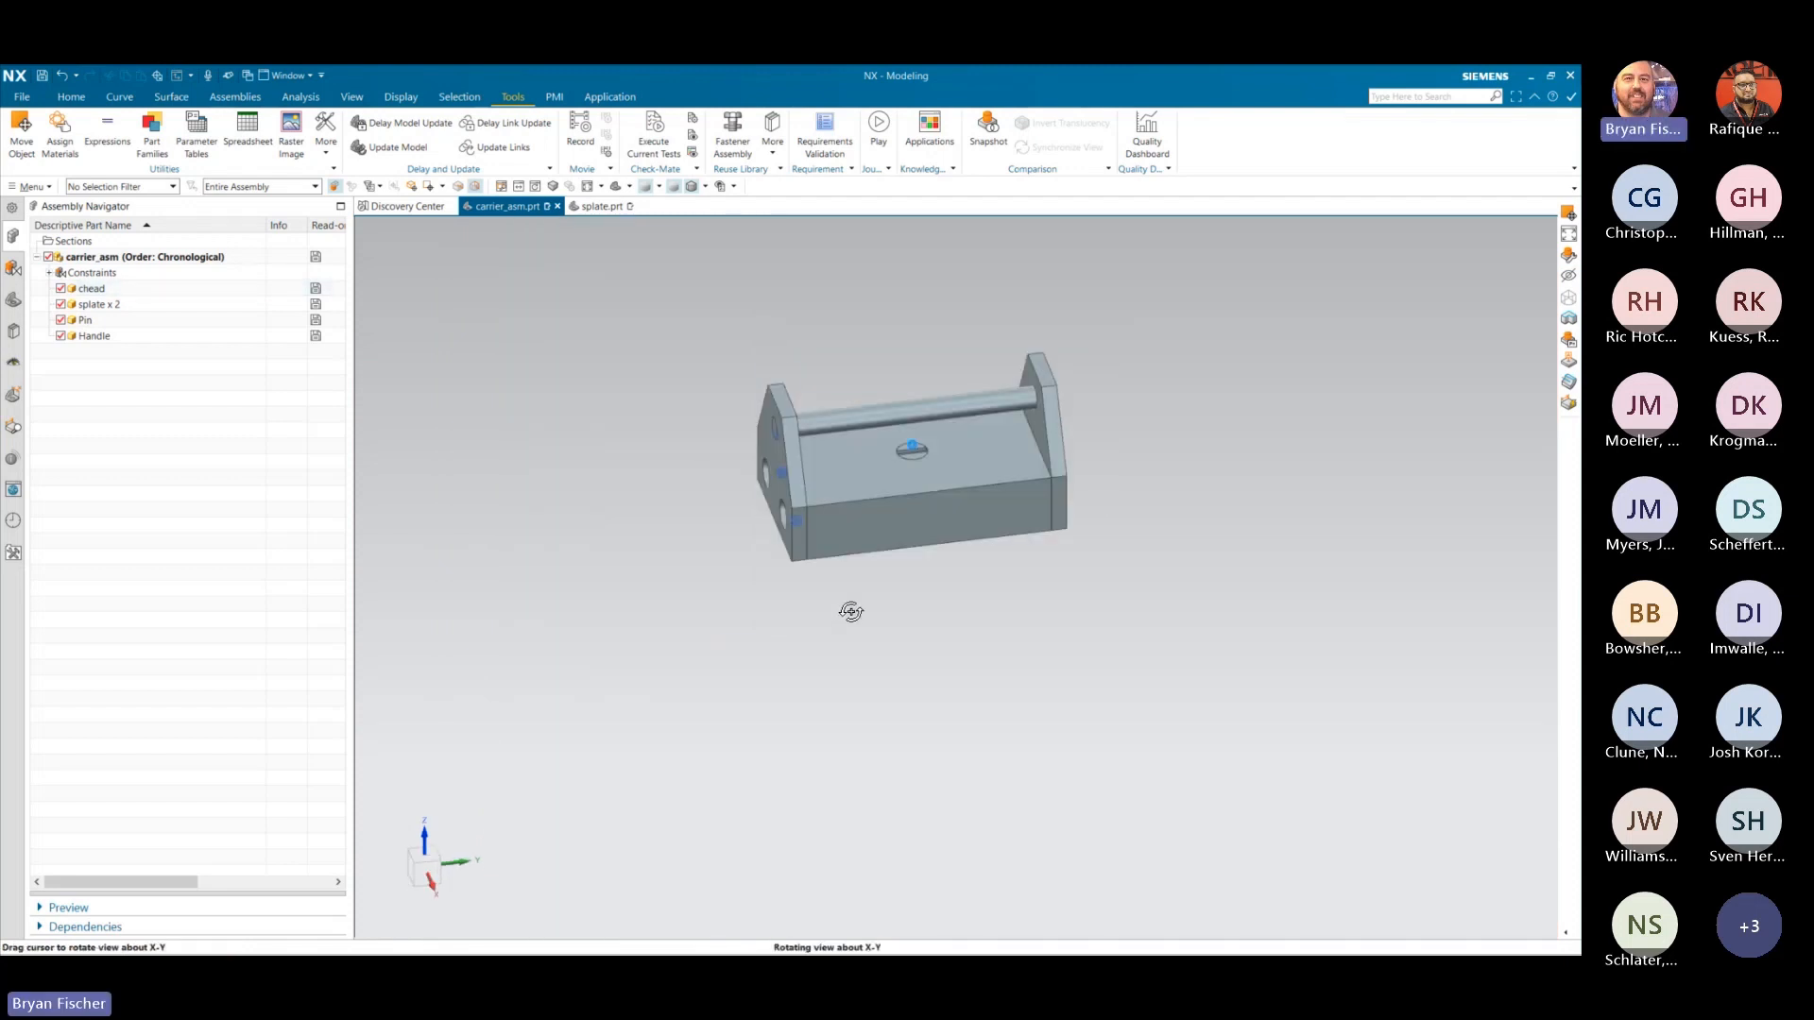
pyautogui.rightClick(861, 350)
pyautogui.click(886, 376)
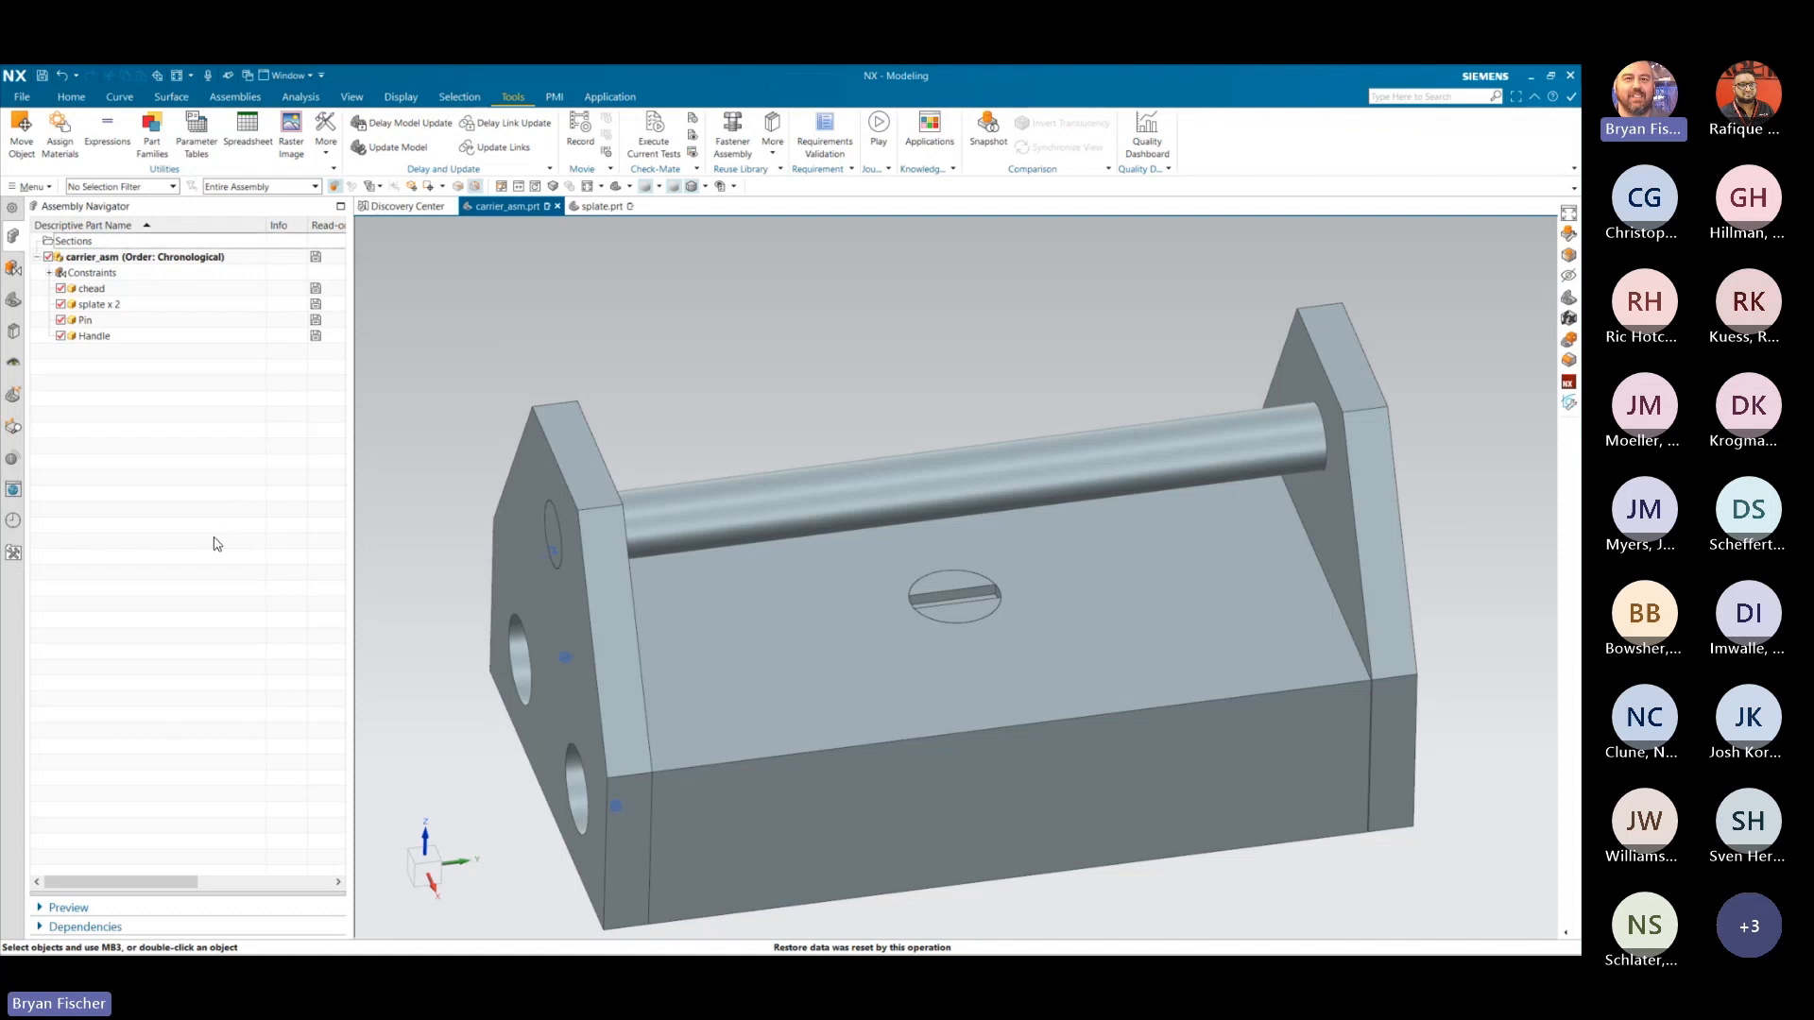
# - Create a clearance set between components covering all objects in carrier_asm, and perform the analysis using Exact if Loaded
pyautogui.click(253, 98)
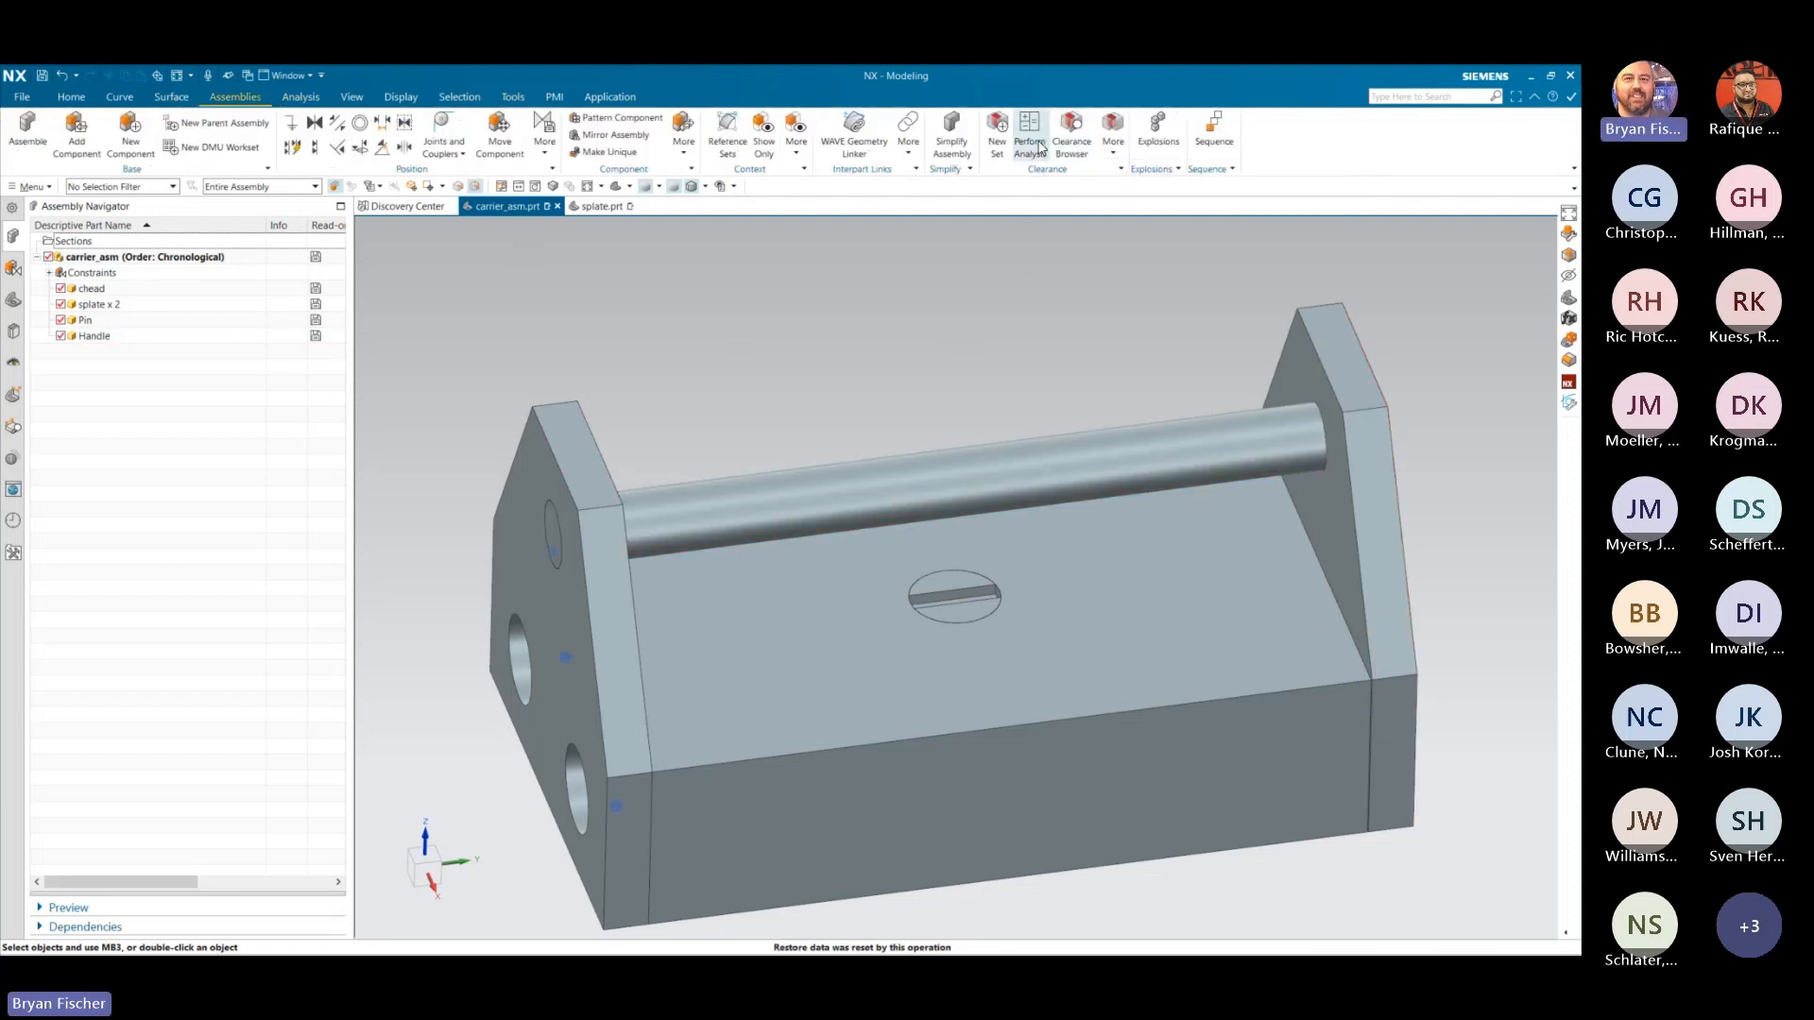
pyautogui.click(1112, 151)
pyautogui.click(1120, 189)
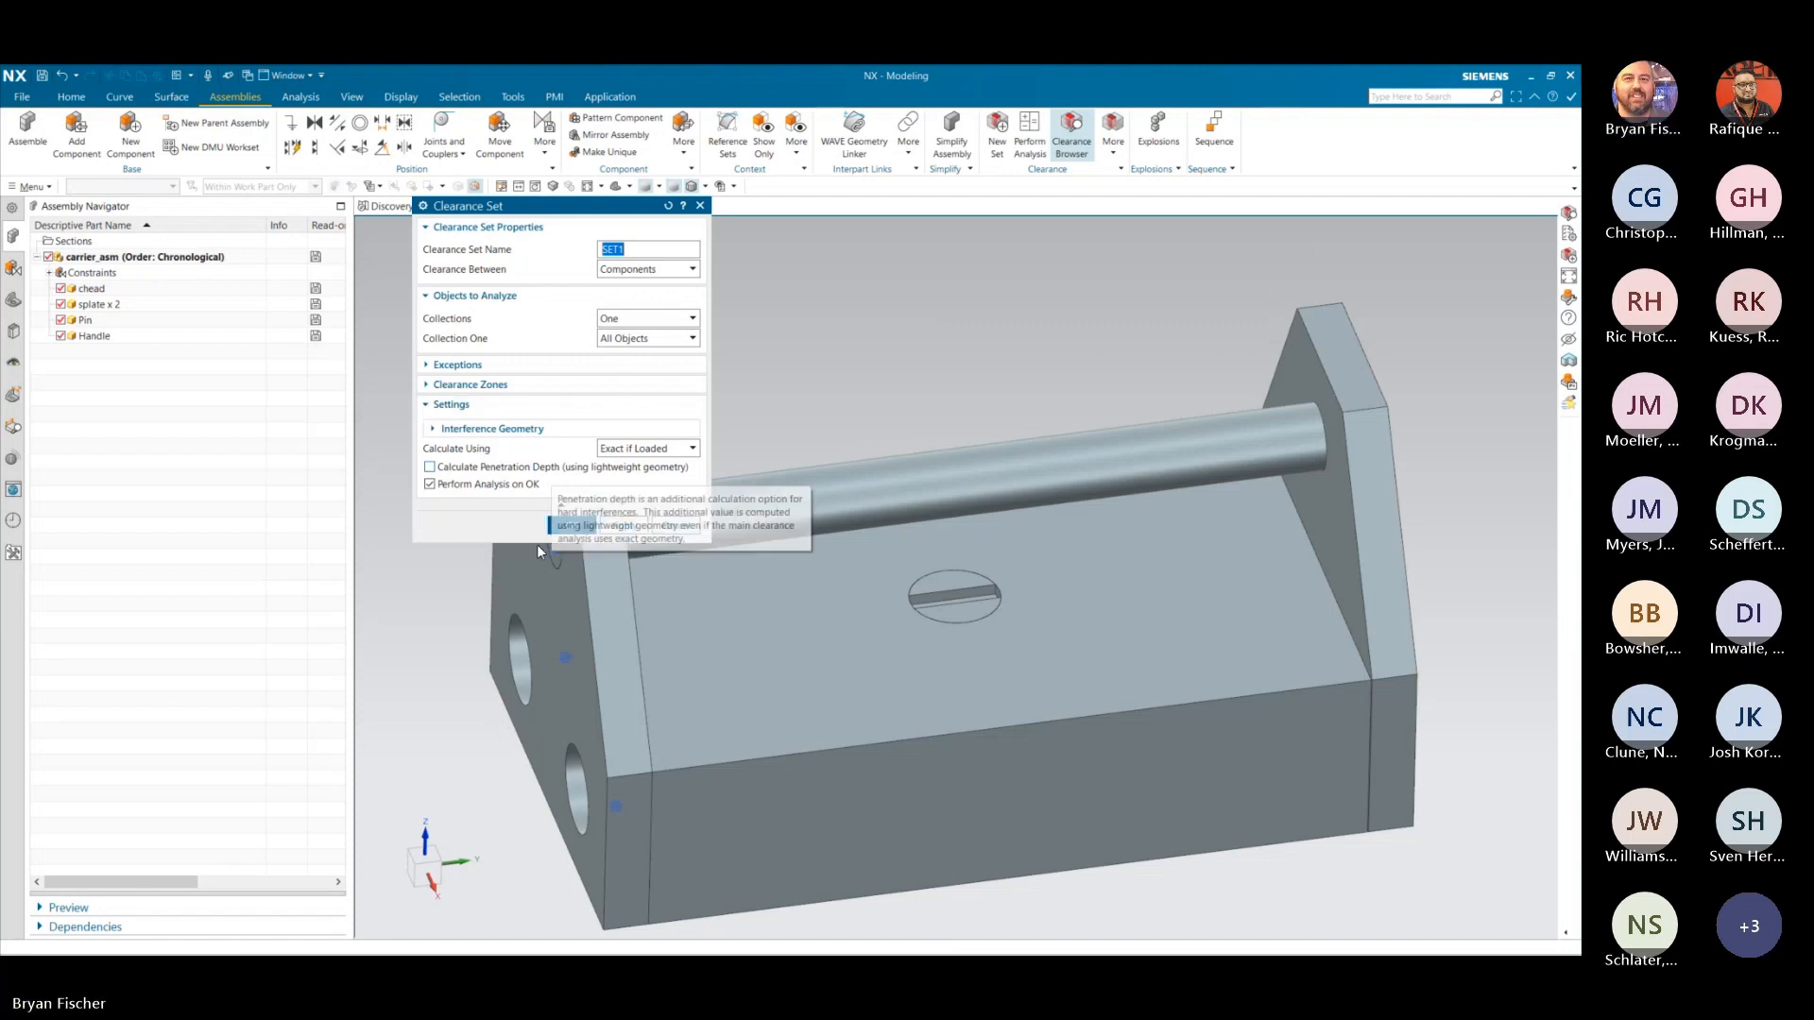
pyautogui.click(571, 525)
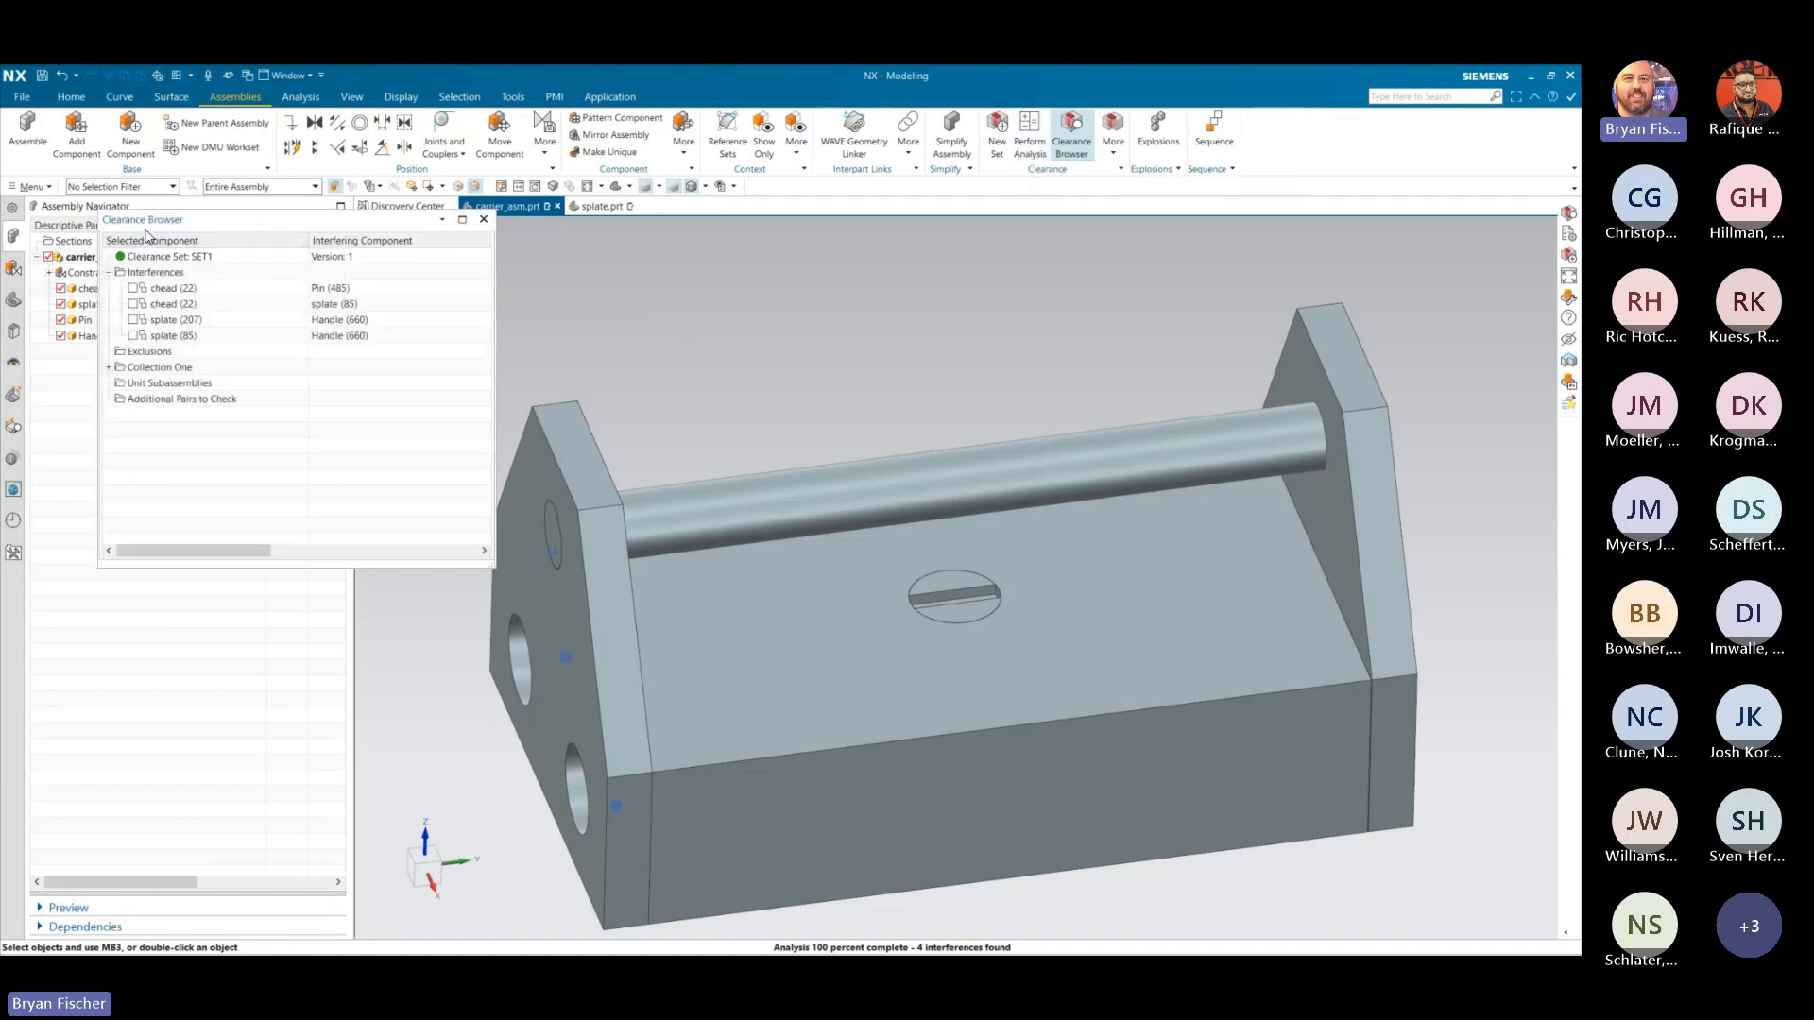
# - Isolate the chead–Pin and chead–splate interferences to examine them, leave only the chead–splate pair displayed, and close the clearance results
pyautogui.click(134, 288)
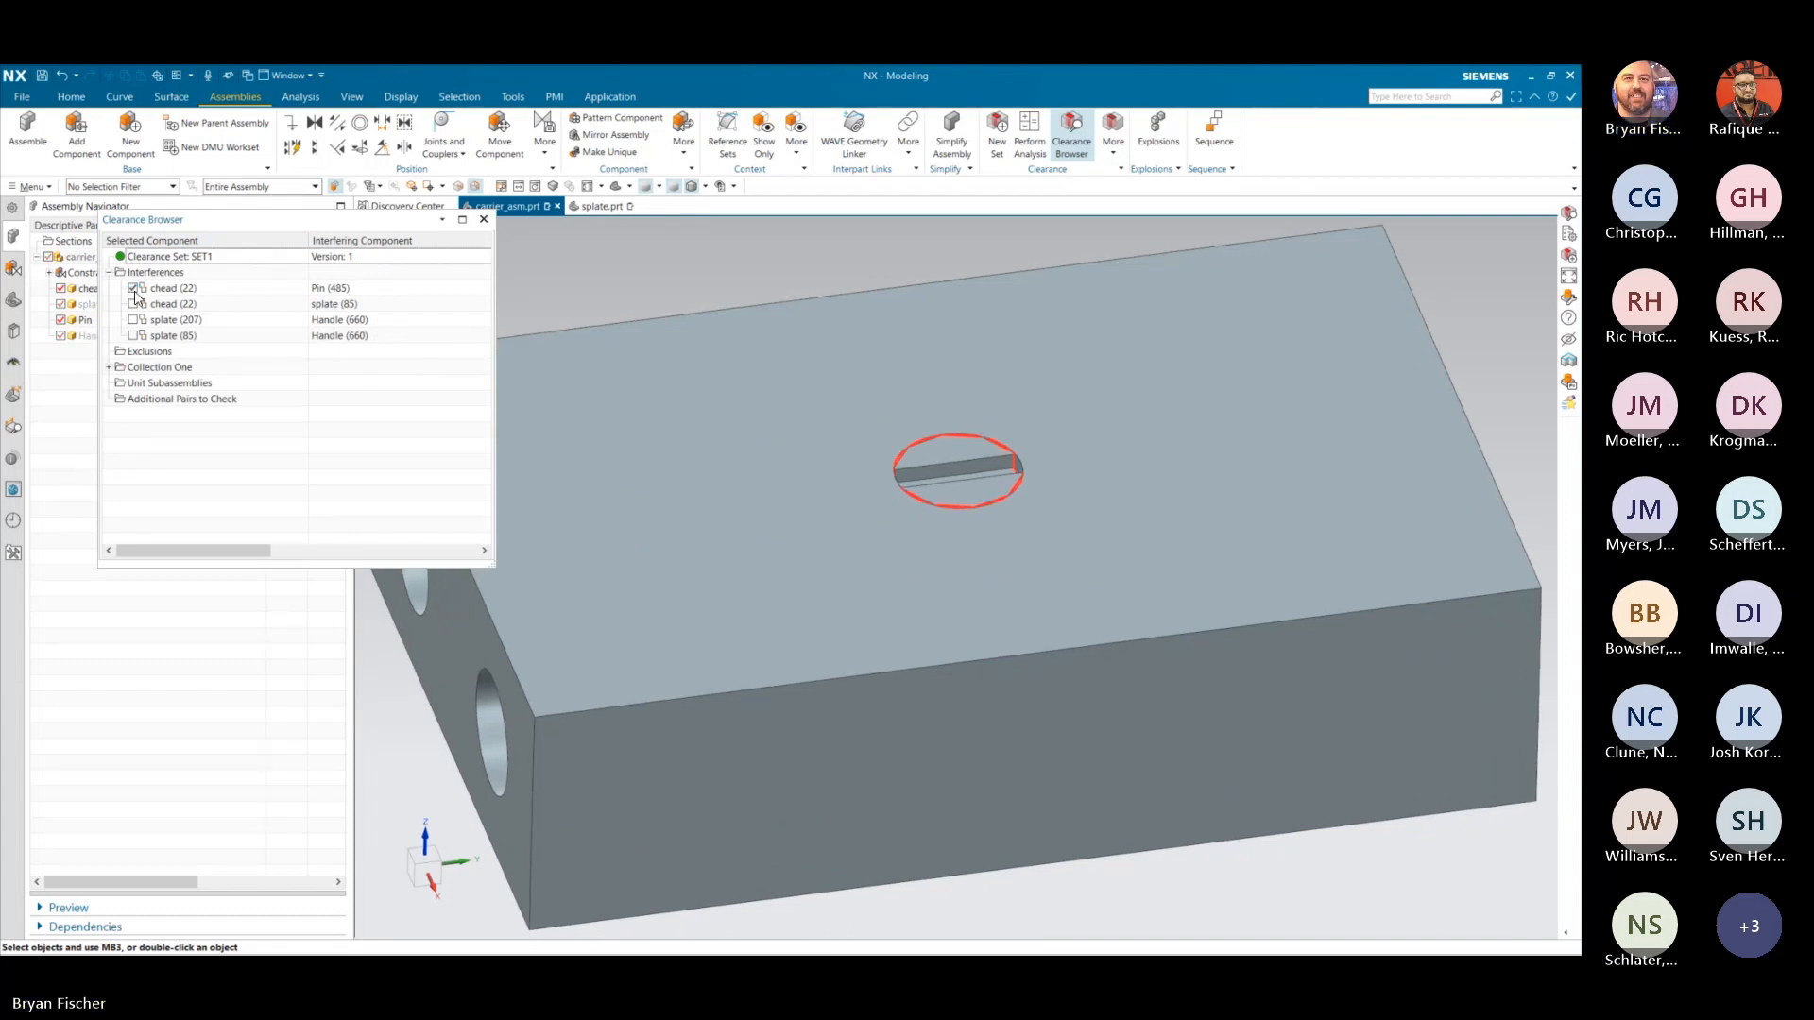
pyautogui.click(133, 303)
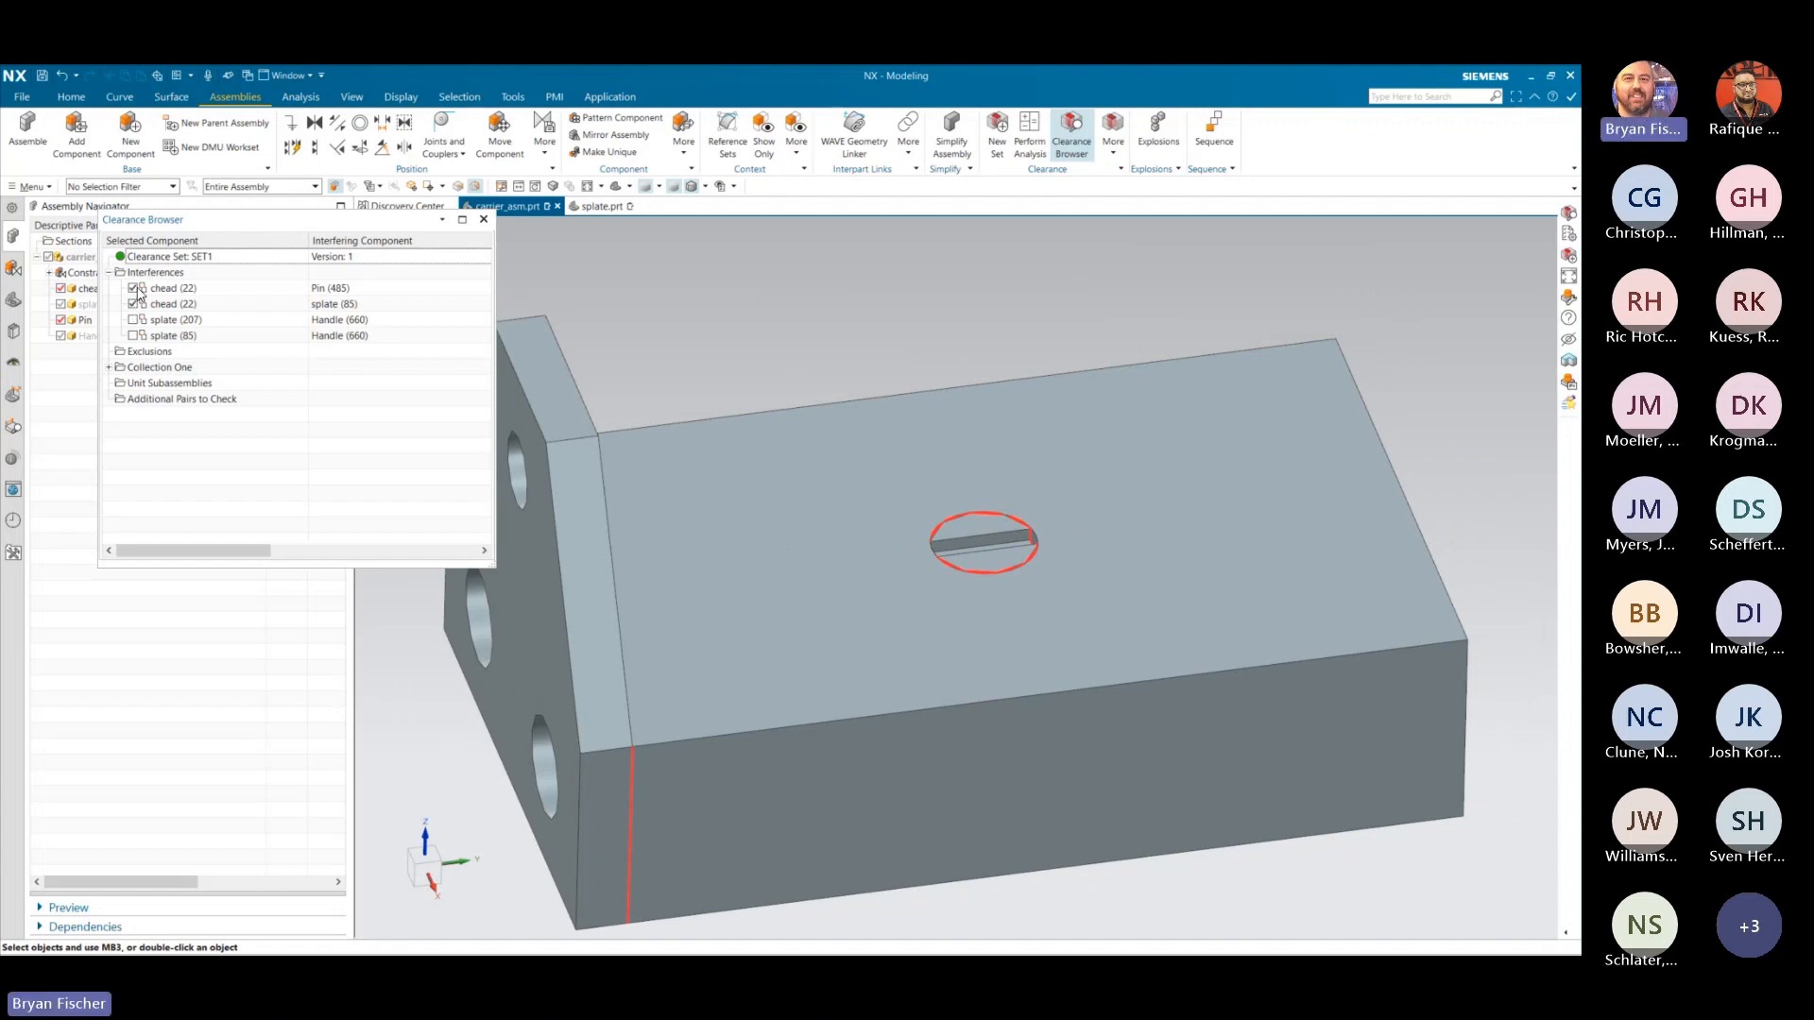
pyautogui.click(134, 288)
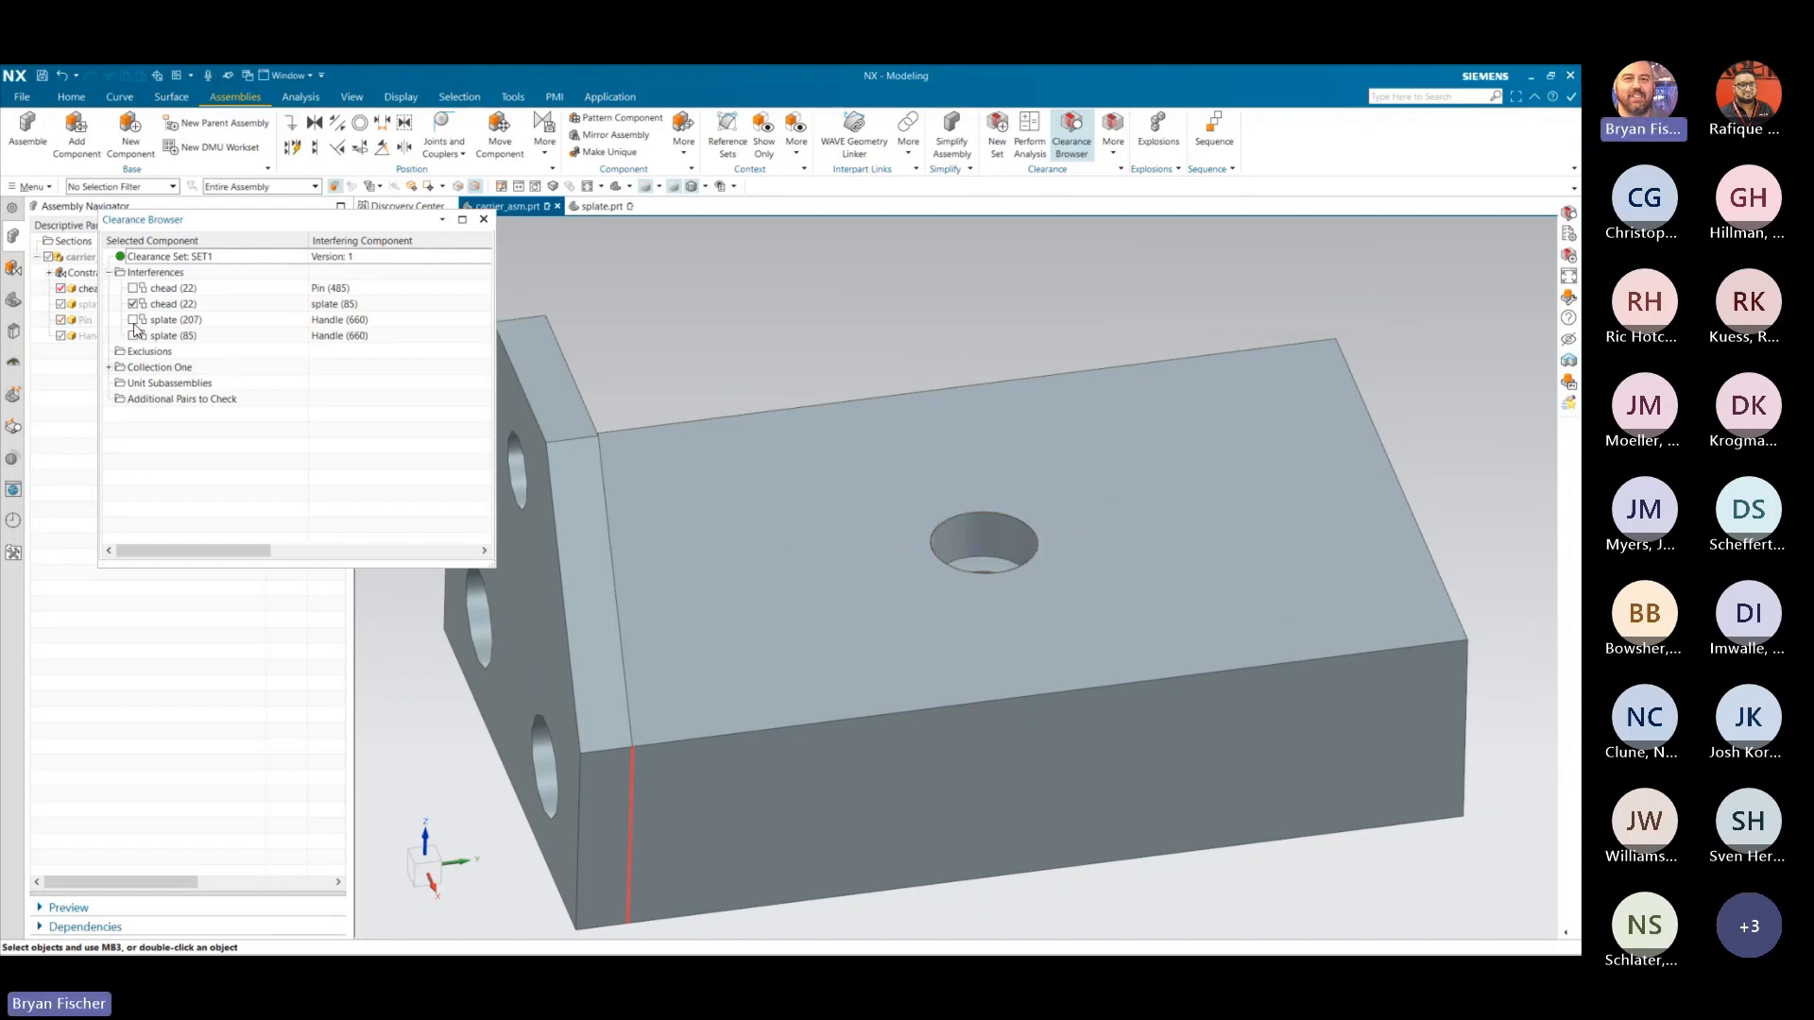
pyautogui.click(133, 303)
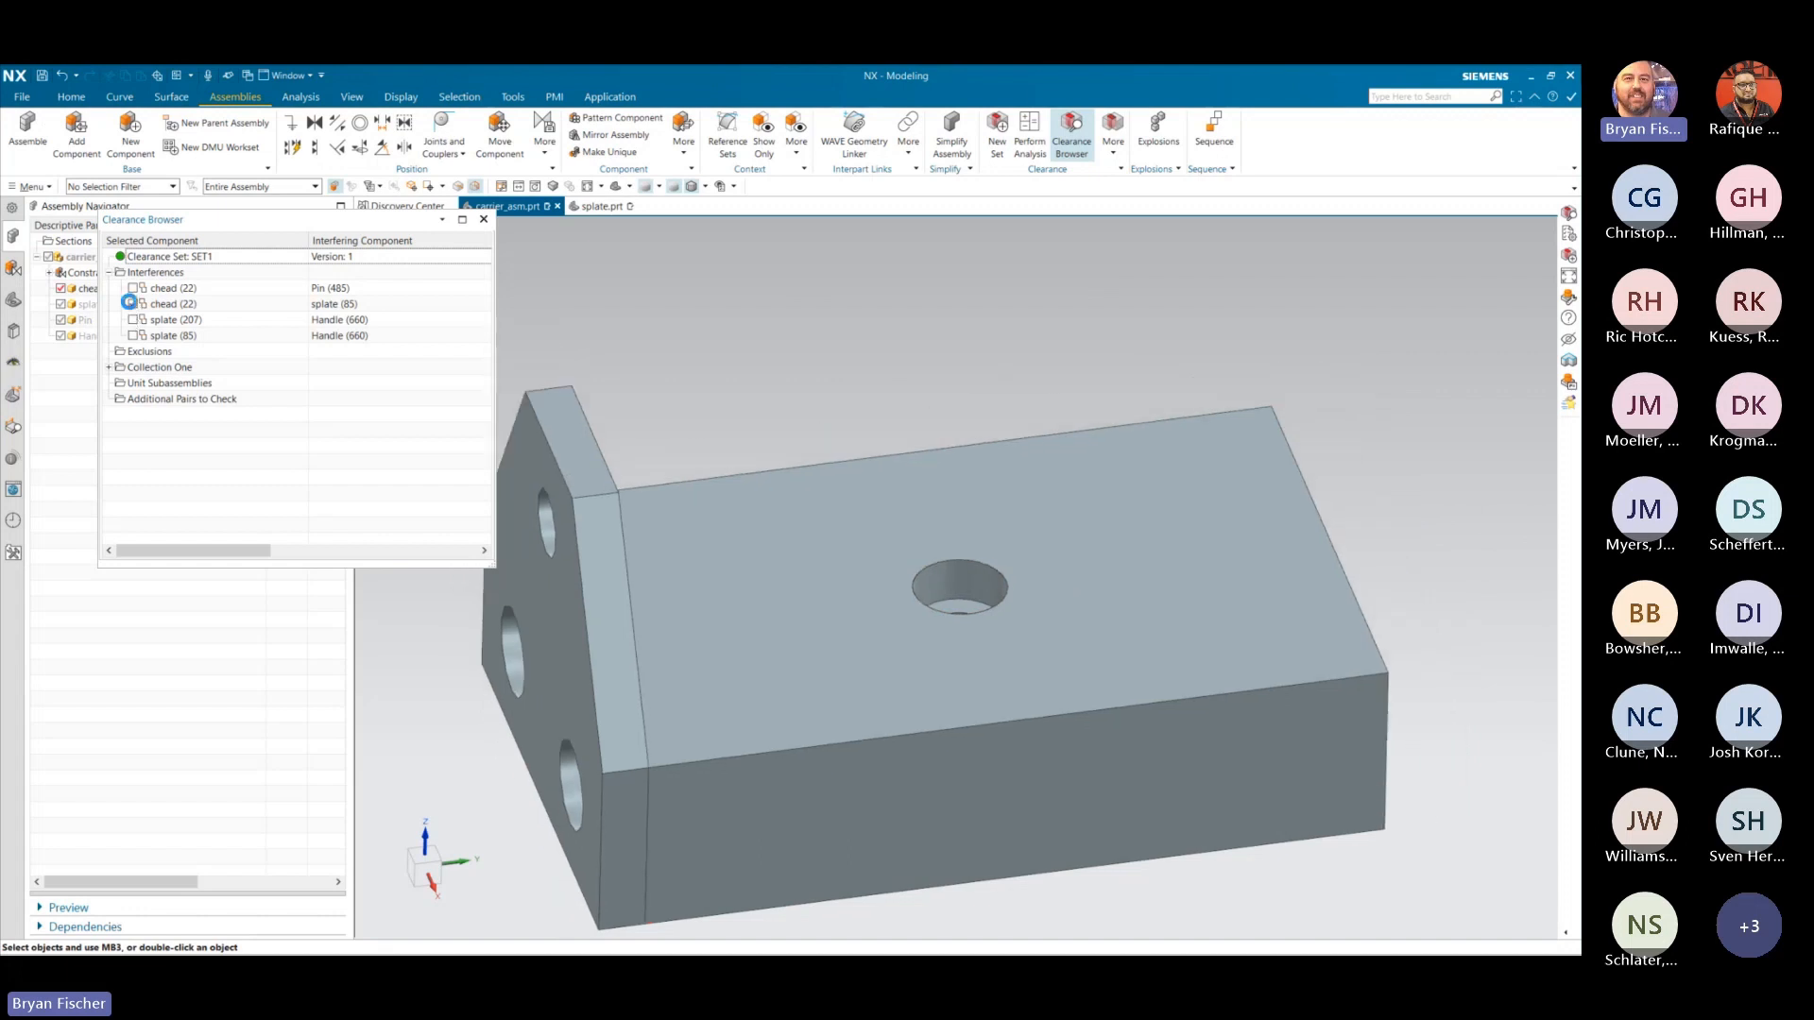
pyautogui.click(133, 303)
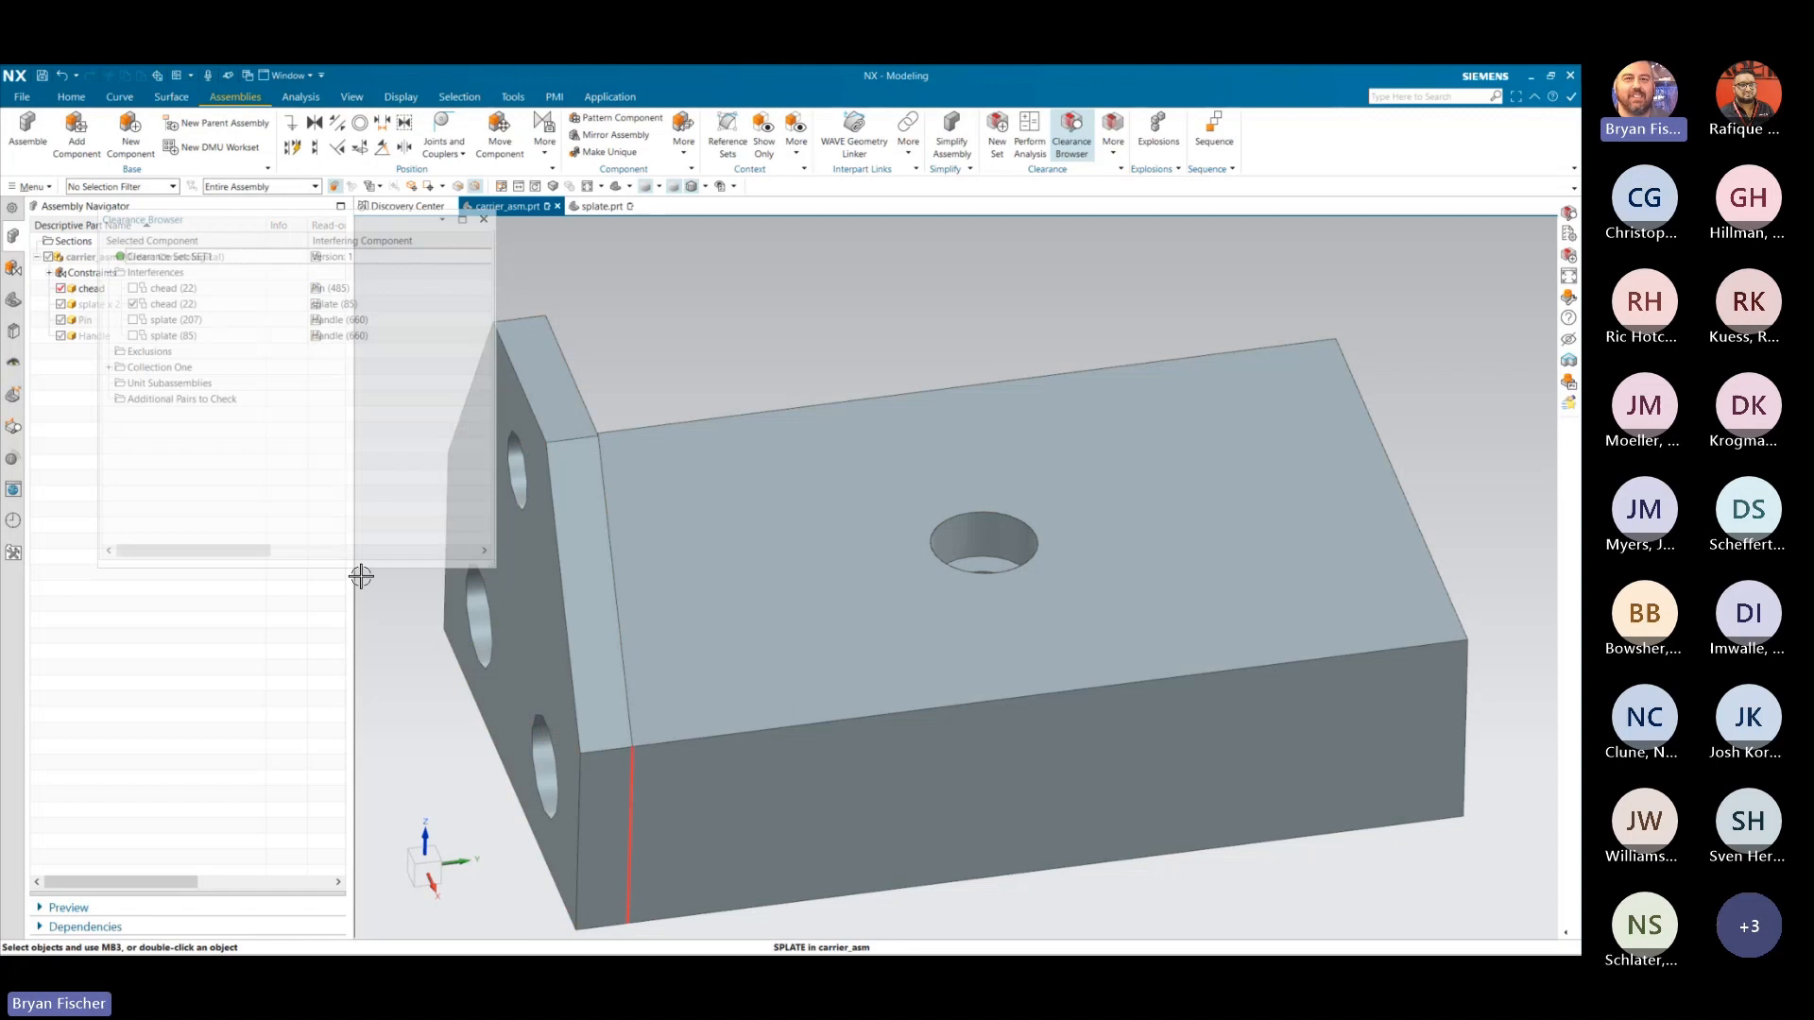
# - Display all components of carrier_asm again, check the assembly from several angles and close the Clearance Browser
pyautogui.click(133, 319)
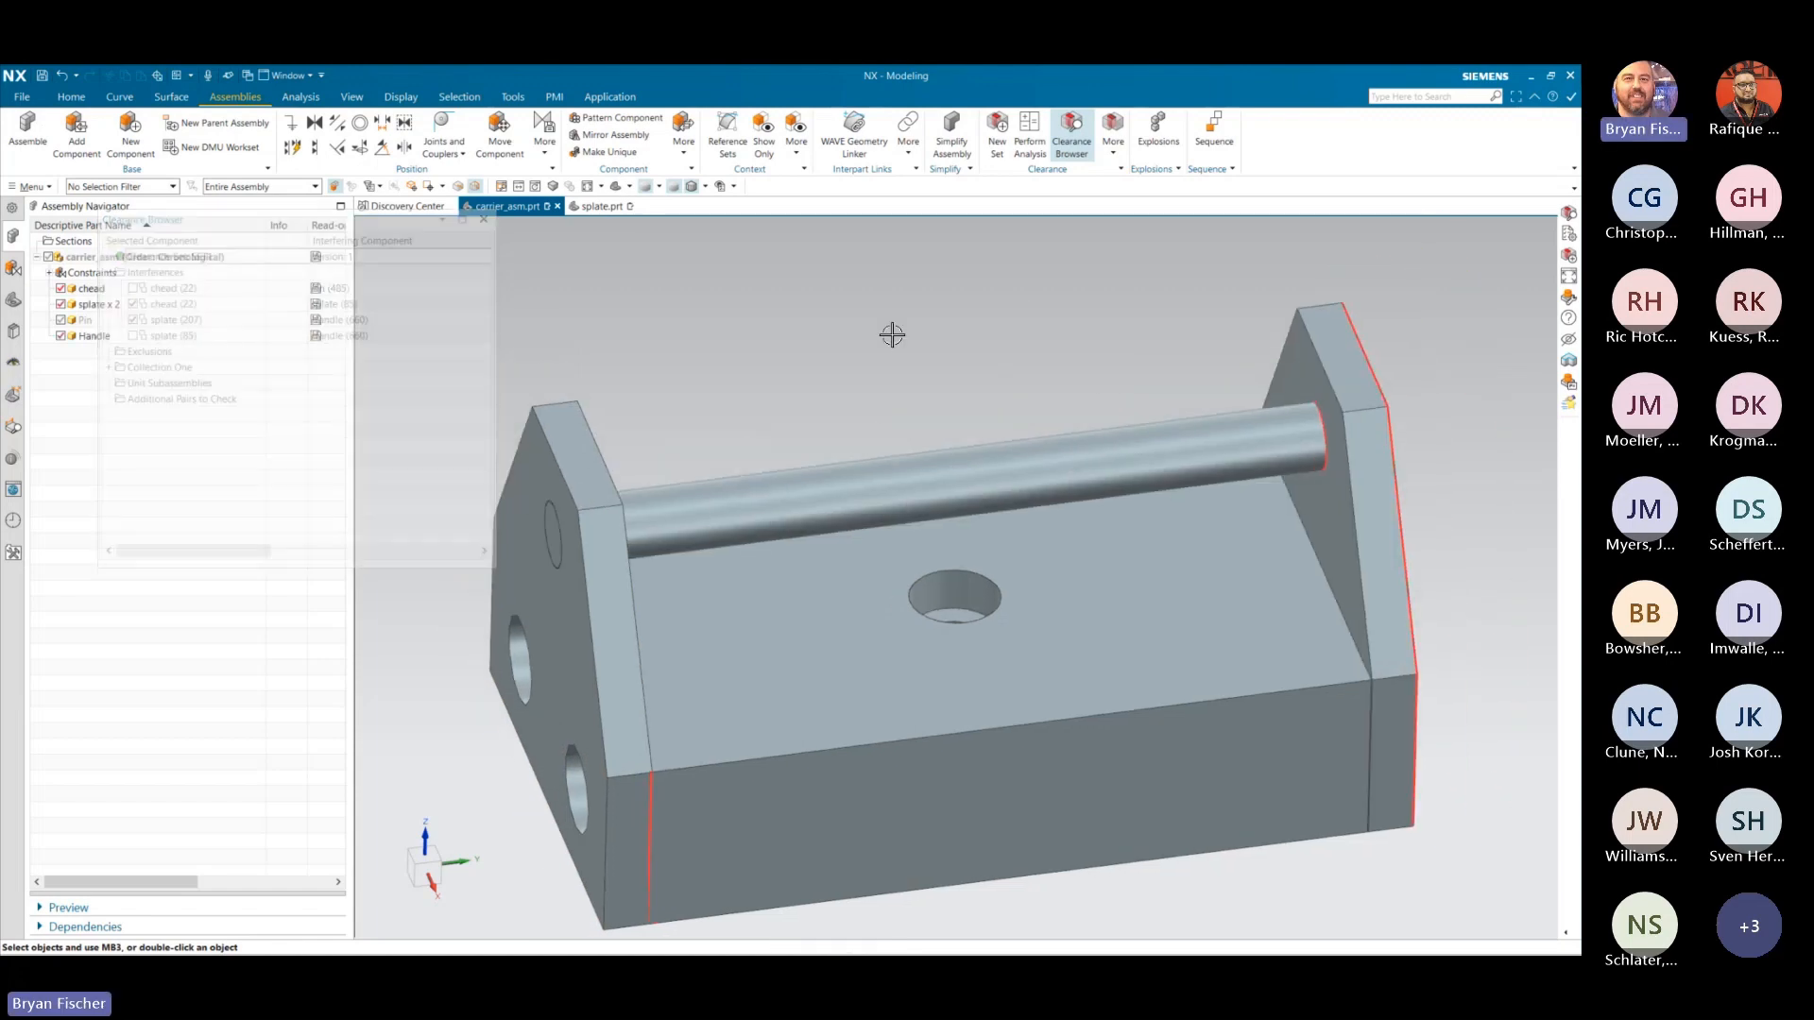
pyautogui.moveTo(1016, 300); pyautogui.dragTo(972, 289, button='middle')
pyautogui.scroll(-3, 1024, 356)
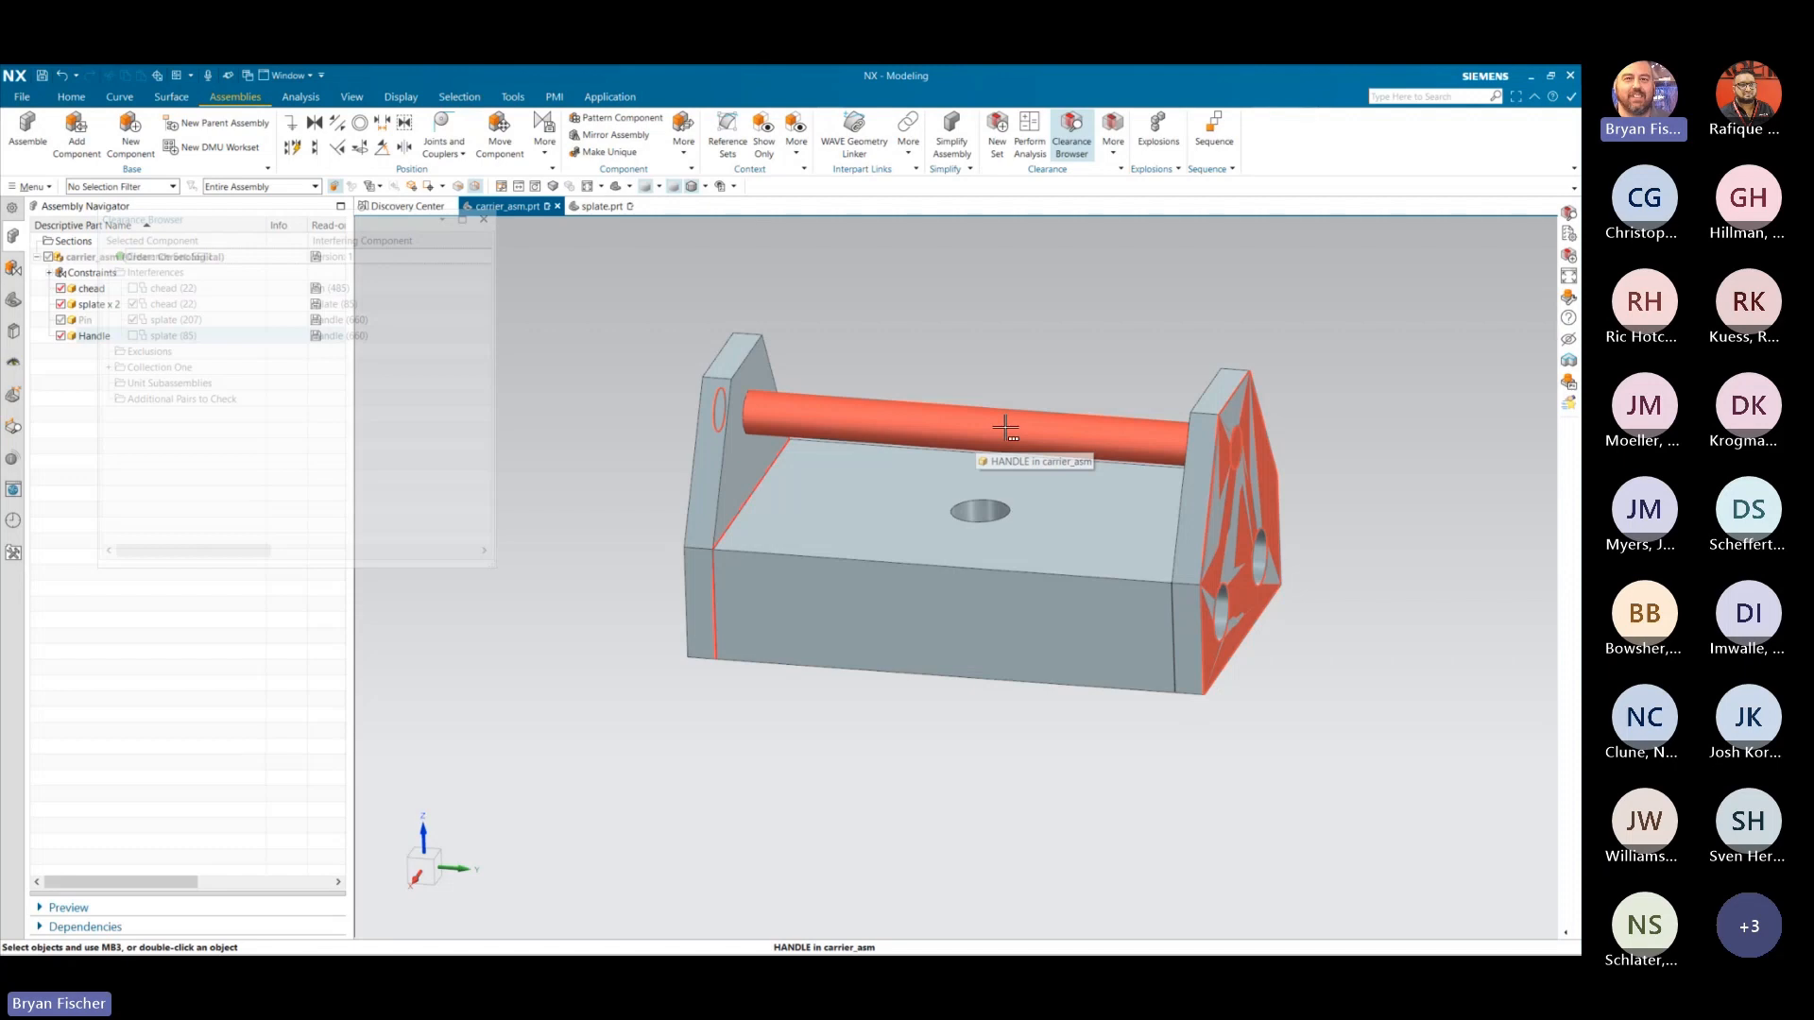
pyautogui.click(1070, 151)
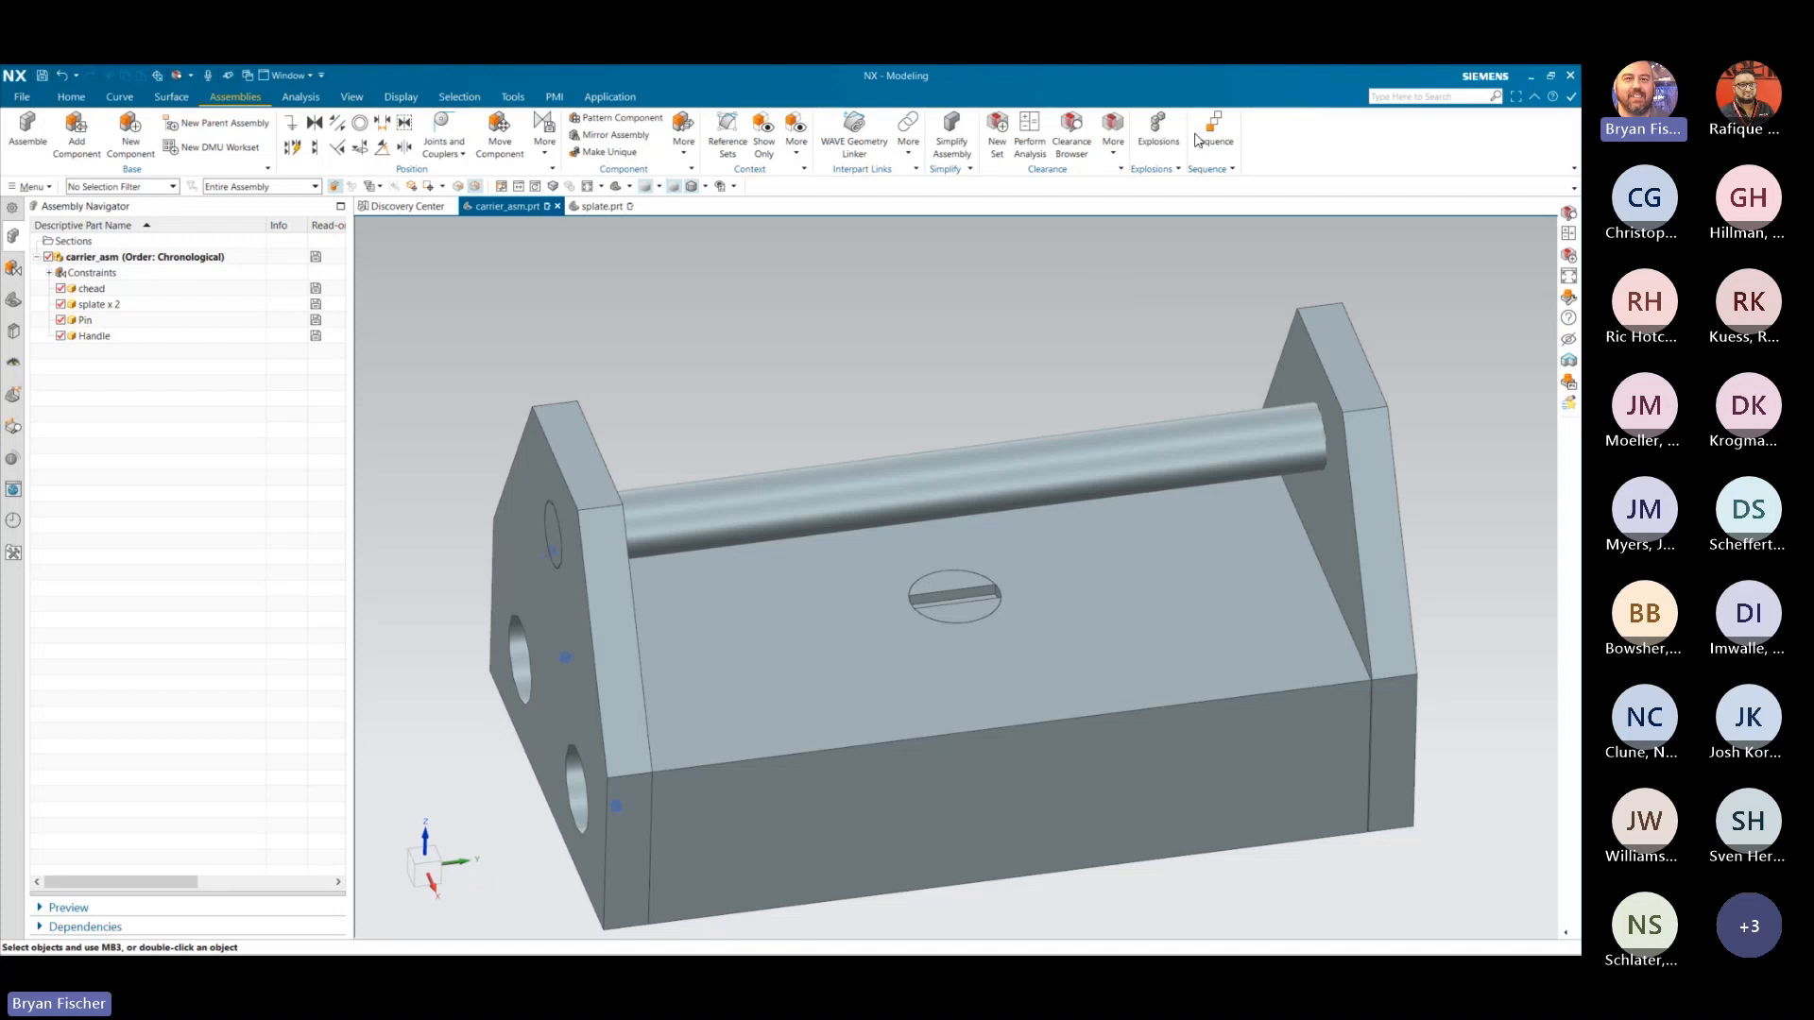
pyautogui.scroll(-3, 996, 377)
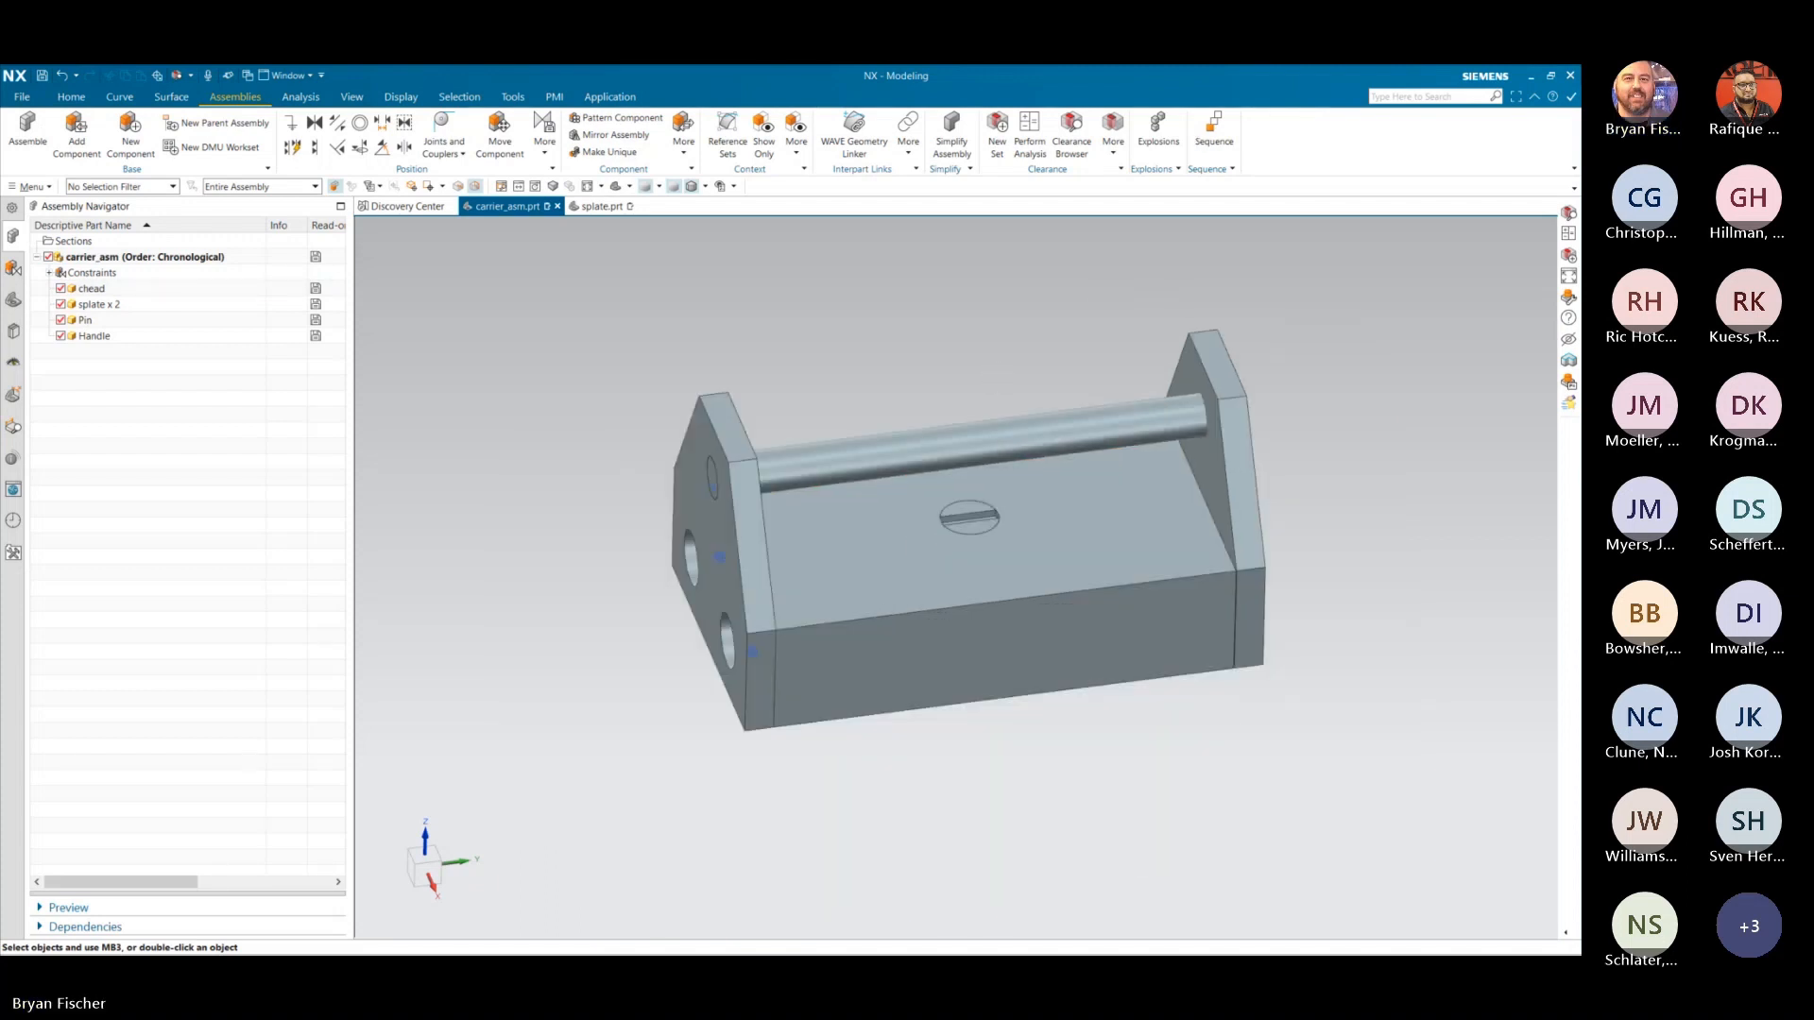
pyautogui.hotkey('alt', 'Tab')
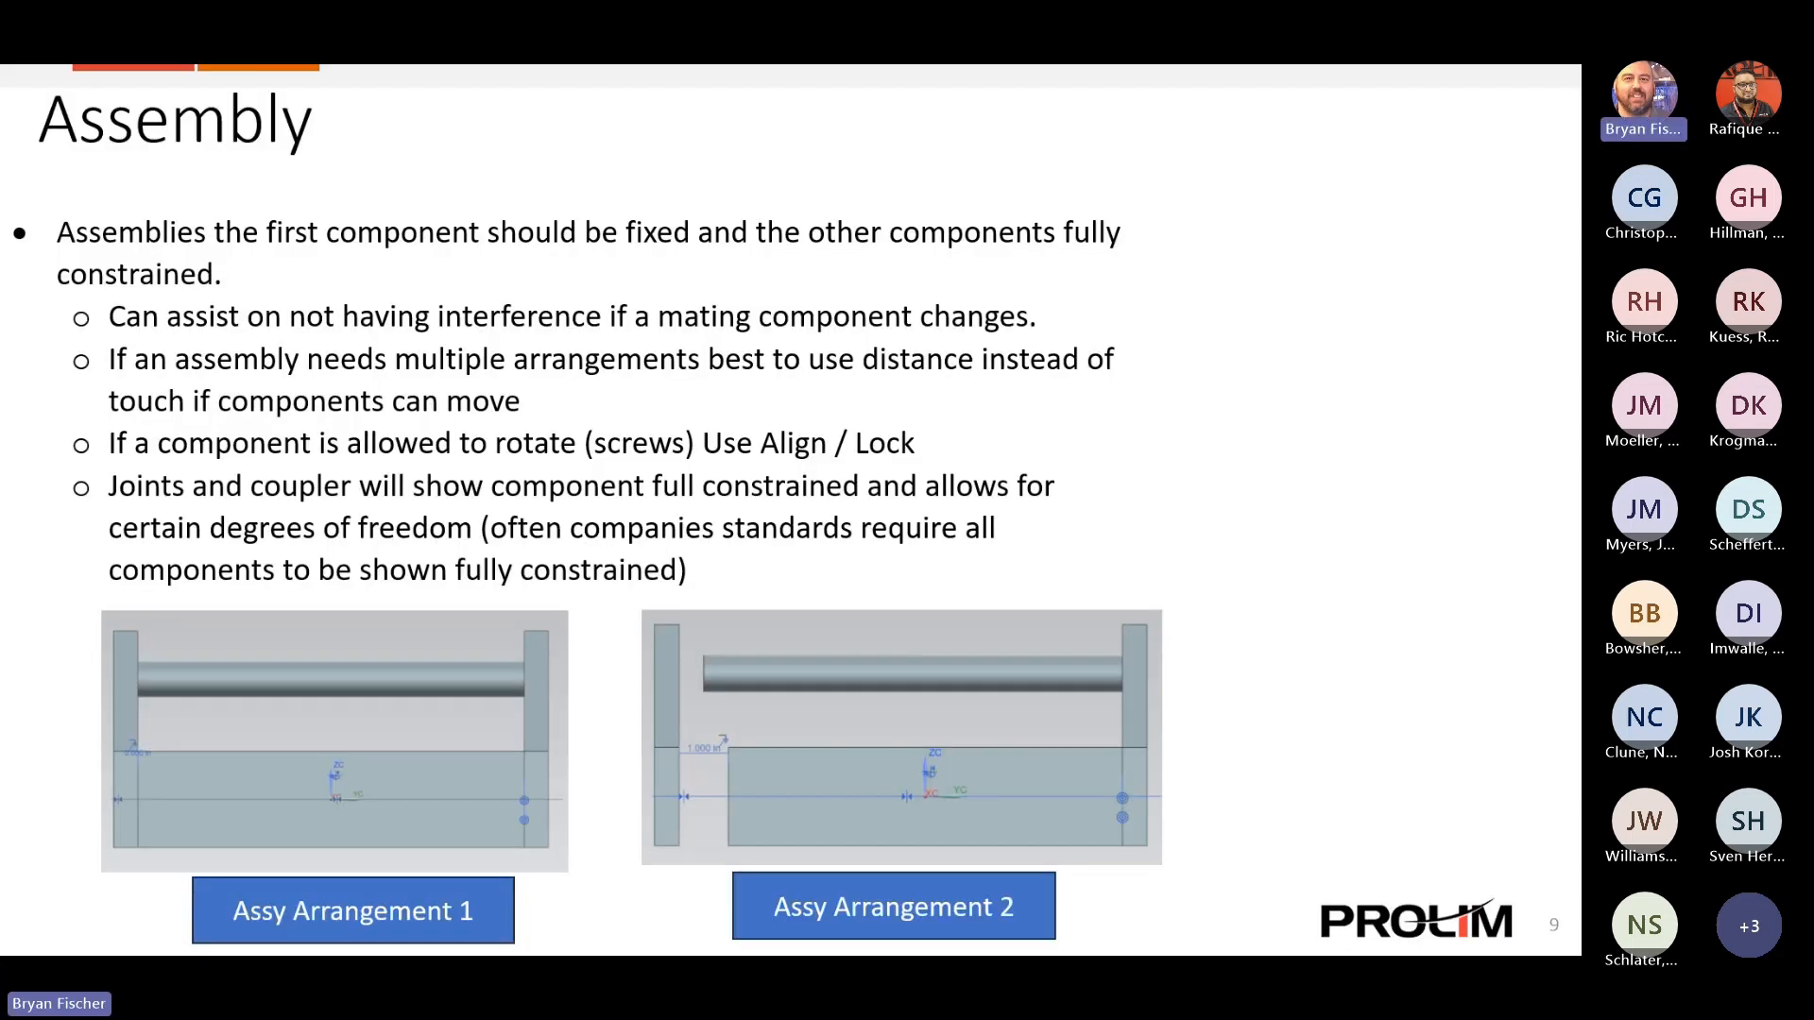
pyautogui.hotkey('alt', 'Tab')
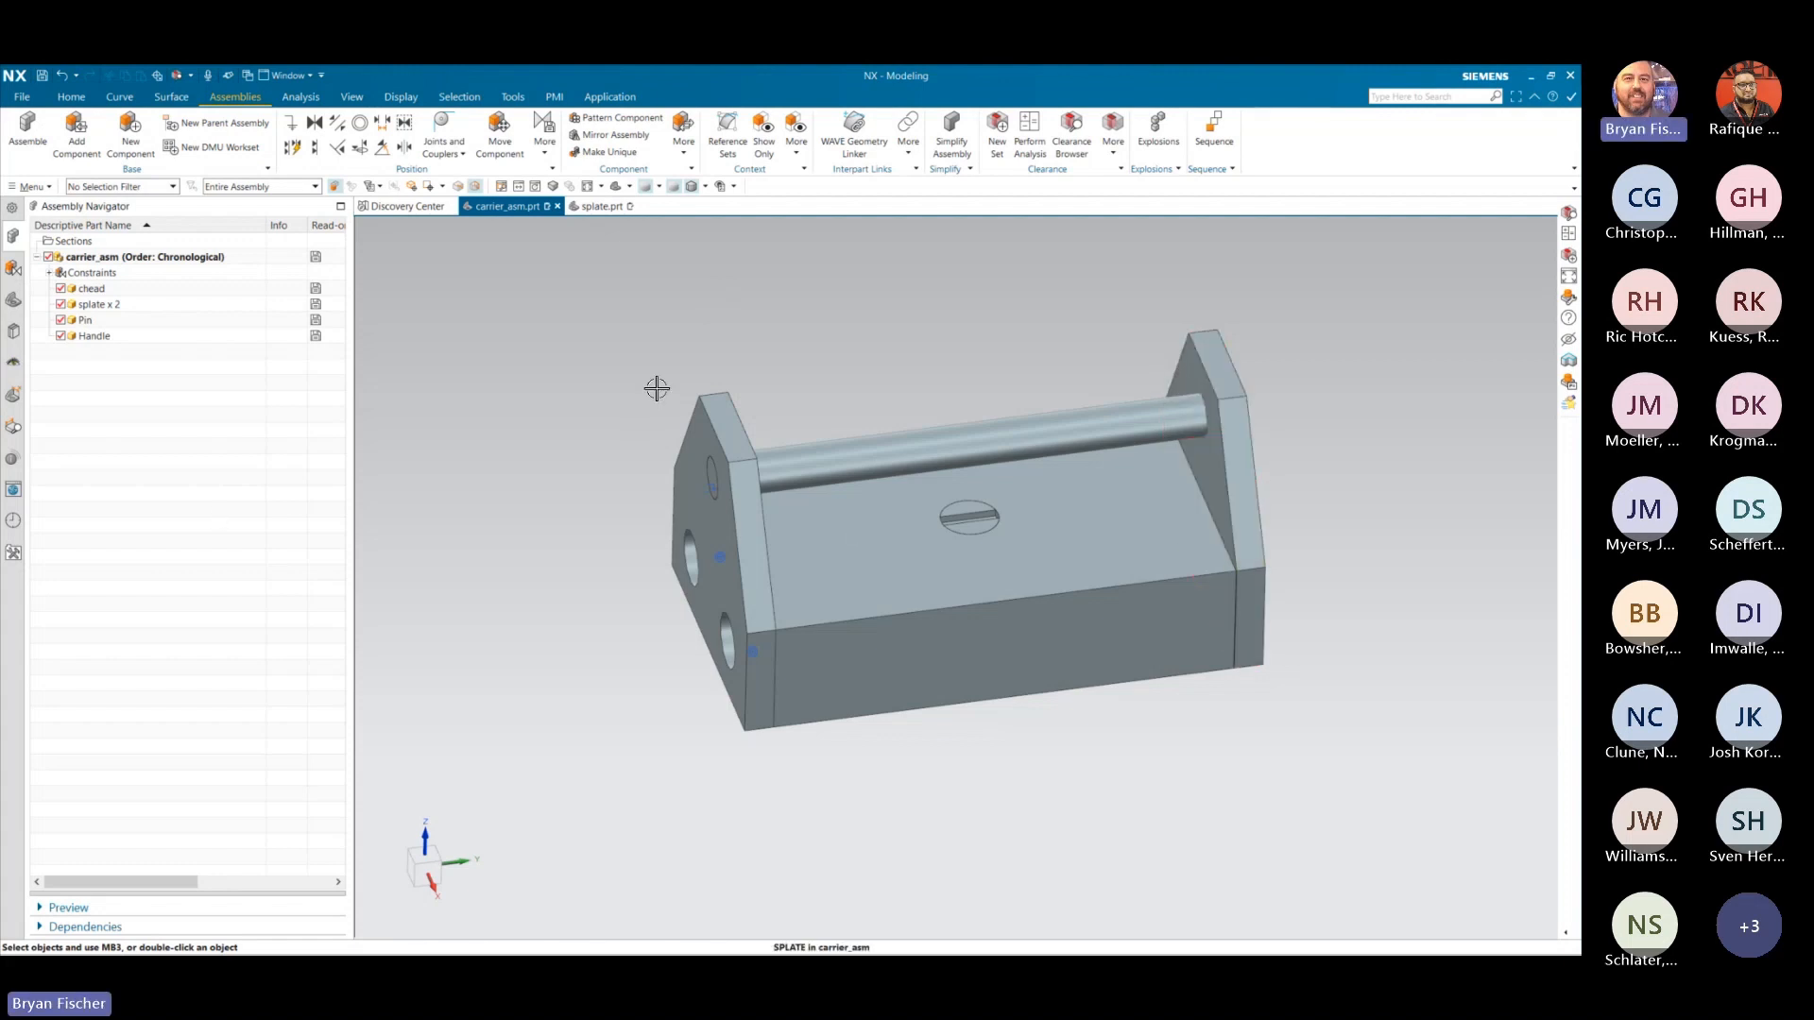
# - Unpack the two splate components and move the one at the positive YC end about 3 in away from the chead along YC
pyautogui.rightClick(117, 307)
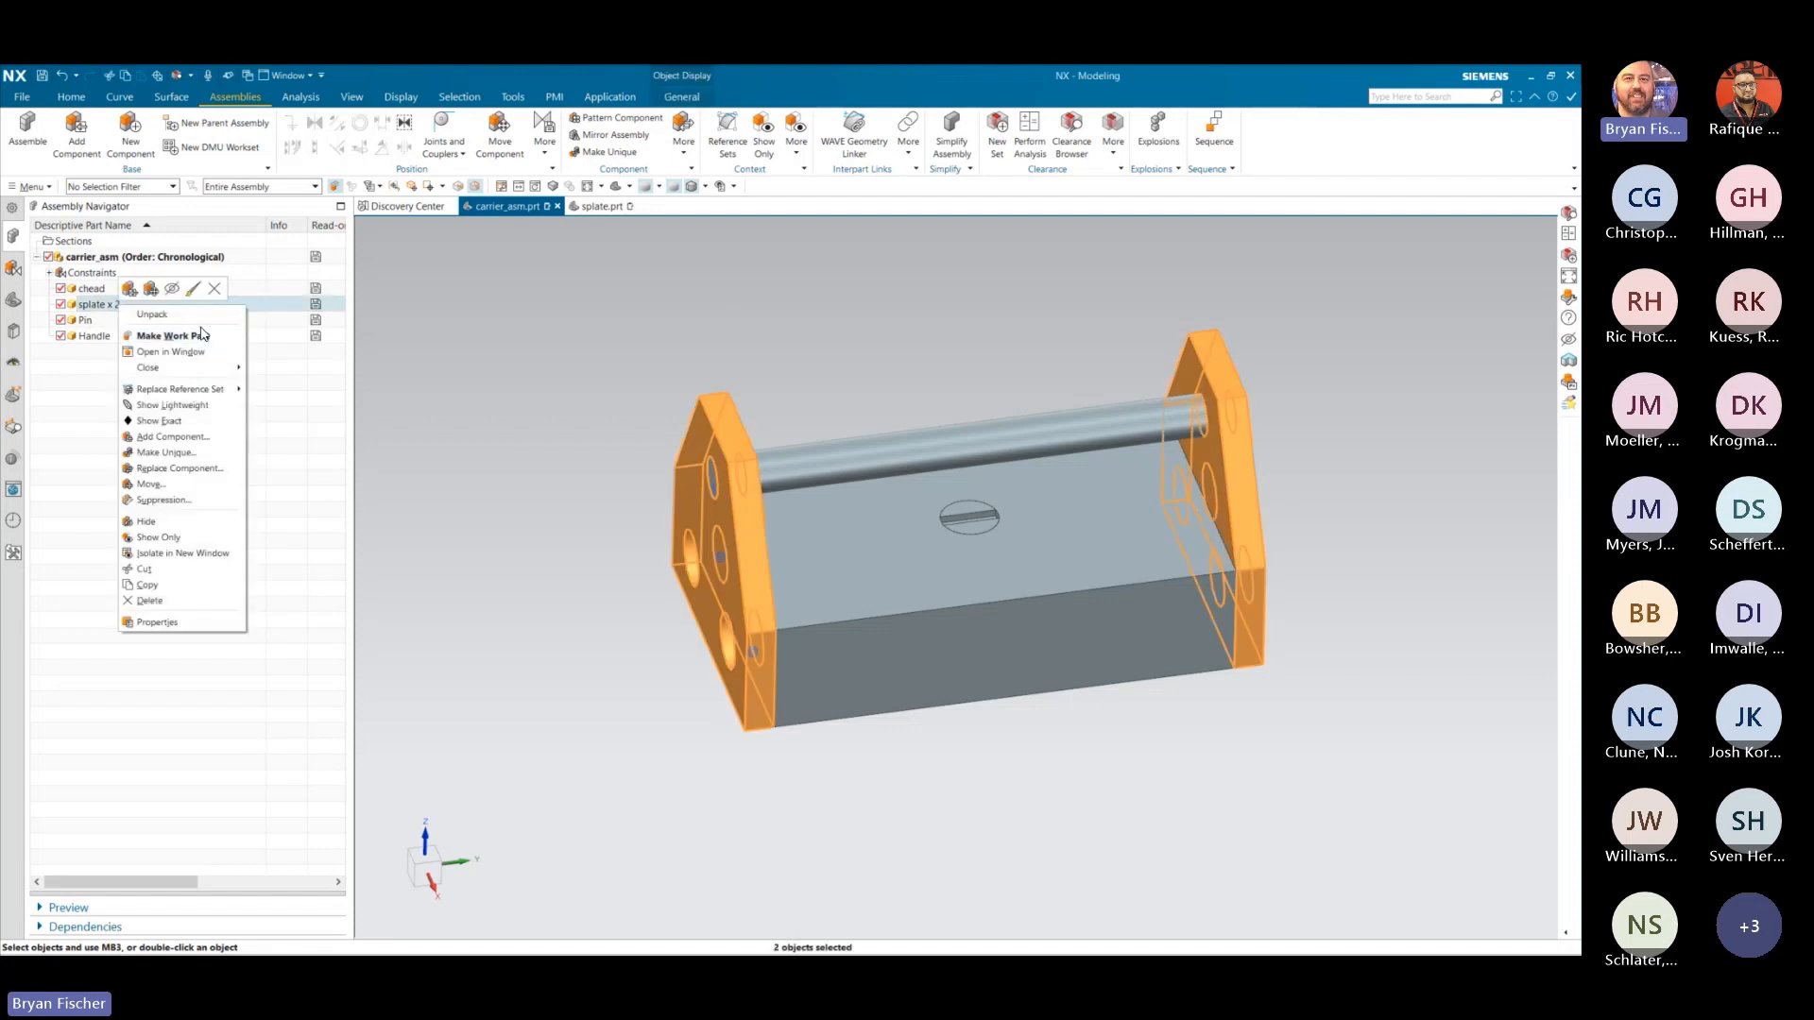
pyautogui.click(162, 313)
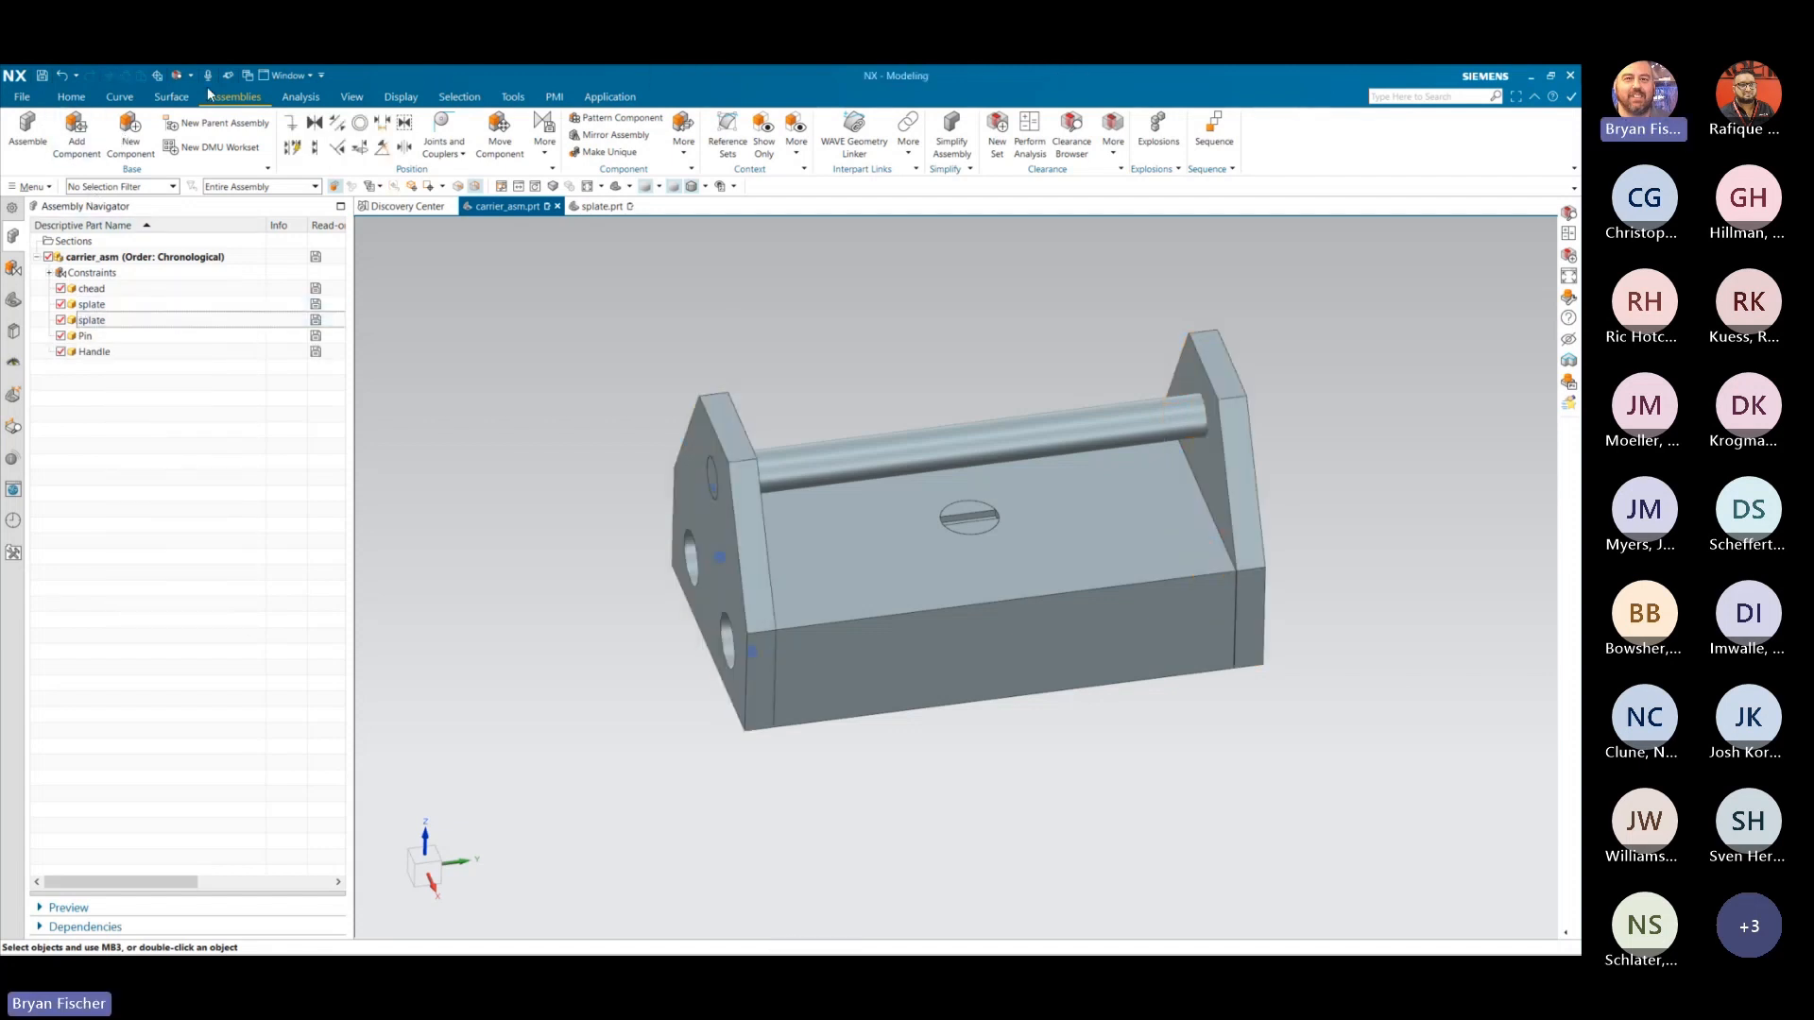
pyautogui.click(499, 132)
pyautogui.click(1229, 495)
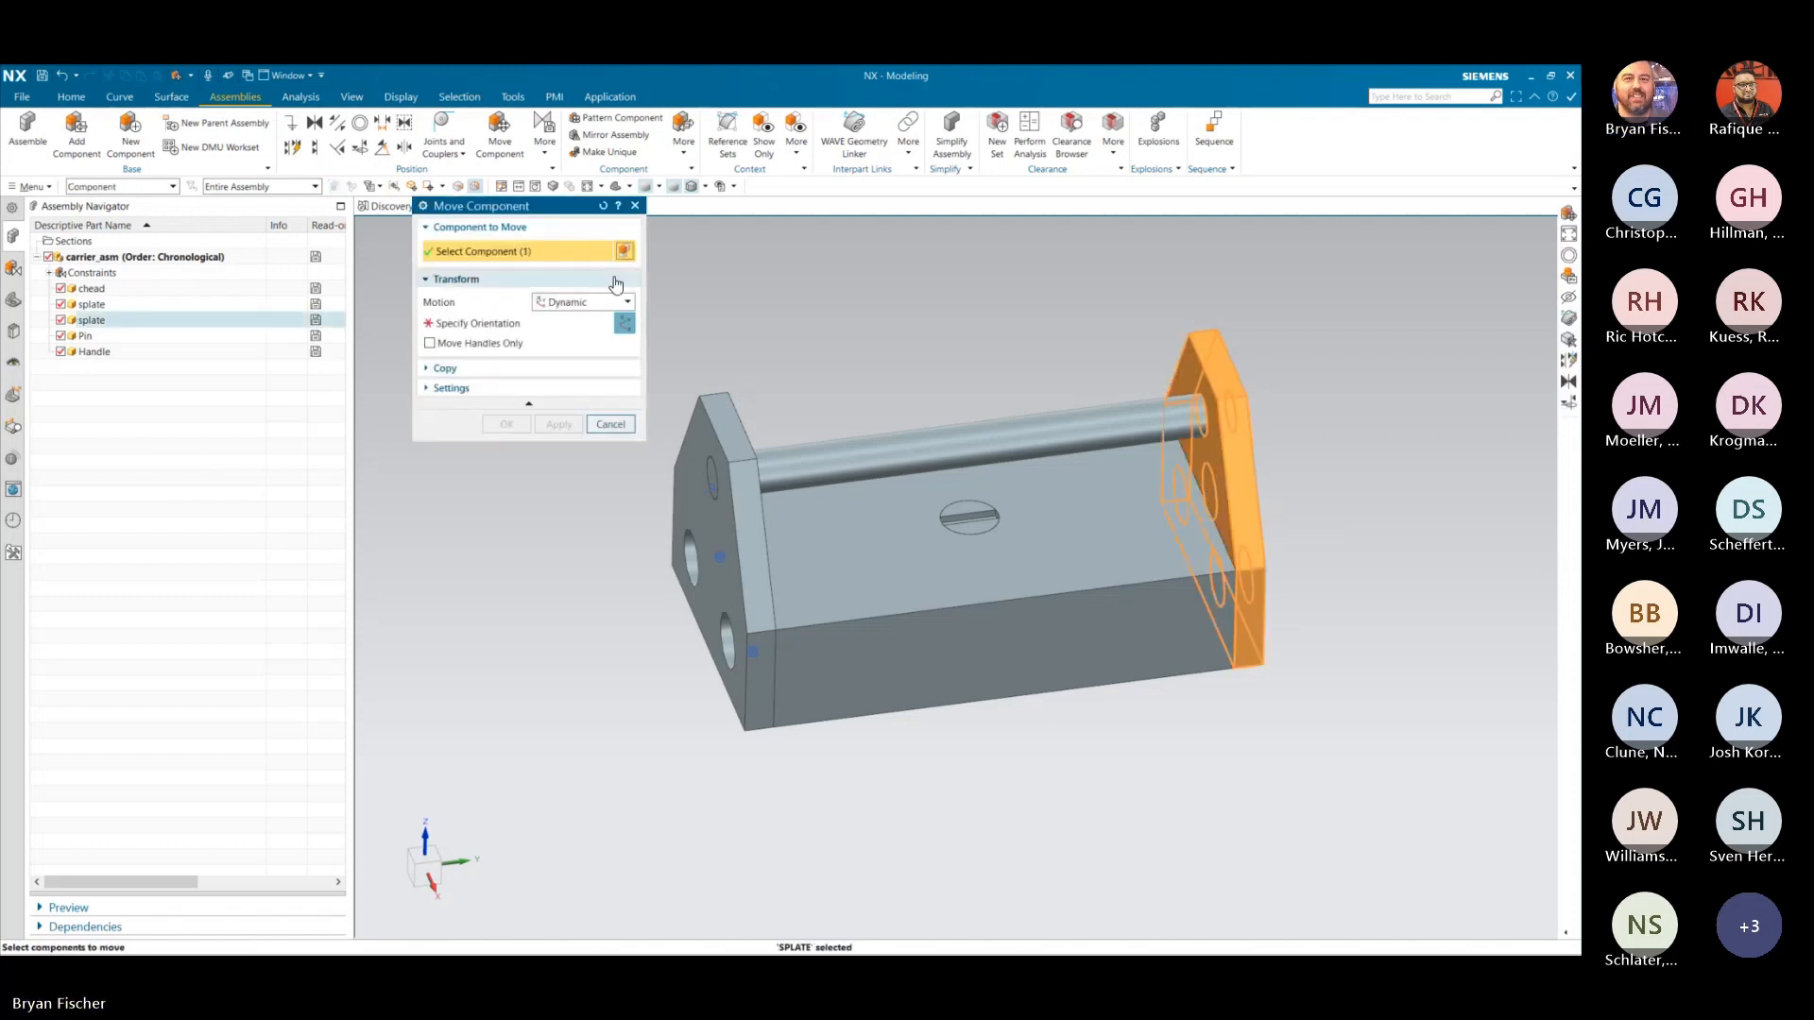
pyautogui.moveTo(1302, 658); pyautogui.dragTo(1472, 638)
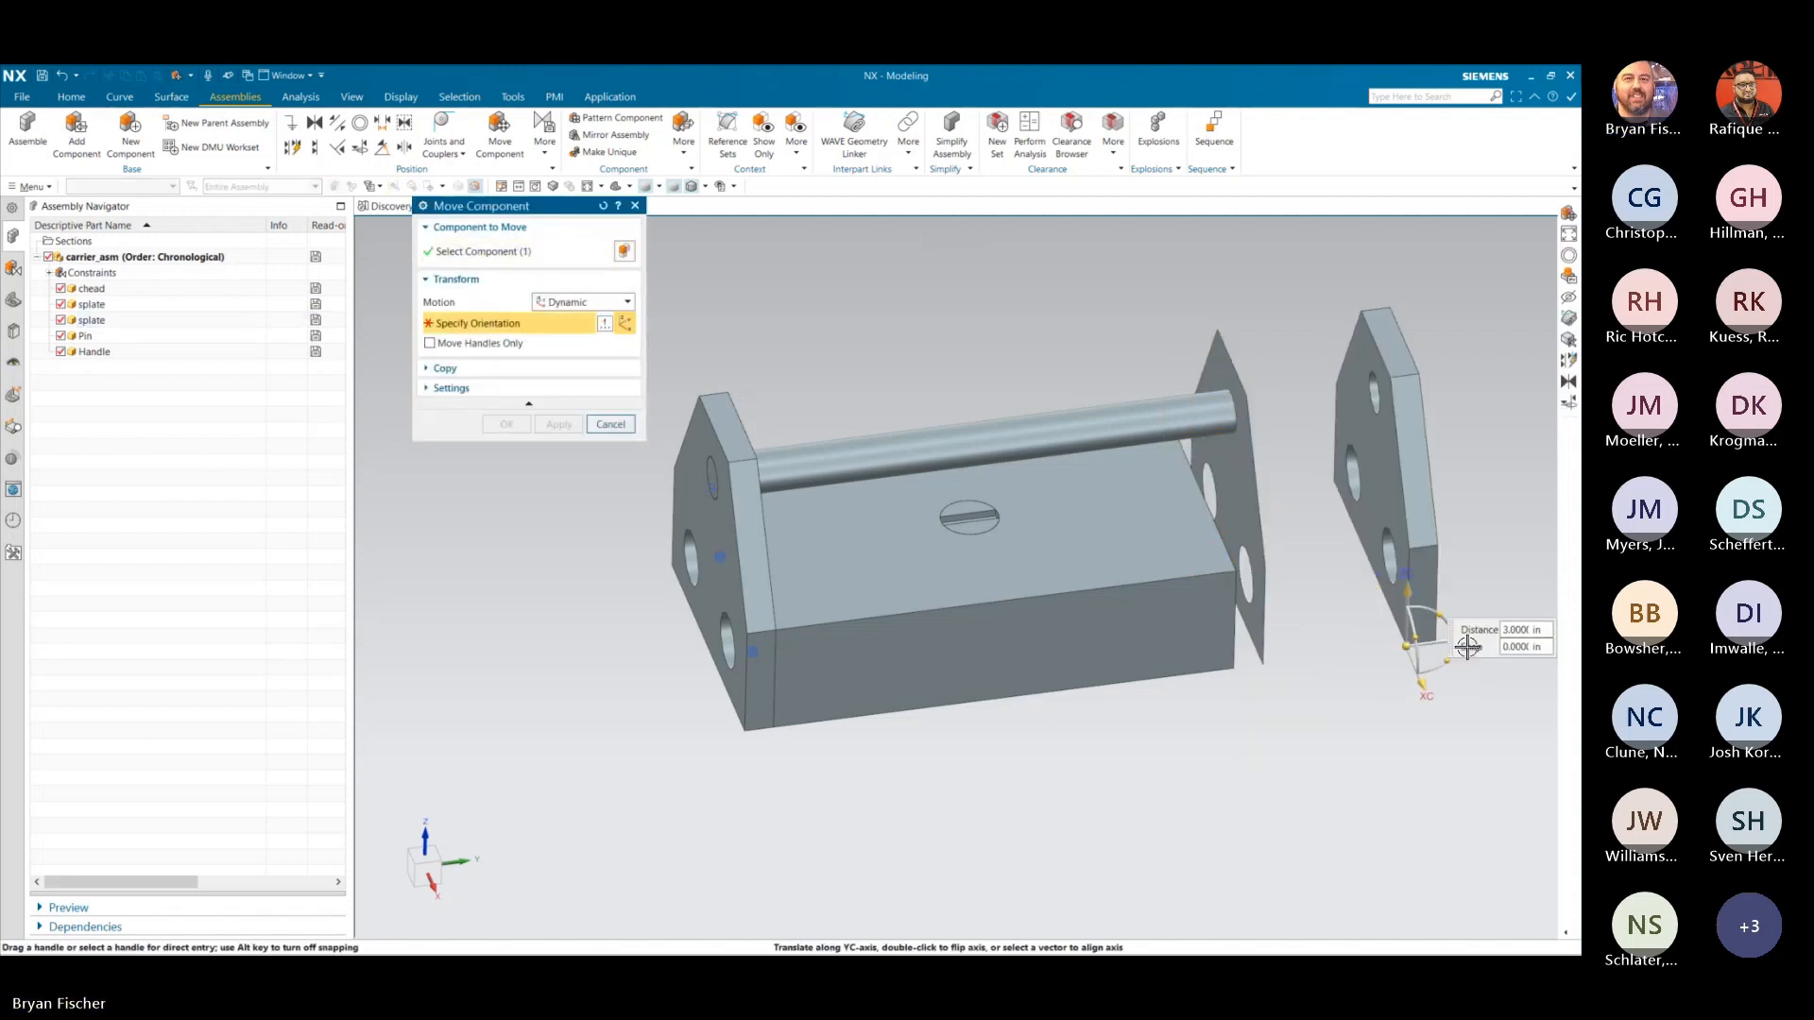
pyautogui.click(504, 427)
pyautogui.moveTo(1035, 729); pyautogui.dragTo(966, 734, button='middle')
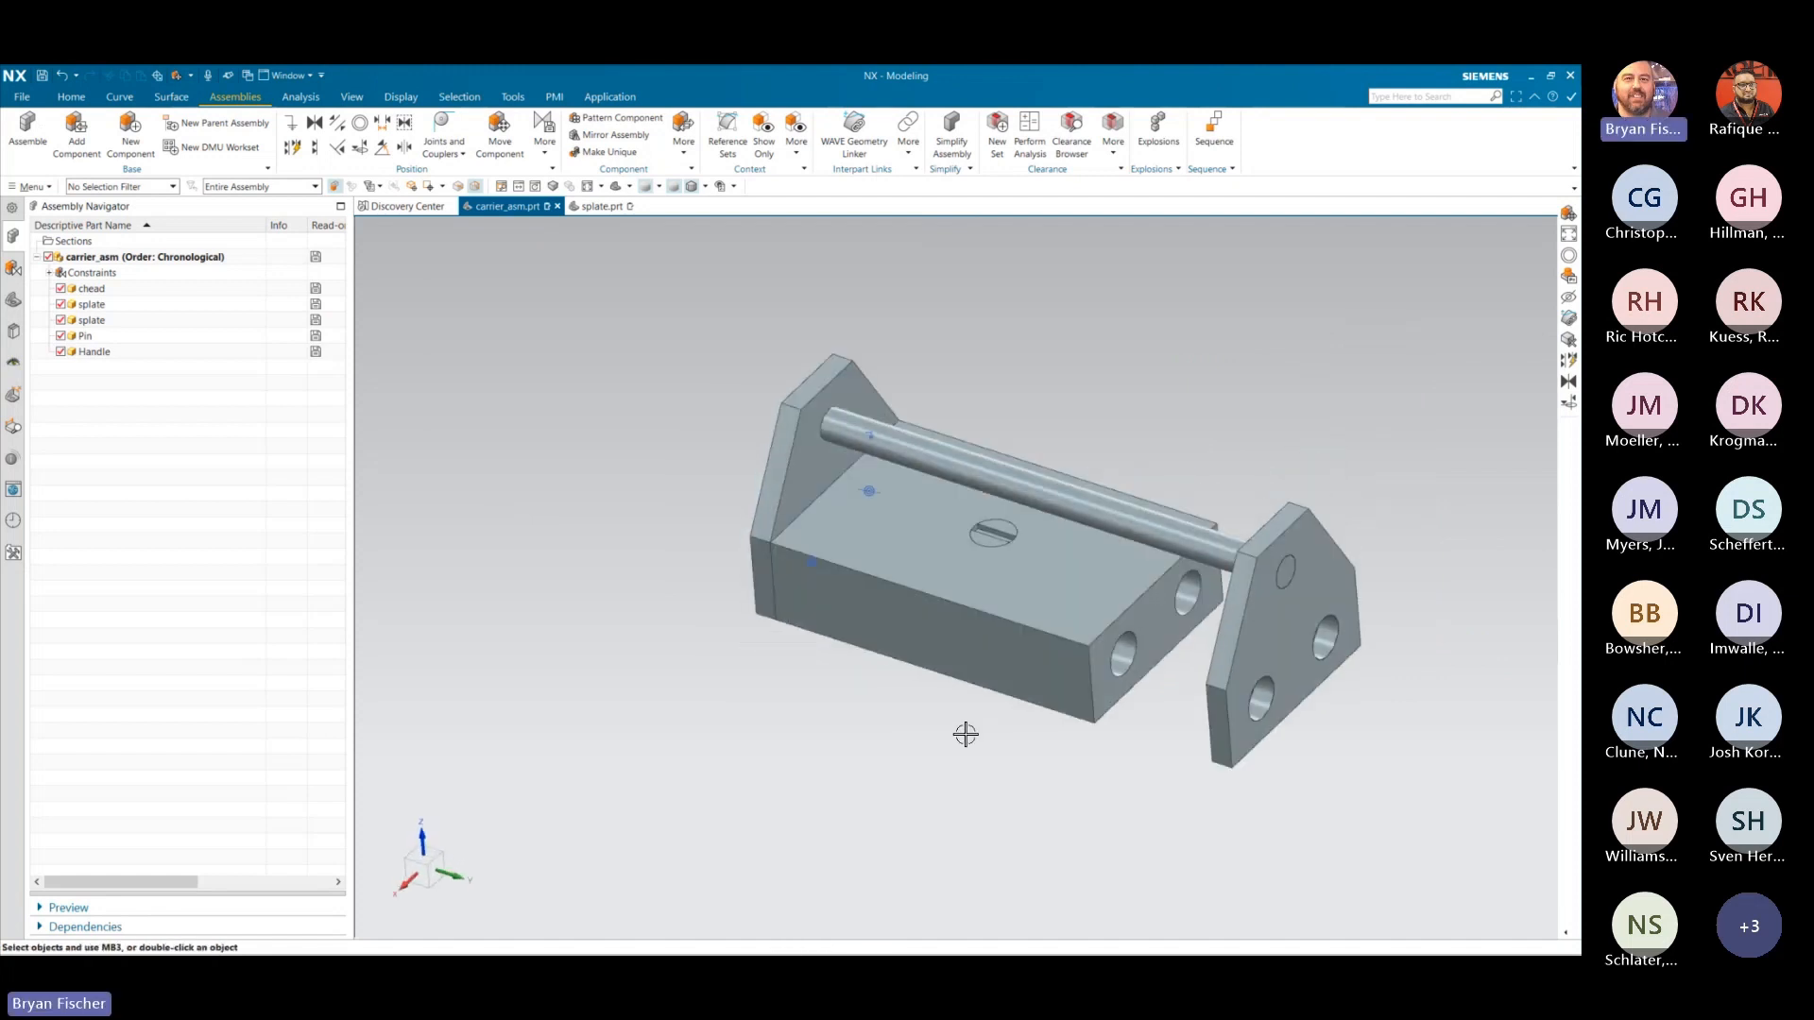
pyautogui.click(950, 460)
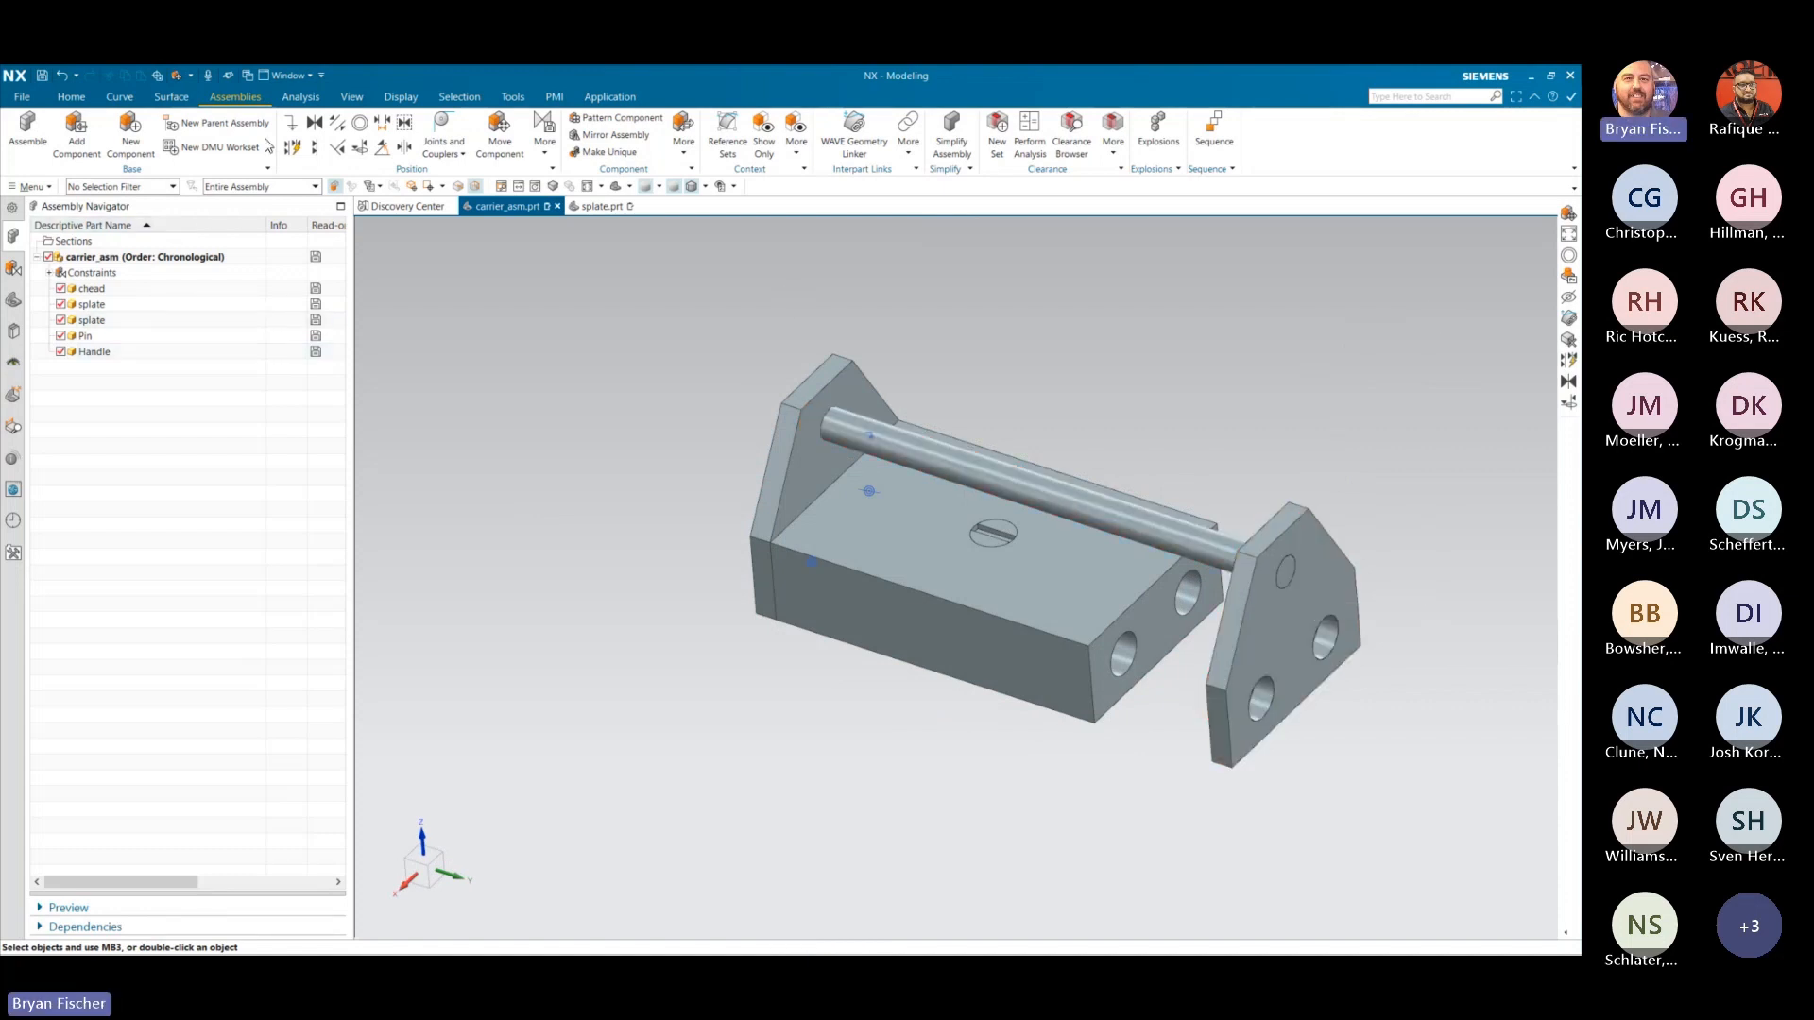
pyautogui.click(360, 124)
pyautogui.moveTo(898, 733); pyautogui.dragTo(982, 703, button='middle')
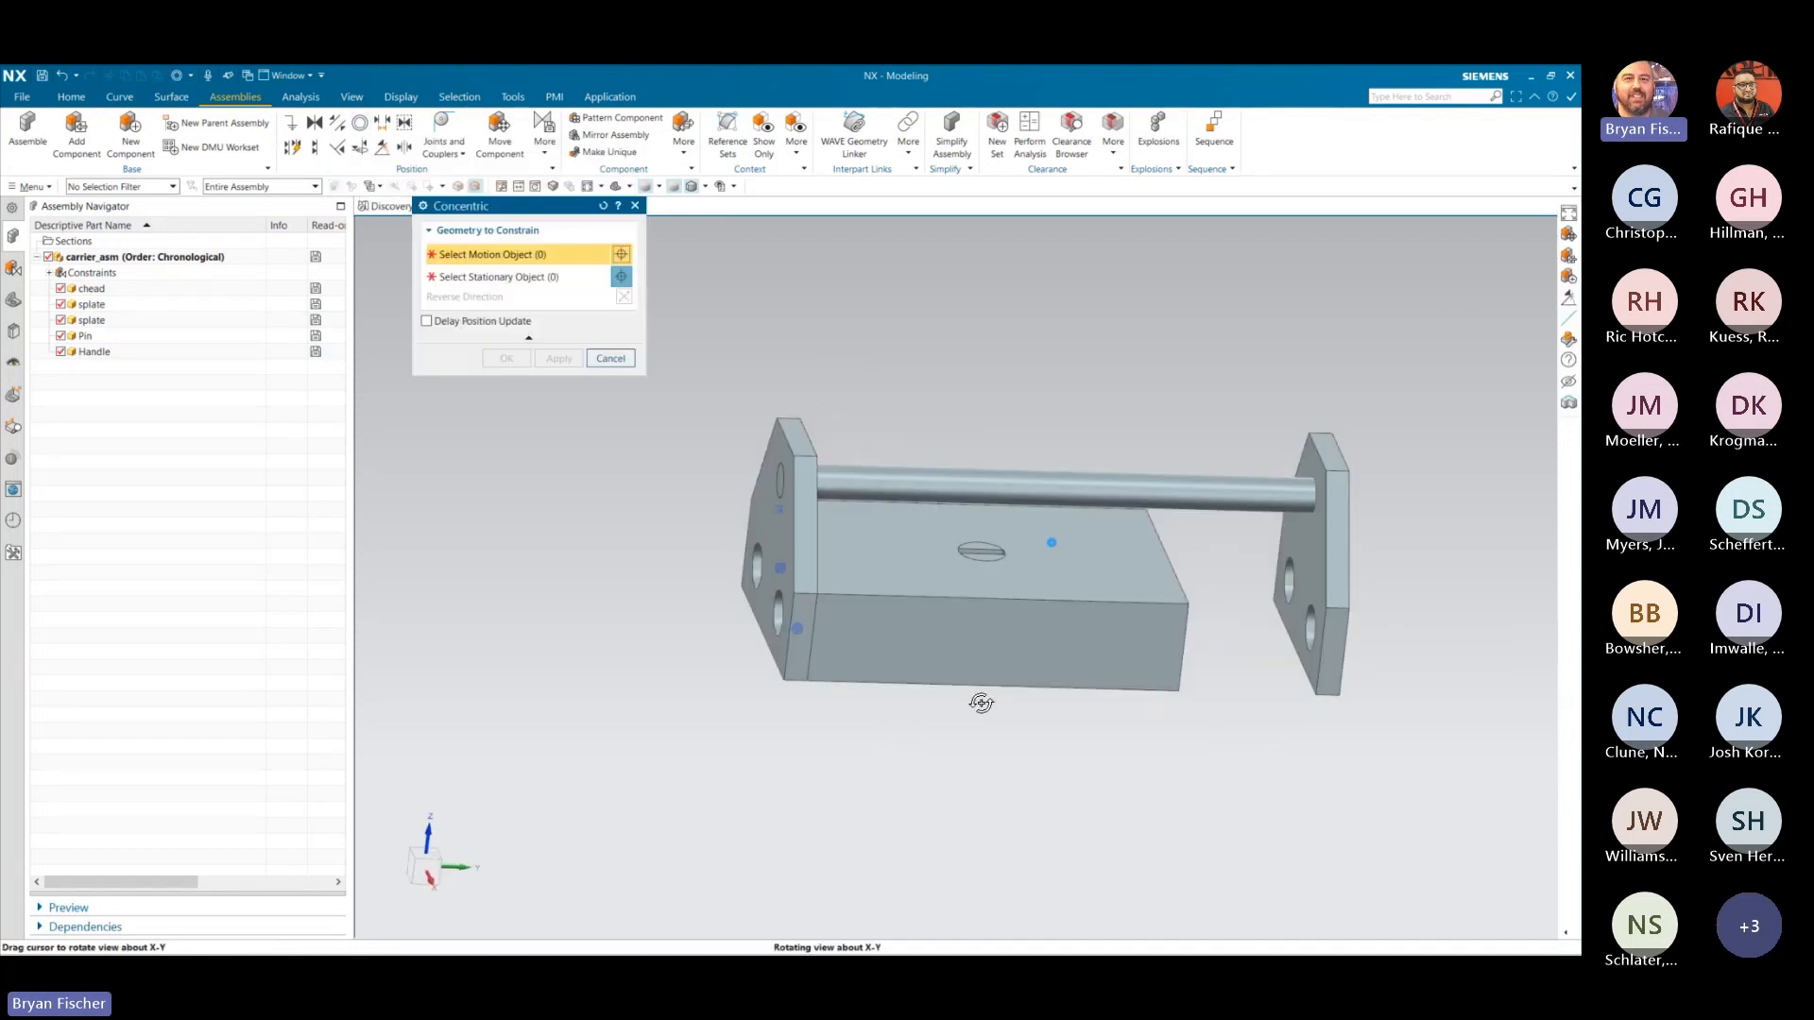
pyautogui.click(1286, 573)
pyautogui.moveTo(1286, 573); pyautogui.dragTo(1209, 600, button='middle')
pyautogui.click(1206, 595)
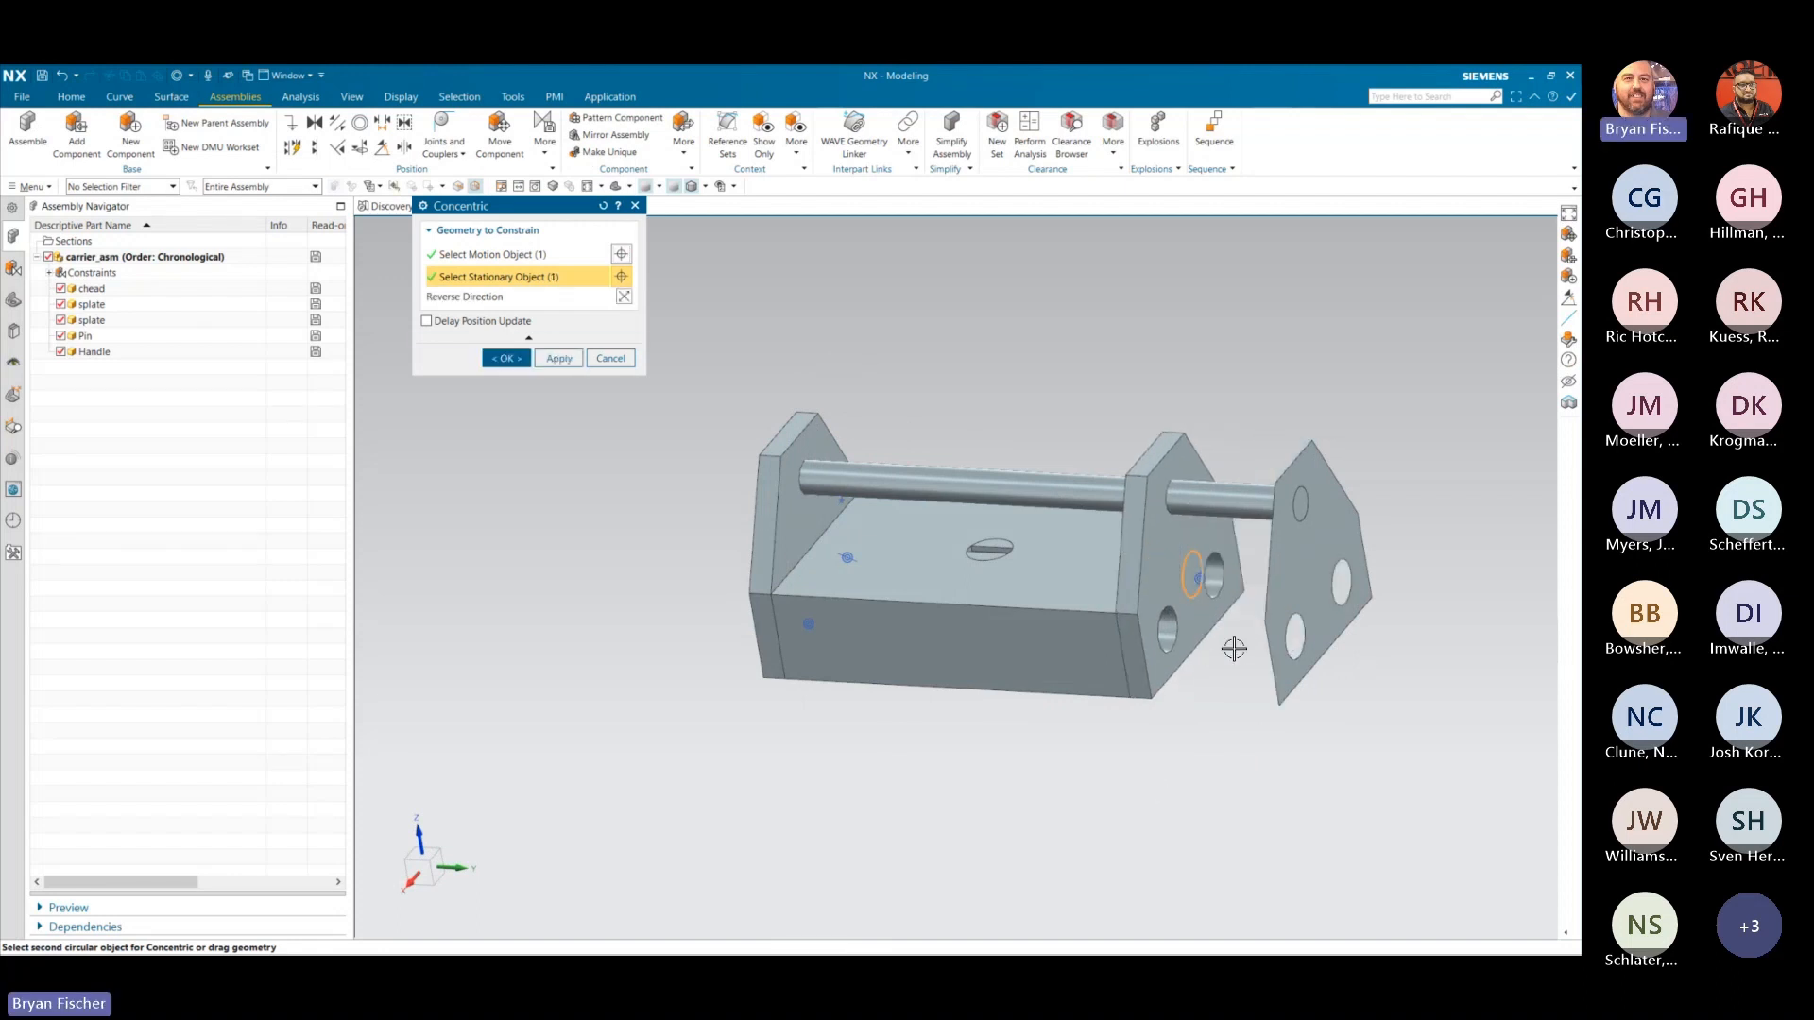
pyautogui.moveTo(1235, 640)
pyautogui.mouseDown(button='middle')
pyautogui.moveTo(1178, 689)
pyautogui.moveTo(1213, 652)
pyautogui.mouseUp(button='middle')
pyautogui.scroll(3, 1126, 616)
pyautogui.click(1126, 616)
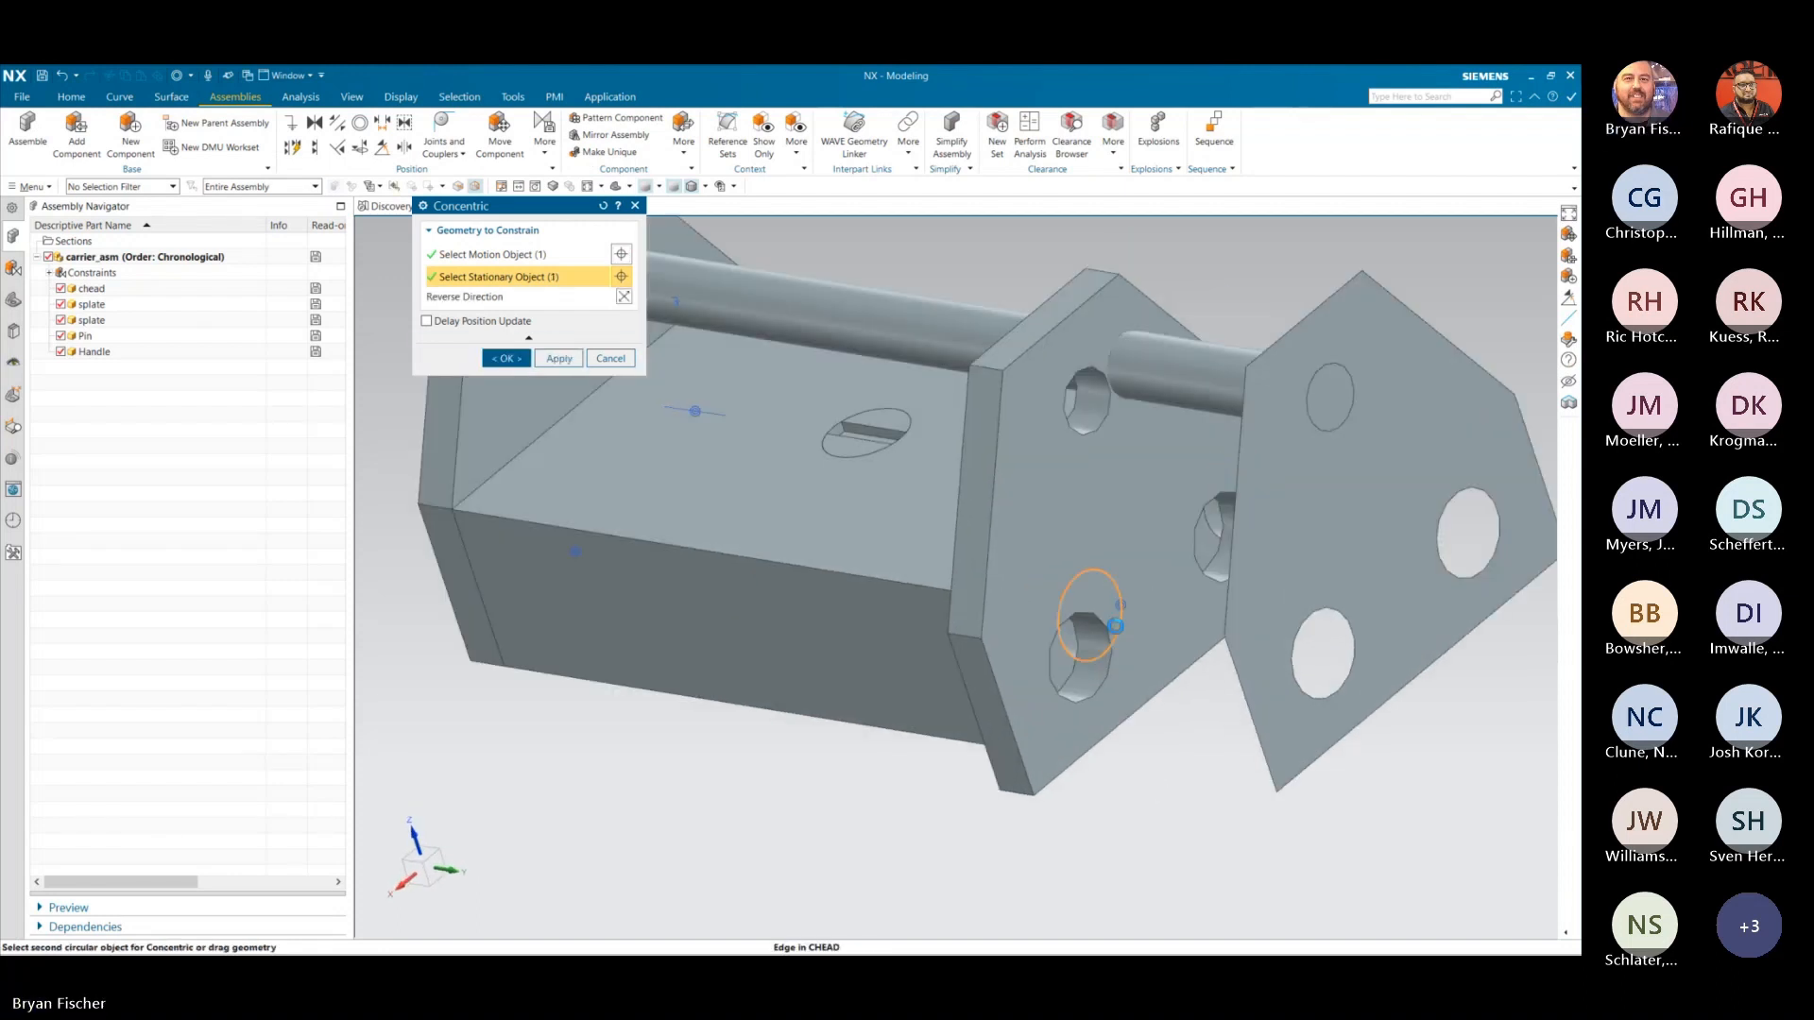
pyautogui.click(610, 358)
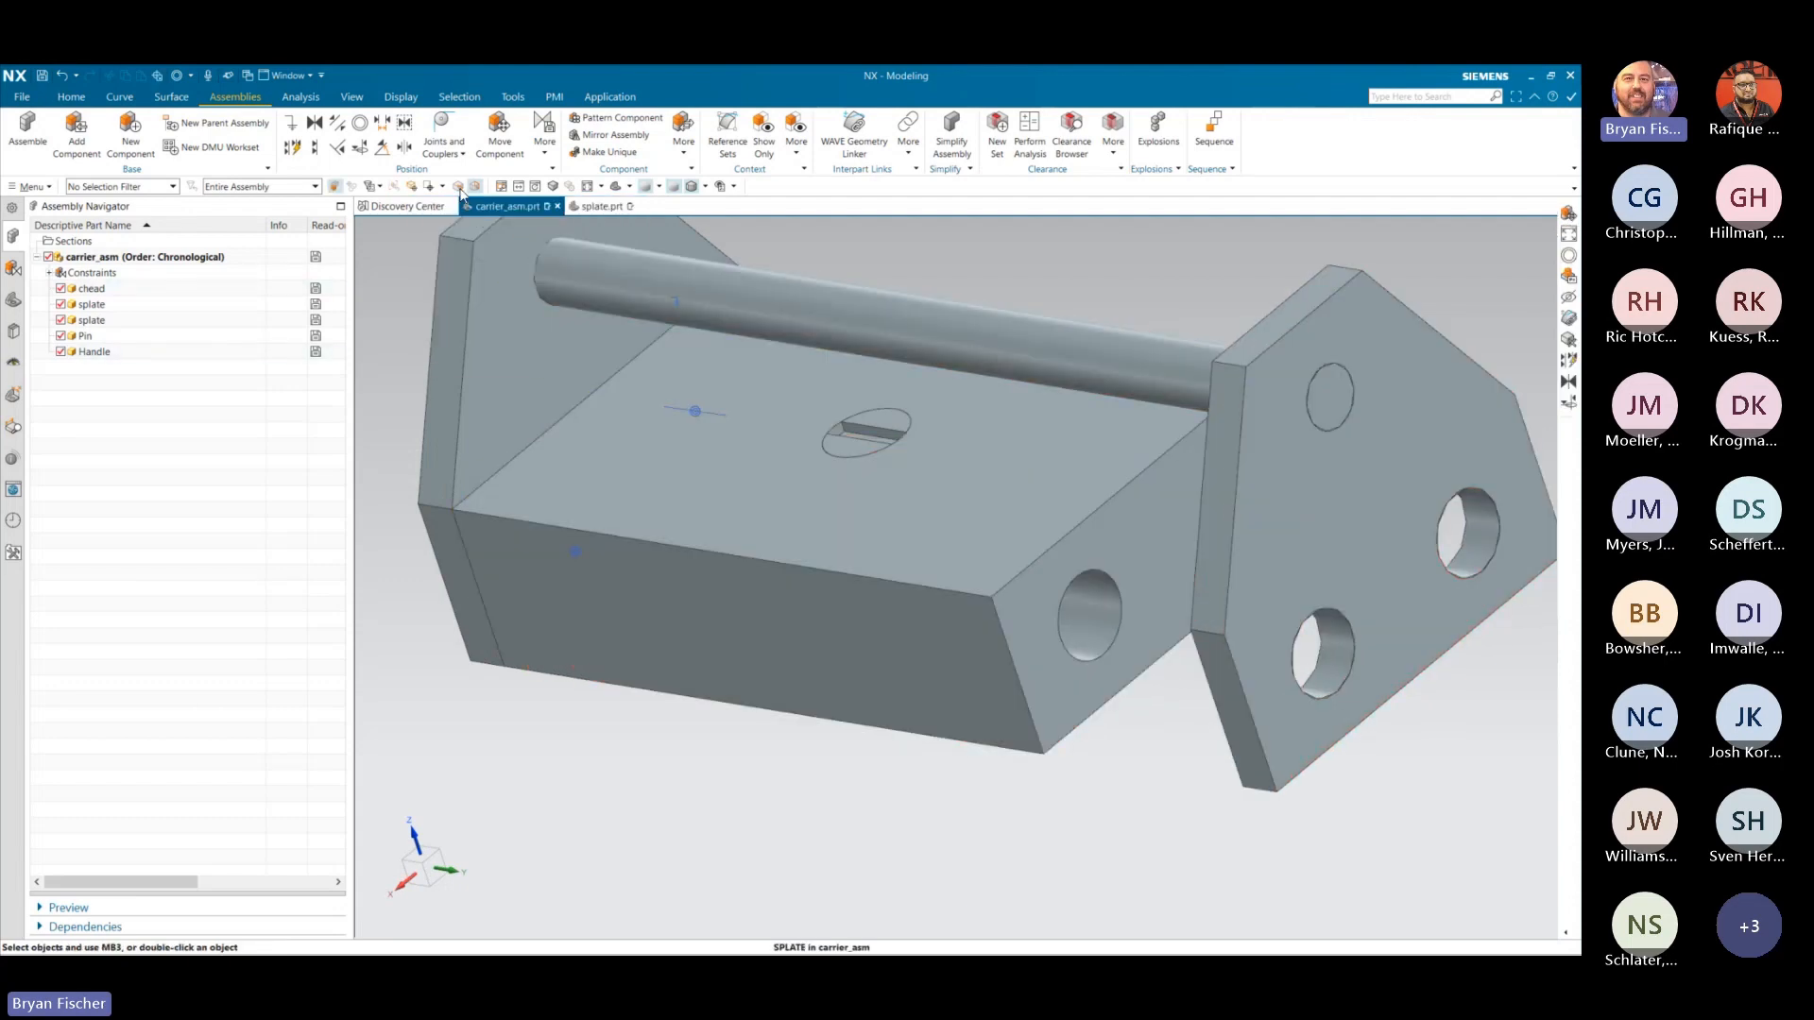
# - Add a Concentric constraint between one lower hole of the moved splate and the matching hole edge on the chead's end face
pyautogui.click(360, 123)
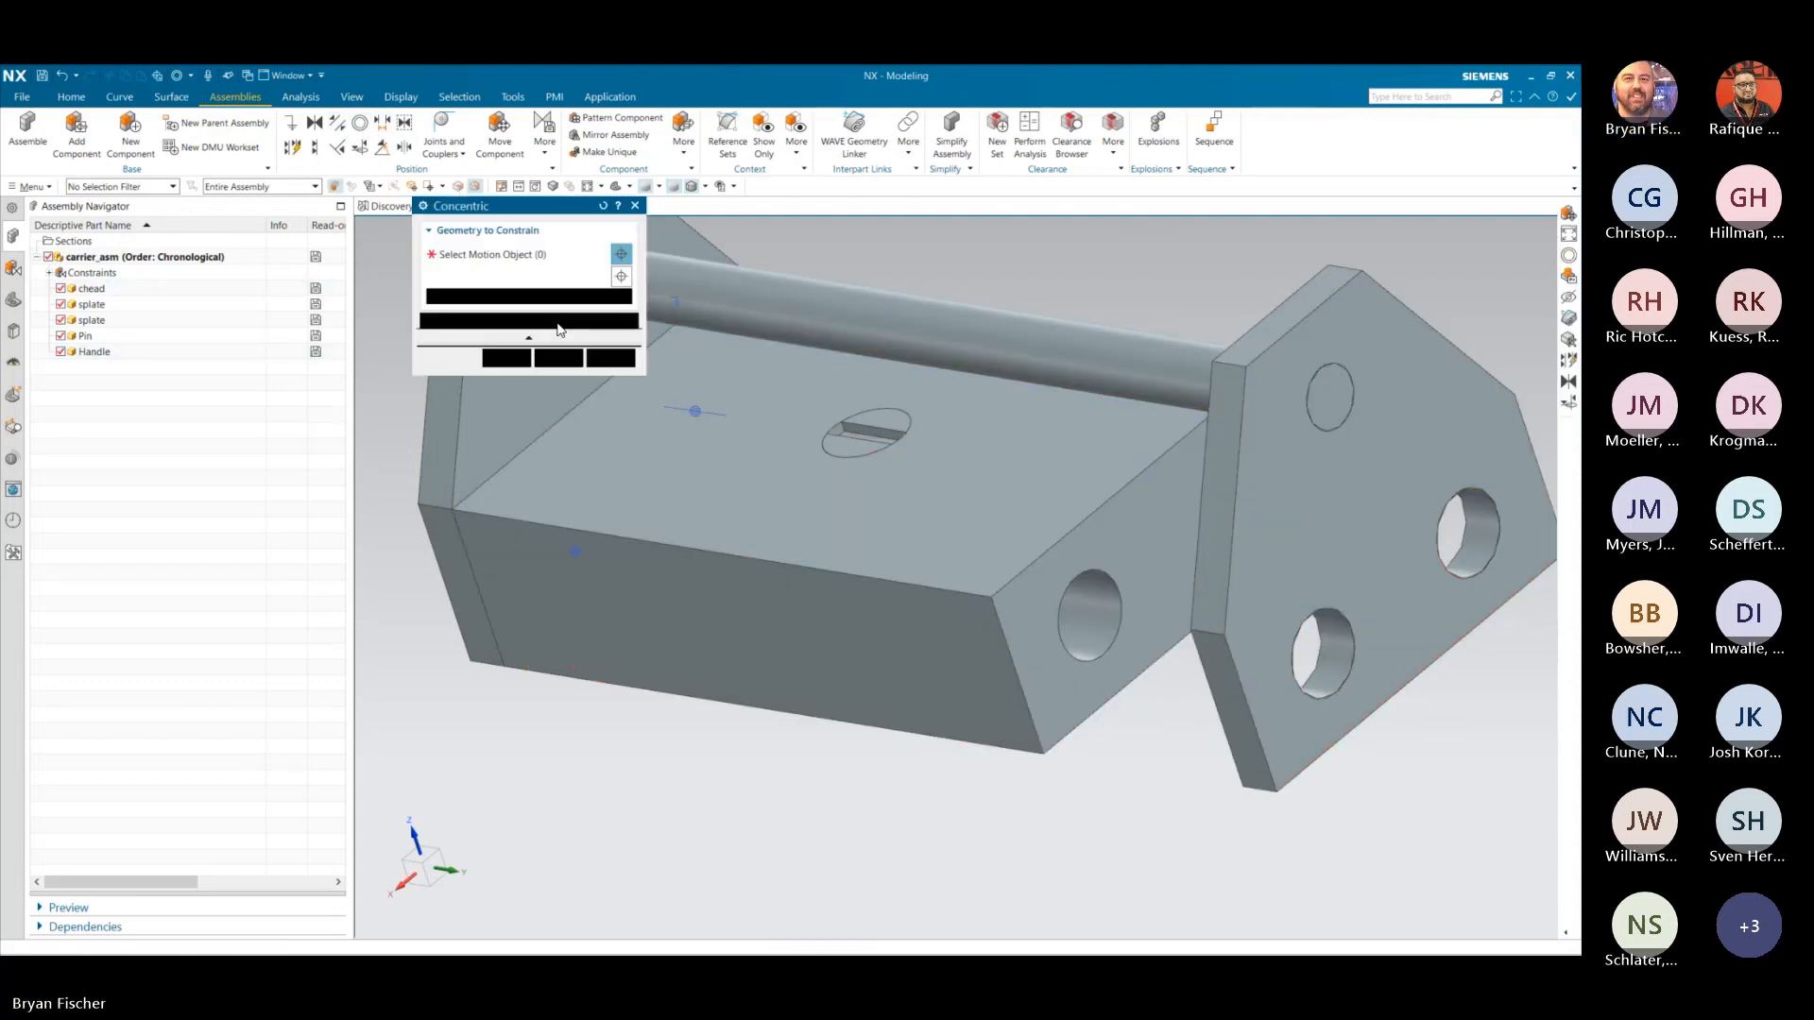
pyautogui.click(1453, 524)
pyautogui.moveTo(1166, 648); pyautogui.dragTo(1208, 626, button='middle')
pyautogui.click(1229, 546)
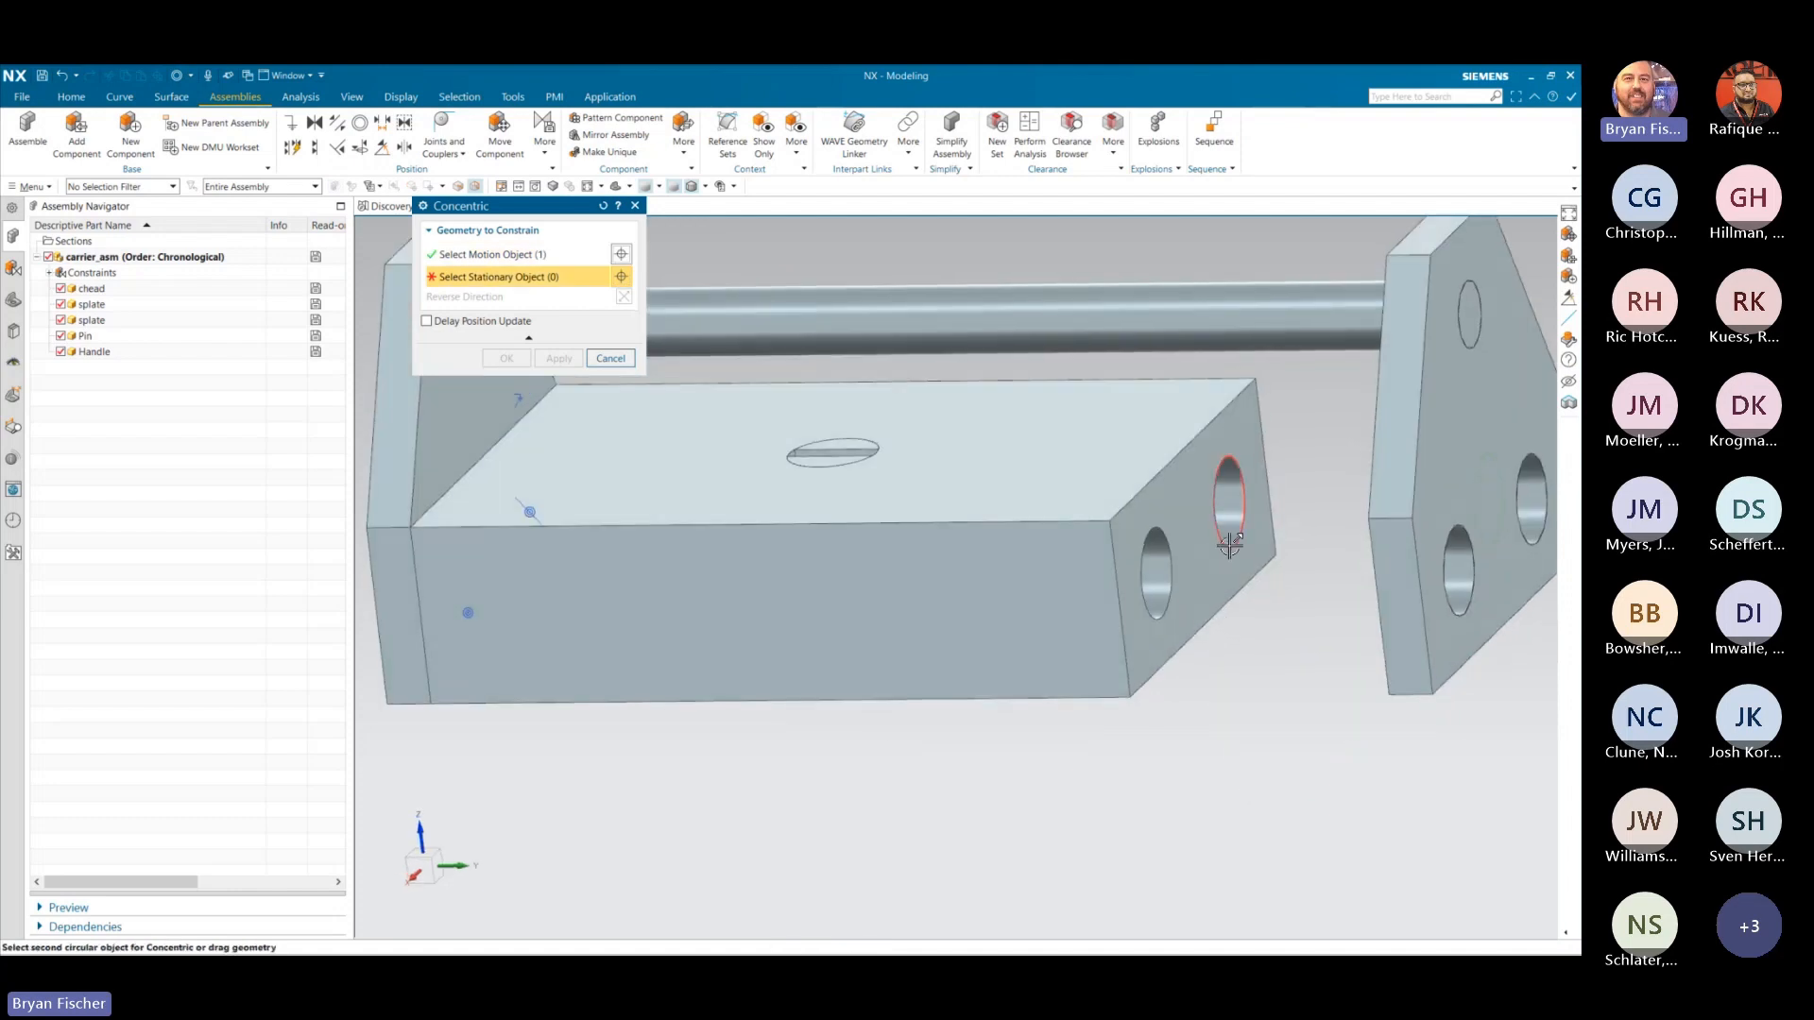
pyautogui.click(560, 358)
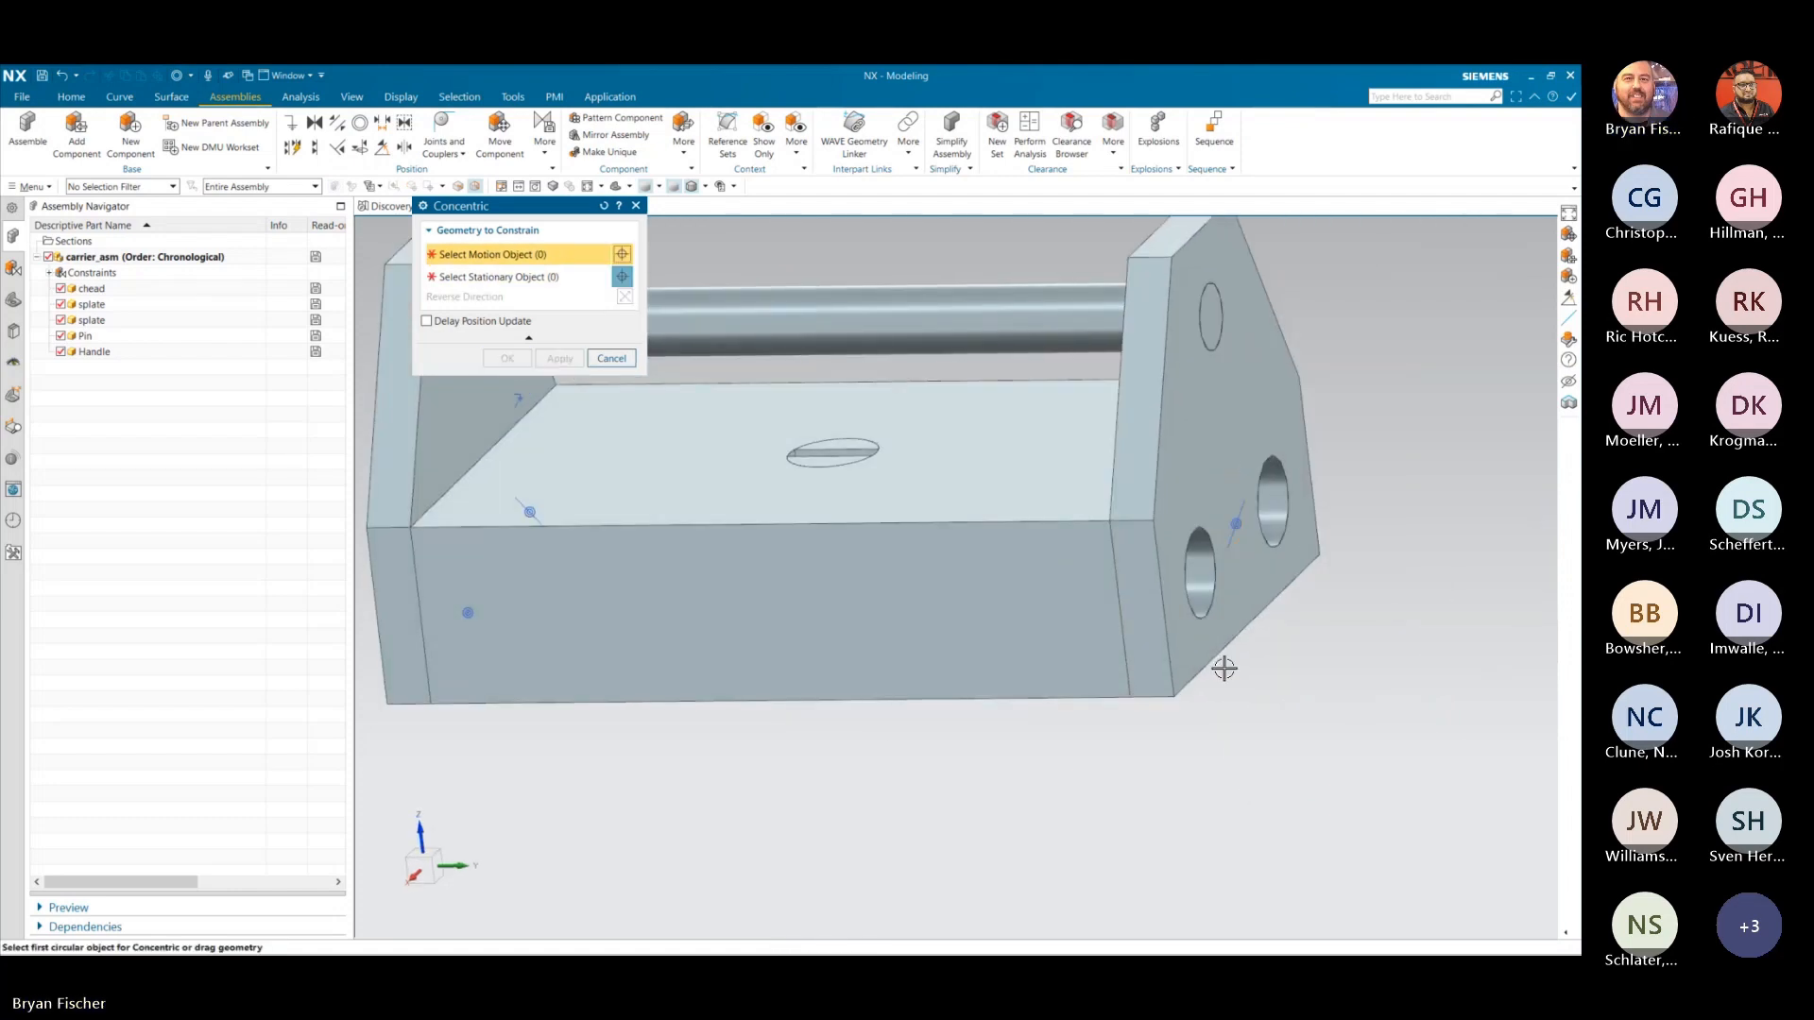
# - Add a second Concentric constraint between the same splate's other lower hole and the remaining hole in the chead
pyautogui.moveTo(1300, 724); pyautogui.dragTo(902, 622, button='middle')
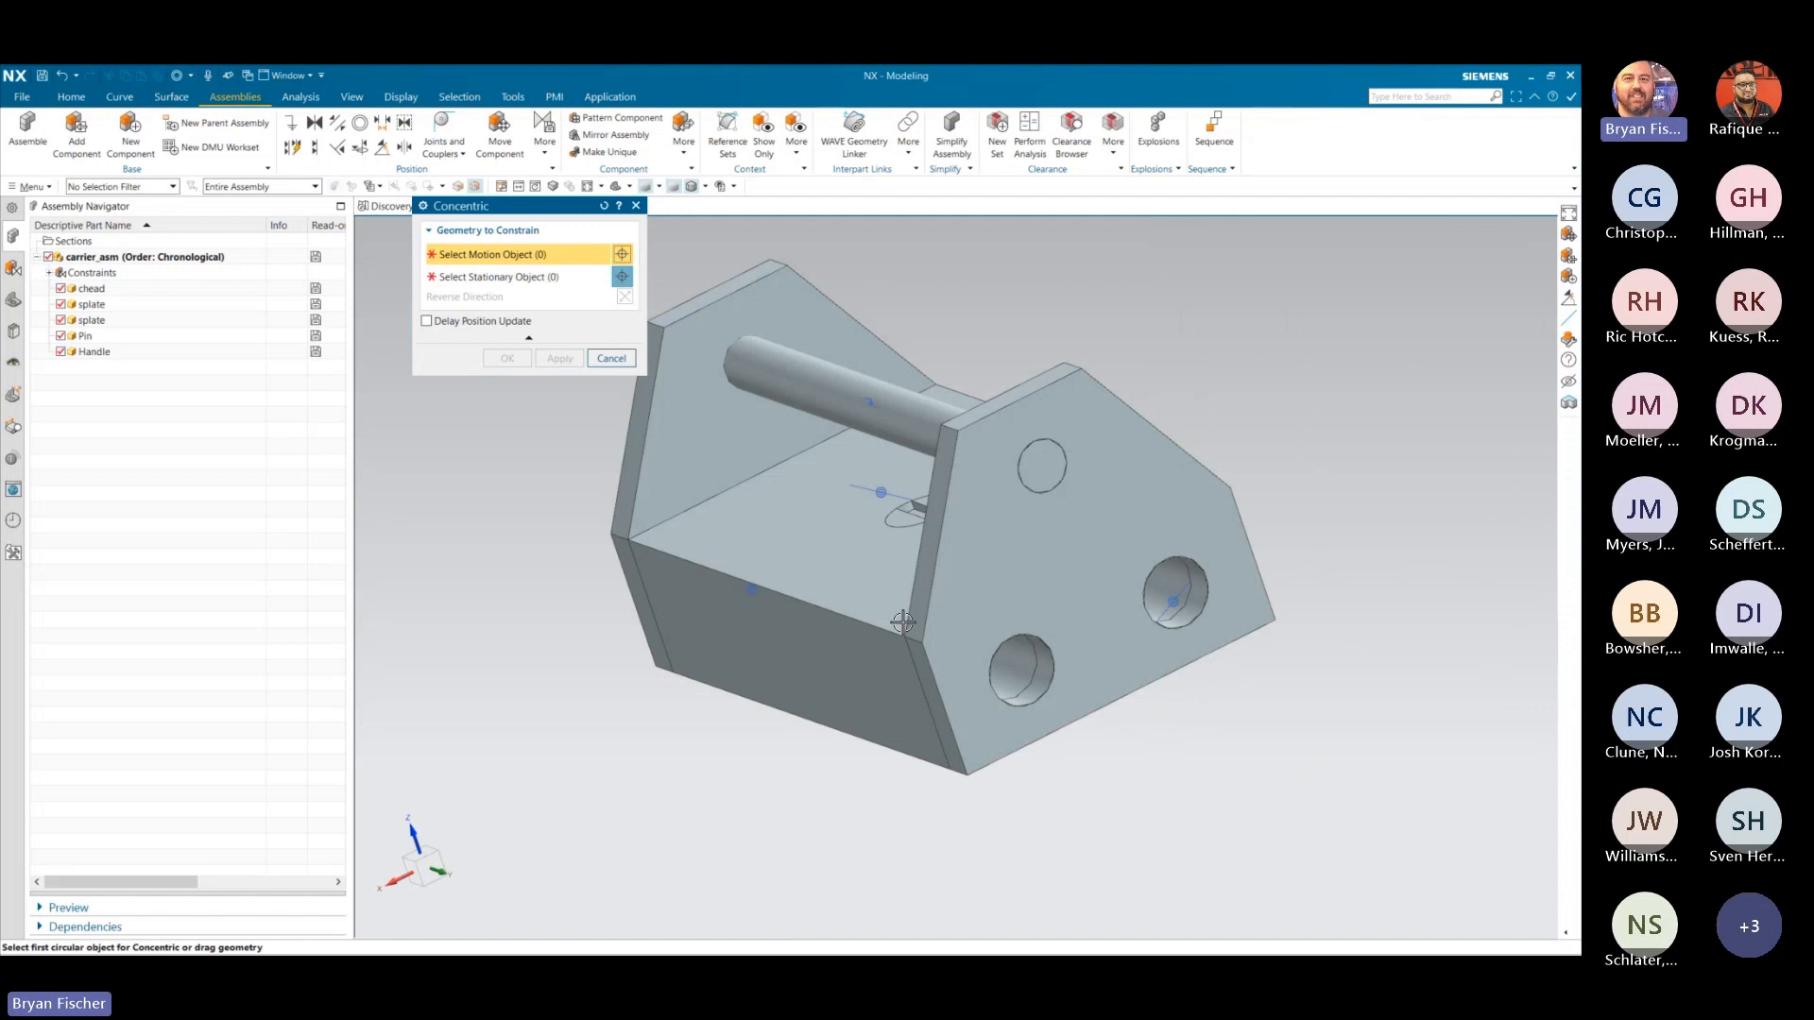
pyautogui.click(1049, 678)
pyautogui.click(1021, 688)
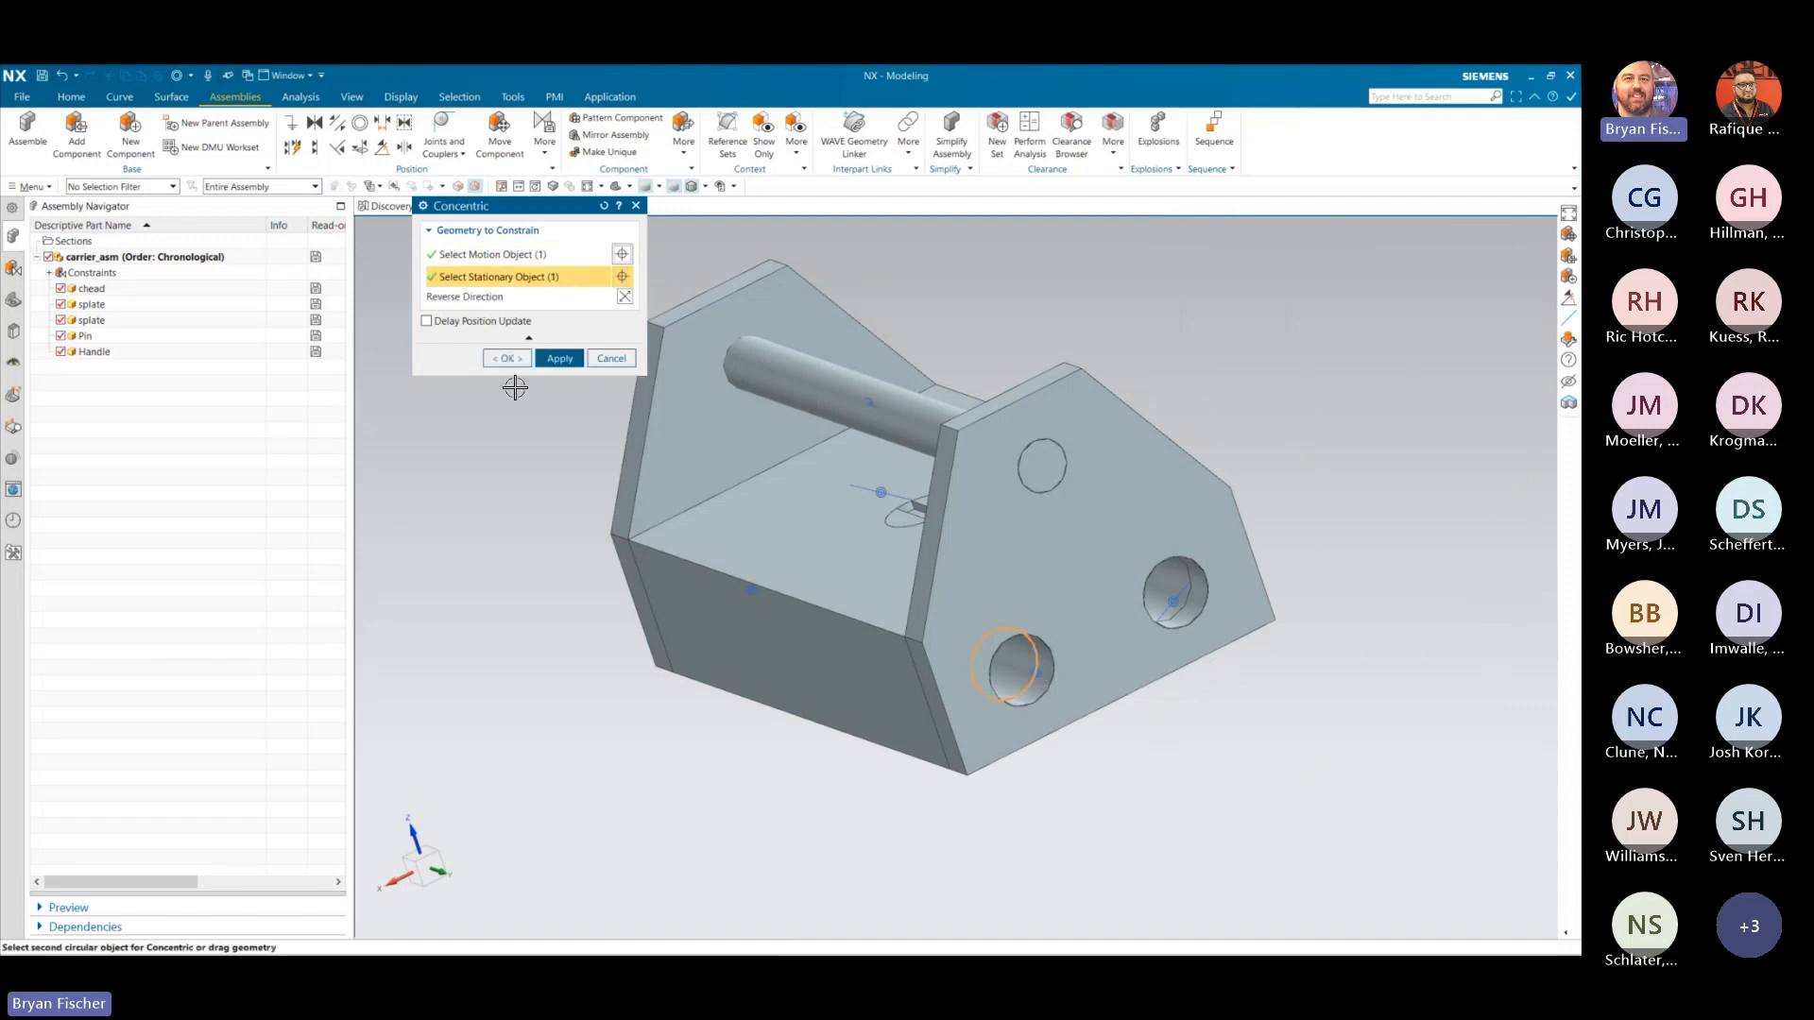
pyautogui.click(508, 359)
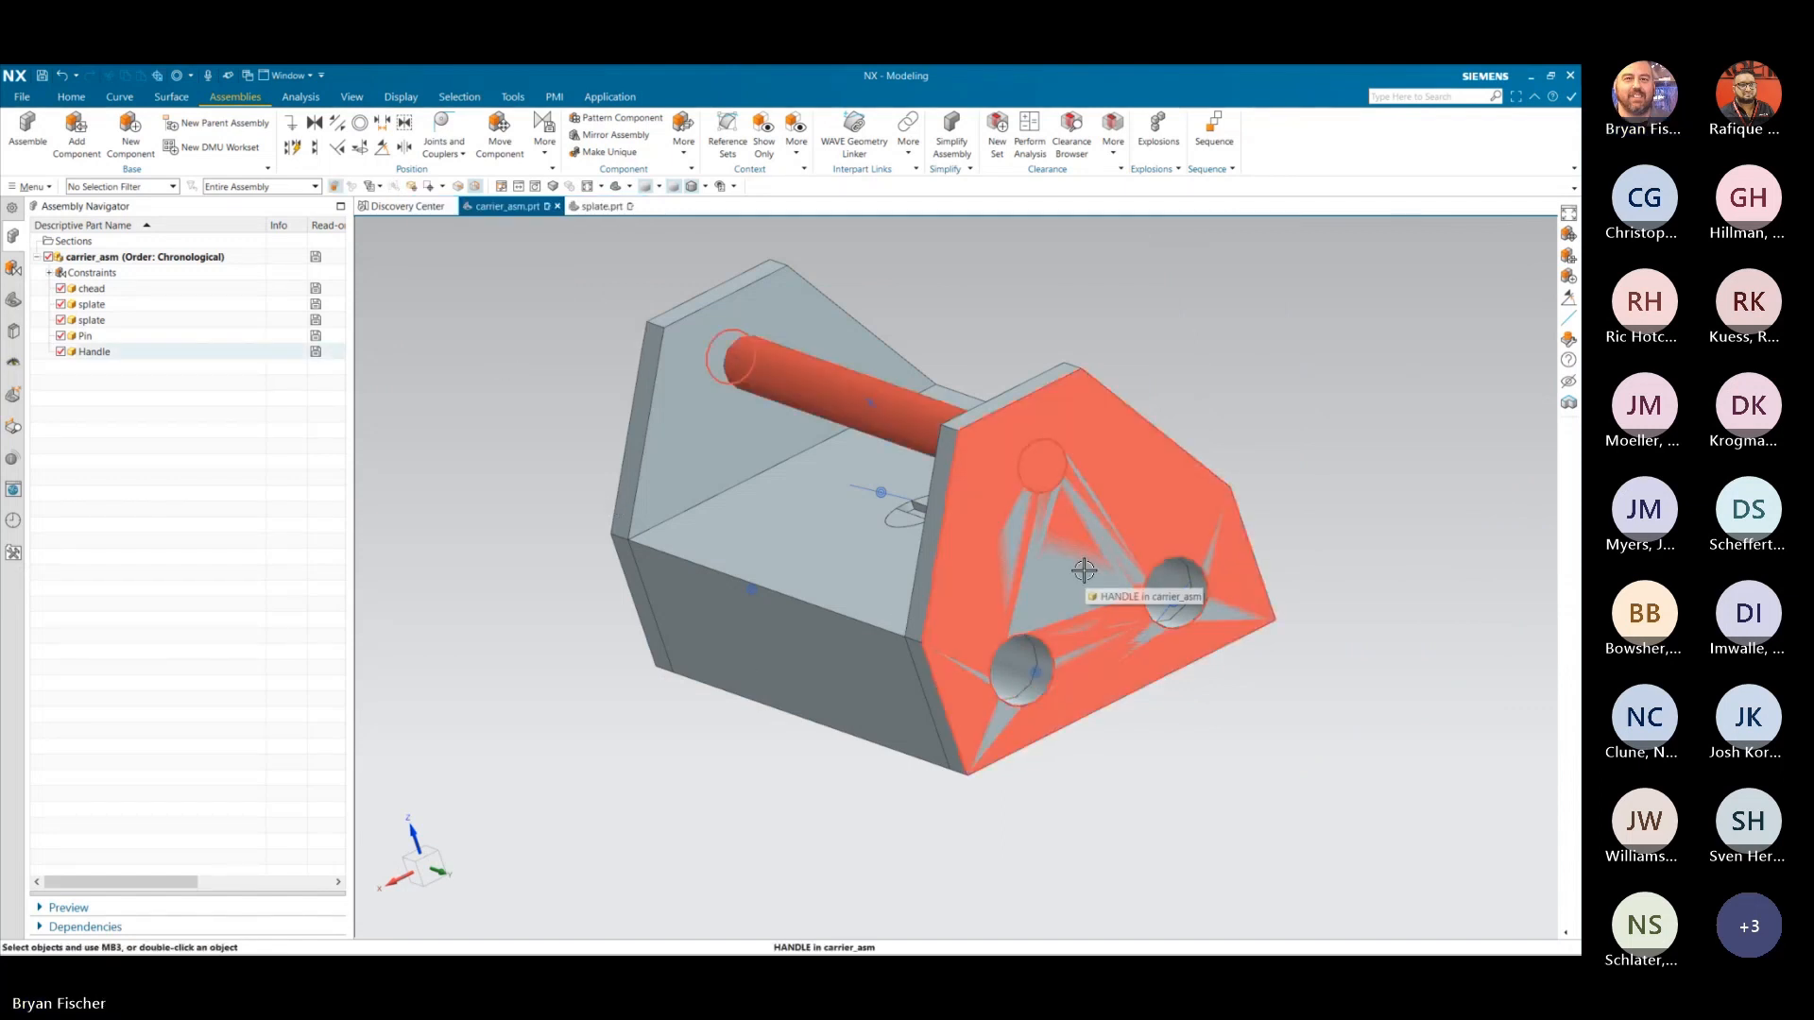
pyautogui.scroll(-3, 1072, 583)
pyautogui.moveTo(1072, 583); pyautogui.dragTo(1196, 732, button='middle')
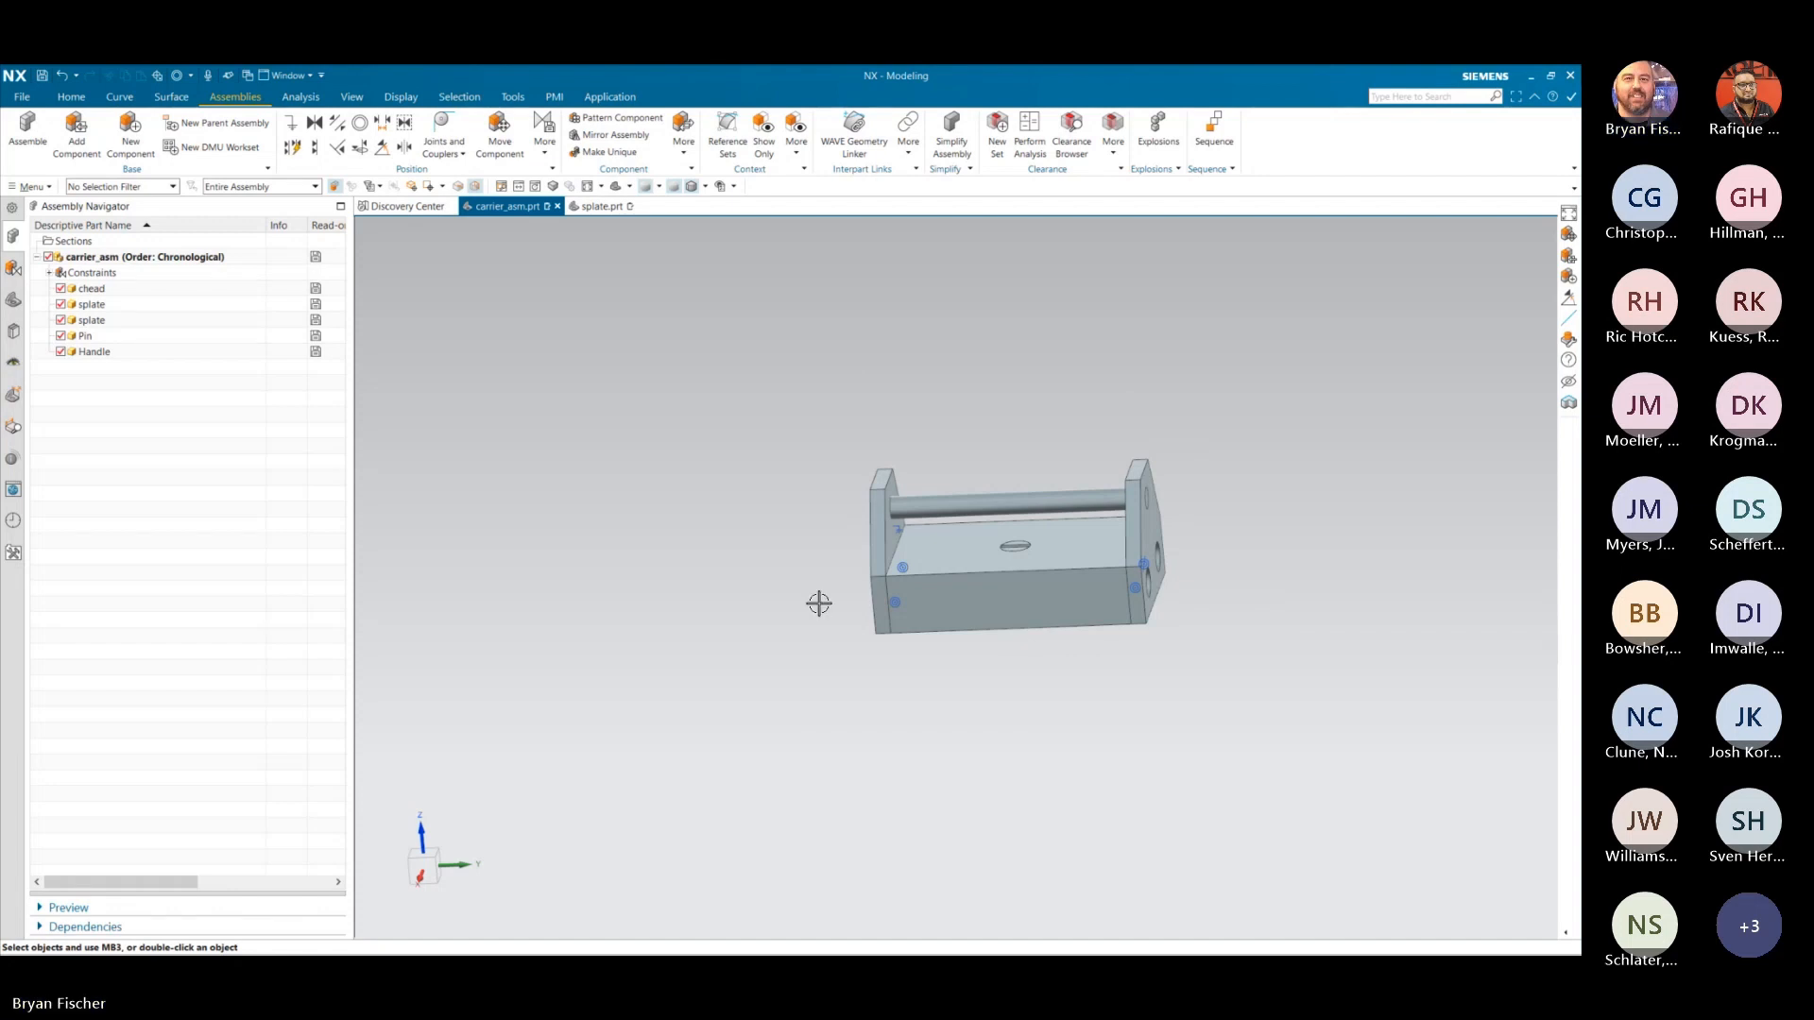
# - Try to move the opposite, already constrained splate about 2.3 in outward along the YC axis with Move Component
pyautogui.scroll(2, 819, 603)
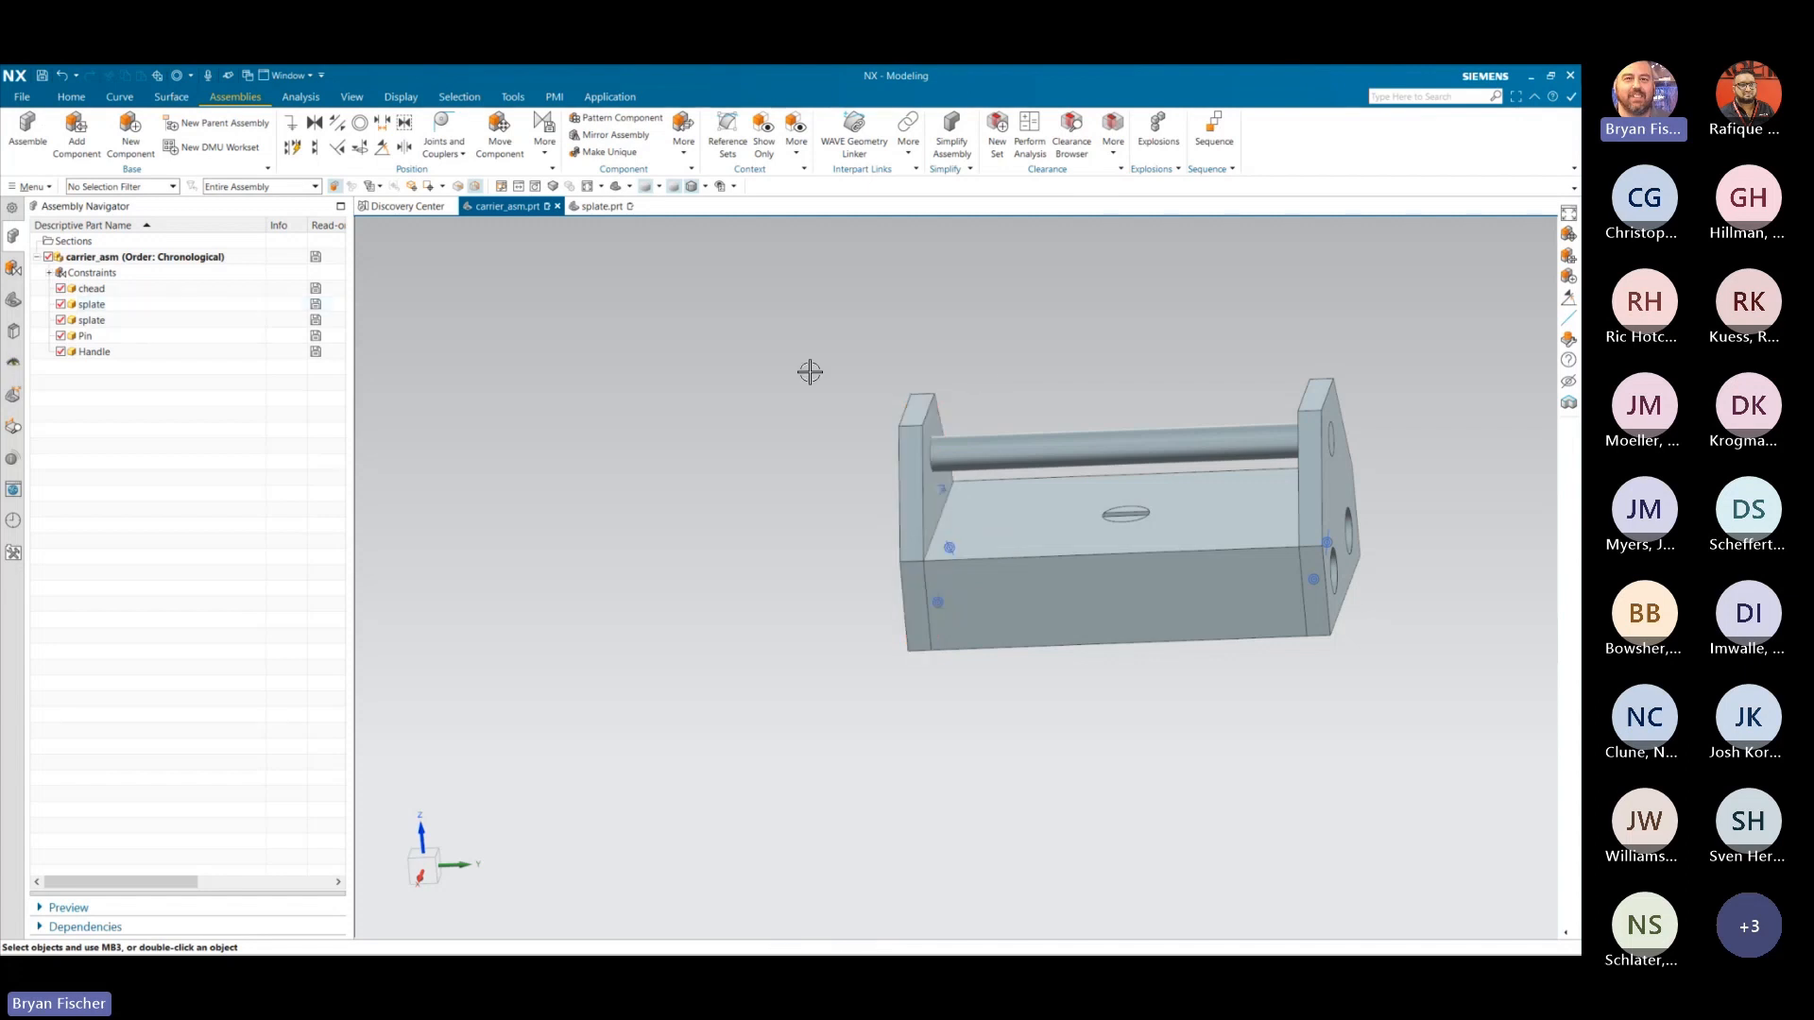
pyautogui.click(498, 132)
pyautogui.click(903, 520)
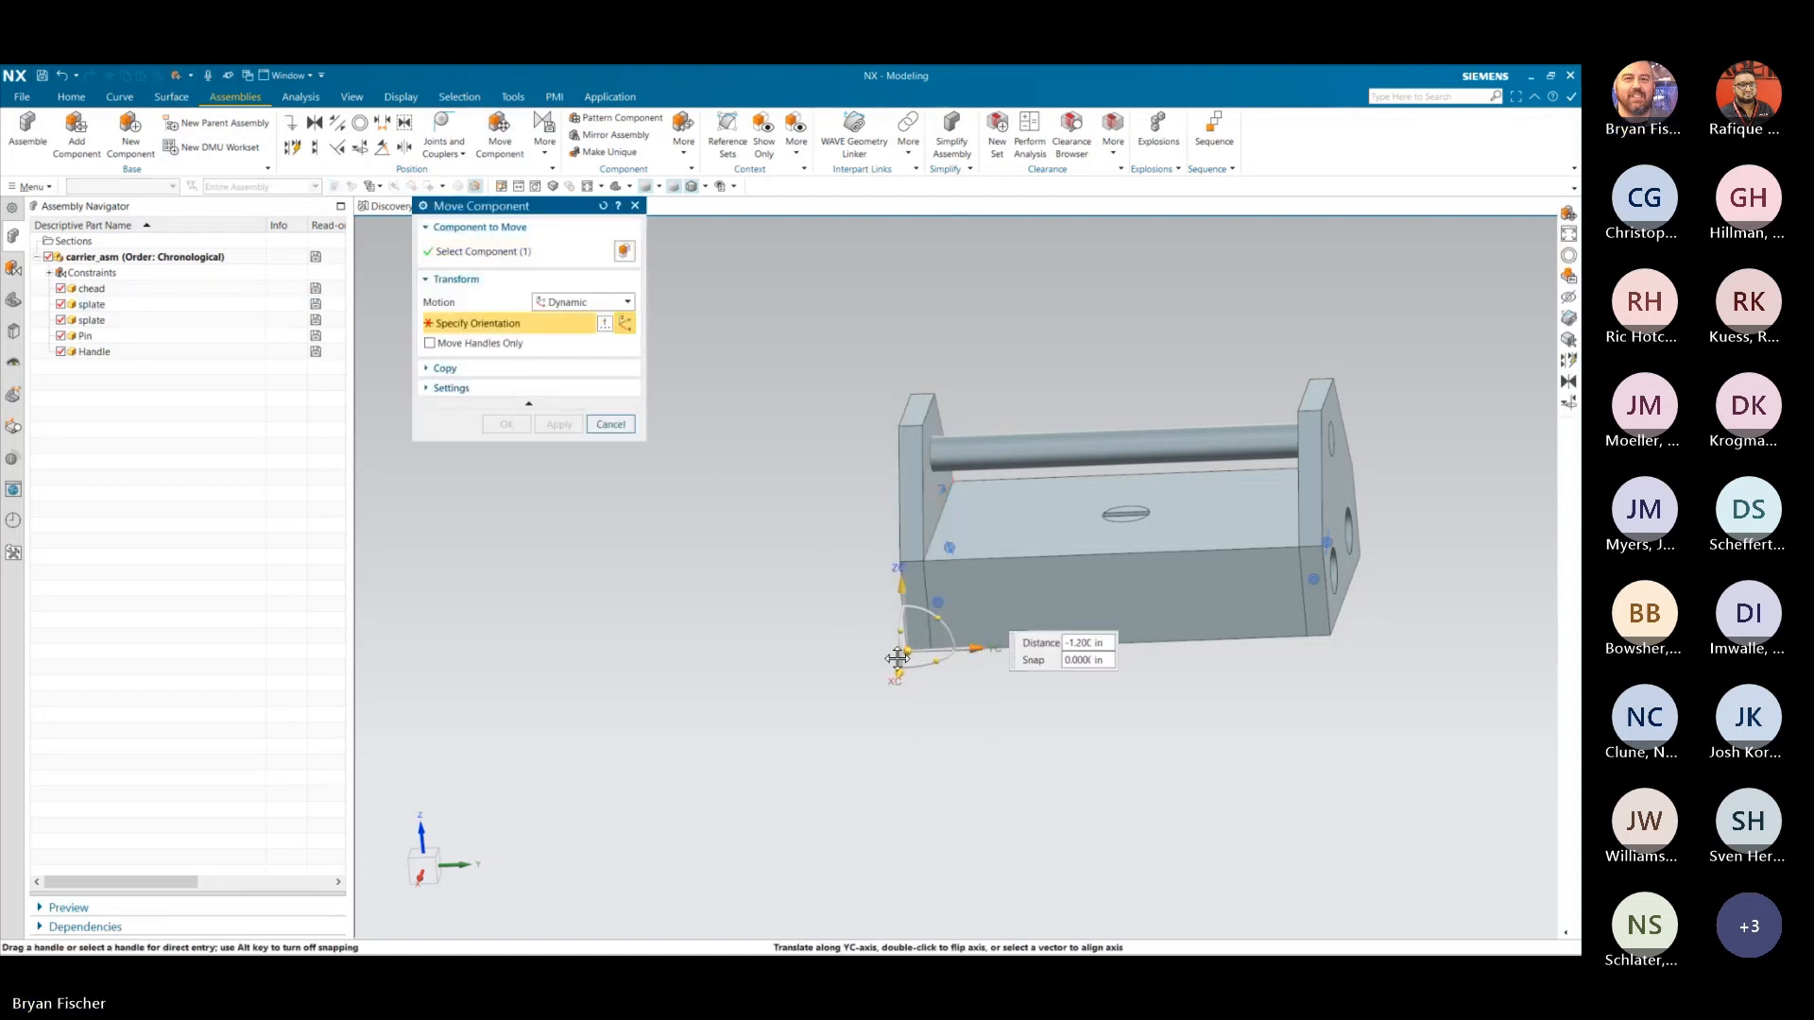
pyautogui.click(933, 646)
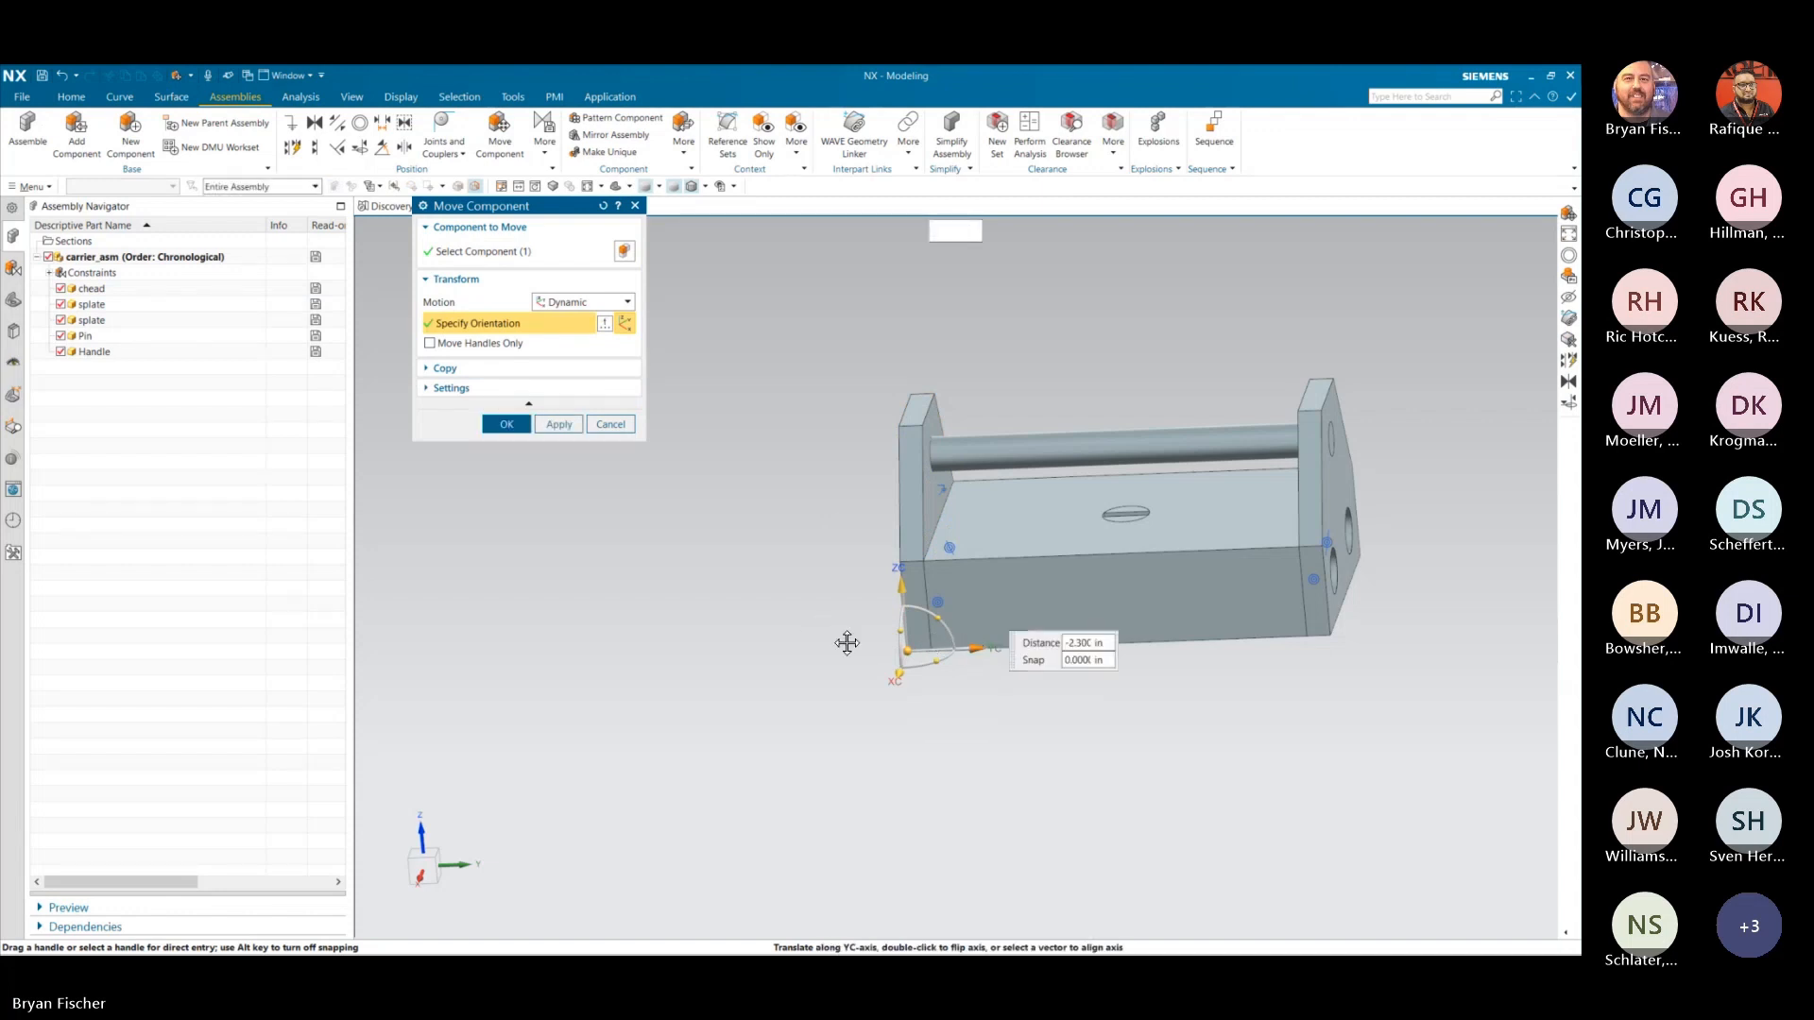
pyautogui.click(612, 425)
pyautogui.click(715, 542)
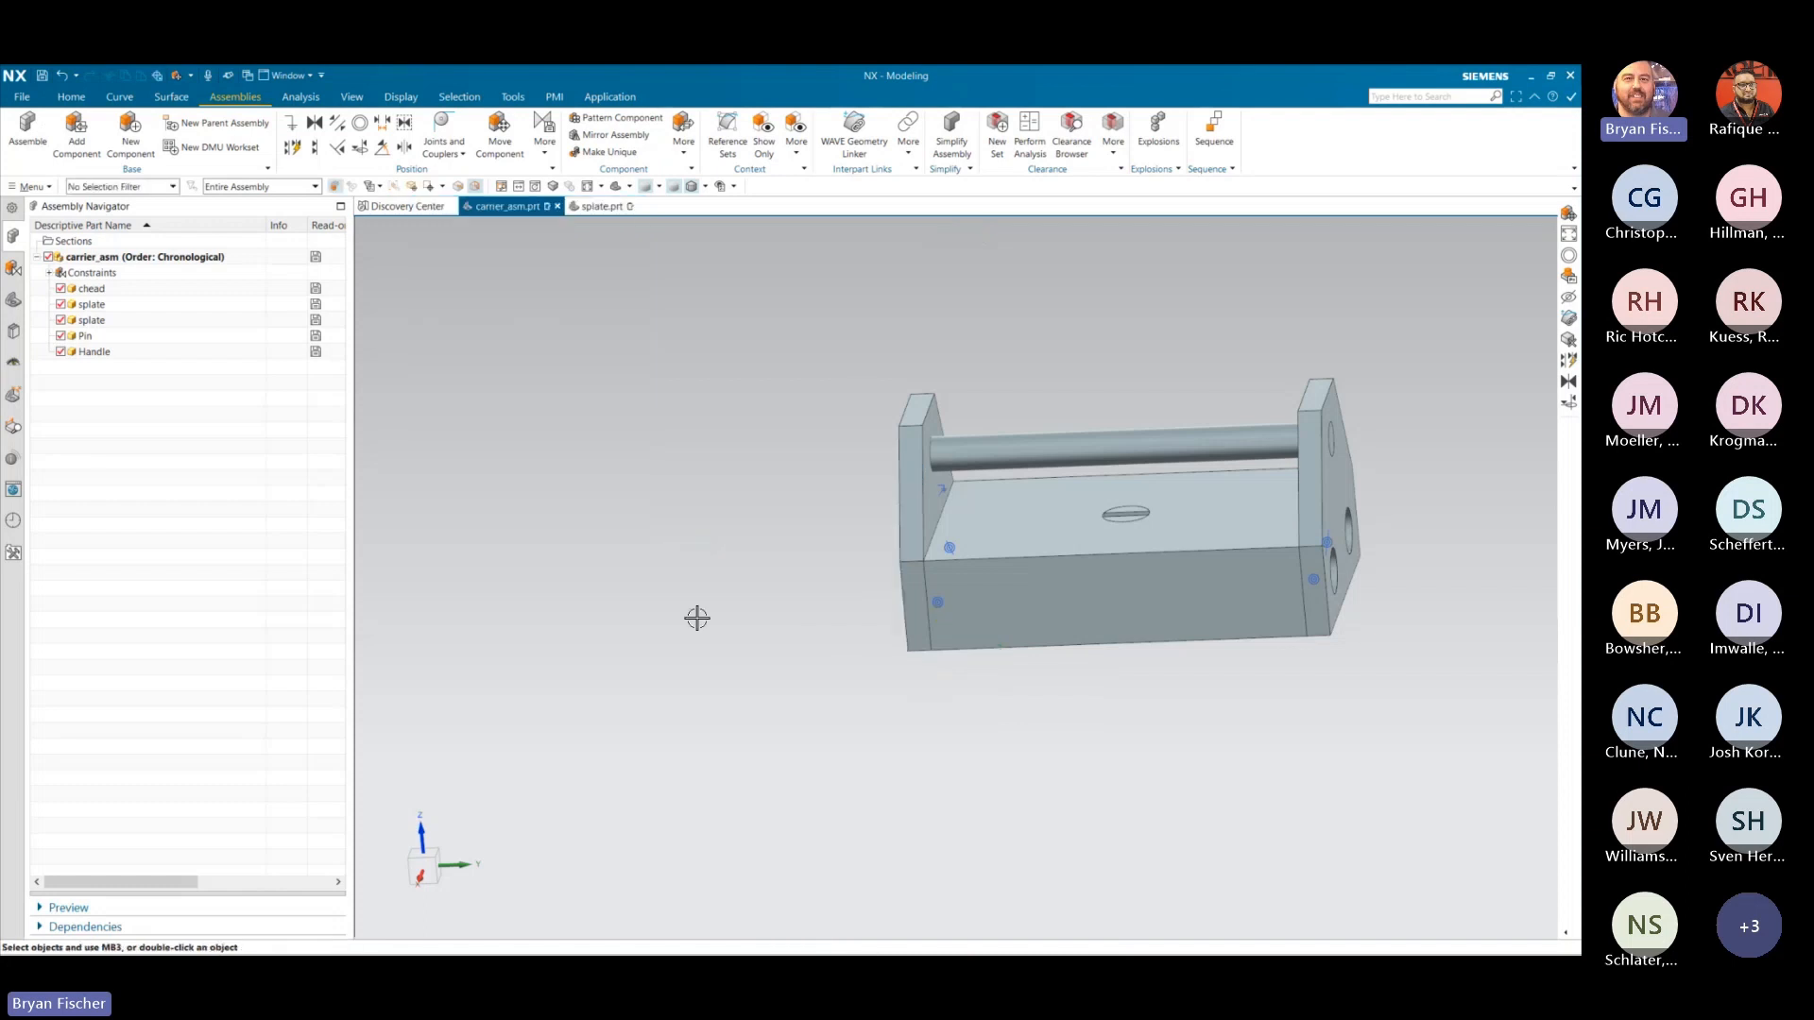
pyautogui.moveTo(709, 620); pyautogui.dragTo(761, 613, button='middle')
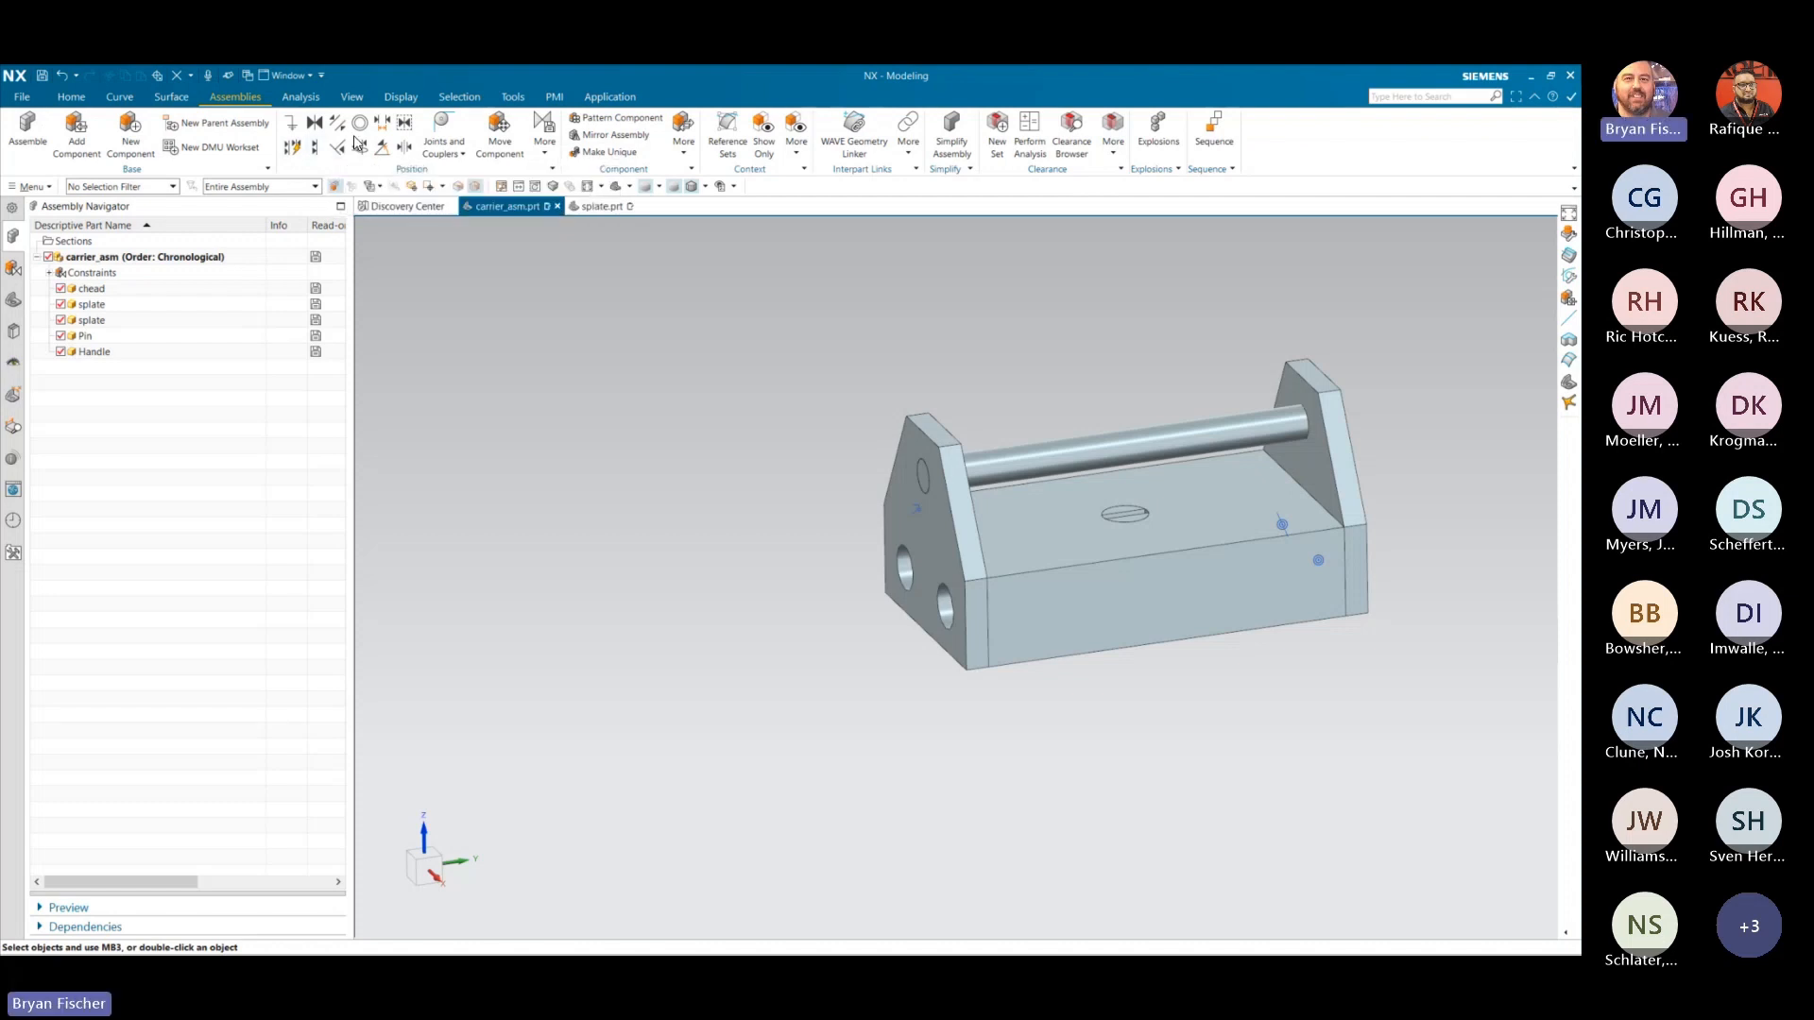
# - Add a 0.1225 in Distance constraint between the chead's end face and the adjoining splate at the negative YC end
pyautogui.click(395, 128)
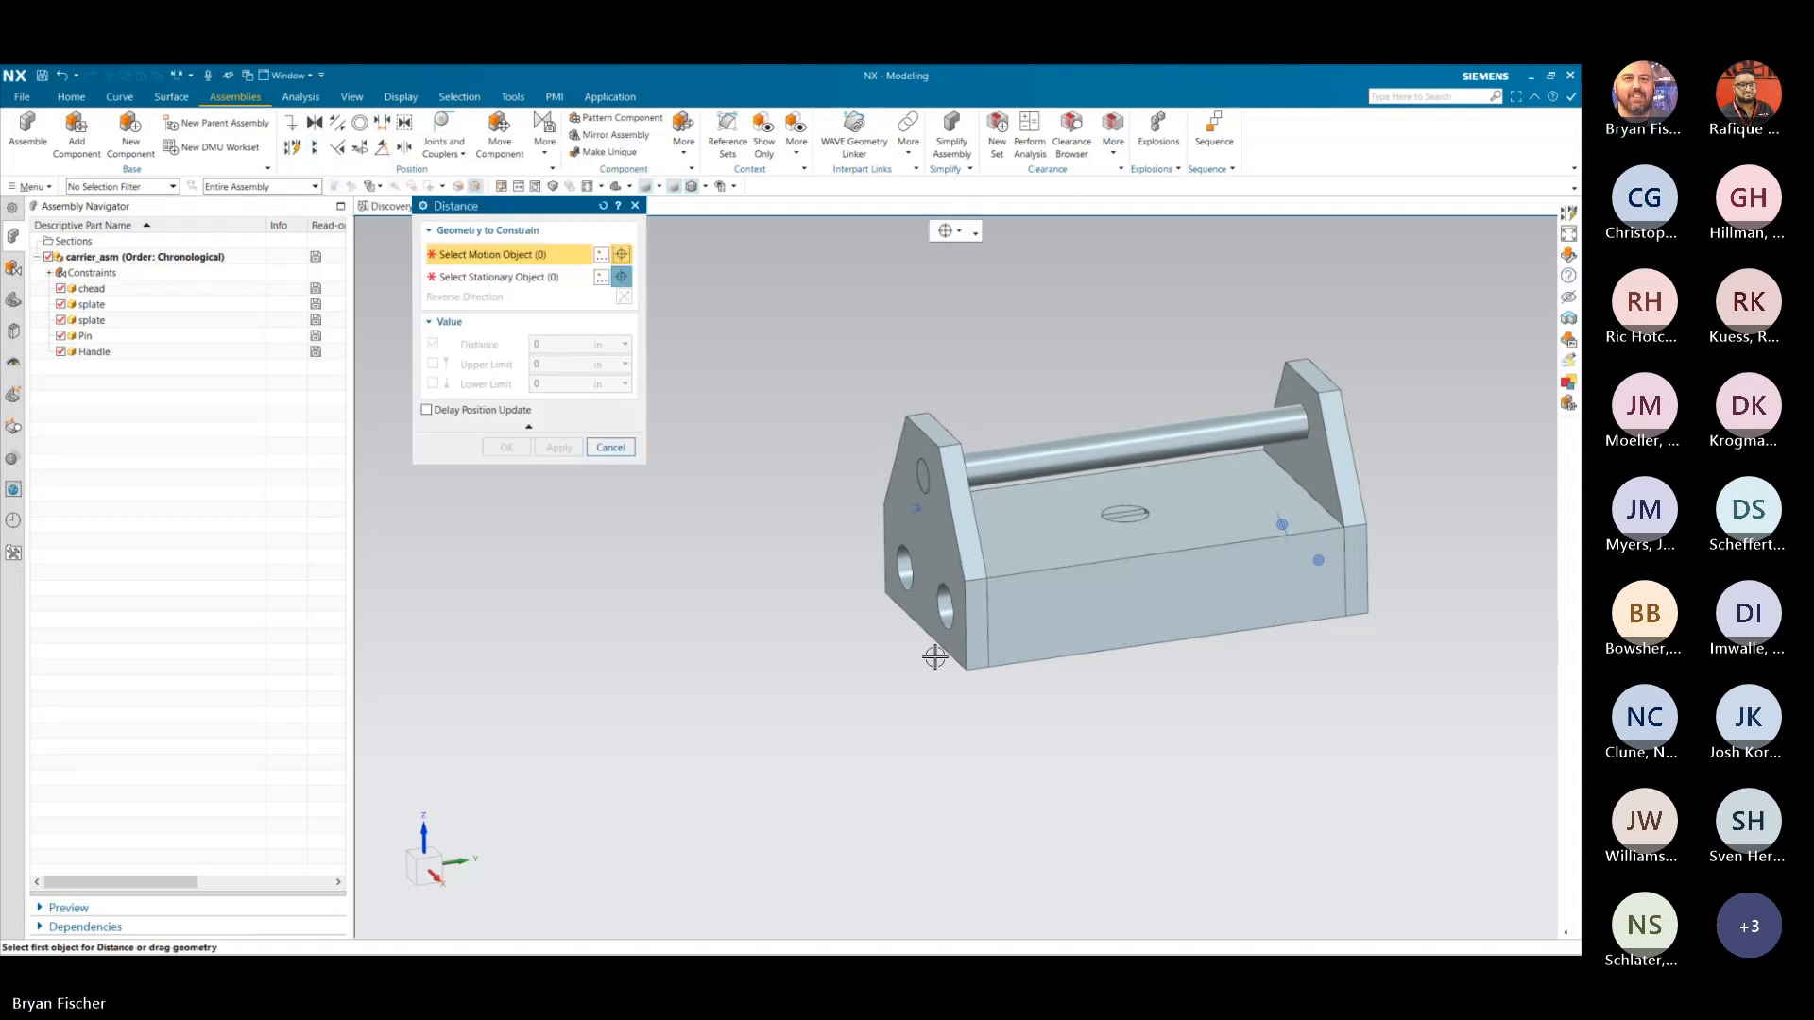
pyautogui.moveTo(860, 643); pyautogui.dragTo(1030, 584, button='middle')
pyautogui.click(908, 533)
pyautogui.scroll(2, 1031, 588)
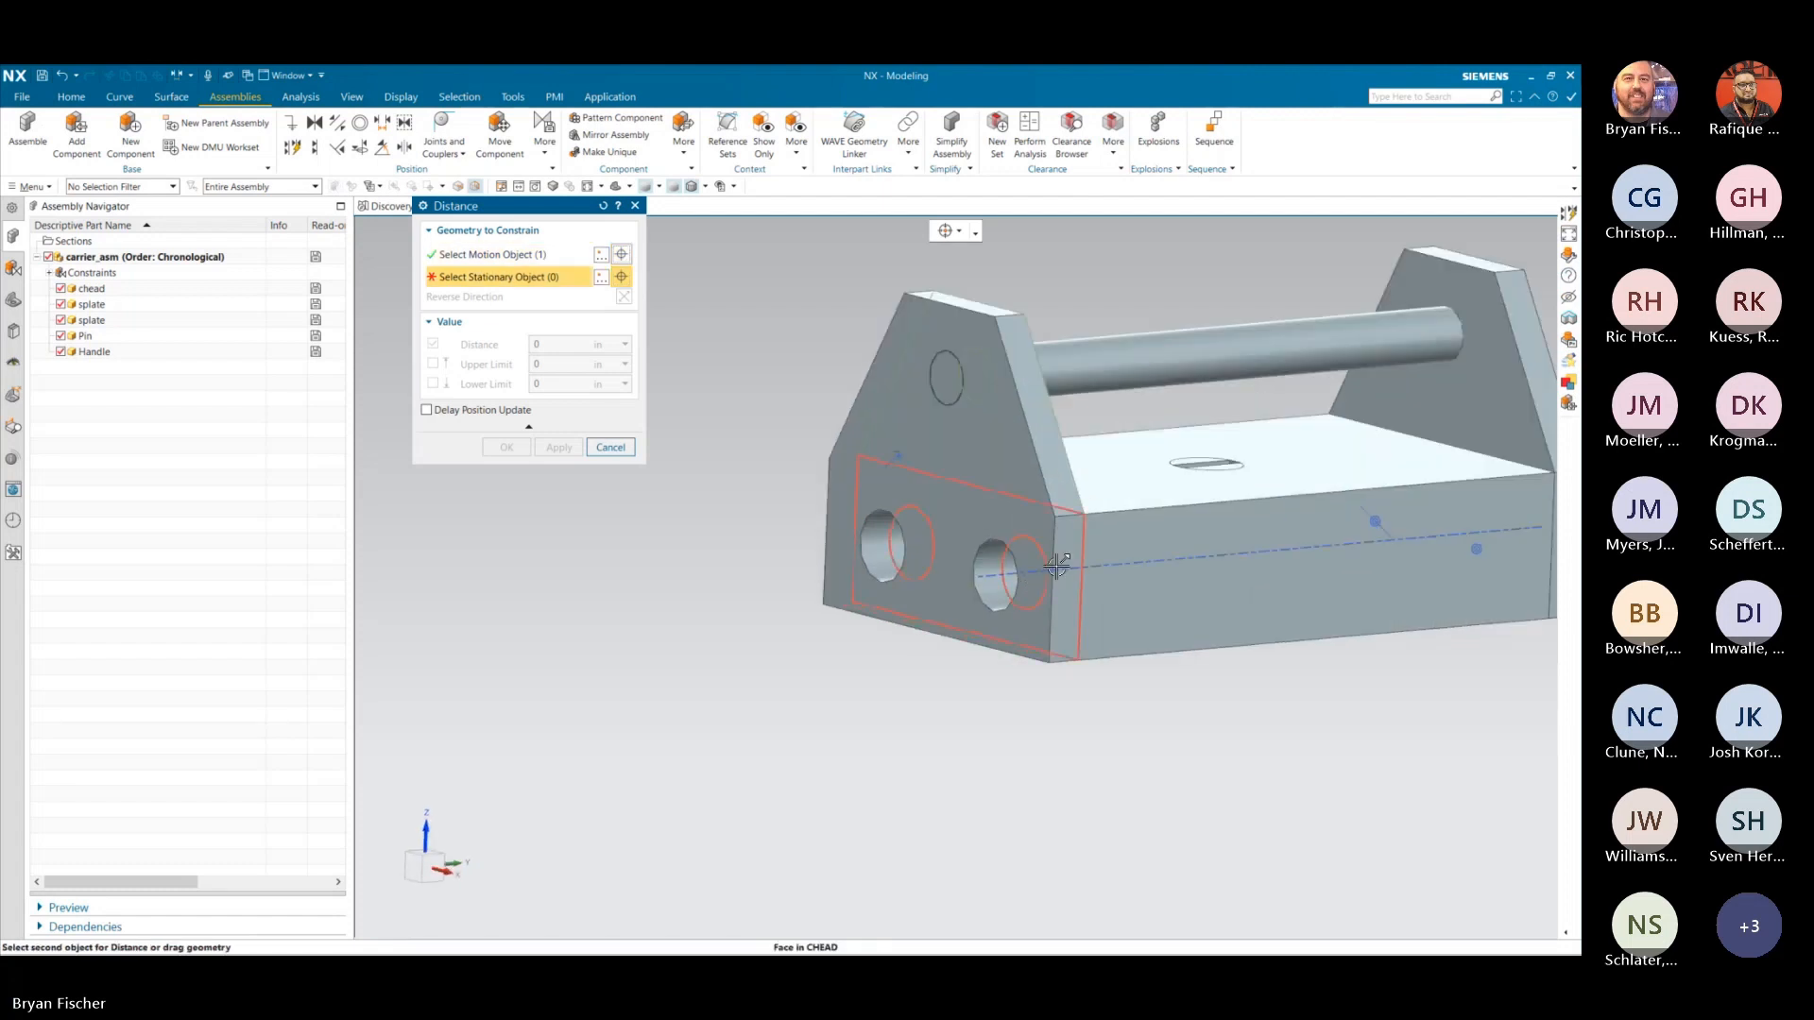
pyautogui.click(1056, 565)
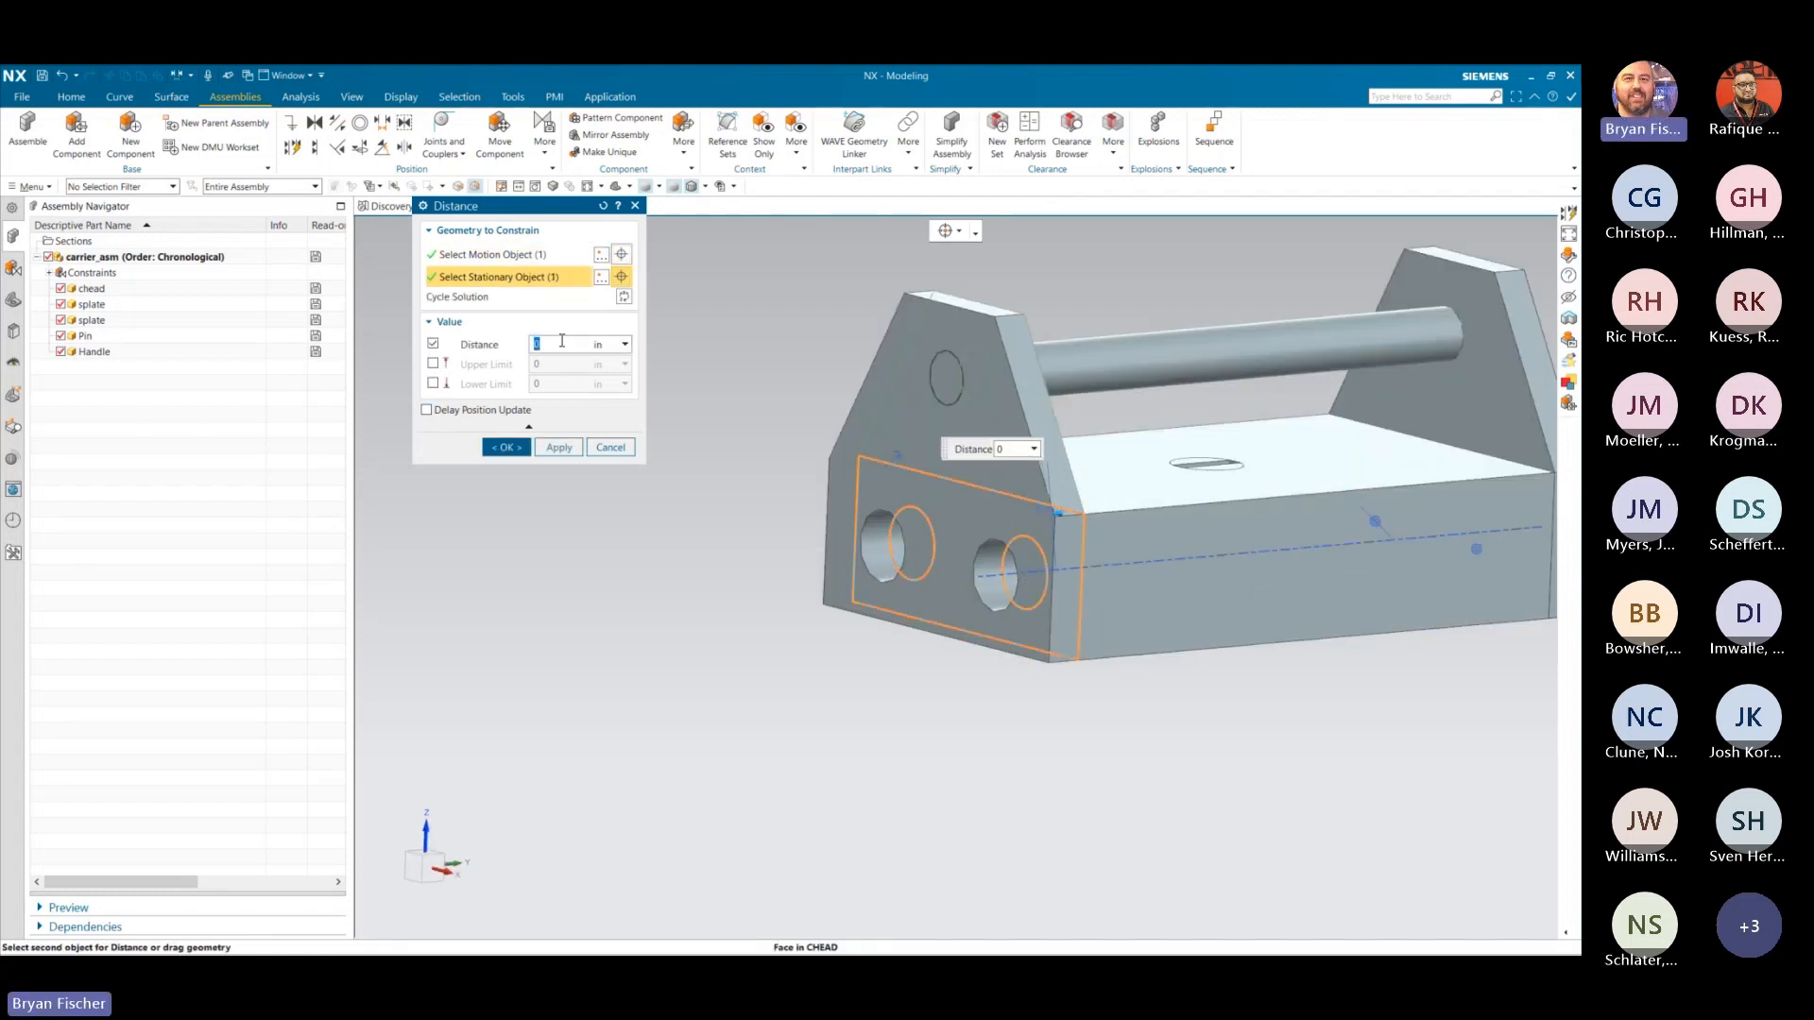
pyautogui.write('0.1225')
pyautogui.press('Return')
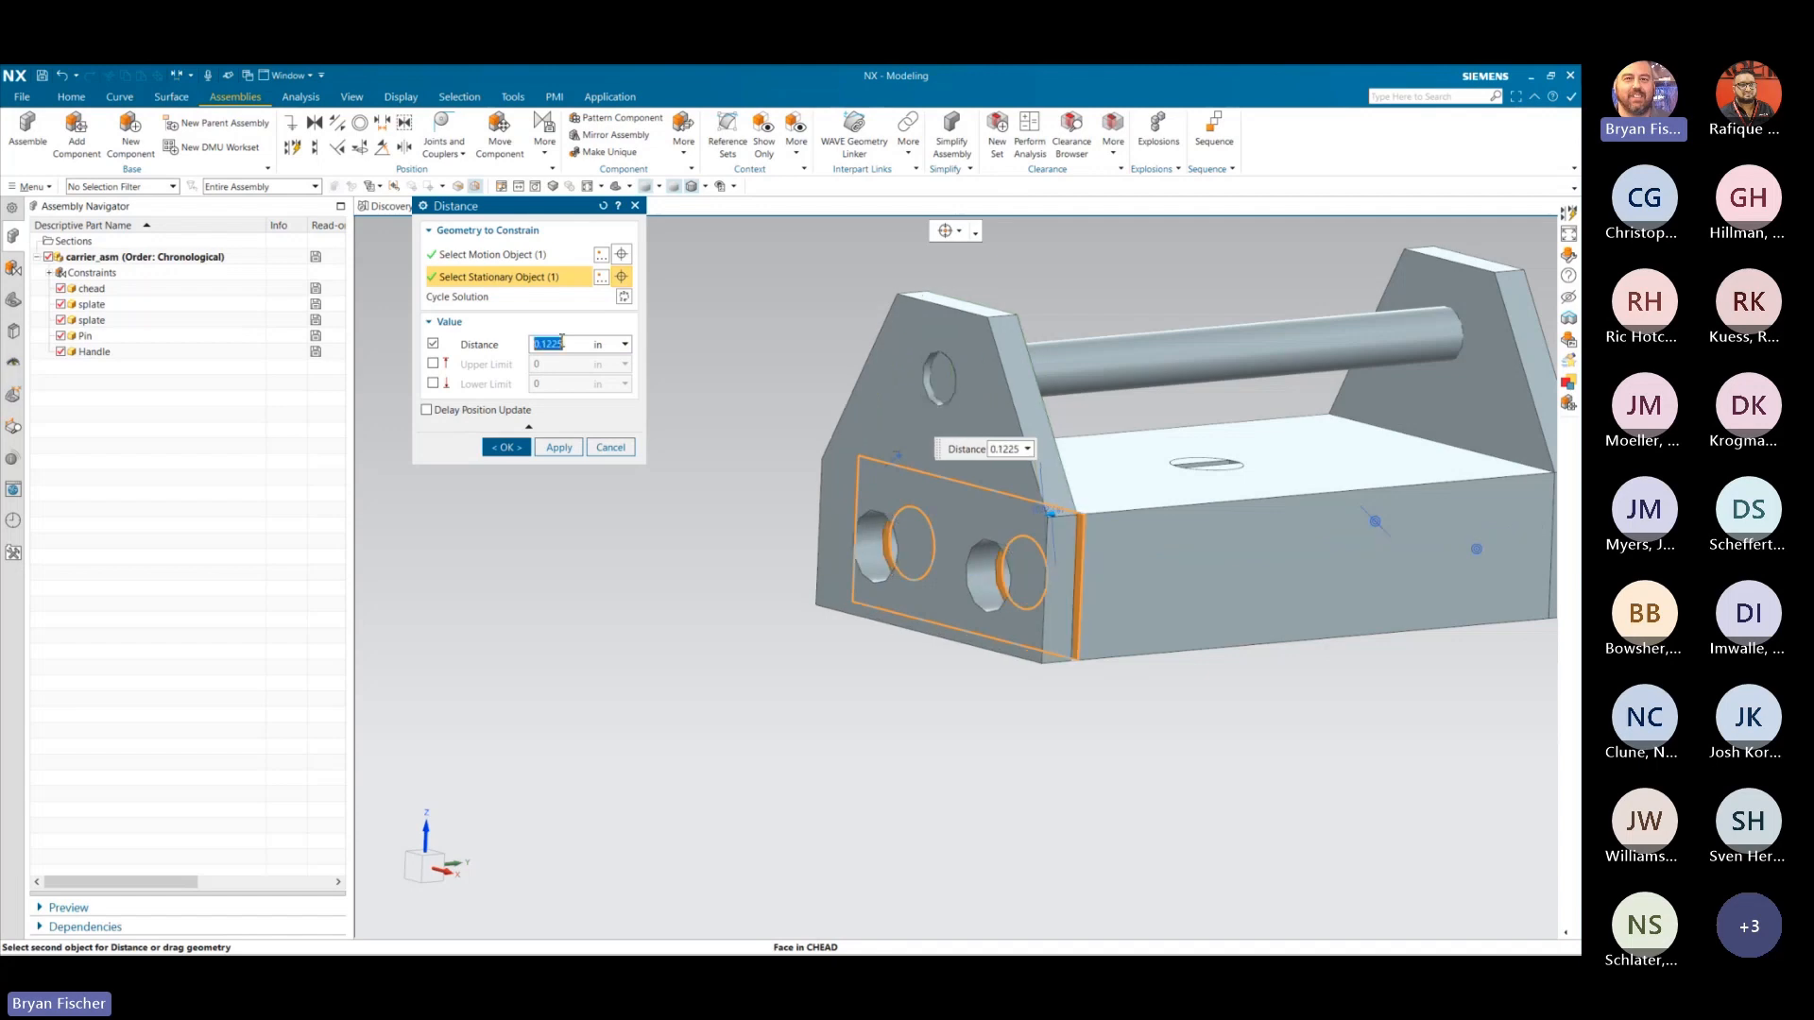
pyautogui.click(508, 447)
pyautogui.moveTo(757, 809); pyautogui.dragTo(655, 627, button='middle')
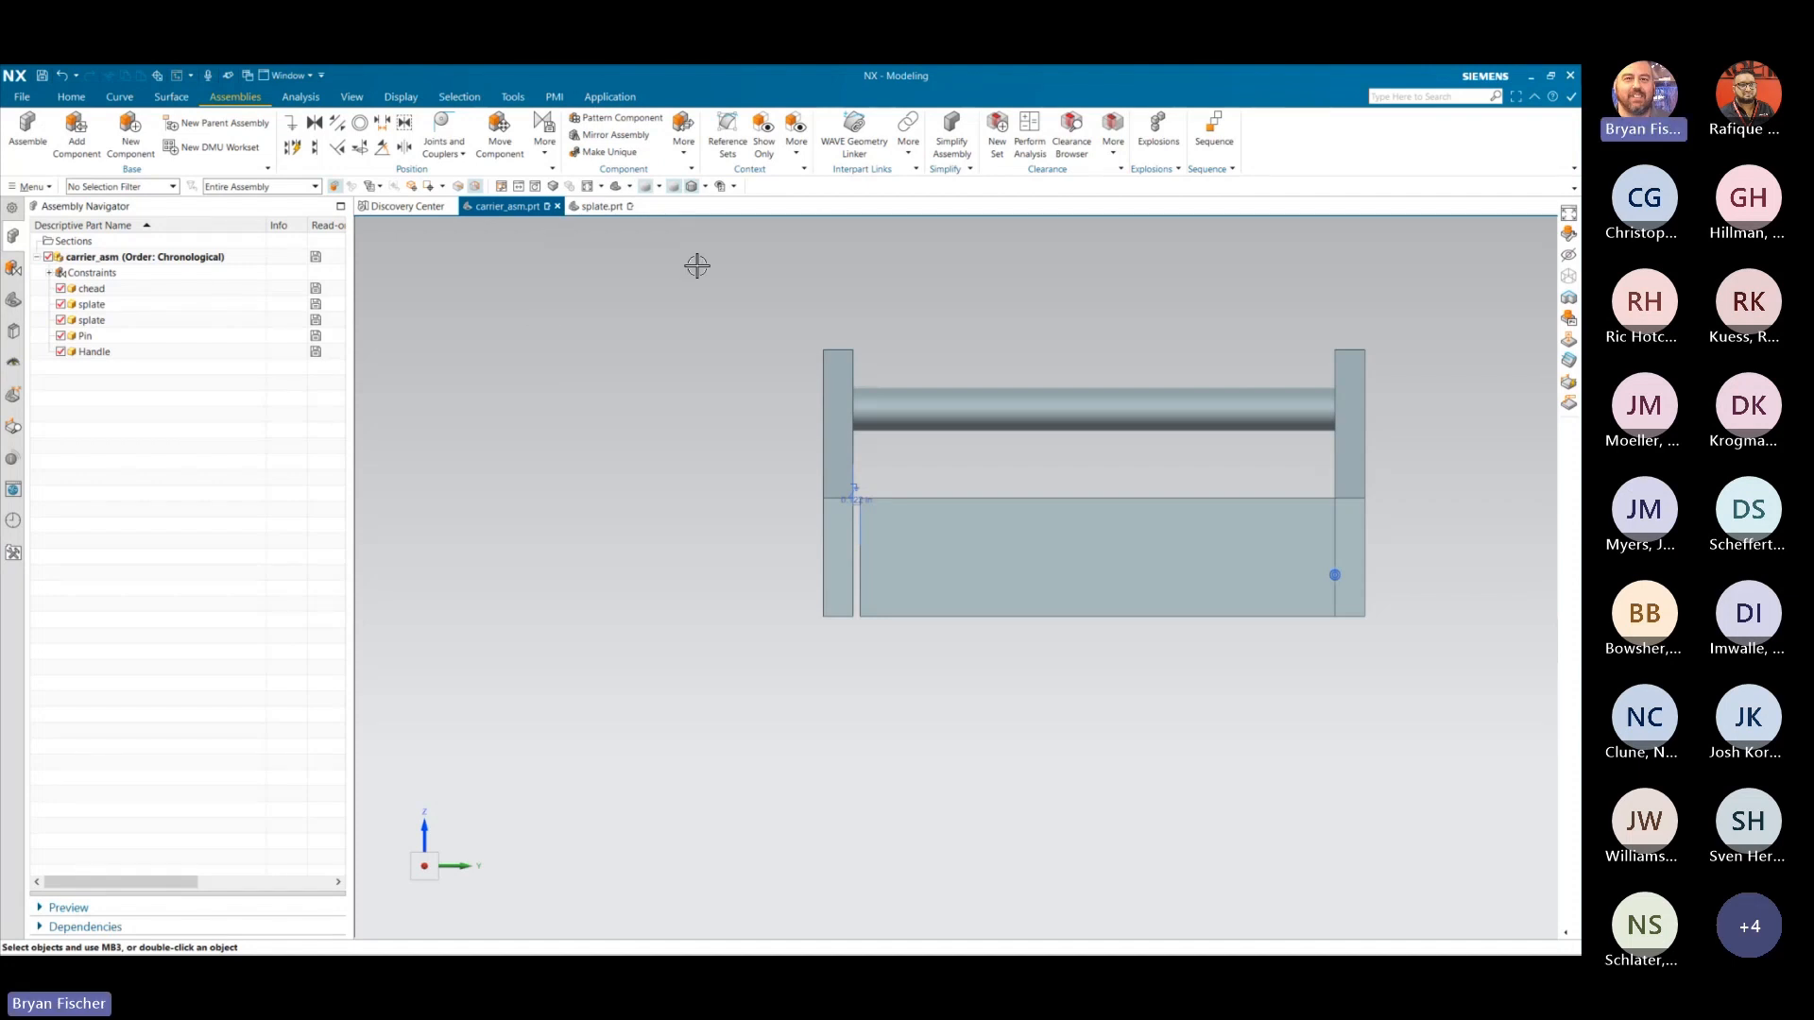
pyautogui.click(552, 151)
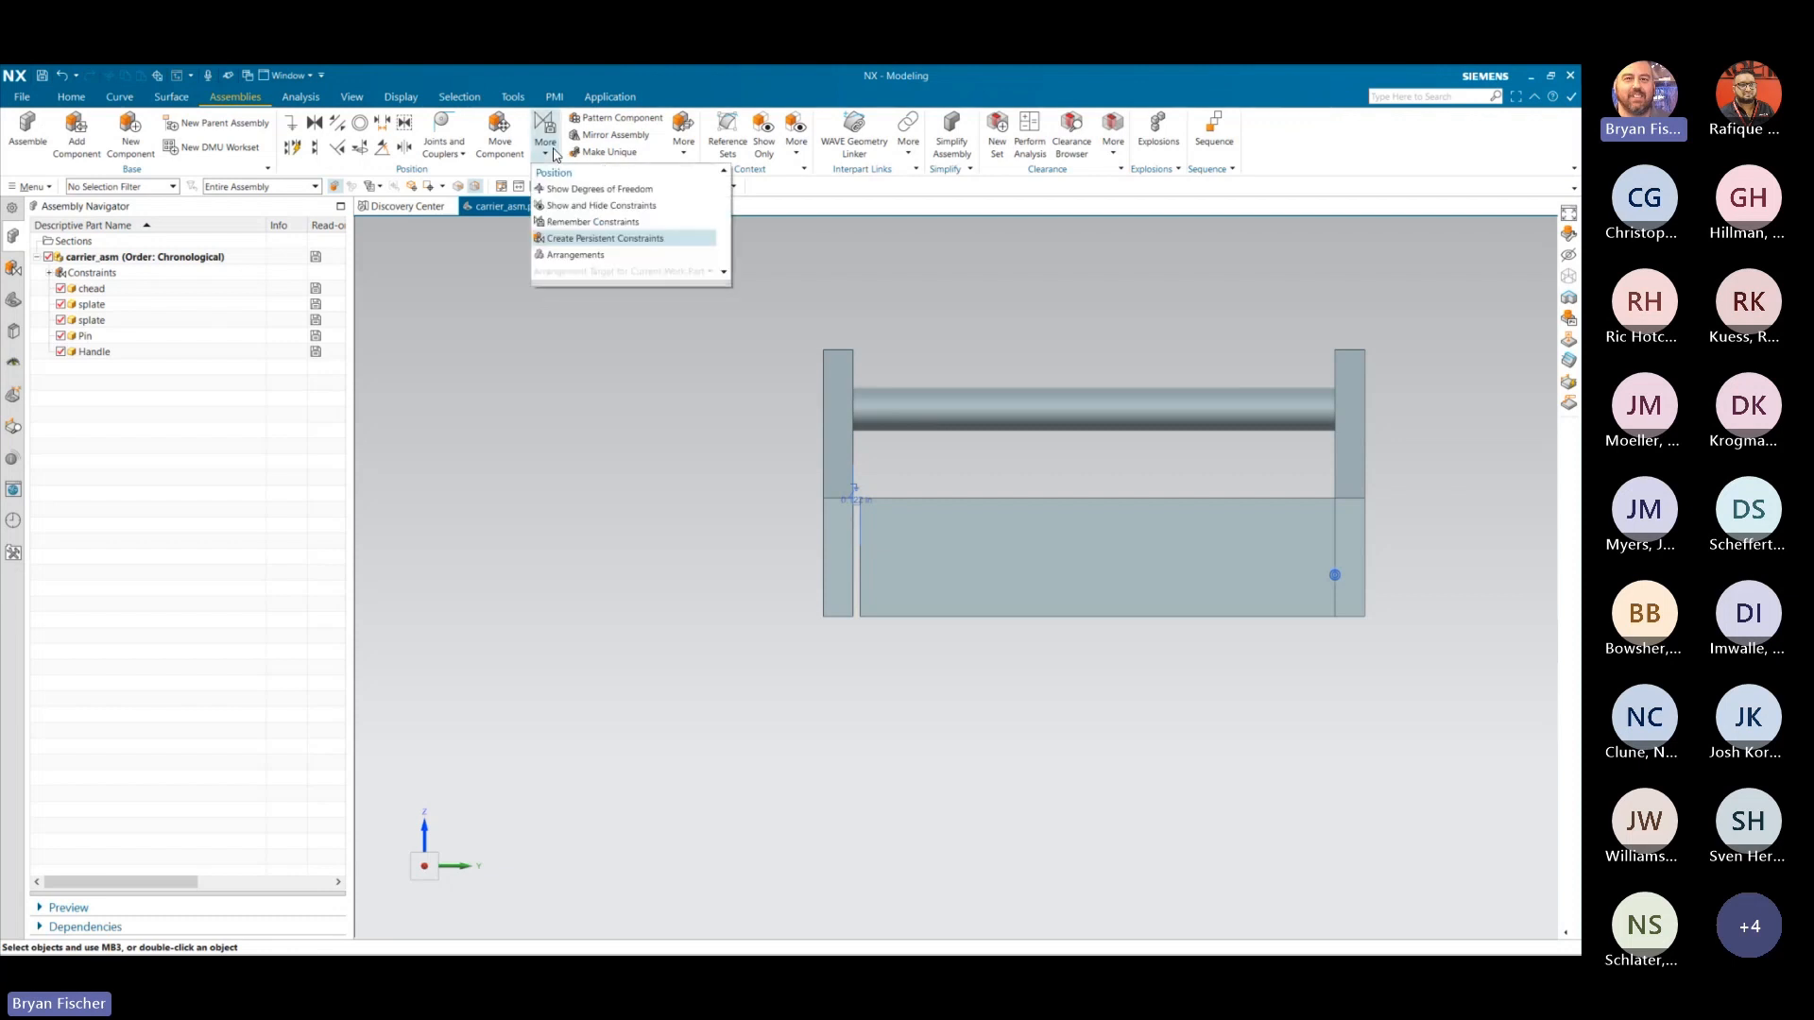
pyautogui.click(684, 147)
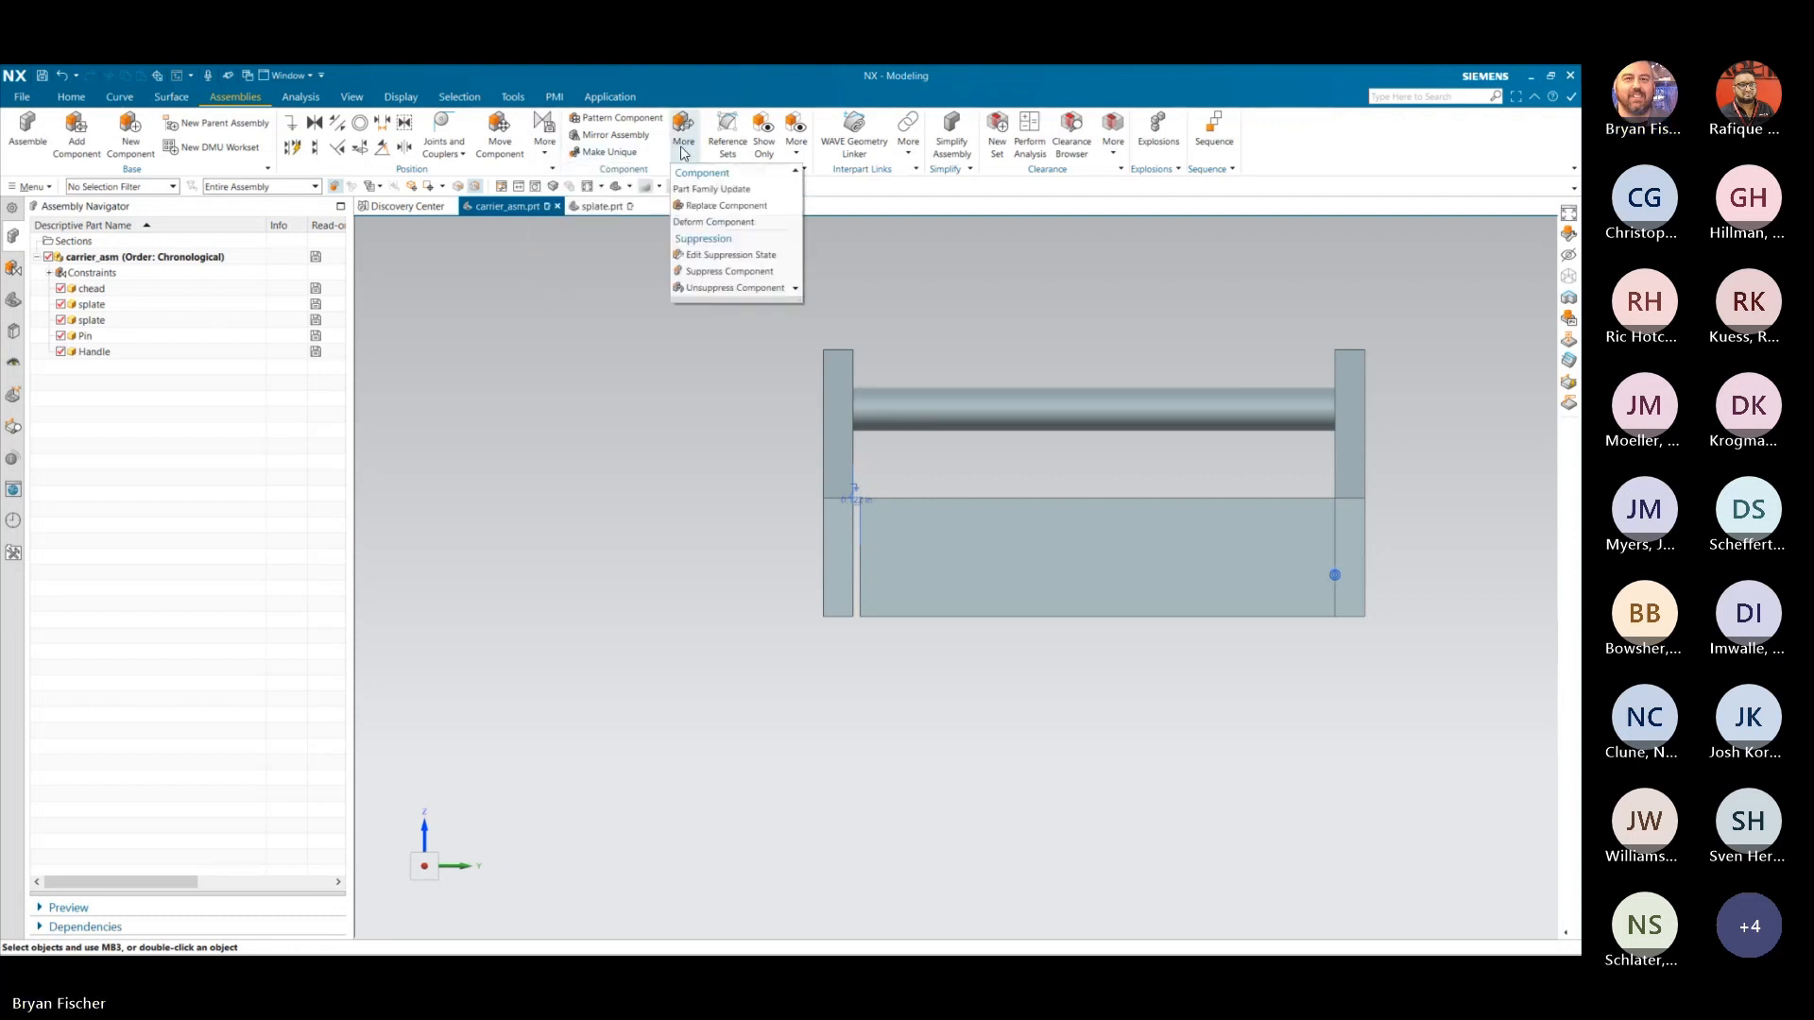
# - Find the Assembly Arrangements command and create a second arrangement with the default name in the carrier assembly
pyautogui.click(798, 144)
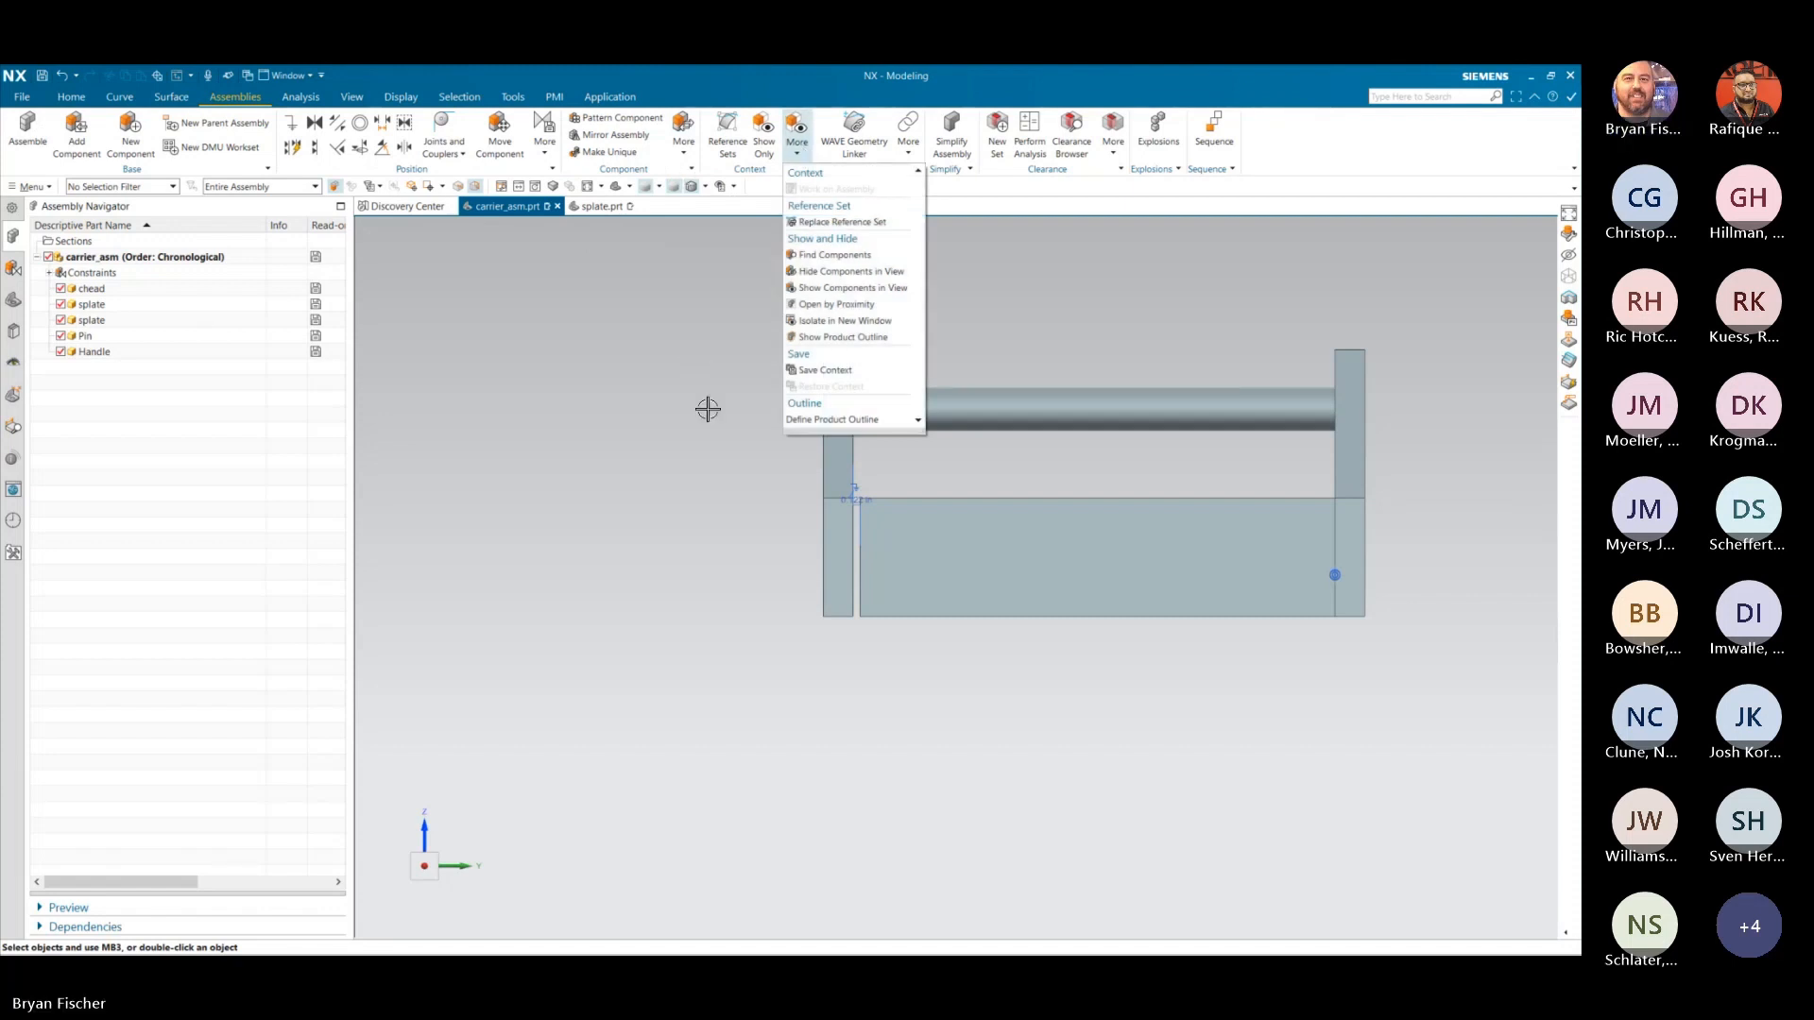
pyautogui.click(1034, 262)
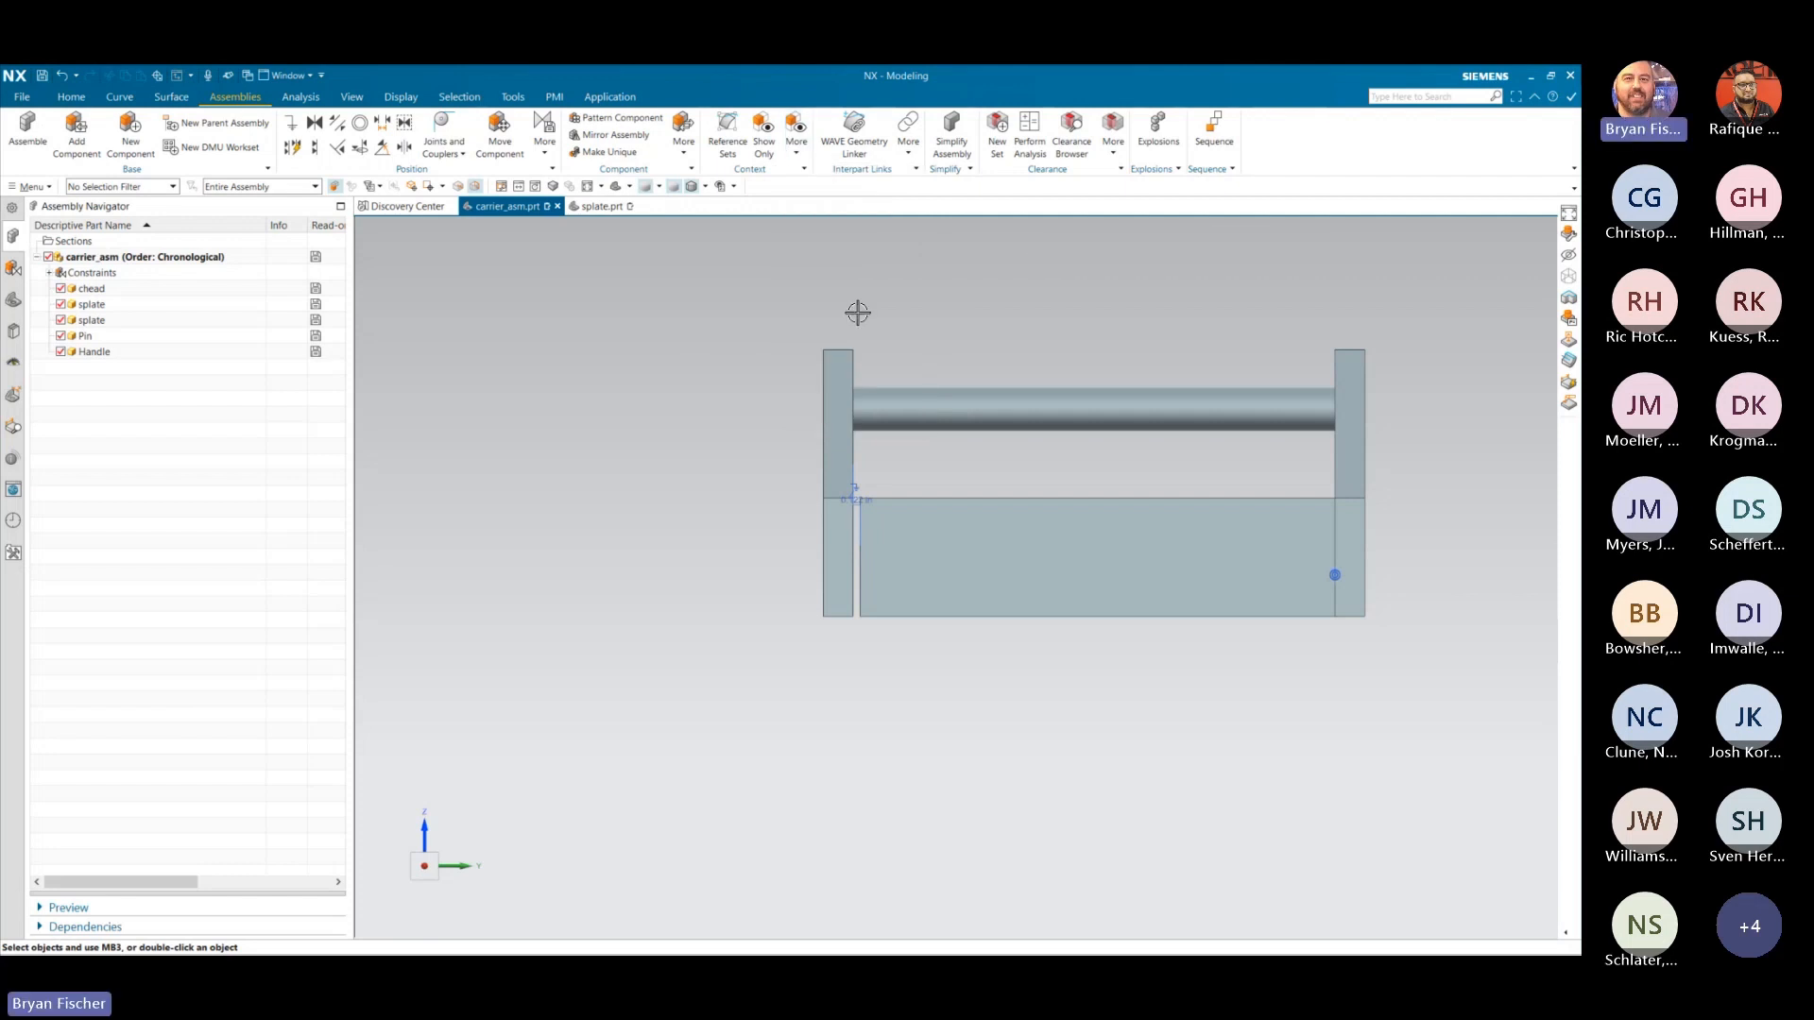
pyautogui.click(1400, 97)
pyautogui.write('arra')
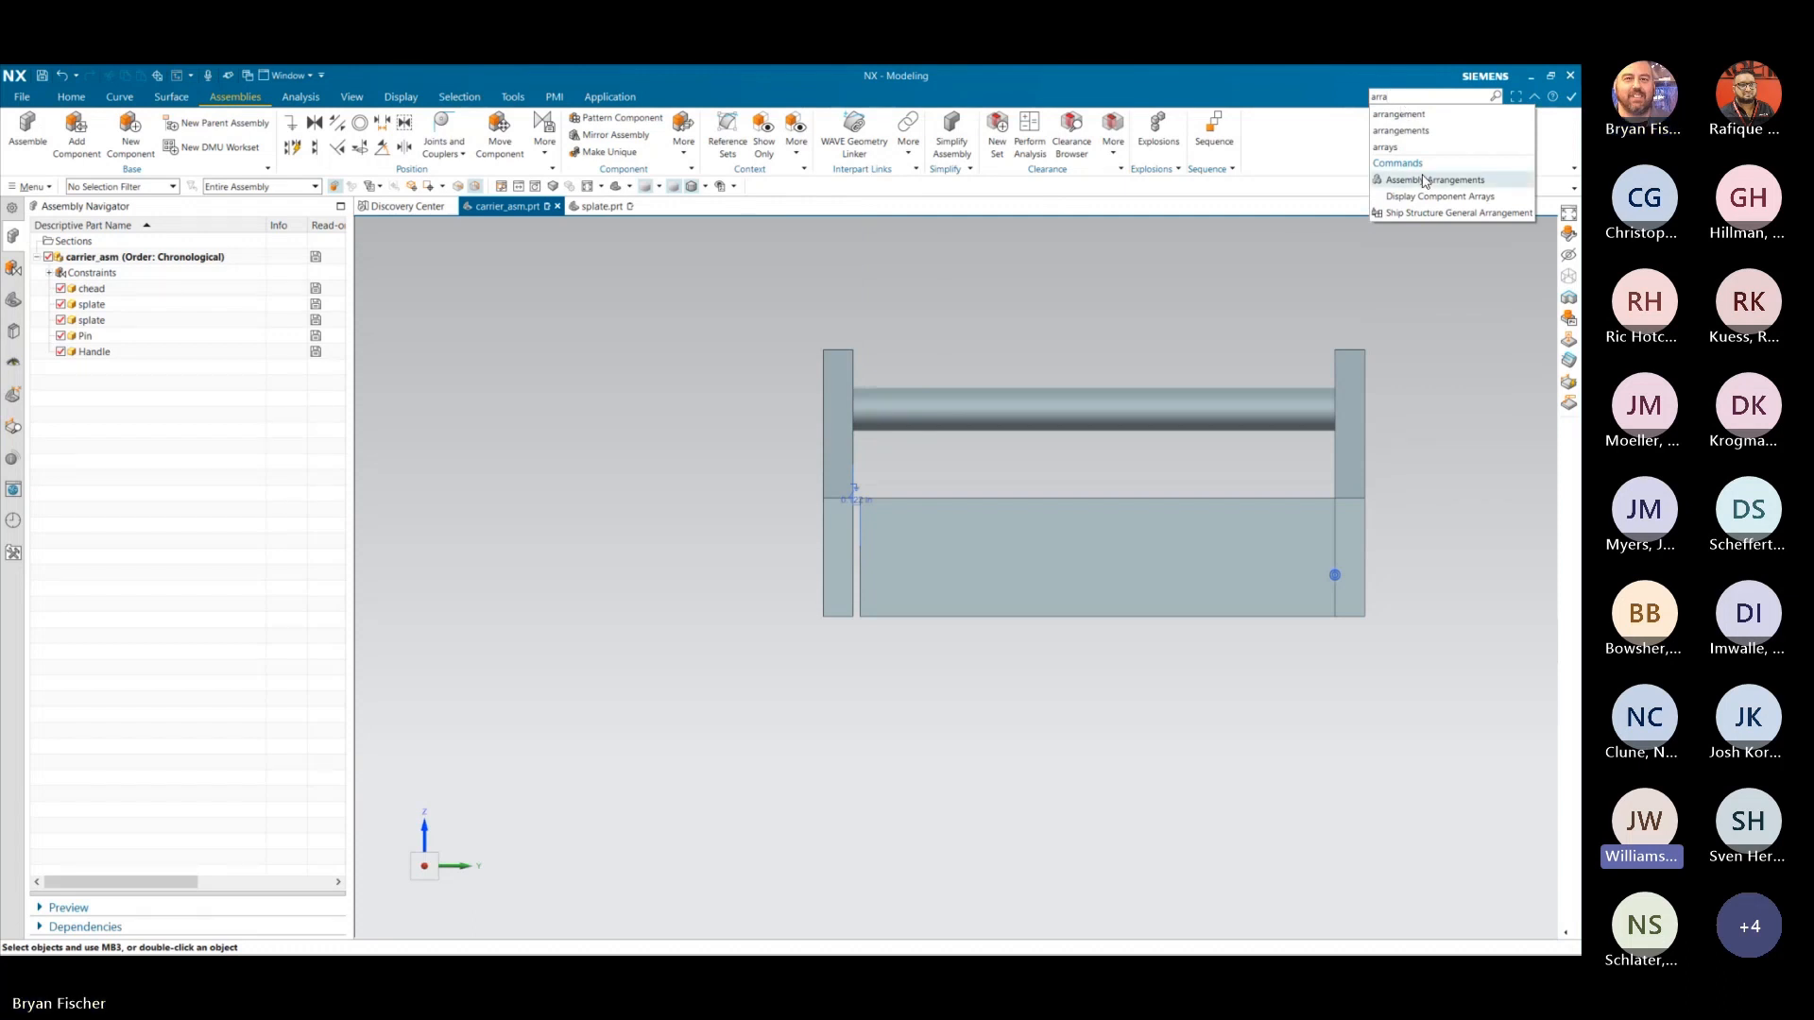
pyautogui.click(1428, 179)
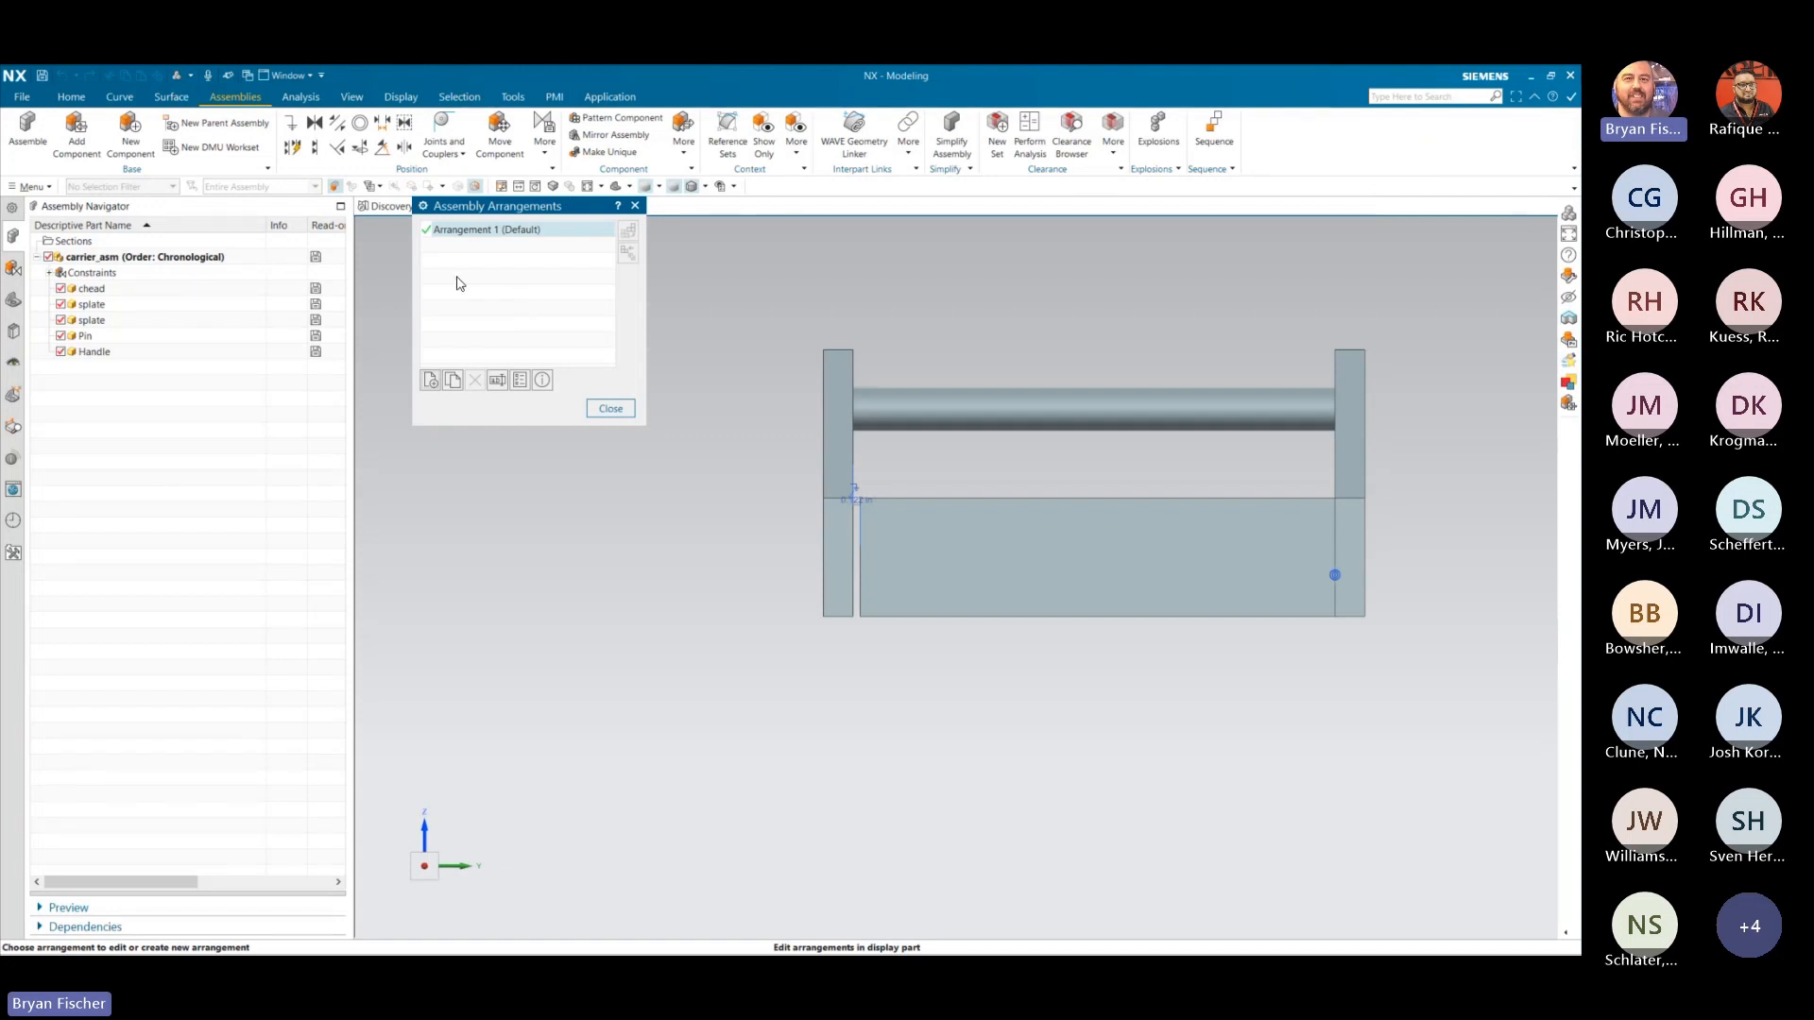
pyautogui.click(431, 379)
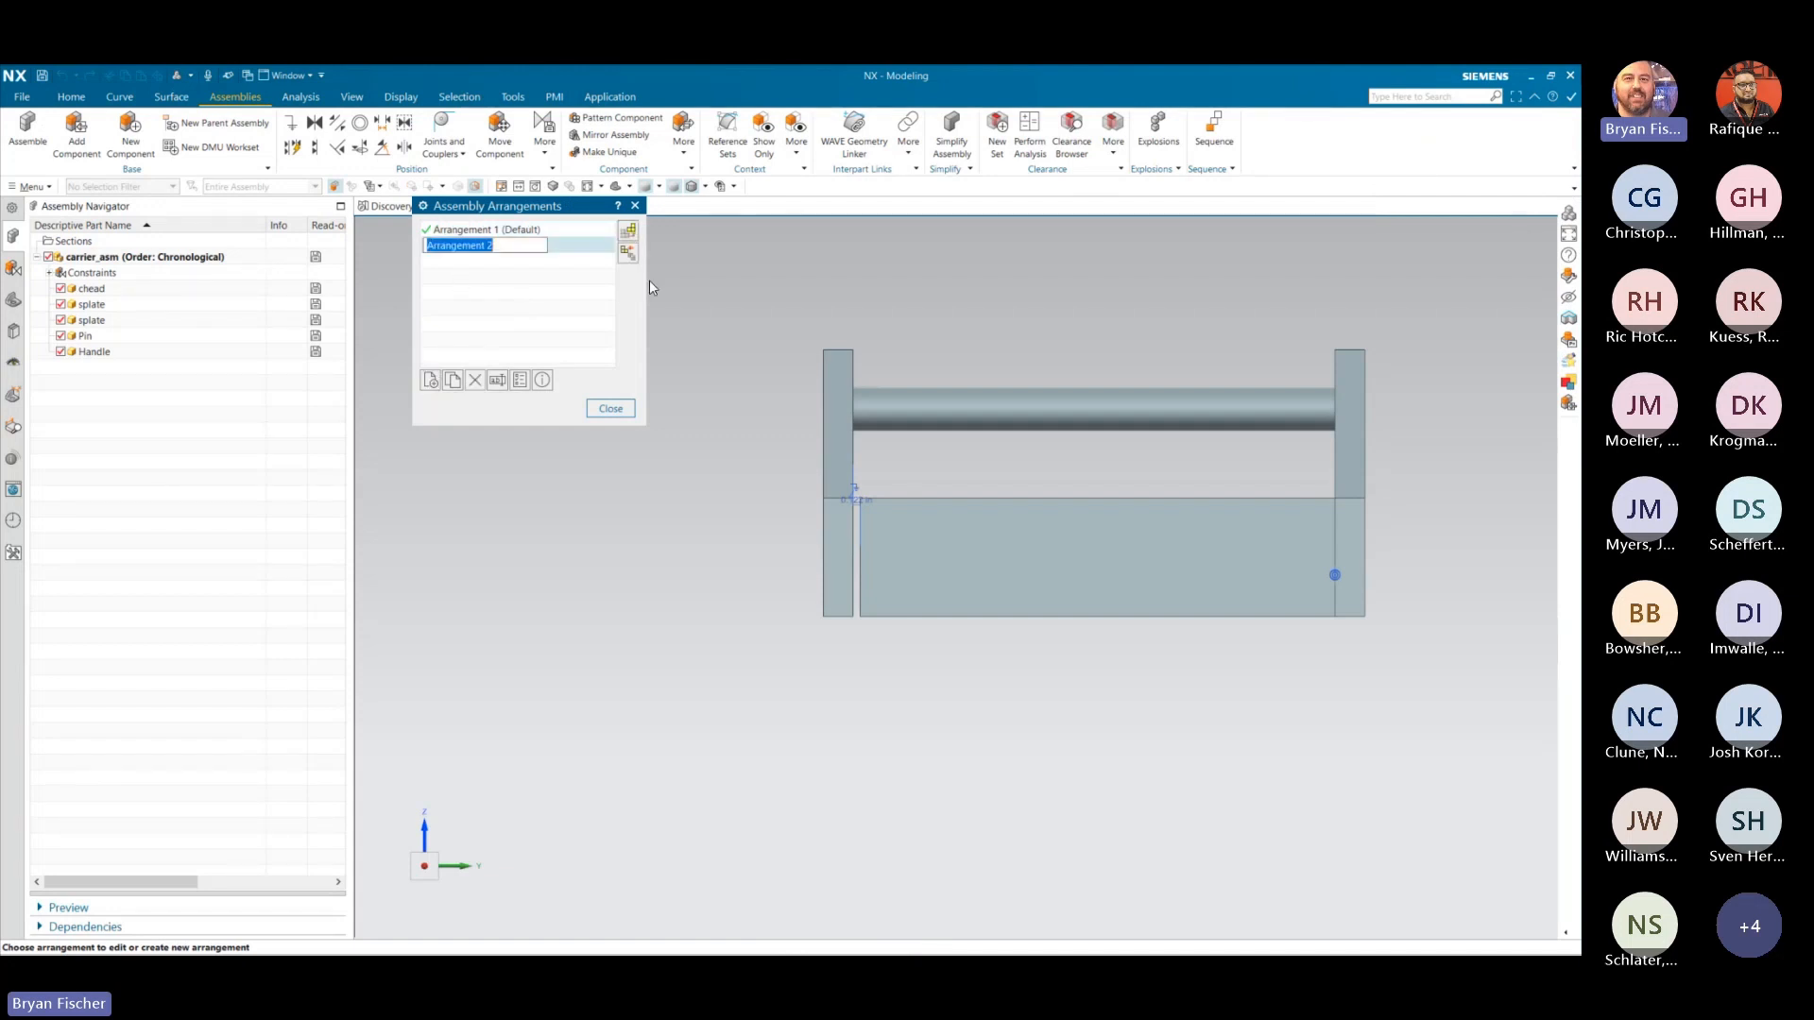
pyautogui.click(518, 294)
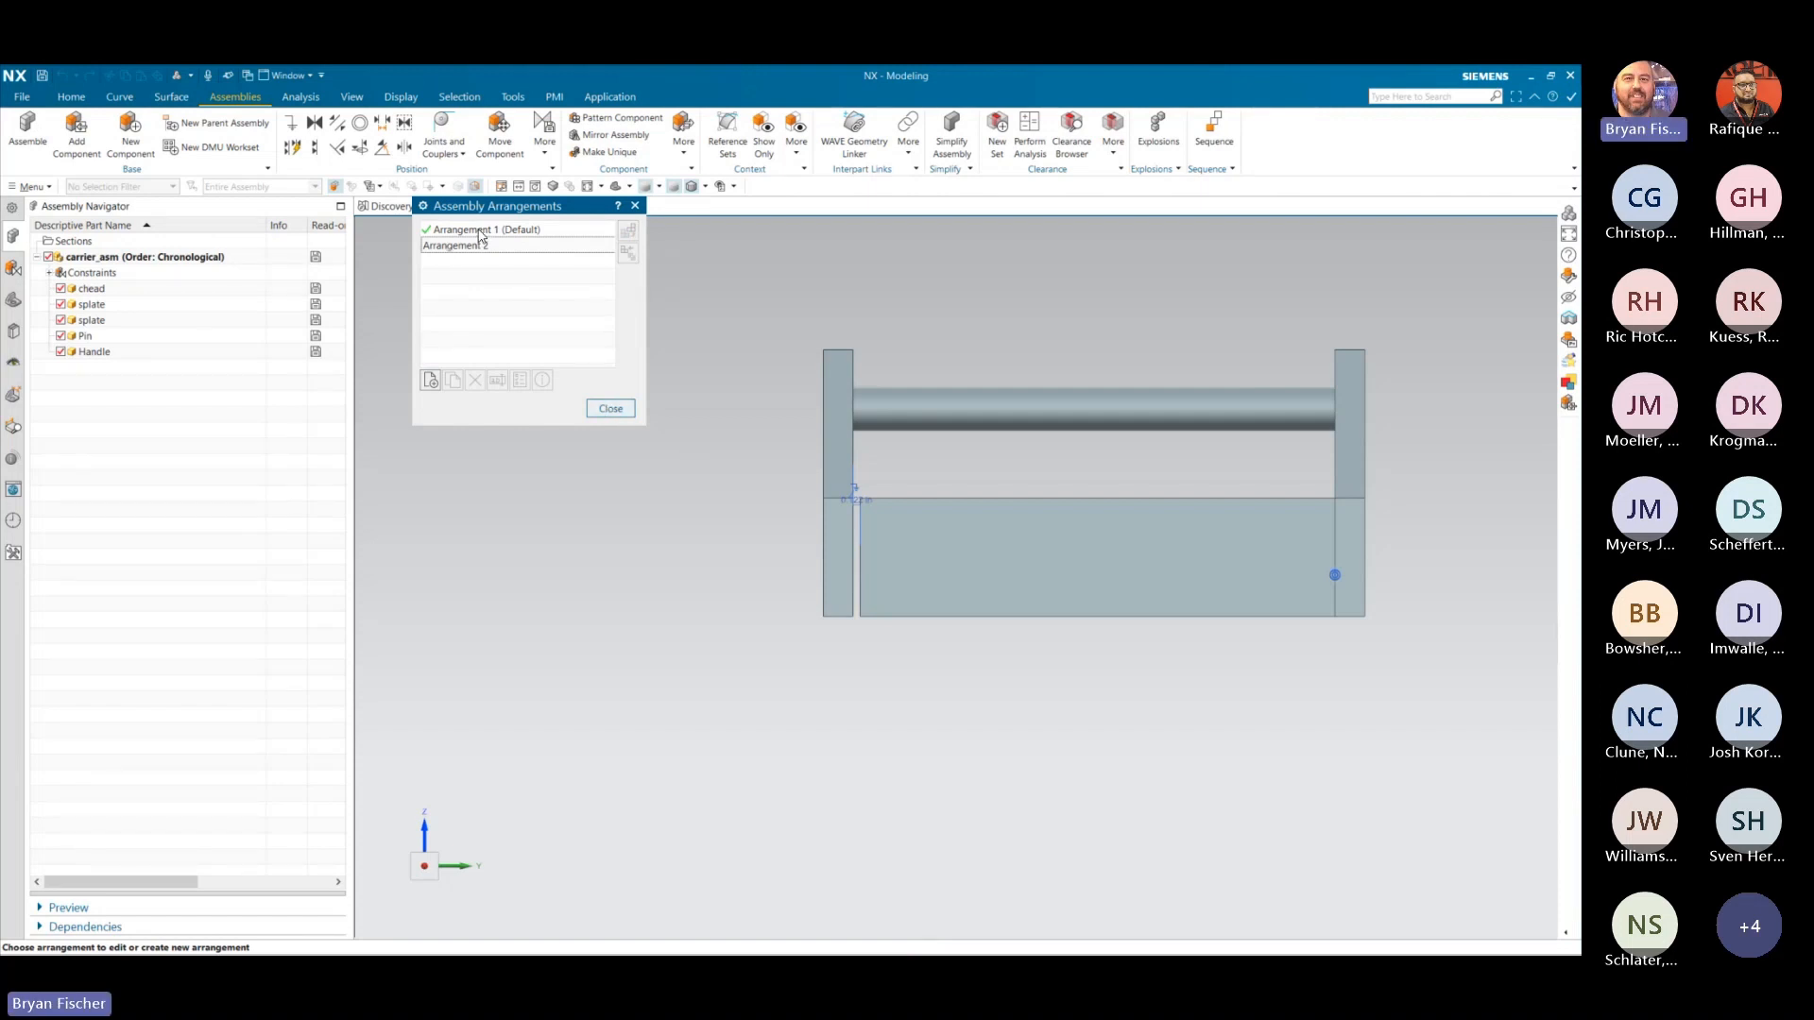
pyautogui.click(612, 409)
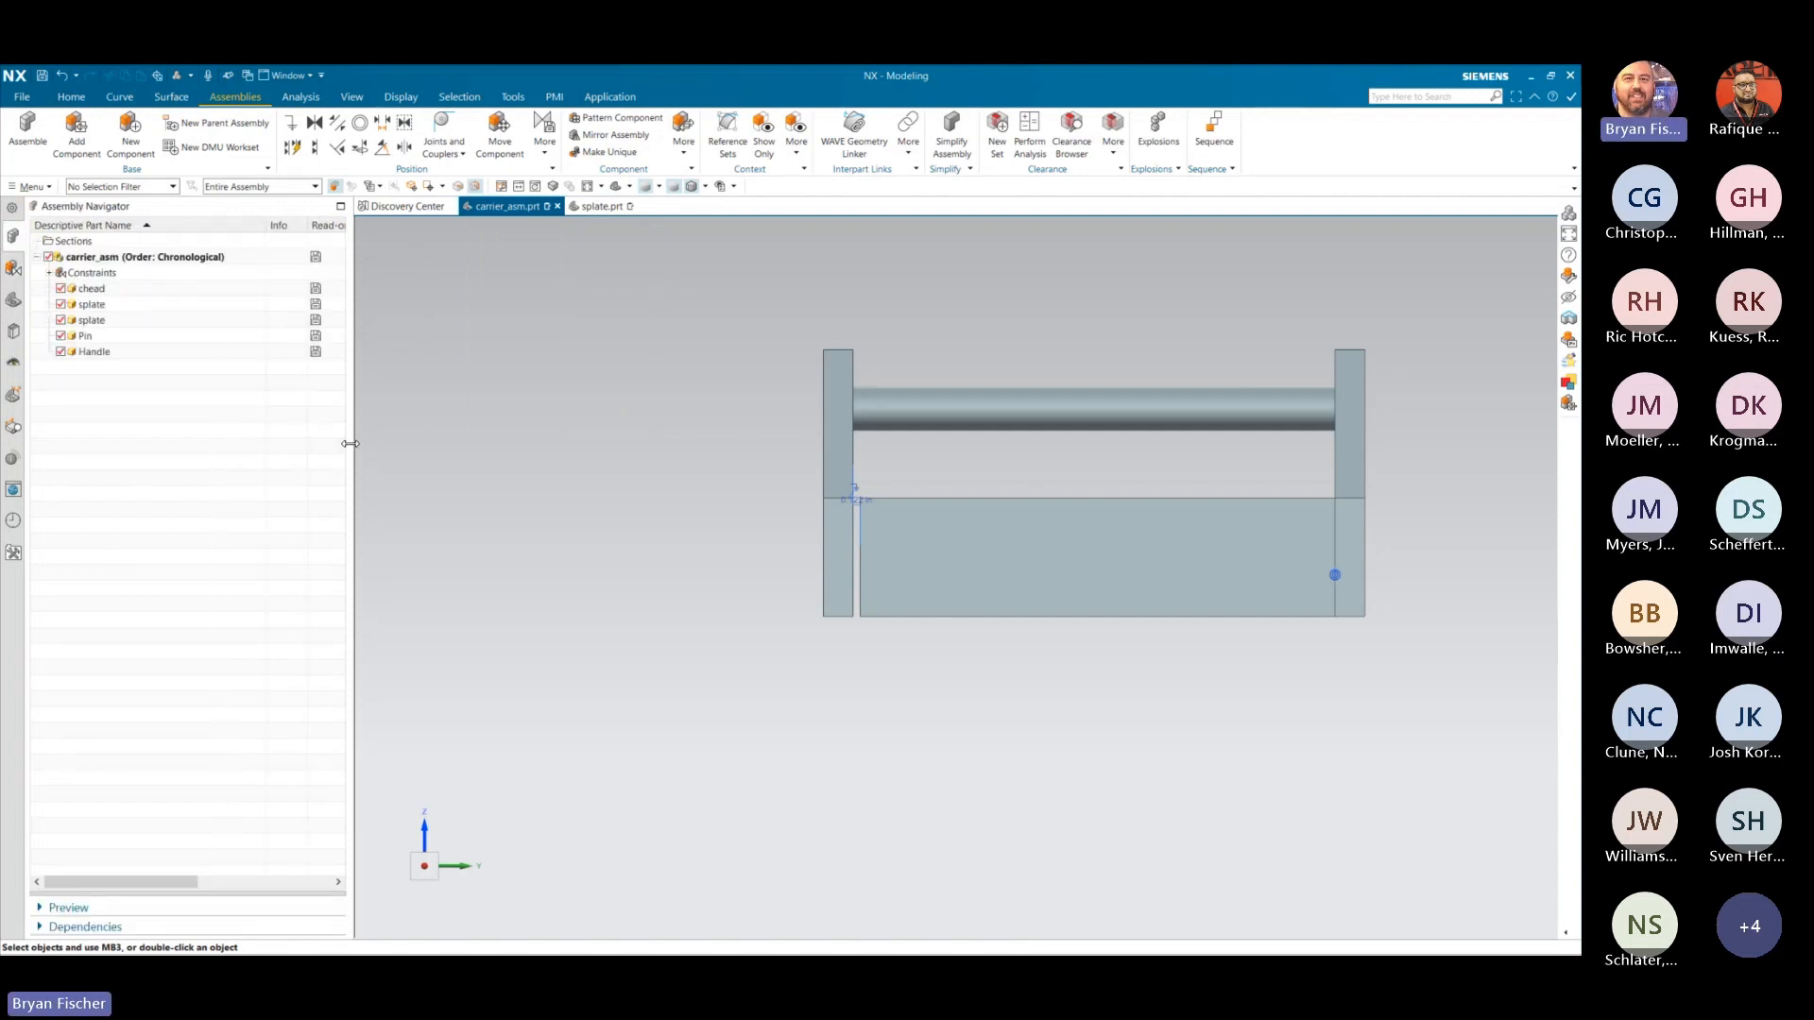
# - Widen the Assembly Navigator to examine the components' Position status and the first splate's available options
pyautogui.moveTo(350, 446); pyautogui.dragTo(733, 497)
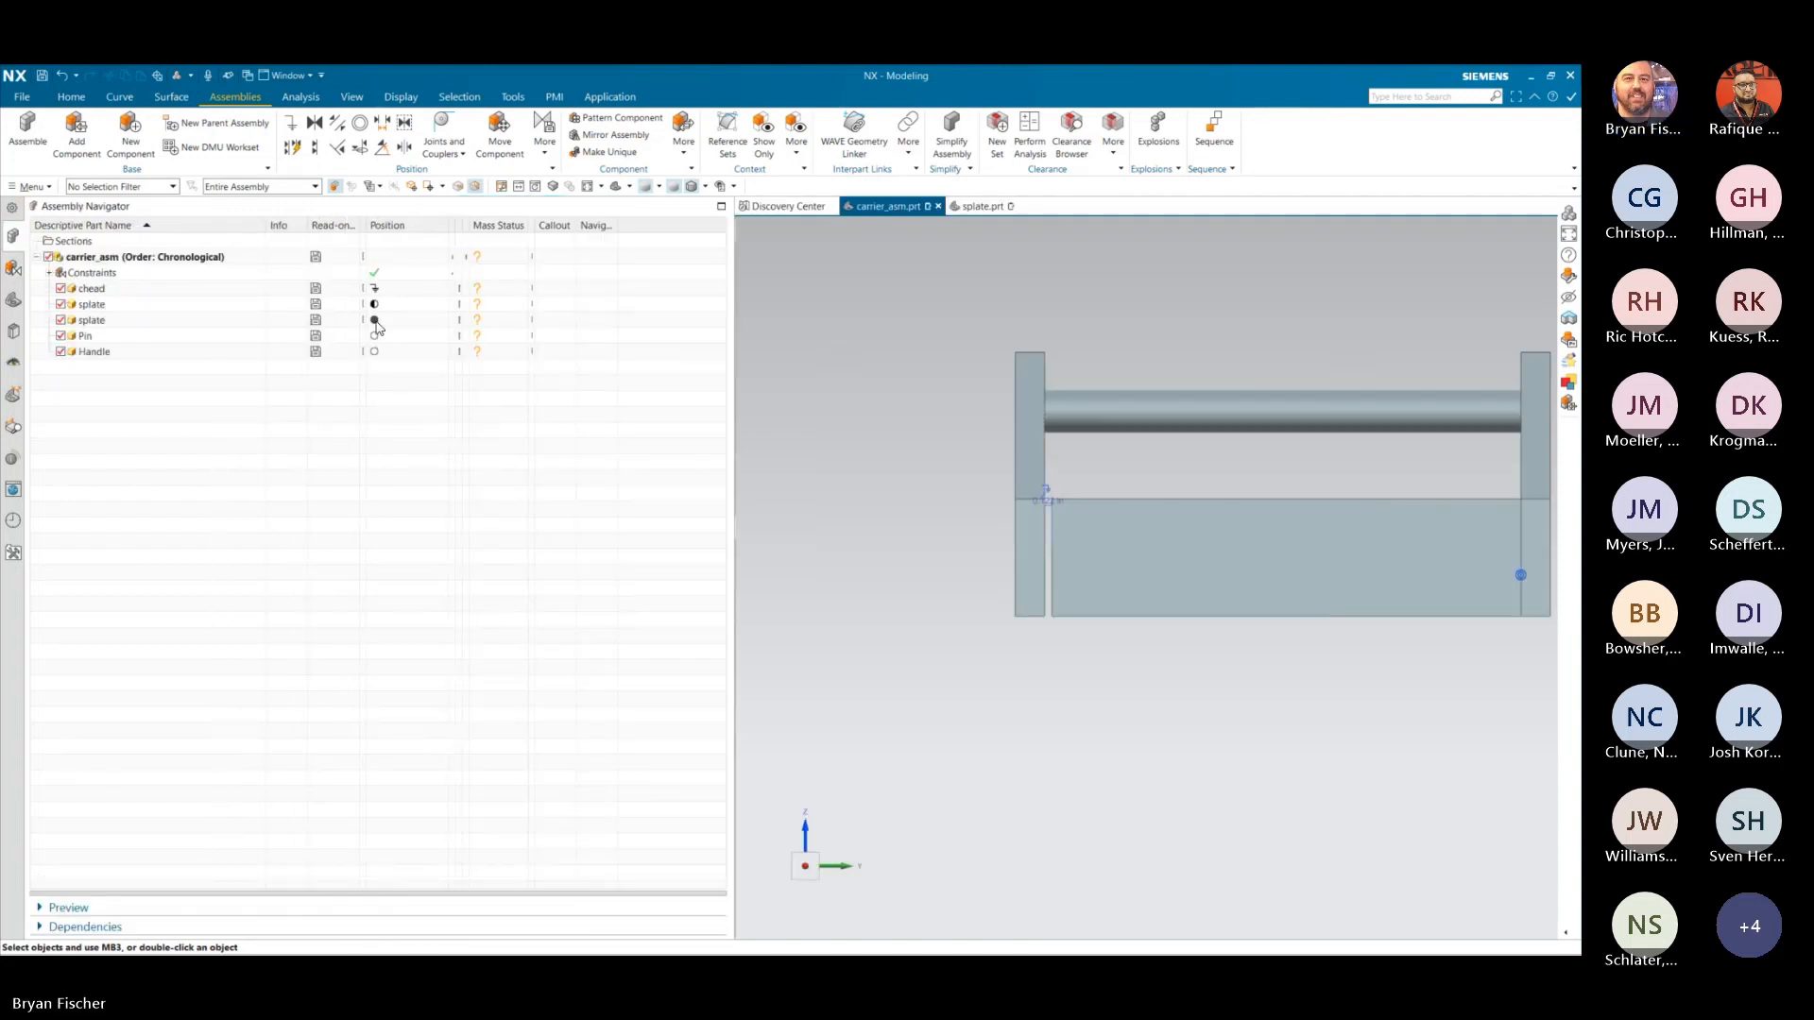
pyautogui.click(90, 305)
pyautogui.rightClick(89, 305)
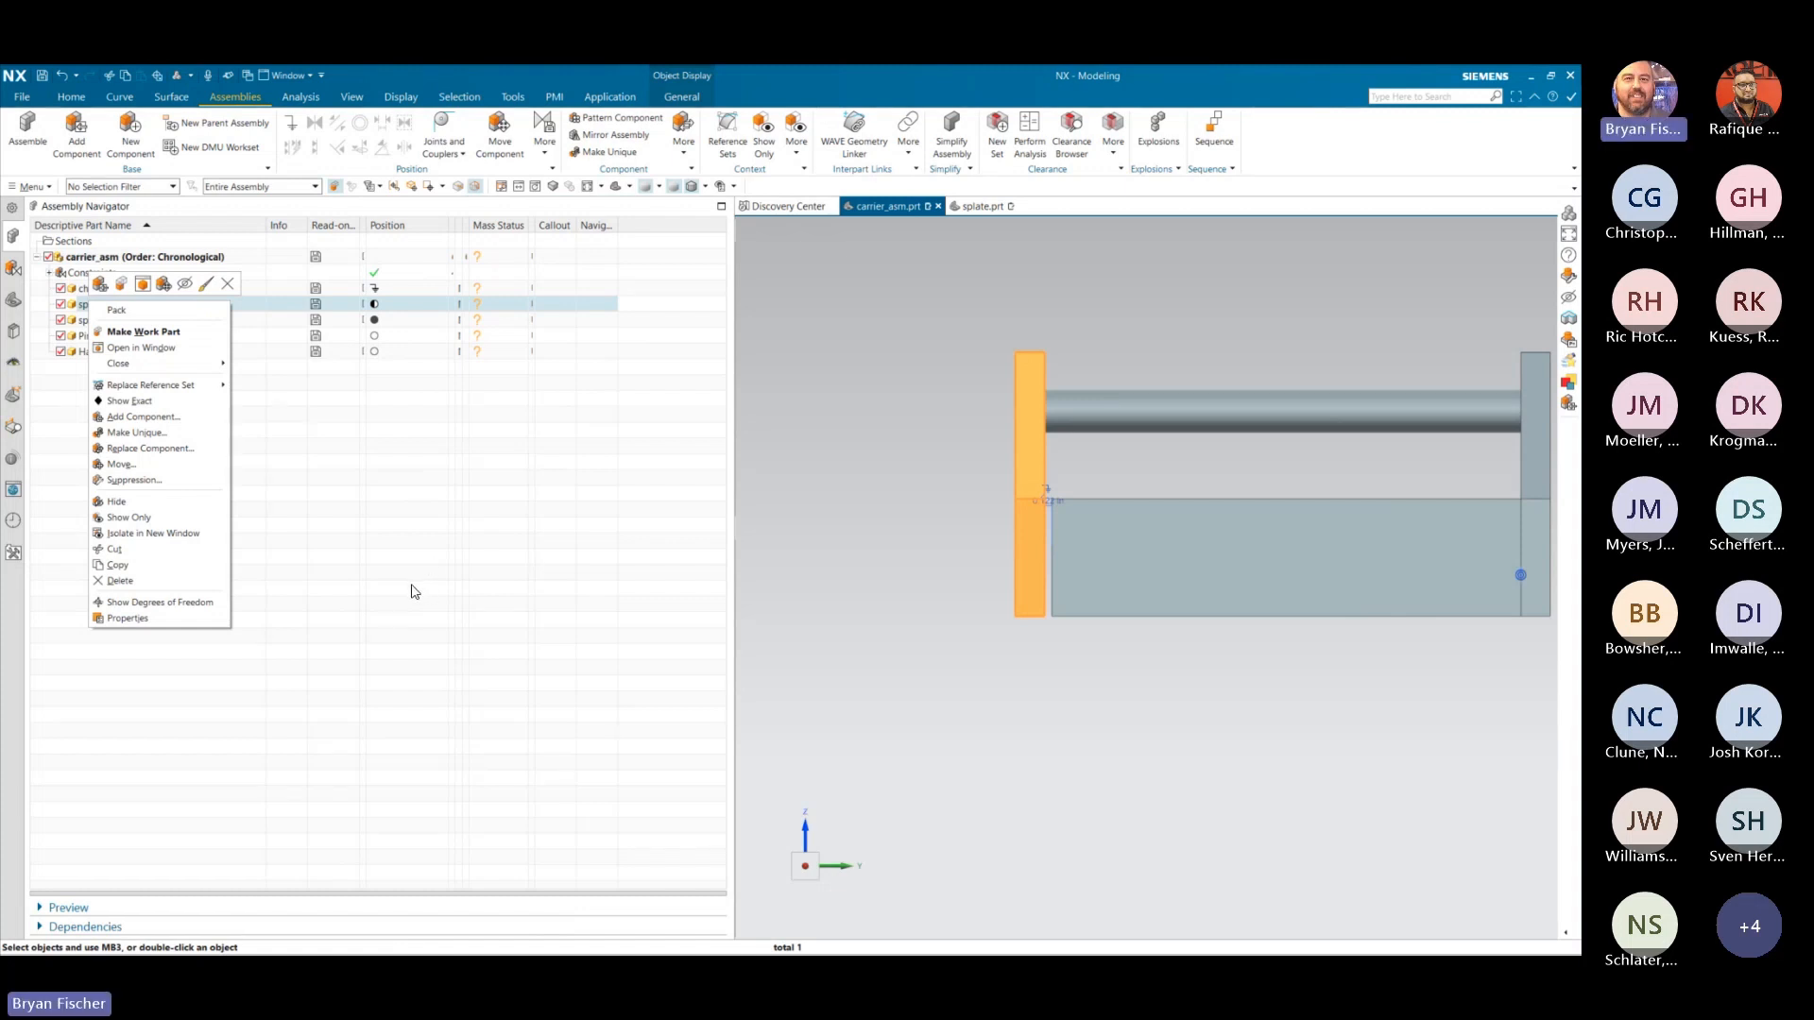
pyautogui.click(610, 500)
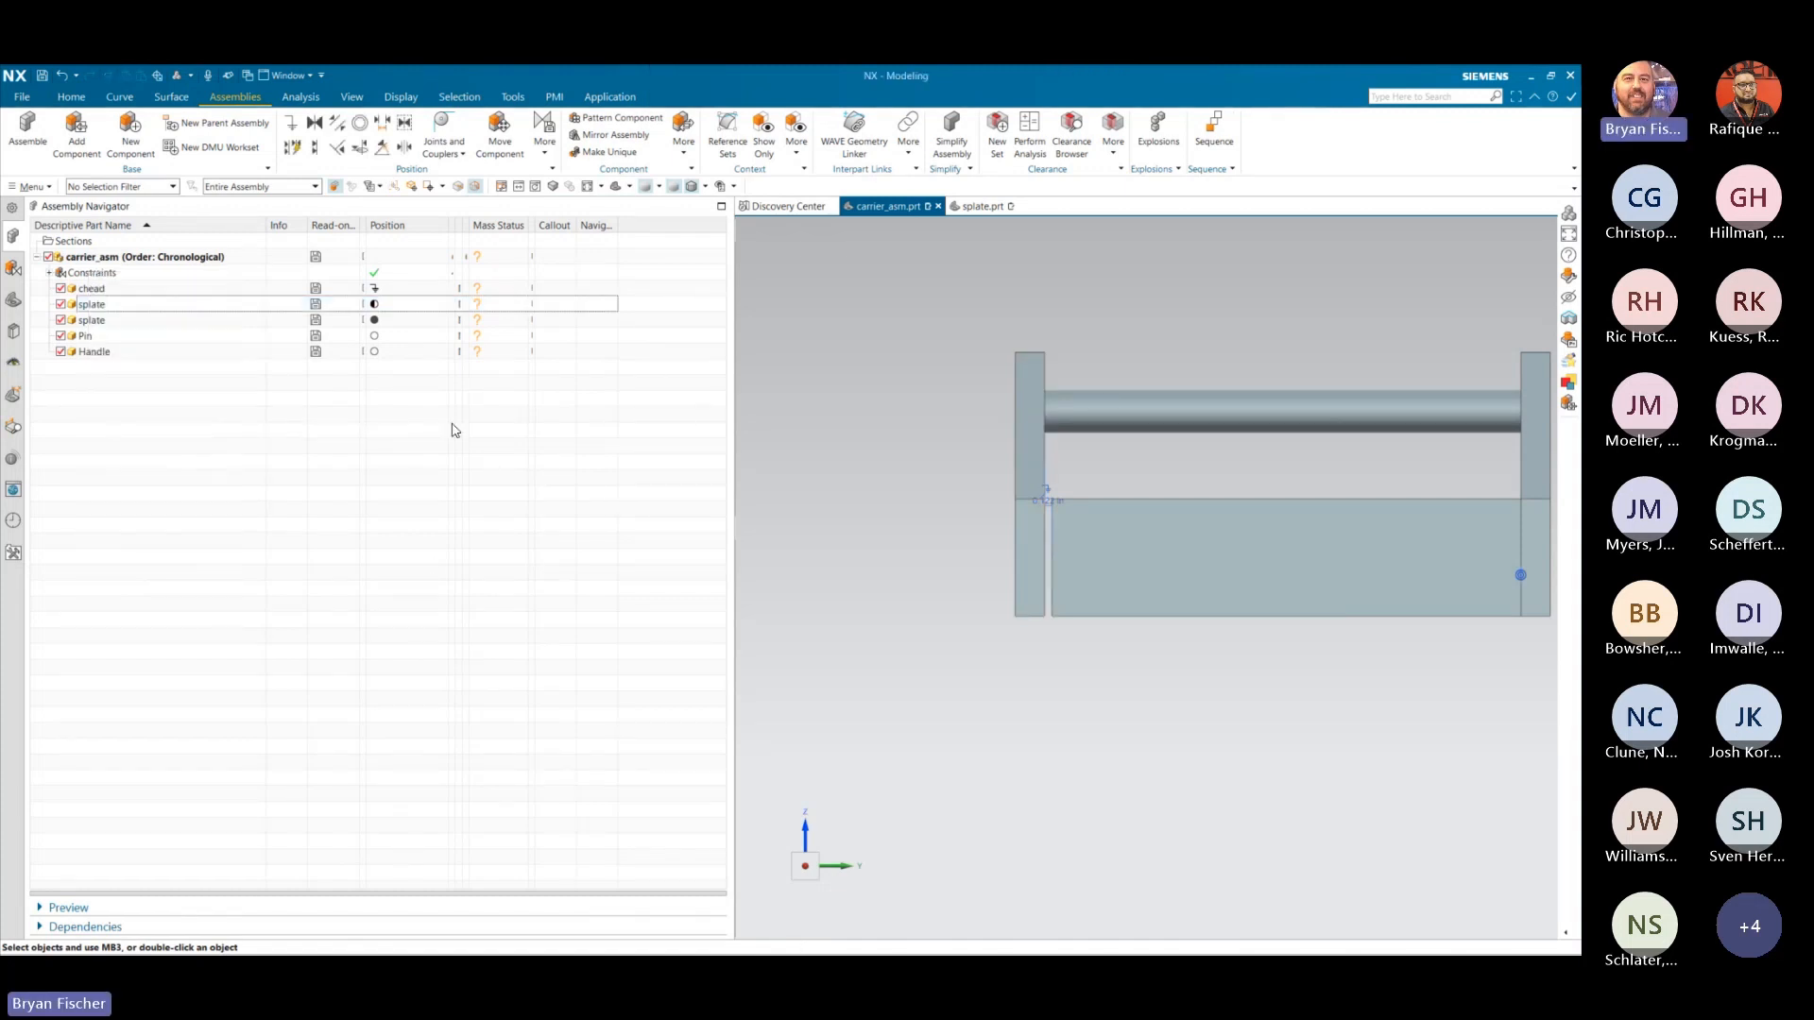
# - Edit the arrangements of carrier_asm and make Arrangement 2 the active one
pyautogui.rightClick(156, 256)
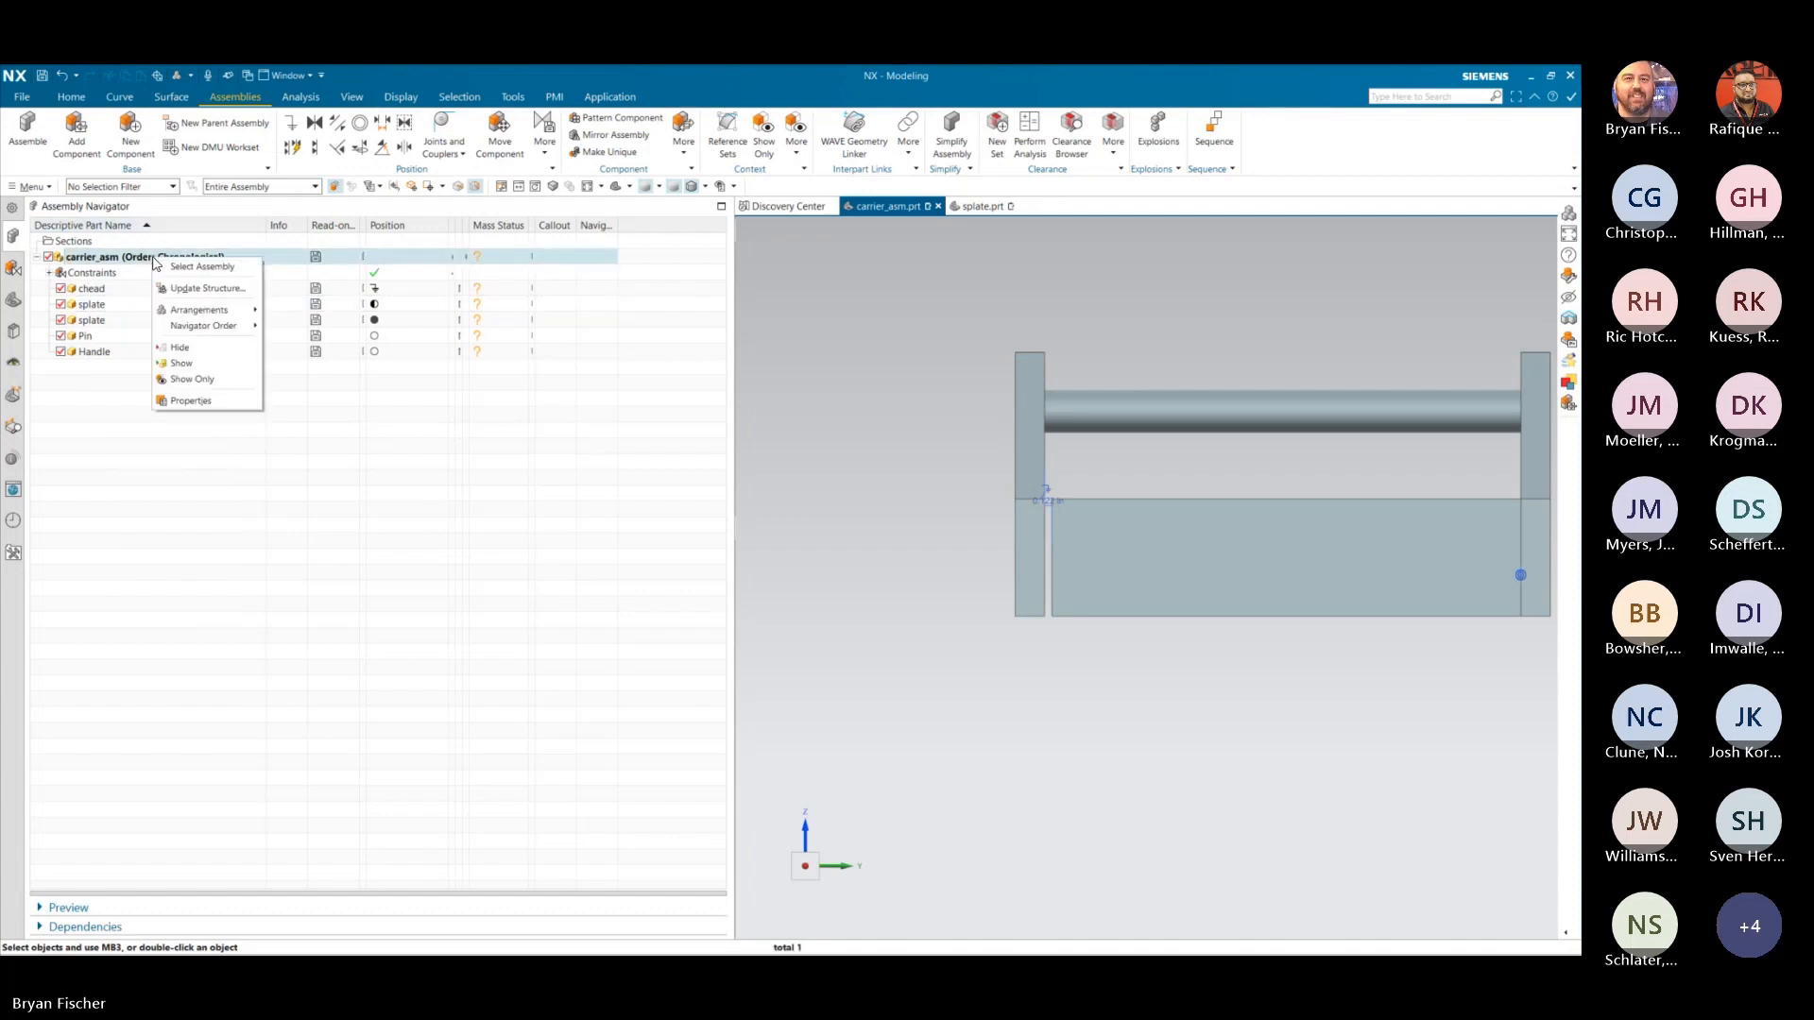
pyautogui.moveTo(203, 310)
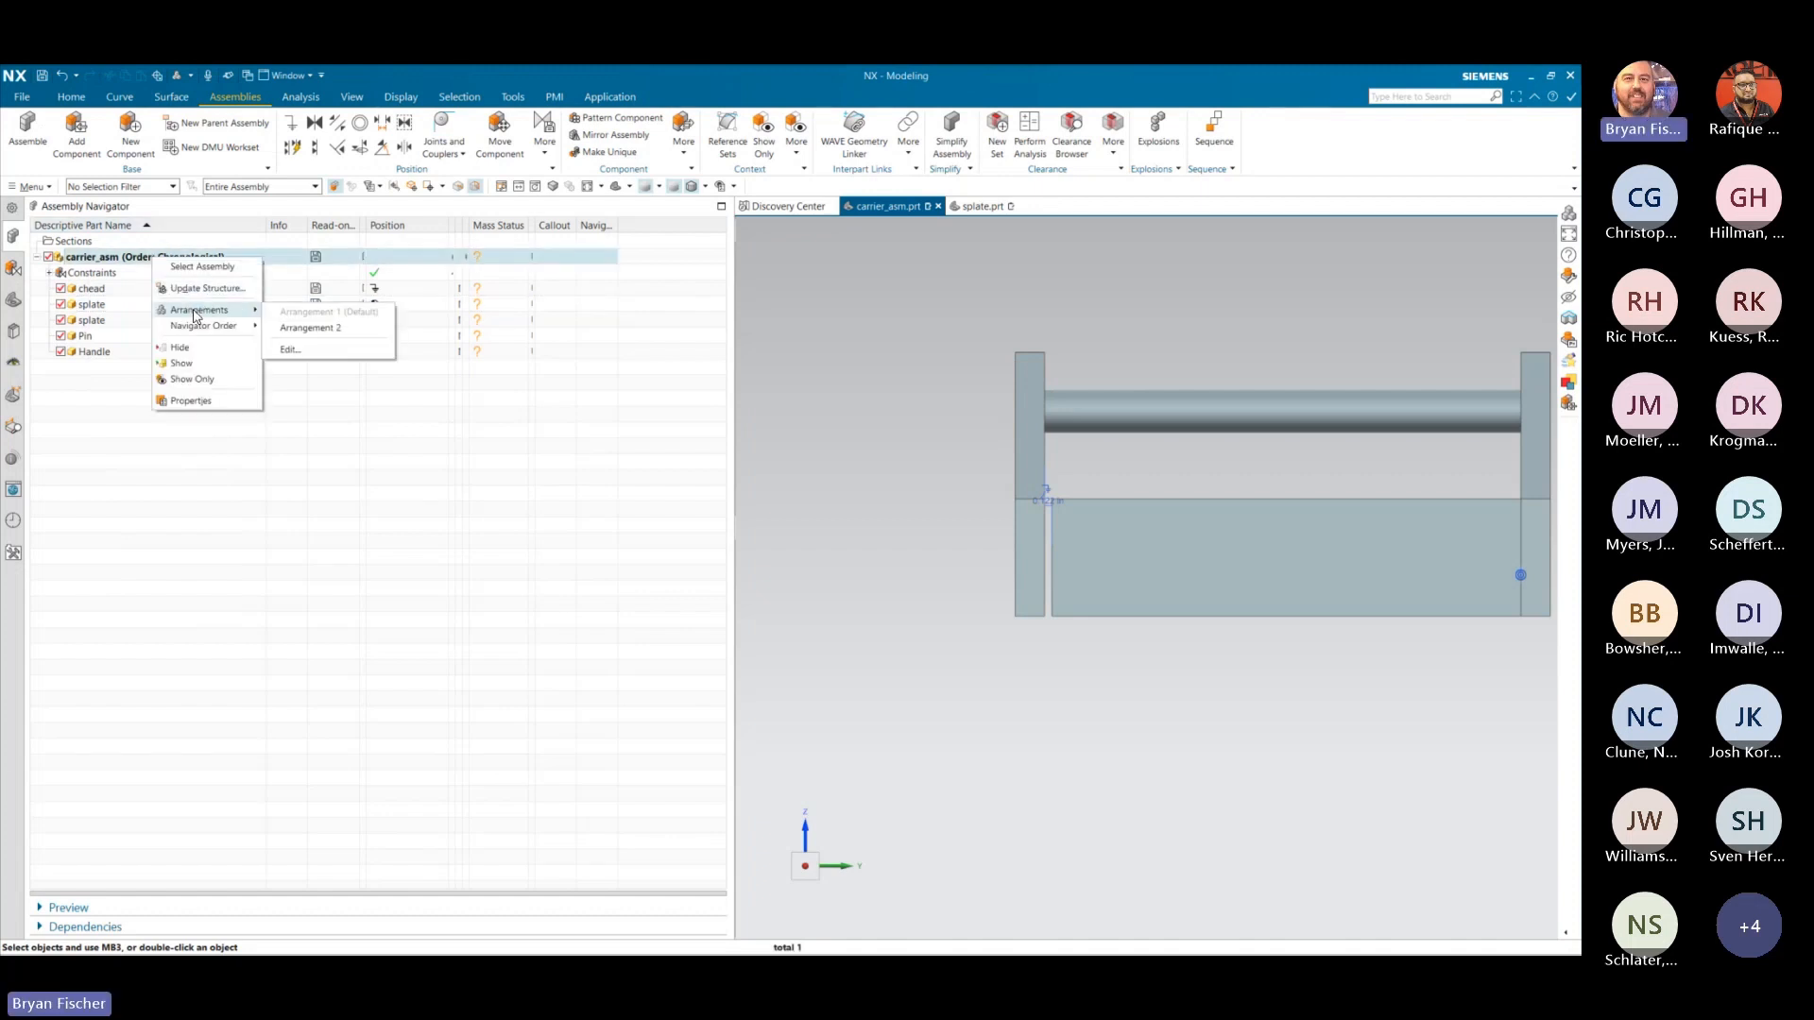
pyautogui.click(321, 353)
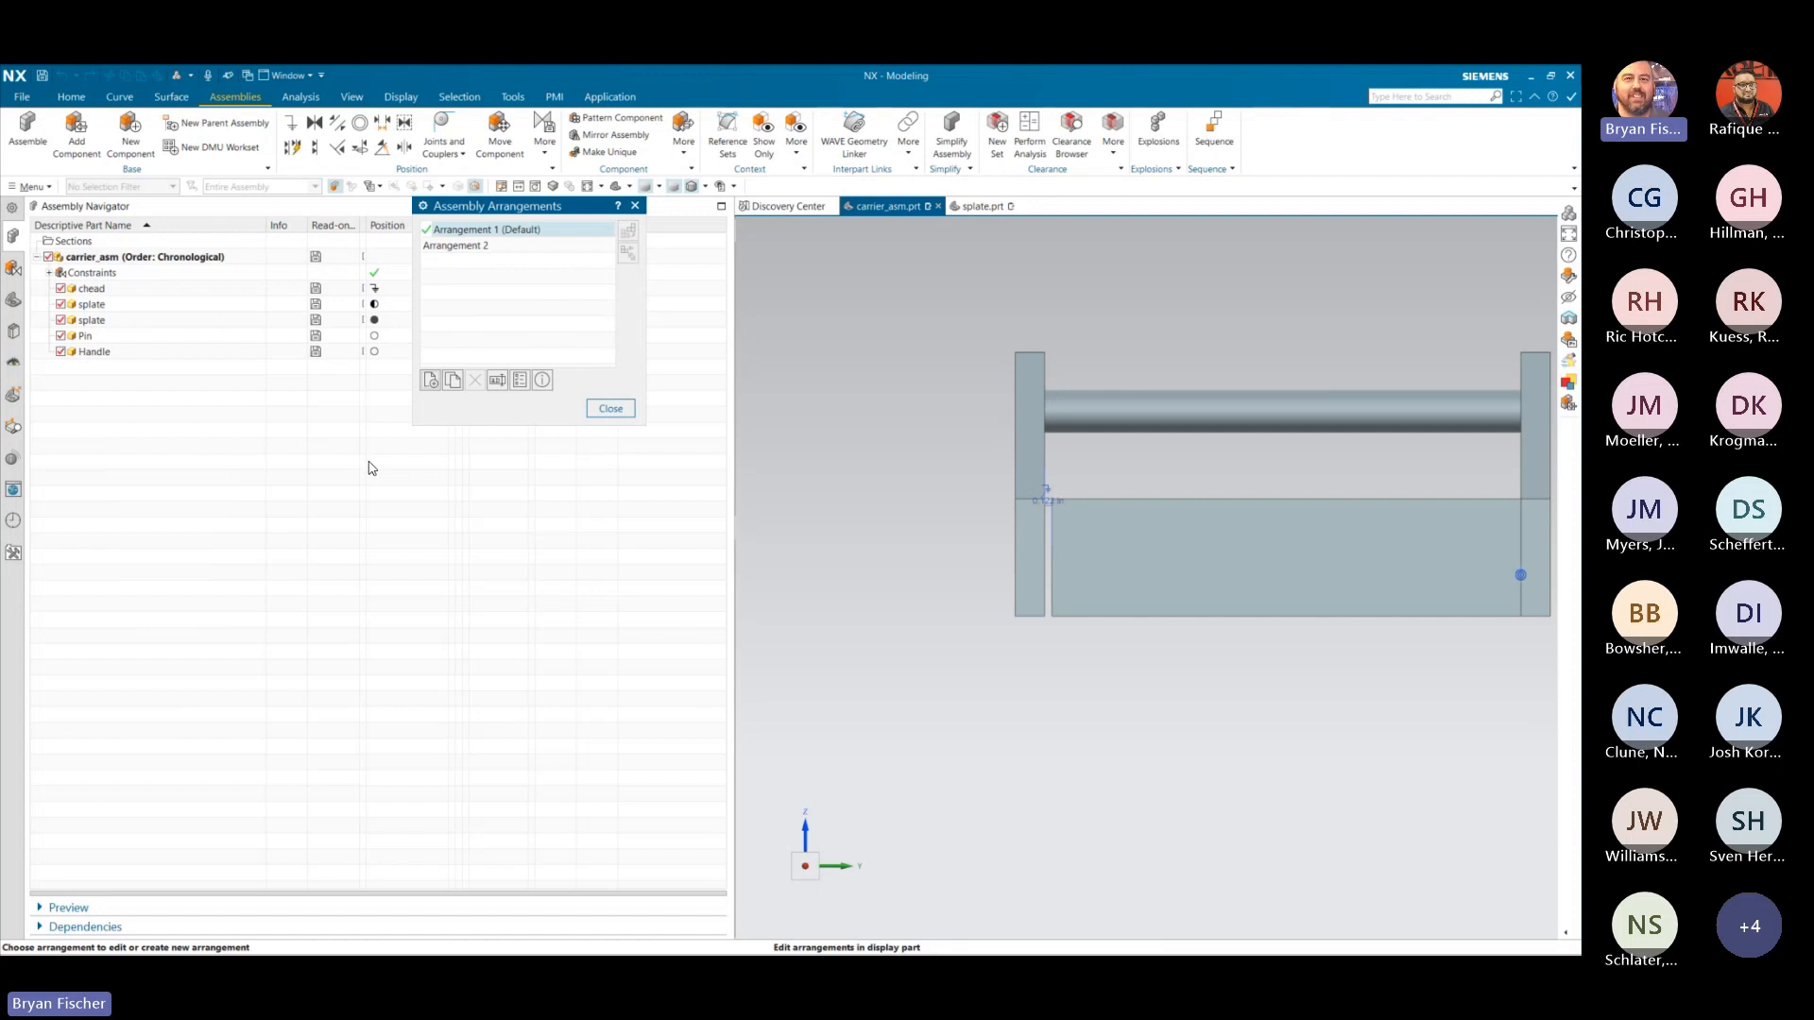
pyautogui.doubleClick(444, 246)
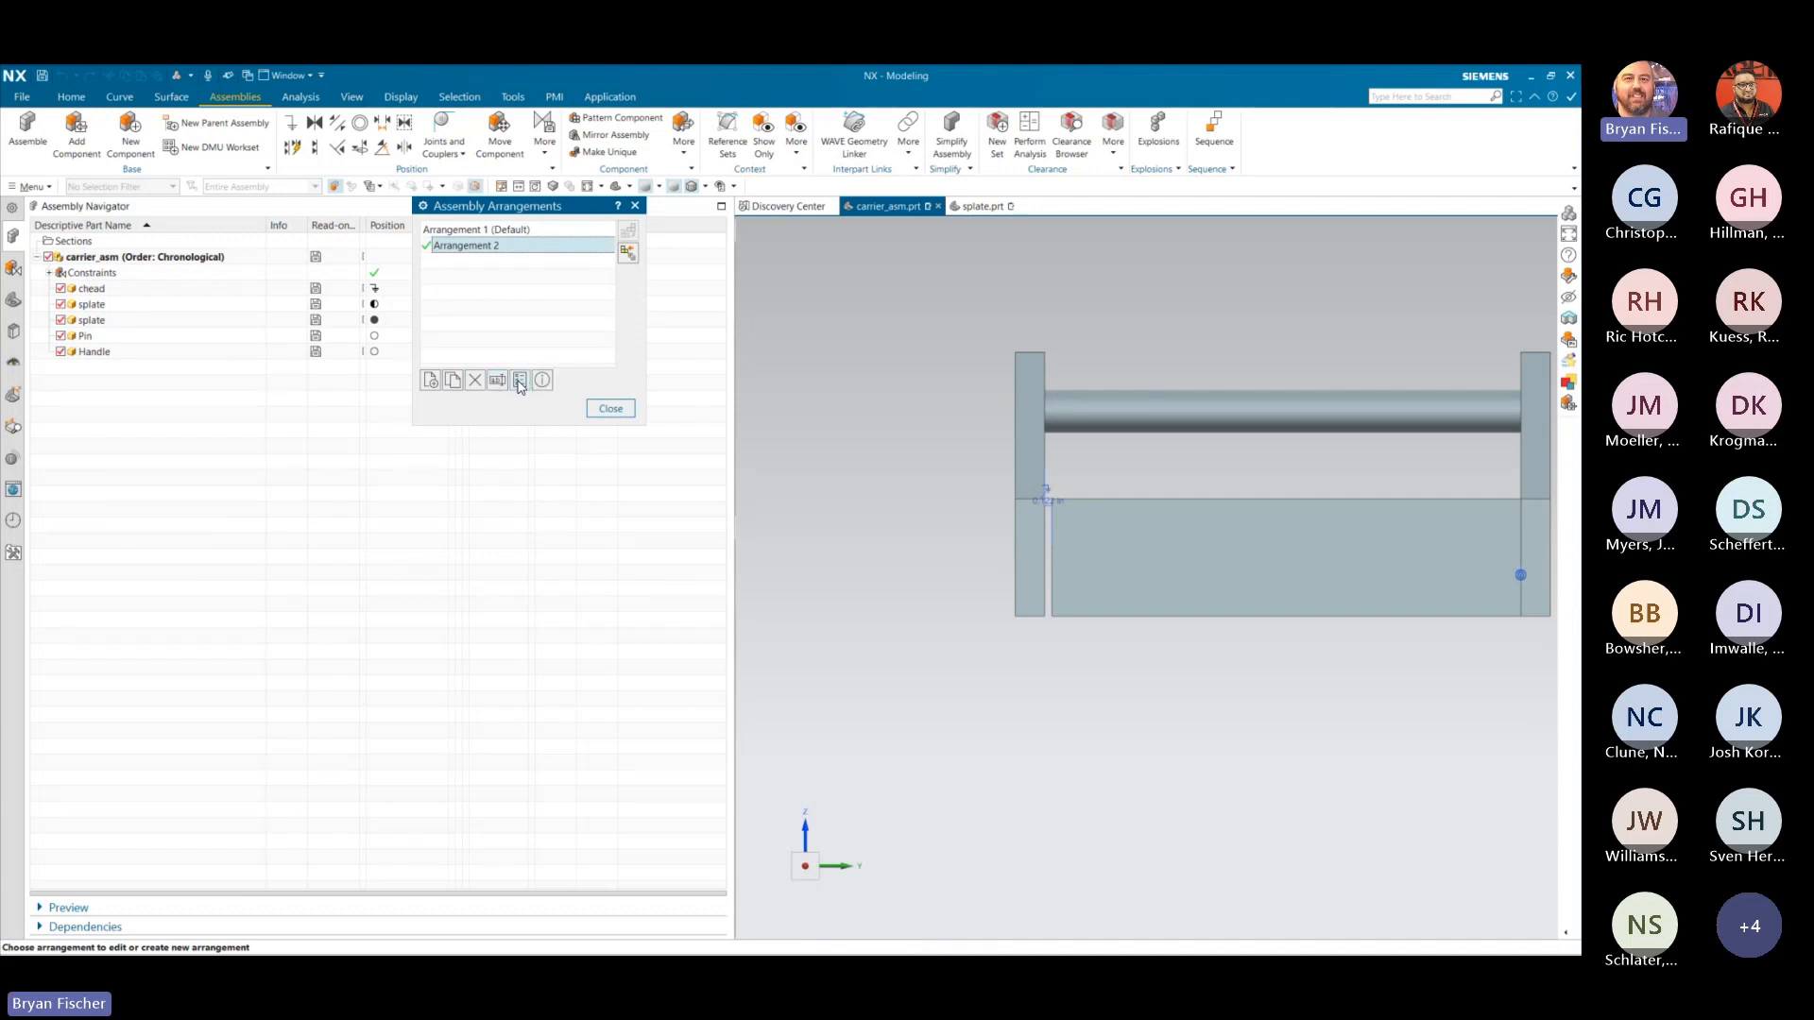
pyautogui.click(611, 409)
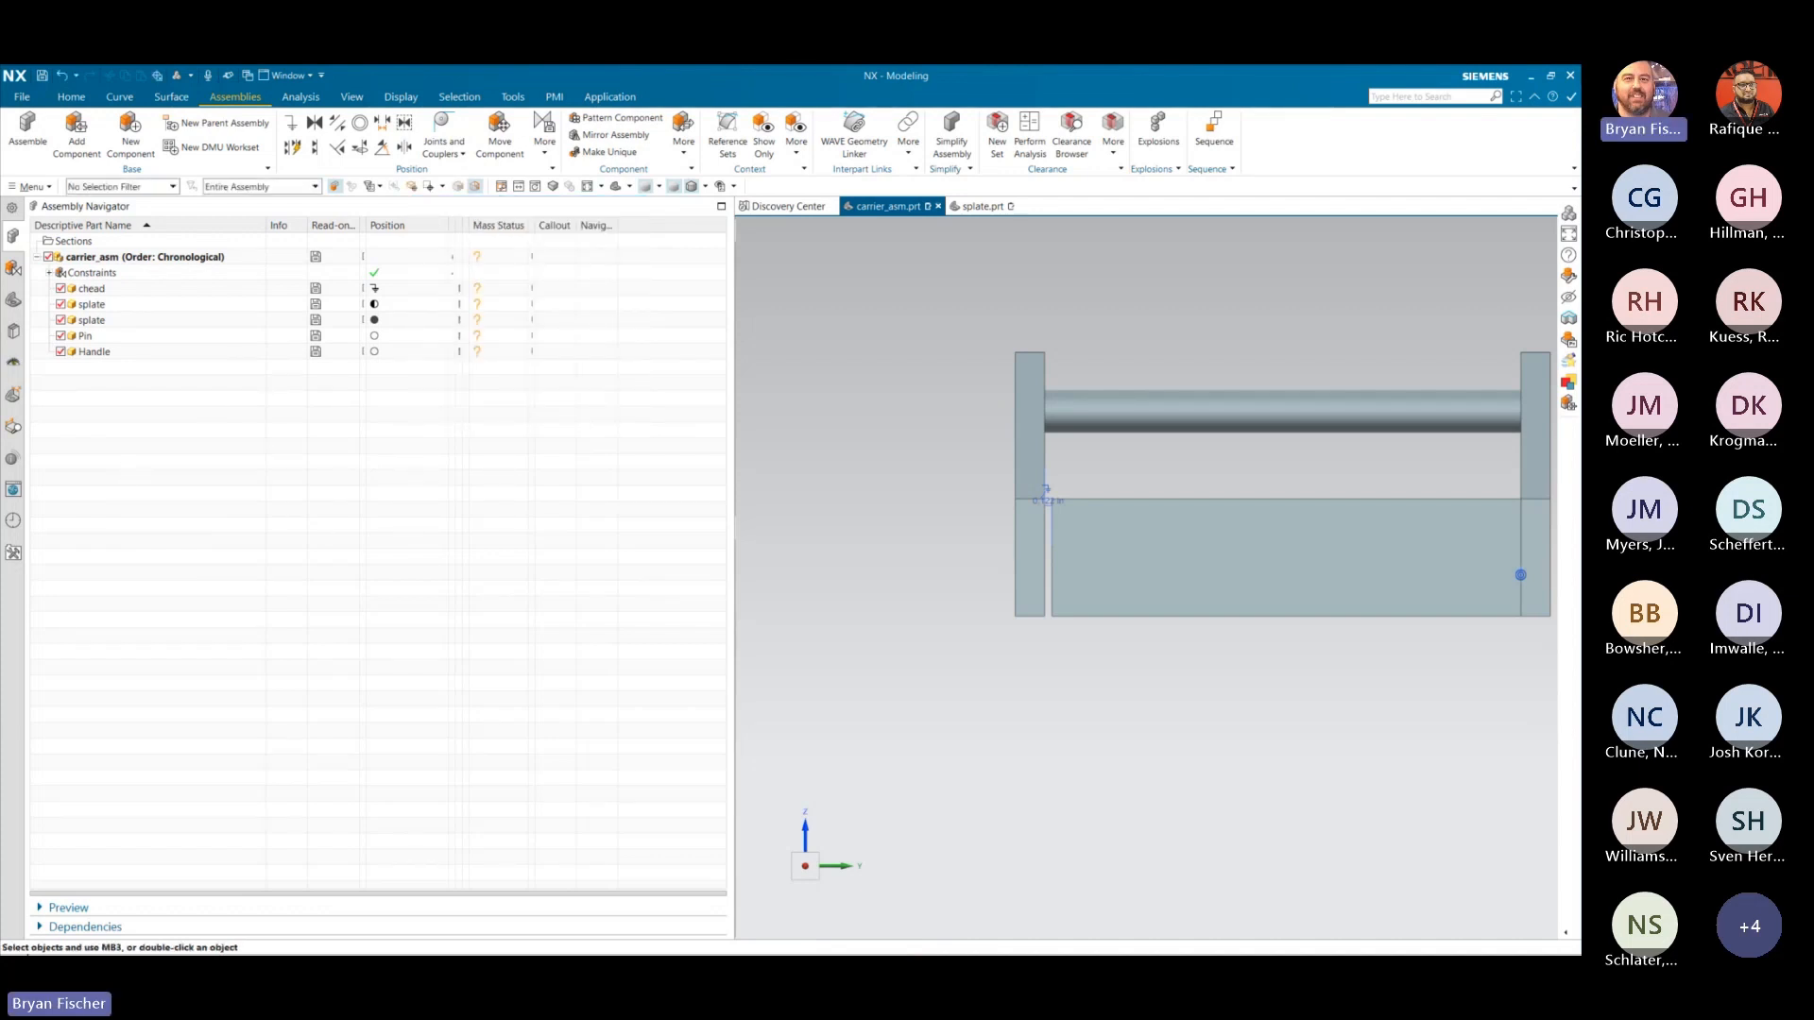
# - Examine the first splate's dependencies, expanding its children and turning on the detailed view of its constraints
pyautogui.click(60, 928)
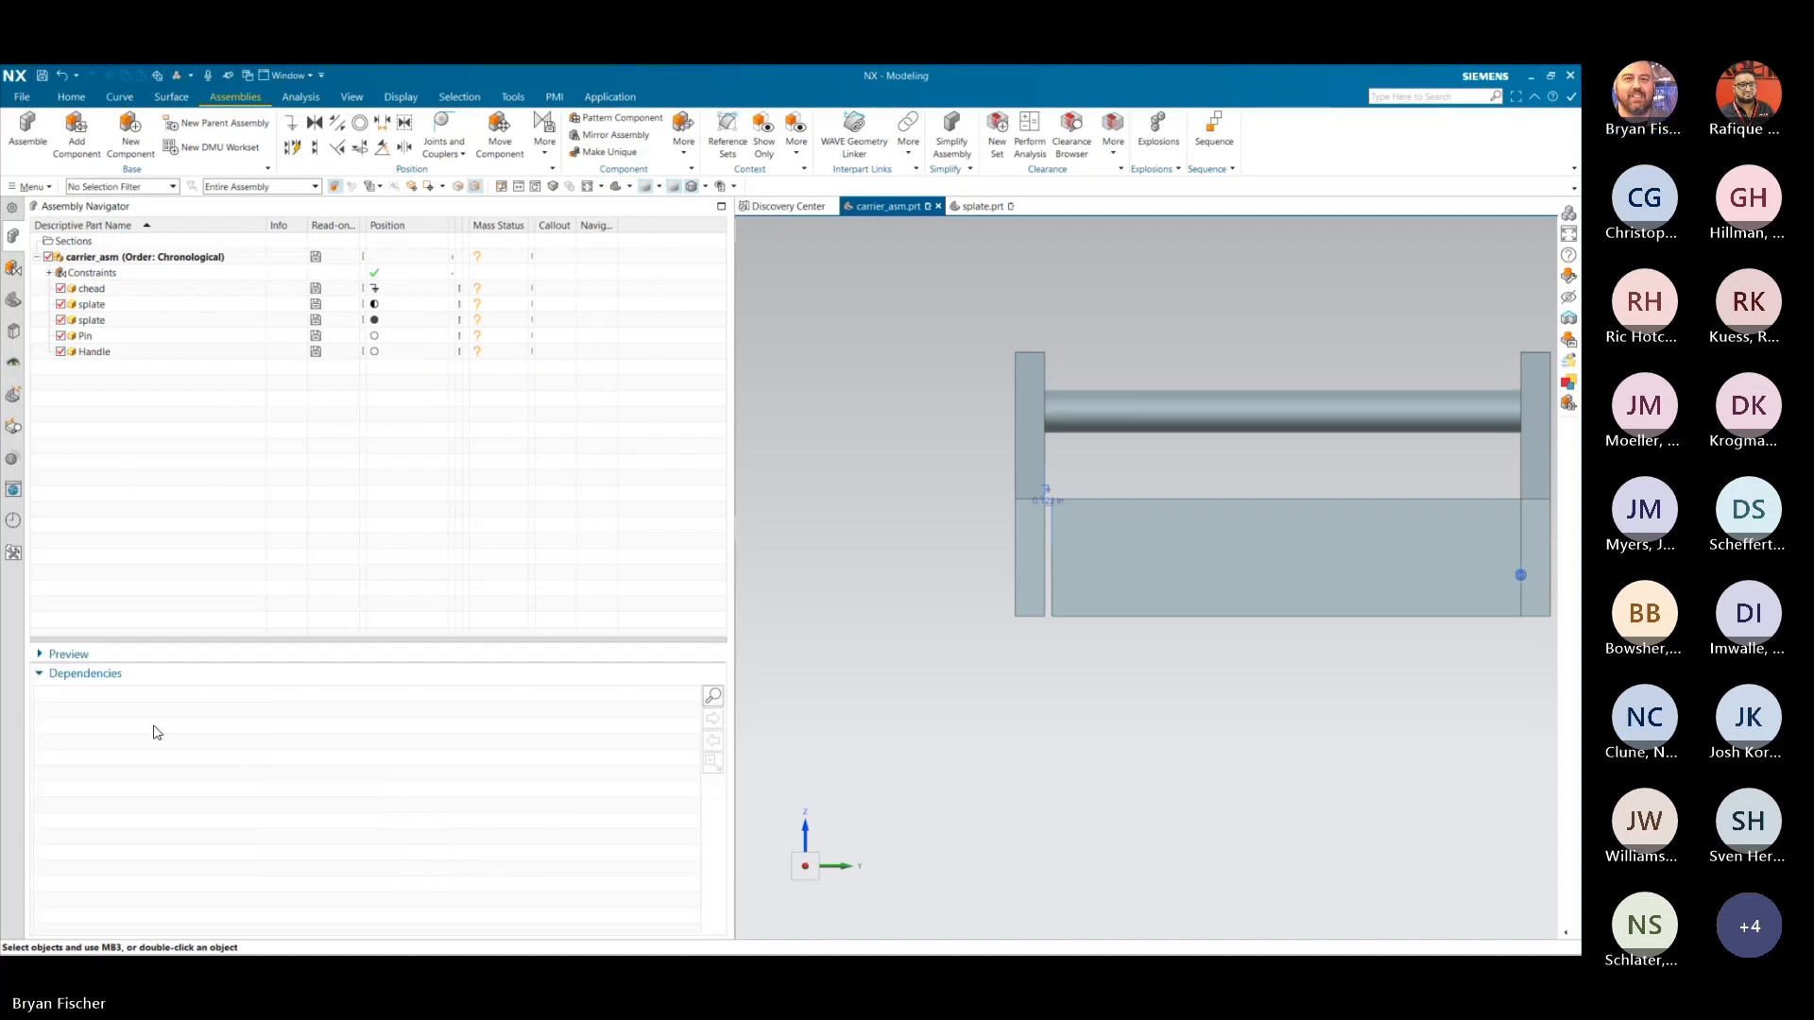
pyautogui.click(118, 303)
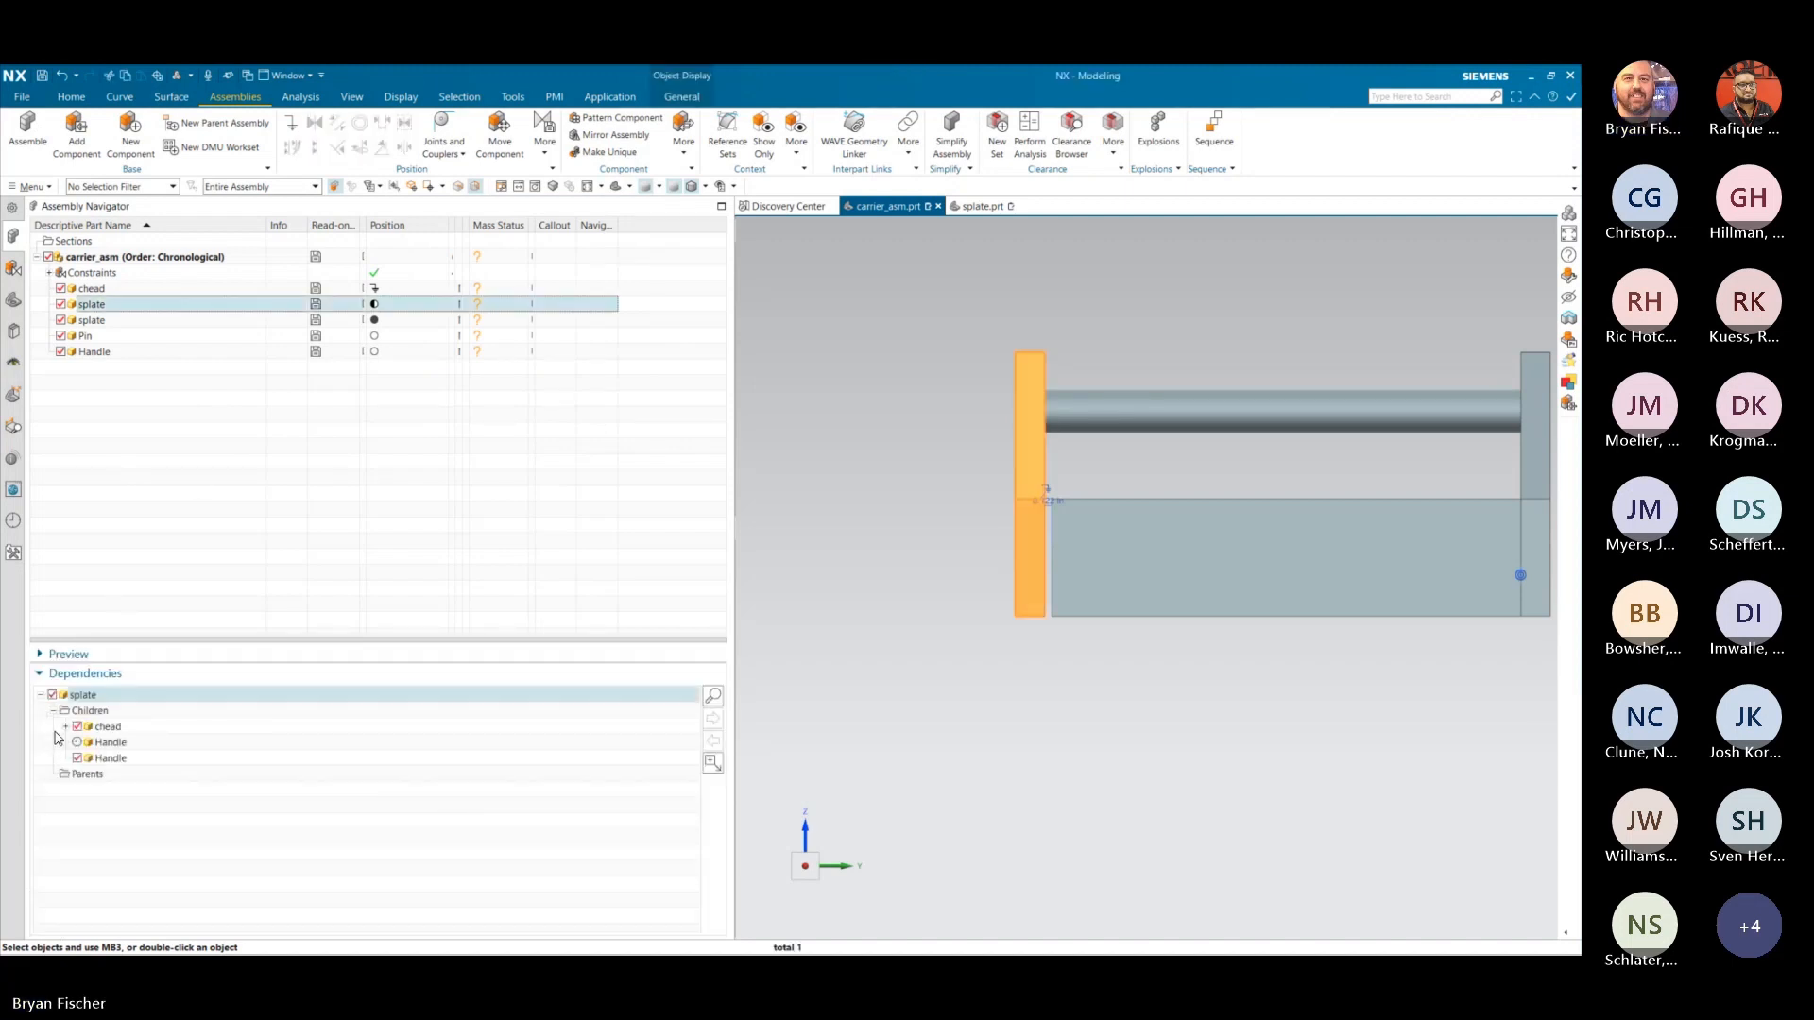
pyautogui.click(65, 728)
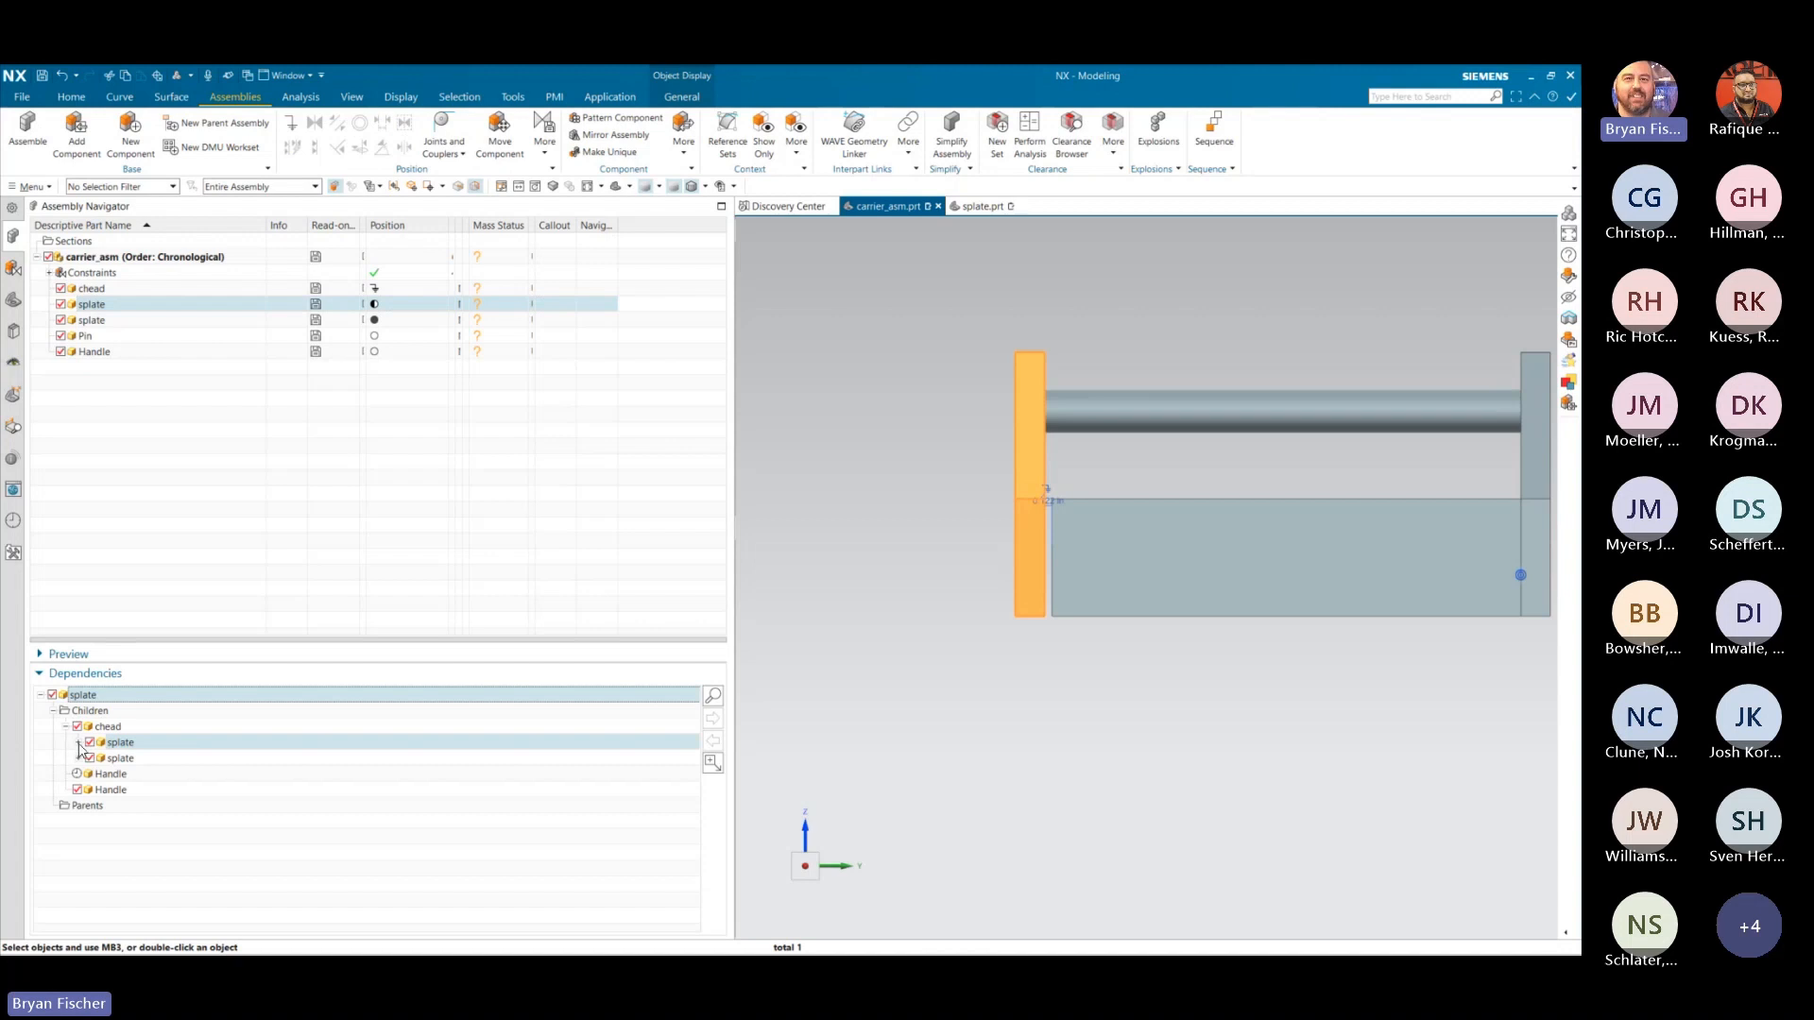
pyautogui.click(79, 742)
pyautogui.click(77, 775)
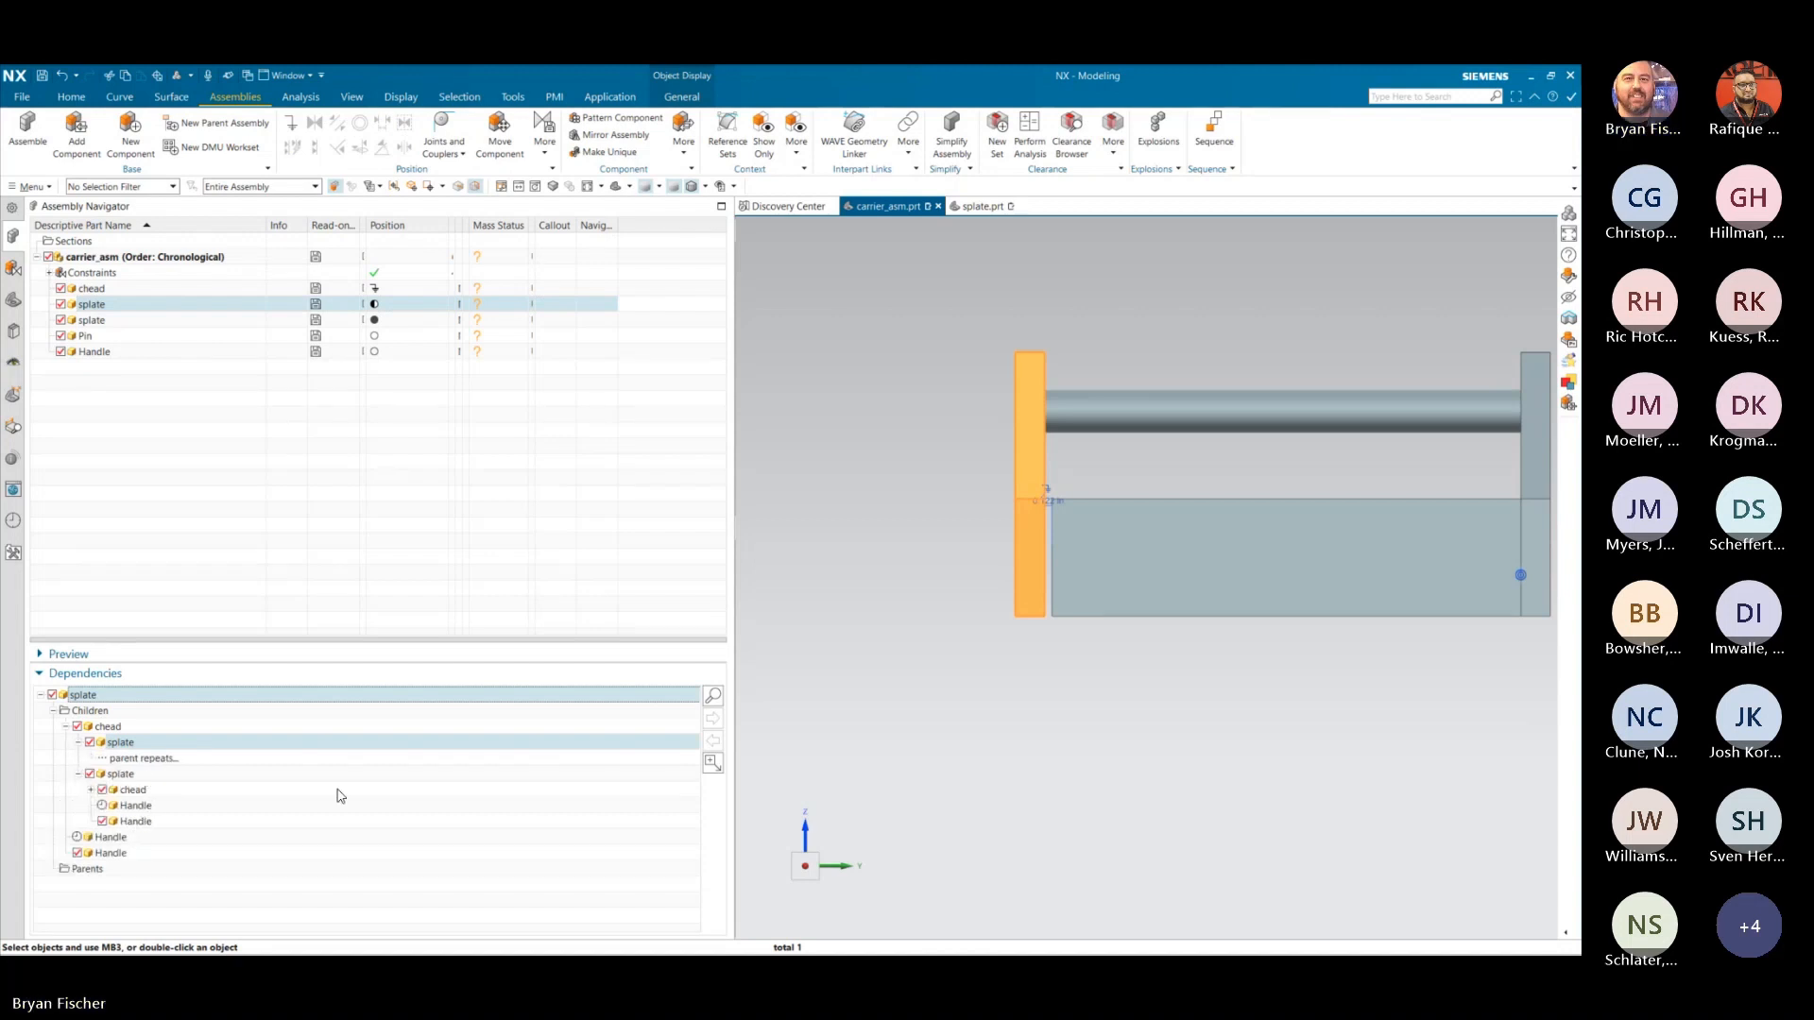
pyautogui.click(713, 695)
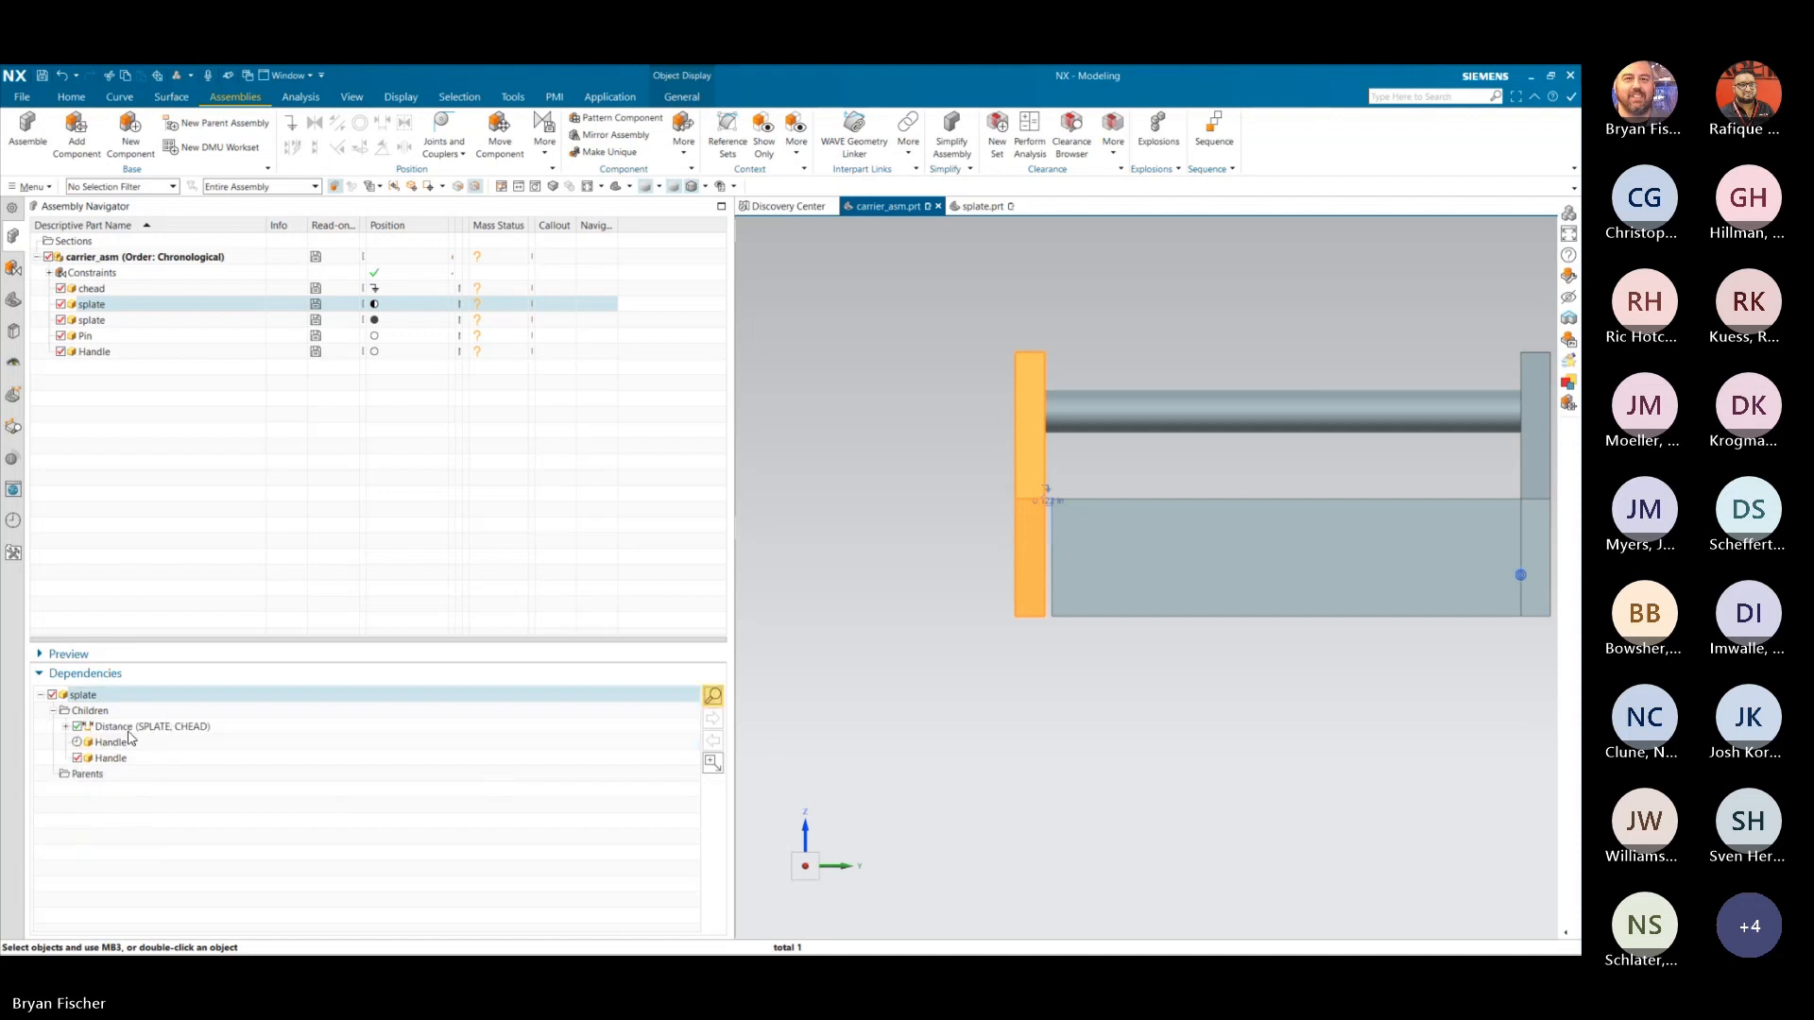
# - Edit the splate-to-chead Distance constraint in arrangements, setting it to 0 in and making it specific to Arrangement 1
pyautogui.click(132, 728)
pyautogui.rightClick(132, 729)
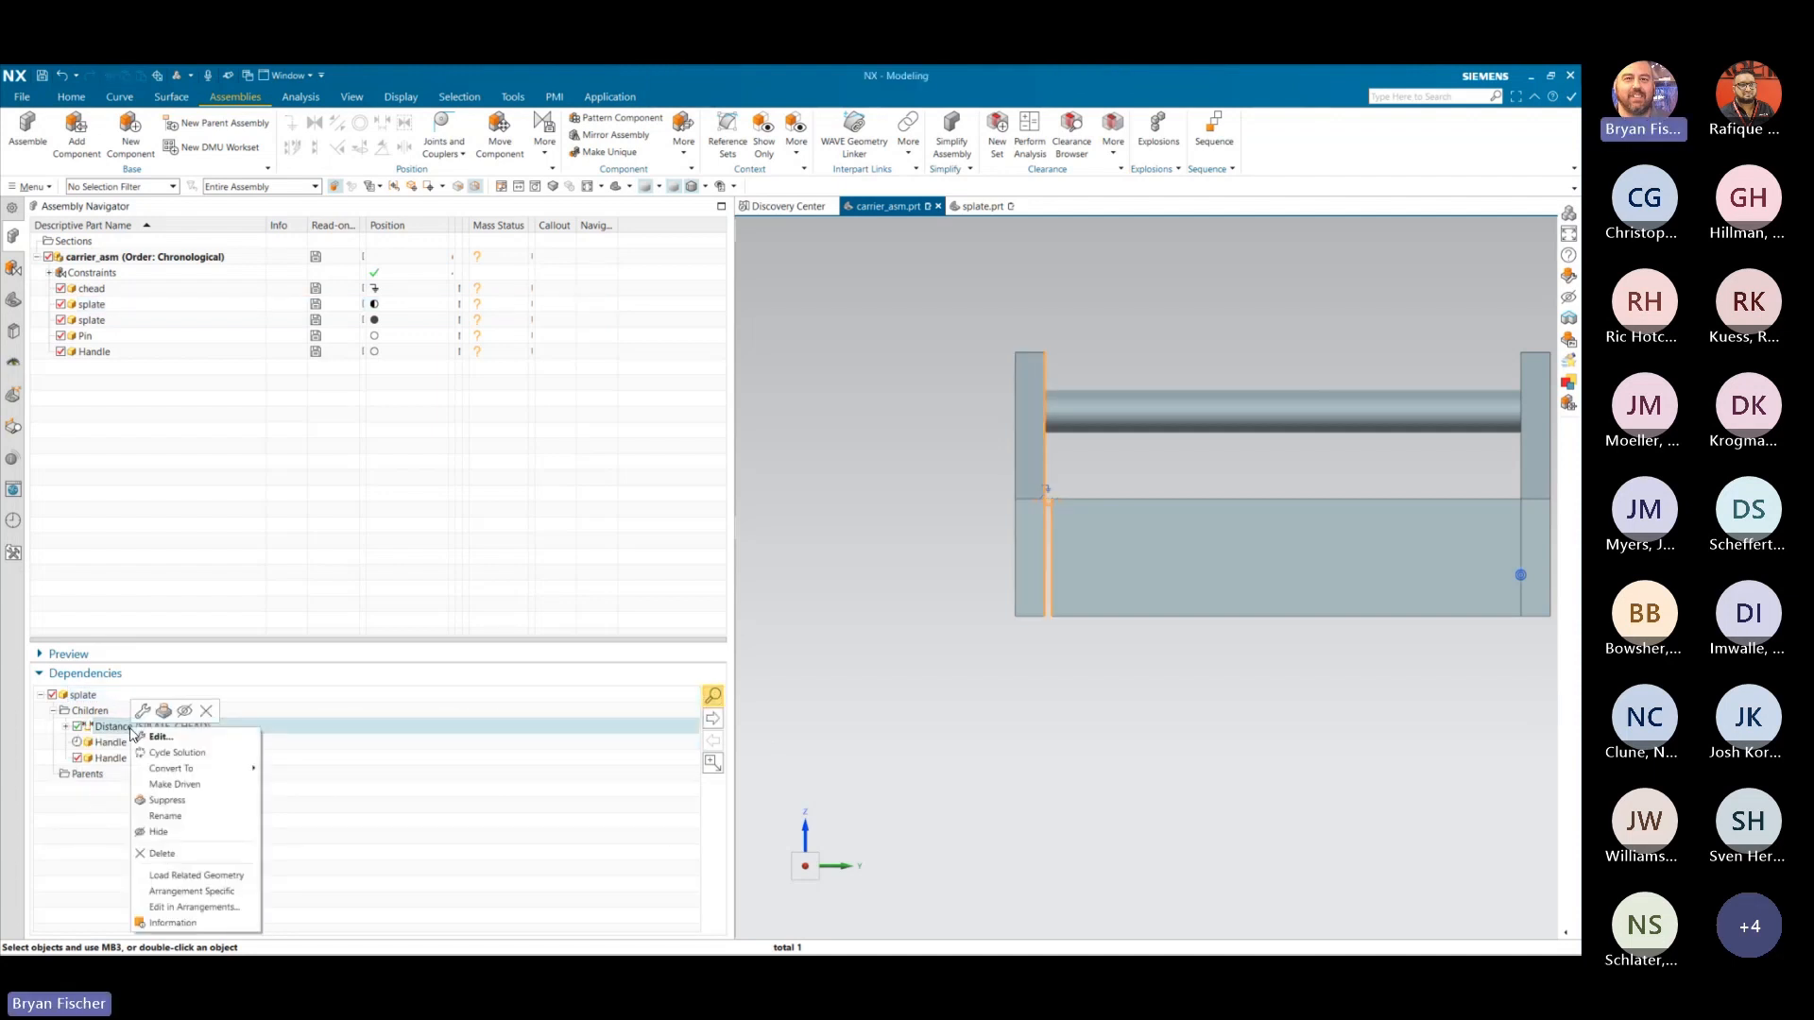
pyautogui.click(217, 909)
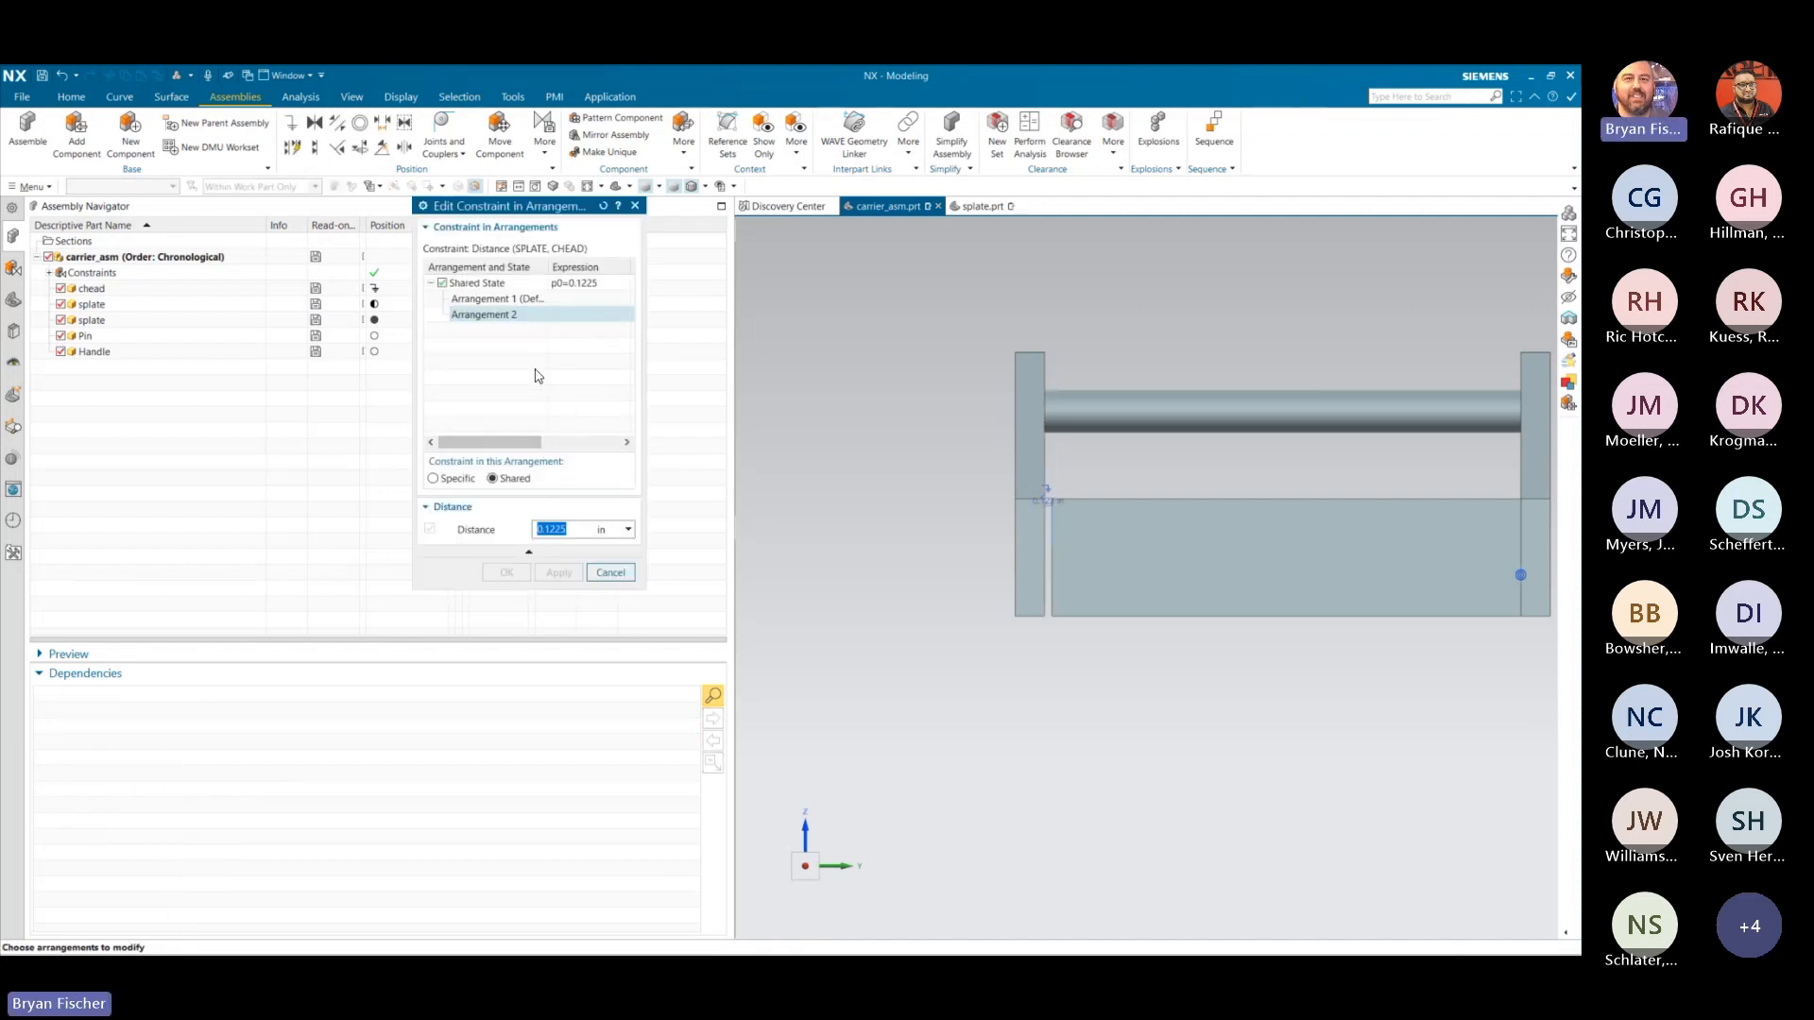
pyautogui.write('0')
pyautogui.press('Return')
pyautogui.click(508, 300)
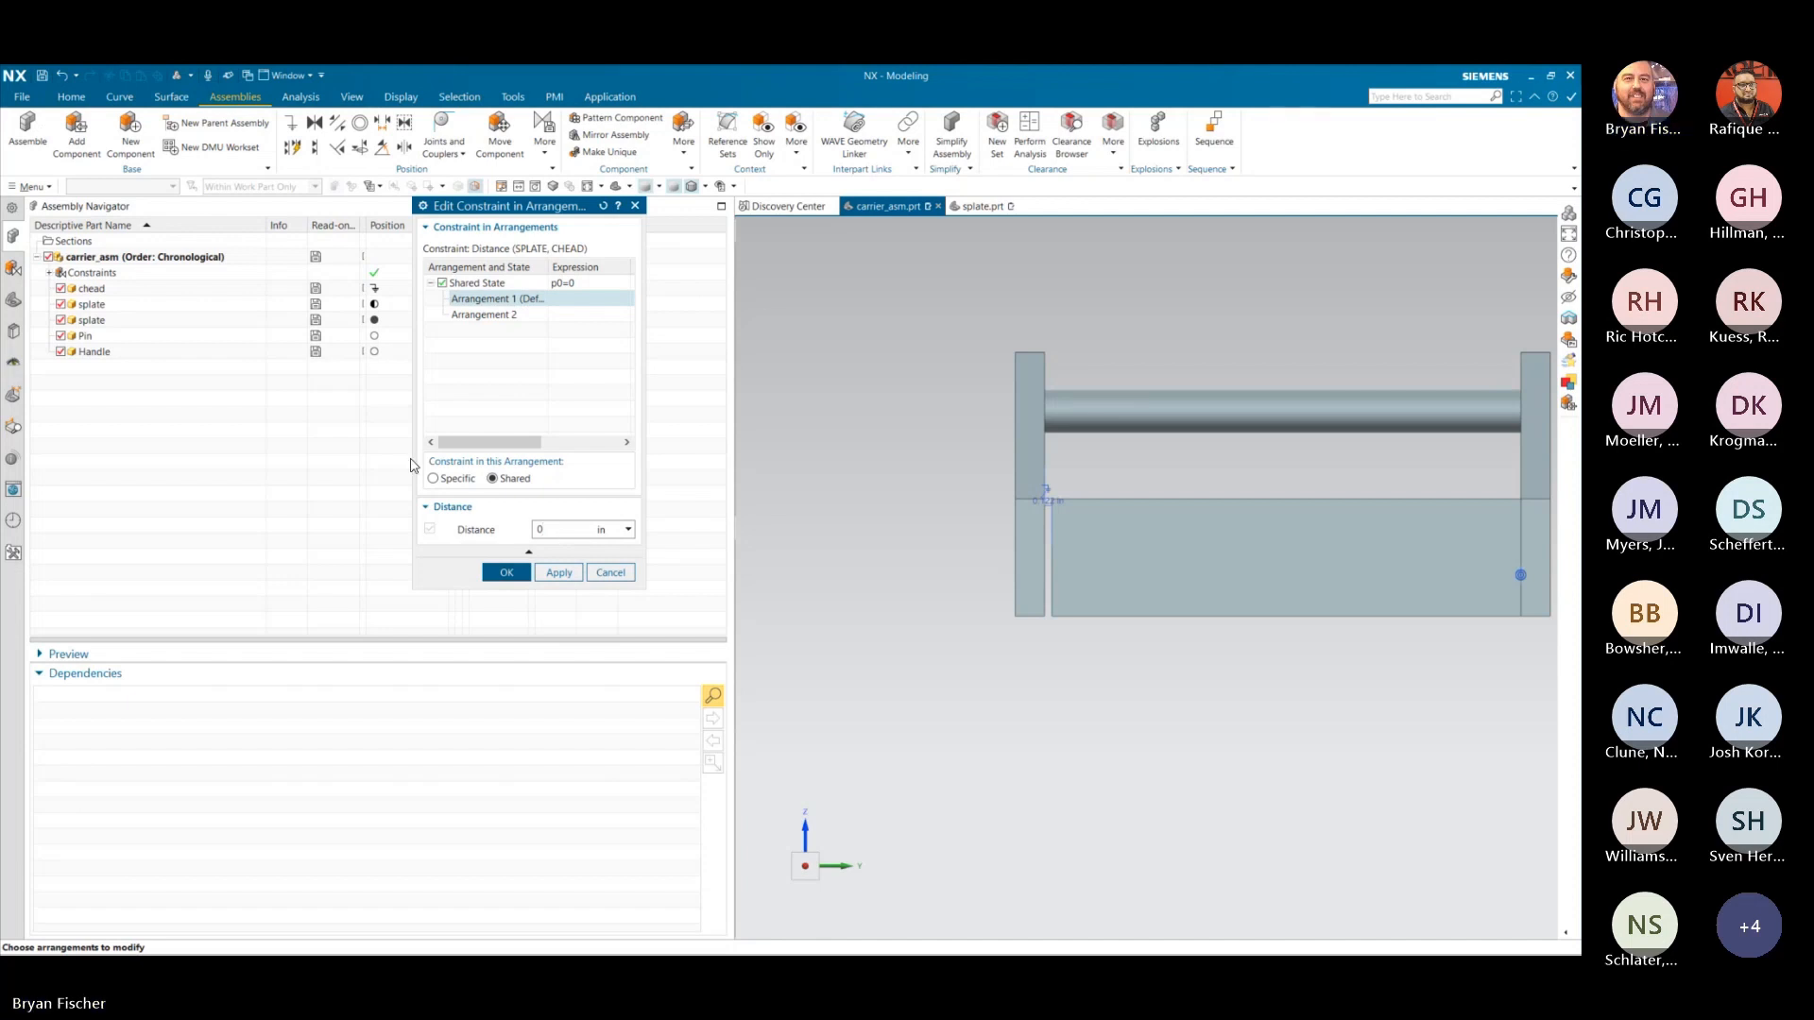
pyautogui.click(433, 479)
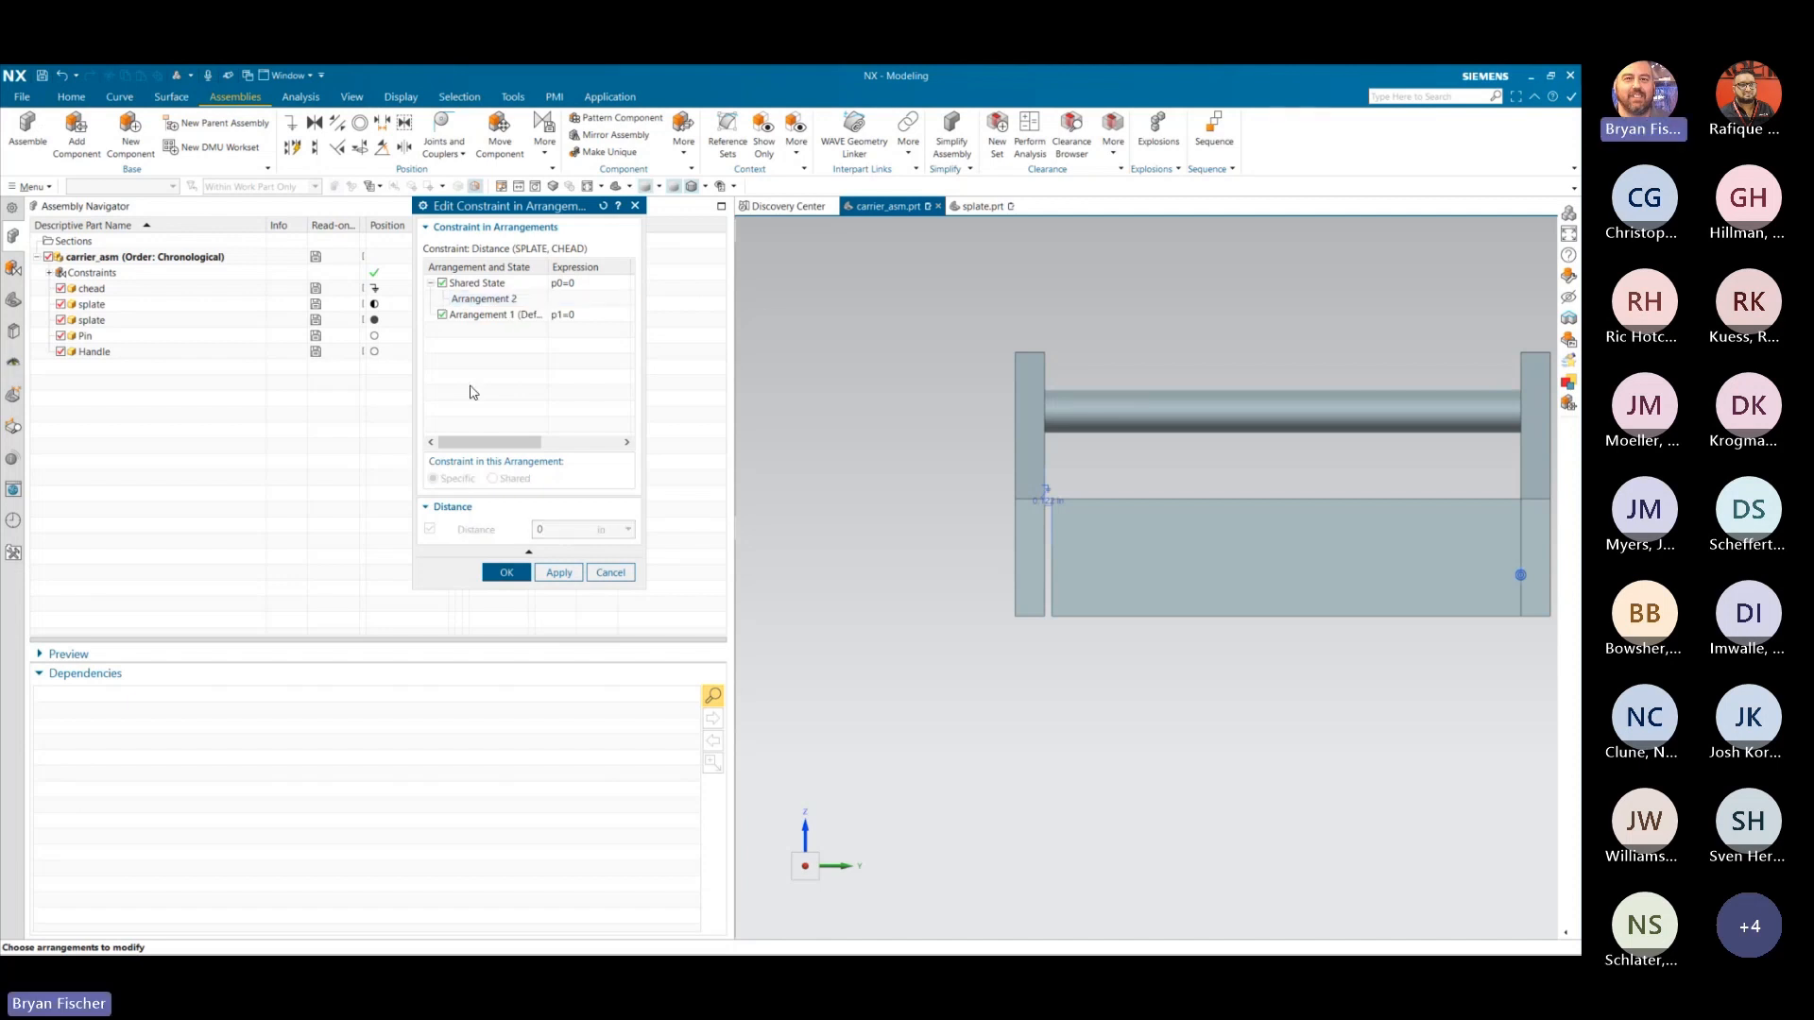
# - Set the constraint's Shared State distance, which covers Arrangement 2, to .125 in and accept the arrangement edits
pyautogui.click(564, 316)
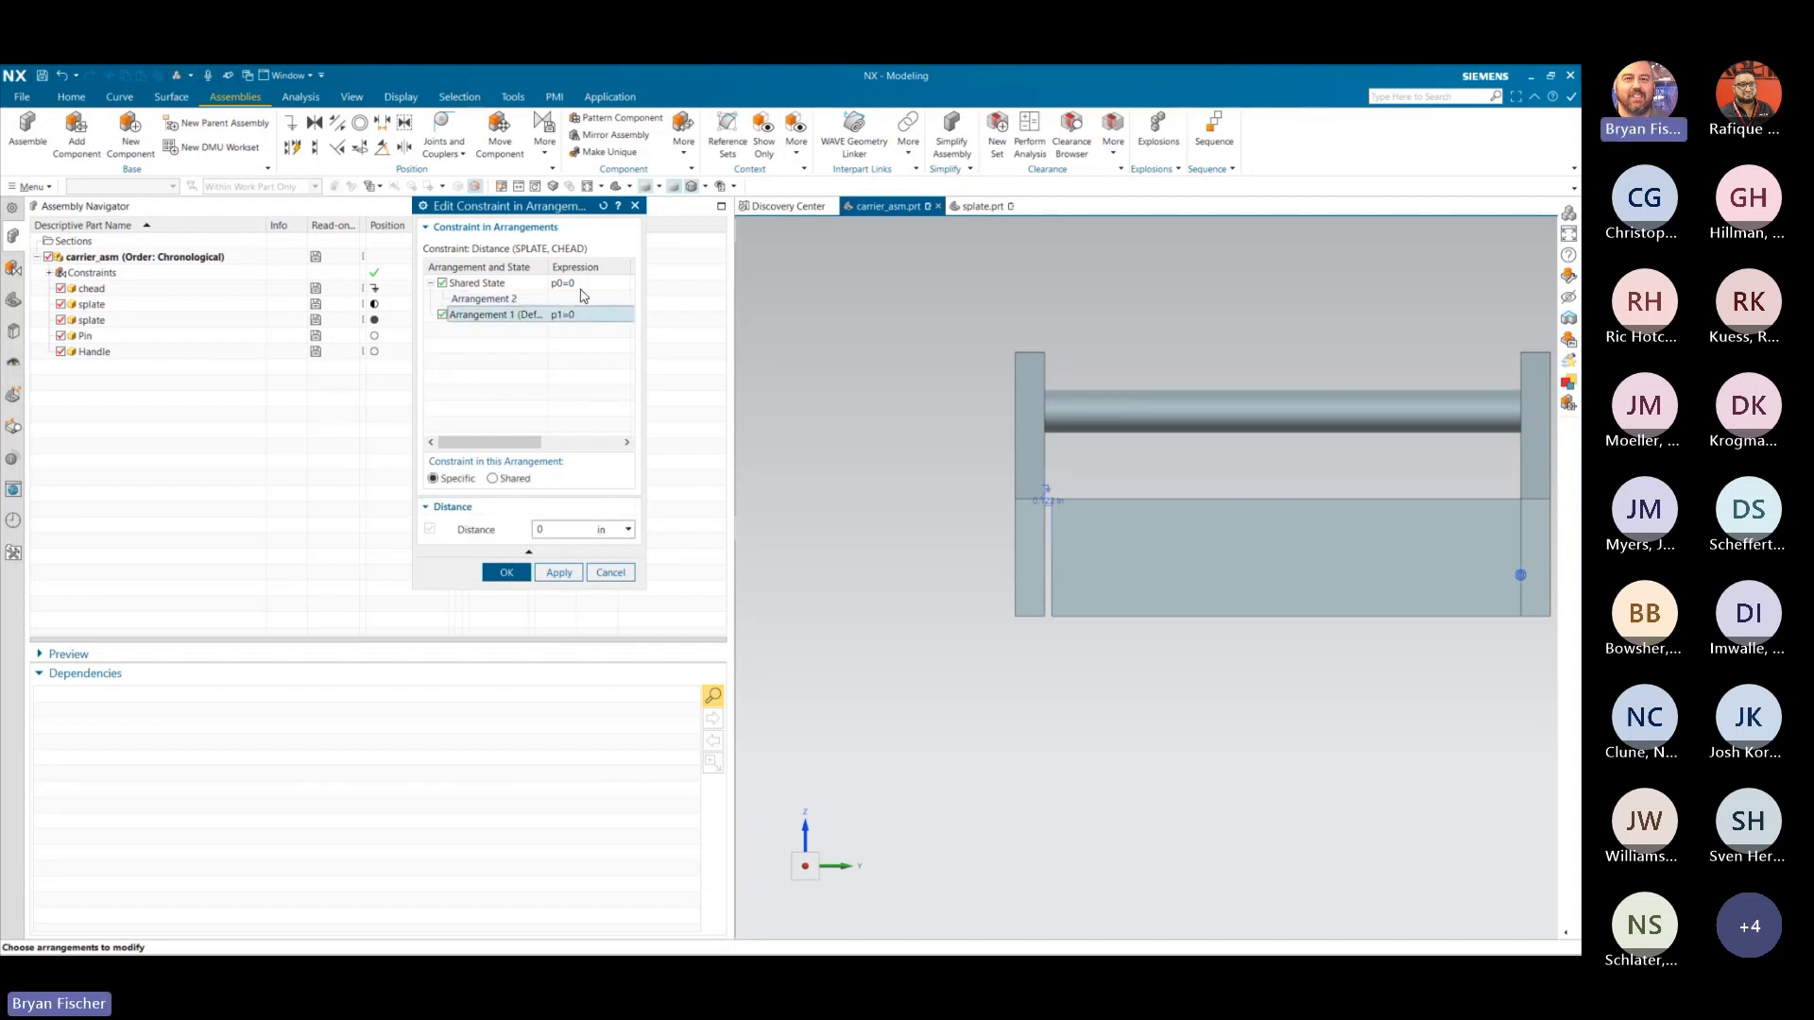
pyautogui.click(581, 285)
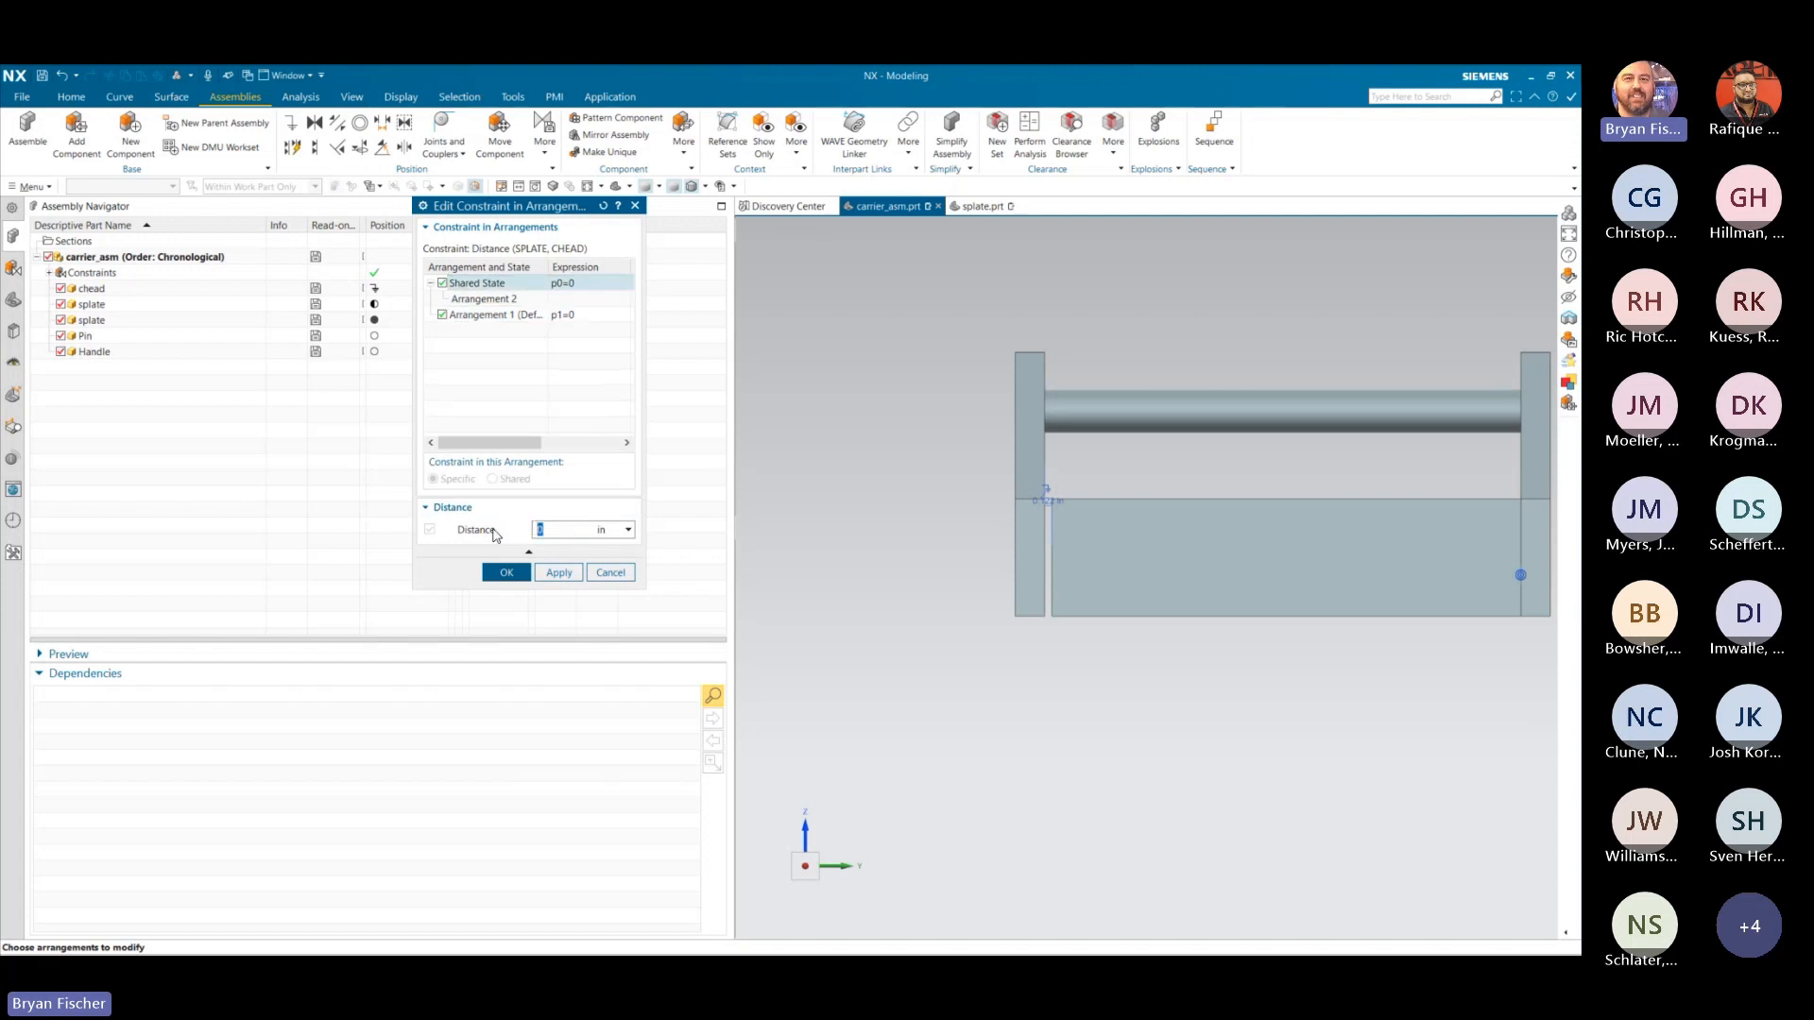
pyautogui.write('.10')
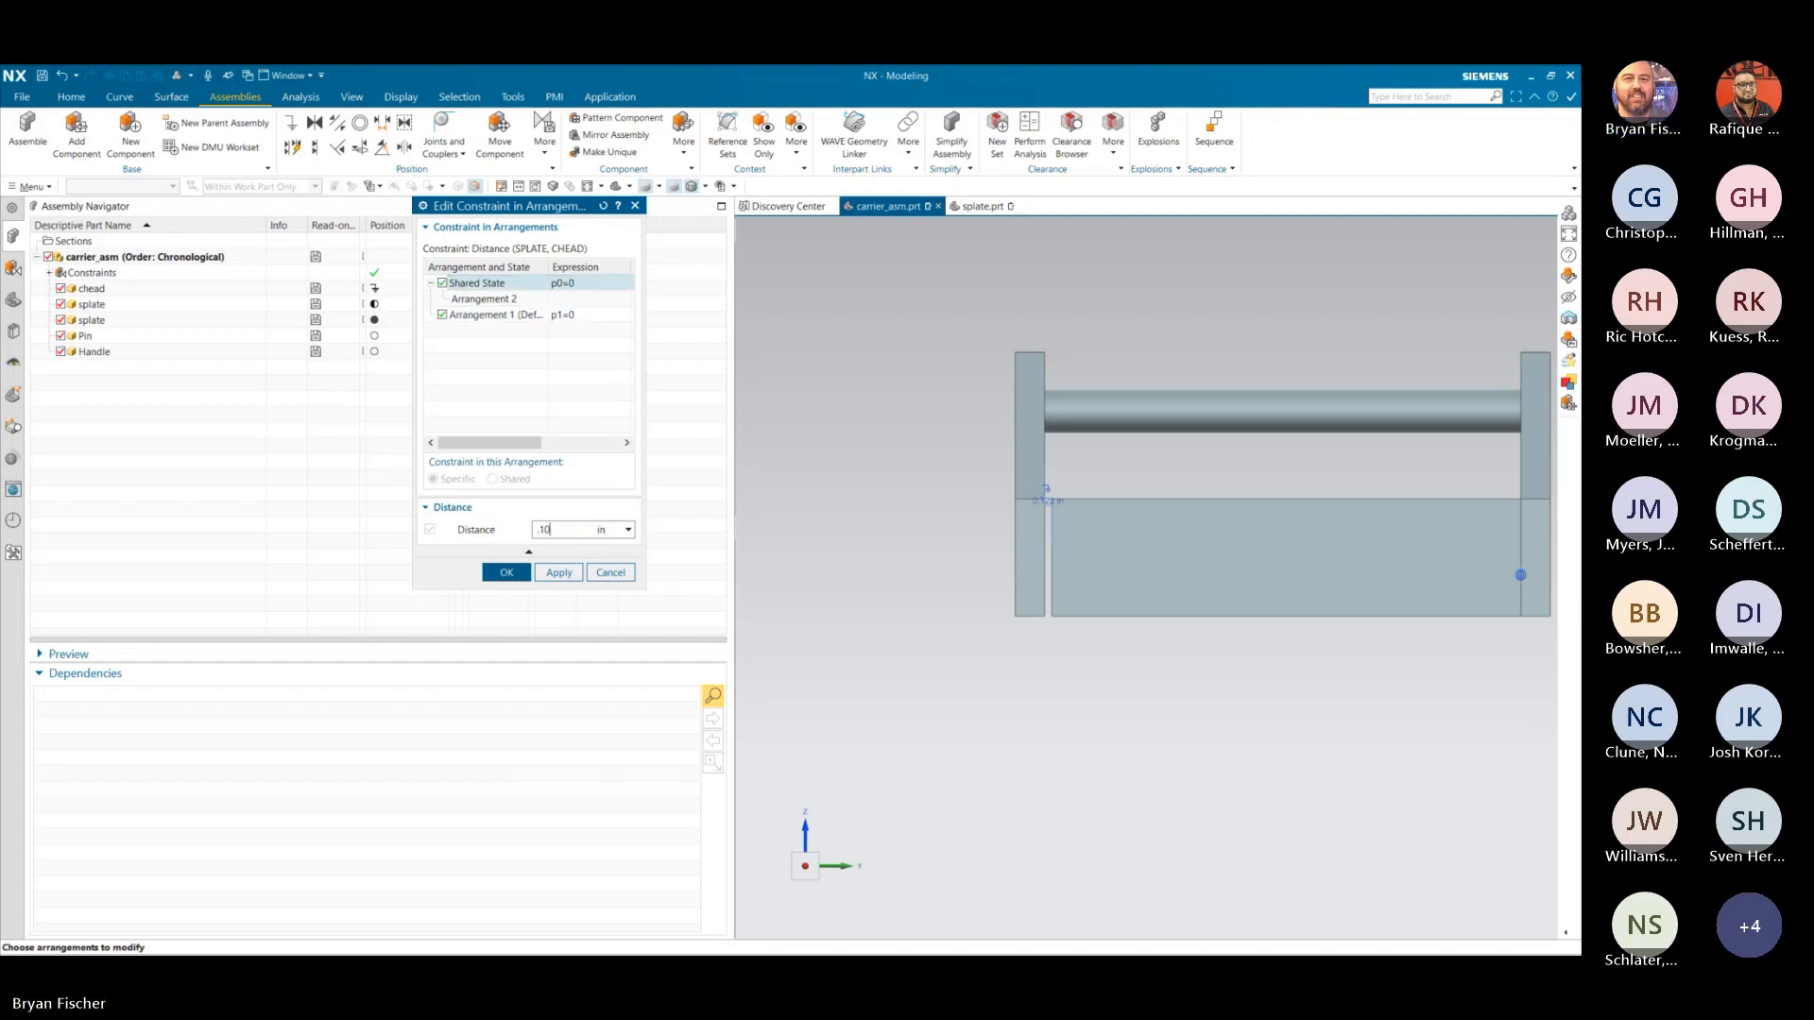
pyautogui.press('BackSpace')
pyautogui.write('25')
pyautogui.press('Return')
pyautogui.click(506, 572)
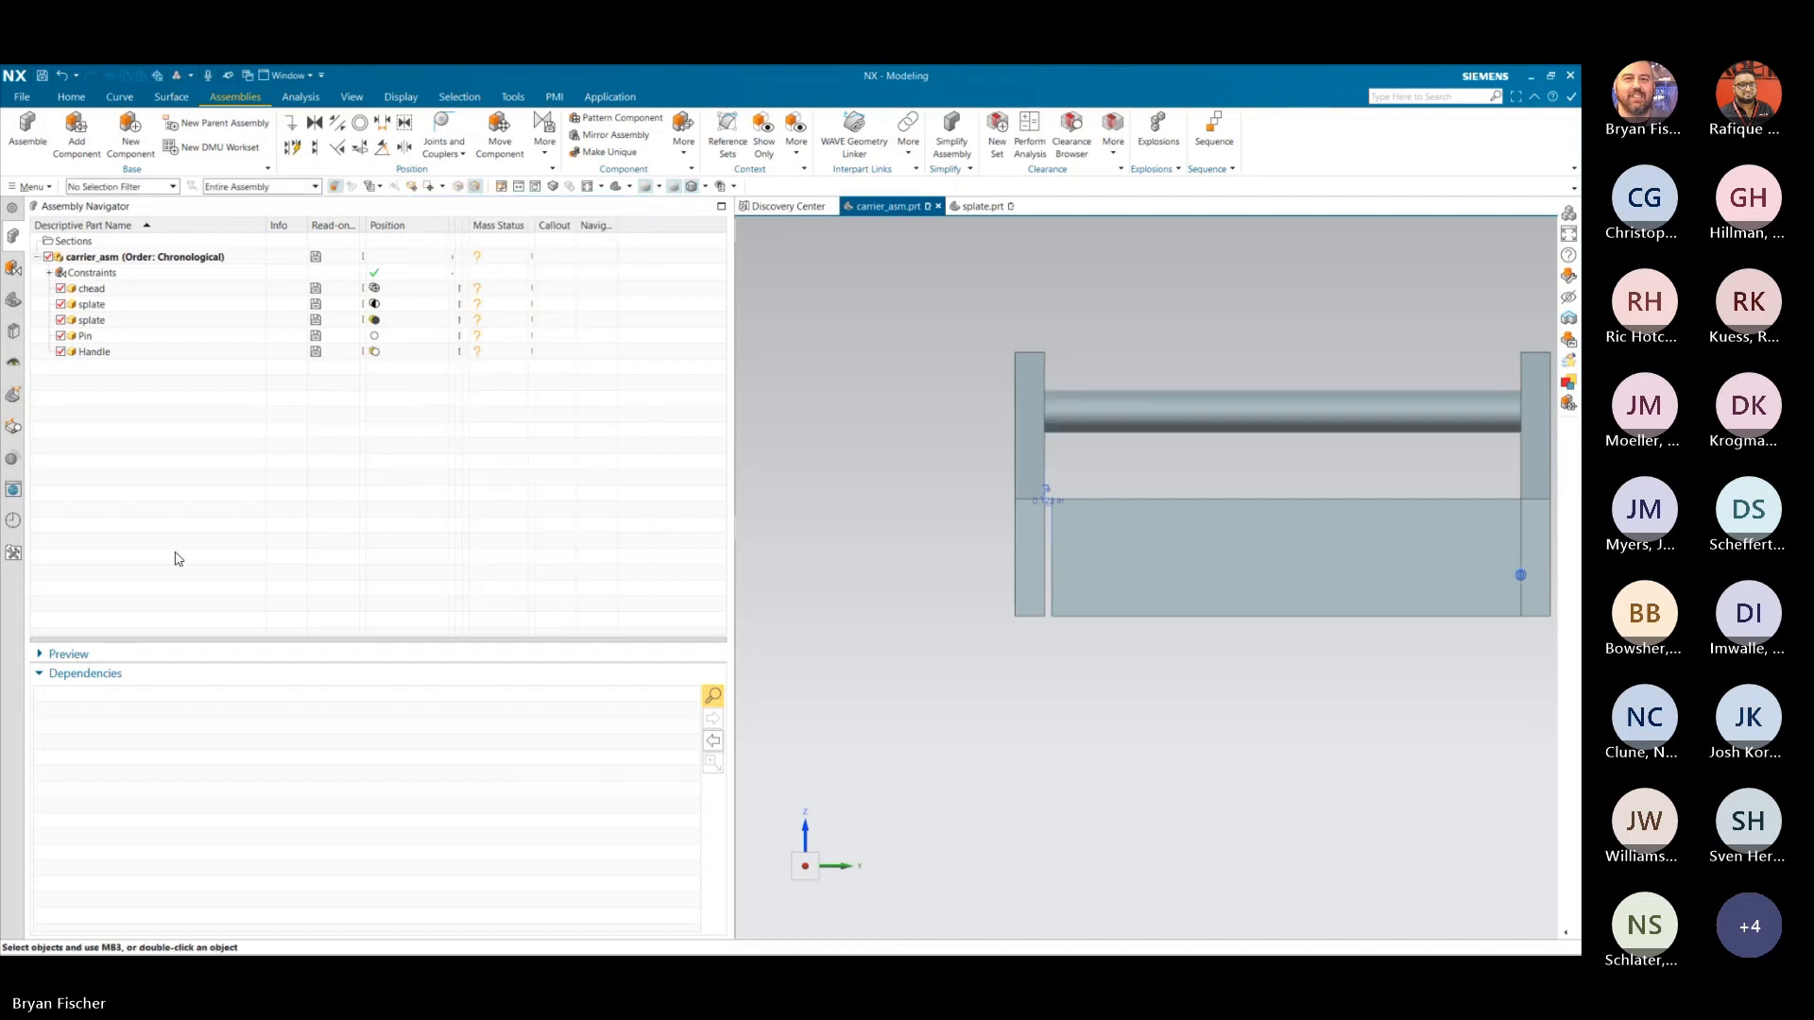
# - Collapse the Dependencies section, switch the assembly to Arrangement 1 (Default), and narrow the Assembly Navigator
pyautogui.click(80, 675)
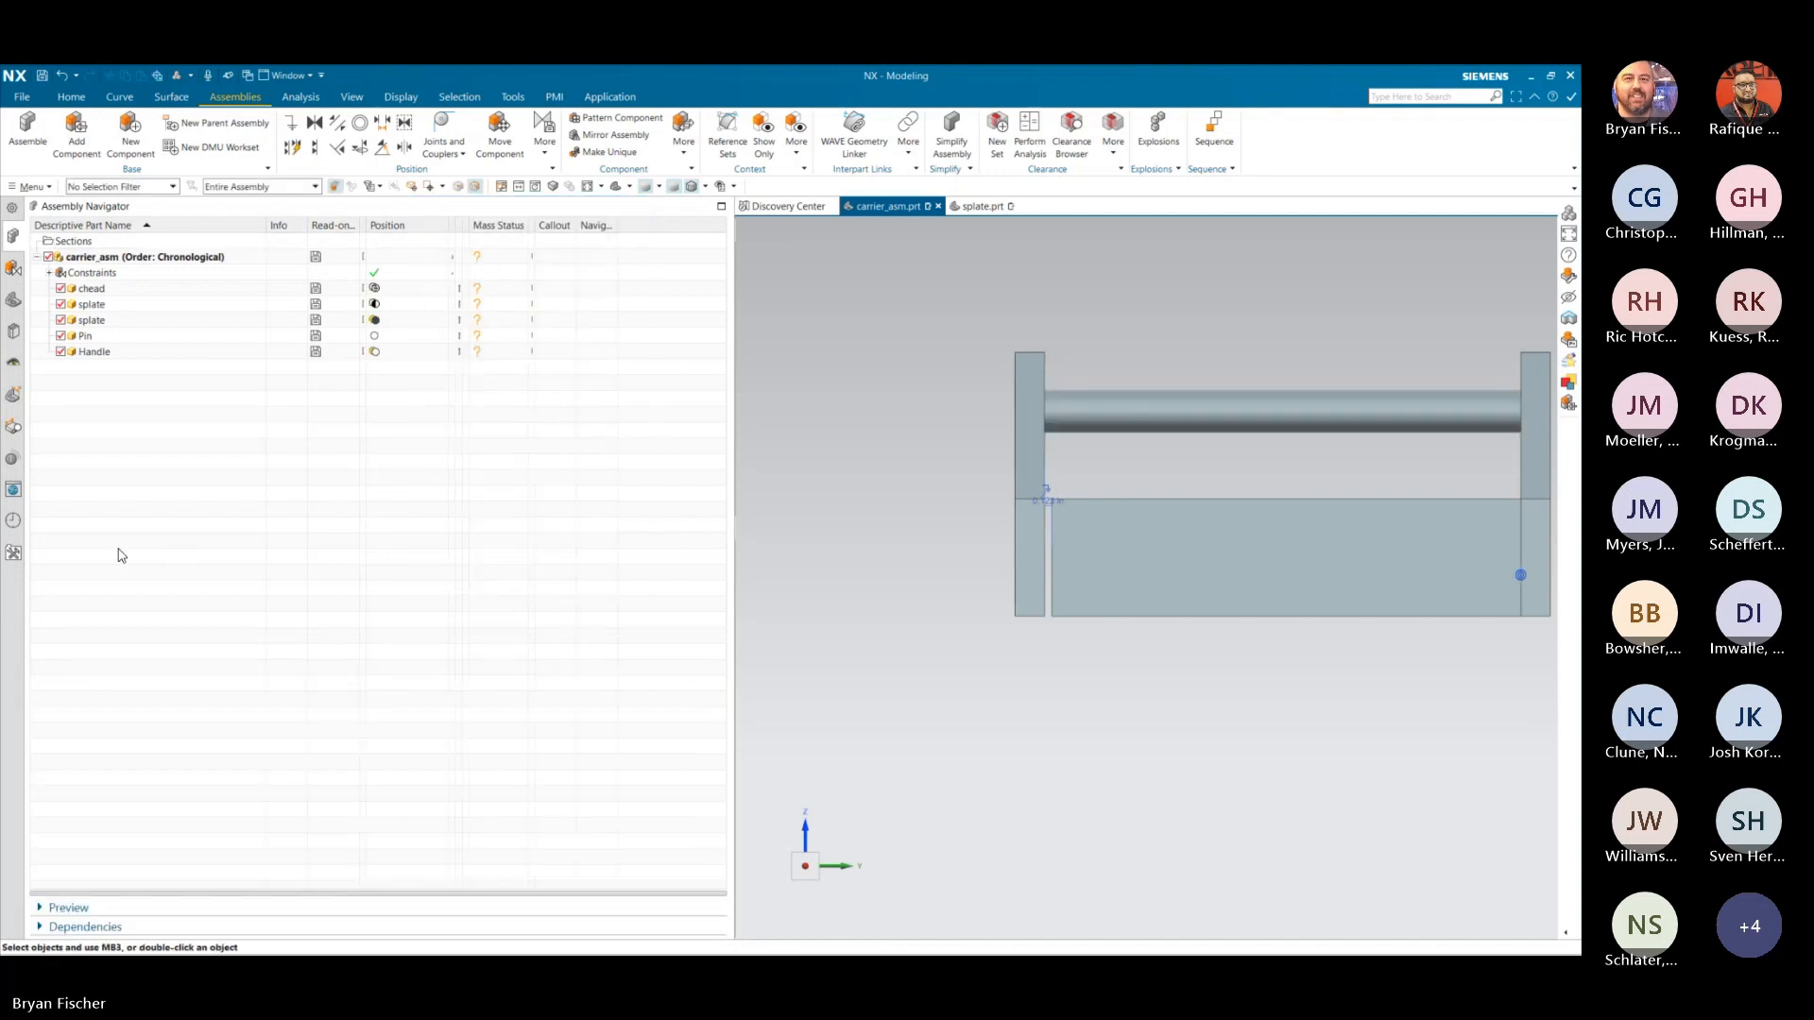
pyautogui.rightClick(151, 256)
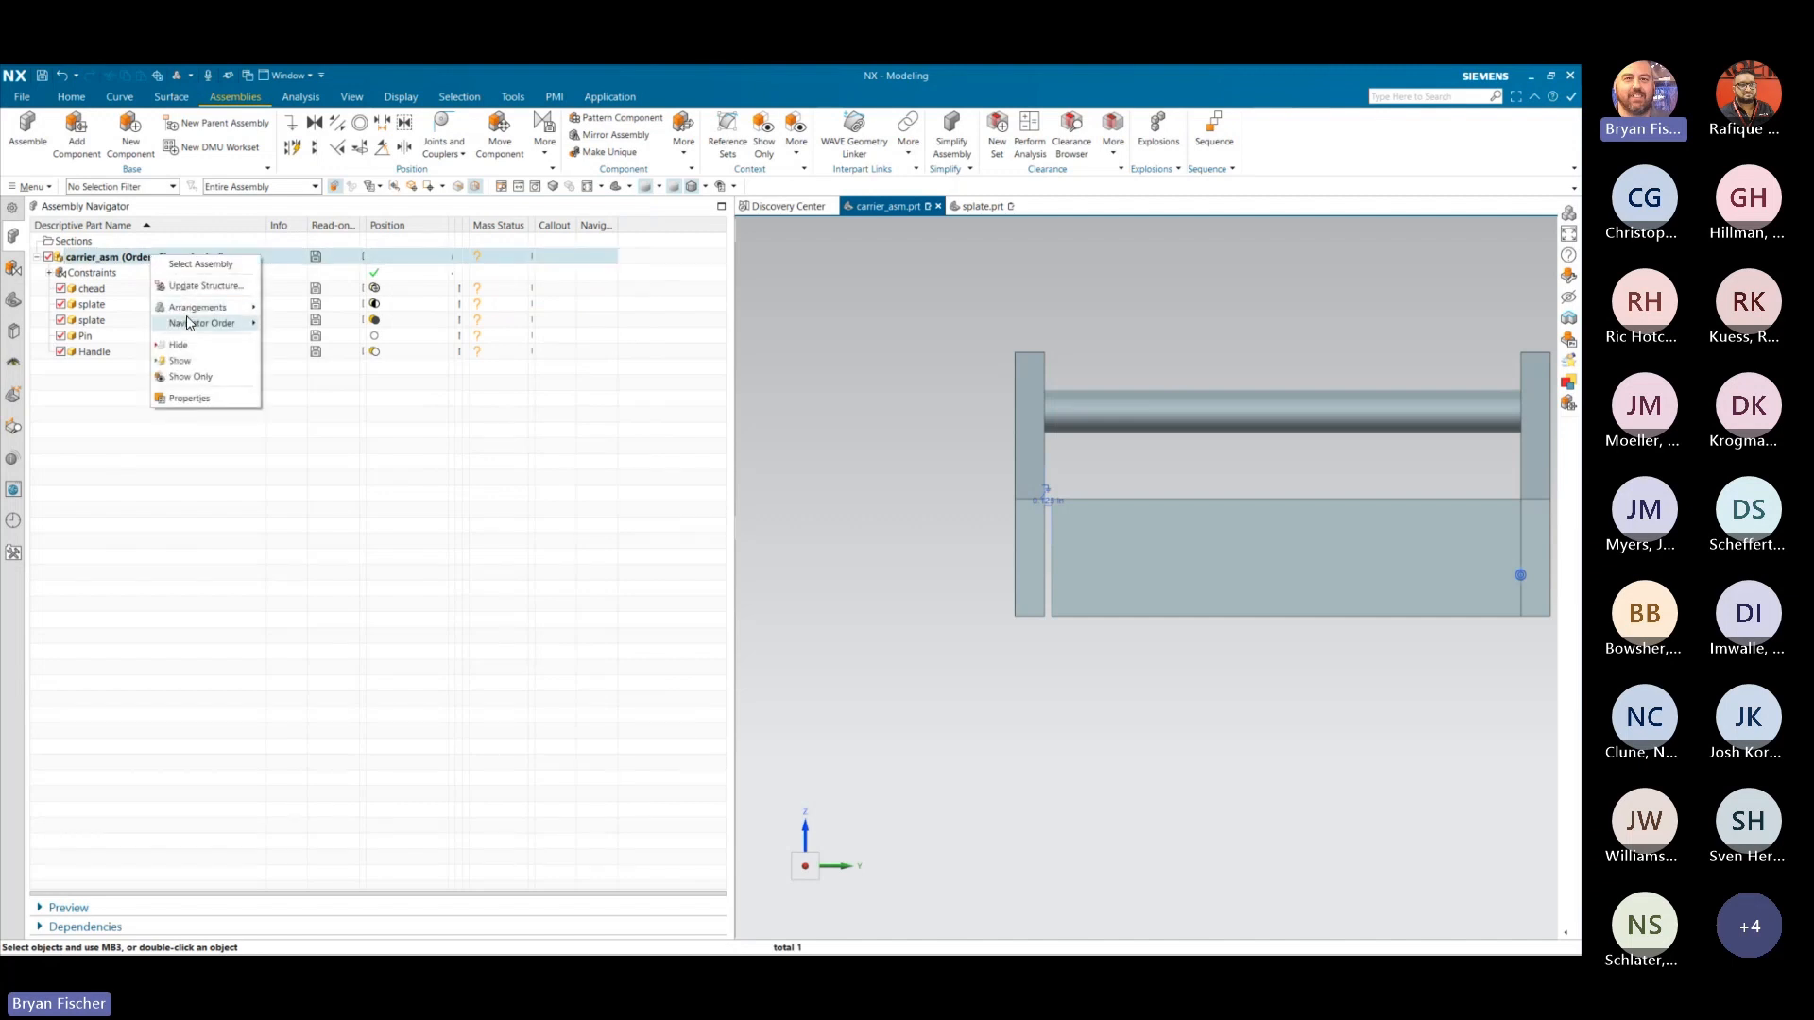
pyautogui.moveTo(198, 308)
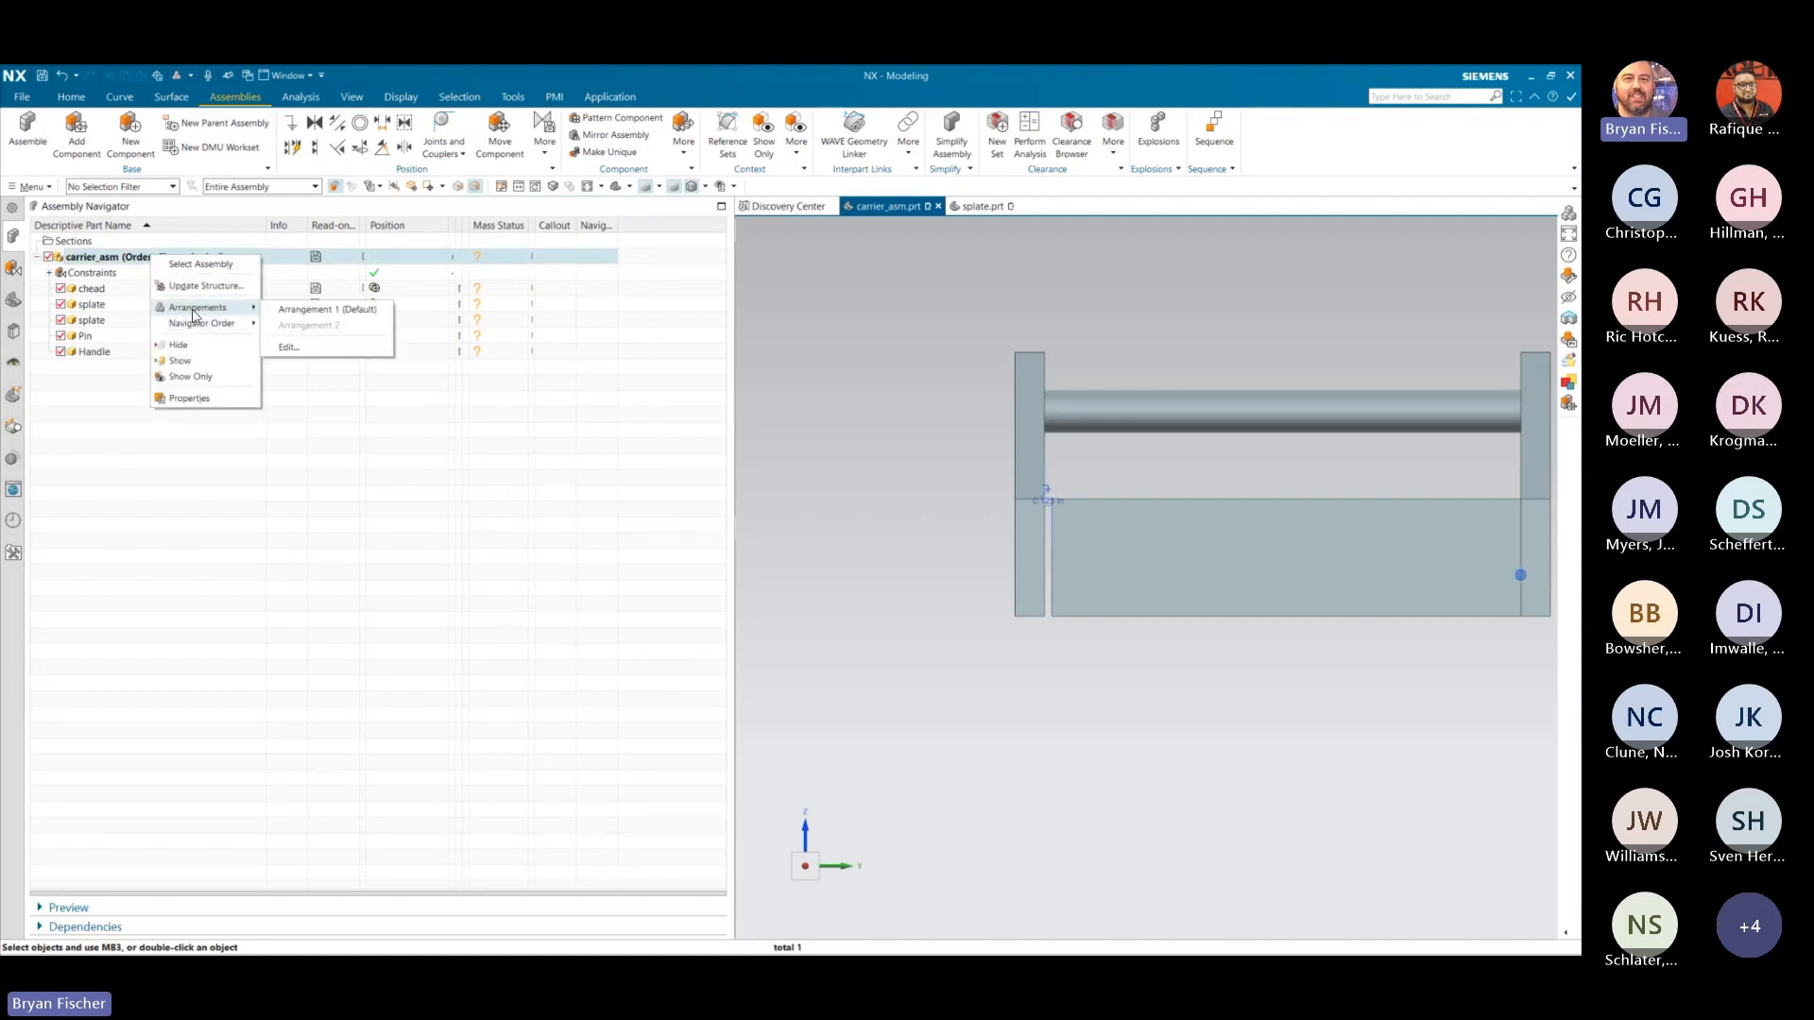
pyautogui.click(295, 319)
pyautogui.scroll(3, 1114, 458)
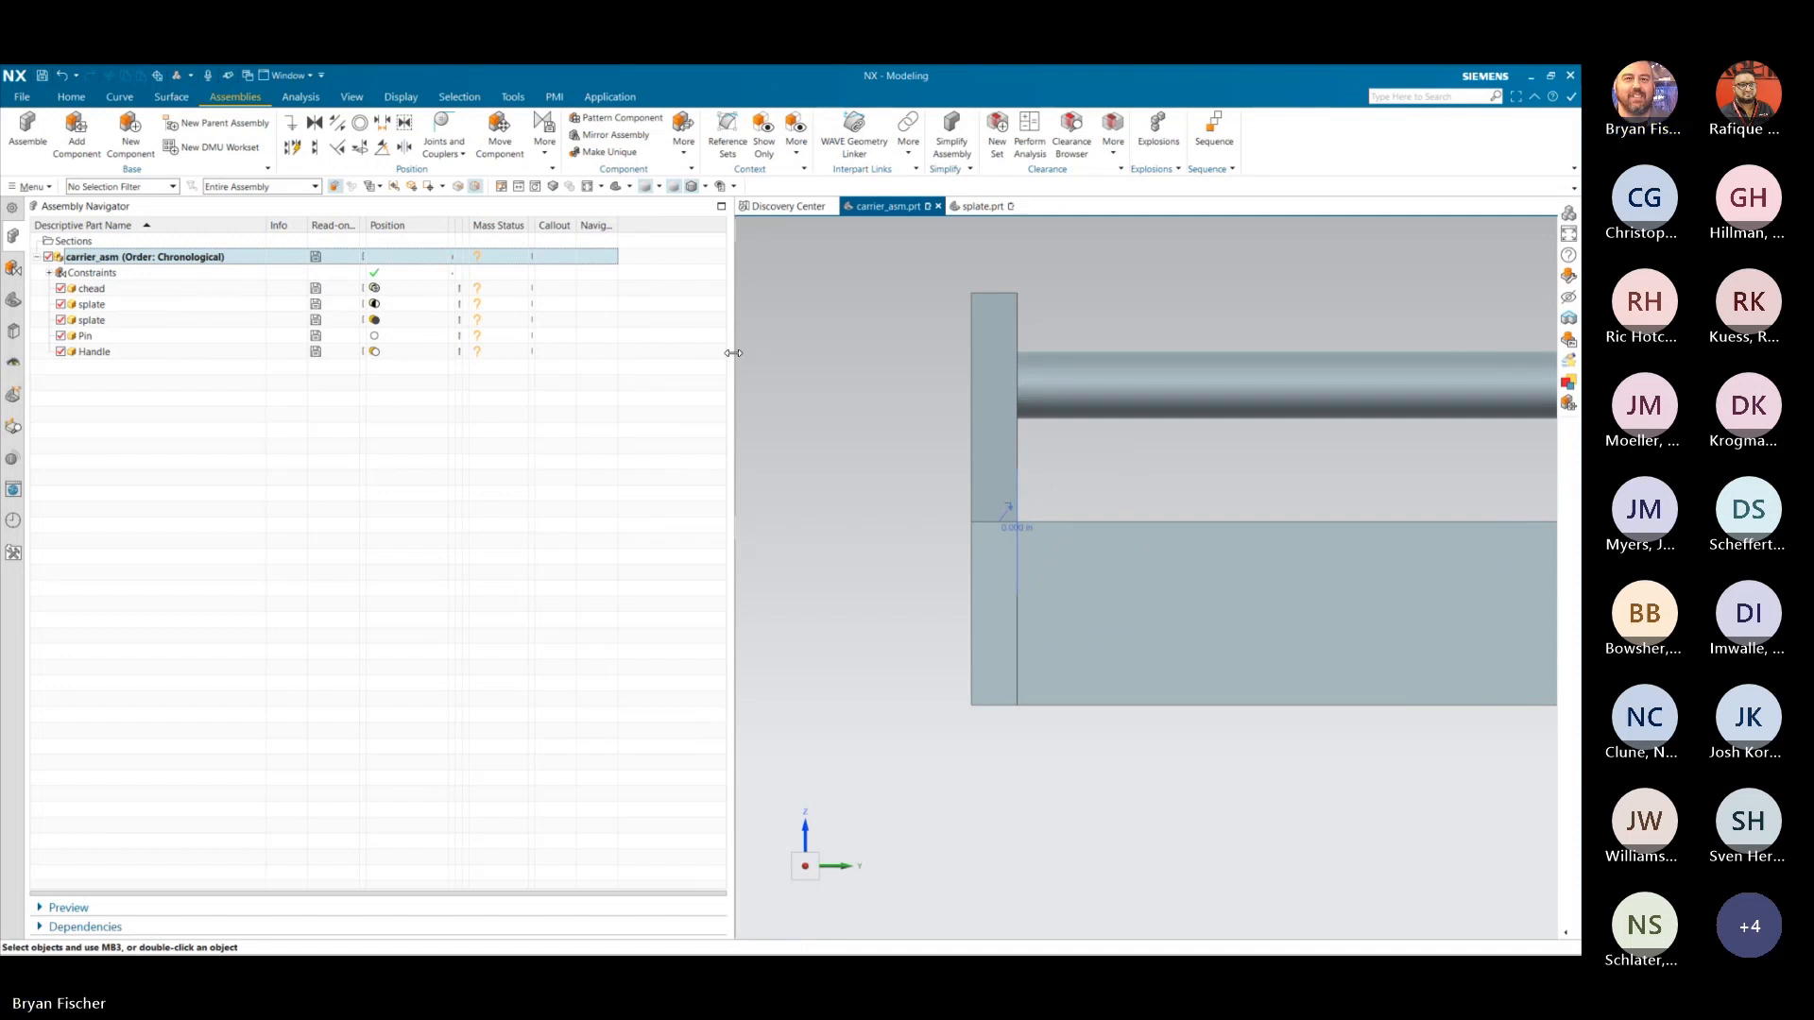
pyautogui.moveTo(735, 353); pyautogui.dragTo(385, 354)
# - Switch carrier_asm back to Arrangement 2 and inspect the gap between the splate and the chead
pyautogui.rightClick(159, 258)
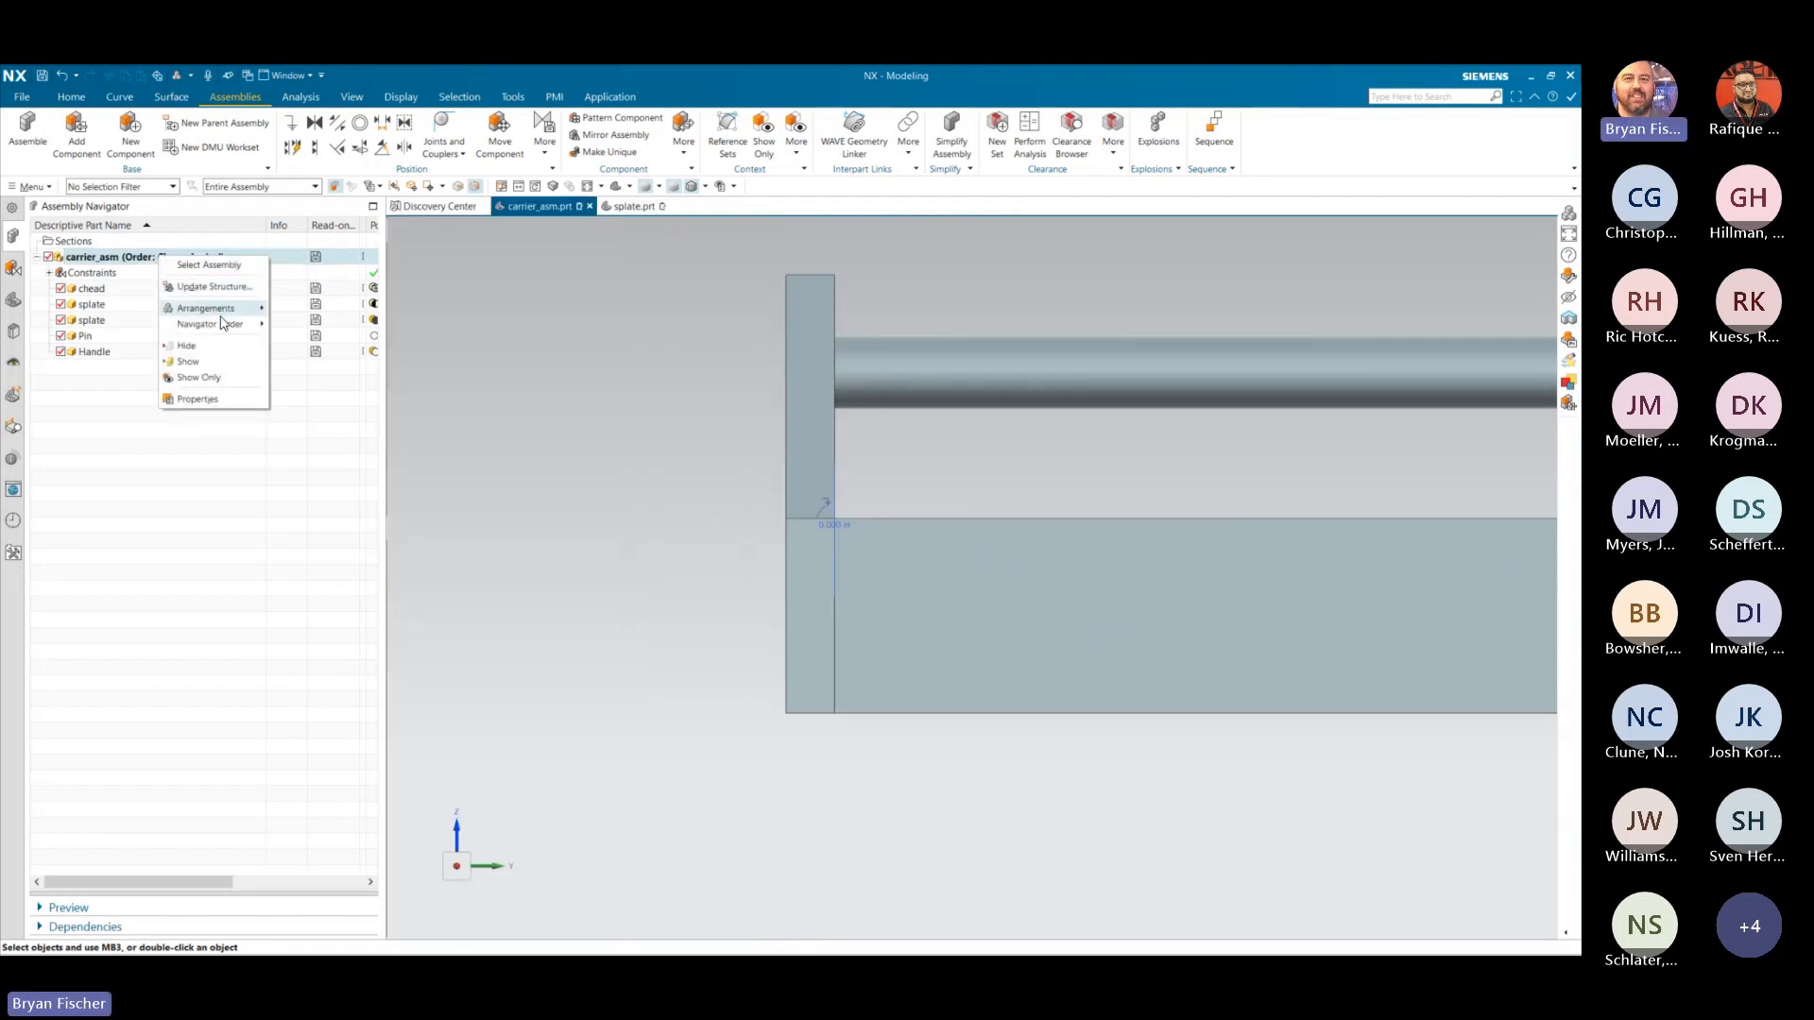
pyautogui.moveTo(224, 323)
pyautogui.click(312, 325)
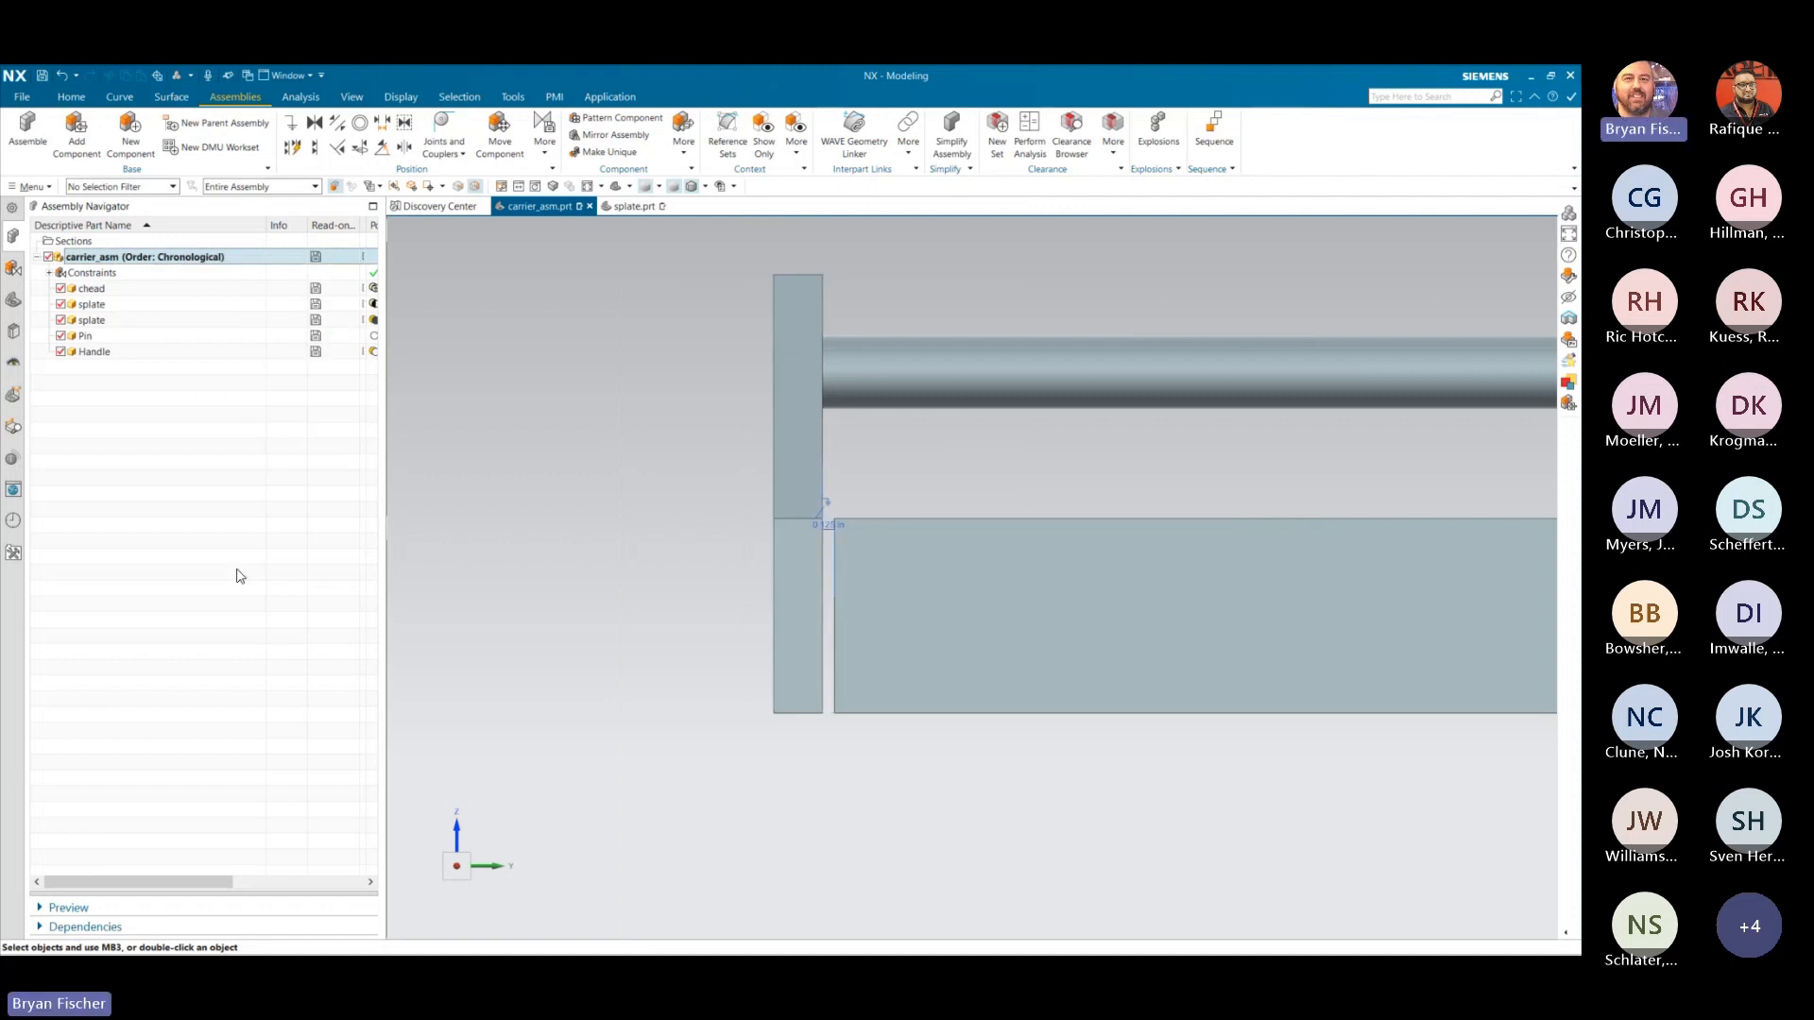
pyautogui.scroll(-4, 674, 567)
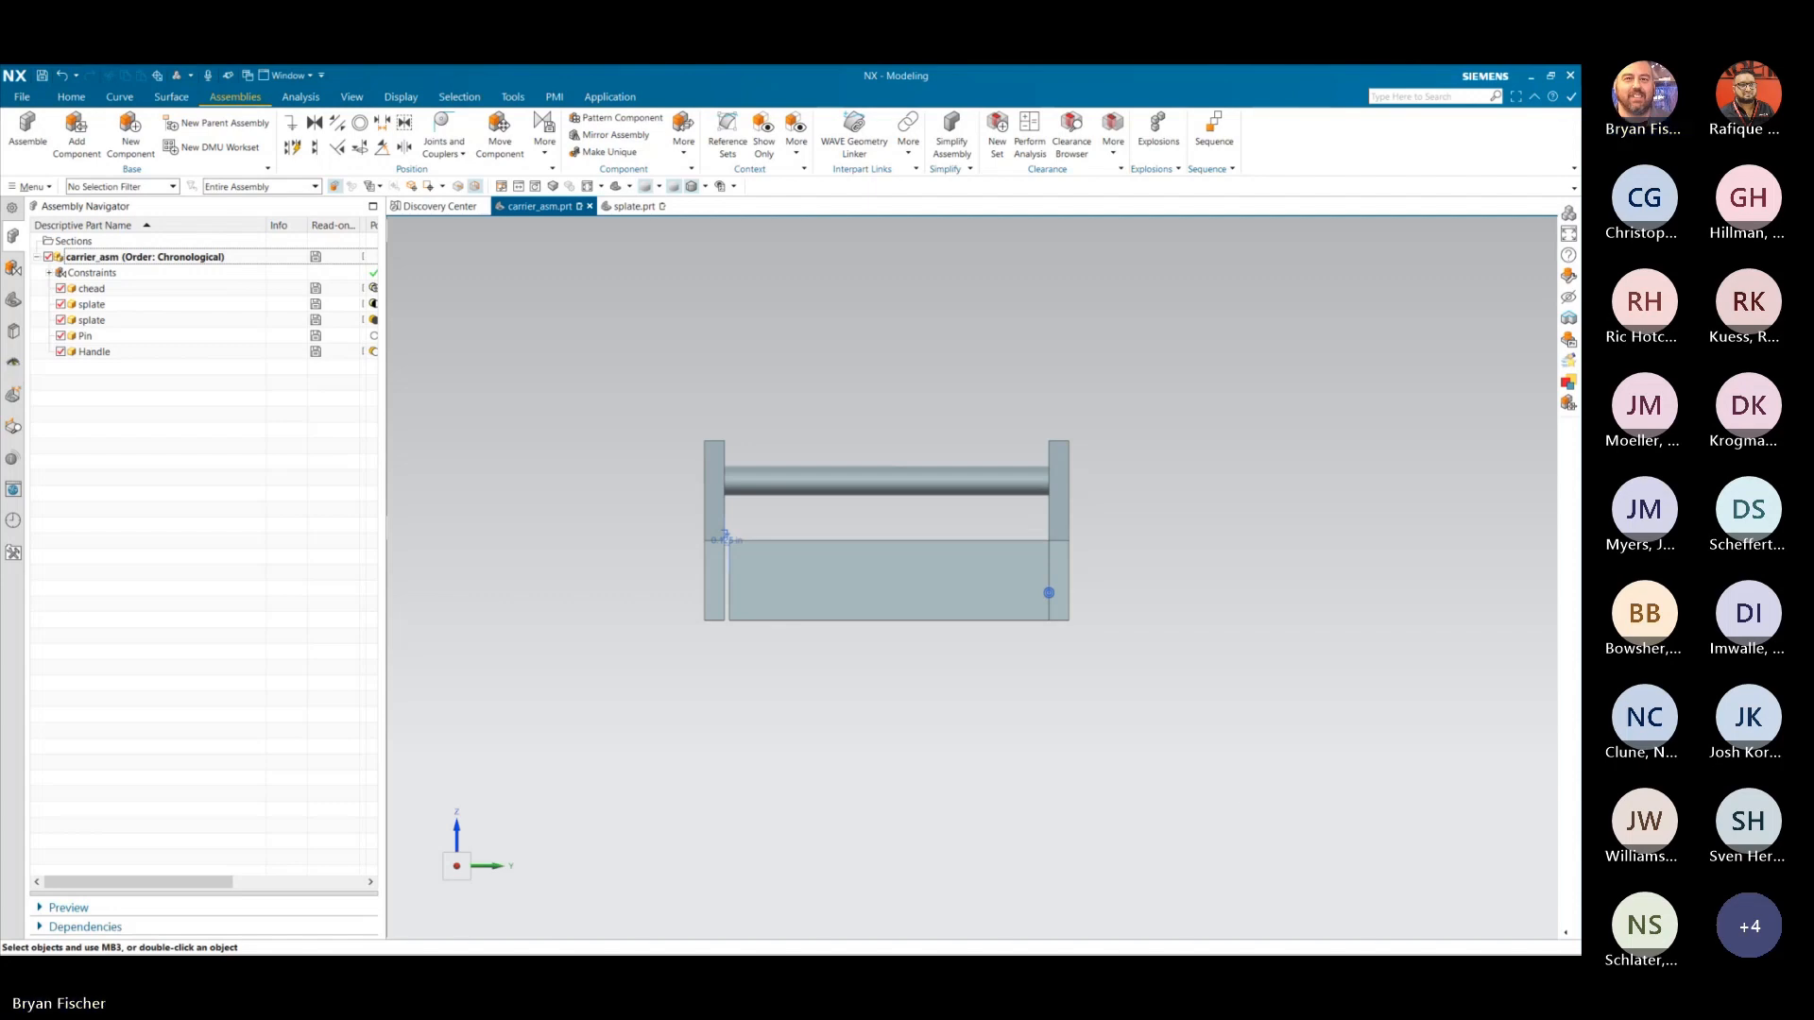
# - Switch to the presentation to review the Assembly slide's constraint guidelines, and return to NX
pyautogui.hotkey('alt', 'Tab')
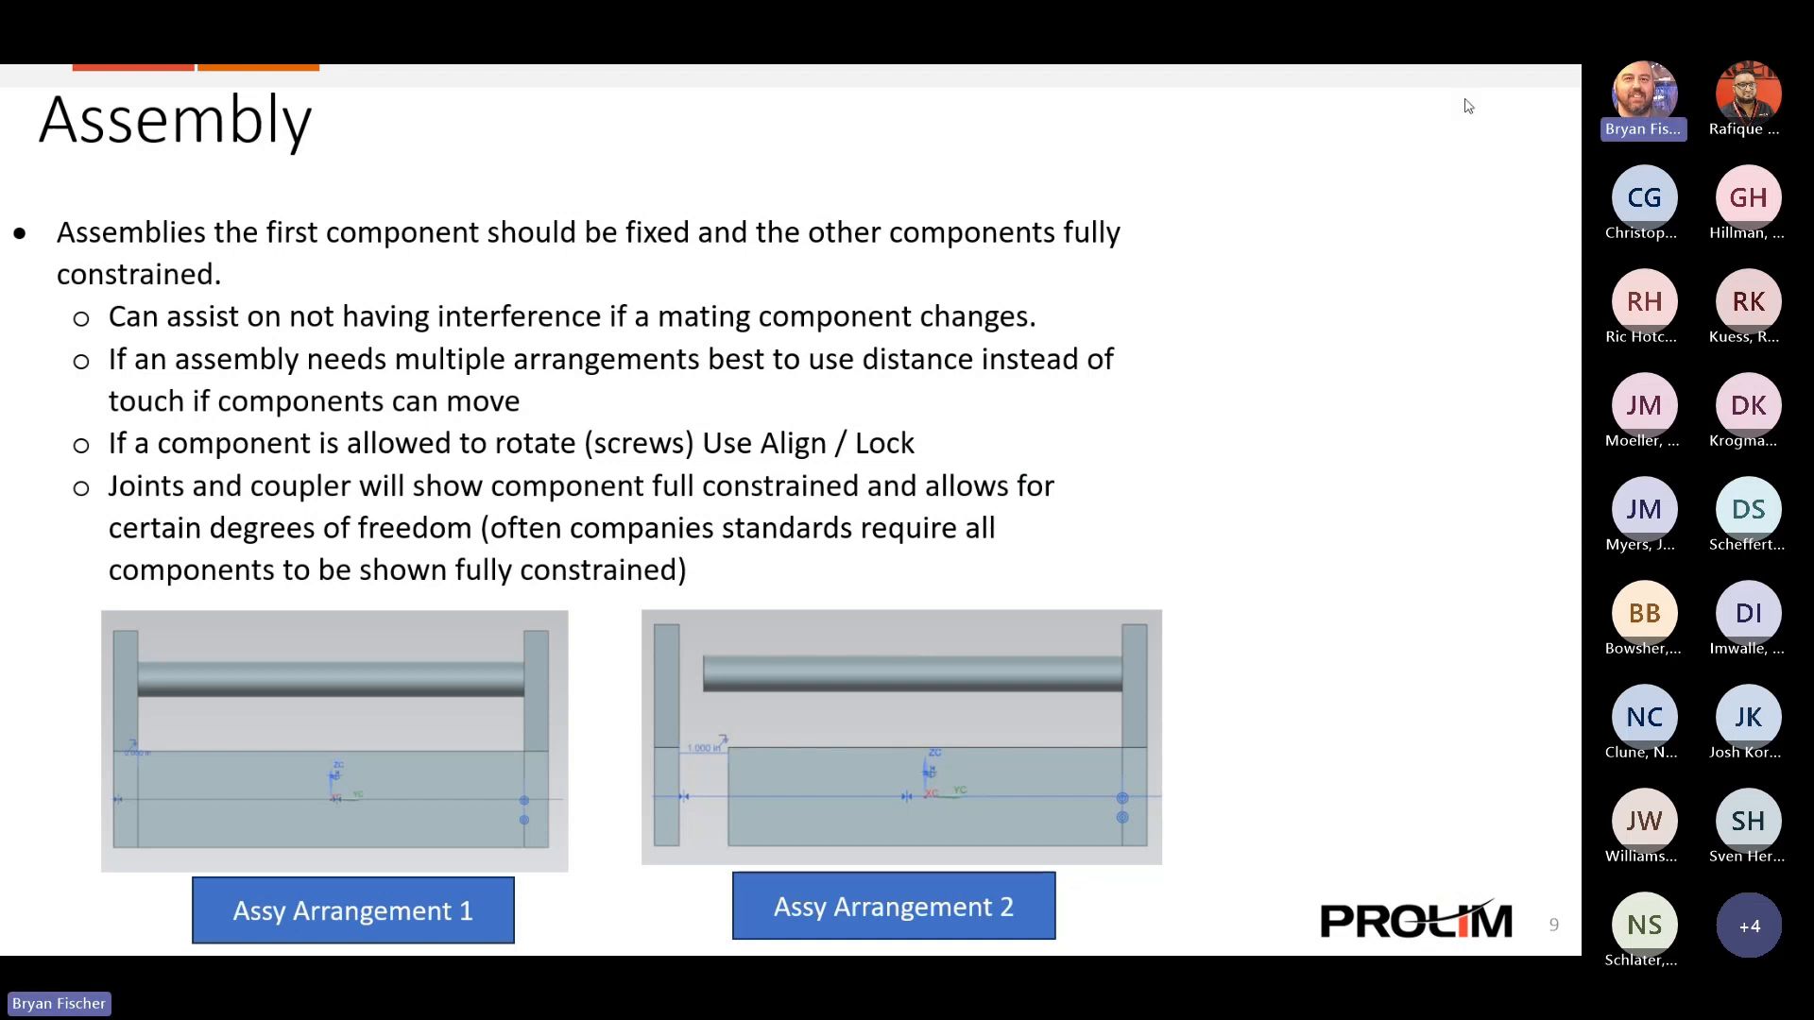
pyautogui.hotkey('alt', 'Tab')
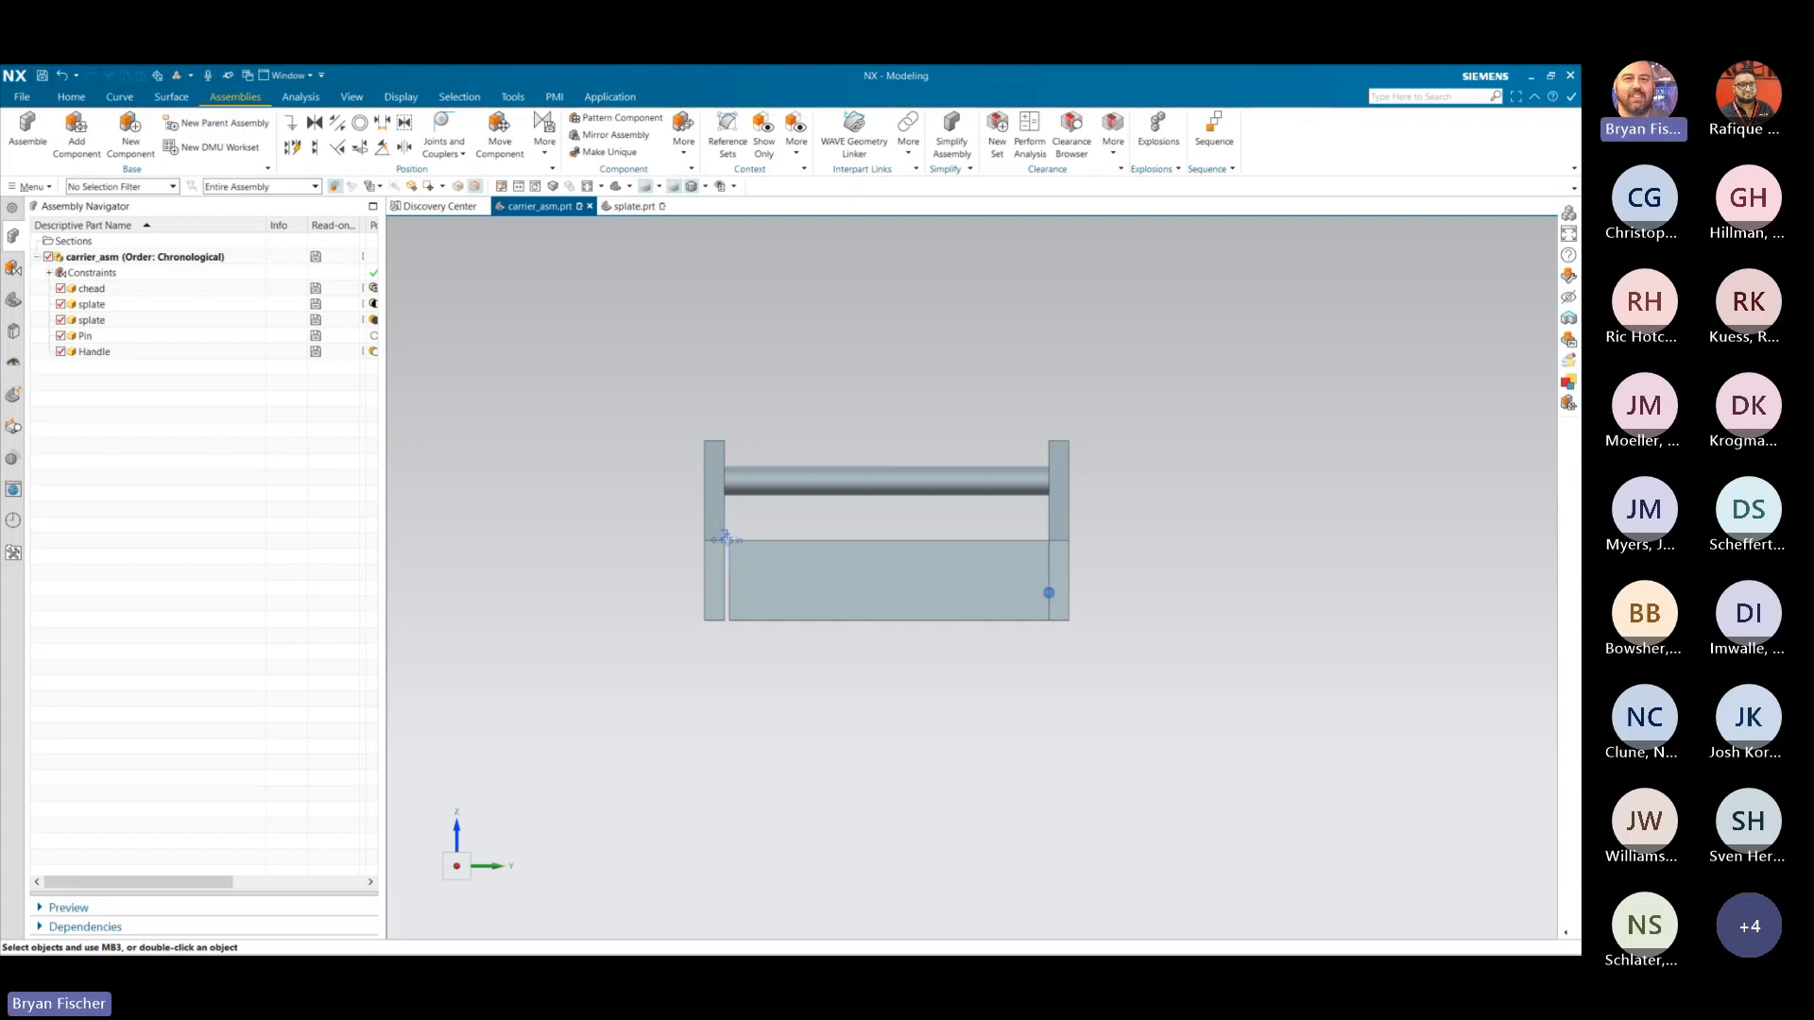
# - Select the Pin component seated in the middle of the chead's upper face
pyautogui.moveTo(960, 681); pyautogui.dragTo(992, 736, button='middle')
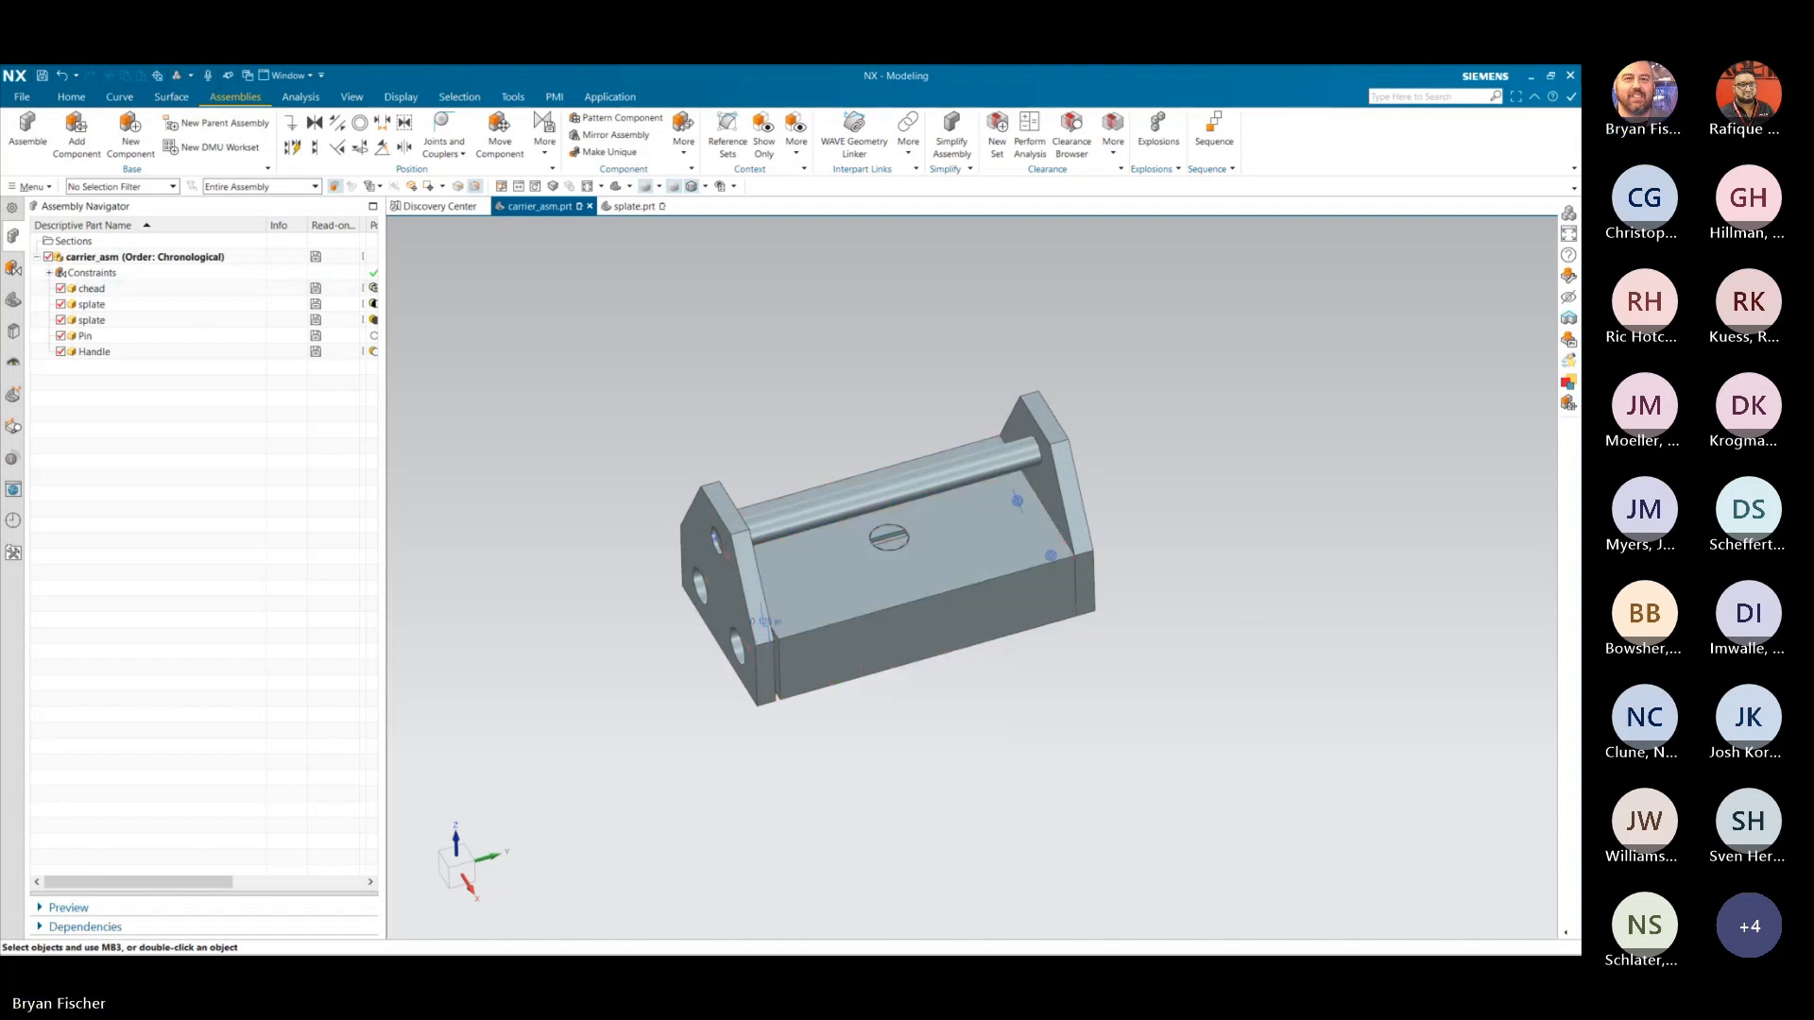
pyautogui.scroll(2, 873, 585)
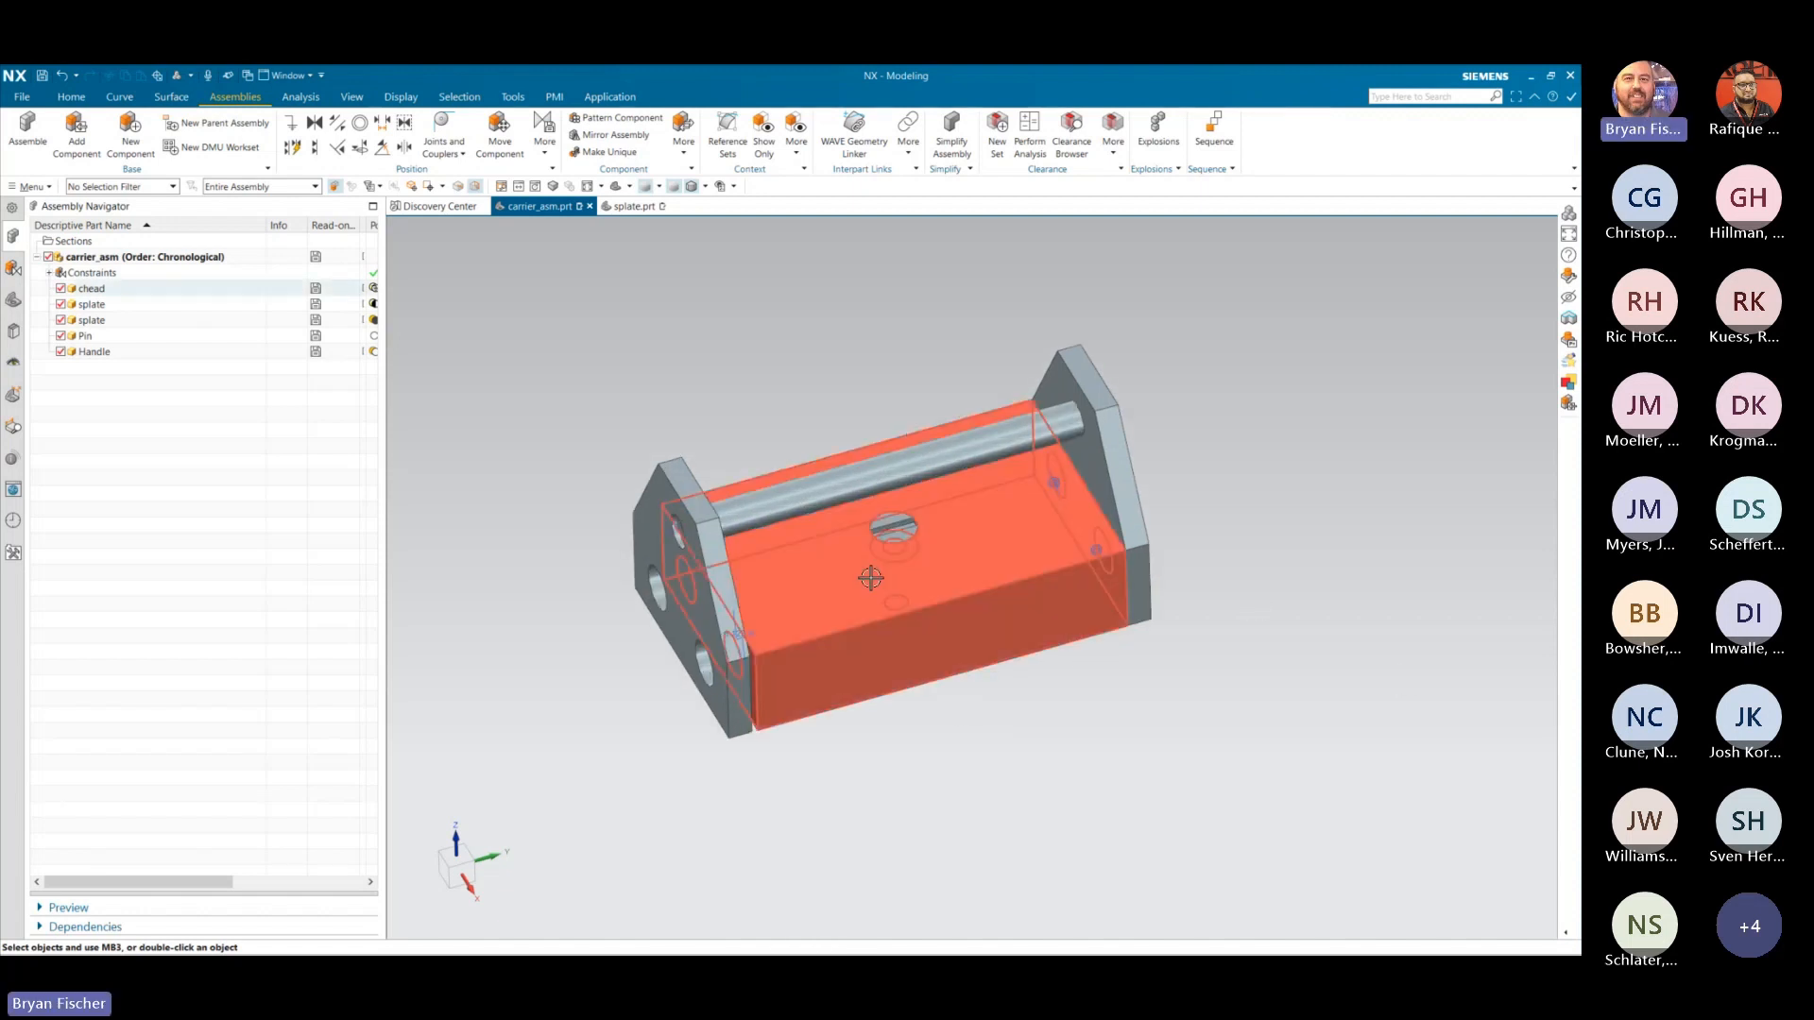
pyautogui.click(892, 531)
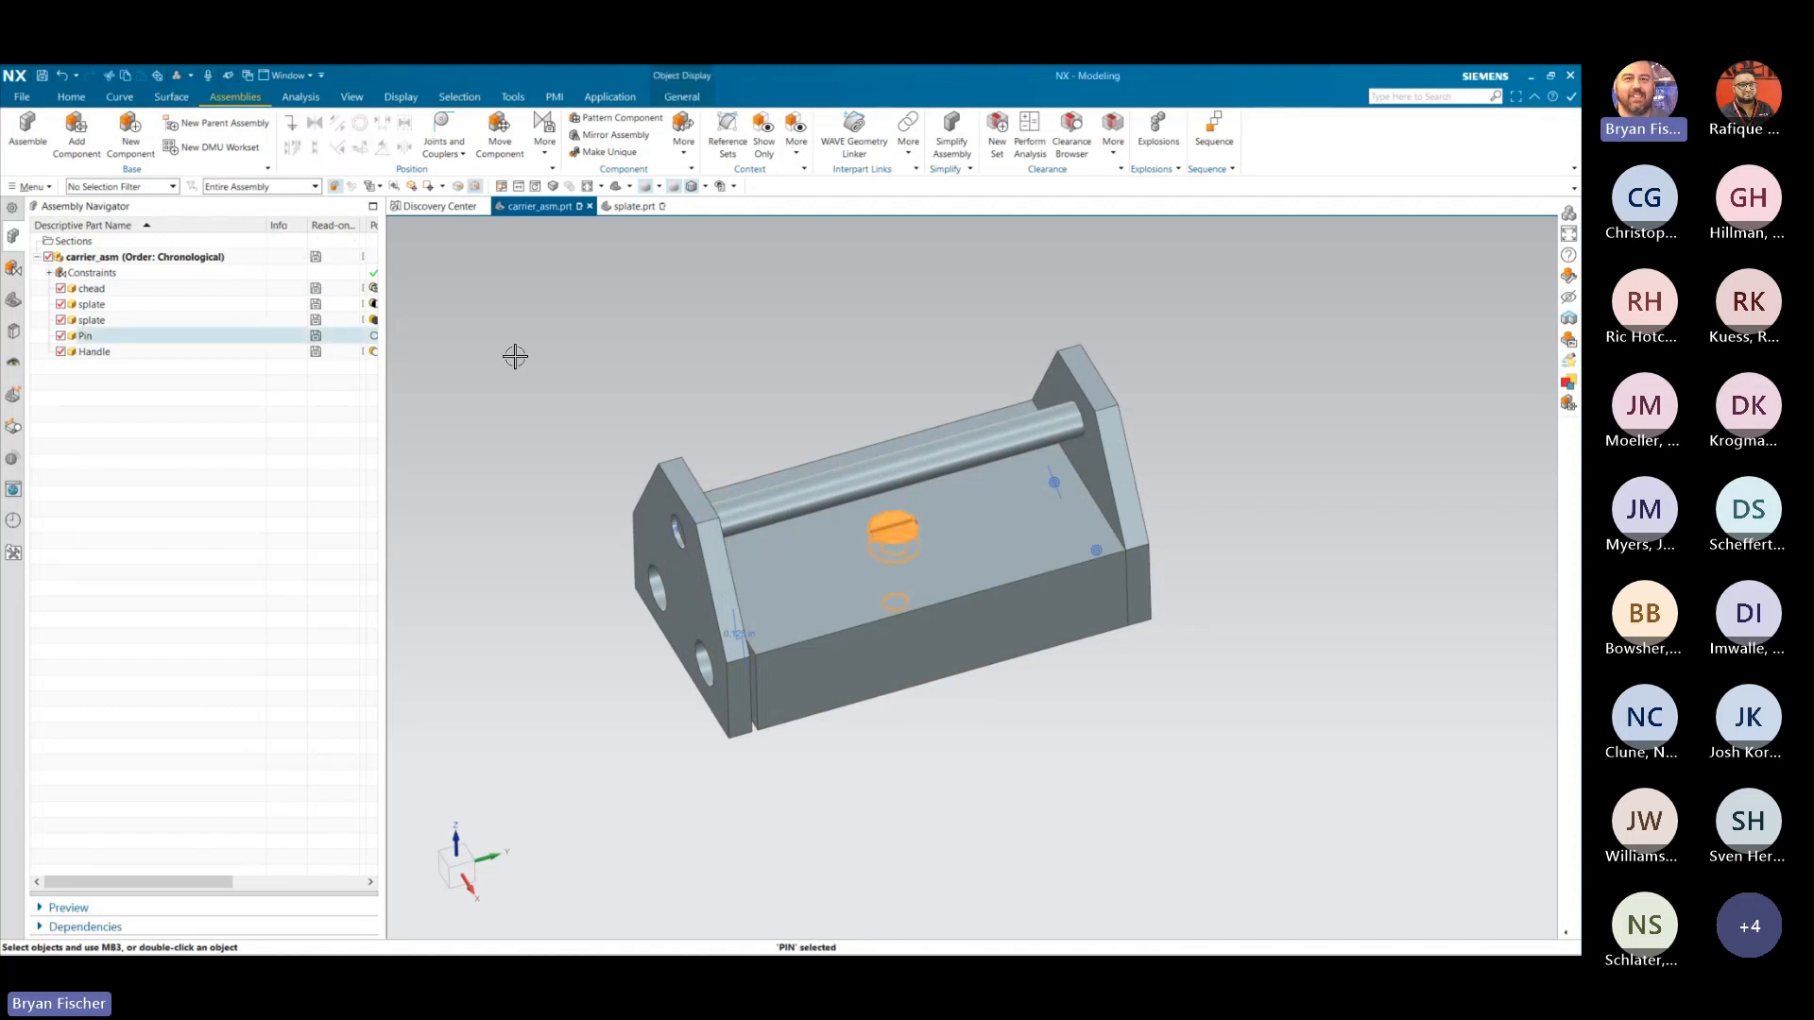
# - Widen the Assembly Navigator to show the Position column, and move the Pin component up out of its hole to Z about 5.6 in
pyautogui.moveTo(386, 428); pyautogui.dragTo(777, 451)
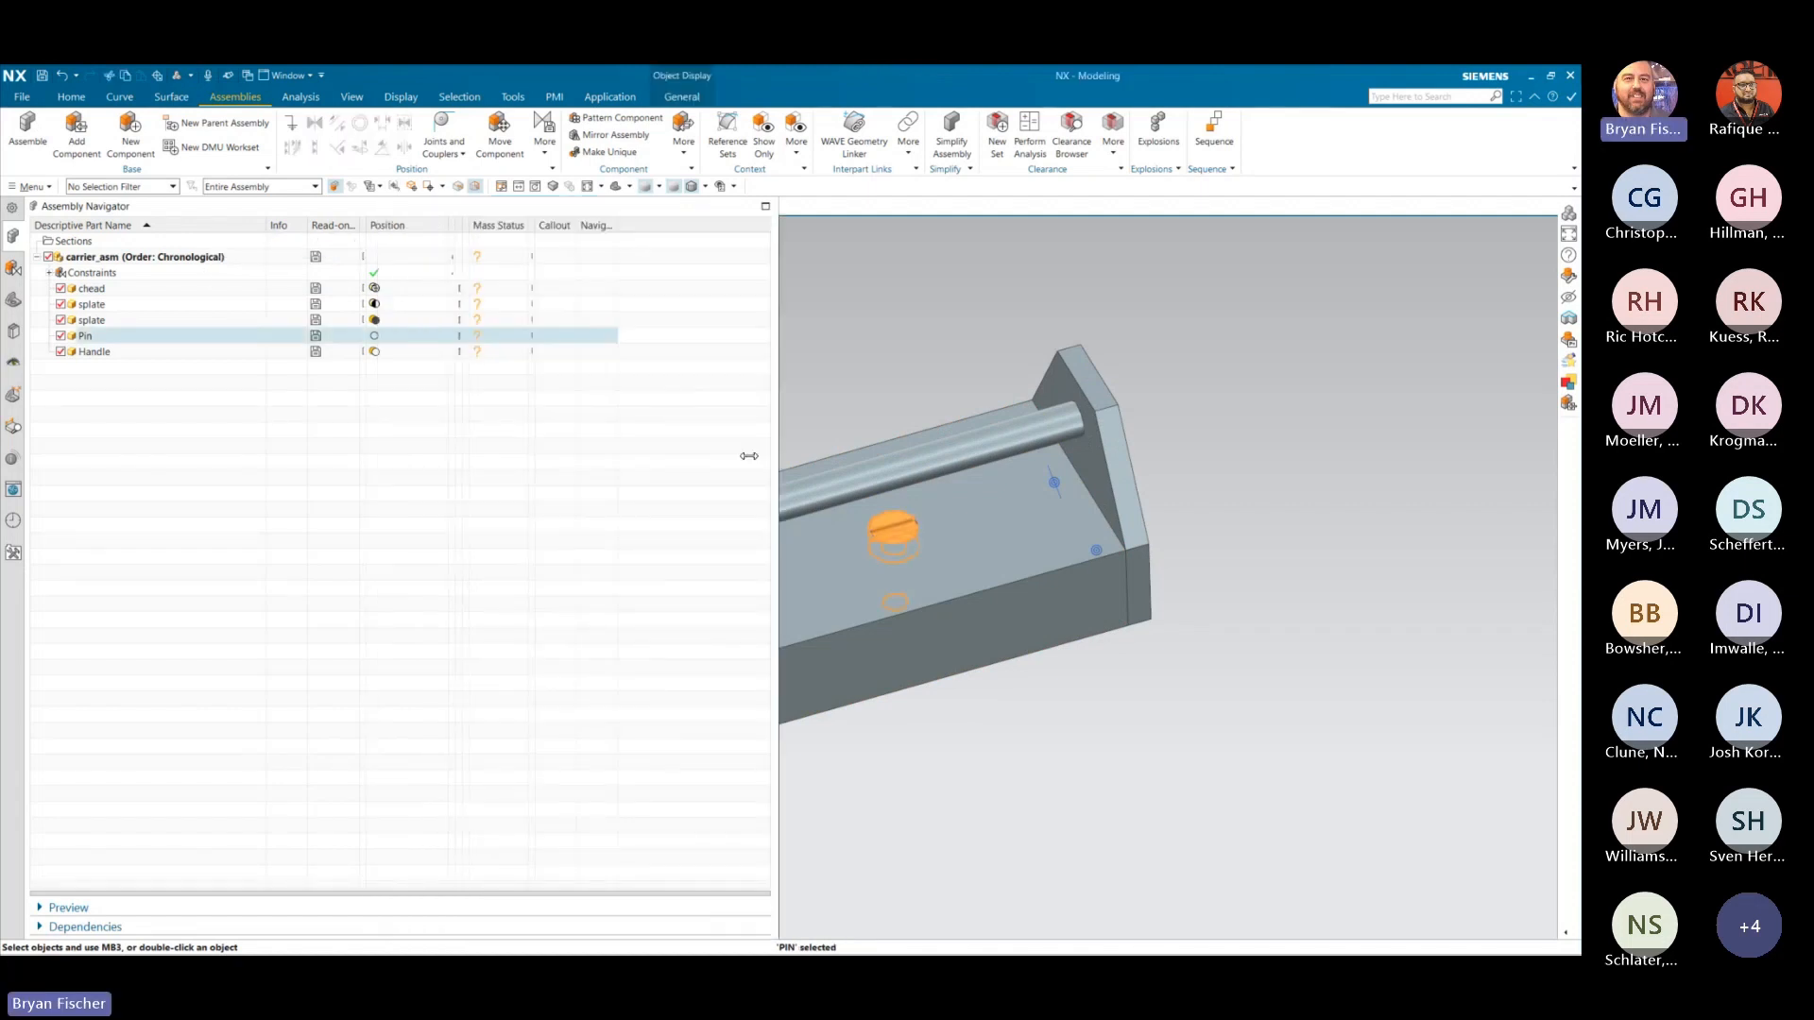
pyautogui.click(406, 394)
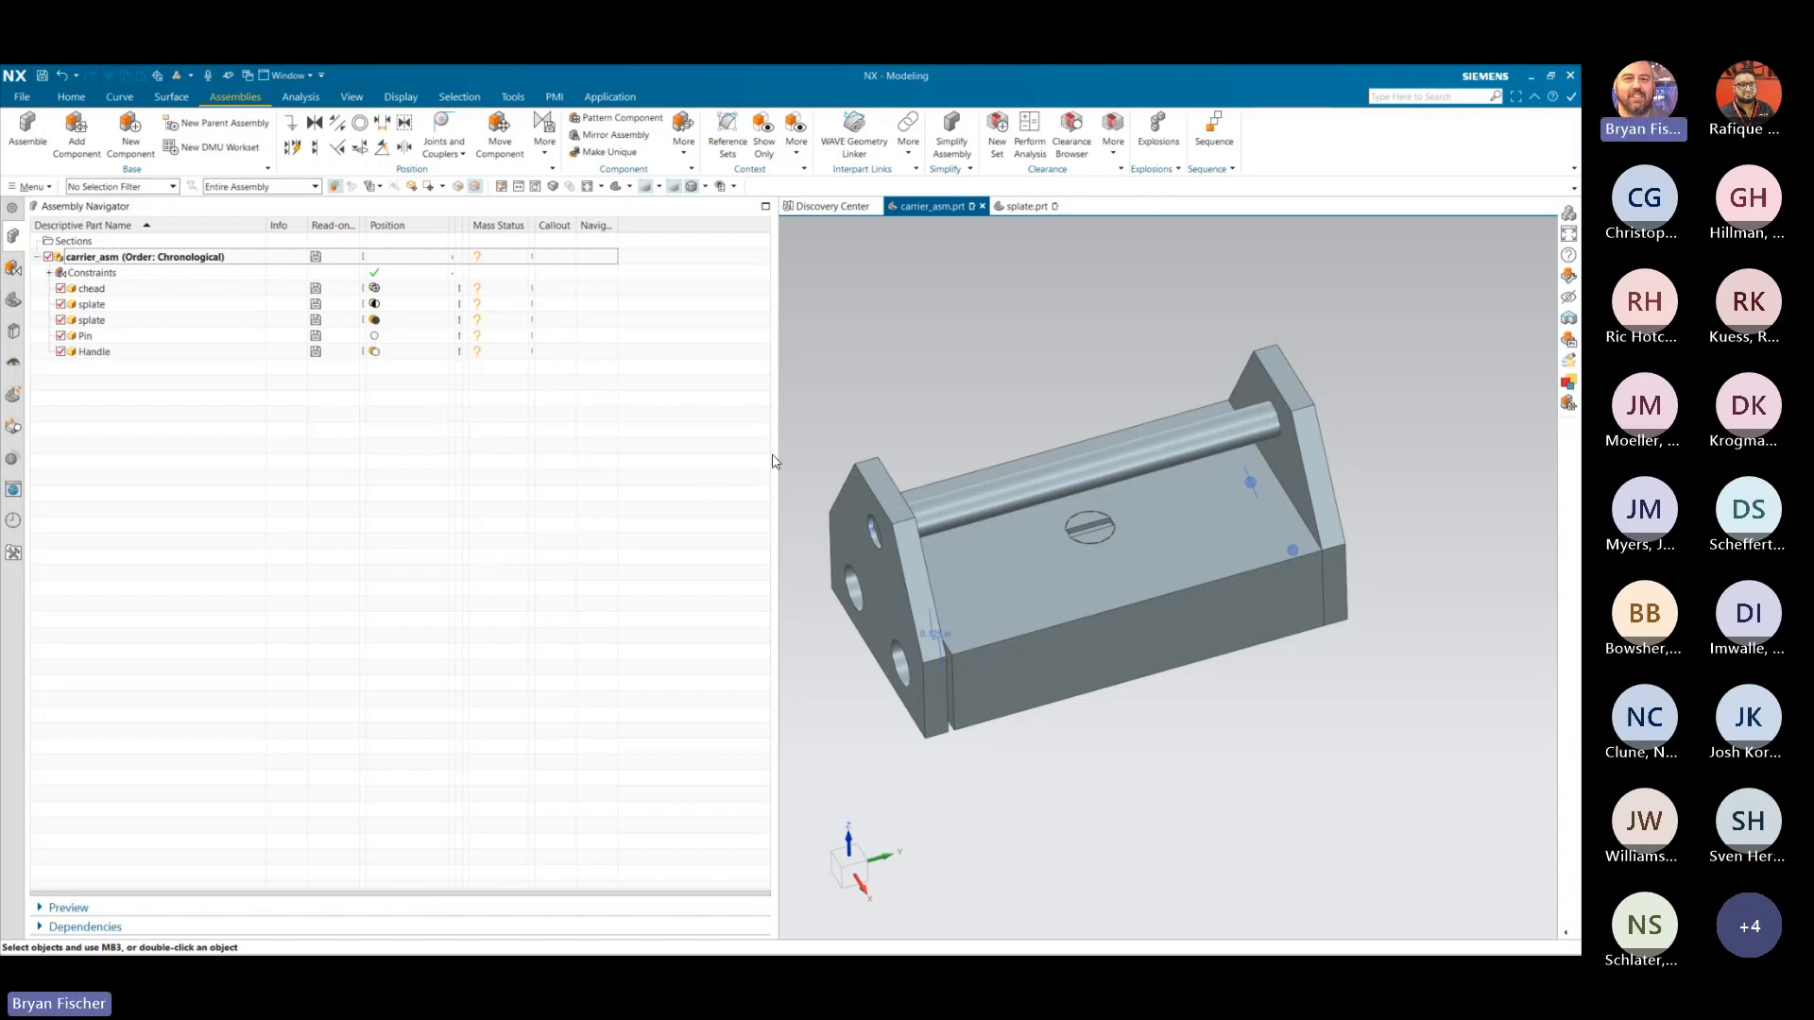
pyautogui.click(118, 336)
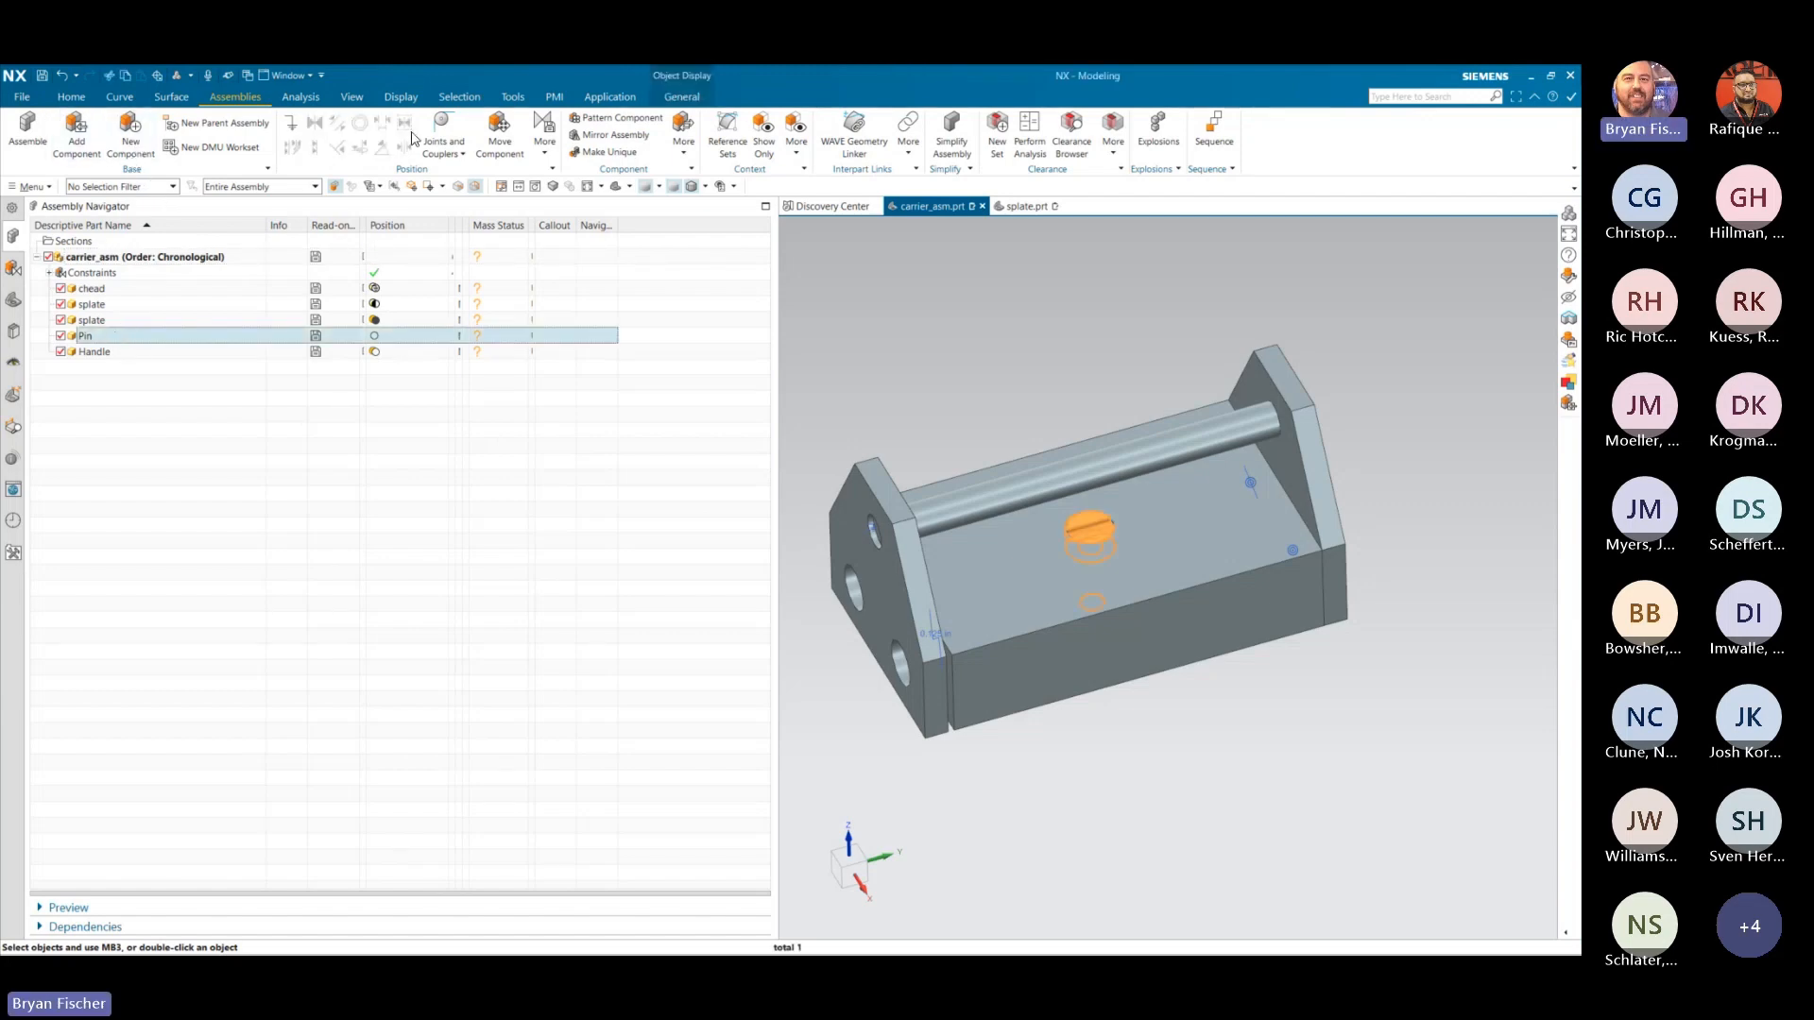
pyautogui.click(499, 132)
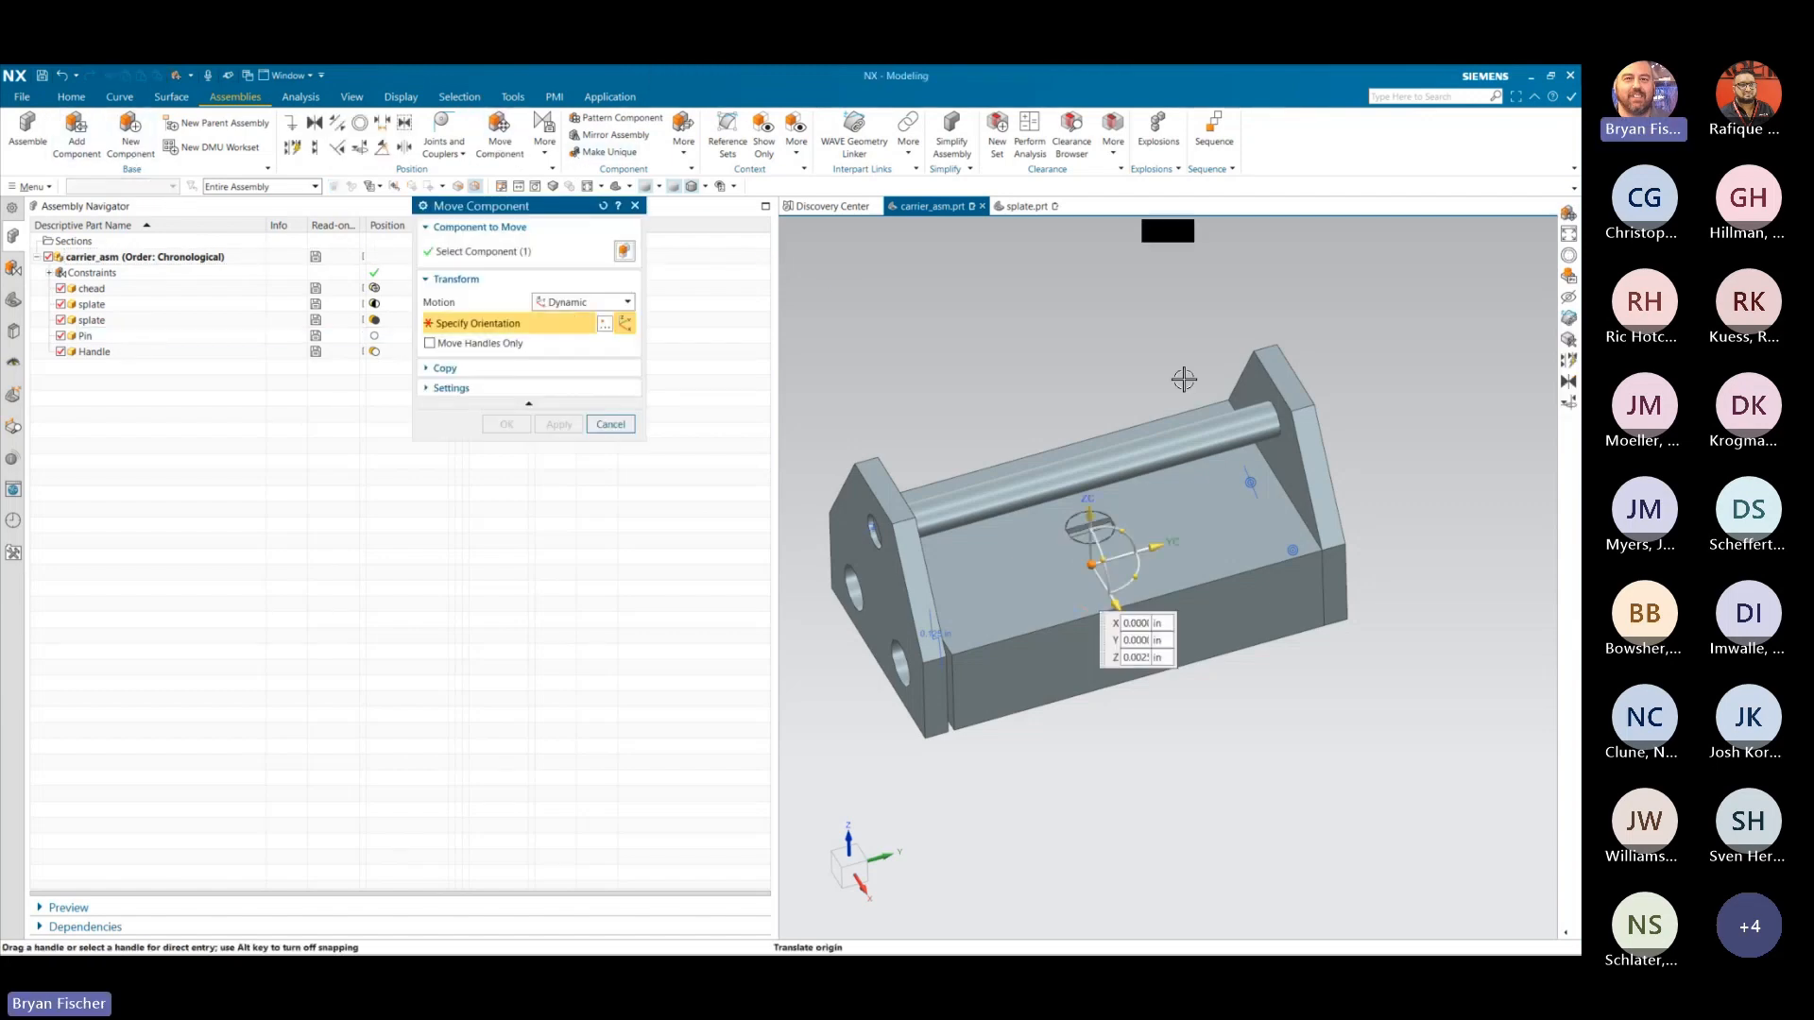
pyautogui.moveTo(1089, 516); pyautogui.dragTo(1084, 308)
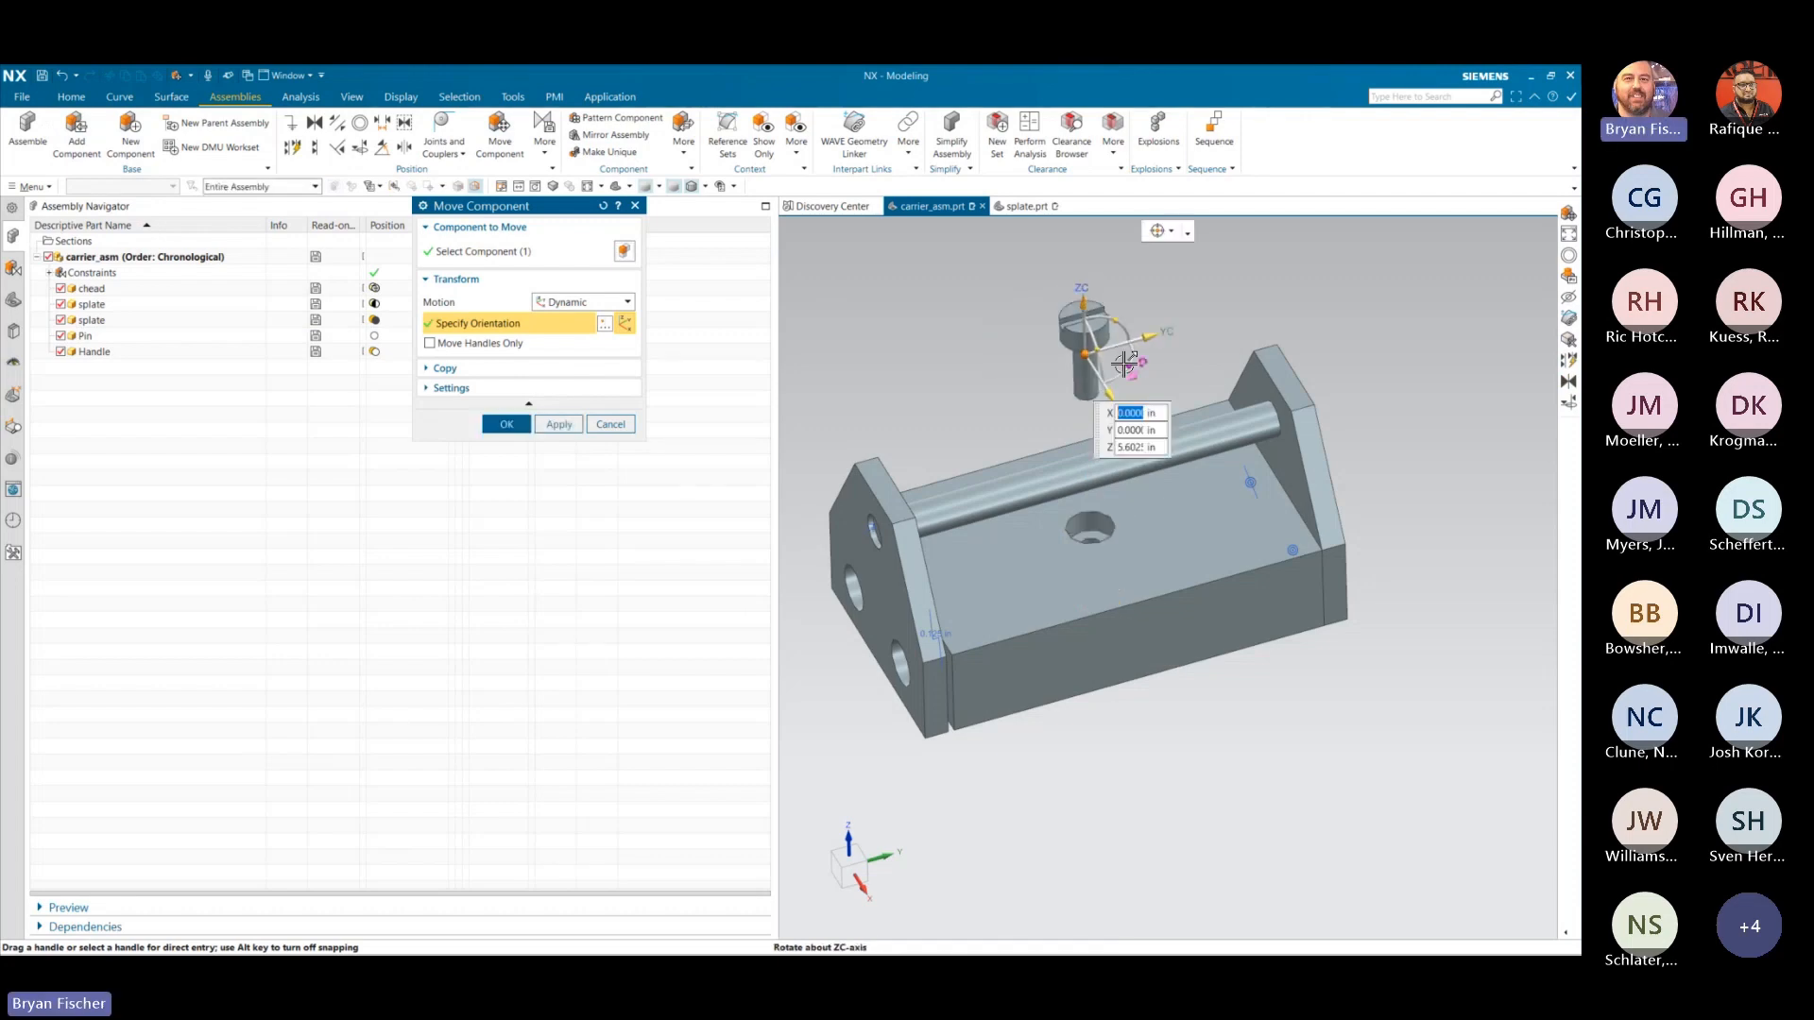
# - Rotate the raised Pin component 25° about its ZC axis and accept the component move
pyautogui.click(1128, 364)
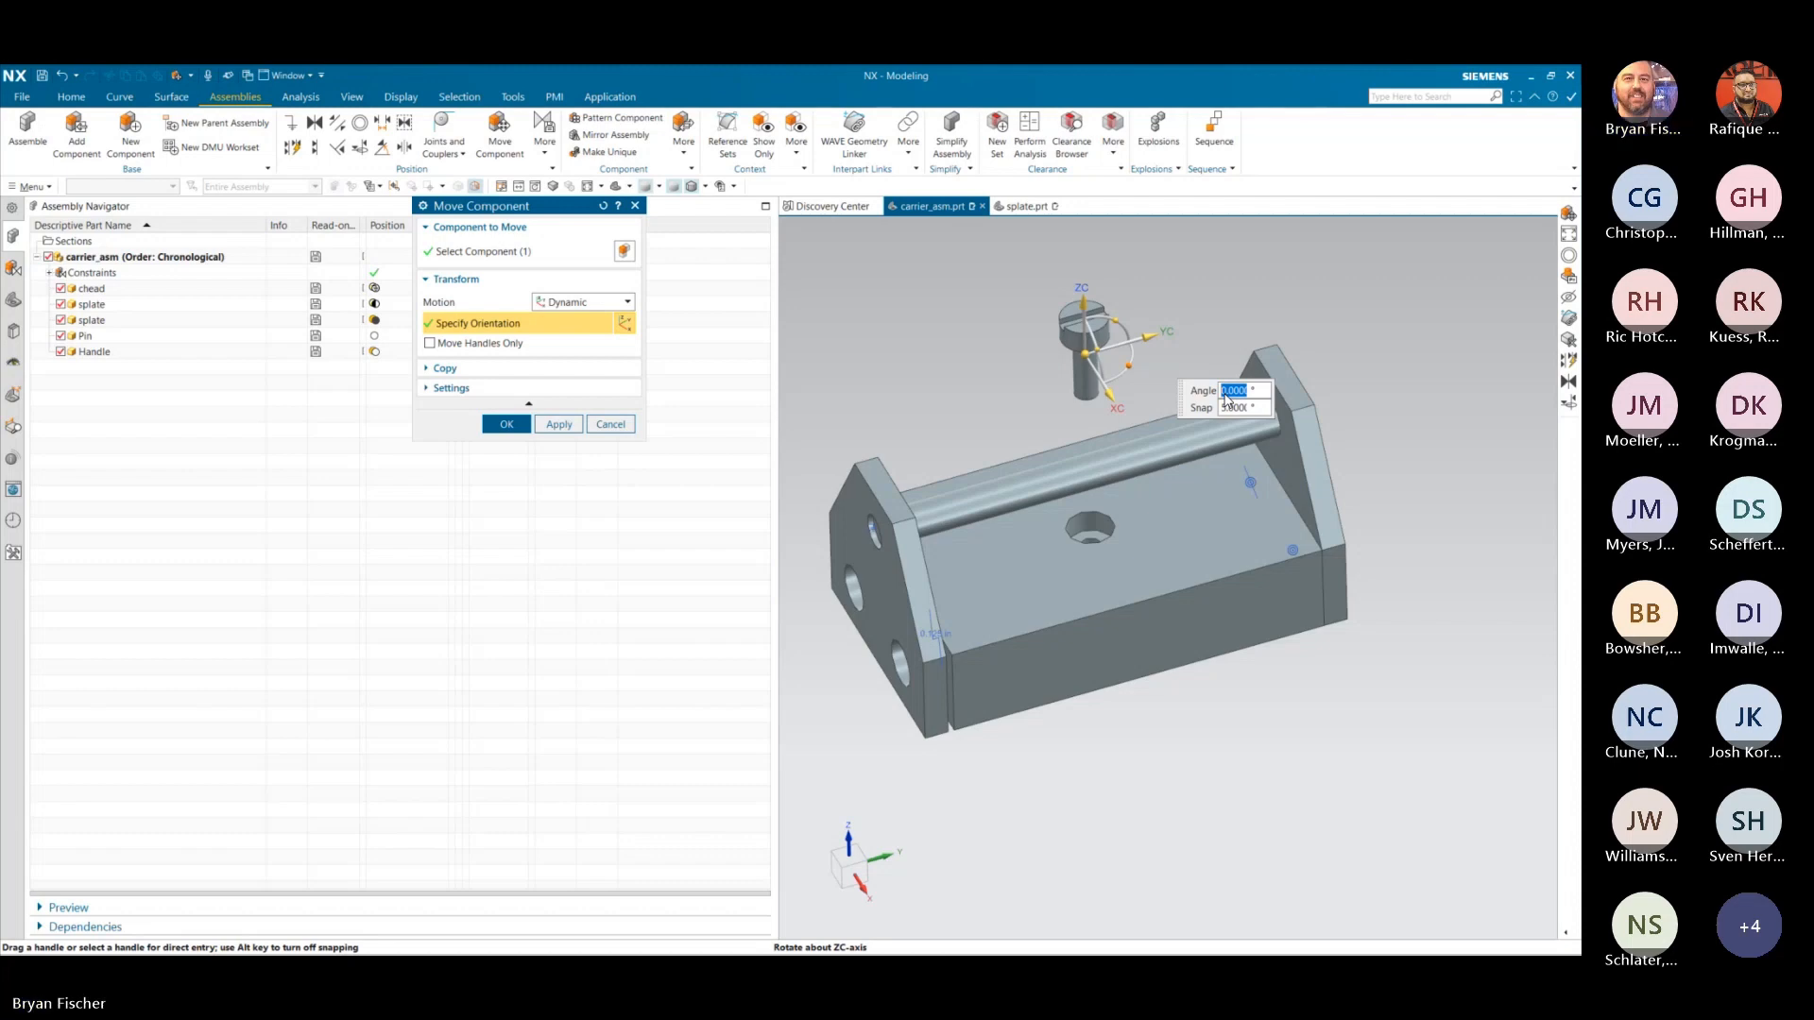
pyautogui.write('25')
pyautogui.press('Return')
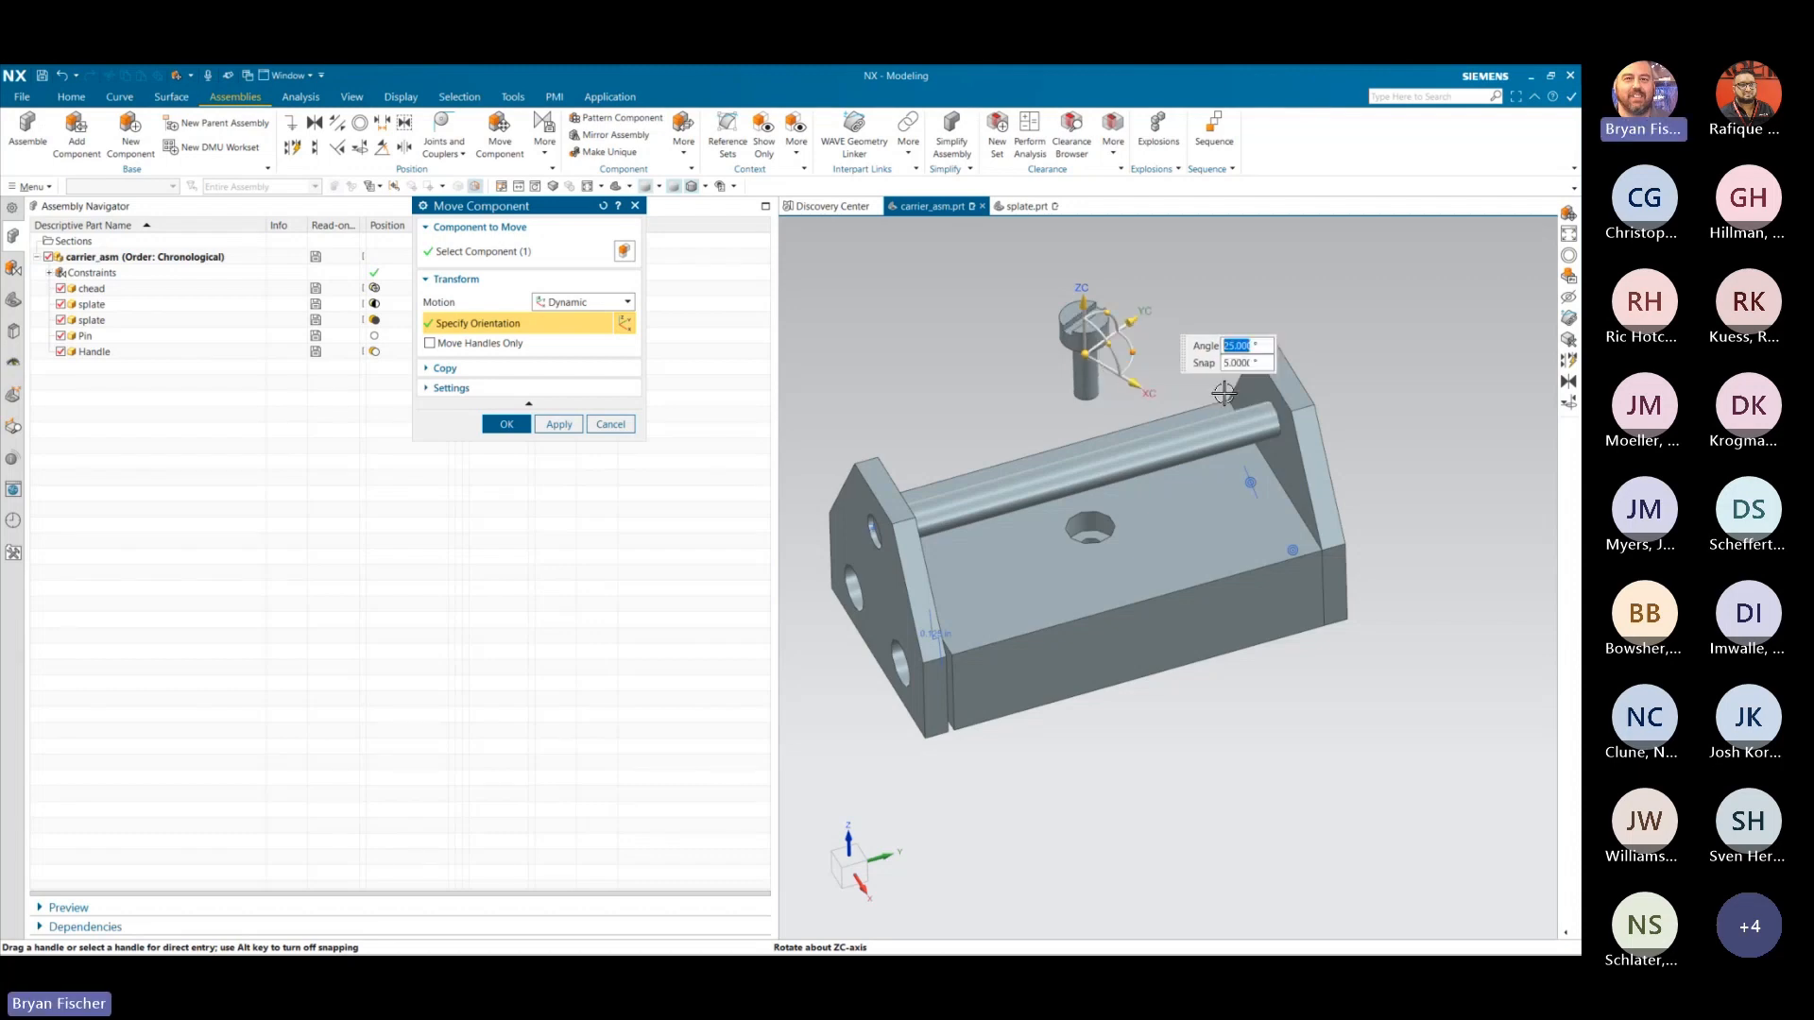
pyautogui.click(507, 424)
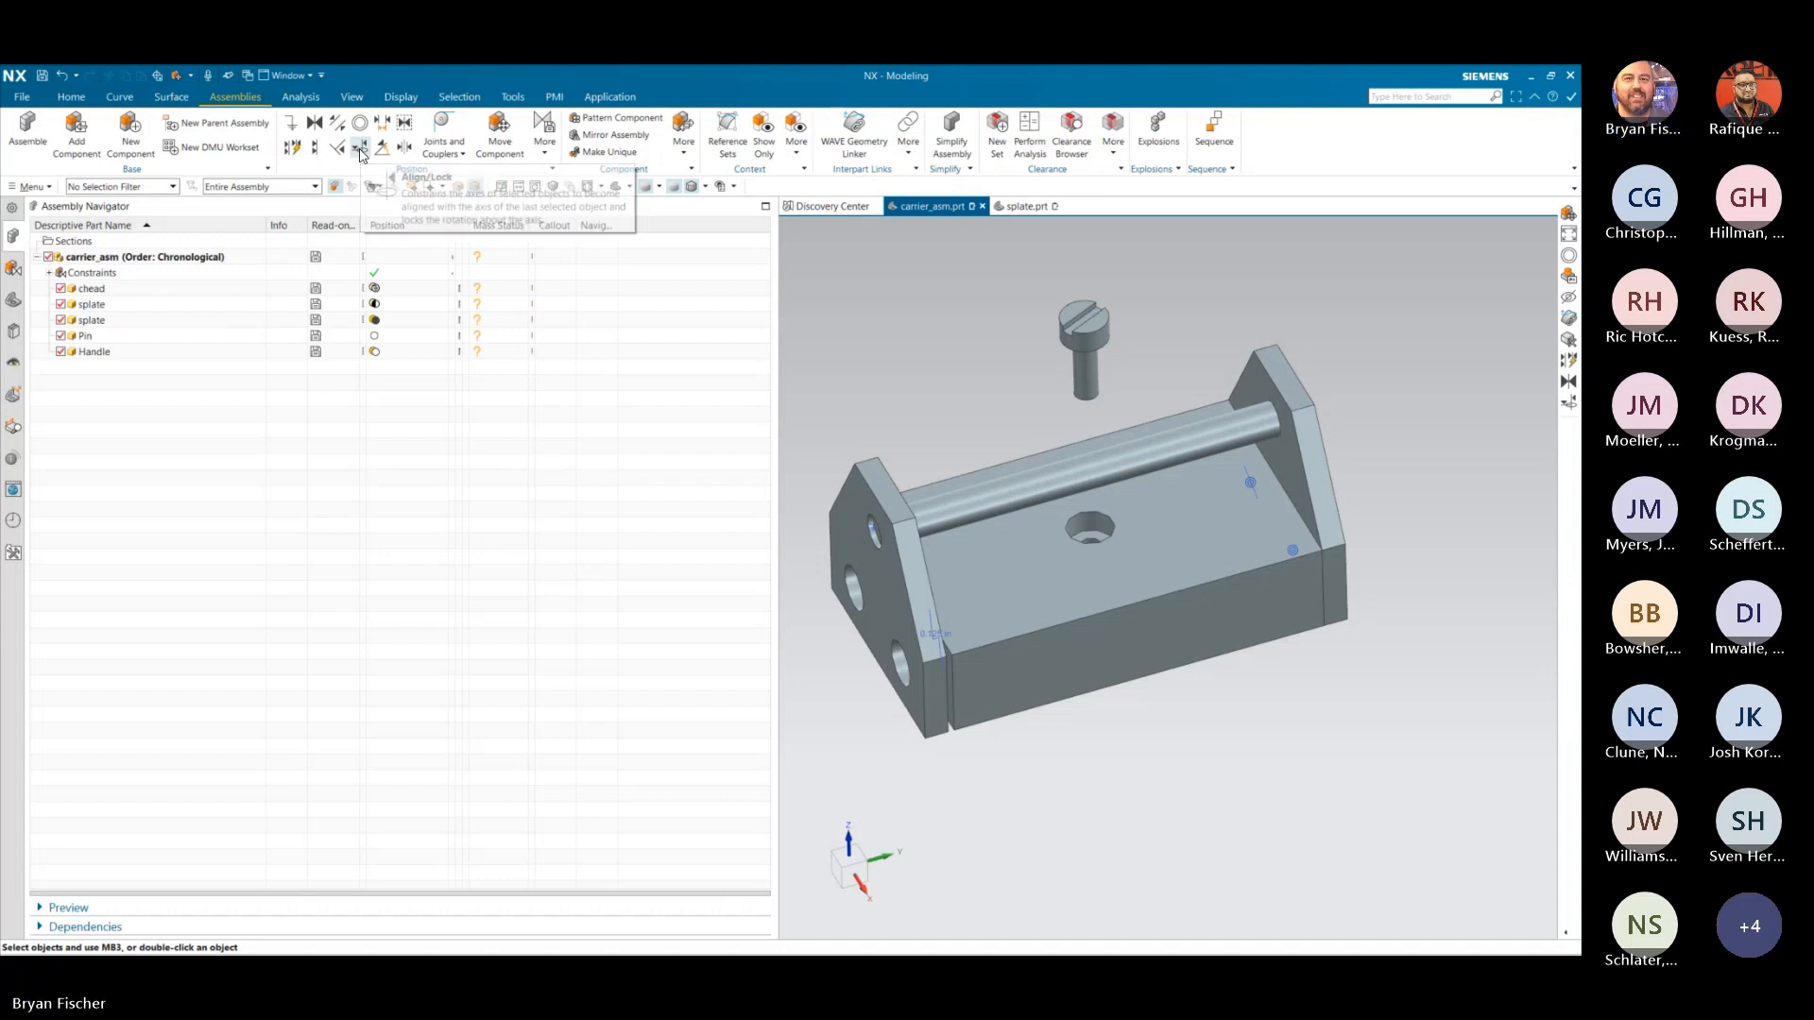
# - Apply an Align/Lock constraint between the circular edge under the Pin's head and the counterbore's seat edge in chead
pyautogui.click(360, 149)
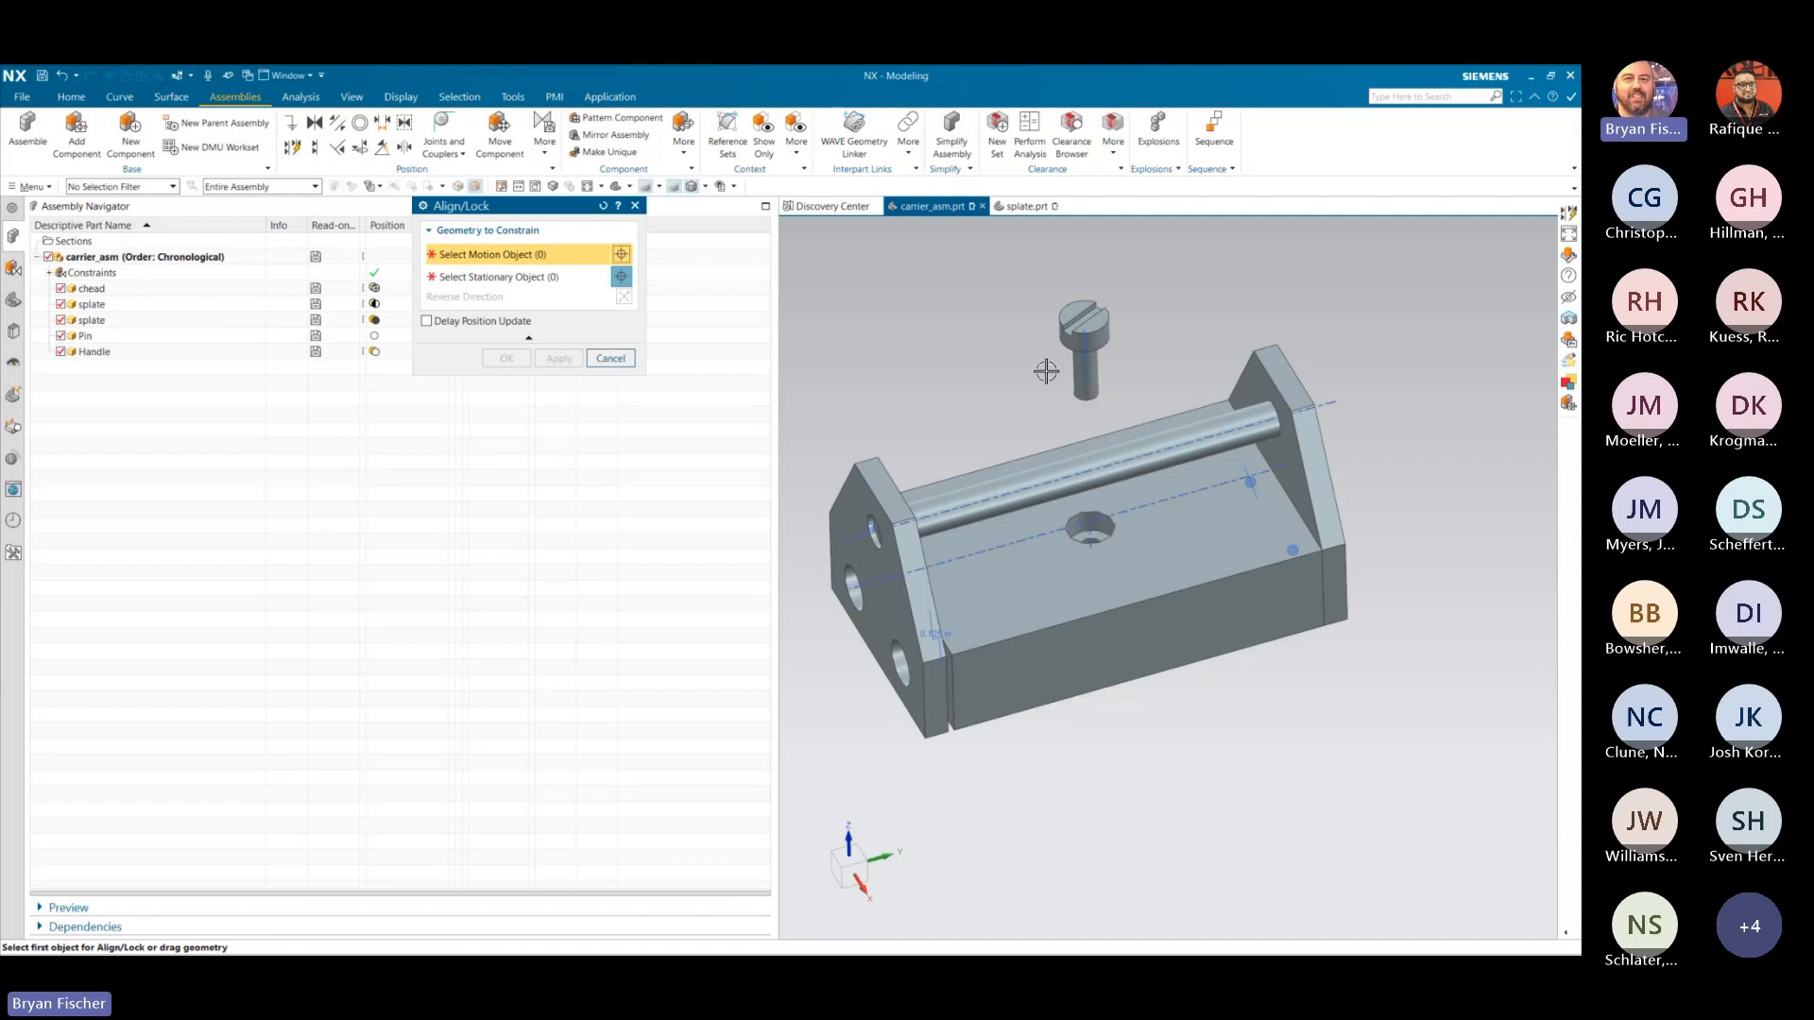
pyautogui.moveTo(1028, 303); pyautogui.dragTo(1013, 239, button='middle')
pyautogui.scroll(4, 1124, 269)
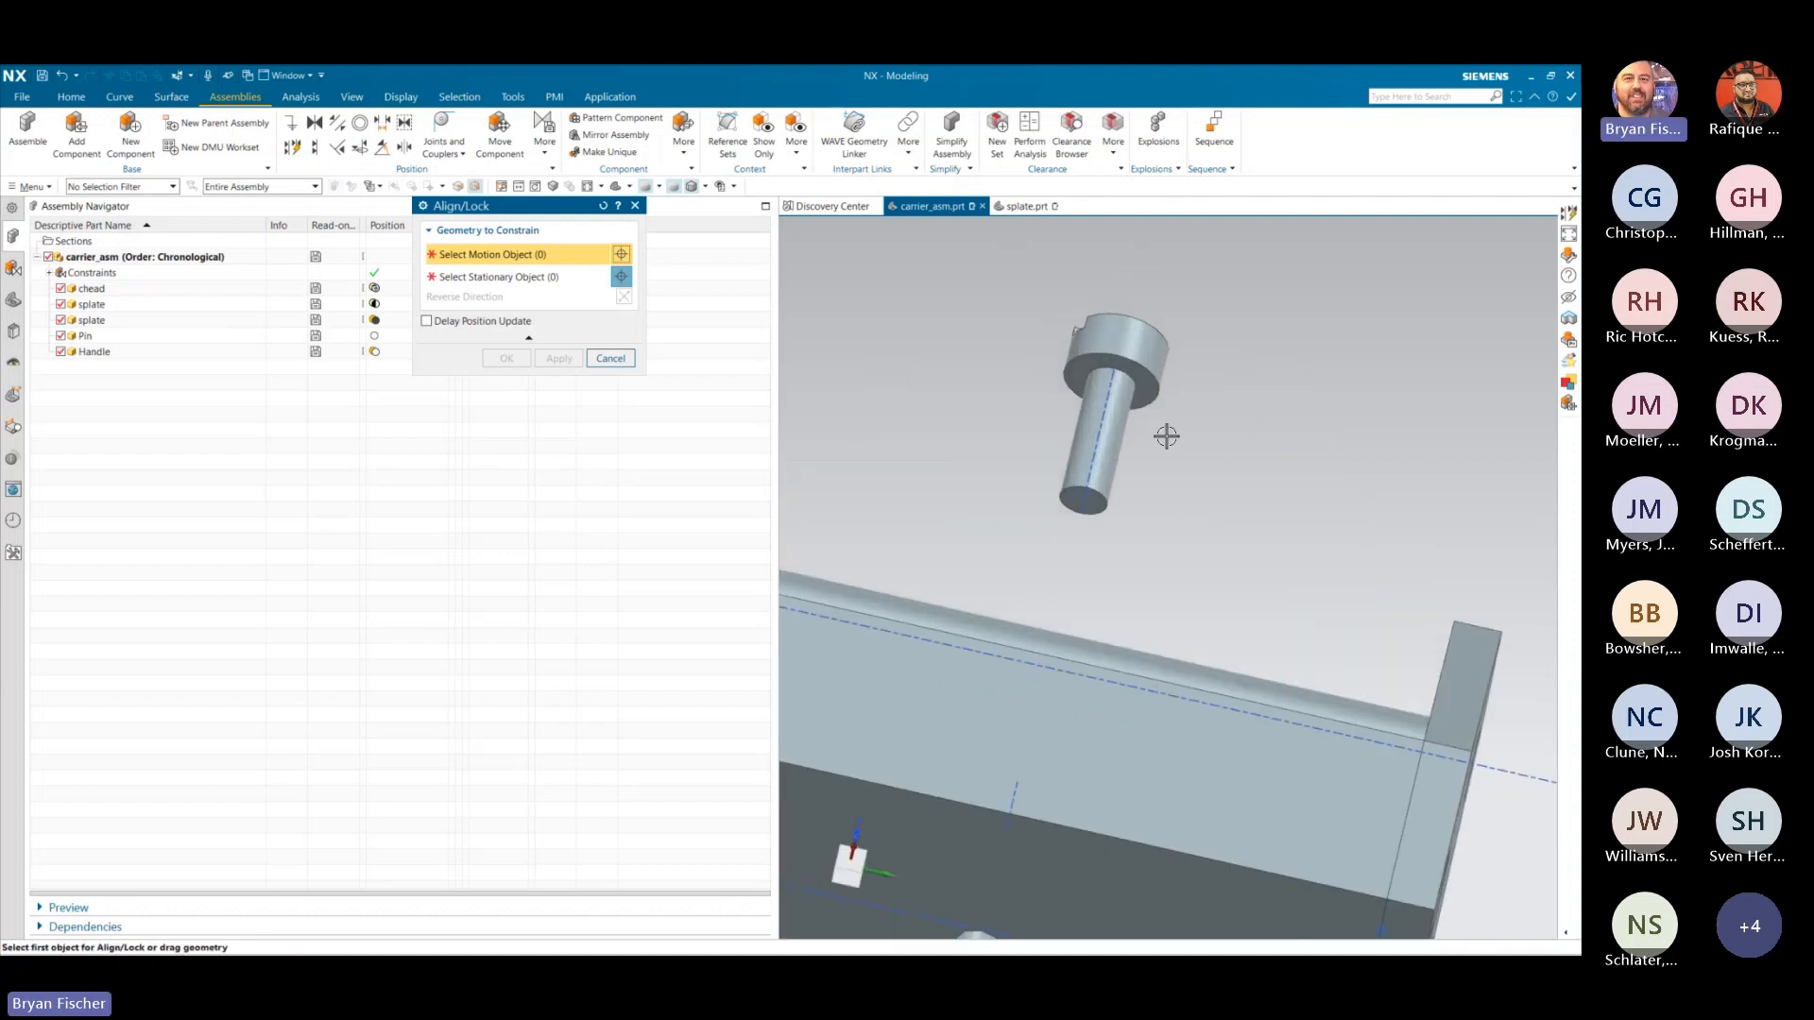
pyautogui.click(1160, 383)
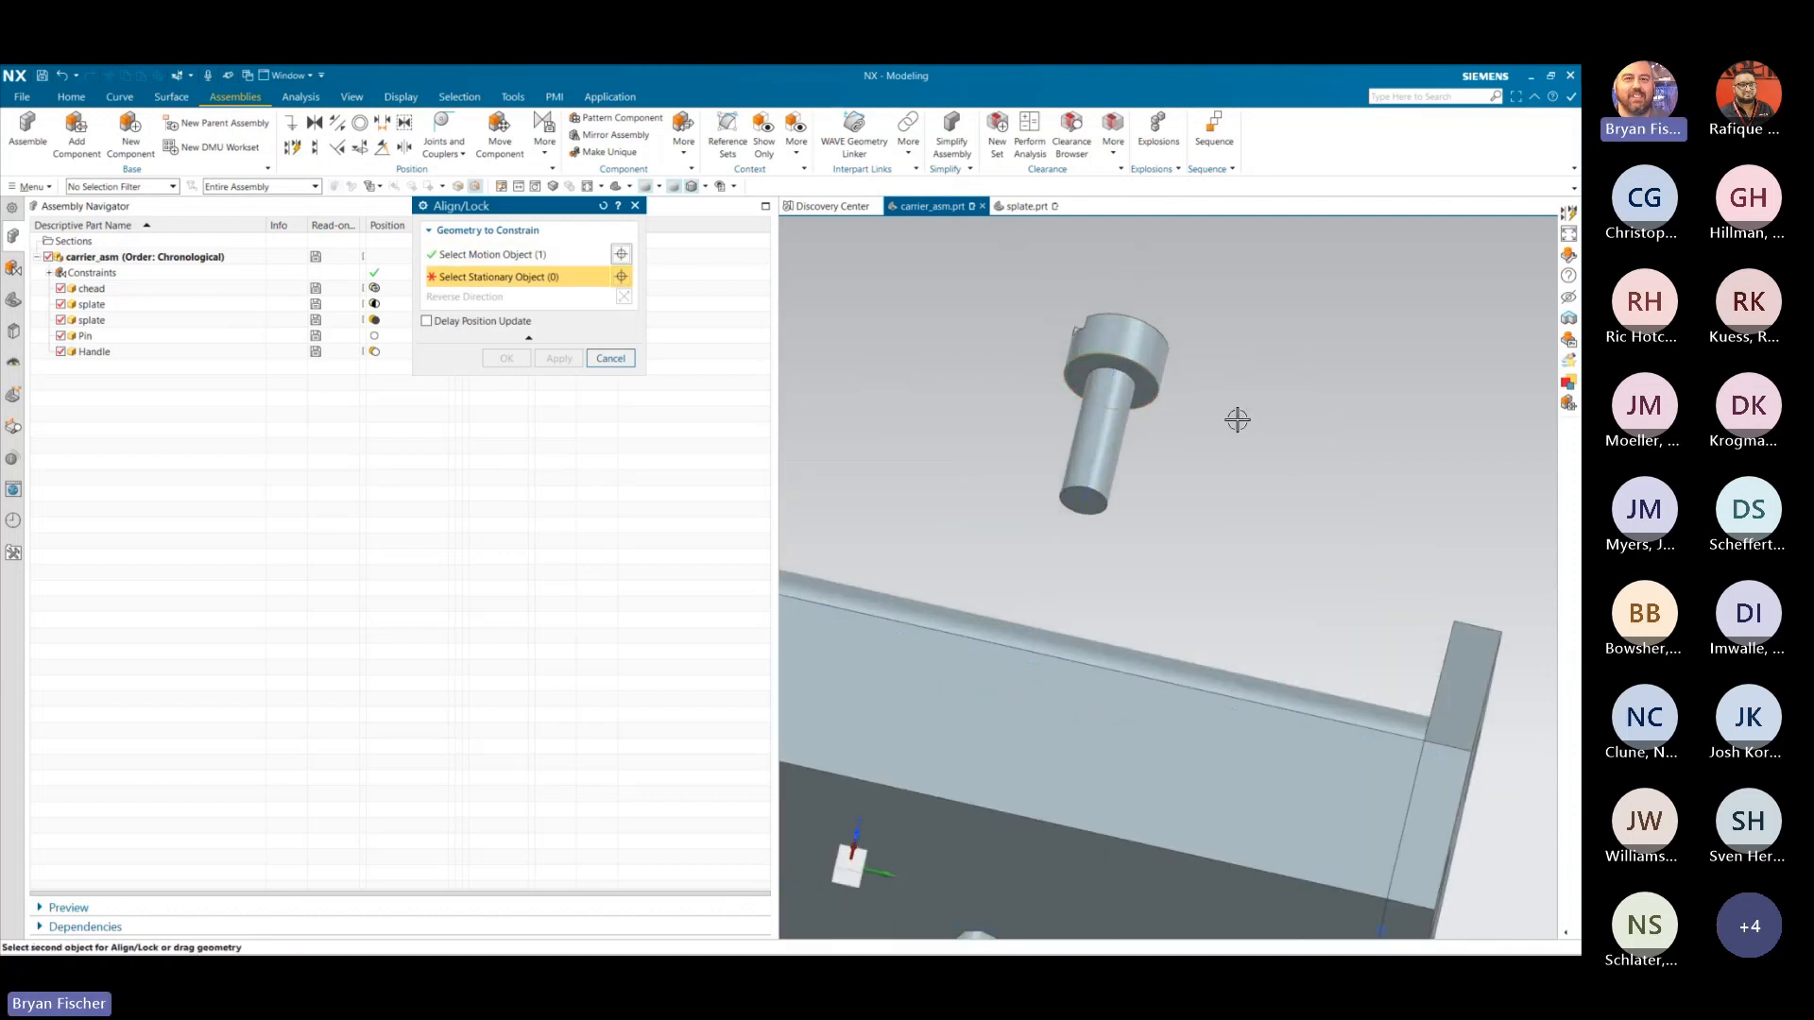
pyautogui.scroll(-4, 1238, 435)
pyautogui.moveTo(1238, 441); pyautogui.dragTo(1199, 530, button='middle')
pyautogui.scroll(3, 1098, 644)
pyautogui.click(1098, 647)
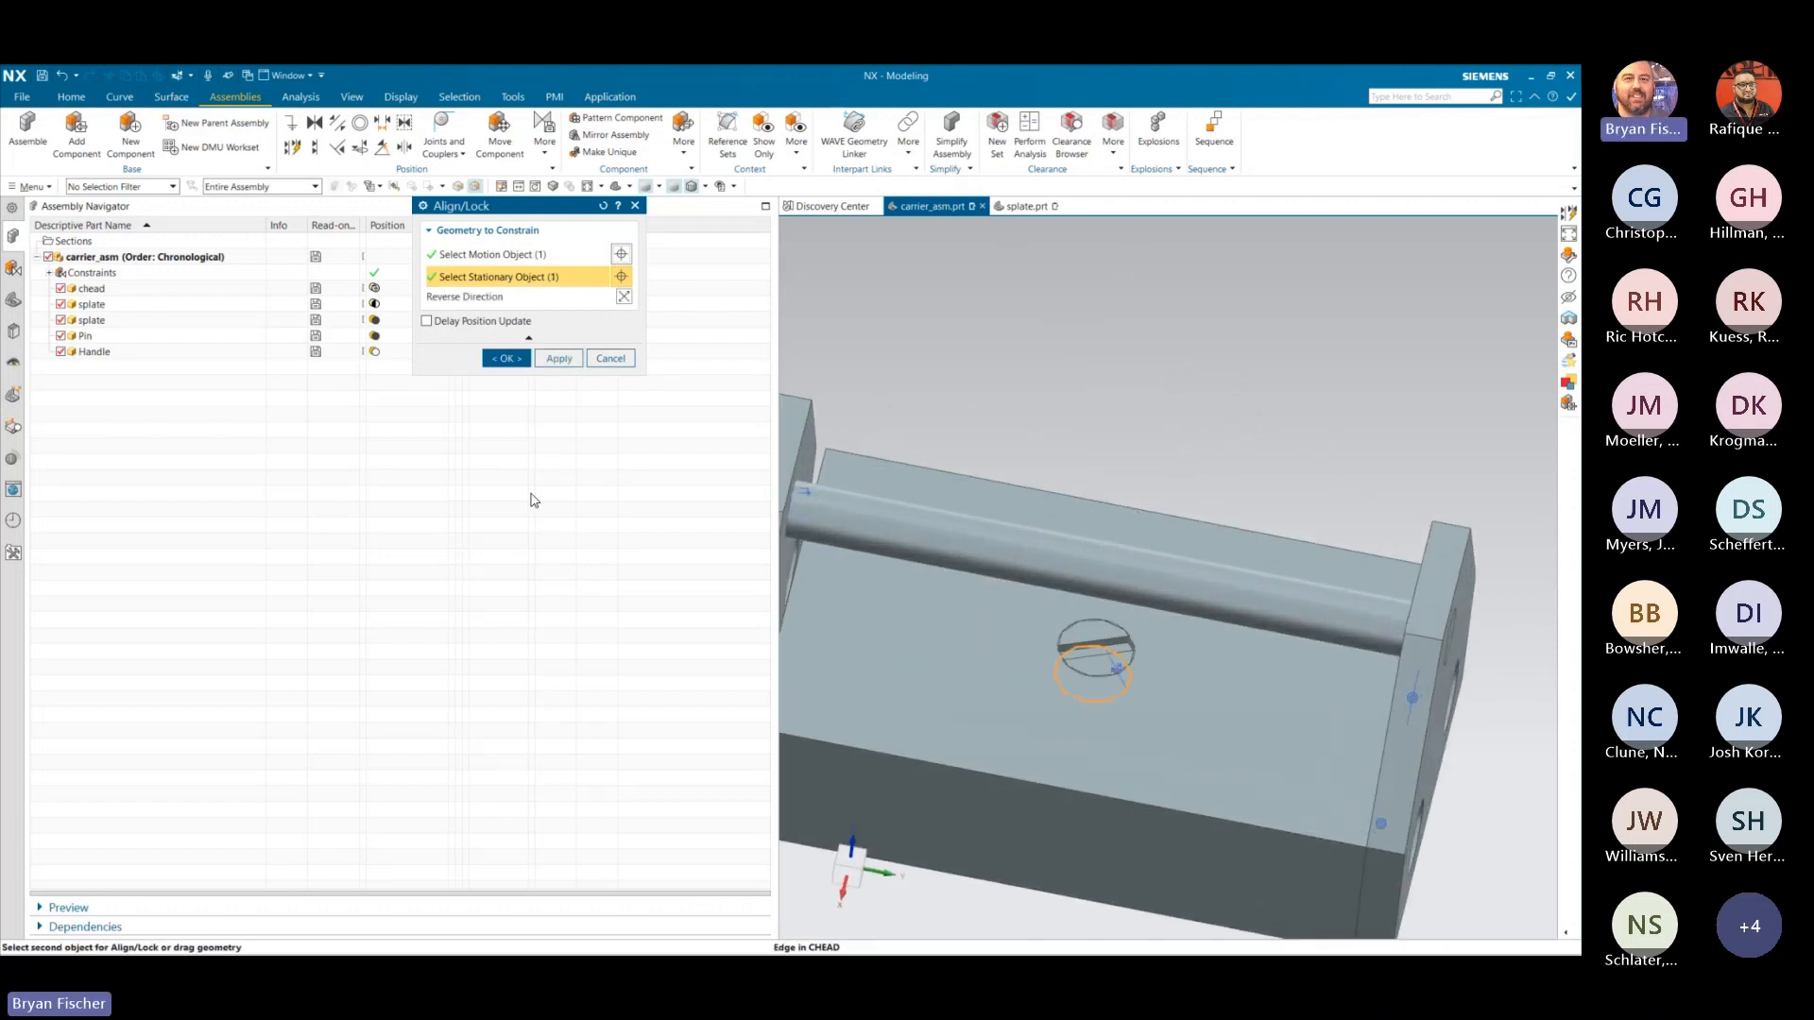
pyautogui.click(487, 363)
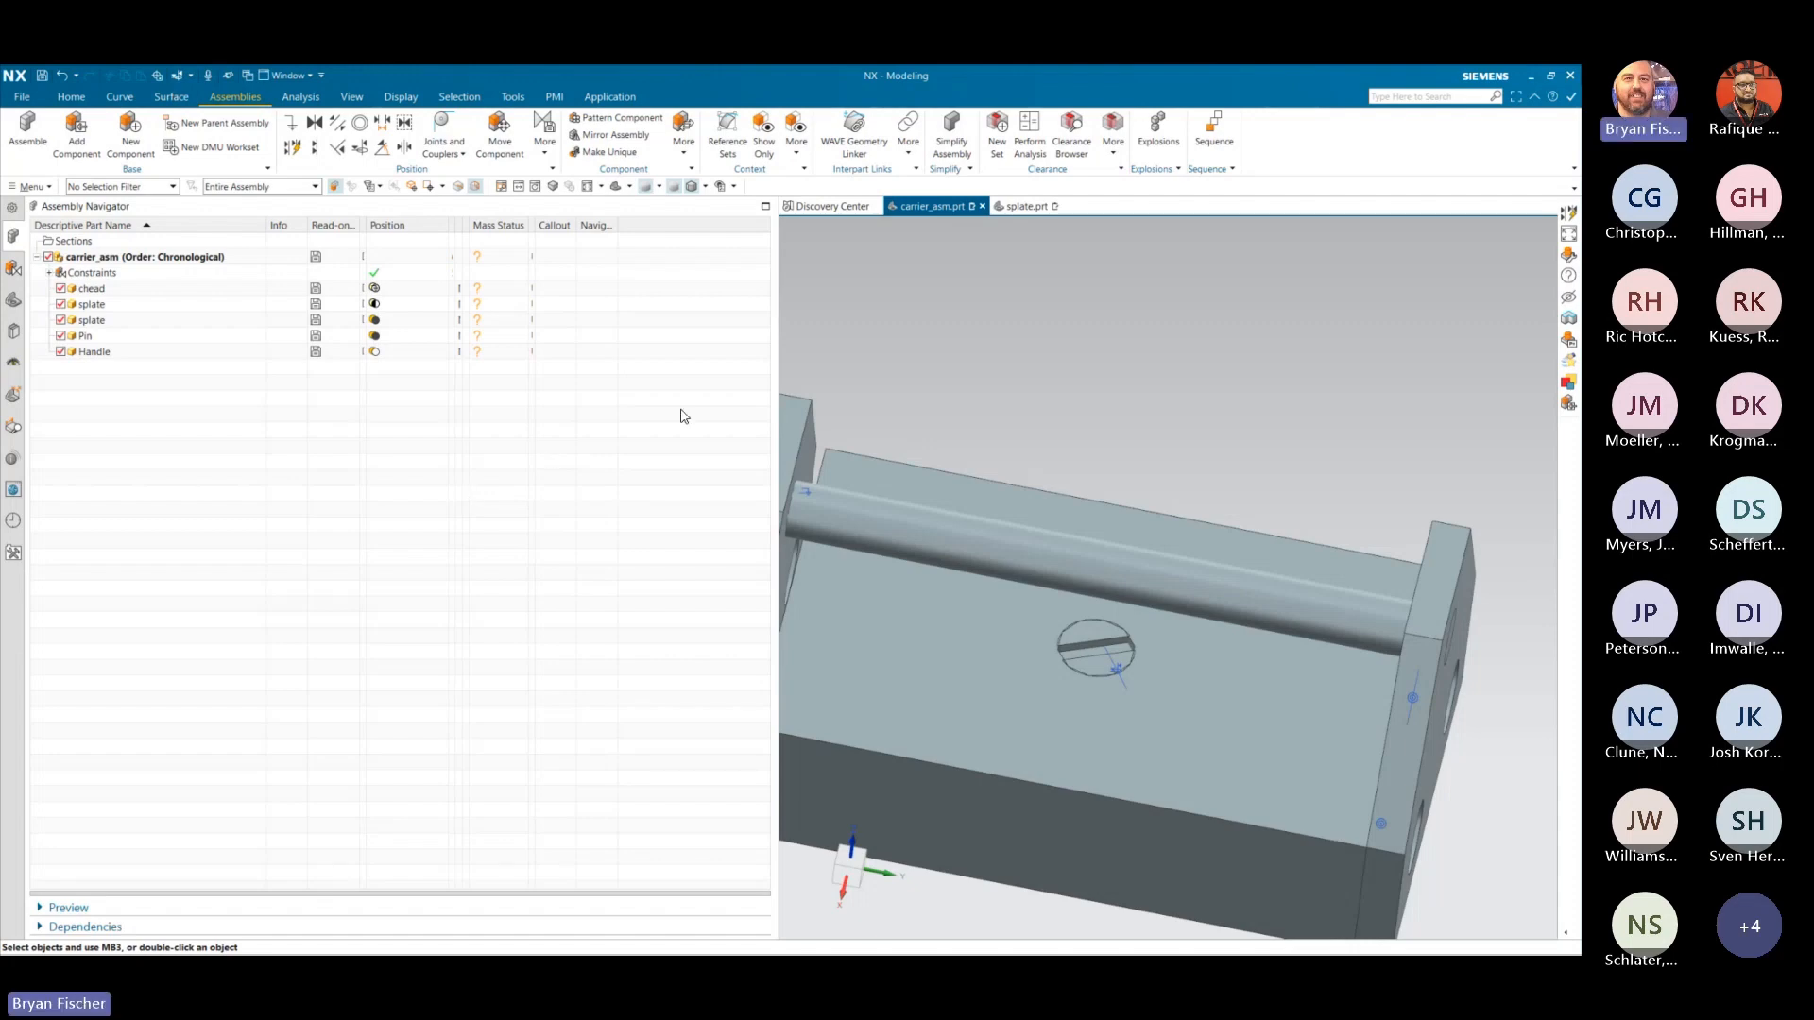
# - Narrow the Assembly Navigator and switch to the presentation's Modeling Changes slide
pyautogui.moveTo(774, 336); pyautogui.dragTo(457, 370)
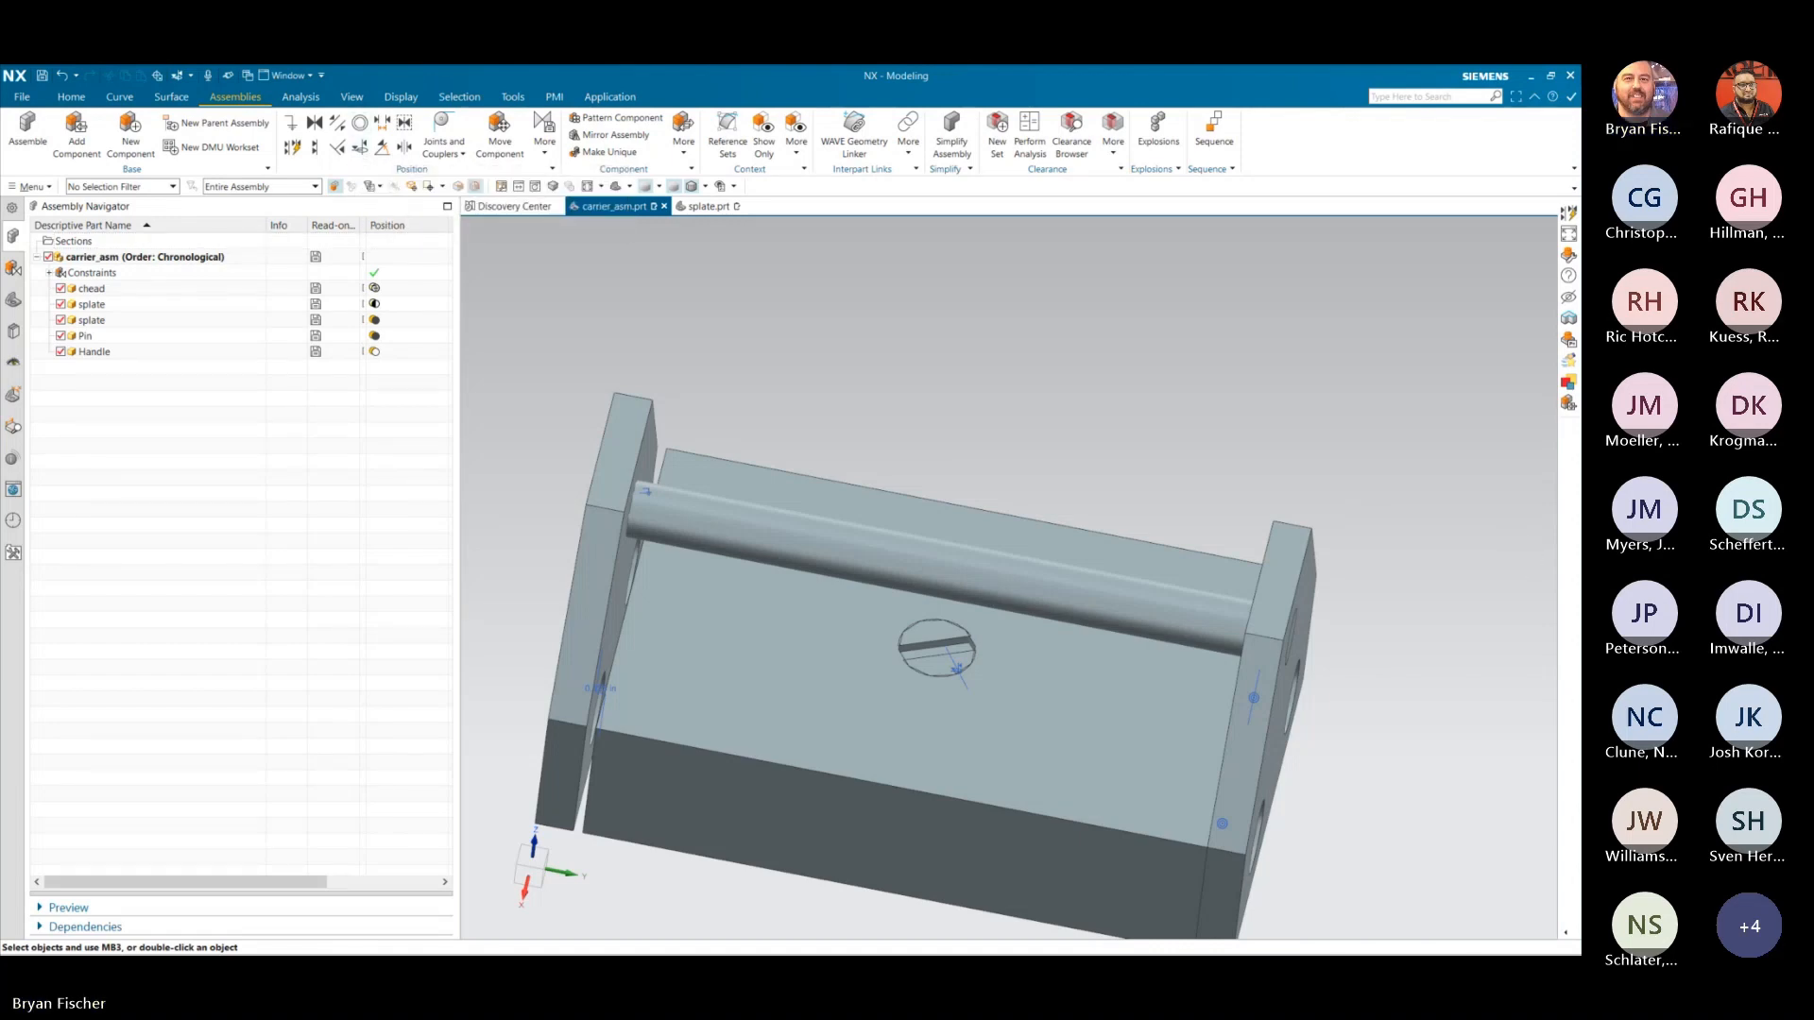
pyautogui.hotkey('alt', 'Tab')
pyautogui.click(1311, 584)
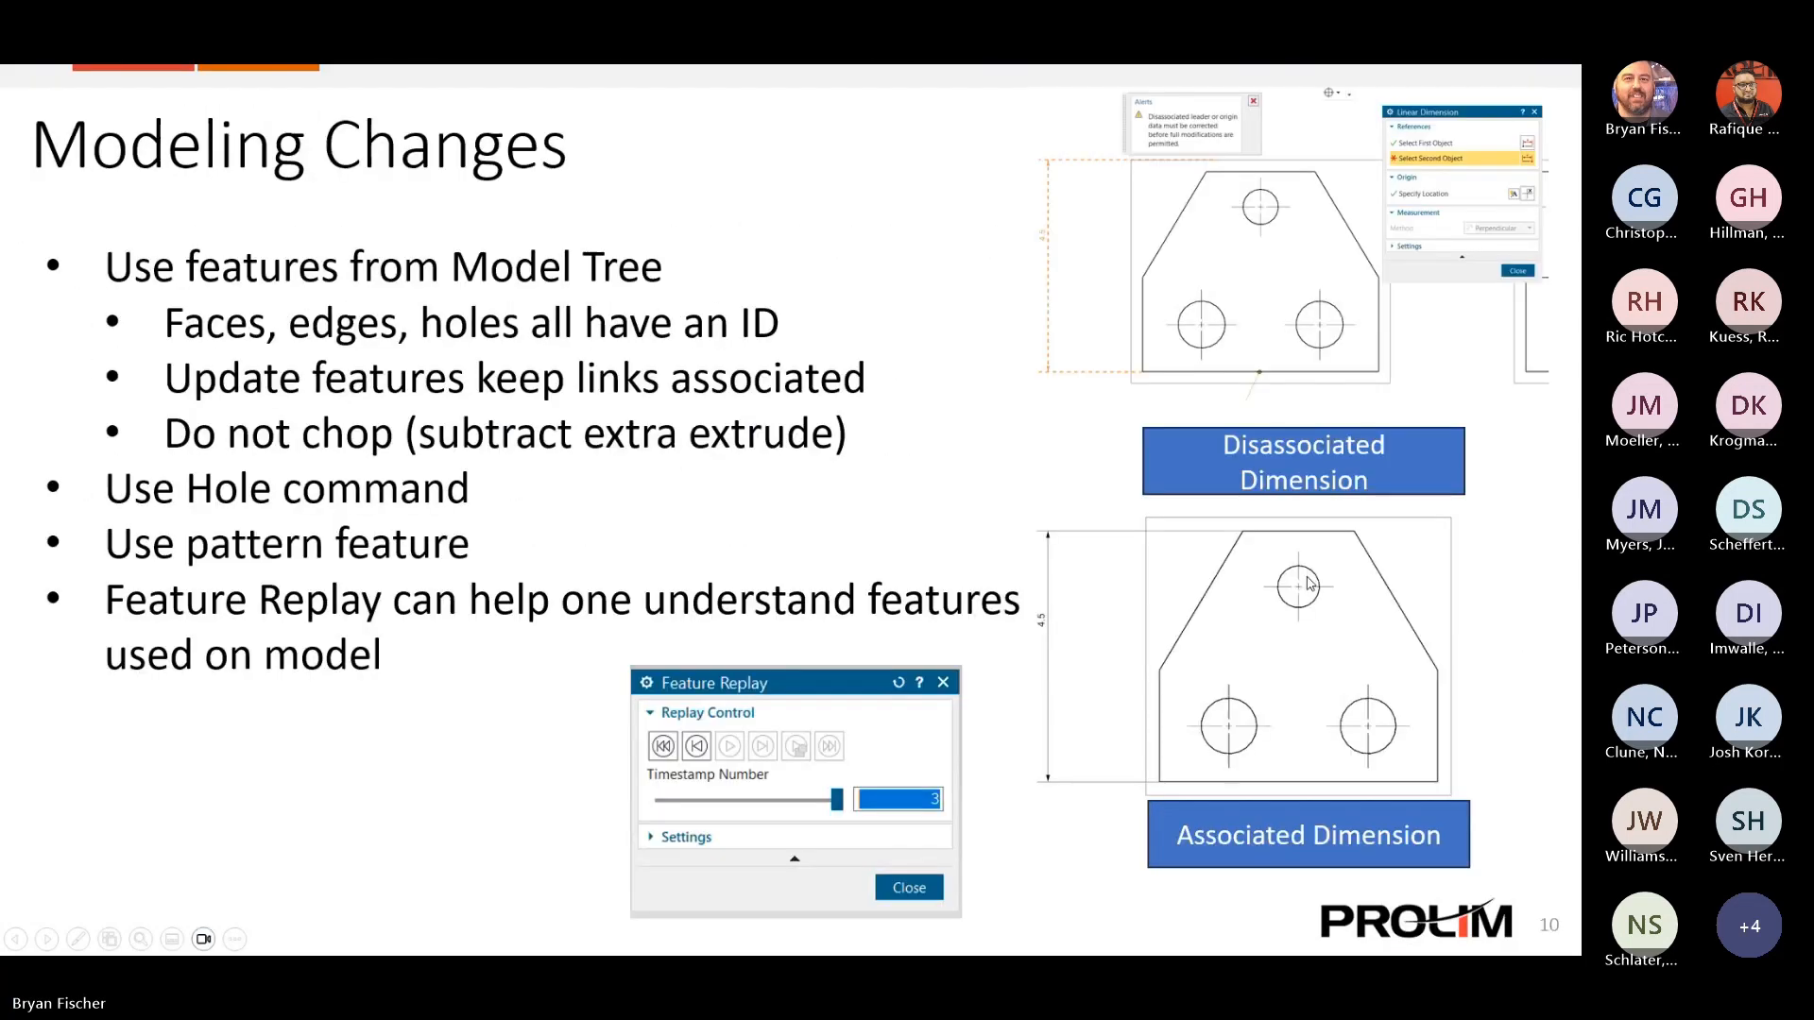
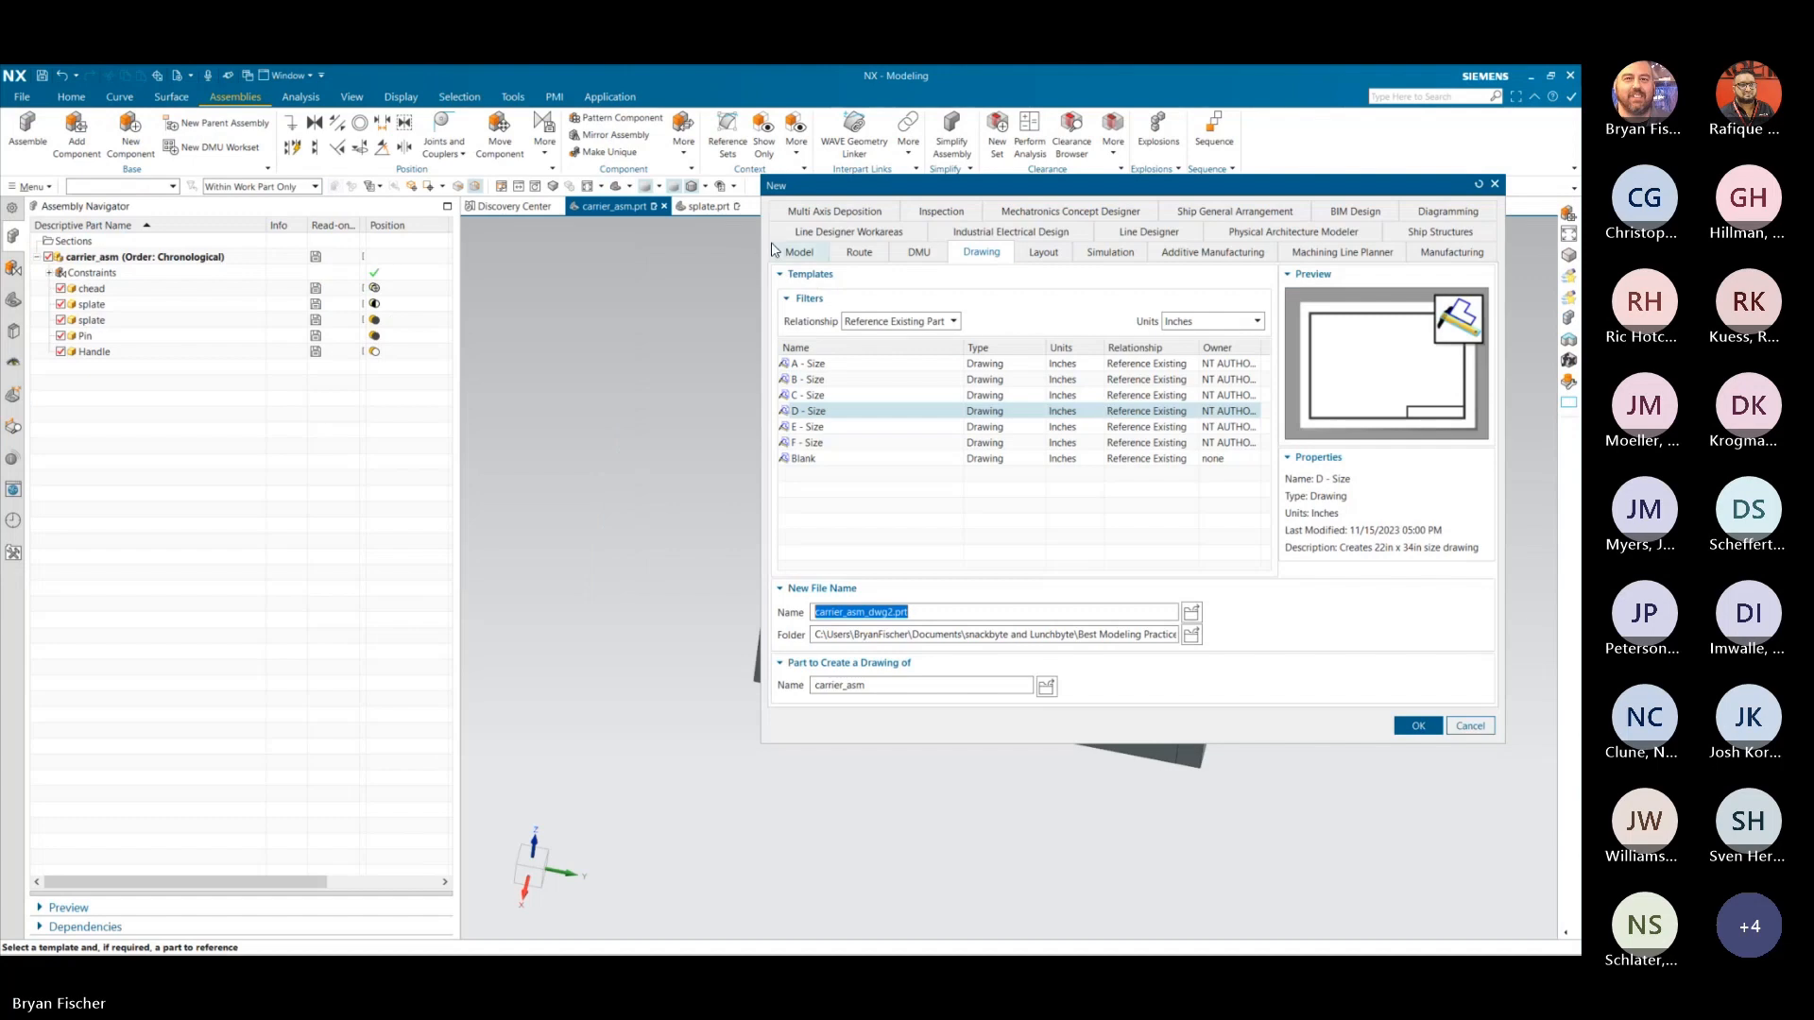
# - Create model1.prt from the inch Model template and add a block 4 in high at the datum origin
pyautogui.click(796, 252)
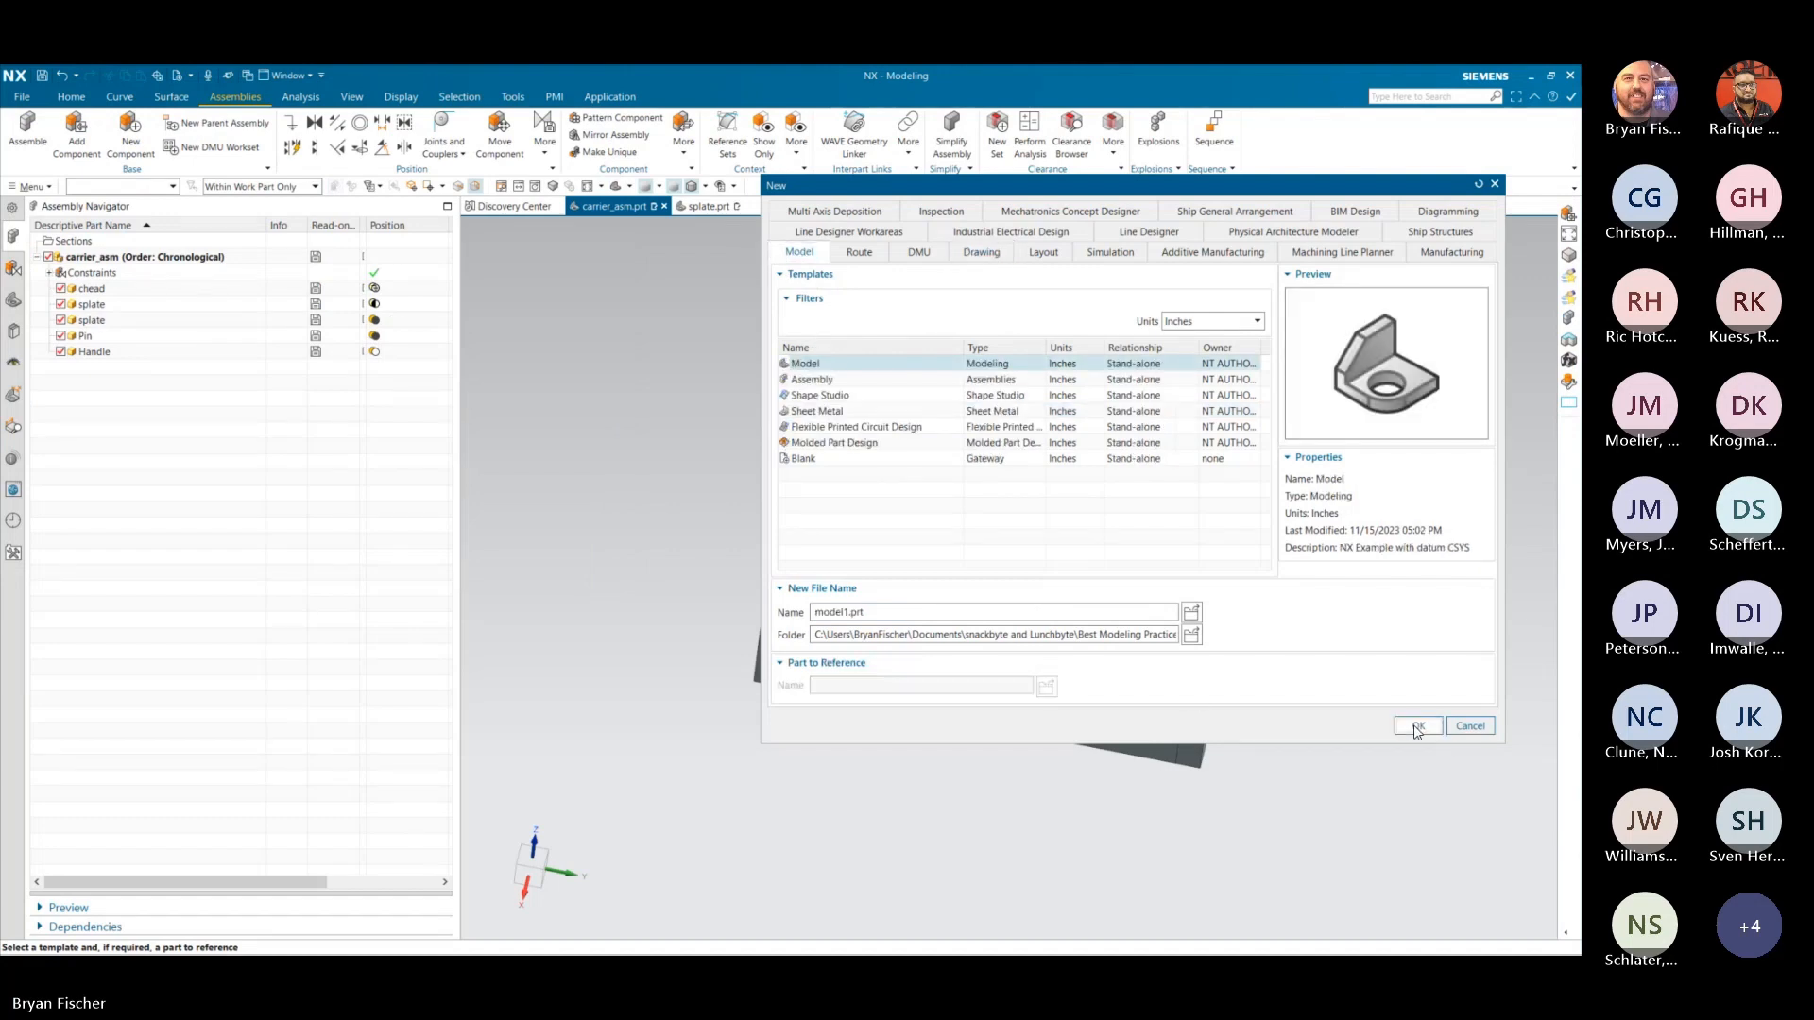
pyautogui.click(1418, 726)
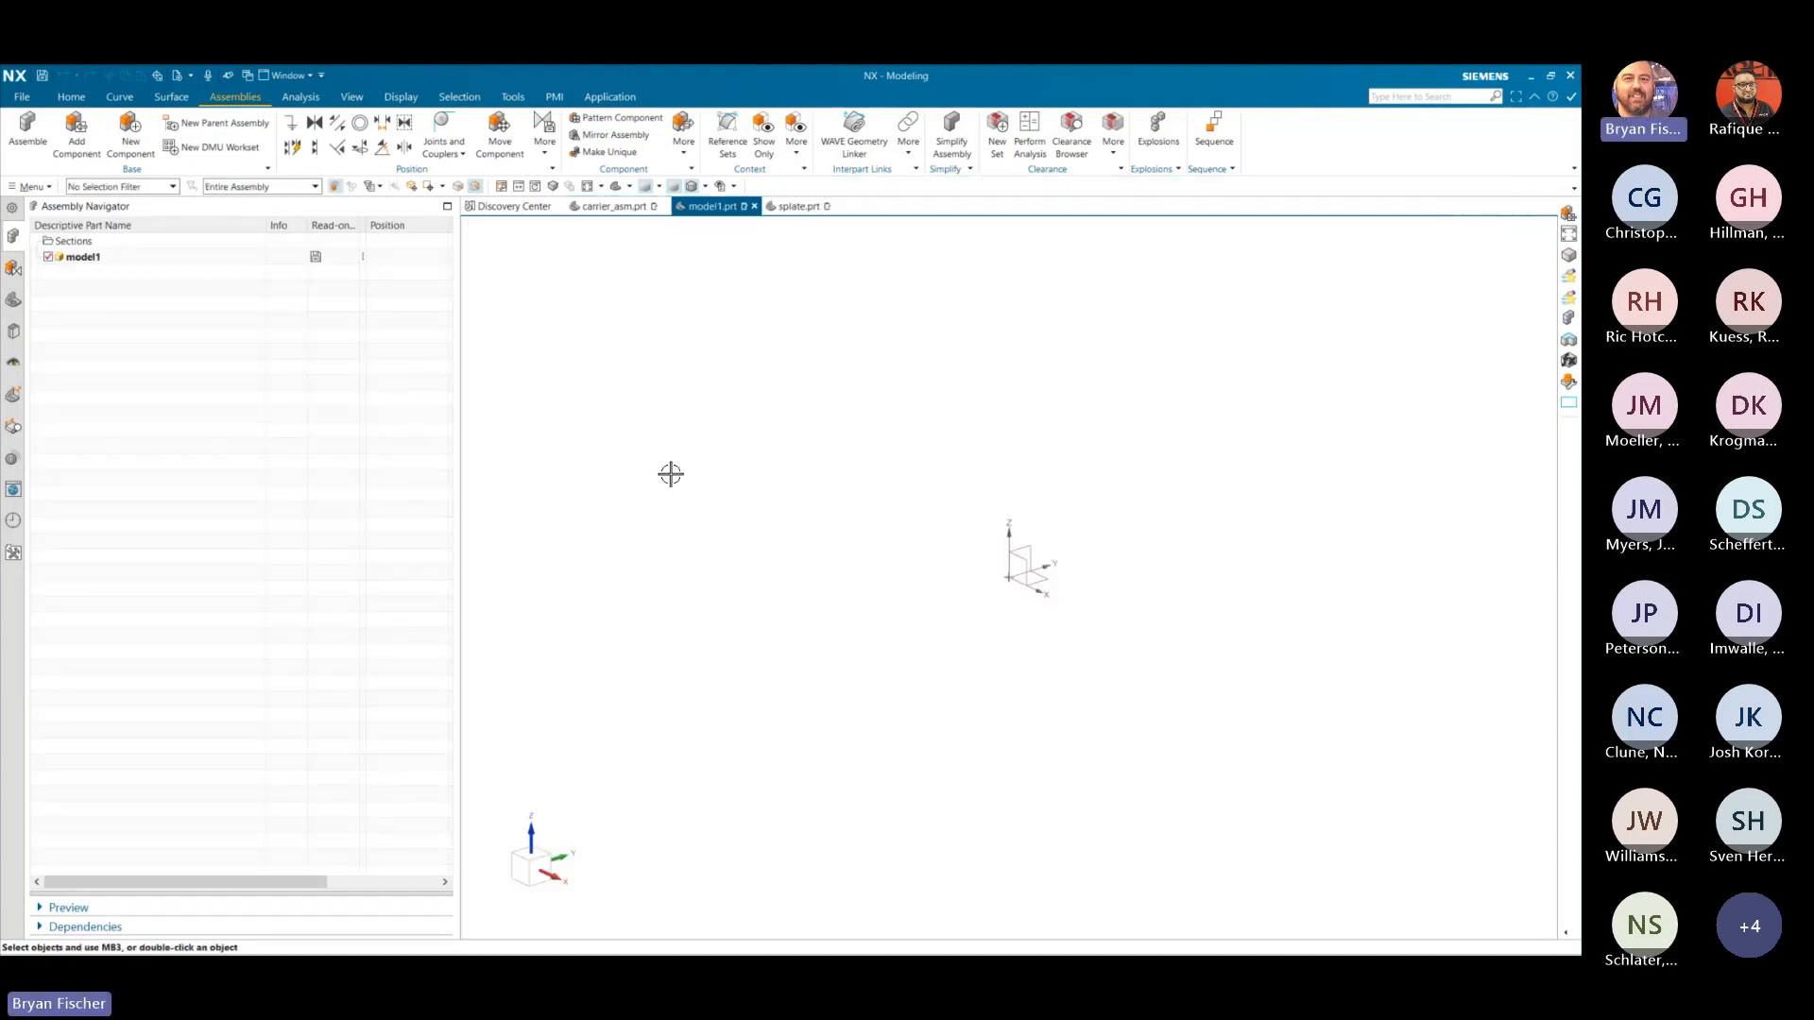
pyautogui.click(71, 97)
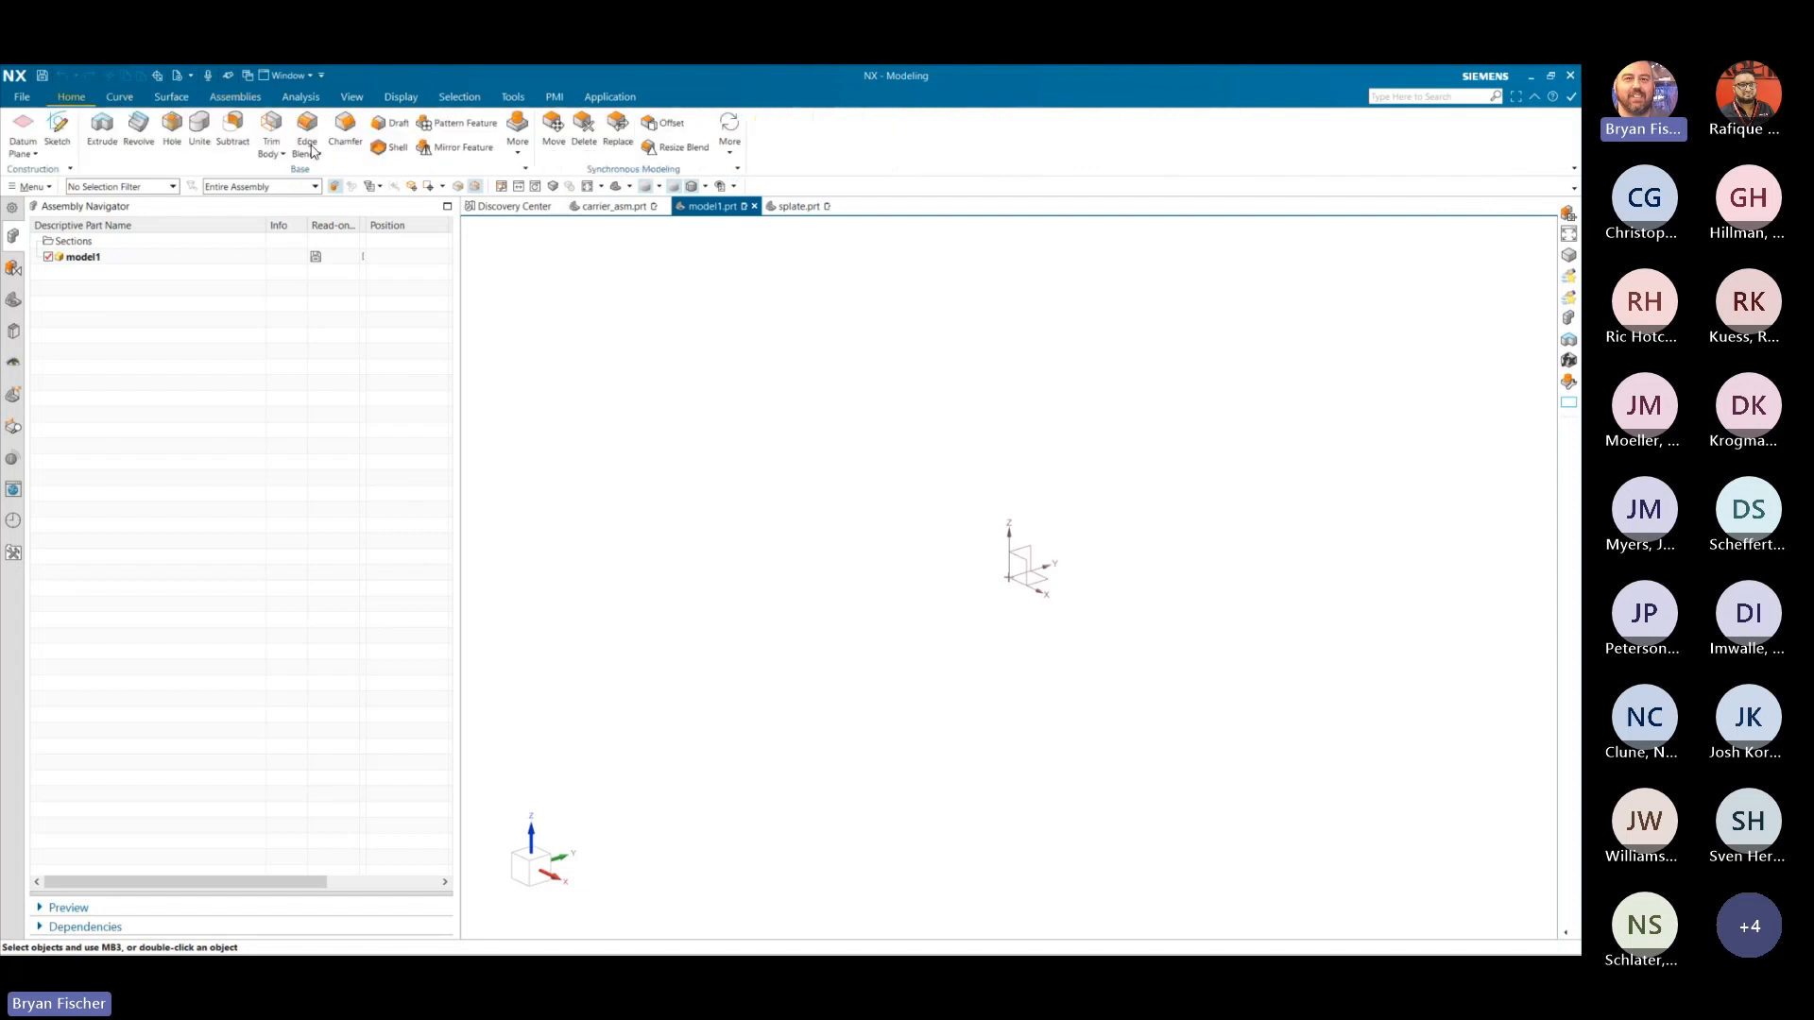
pyautogui.click(515, 142)
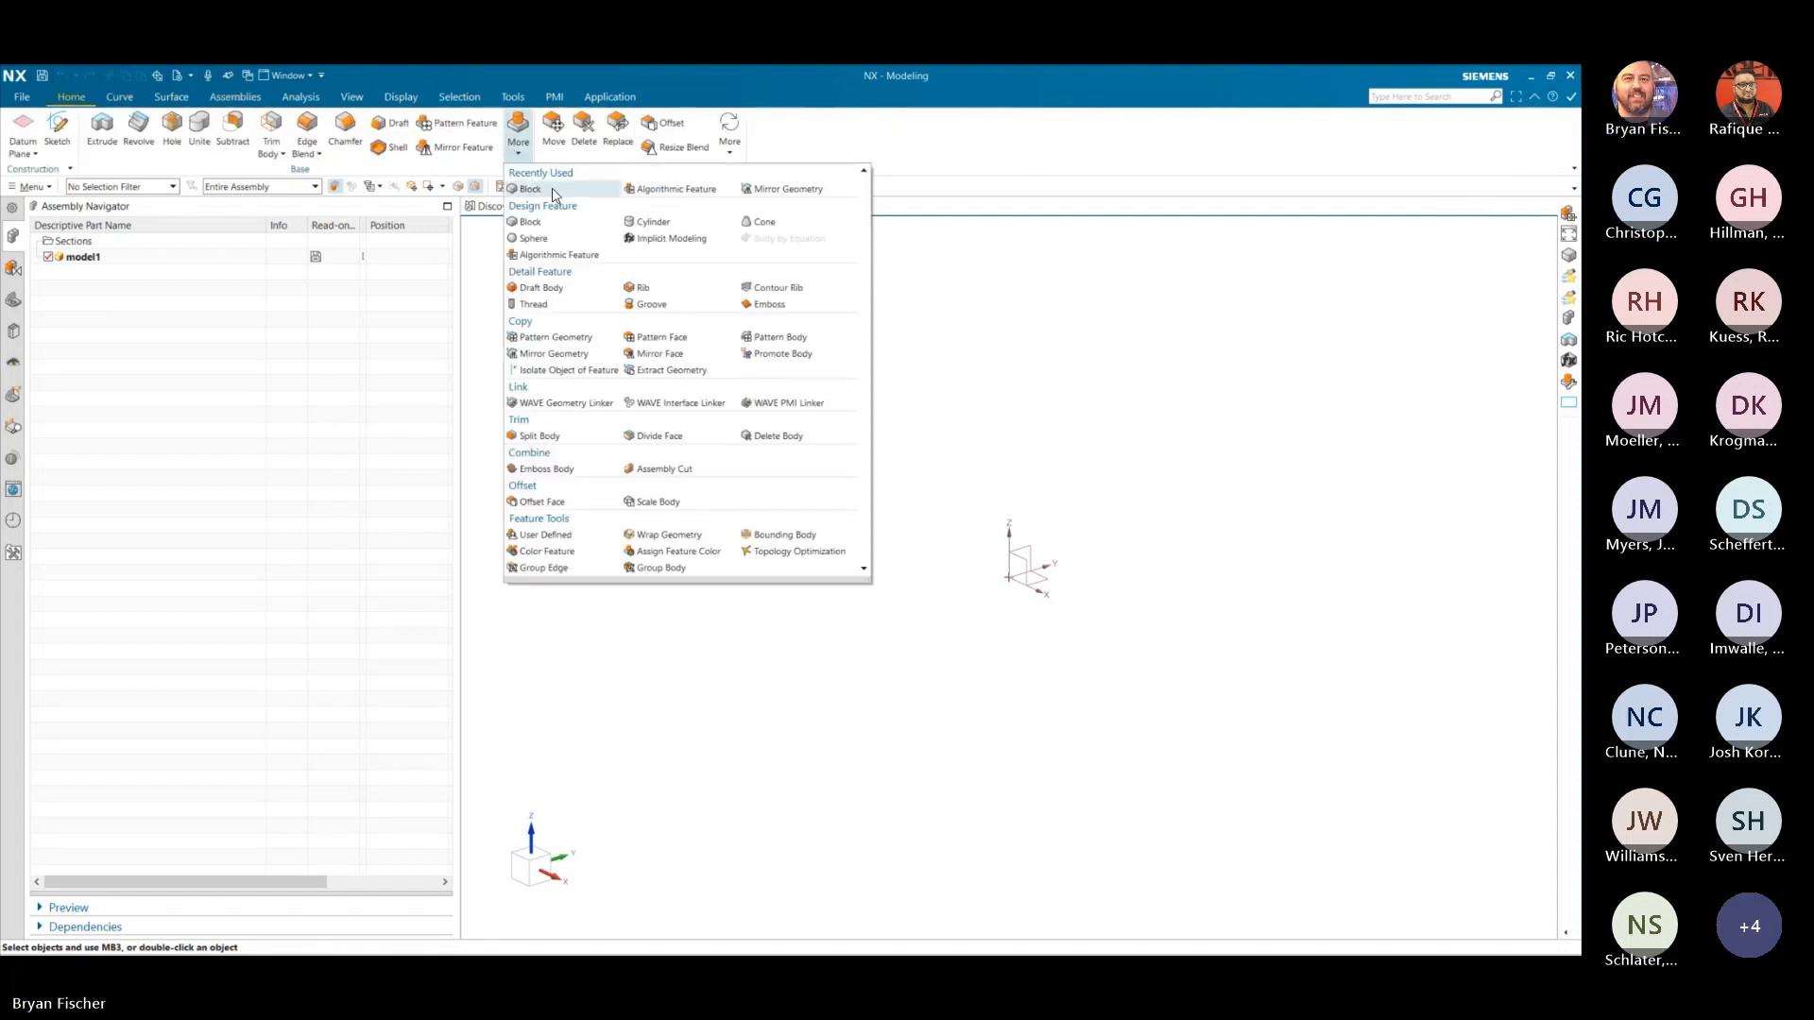
pyautogui.click(706, 319)
pyautogui.click(477, 489)
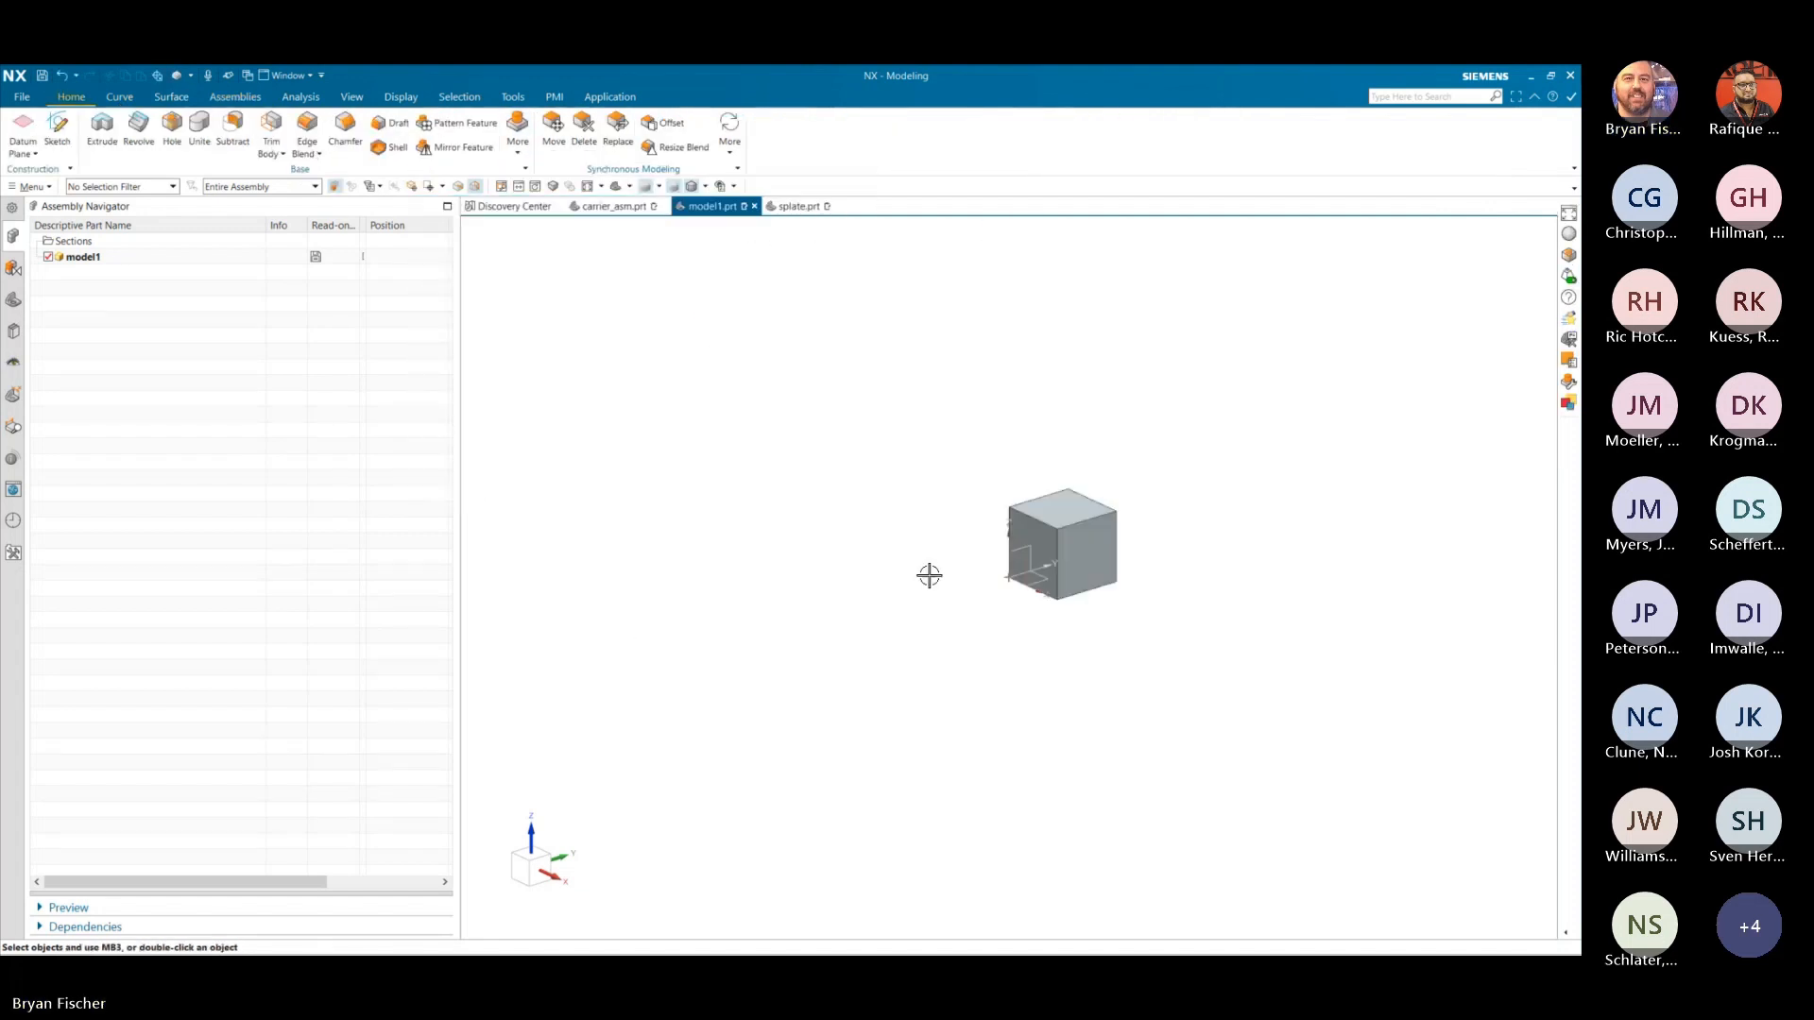
pyautogui.scroll(-4, 1116, 522)
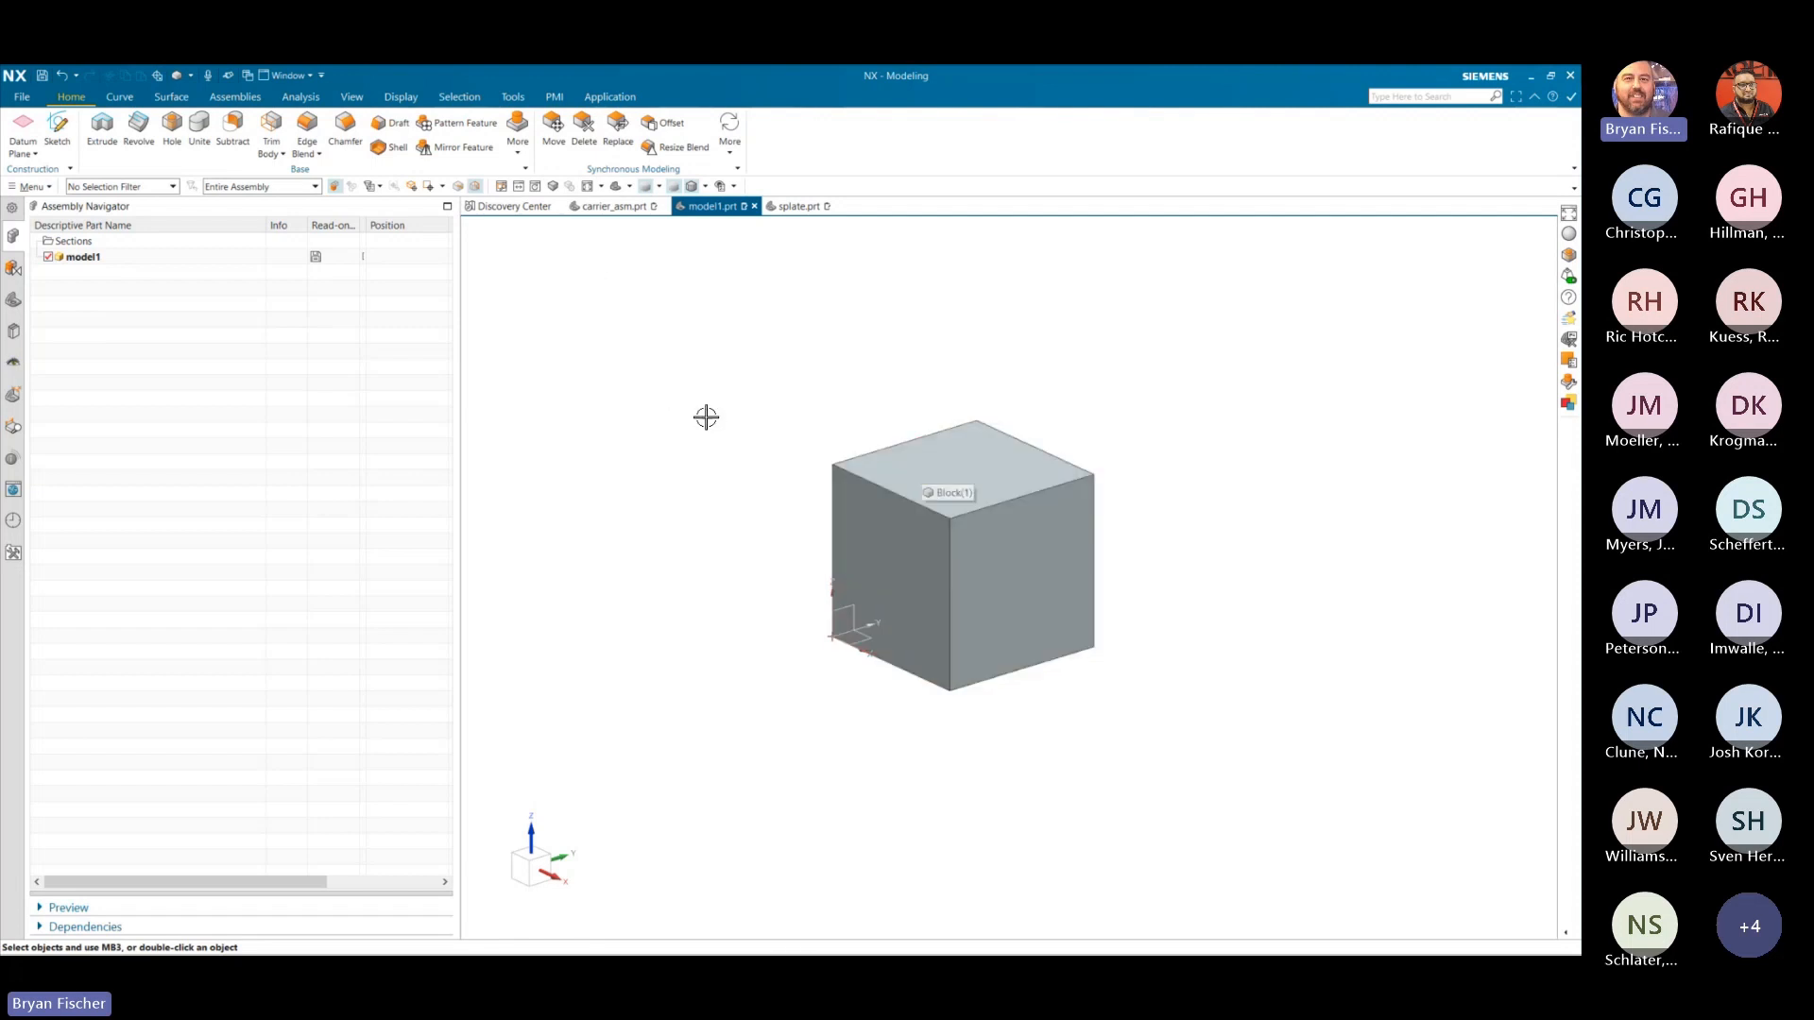
# - List the part's model views and make Front the work view for PMI annotation
pyautogui.click(557, 97)
pyautogui.click(13, 299)
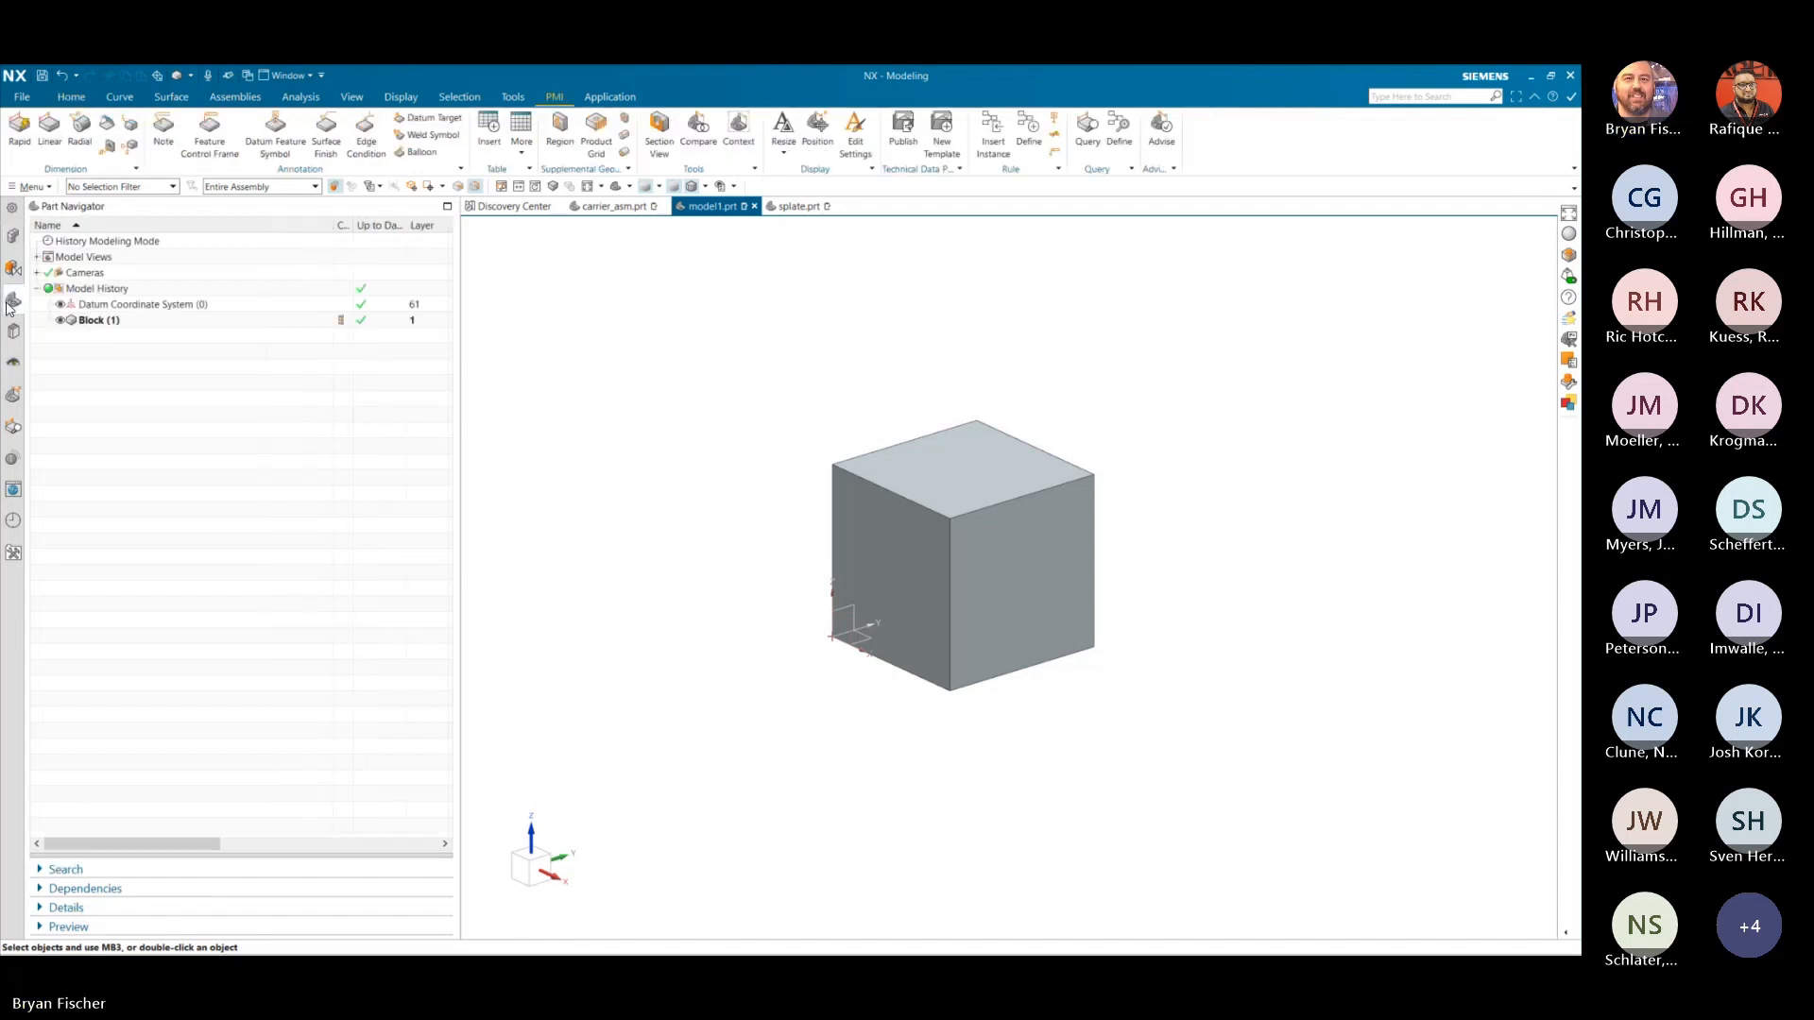
pyautogui.click(38, 257)
pyautogui.doubleClick(95, 305)
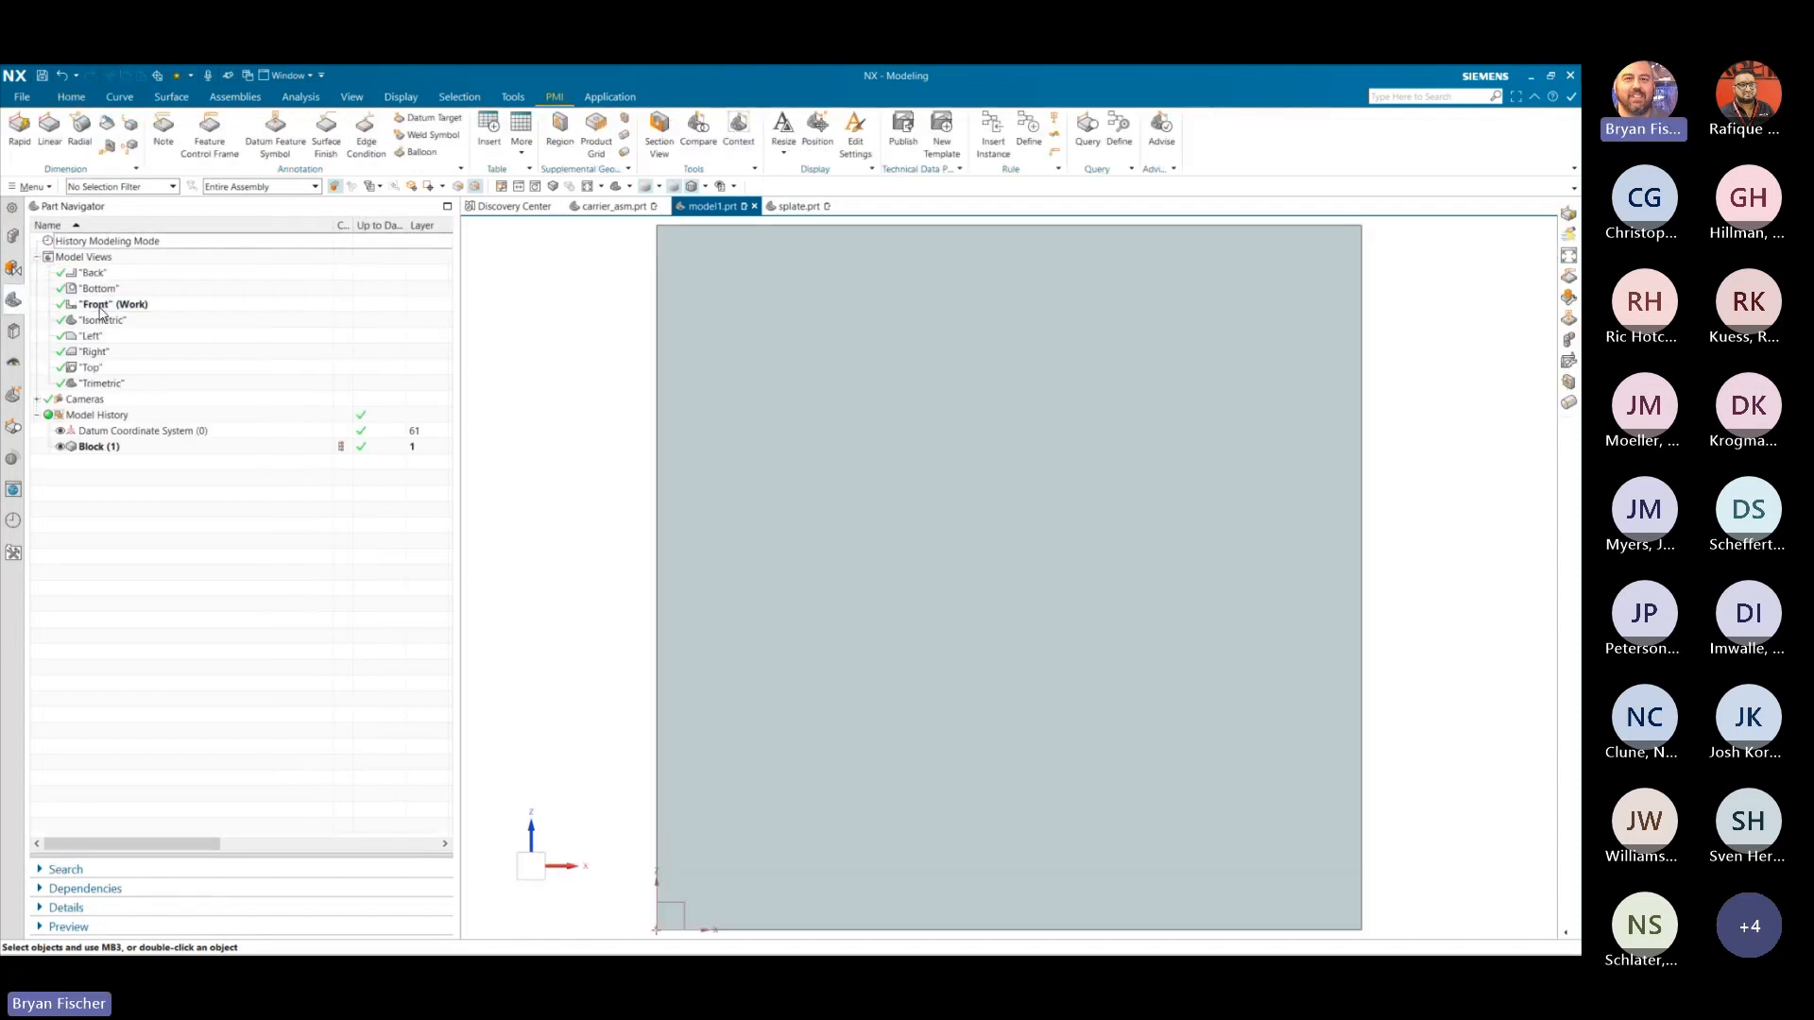
pyautogui.scroll(2, 1241, 647)
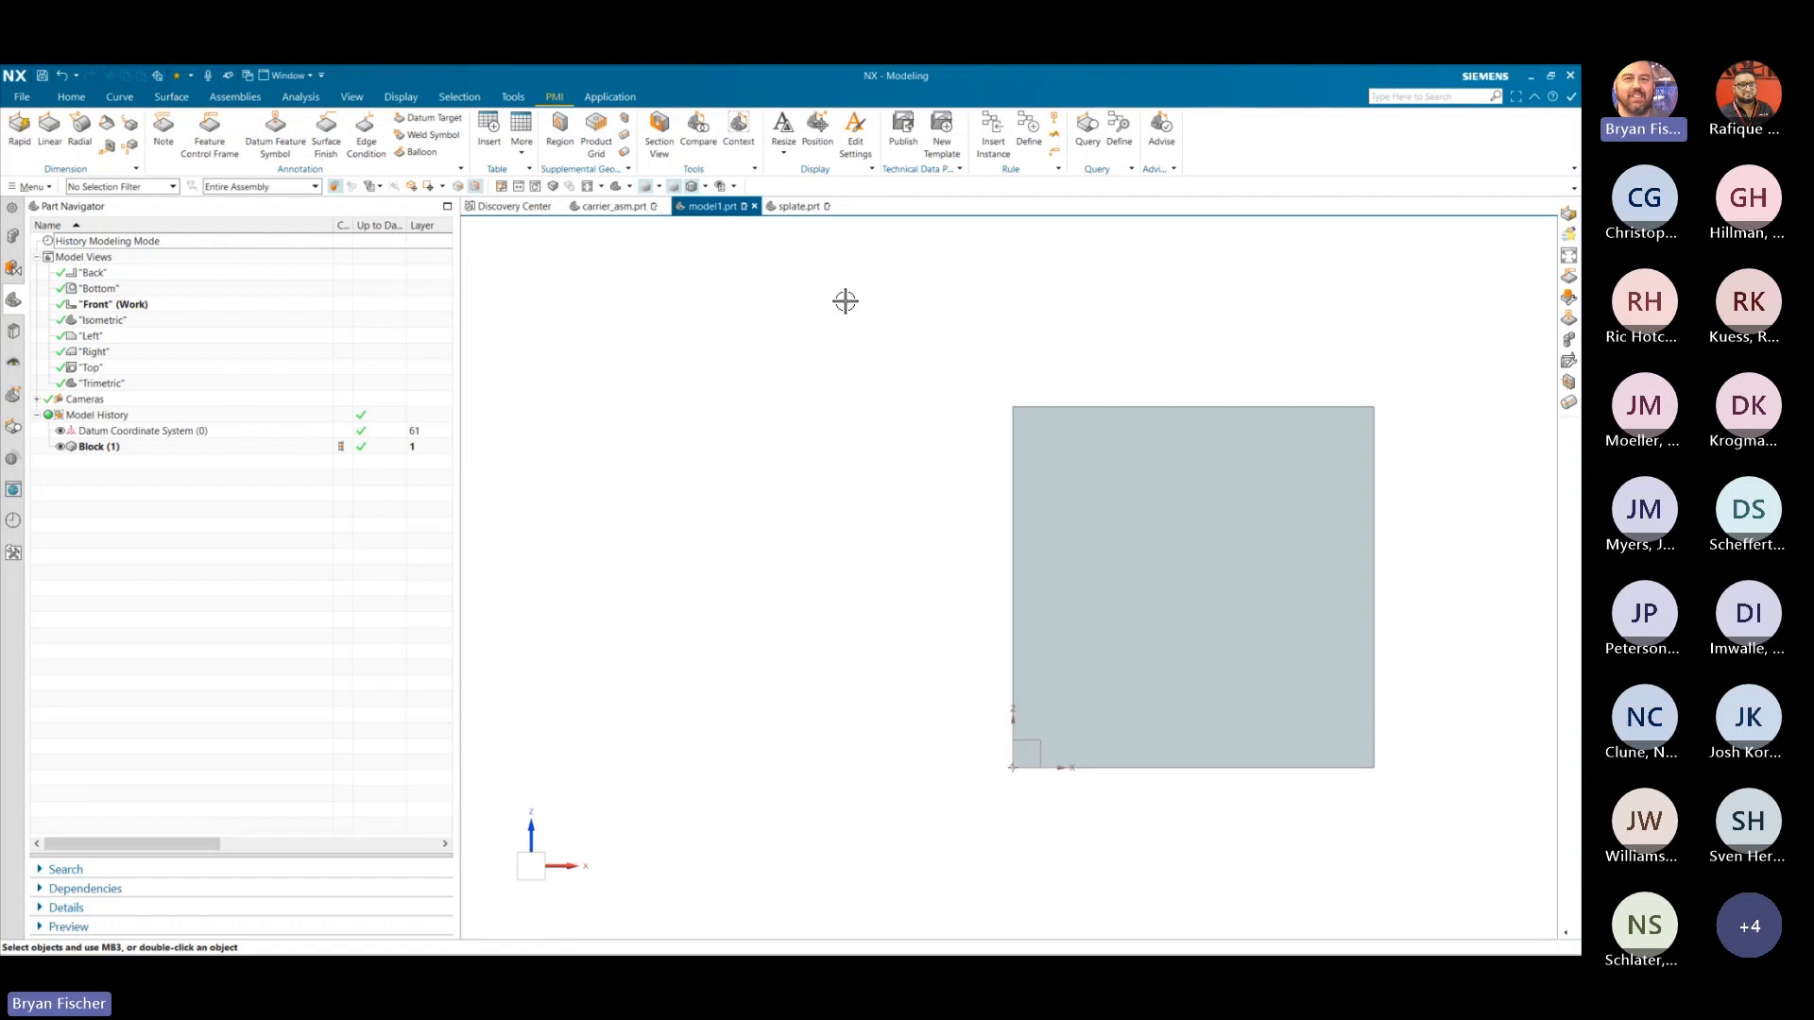
# - Add a PMI Rapid Dimension for the block's height between its bottom and top faces, placed beside the block
pyautogui.click(30, 149)
pyautogui.moveTo(709, 563); pyautogui.dragTo(1177, 888, button='middle')
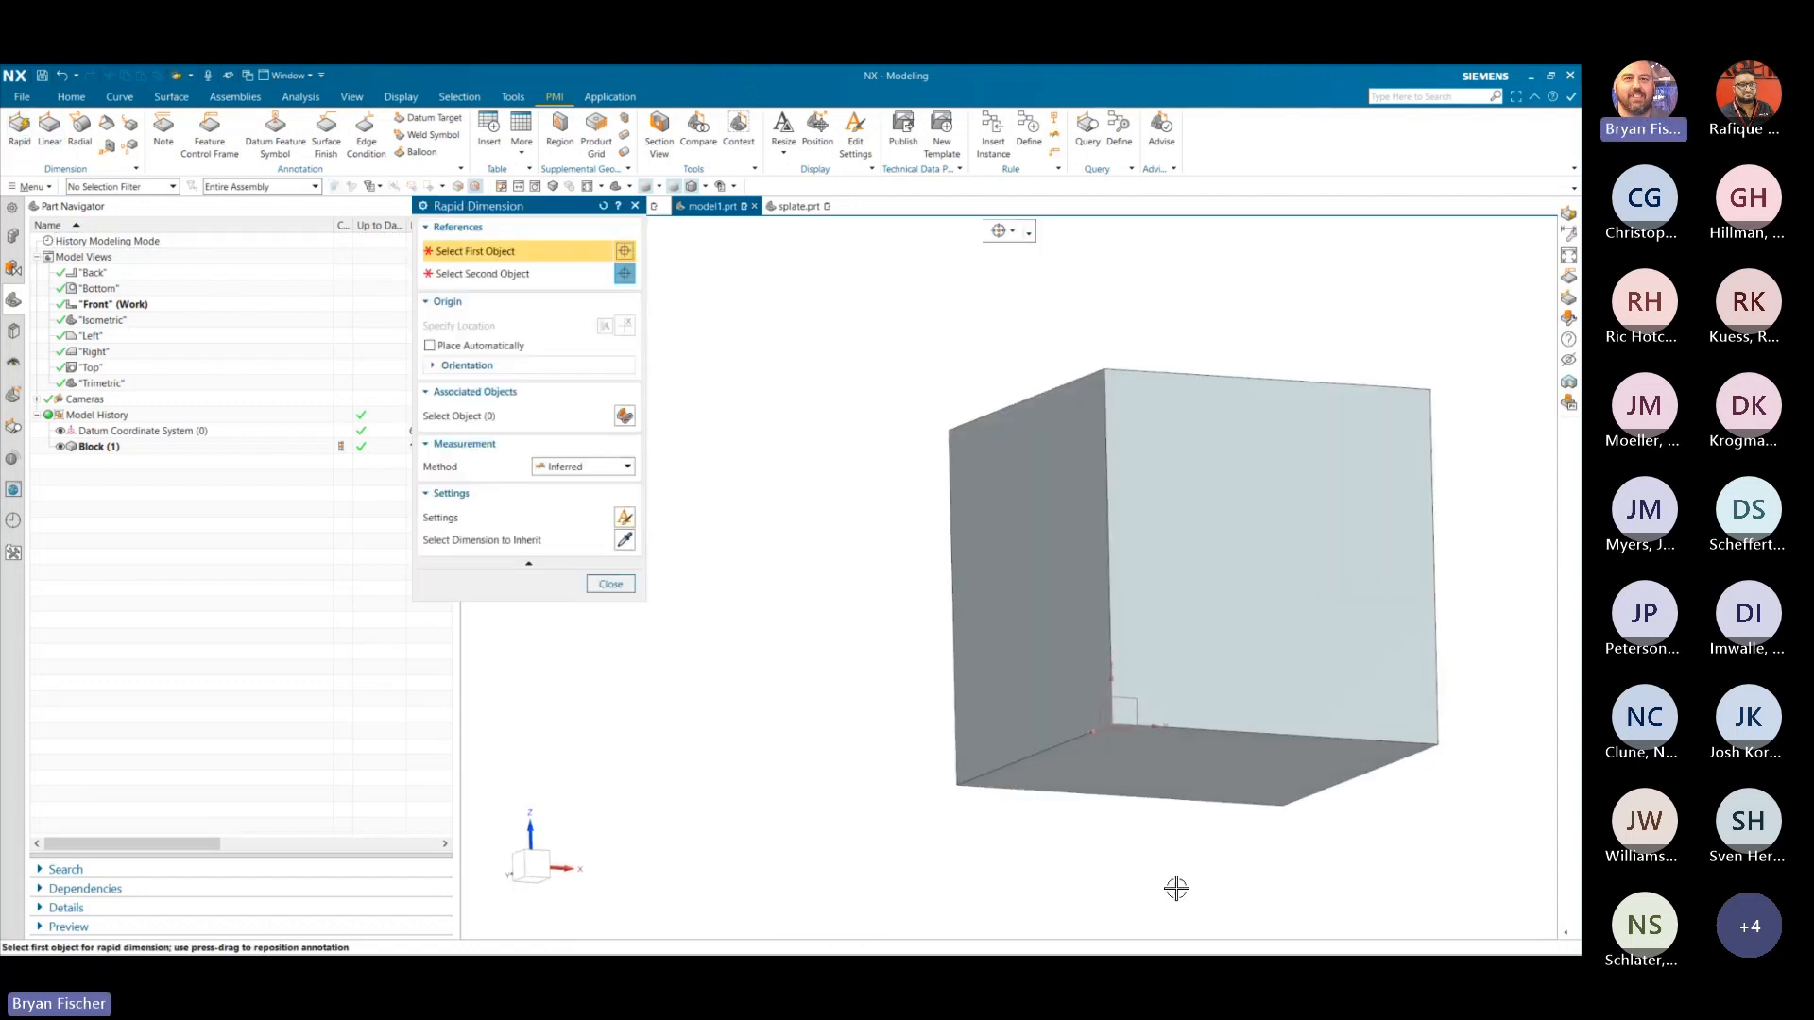
pyautogui.click(1147, 779)
pyautogui.moveTo(810, 466); pyautogui.dragTo(799, 543, button='middle')
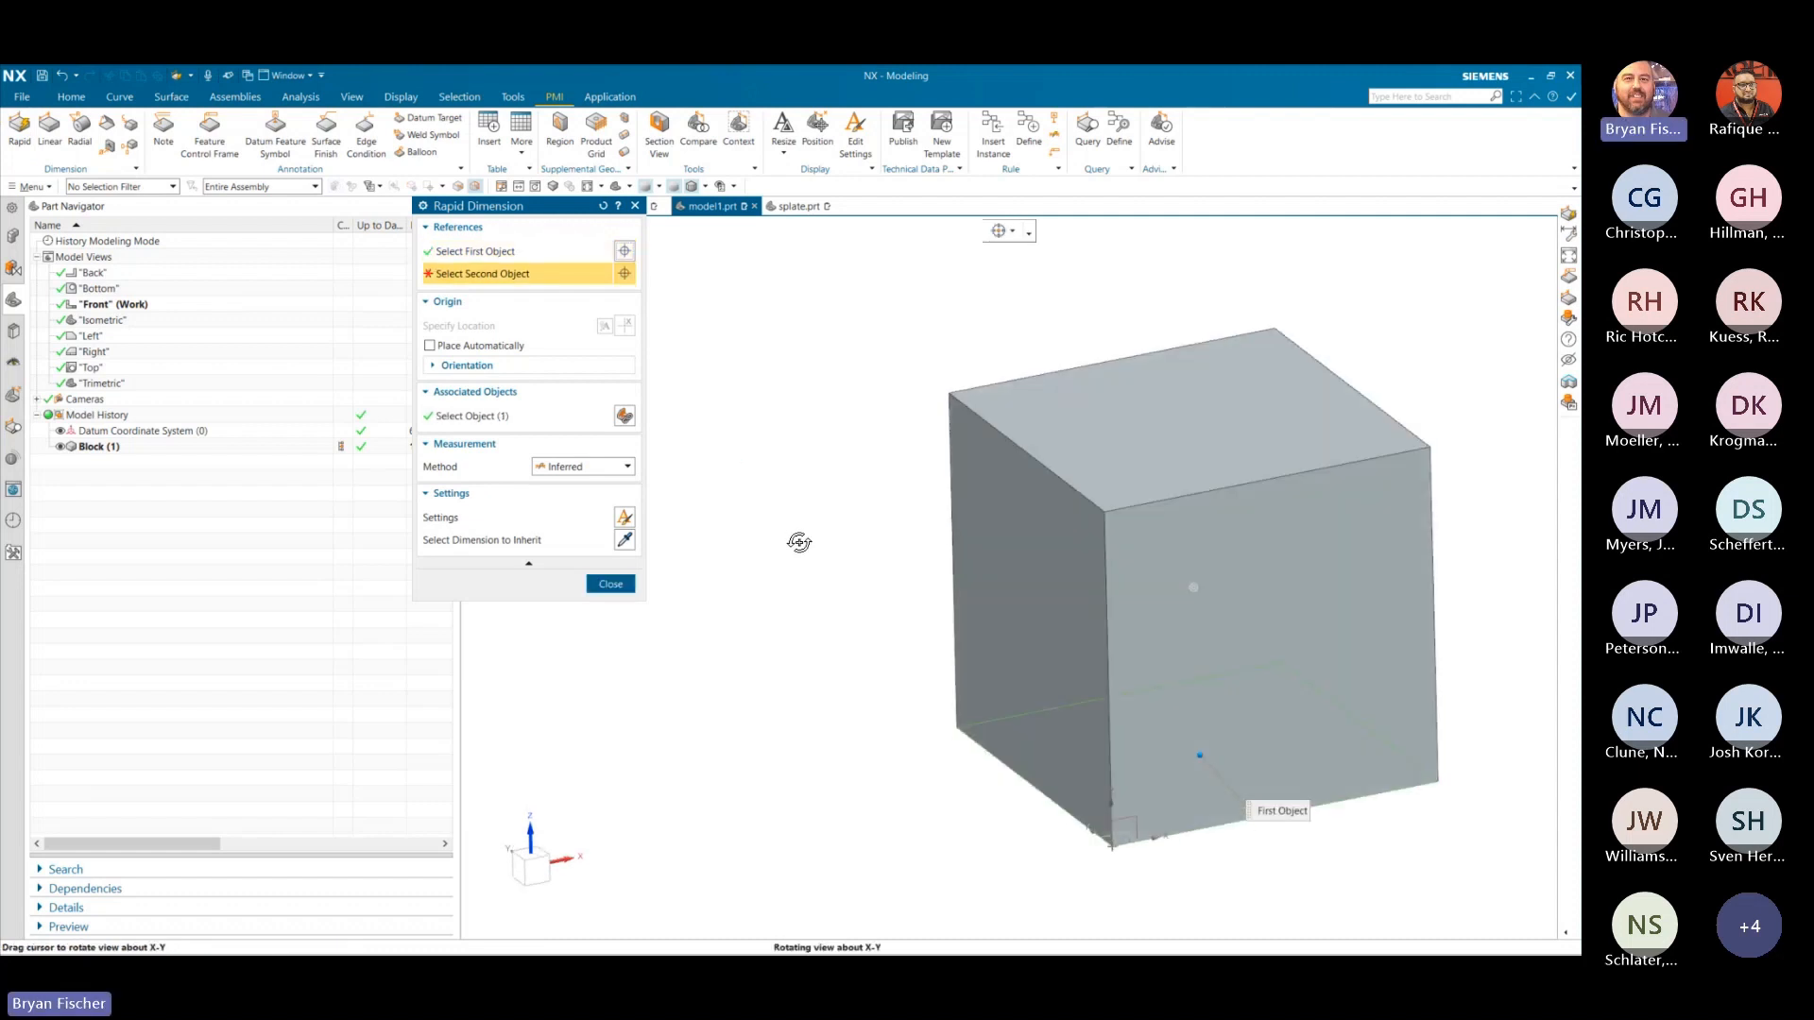
pyautogui.click(1189, 420)
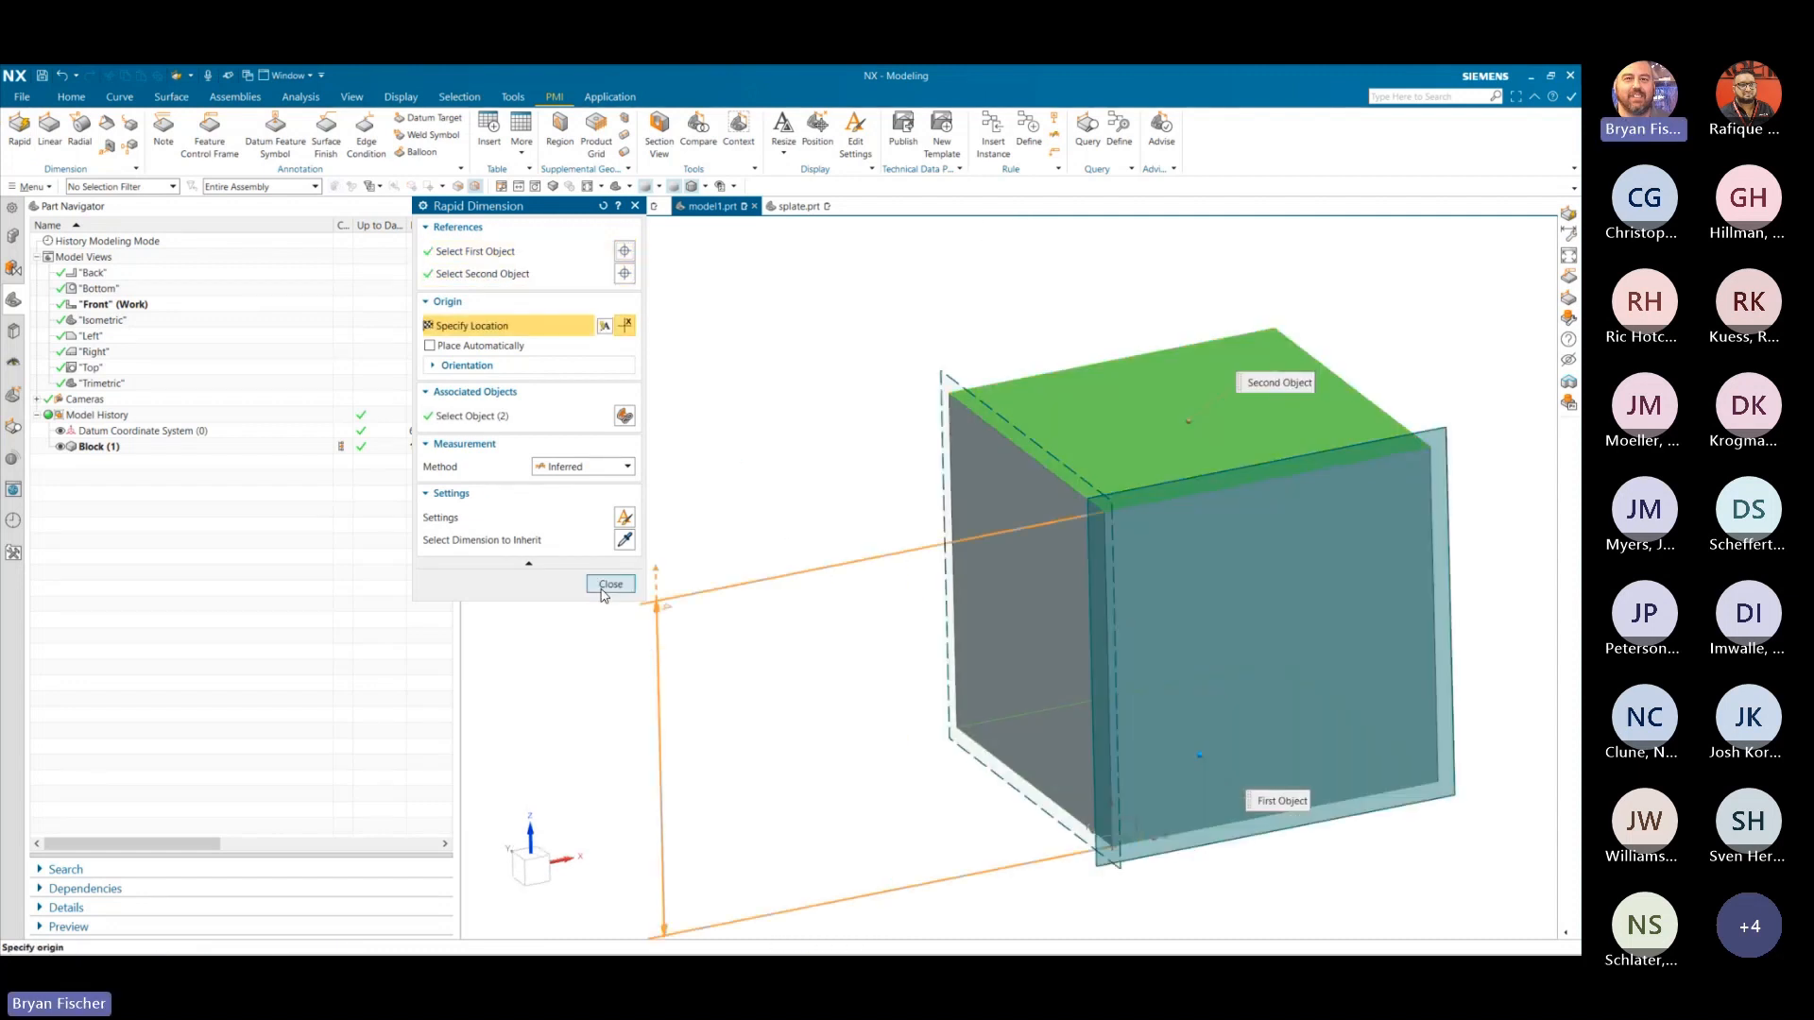
pyautogui.click(733, 692)
pyautogui.click(610, 584)
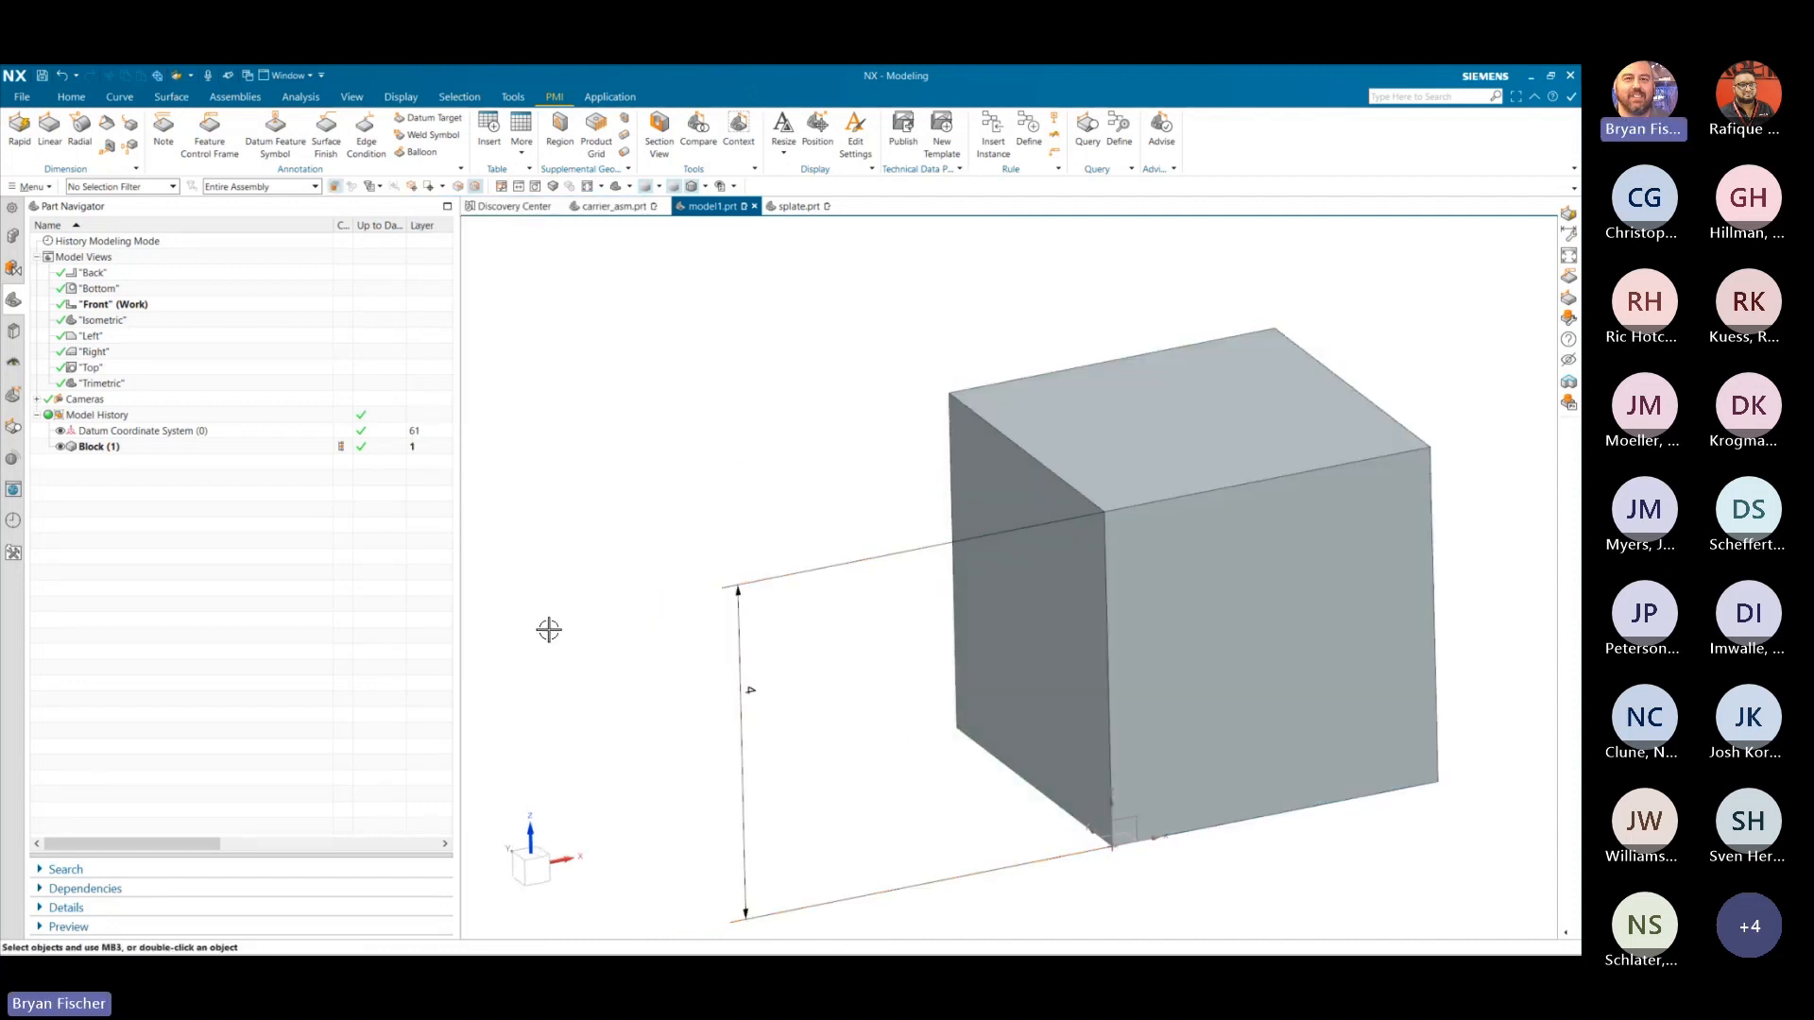
# - Extrude the edges of the block's top face upward by 1 in, united with the block
pyautogui.press('F8')
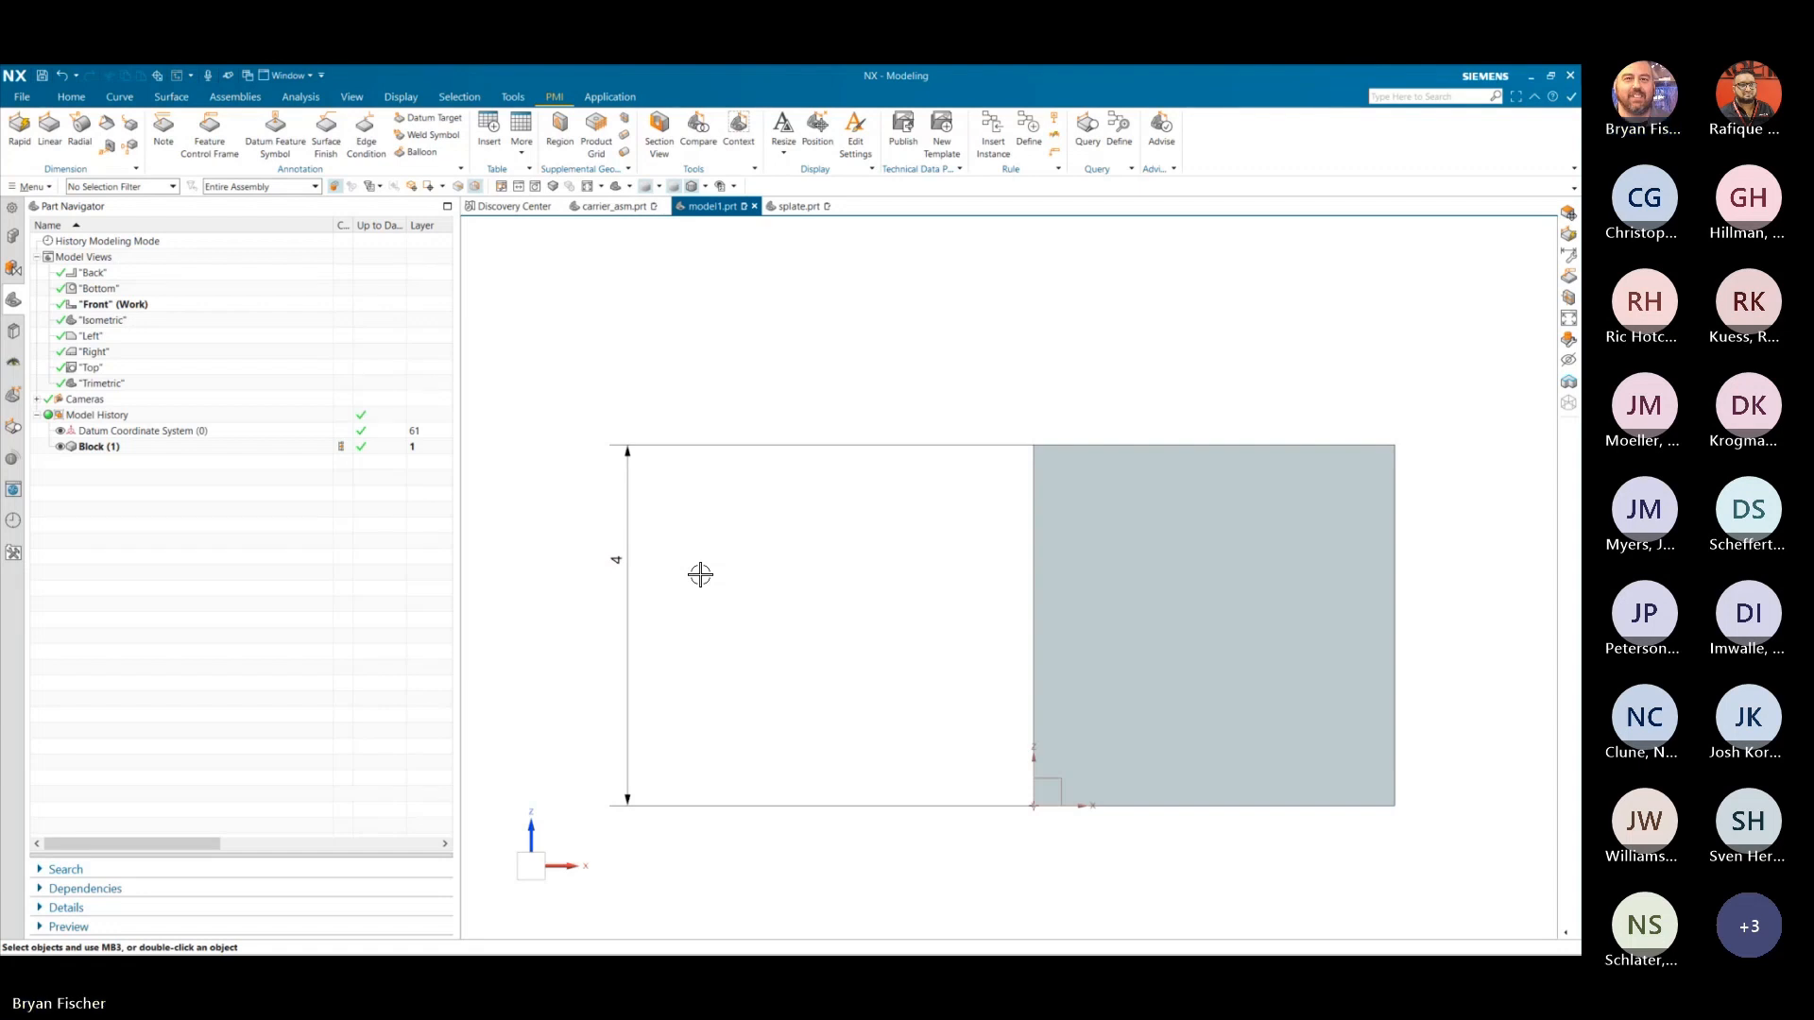
pyautogui.moveTo(818, 349); pyautogui.dragTo(845, 375, button='middle')
pyautogui.scroll(-3, 845, 378)
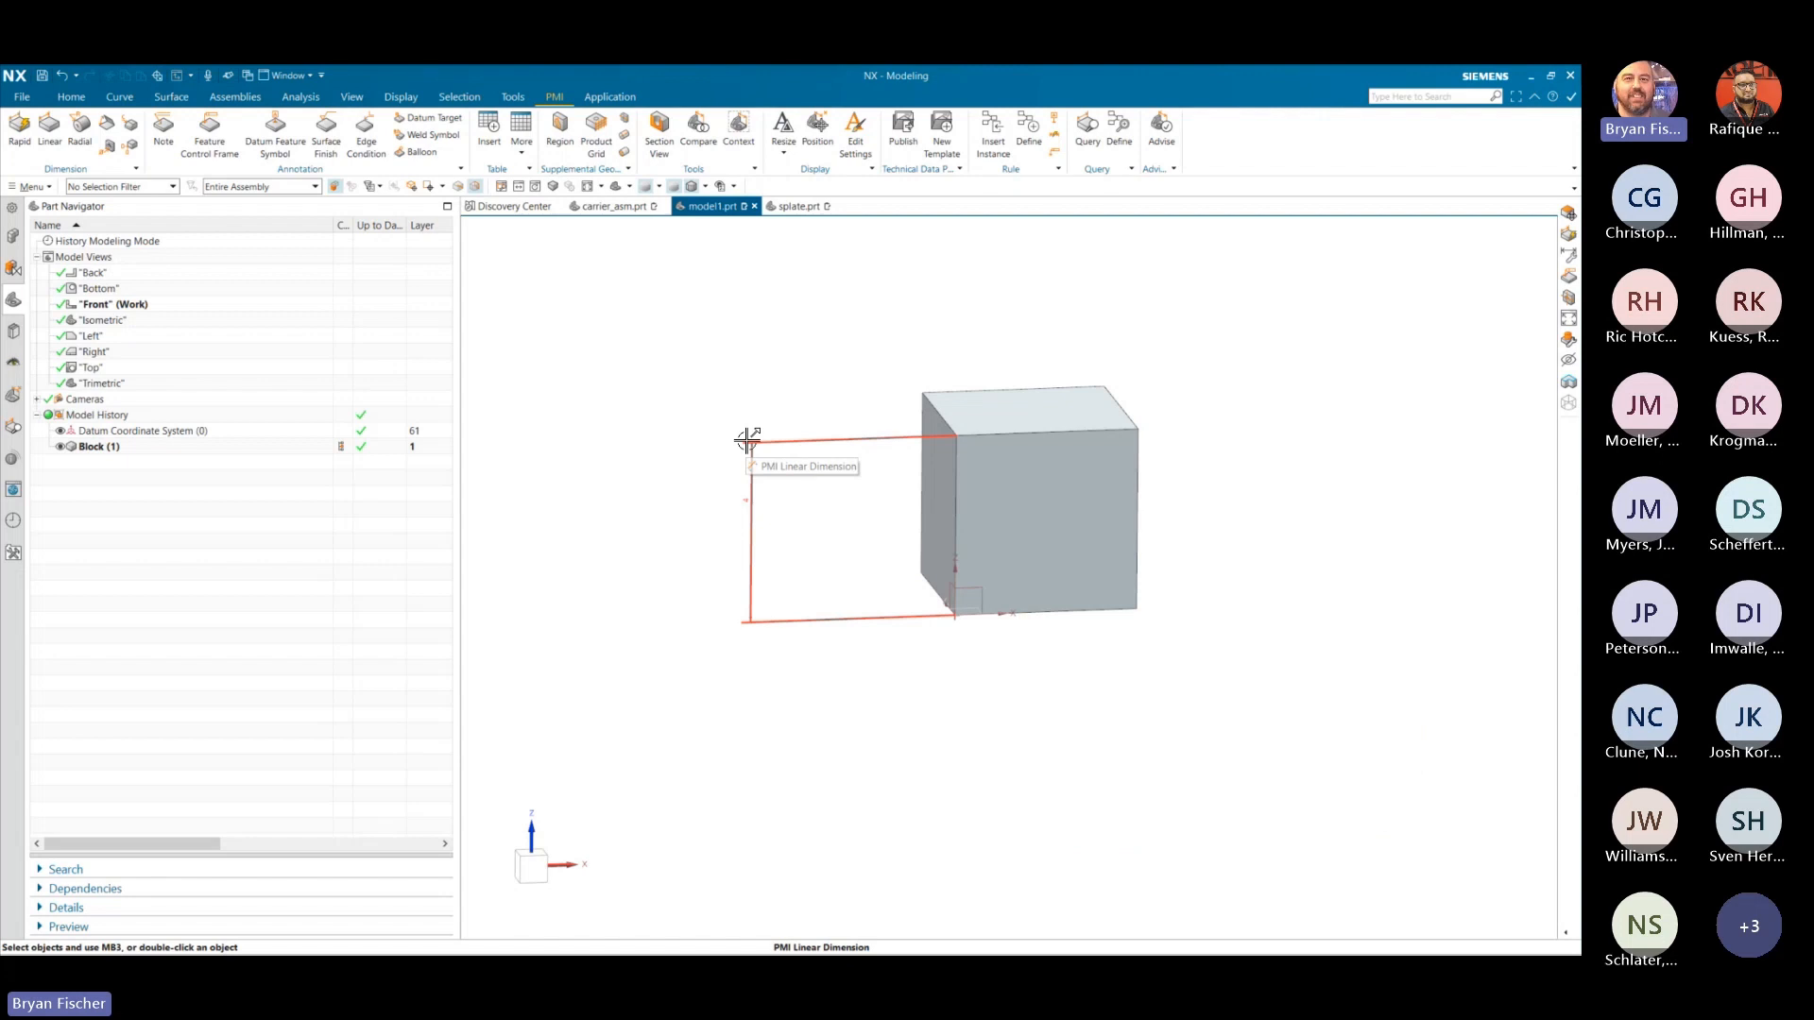
pyautogui.click(77, 98)
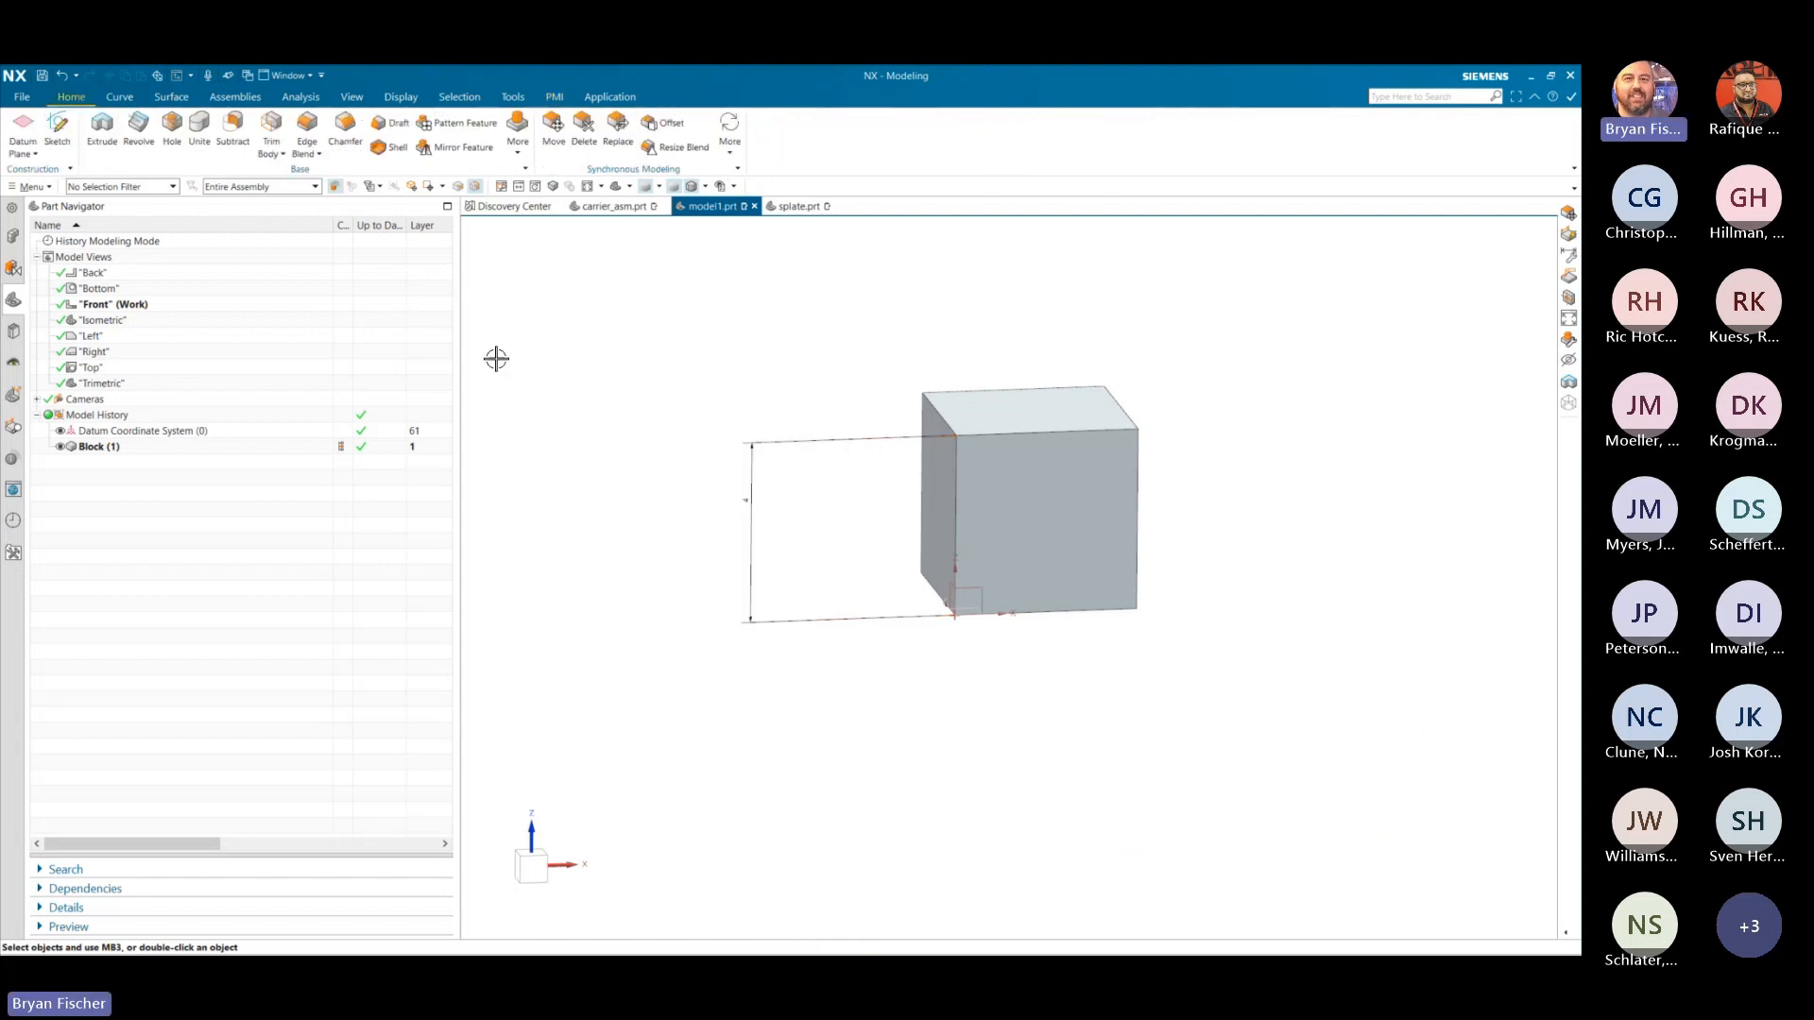
pyautogui.click(107, 139)
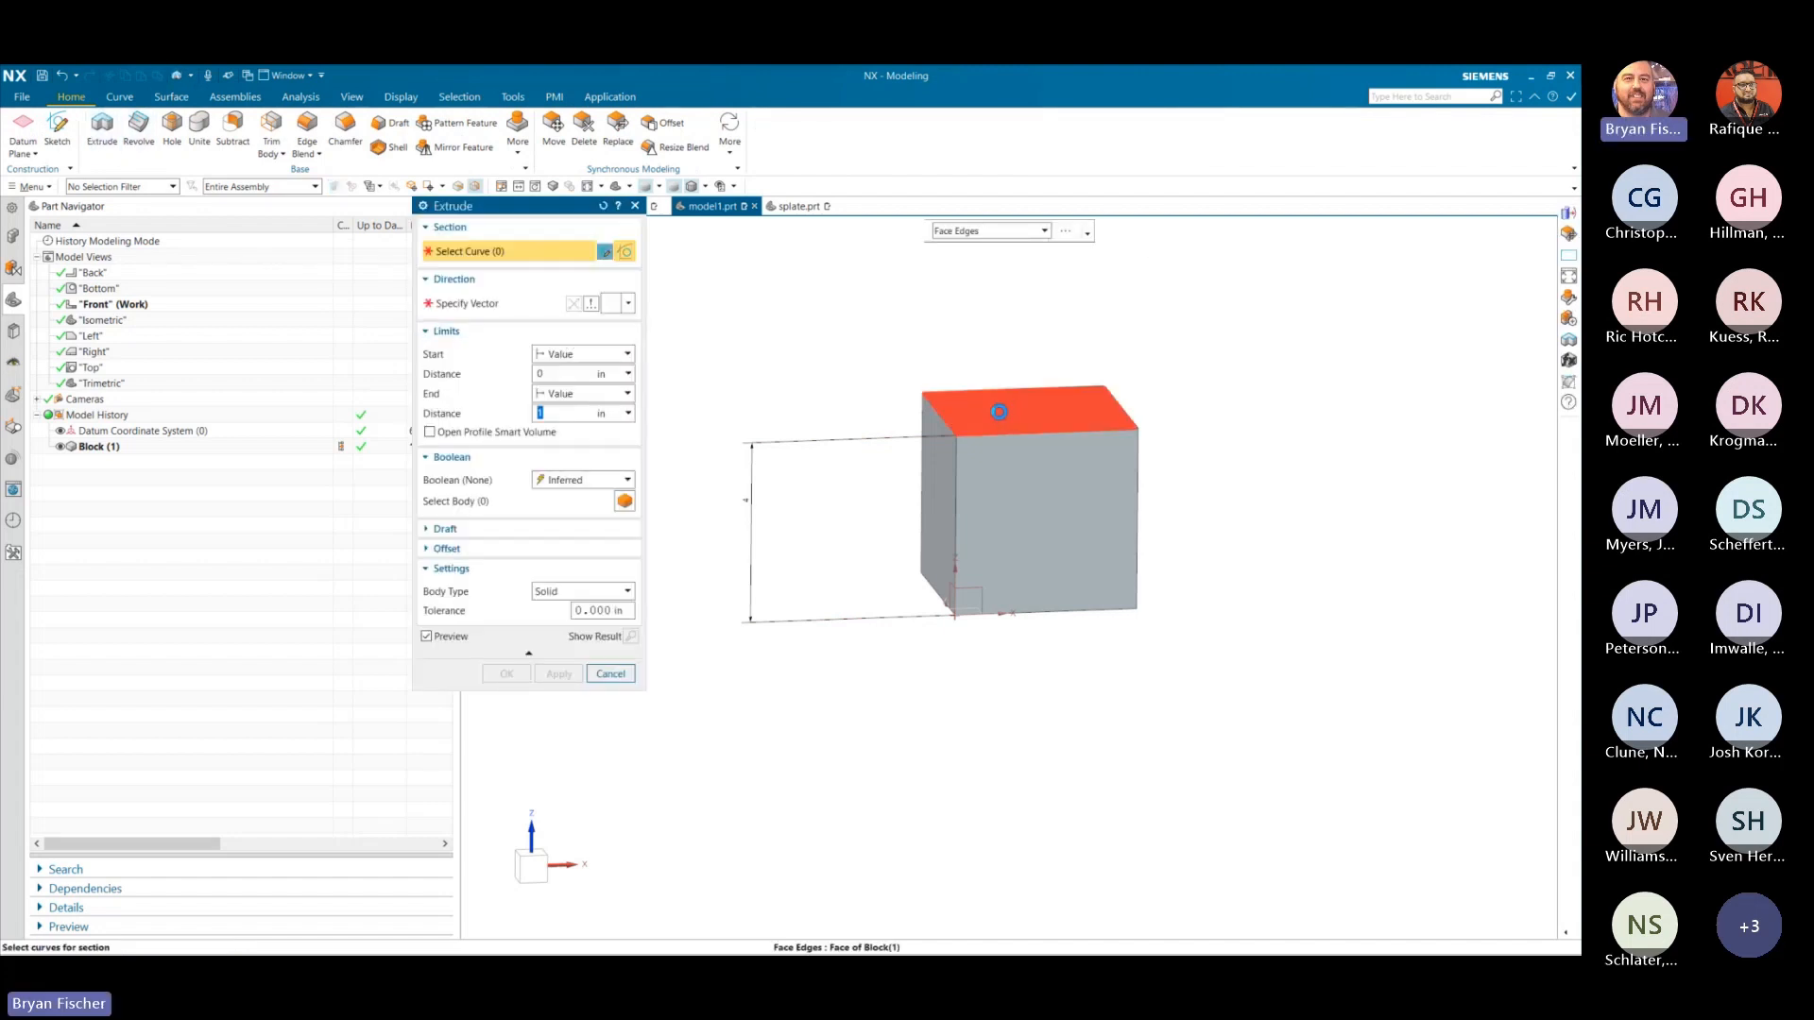
pyautogui.click(998, 395)
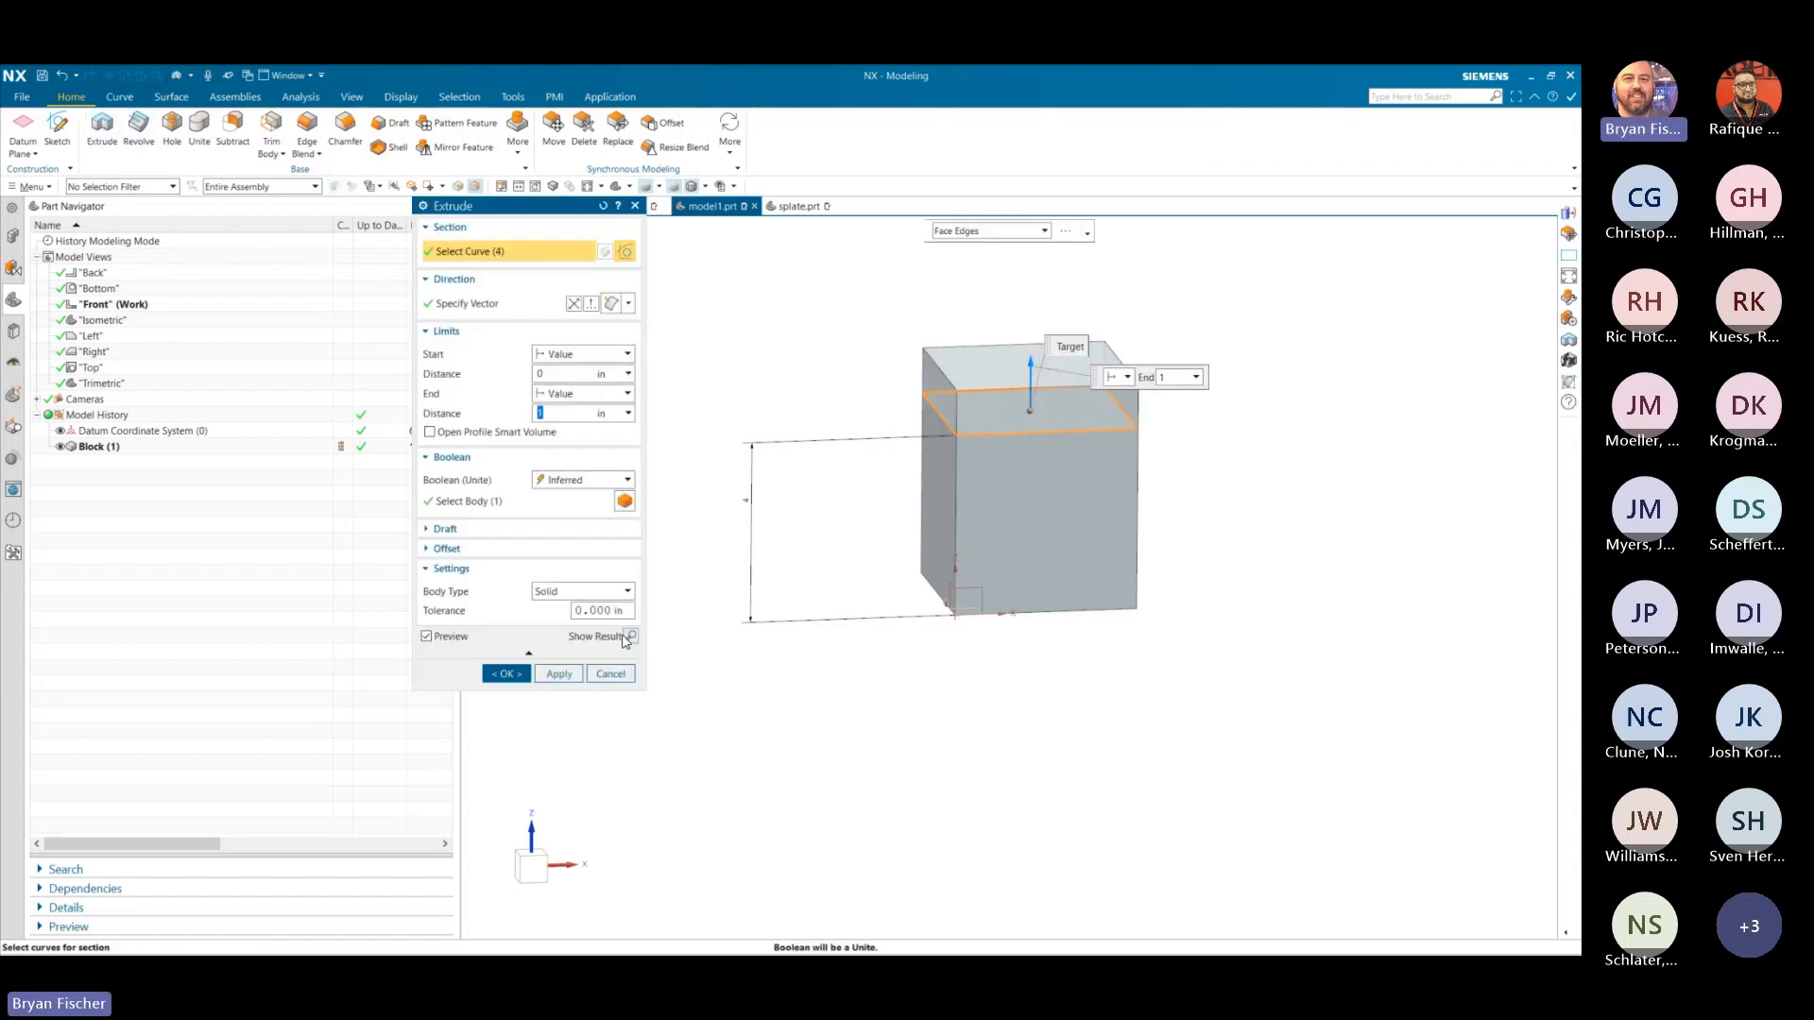
pyautogui.click(499, 674)
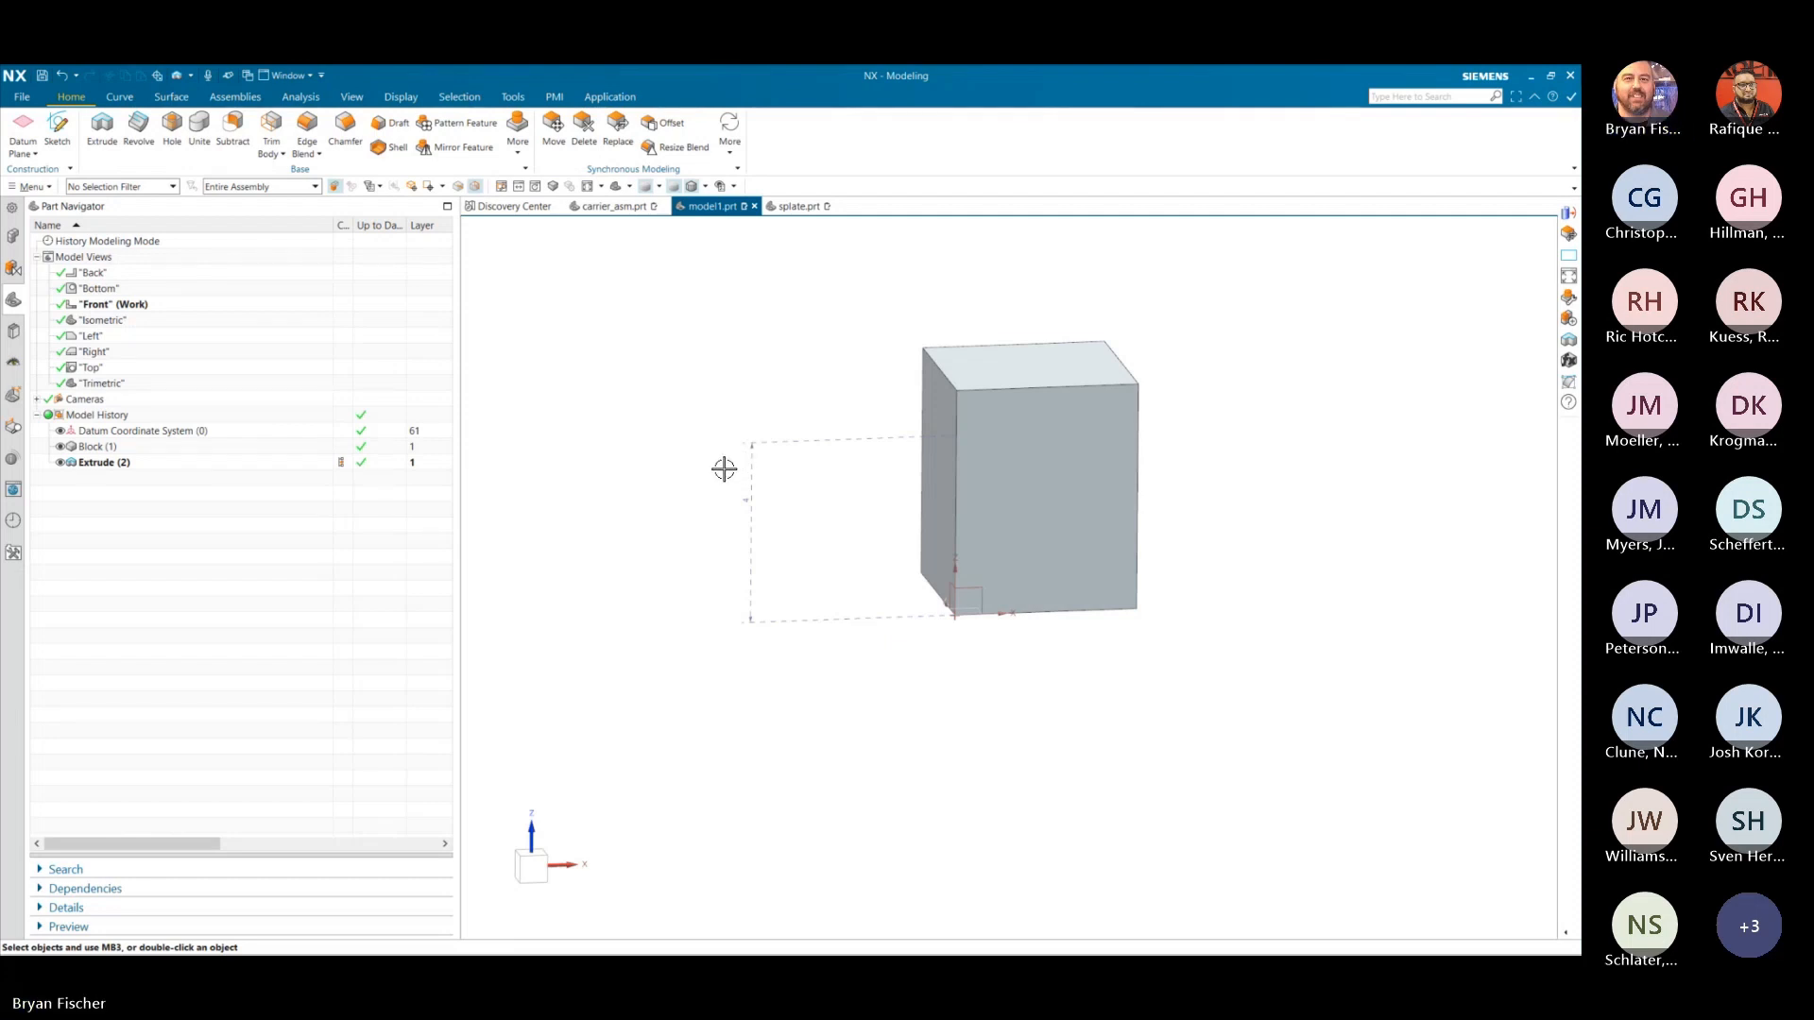
# - Undo the extrude added on top of the block
pyautogui.click(62, 75)
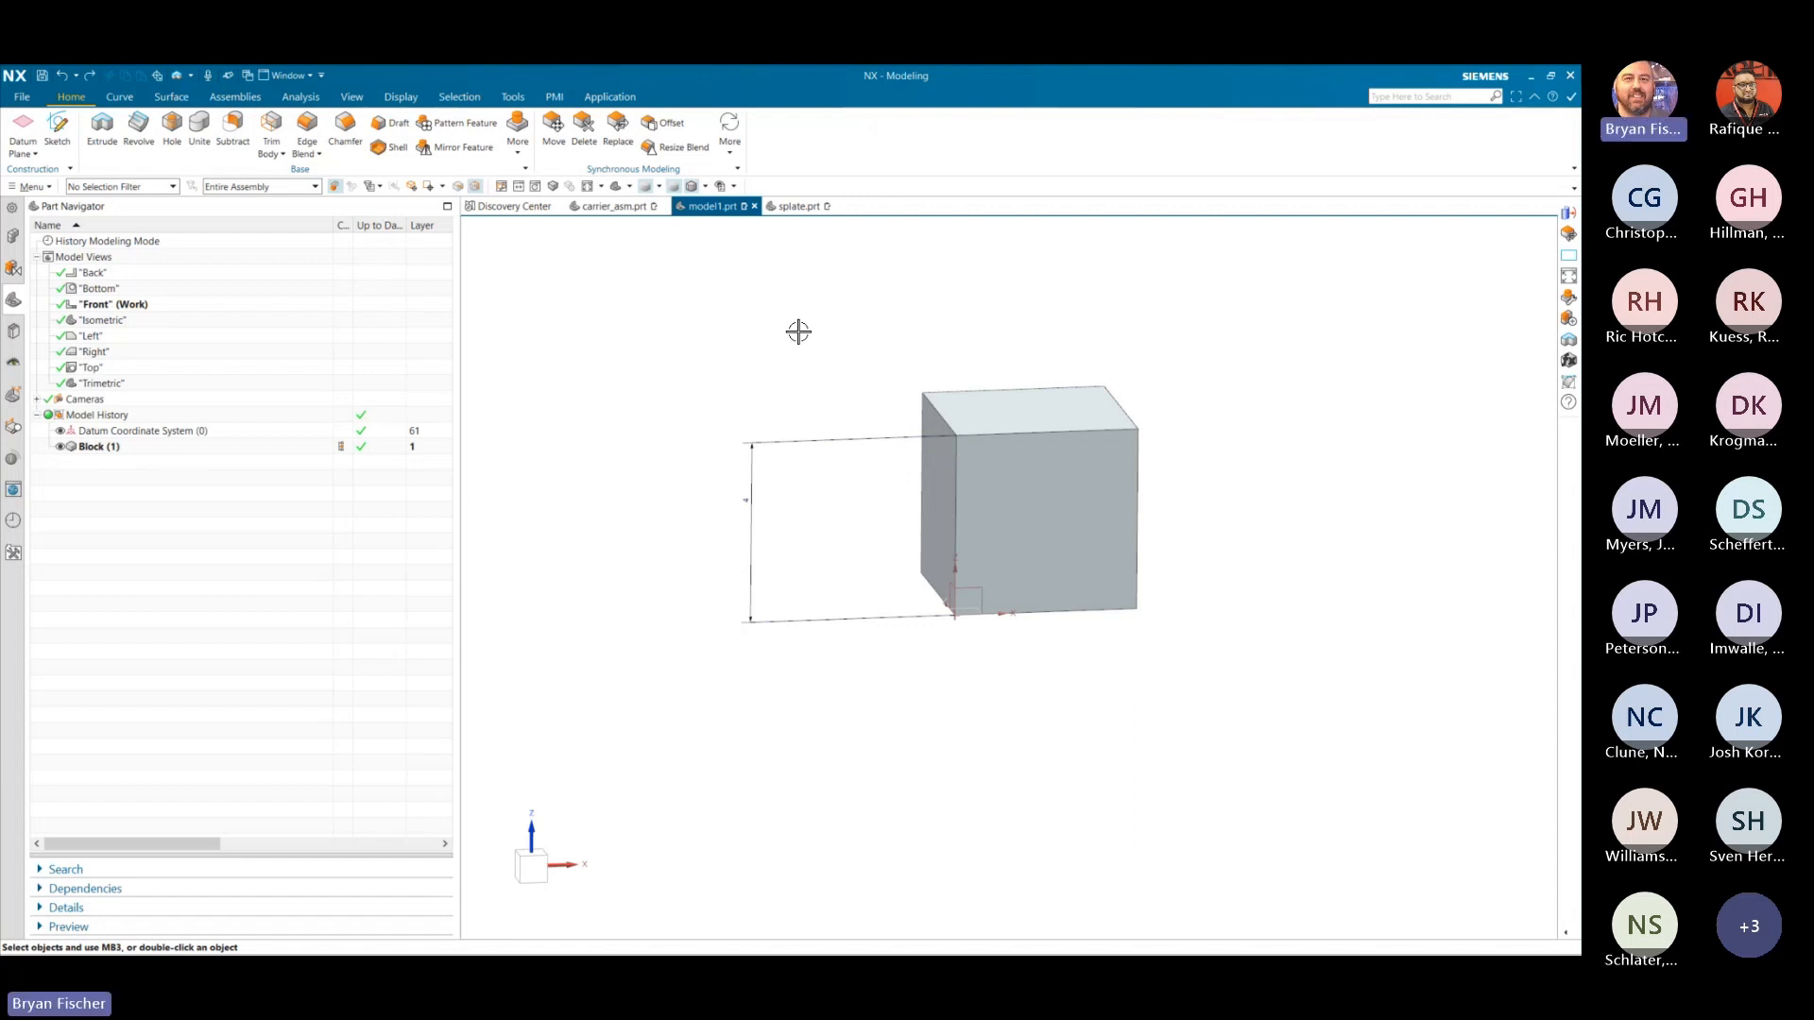
# - Try raising the block's top face by about 1.1 in with Move Face, and undo the move
pyautogui.click(554, 129)
pyautogui.click(995, 411)
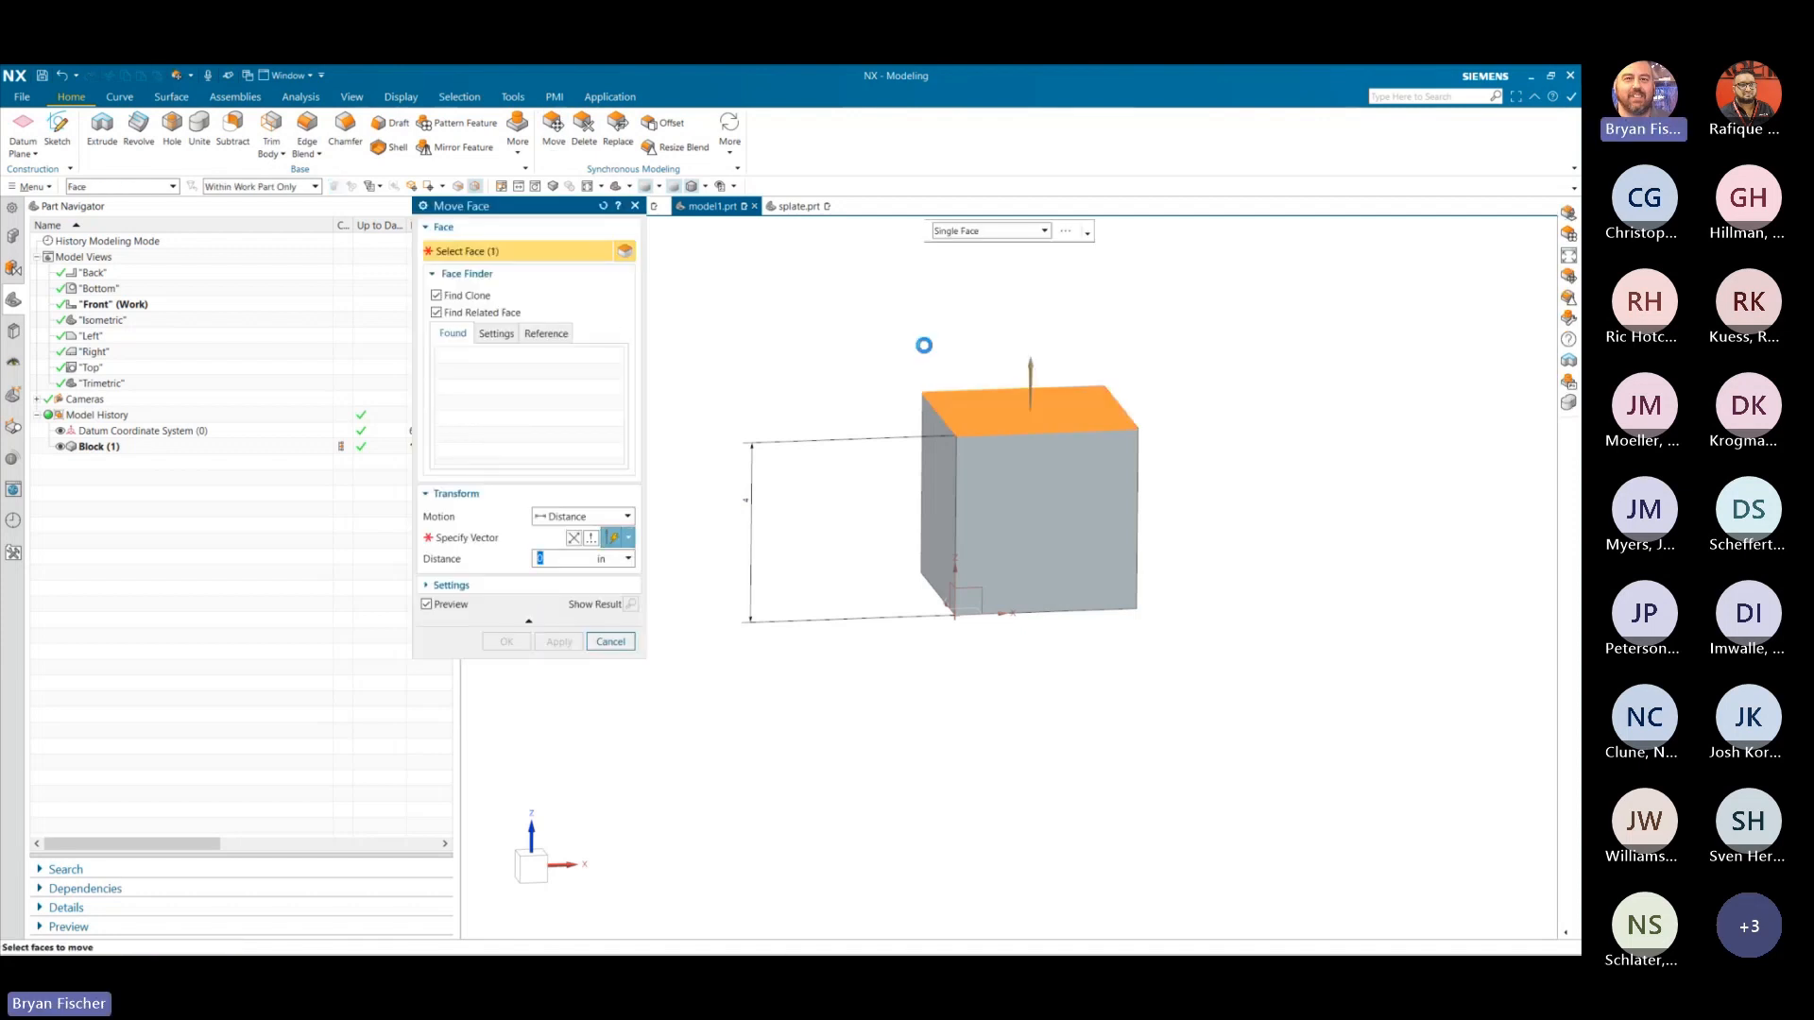
pyautogui.moveTo(1045, 406); pyautogui.dragTo(1036, 369)
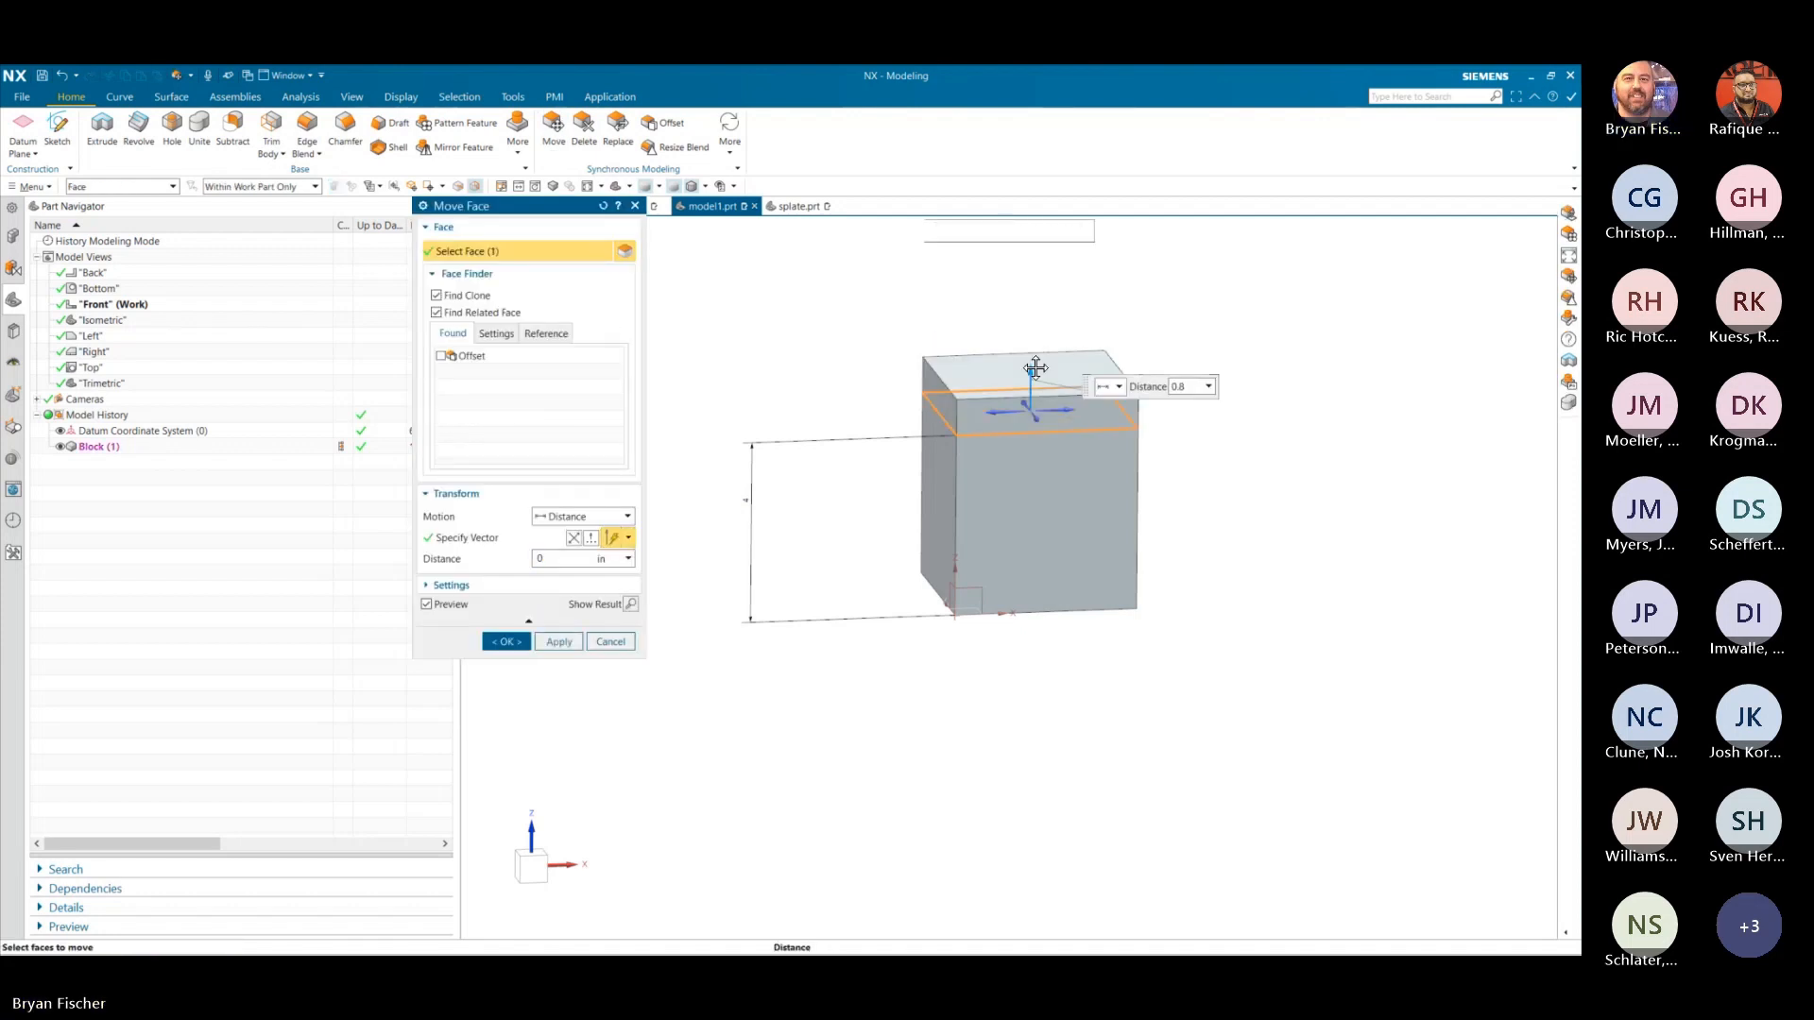
pyautogui.click(506, 642)
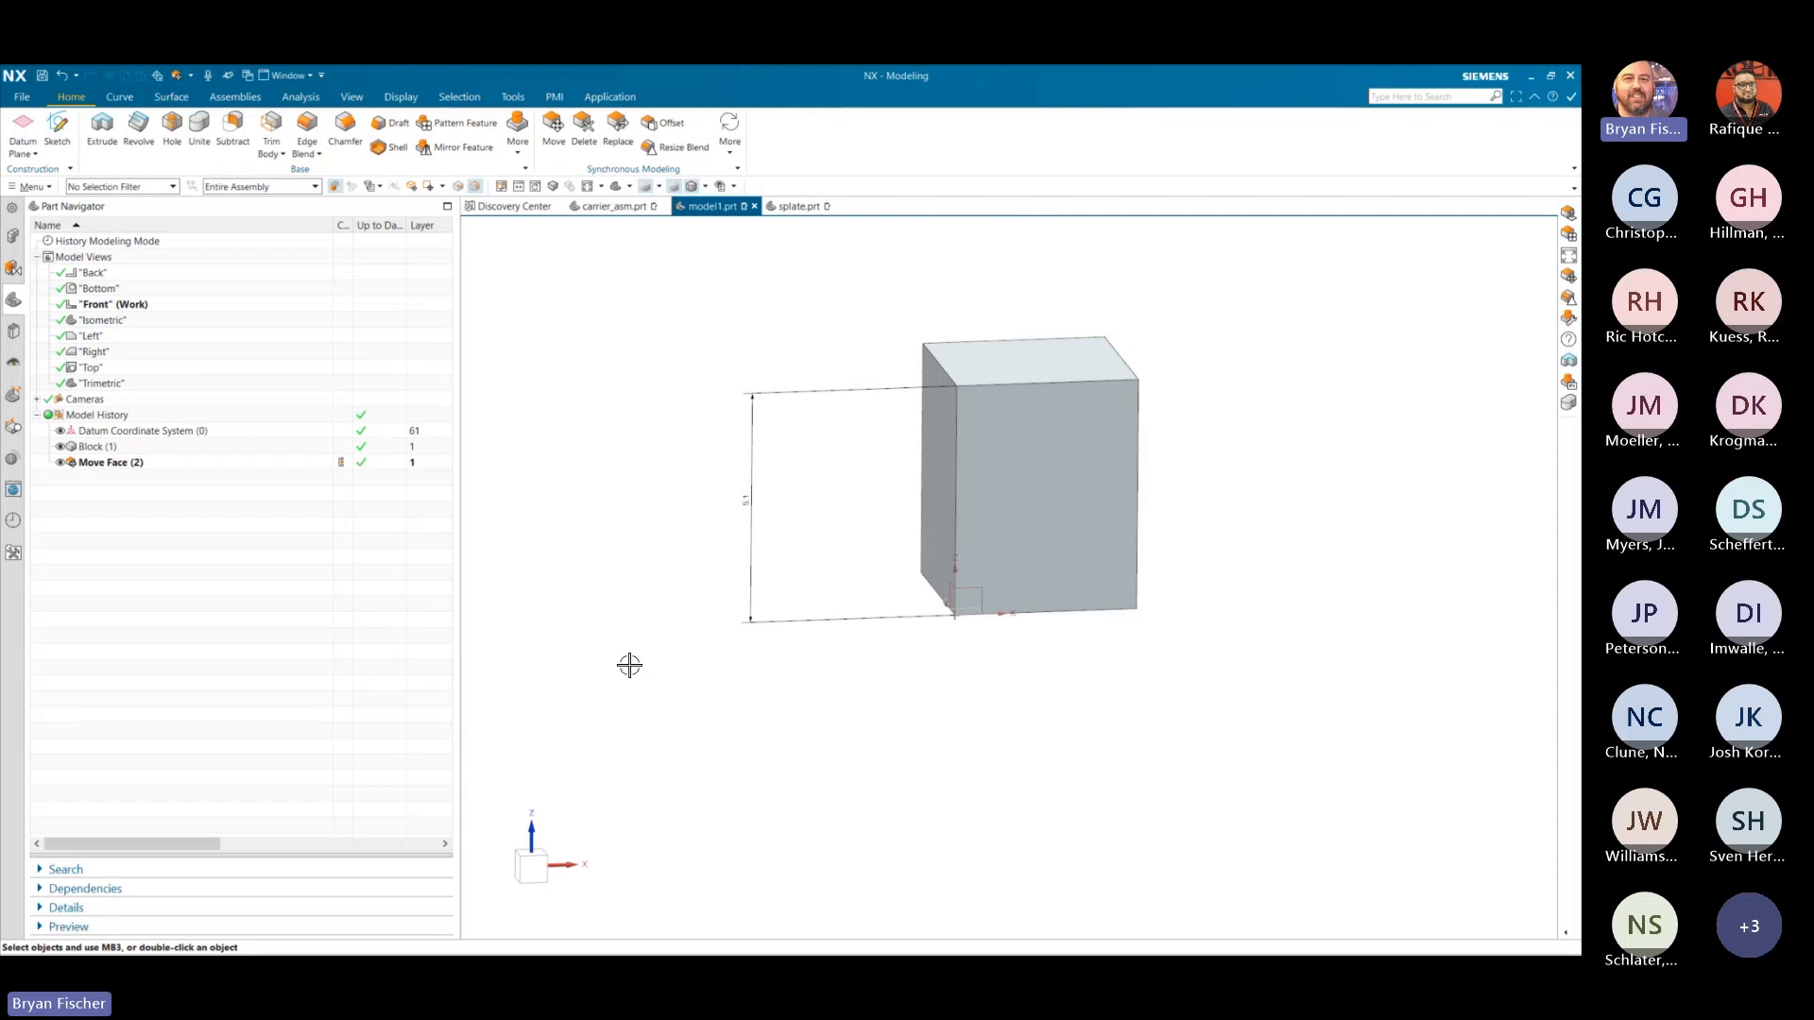
pyautogui.click(59, 74)
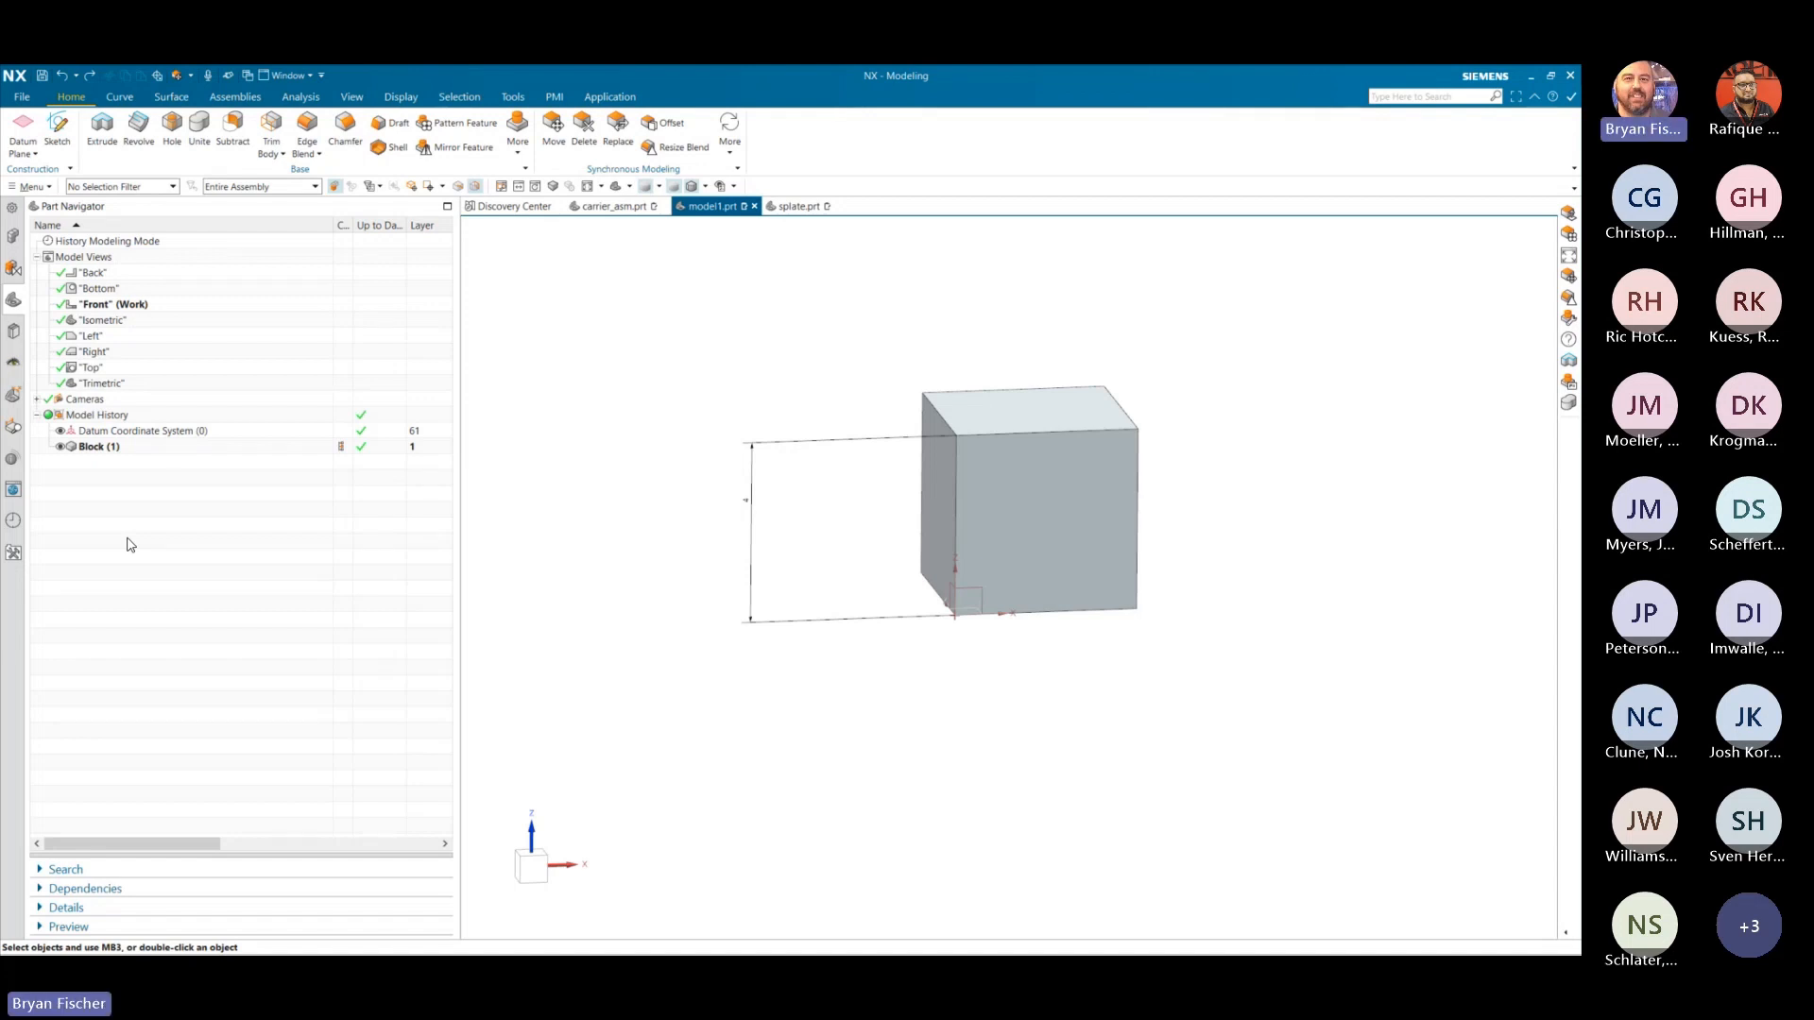
# - Add an edge blend with a 0.125 in radius to the block's front top edge
pyautogui.click(312, 128)
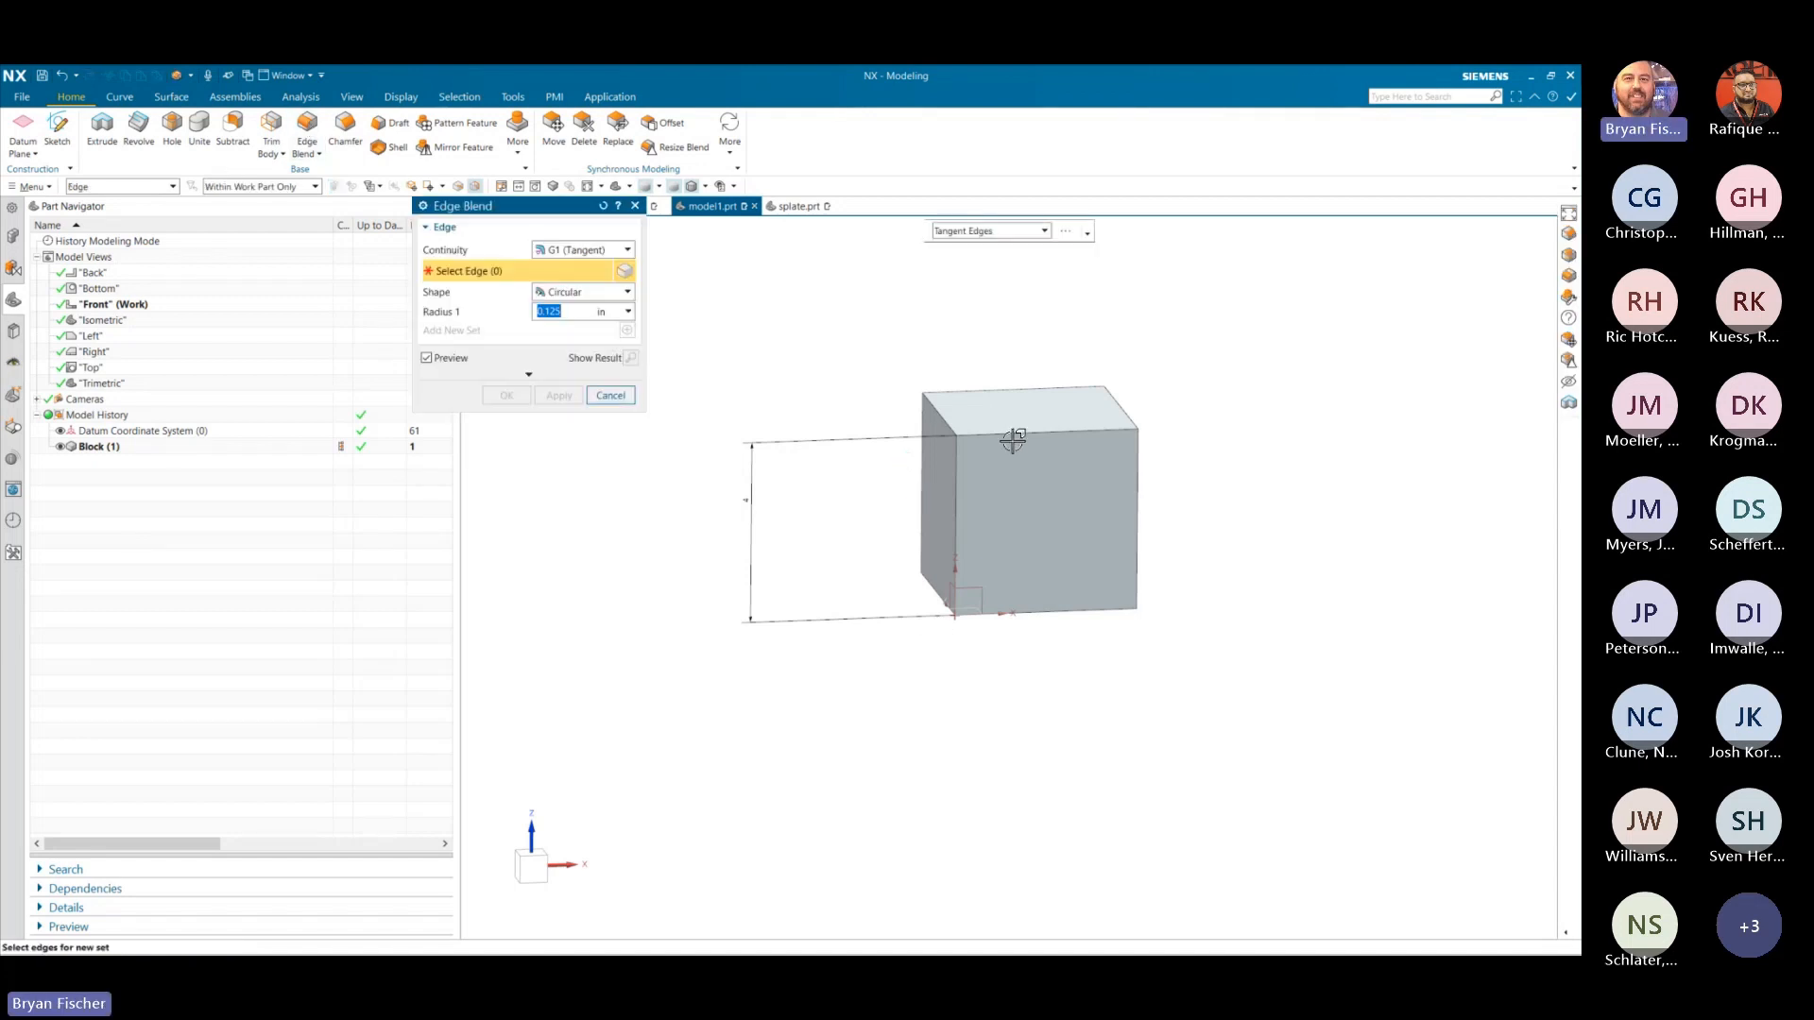
pyautogui.click(941, 437)
pyautogui.click(506, 395)
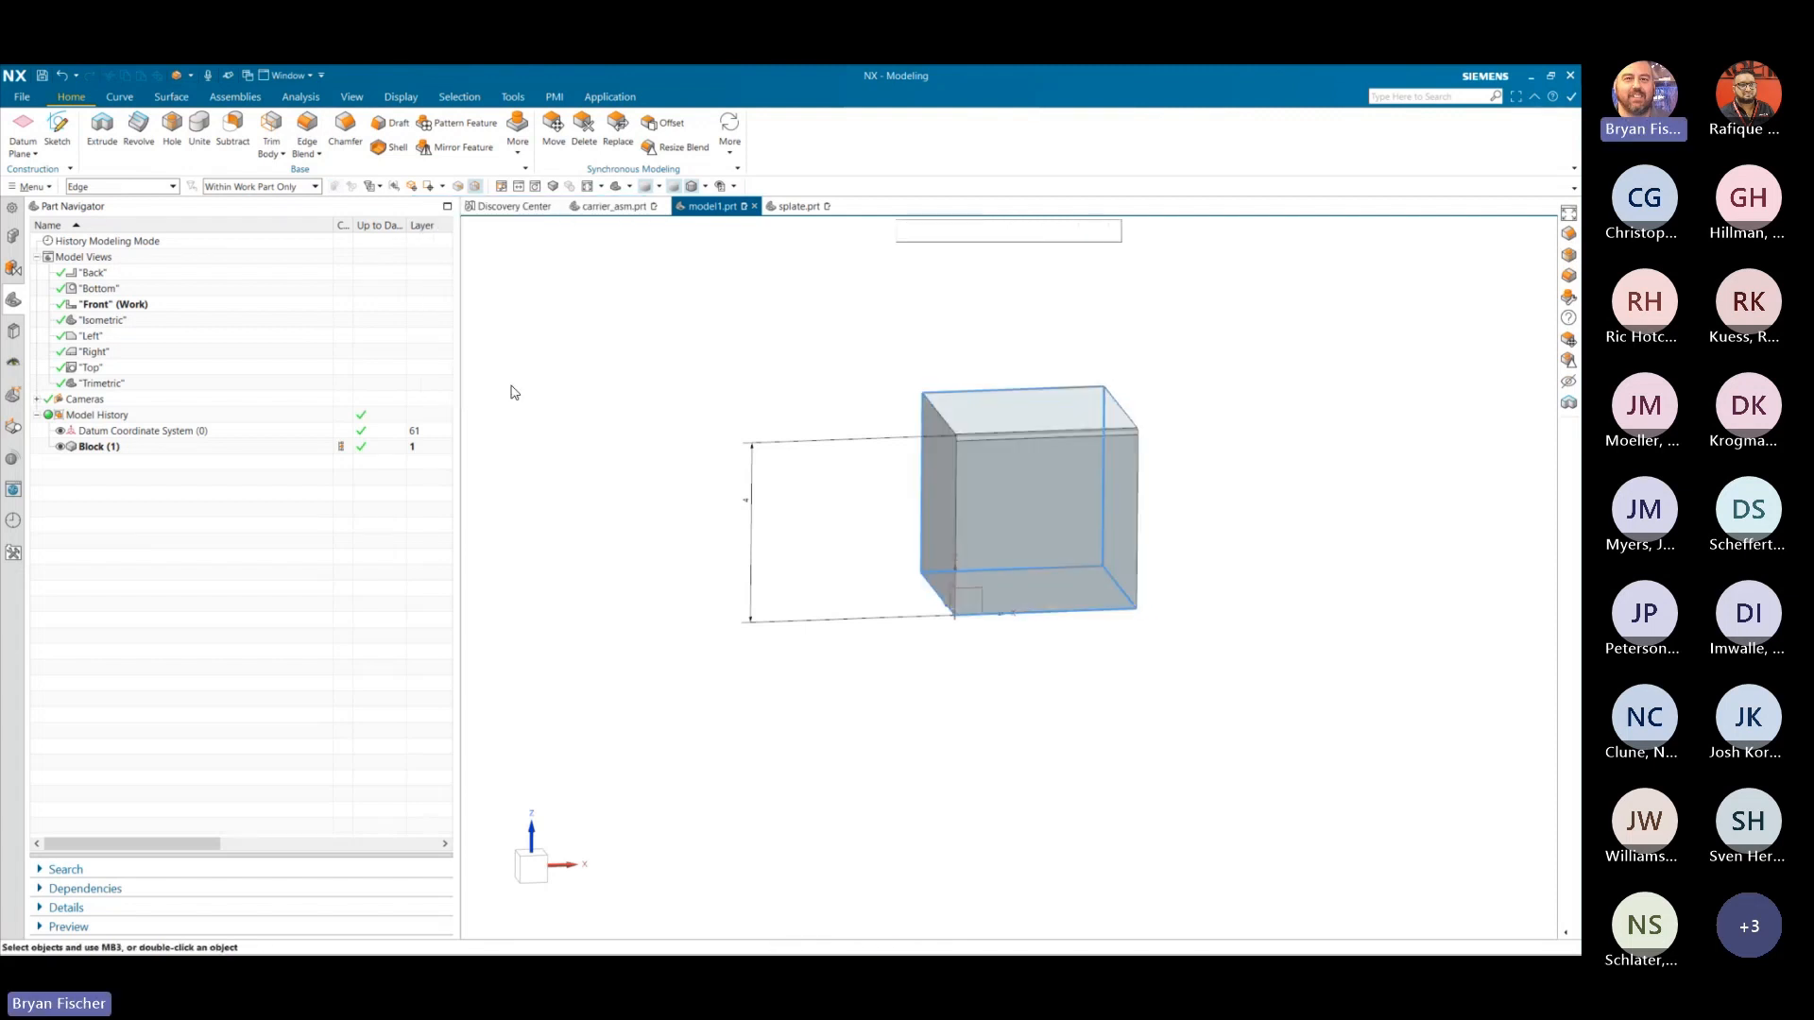
# - Add a symmetric 0.6 in chamfer to the block's front bottom edge
pyautogui.click(344, 128)
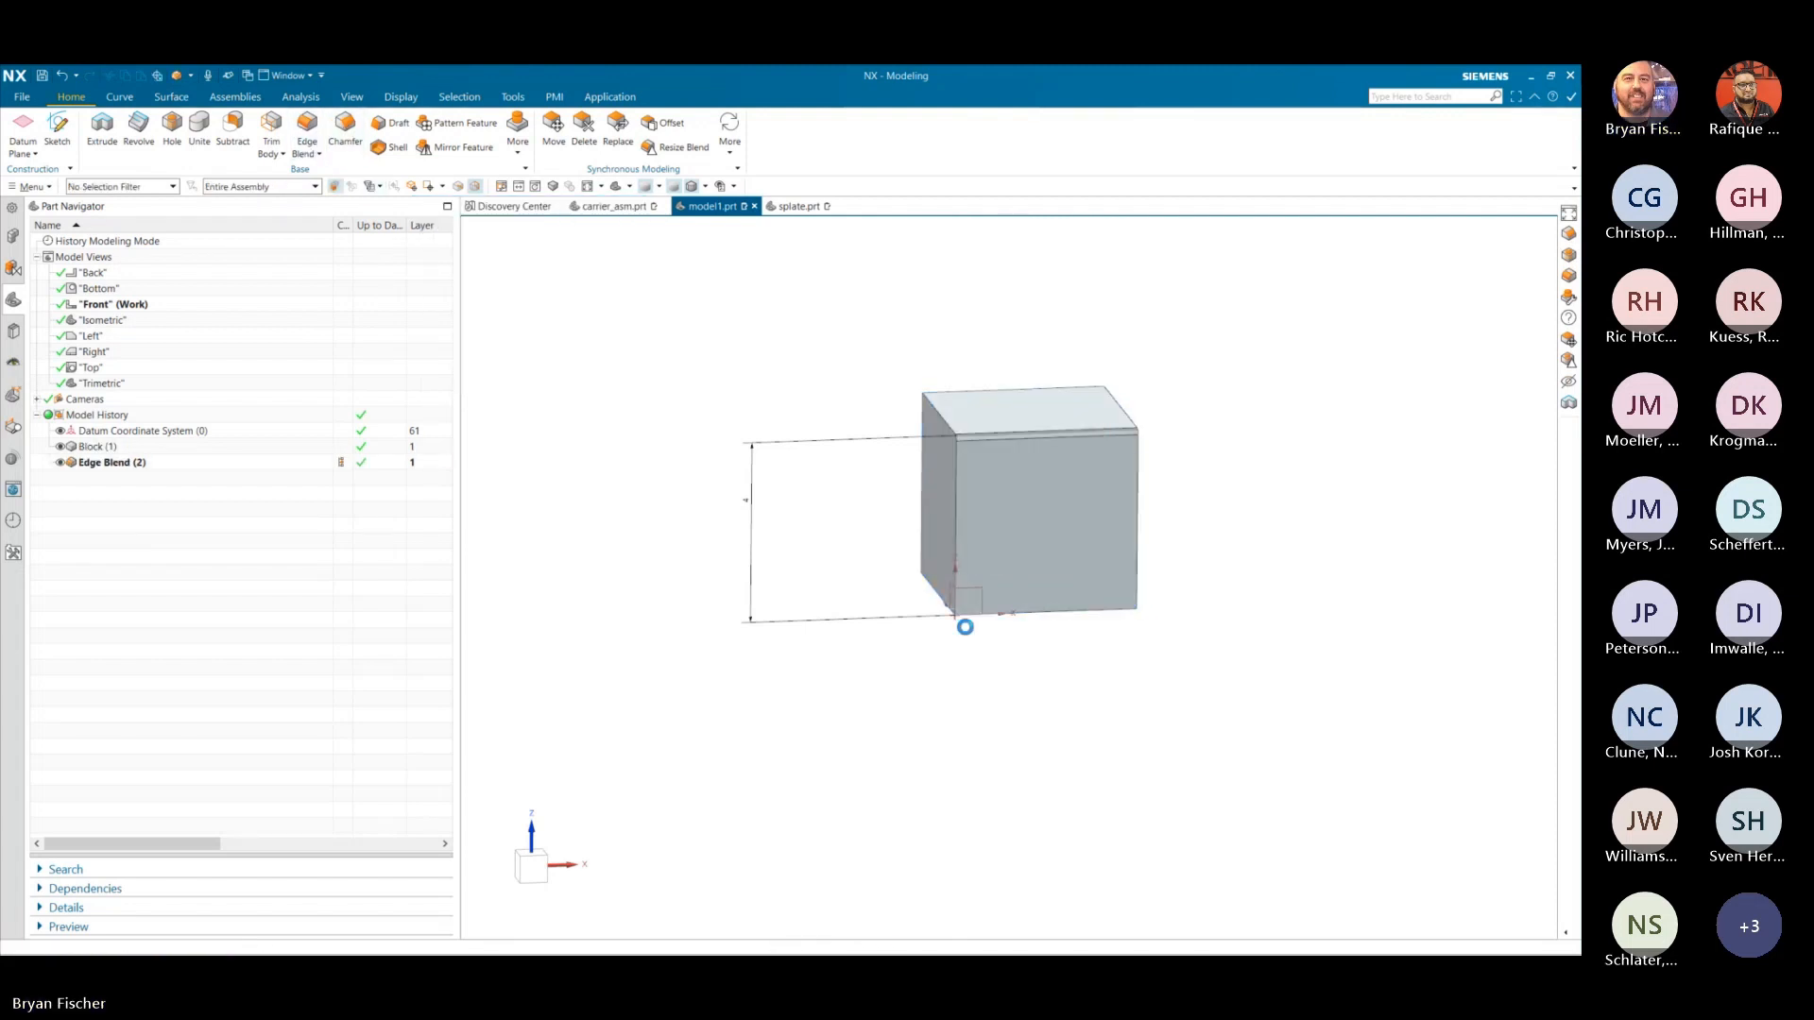
pyautogui.click(1140, 524)
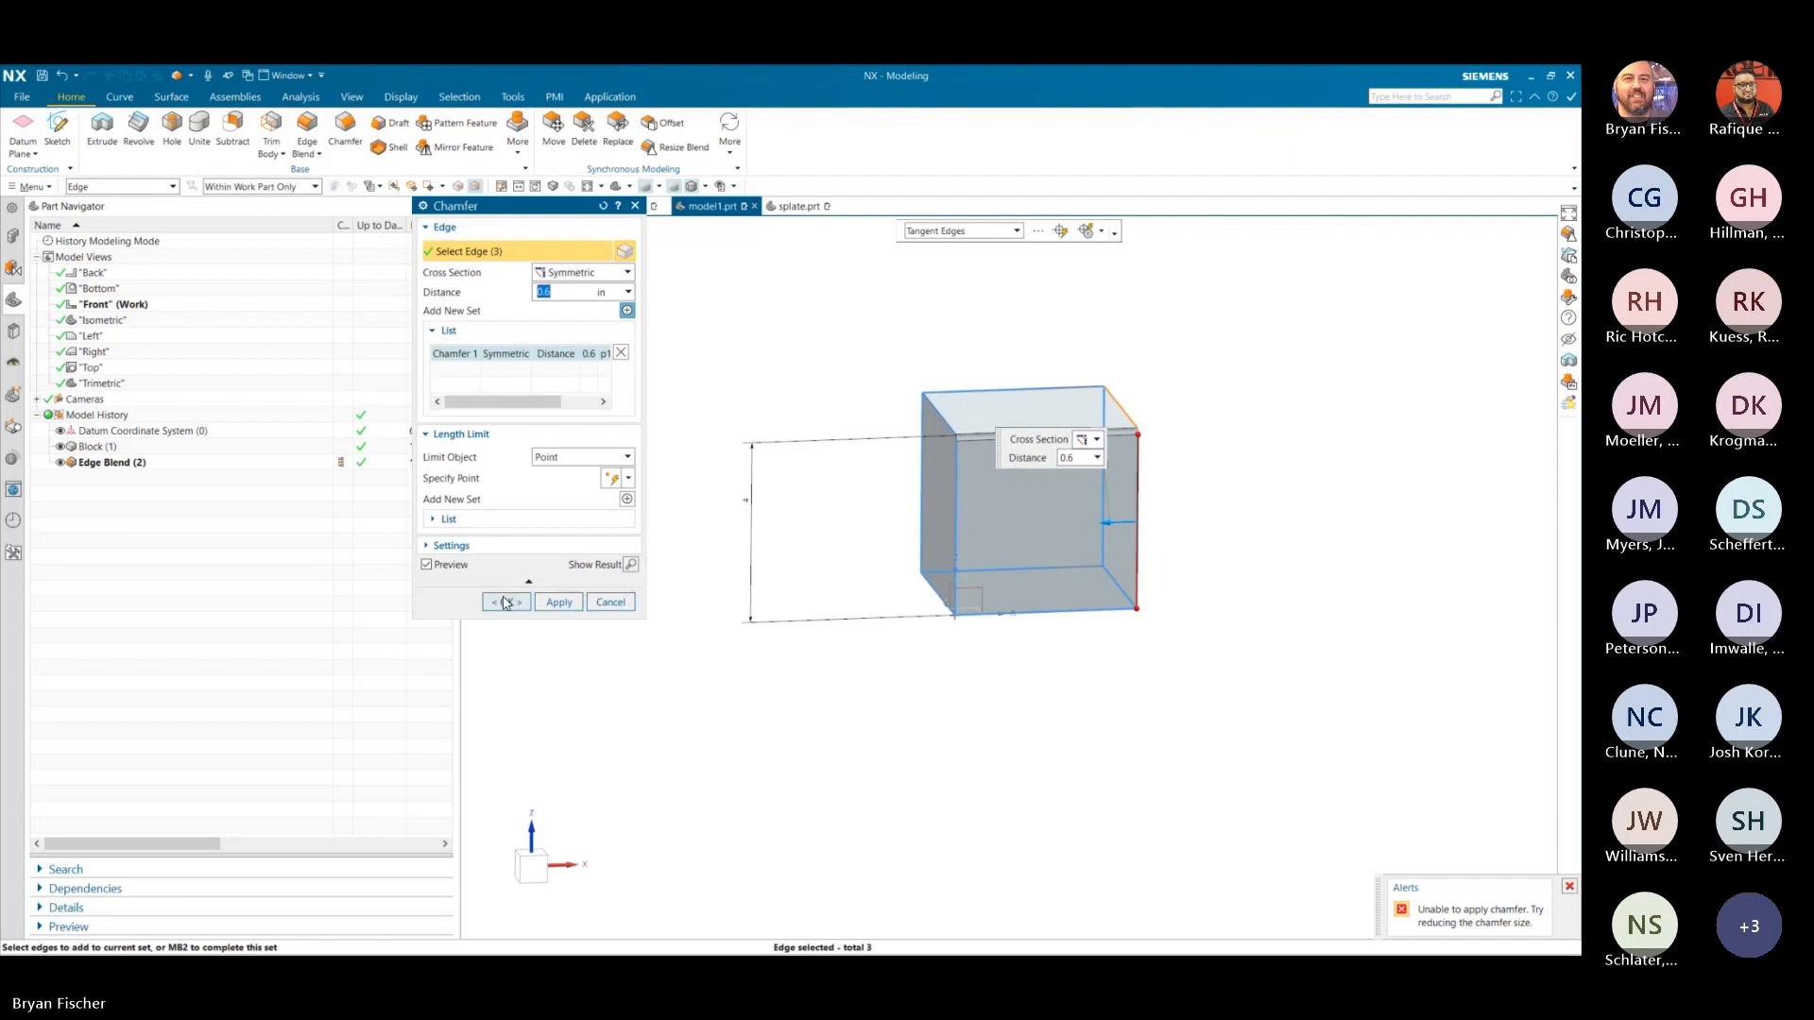
pyautogui.click(507, 602)
pyautogui.click(790, 541)
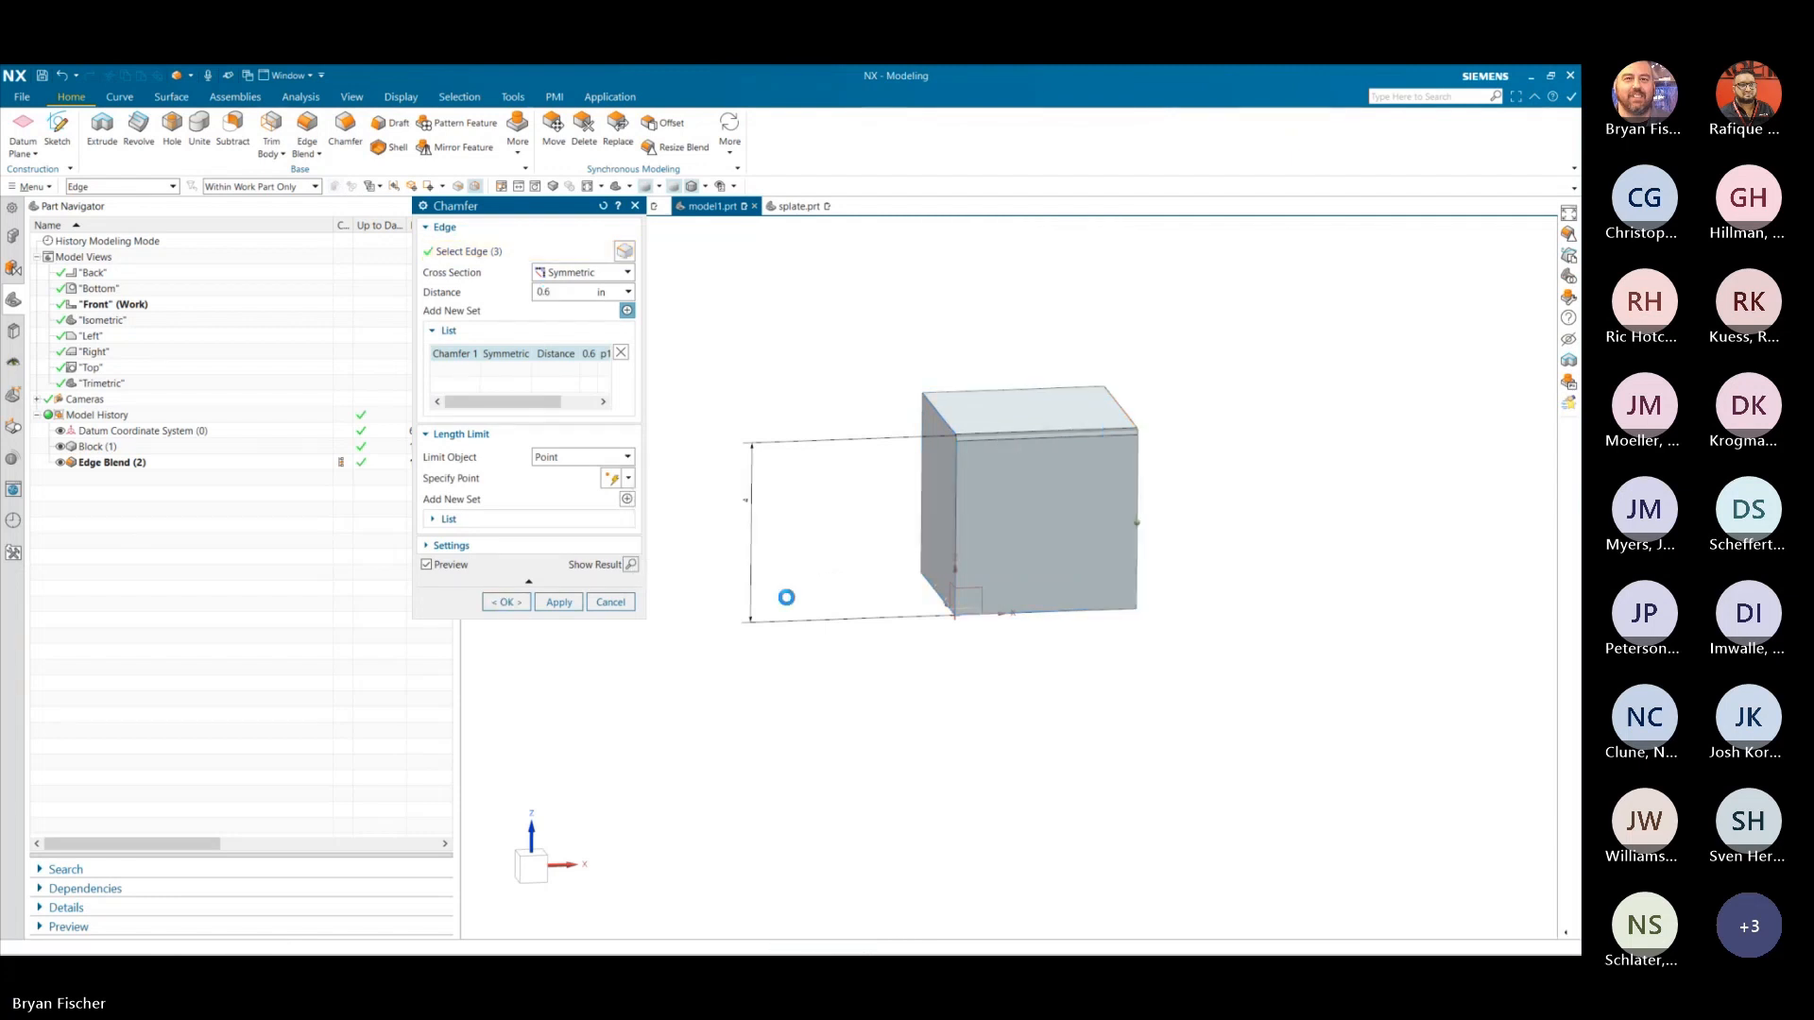
pyautogui.keyDown('shift'); pyautogui.click(1140, 569); pyautogui.keyUp('shift')
pyautogui.click(1078, 610)
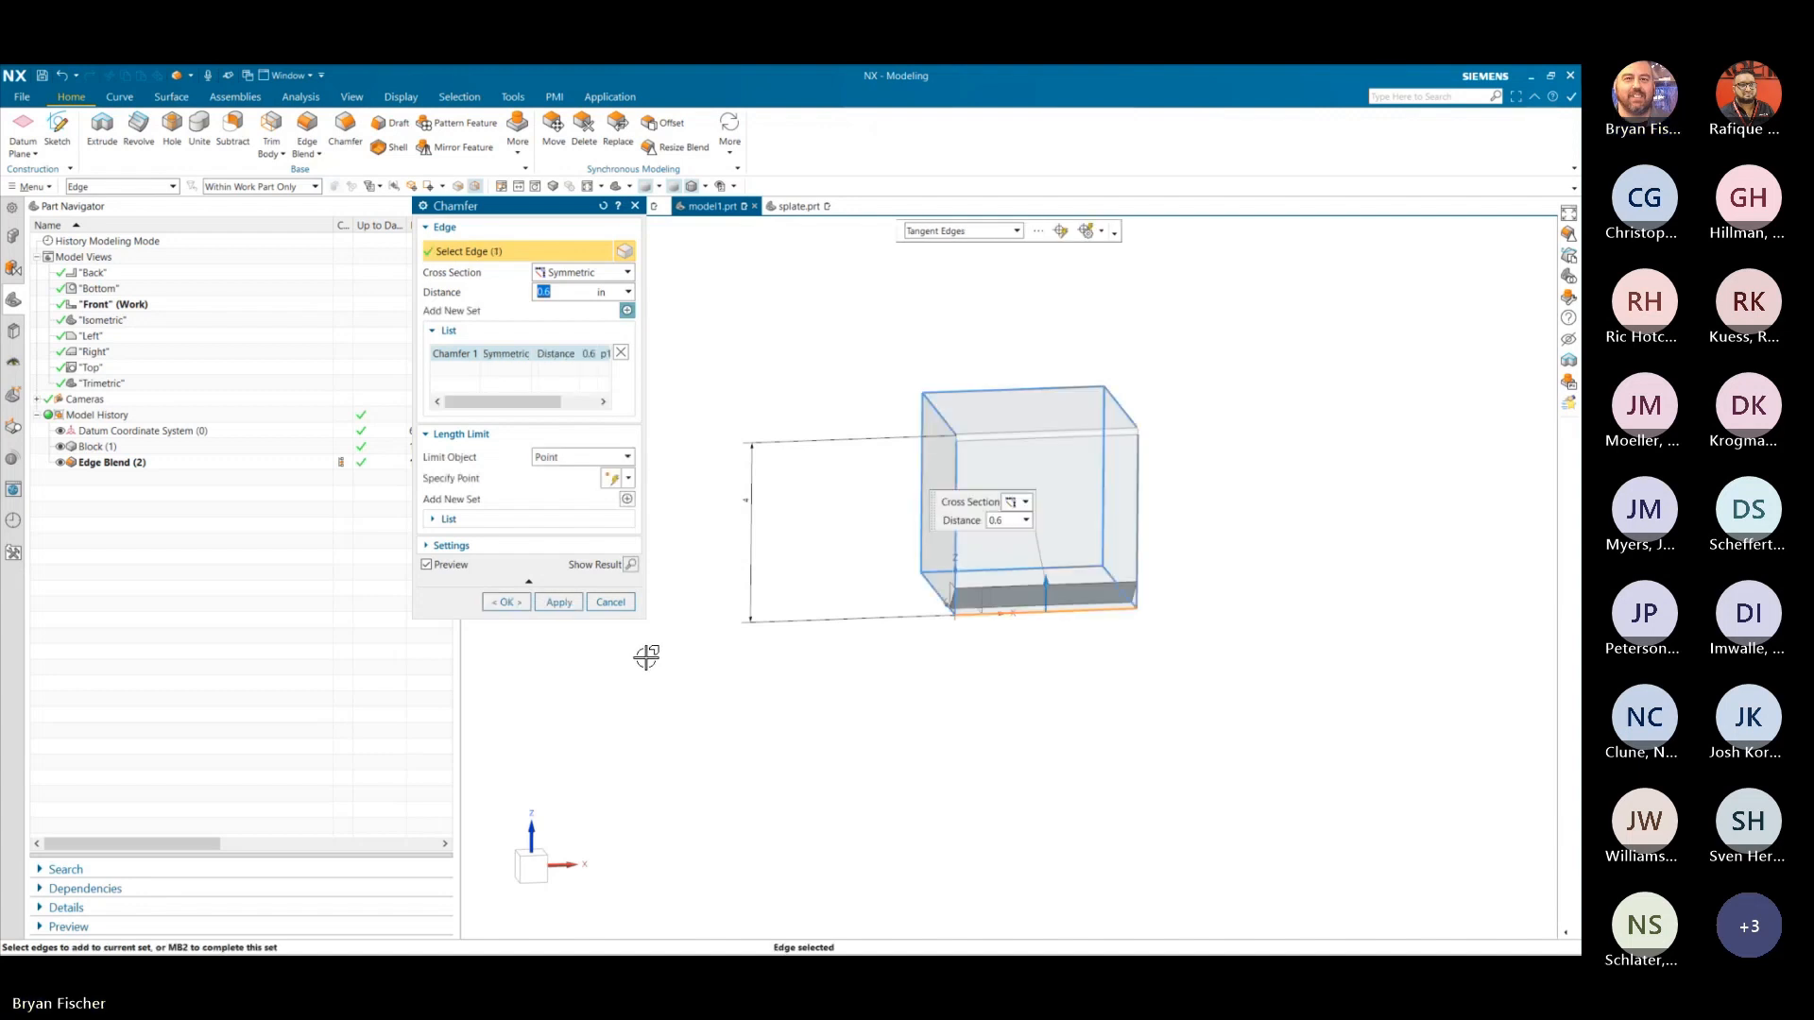
pyautogui.click(507, 602)
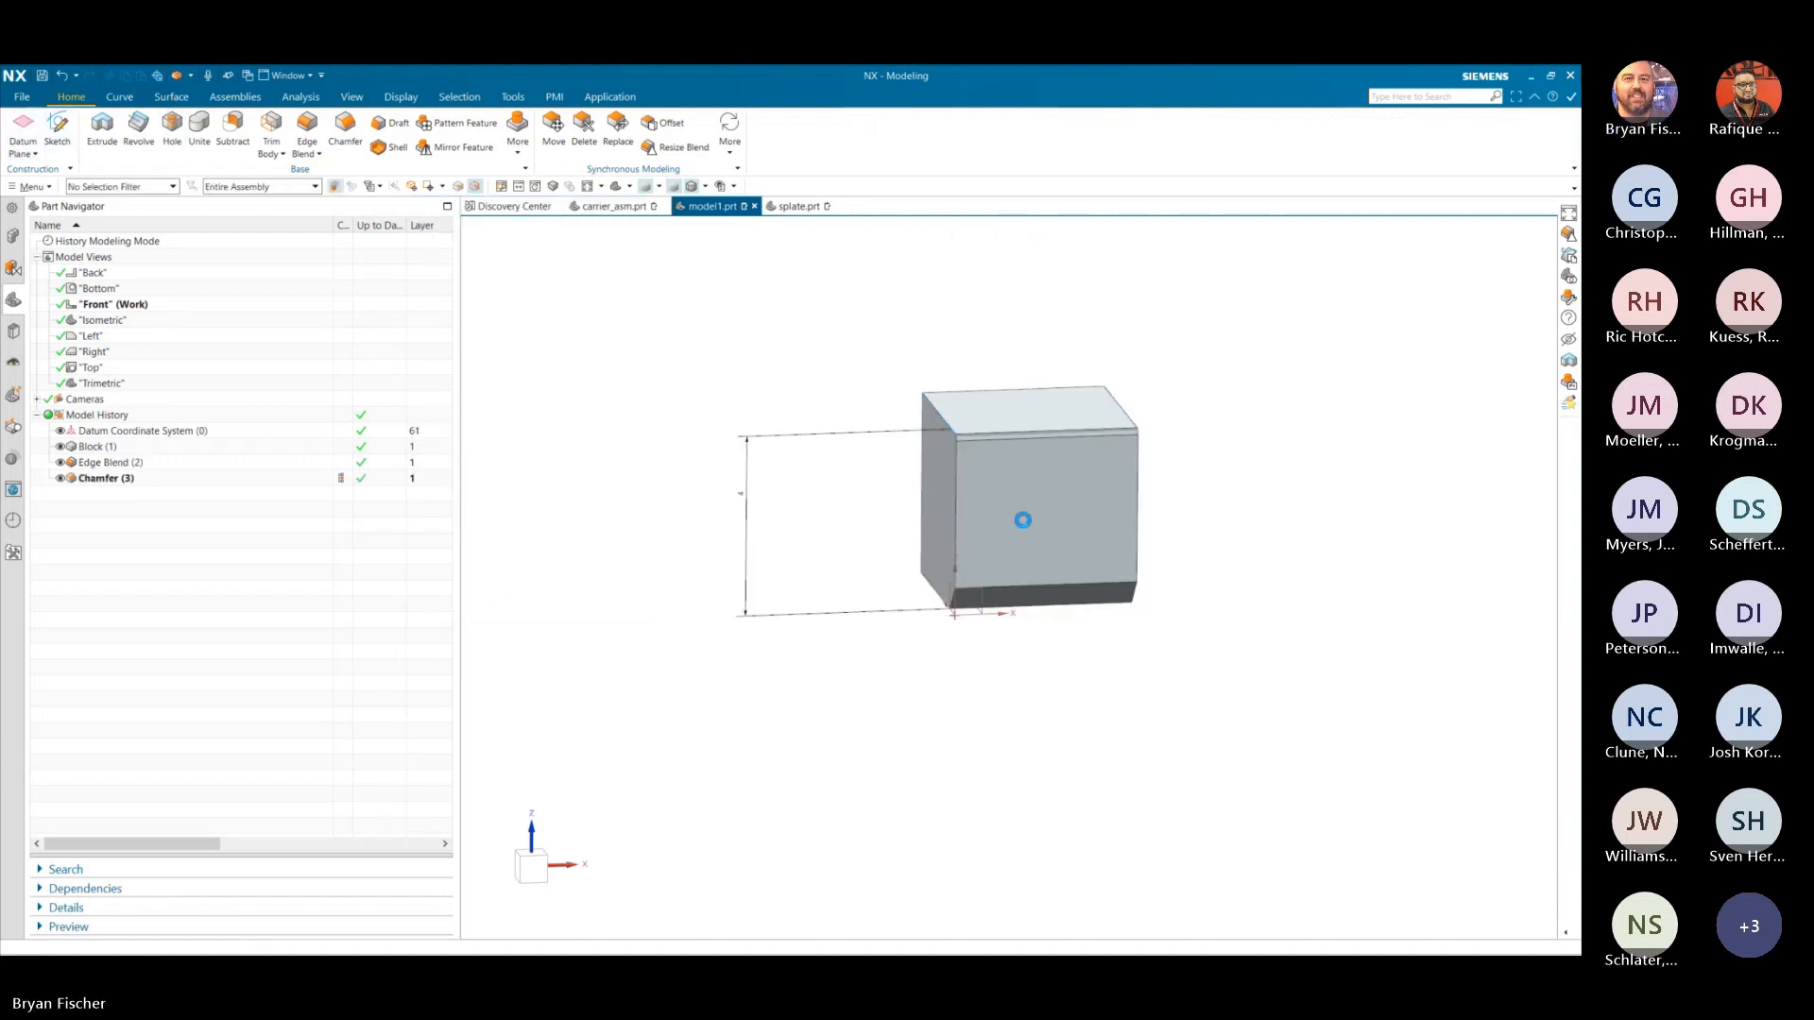
# - Place a 1 in diameter hole near the centre of the block's front face
pyautogui.click(1025, 513)
pyautogui.click(506, 664)
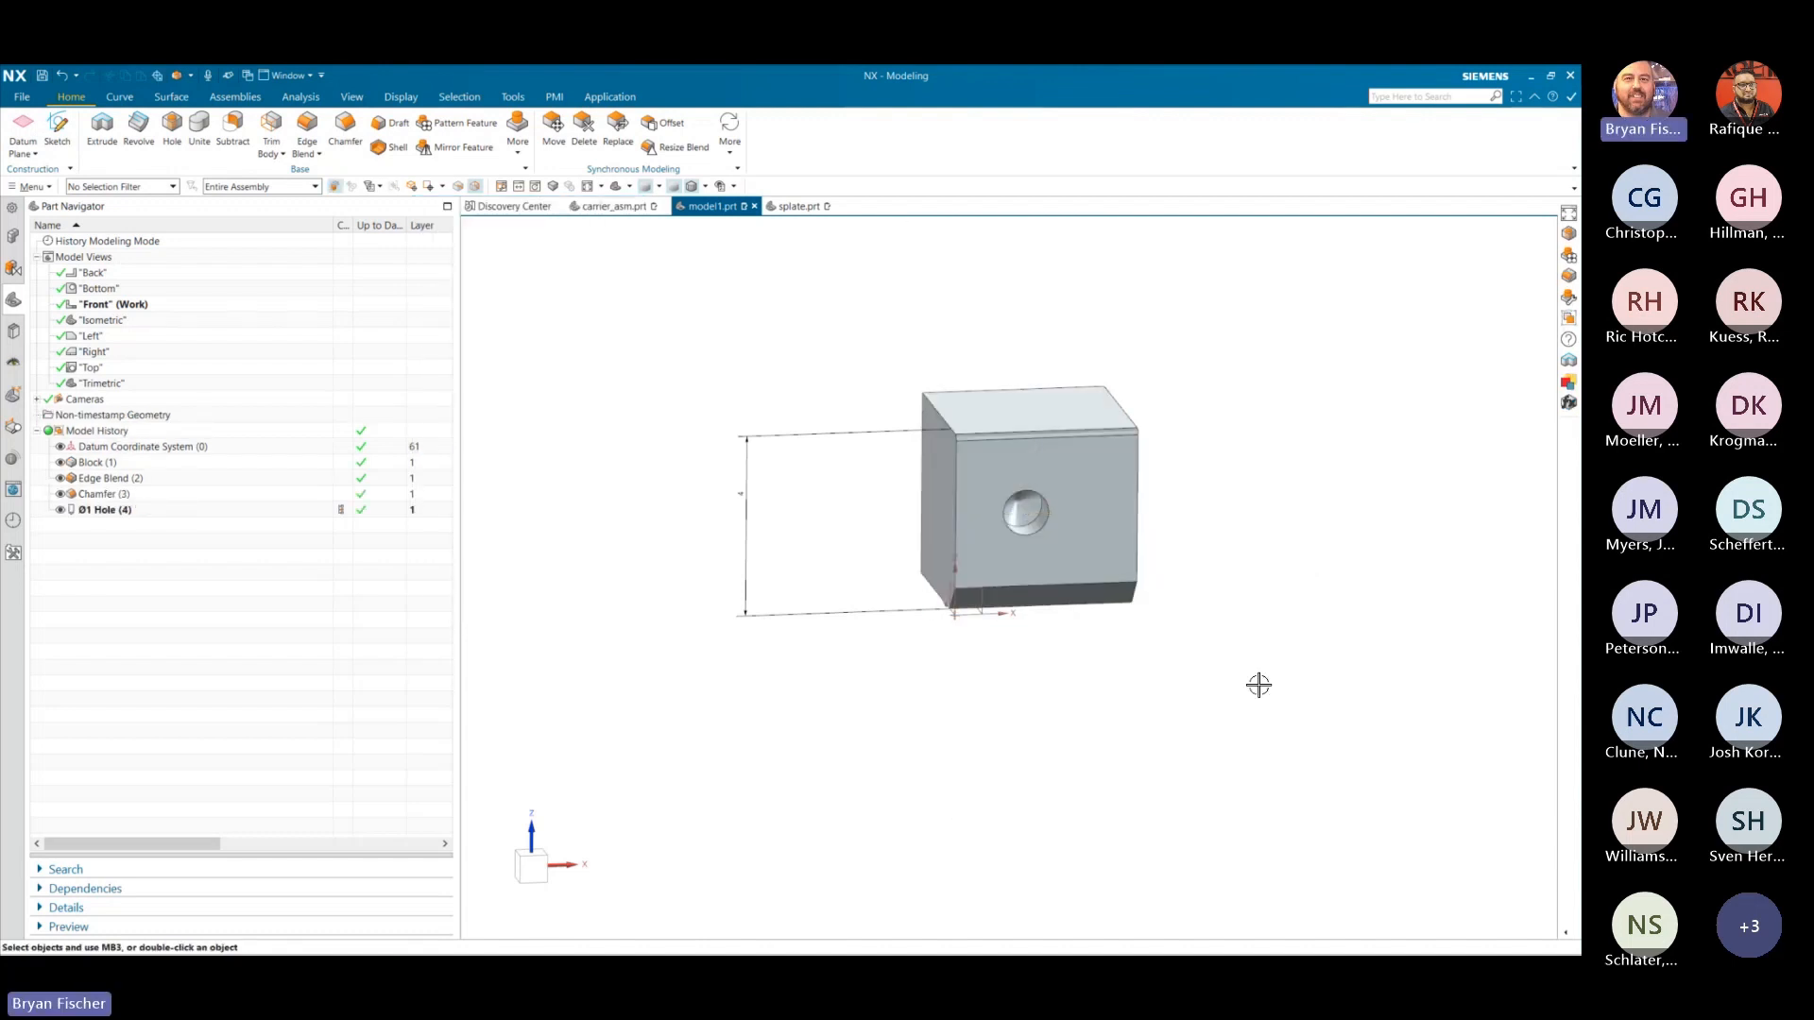
pyautogui.hotkey('alt', 'Tab')
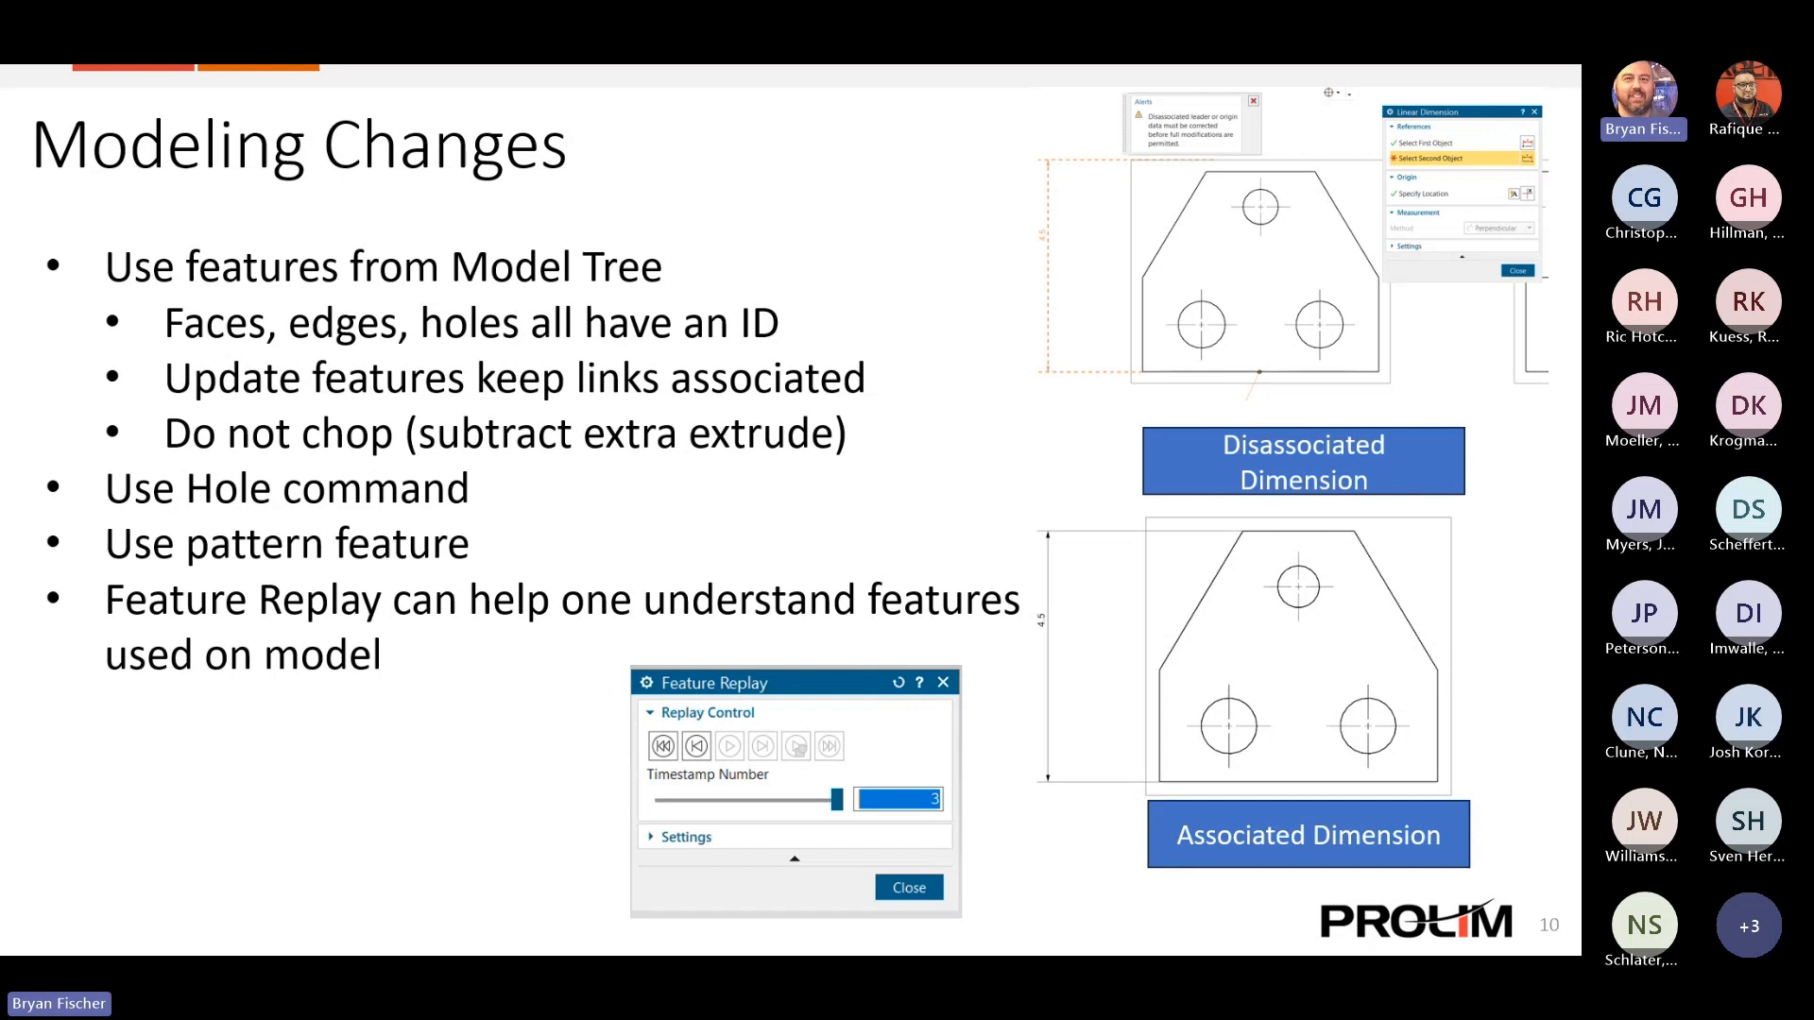
pyautogui.hotkey('alt', 'Tab')
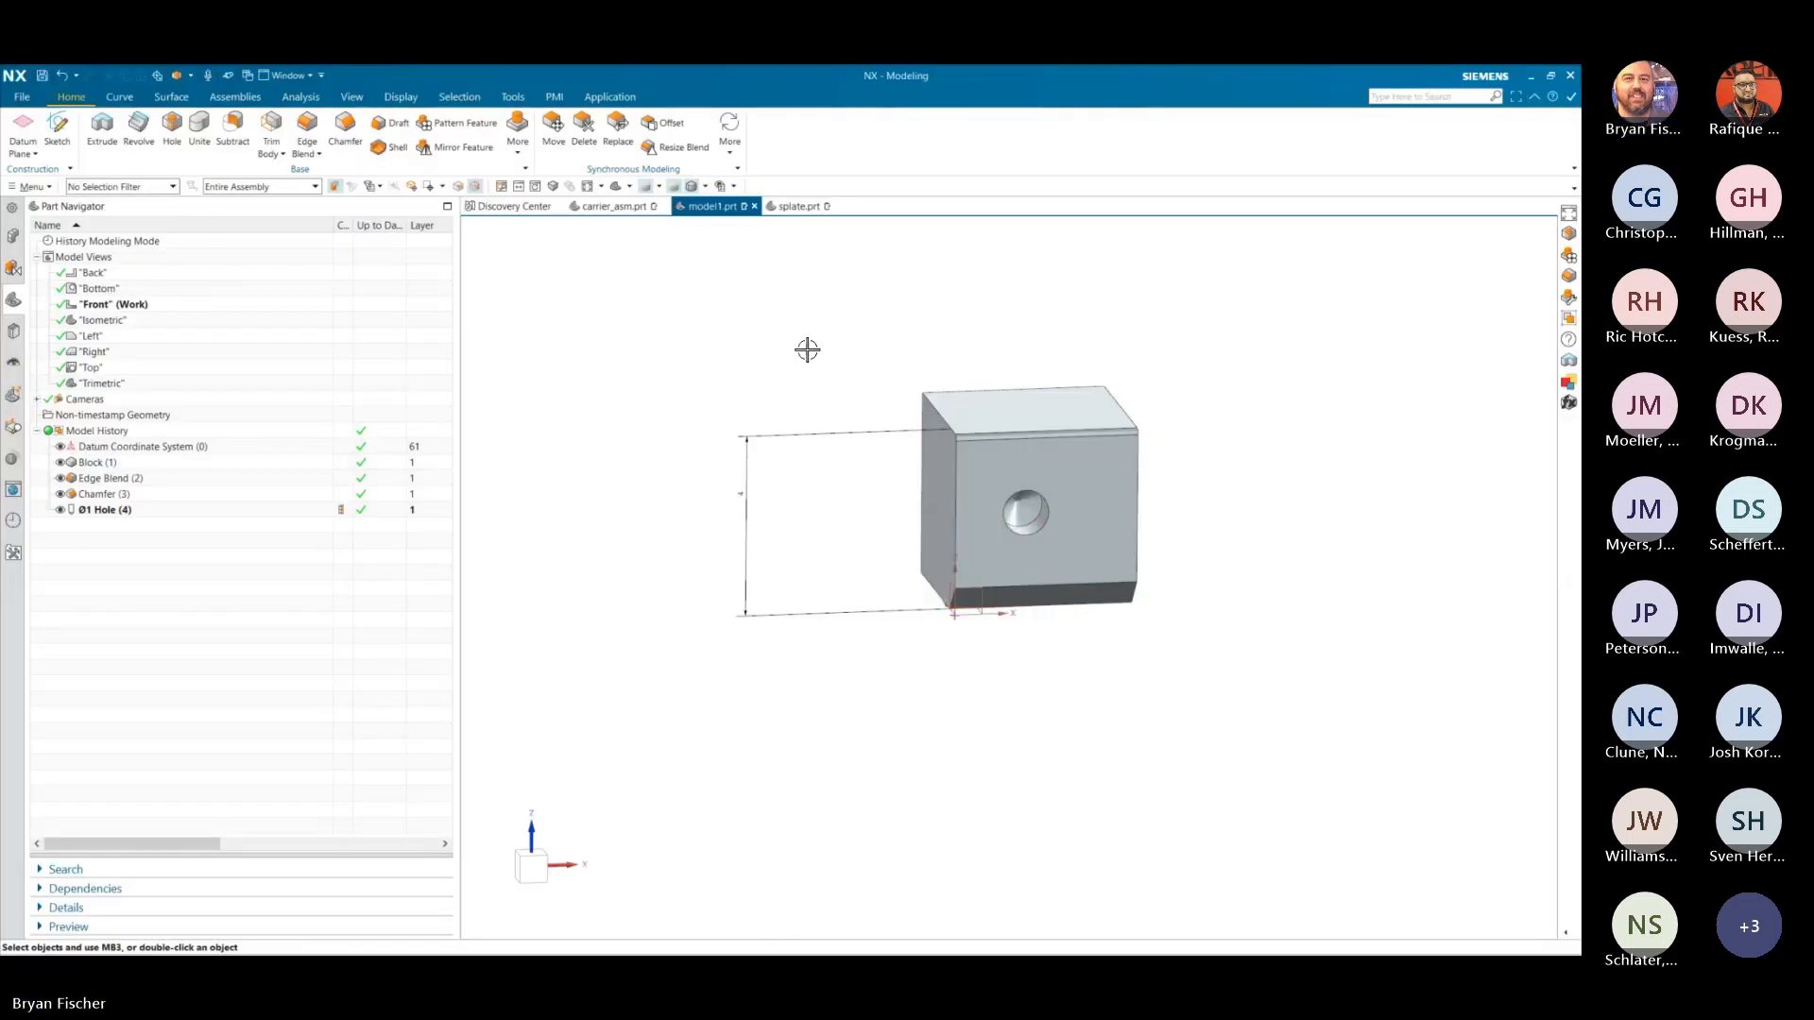
# - Find and start the Feature Replay command, and rewind the model history to timestamp 0
pyautogui.click(1411, 94)
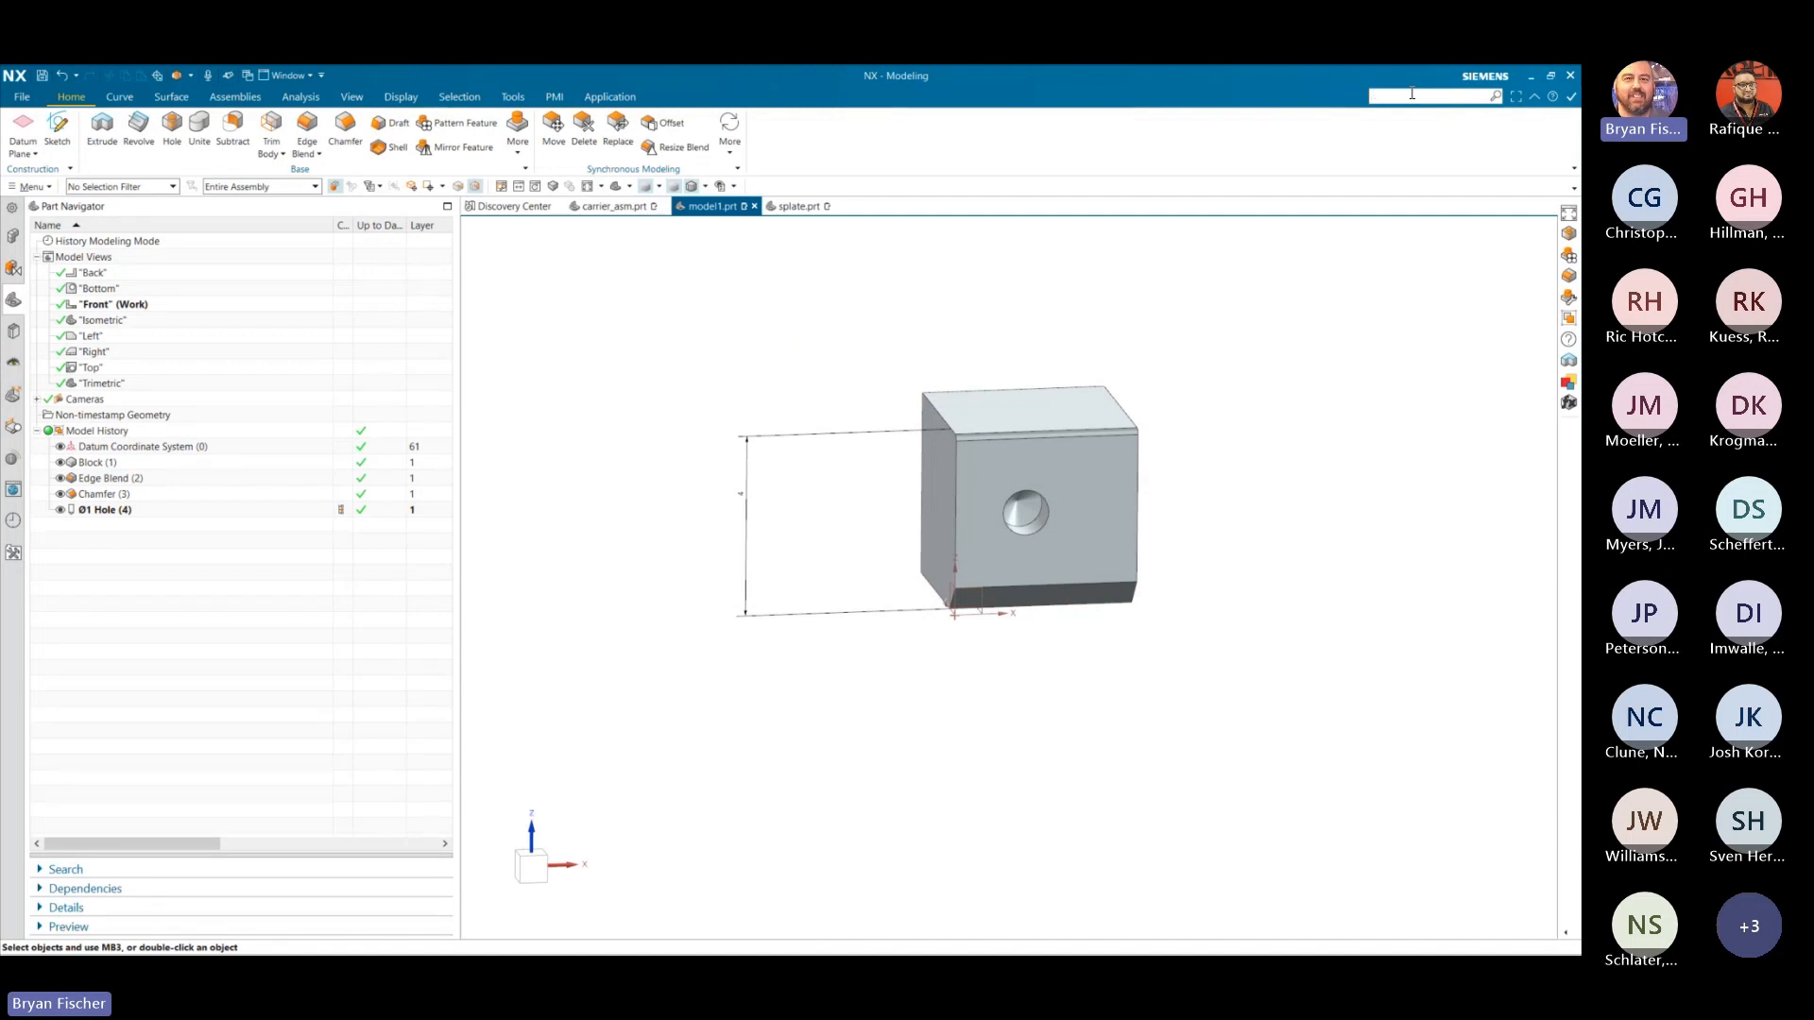
pyautogui.write('feature')
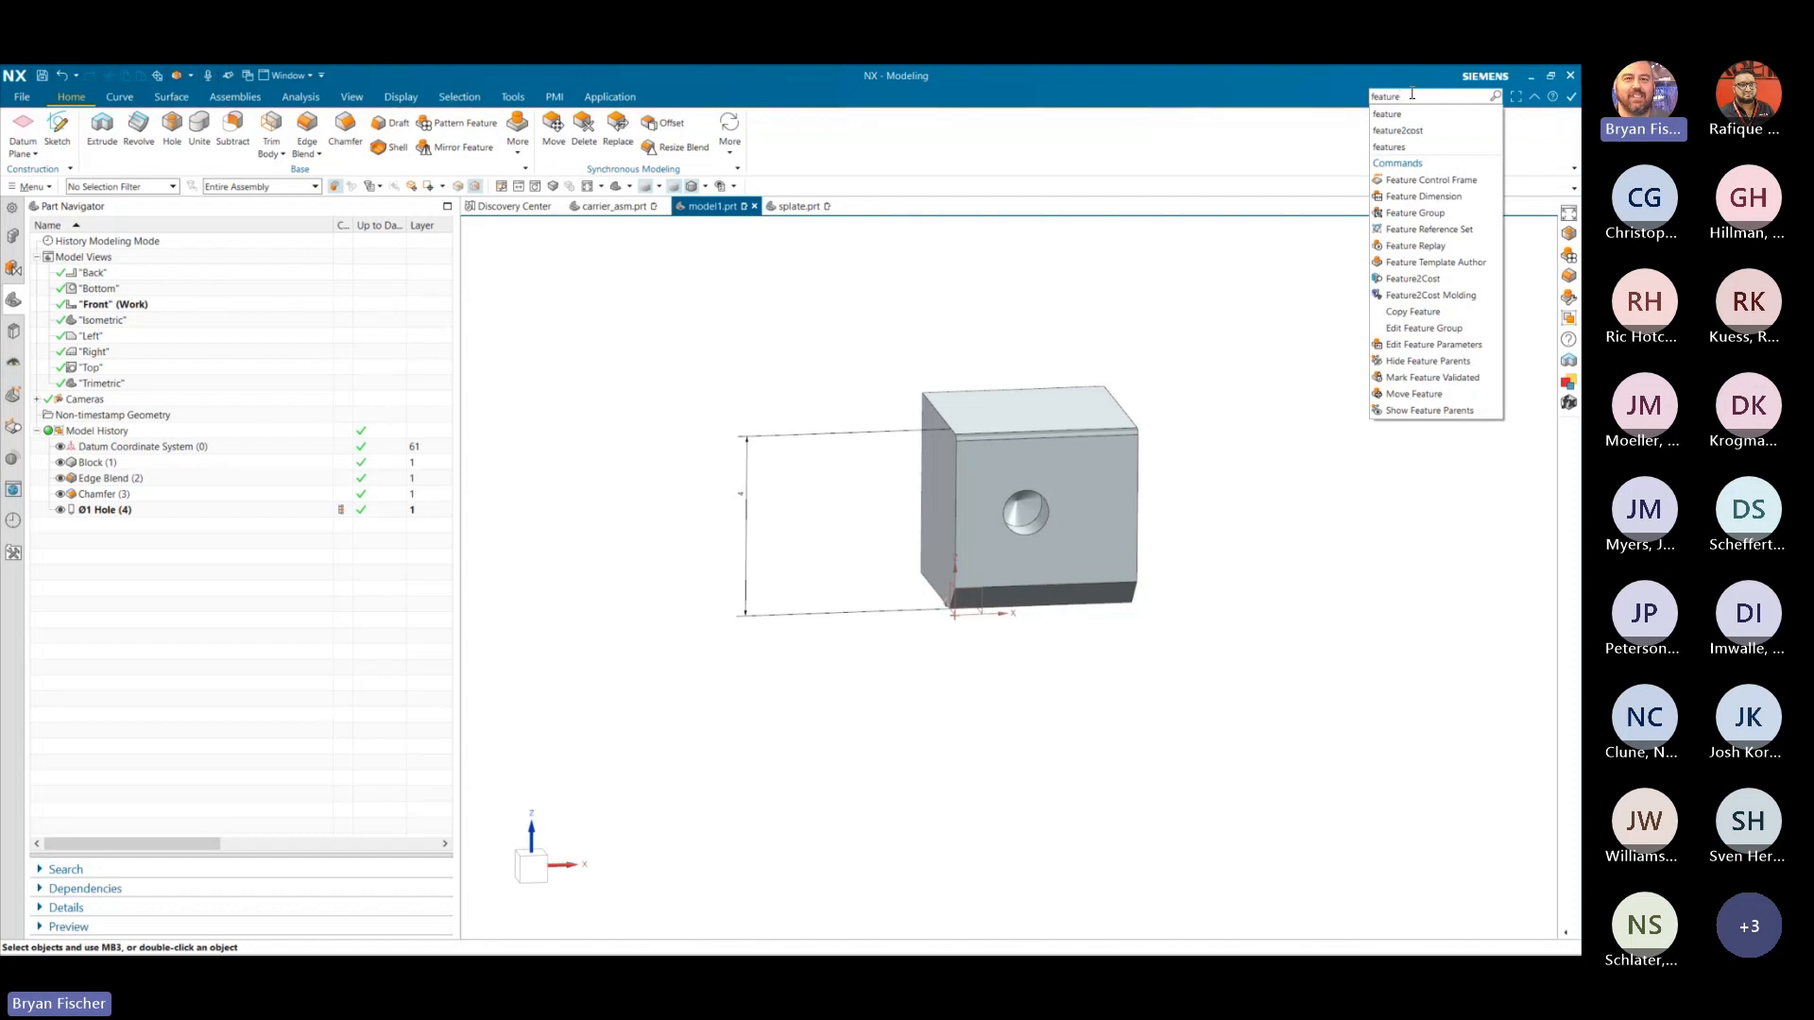
pyautogui.click(1414, 246)
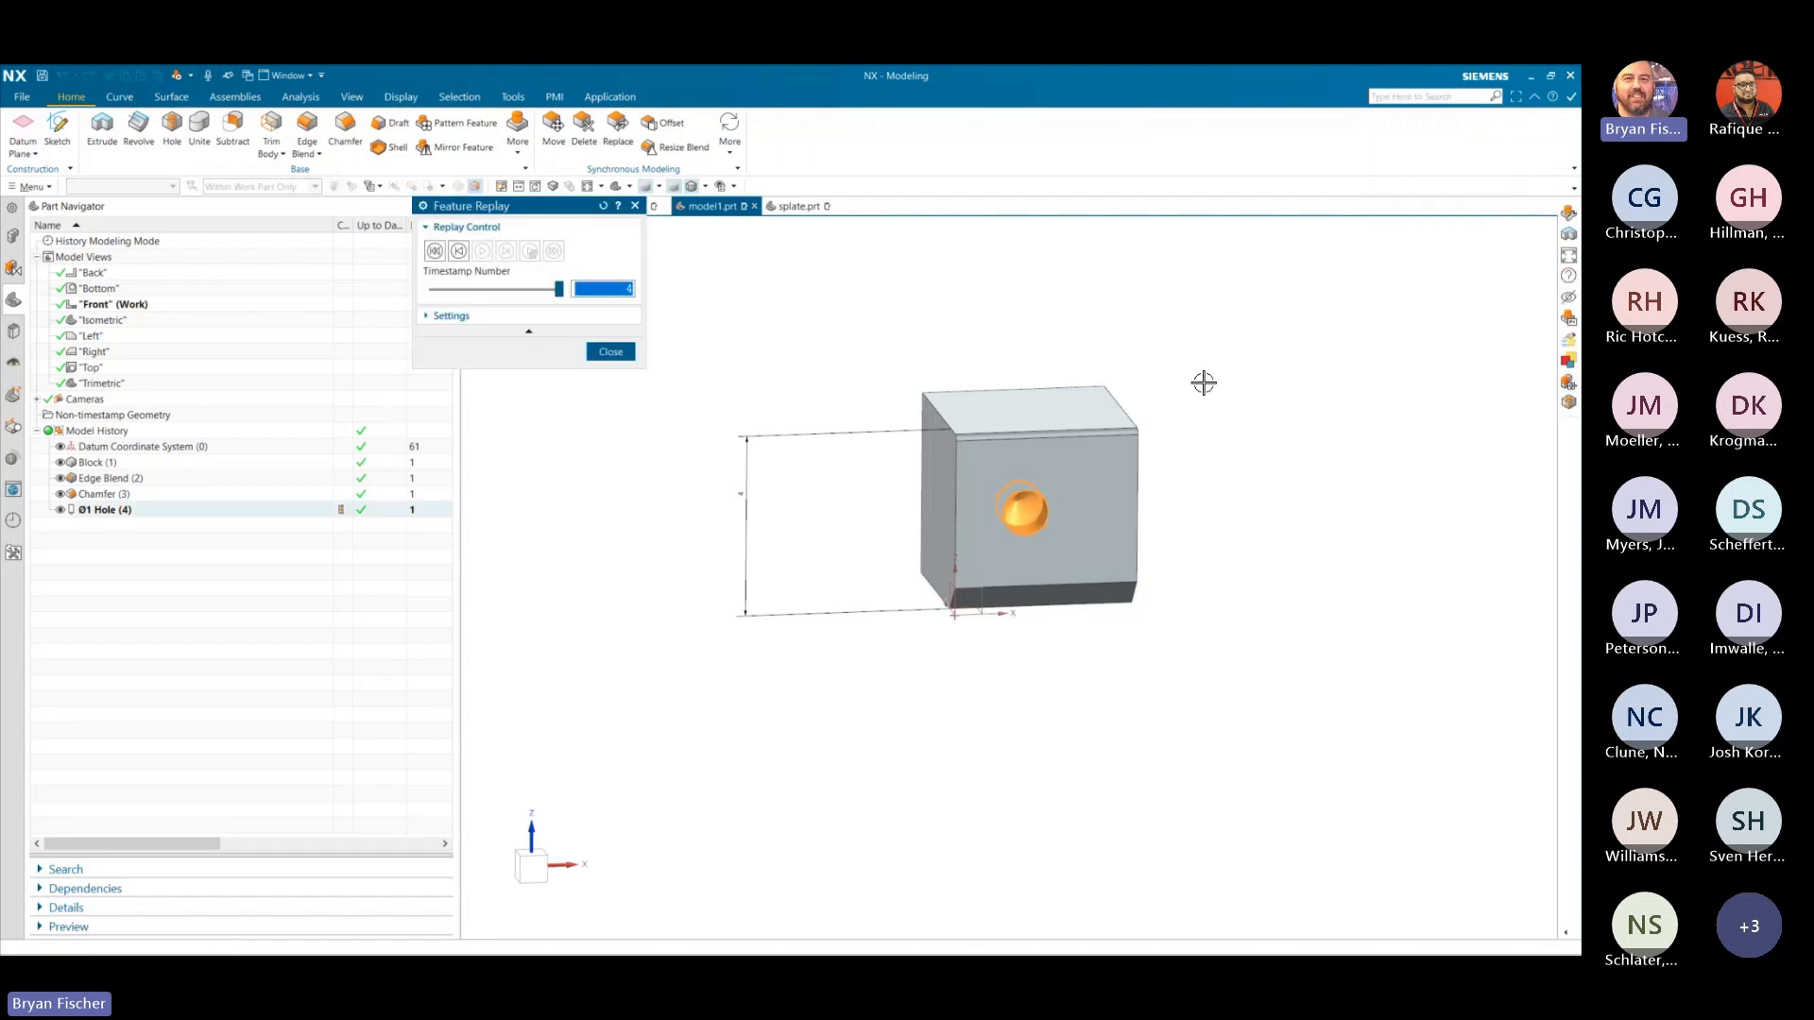
pyautogui.click(552, 292)
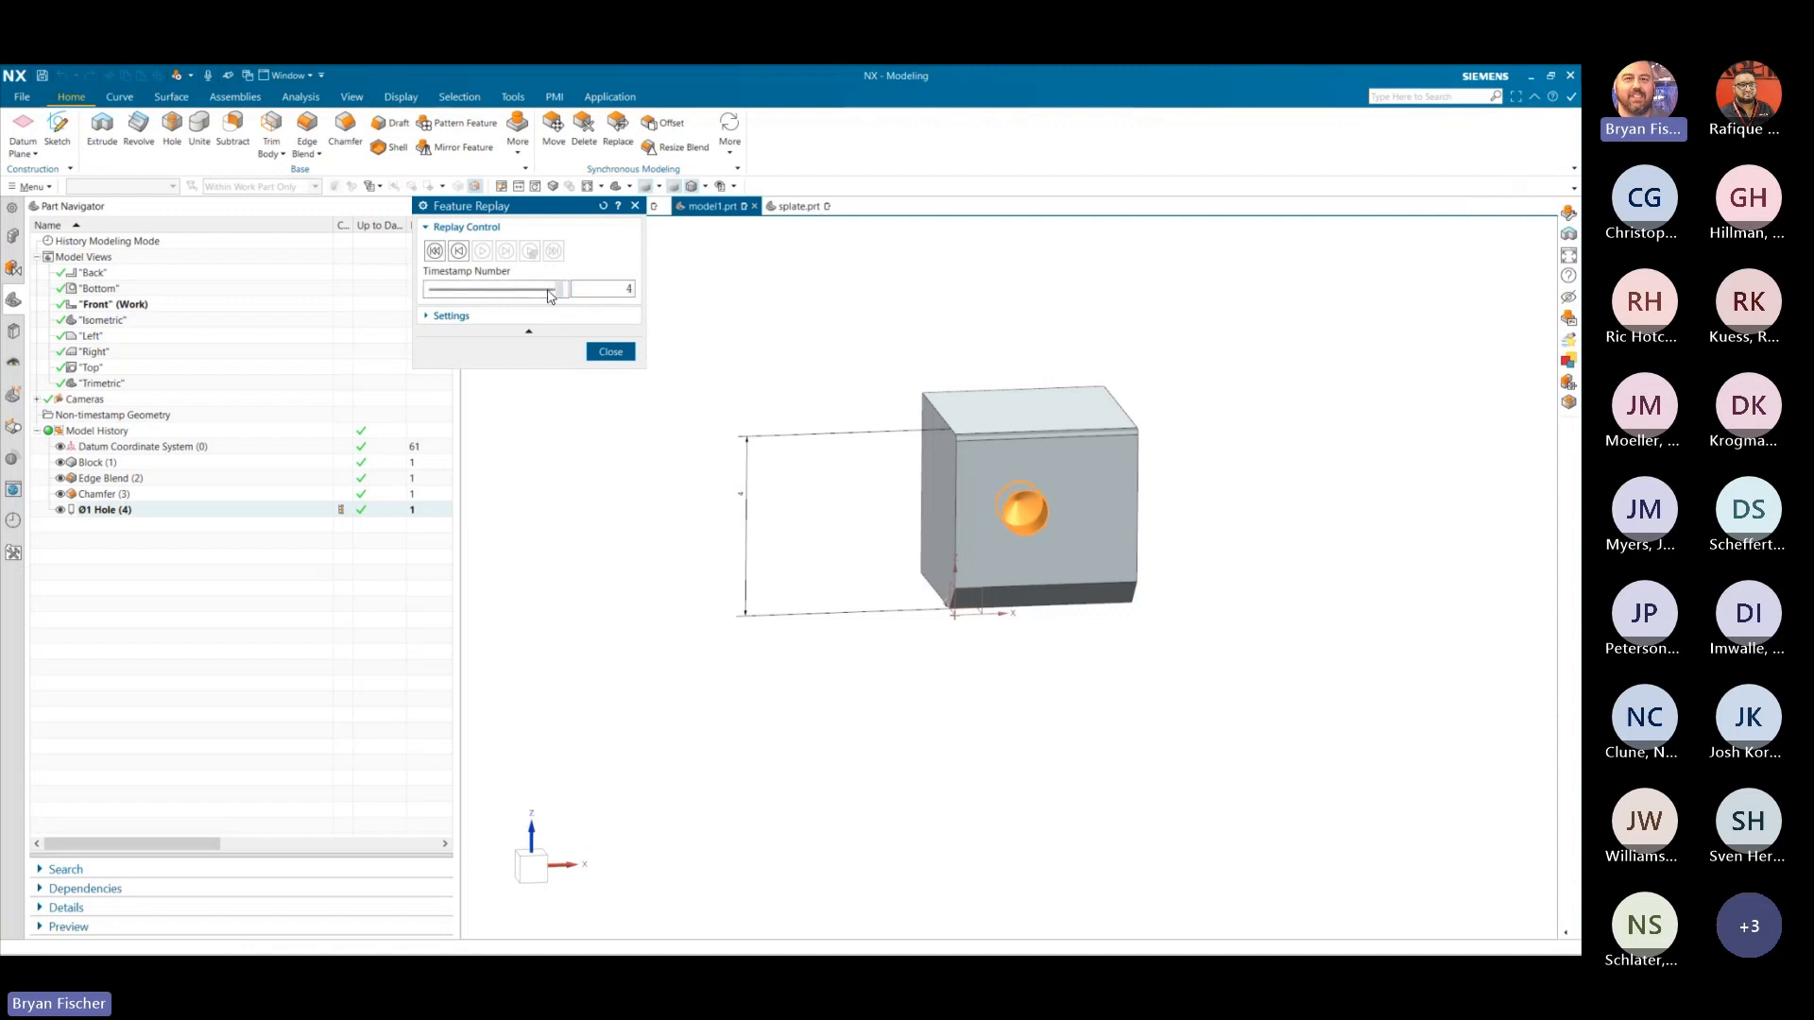
pyautogui.moveTo(553, 293); pyautogui.dragTo(331, 276)
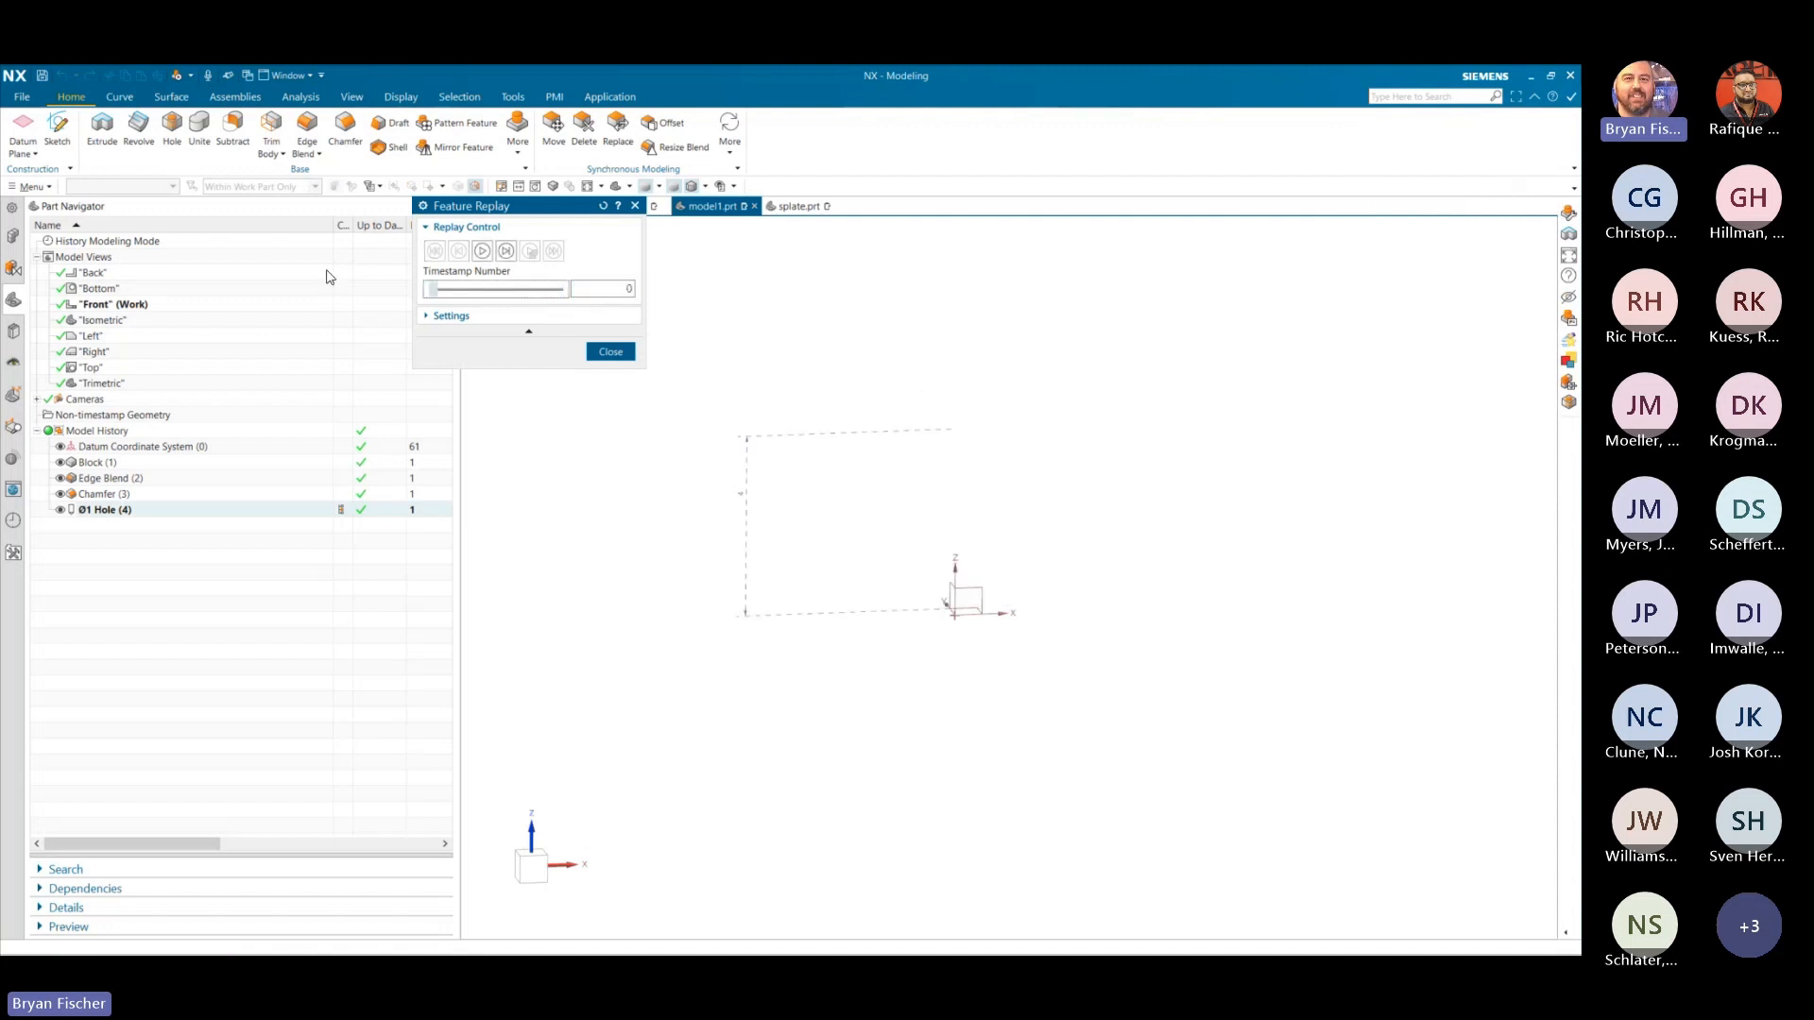
pyautogui.click(596, 294)
# - Set the time between replay steps to 1 second and play the feature history through
pyautogui.click(498, 318)
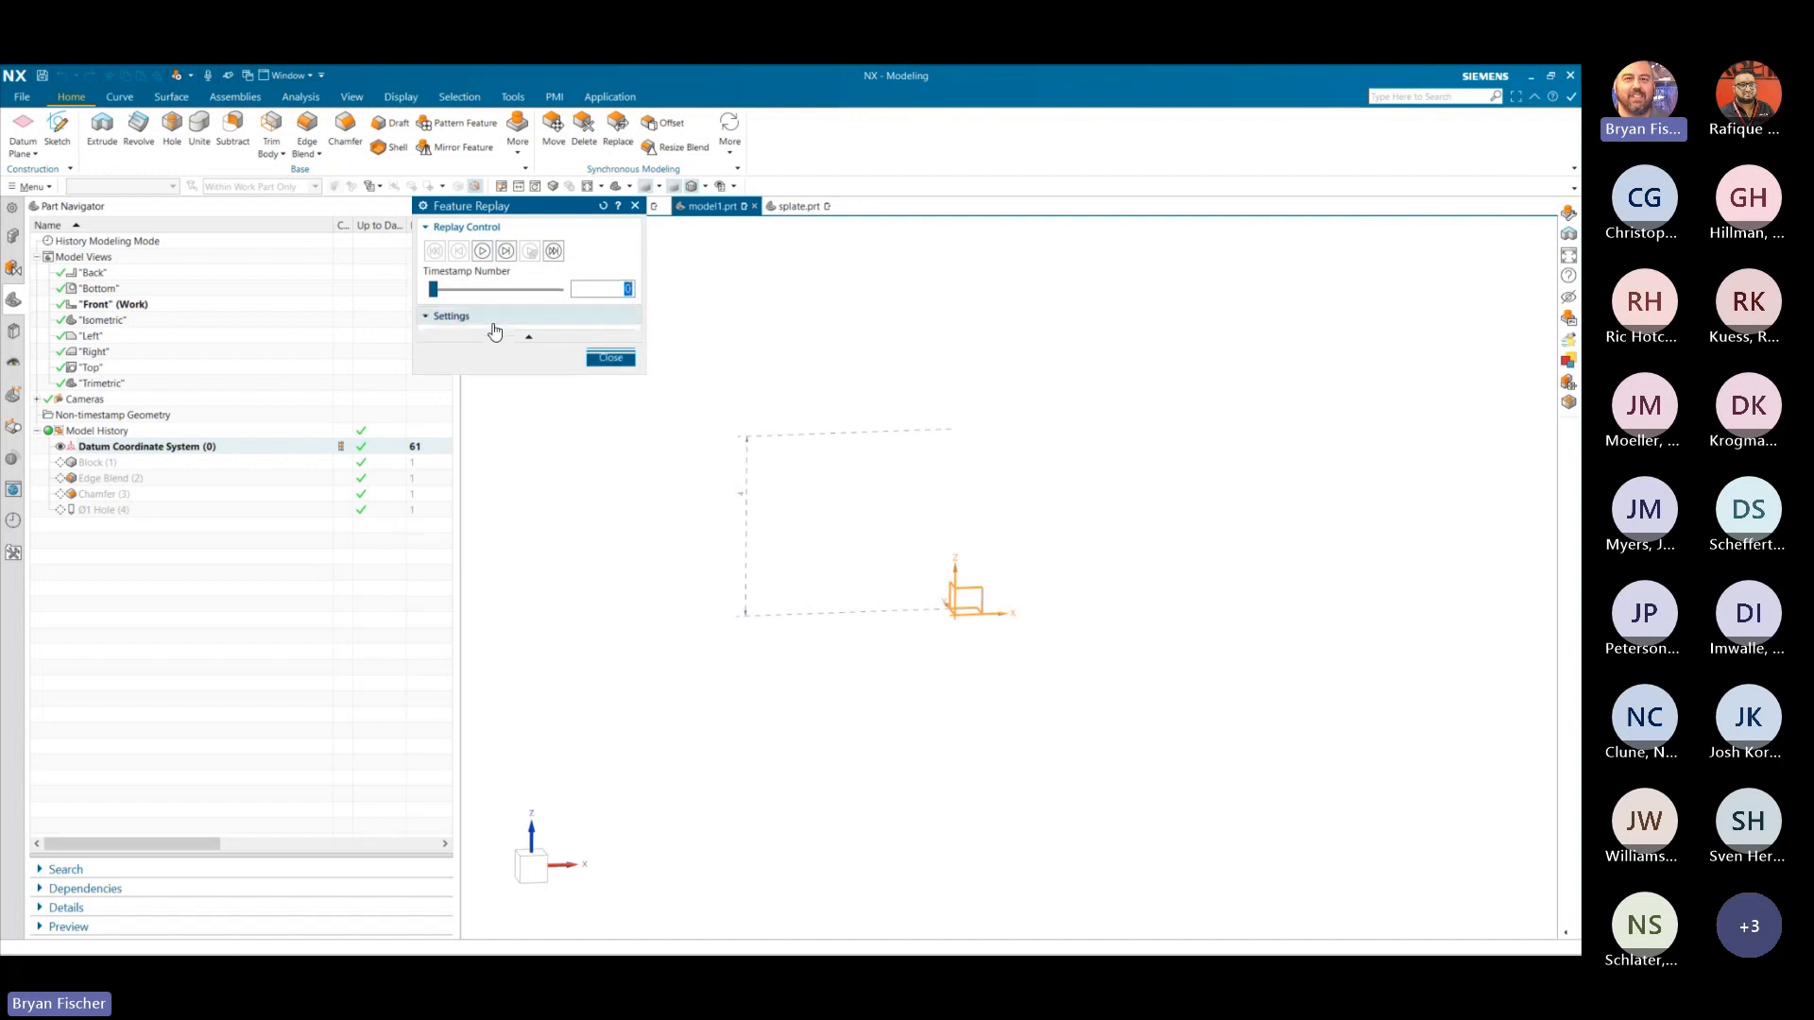
pyautogui.doubleClick(622, 337)
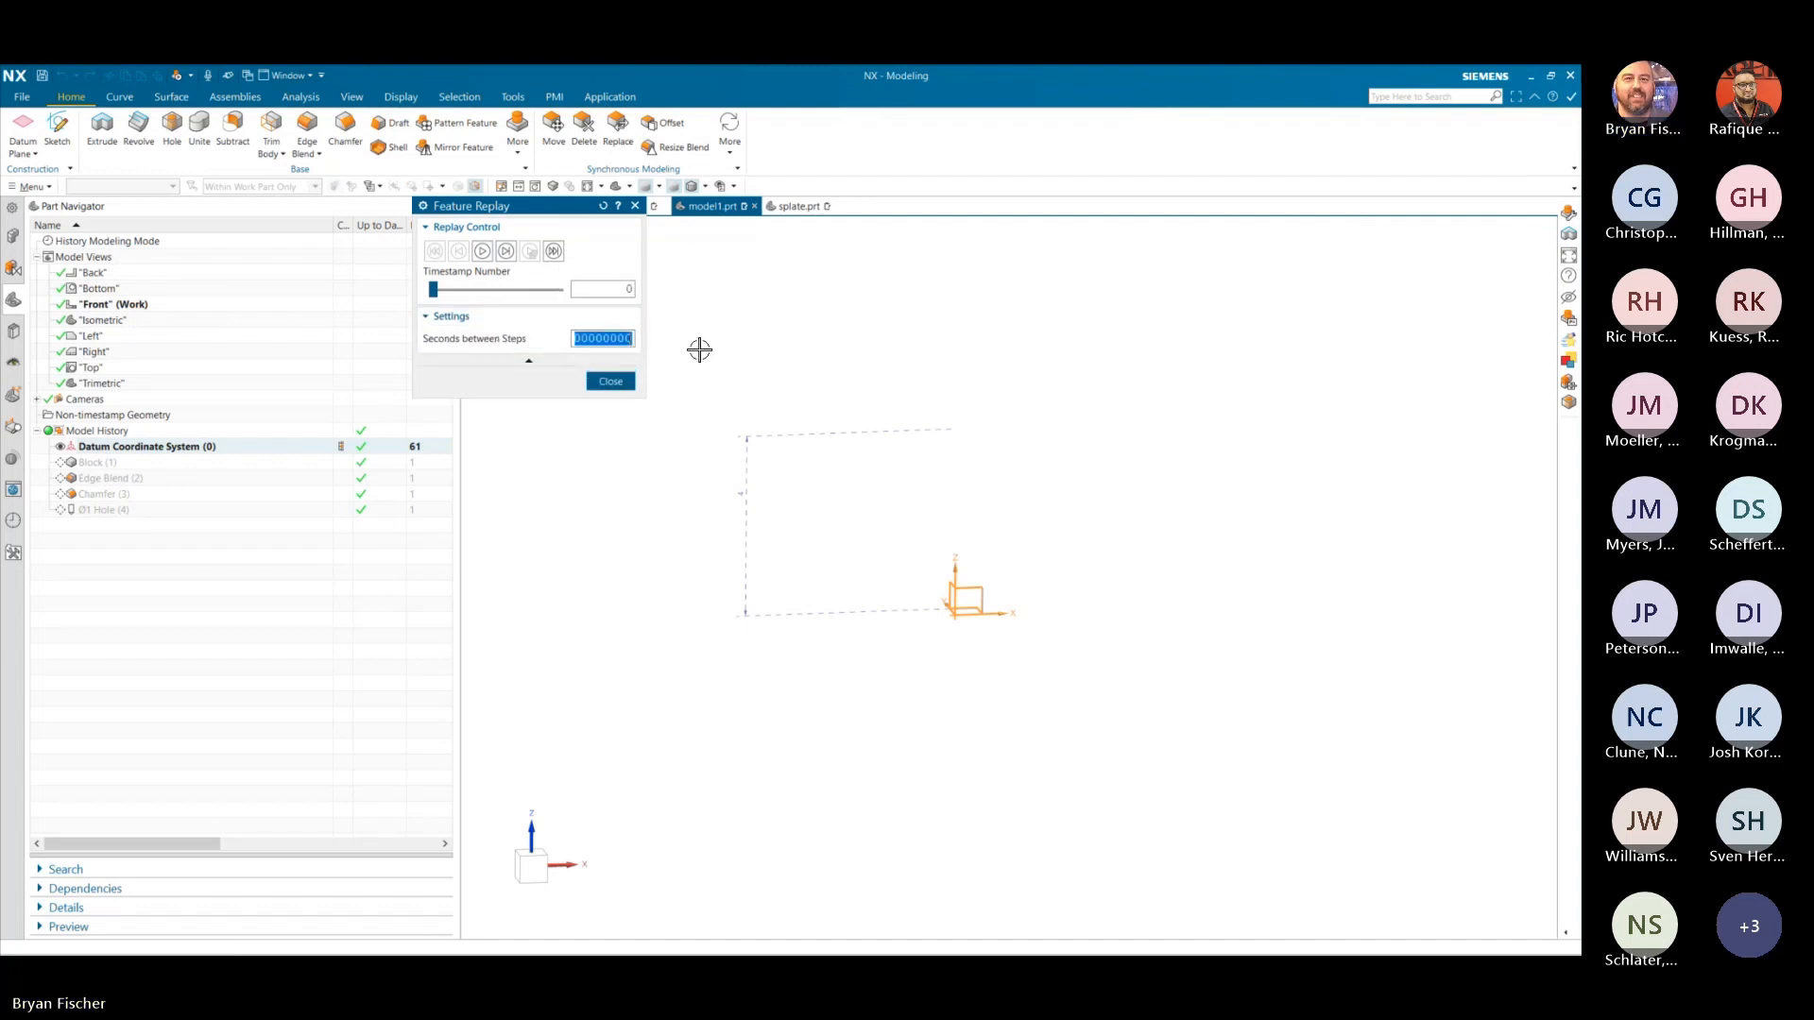
pyautogui.write('1')
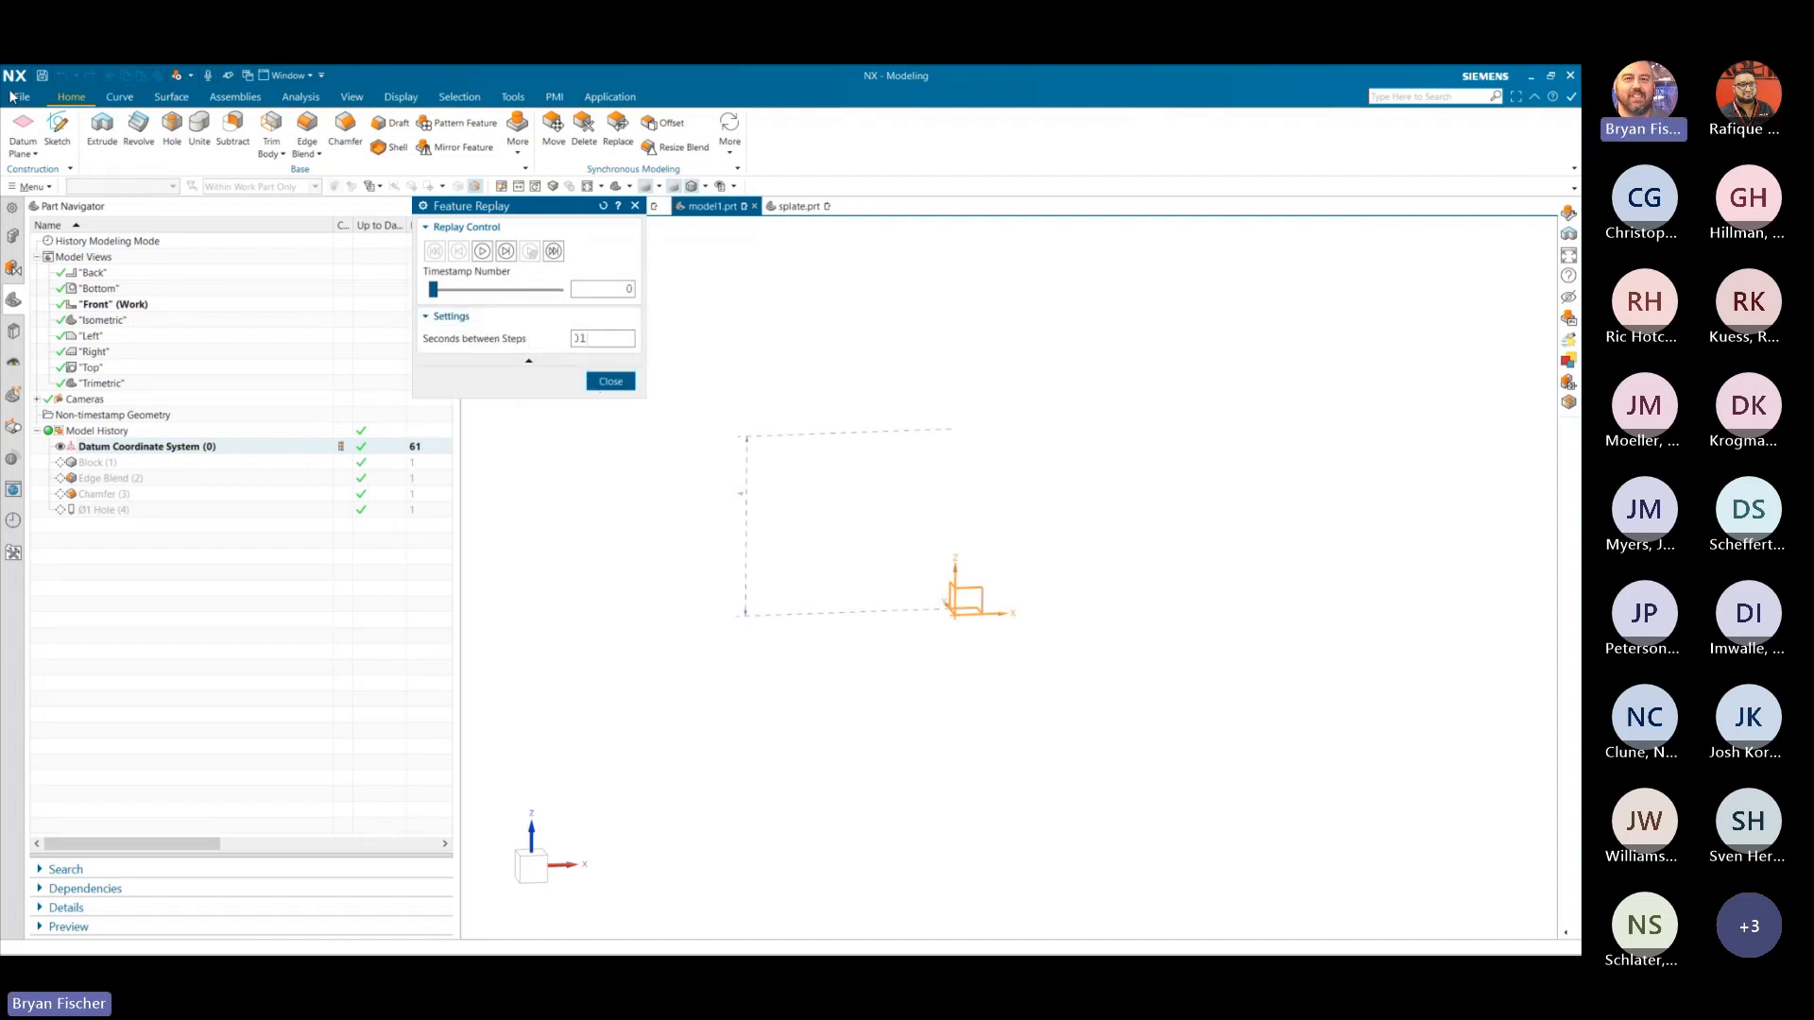
pyautogui.press('BackSpace')
pyautogui.write('1')
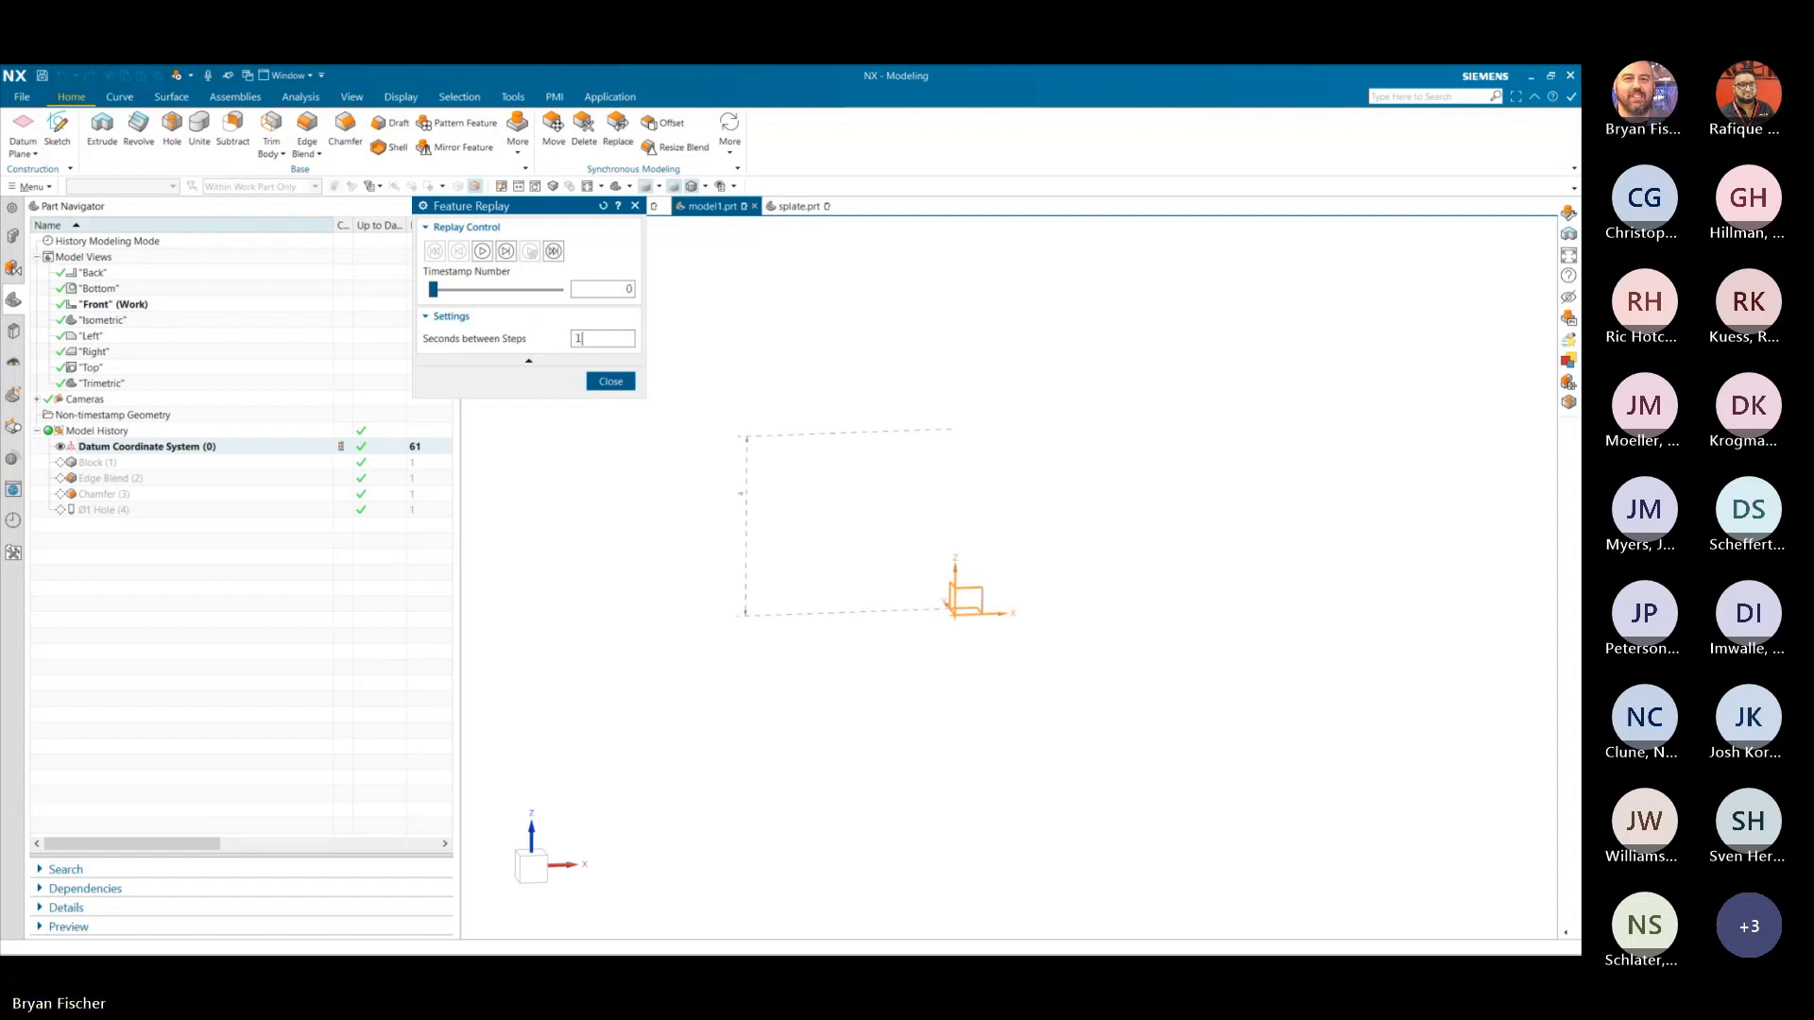
pyautogui.click(481, 252)
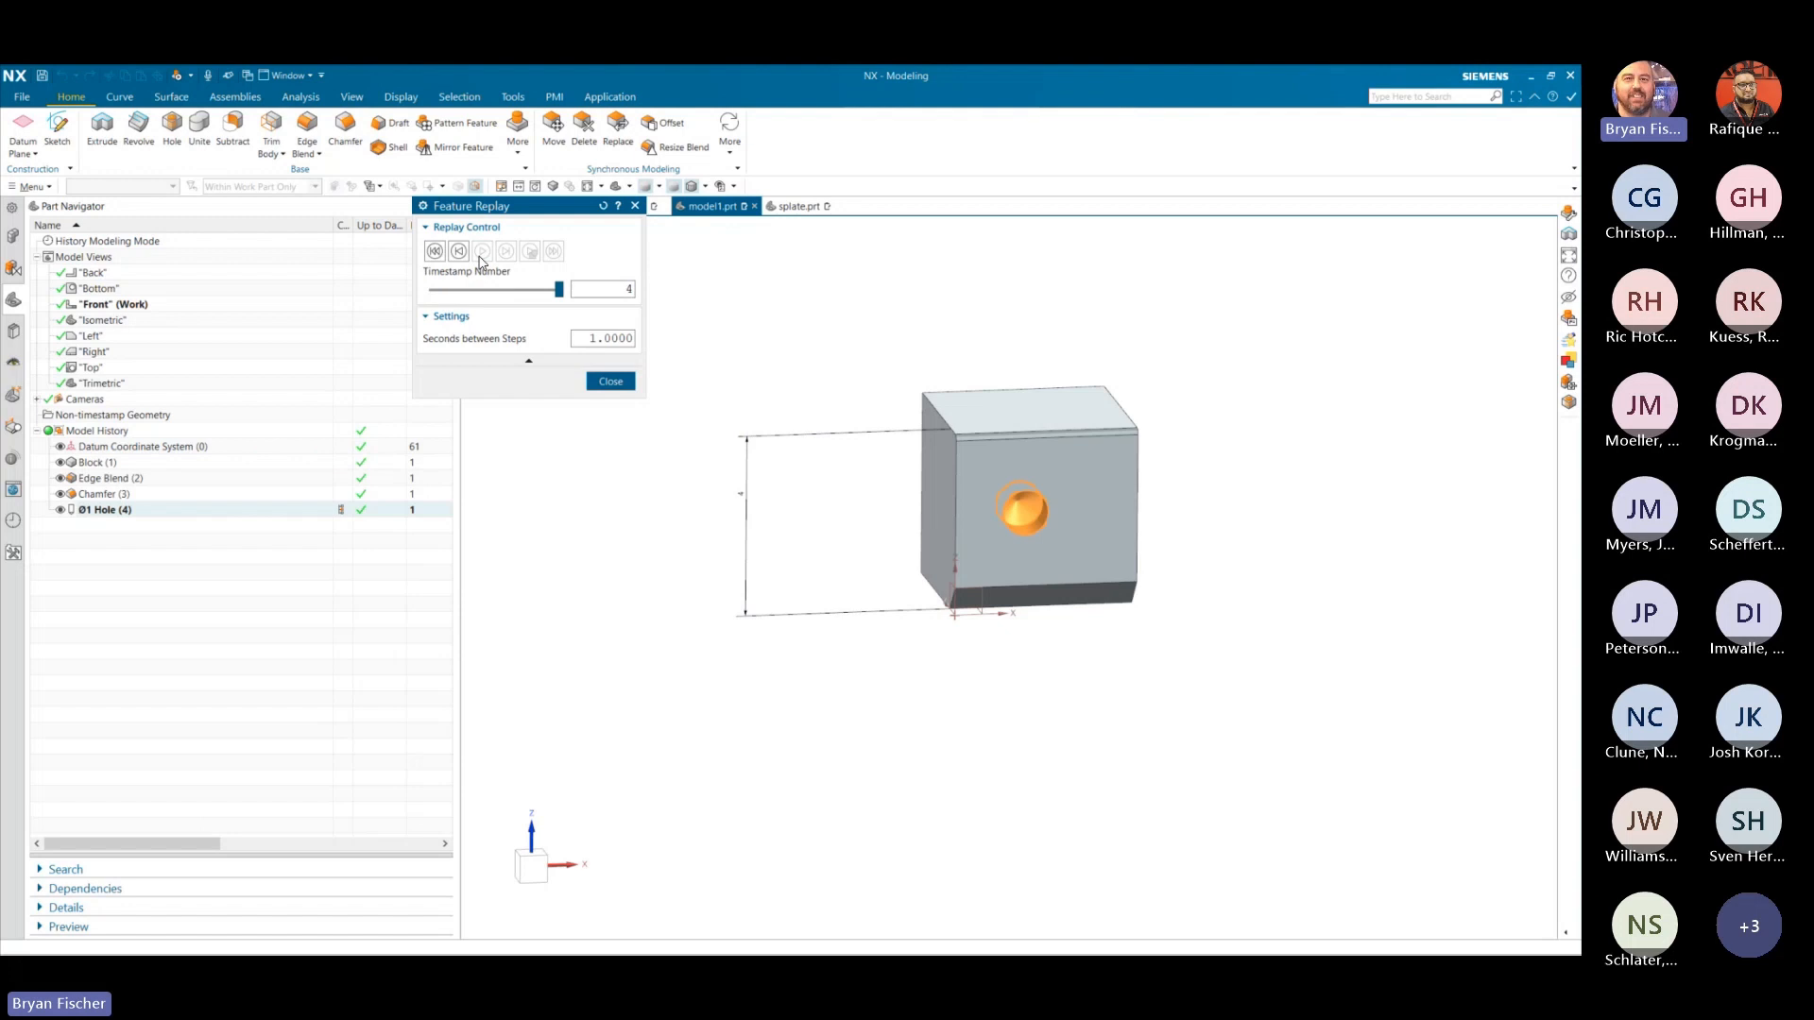
# - Set the time between replay steps to 5 seconds and replay the feature history from timestamp 0
pyautogui.doubleClick(592, 339)
pyautogui.write('5')
pyautogui.moveTo(558, 290); pyautogui.dragTo(405, 288)
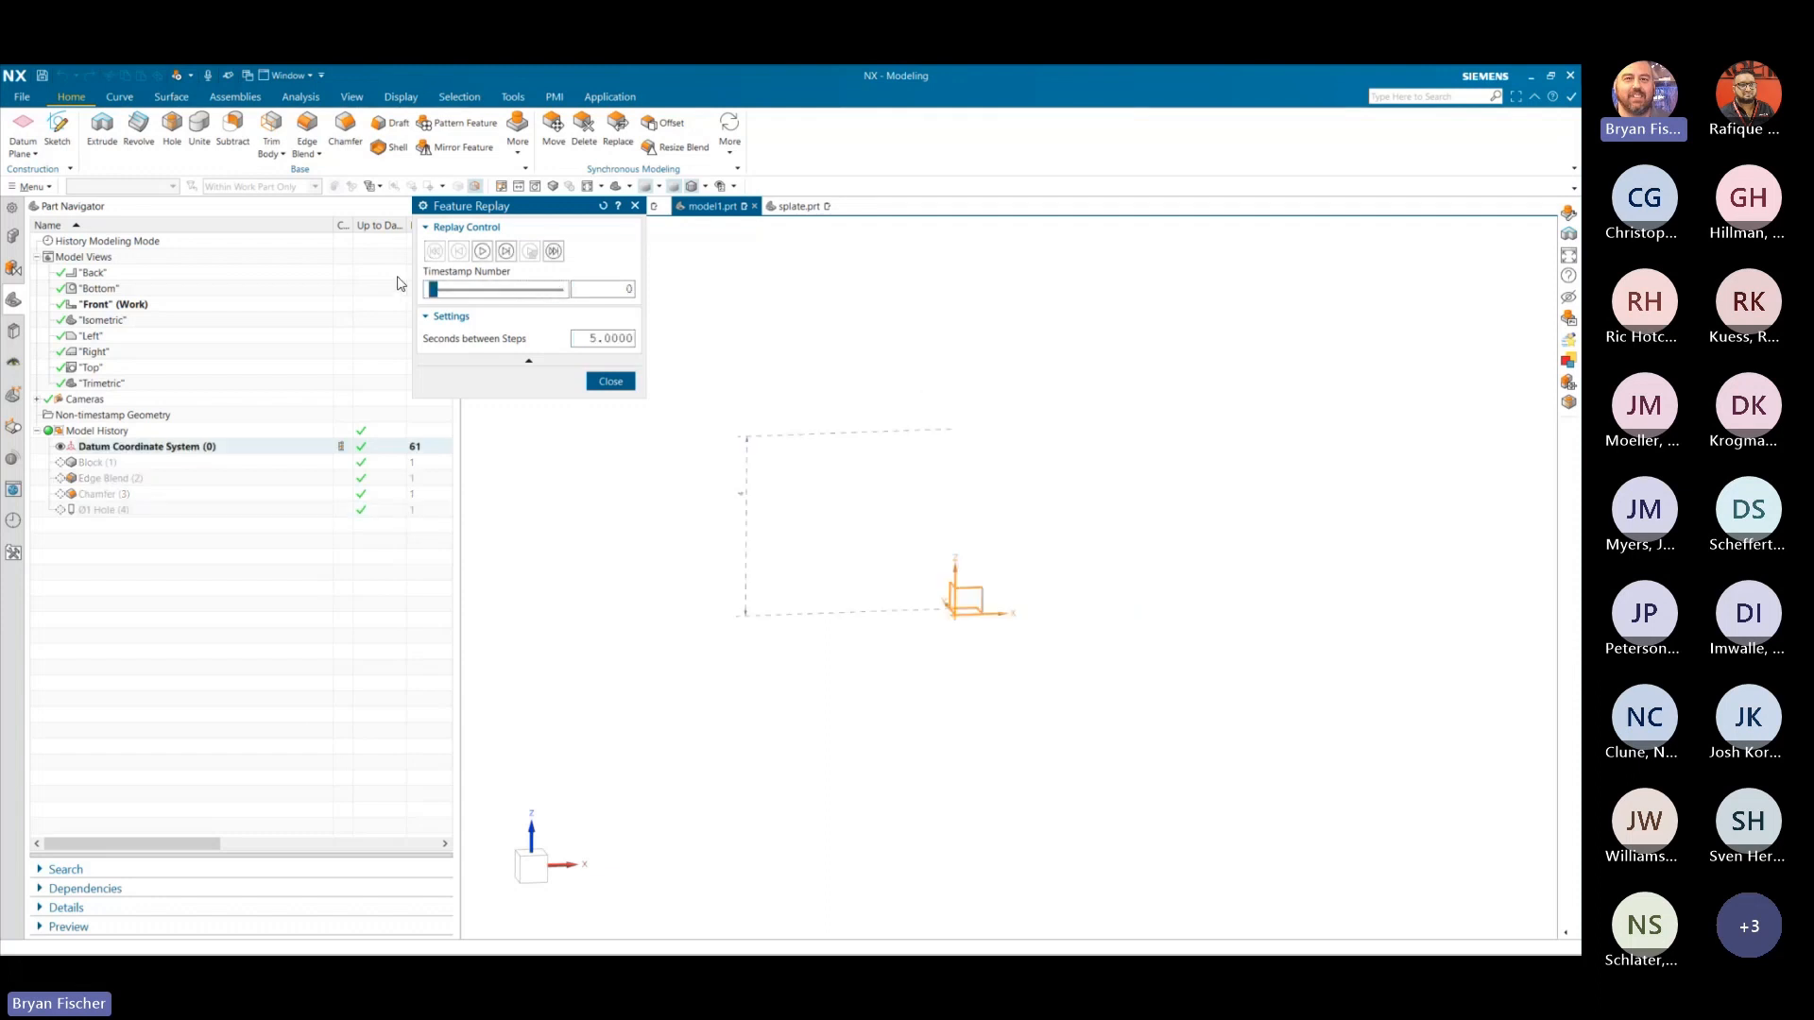
pyautogui.click(480, 251)
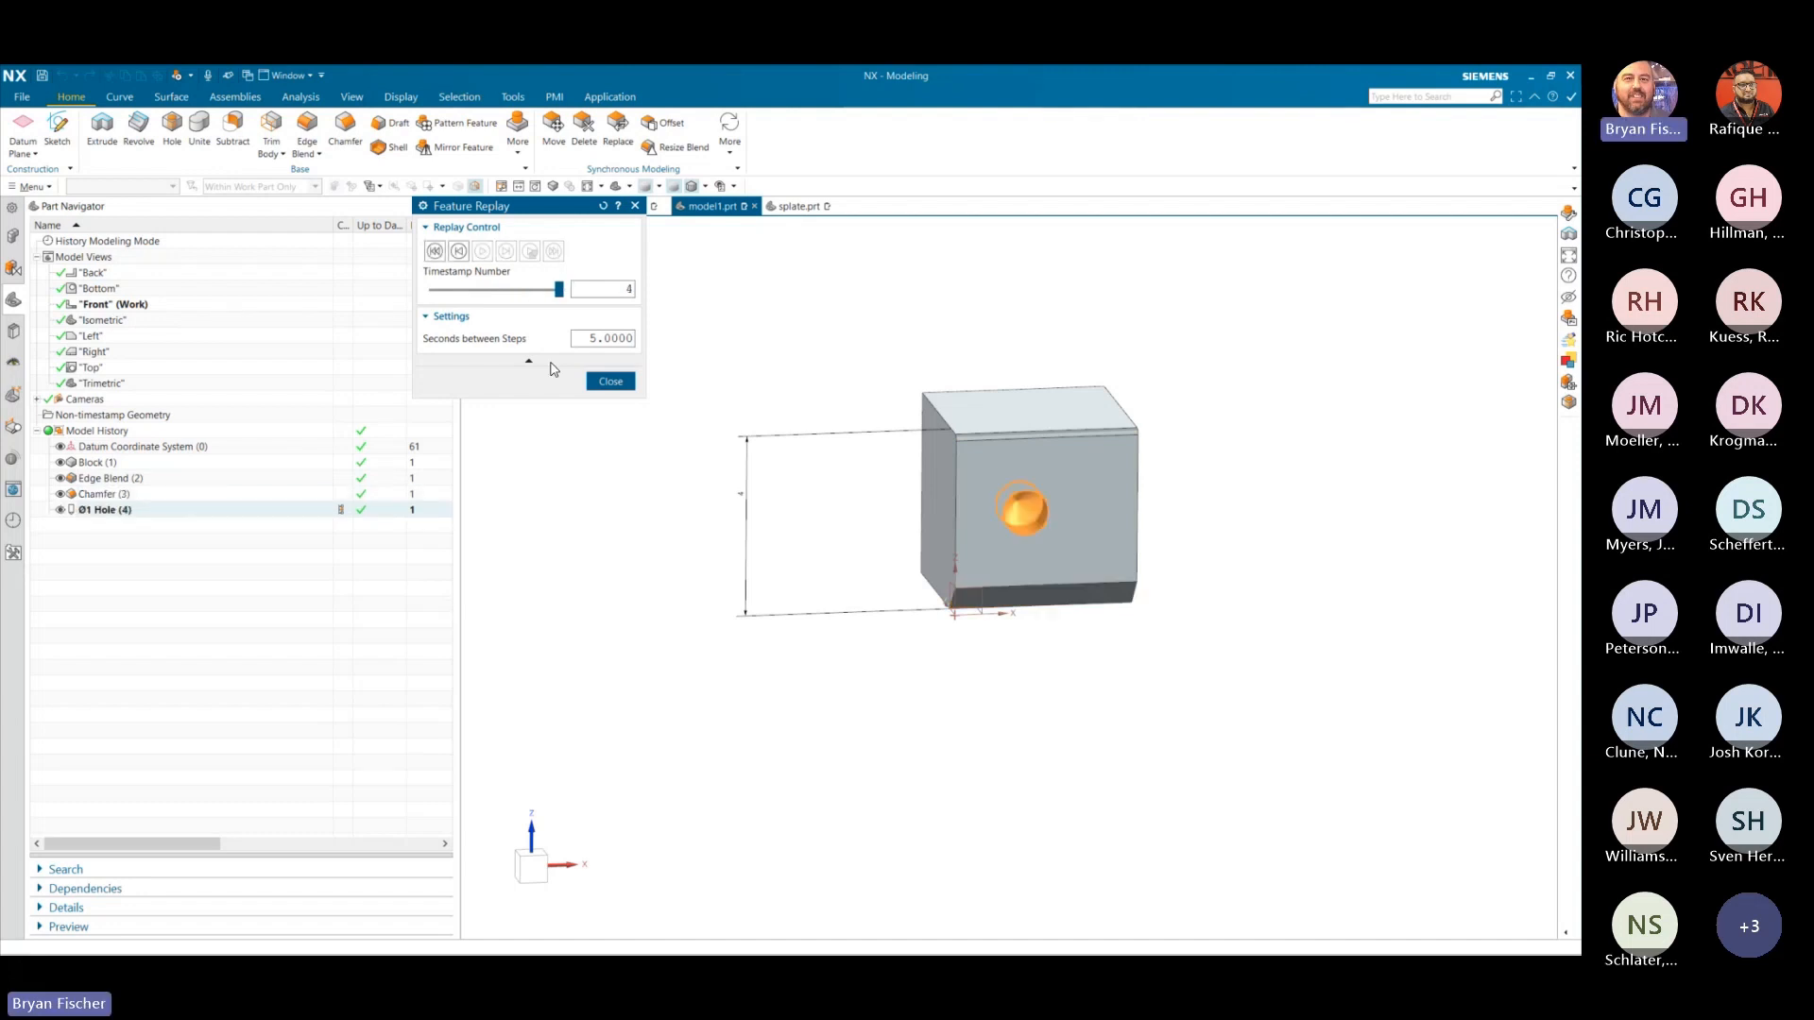
# - Return the replay to its start, step forward one feature at a time through the hole, and close Feature Replay
pyautogui.click(435, 252)
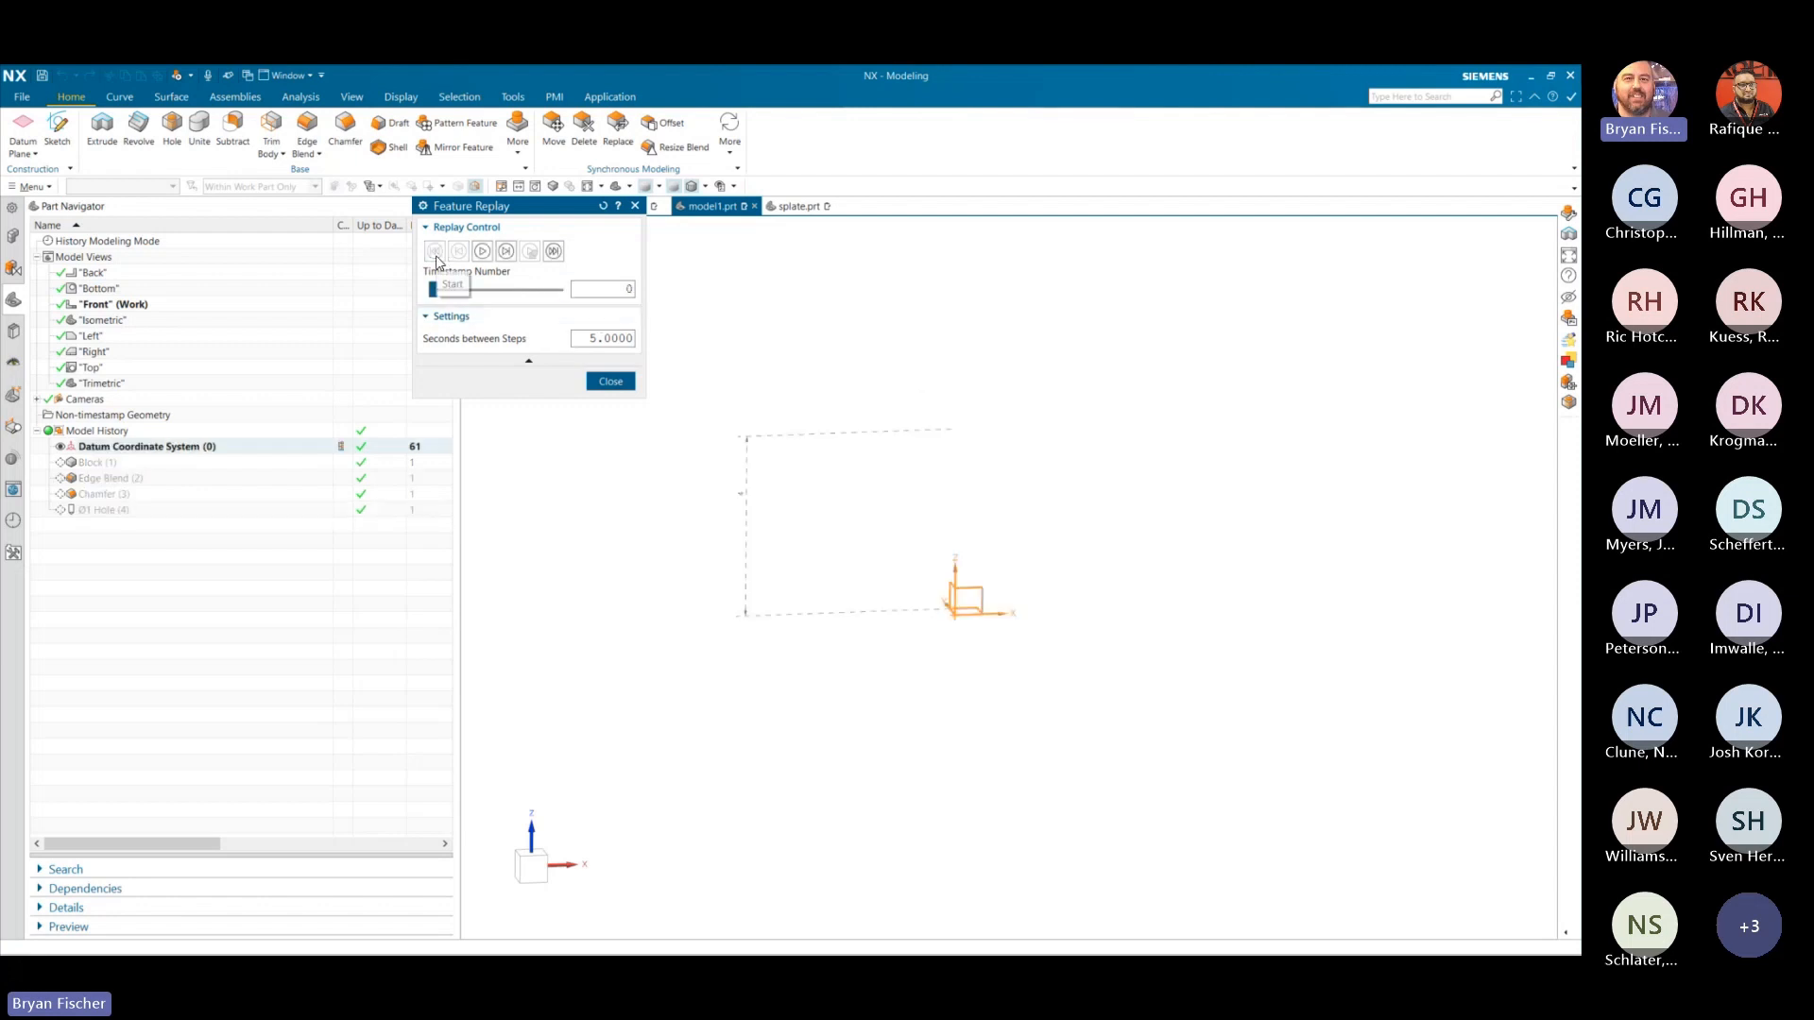
pyautogui.click(506, 252)
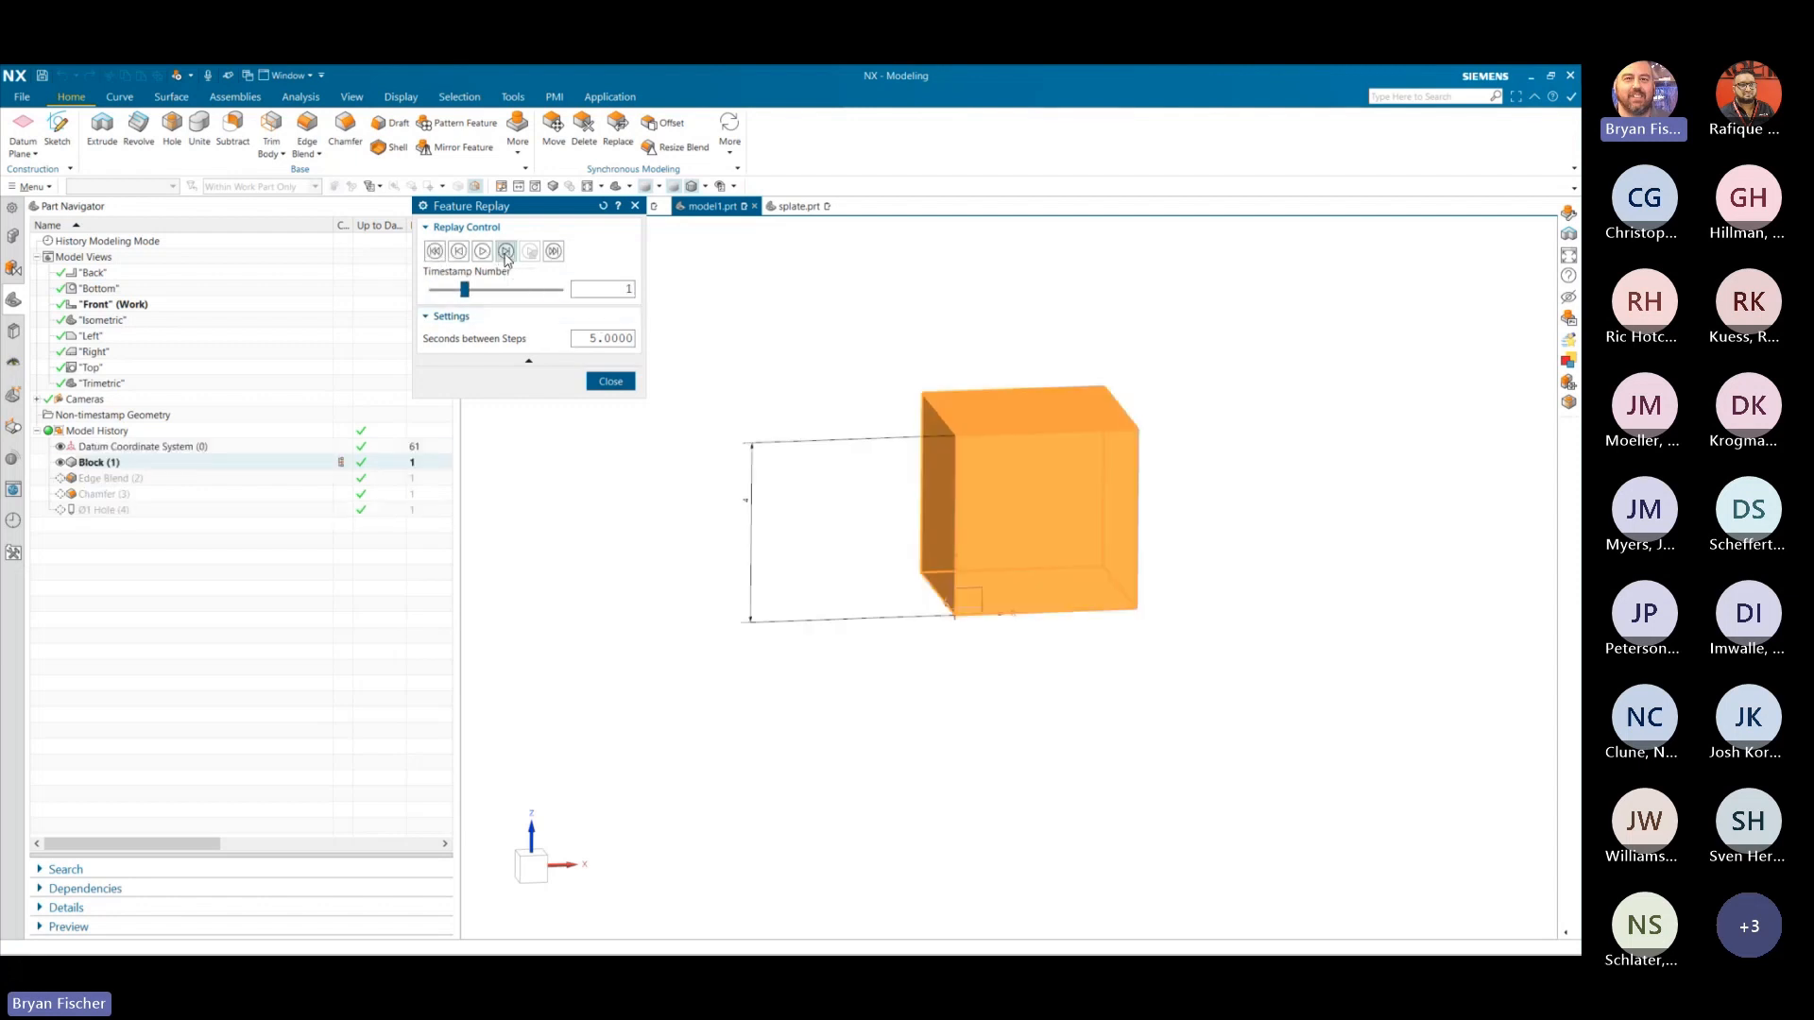
pyautogui.click(505, 253)
pyautogui.click(505, 253)
pyautogui.click(506, 252)
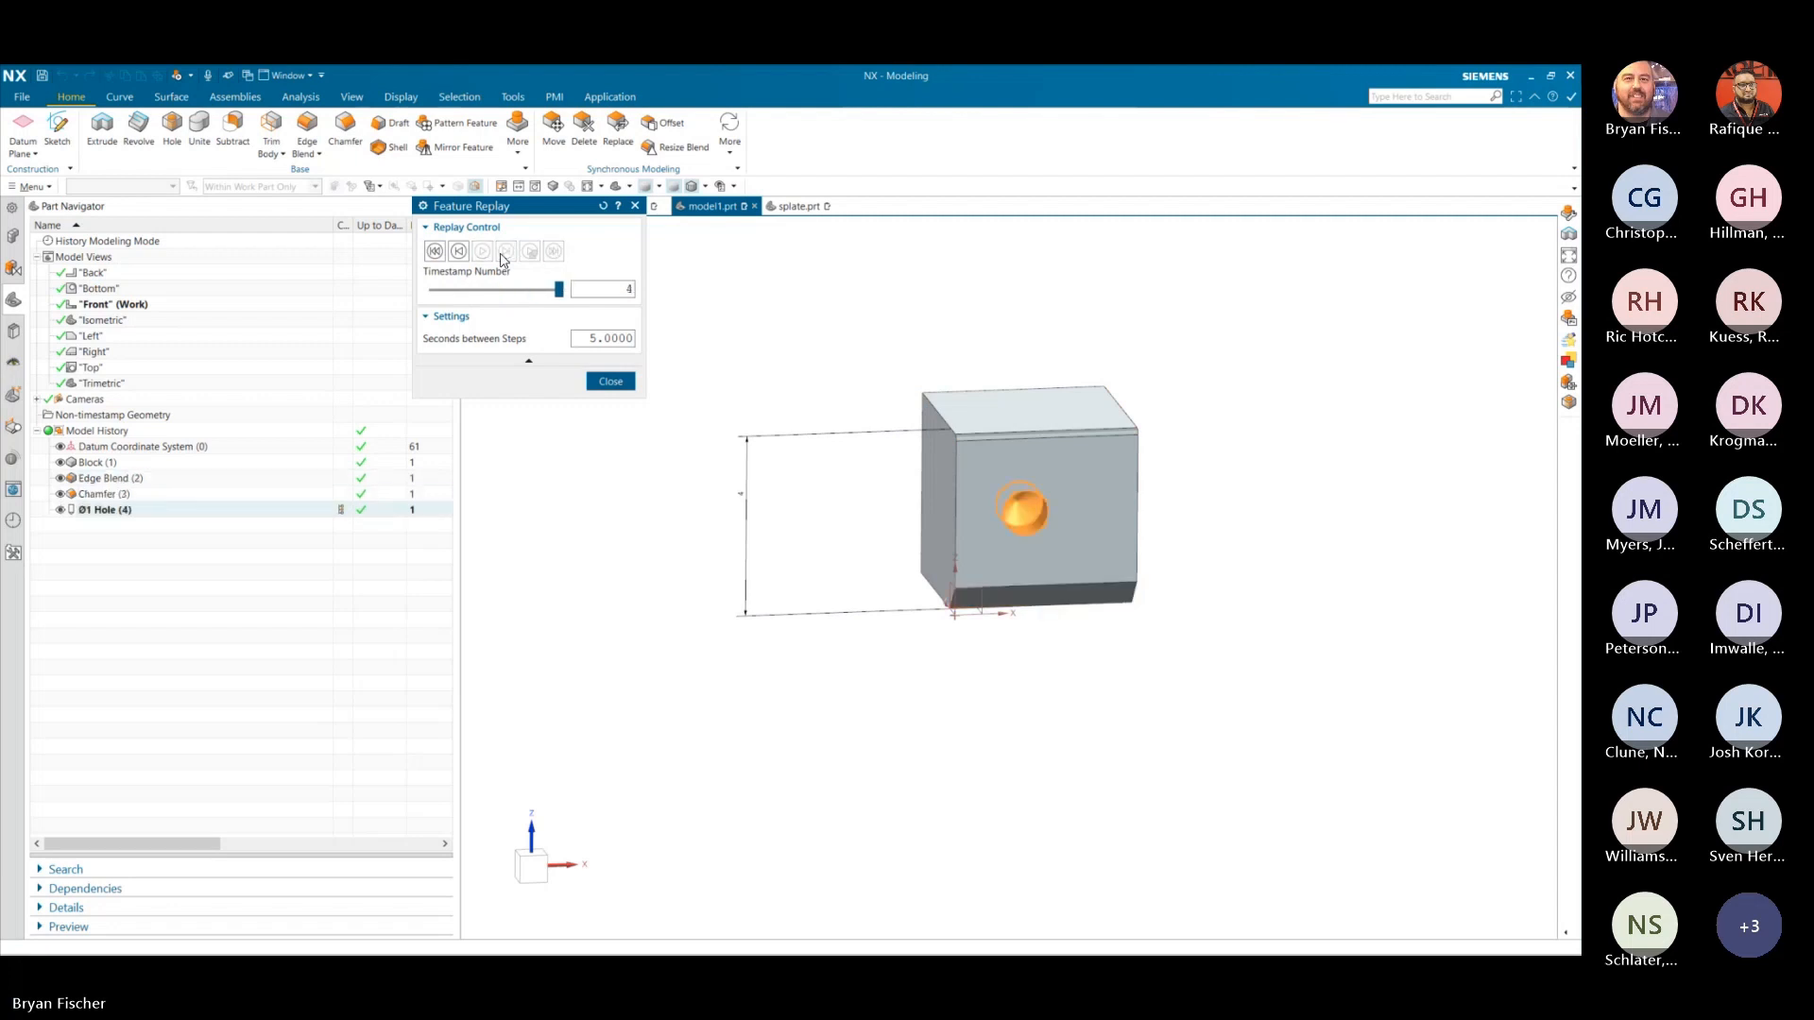
pyautogui.click(610, 381)
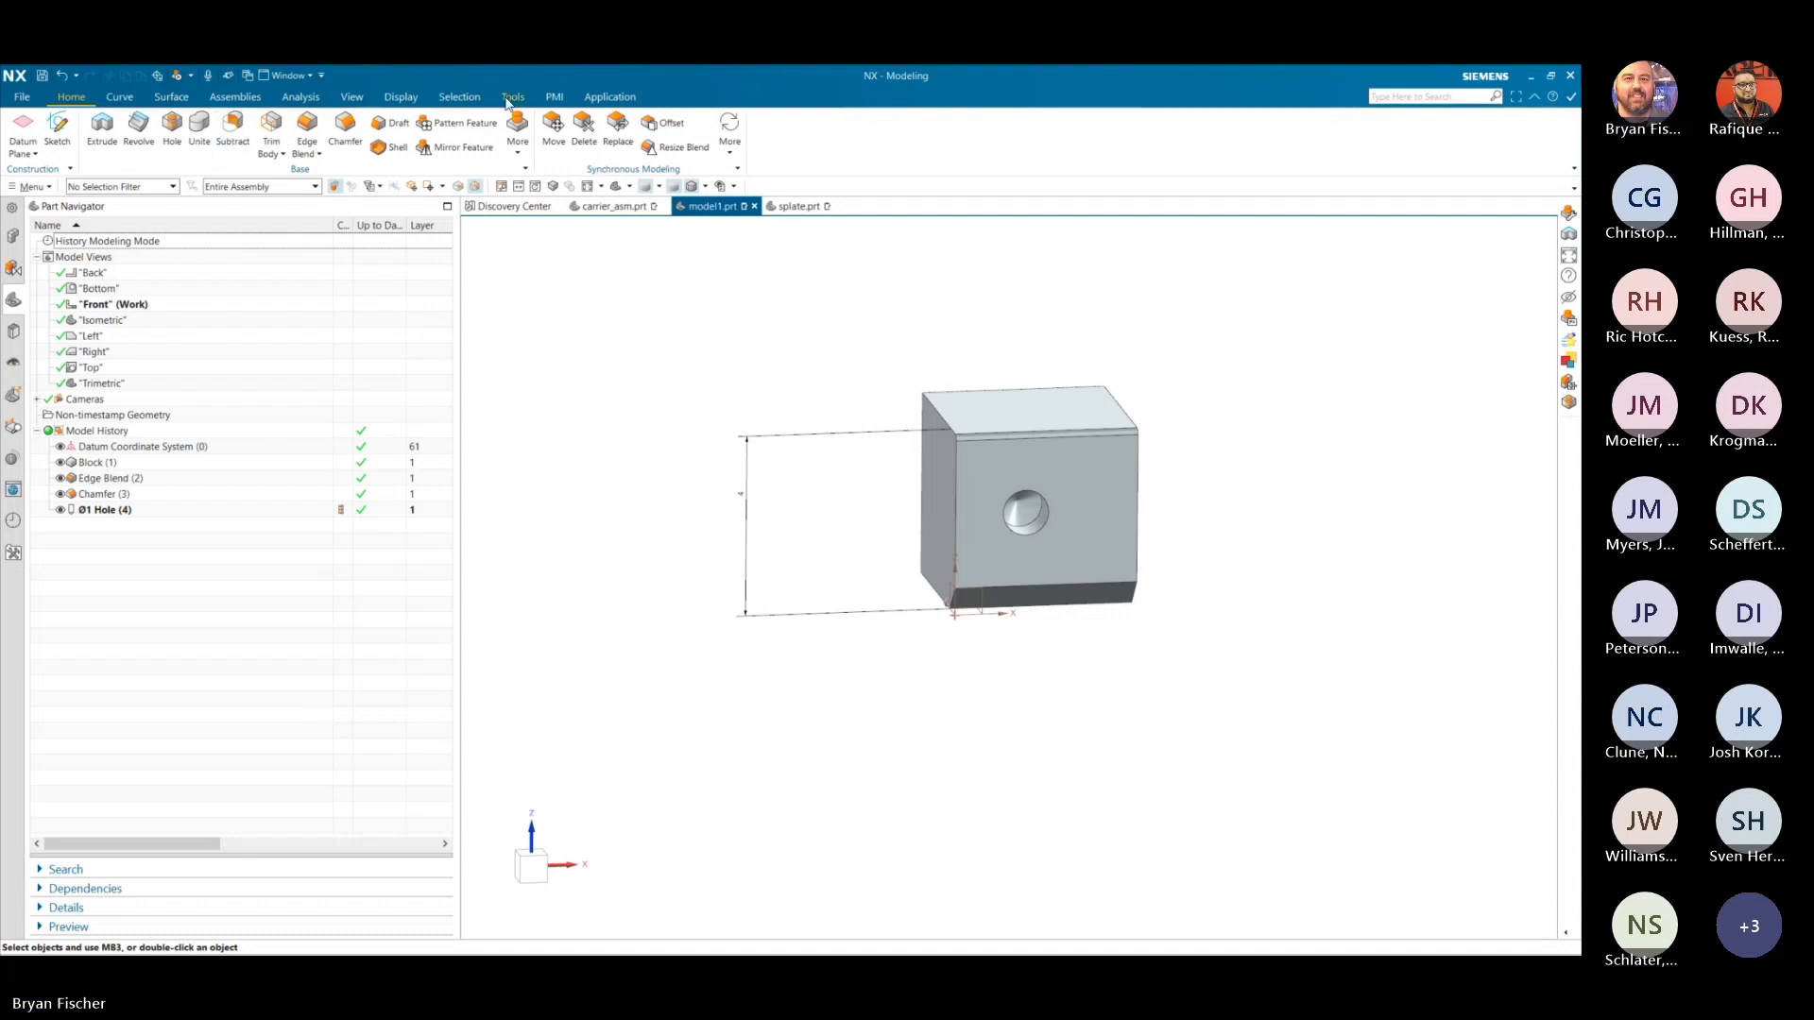
# - Move the block's left side face outward by 1 in with Move Face
pyautogui.click(547, 121)
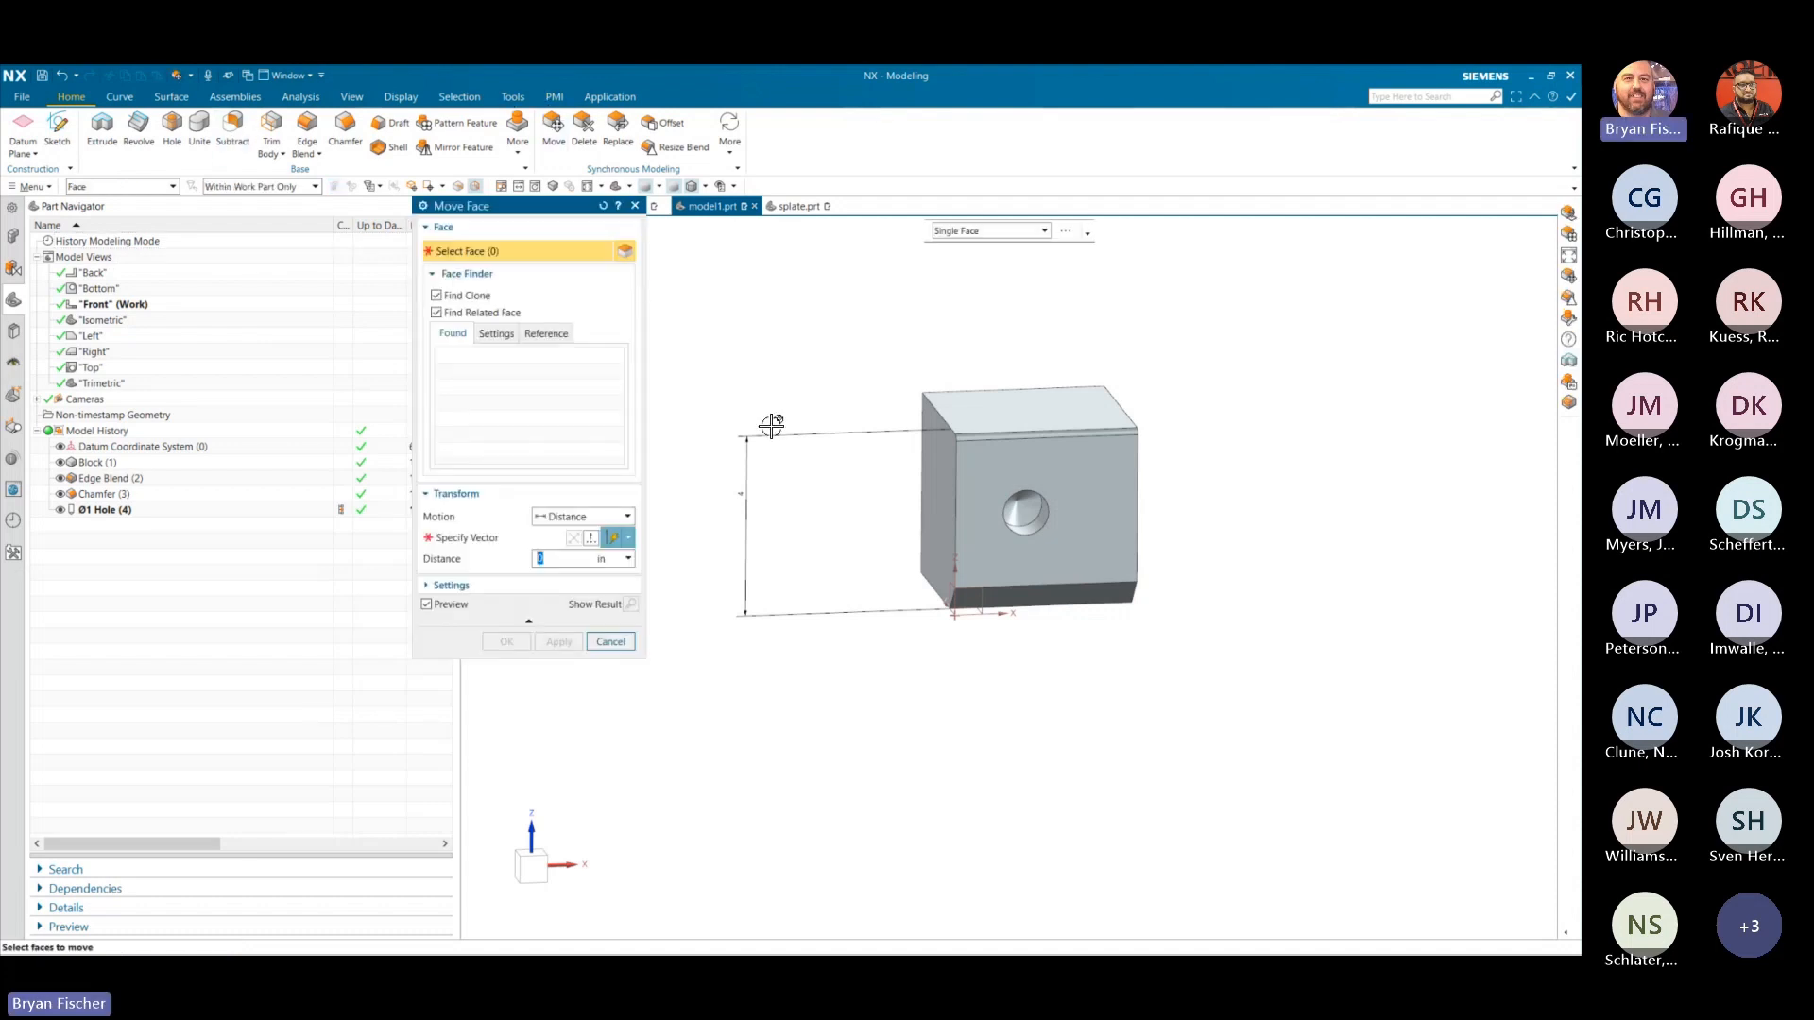
pyautogui.click(931, 510)
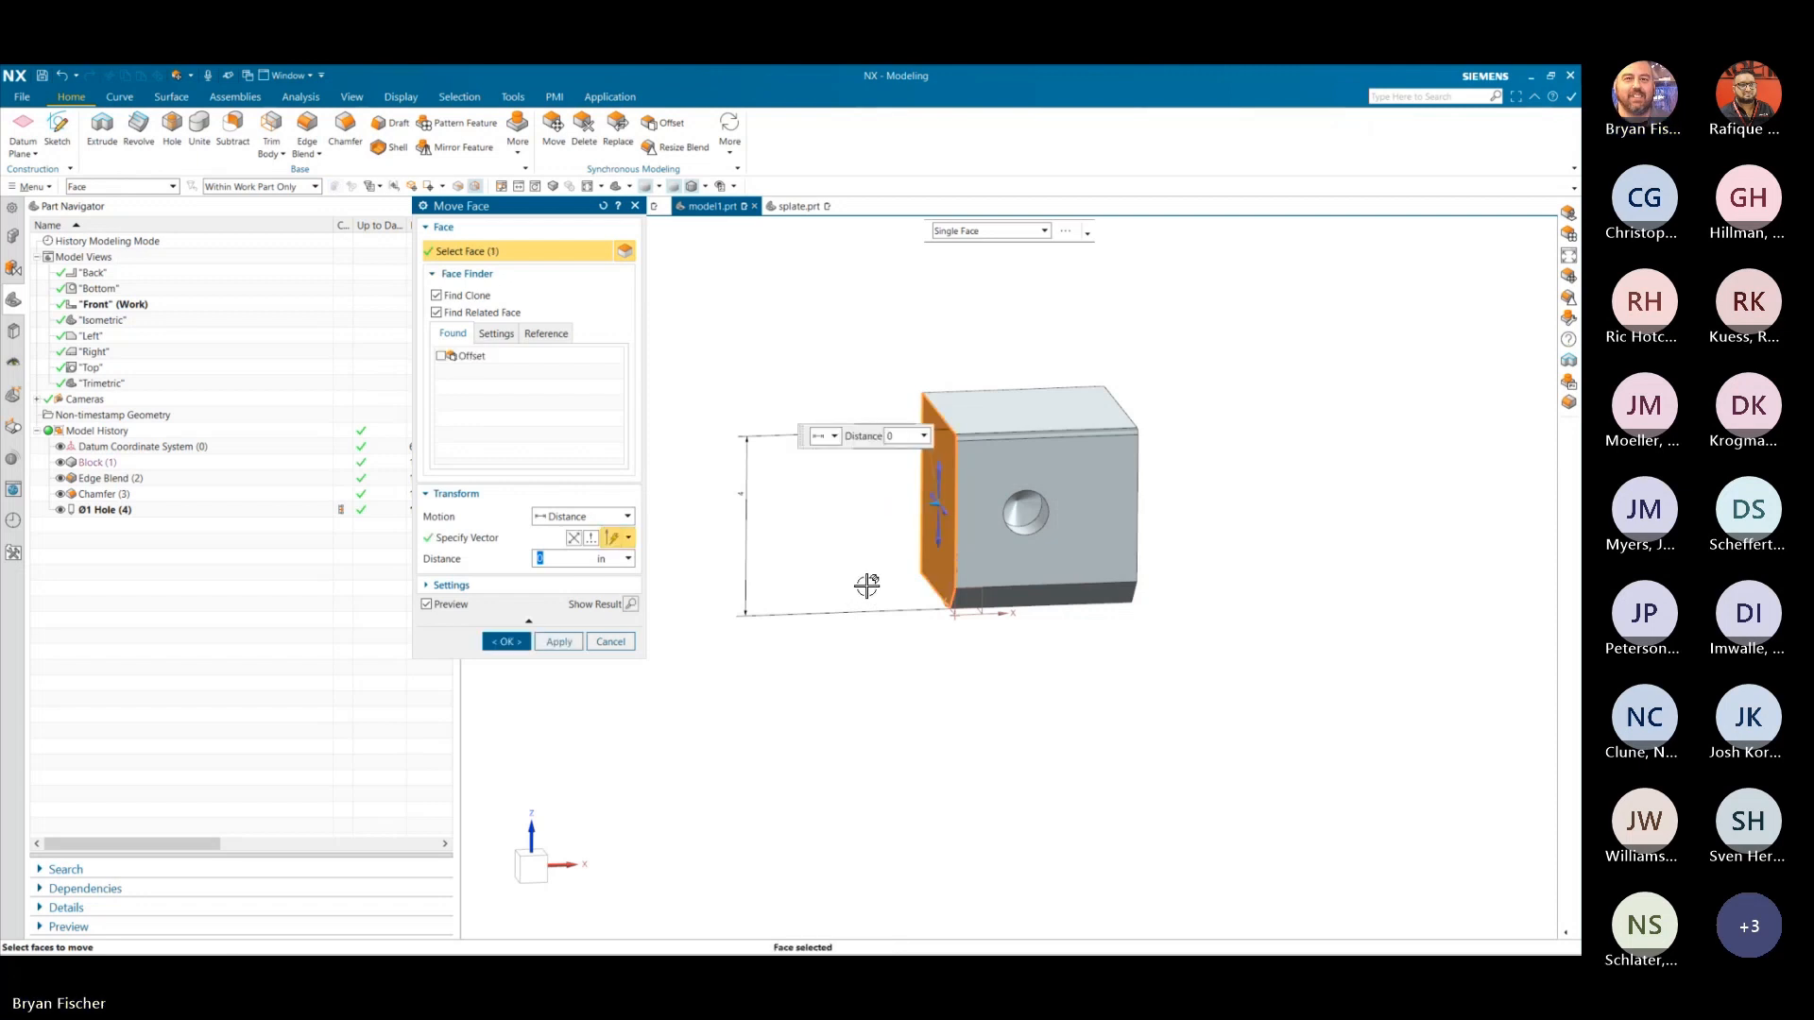
pyautogui.write('1')
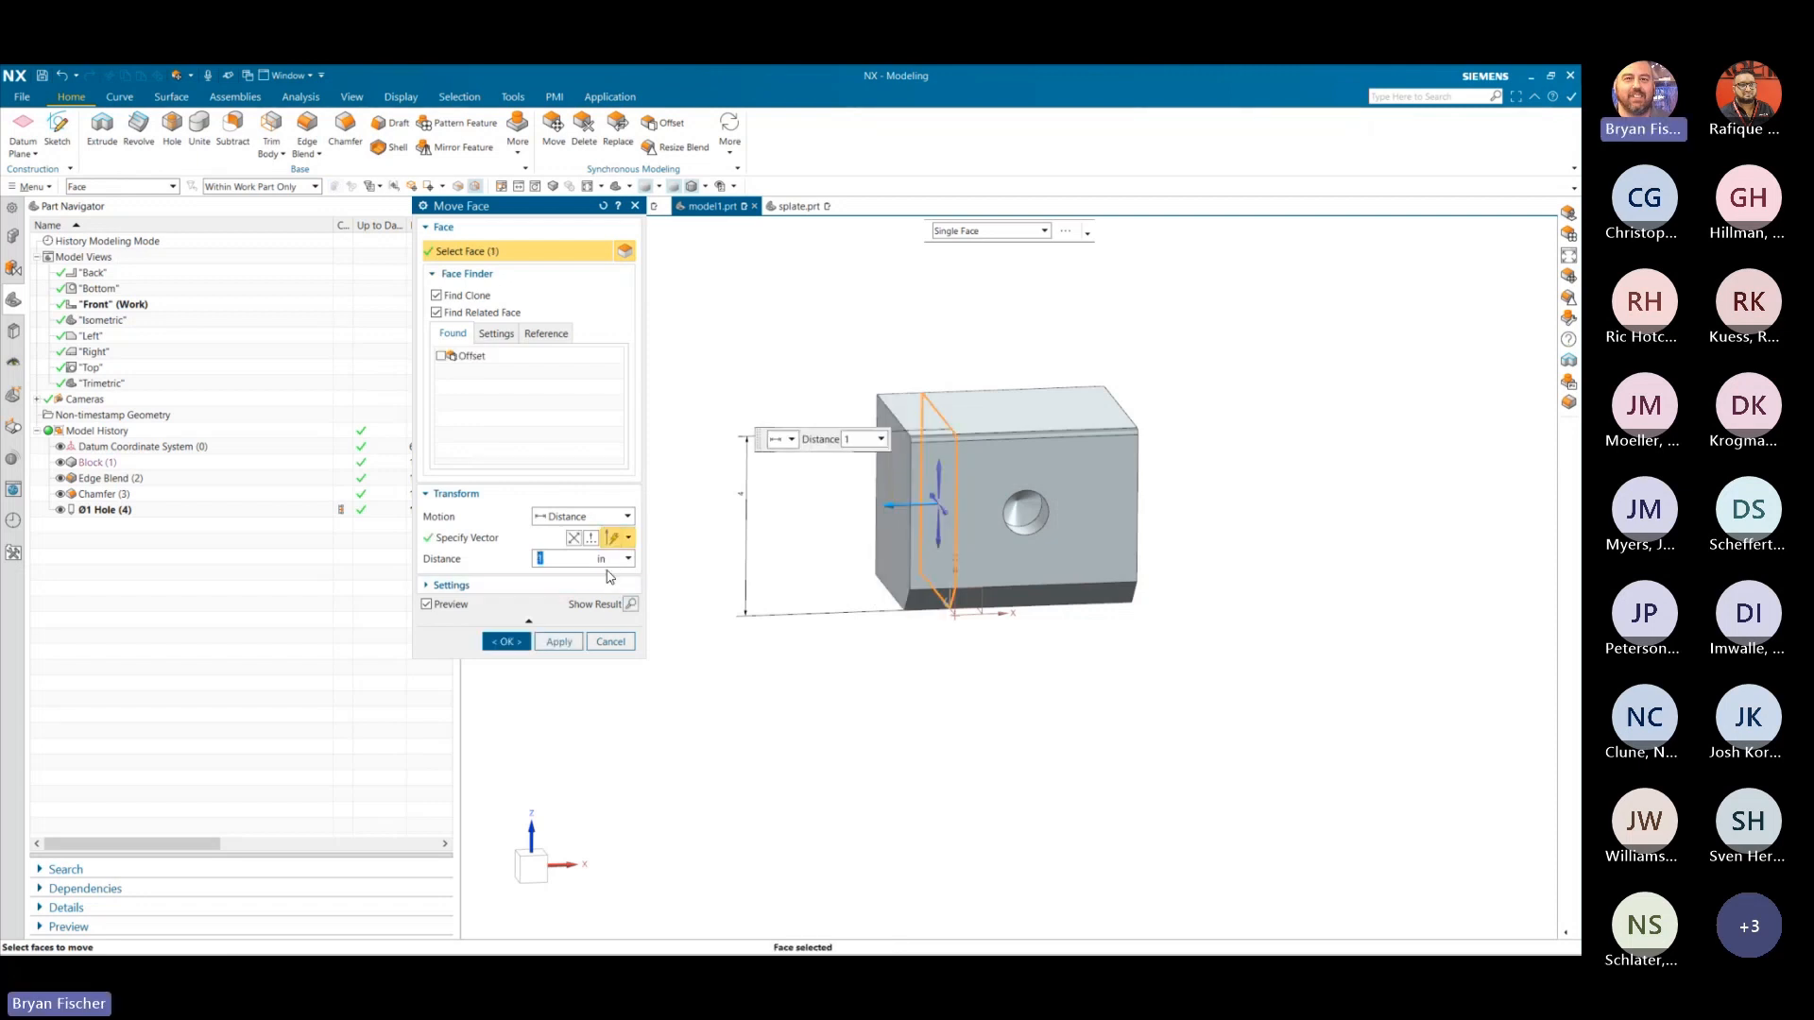
pyautogui.click(521, 646)
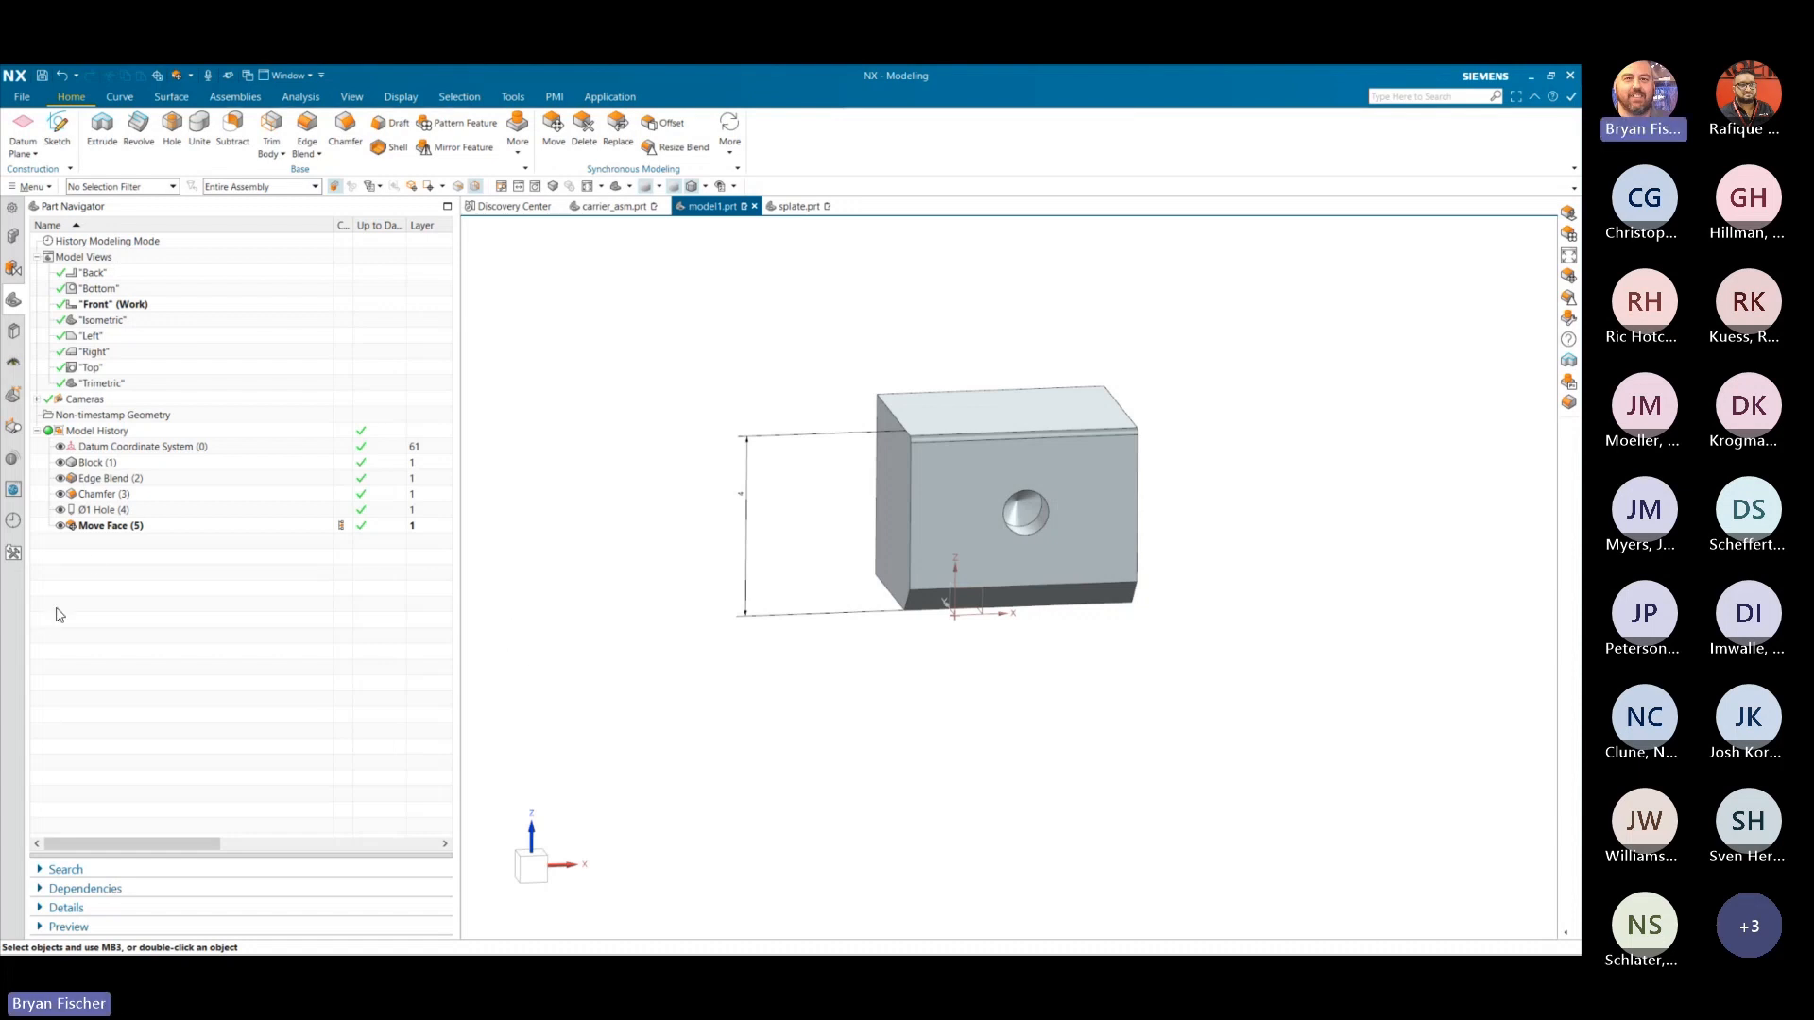
# - Move the block's left side face inward by 0.5 in with Move Face
pyautogui.click(554, 130)
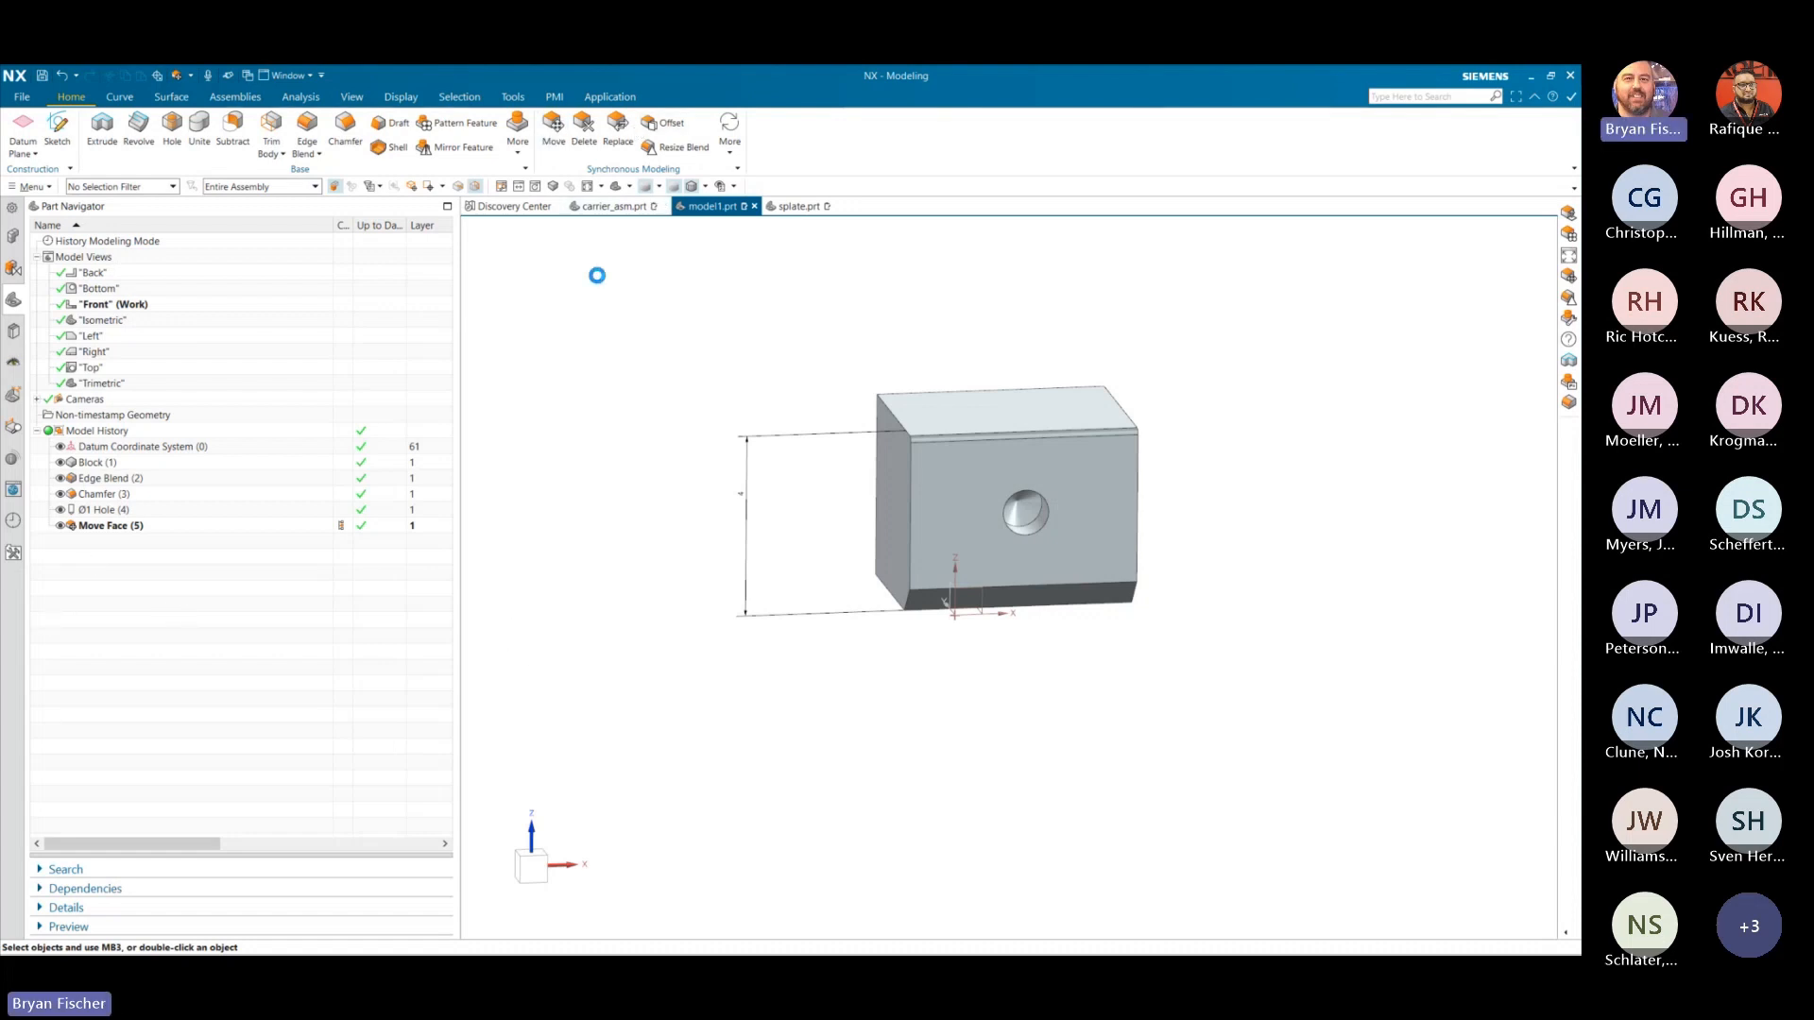
pyautogui.click(896, 522)
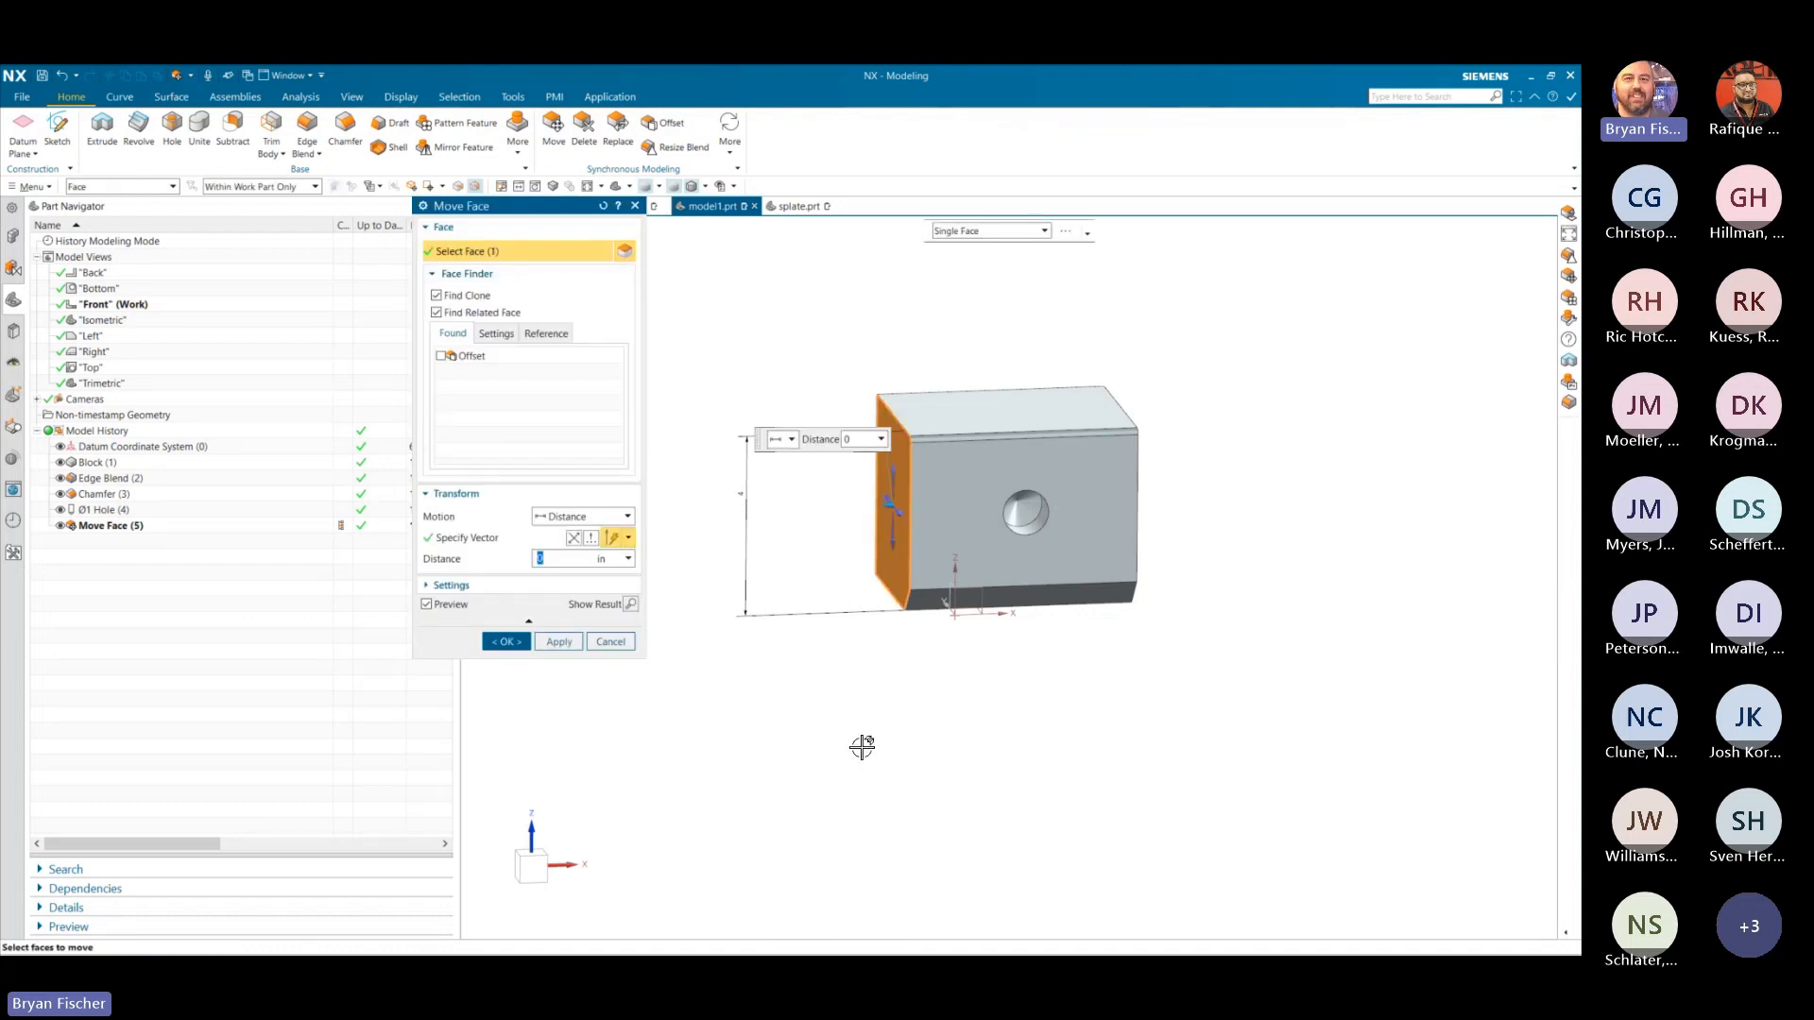
pyautogui.click(567, 541)
pyautogui.doubleClick(543, 560)
pyautogui.write('.5')
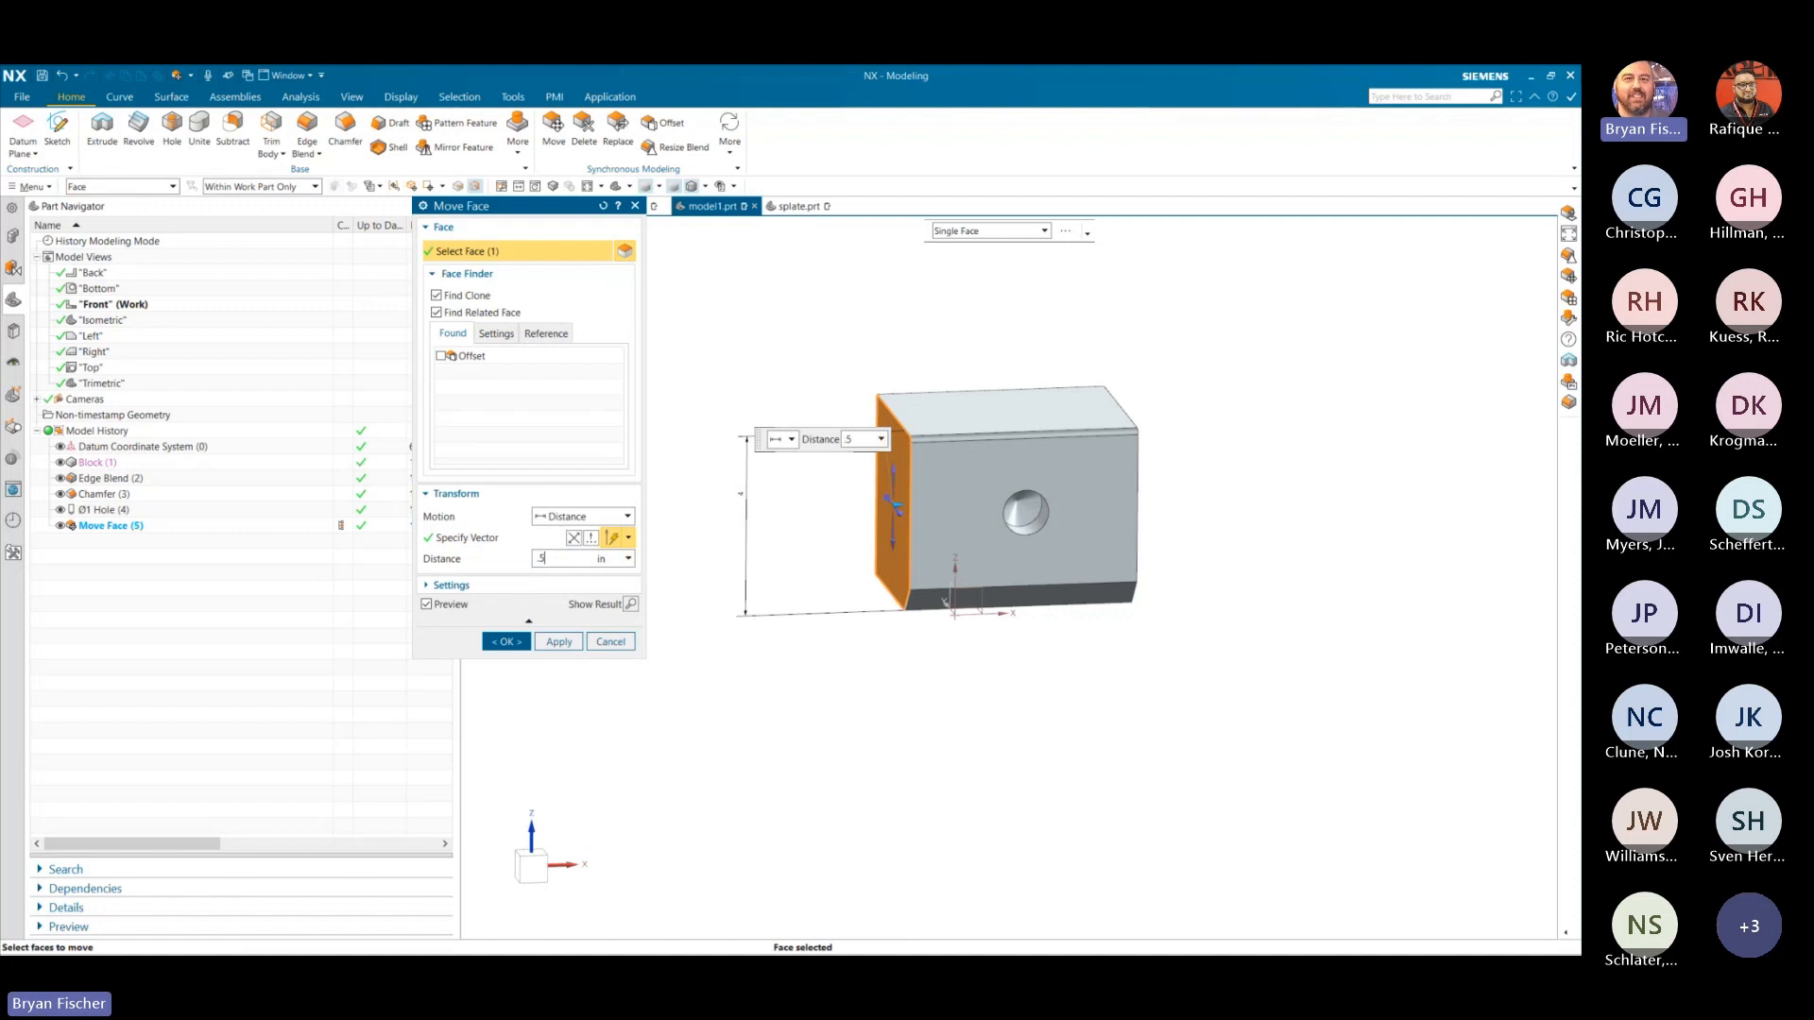
pyautogui.click(491, 642)
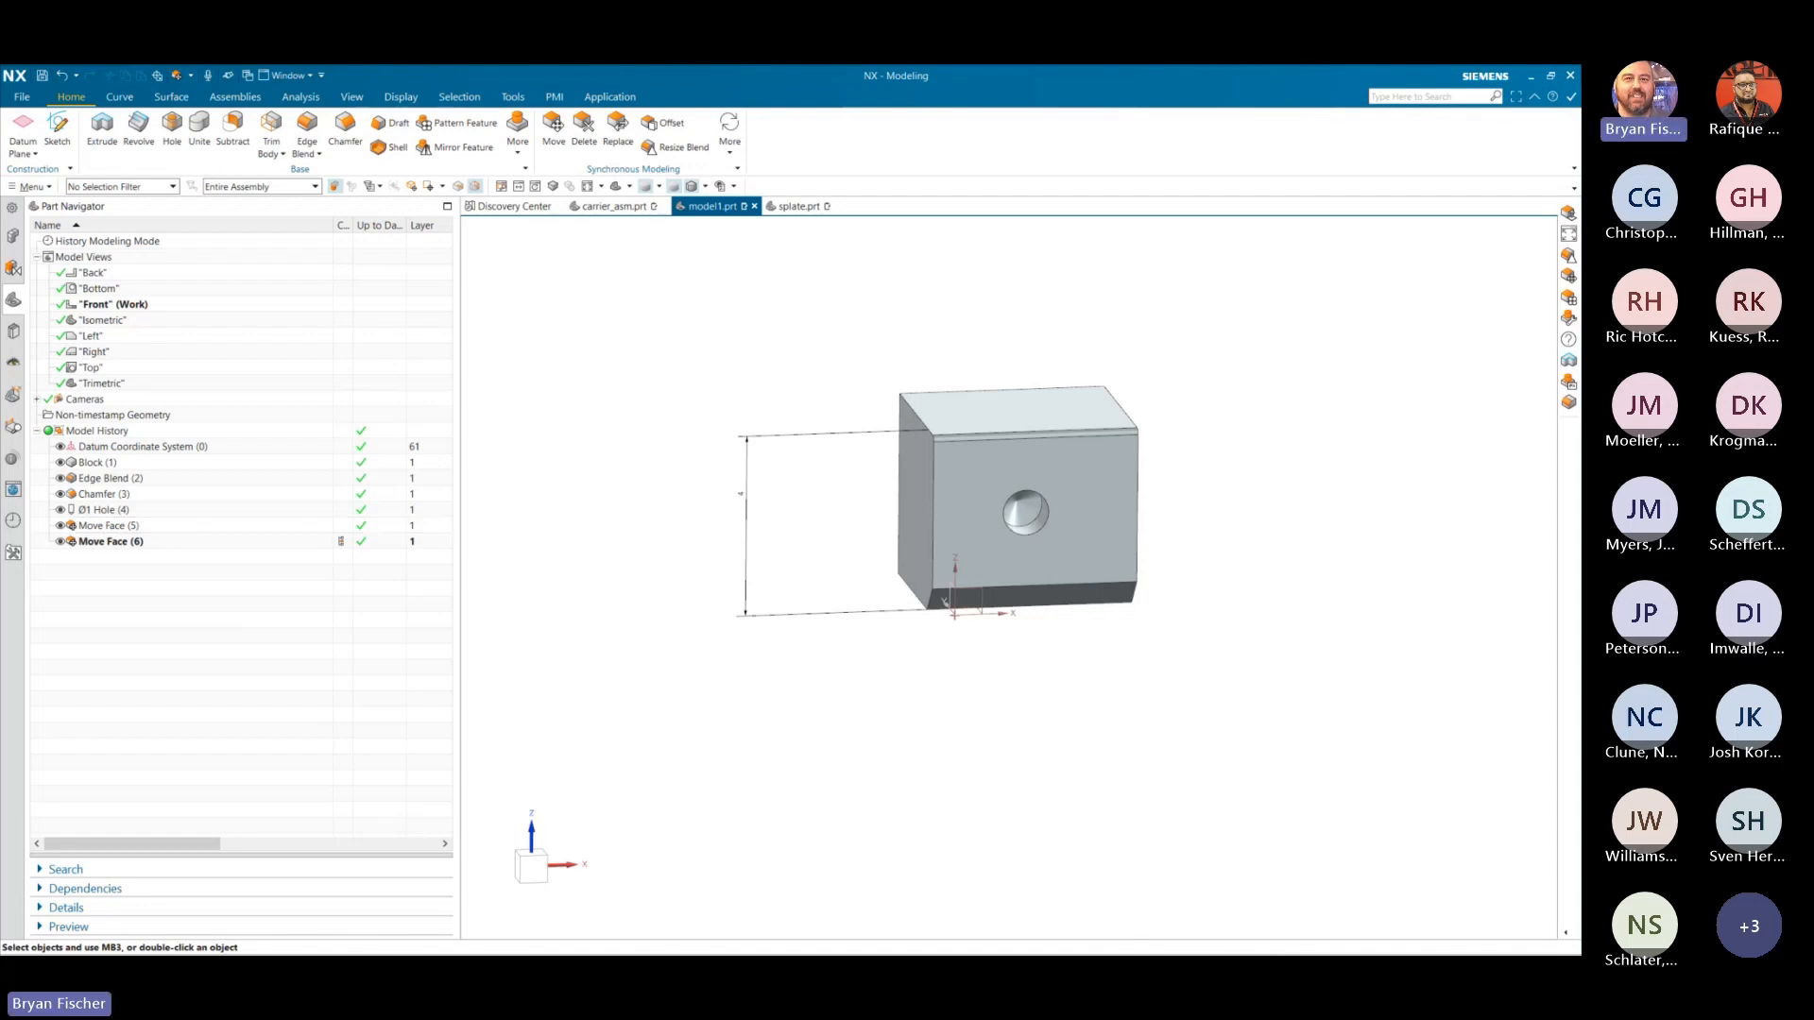
# - Switch to the presentation, advance to the Checkmate slide, and return to NX
pyautogui.hotkey('alt', 'Tab')
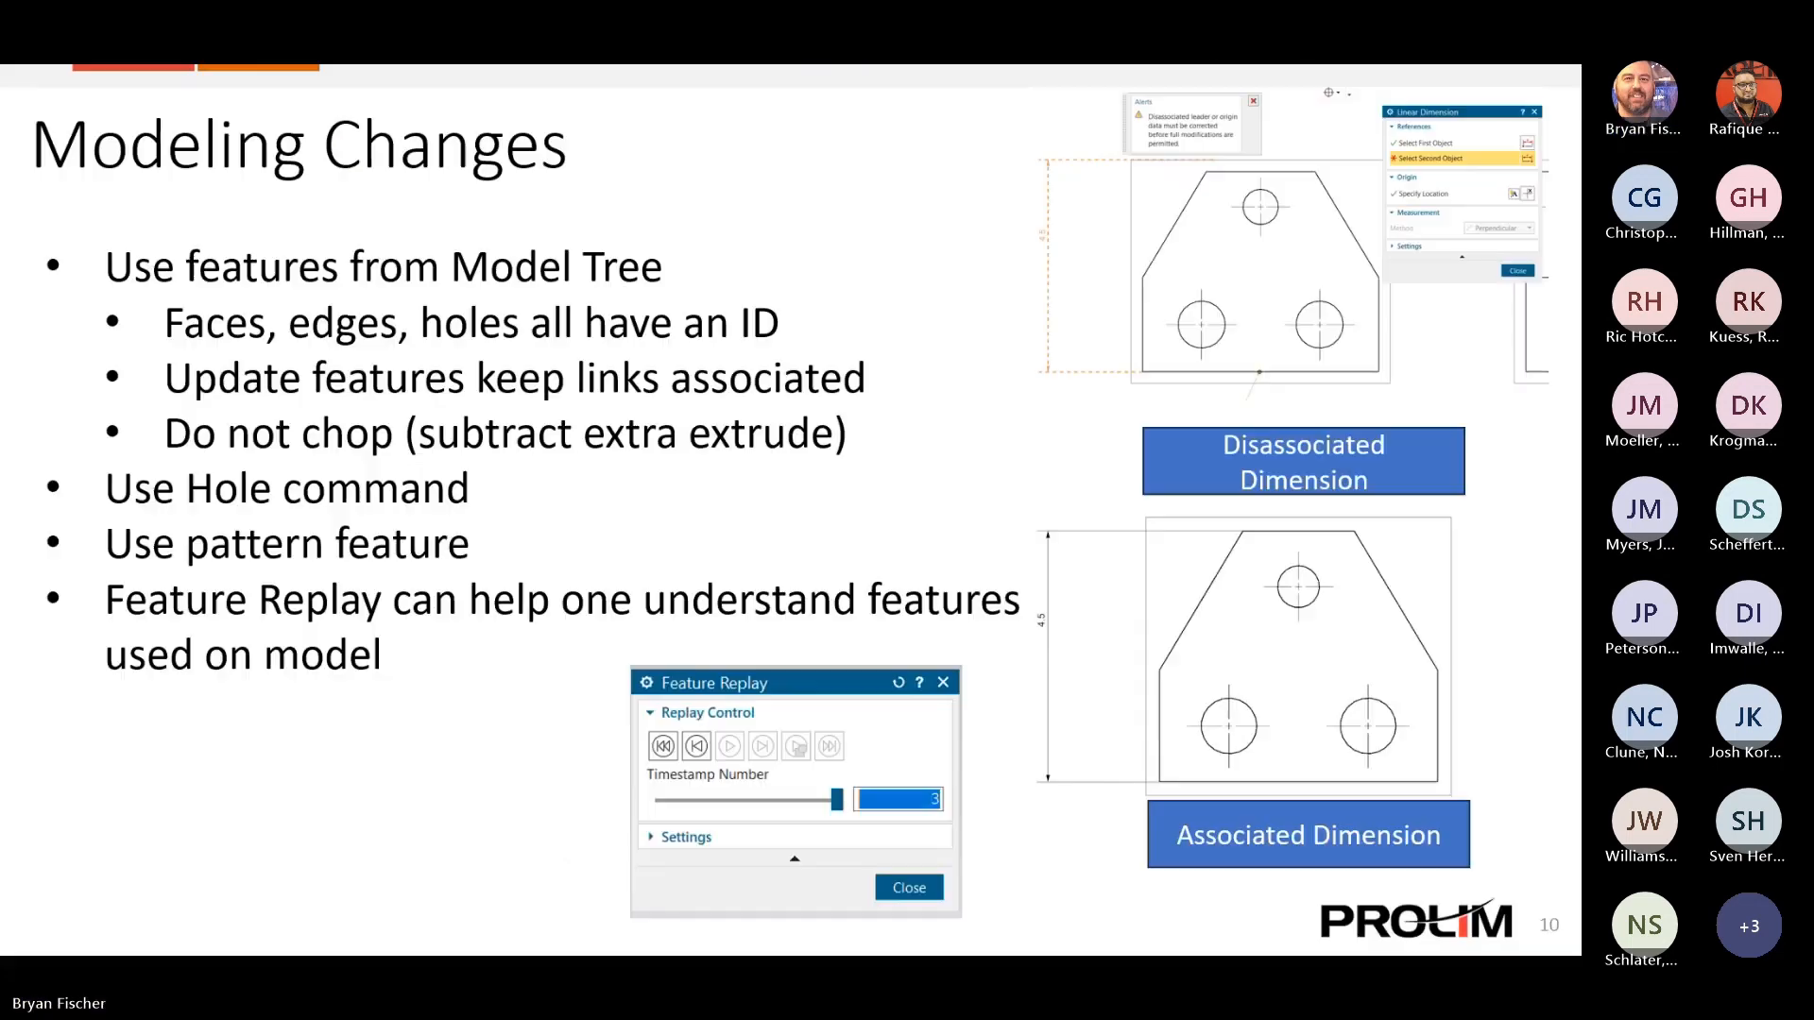
pyautogui.click(963, 688)
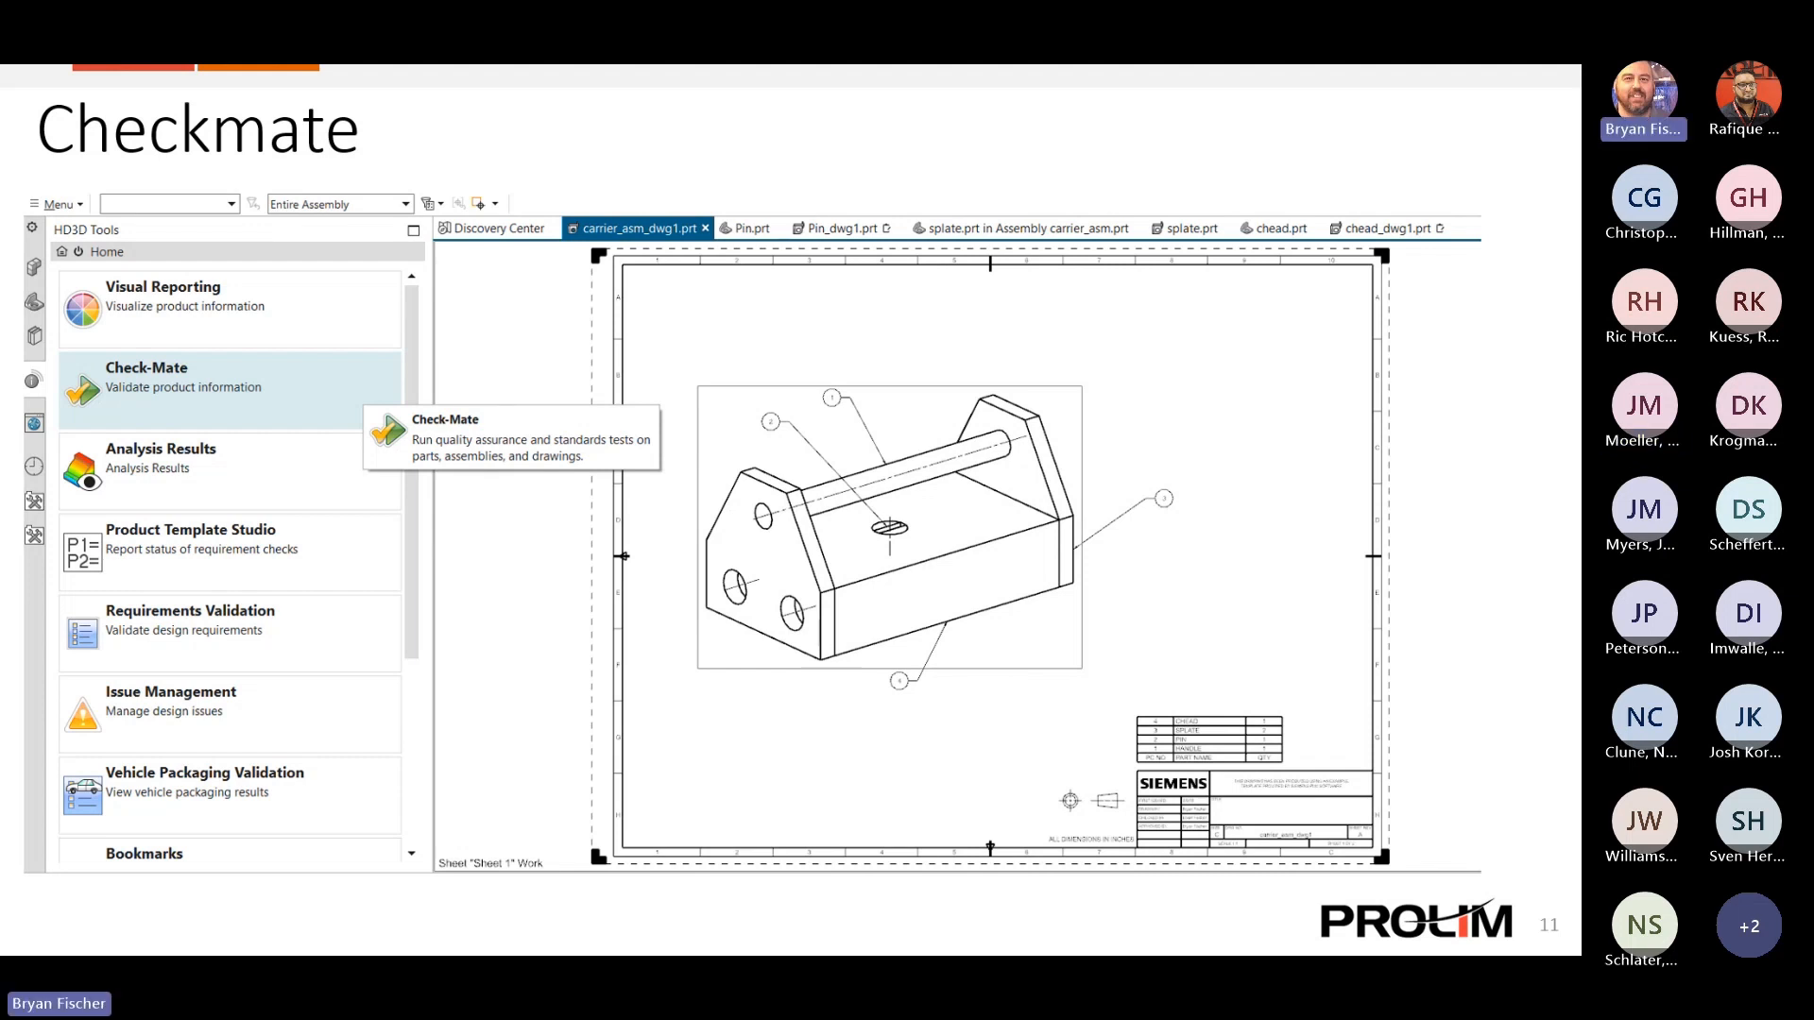
pyautogui.hotkey('alt', 'Tab')
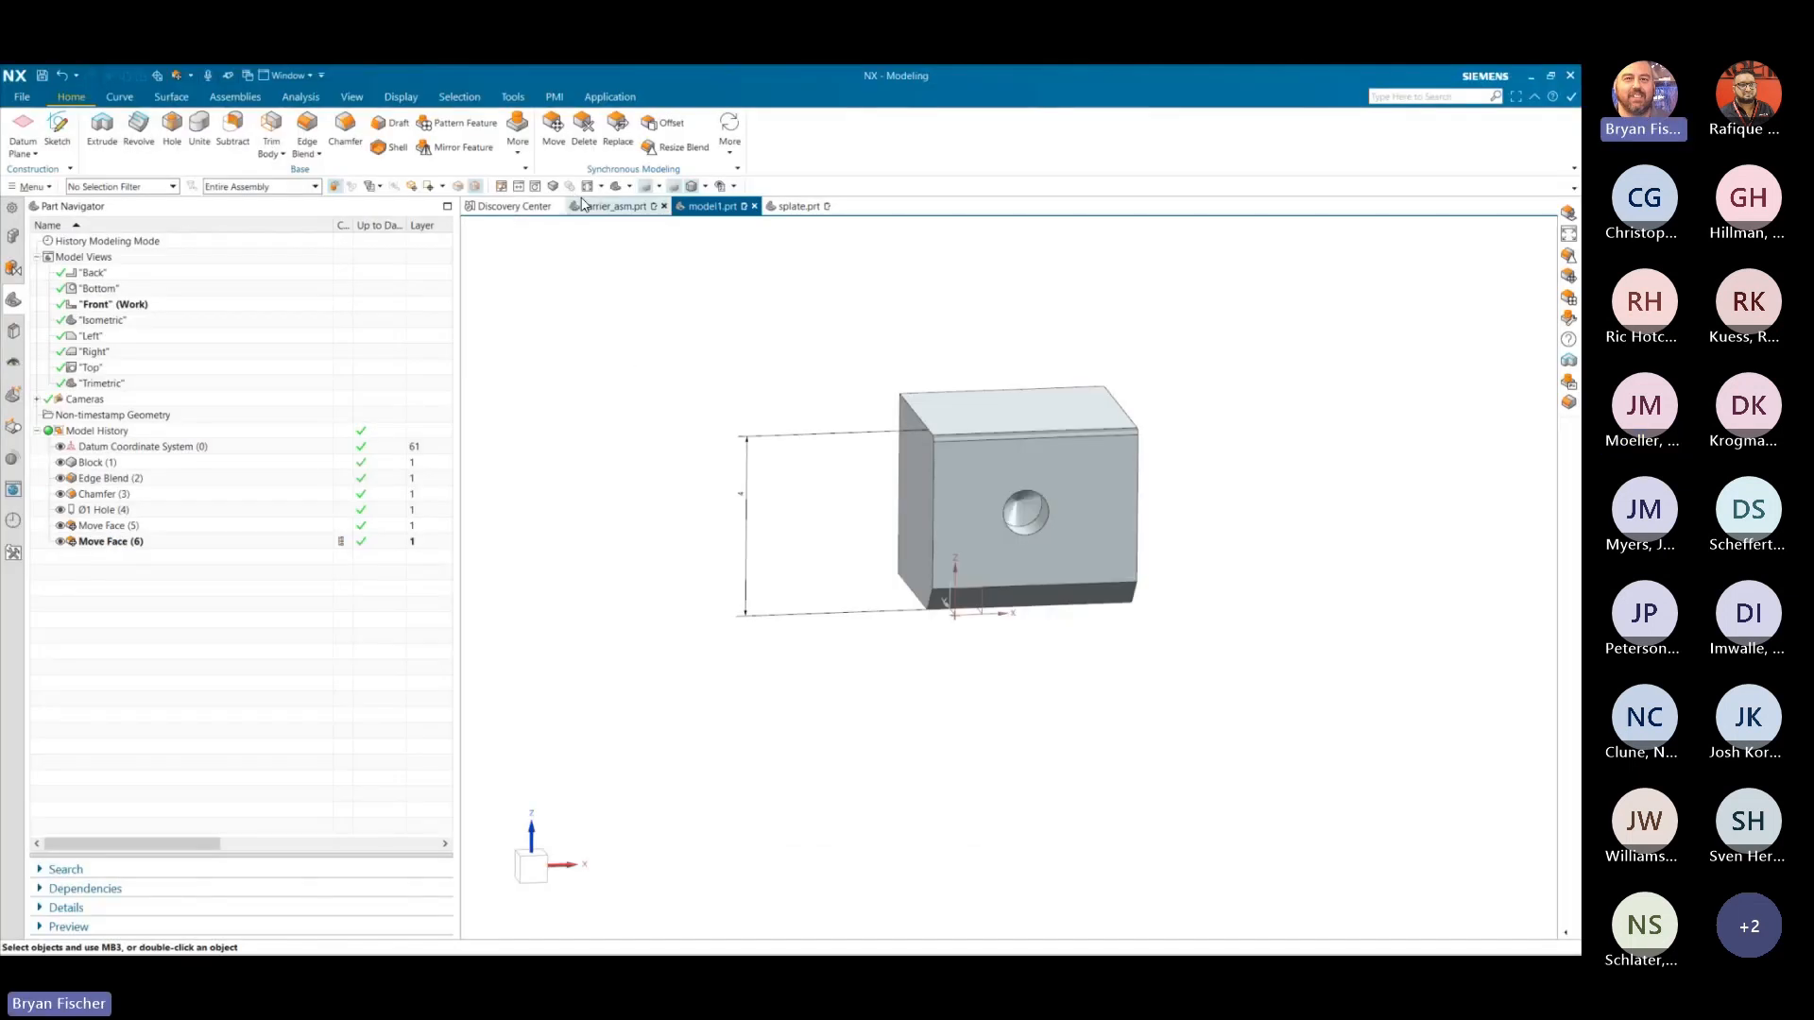
# - Display the carrier_asm assembly and open its first splate component in its own window
pyautogui.click(613, 206)
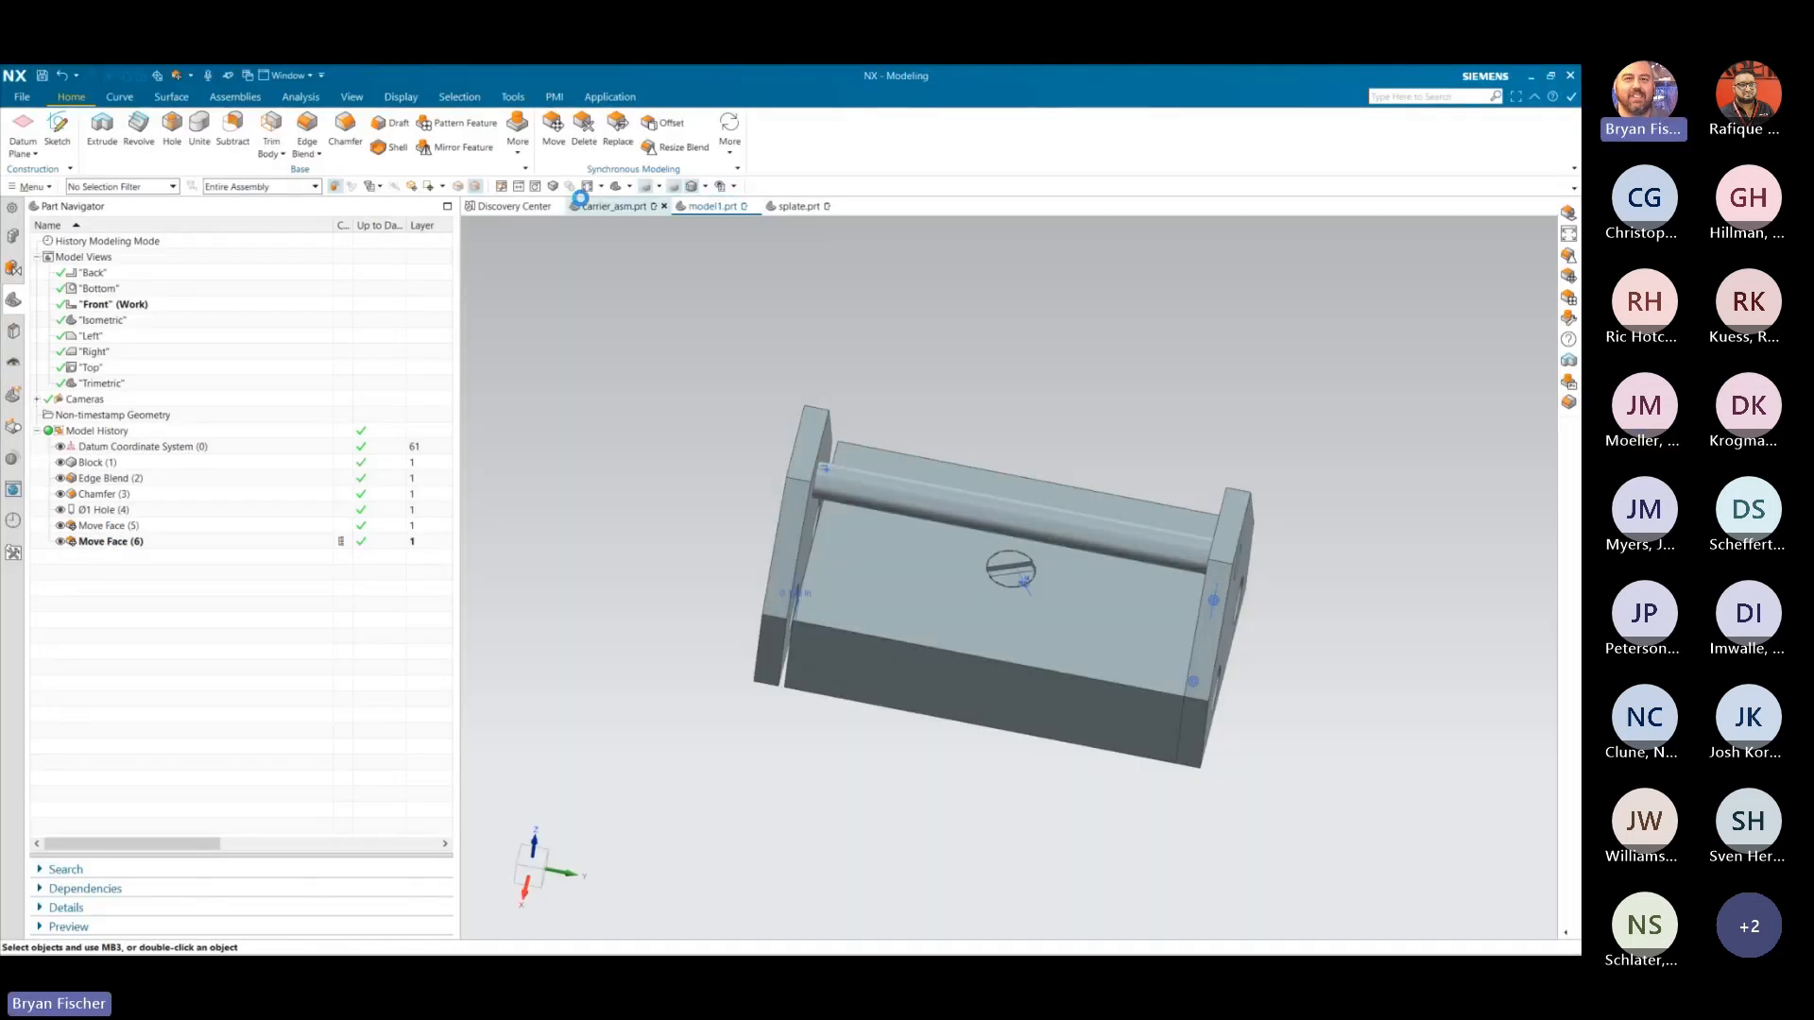
pyautogui.click(13, 235)
pyautogui.rightClick(89, 306)
pyautogui.click(199, 383)
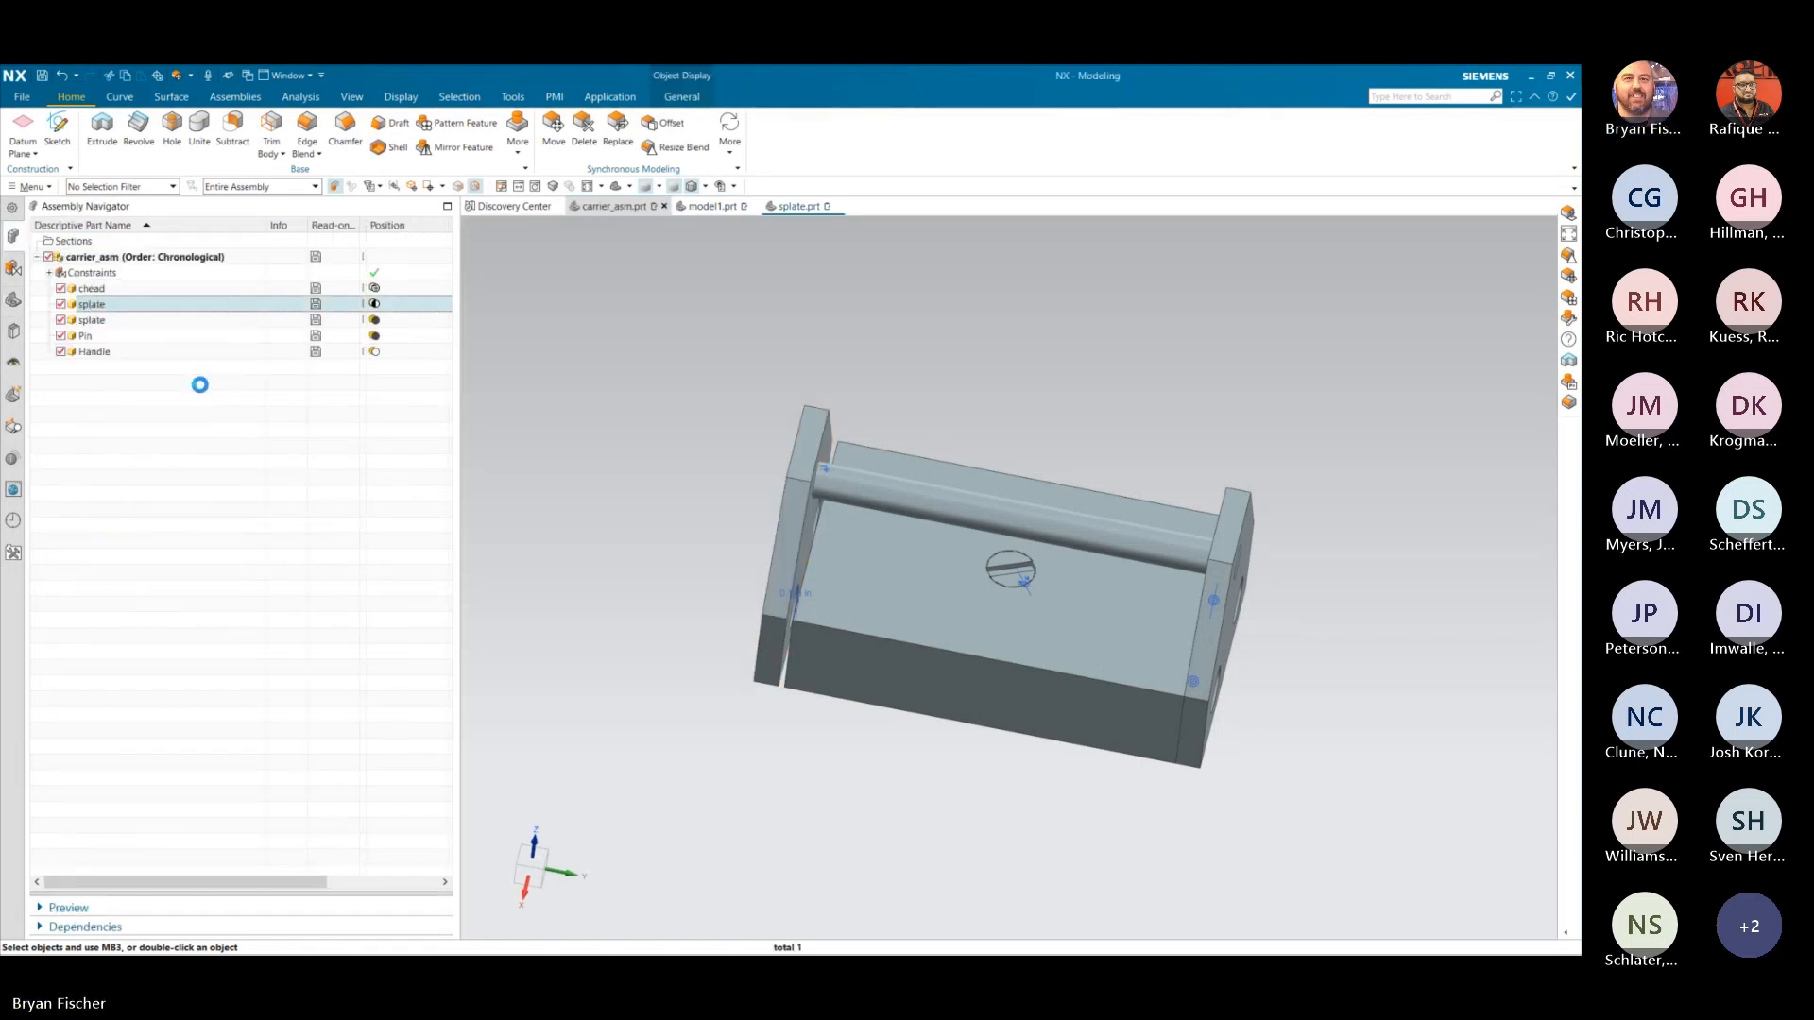
pyautogui.click(17, 98)
pyautogui.click(772, 372)
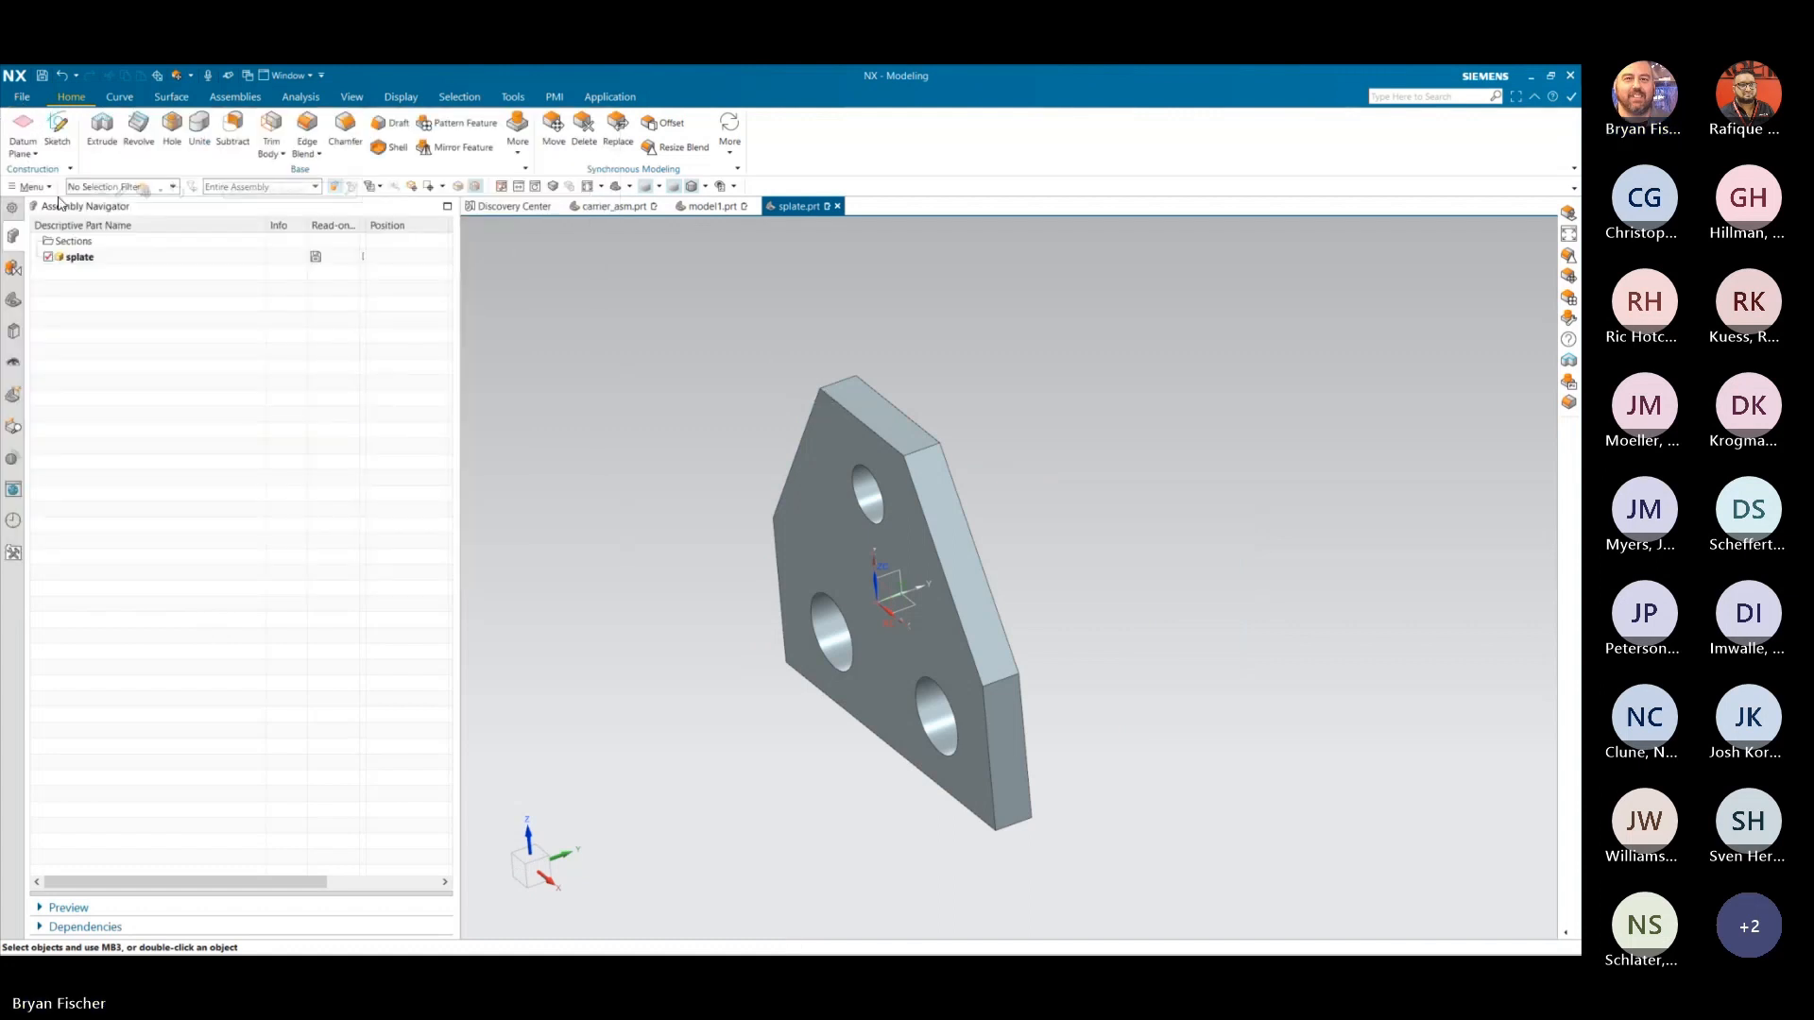
# - Open the Part History report for splate, examine the save times of its earliest versions, and close the report
pyautogui.click(32, 186)
pyautogui.moveTo(35, 333)
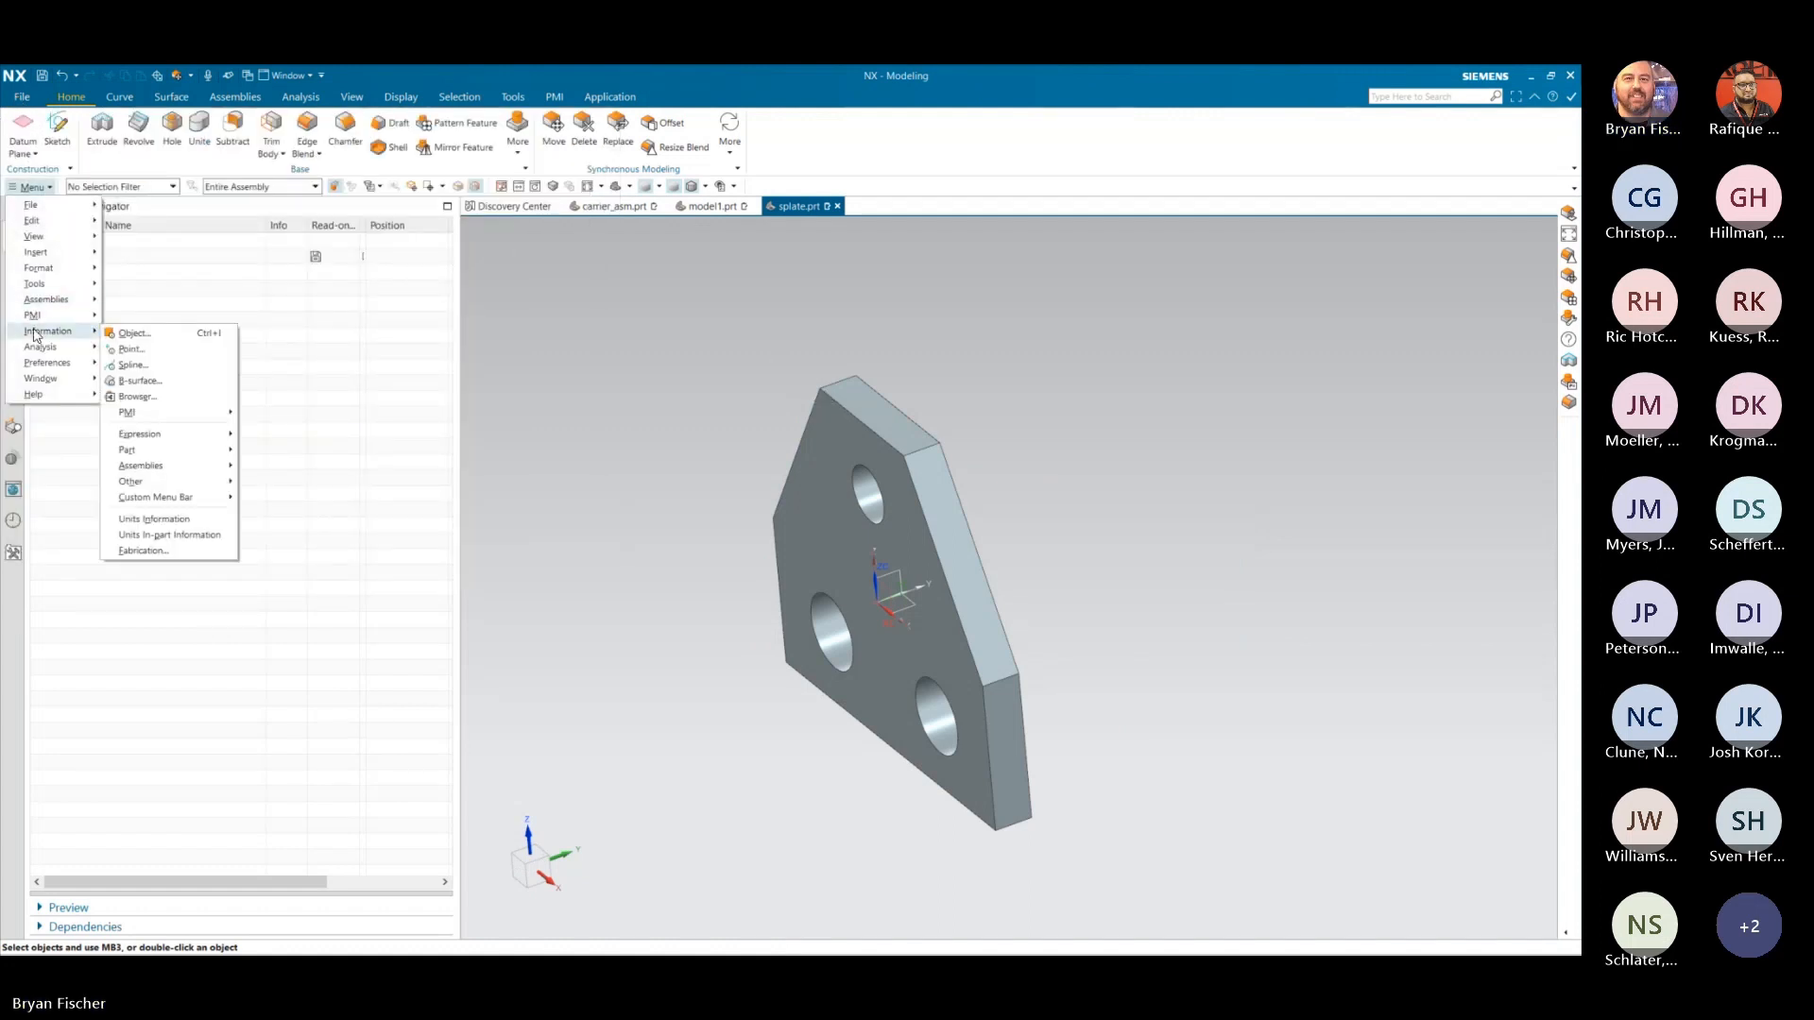
pyautogui.moveTo(166, 451)
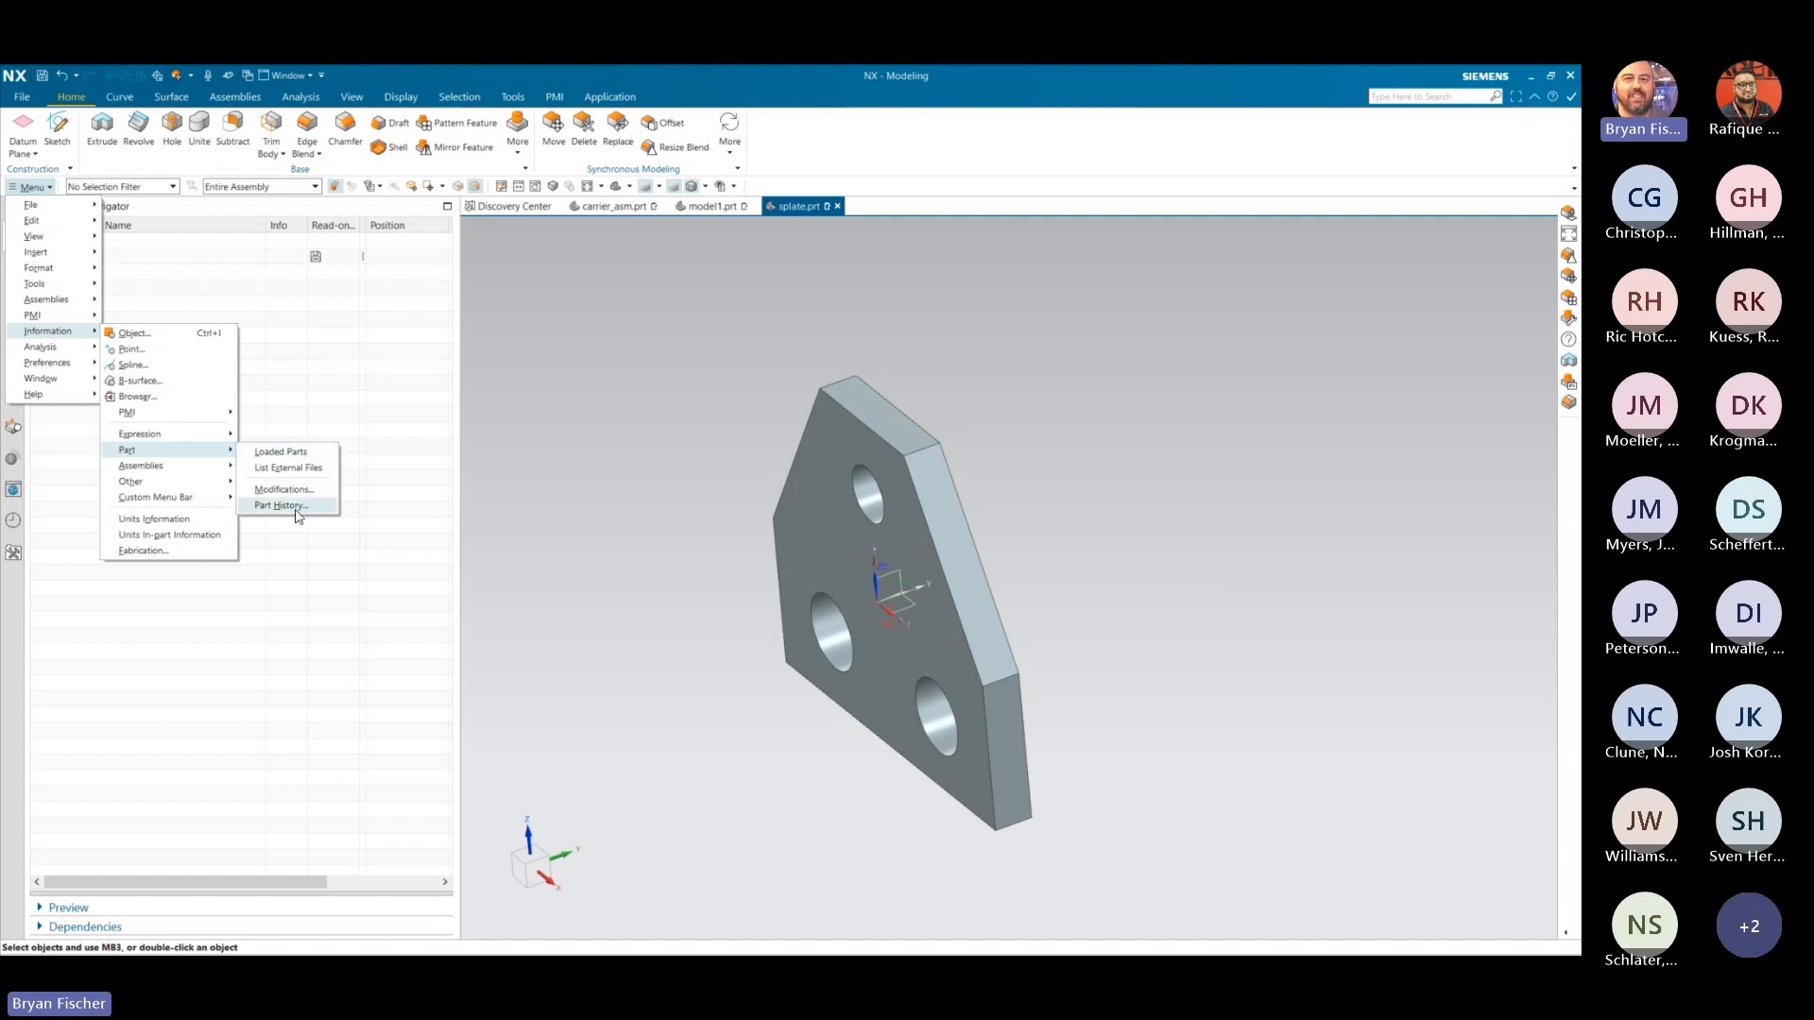
pyautogui.click(297, 510)
pyautogui.click(523, 501)
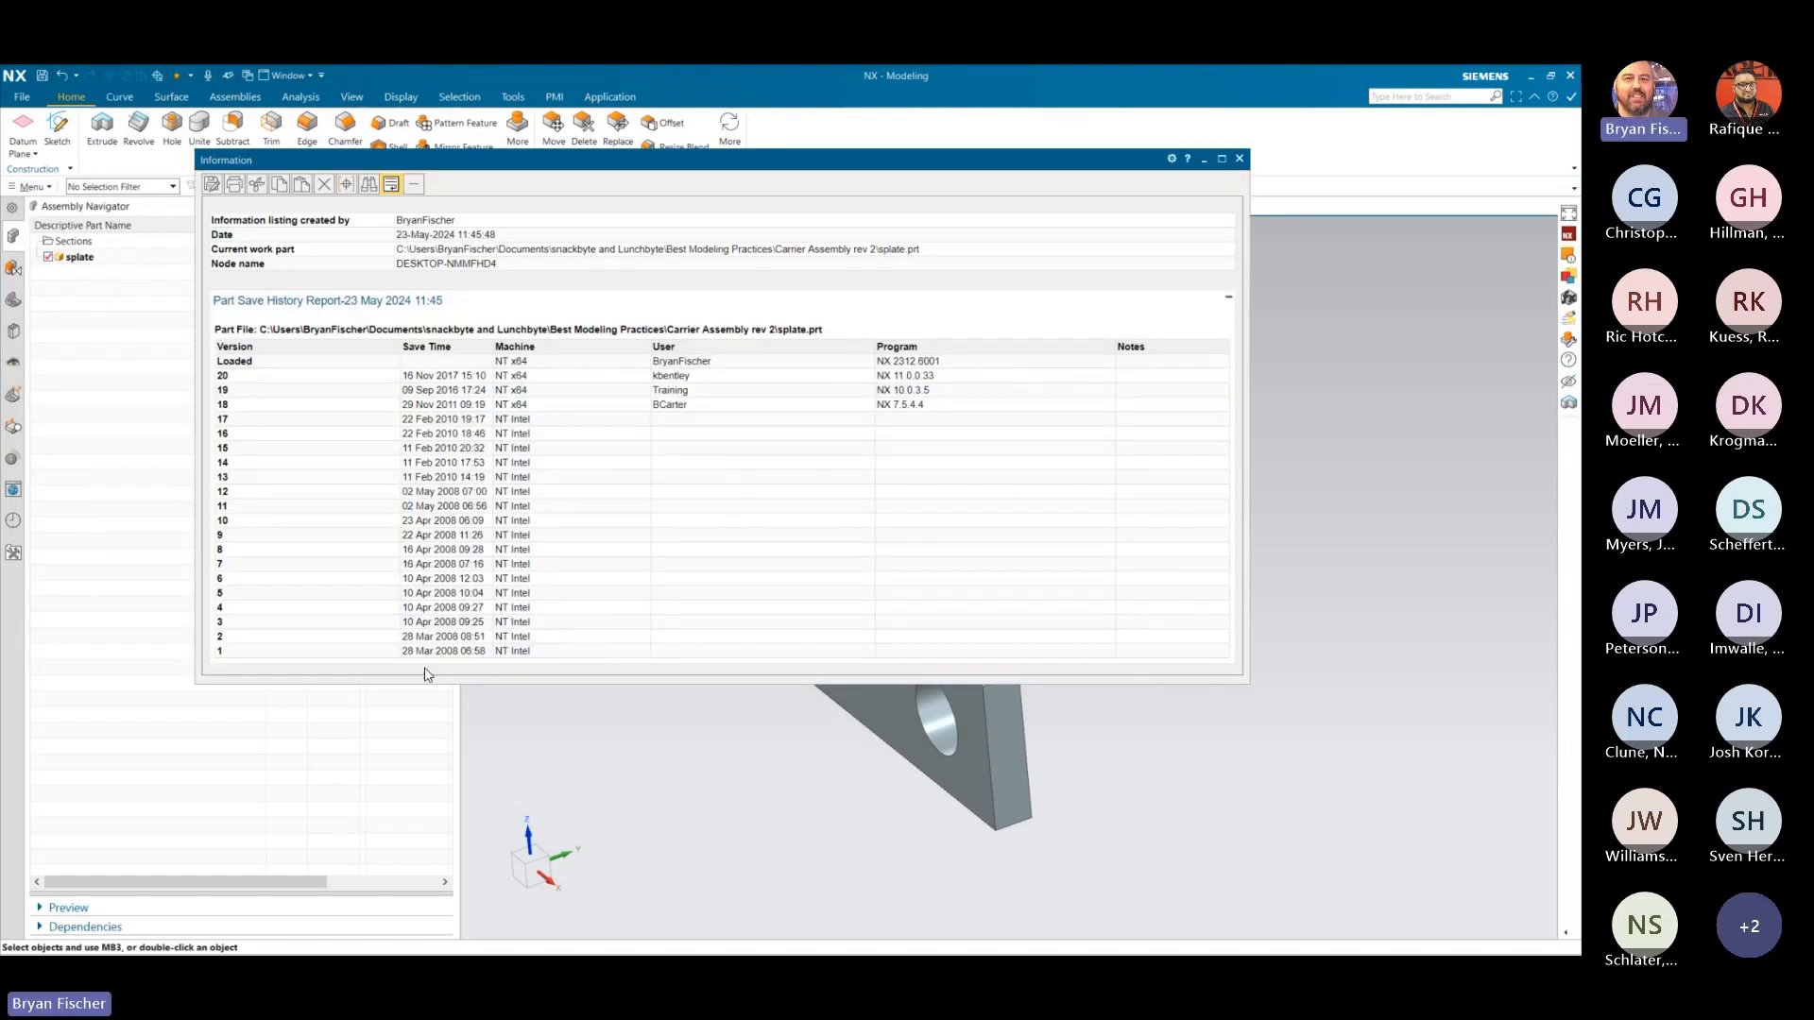
pyautogui.moveTo(433, 637); pyautogui.dragTo(466, 651)
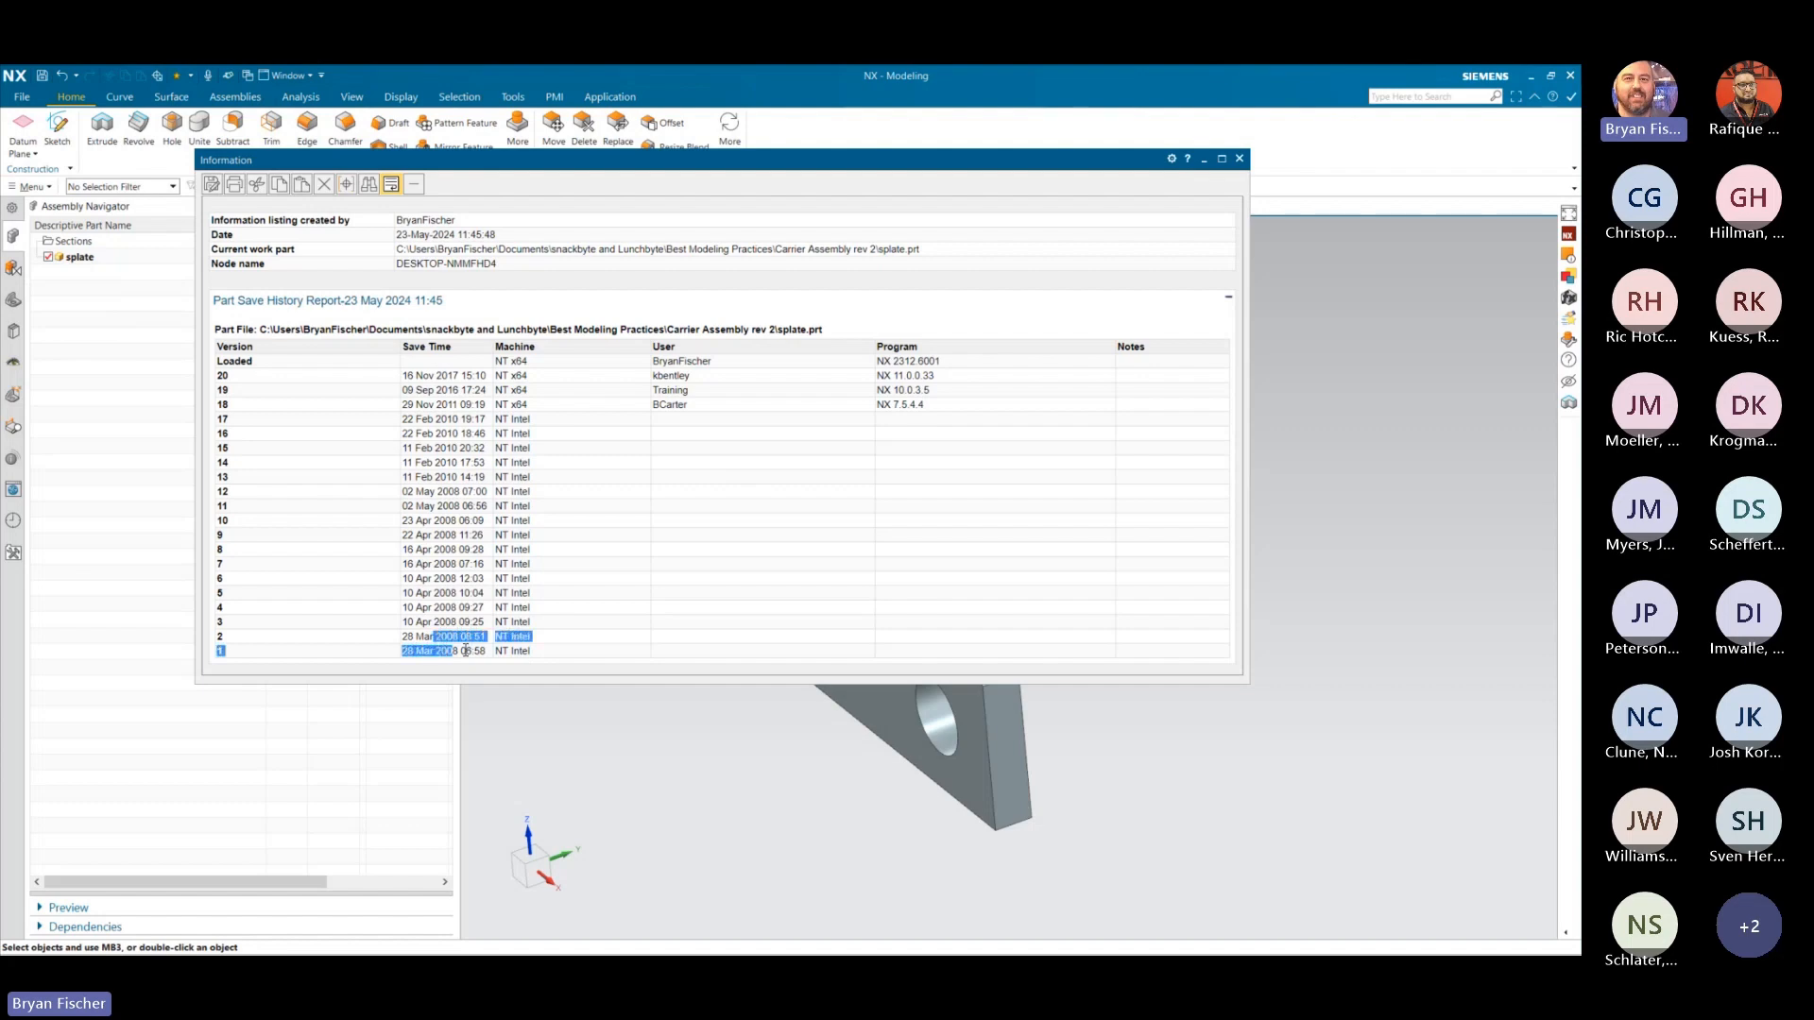
pyautogui.click(466, 650)
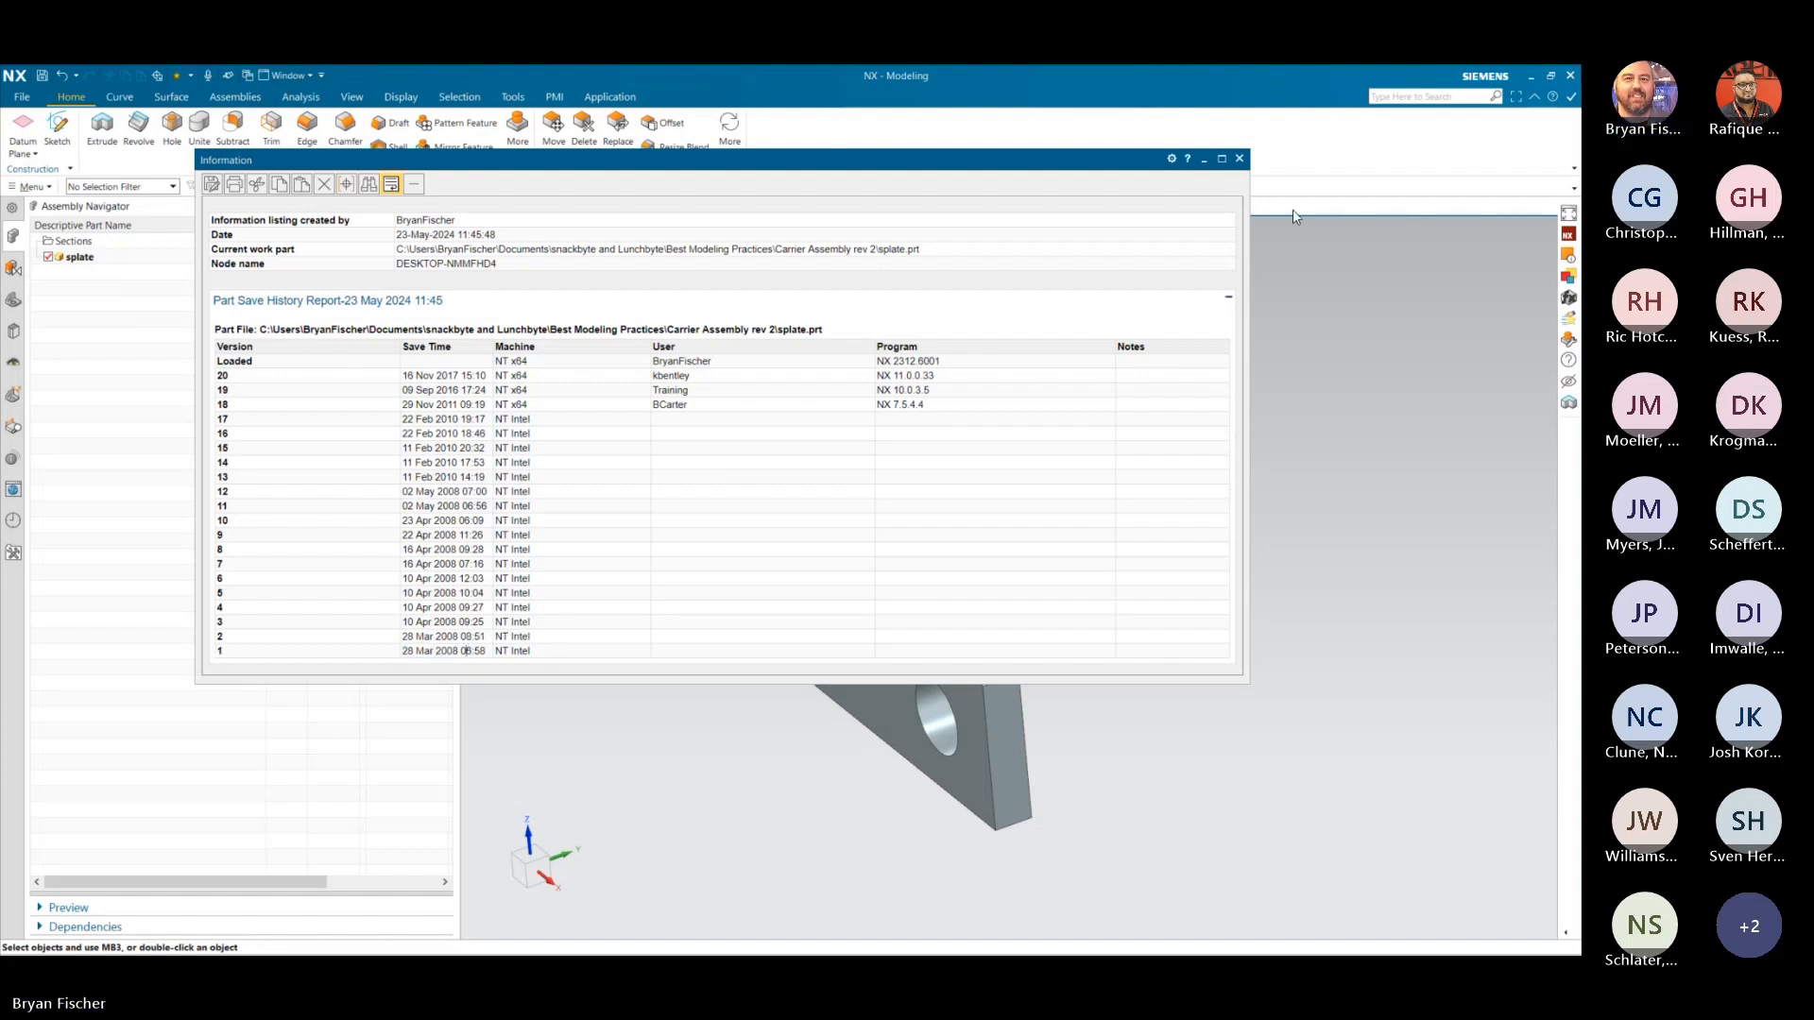
pyautogui.click(1239, 159)
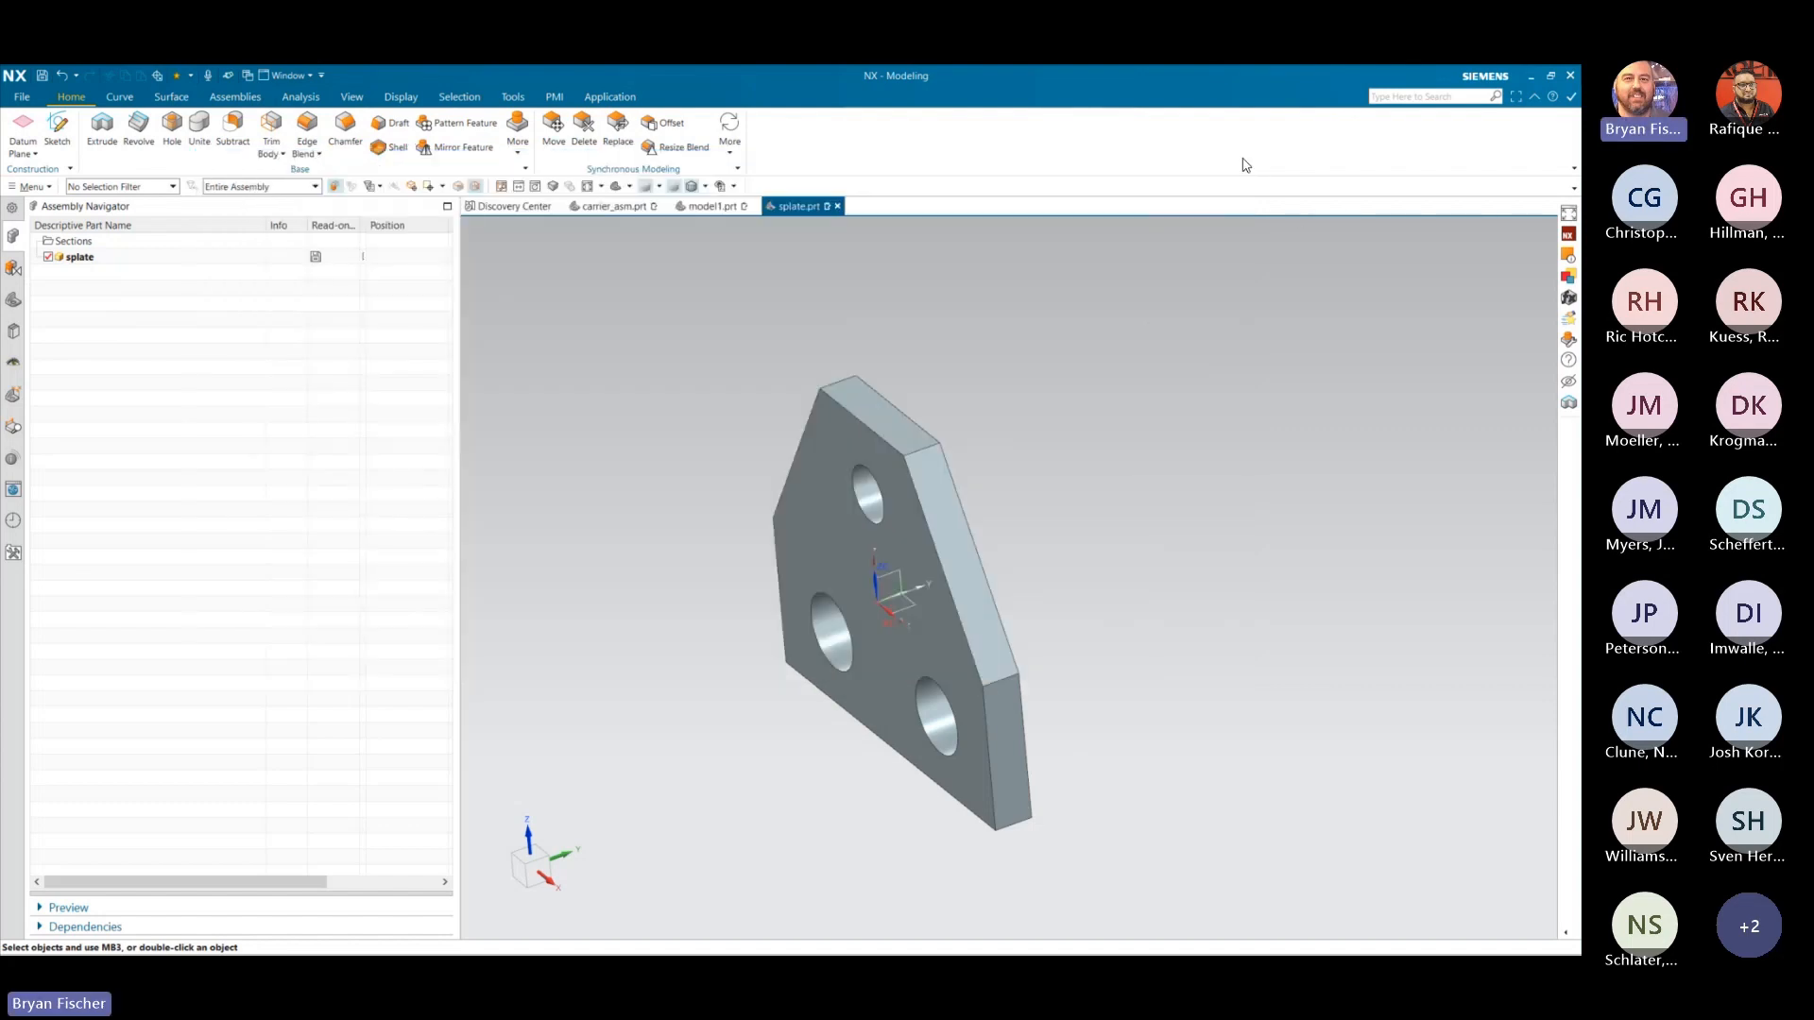
# - Switch to the presentation and go back to the Modeling Changes slide
pyautogui.click(13, 267)
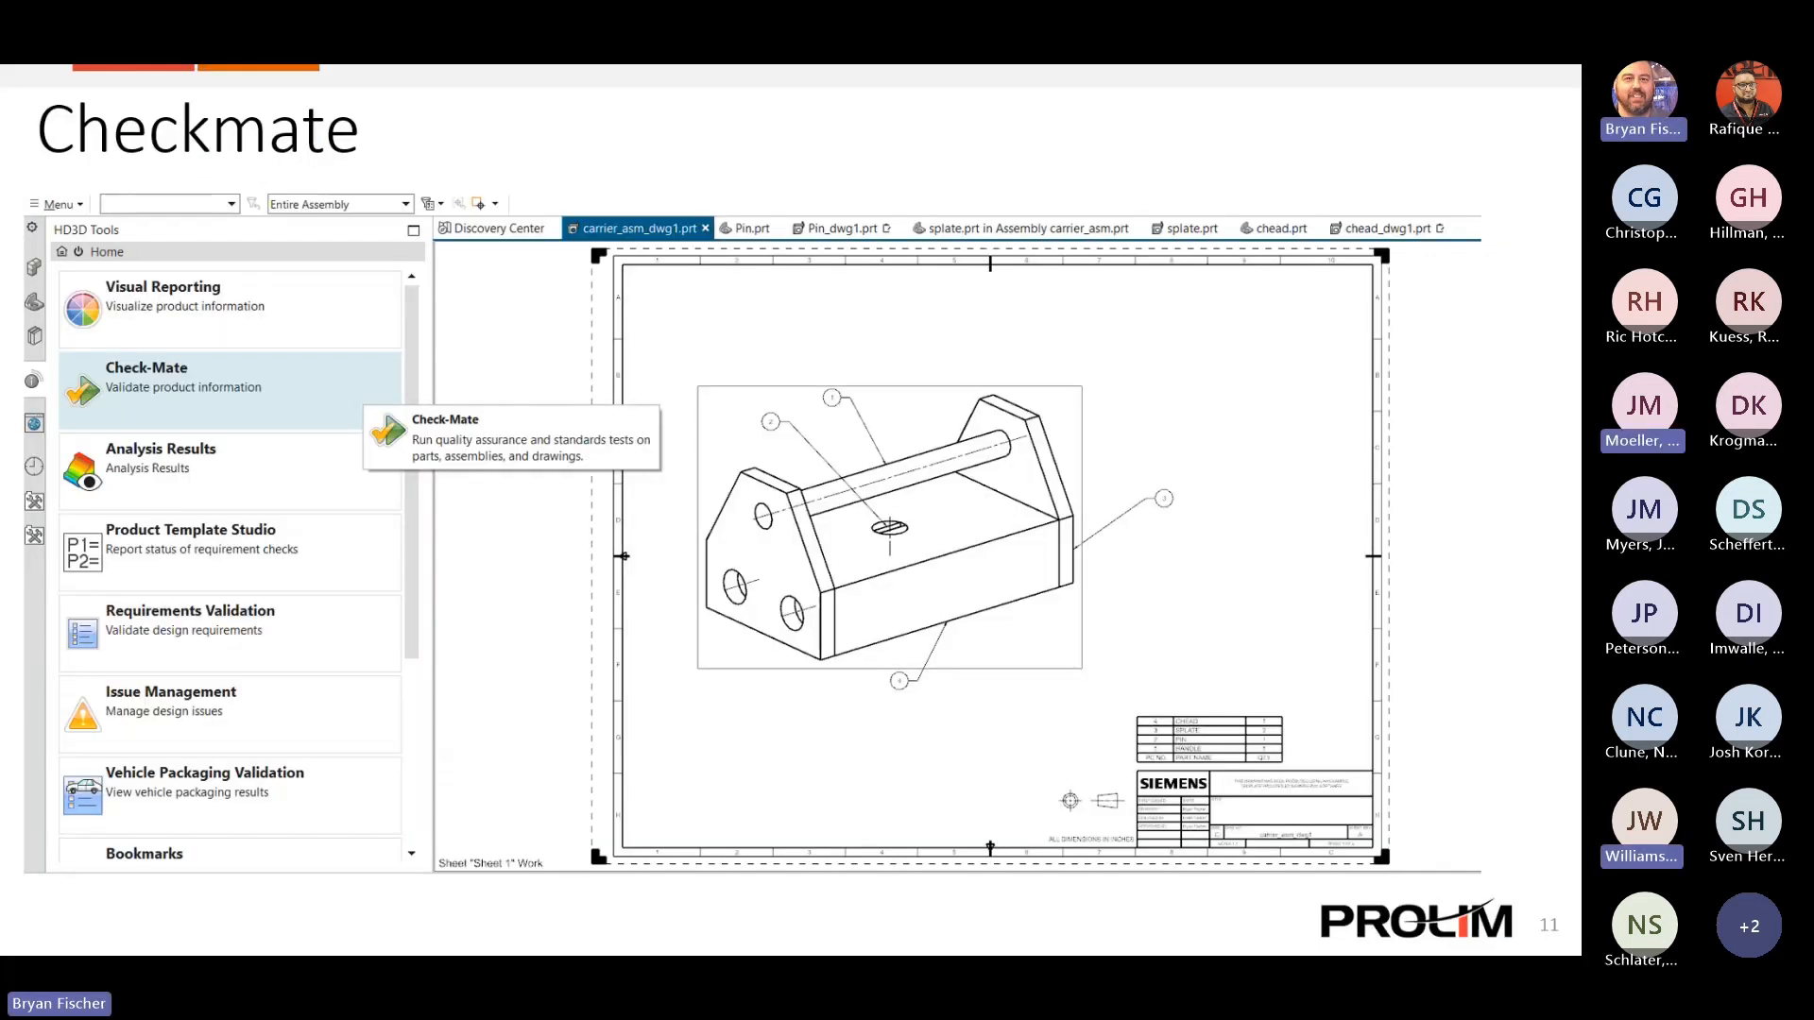
pyautogui.press('Left')
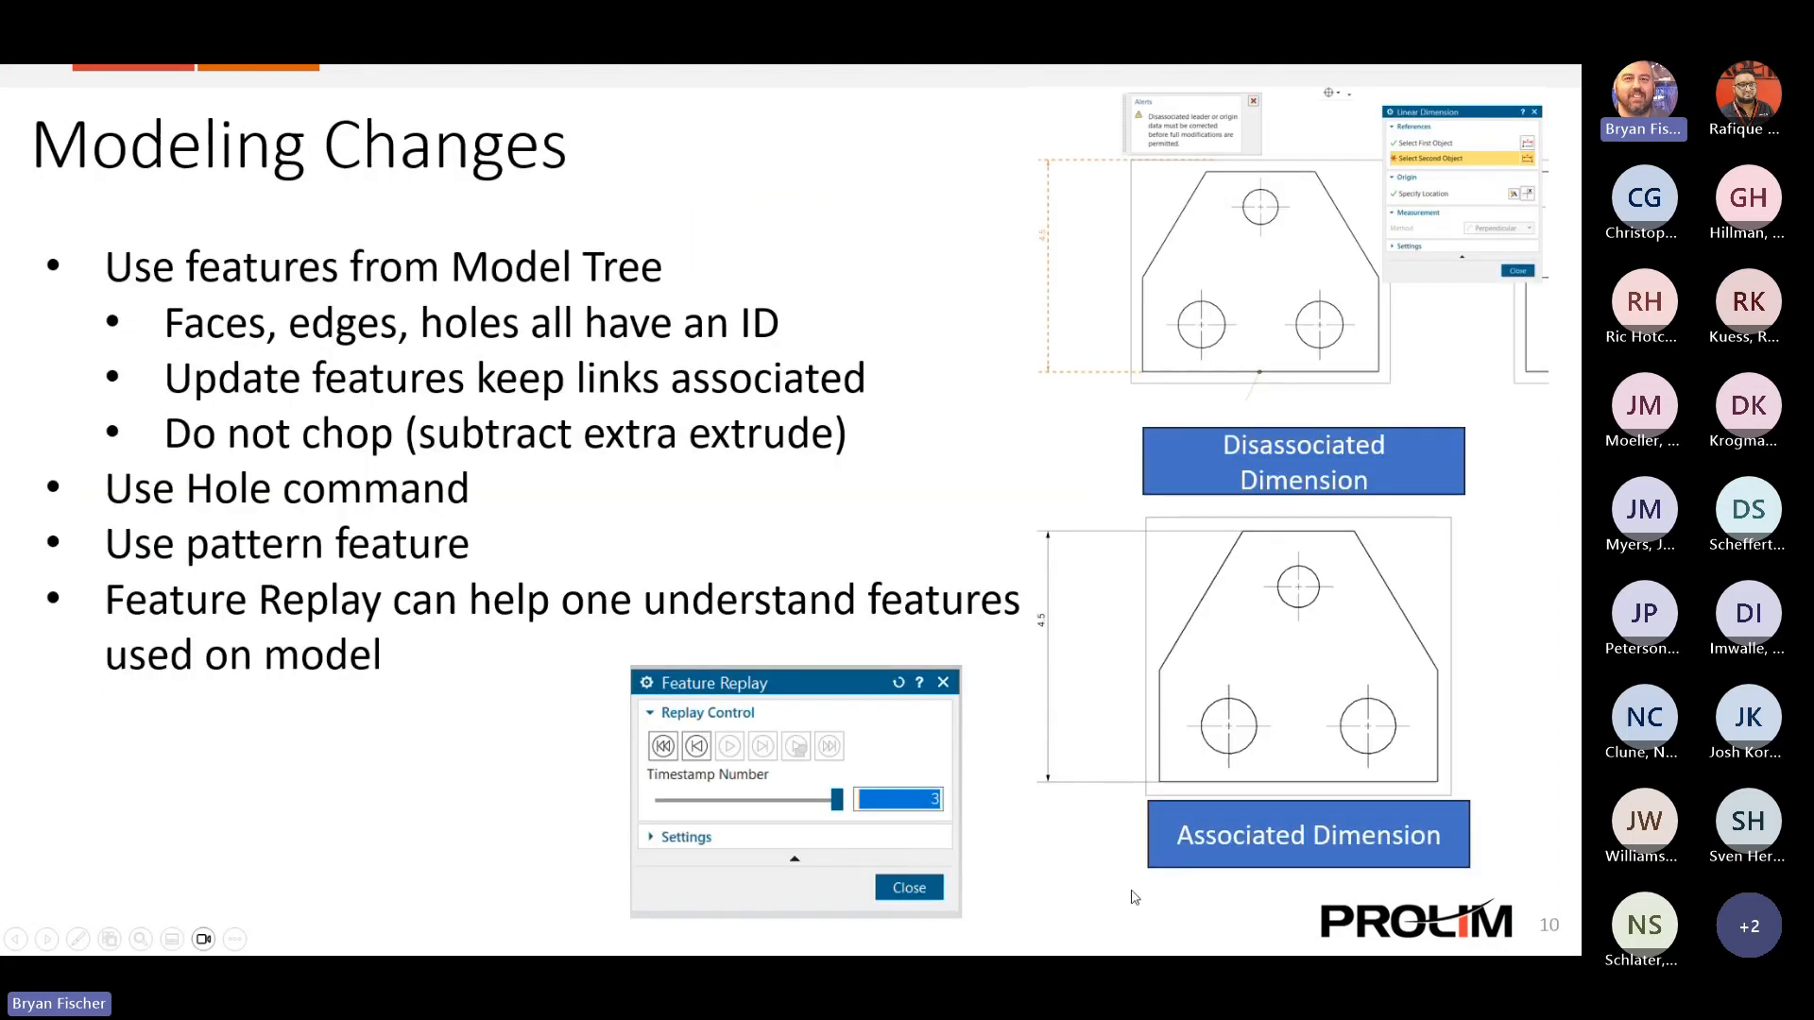
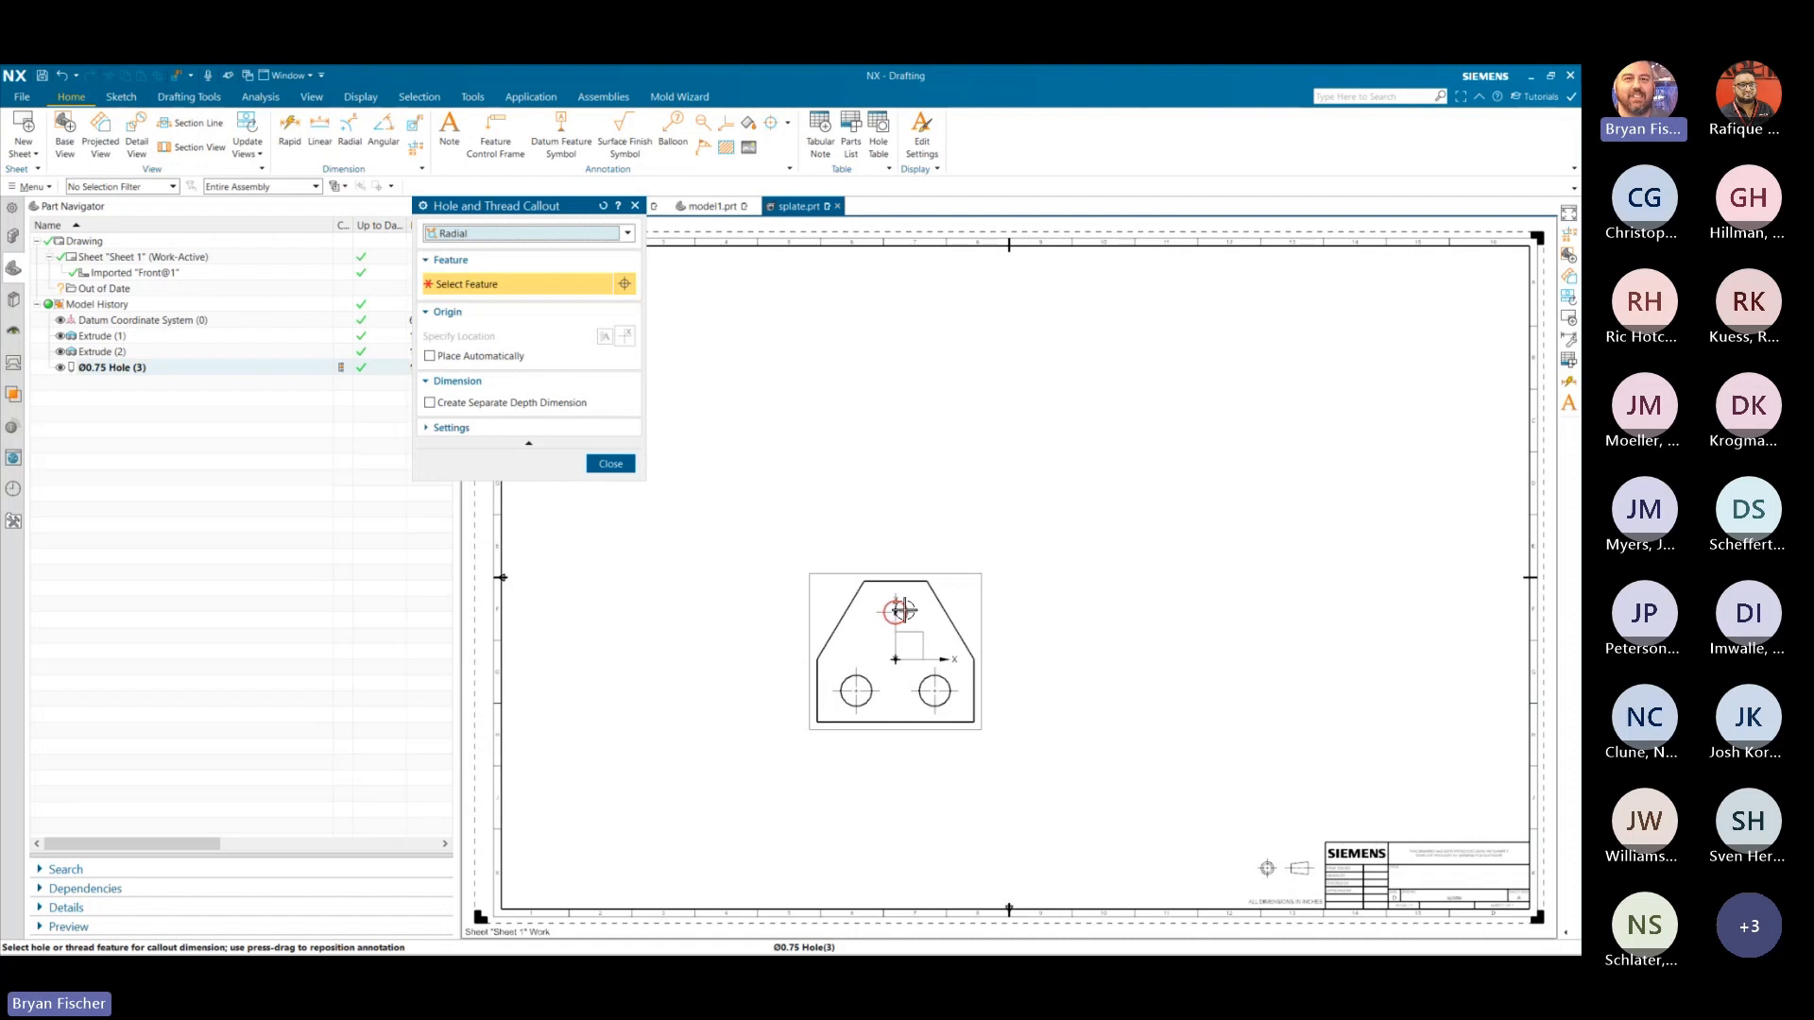
# - Place a radial hole callout for the plate's upper hole above the front view and close Hole and Thread Callout
pyautogui.click(891, 611)
pyautogui.scroll(3, 967, 530)
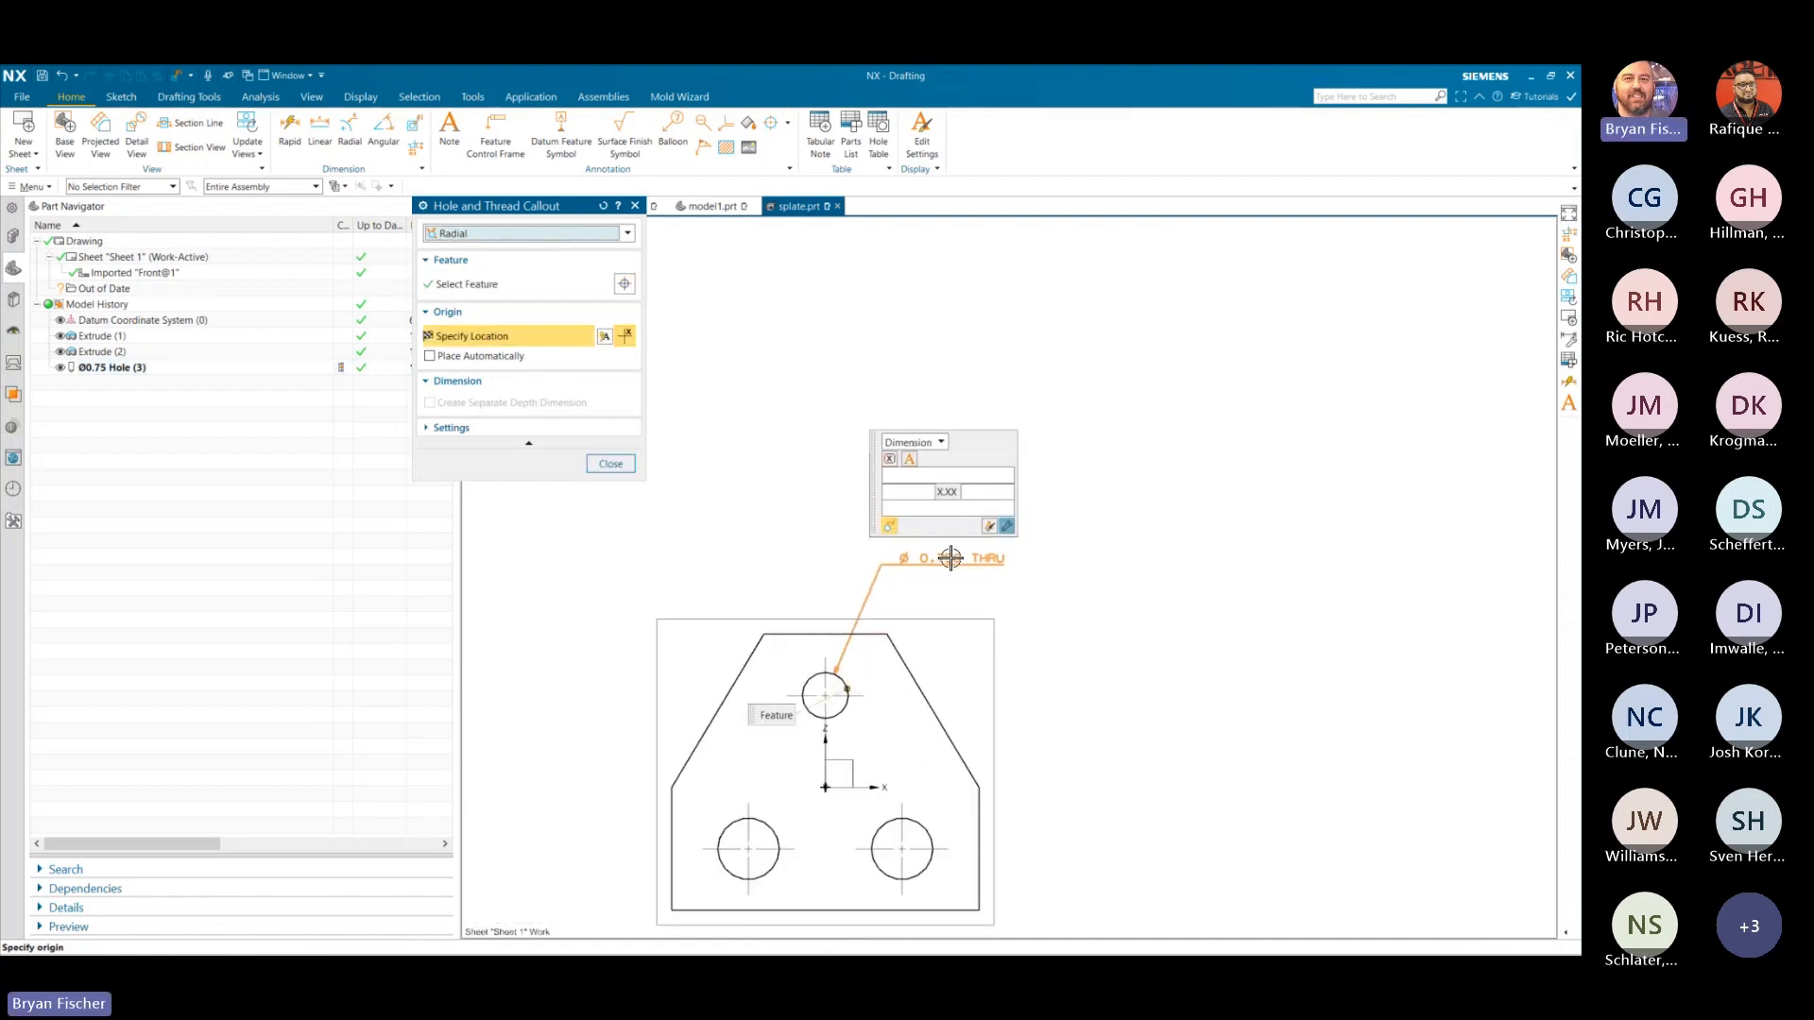
pyautogui.click(954, 556)
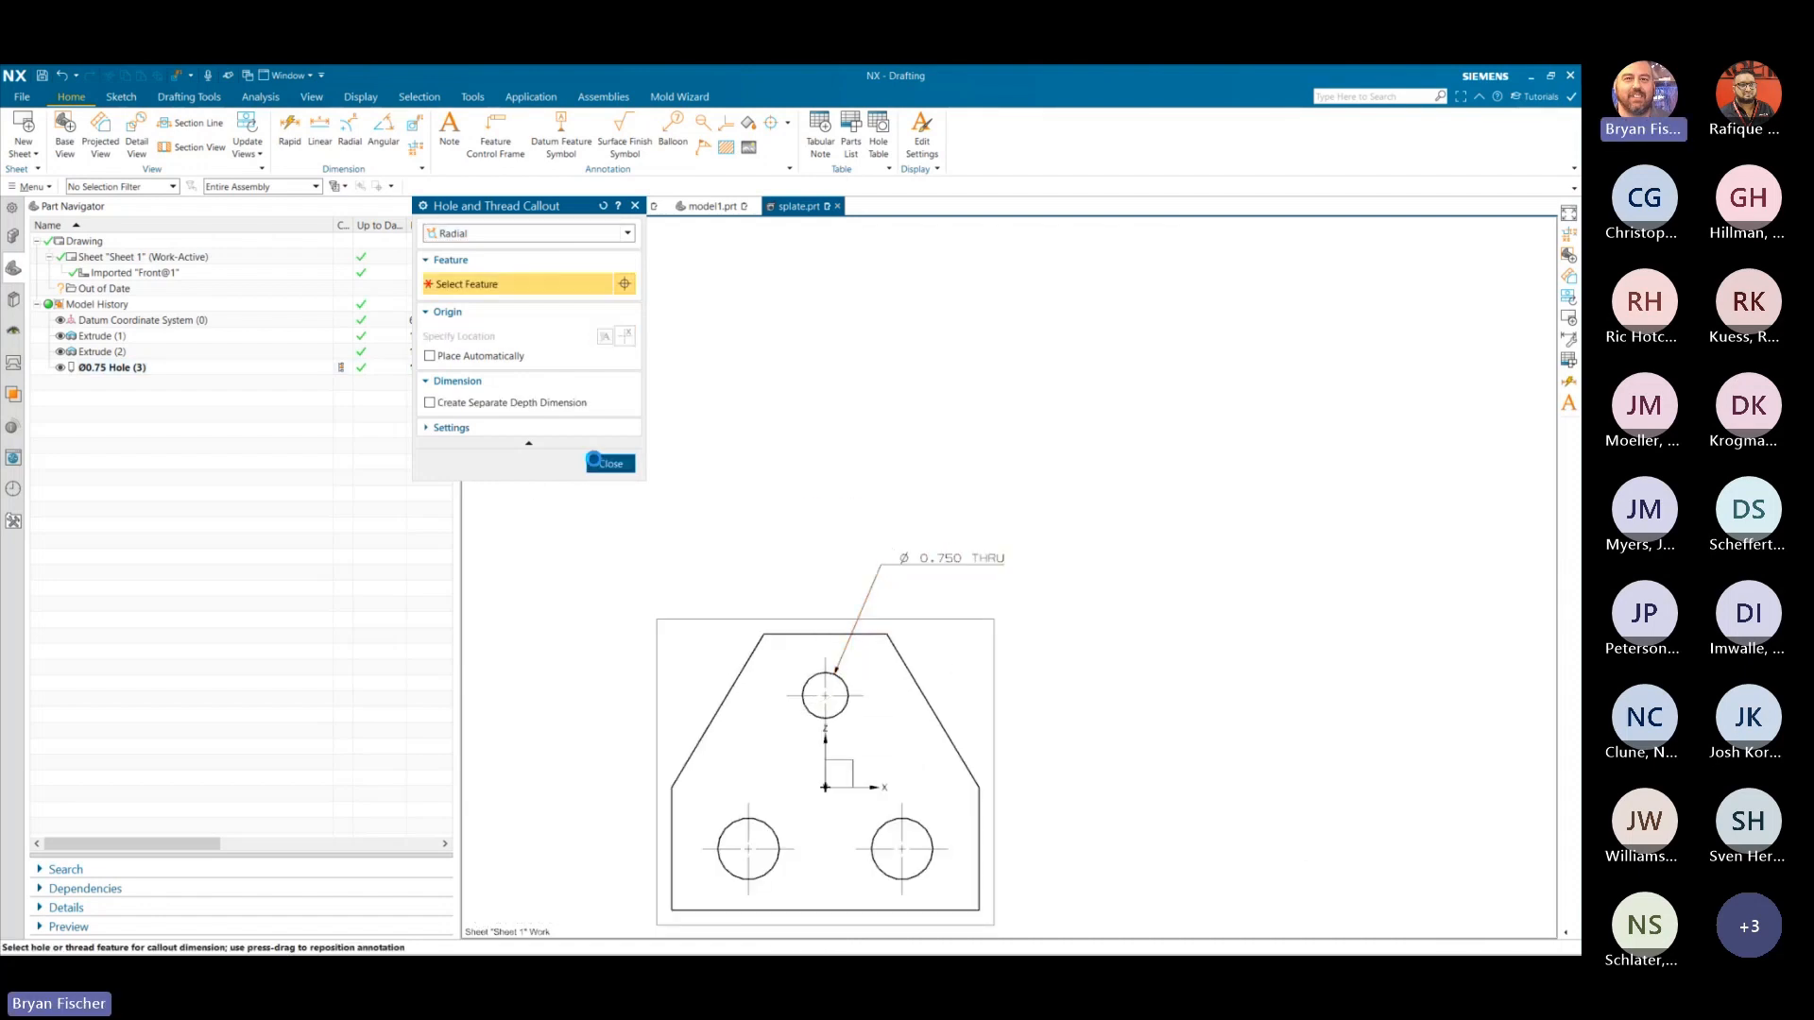
pyautogui.click(609, 464)
pyautogui.click(416, 120)
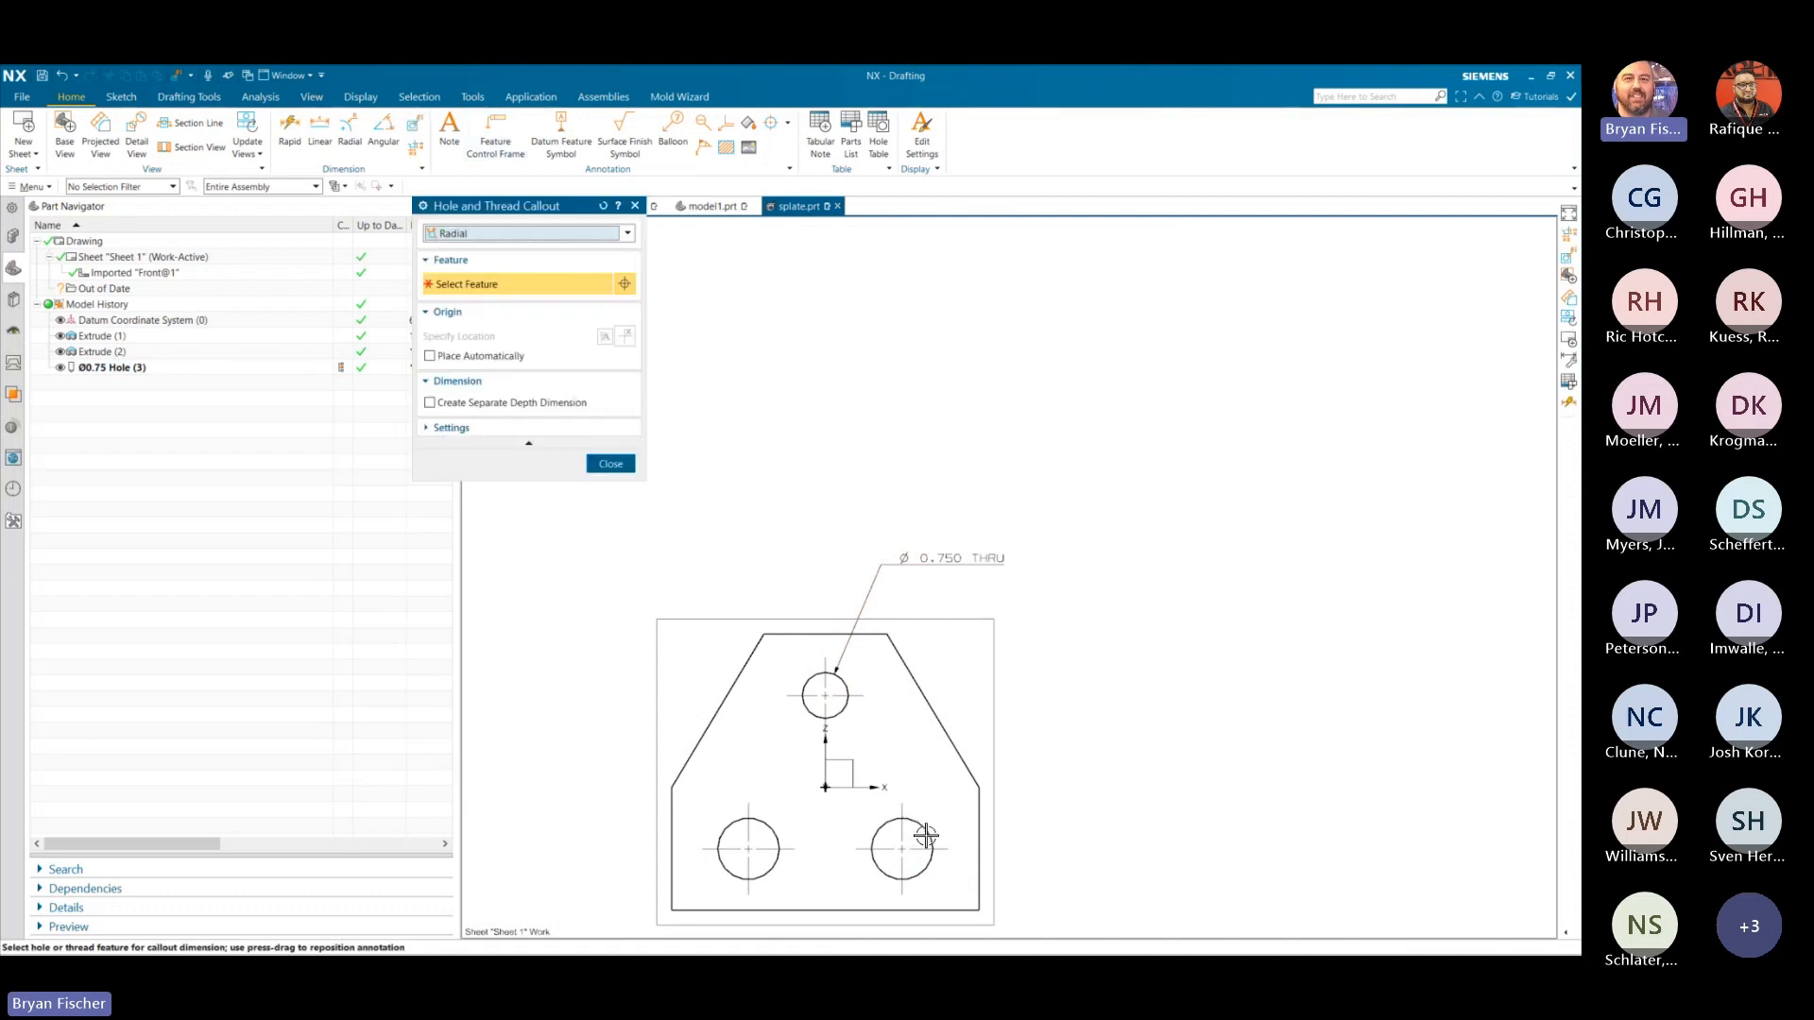
pyautogui.click(611, 464)
# - Open the upper hole callout for editing, review its Hole and Thread Callout parameter settings, and close it
pyautogui.doubleClick(984, 560)
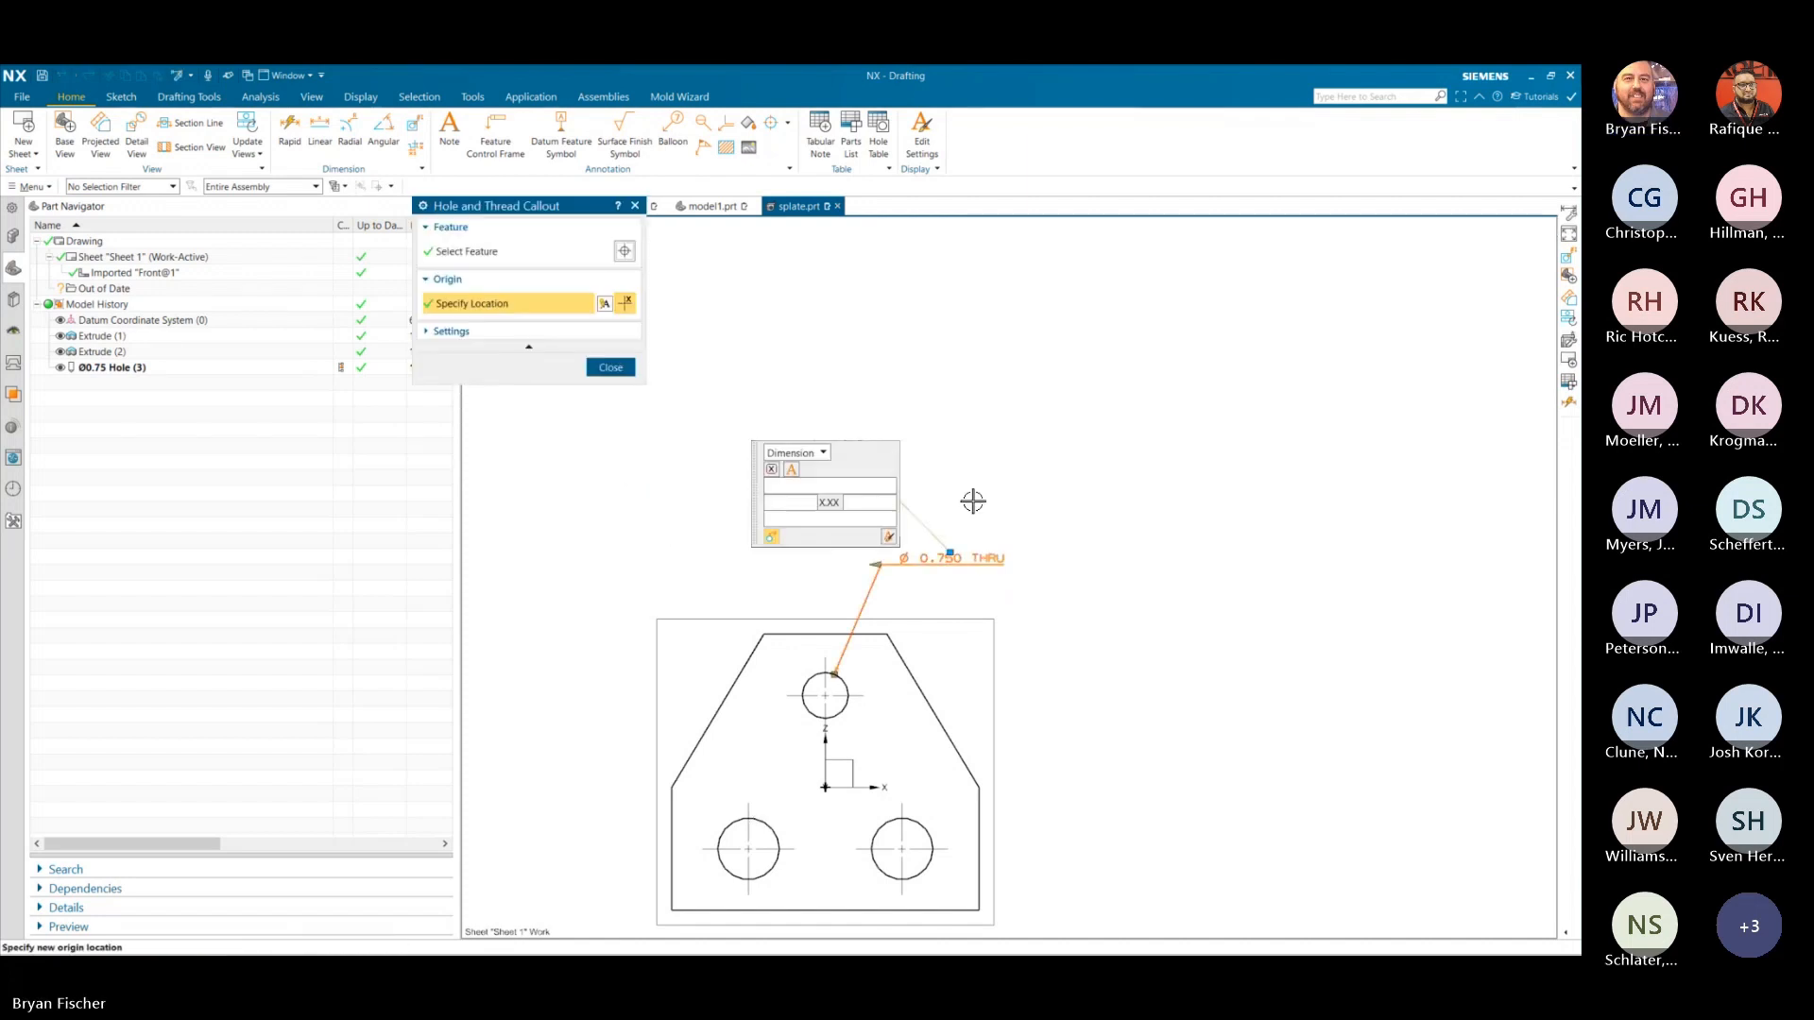
pyautogui.click(477, 332)
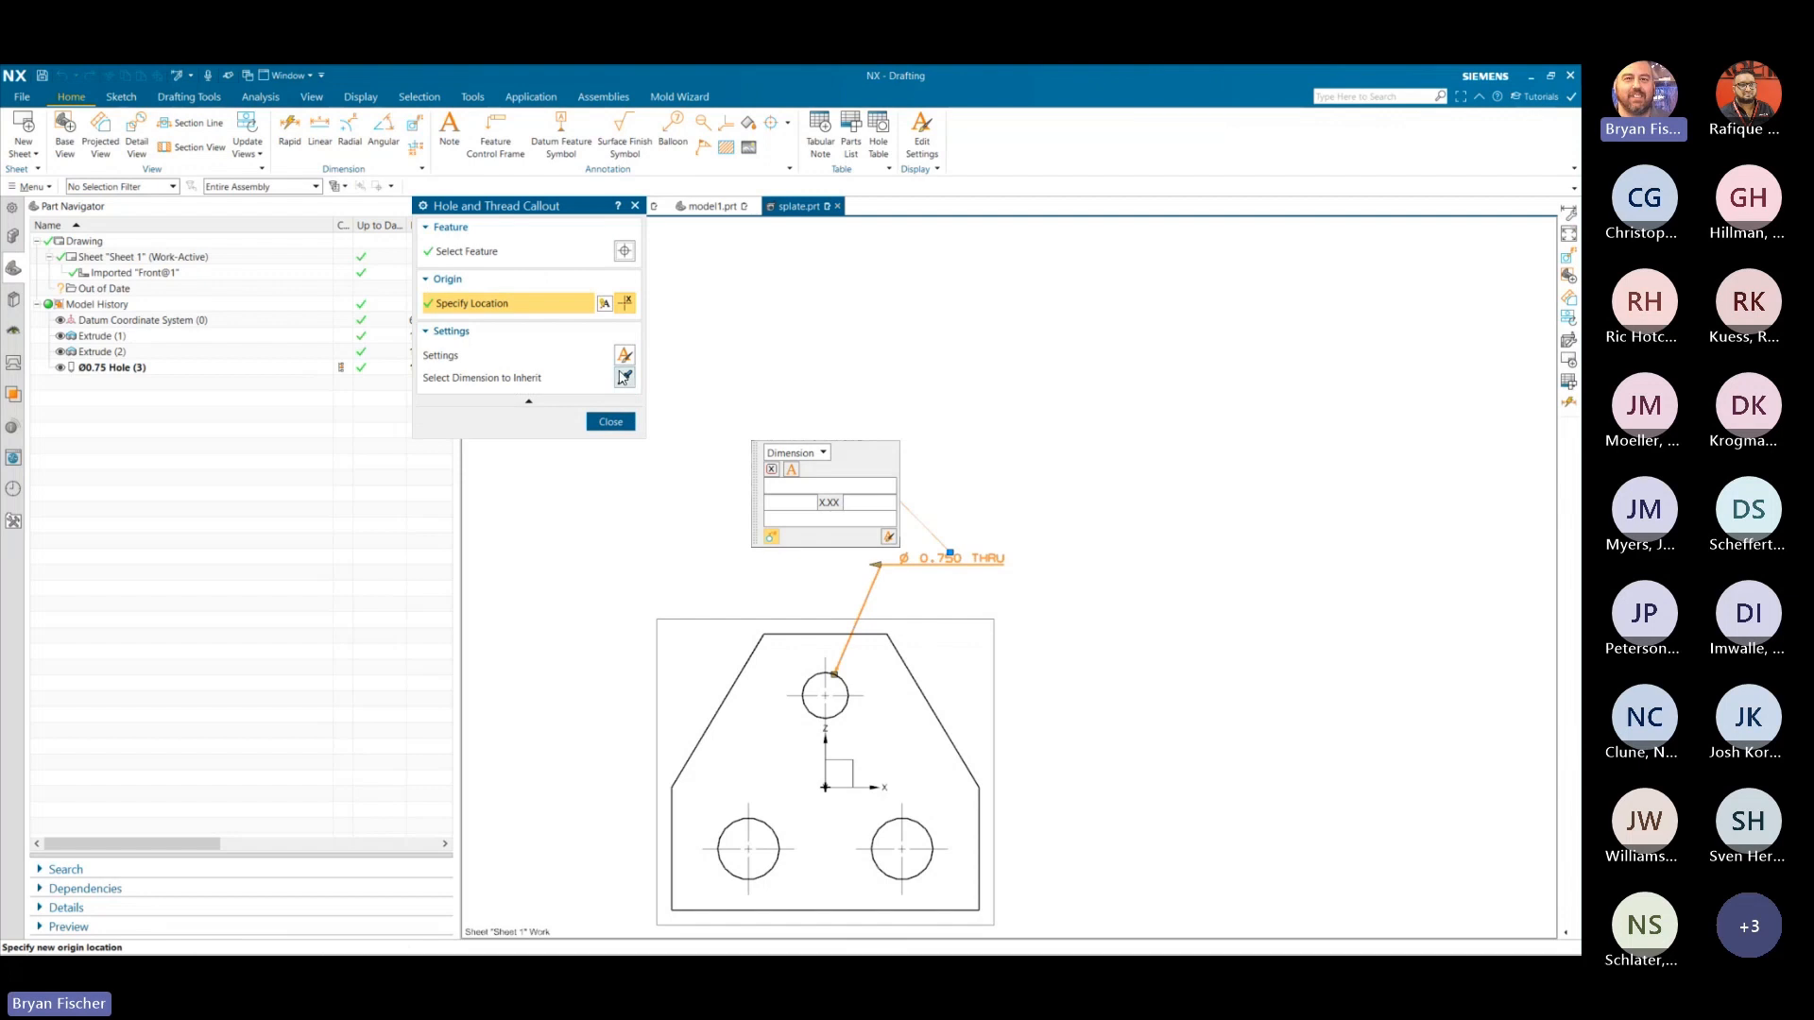
pyautogui.click(625, 356)
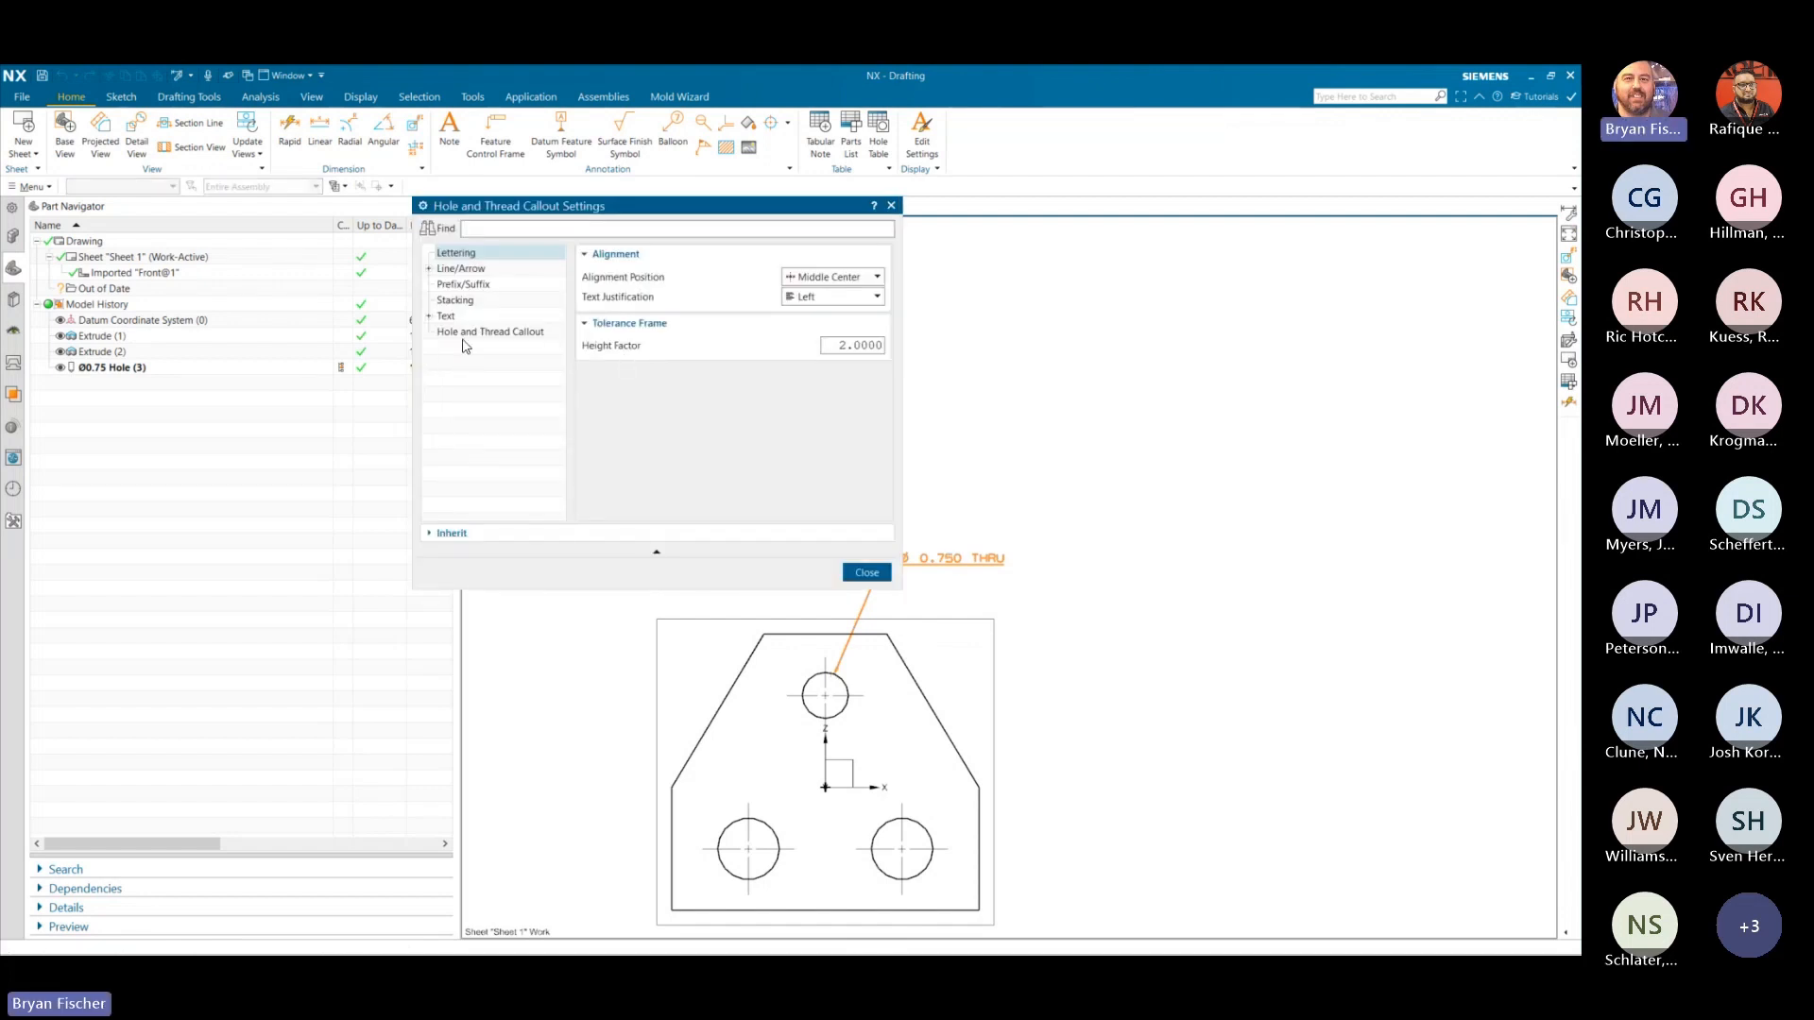
pyautogui.click(466, 333)
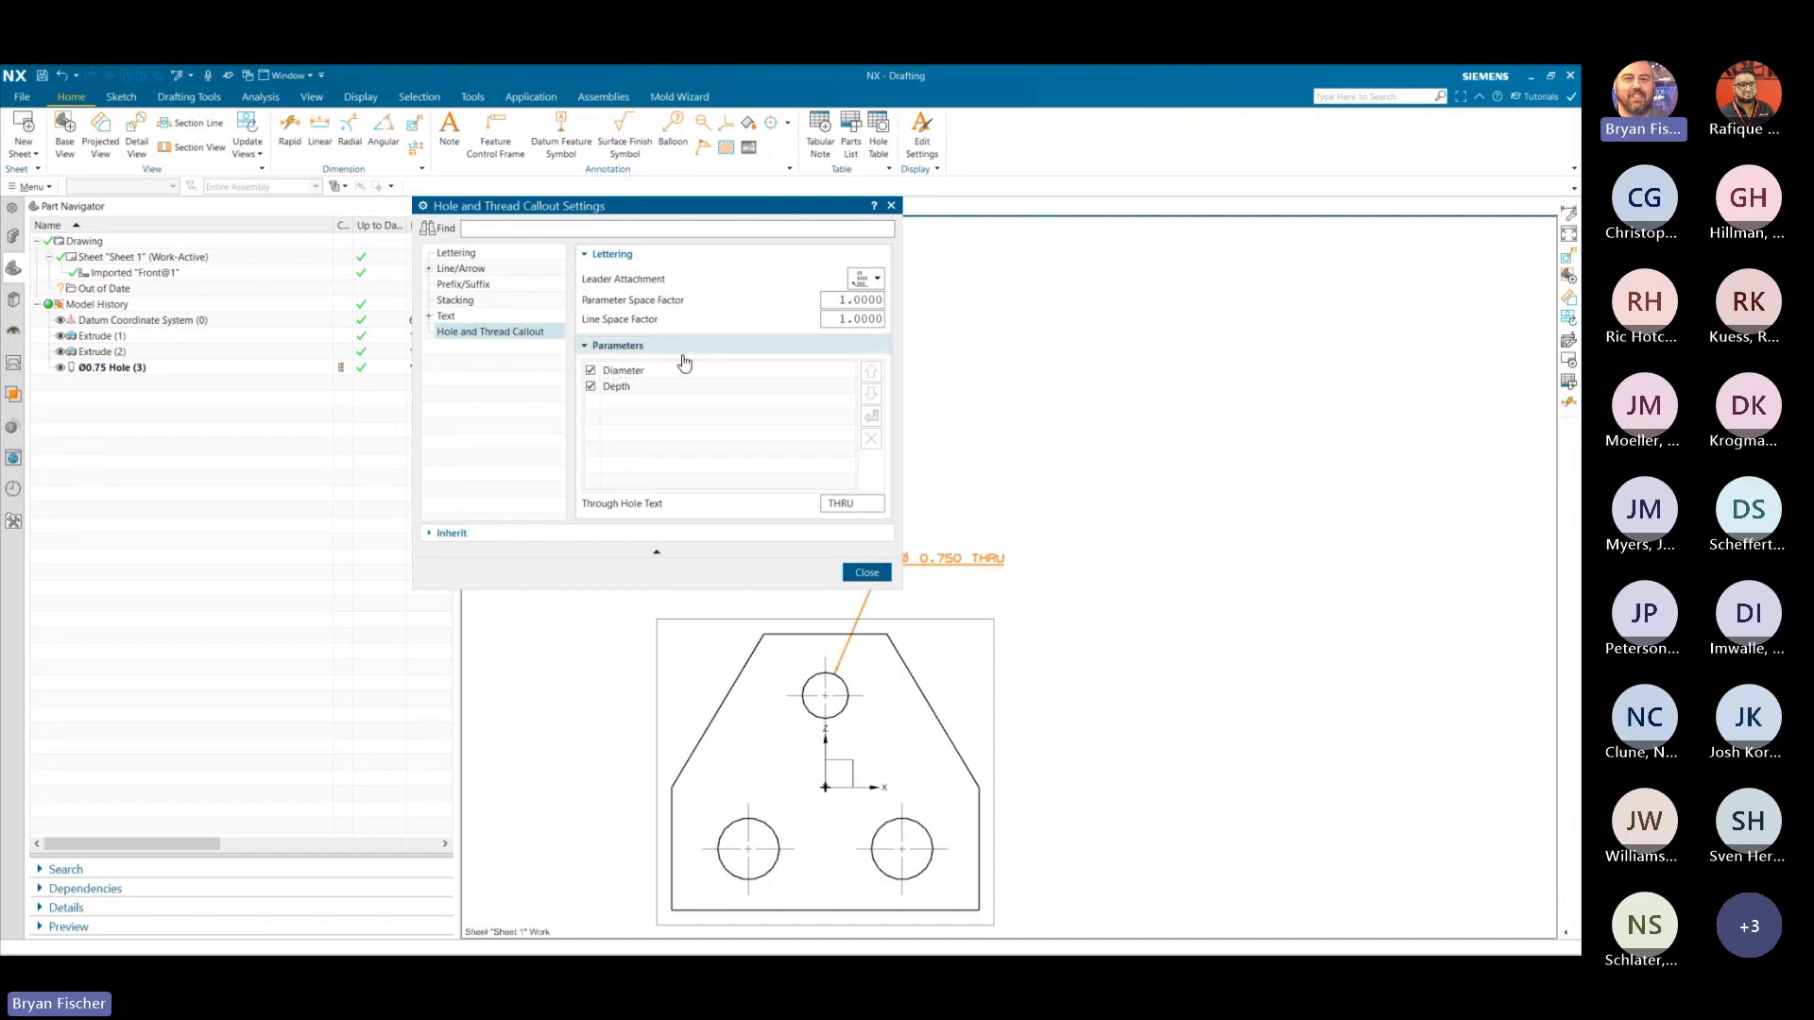
pyautogui.click(866, 573)
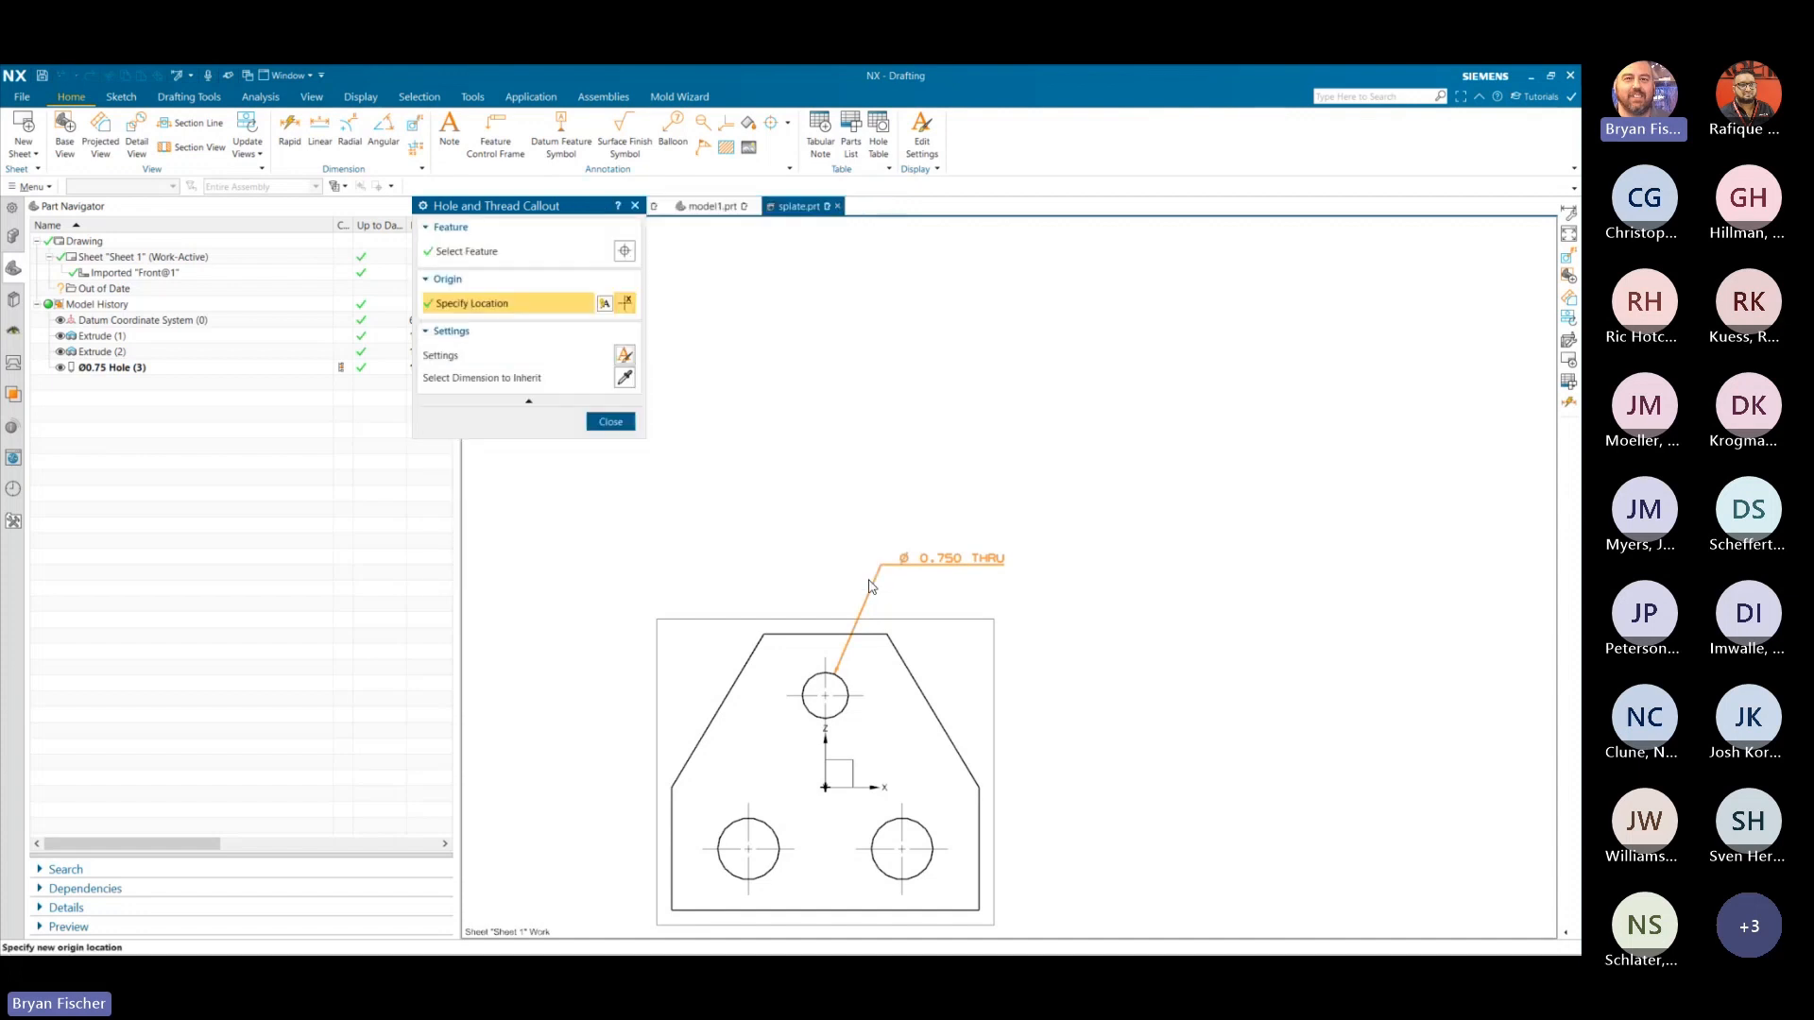
pyautogui.click(601, 422)
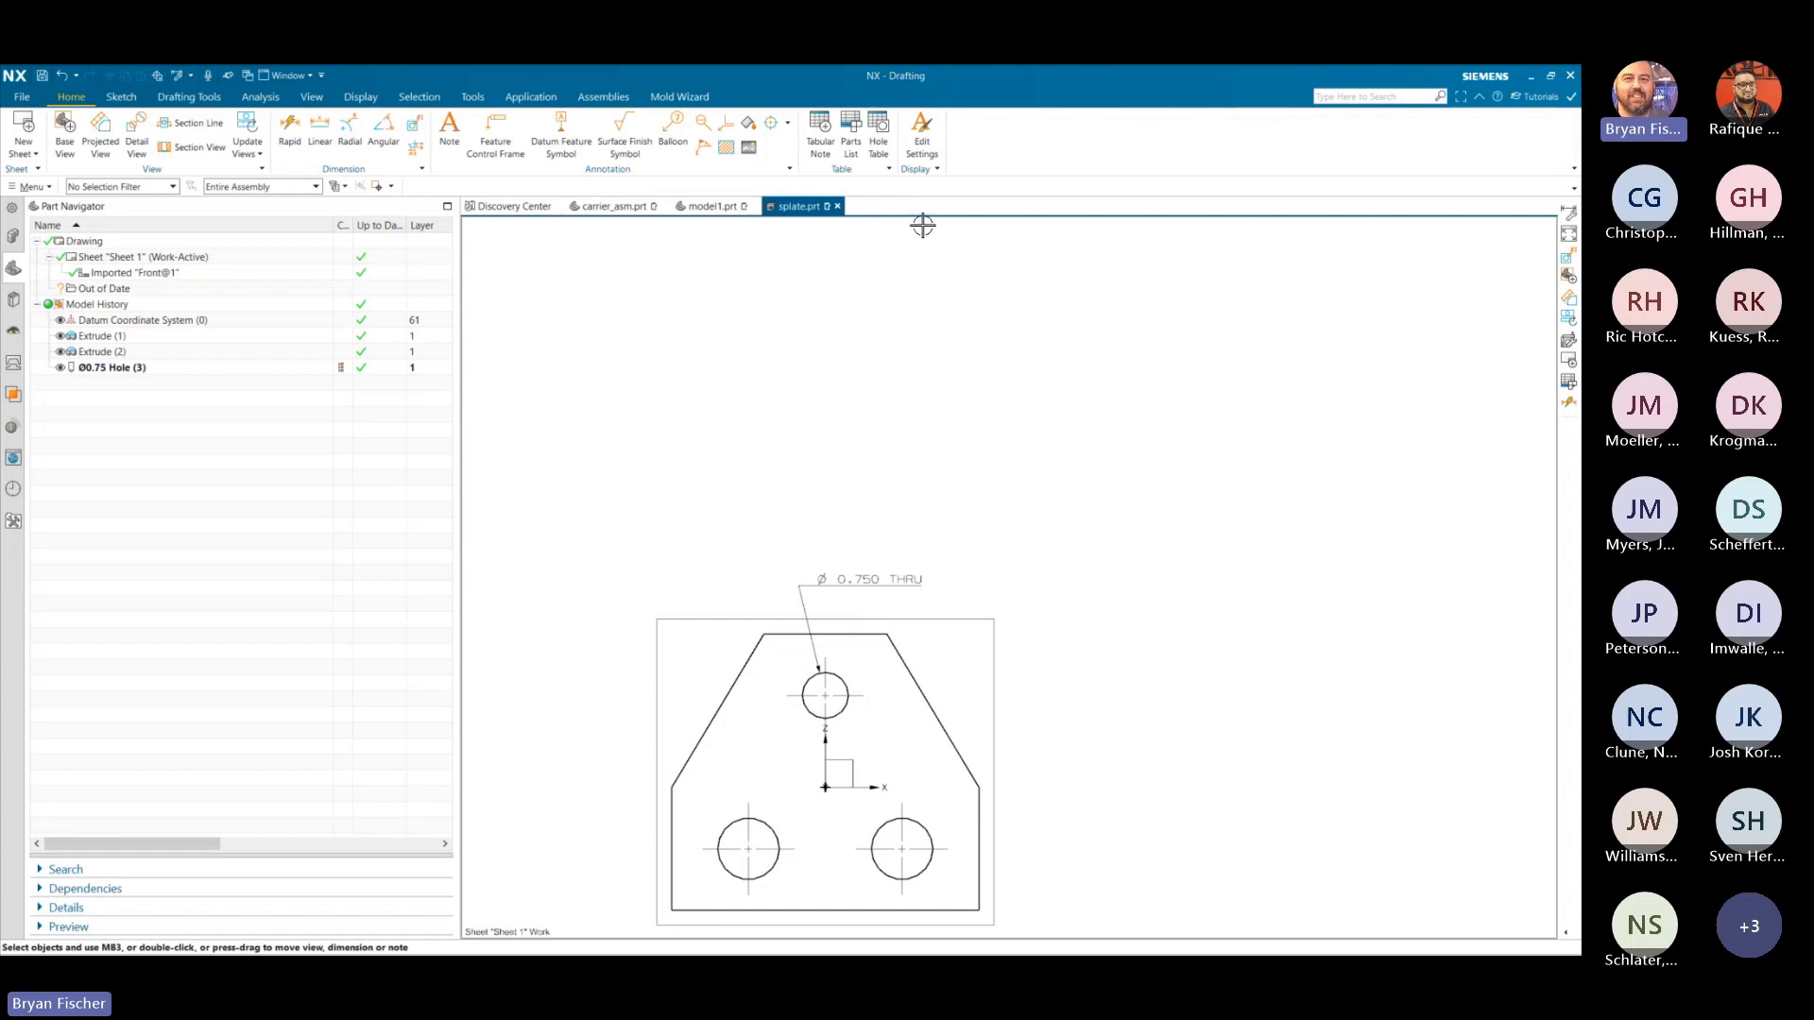
# - Start a hole table with its origin at the plate's lower-left corner, selecting the lower-left hole and the plate body
pyautogui.click(878, 142)
pyautogui.scroll(-3, 978, 461)
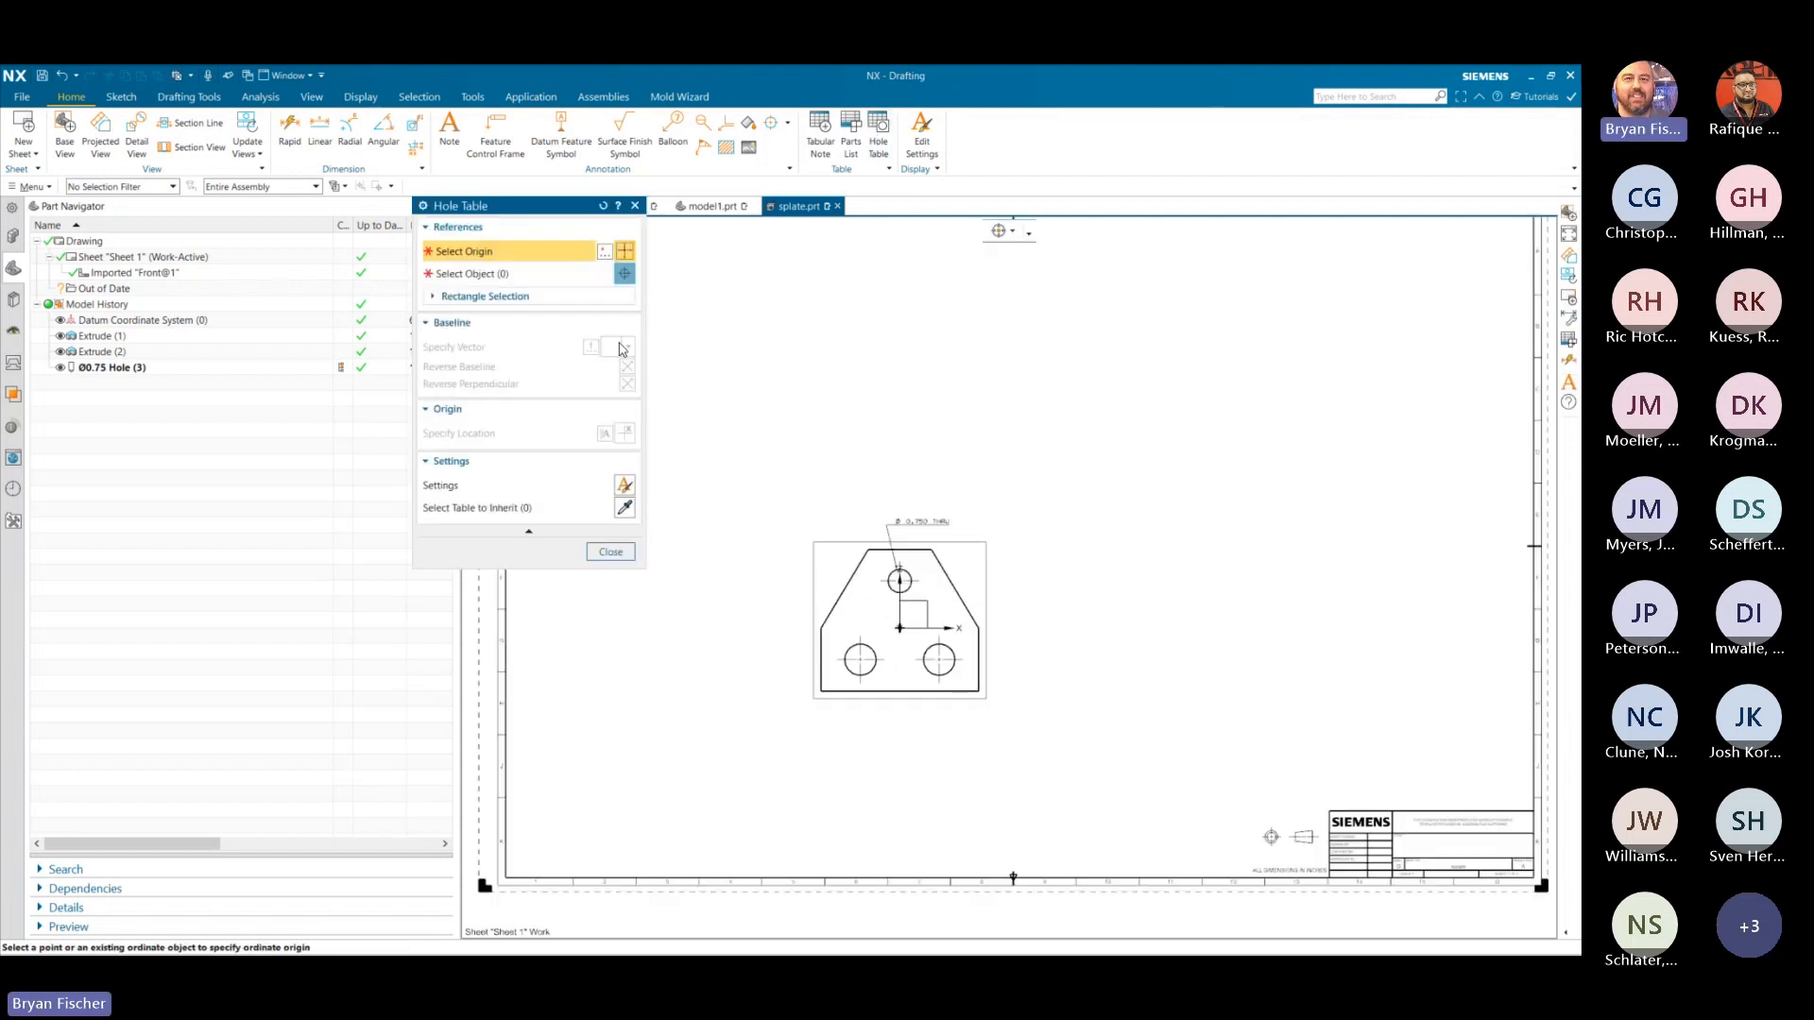
pyautogui.click(820, 690)
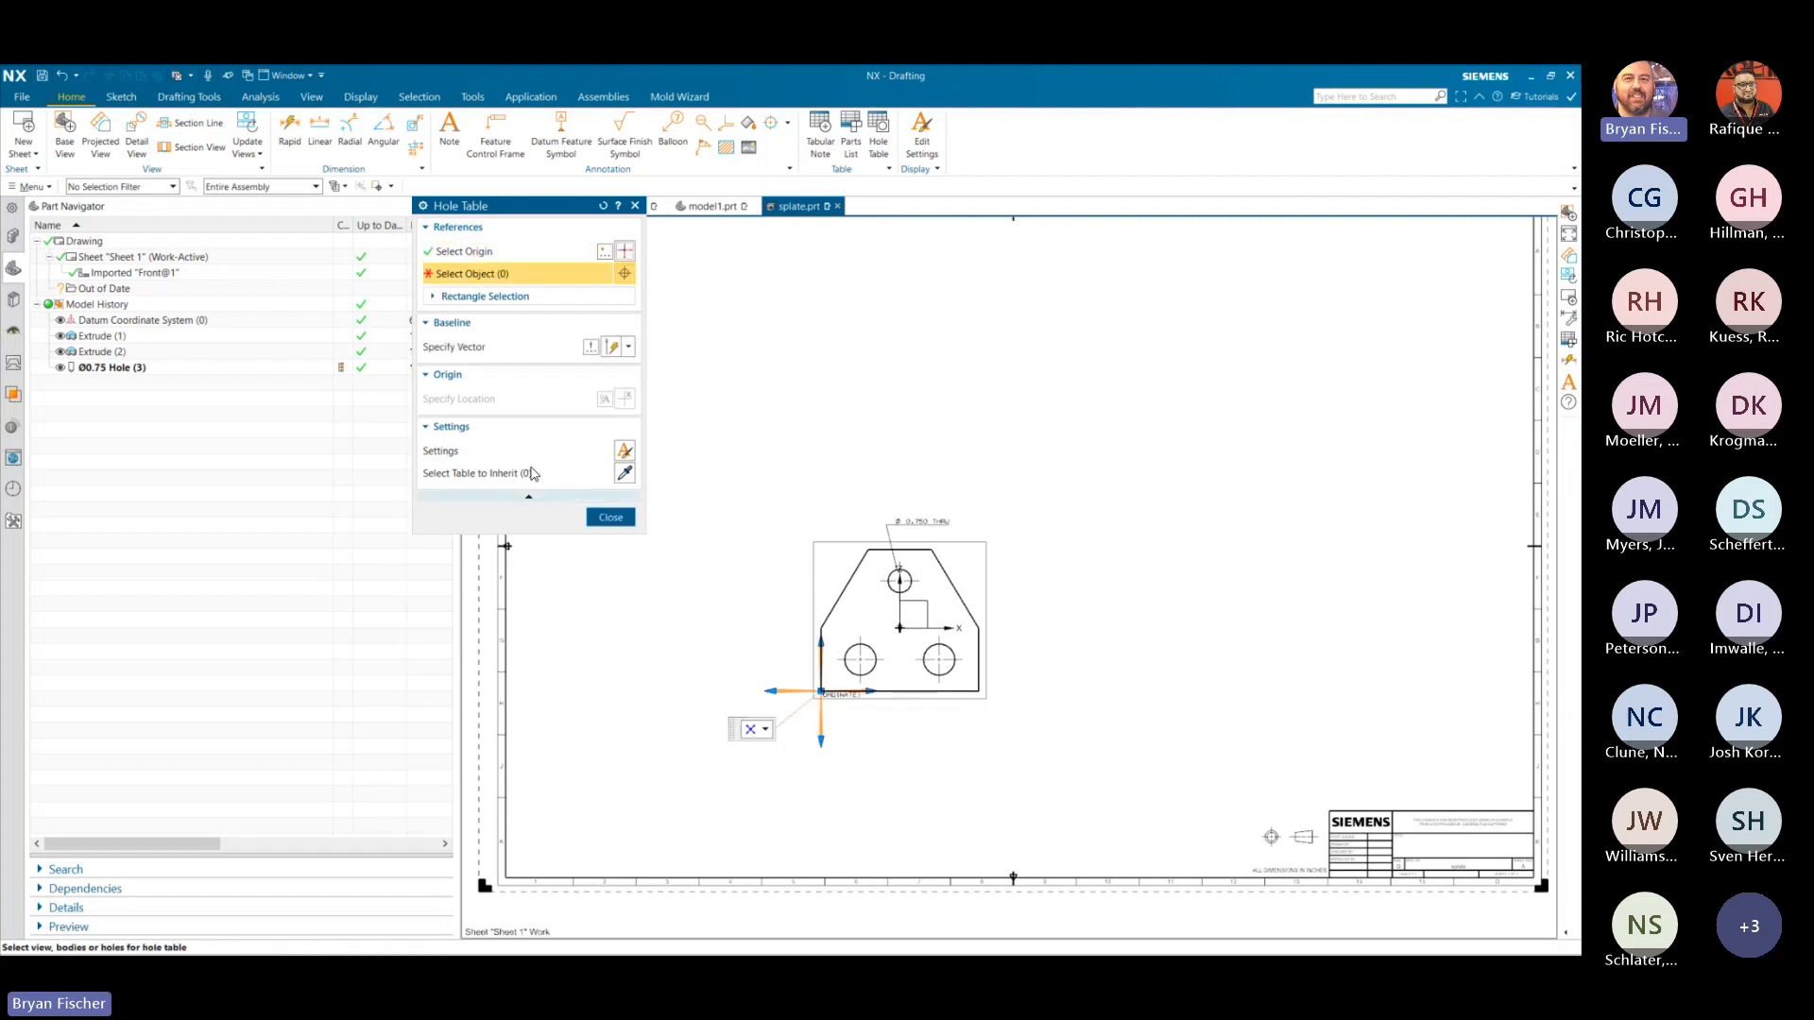
pyautogui.click(862, 652)
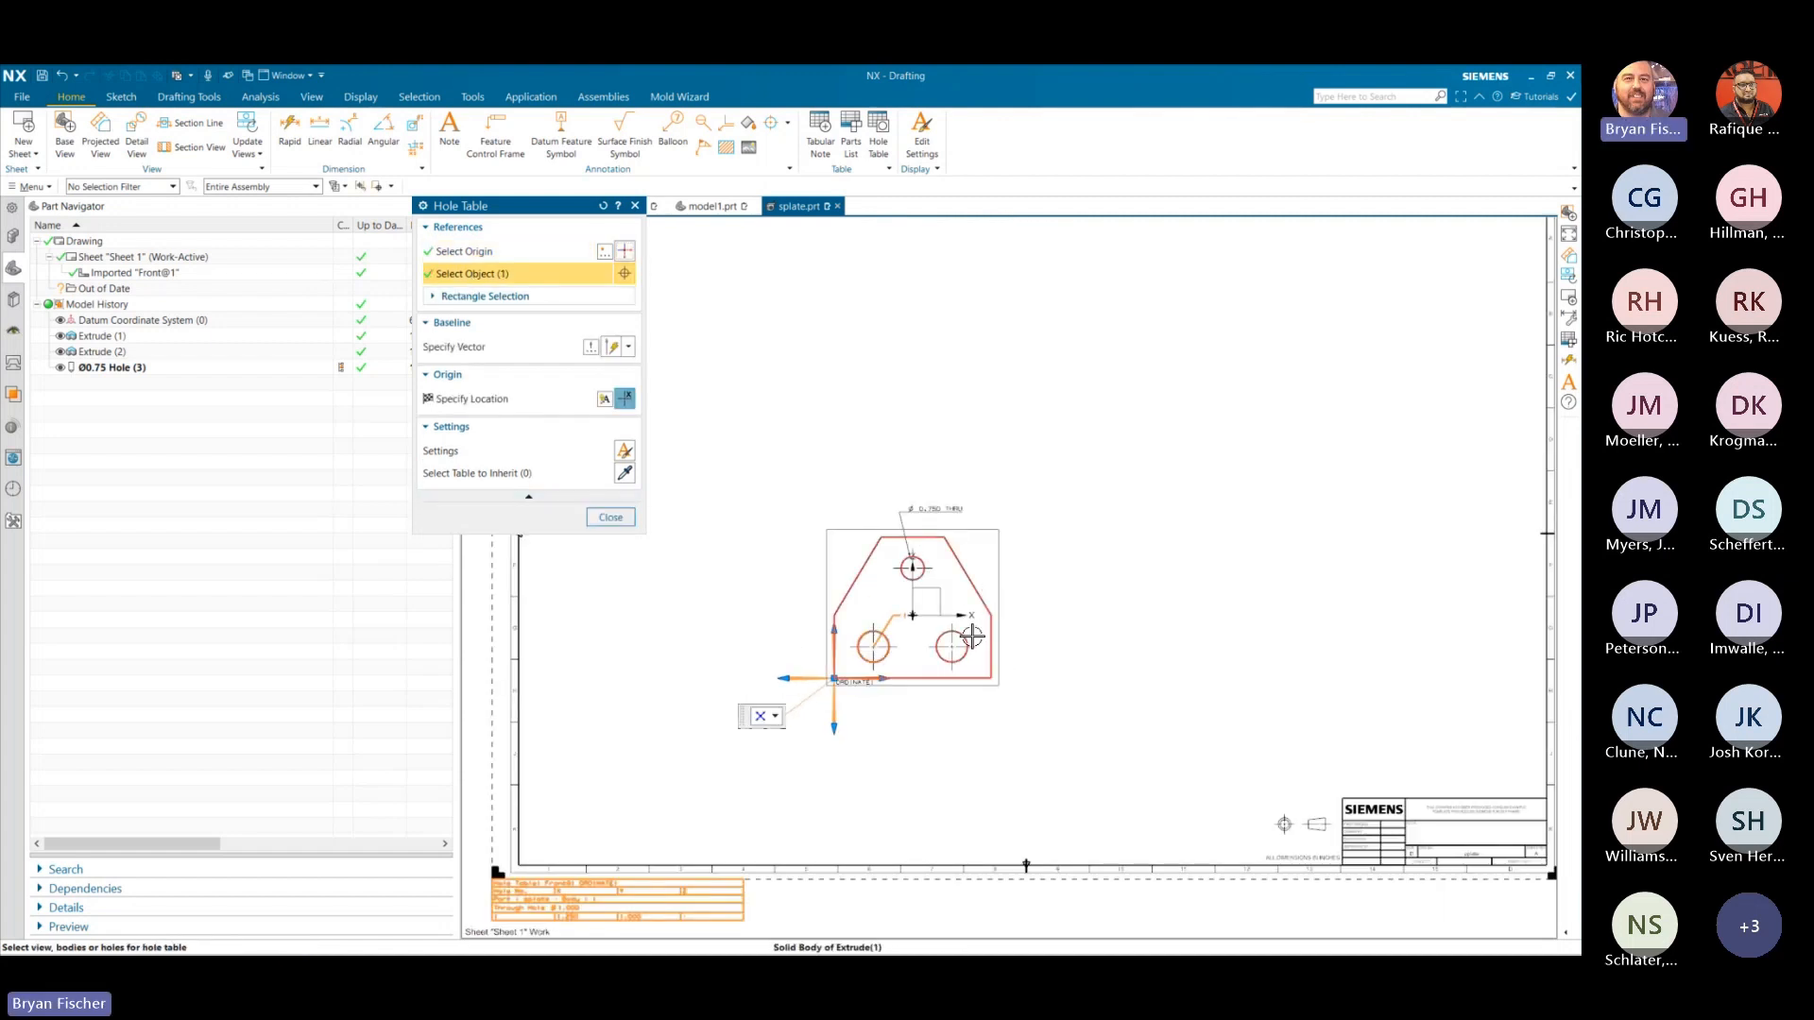
pyautogui.click(956, 640)
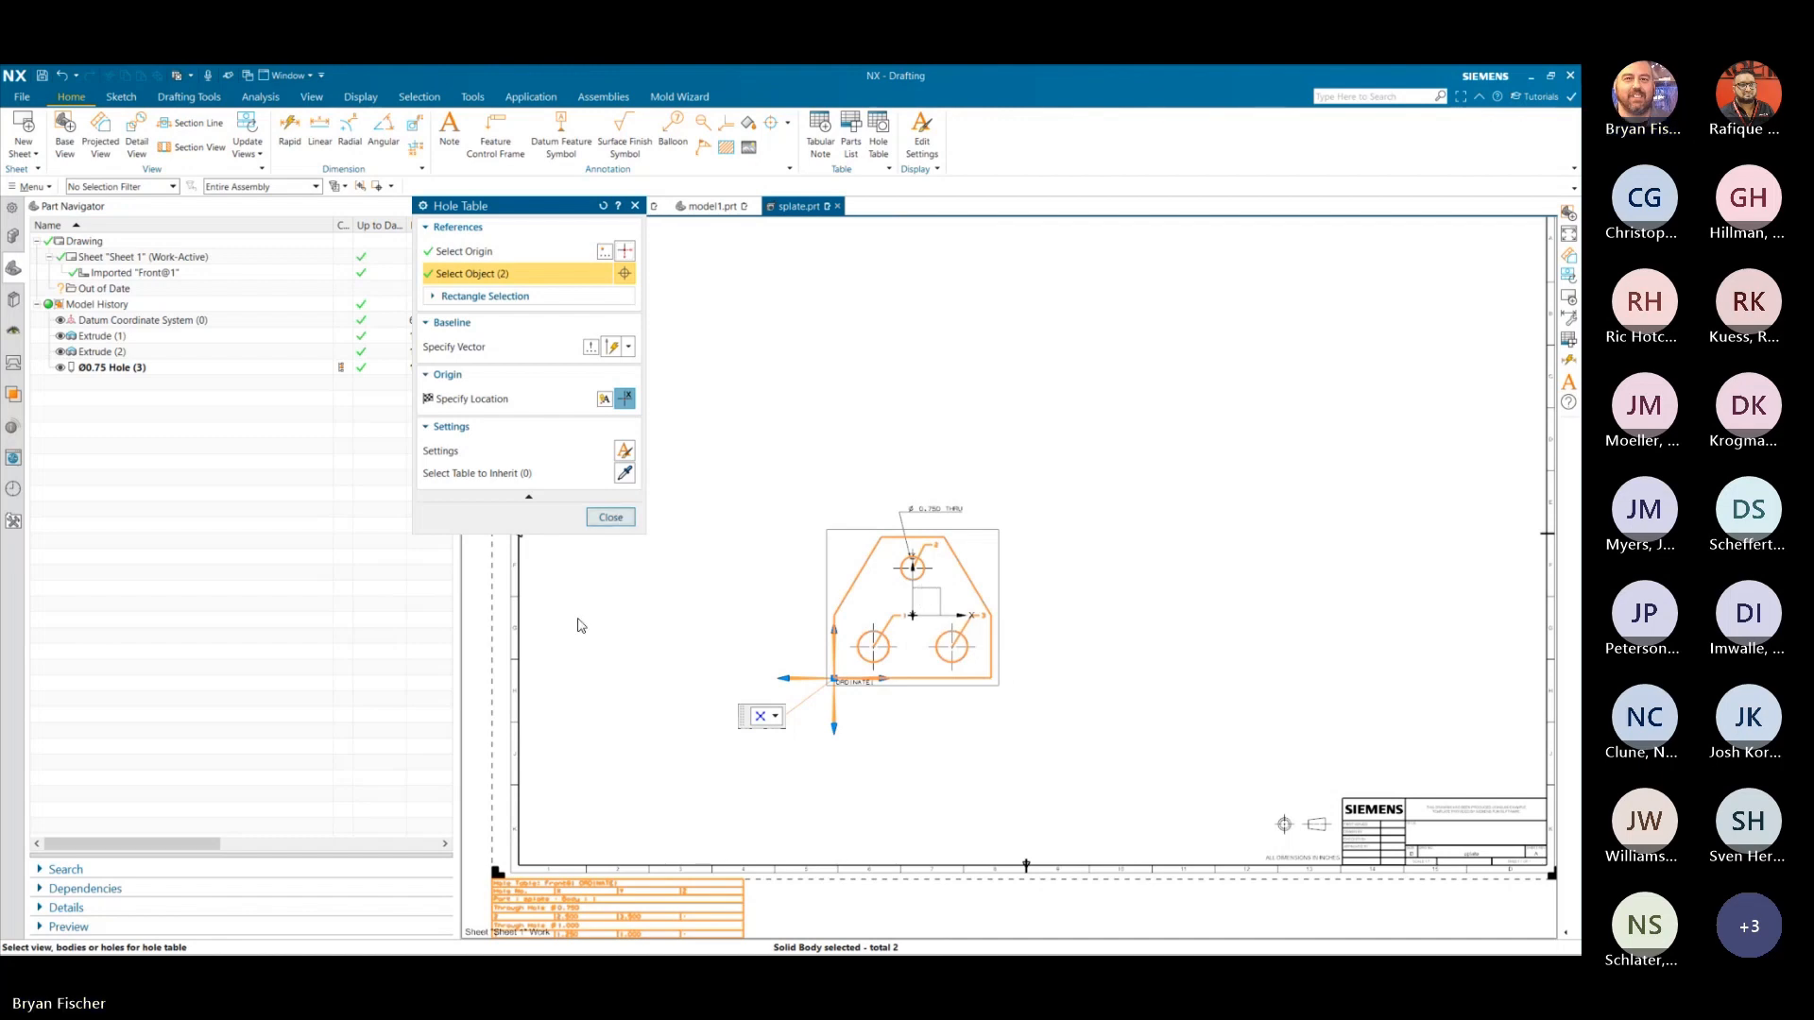
# - Place the hole table on the sheet to the right of the front view and finish the Hole Table command
pyautogui.click(461, 398)
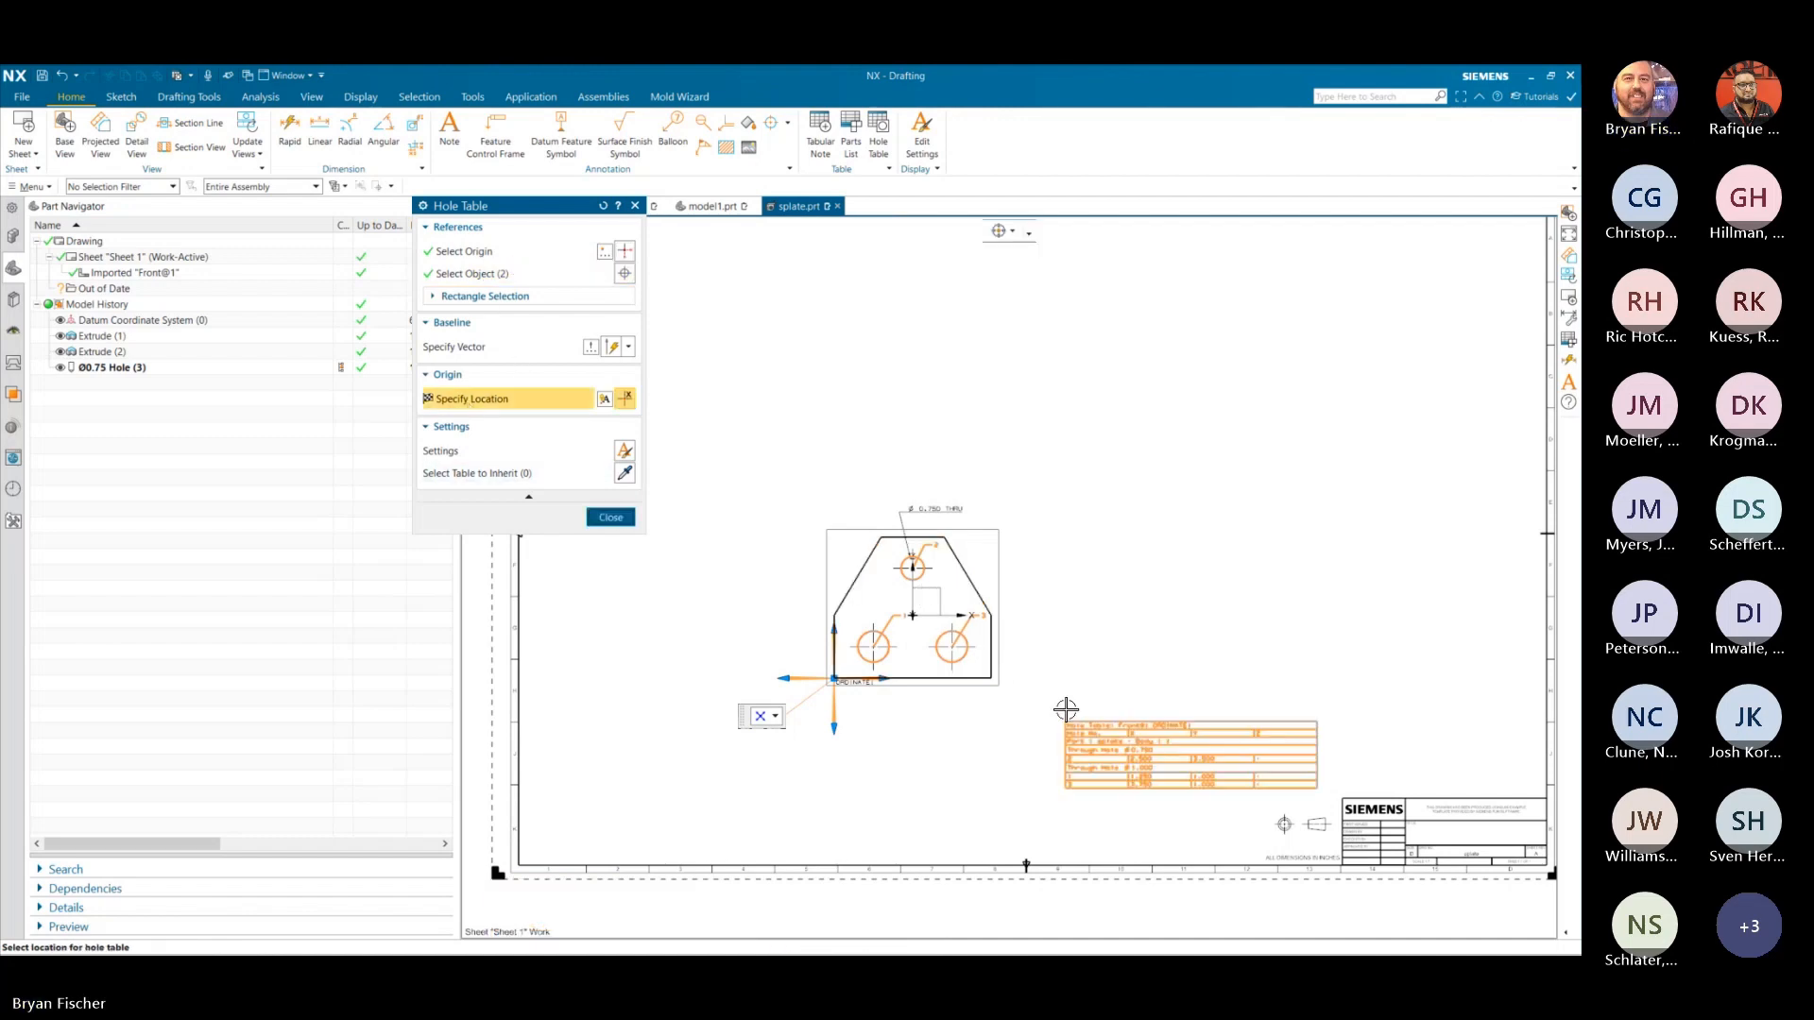
pyautogui.click(1045, 636)
pyautogui.scroll(3, 1149, 733)
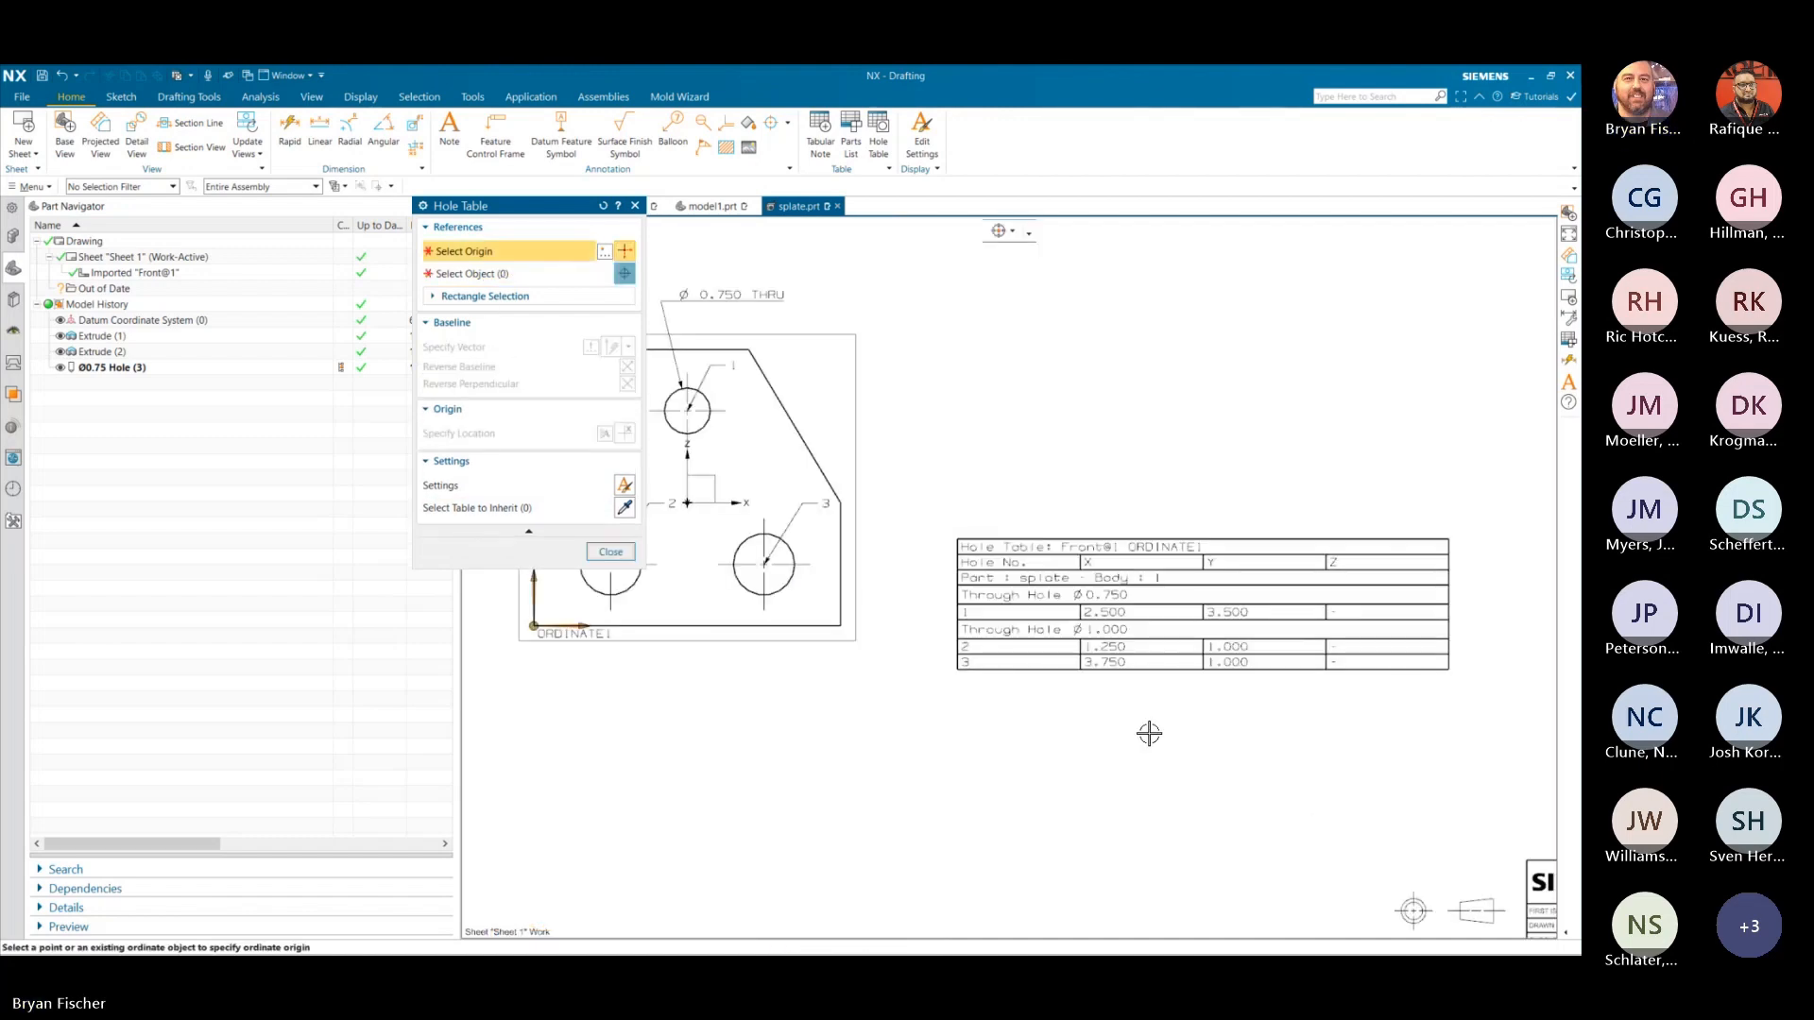
pyautogui.click(610, 552)
pyautogui.hotkey('ctrl', 'f')
pyautogui.scroll(5, 1233, 748)
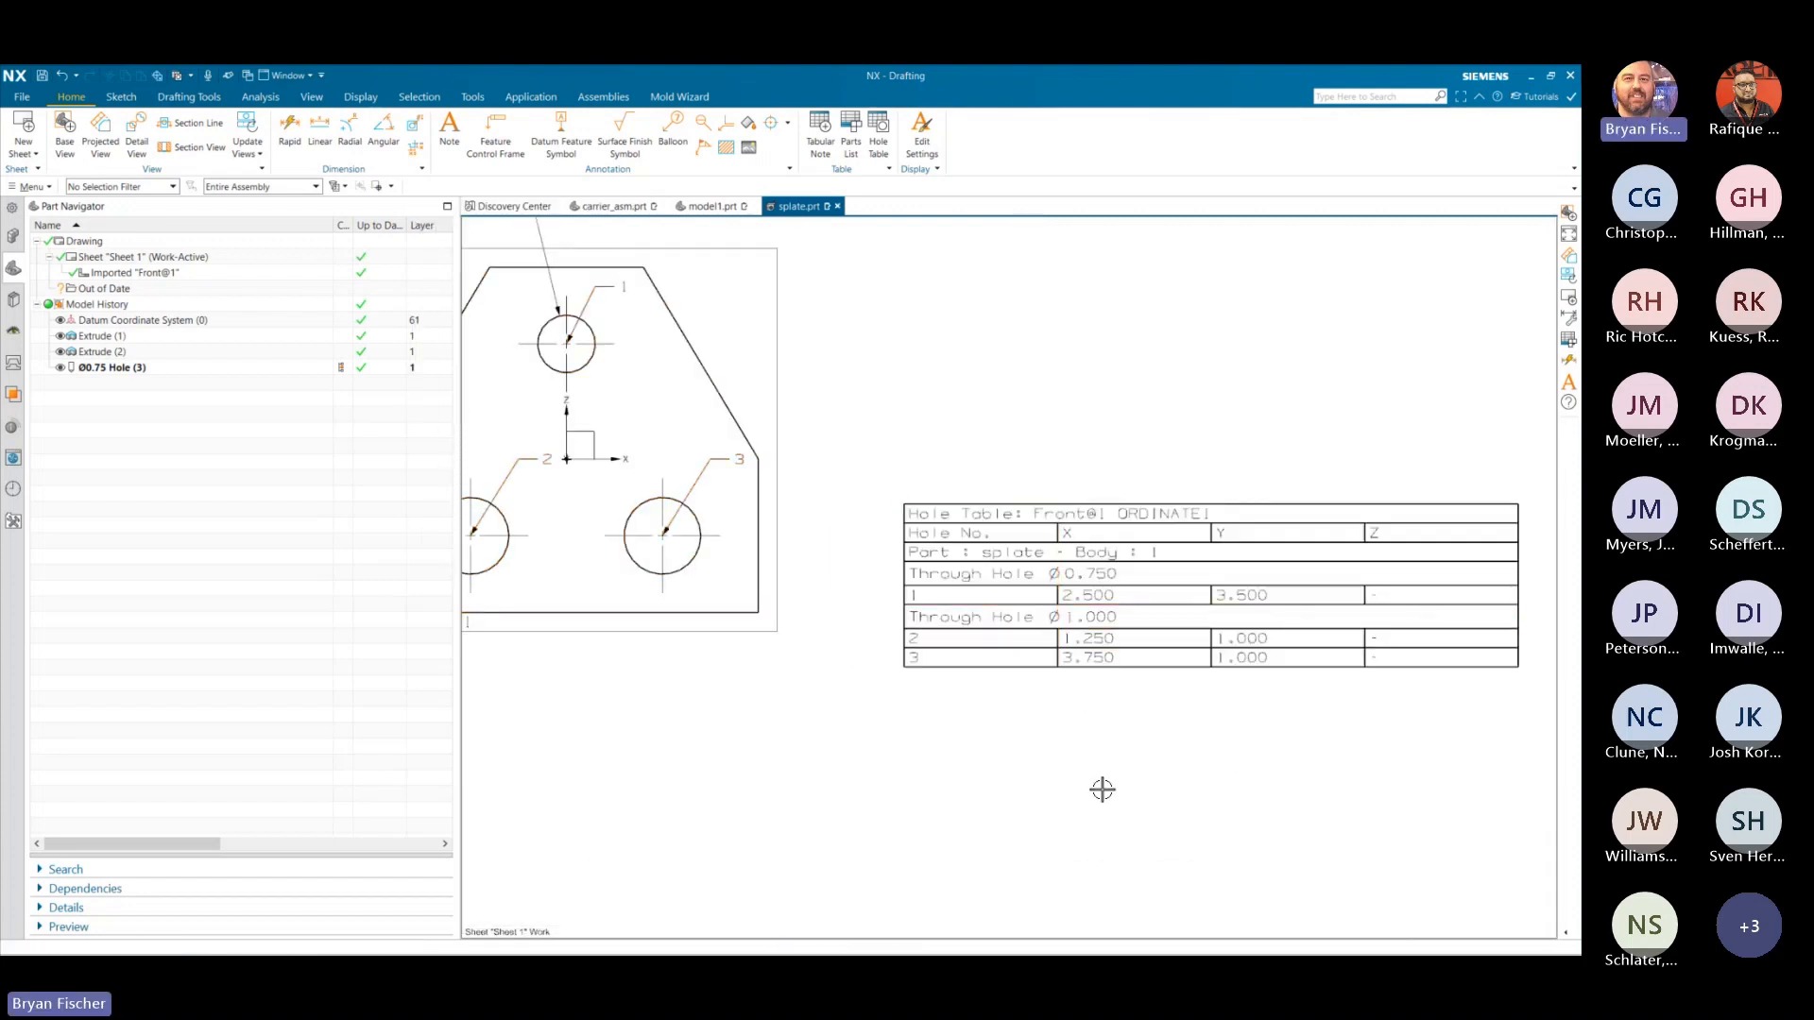
# - Delete the hole table and the upper hole's callout from the drawing sheet, and return to the Modeling application
pyautogui.scroll(-2, 1165, 694)
pyautogui.scroll(-2, 1165, 694)
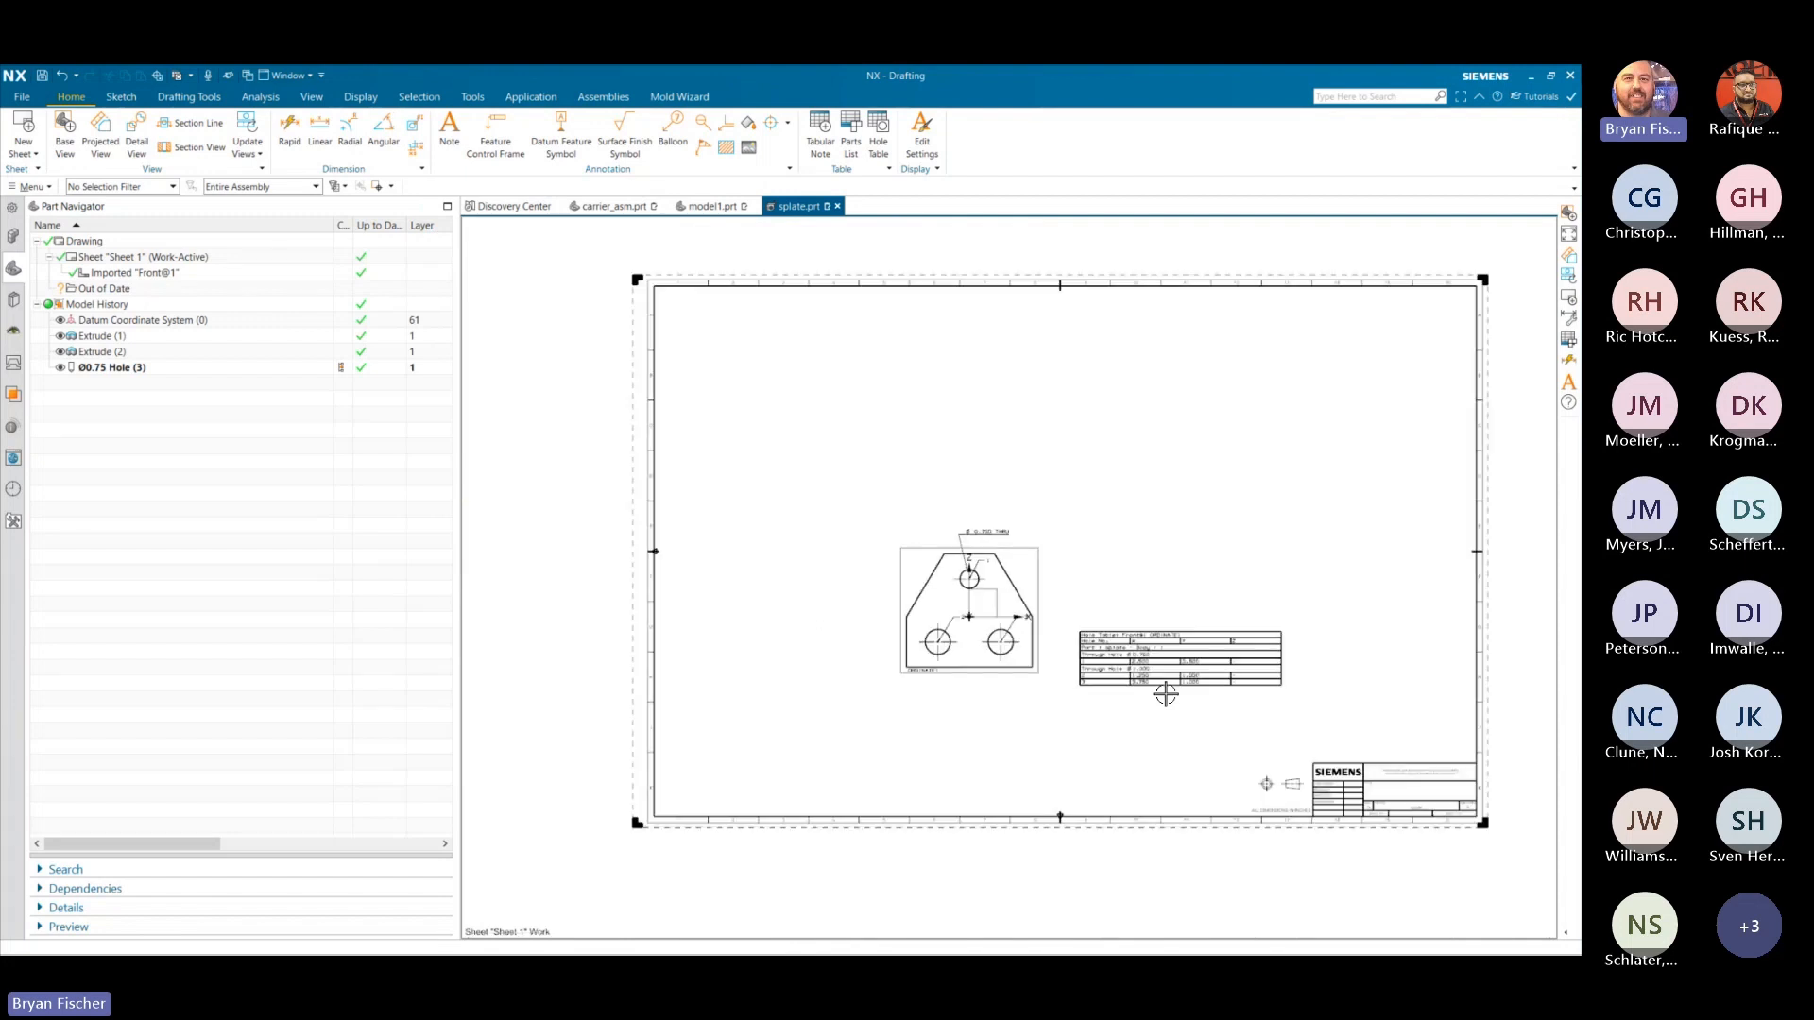
pyautogui.click(1076, 627)
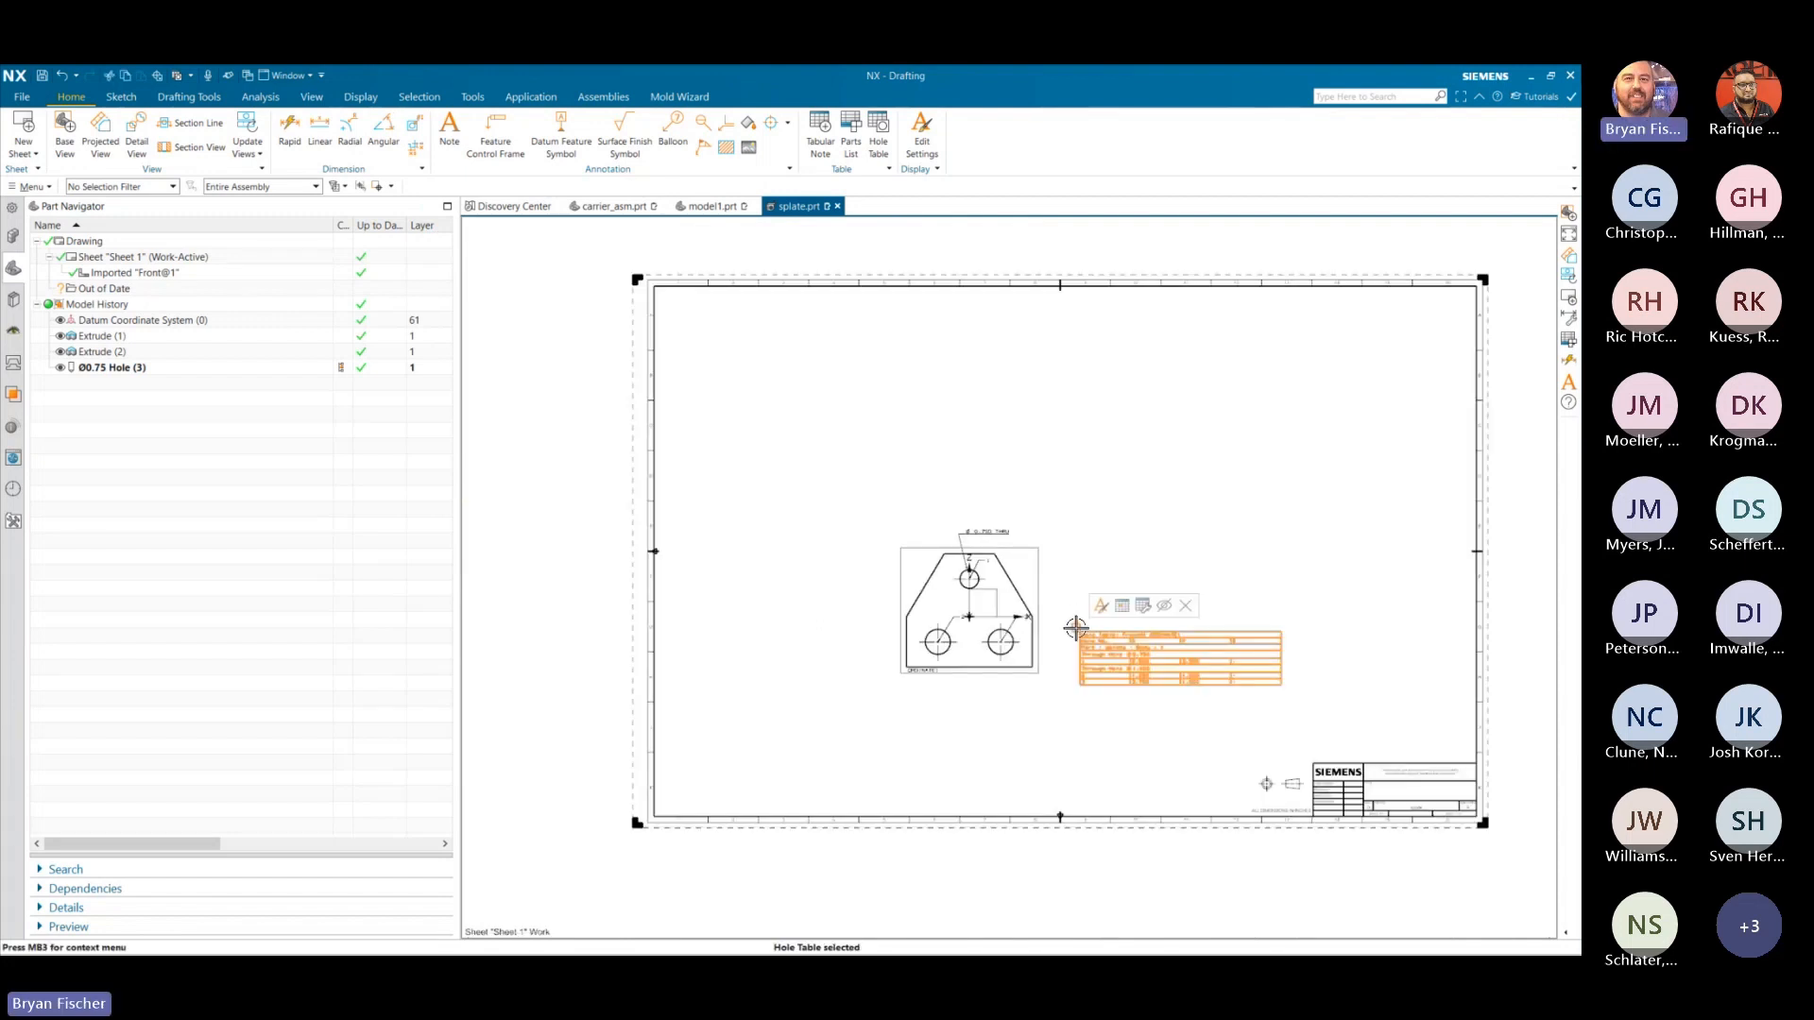
pyautogui.press('Escape')
pyautogui.click(991, 539)
pyautogui.press('Delete')
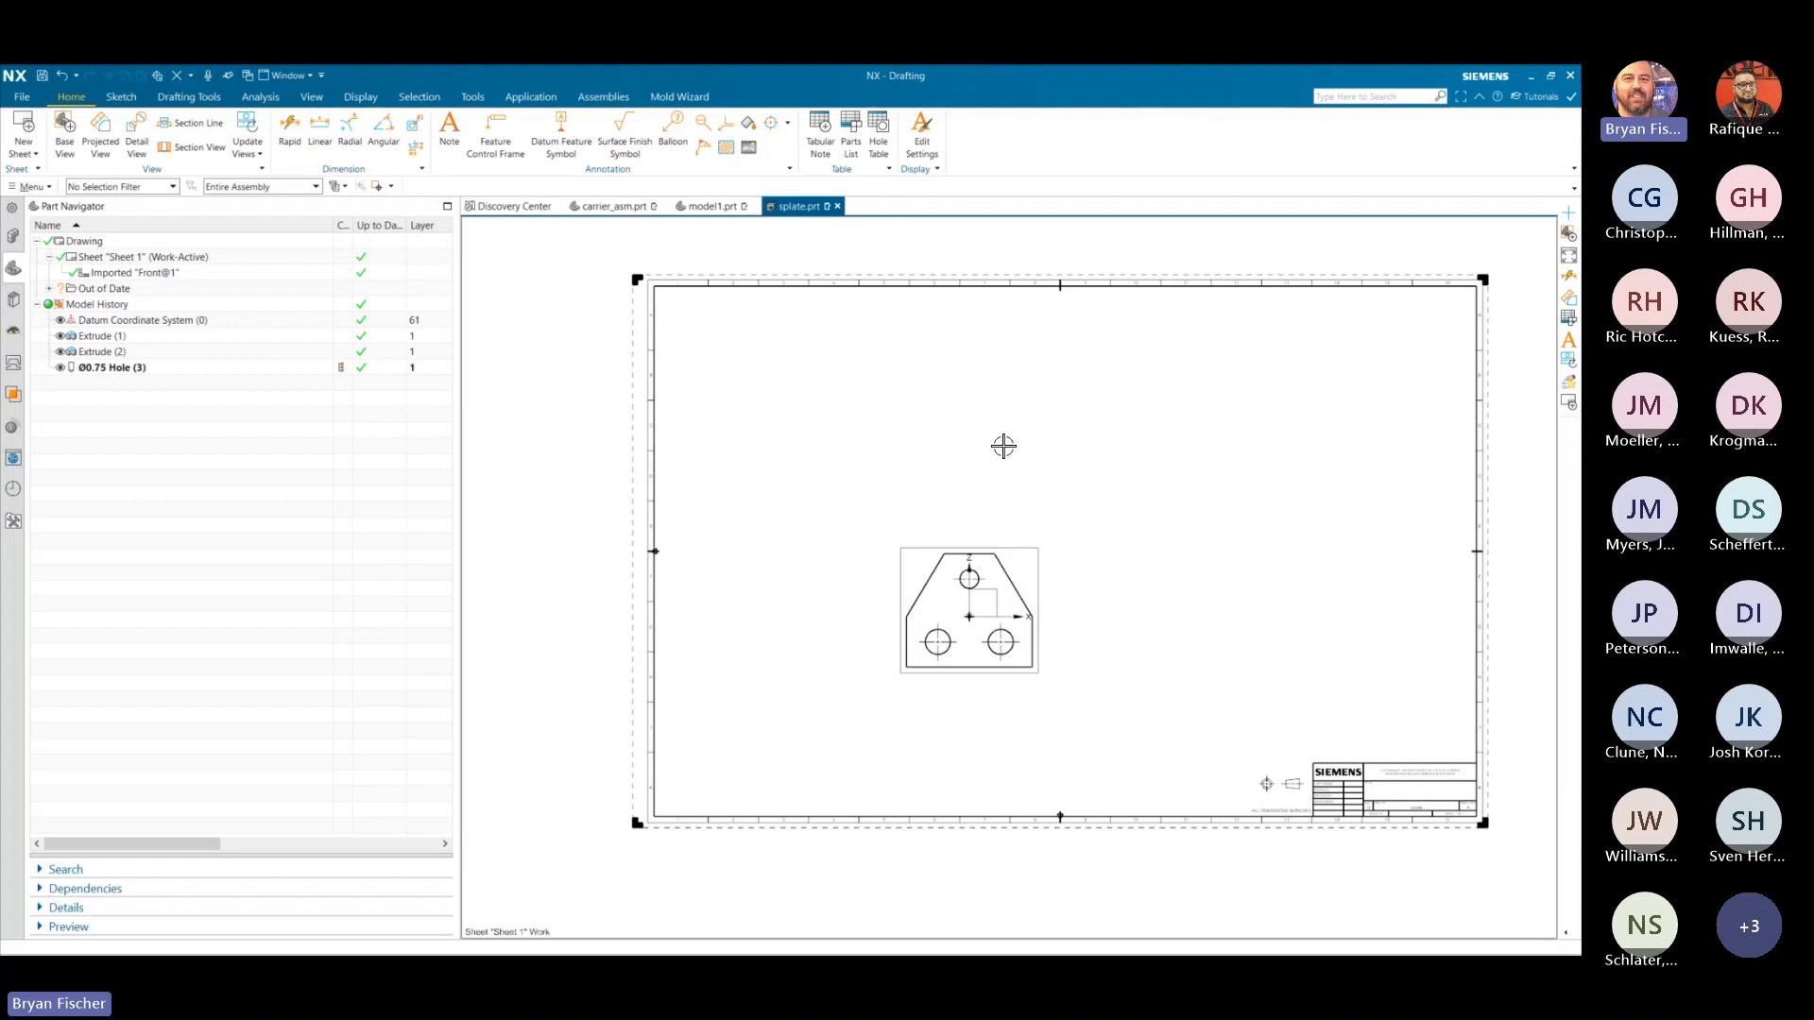
pyautogui.click(526, 106)
pyautogui.hotkey('ctrl', 'm')
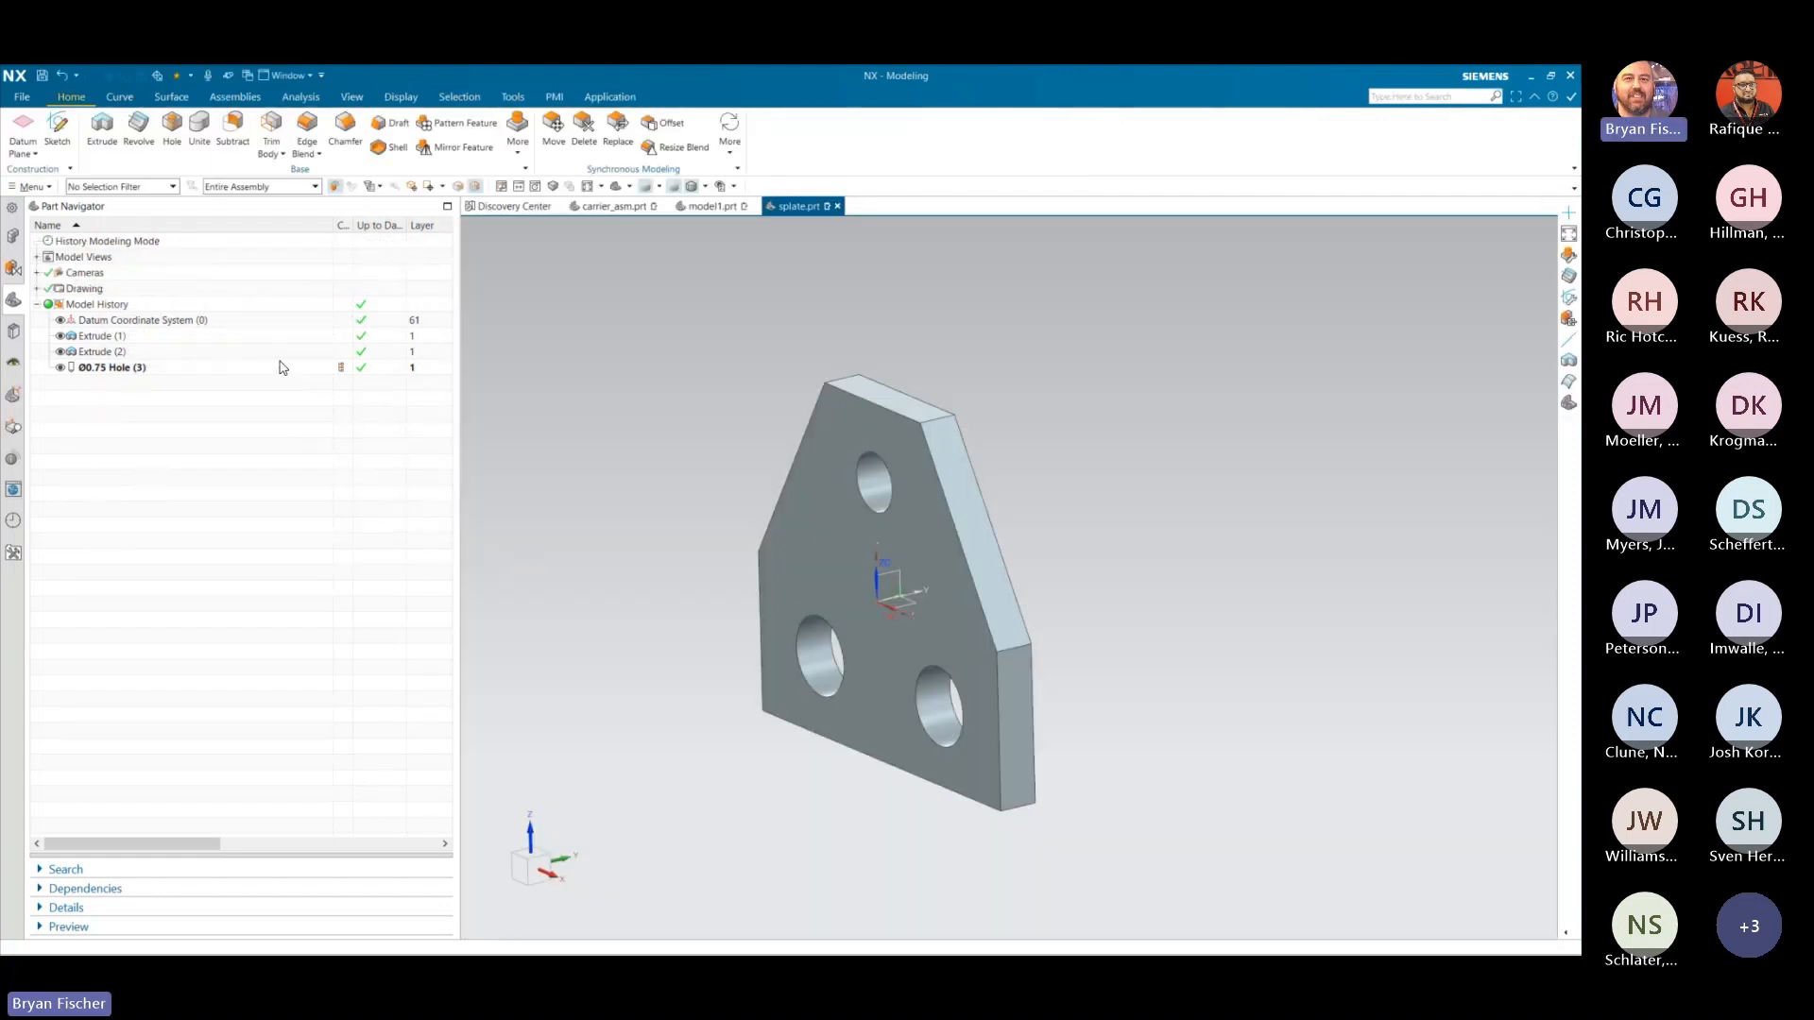
pyautogui.click(235, 96)
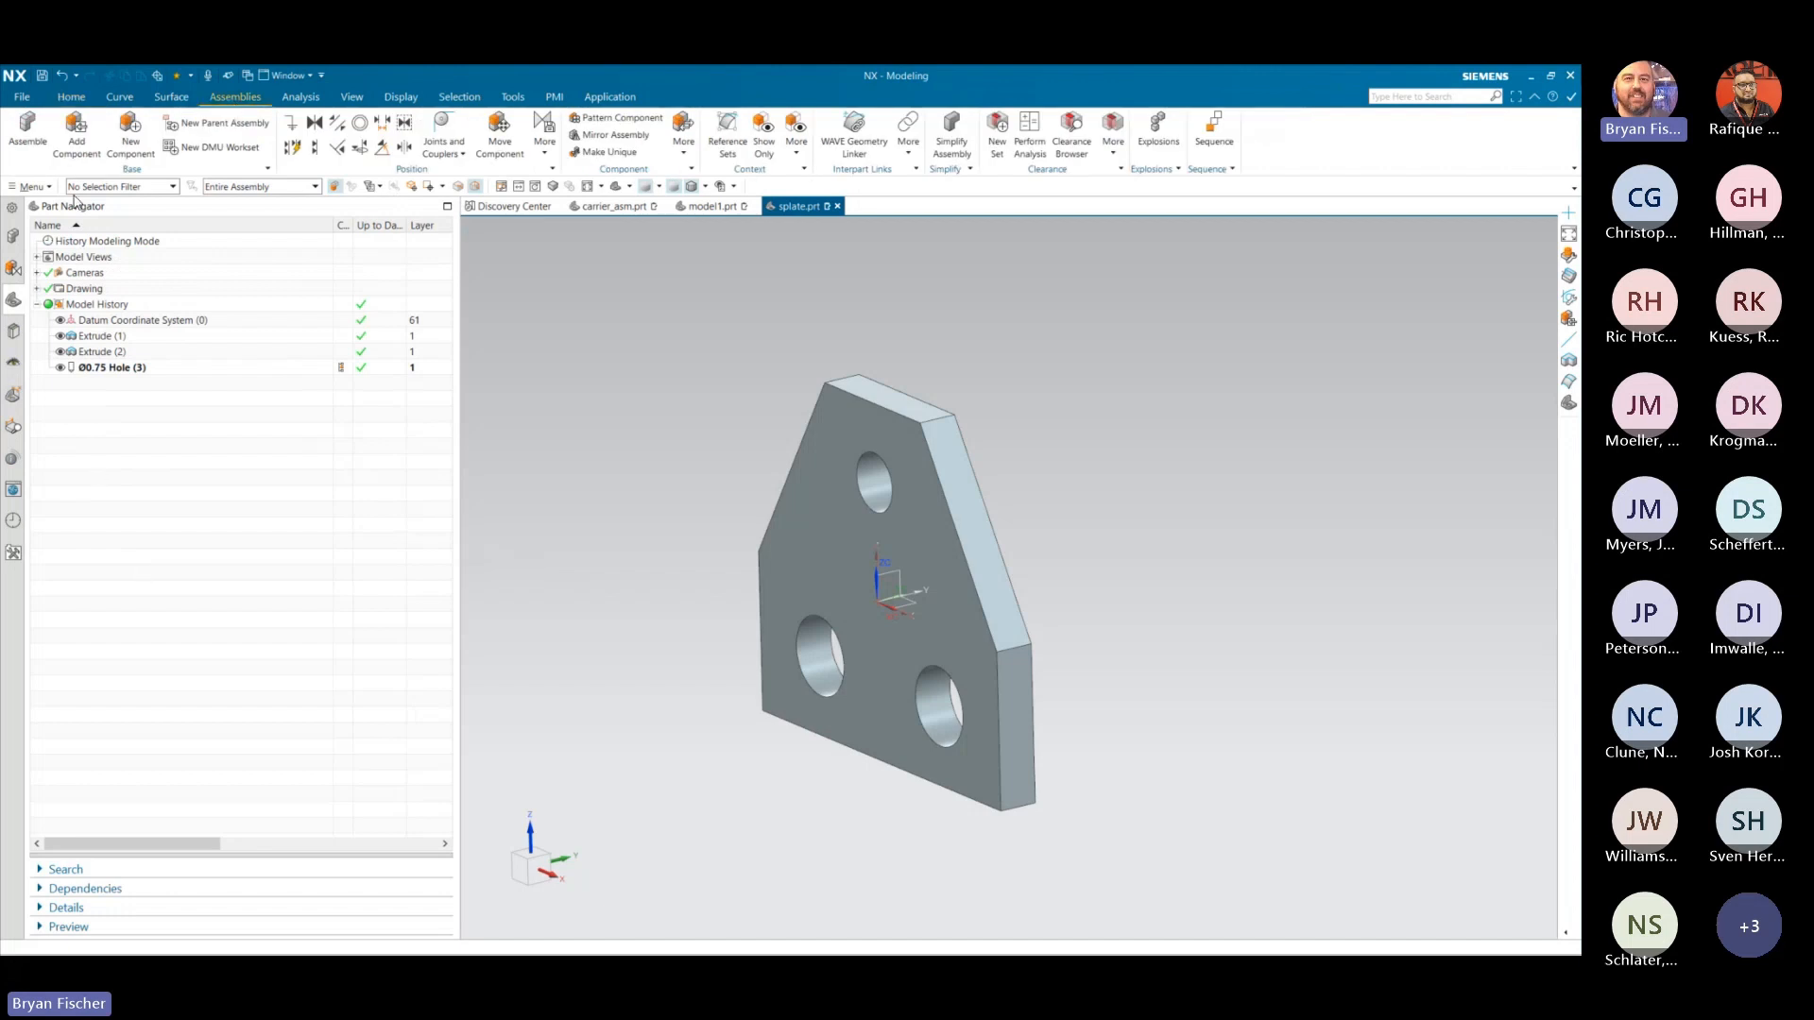
pyautogui.click(77, 129)
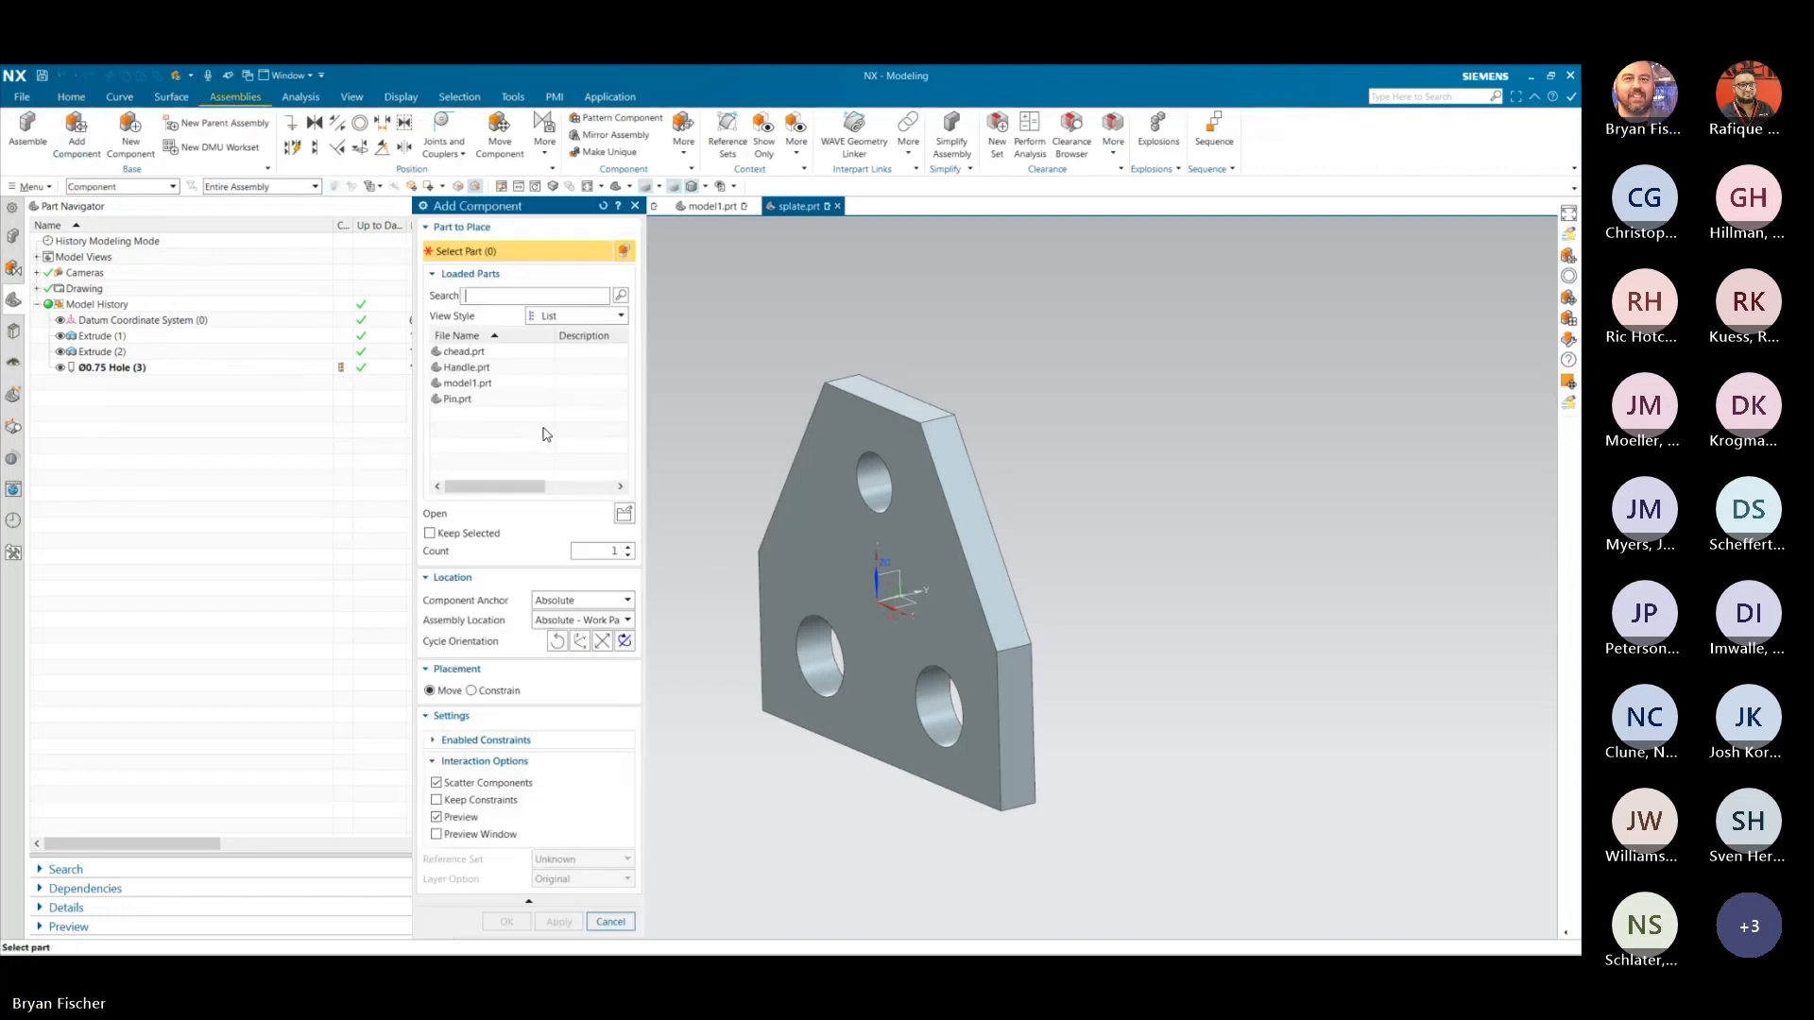
pyautogui.click(458, 398)
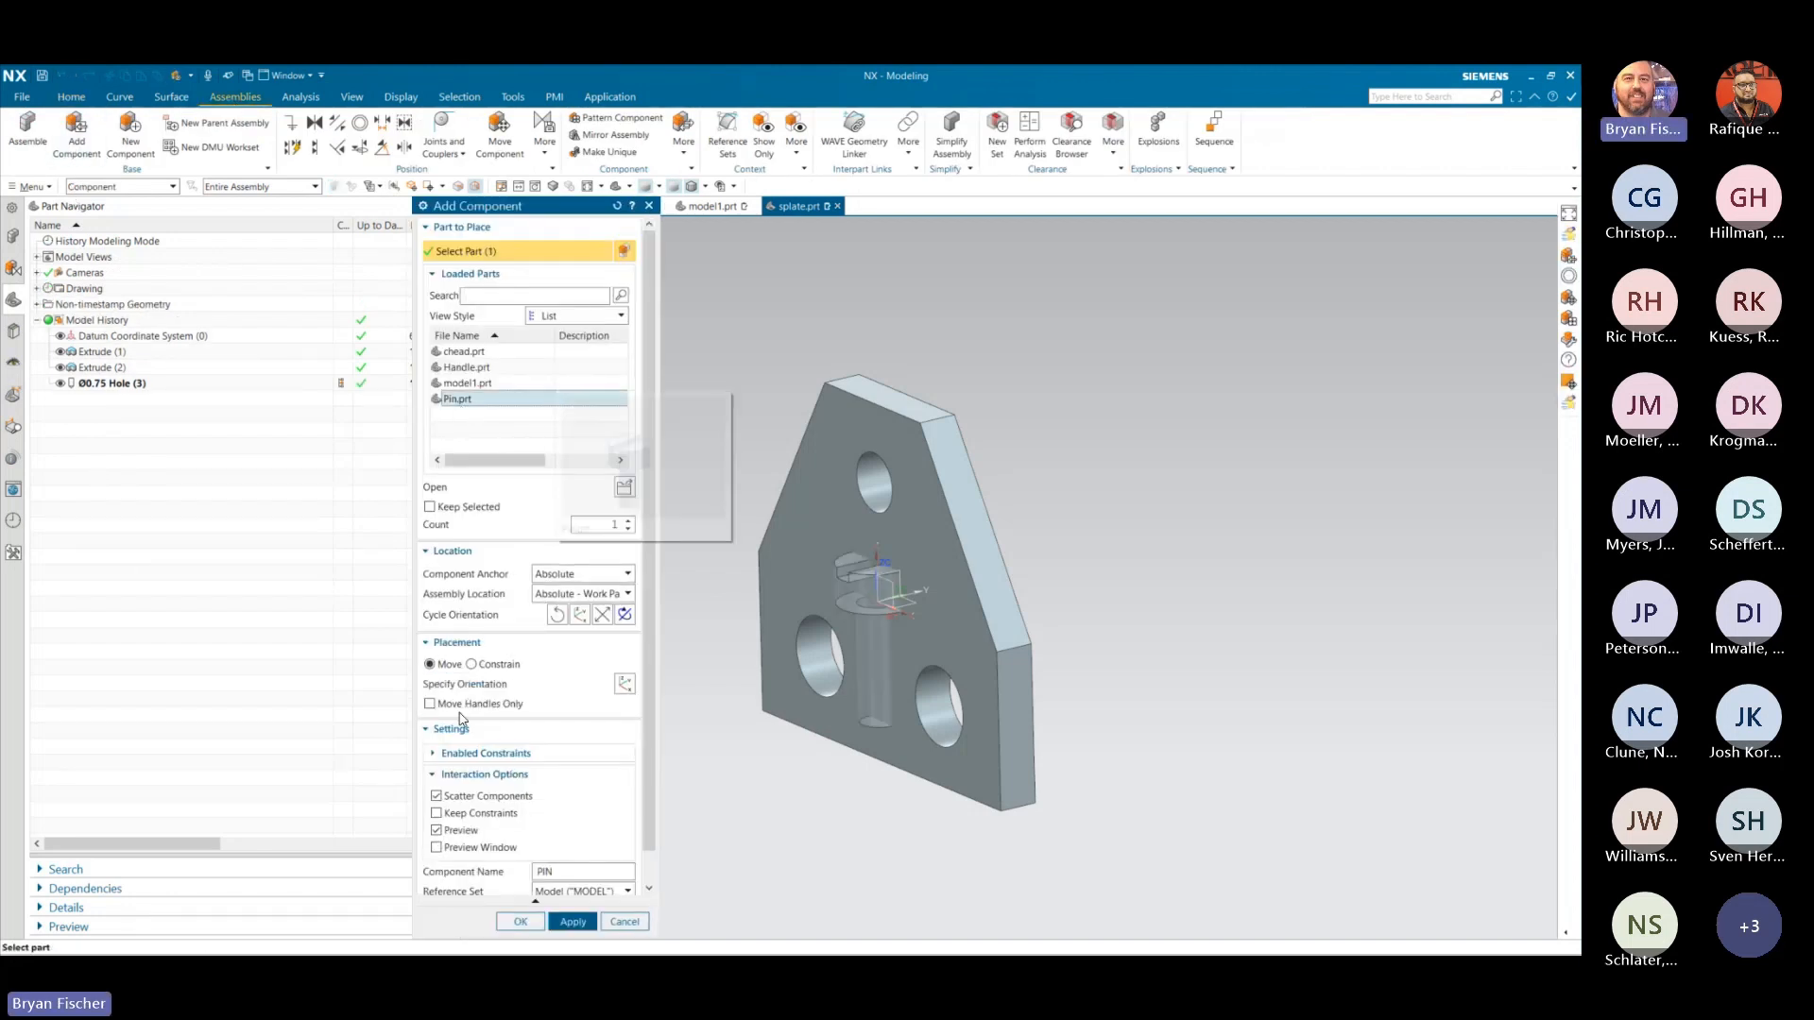
pyautogui.click(624, 921)
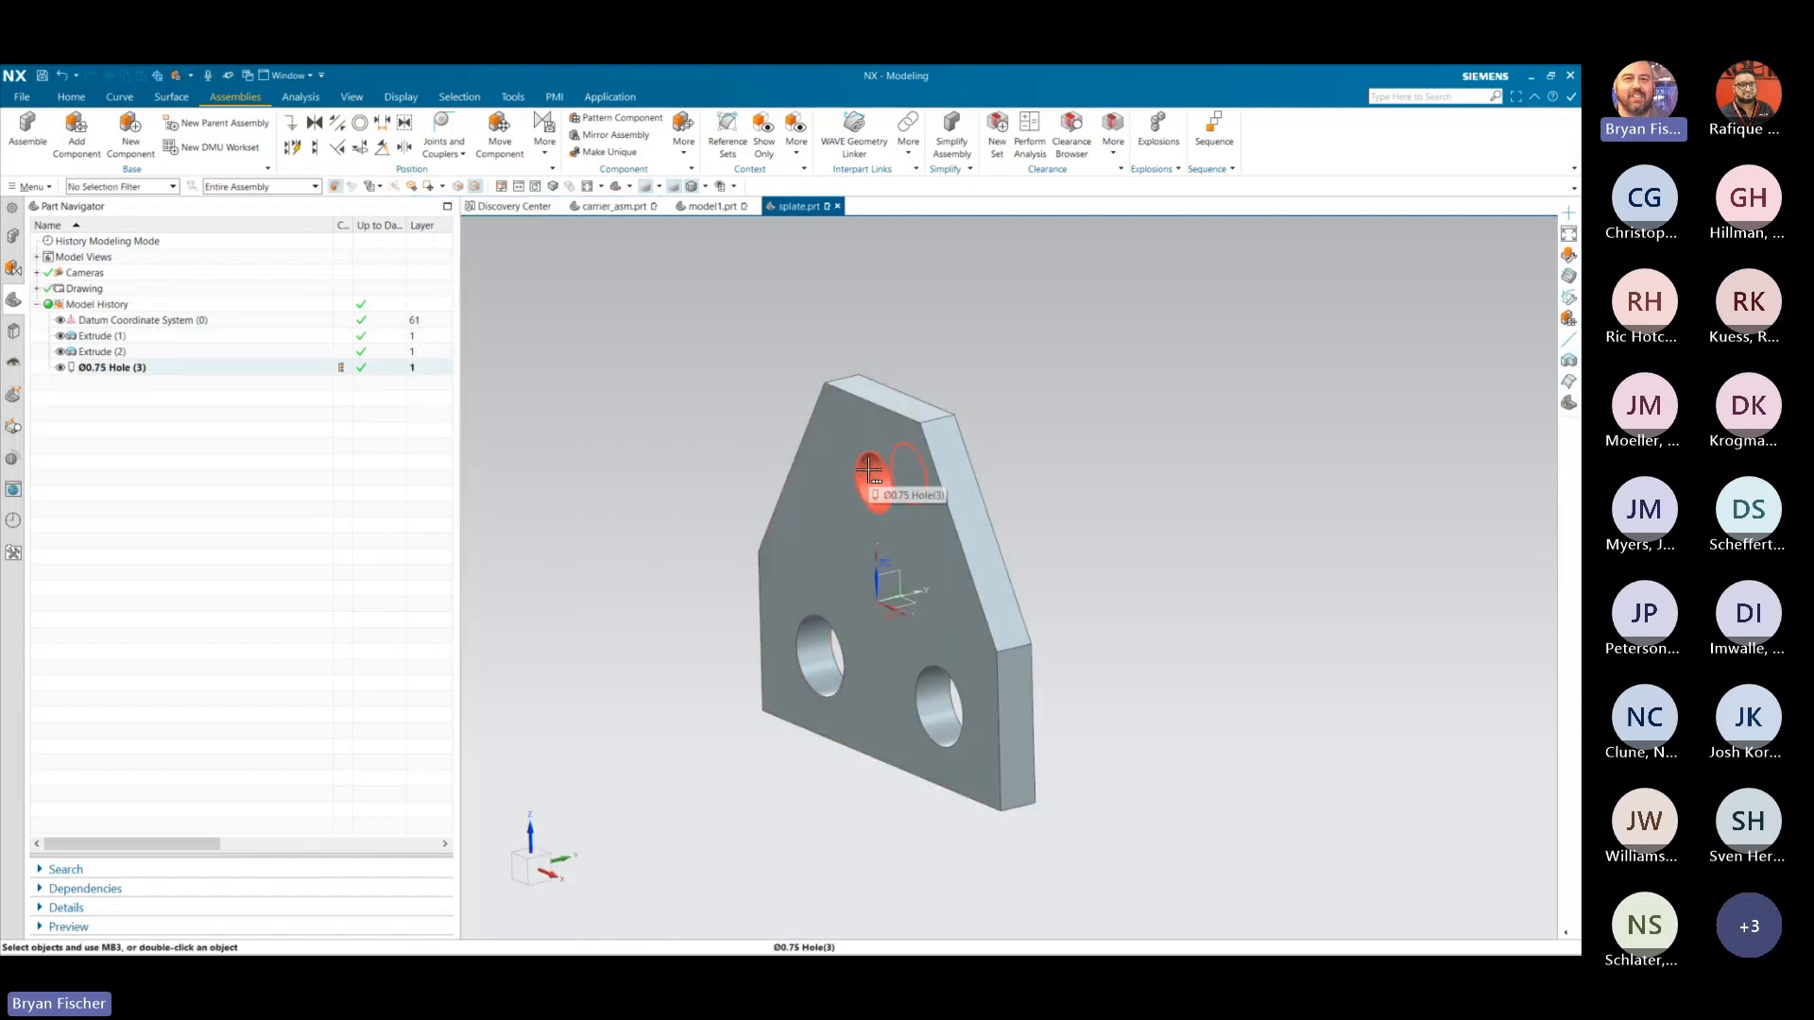
pyautogui.click(601, 118)
pyautogui.click(803, 540)
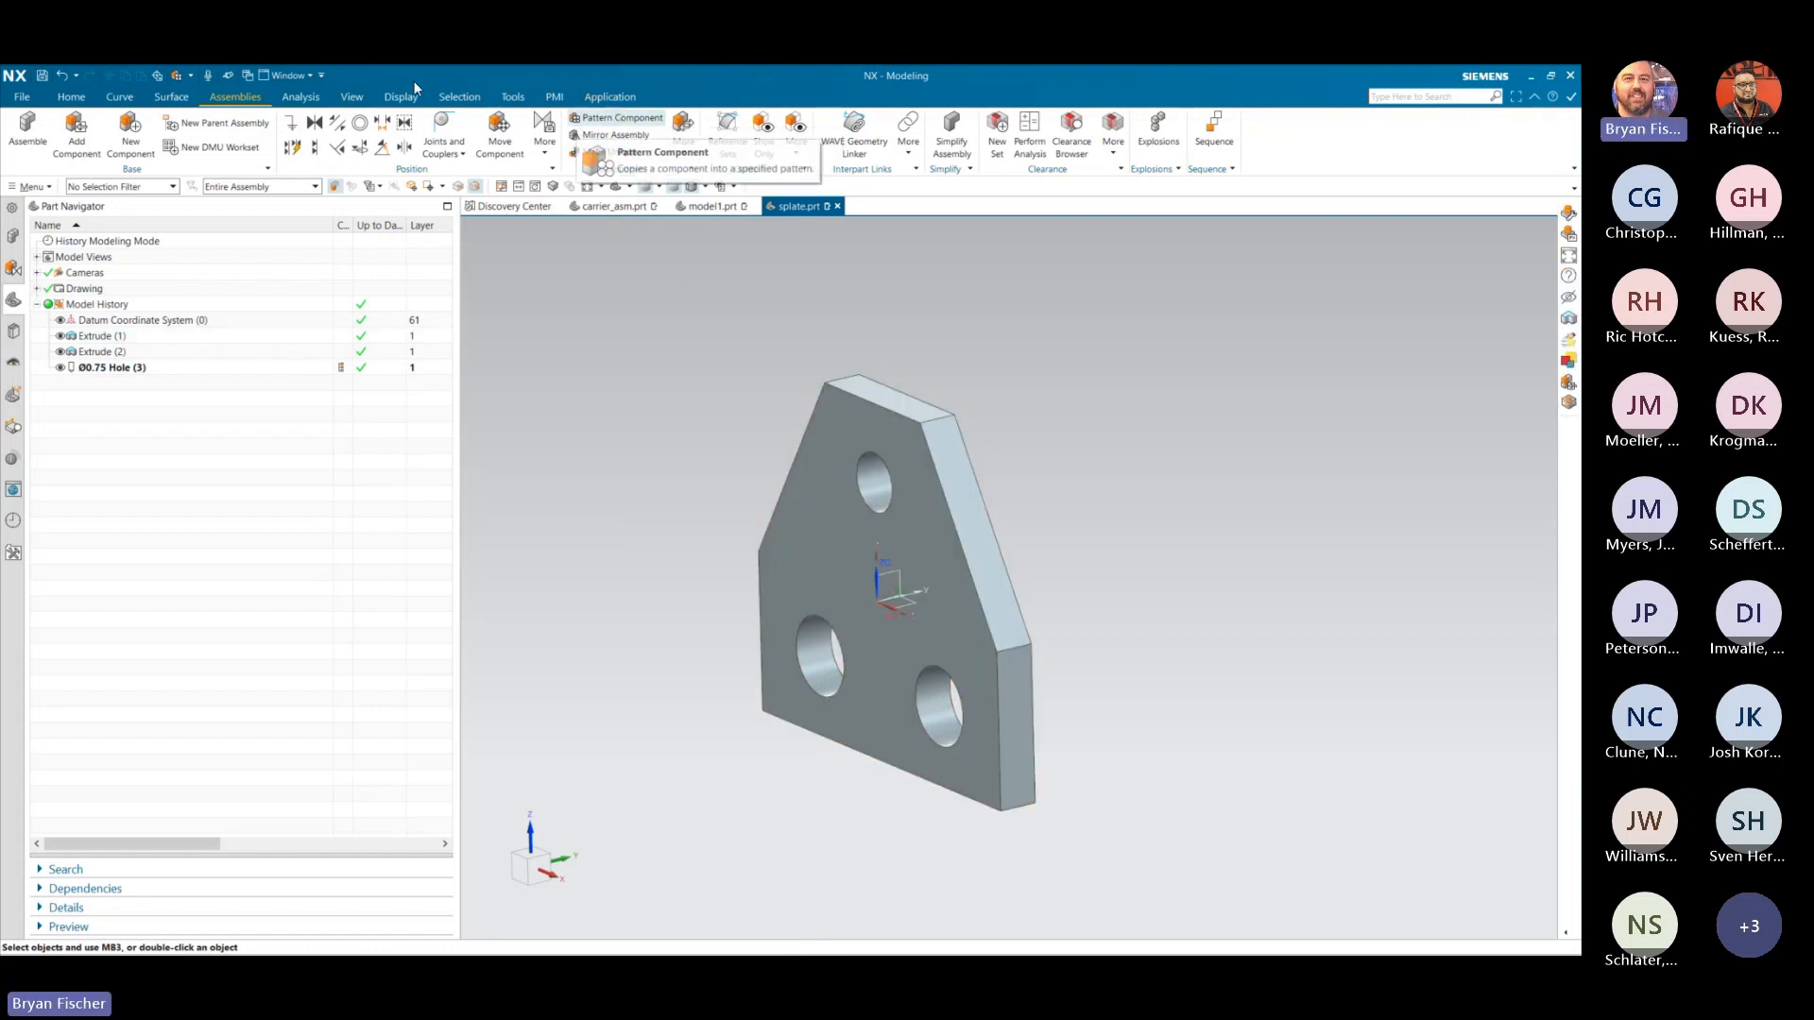
# - Pattern the plate's 0.75 hole linearly along the Z-axis with a count of 2 and a pitch distance of -1.4 in
pyautogui.click(71, 96)
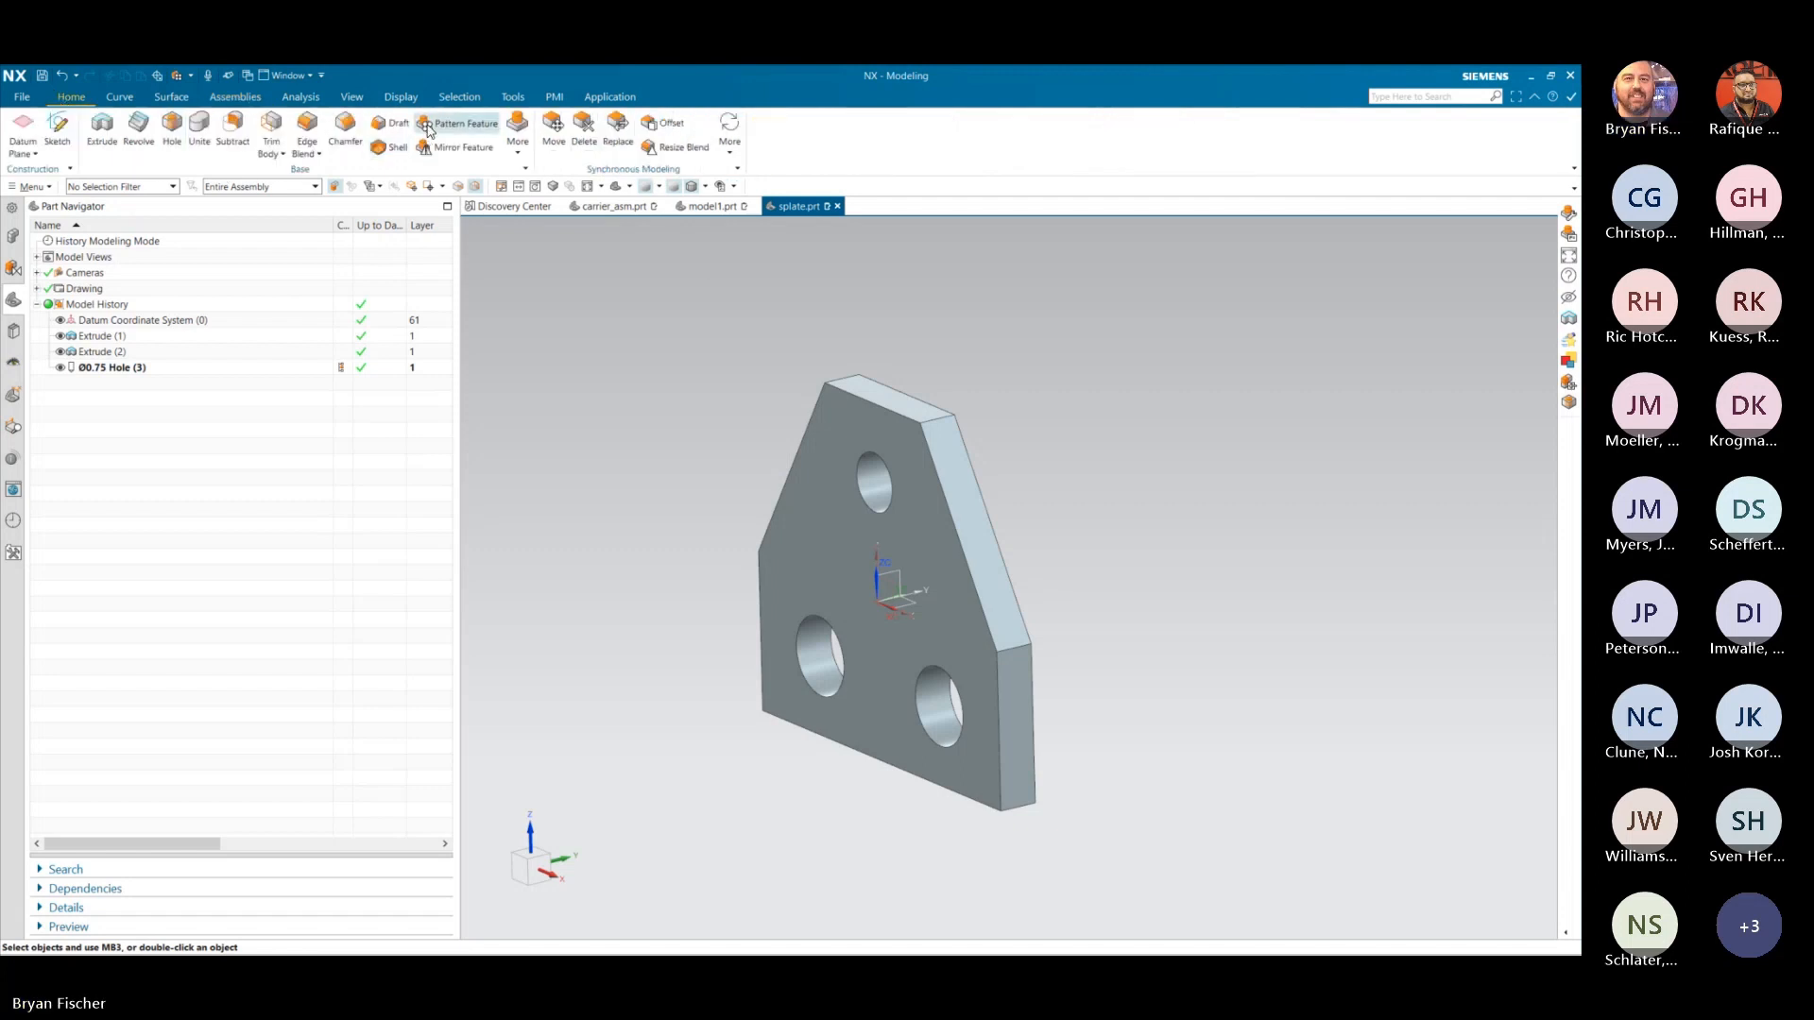
pyautogui.click(427, 128)
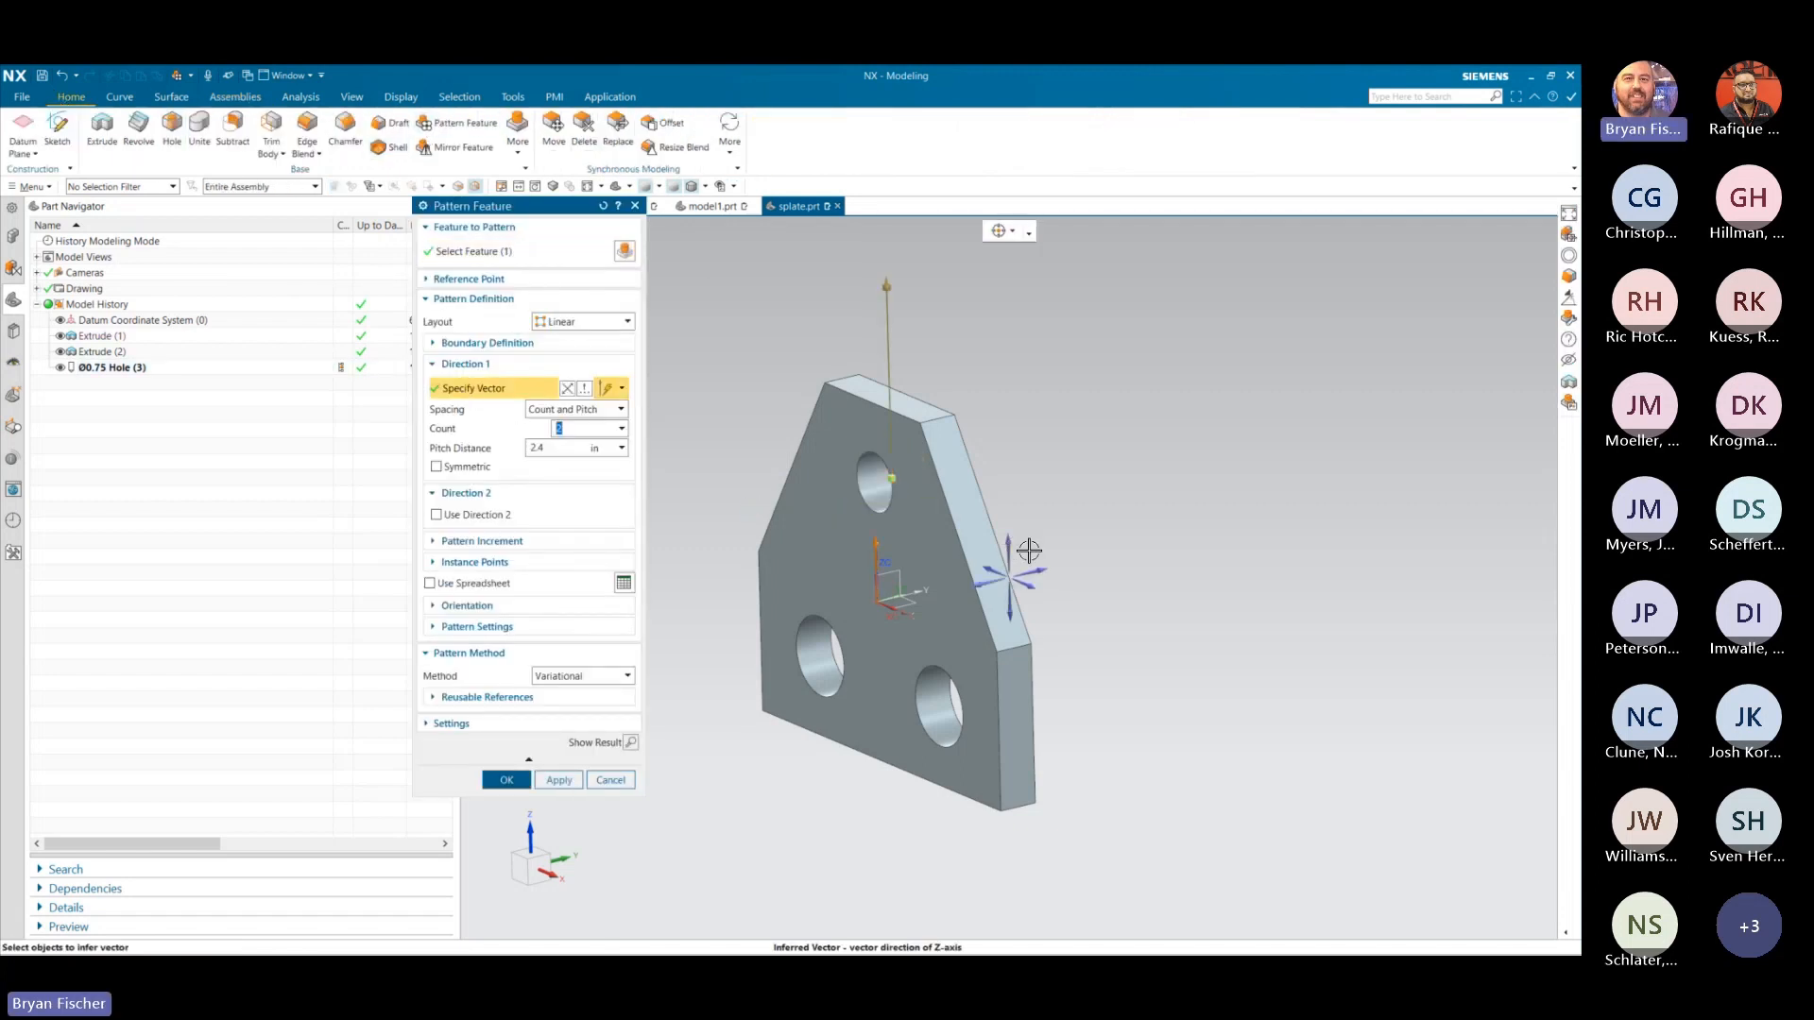
pyautogui.moveTo(886, 288); pyautogui.dragTo(874, 599)
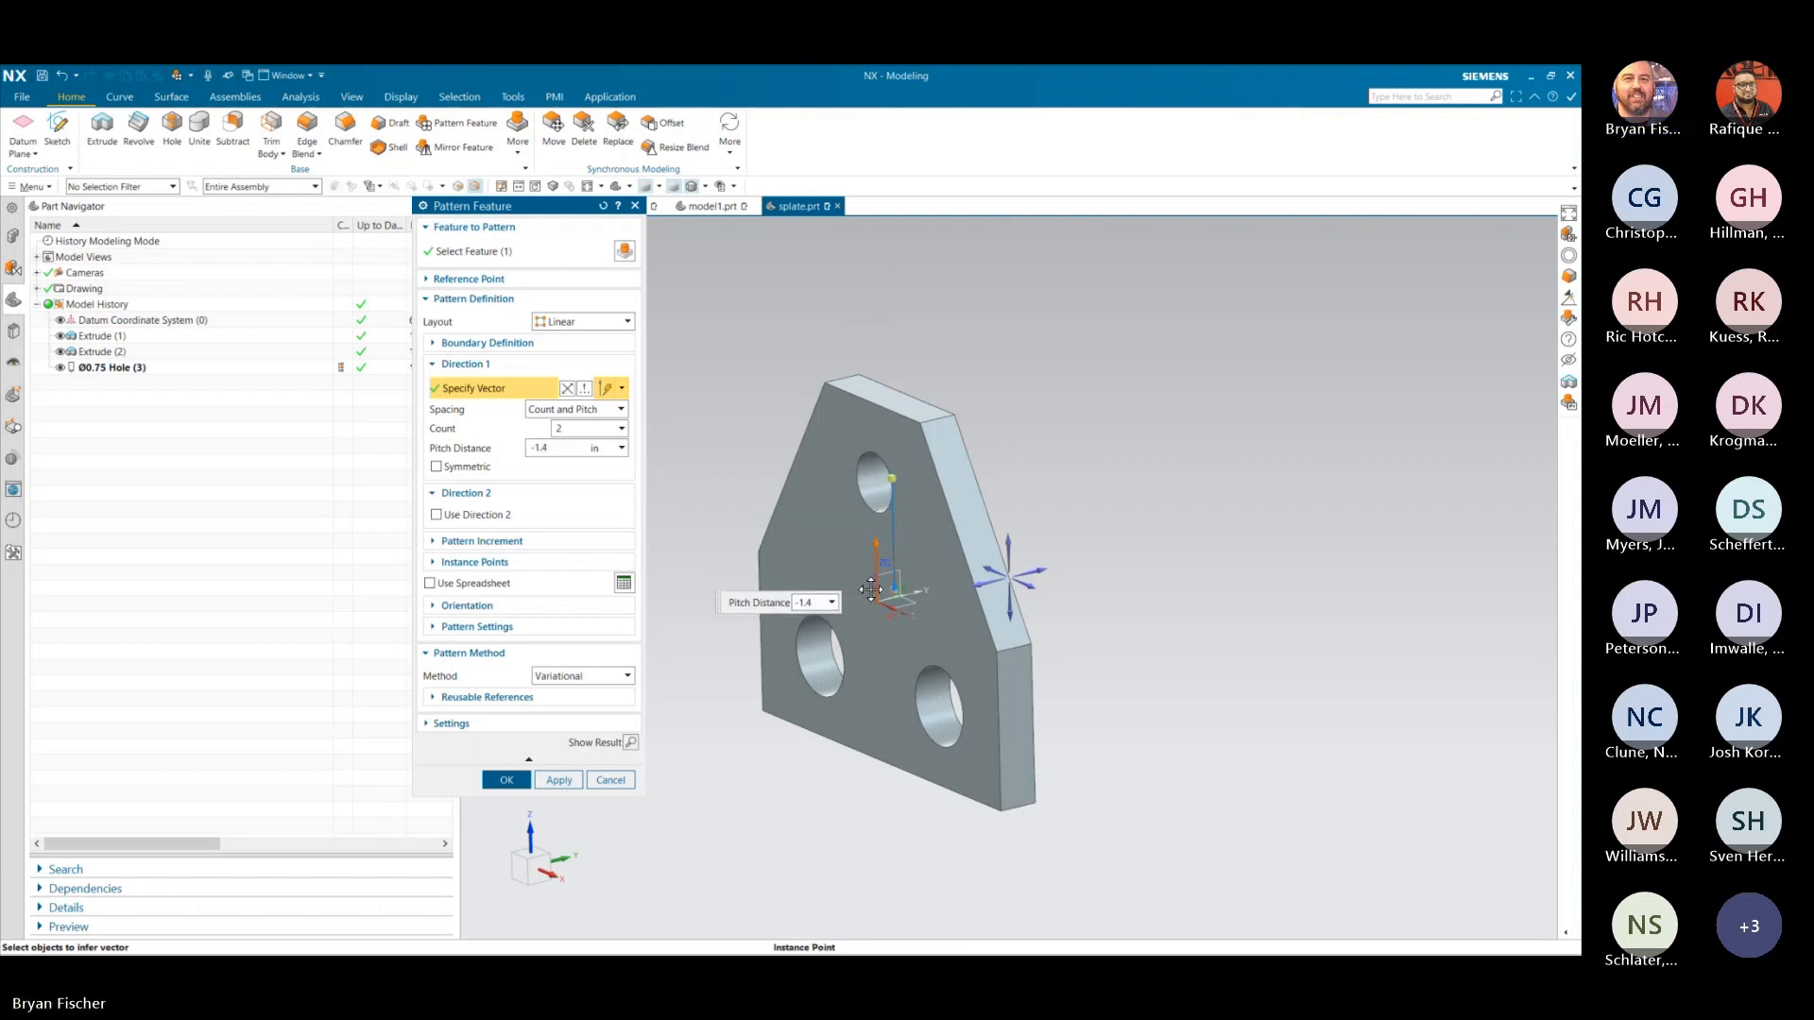
pyautogui.click(515, 783)
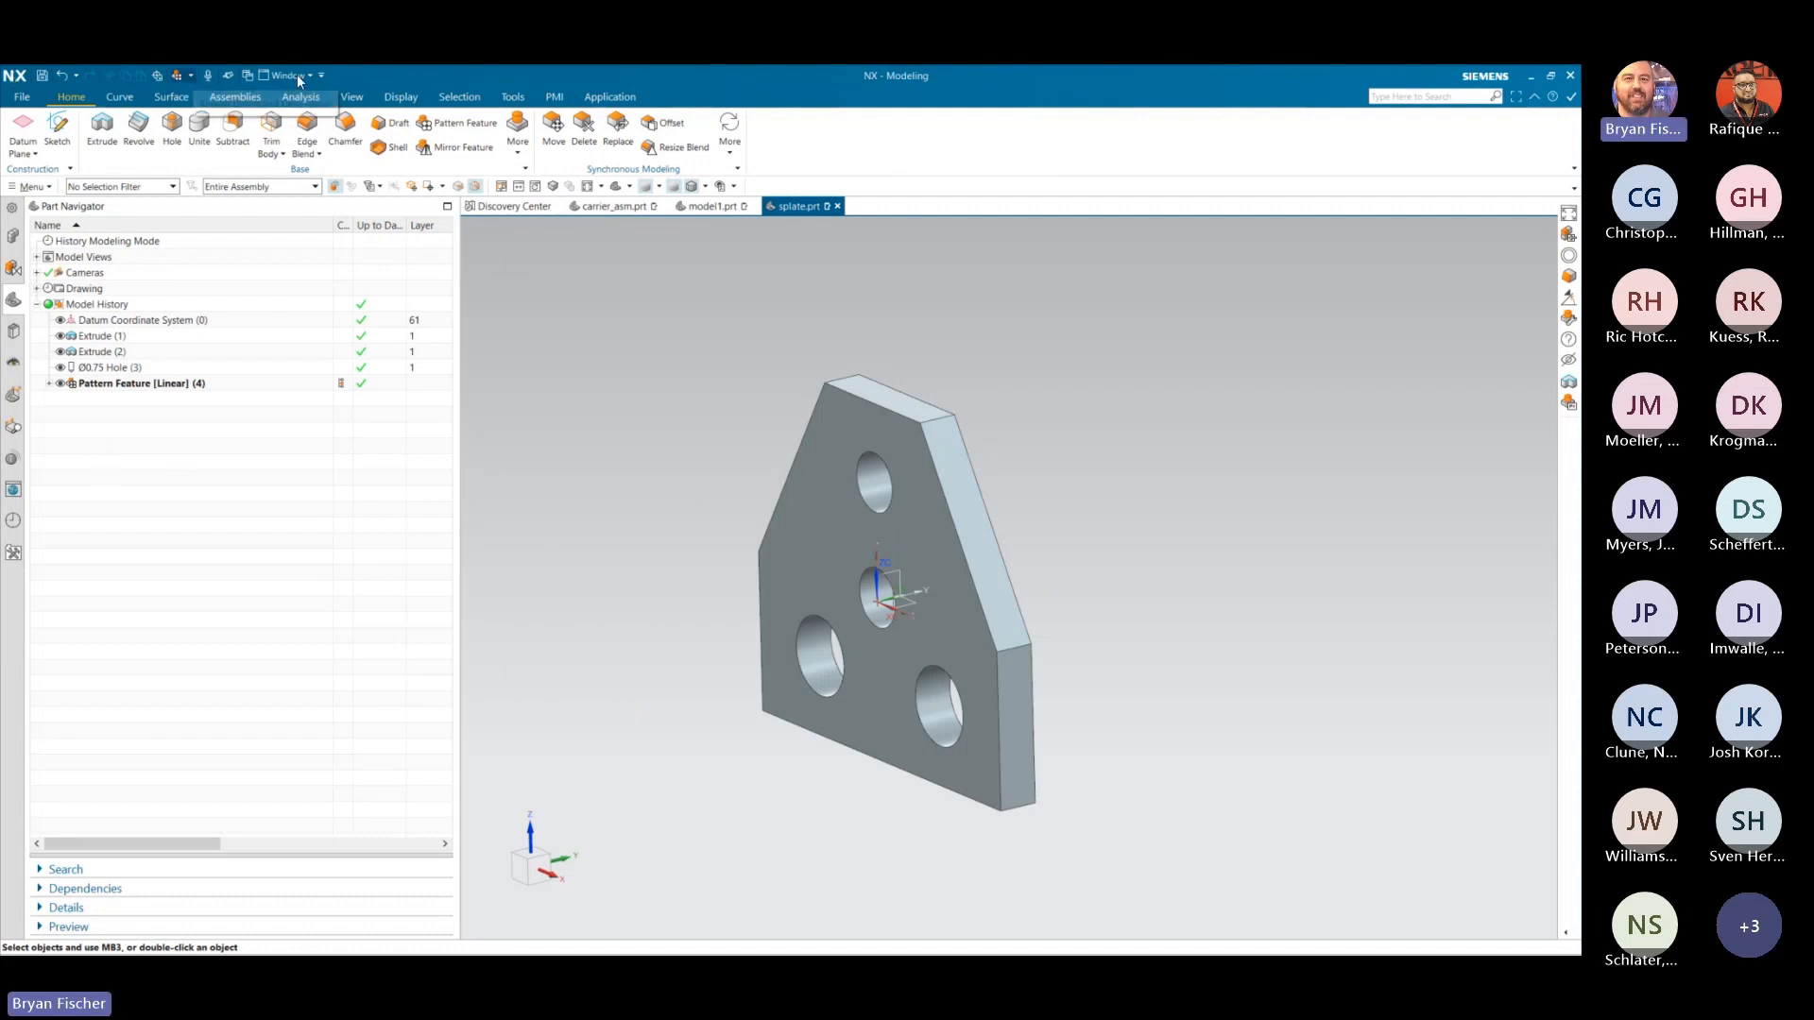
# - Add Pin.prt as a component with Constrain placement and Snap assembly location, positioning it beside the plate
pyautogui.click(235, 96)
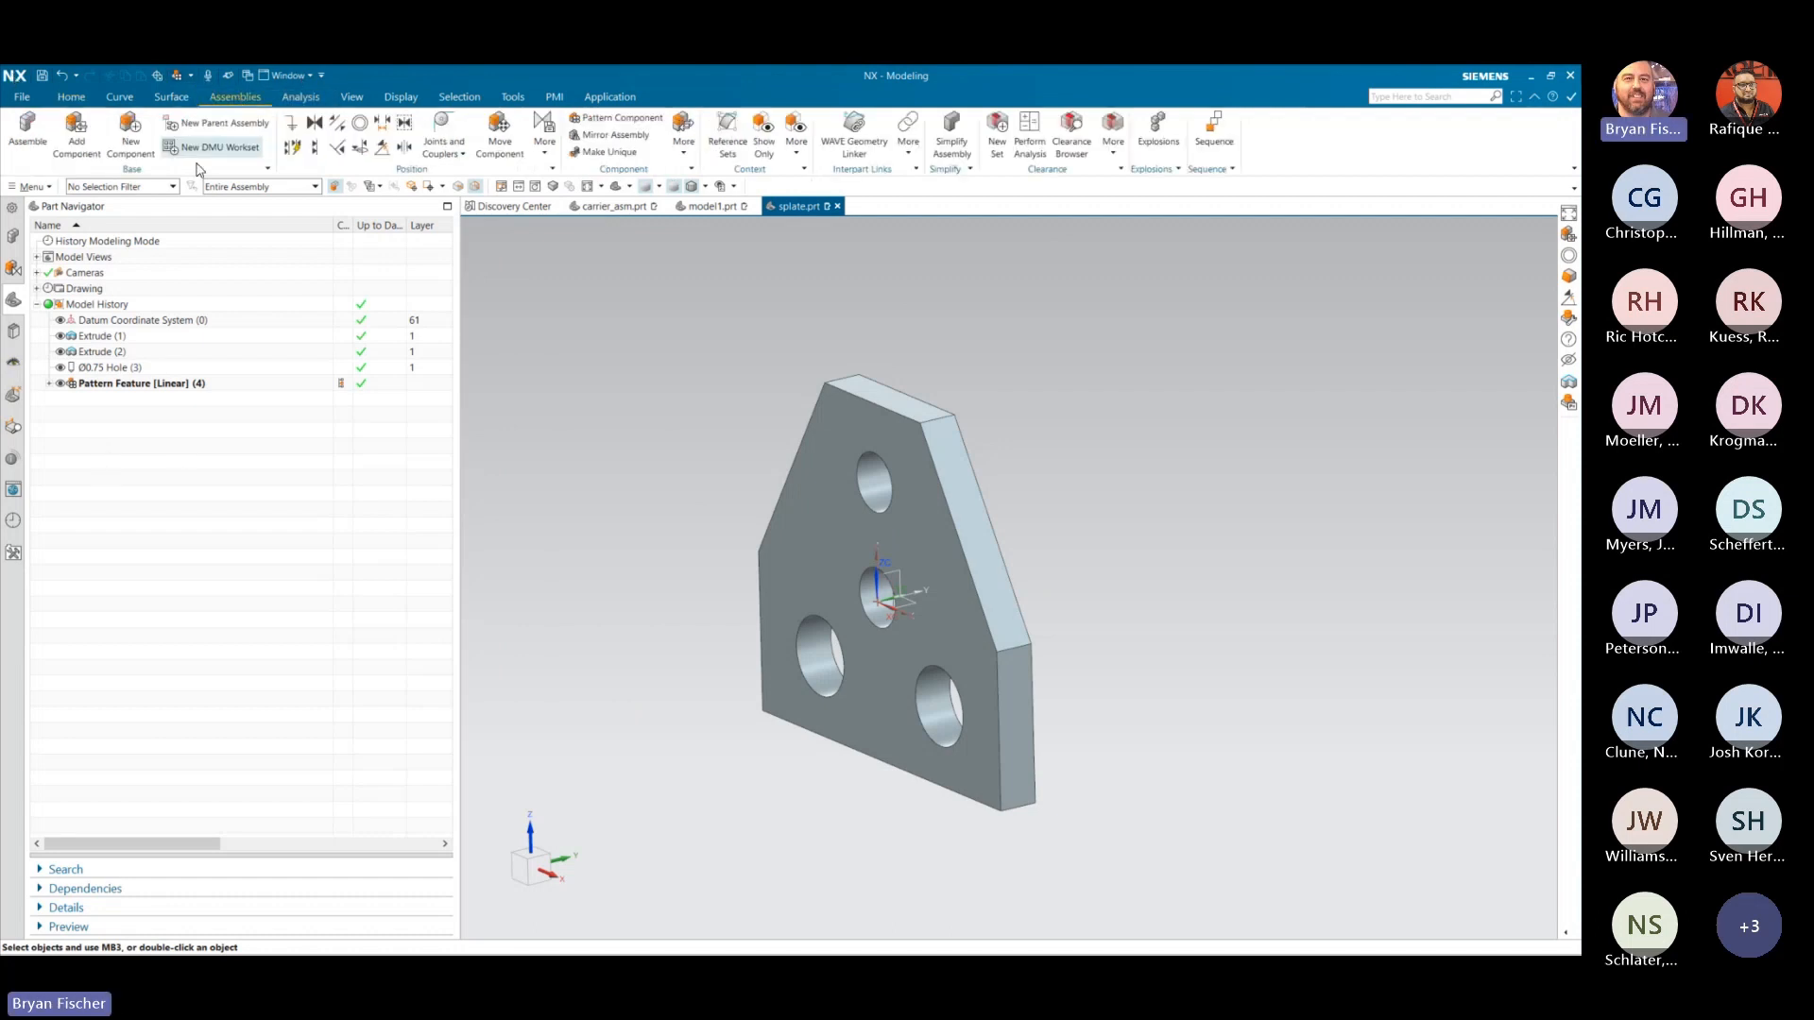
pyautogui.click(76, 141)
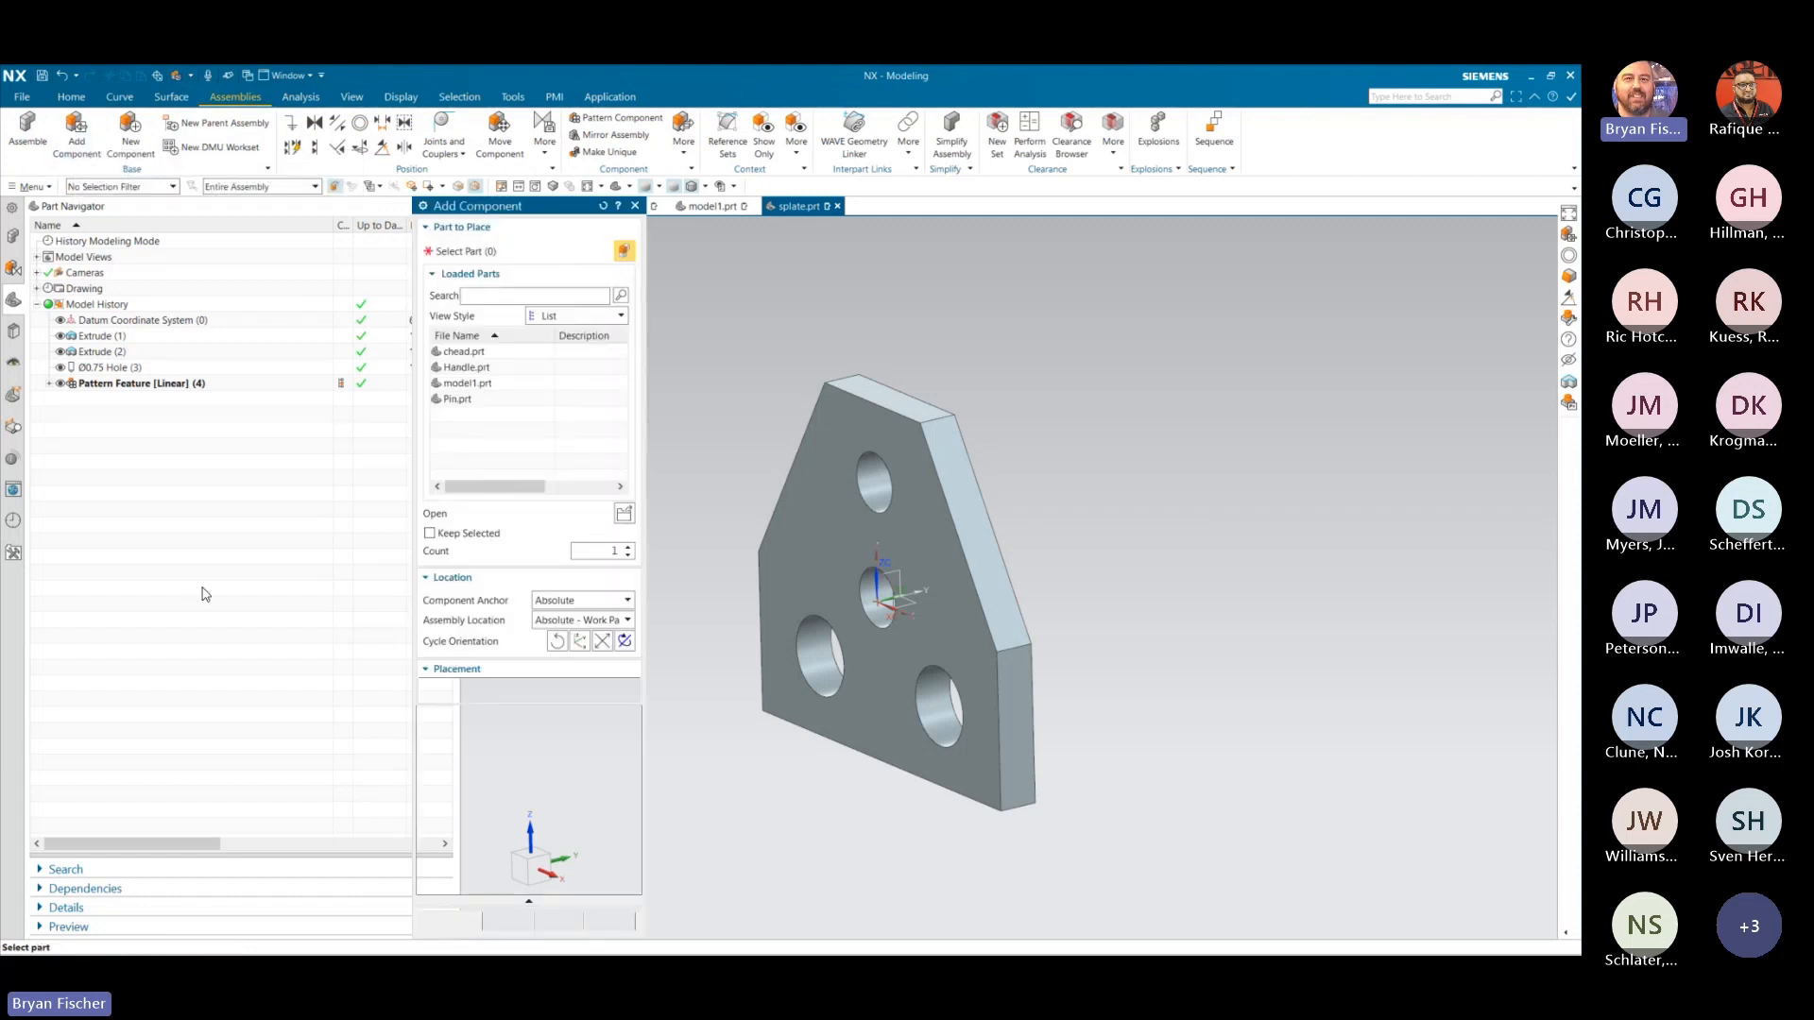
pyautogui.click(486, 399)
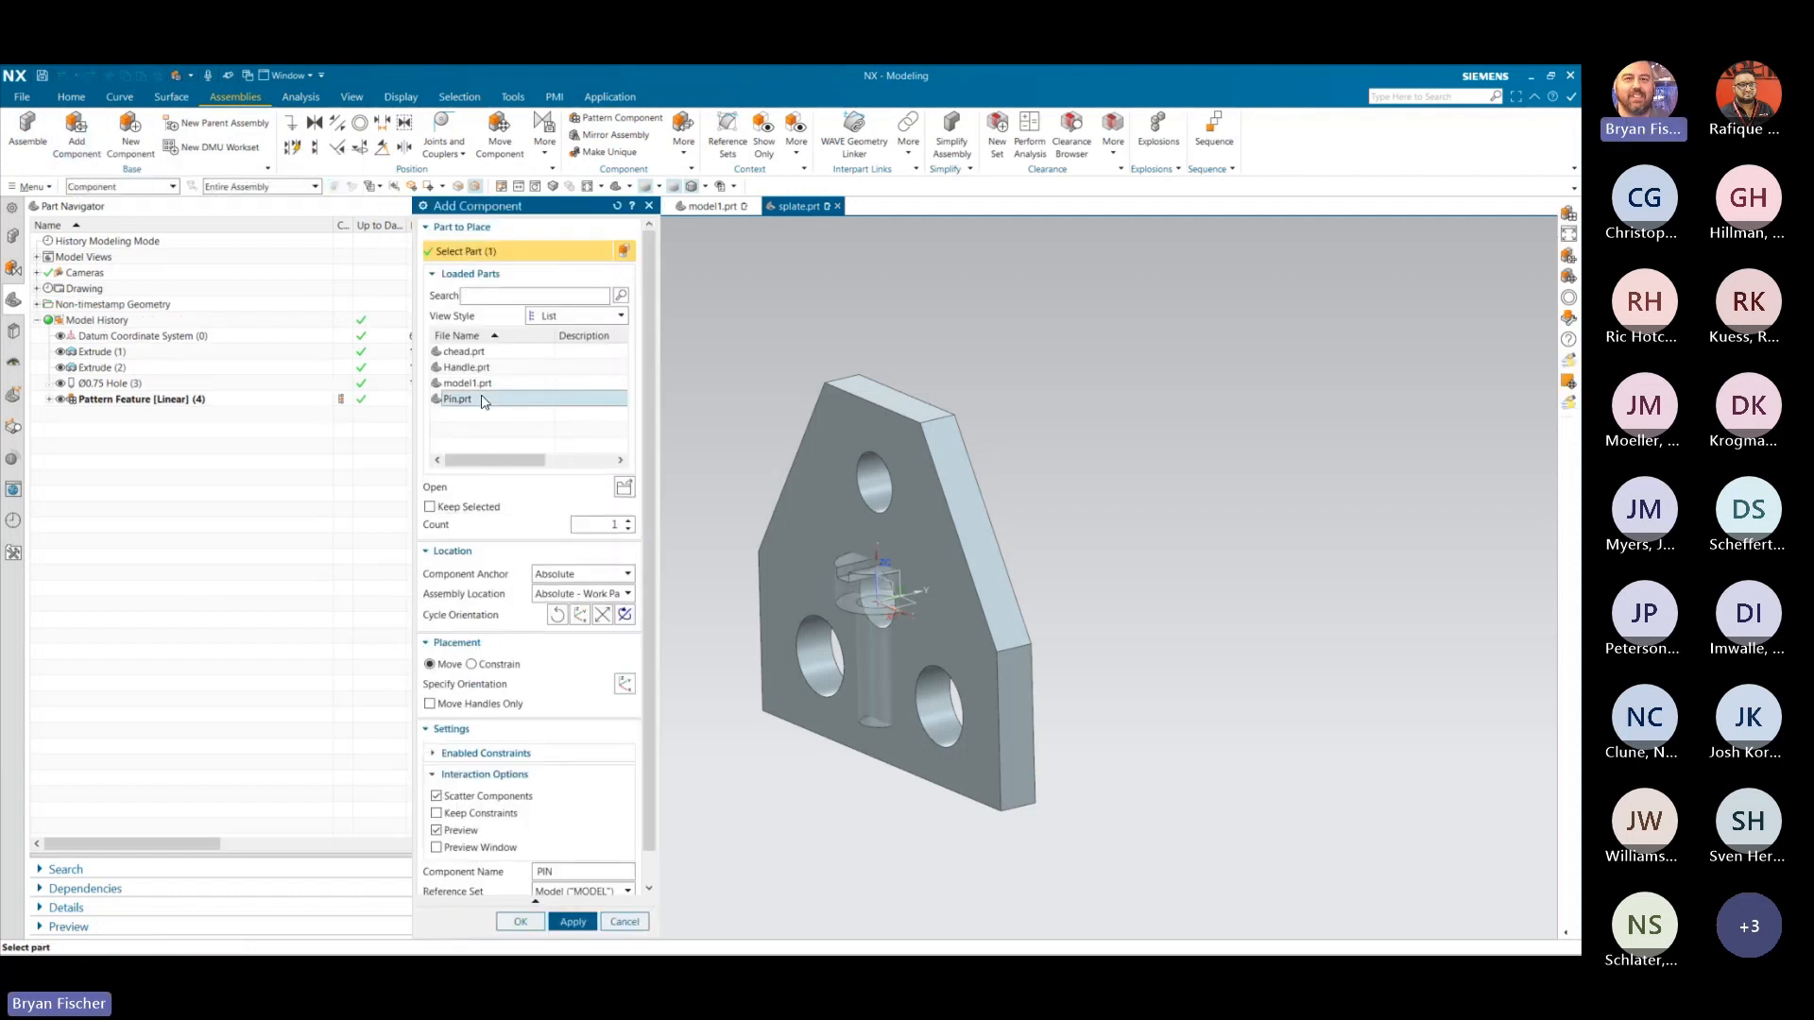
pyautogui.click(471, 665)
pyautogui.click(561, 594)
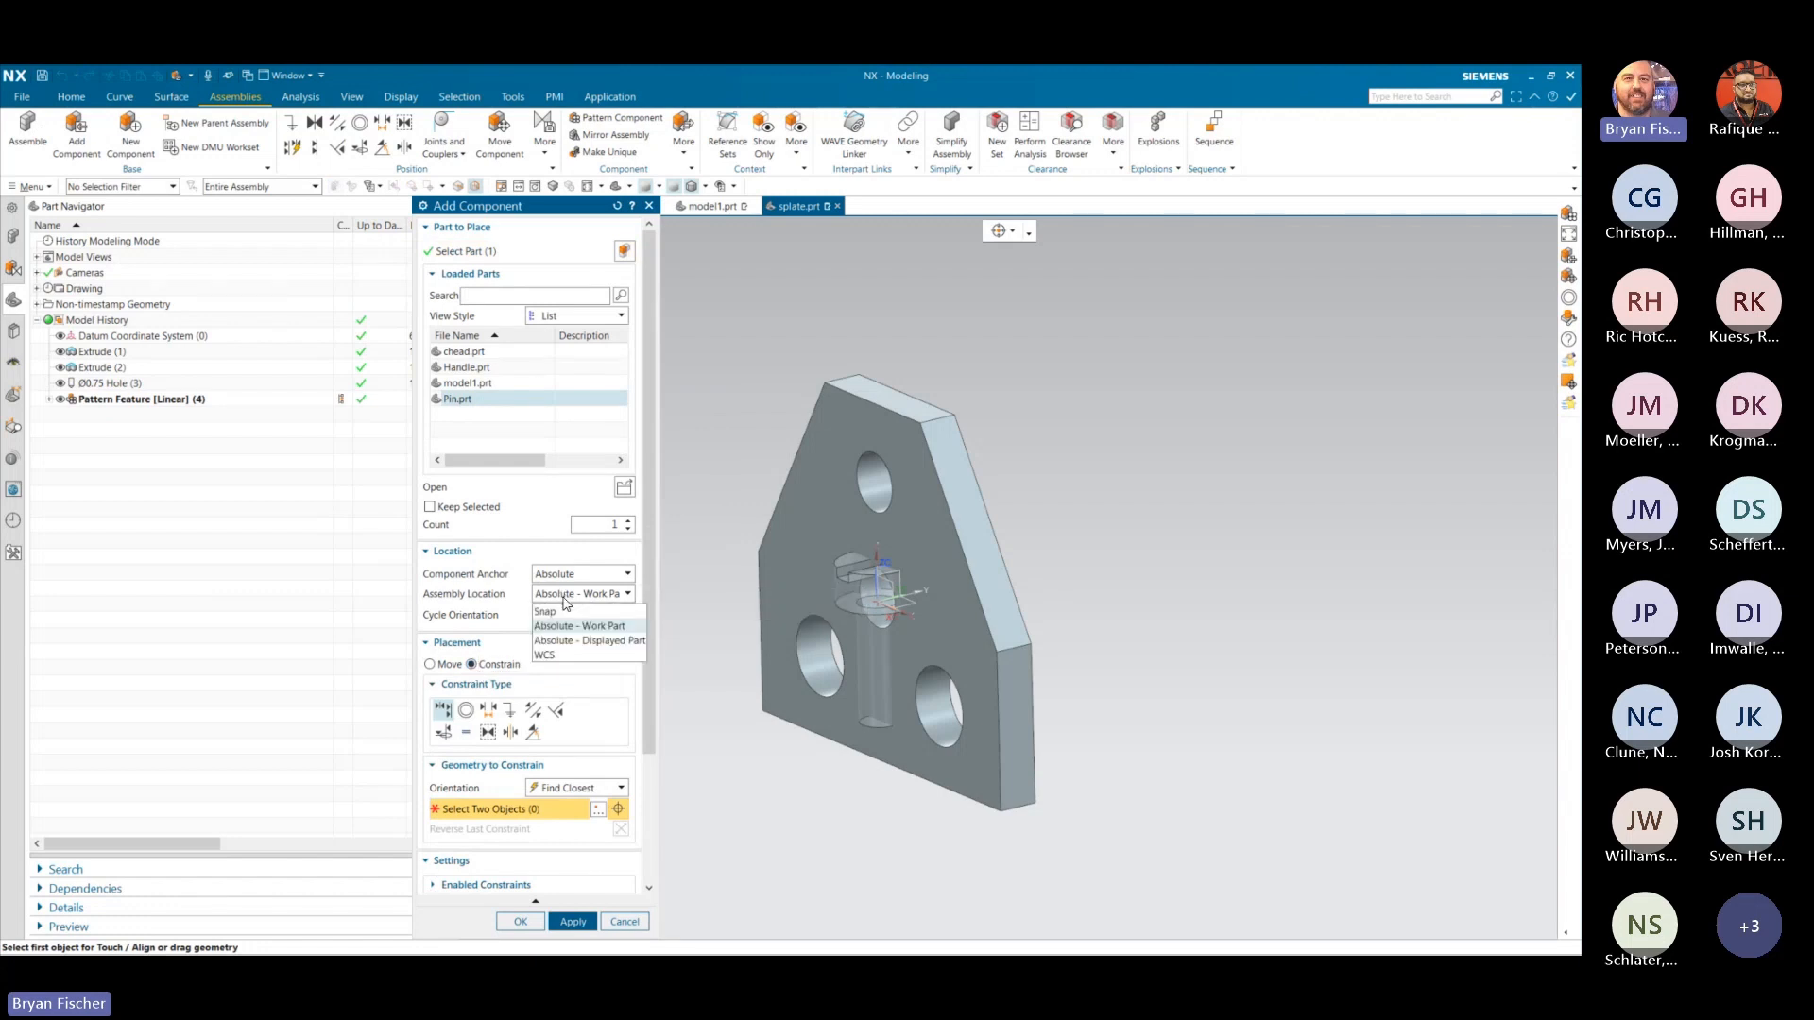
pyautogui.click(567, 650)
pyautogui.click(1160, 546)
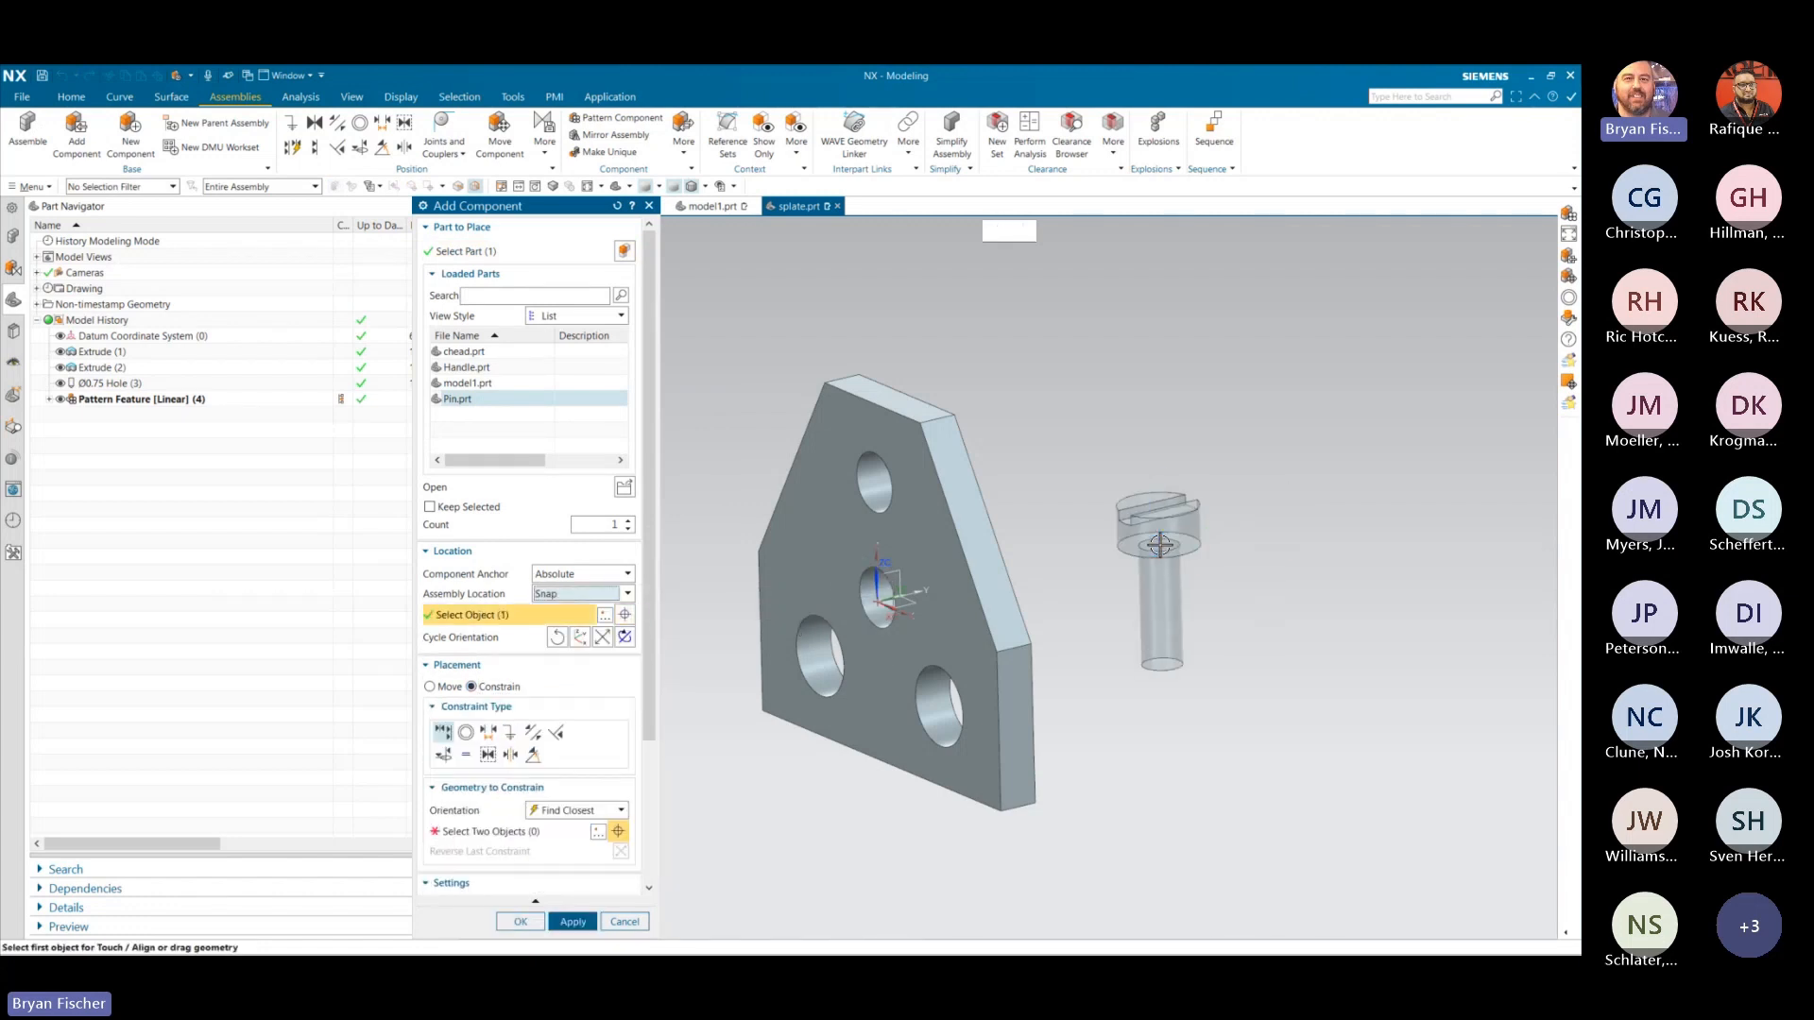
# - Constrain the underside edge of the pin's head concentric with the plate's upper hole edge and finish adding the component
pyautogui.click(465, 732)
pyautogui.click(1137, 556)
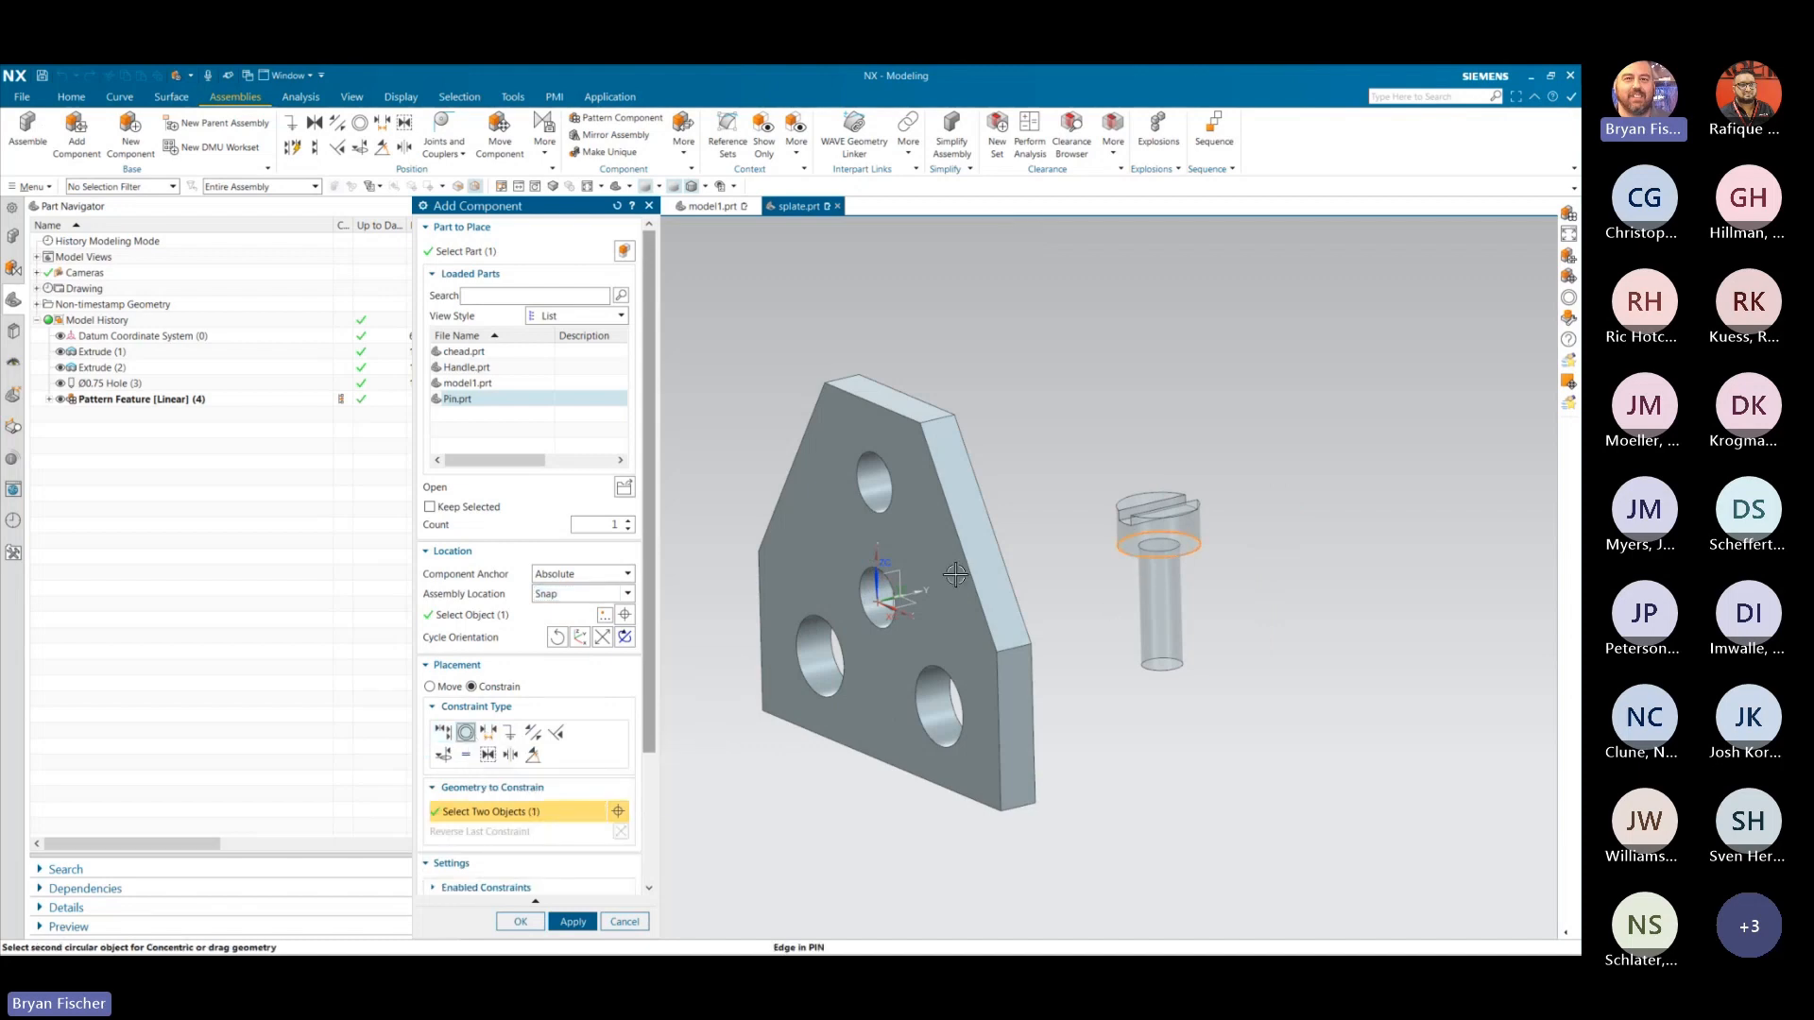
pyautogui.click(885, 506)
pyautogui.click(520, 922)
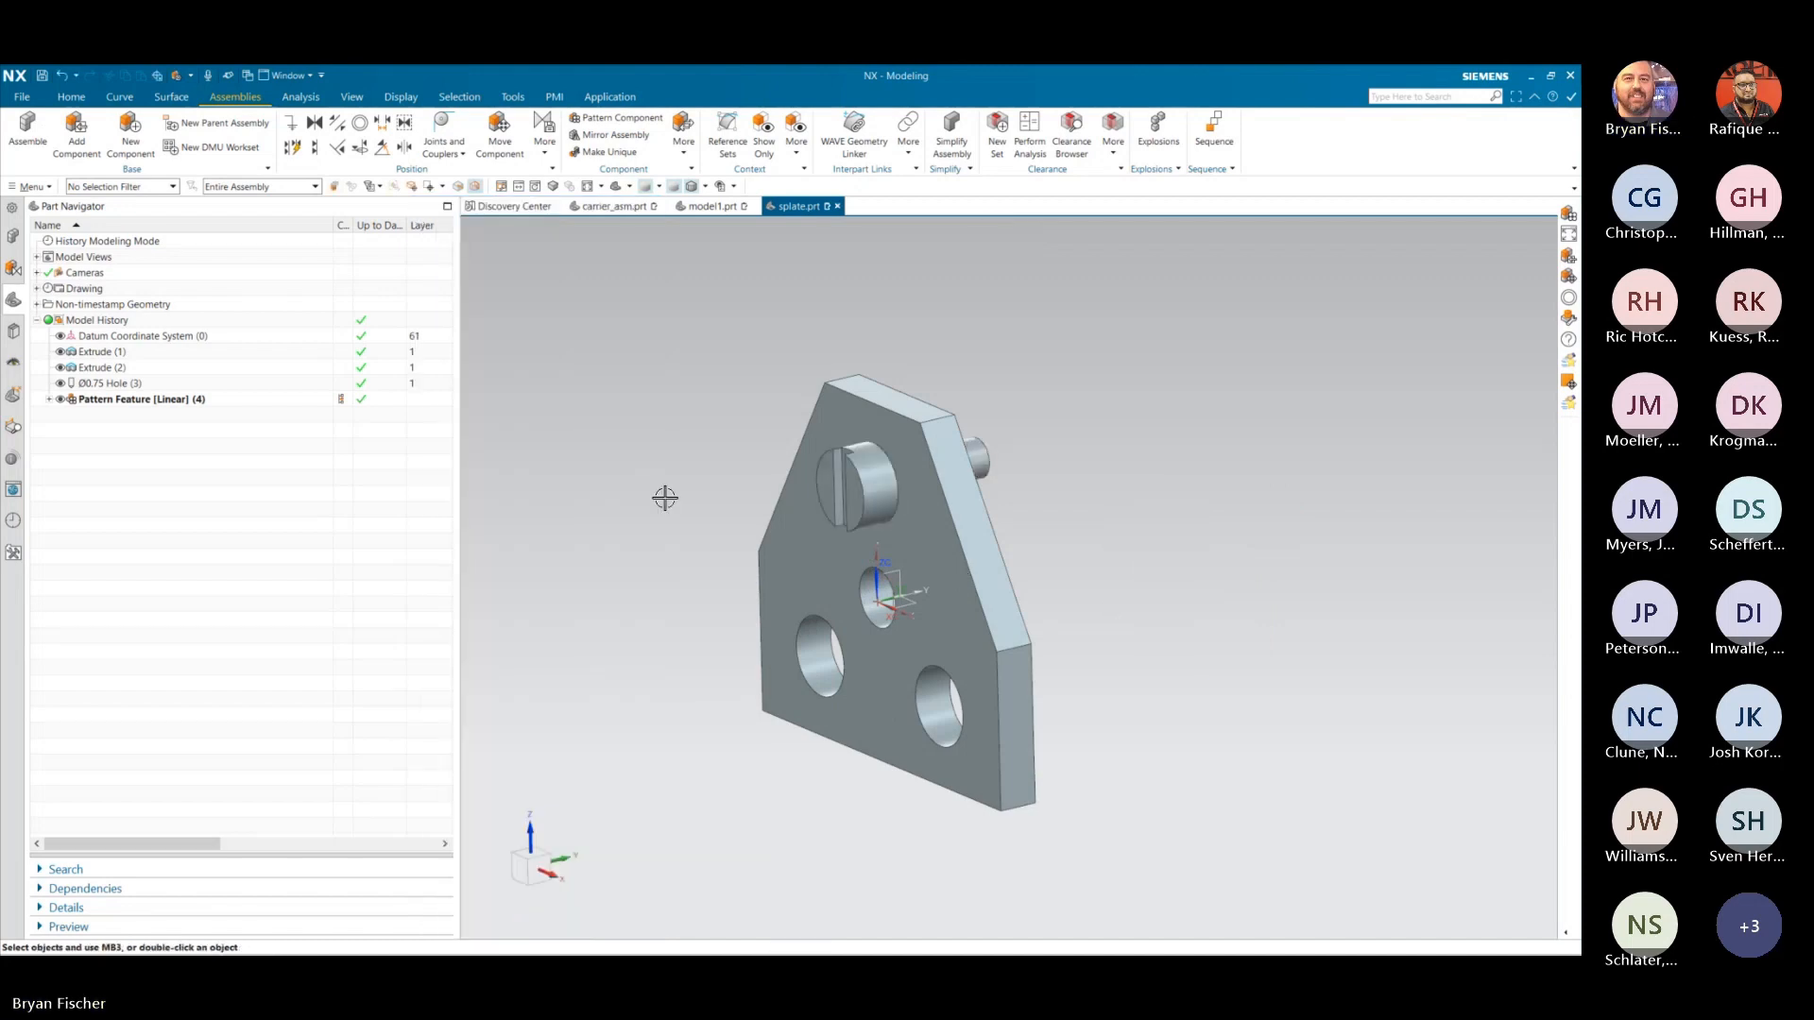
# - Try to pattern the pin with a Reference layout based on the linear hole pattern, and reset the Pattern Component settings
pyautogui.click(590, 125)
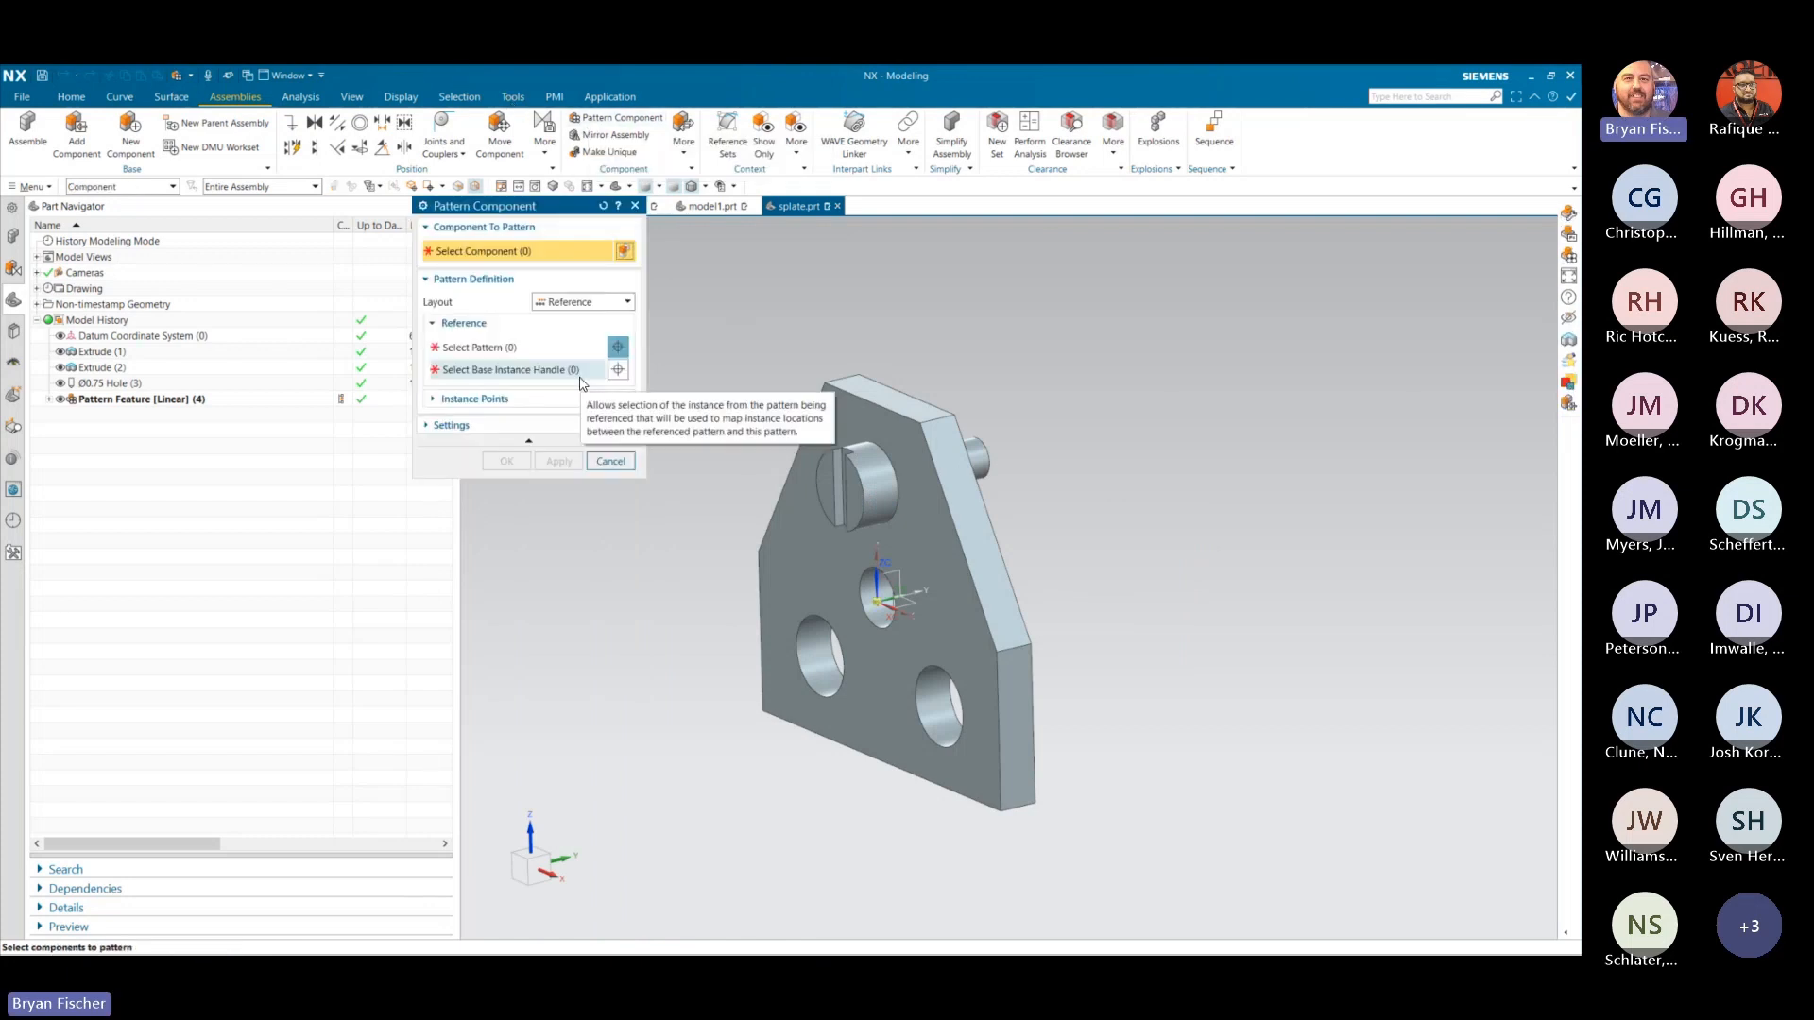
pyautogui.click(855, 482)
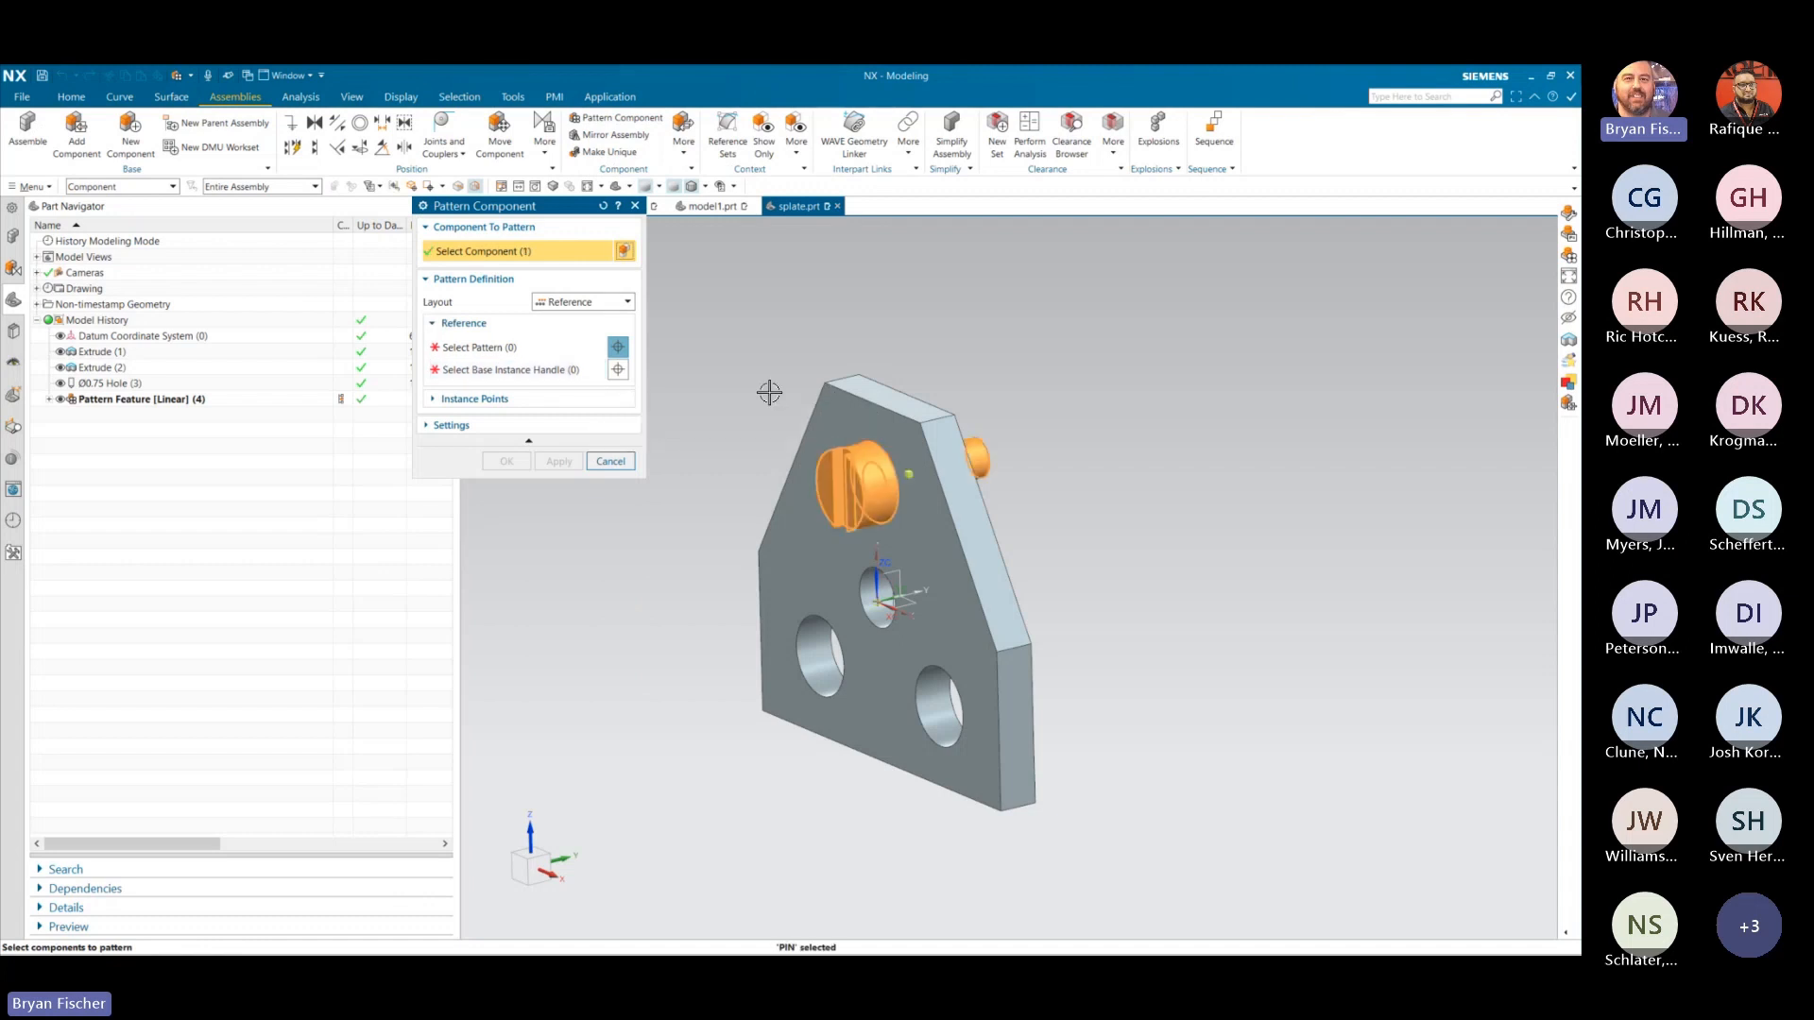
pyautogui.click(546, 304)
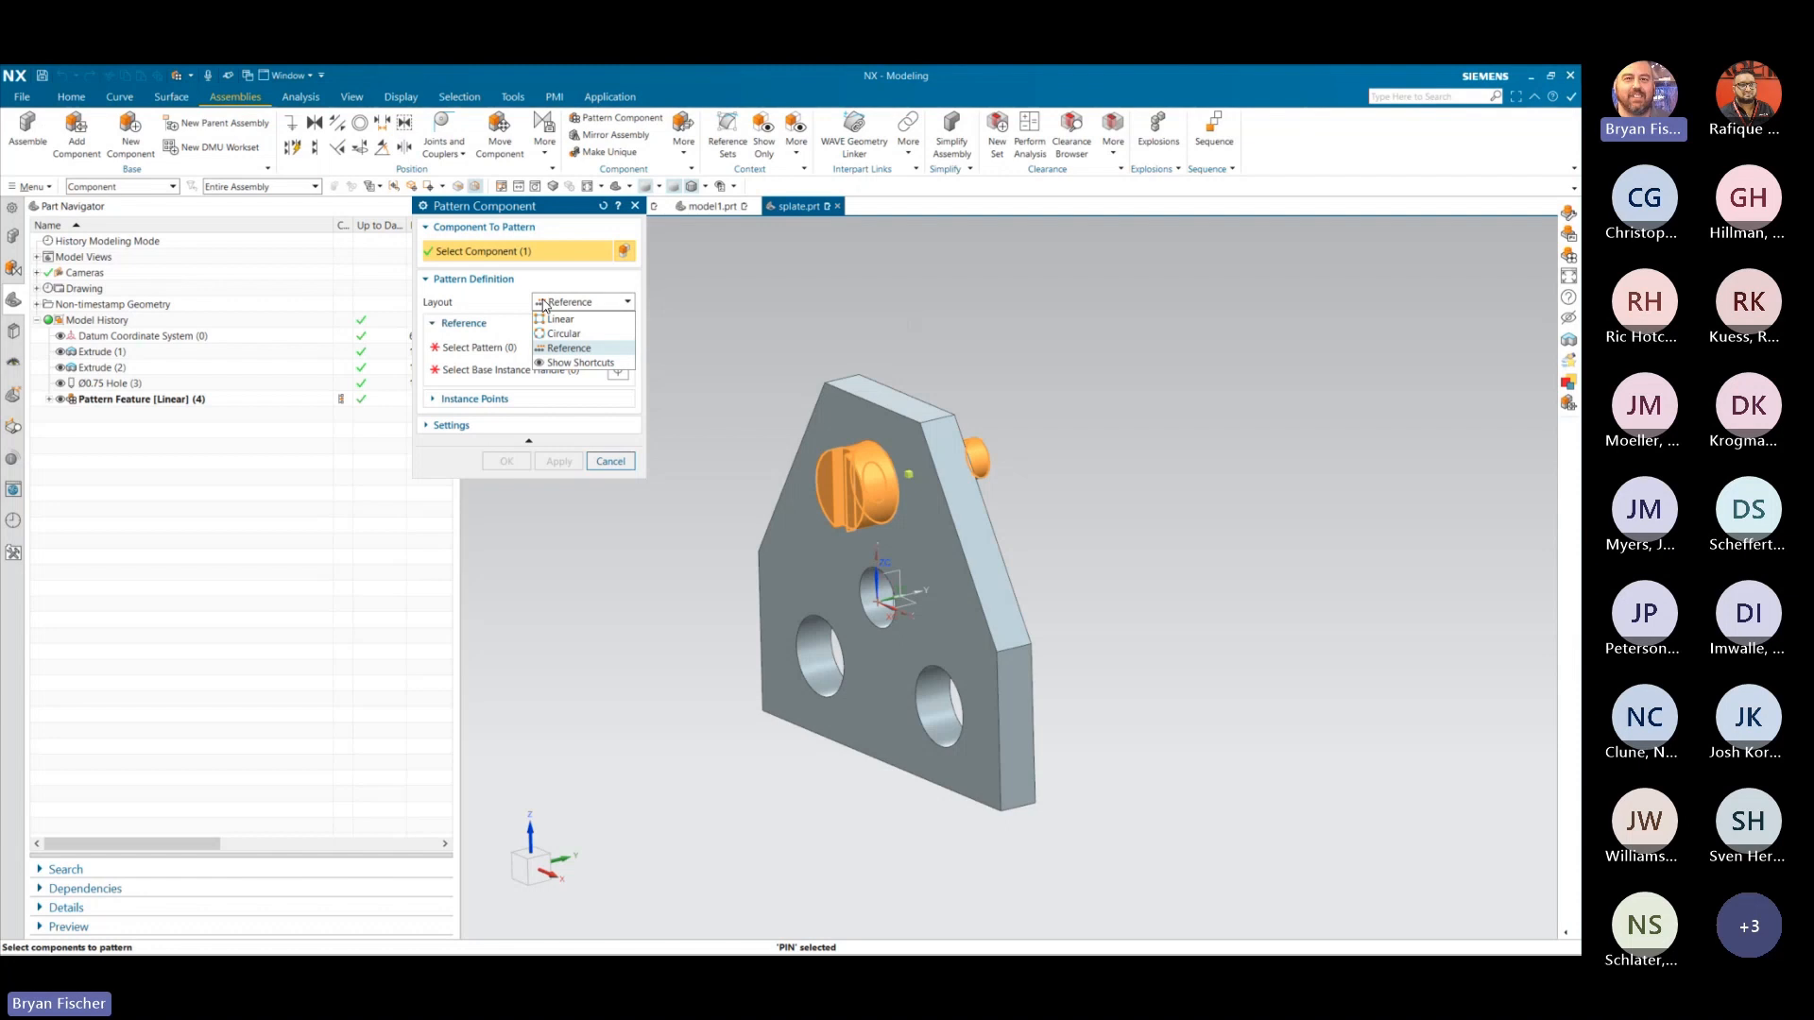
pyautogui.click(545, 304)
pyautogui.click(491, 352)
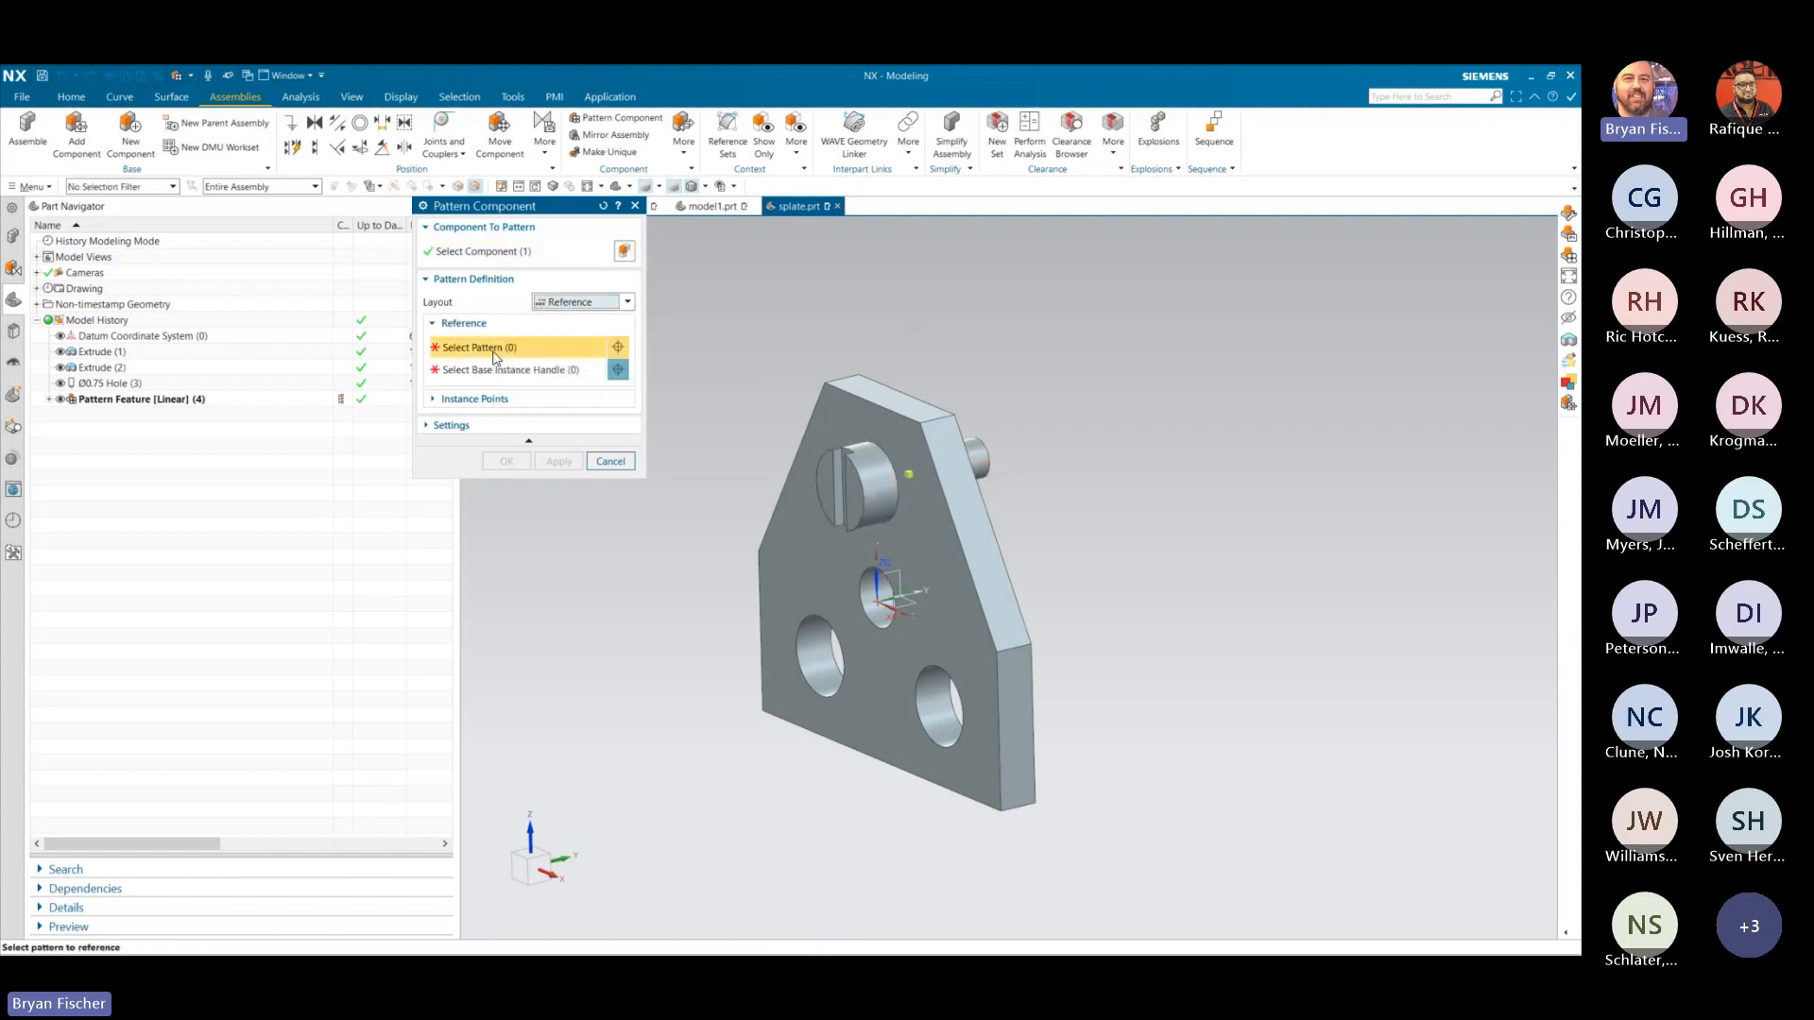
pyautogui.click(168, 401)
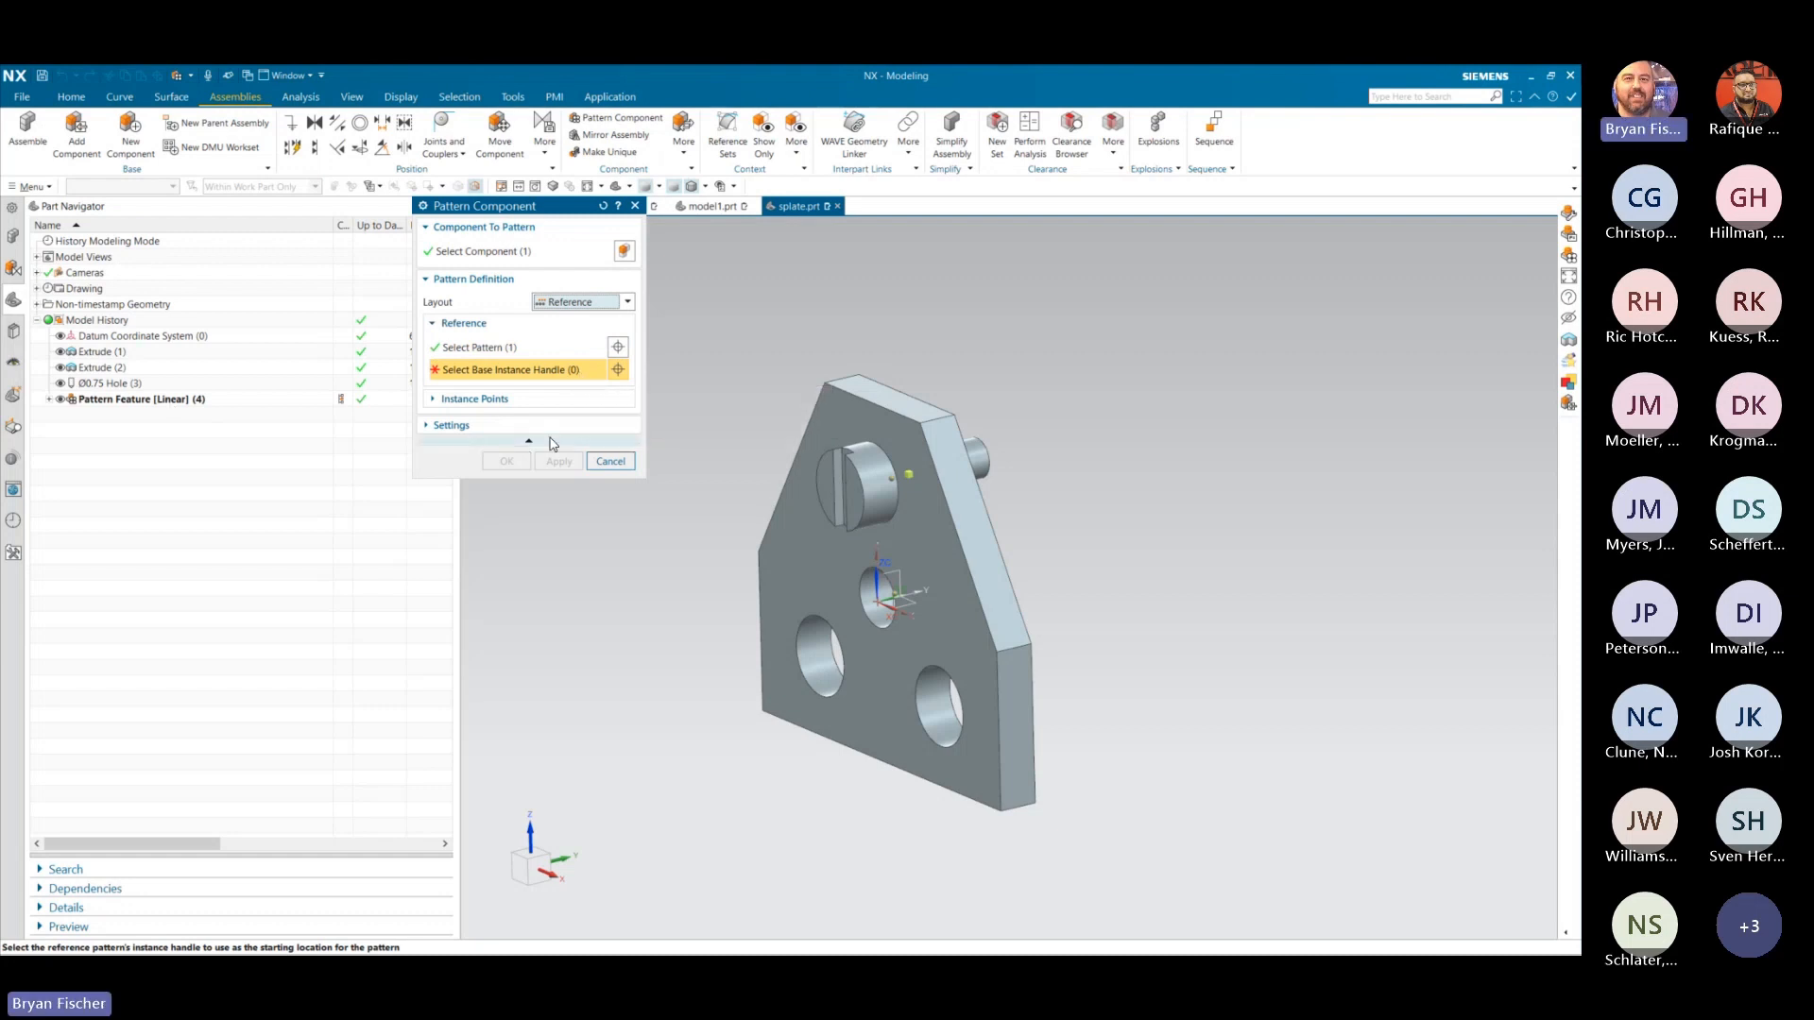
pyautogui.click(458, 427)
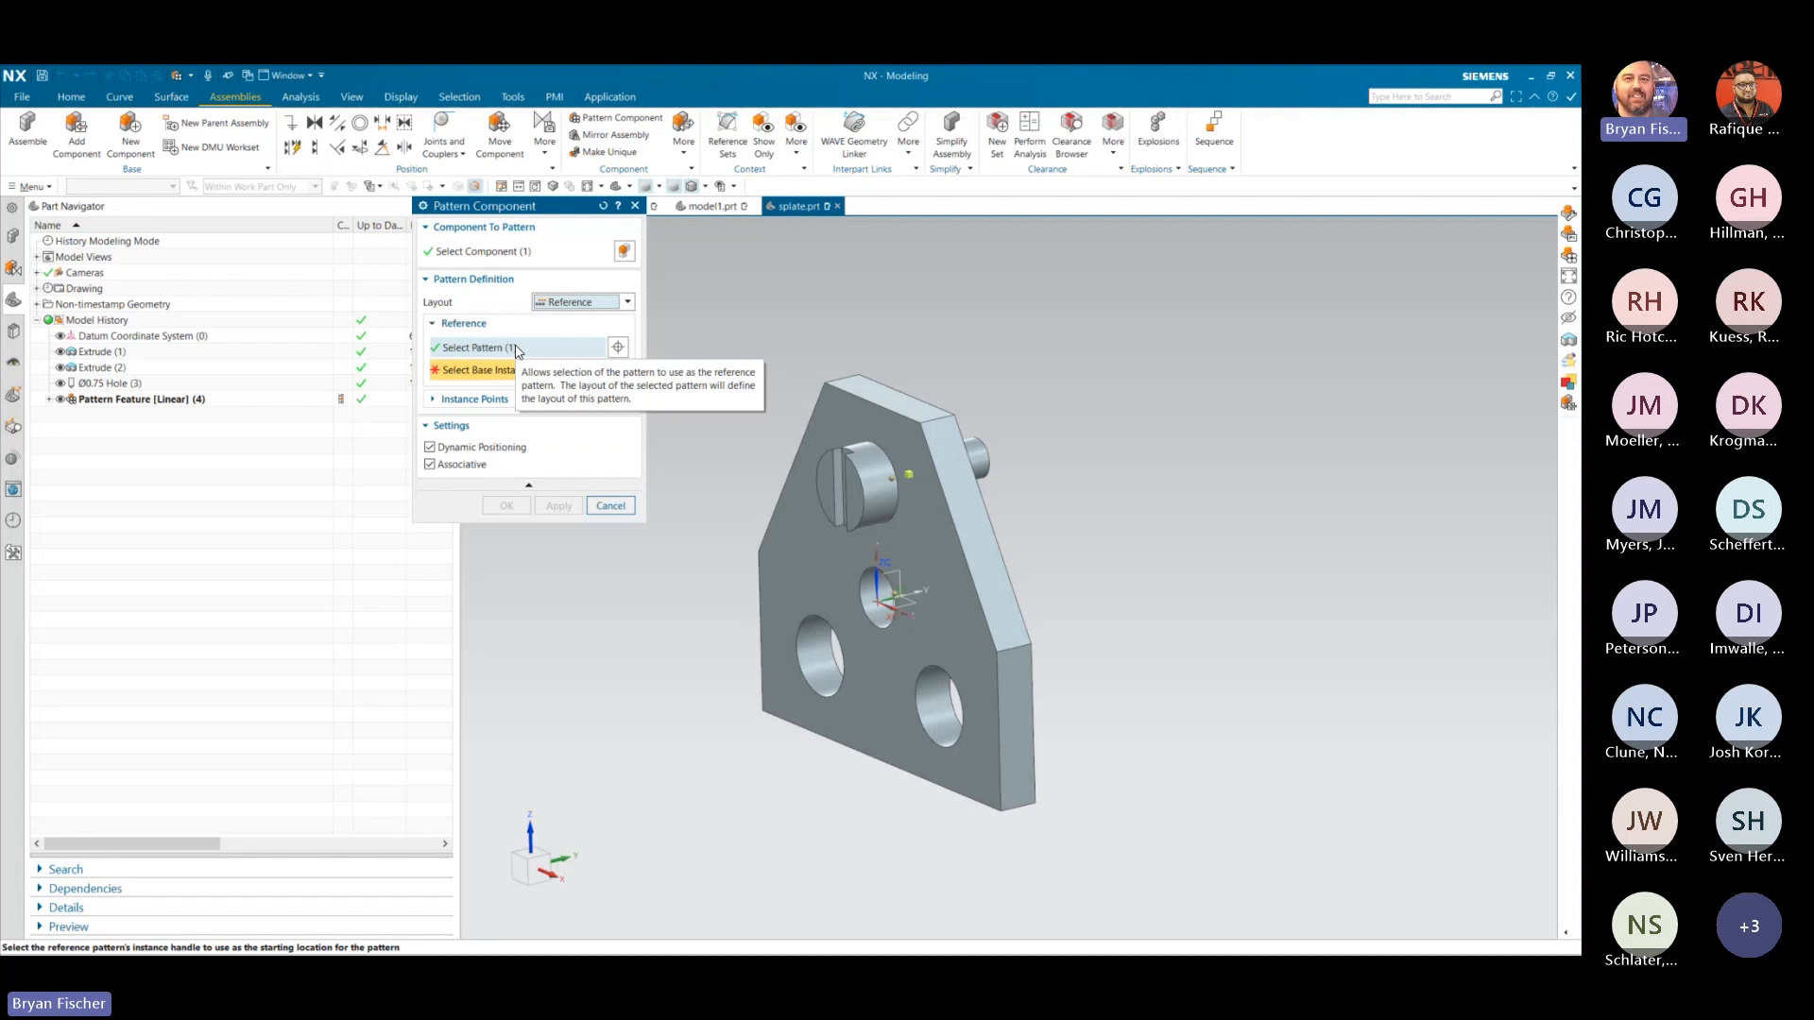
pyautogui.click(603, 207)
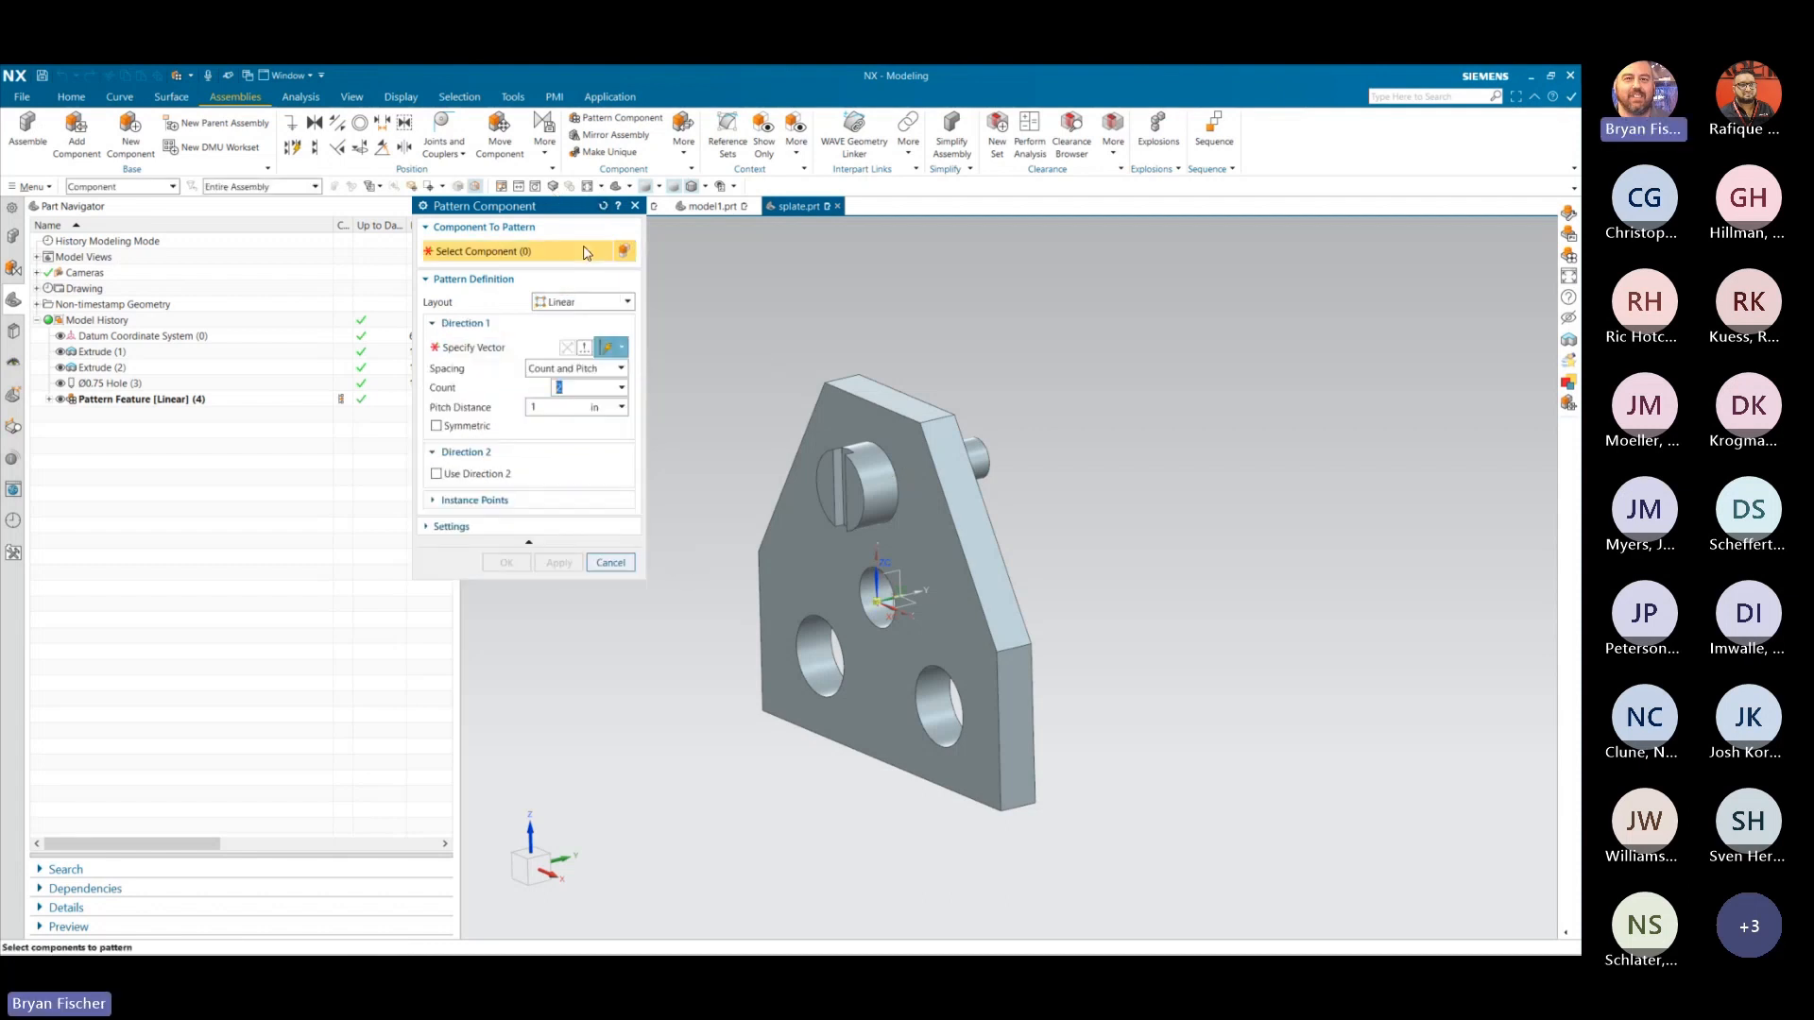
# - Pattern the pin with the Reference layout, using the linear hole pattern and the upper hole's base instance handle, and display the assembly structure
pyautogui.click(877, 480)
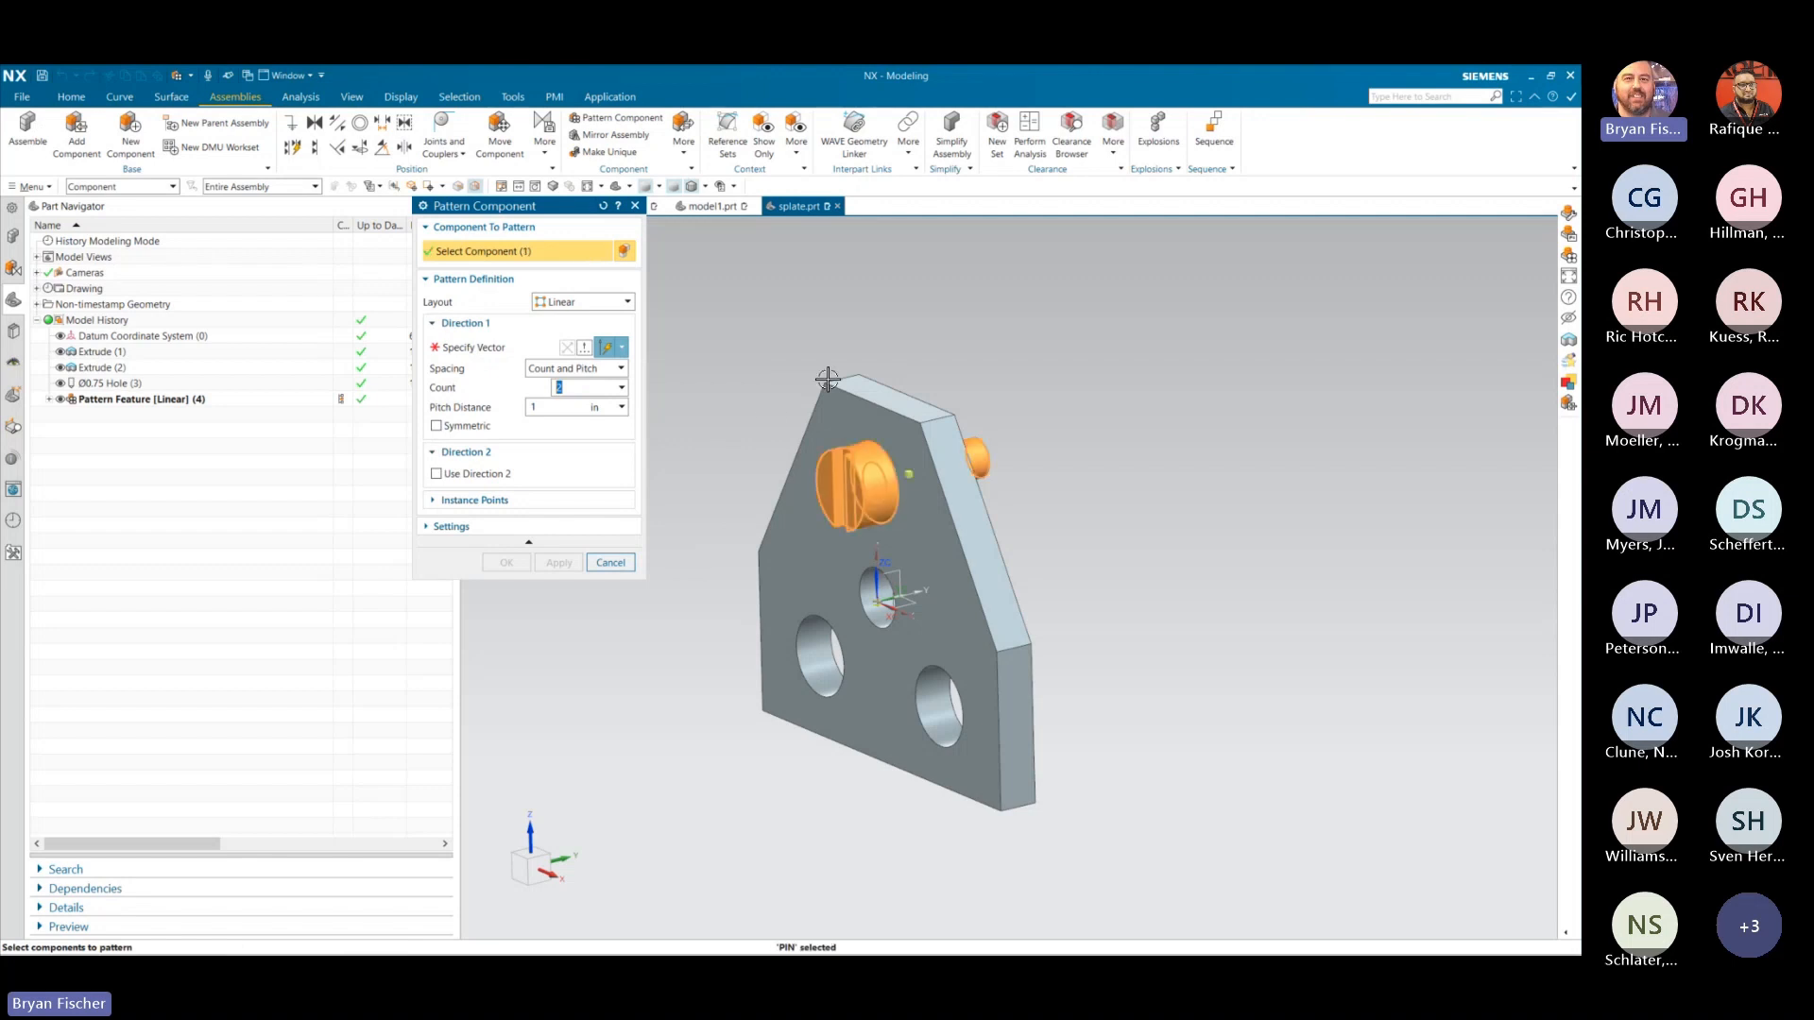
pyautogui.click(582, 302)
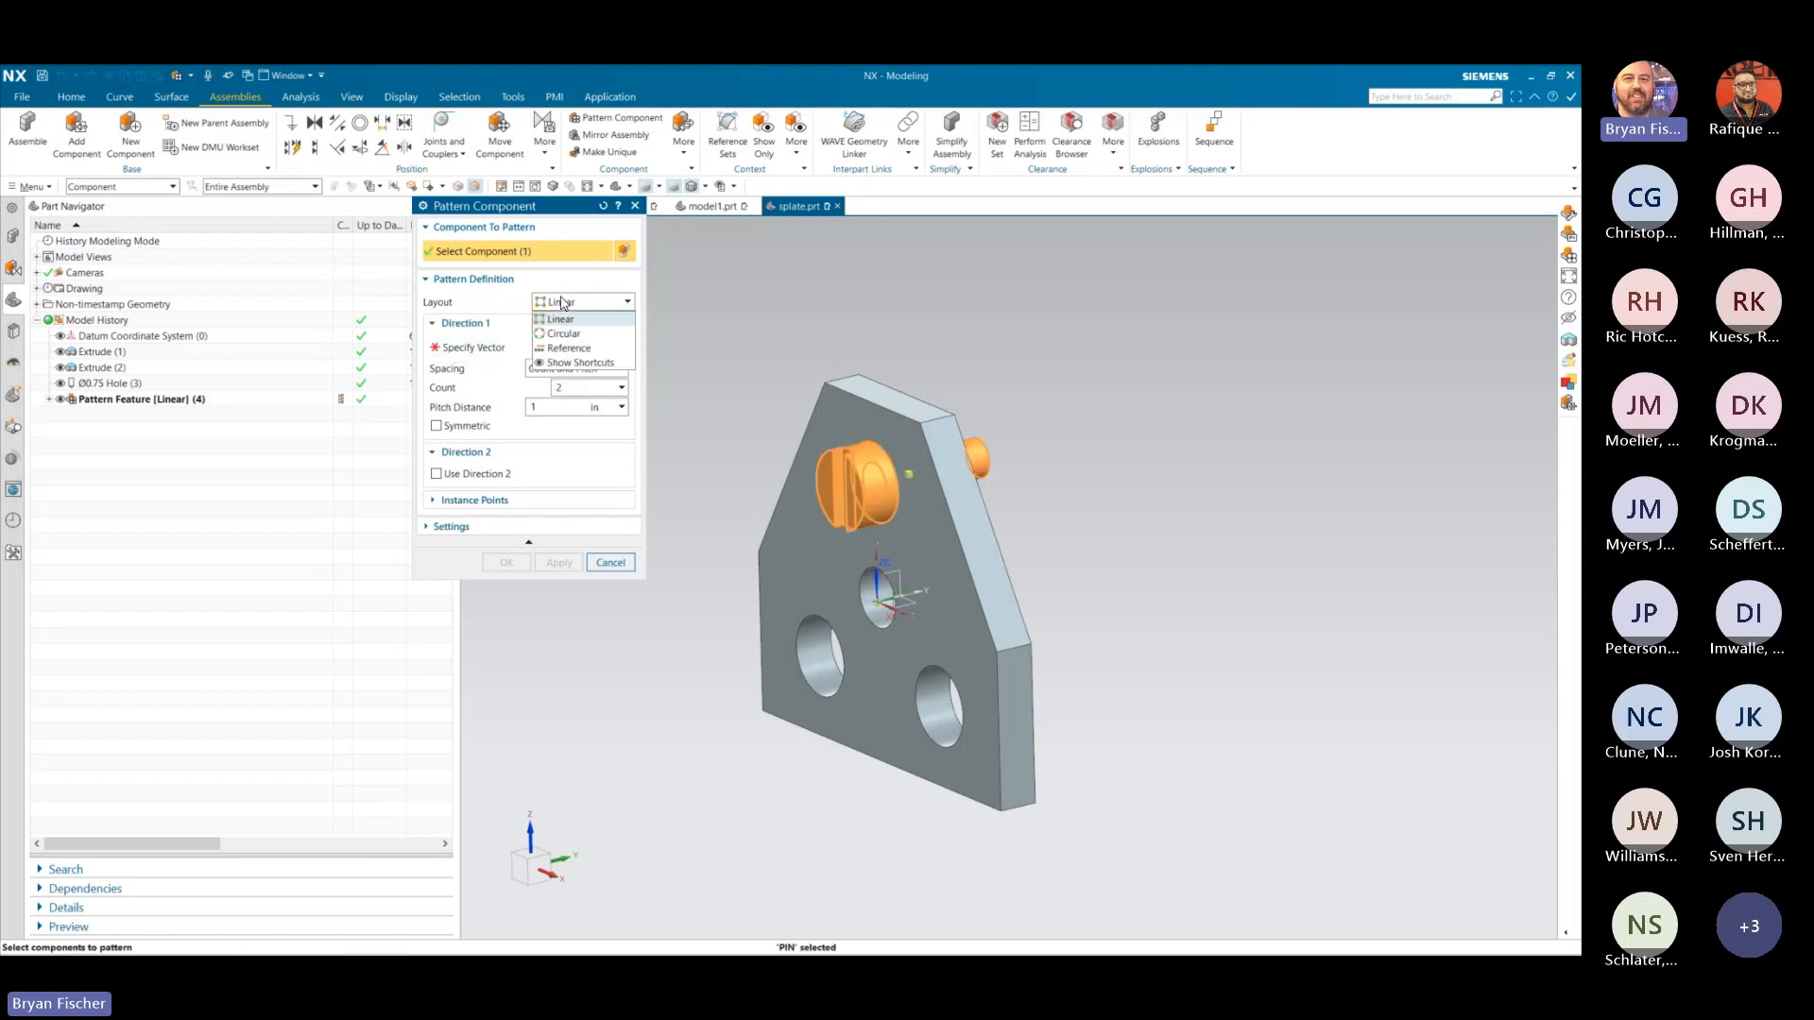
pyautogui.click(557, 351)
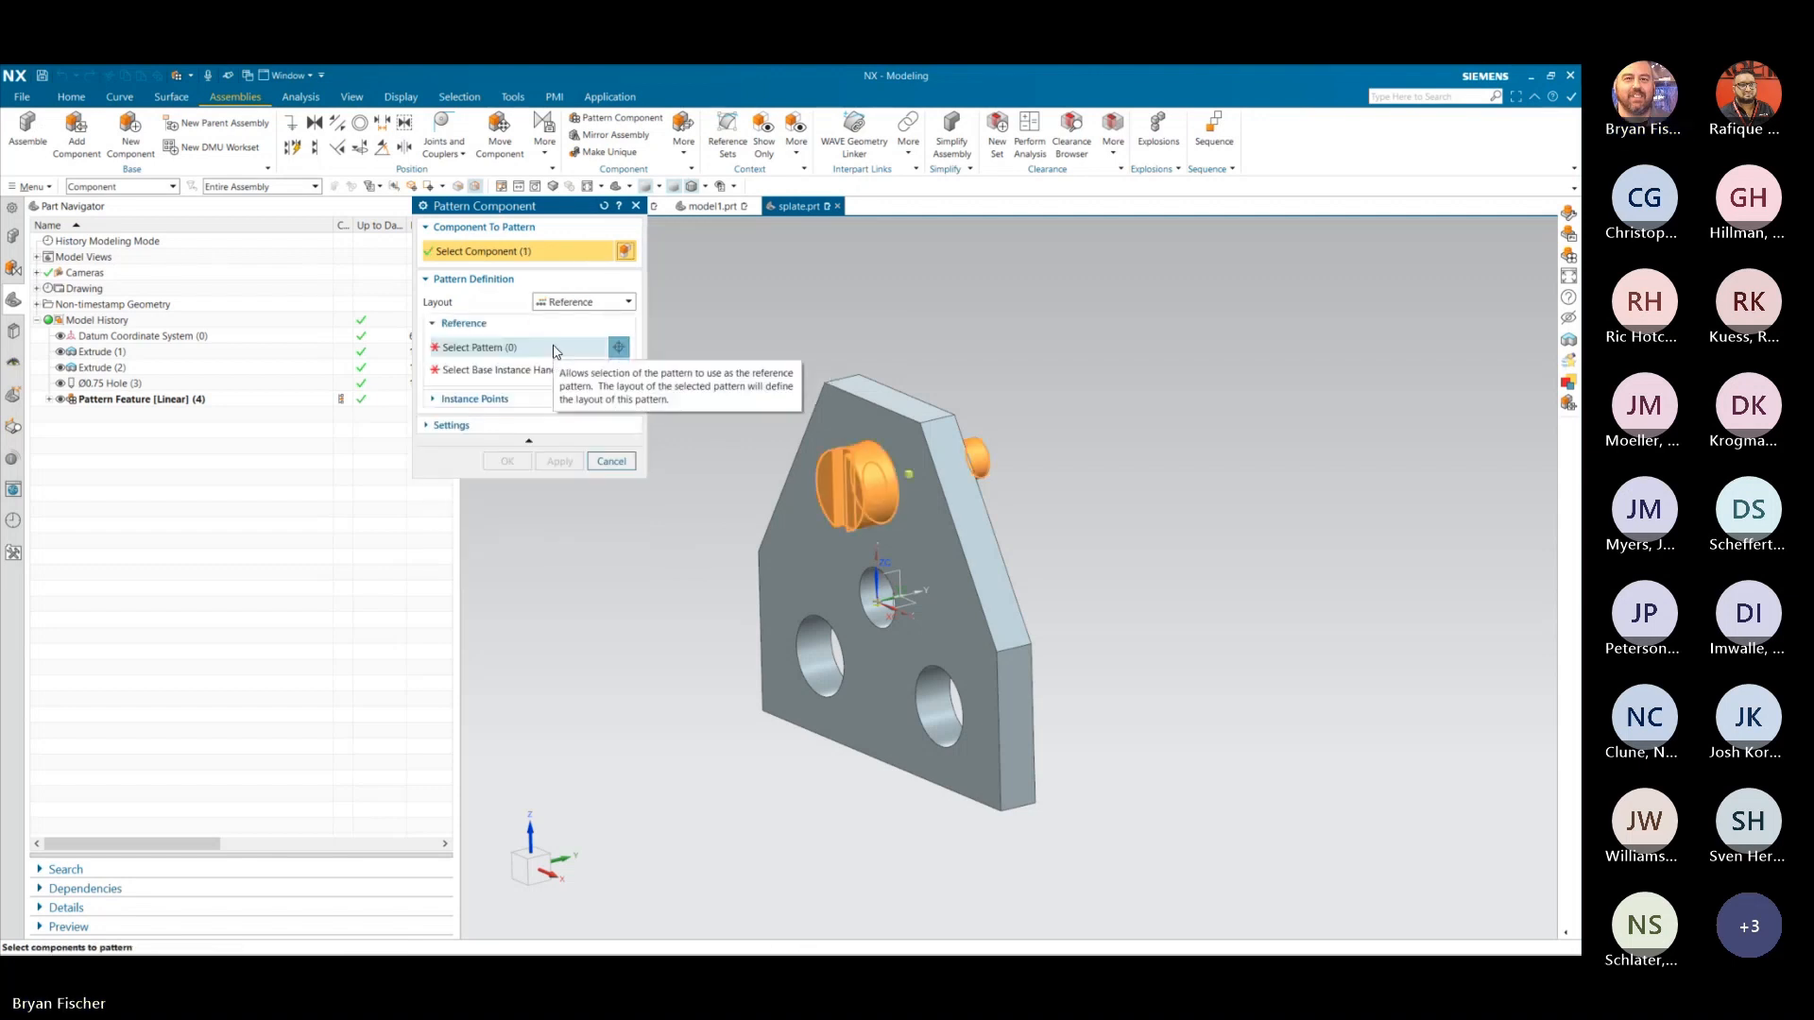
pyautogui.click(879, 590)
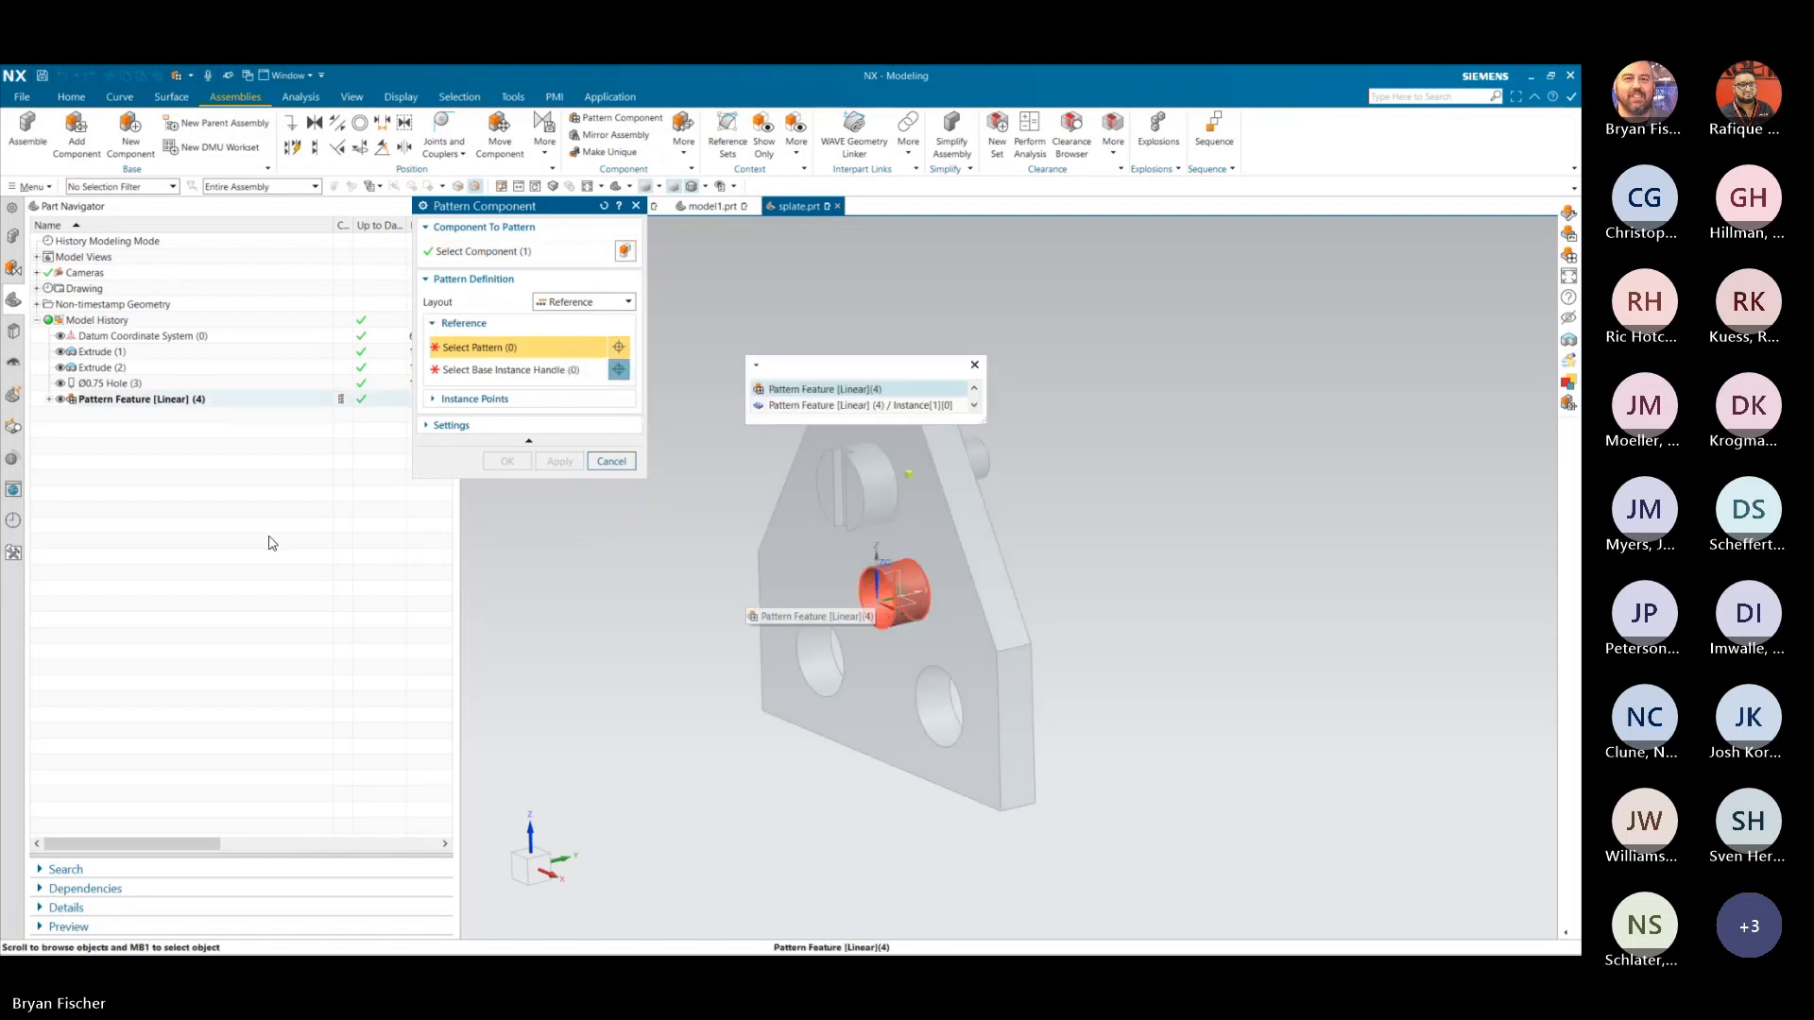
pyautogui.click(832, 389)
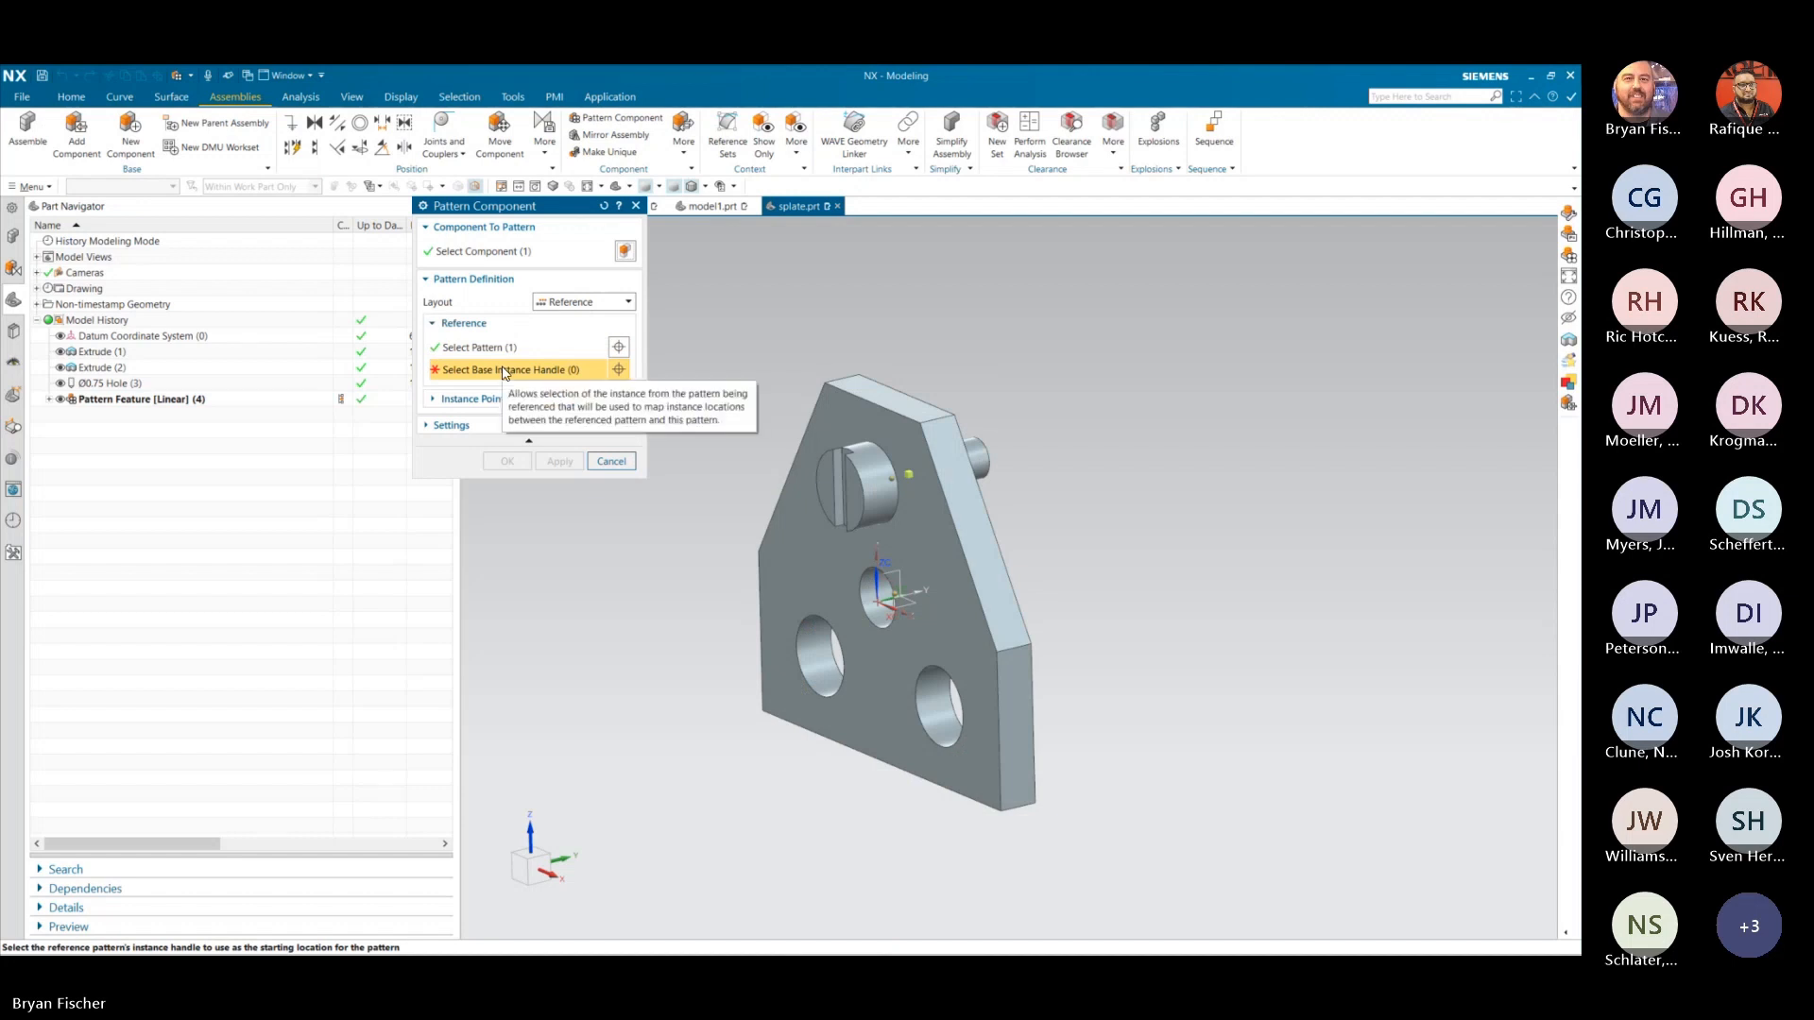
pyautogui.click(891, 478)
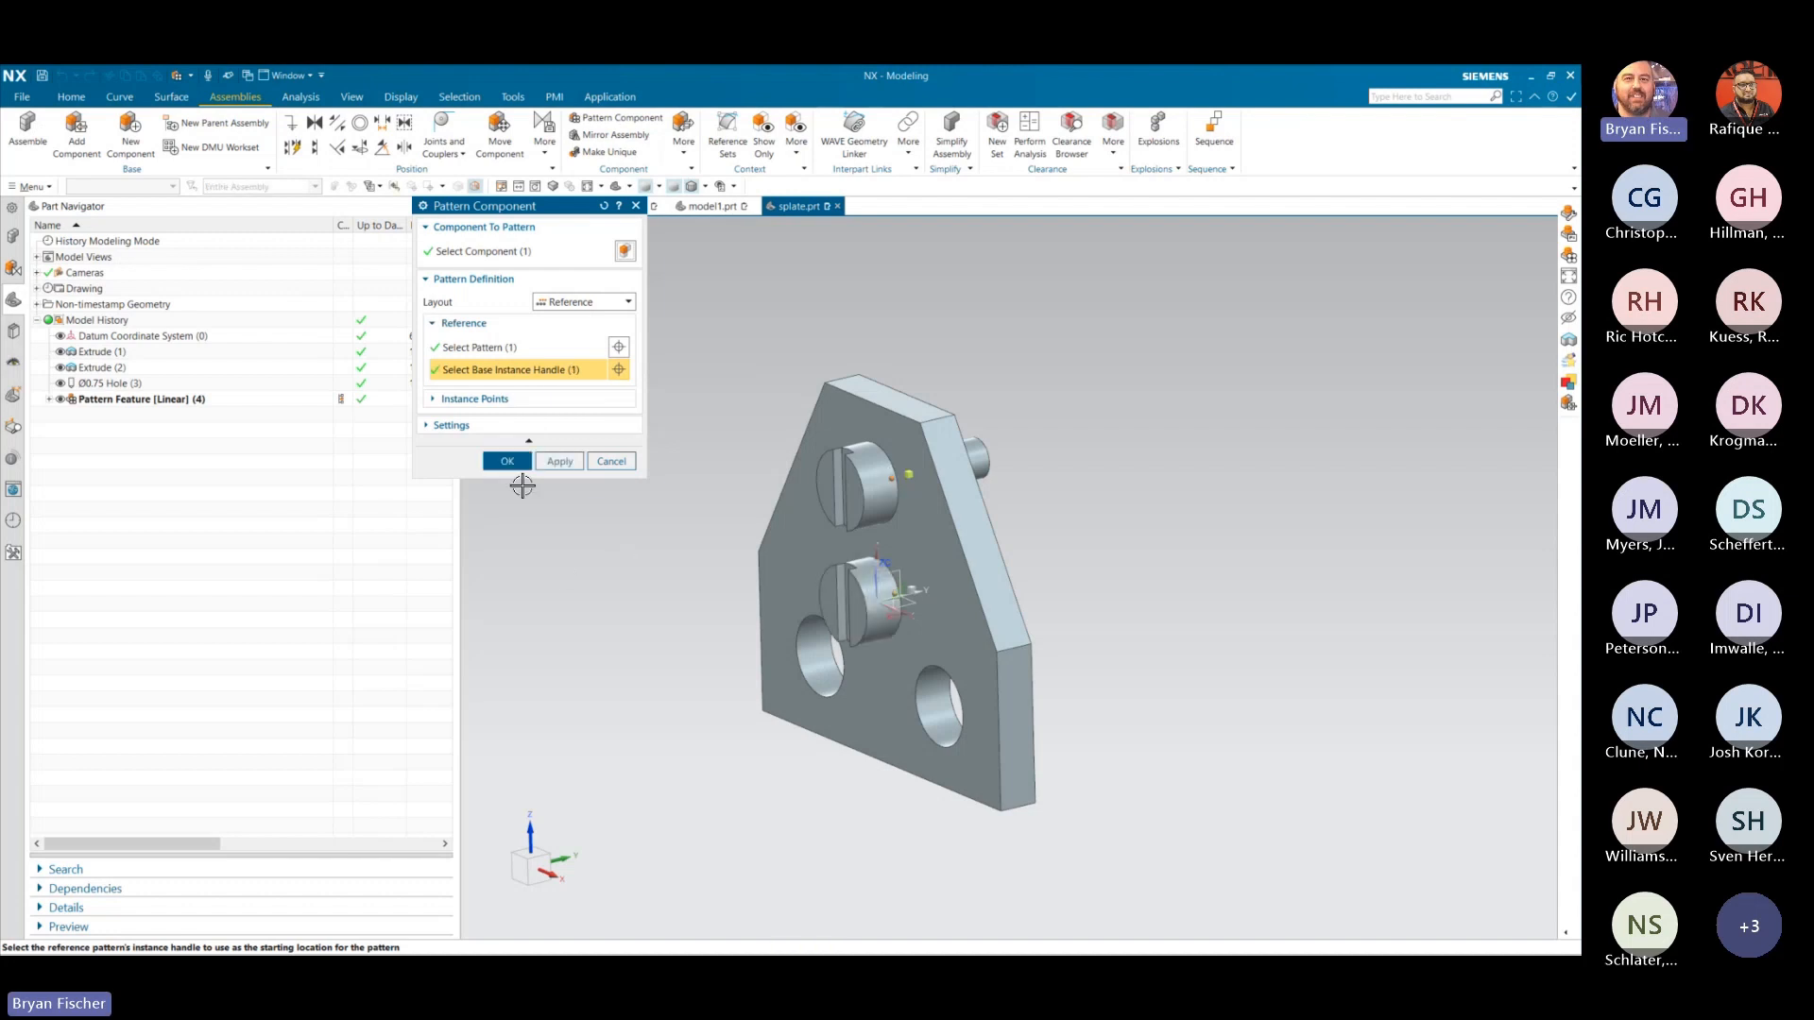
pyautogui.click(508, 461)
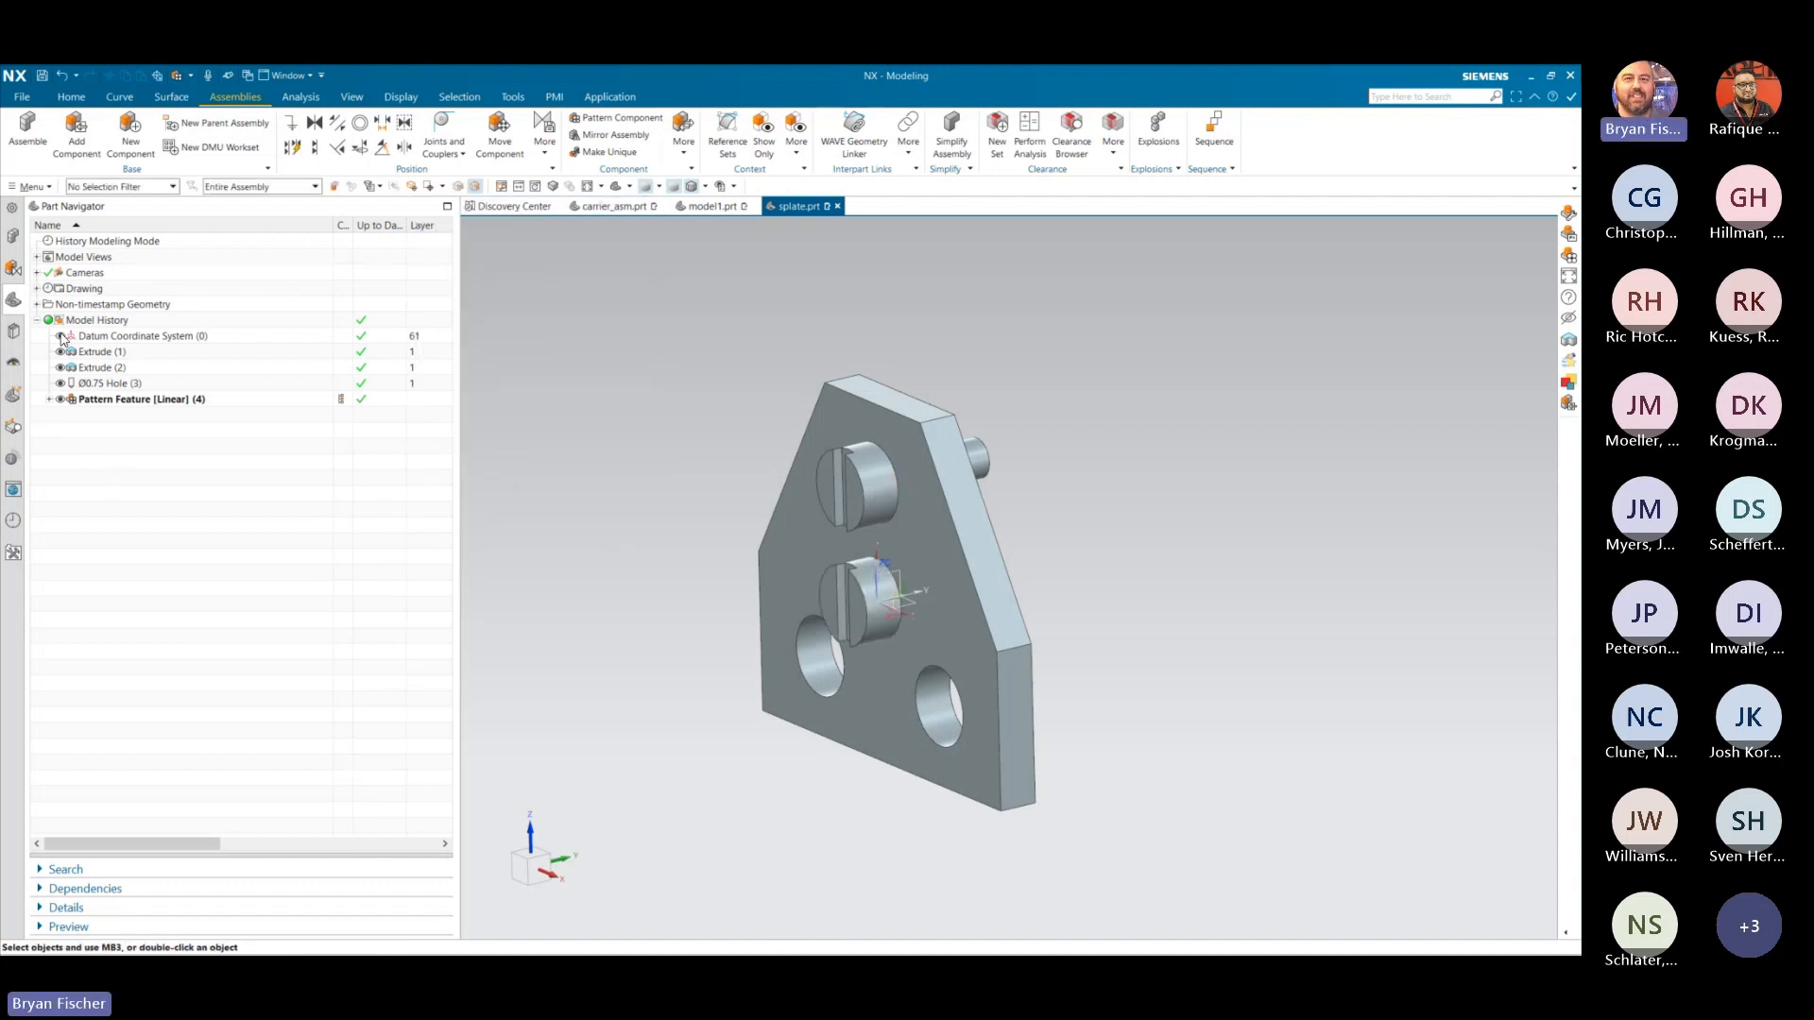
pyautogui.click(13, 271)
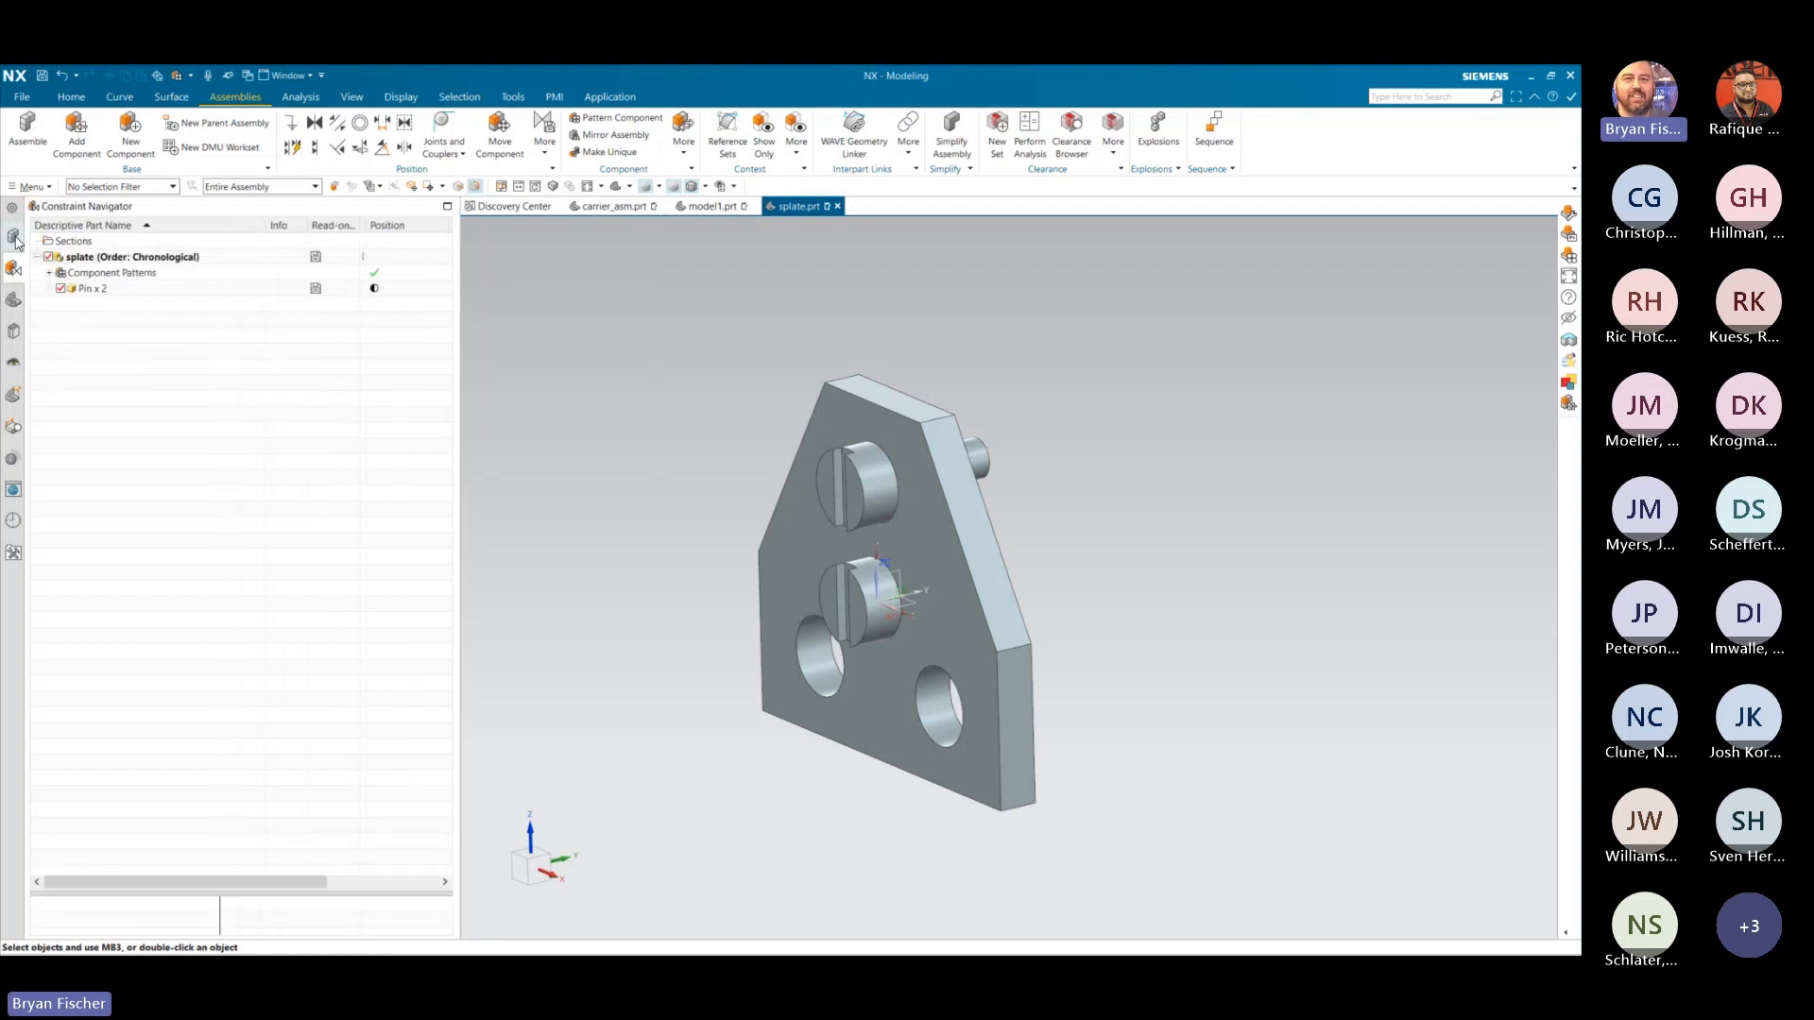
# - Highlight the packed pin components in the assembly structure to identify them in the model, and clear the selection
pyautogui.click(15, 238)
pyautogui.click(140, 292)
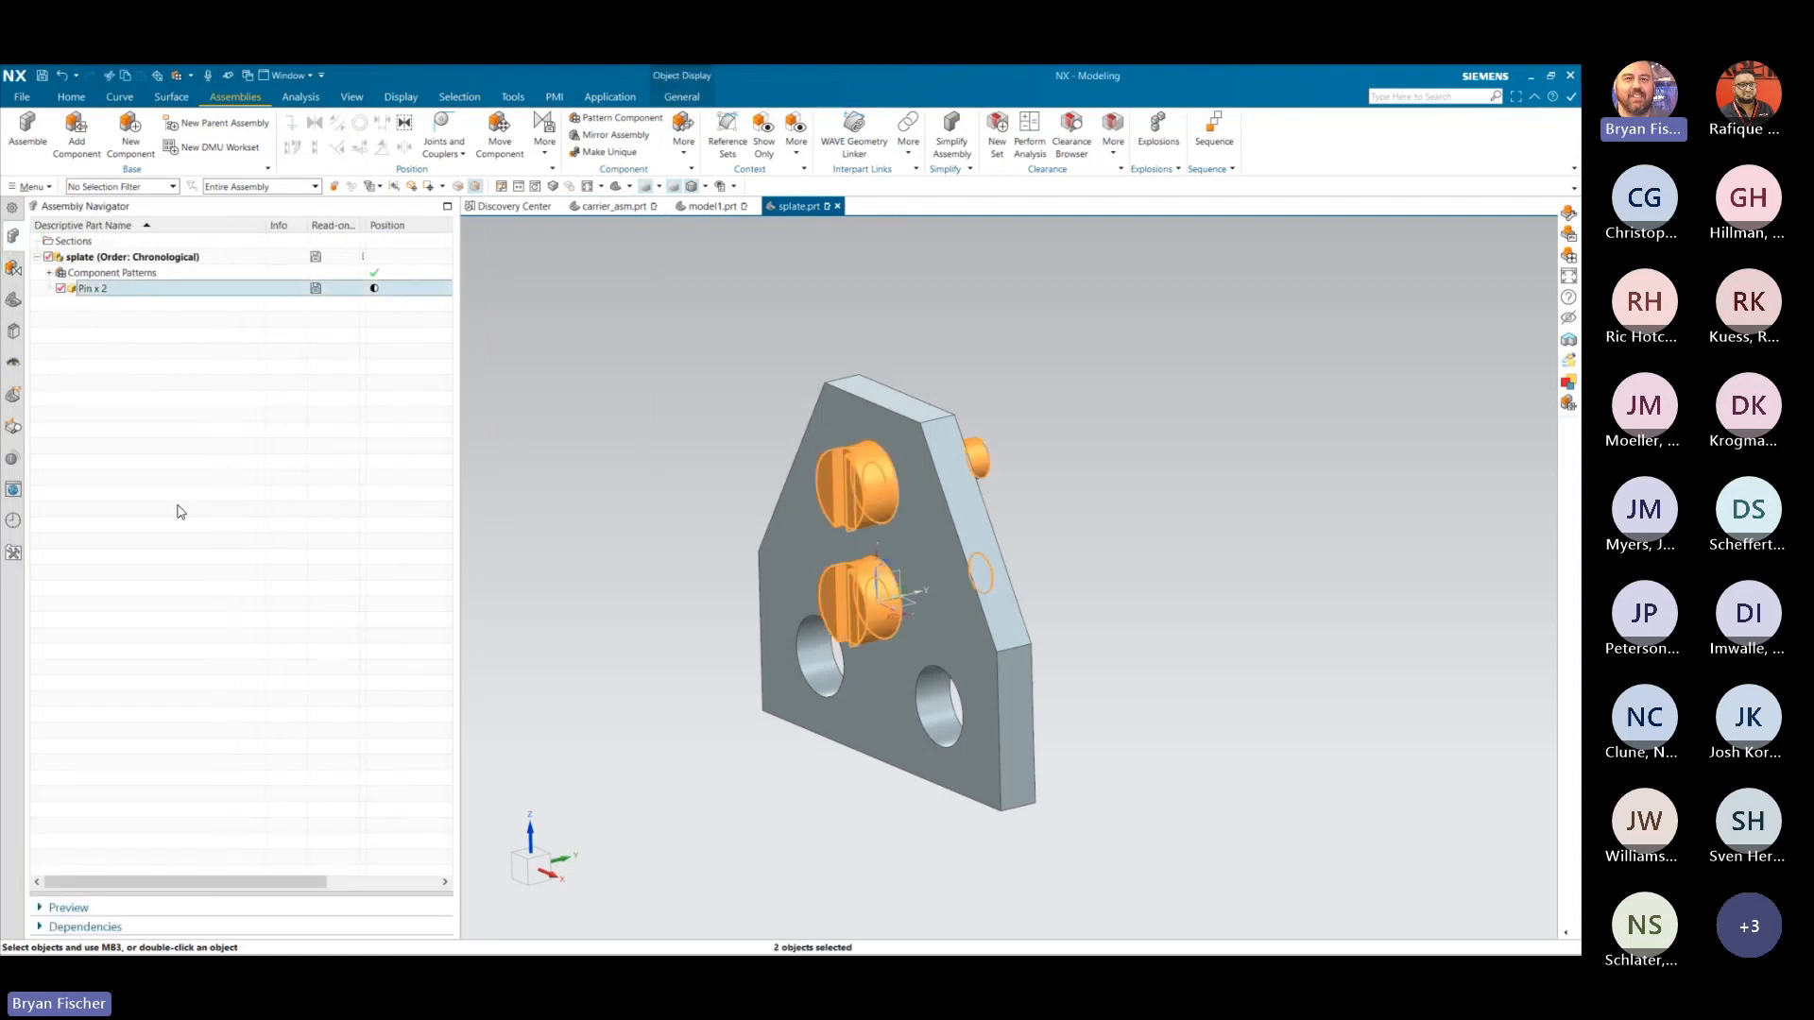
pyautogui.press('Escape')
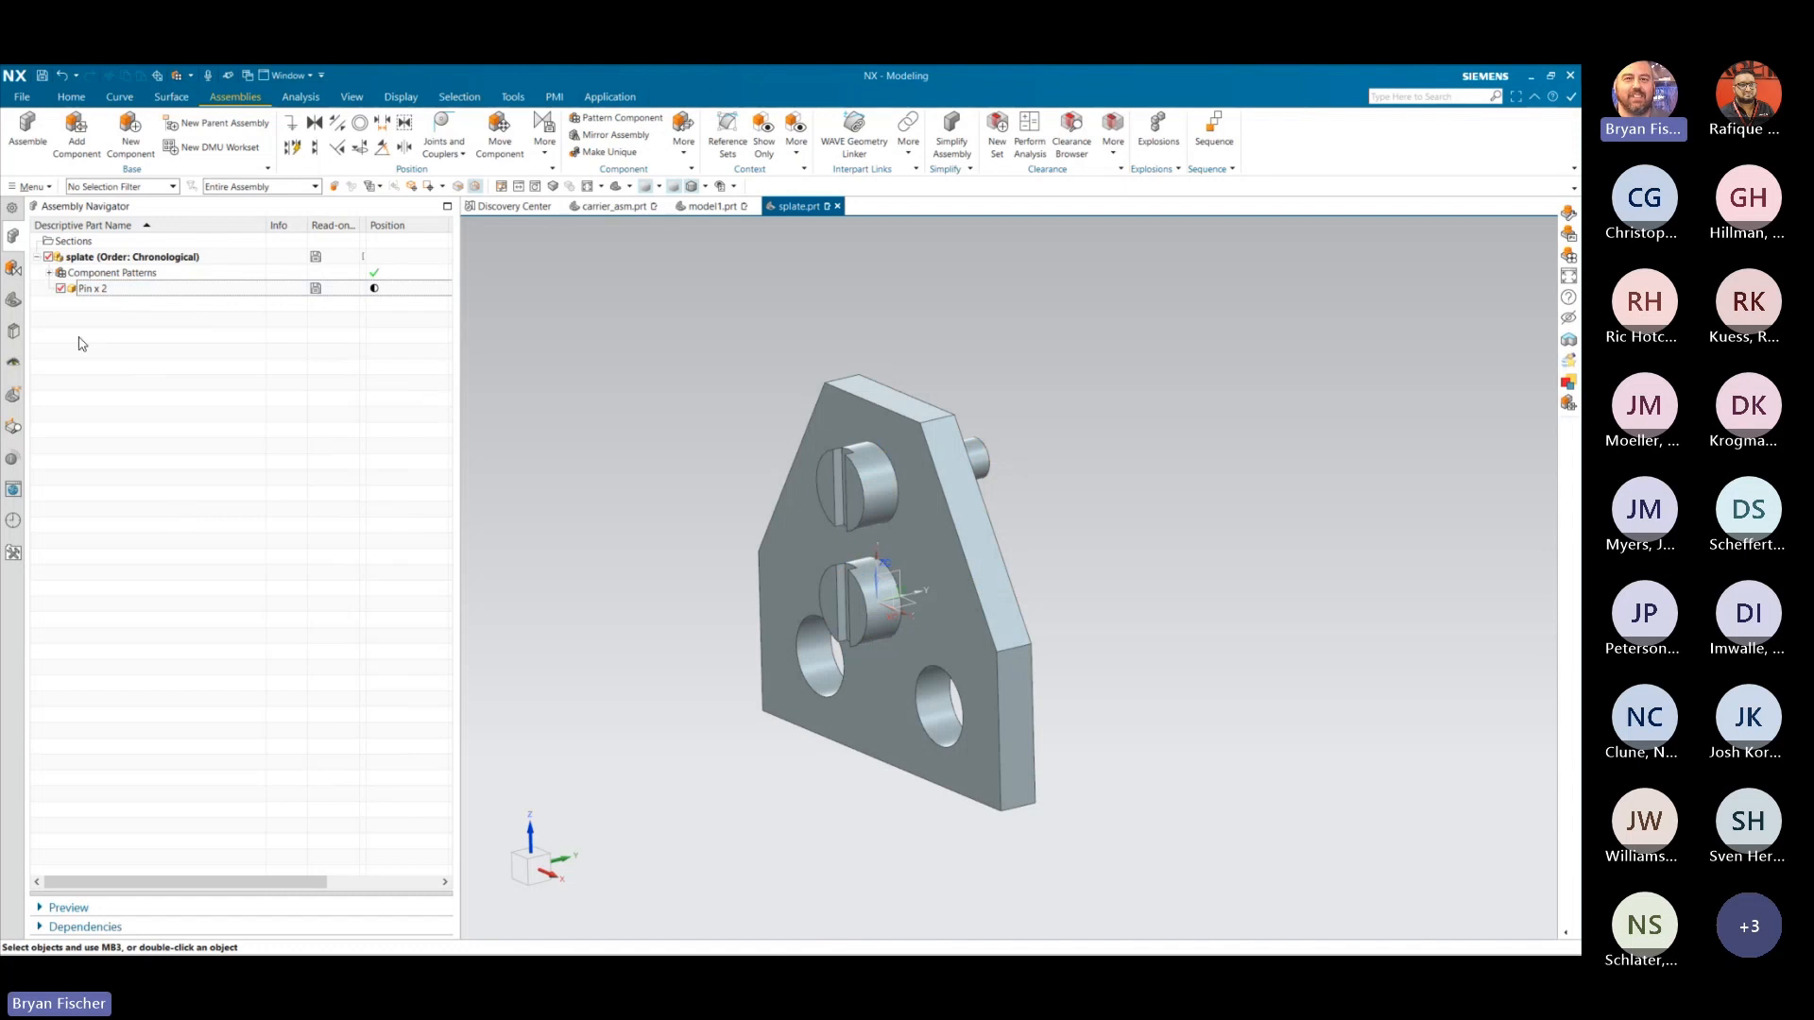
# - Set the linear hole pattern's count to 3 and highlight the pins in the assembly structure
pyautogui.click(14, 302)
pyautogui.doubleClick(117, 400)
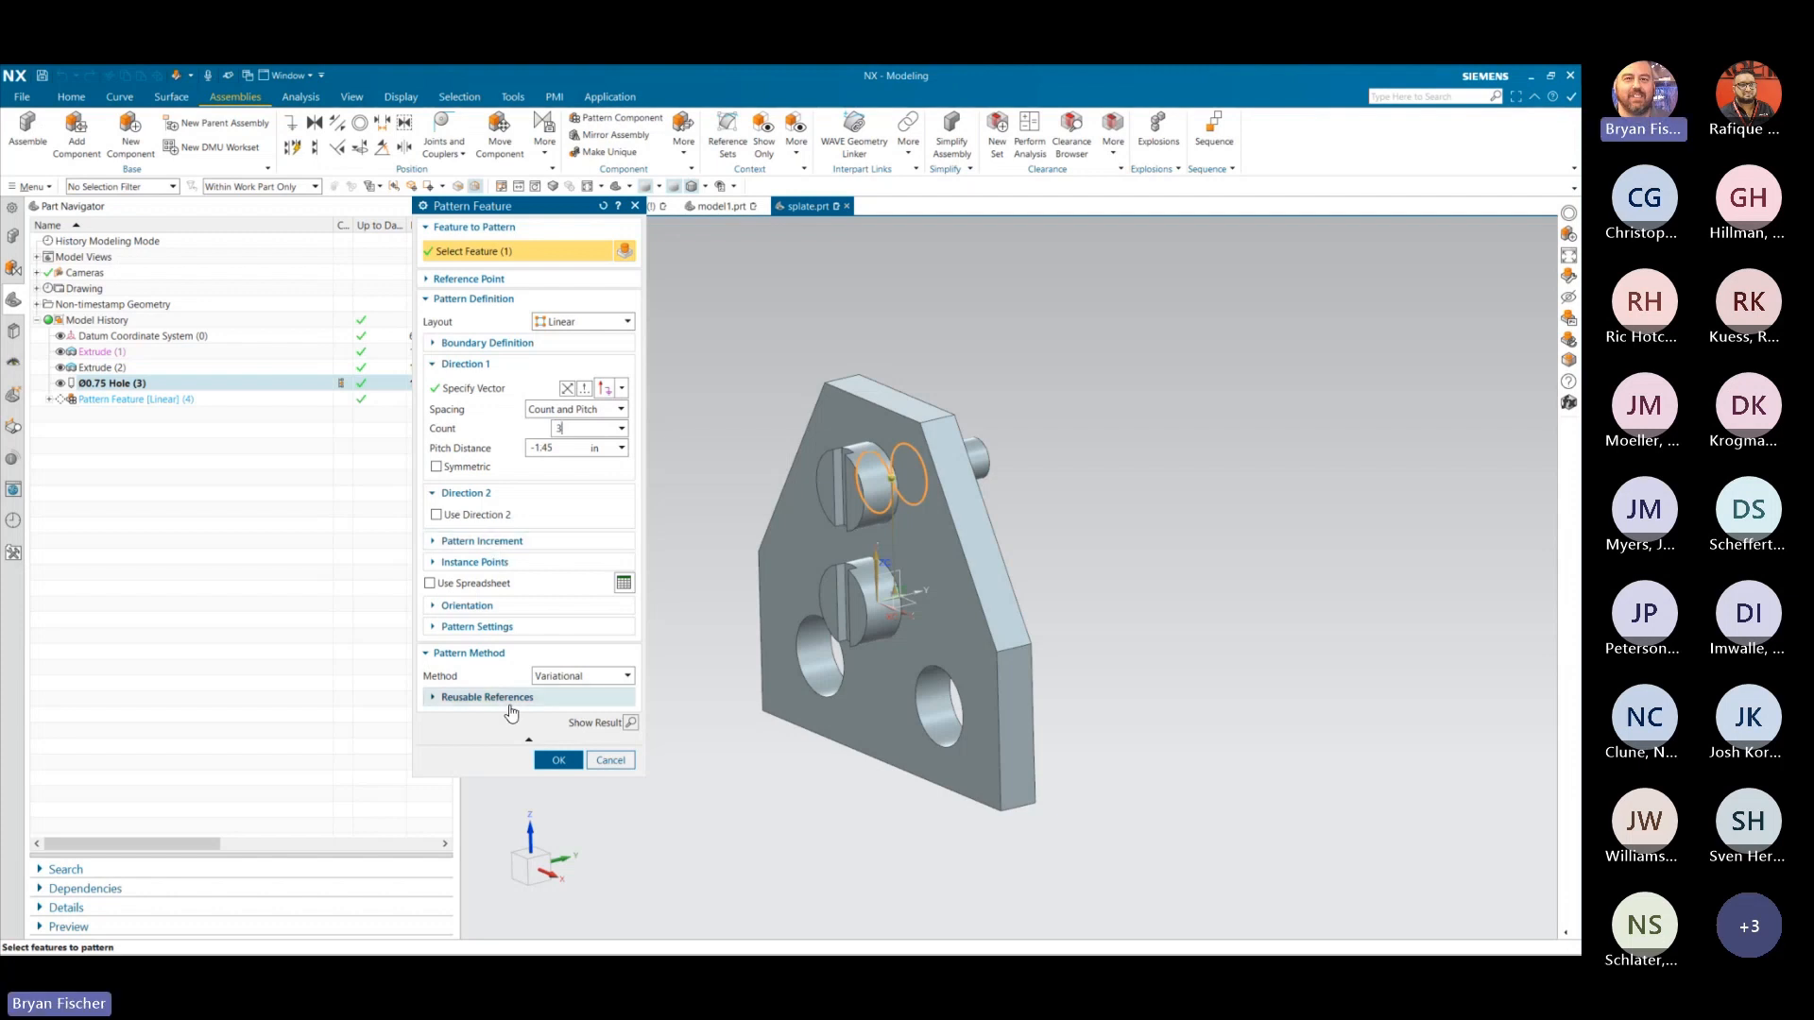
pyautogui.click(556, 759)
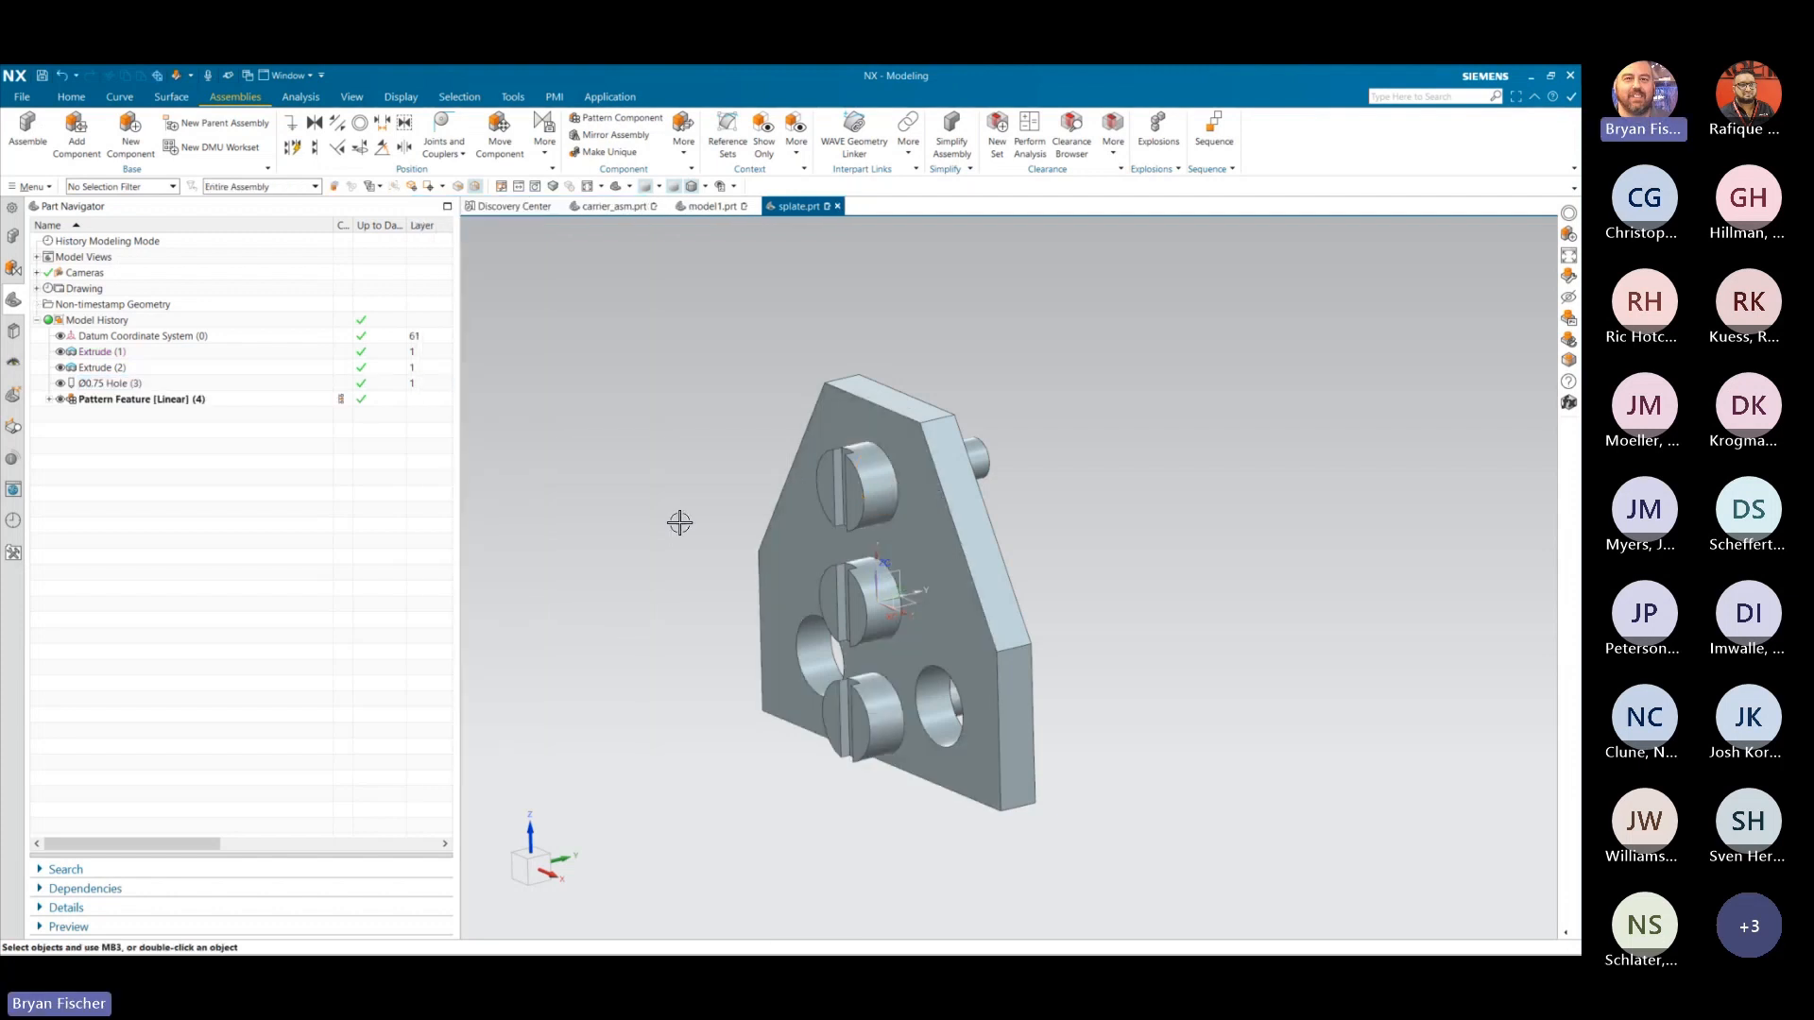
pyautogui.click(13, 235)
pyautogui.click(137, 288)
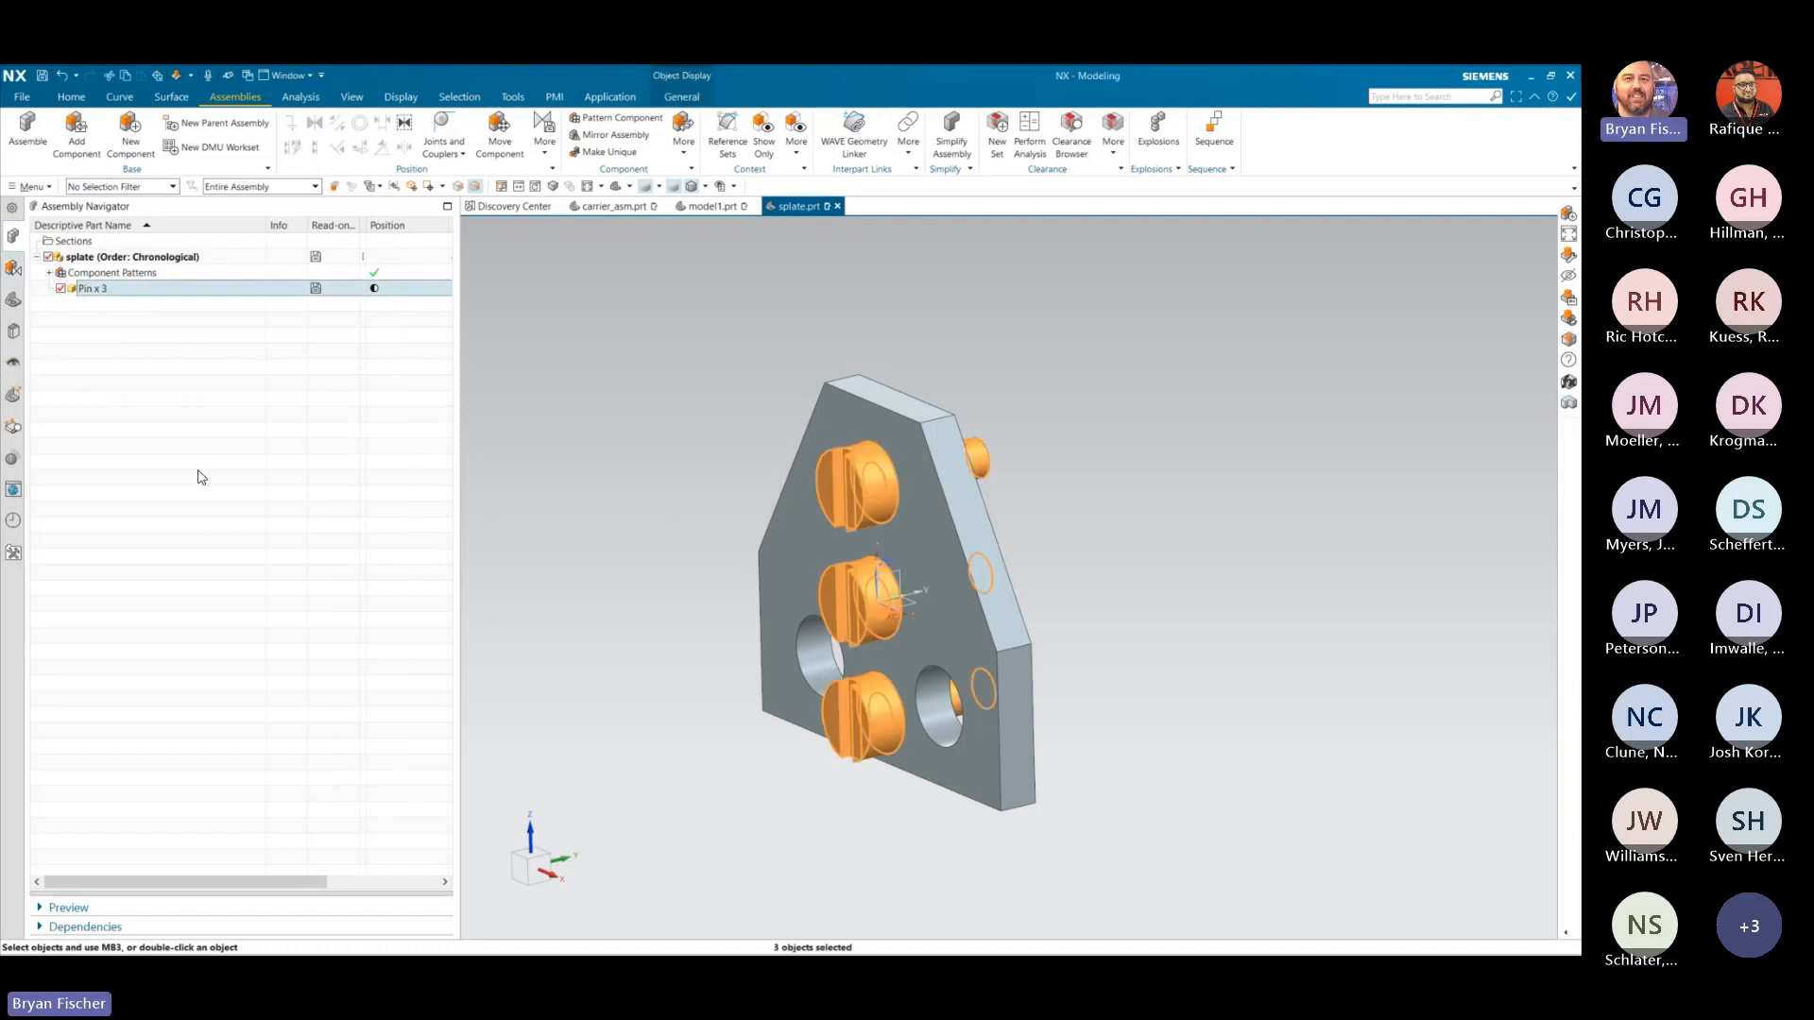
pyautogui.press('Escape')
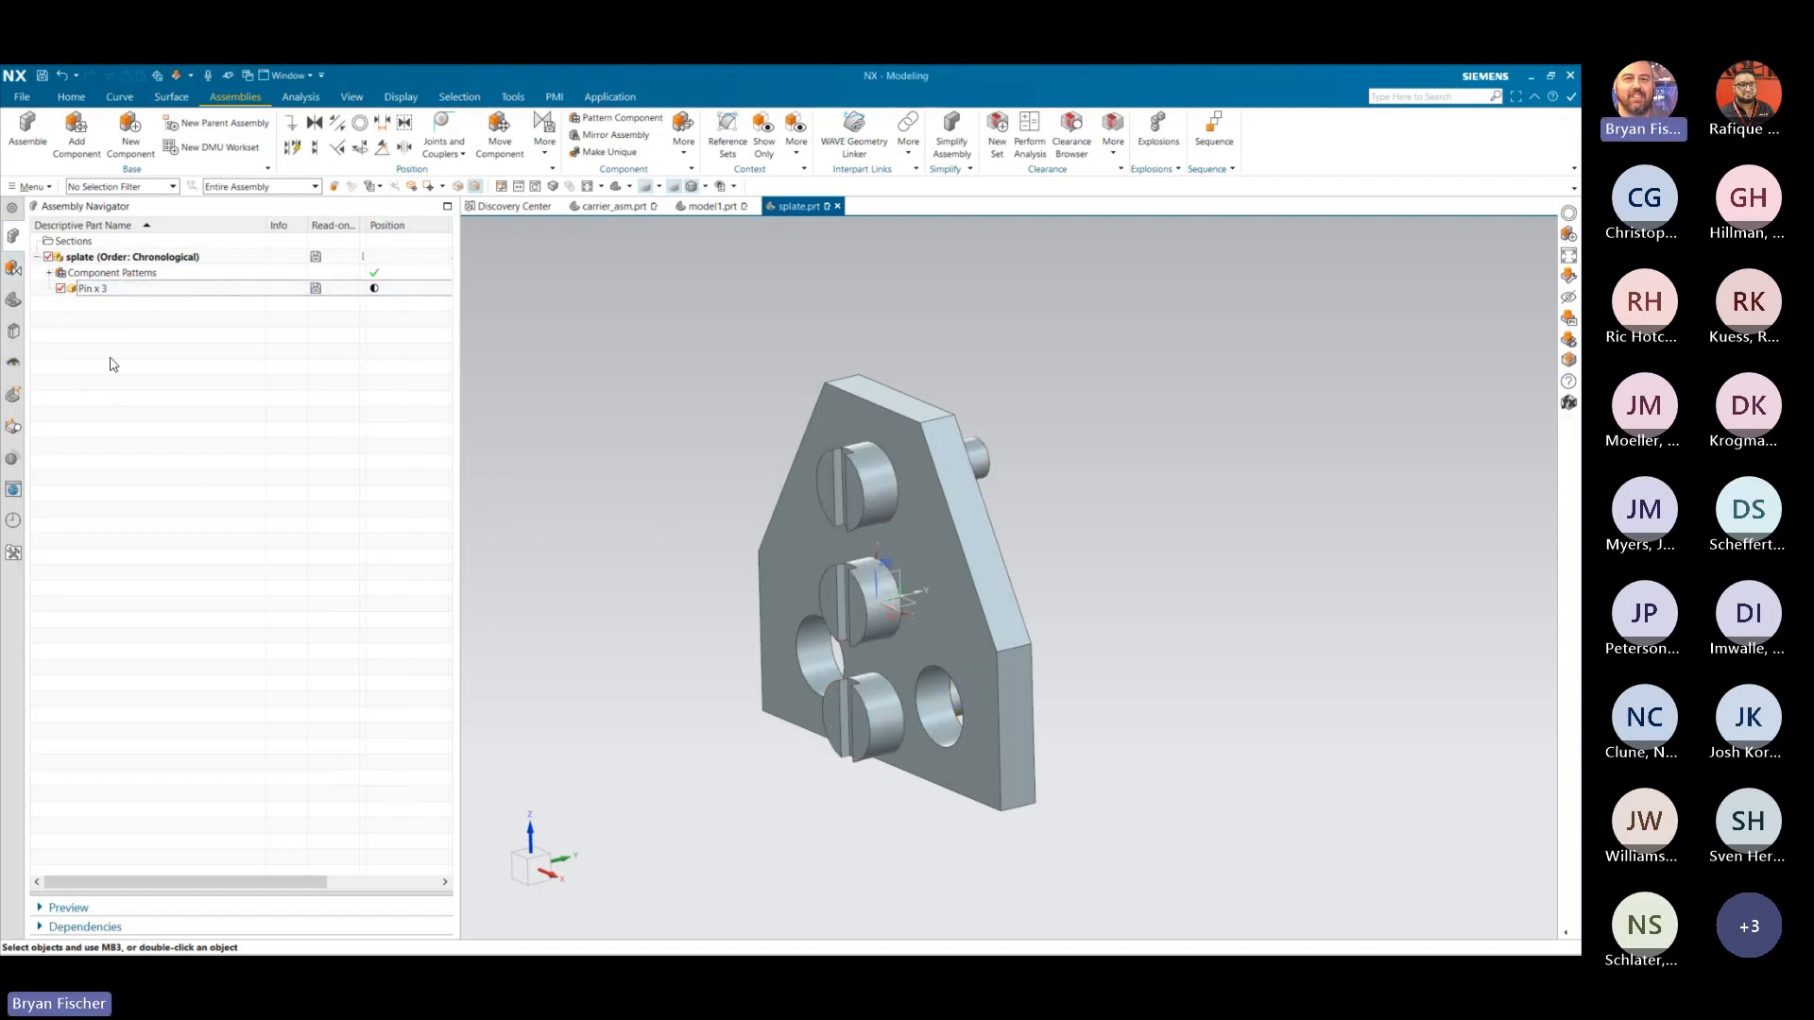
# - Set the linear hole pattern's count to 2 and display the assembly structure
pyautogui.click(14, 300)
pyautogui.doubleClick(177, 402)
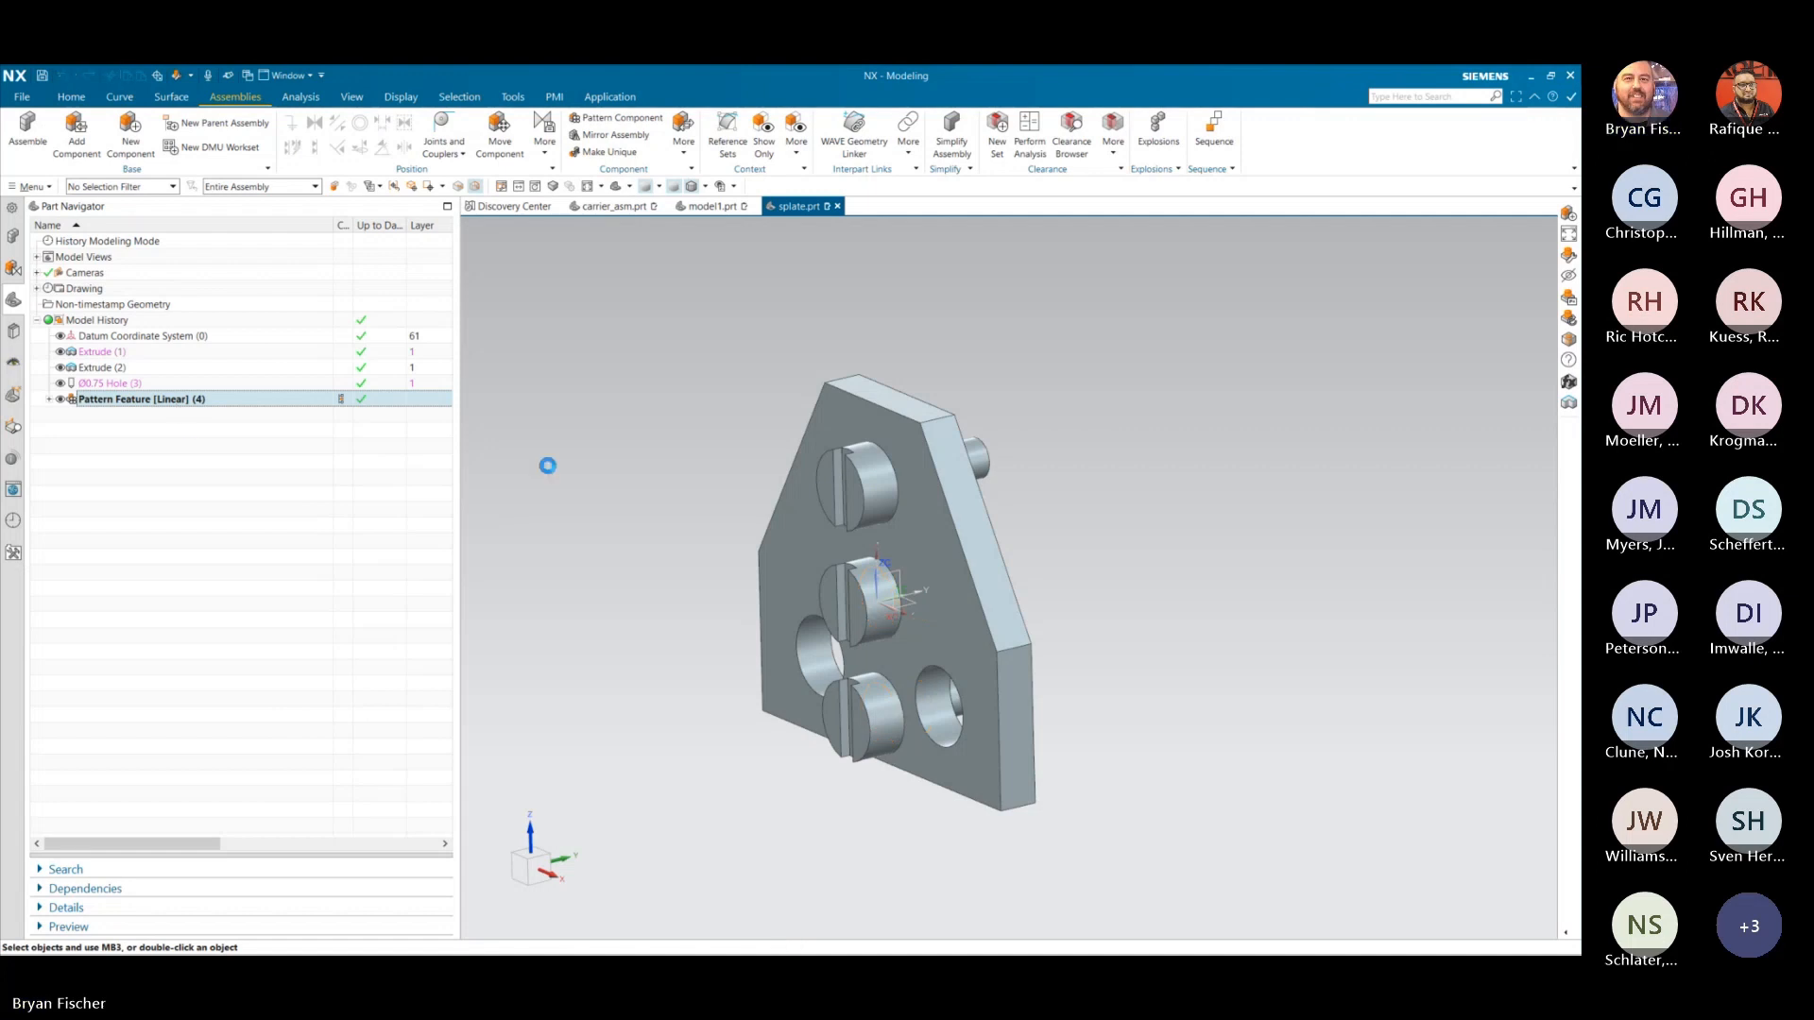
pyautogui.write('2')
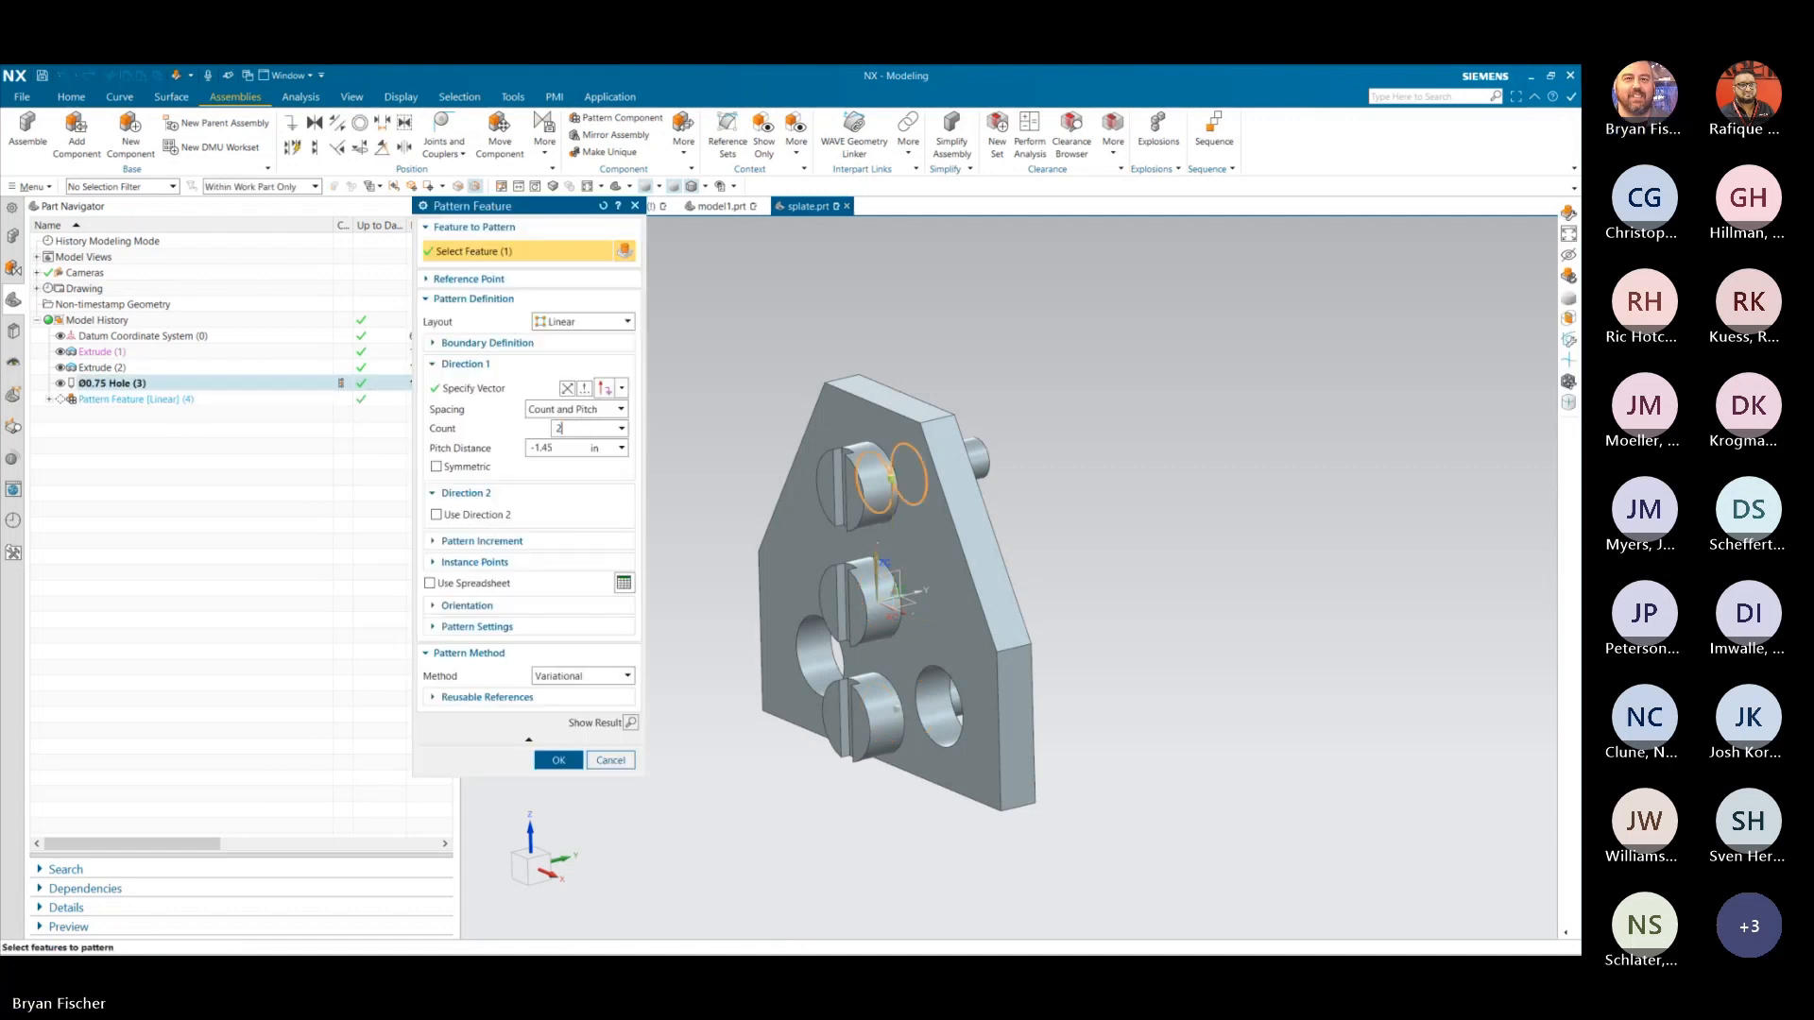
pyautogui.click(564, 761)
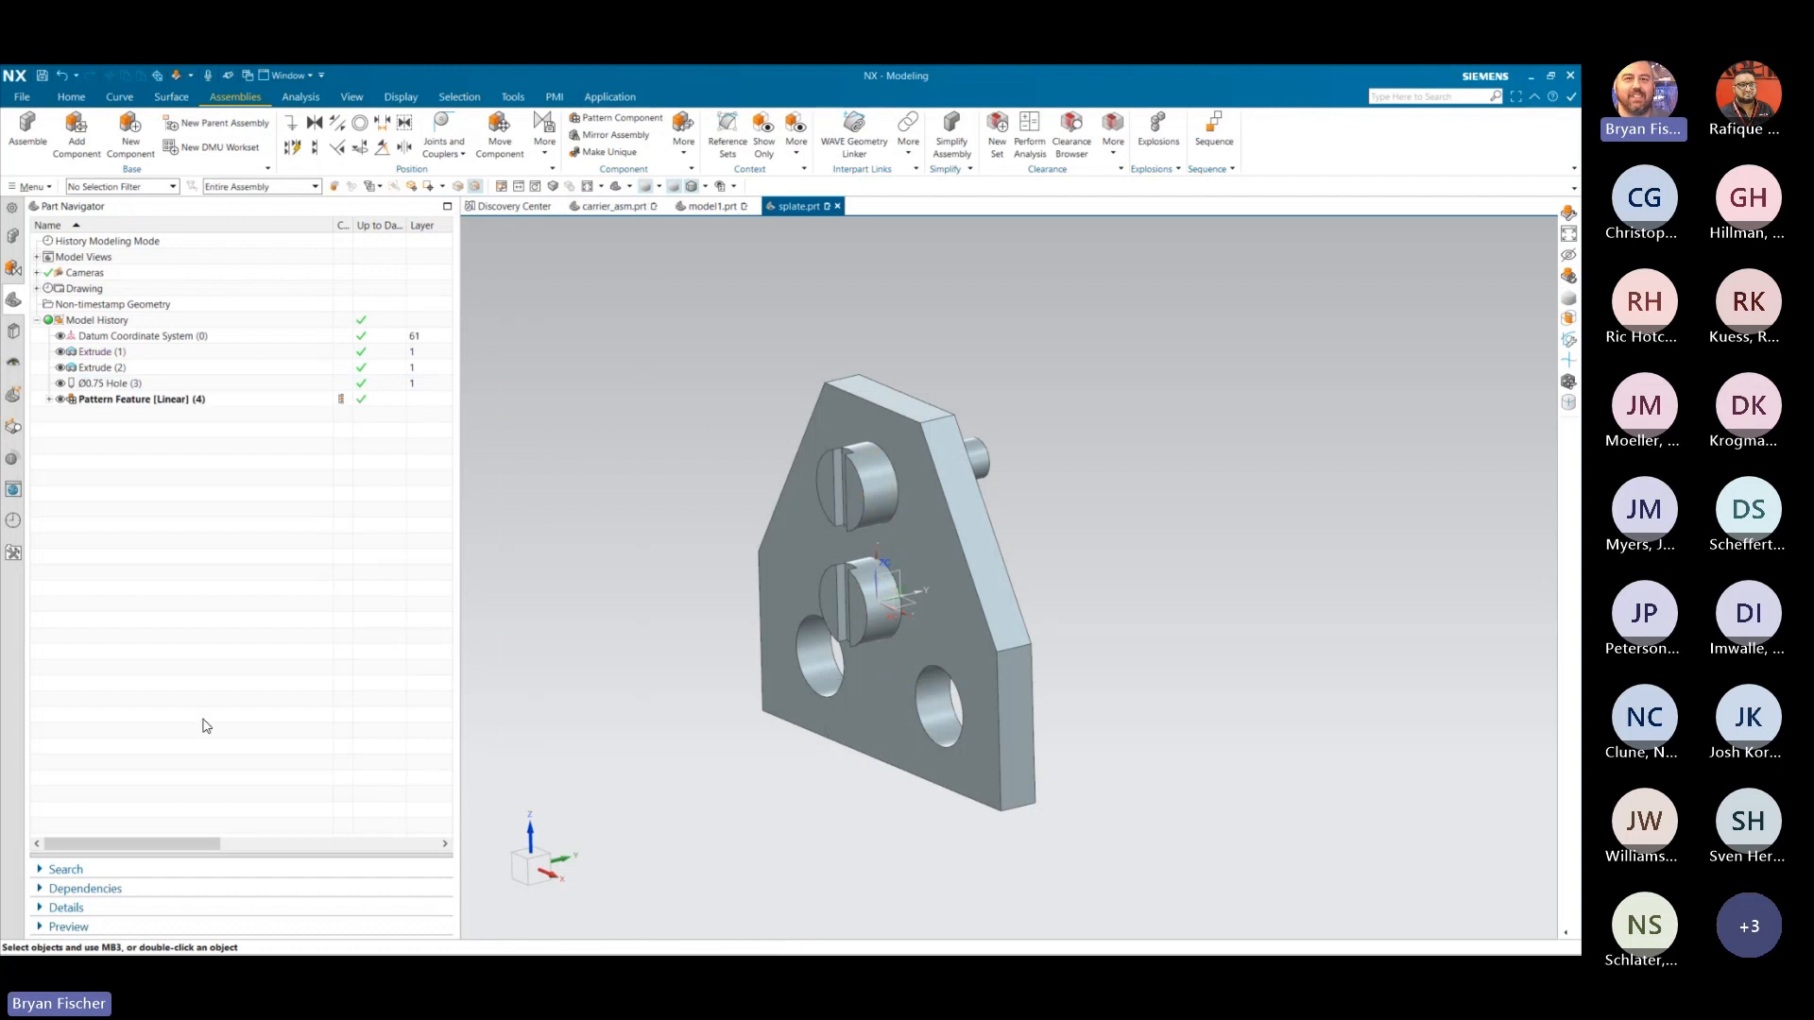
pyautogui.click(13, 235)
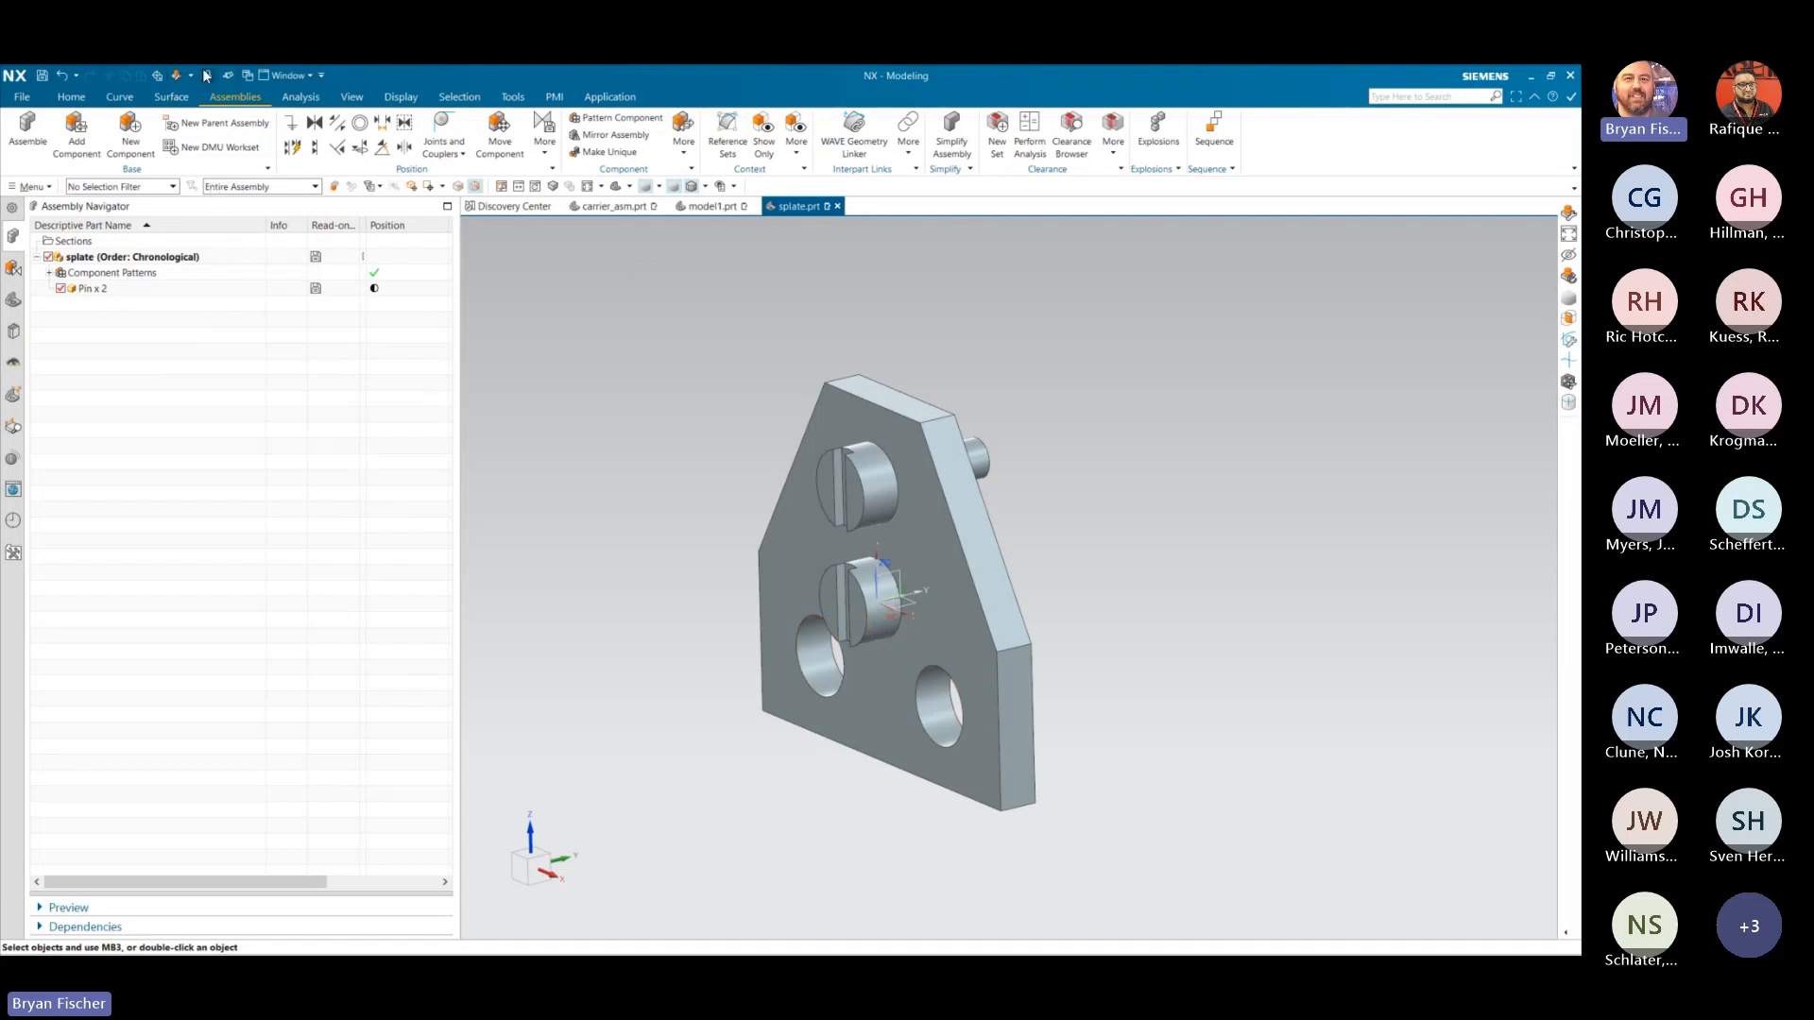
# - Add Pin.prt beside the plate and constrain its head's underside edge concentric with the plate's lower-left hole edge
pyautogui.click(72, 140)
pyautogui.click(456, 399)
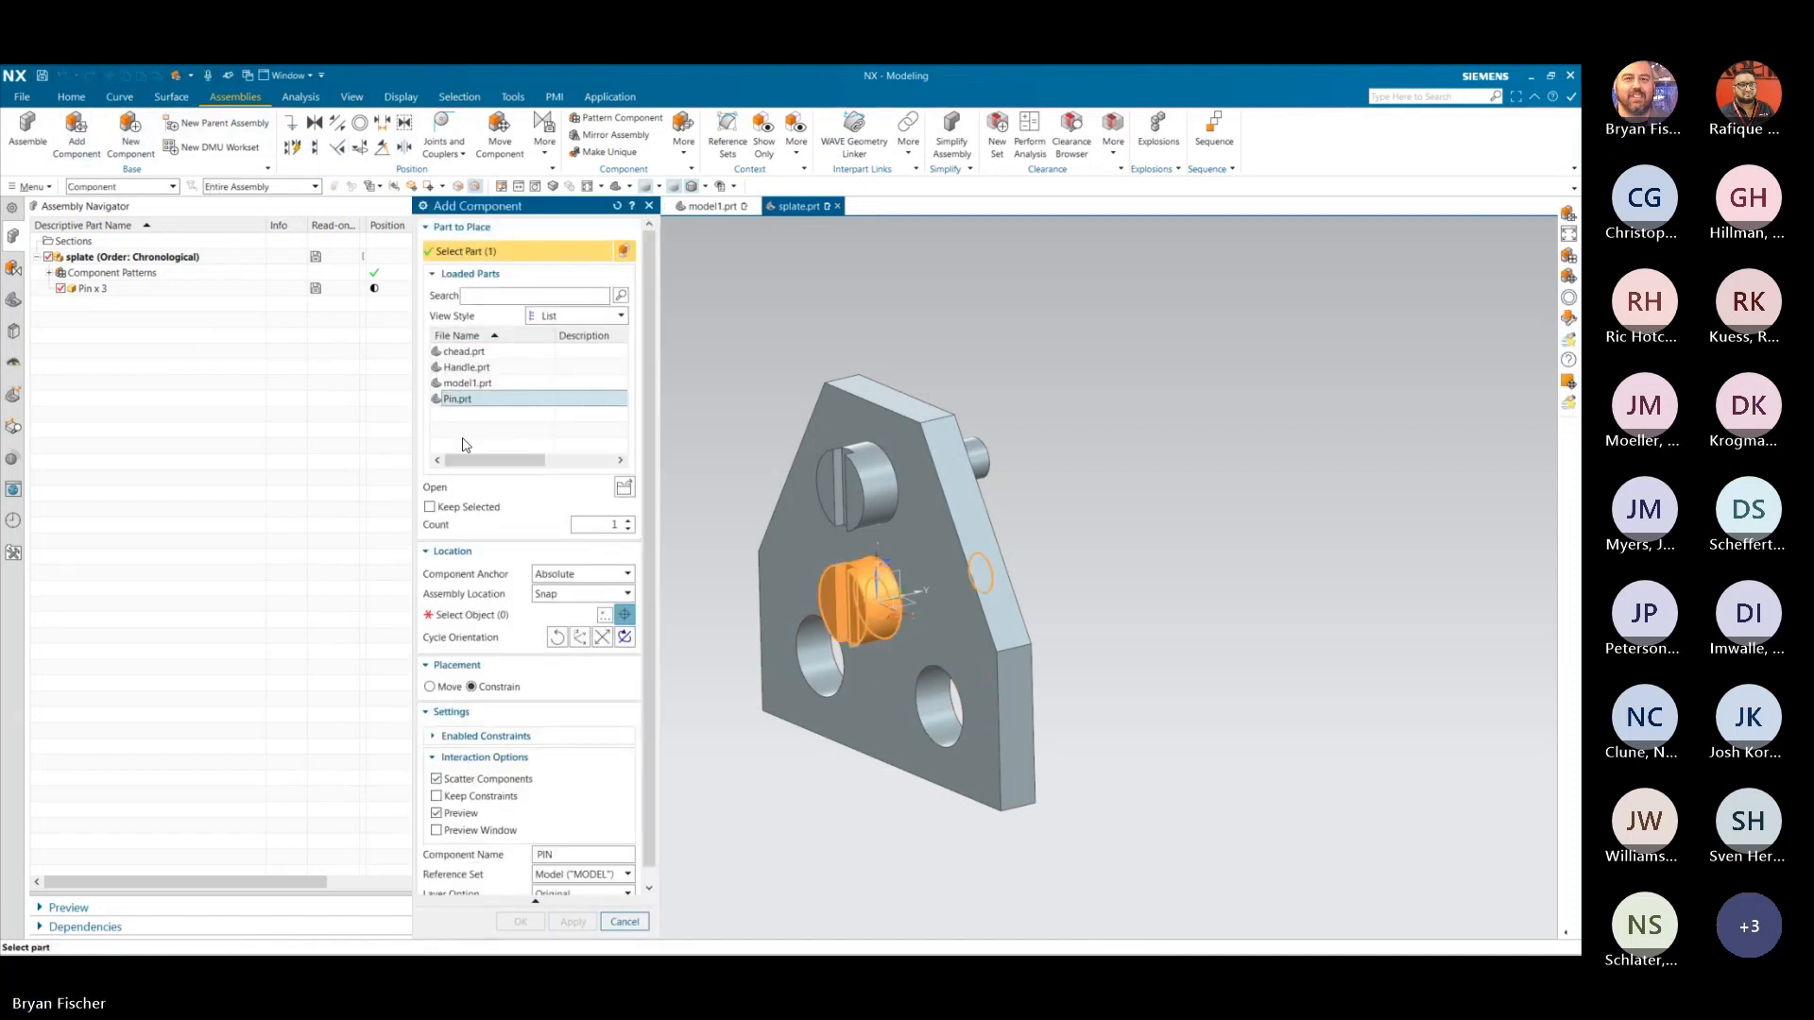
pyautogui.click(469, 615)
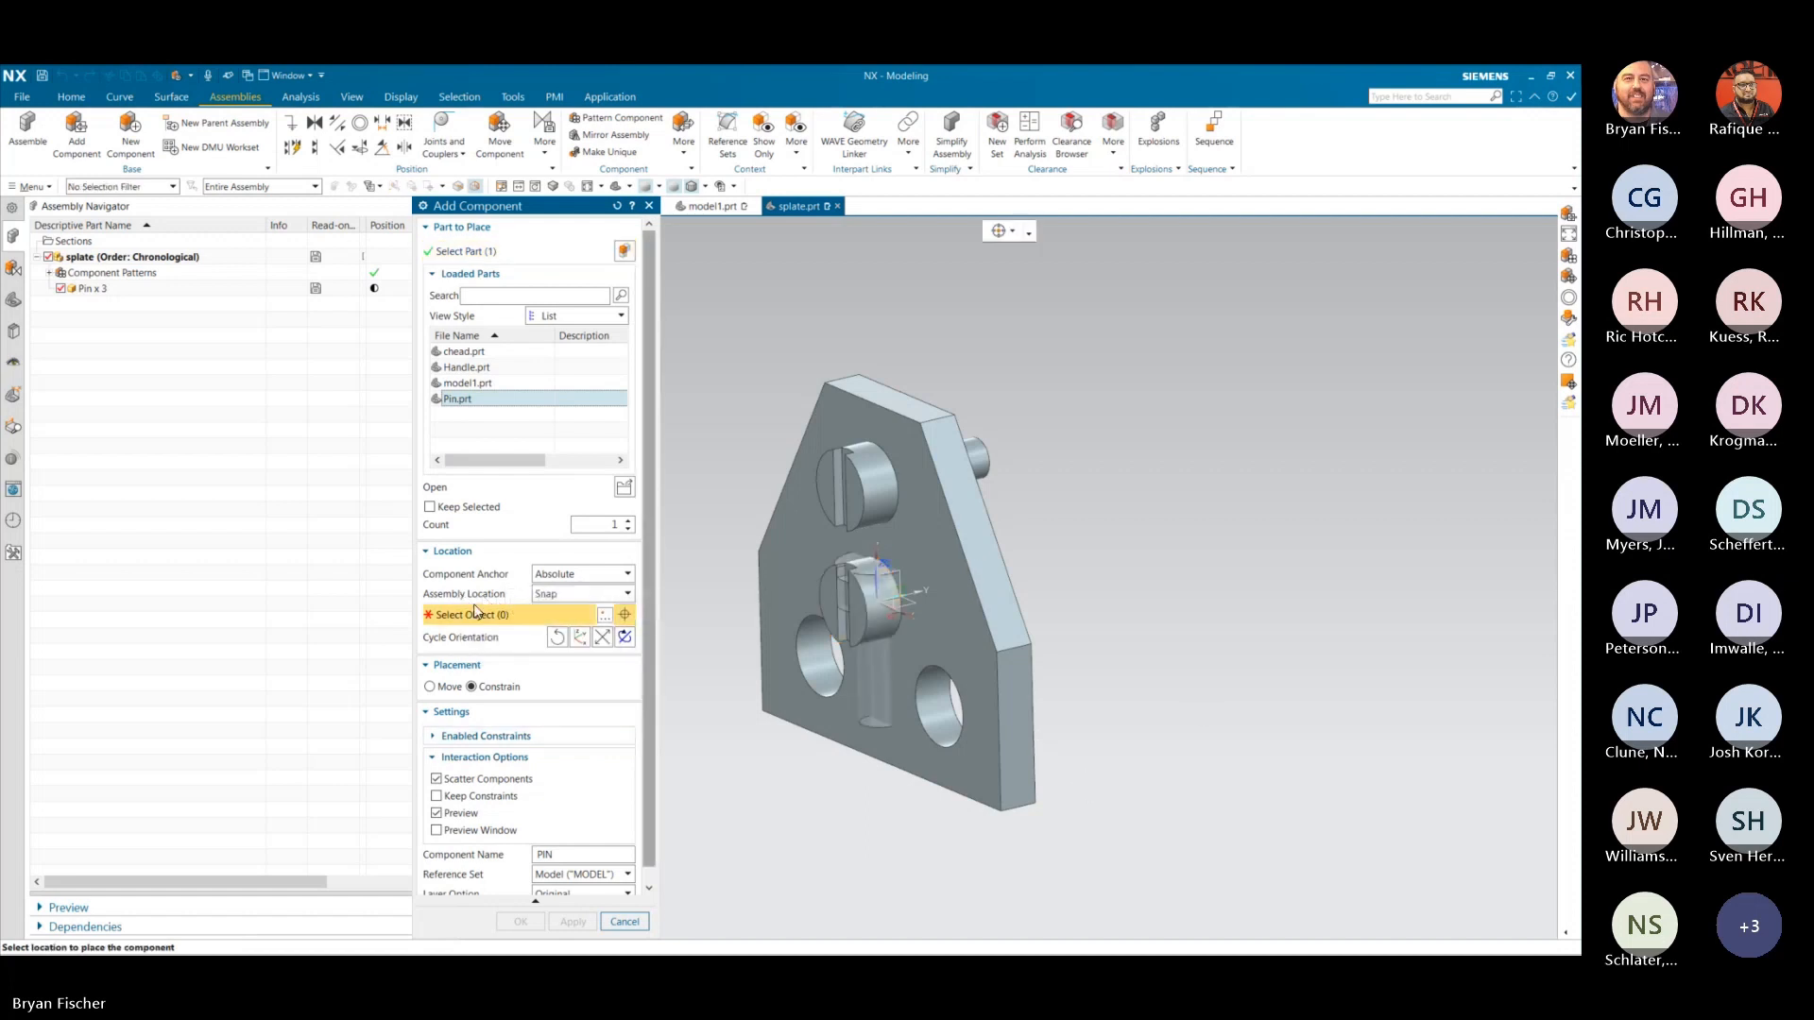
pyautogui.click(1094, 694)
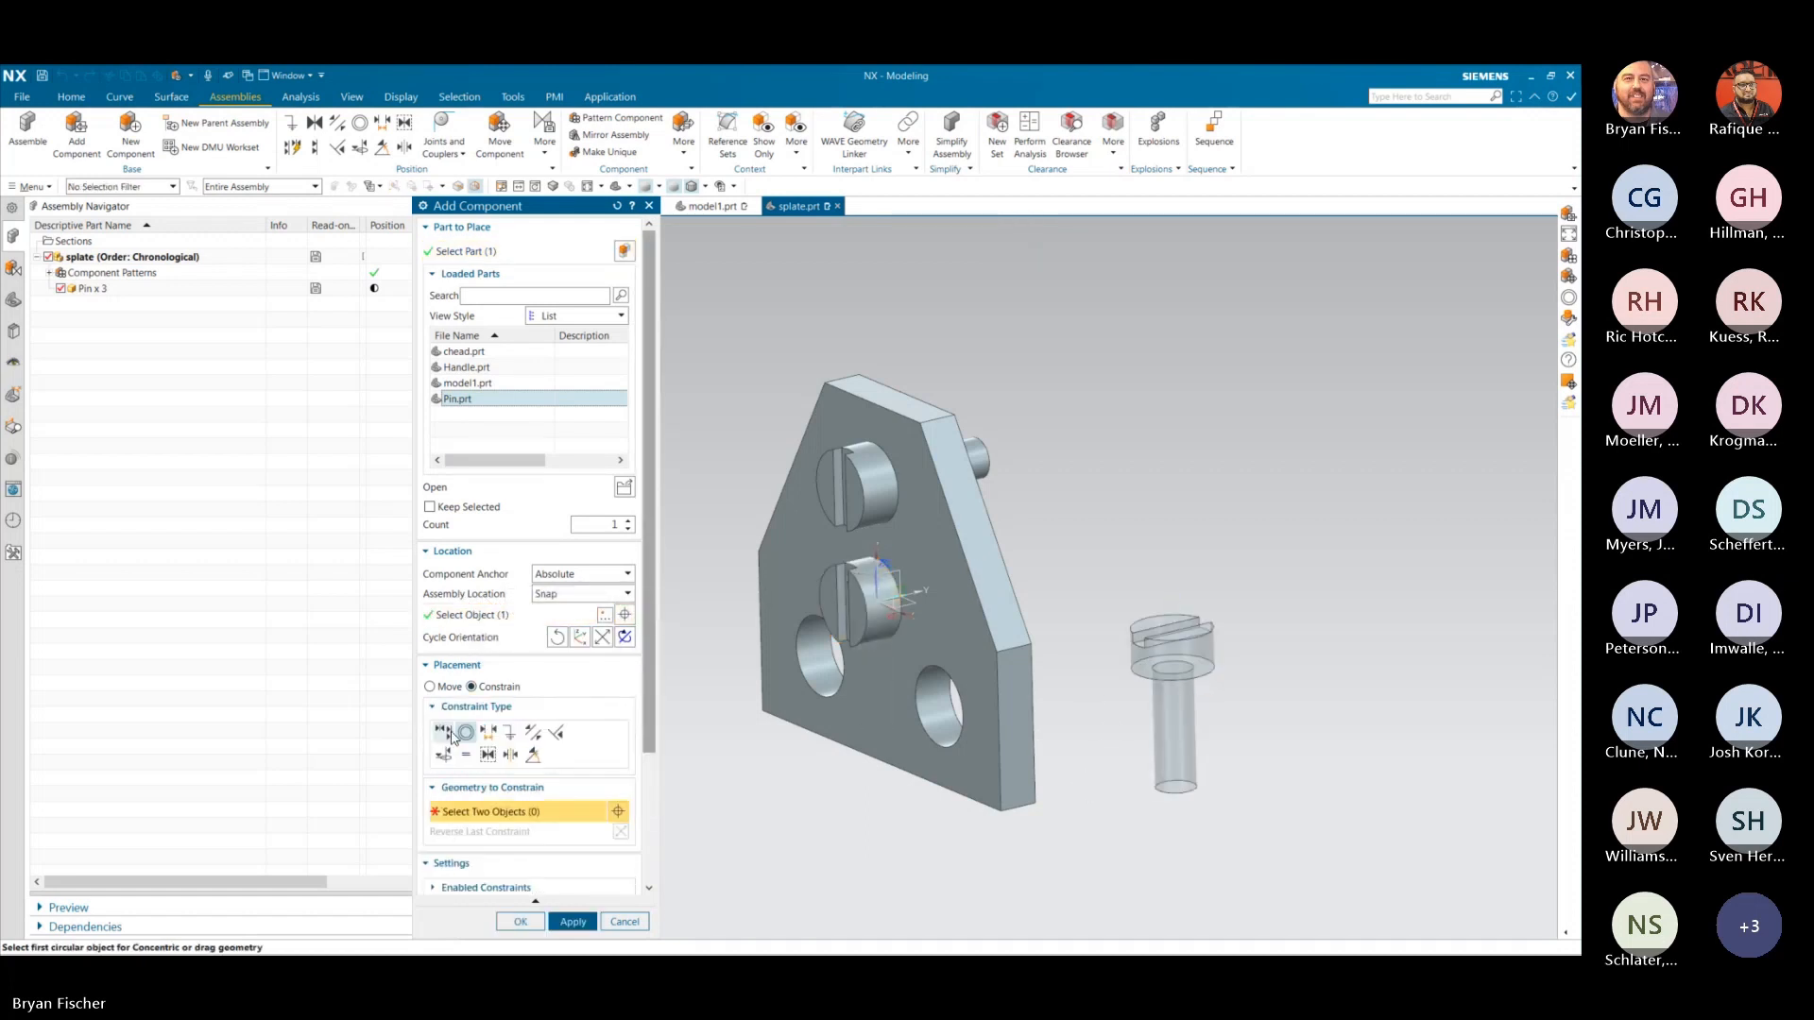
pyautogui.click(1172, 680)
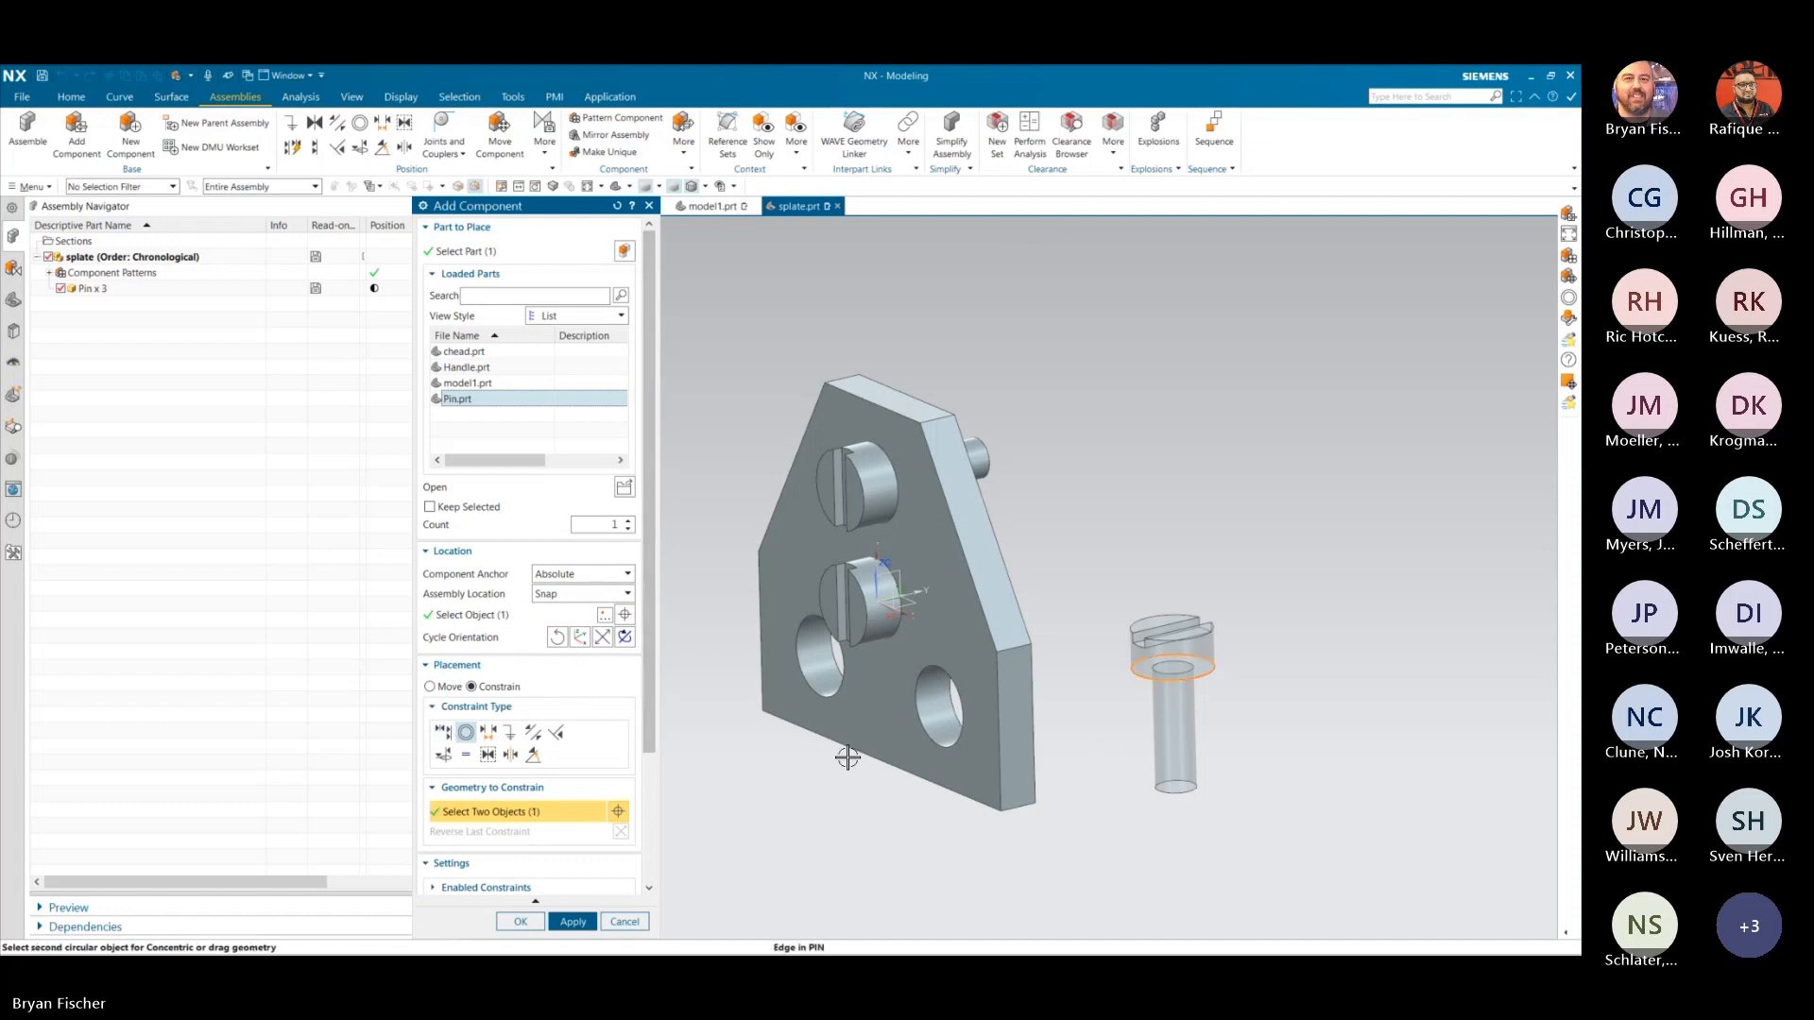
pyautogui.click(815, 695)
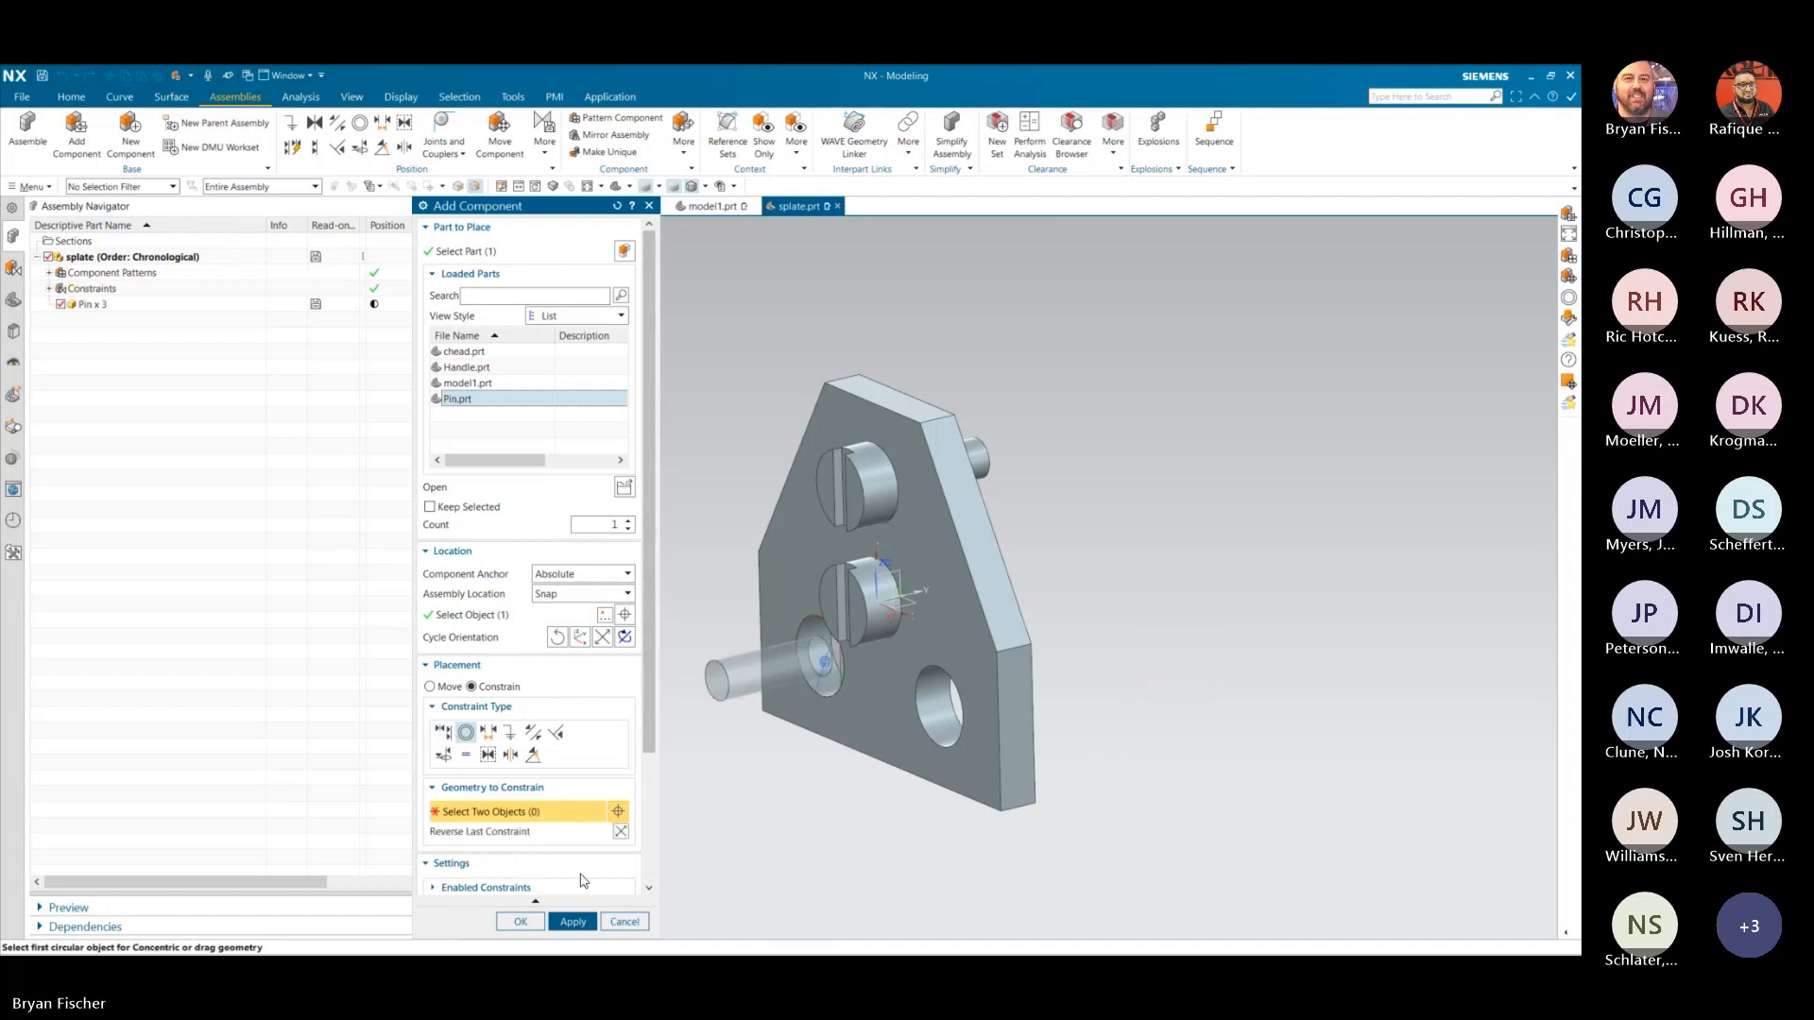
# - Flip the new pin with Cycle Orientation, accept deleting its constraint, and finish adding the component
pyautogui.click(558, 640)
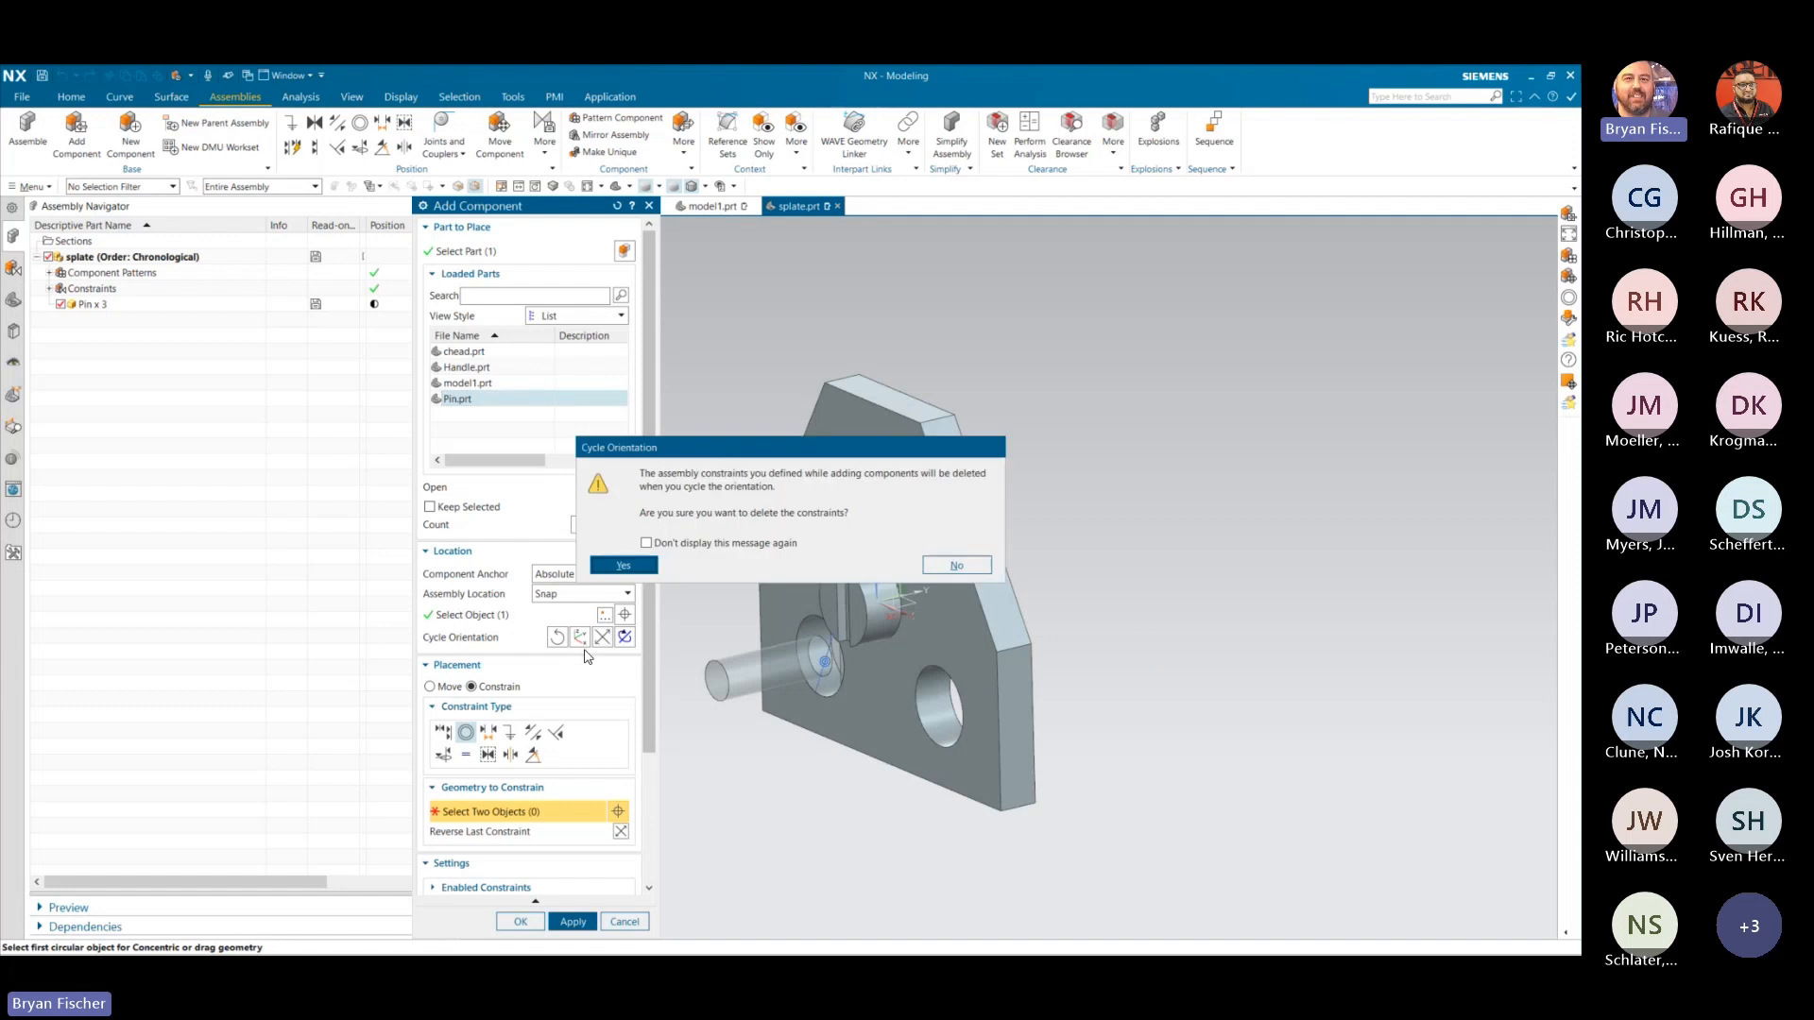
pyautogui.click(604, 567)
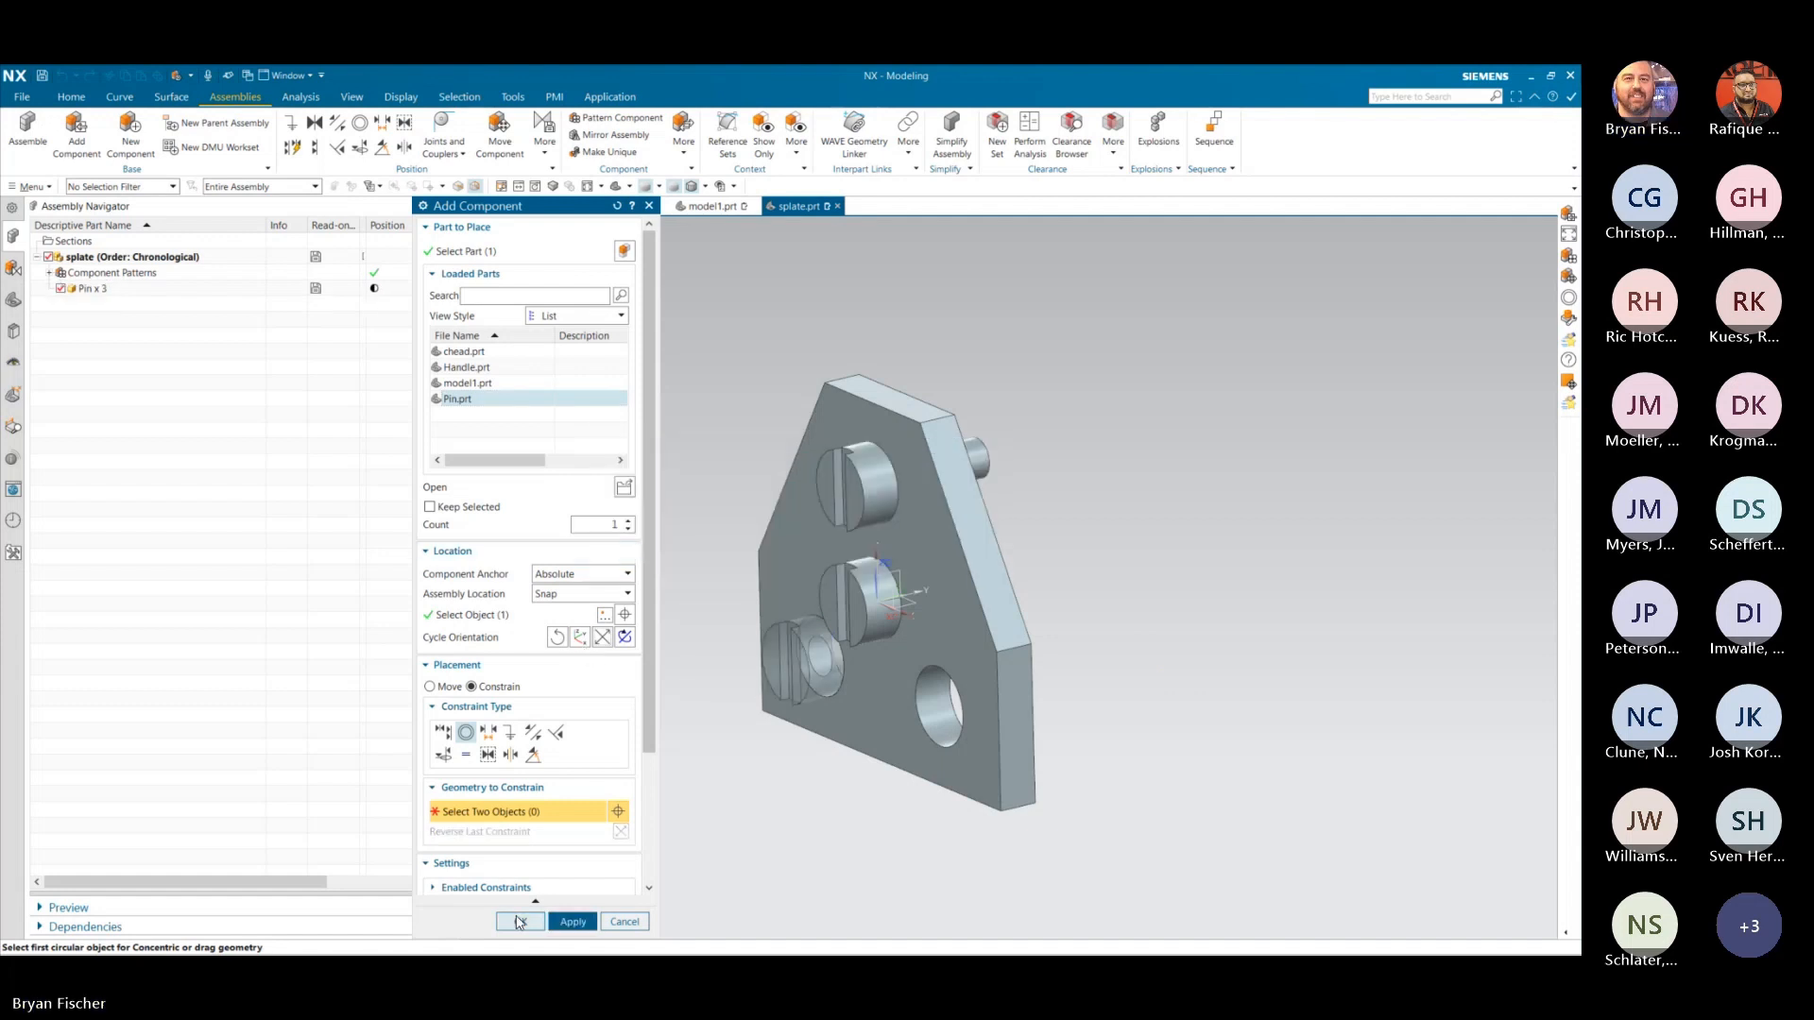
pyautogui.click(521, 921)
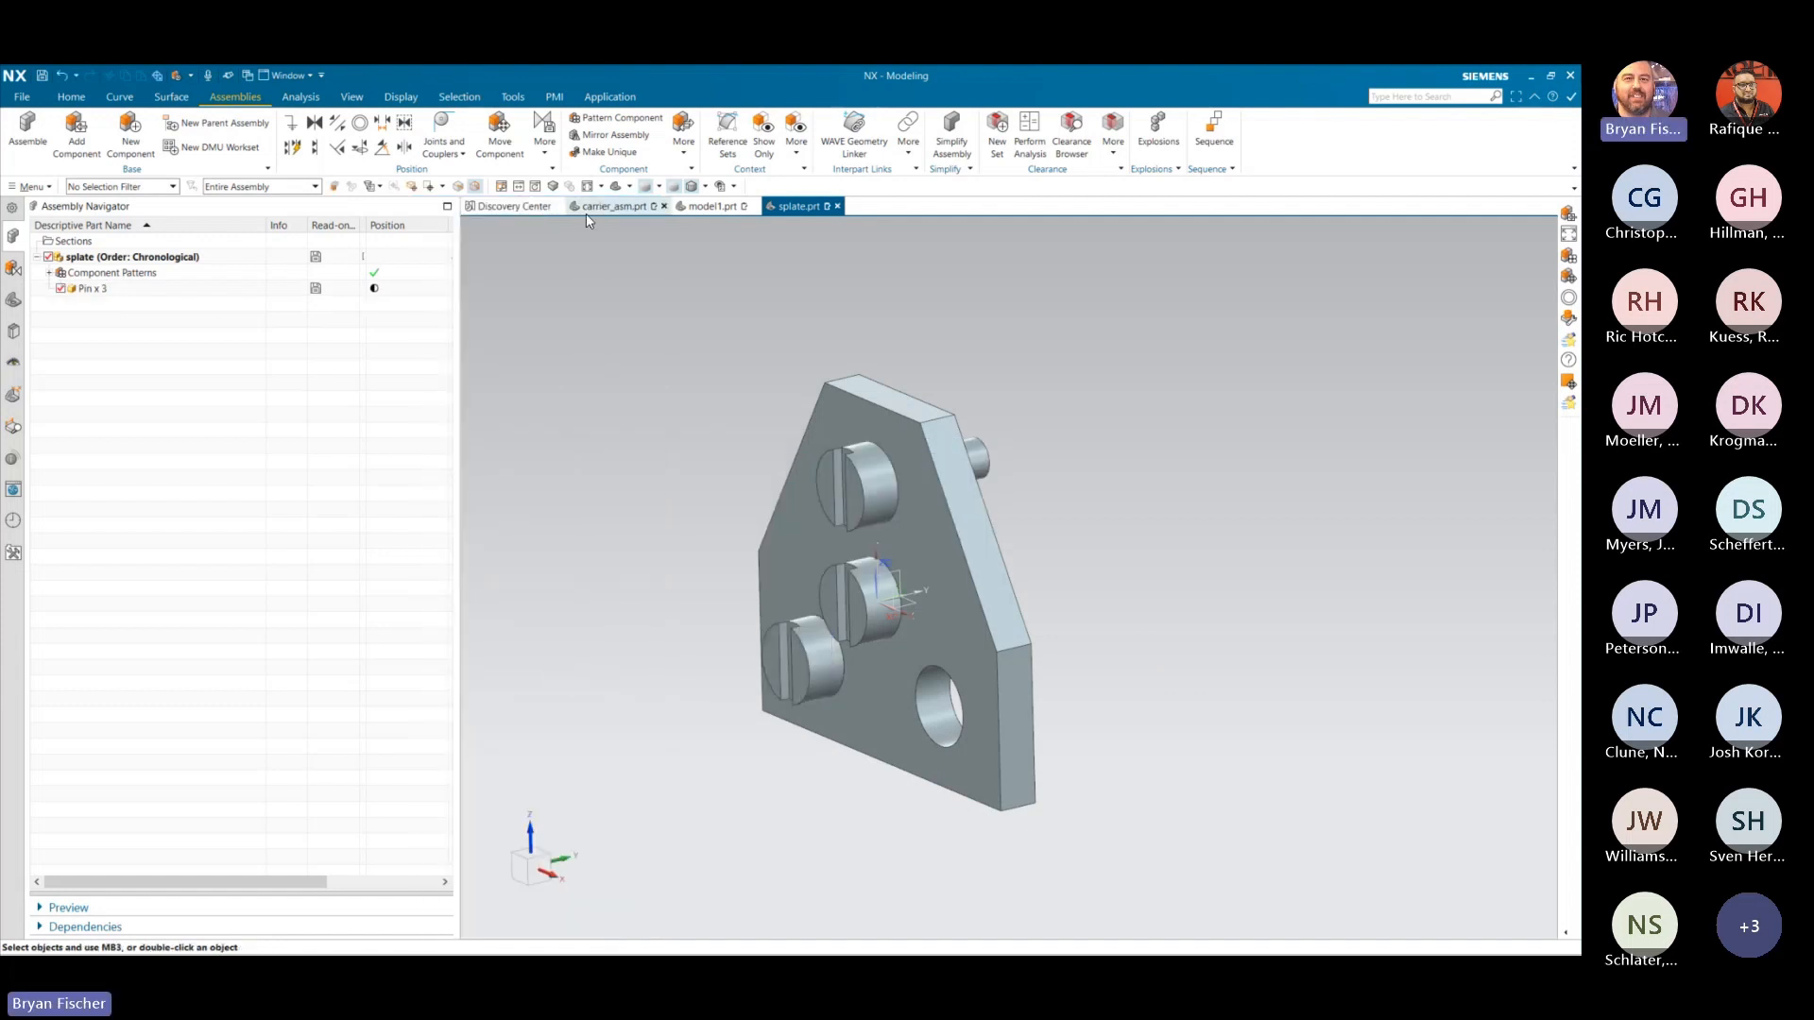
pyautogui.click(586, 119)
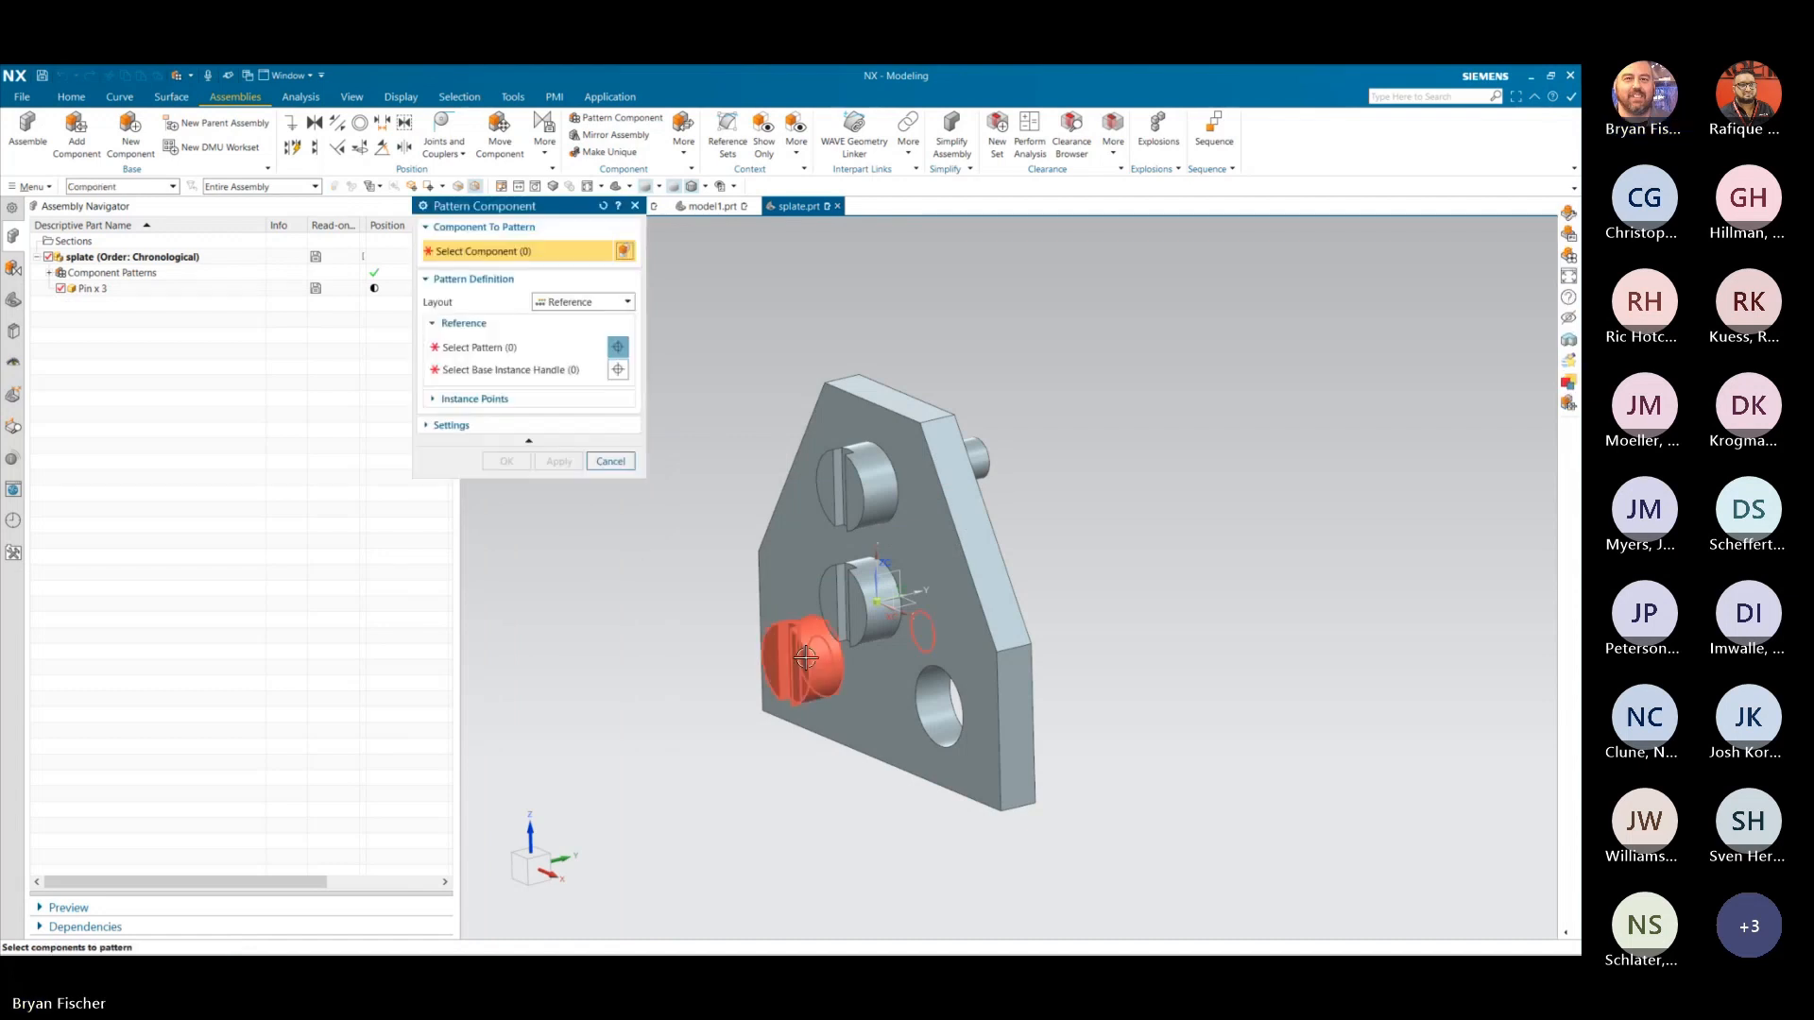
pyautogui.click(473, 348)
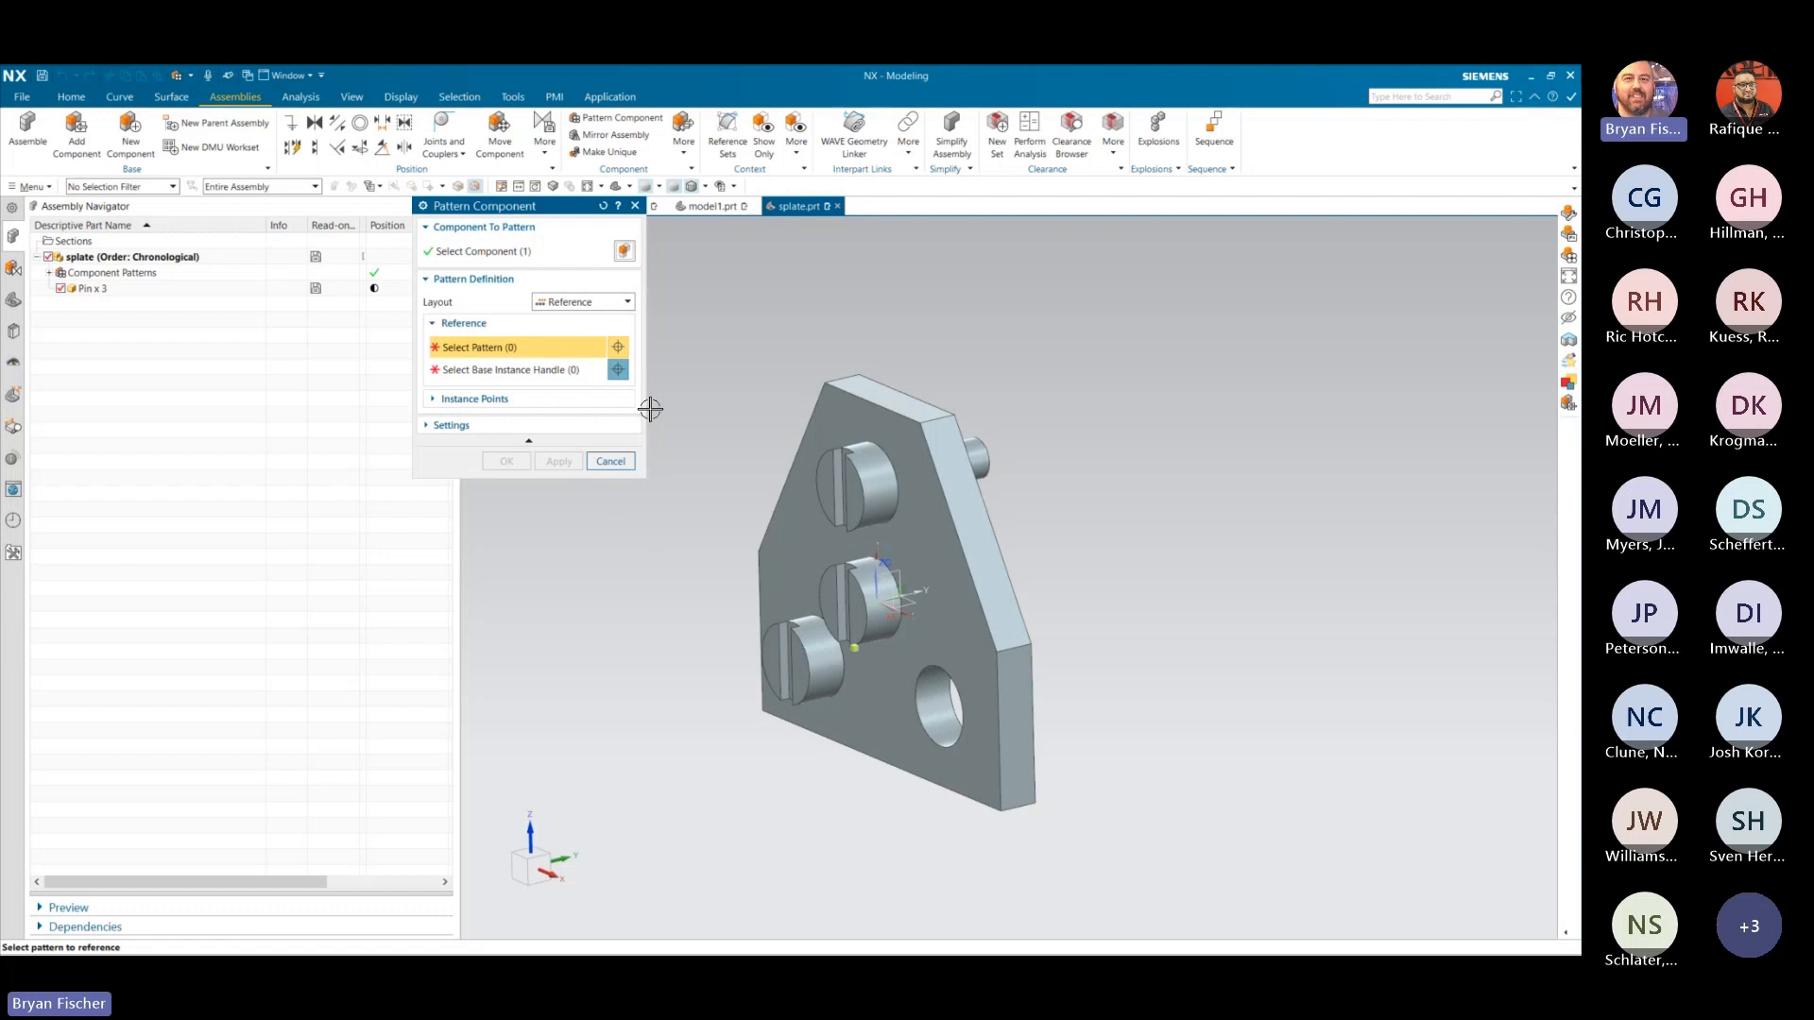
pyautogui.click(610, 461)
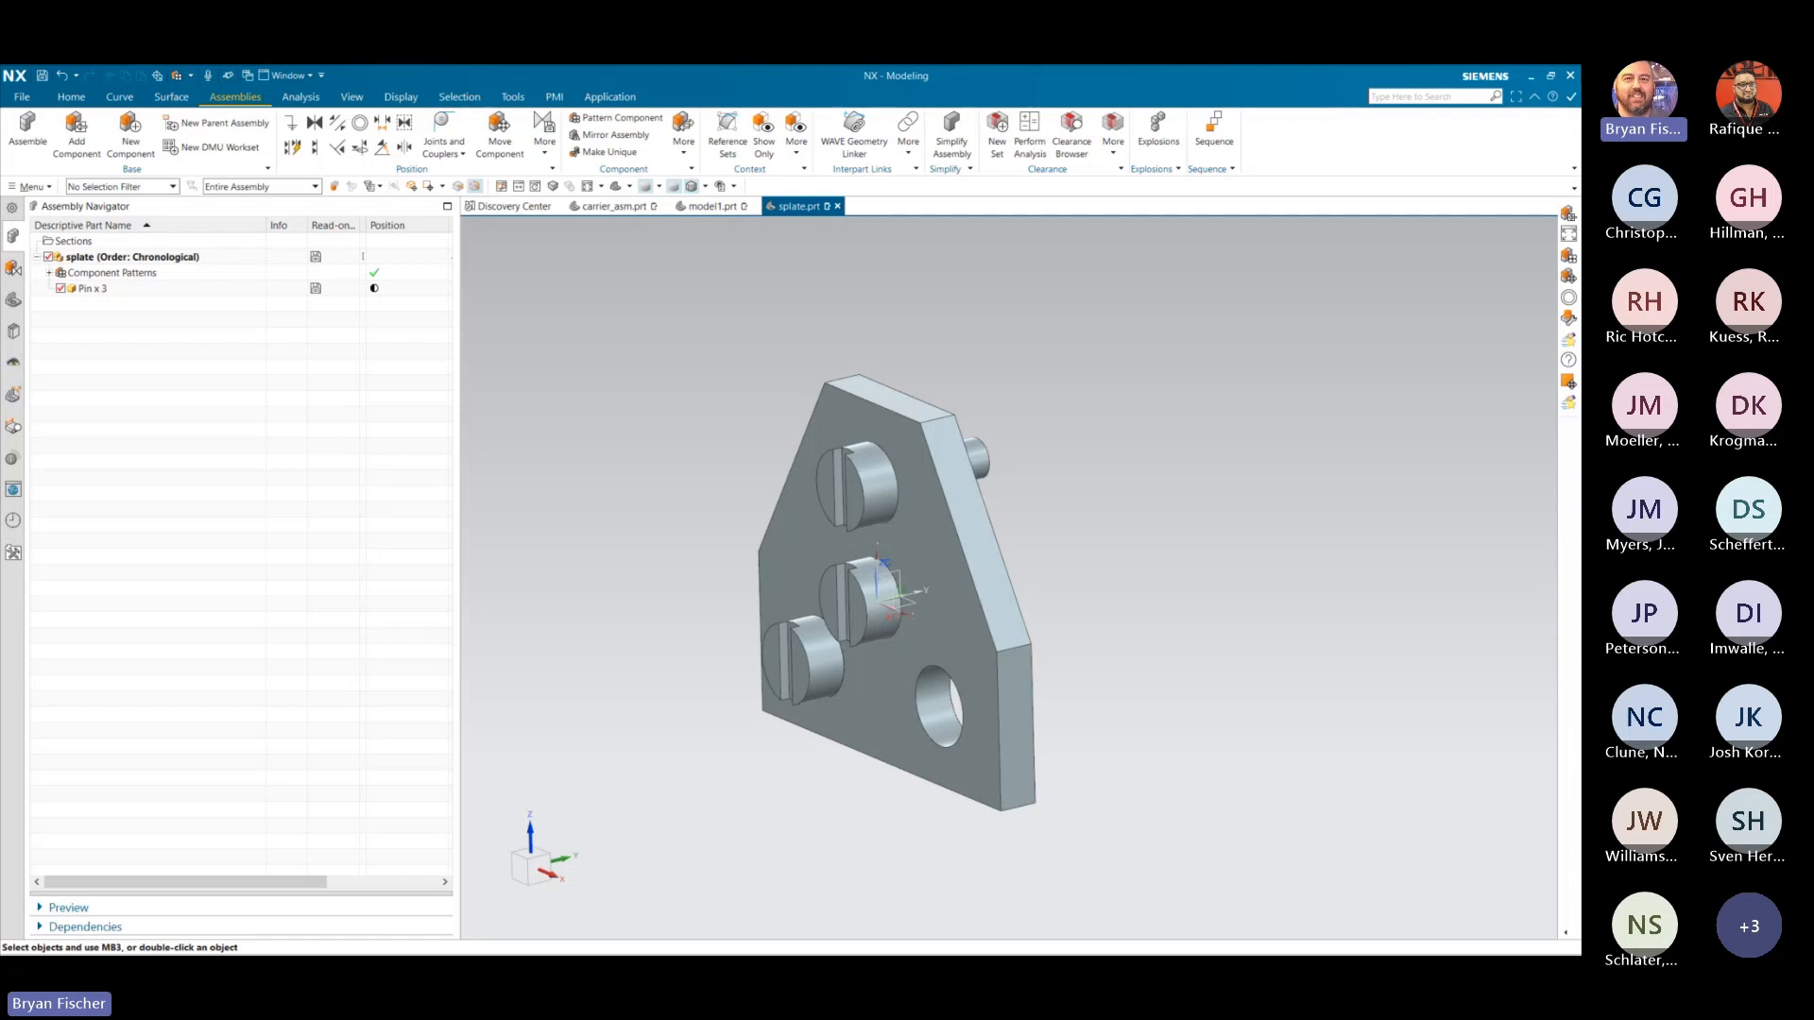
pyautogui.hotkey('alt', 'Tab')
pyautogui.click(989, 879)
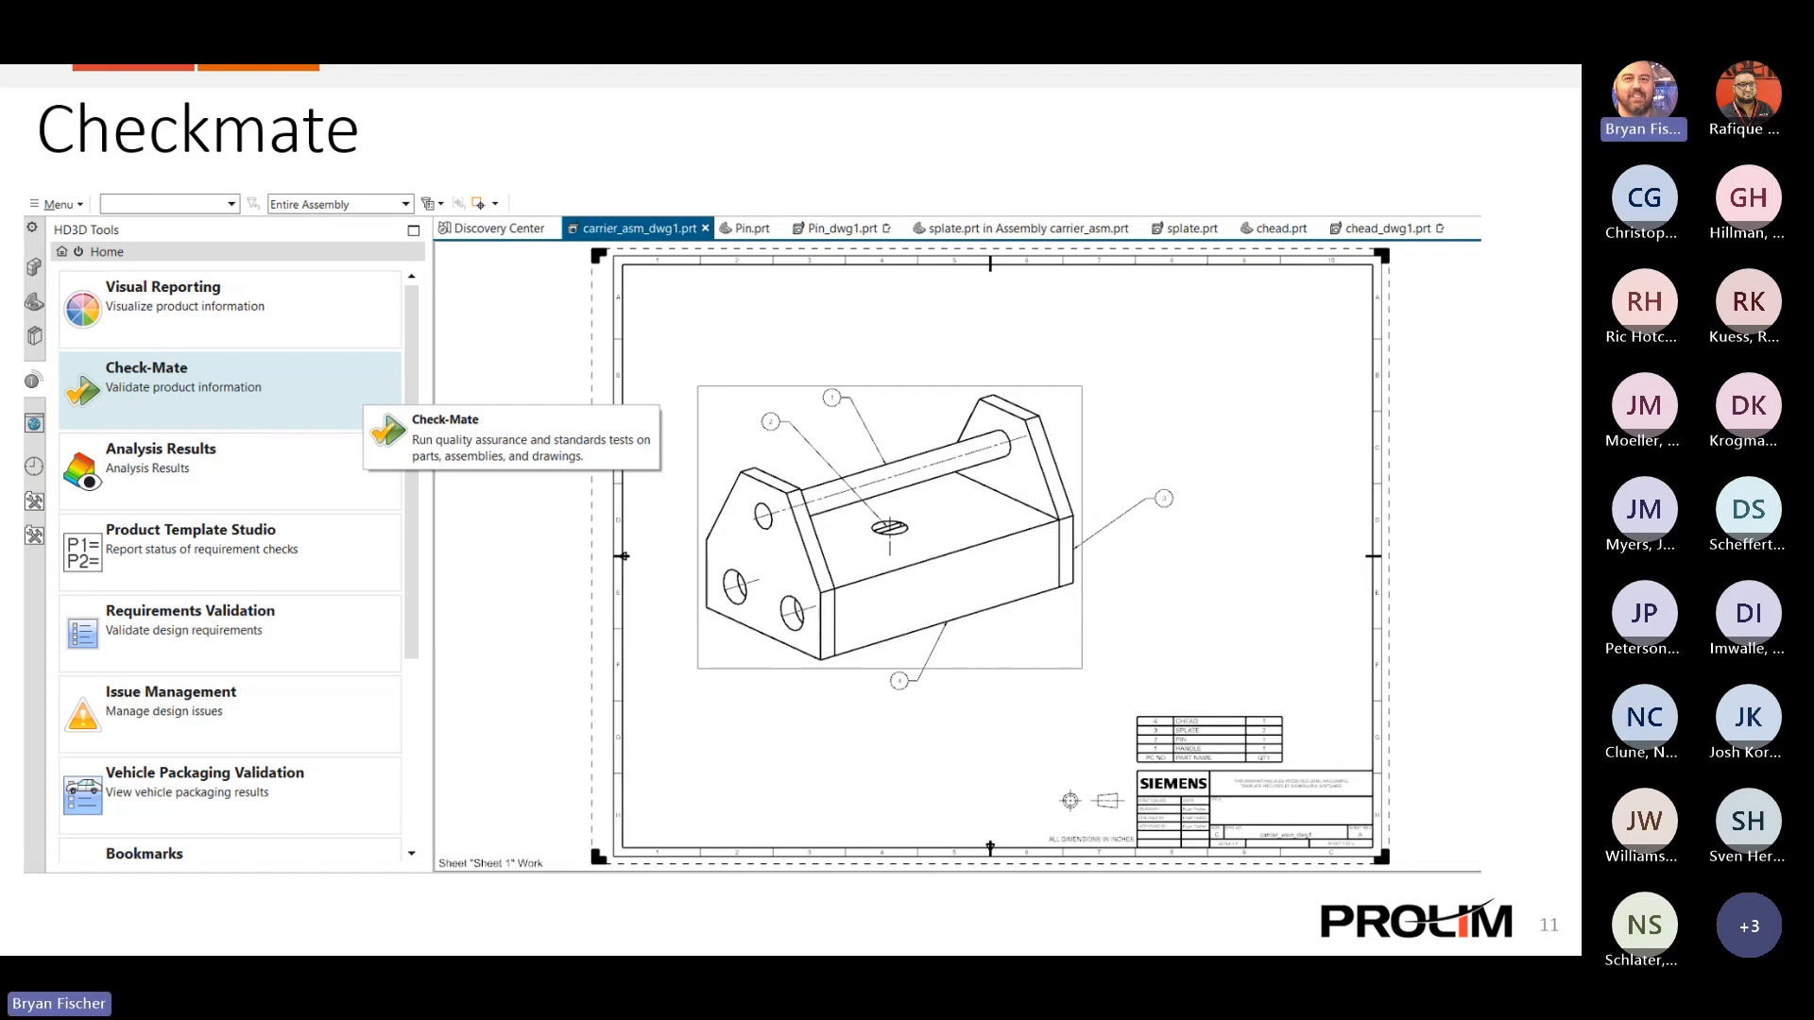
pyautogui.hotkey('alt', 'Tab')
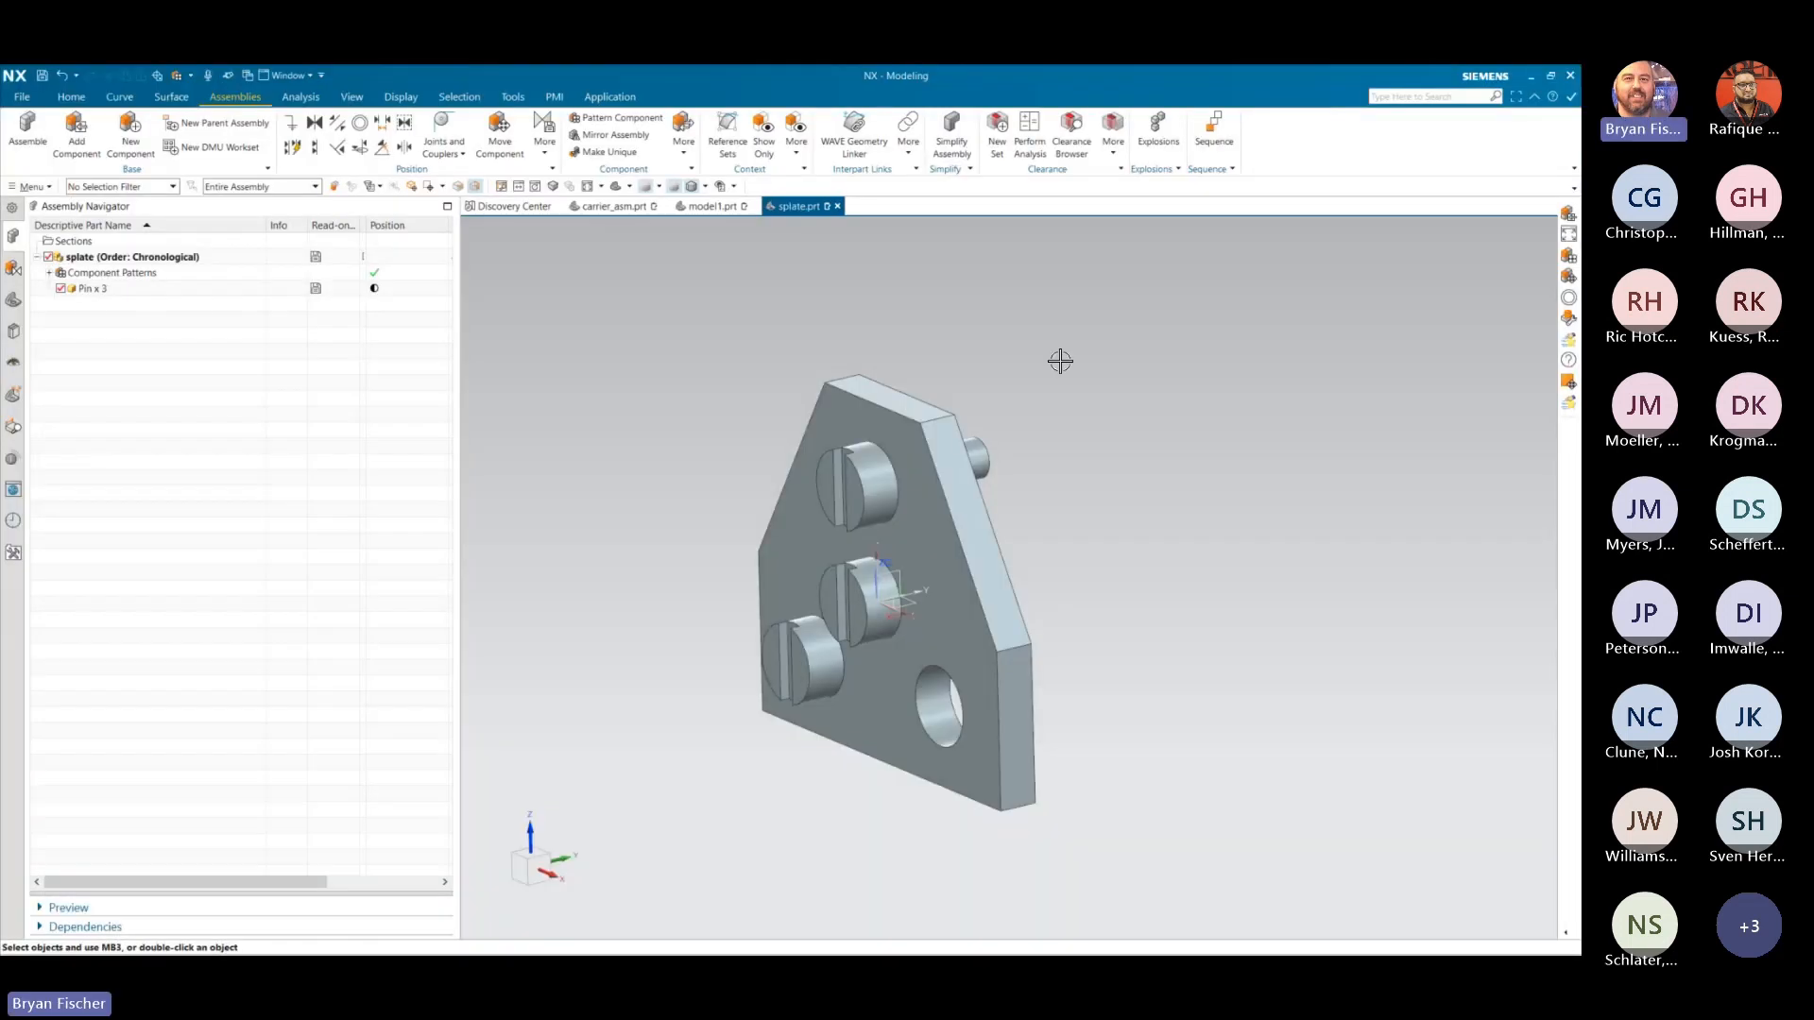
# - Switch to the carrier_asm.prt assembly and open Check-Mate's test setup from HD3D Tools
pyautogui.click(613, 206)
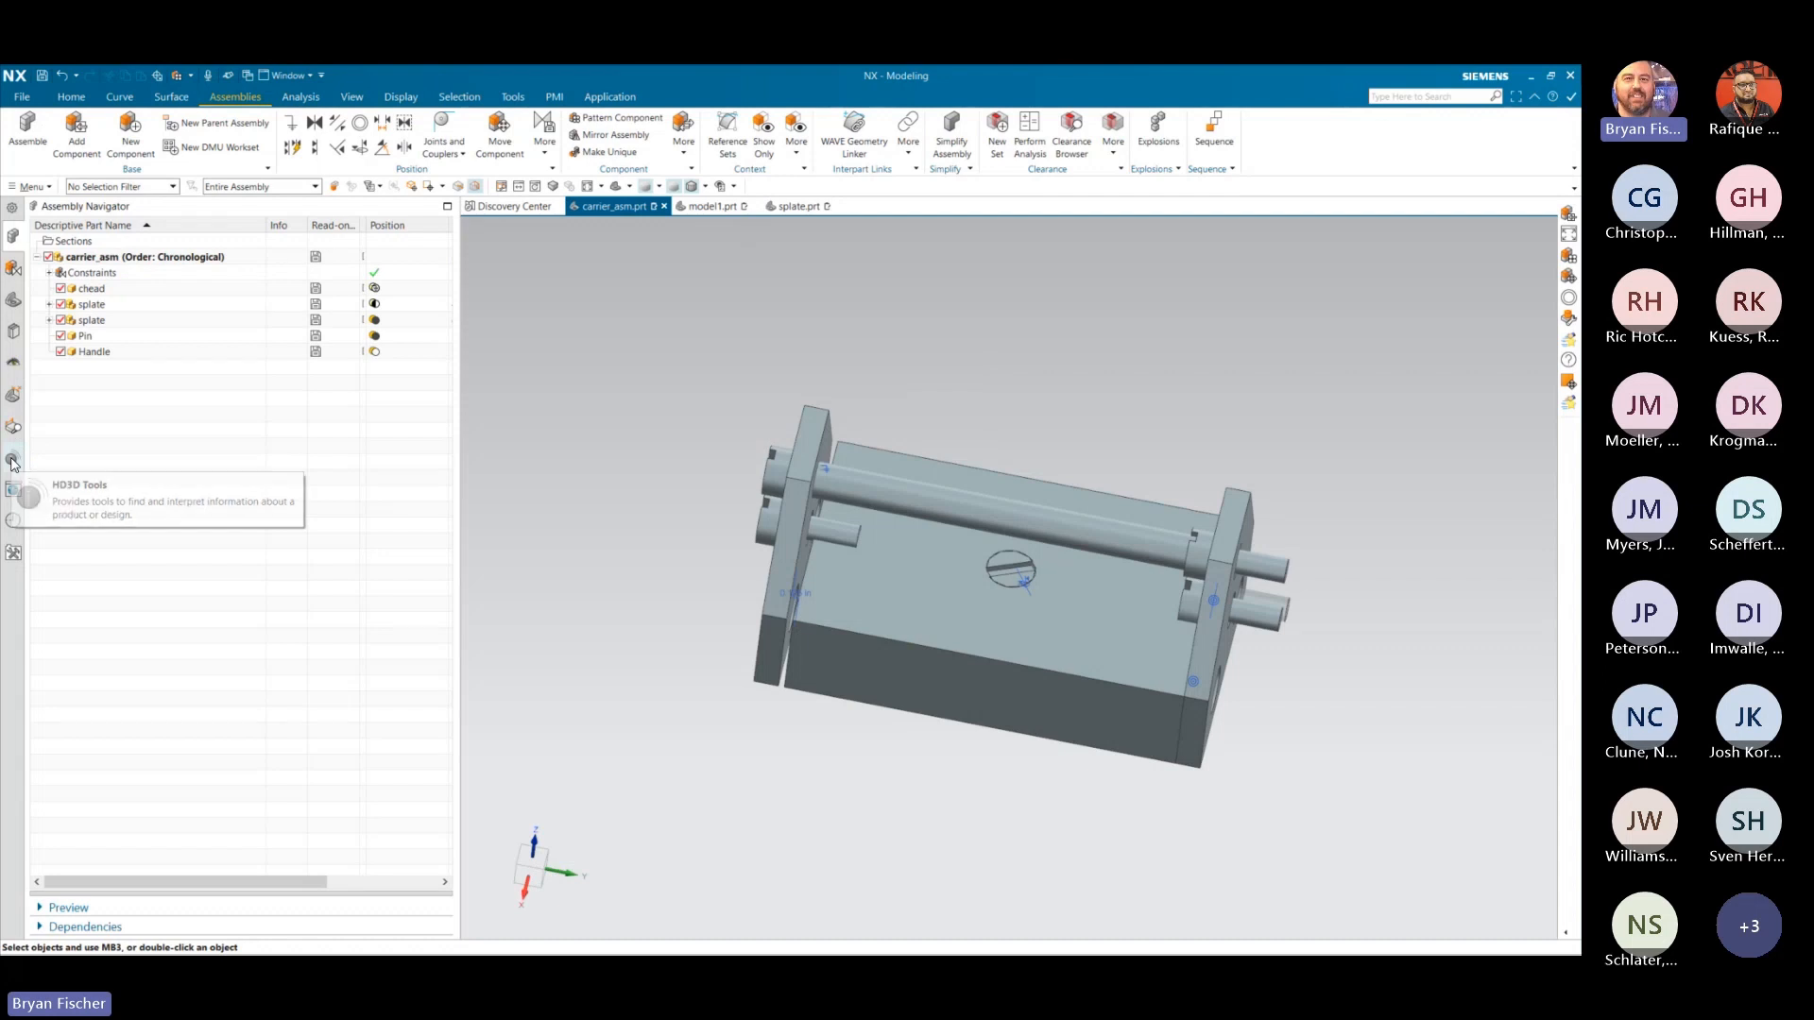
pyautogui.click(12, 461)
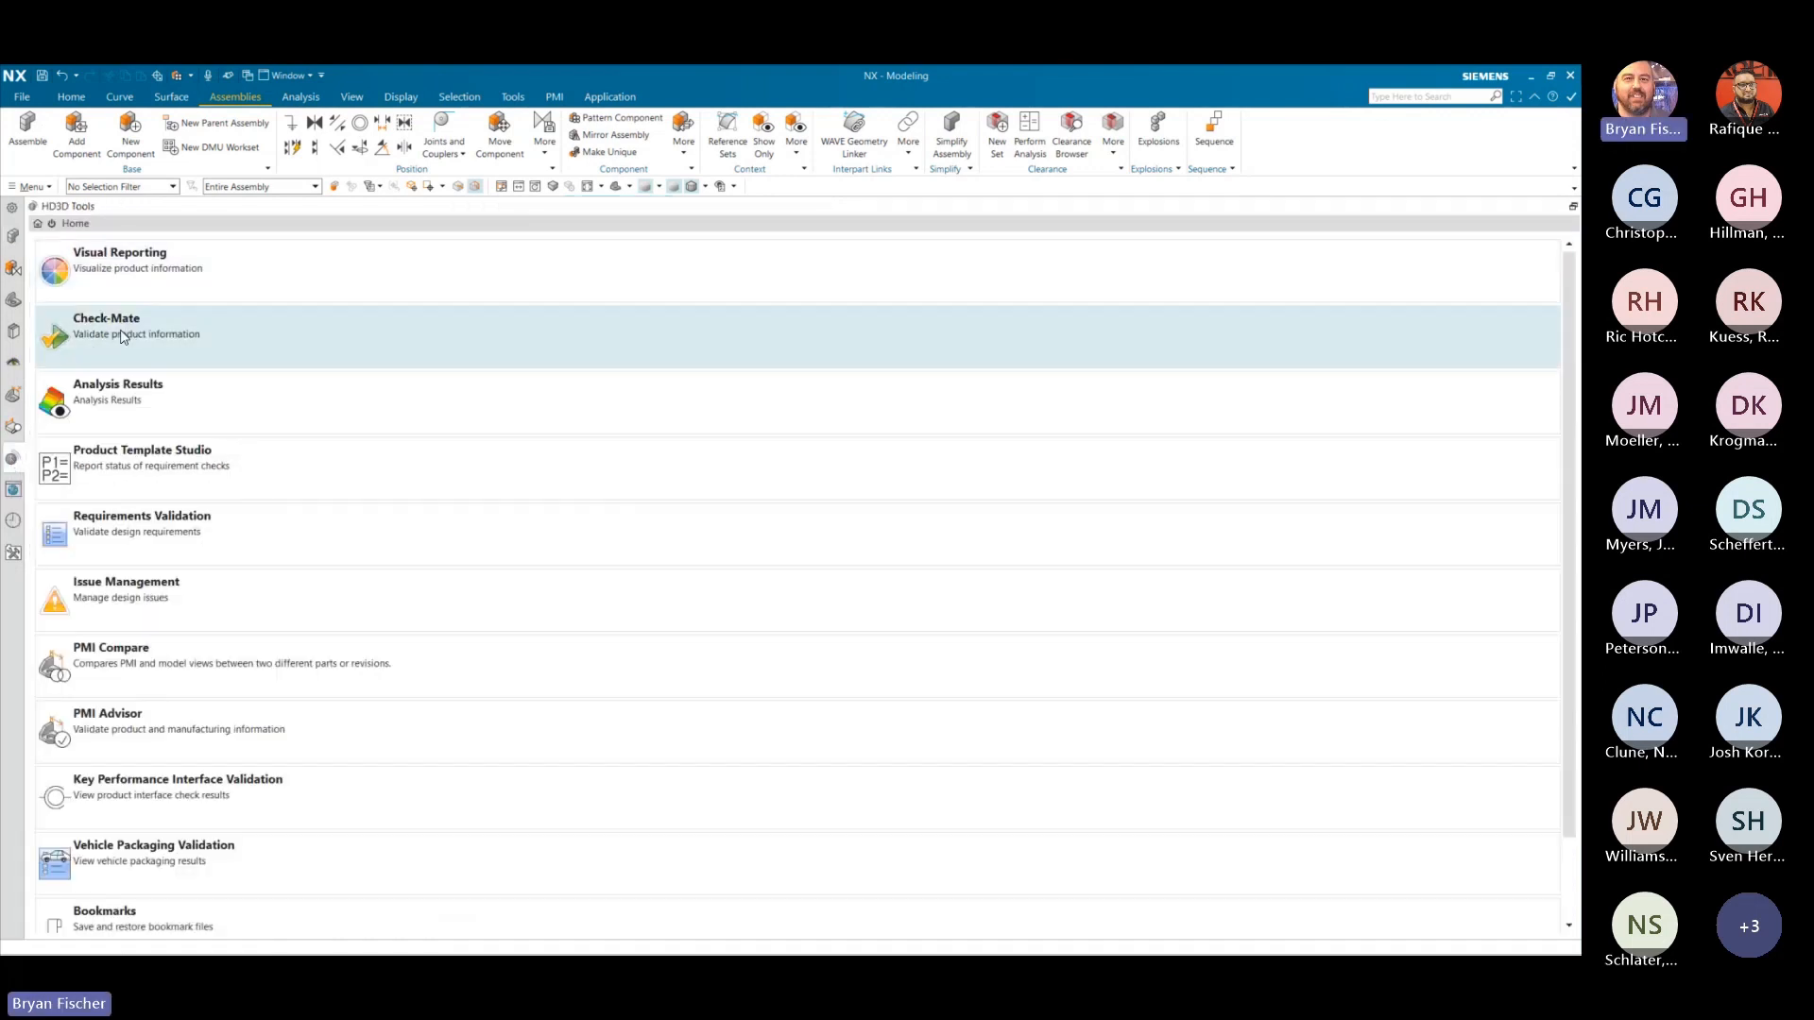
pyautogui.click(117, 324)
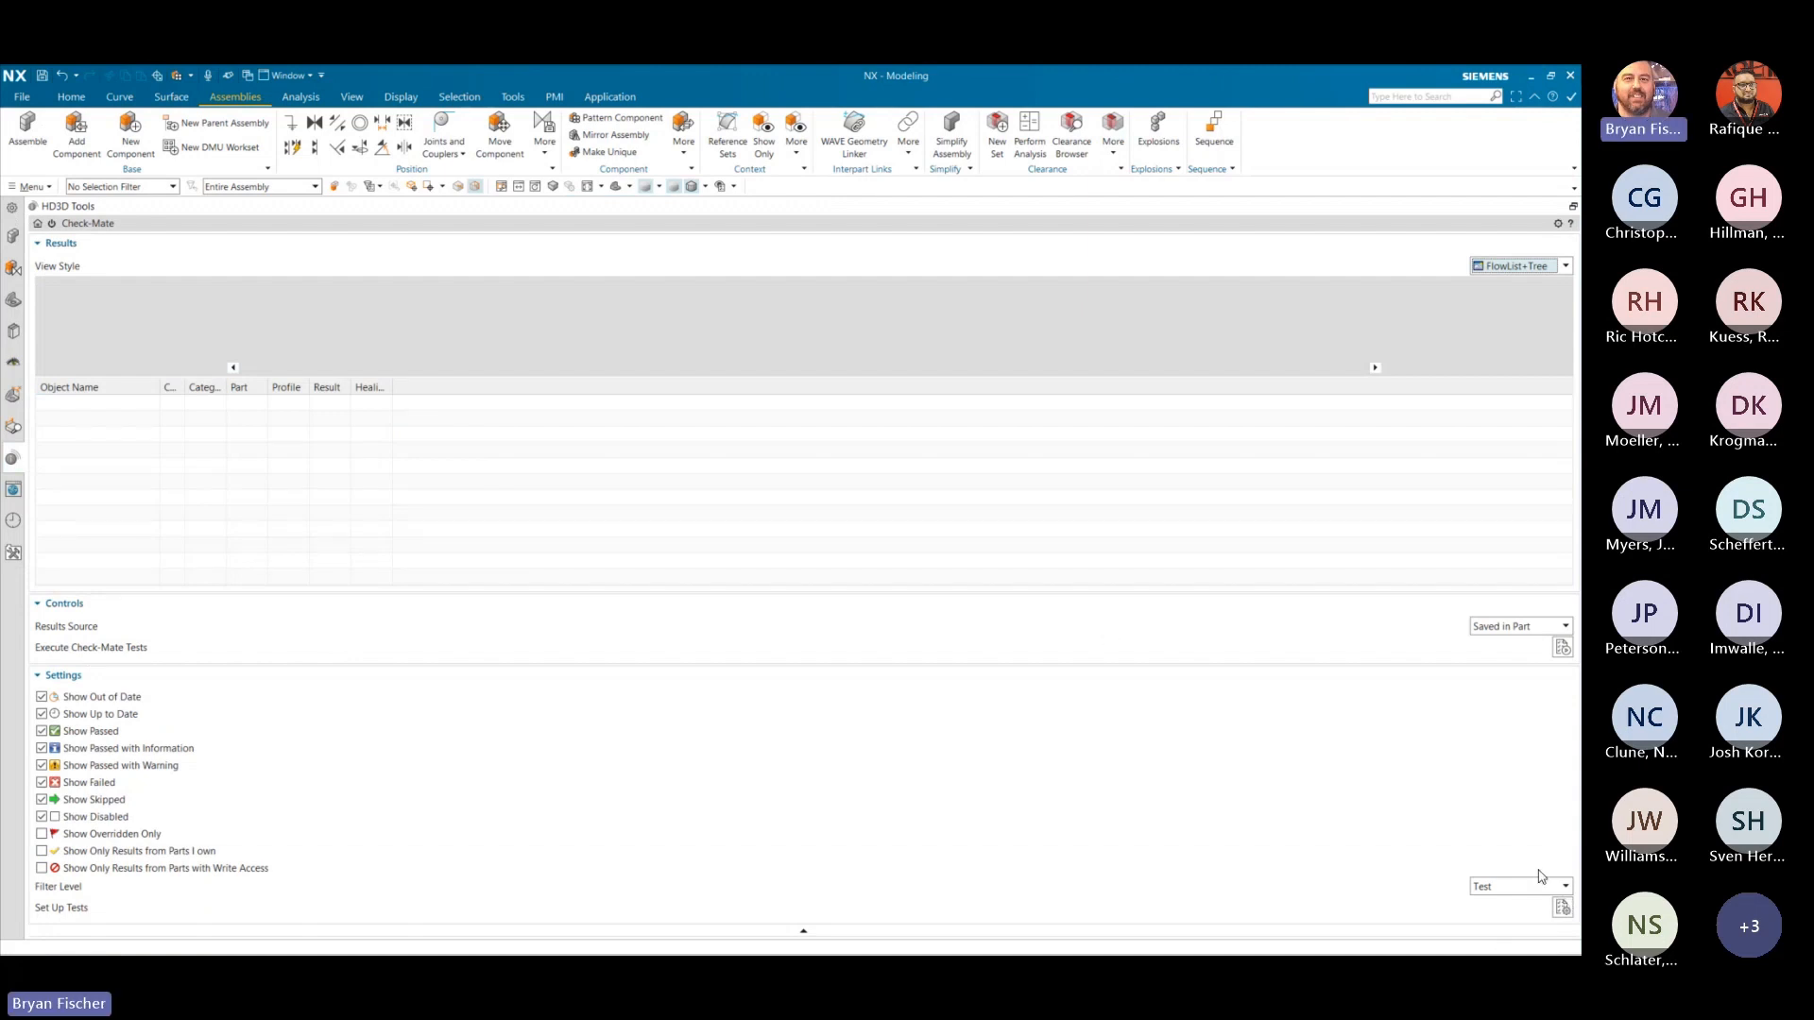
pyautogui.click(1561, 910)
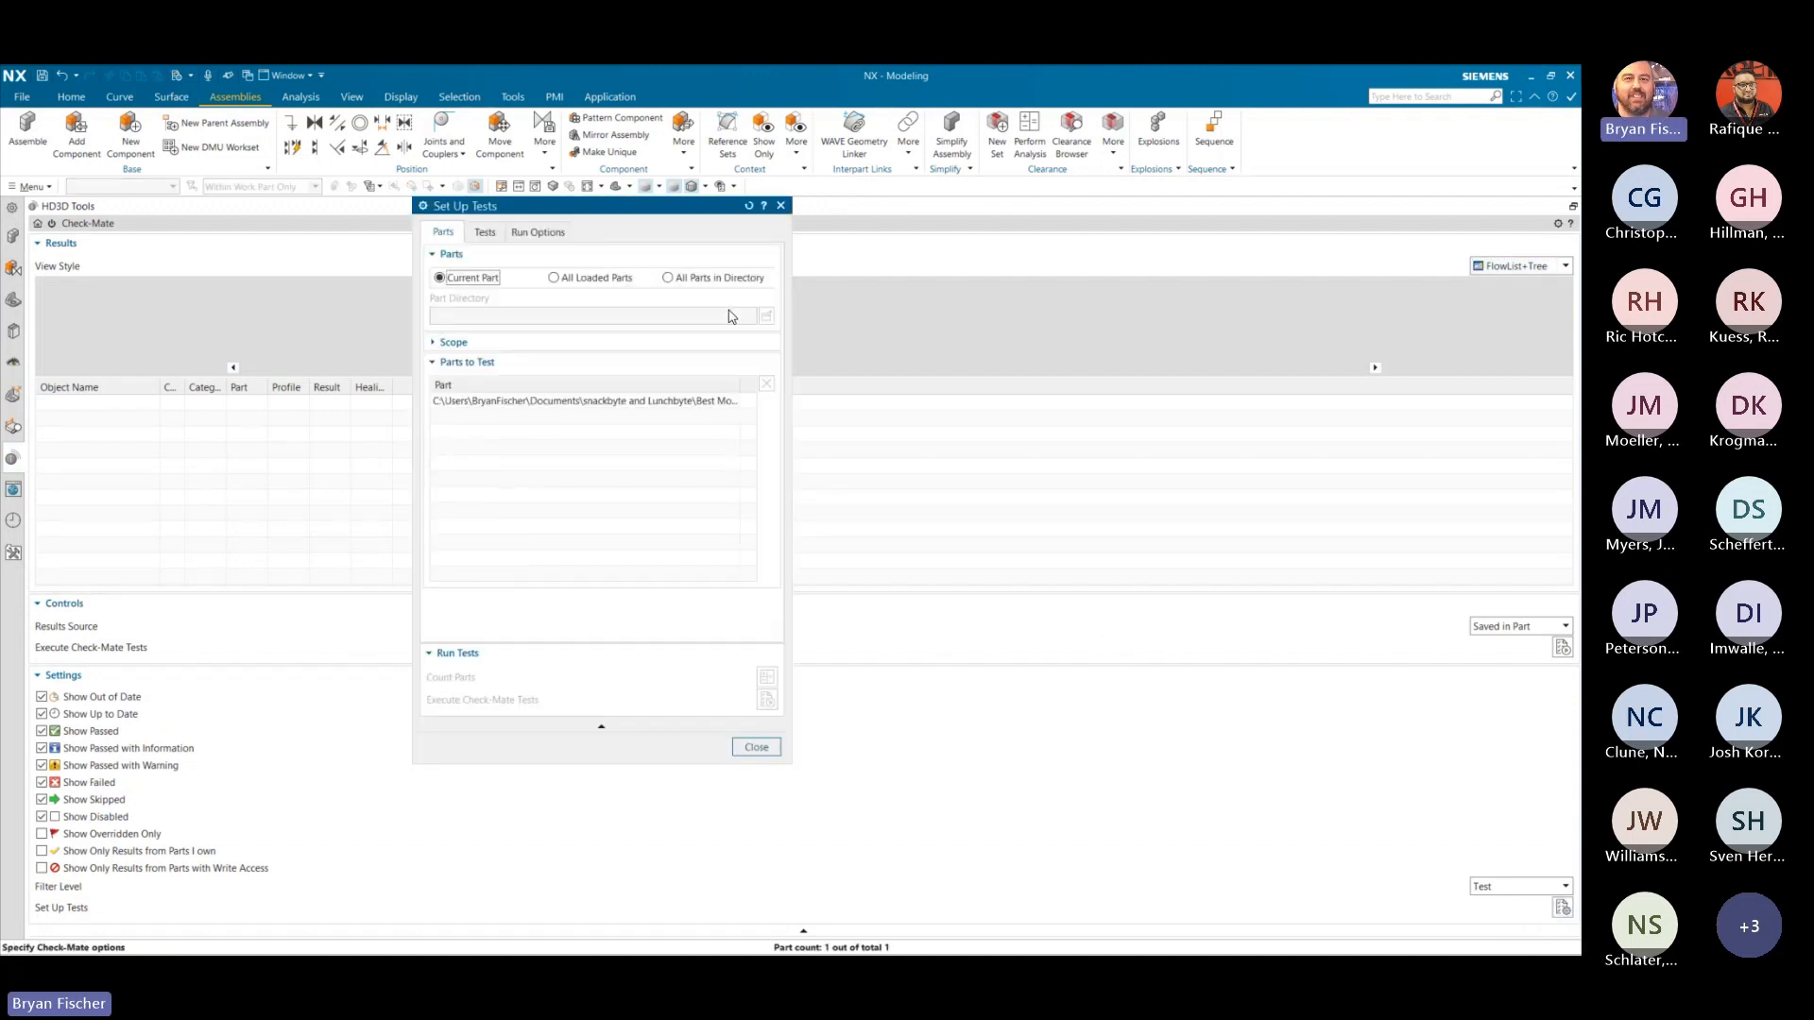
# - Browse the available Check-Mate test categories and examine the tests in the PMI category
pyautogui.click(474, 234)
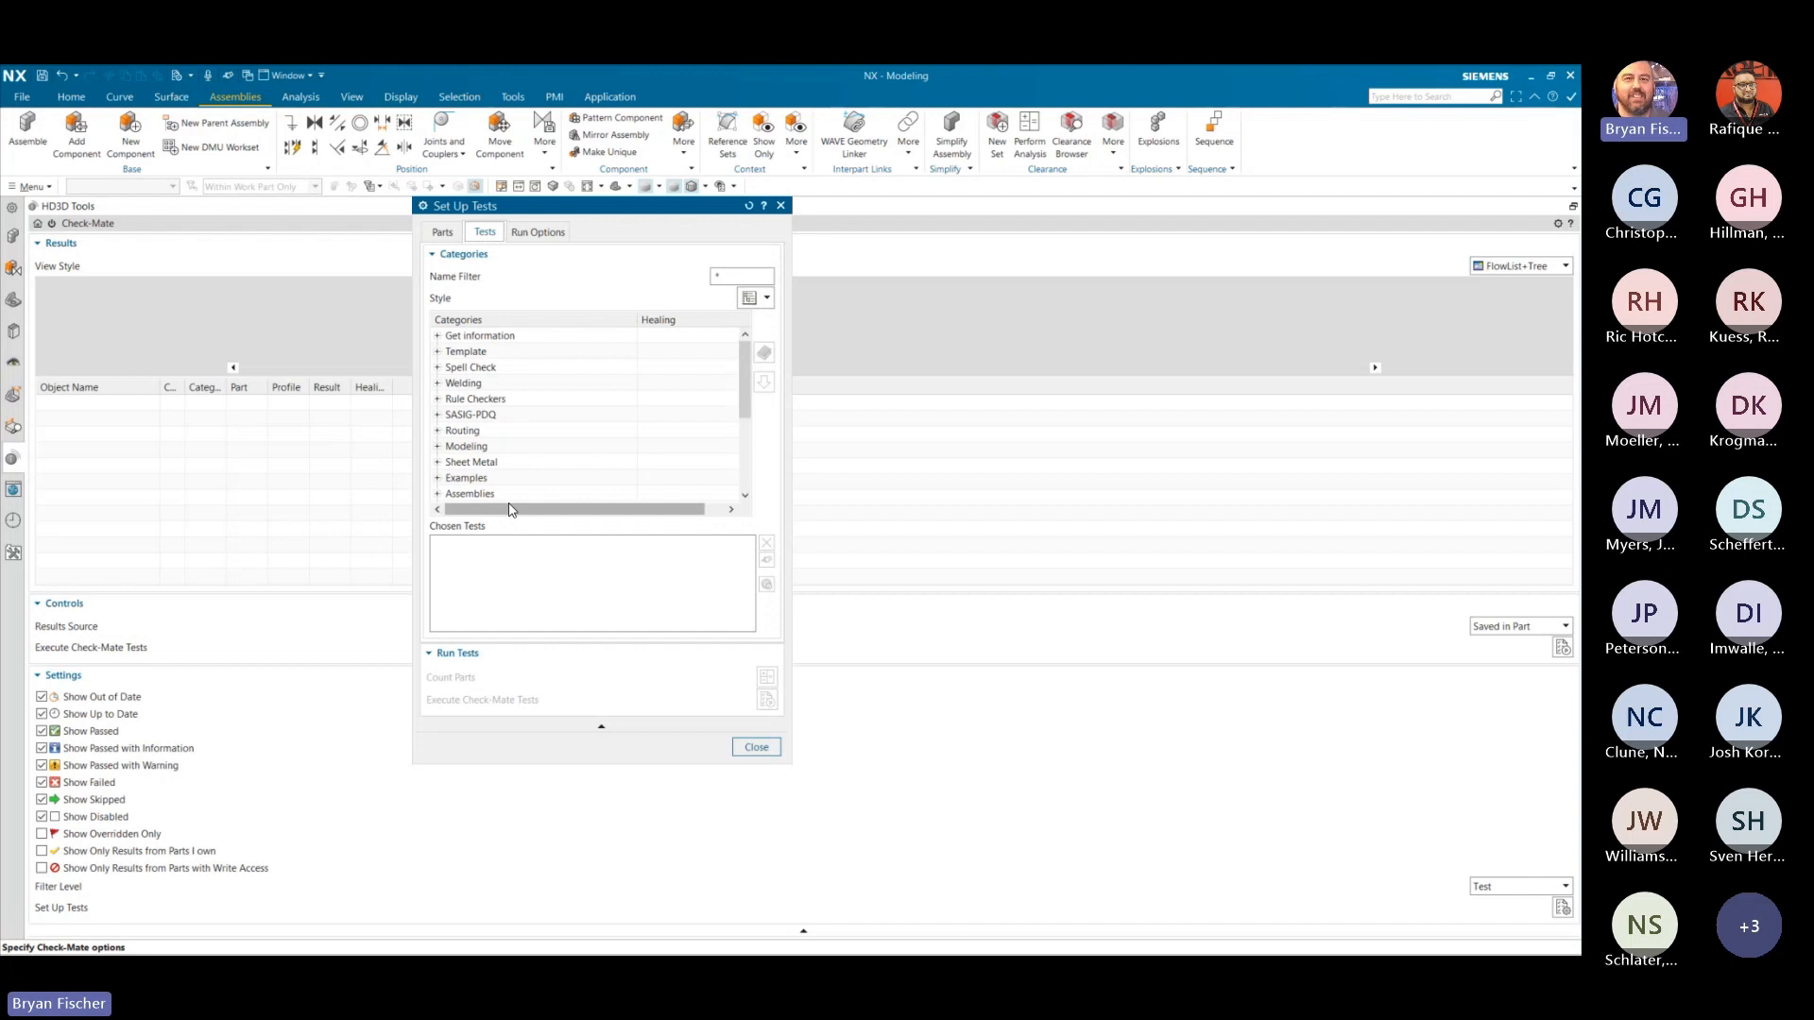
pyautogui.scroll(-3, 559, 453)
pyautogui.scroll(3, 562, 455)
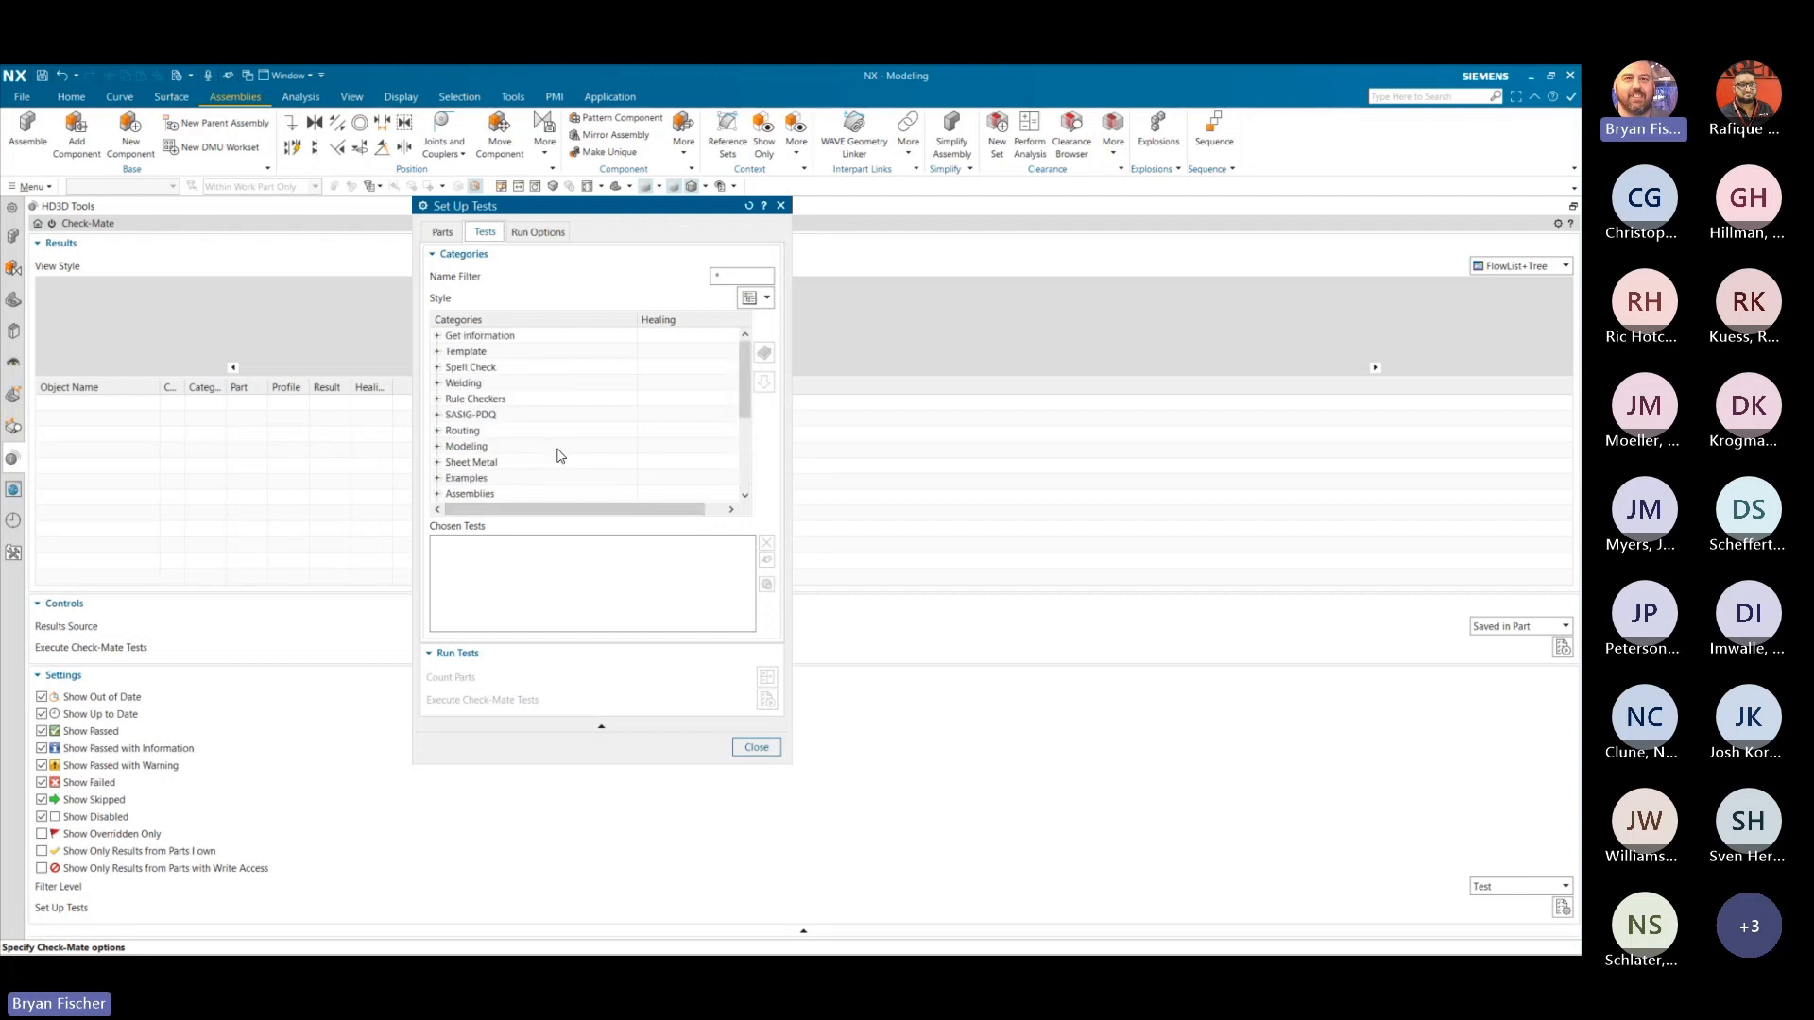
pyautogui.scroll(-4, 557, 451)
pyautogui.click(437, 480)
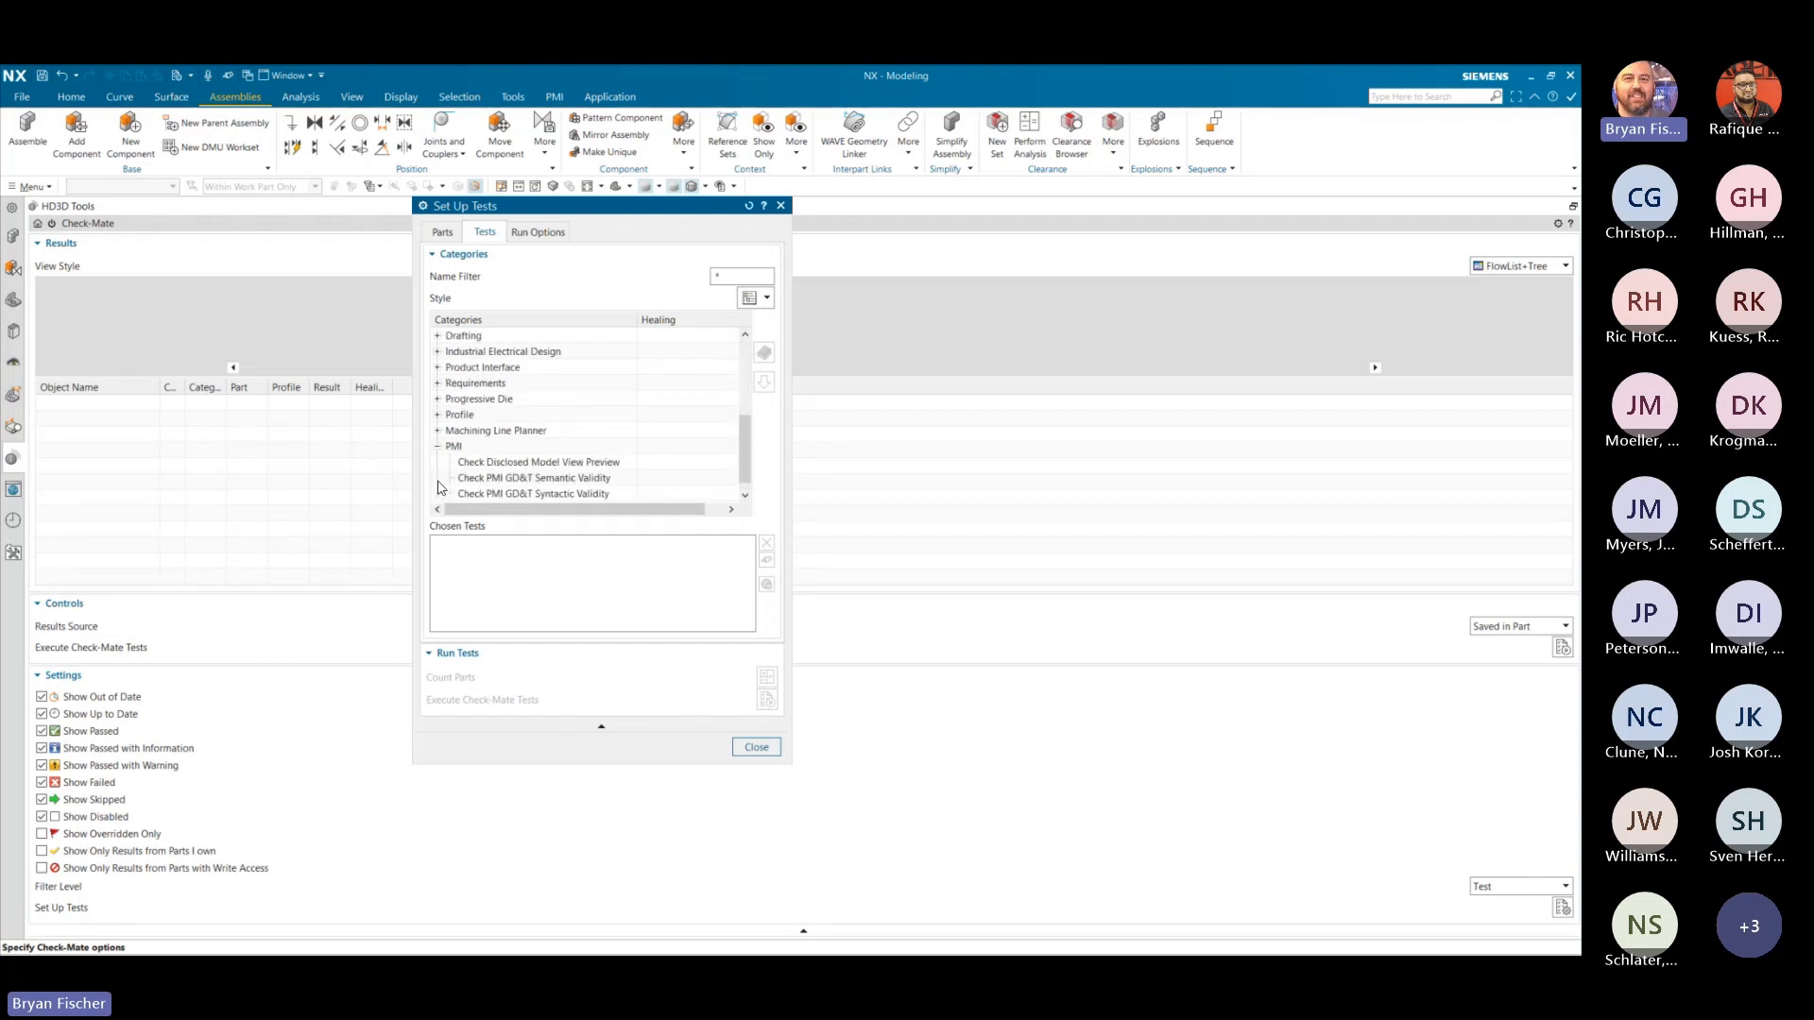
pyautogui.scroll(-1, 592, 436)
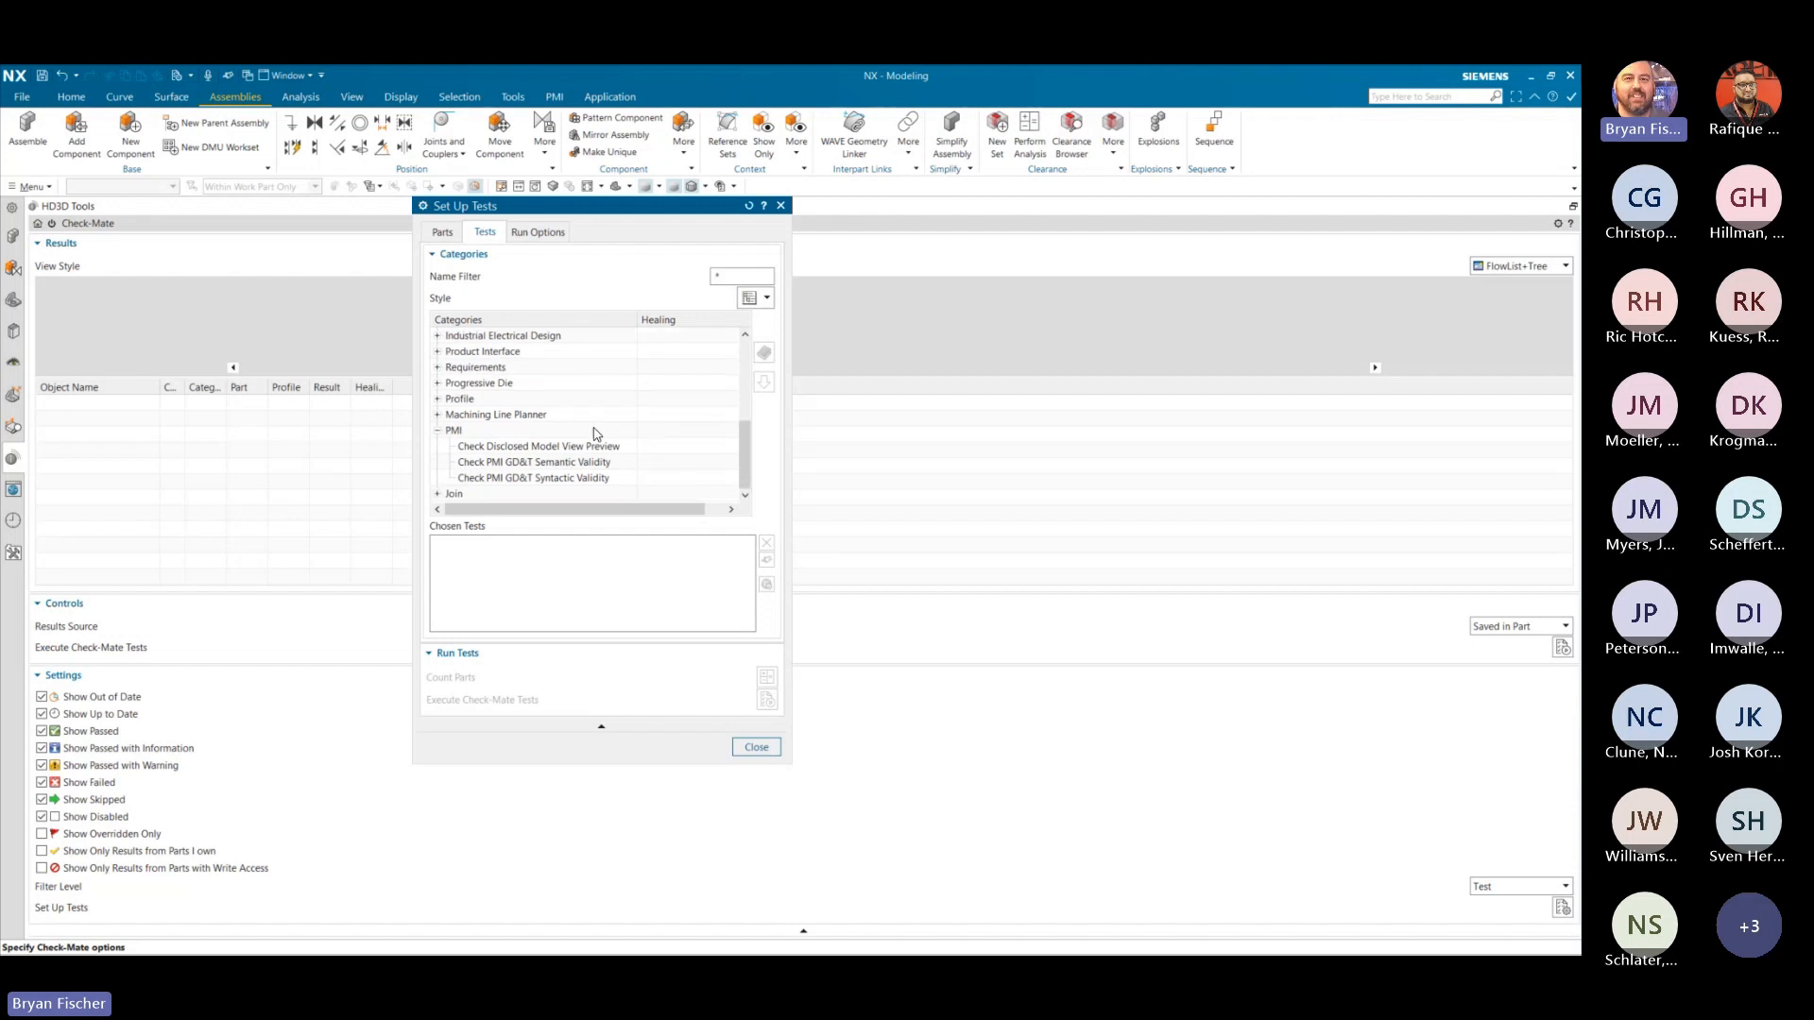
pyautogui.click(438, 433)
pyautogui.scroll(3, 438, 434)
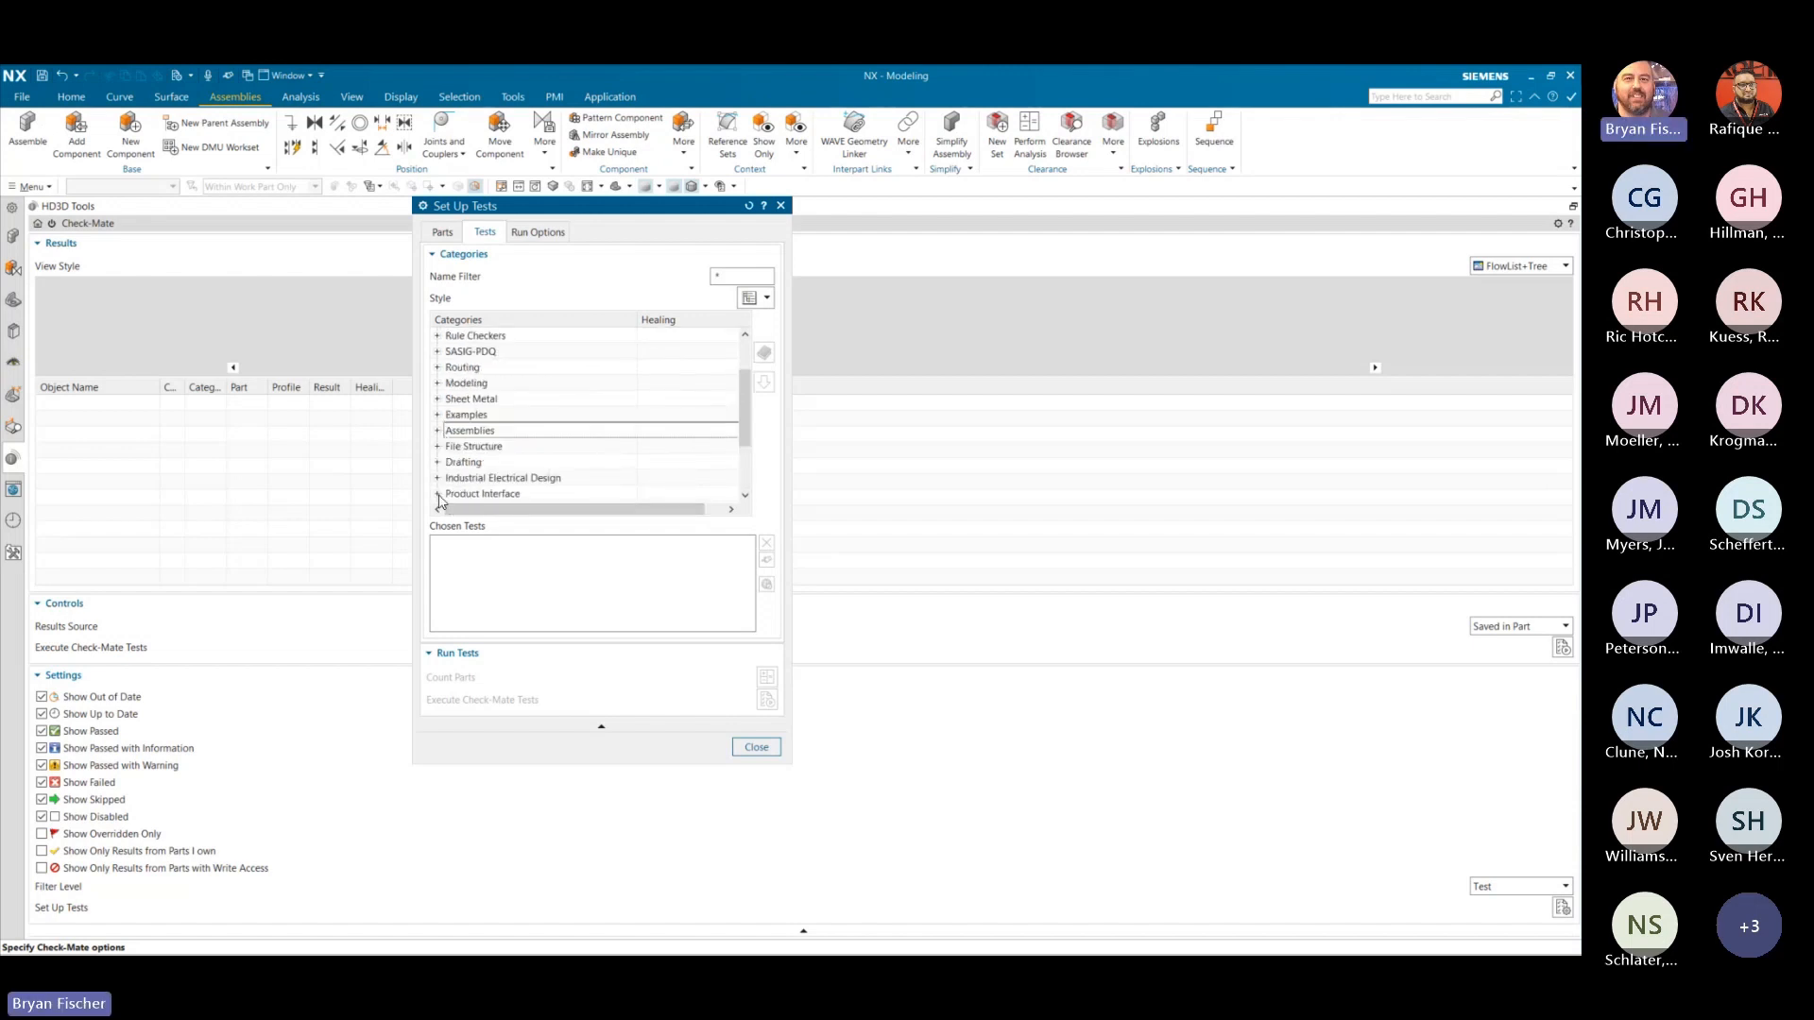
# - Add the Check Drafting up-to-date test from the Drafting category to the chosen Check-Mate tests
pyautogui.click(438, 462)
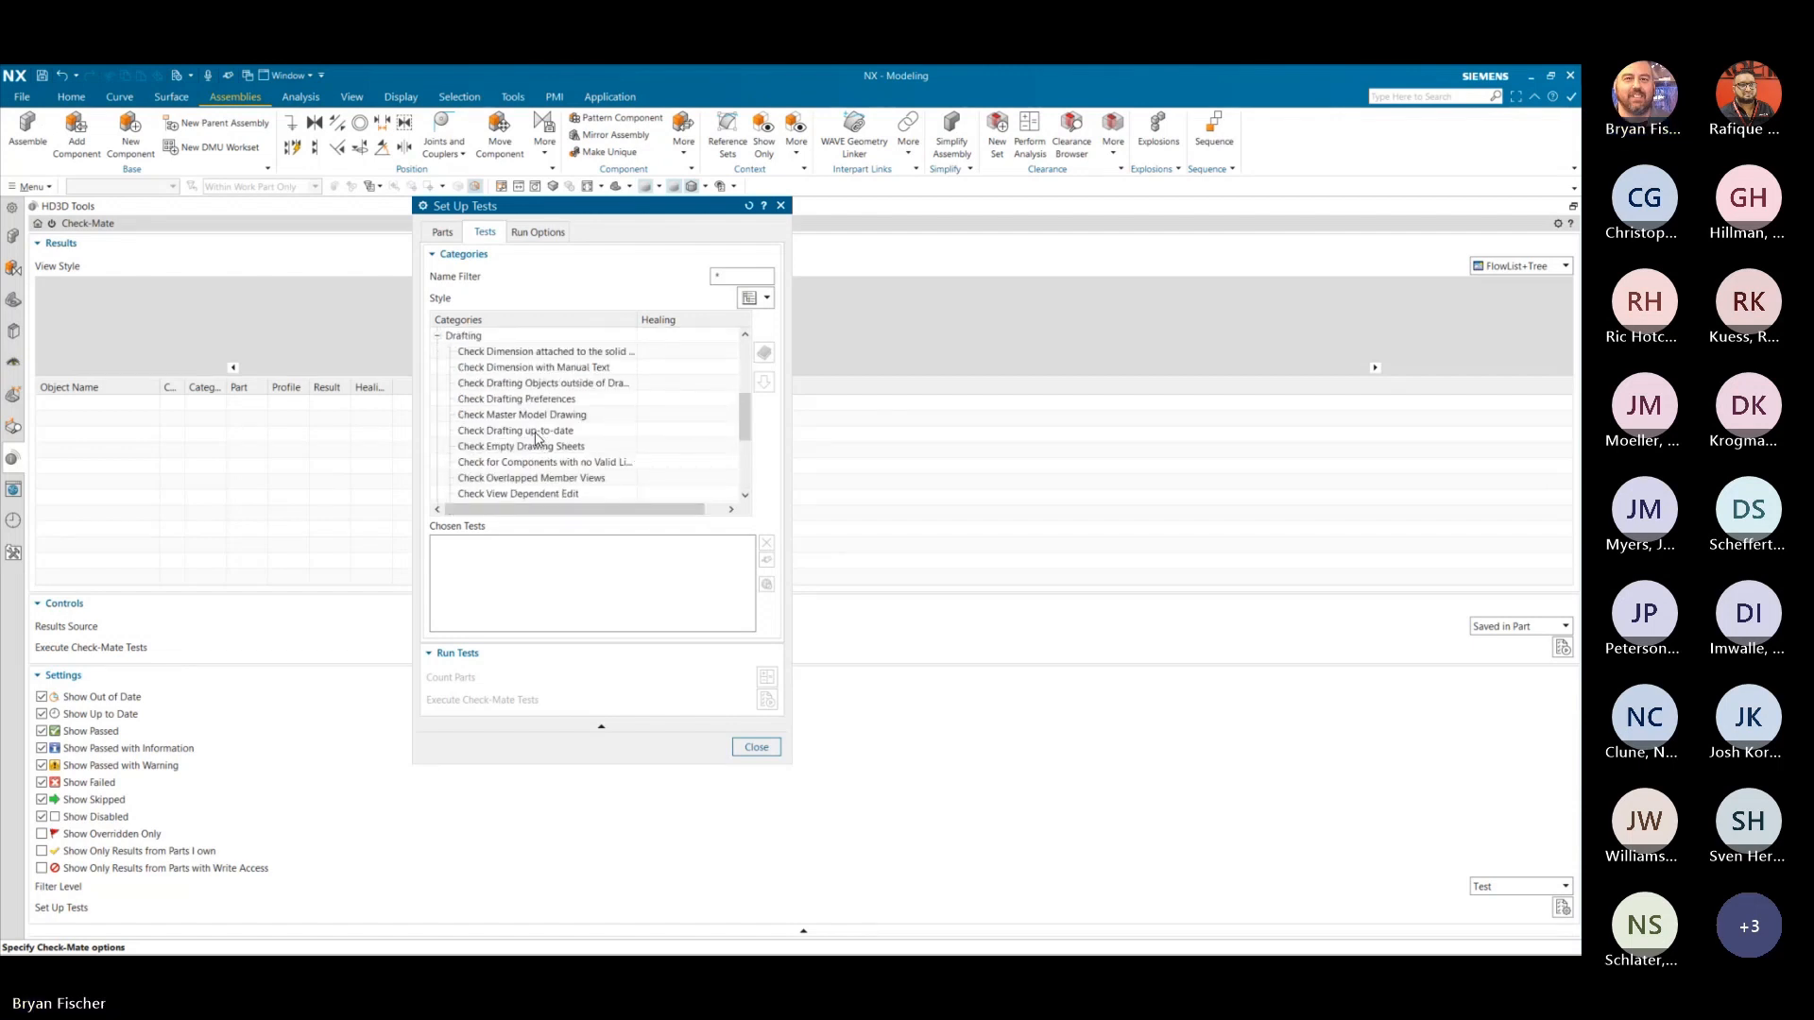
pyautogui.click(536, 437)
pyautogui.click(767, 384)
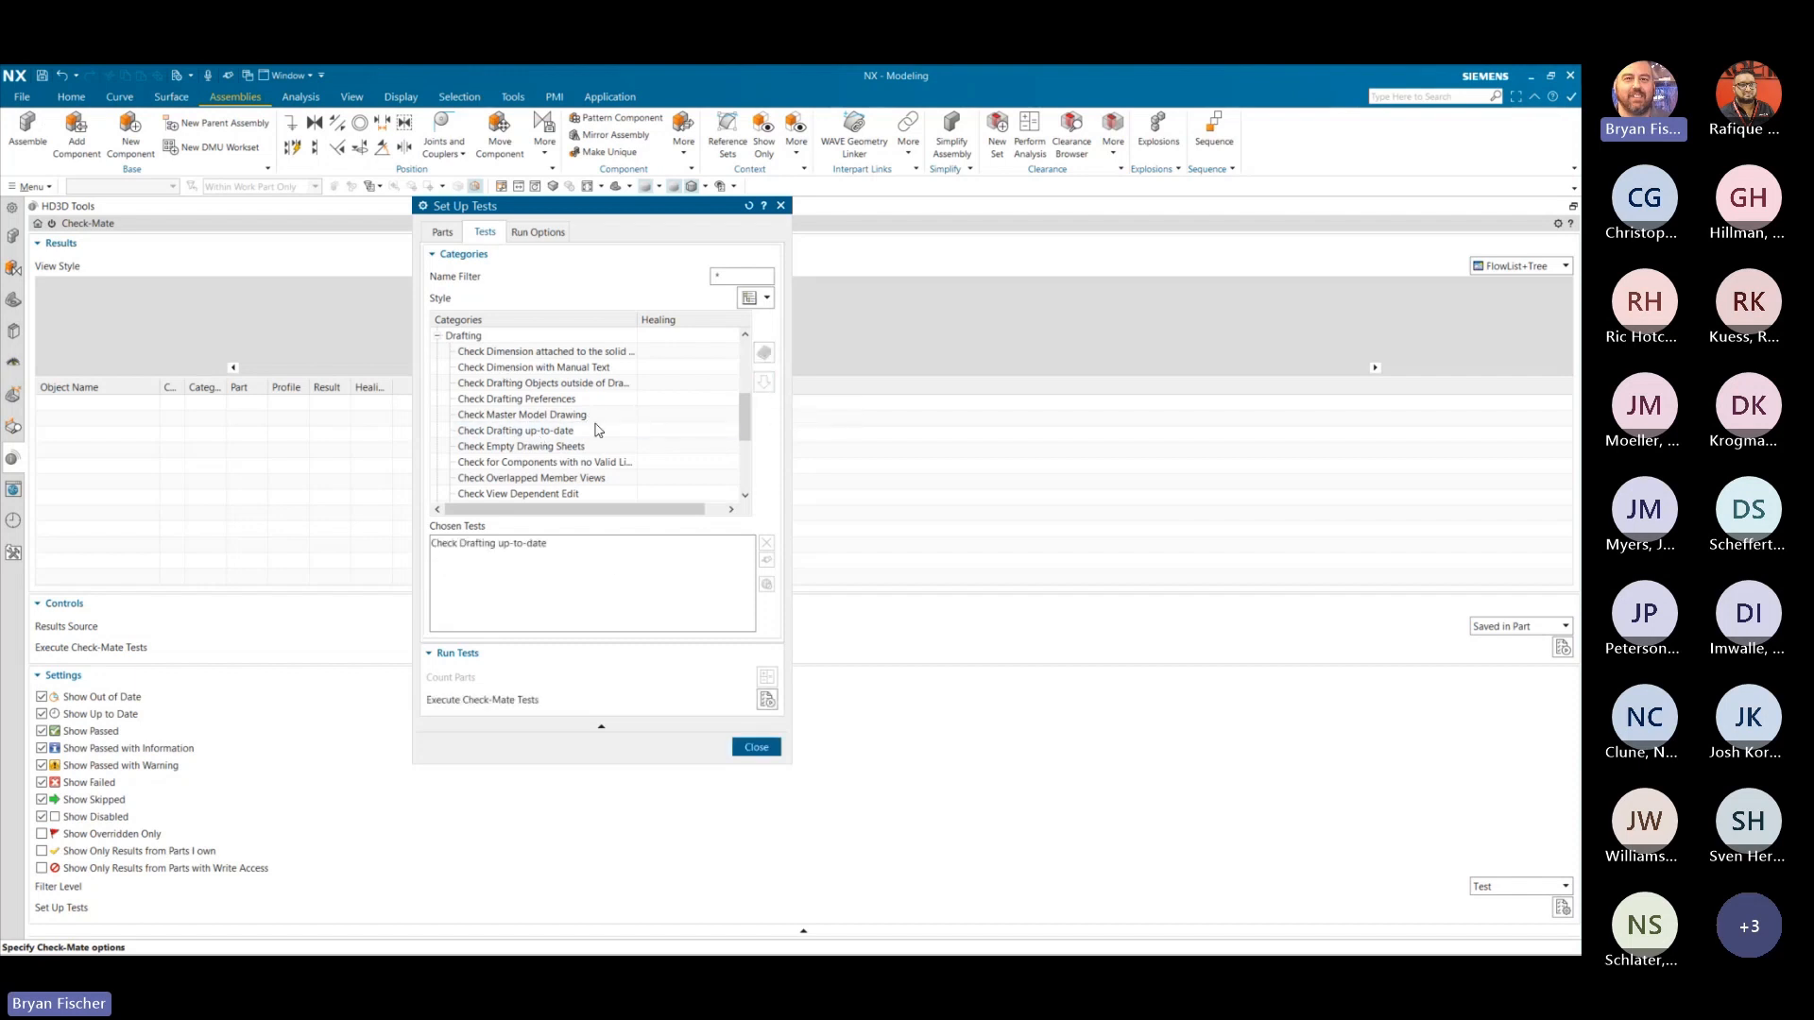
pyautogui.scroll(-2, 597, 430)
pyautogui.scroll(5, 597, 430)
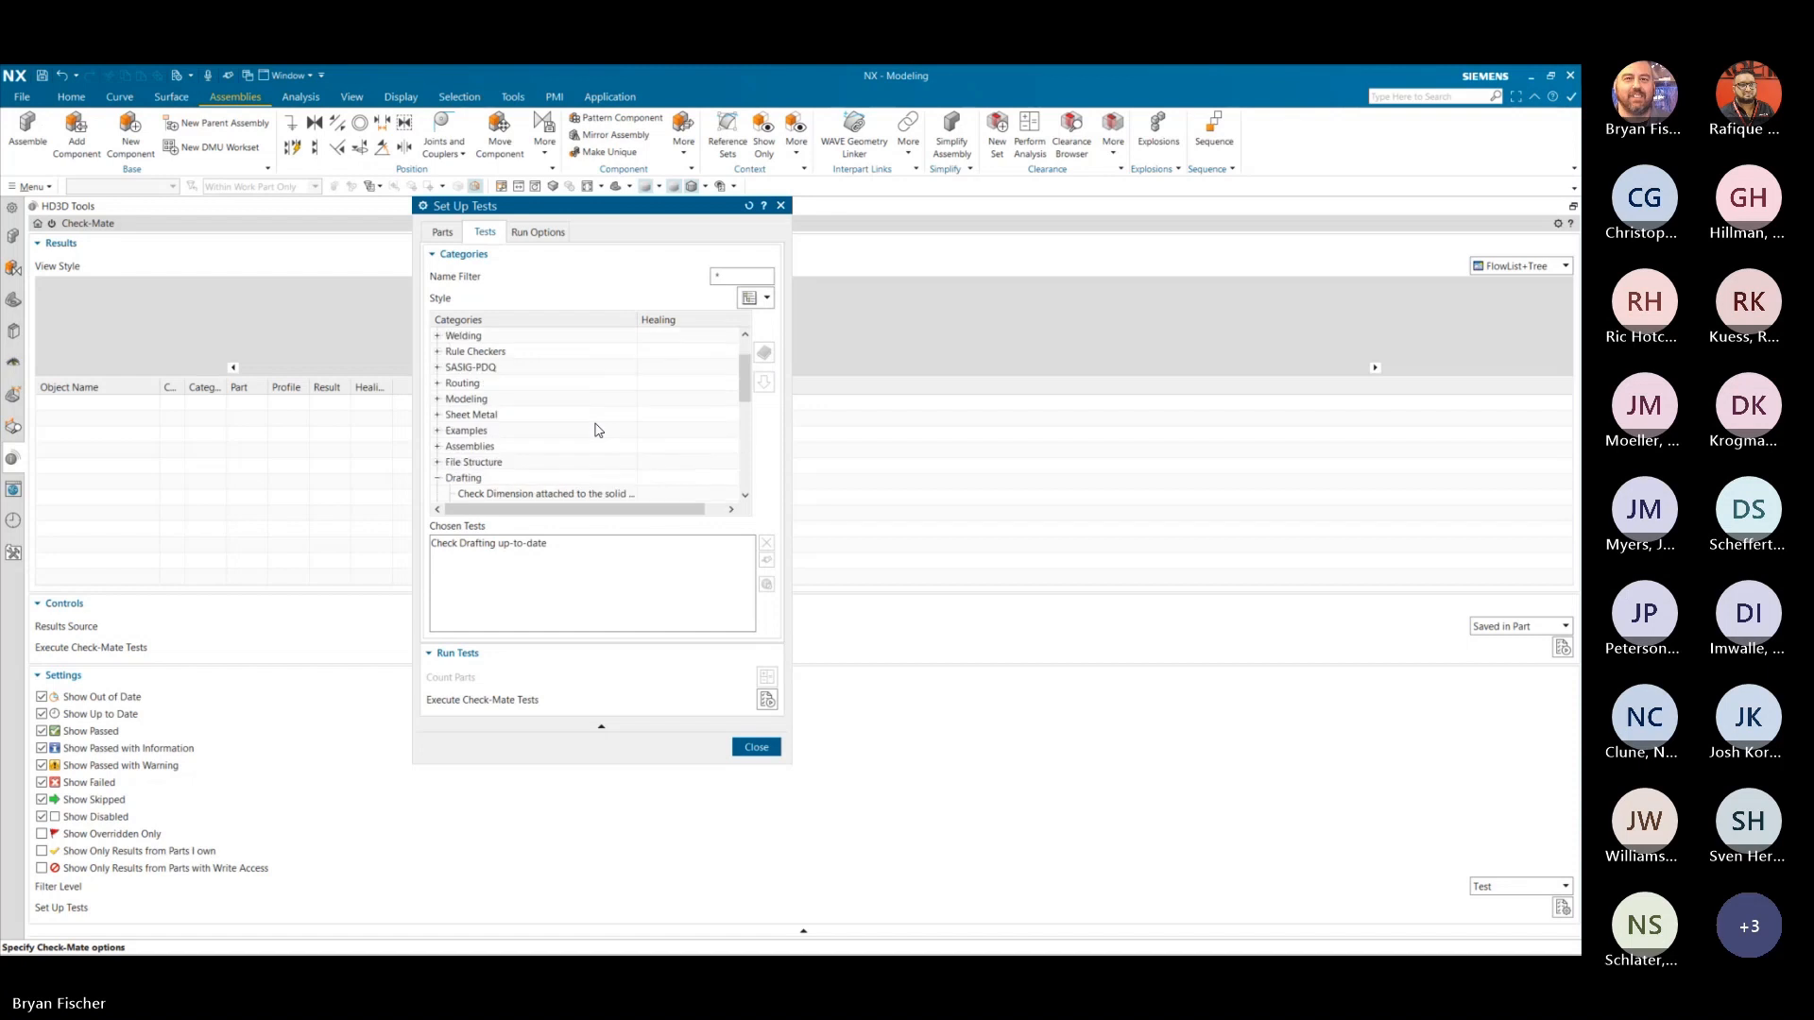
# - Add the "Check clearance analysis has been run or not" test from the Assemblies category and execute the chosen Check-Mate tests
pyautogui.click(437, 445)
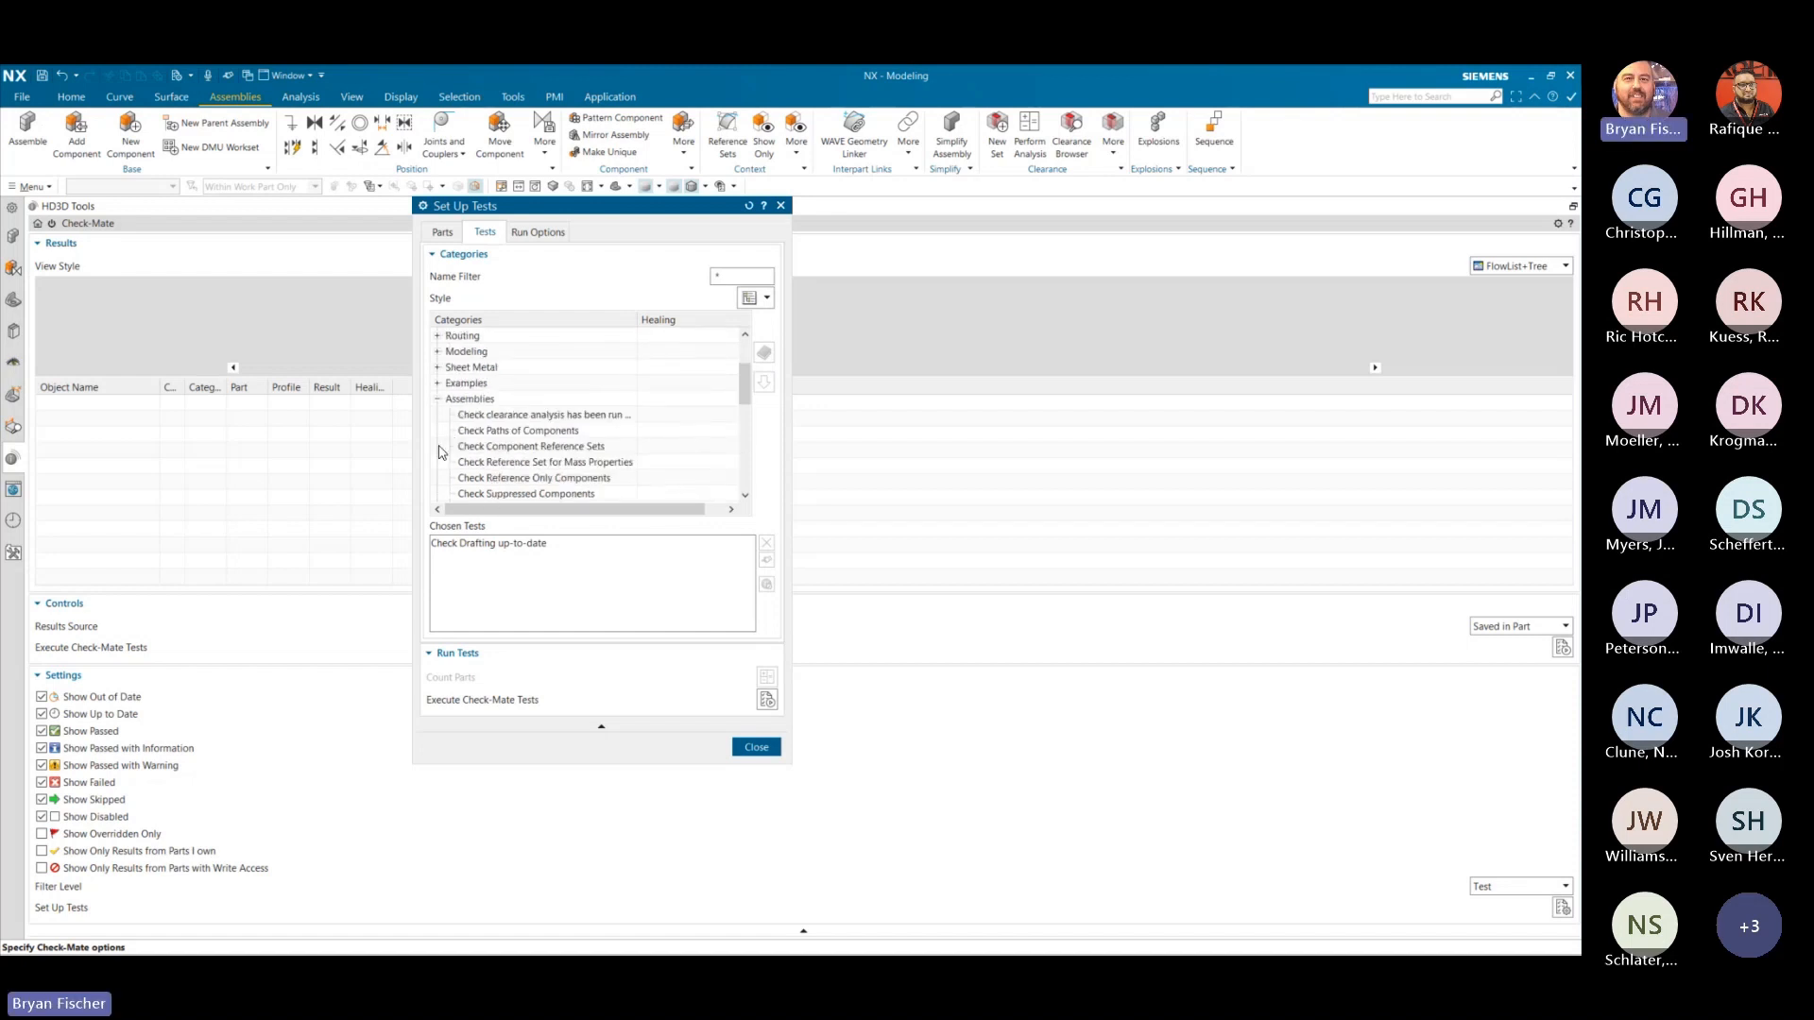
pyautogui.click(586, 416)
pyautogui.click(765, 382)
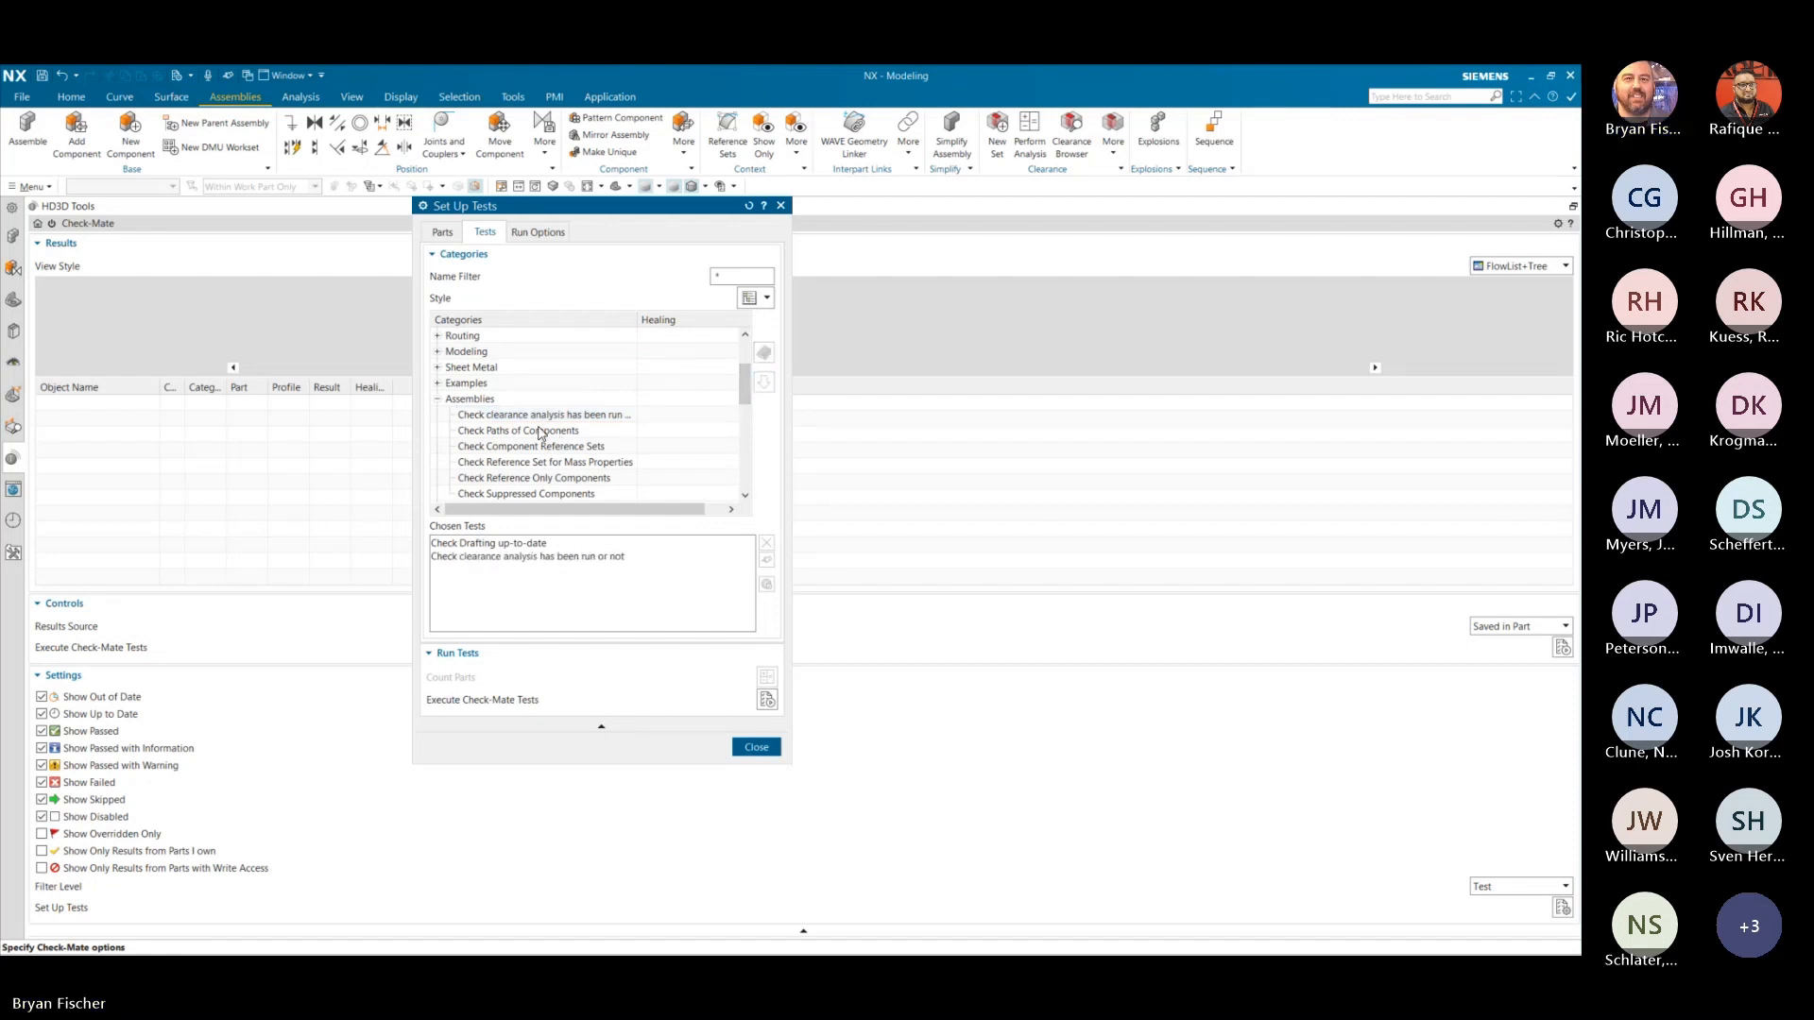
pyautogui.click(767, 700)
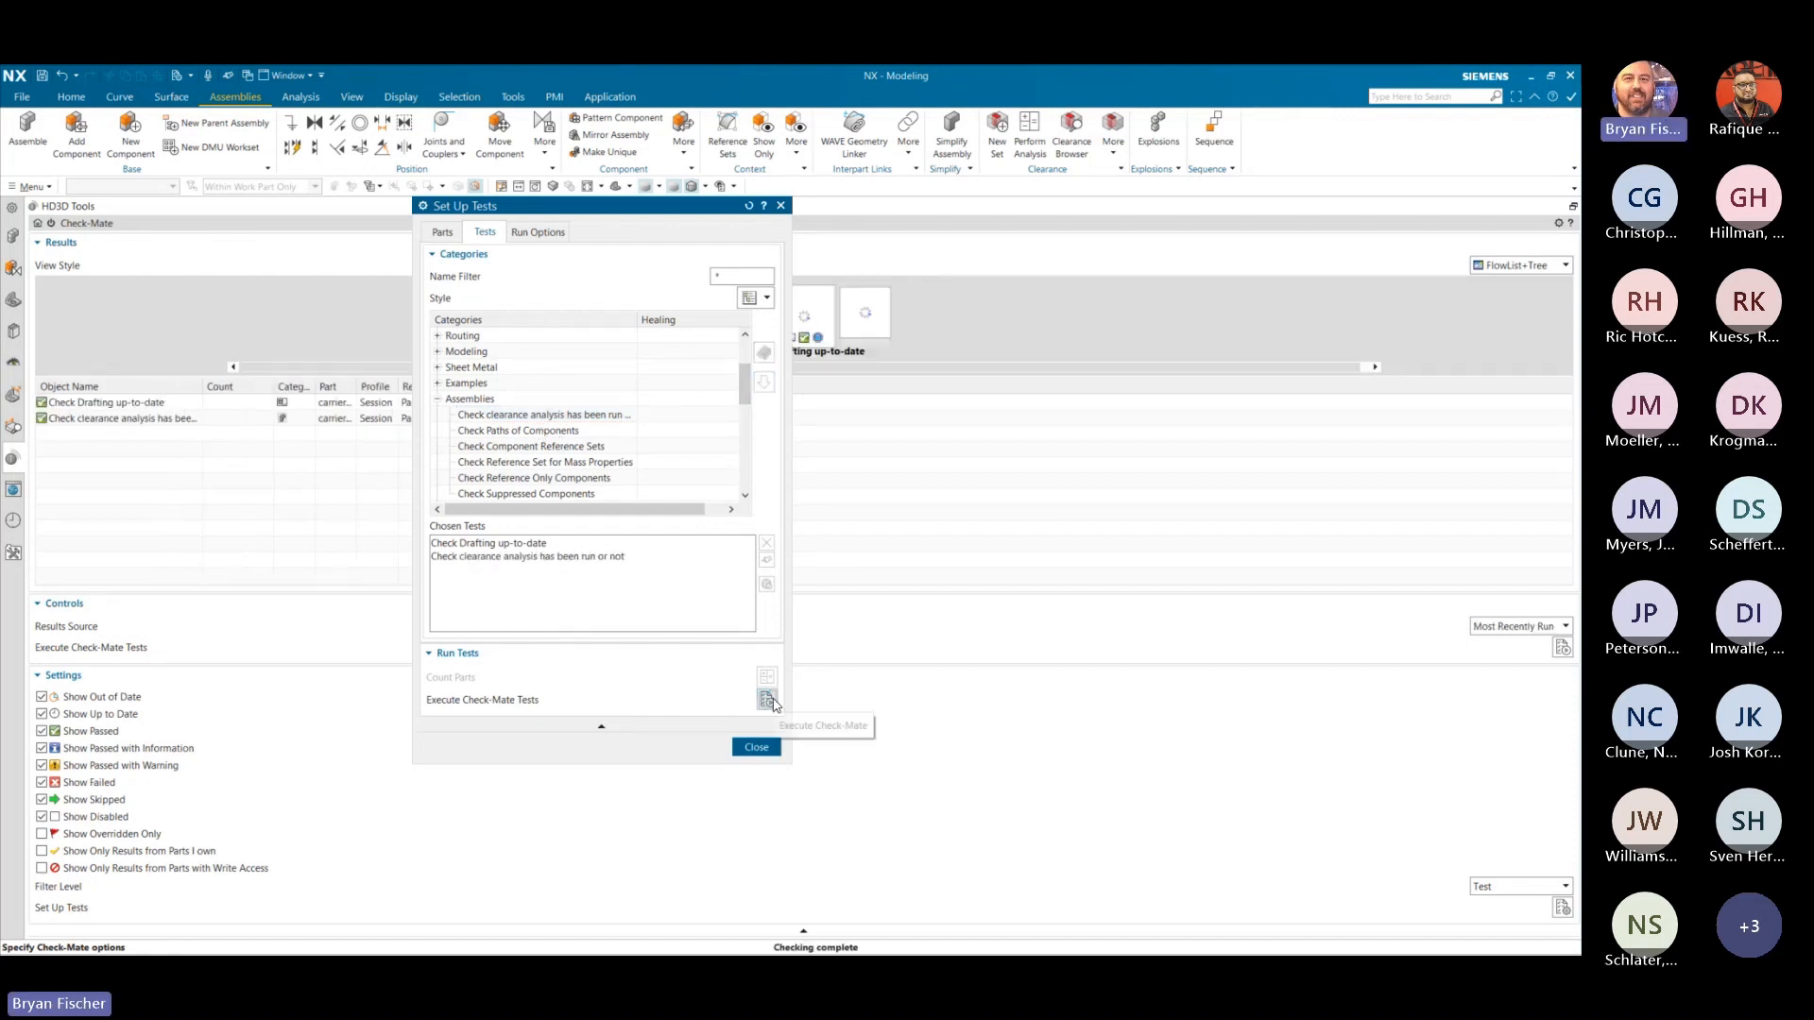
pyautogui.click(758, 746)
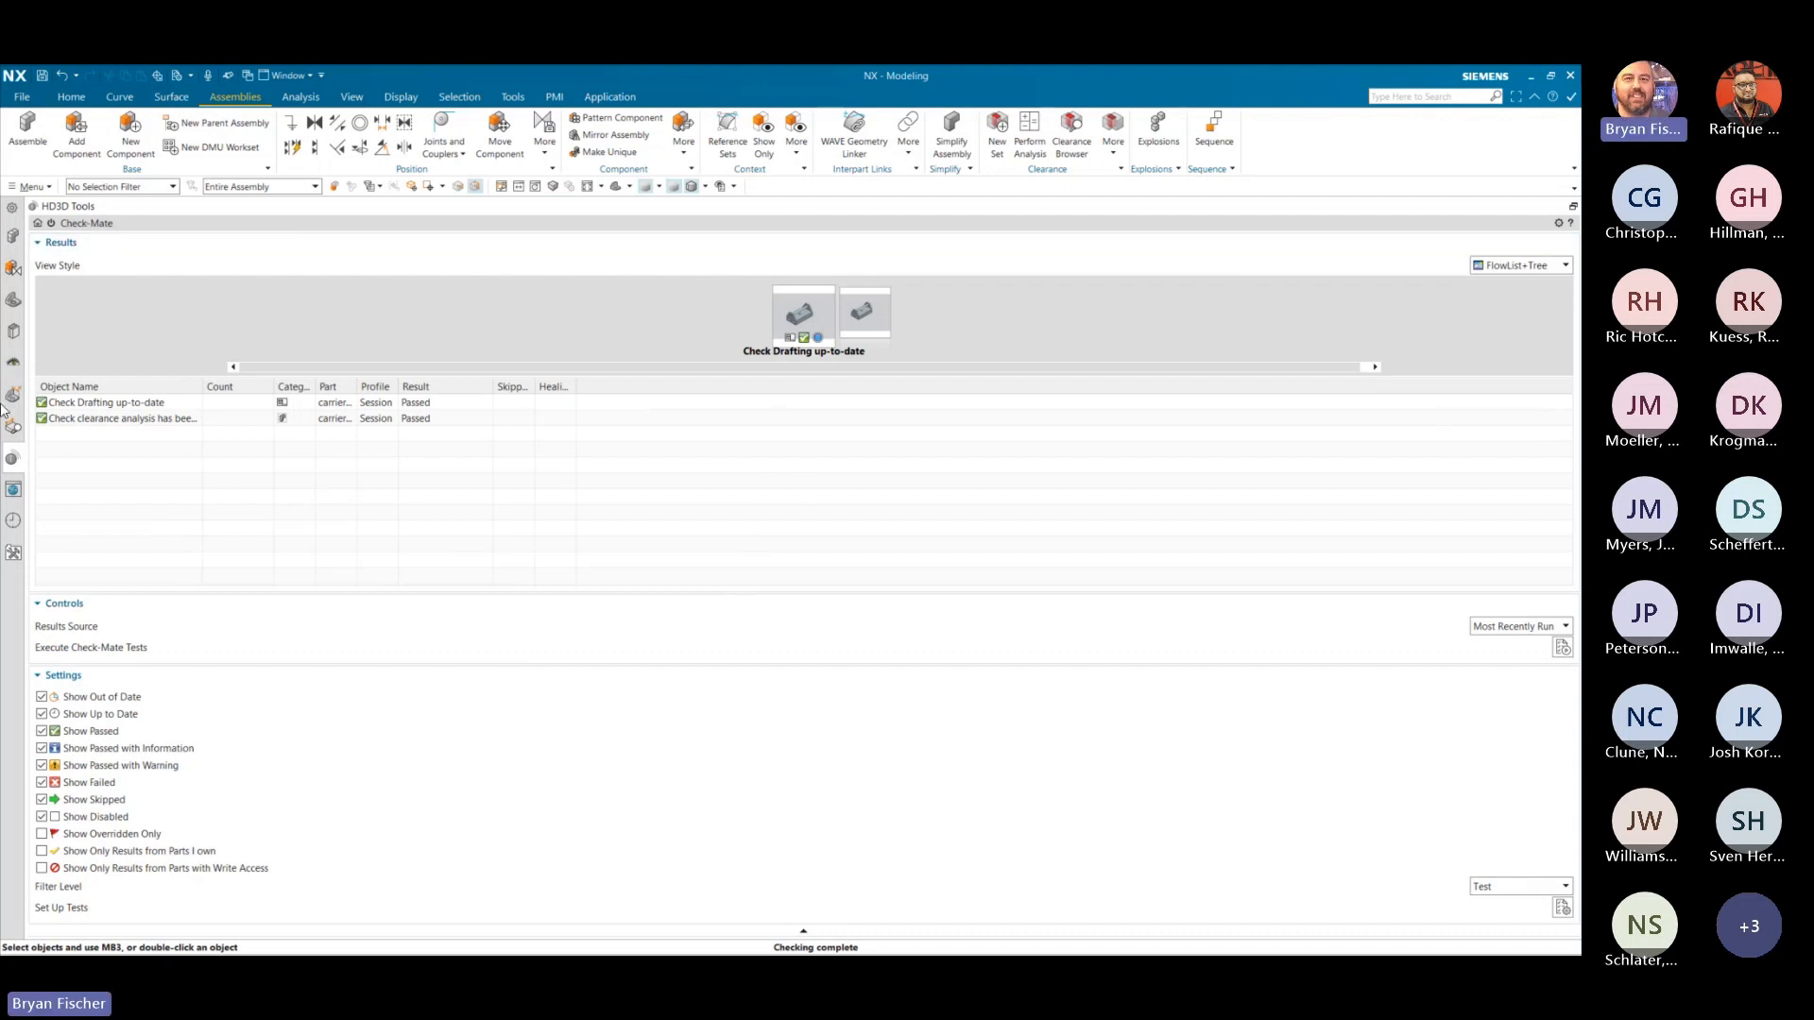
# - Examine the carrier assembly's structure and its Check-Mate test results alongside the model
pyautogui.click(14, 236)
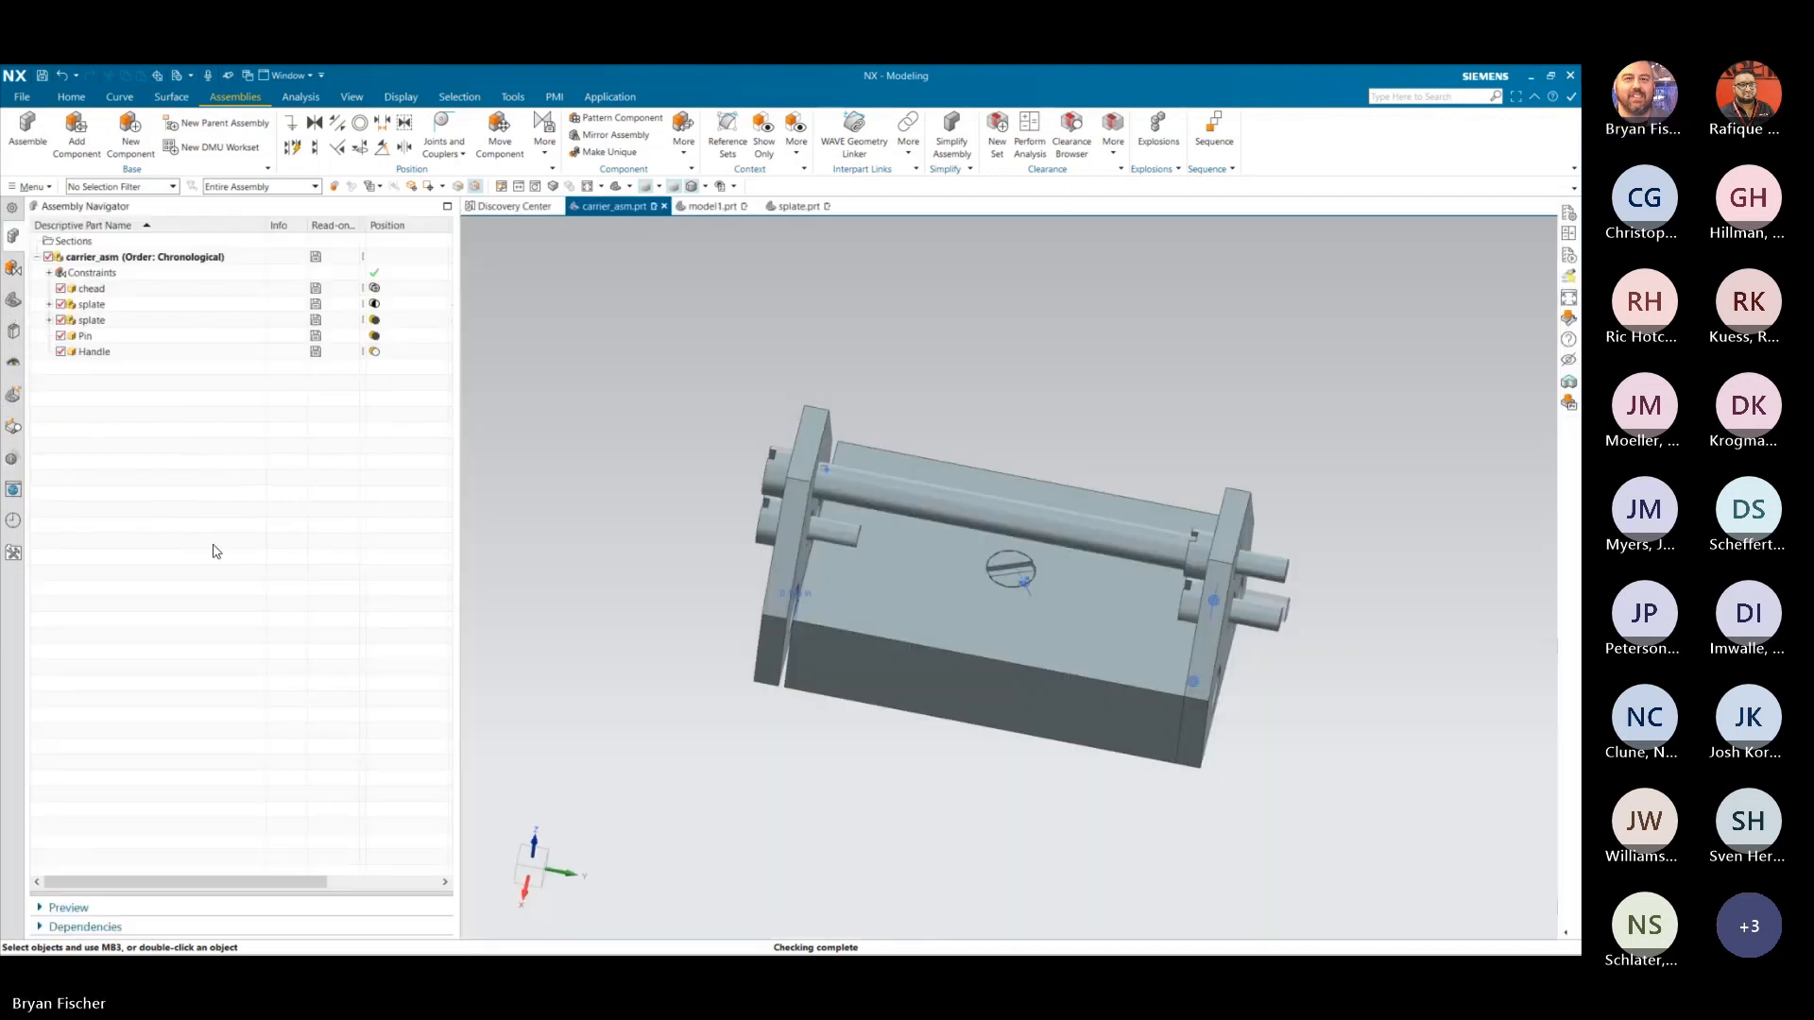
pyautogui.click(12, 427)
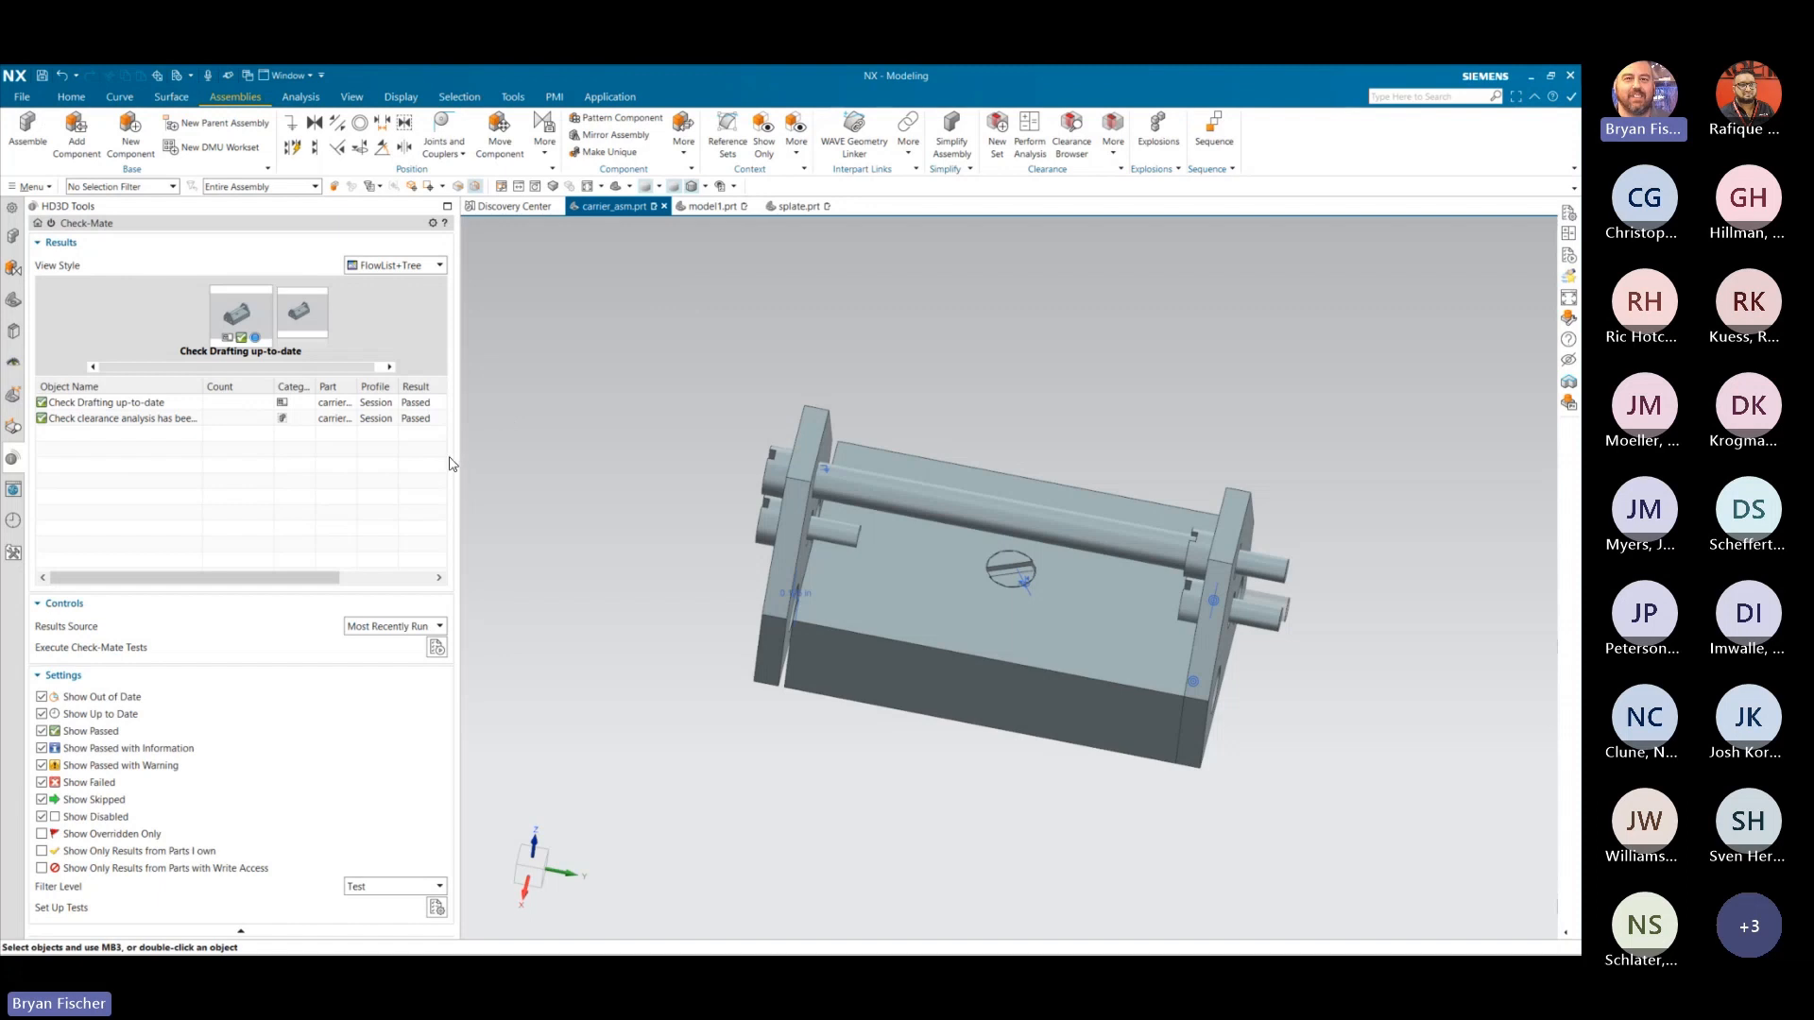
pyautogui.moveTo(450, 464); pyautogui.dragTo(1056, 467)
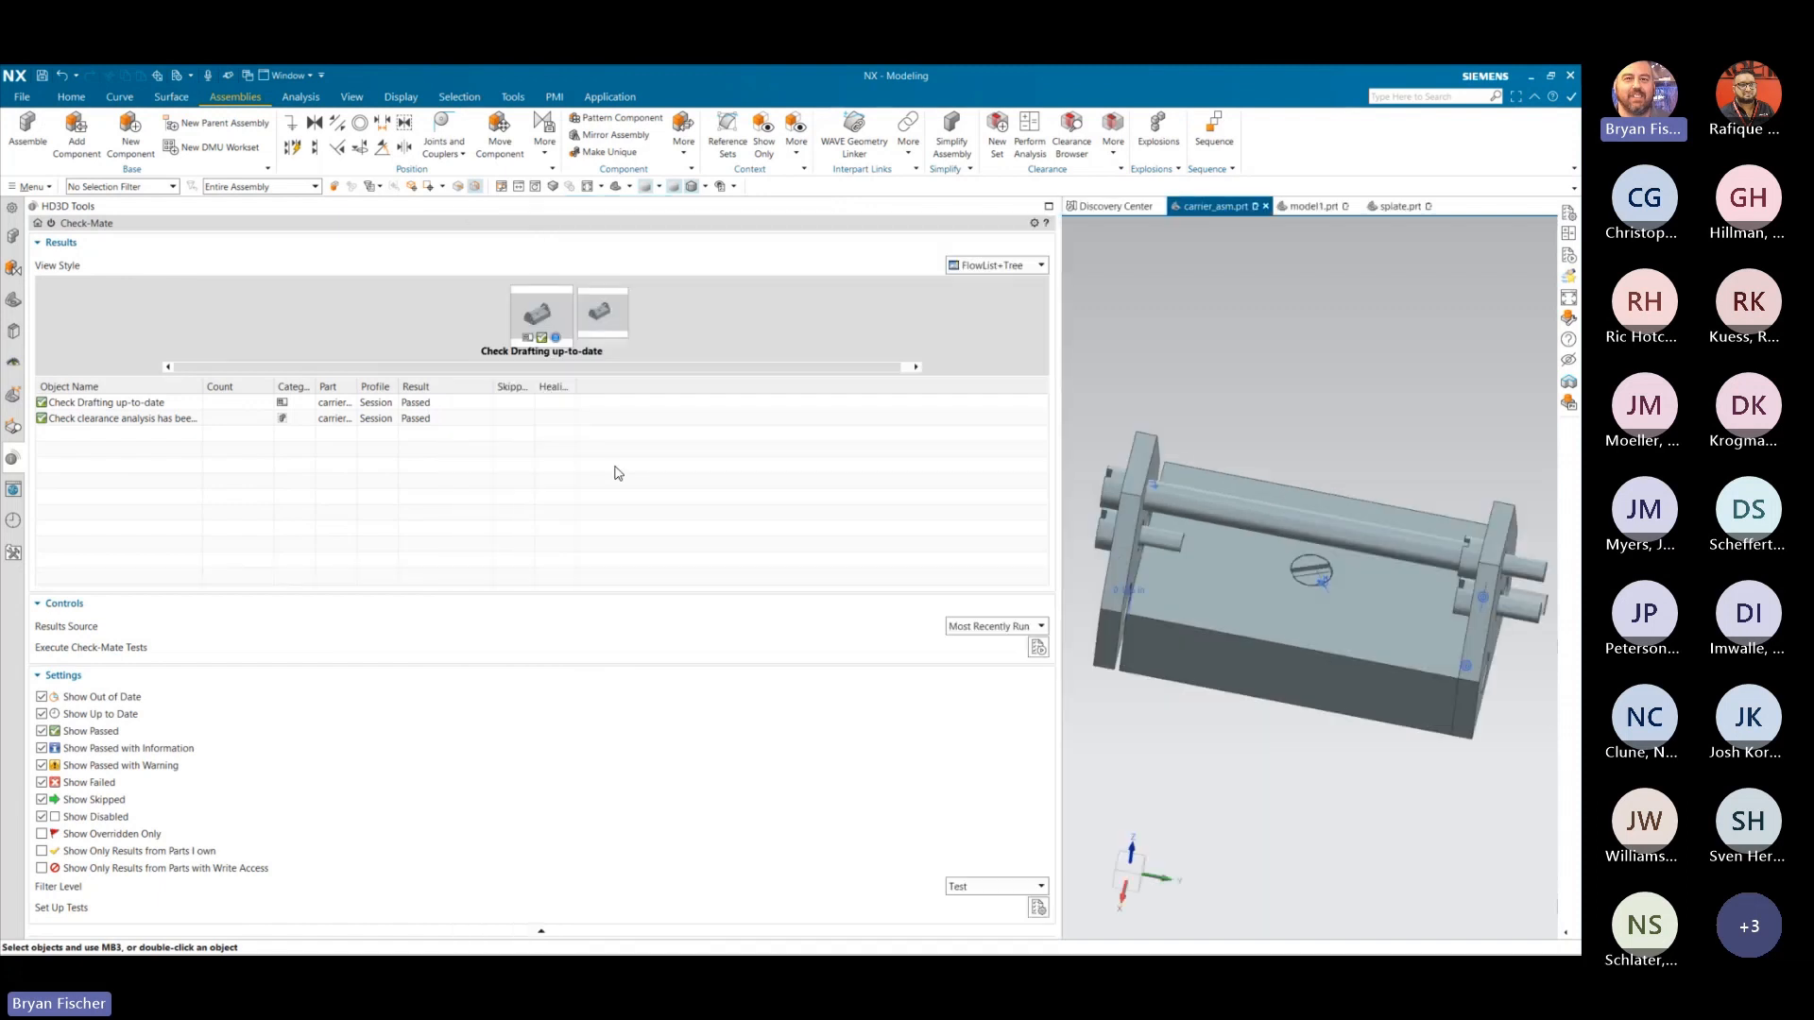
pyautogui.moveTo(104, 409)
pyautogui.moveTo(1054, 776); pyautogui.dragTo(699, 777)
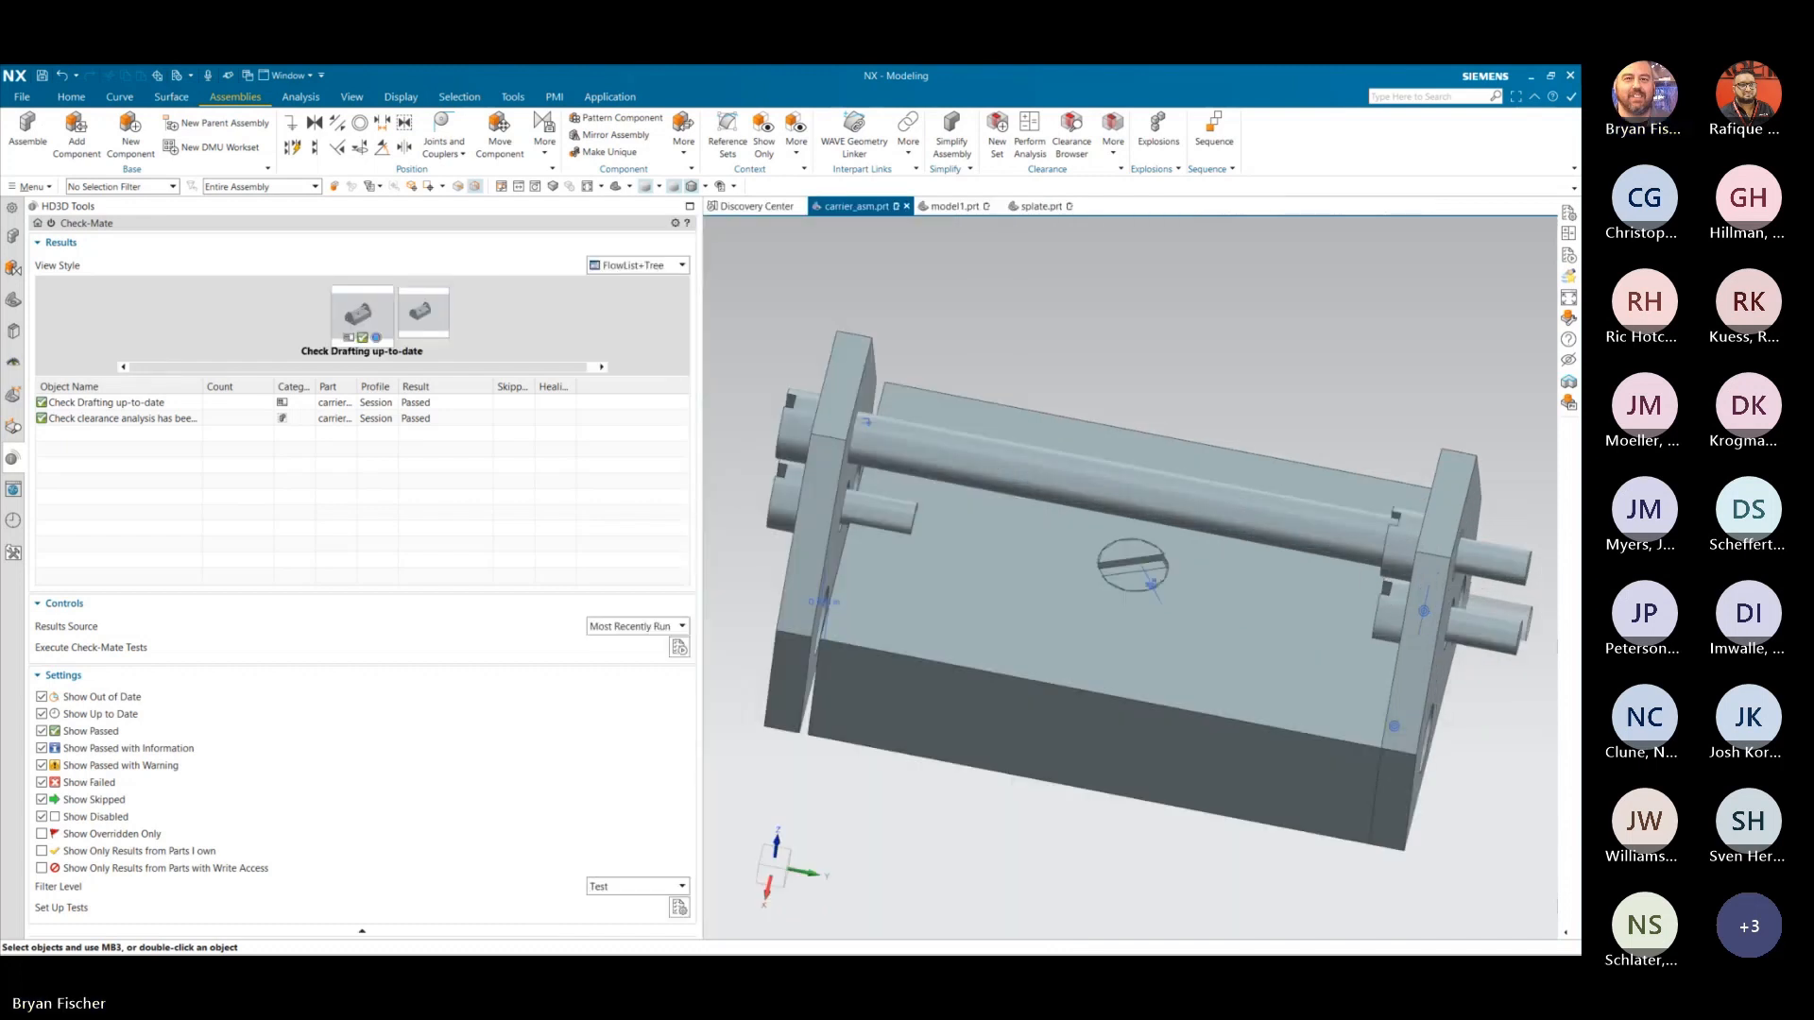
pyautogui.hotkey('alt', 'Tab')
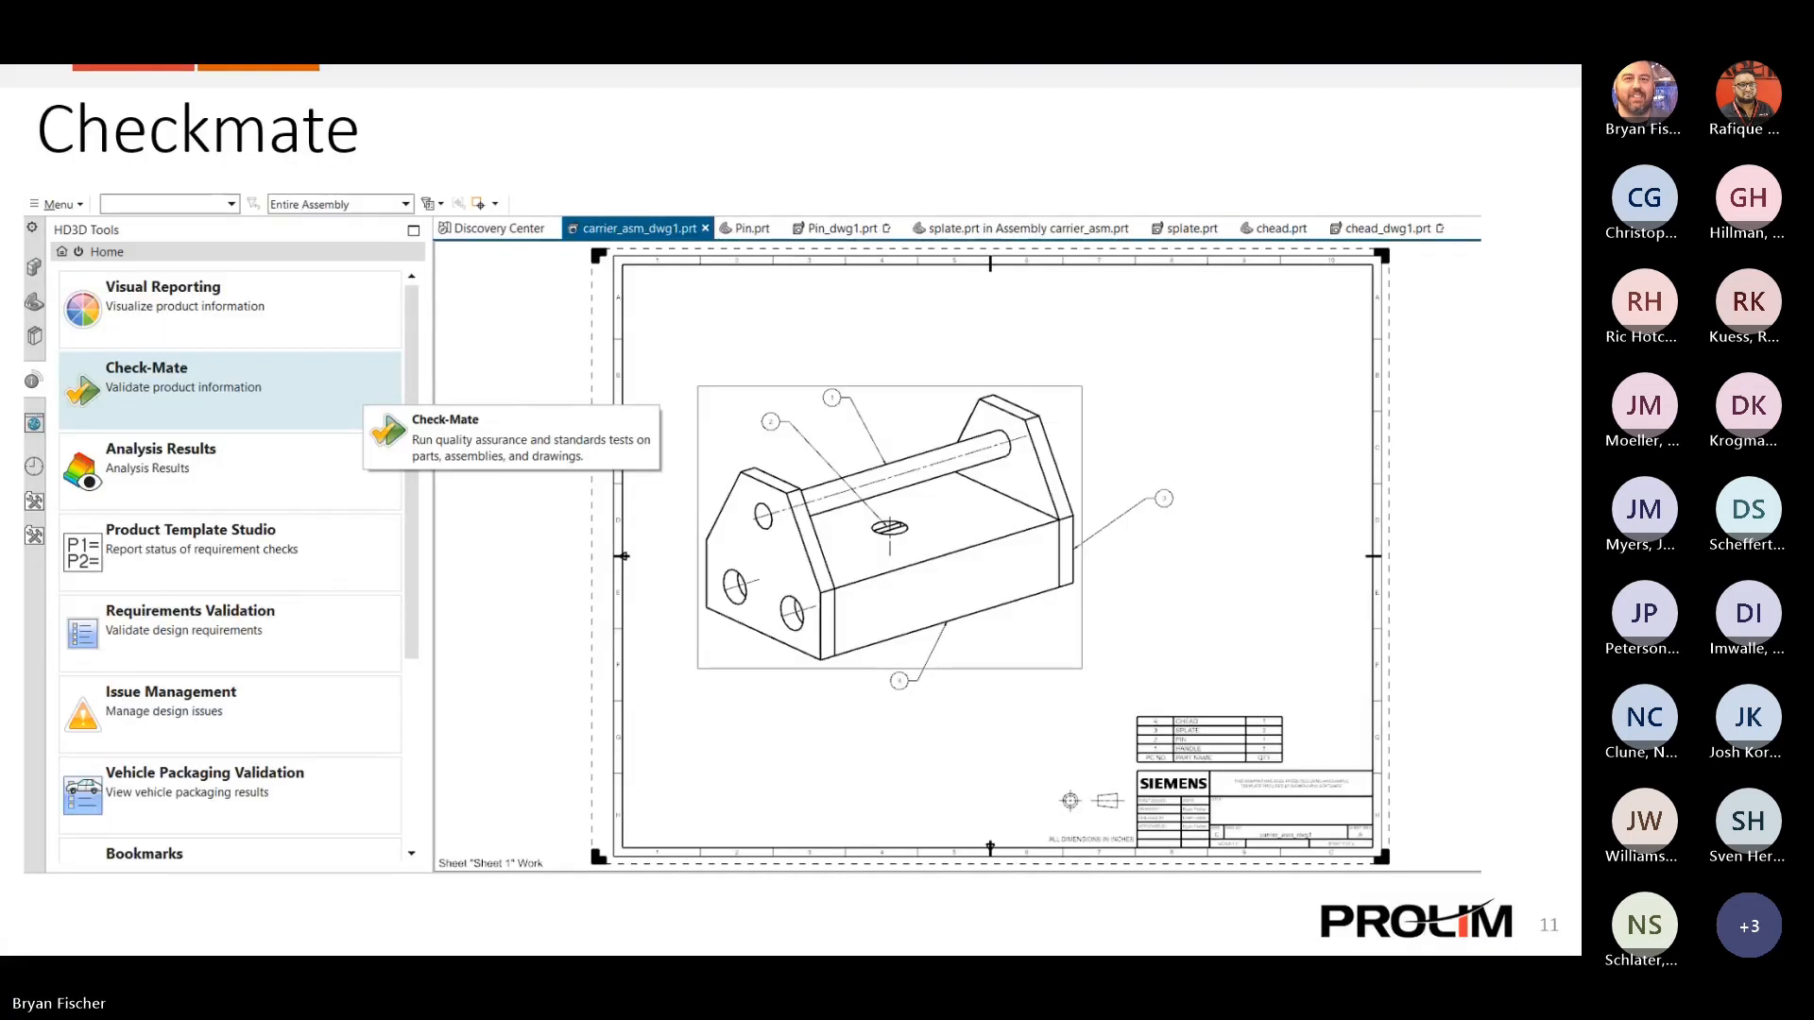
pyautogui.press('Right')
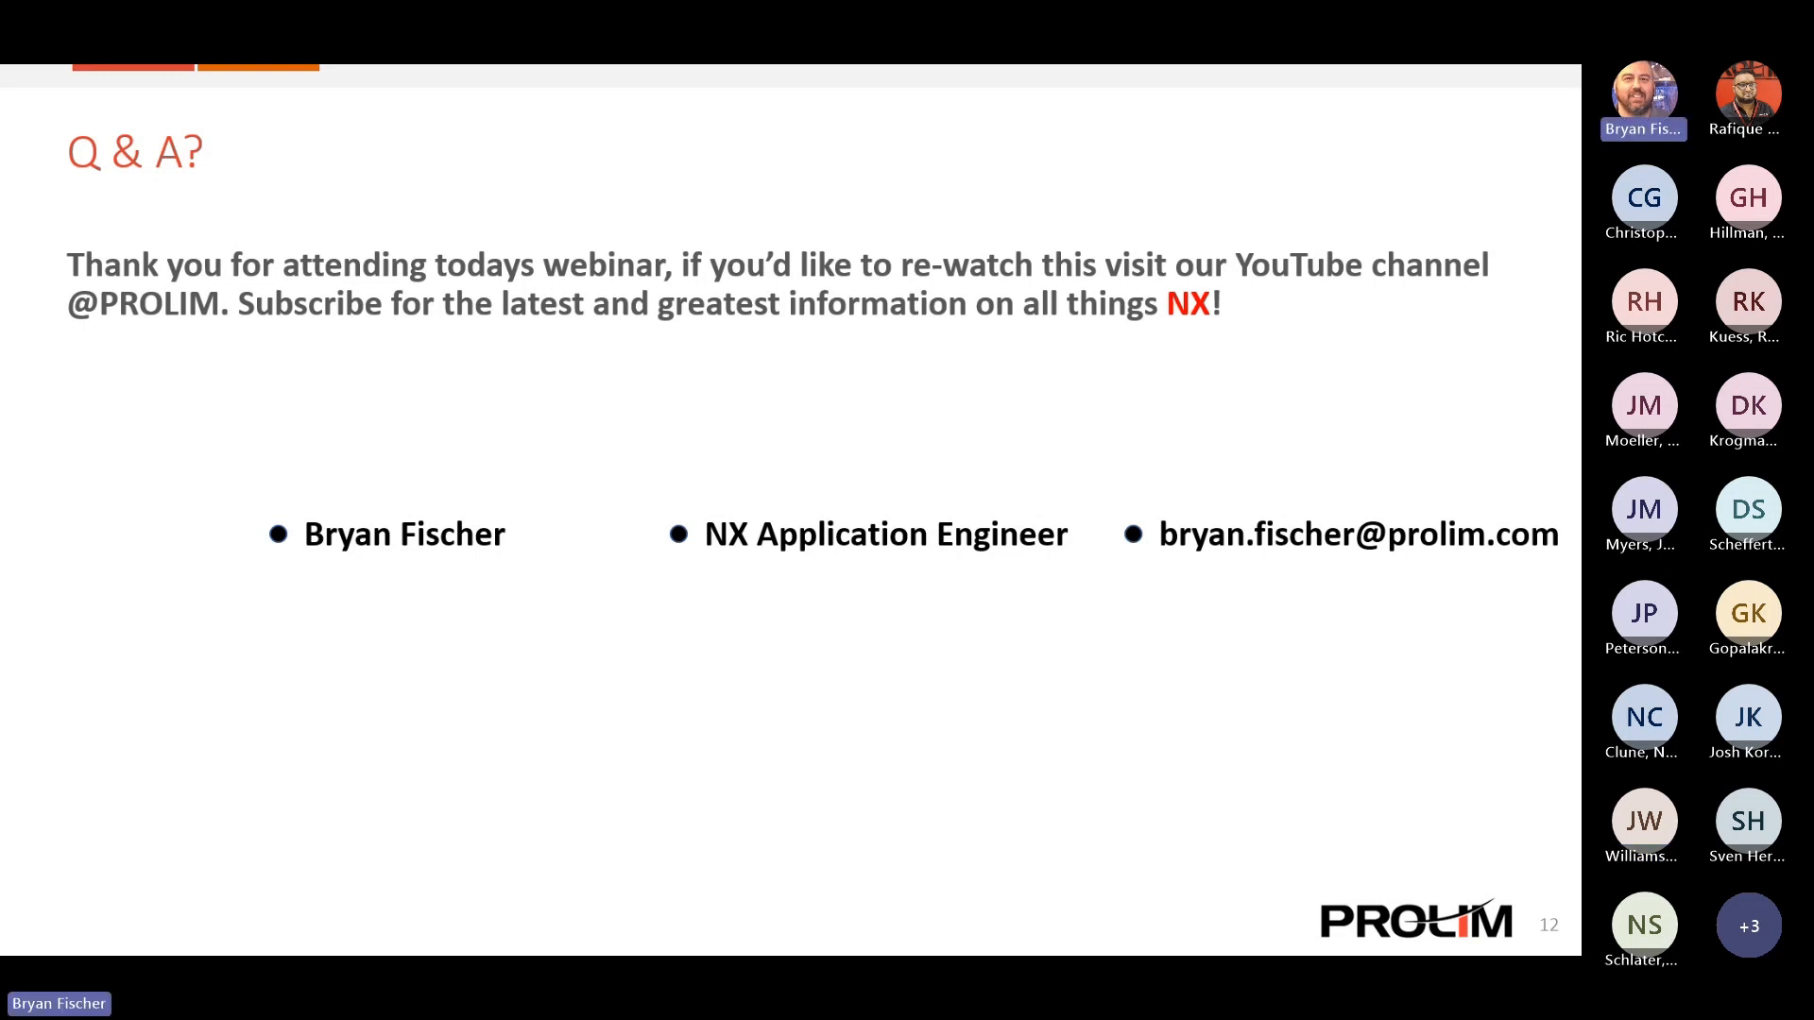
pyautogui.hotkey('alt', 'Tab')
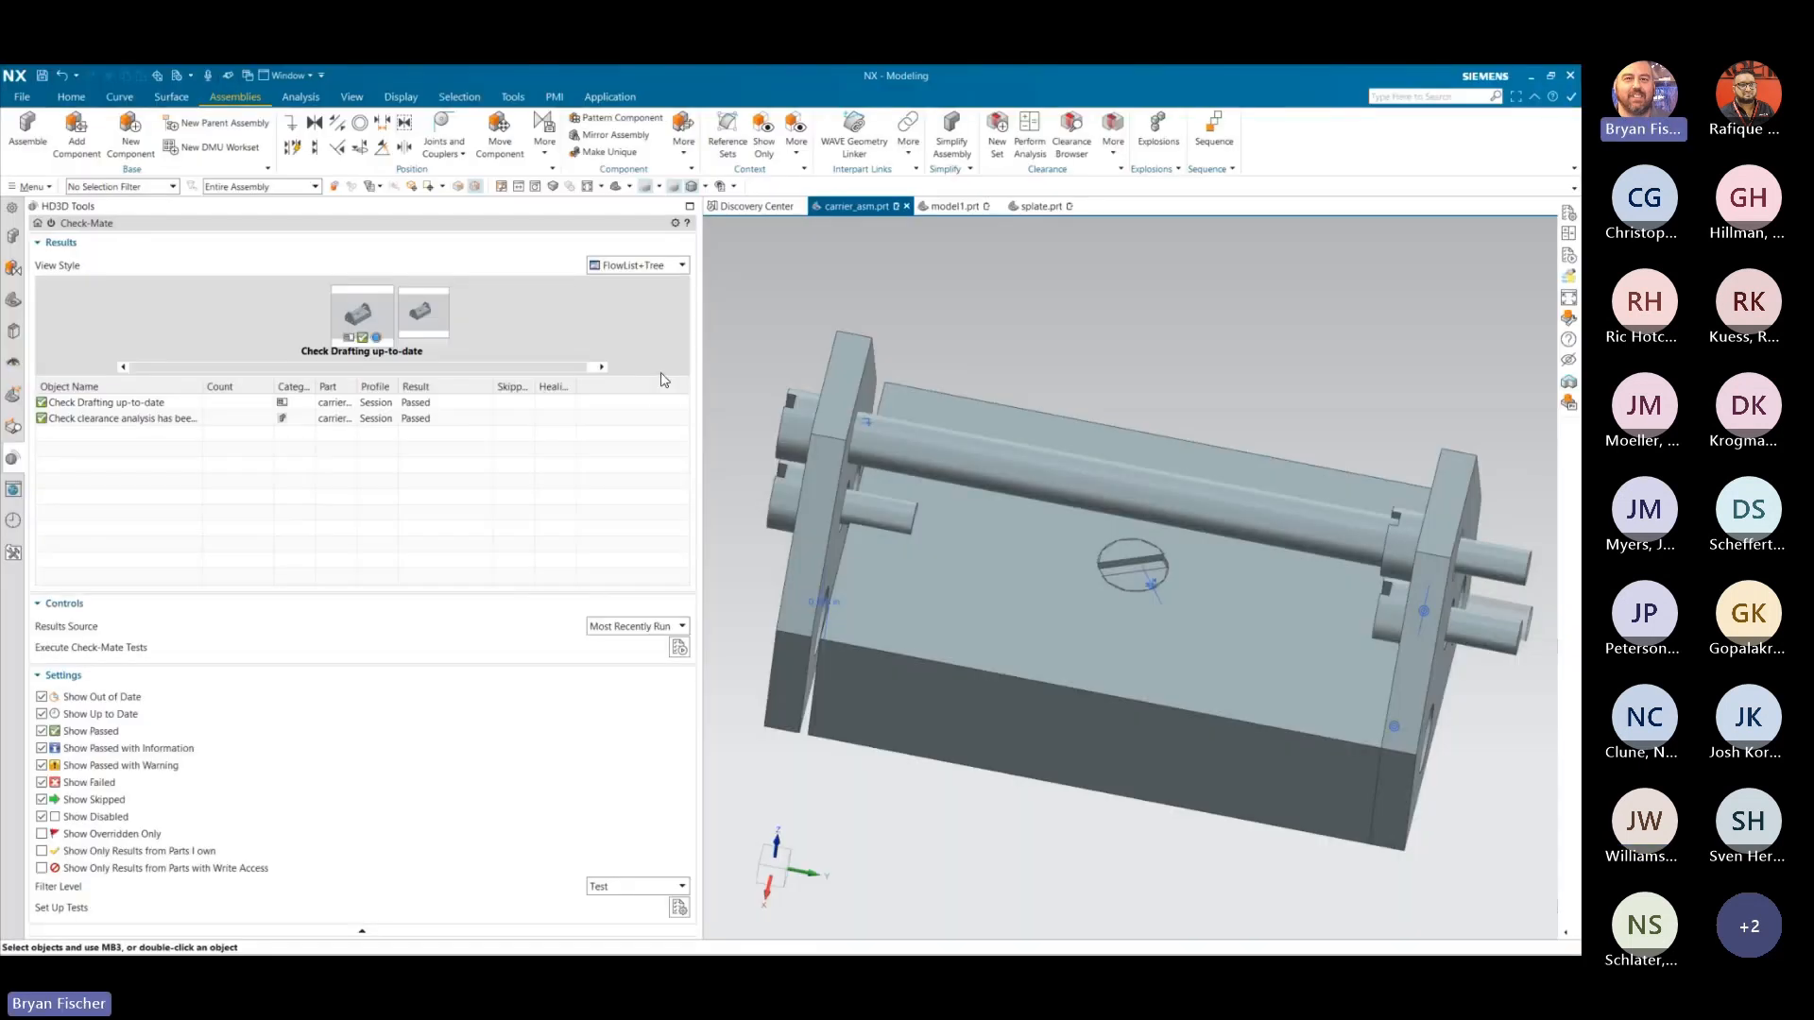
# - Start the Hole command in the assembly and examine its Boolean section, available hole types and Hole Size options
pyautogui.click(13, 267)
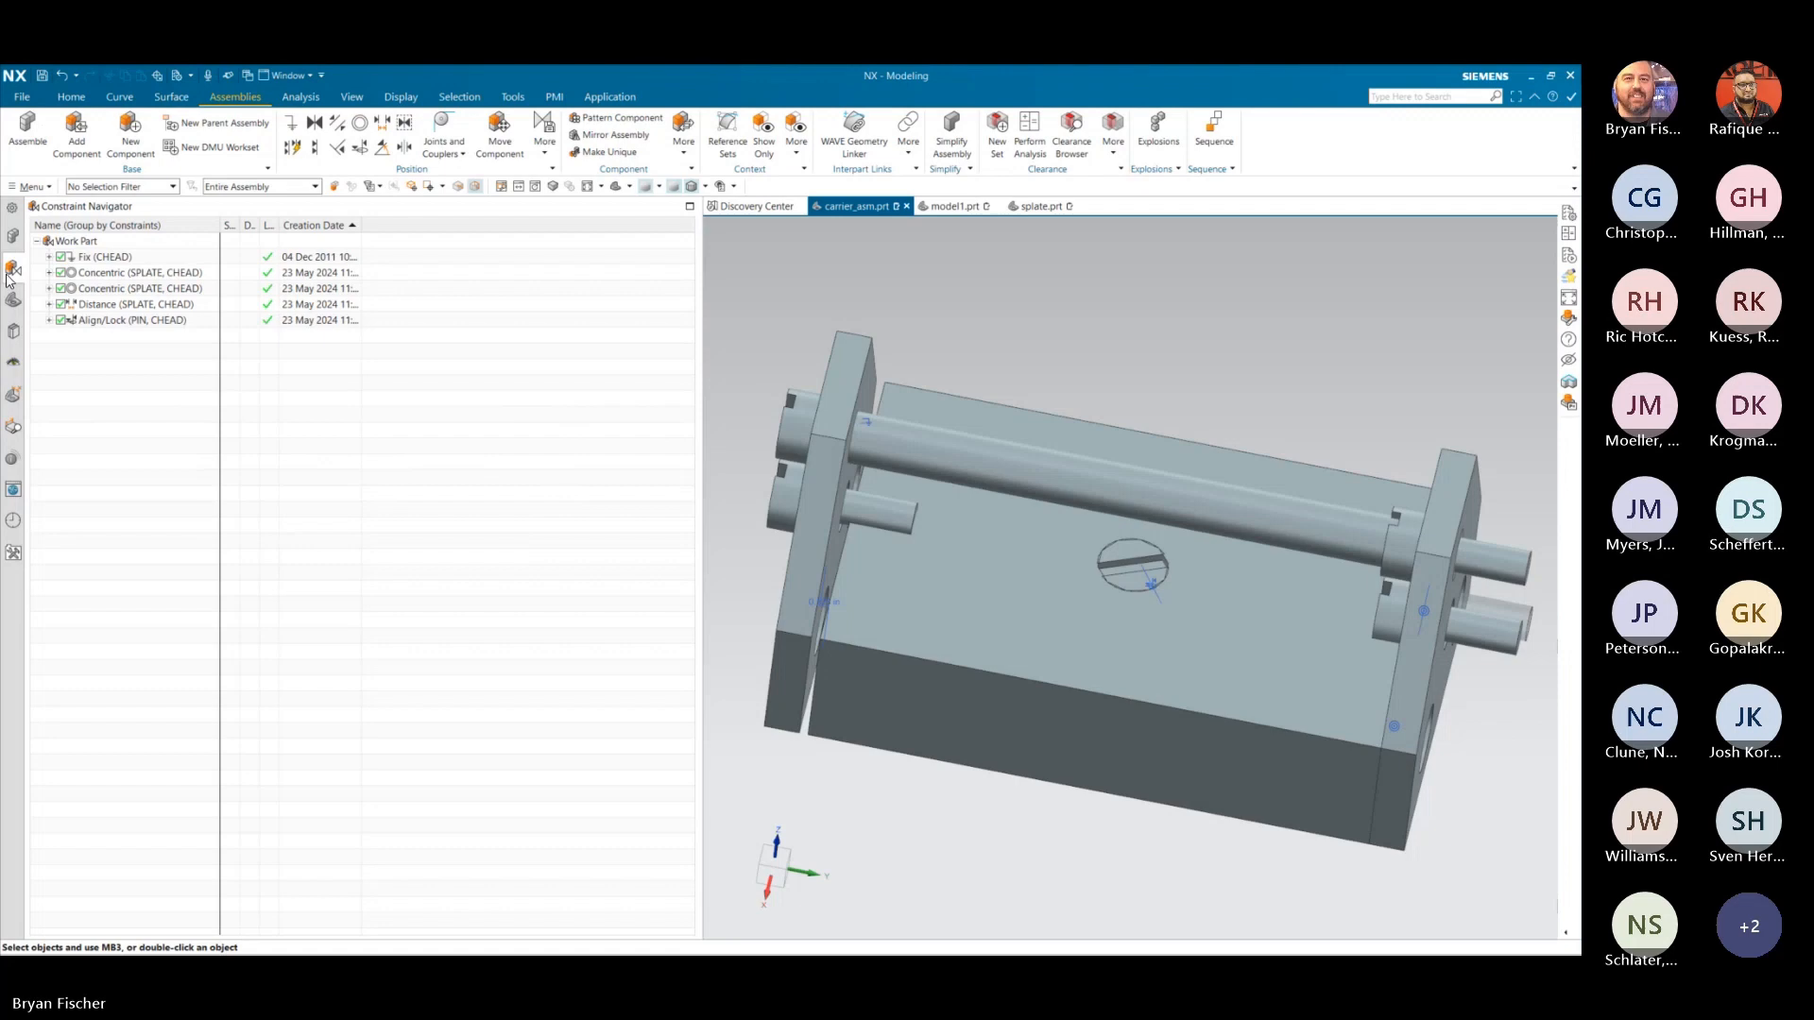
pyautogui.click(66, 99)
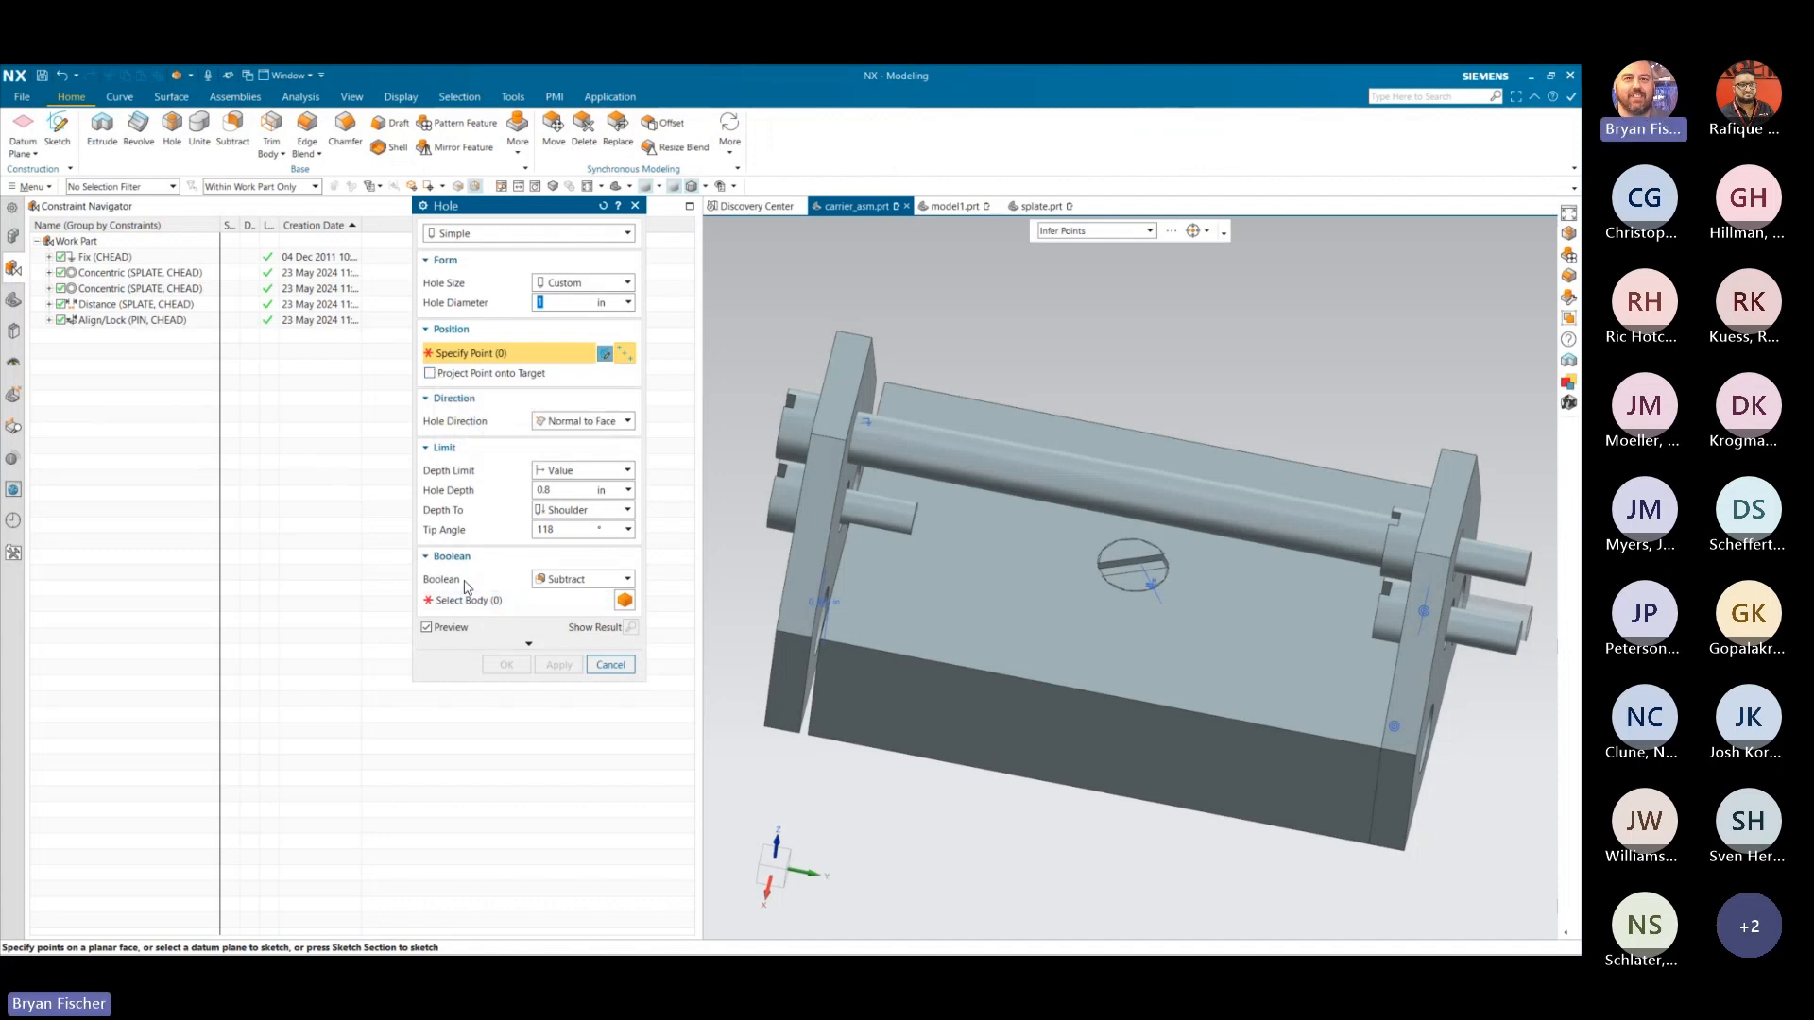
pyautogui.click(464, 557)
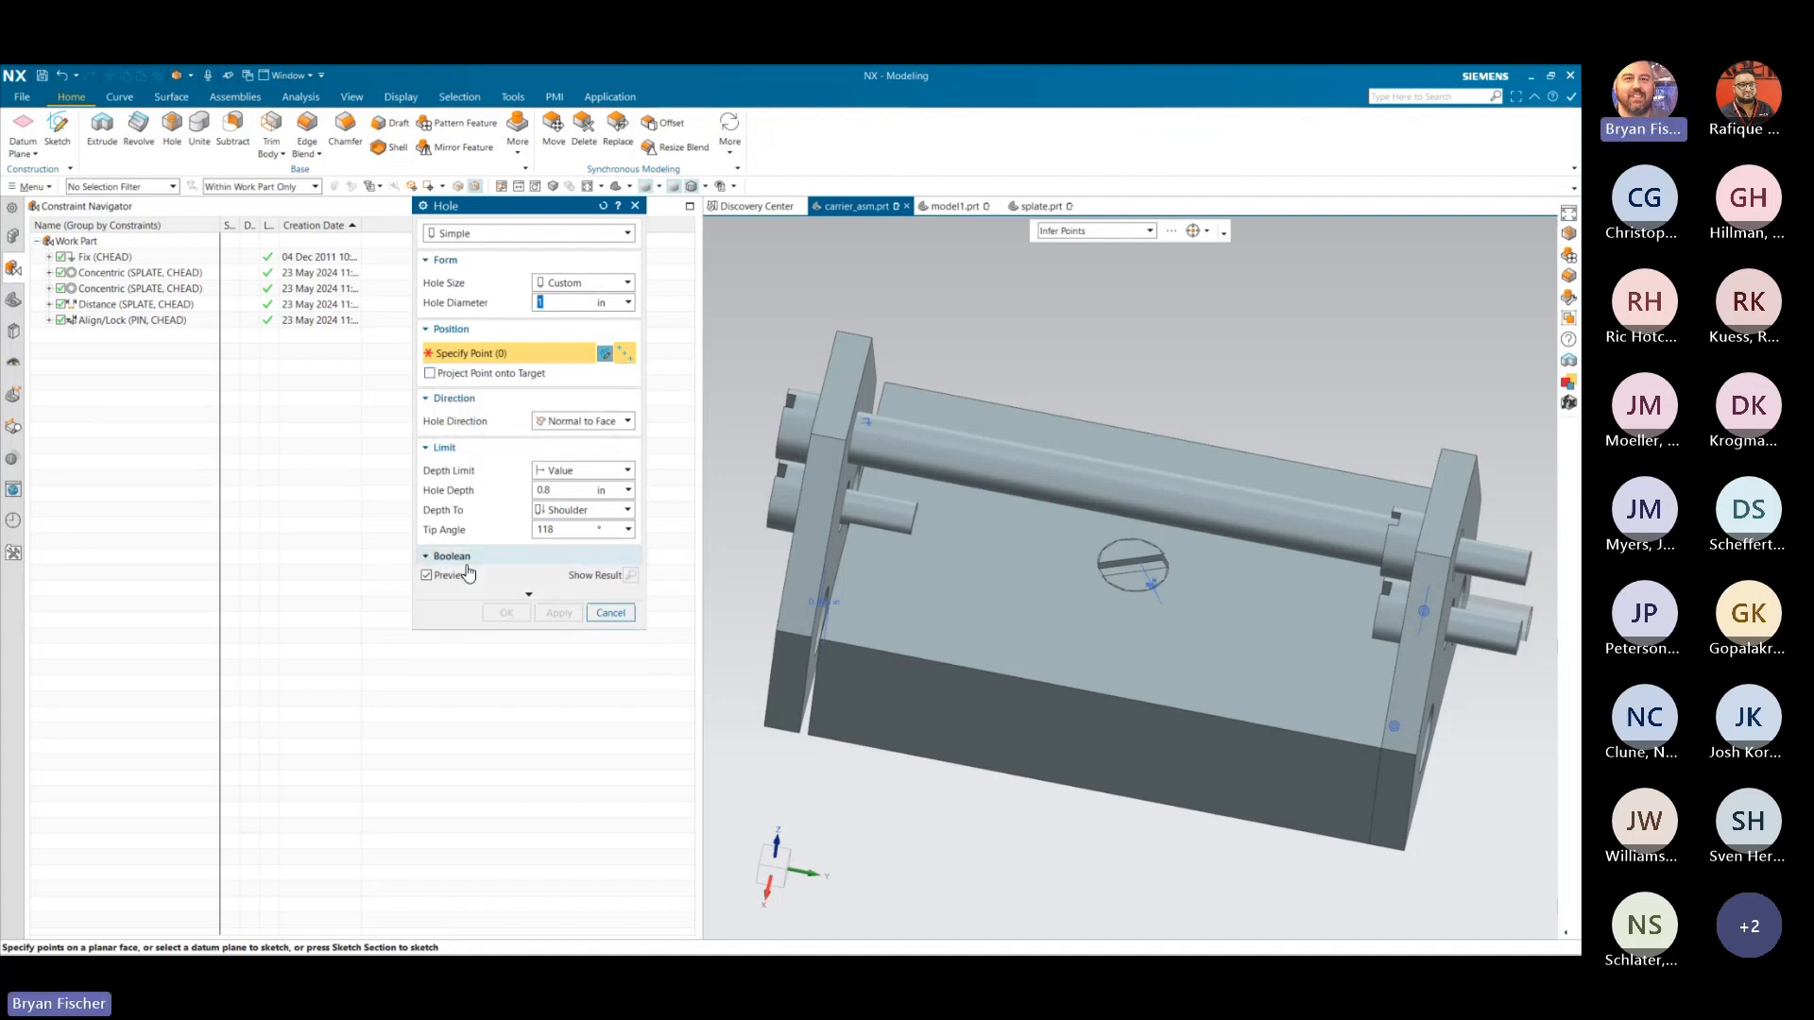
pyautogui.click(465, 557)
pyautogui.click(581, 233)
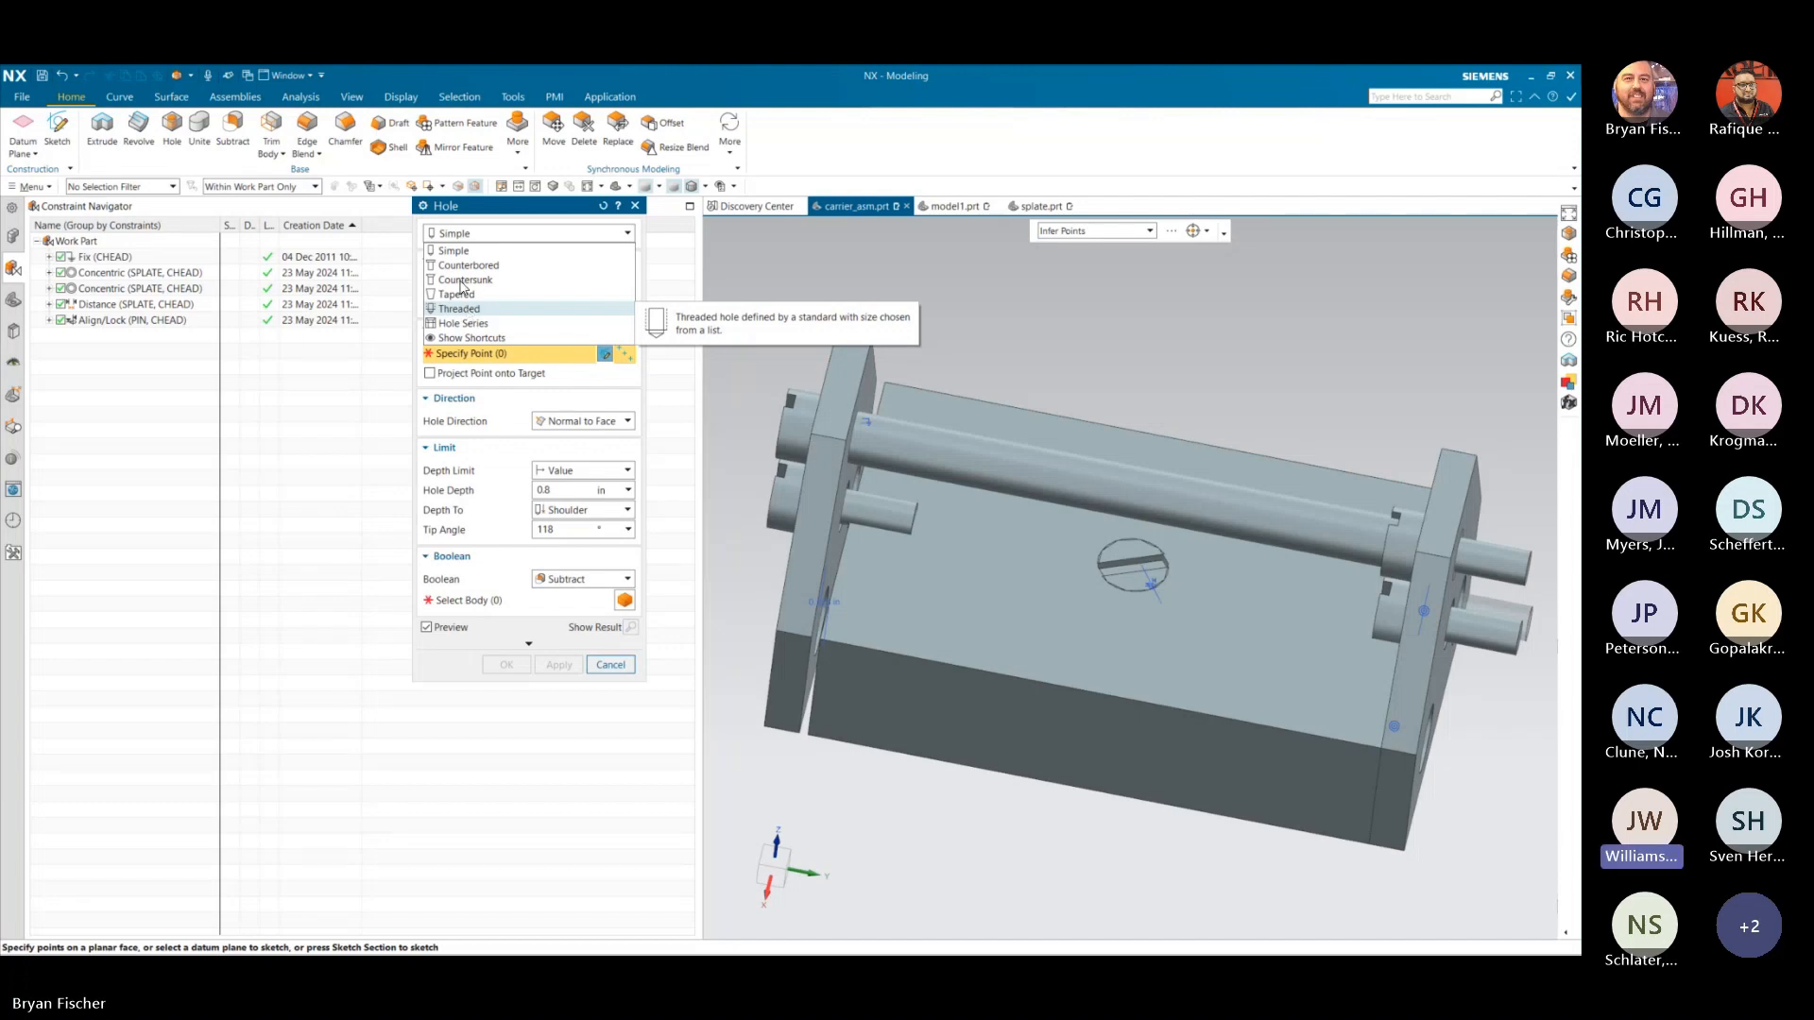
pyautogui.click(478, 251)
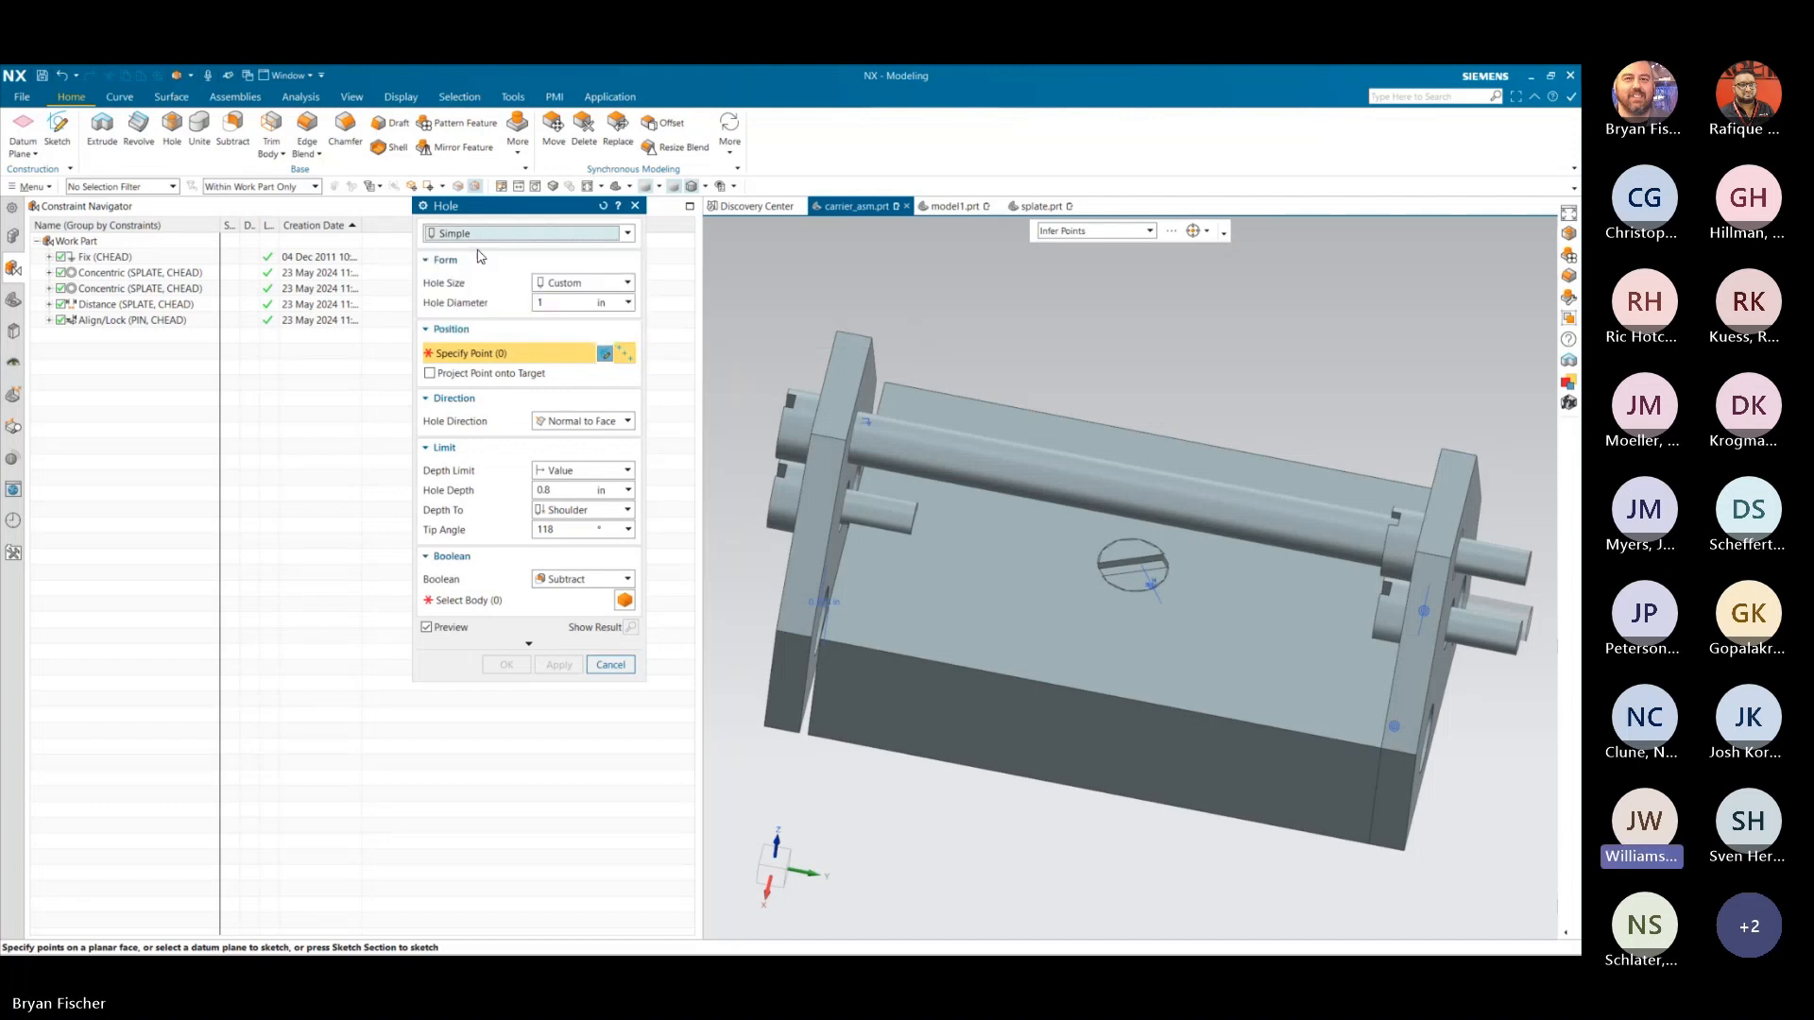
pyautogui.click(587, 285)
pyautogui.click(578, 299)
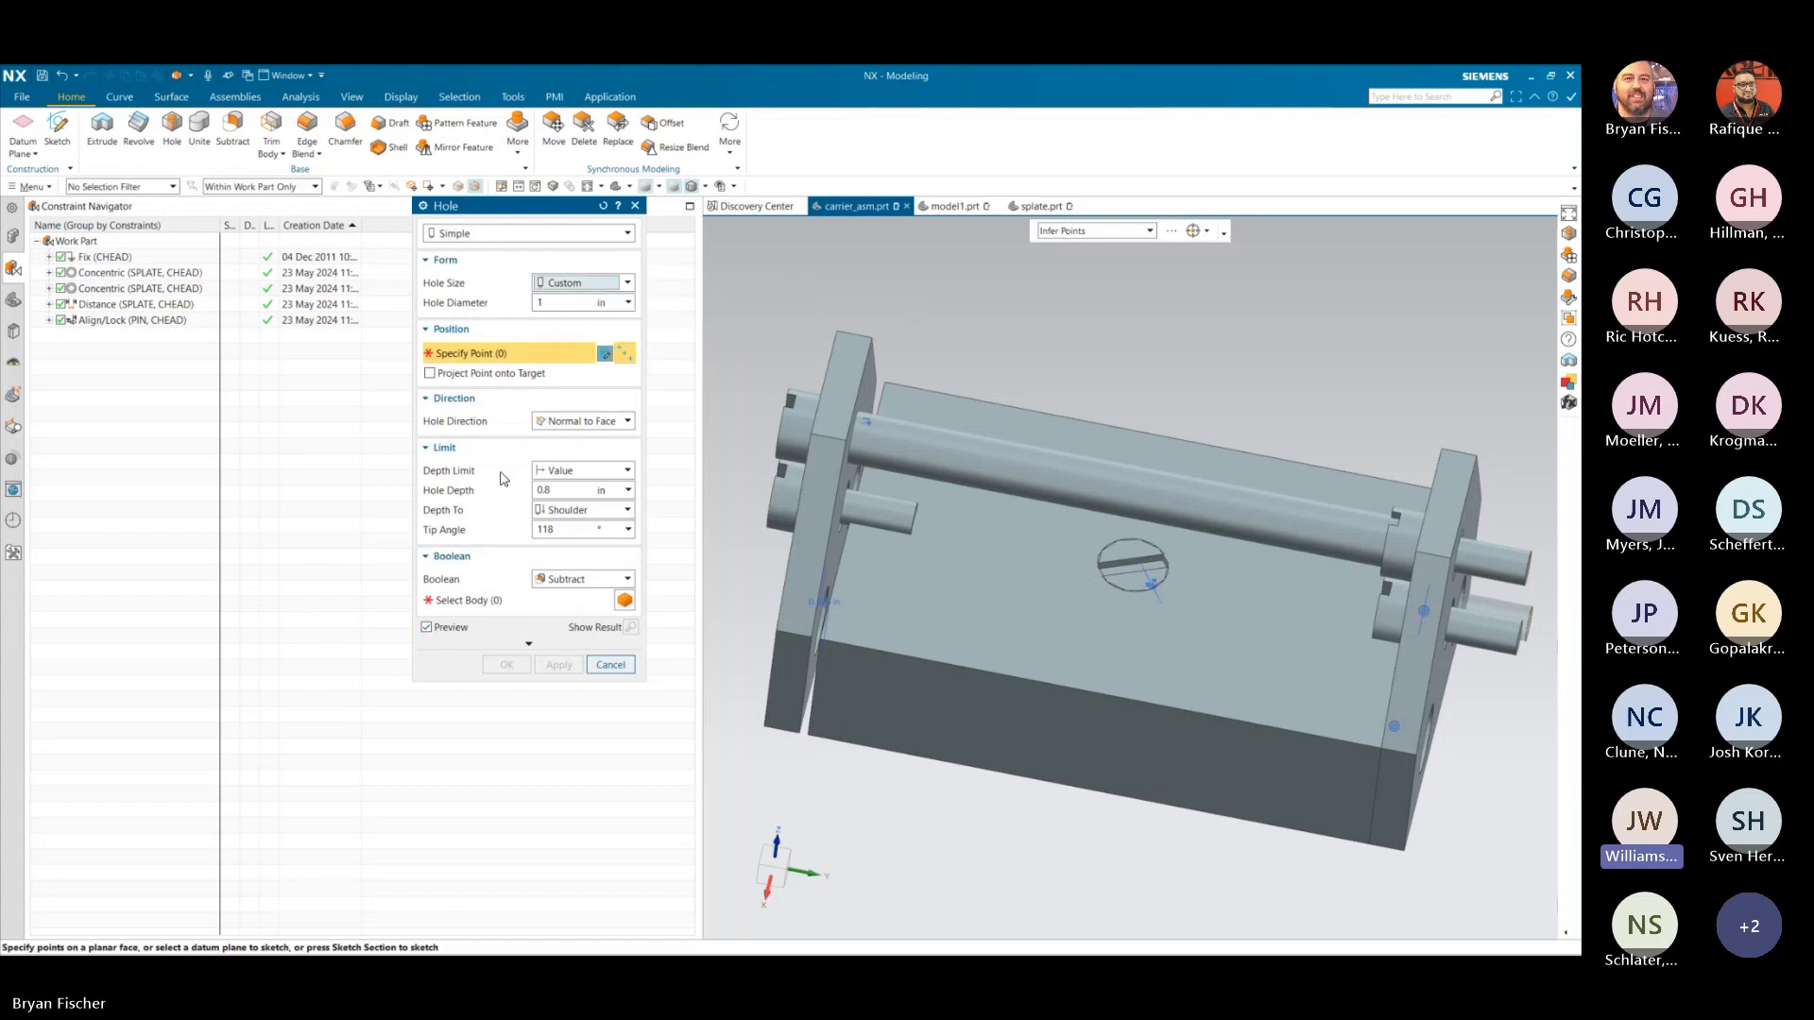
# - Examine the parameters of the Counterbored and Threaded hole types, including the thread's Relief options
pyautogui.click(529, 233)
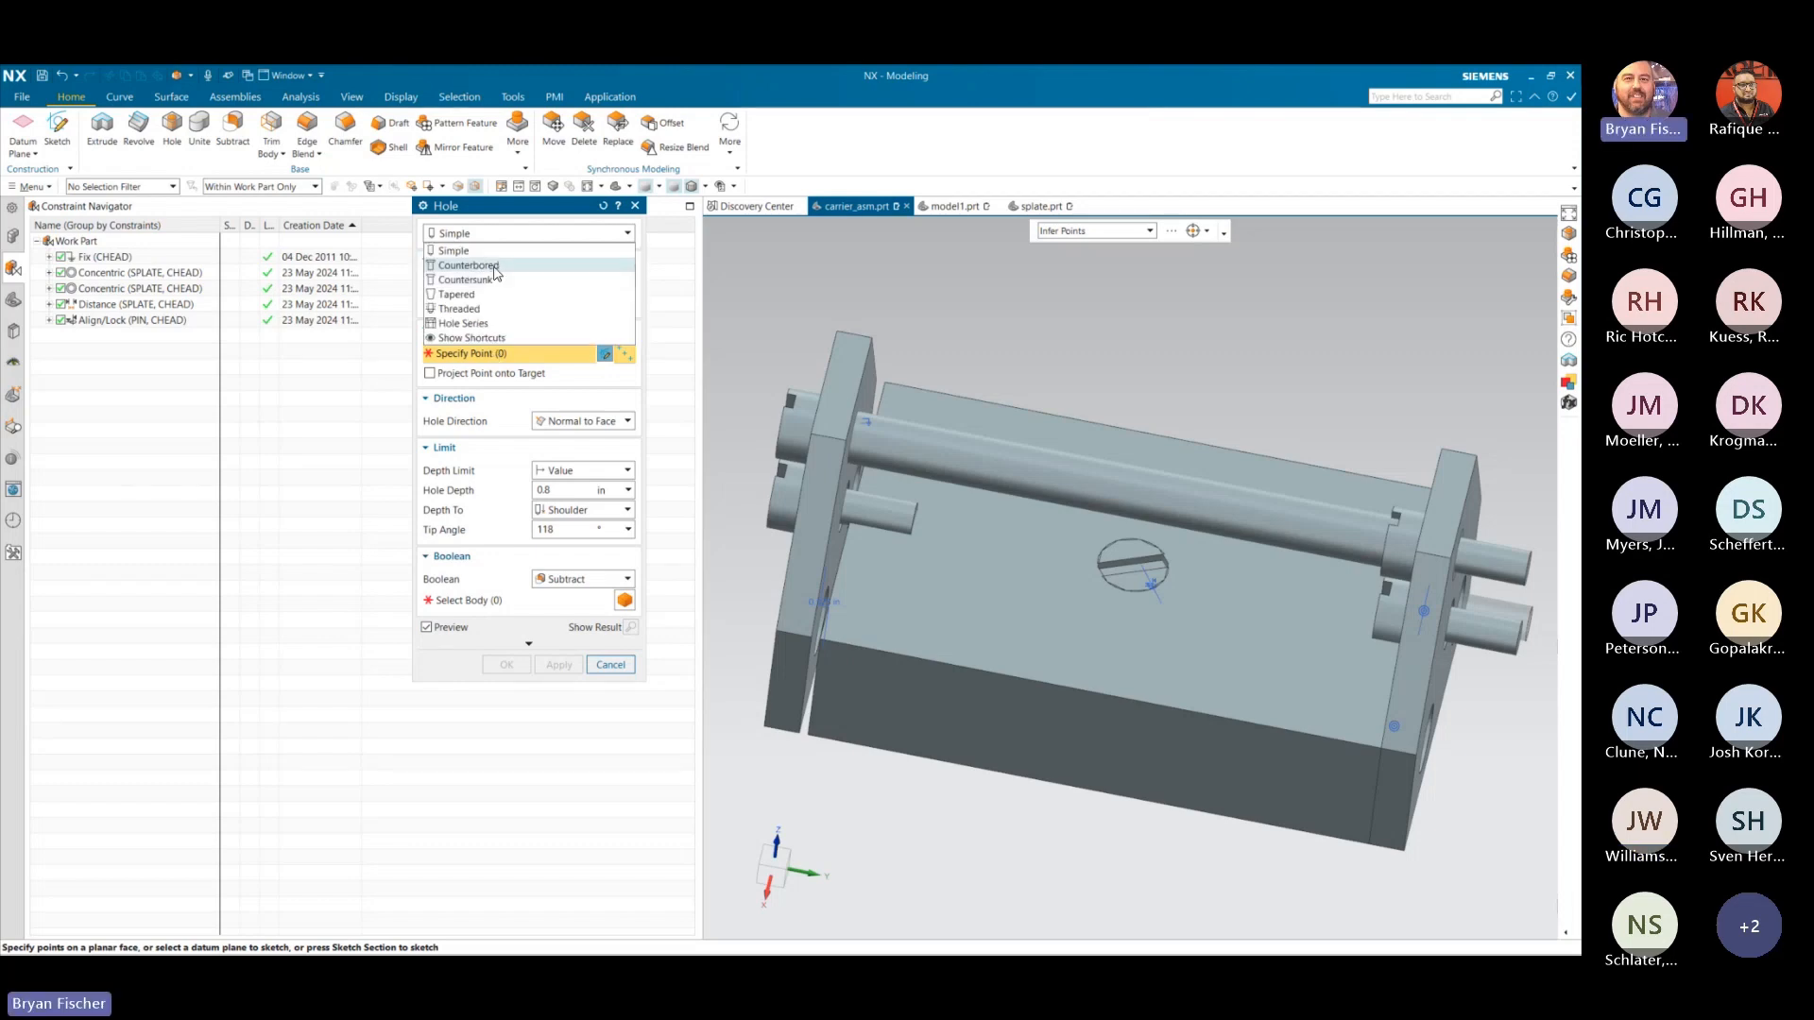
pyautogui.click(496, 272)
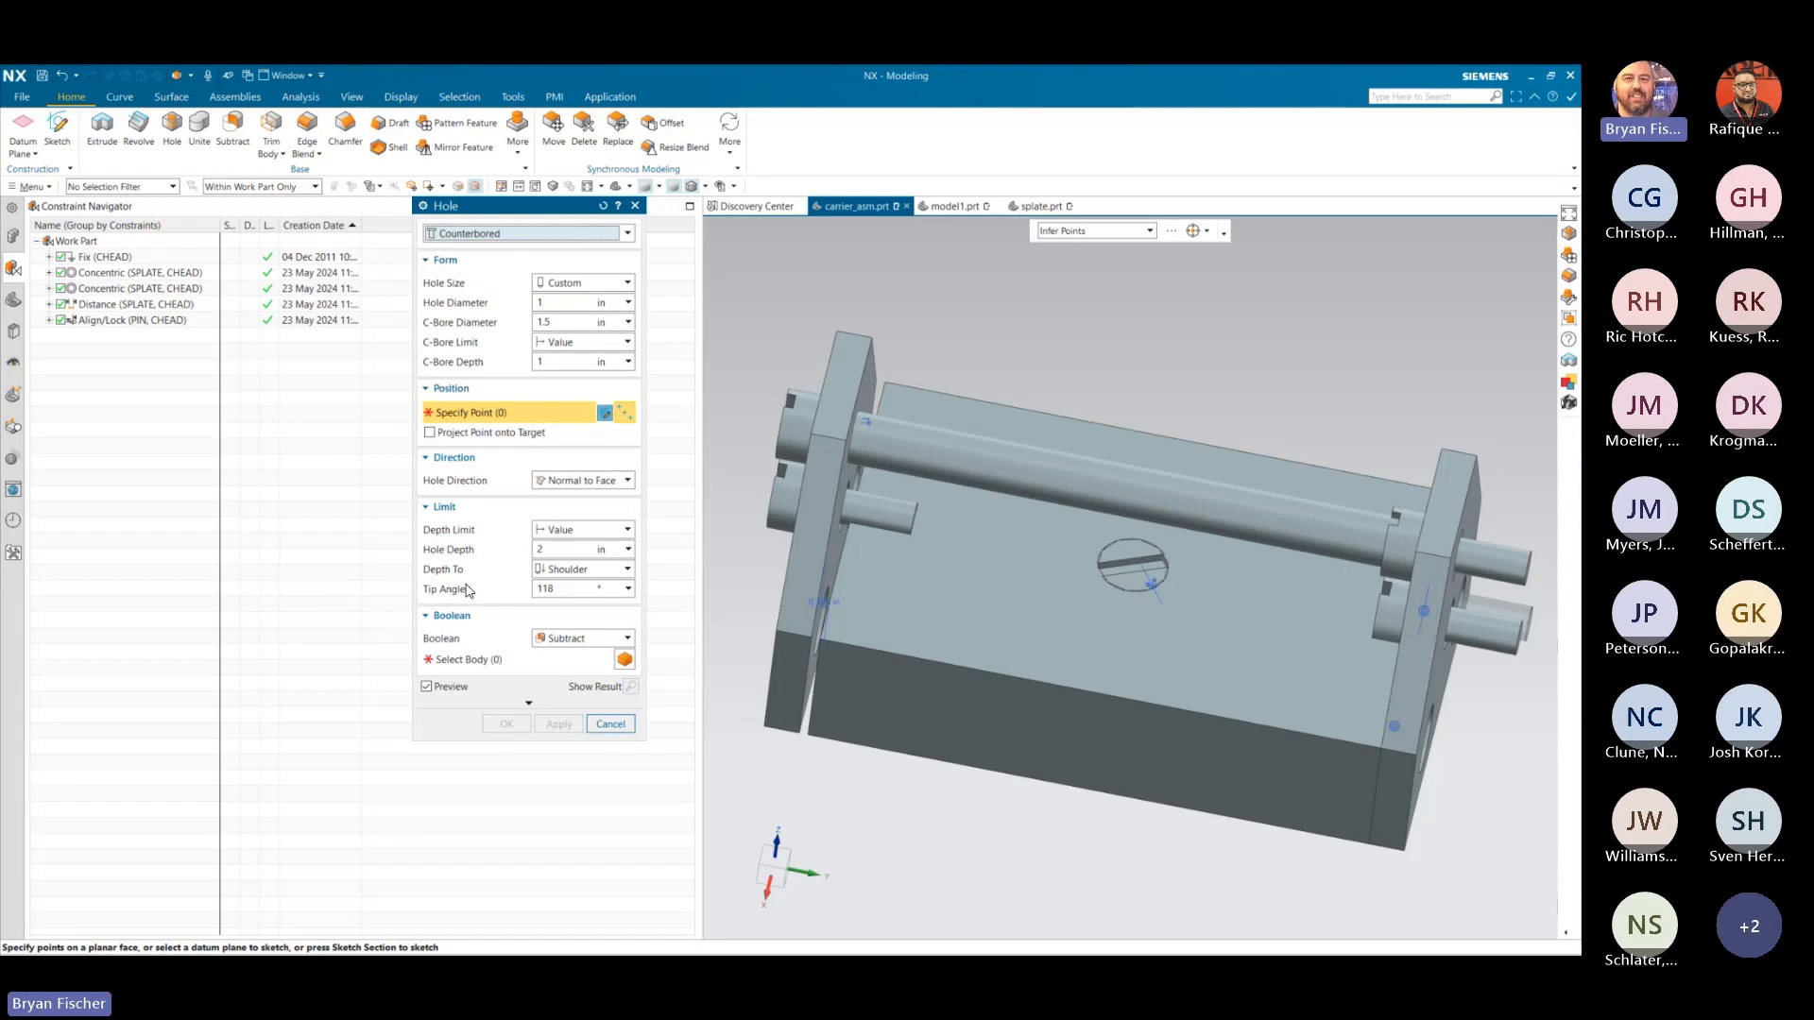
pyautogui.click(561, 243)
pyautogui.click(477, 315)
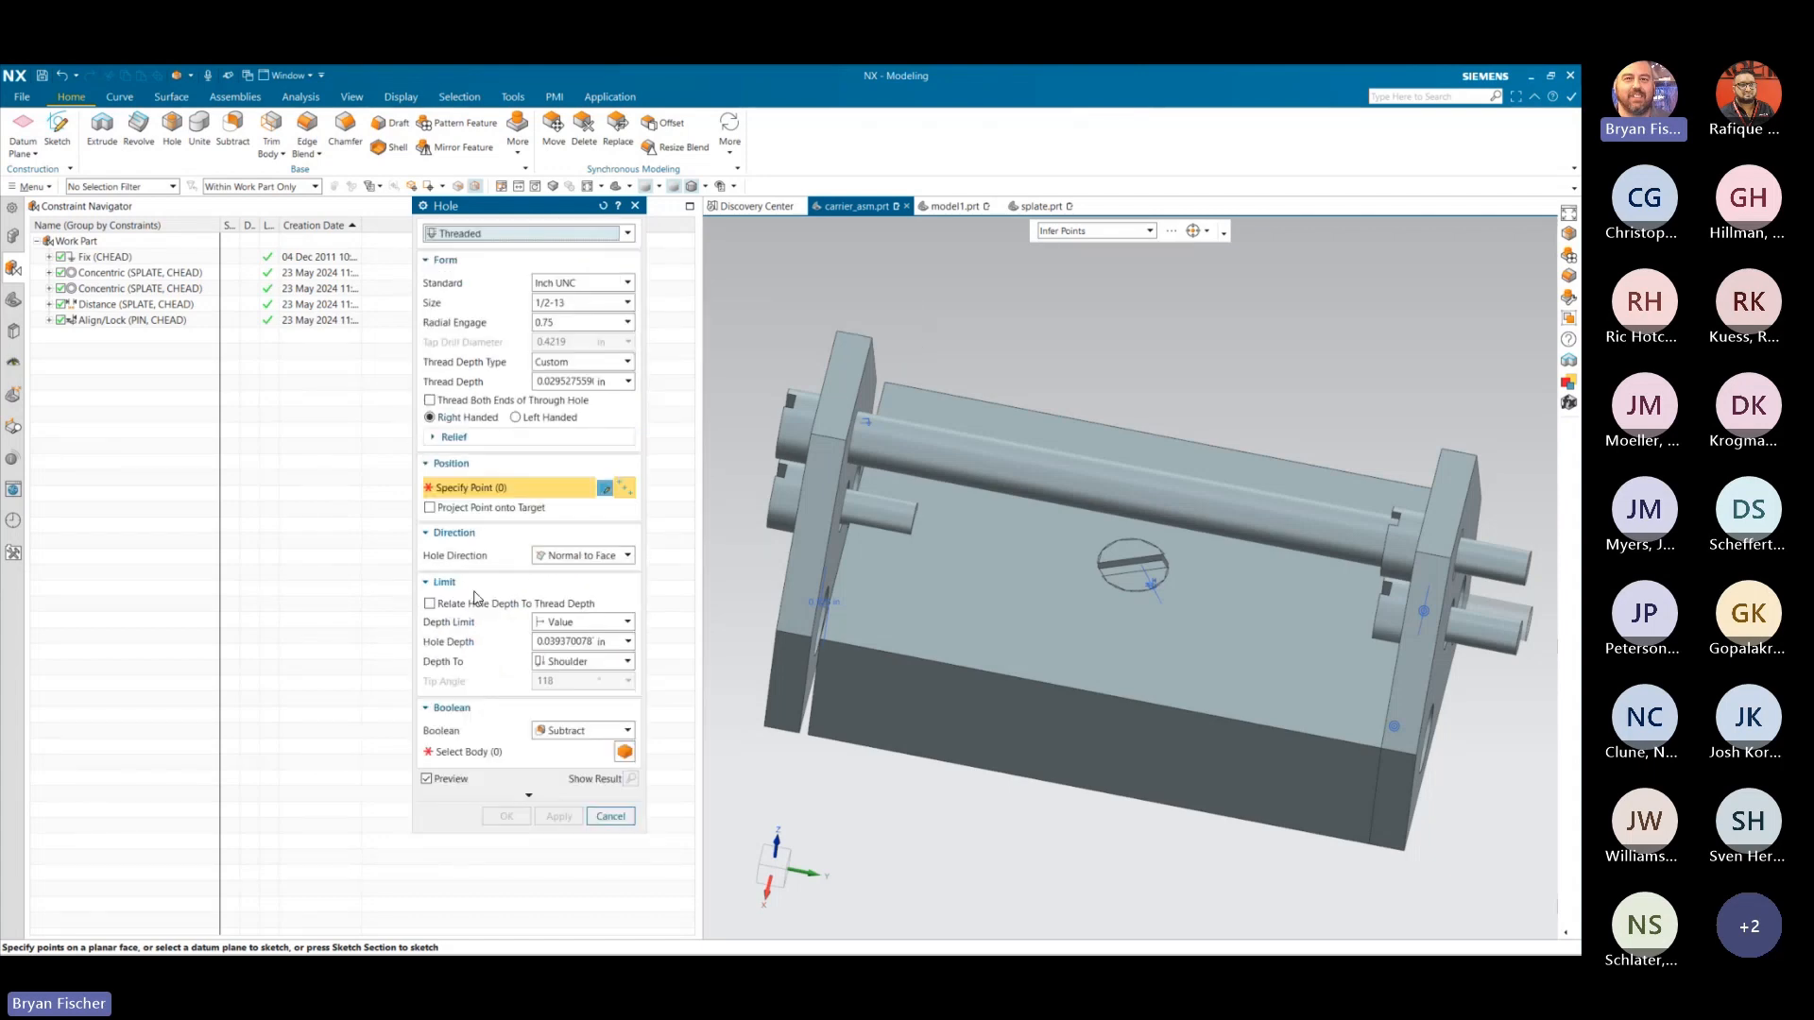
pyautogui.click(484, 447)
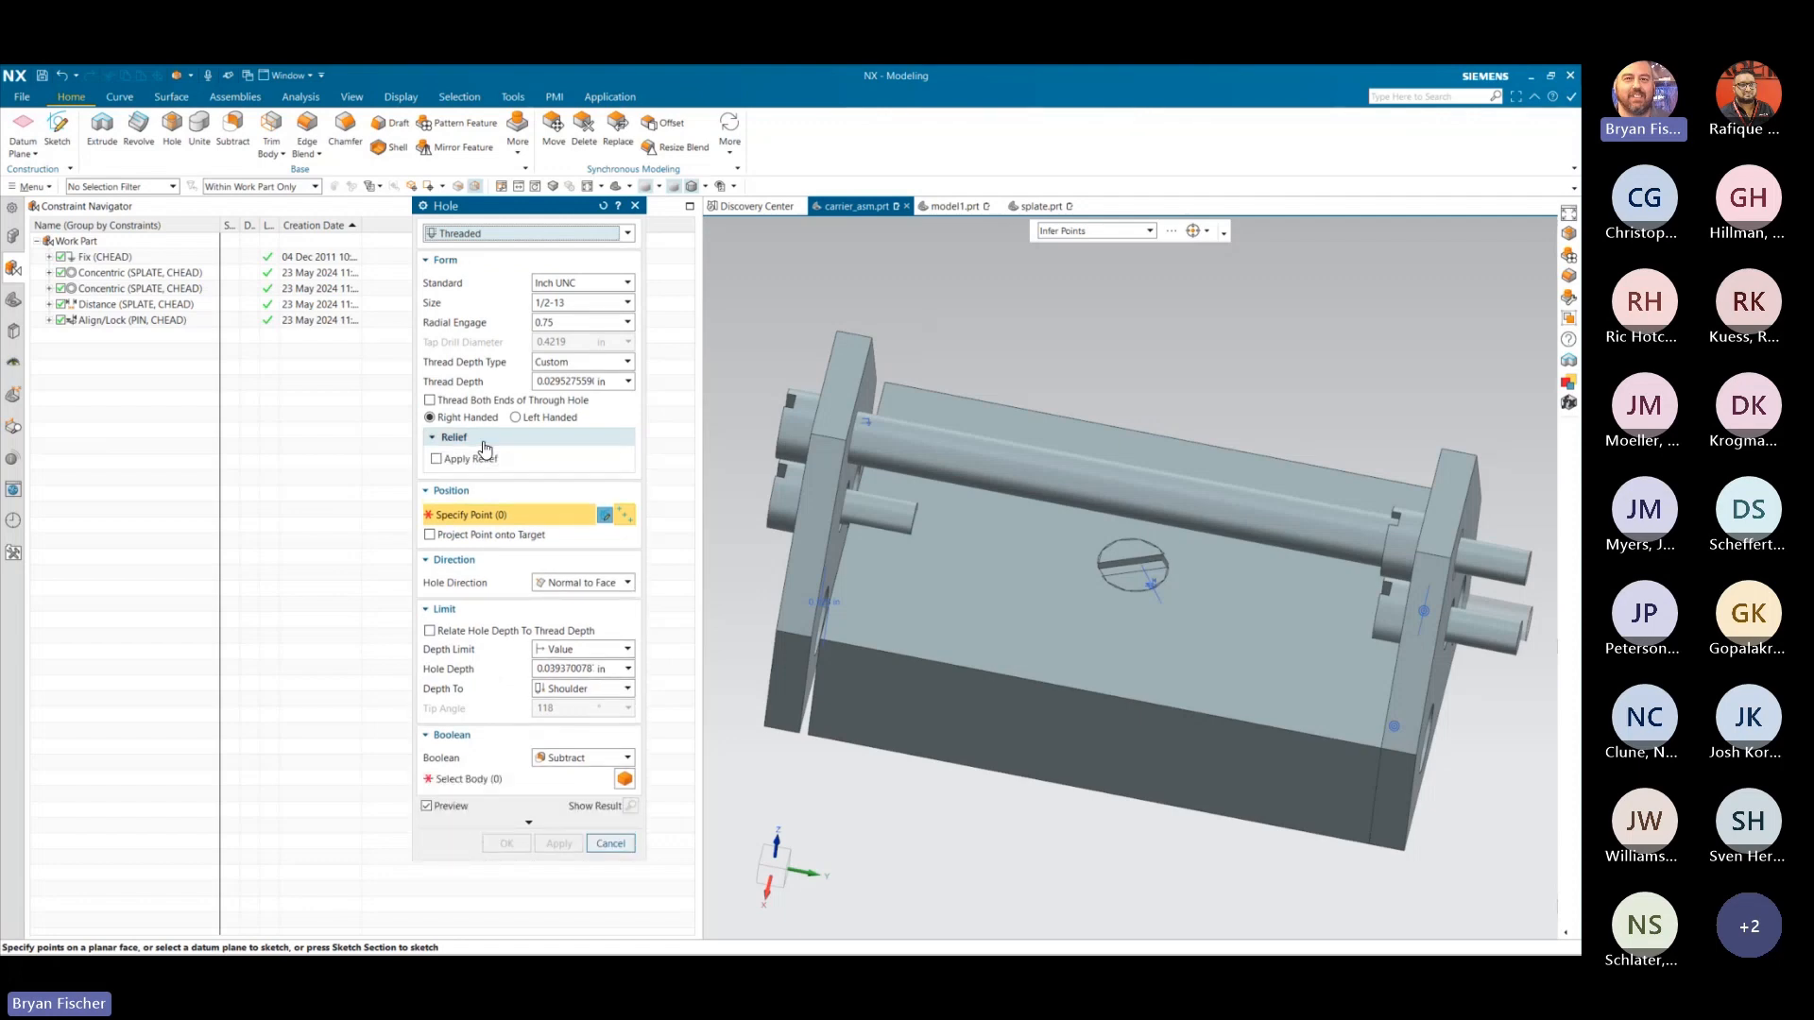
pyautogui.click(485, 441)
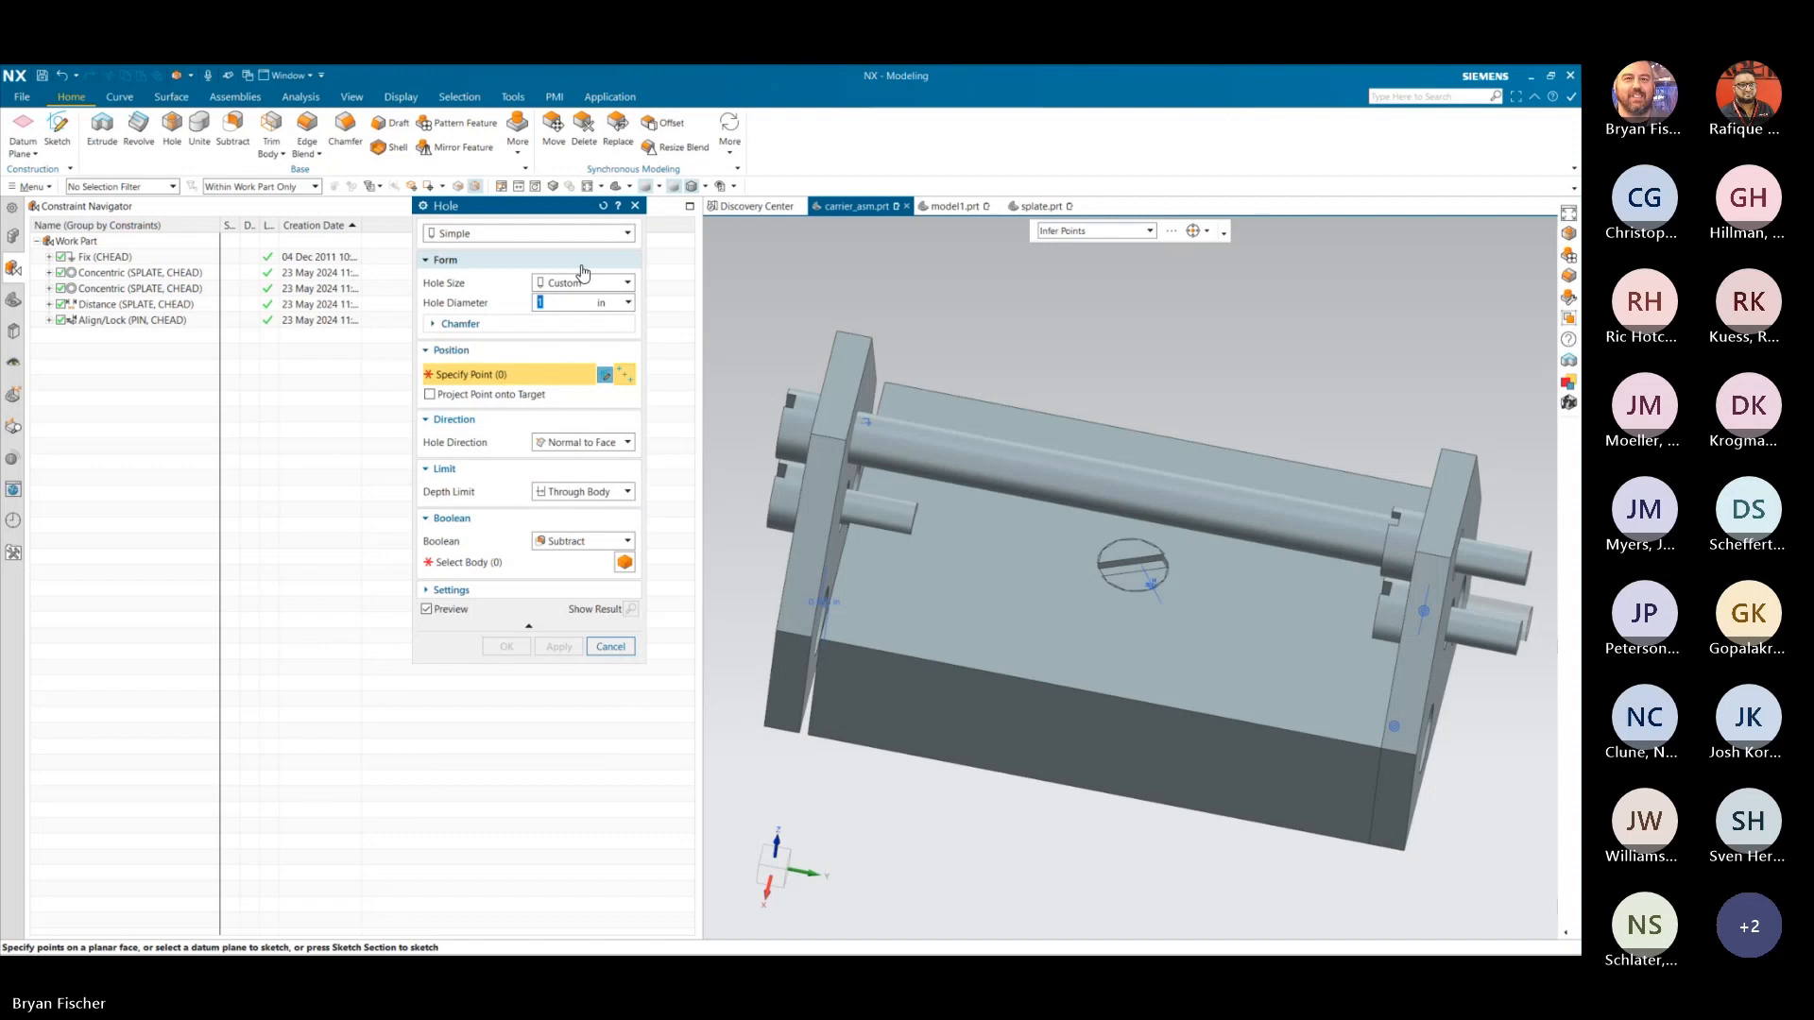
# - Examine the simple hole's Settings and Chamfer options with Start Chamfer enabled, and leave the Hole command without creating a hole
pyautogui.click(515, 590)
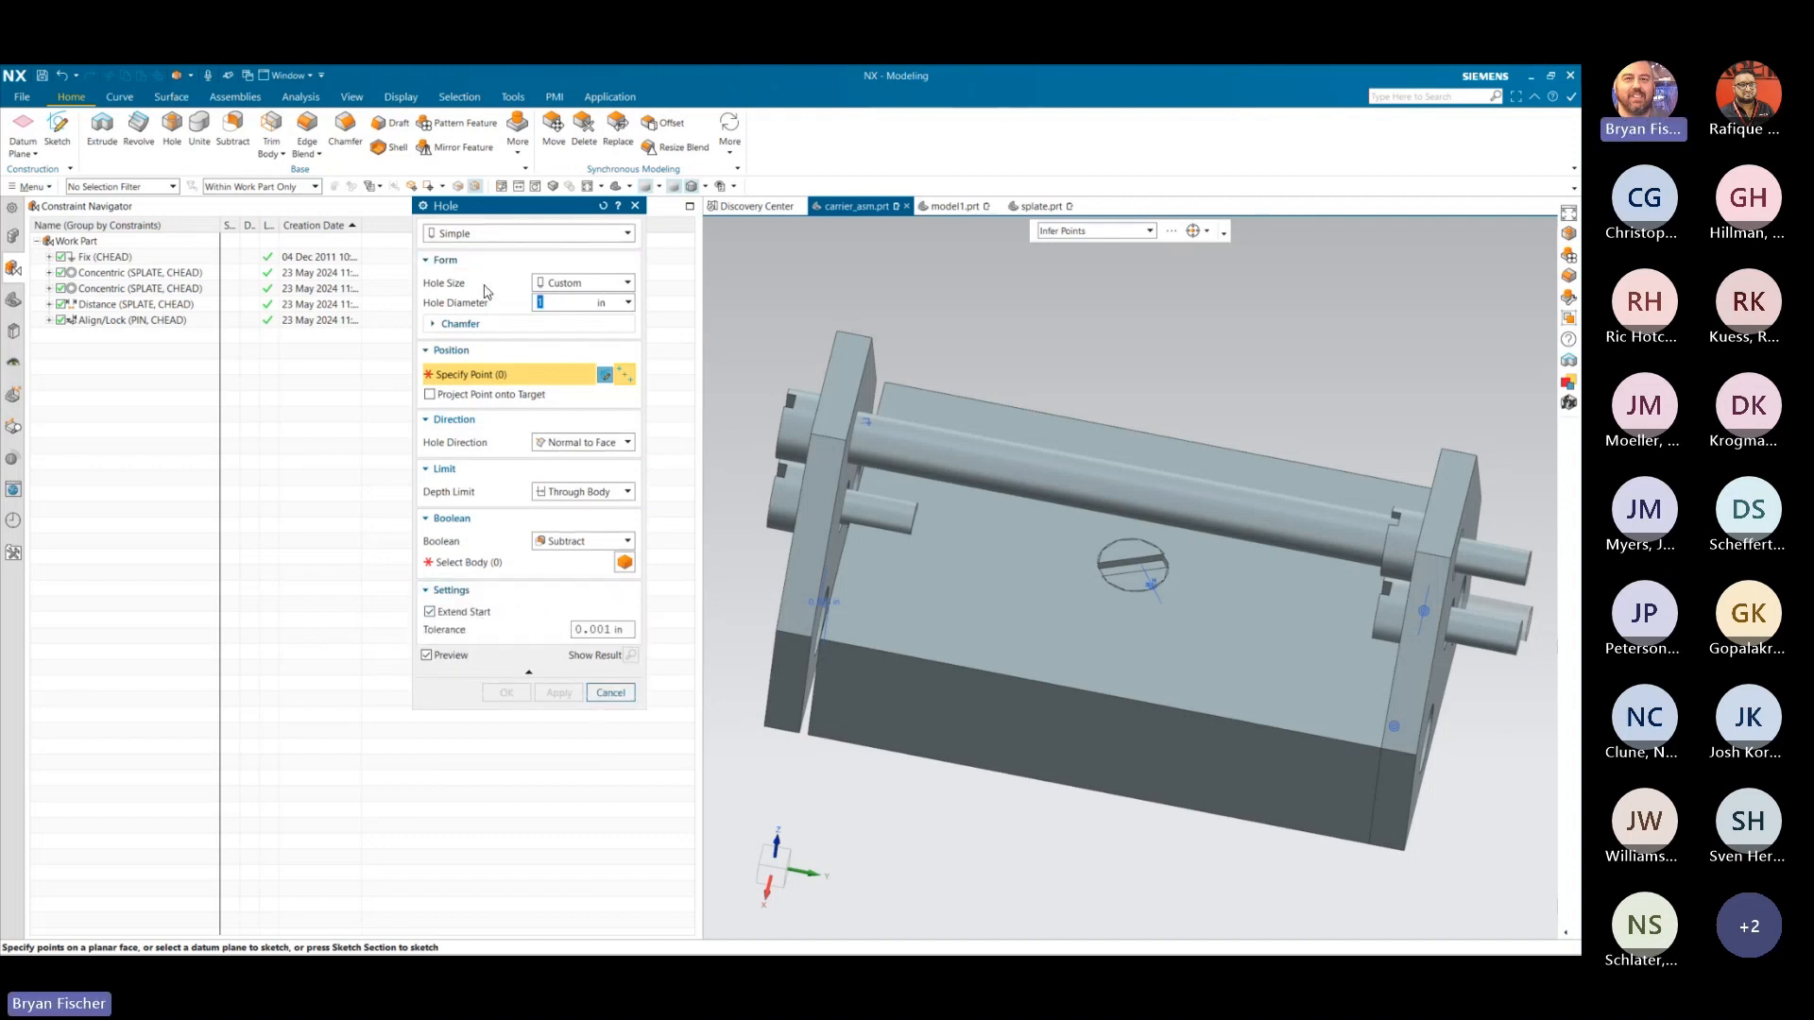
pyautogui.click(489, 326)
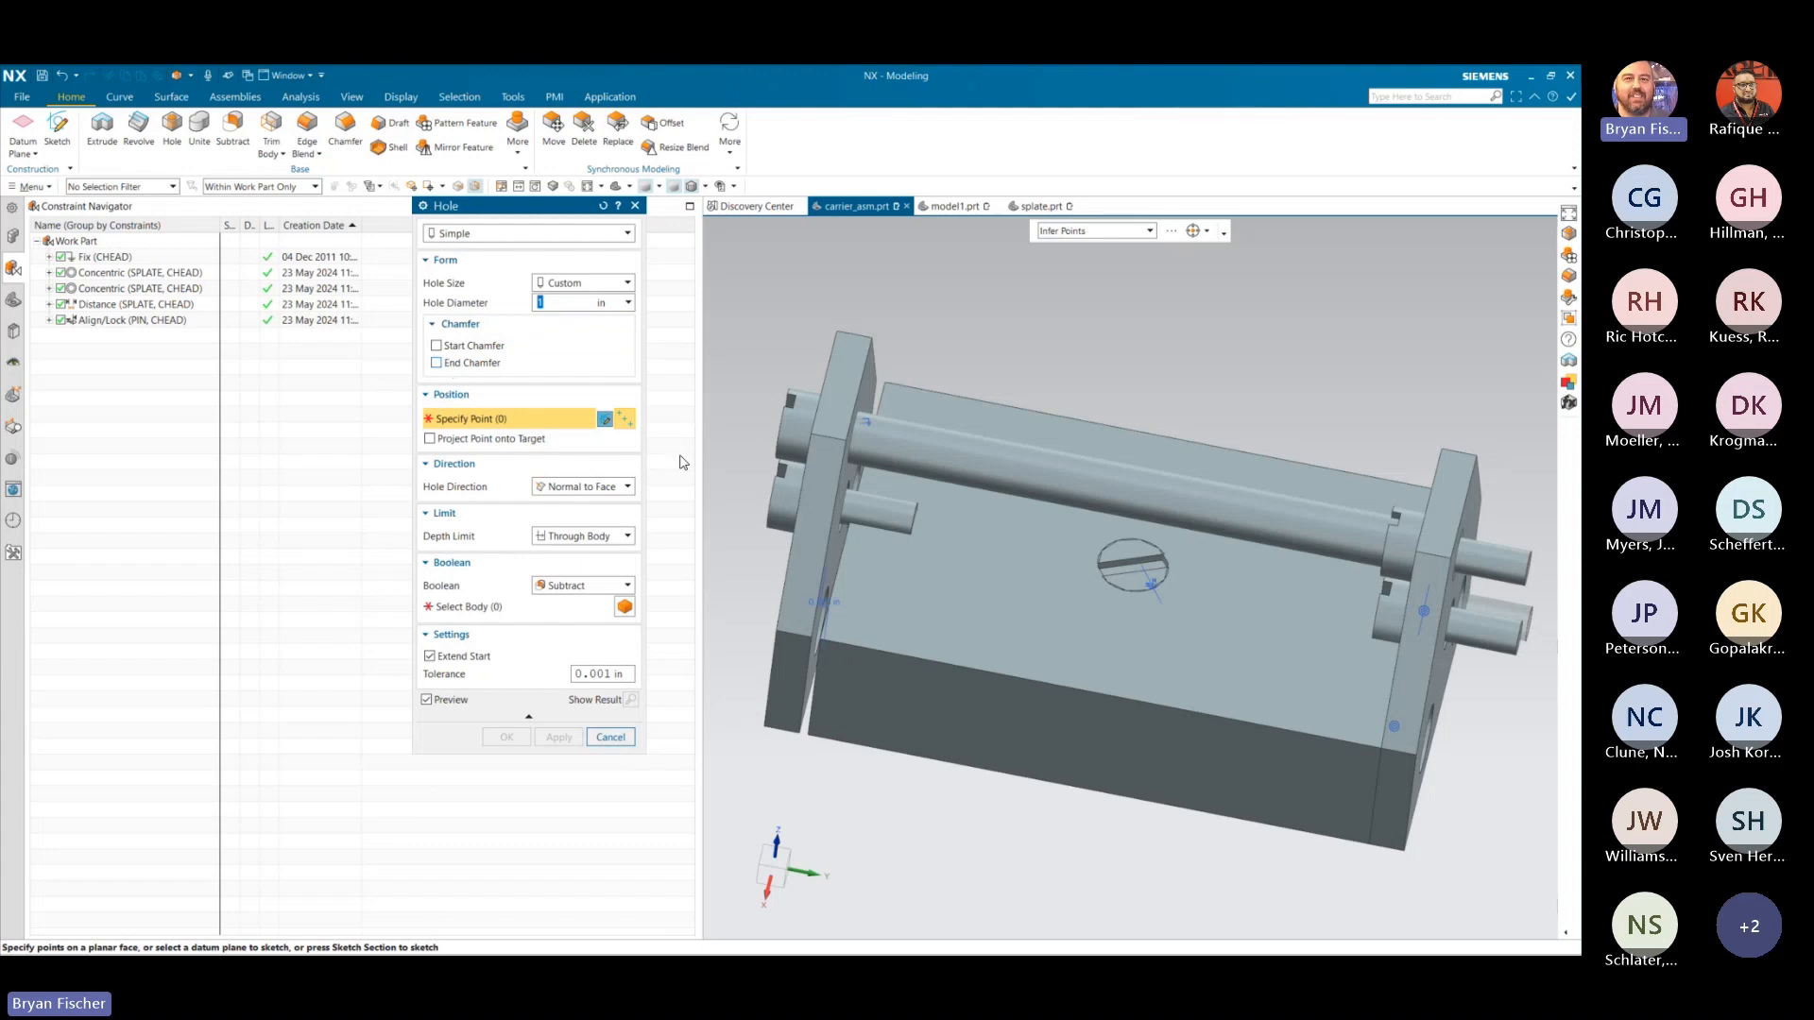
pyautogui.click(436, 346)
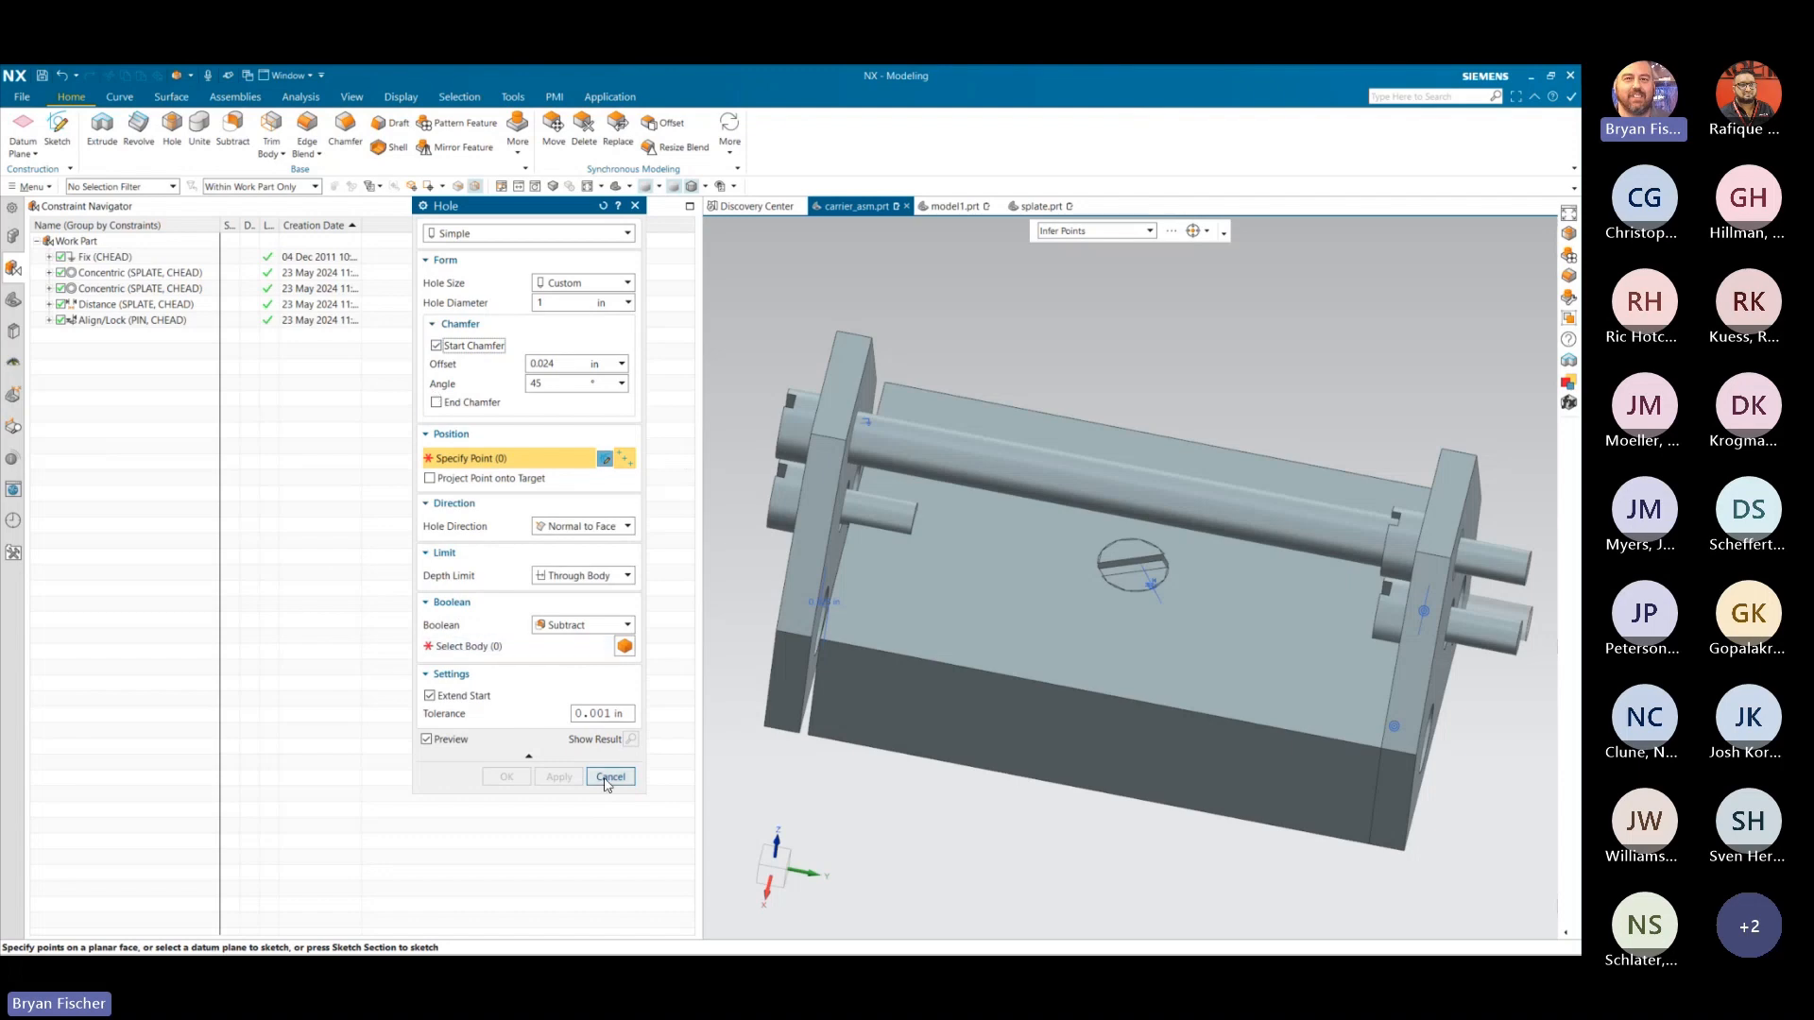
pyautogui.click(610, 778)
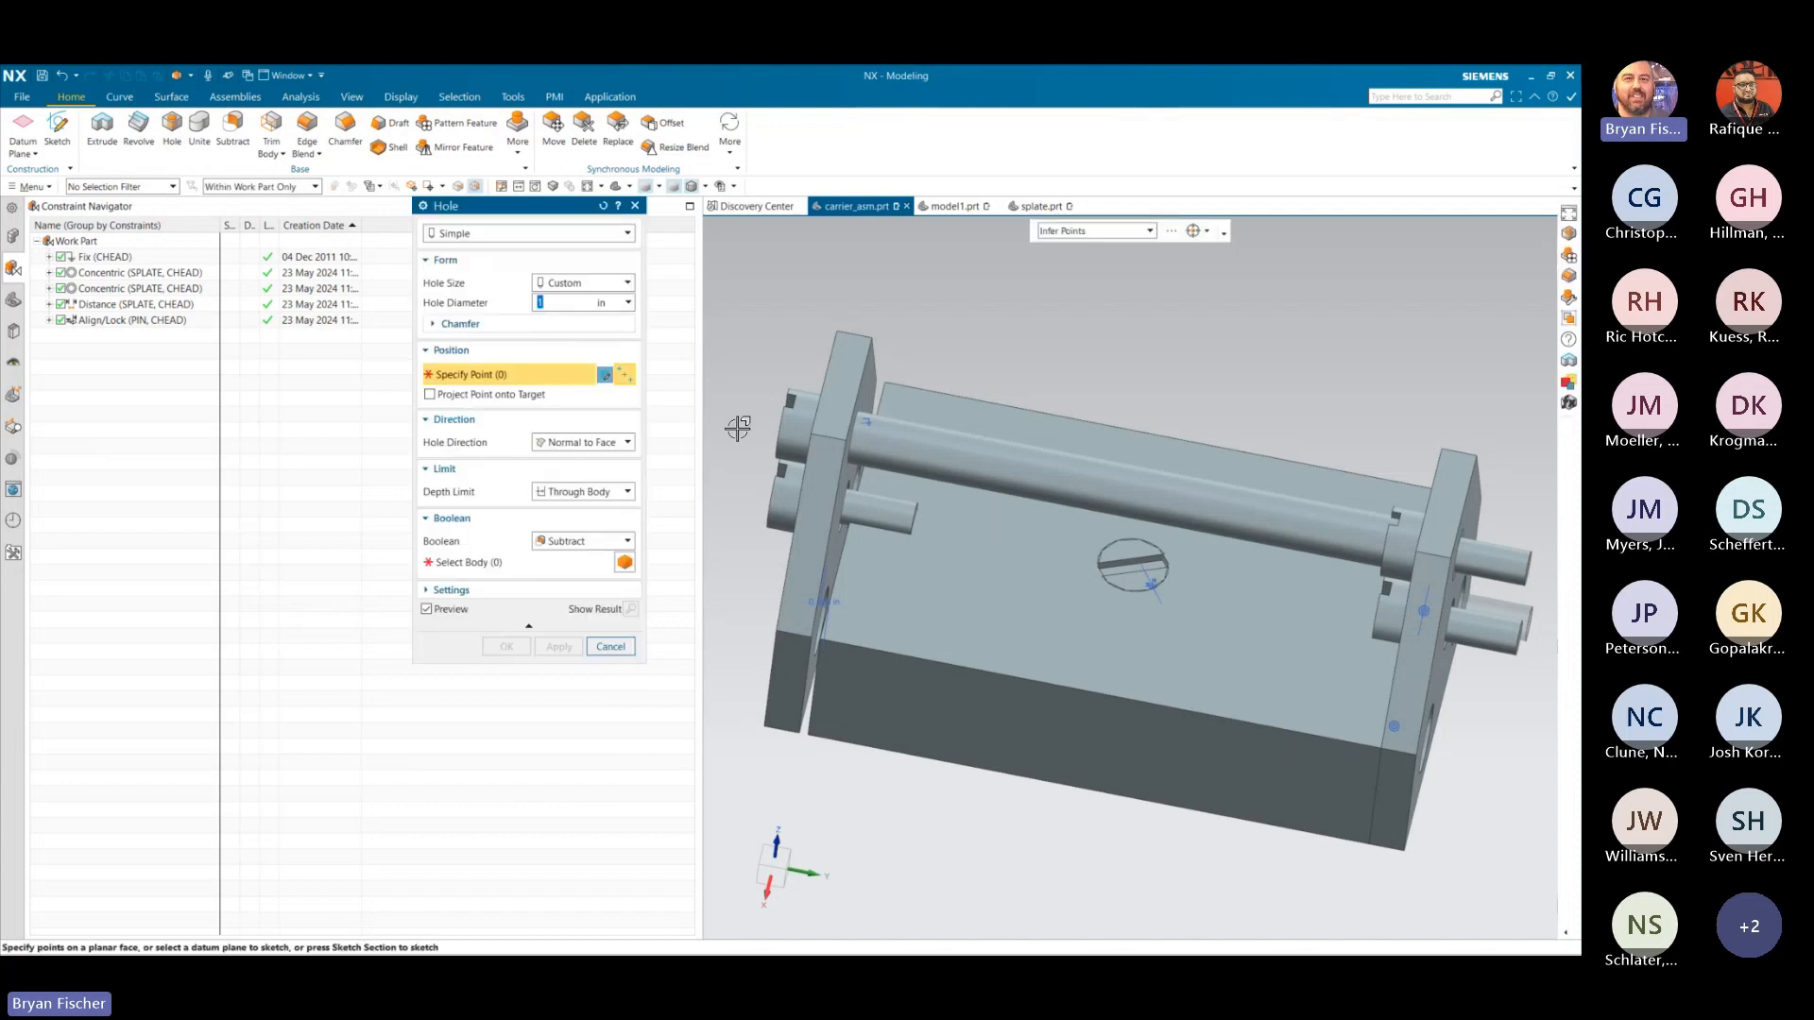
pyautogui.click(463, 325)
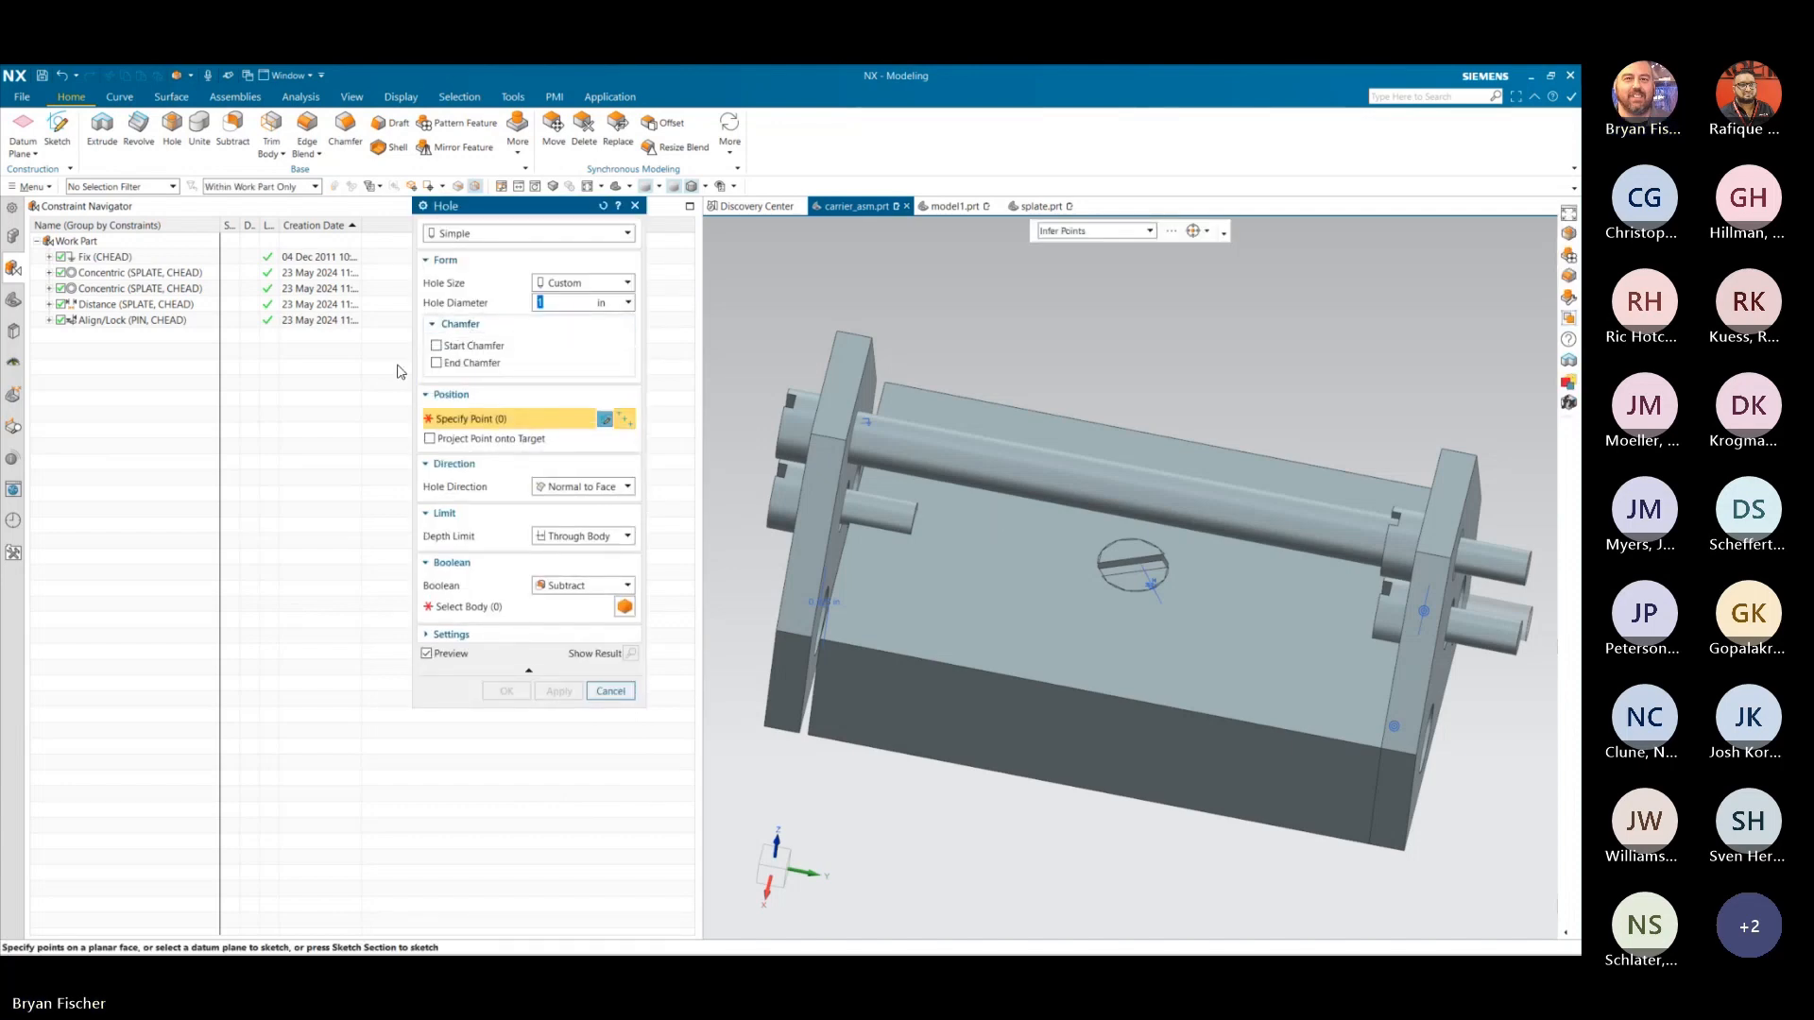
pyautogui.click(437, 345)
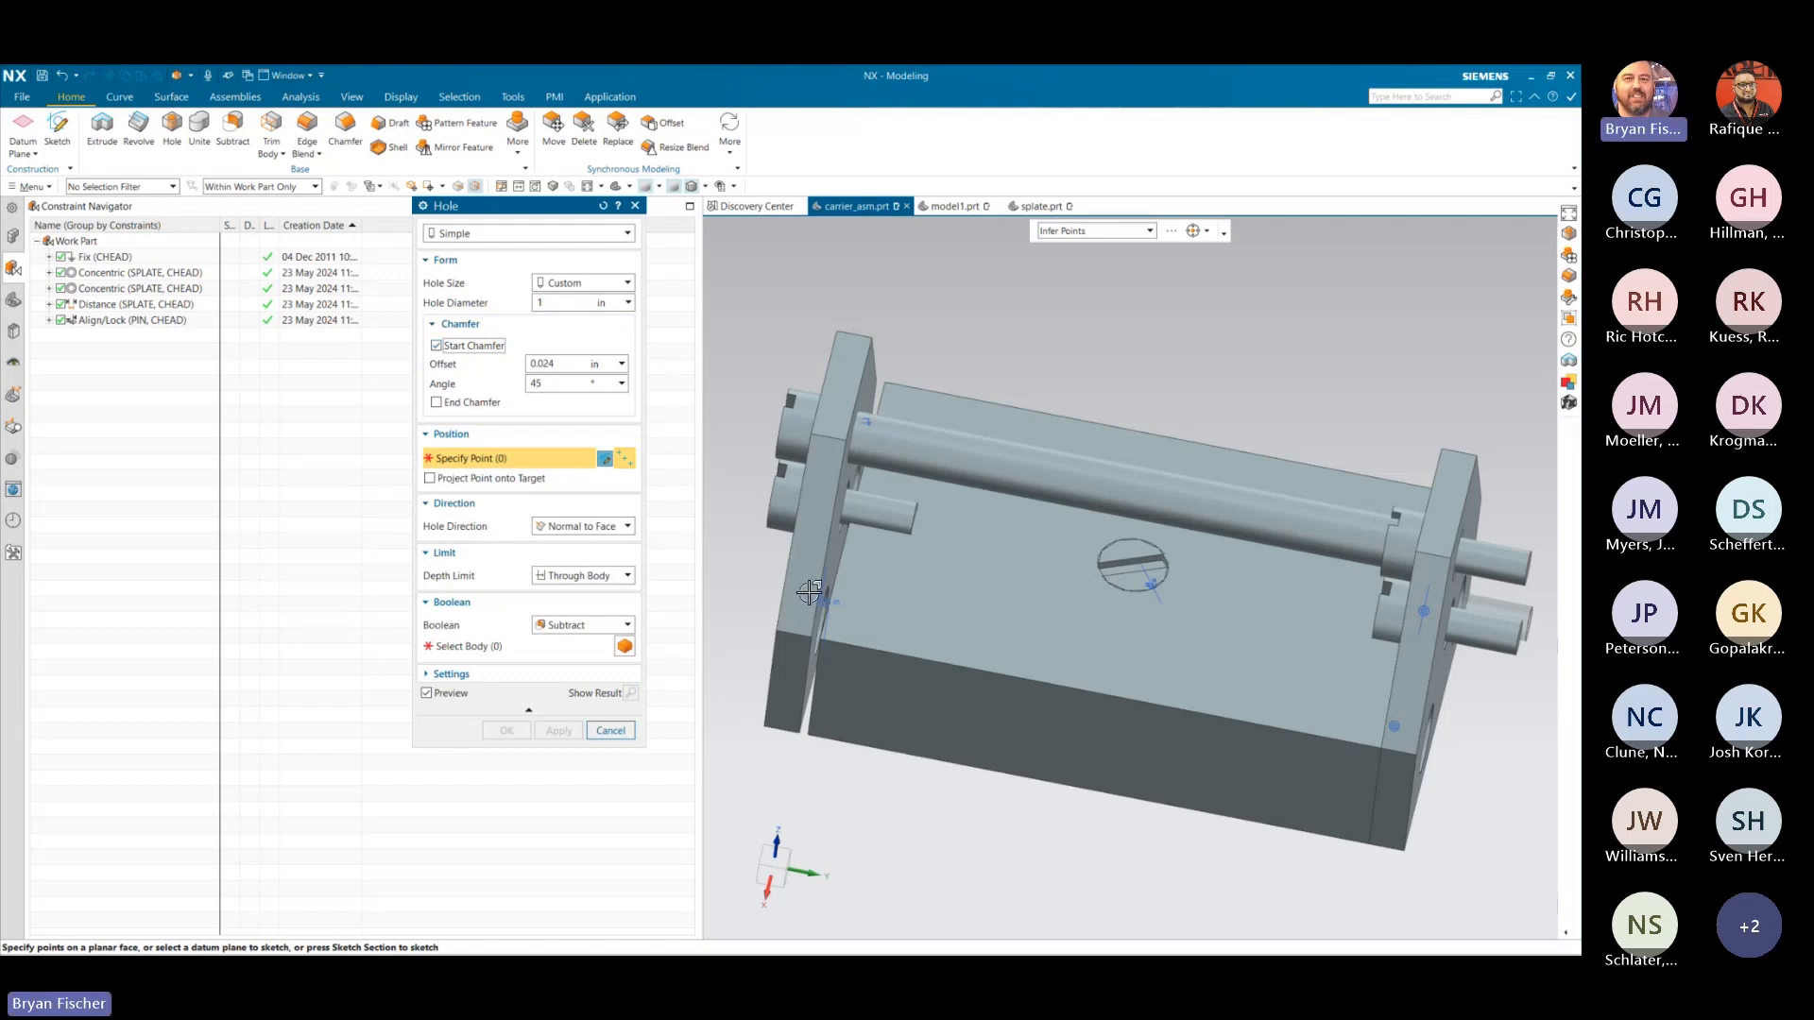
pyautogui.click(610, 730)
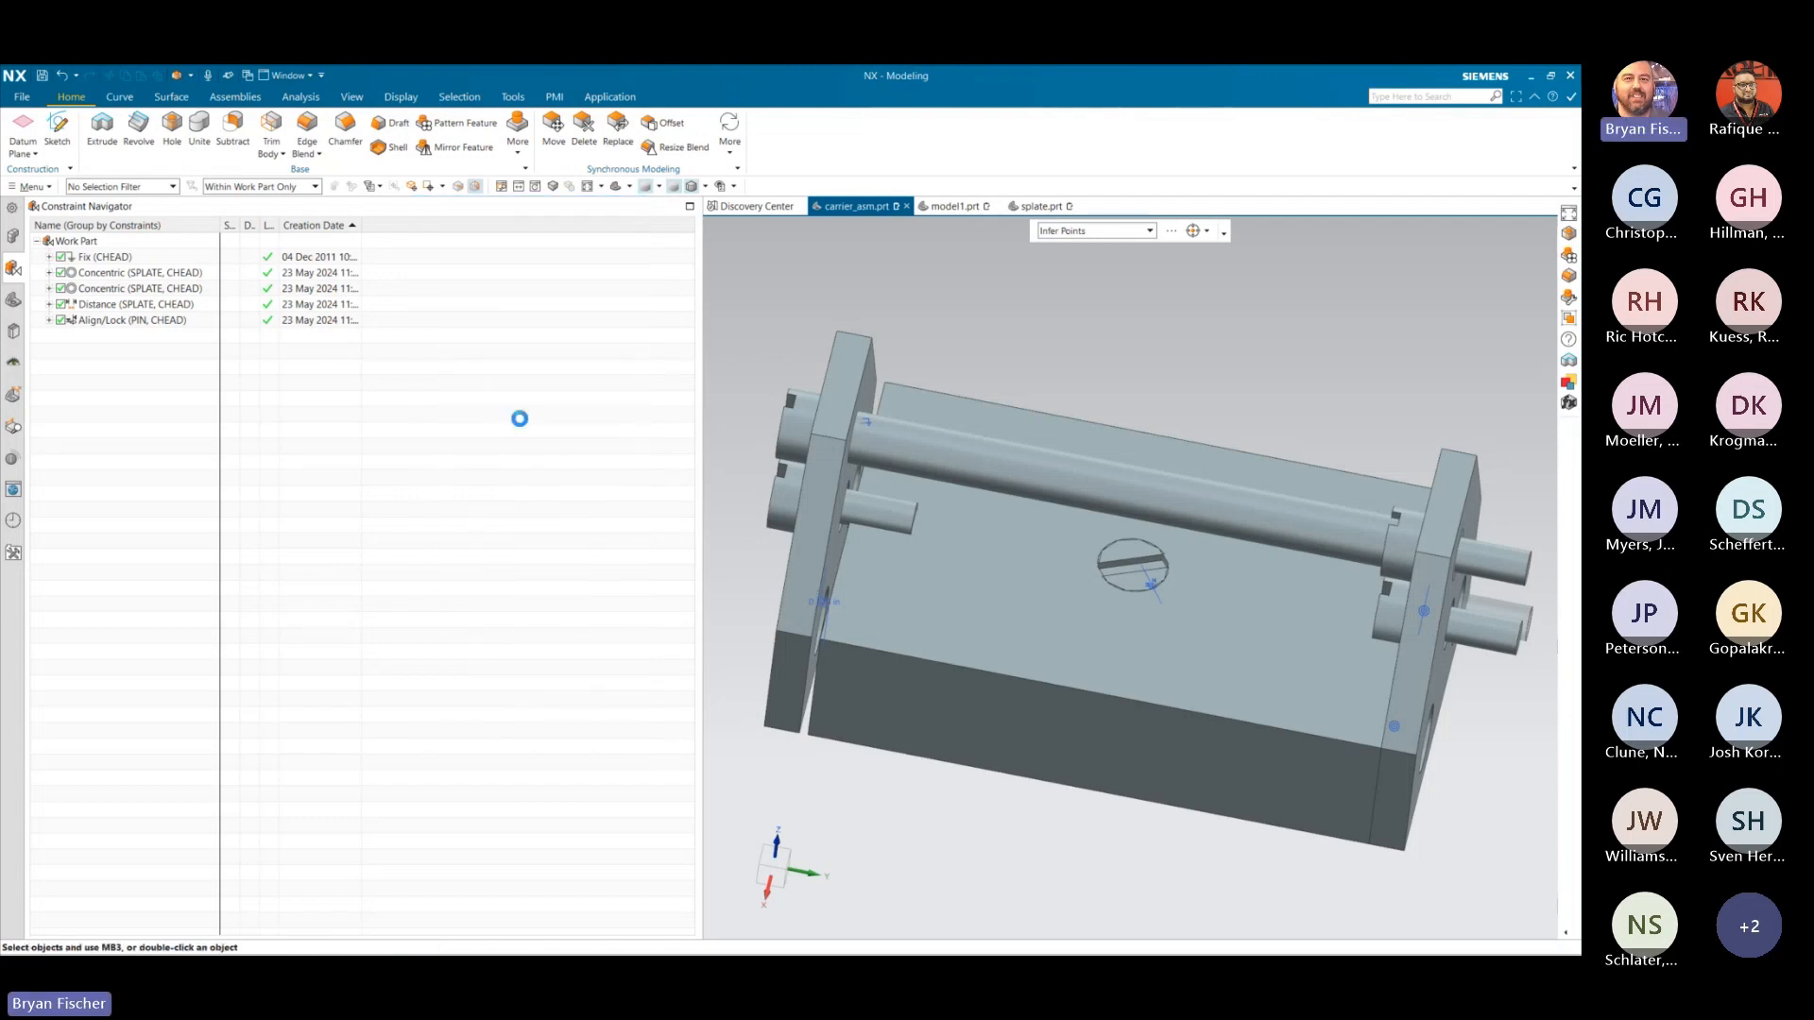
# - Make the first splate component in carrier_asm the work part, with its outer face in view
pyautogui.click(14, 236)
pyautogui.doubleClick(87, 304)
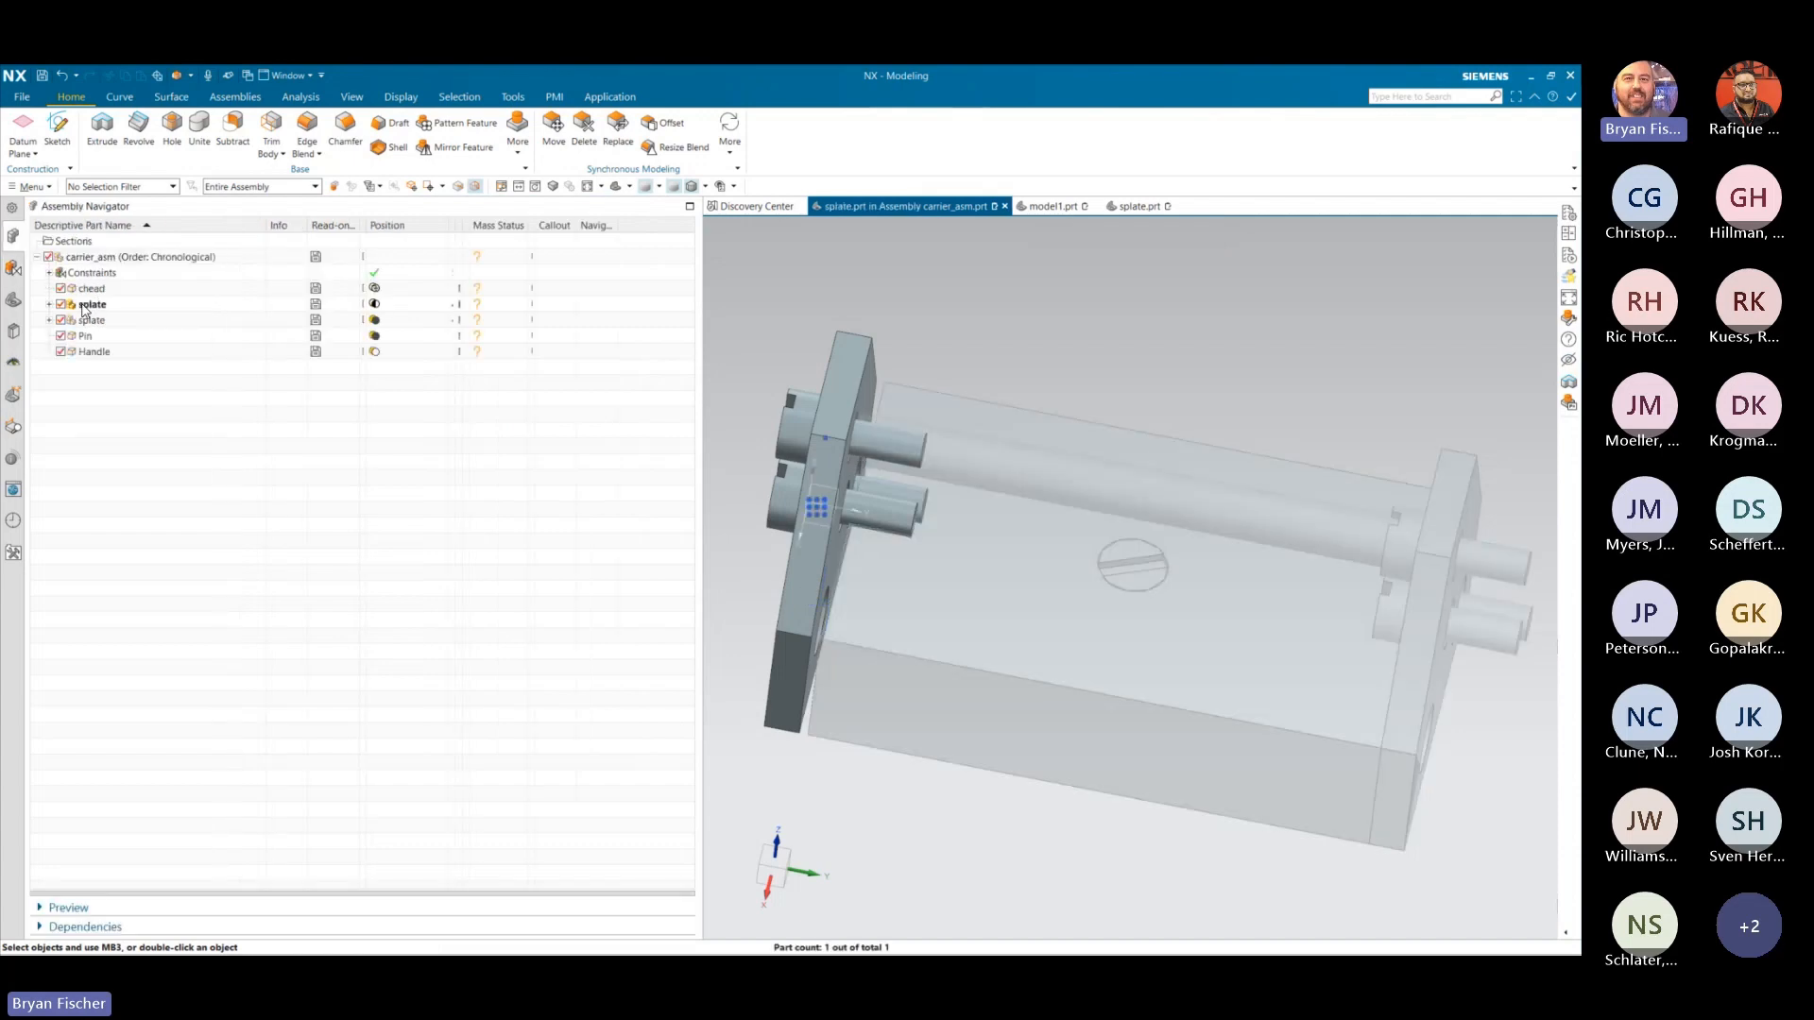
pyautogui.moveTo(888, 734); pyautogui.dragTo(955, 546, button='middle')
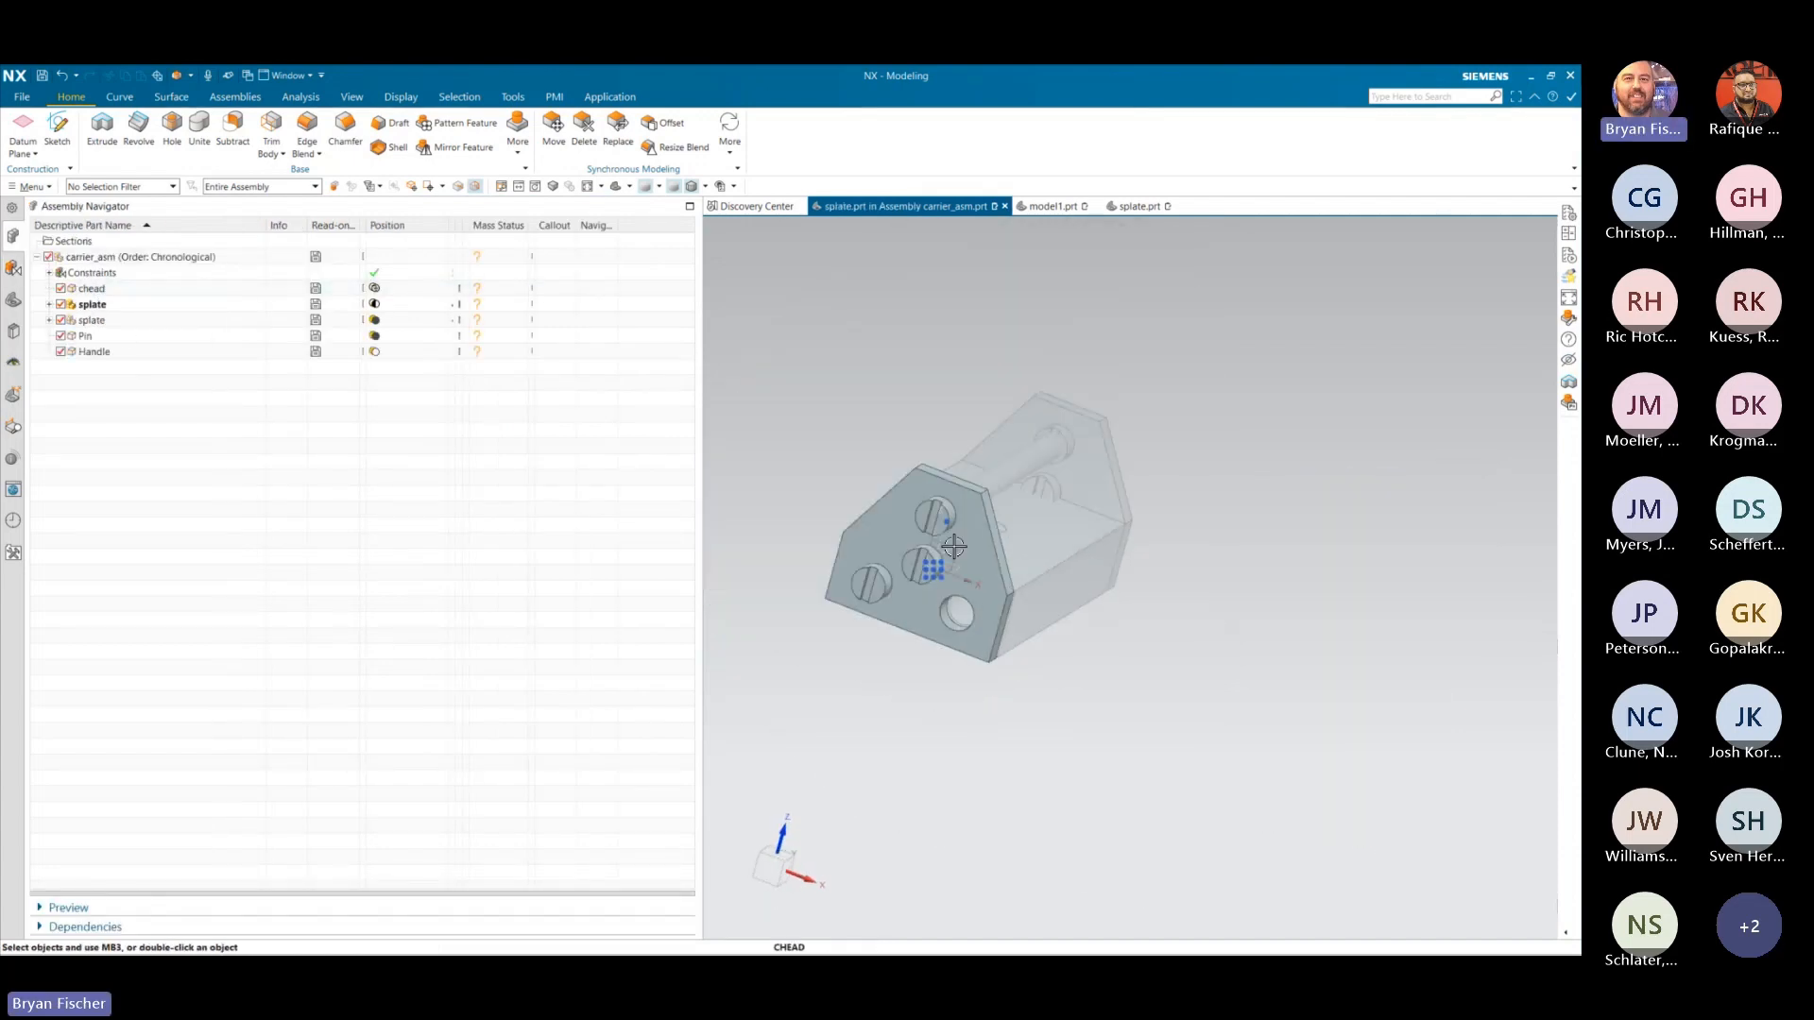
# - Create a simple 1 in through-body hole with a 0.024 in, 45° start chamfer between the two lower holes of the splate face
pyautogui.click(184, 147)
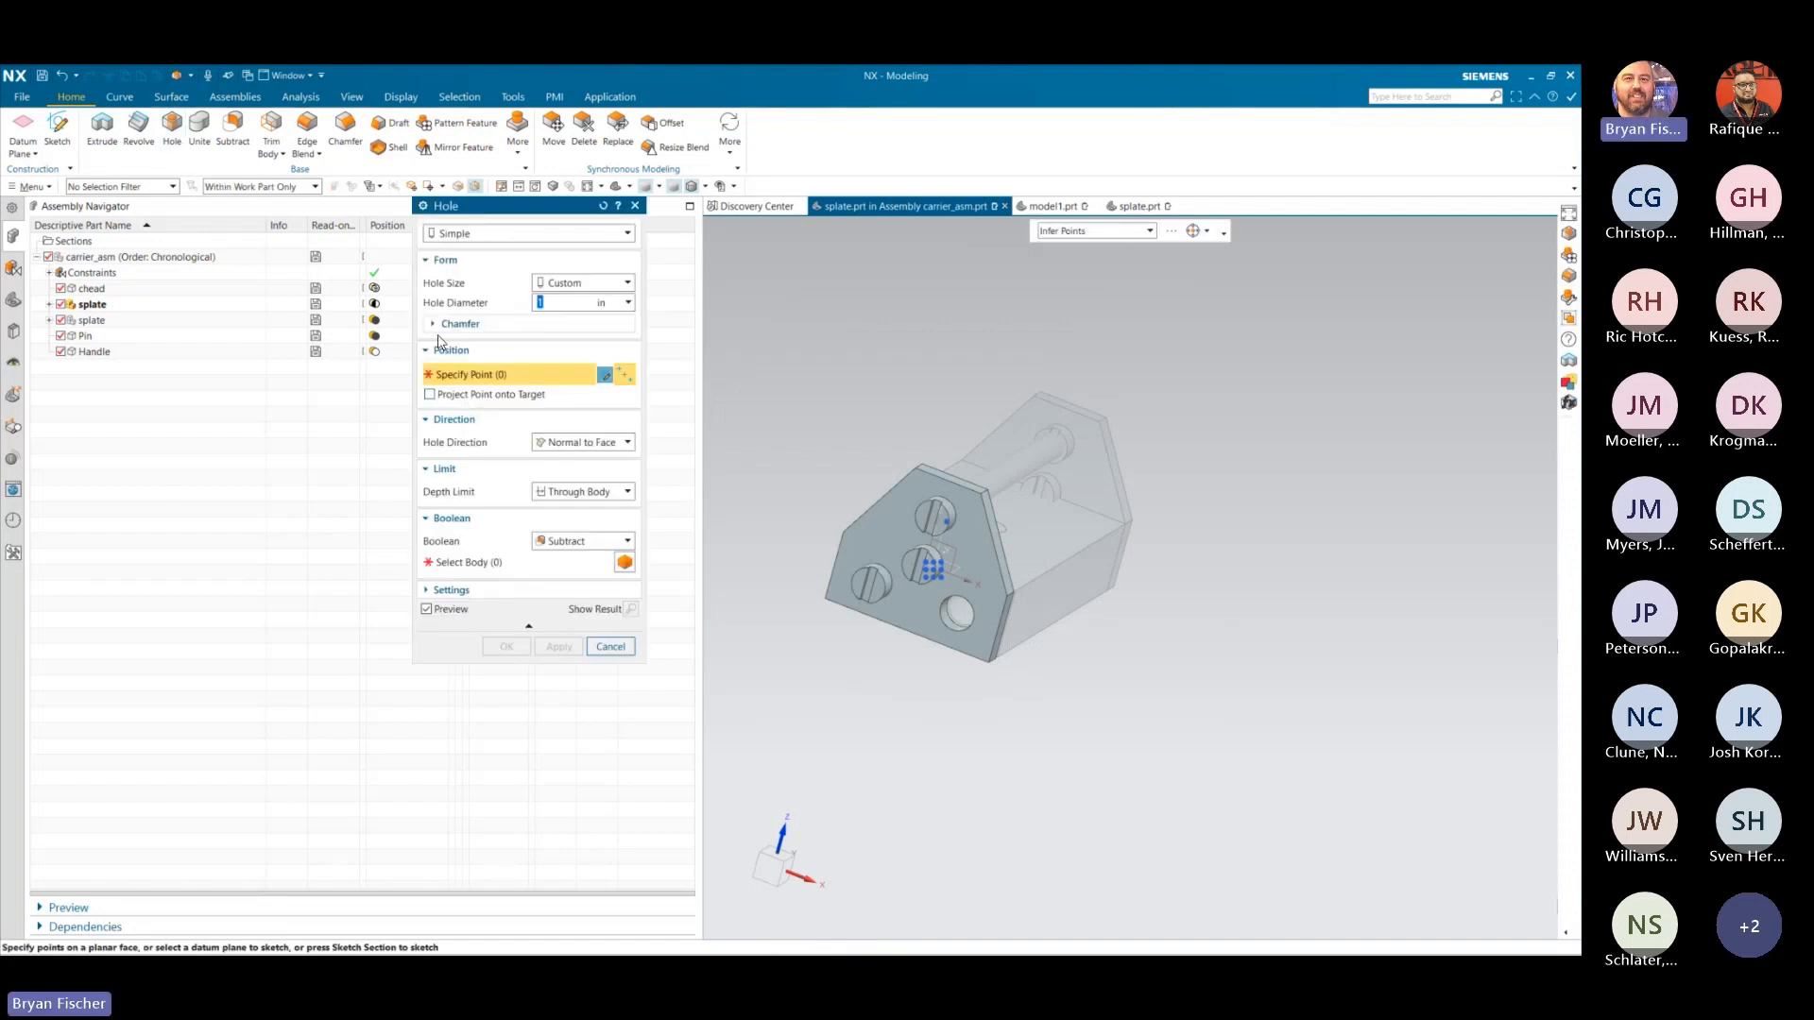
pyautogui.click(444, 326)
pyautogui.scroll(3, 917, 621)
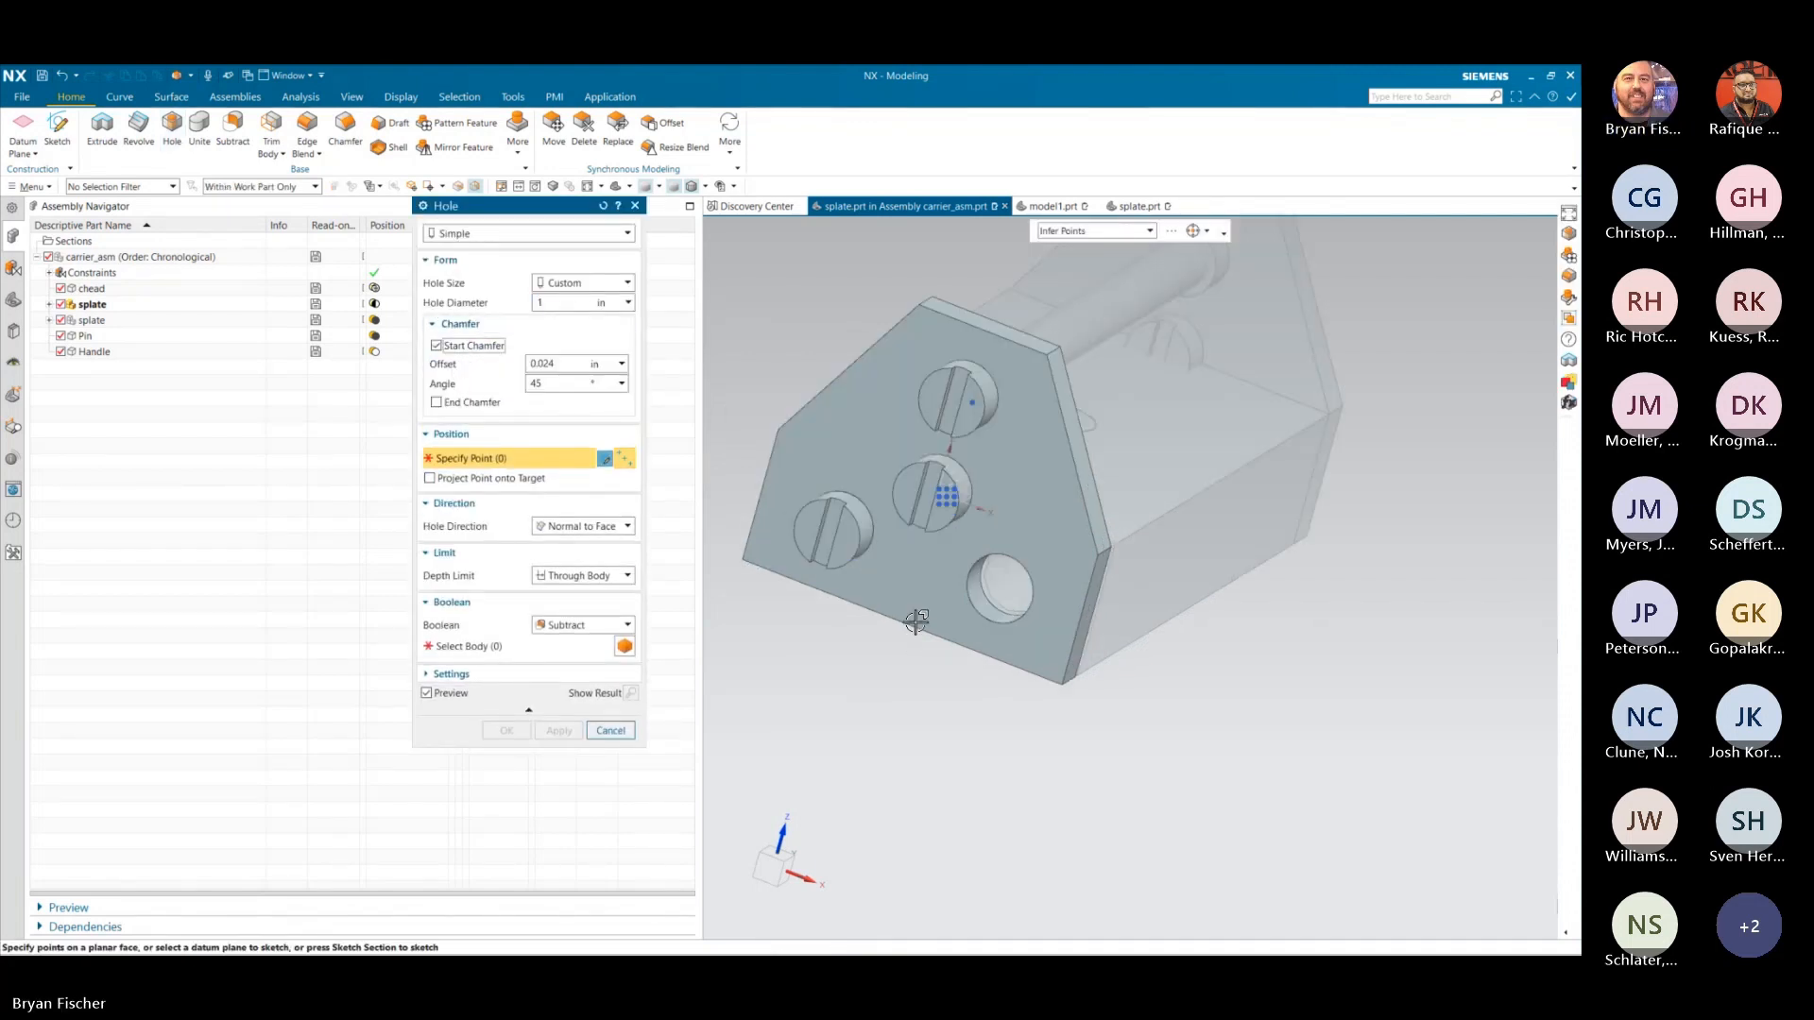
pyautogui.click(907, 573)
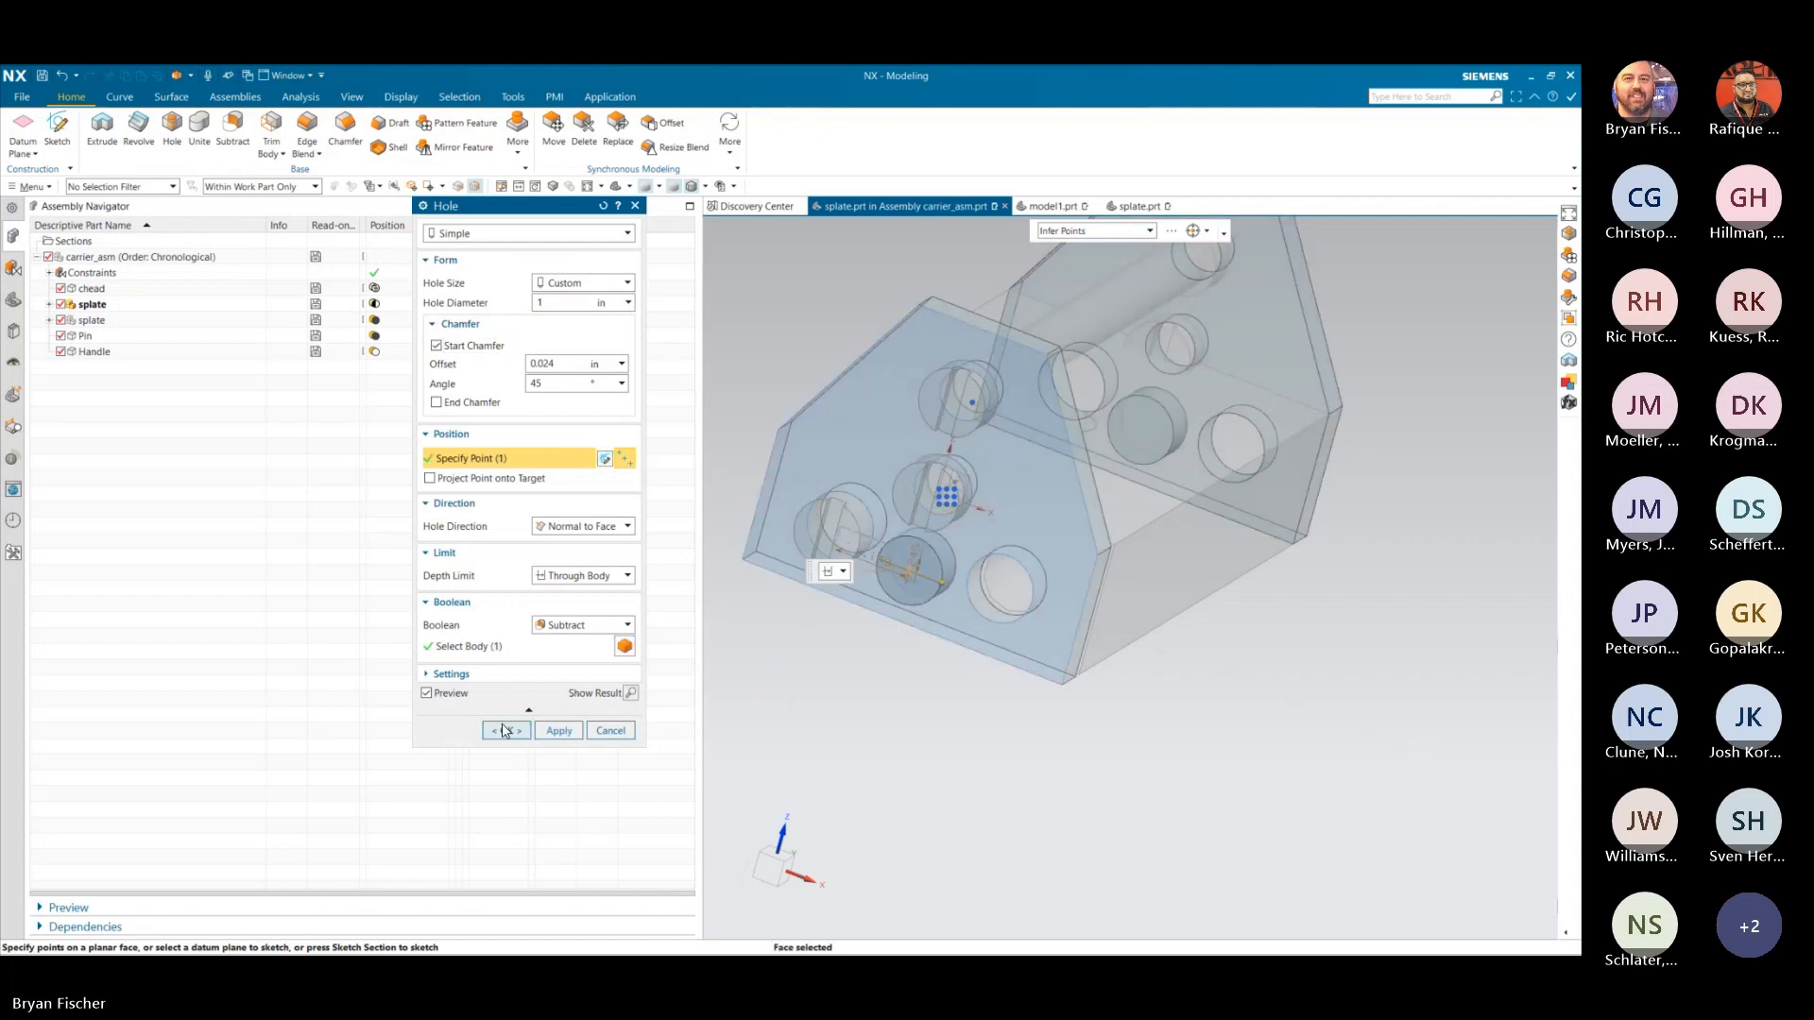
pyautogui.click(505, 730)
pyautogui.scroll(5, 931, 599)
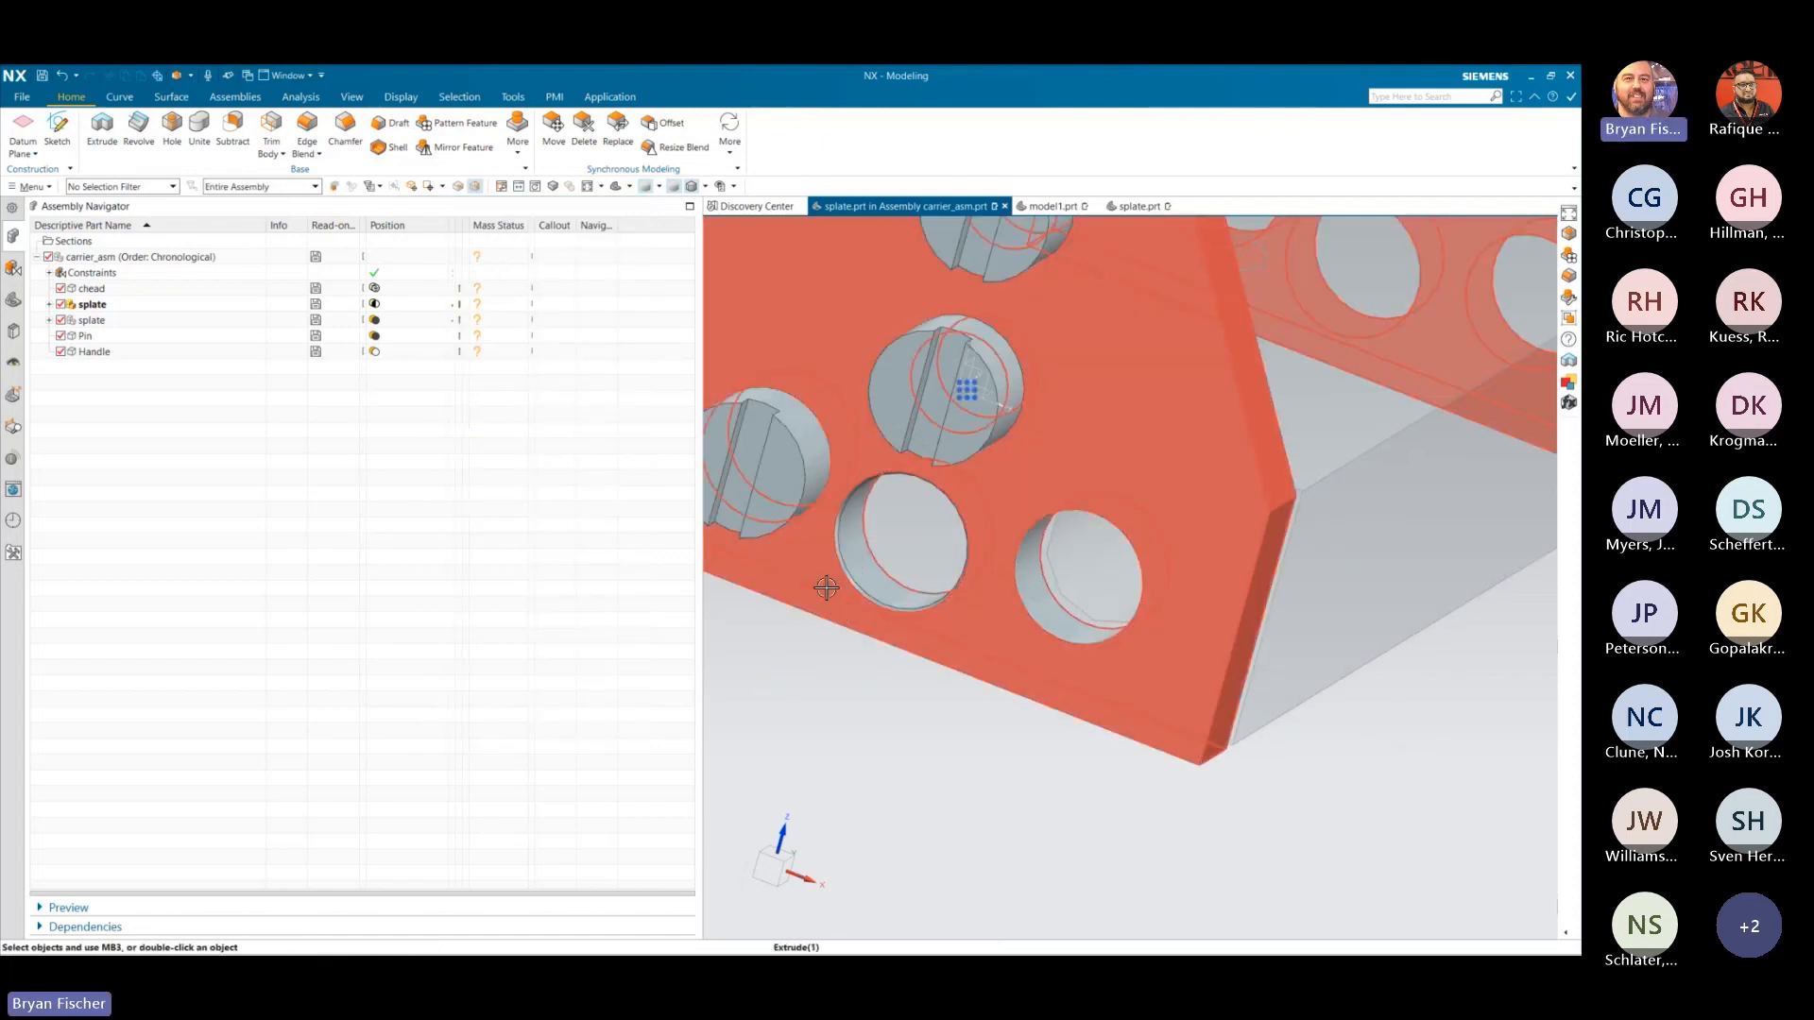
# - Inspect the new chamfered hole and review the Hole command with Start Chamfer disabled, leaving without creating another hole
pyautogui.scroll(2, 827, 588)
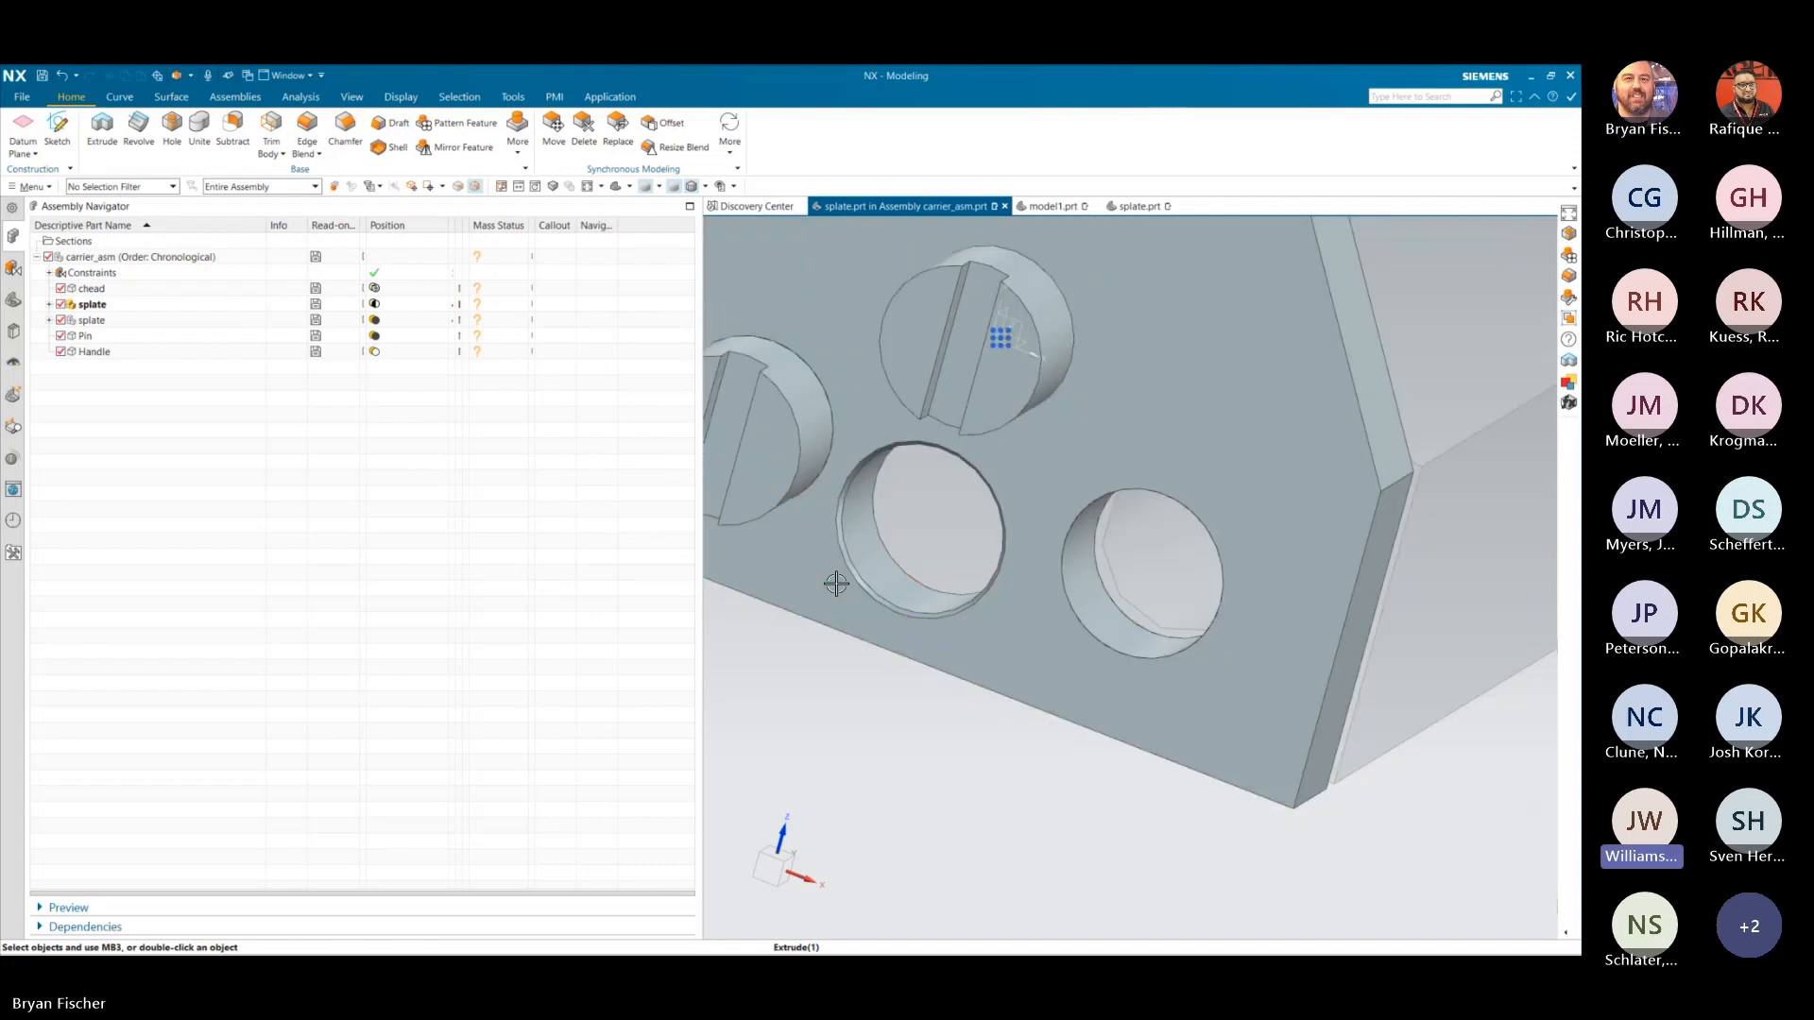
pyautogui.scroll(-1, 822, 697)
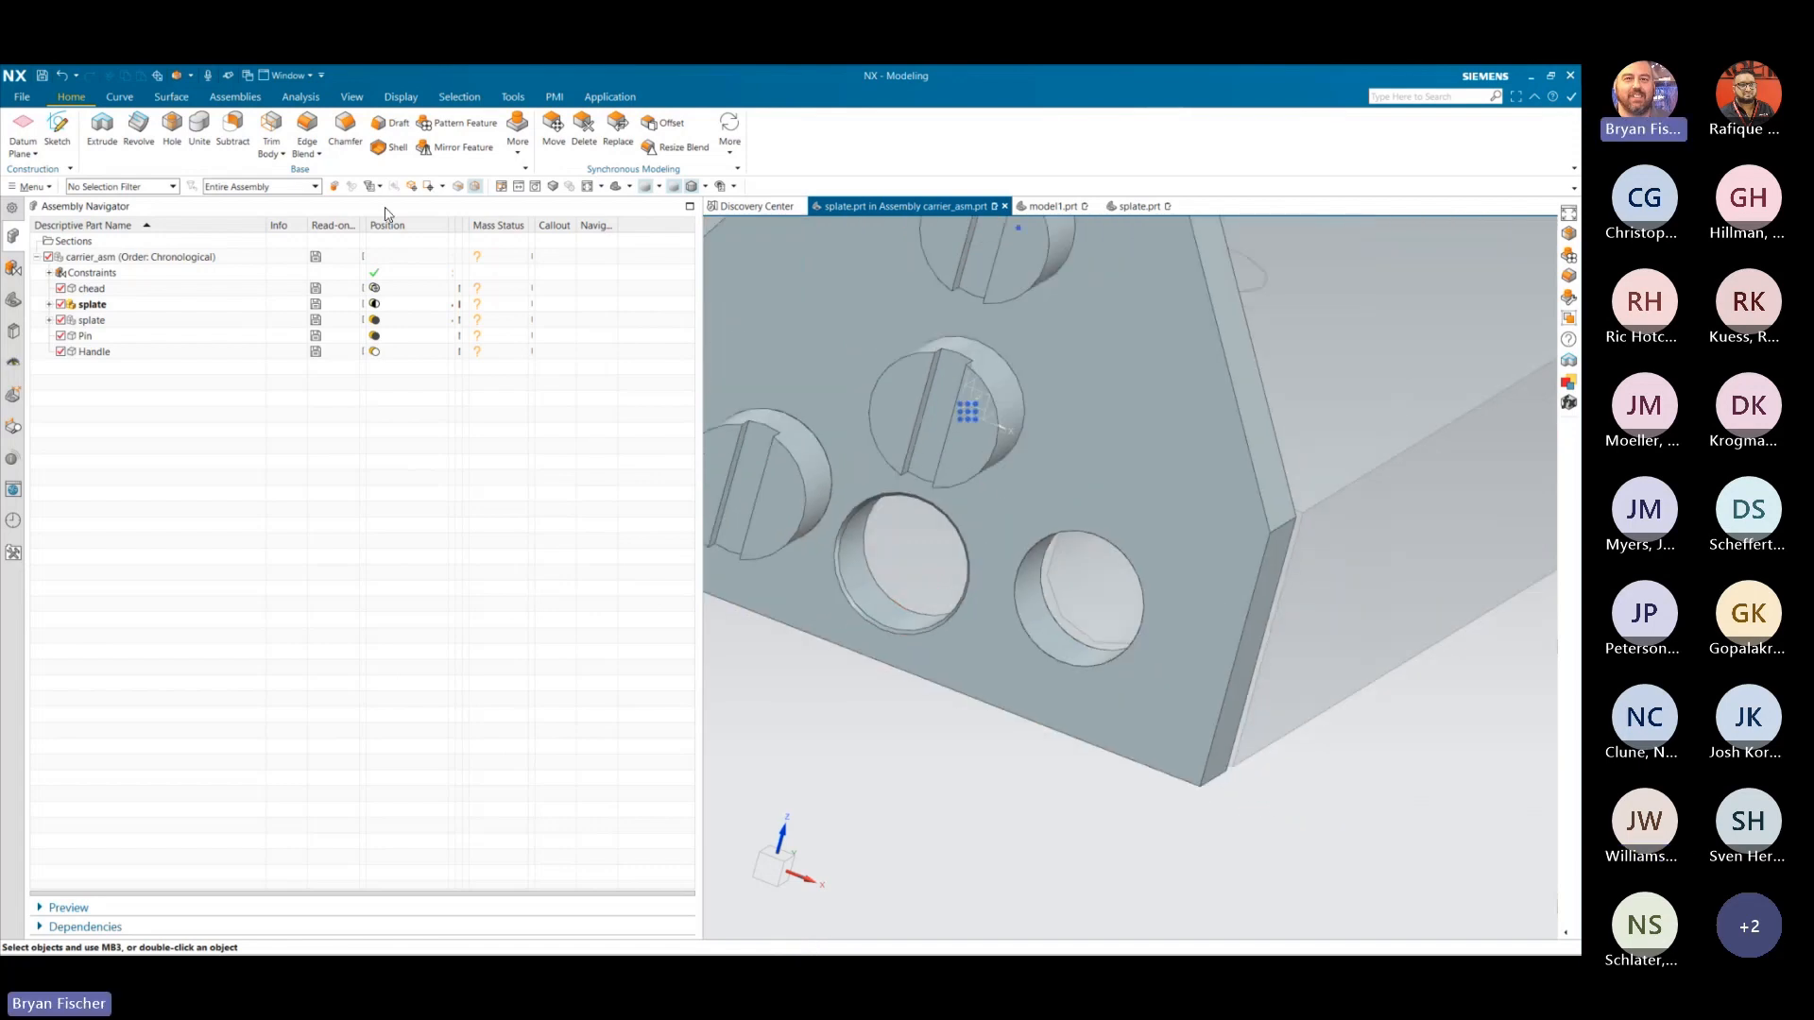
pyautogui.click(200, 152)
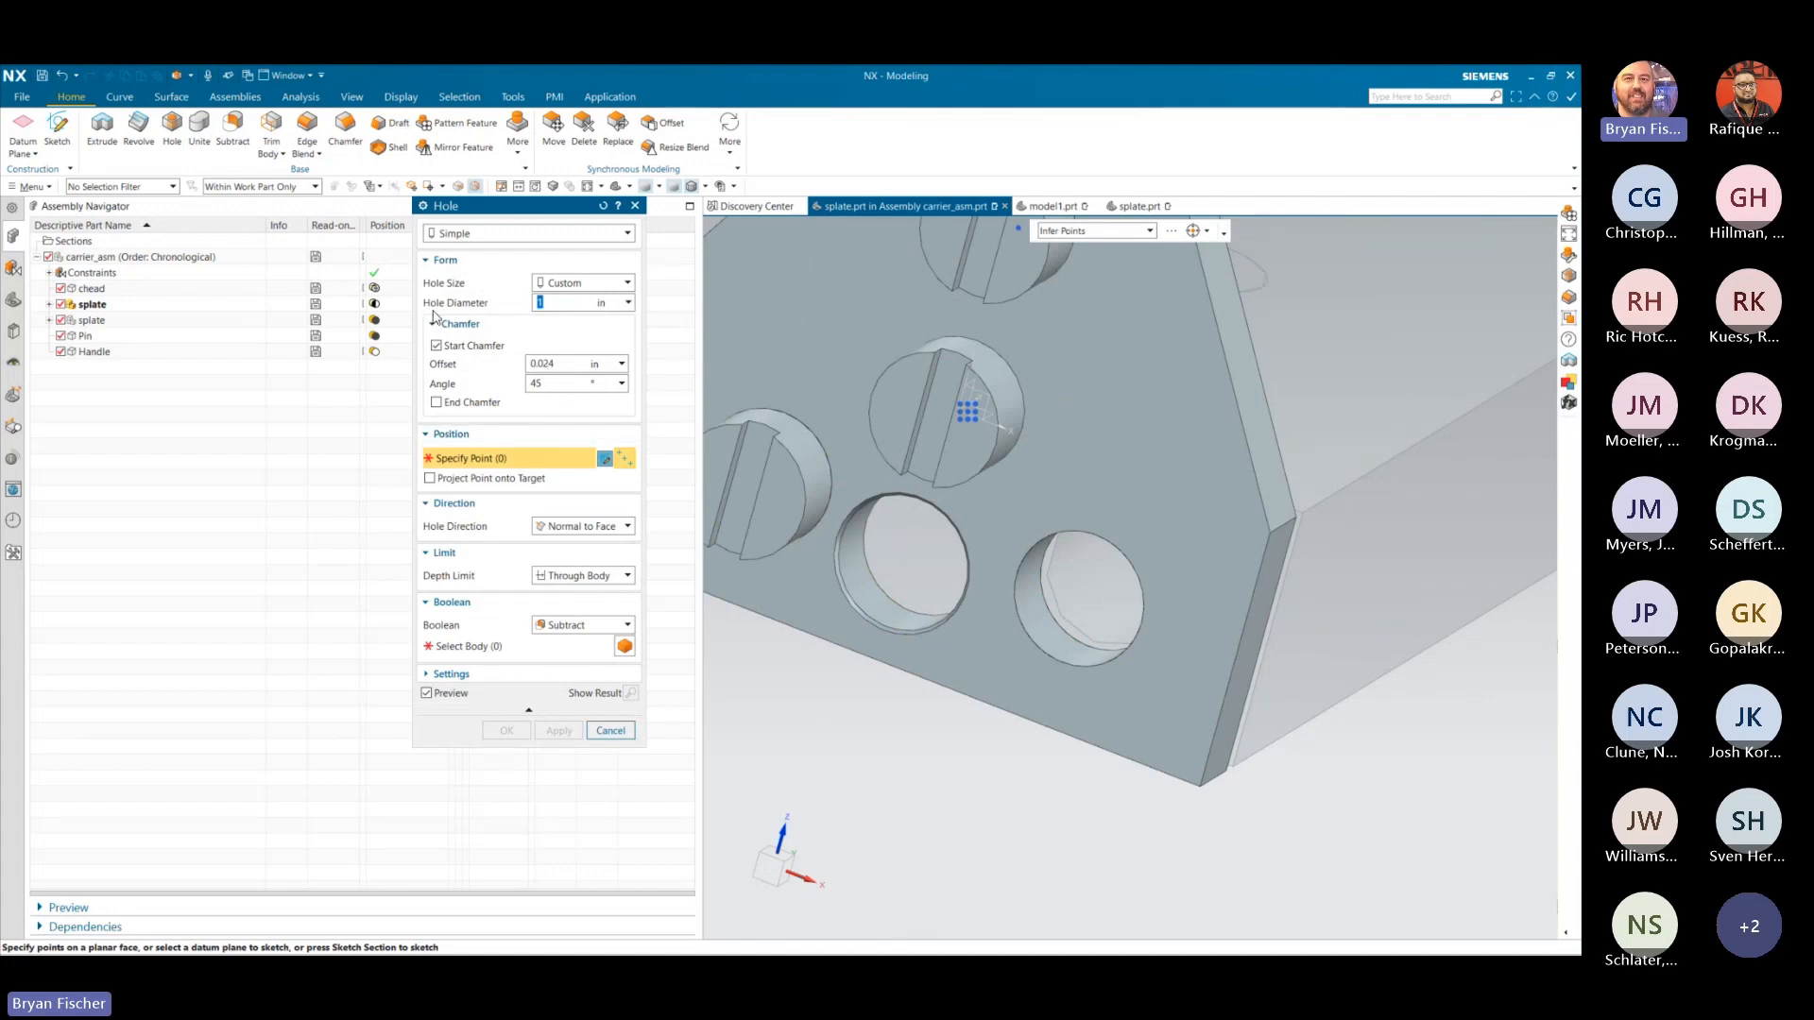
pyautogui.click(435, 348)
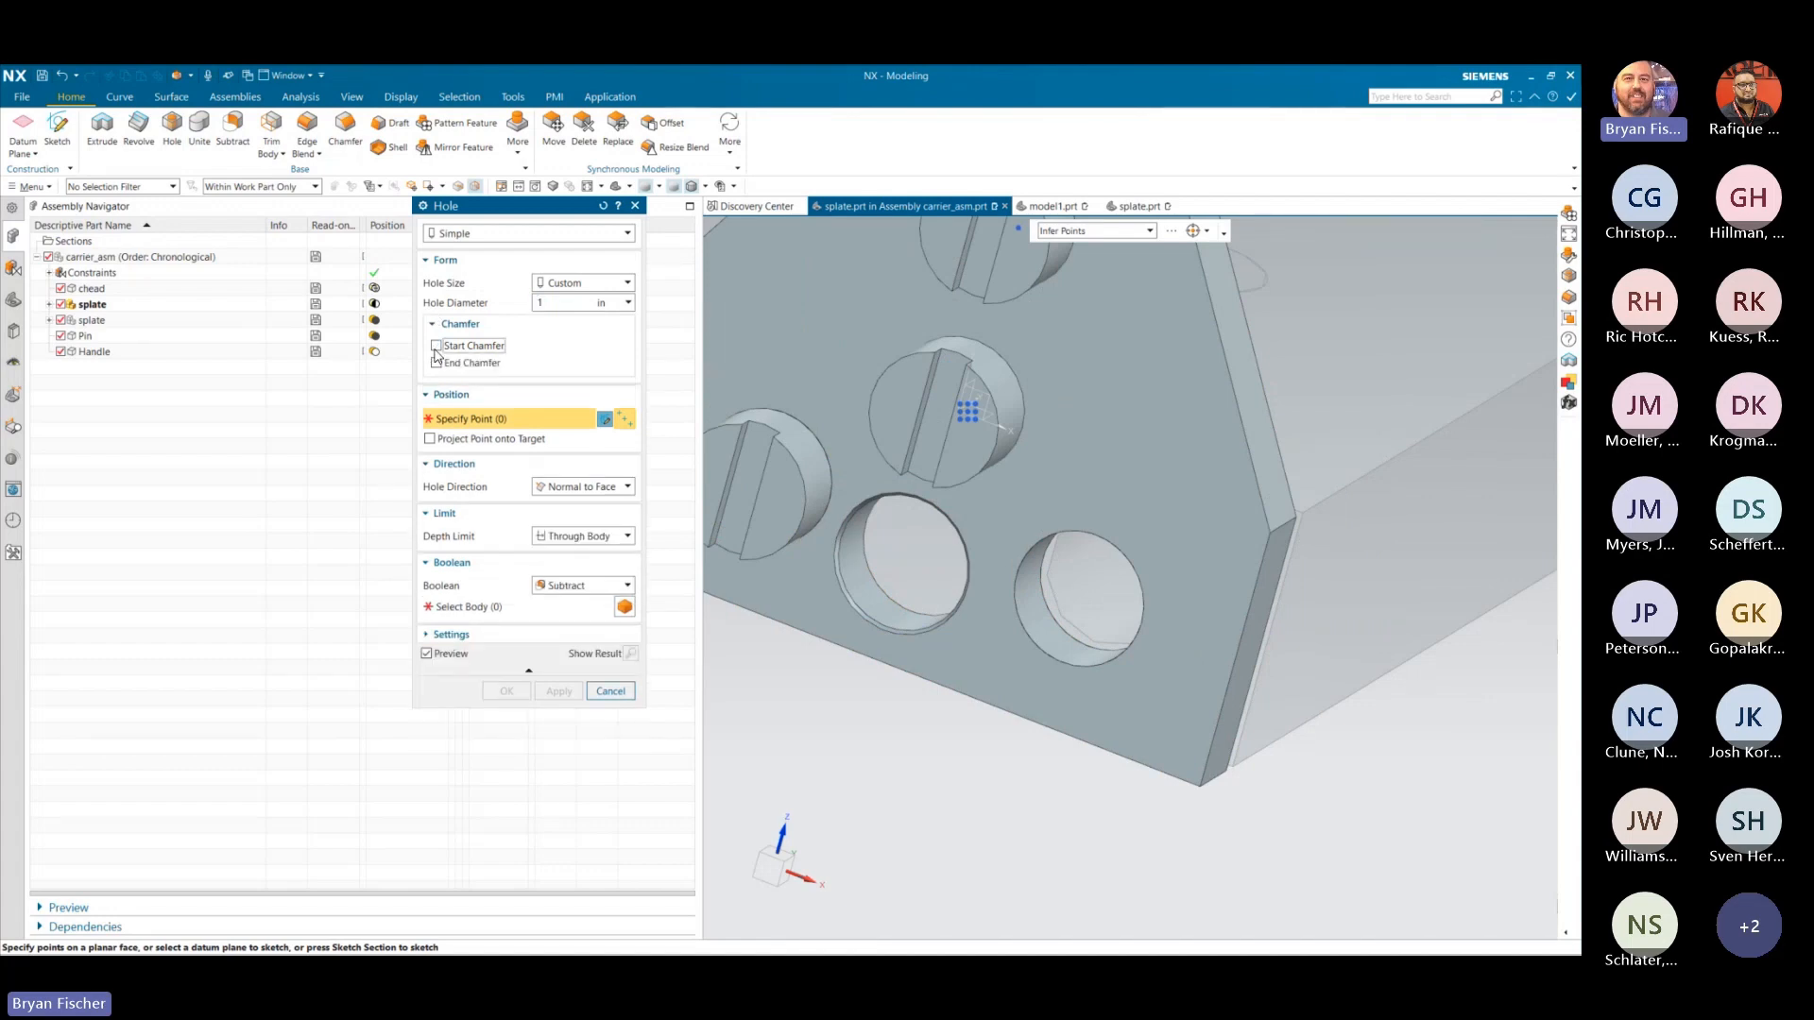
pyautogui.click(461, 324)
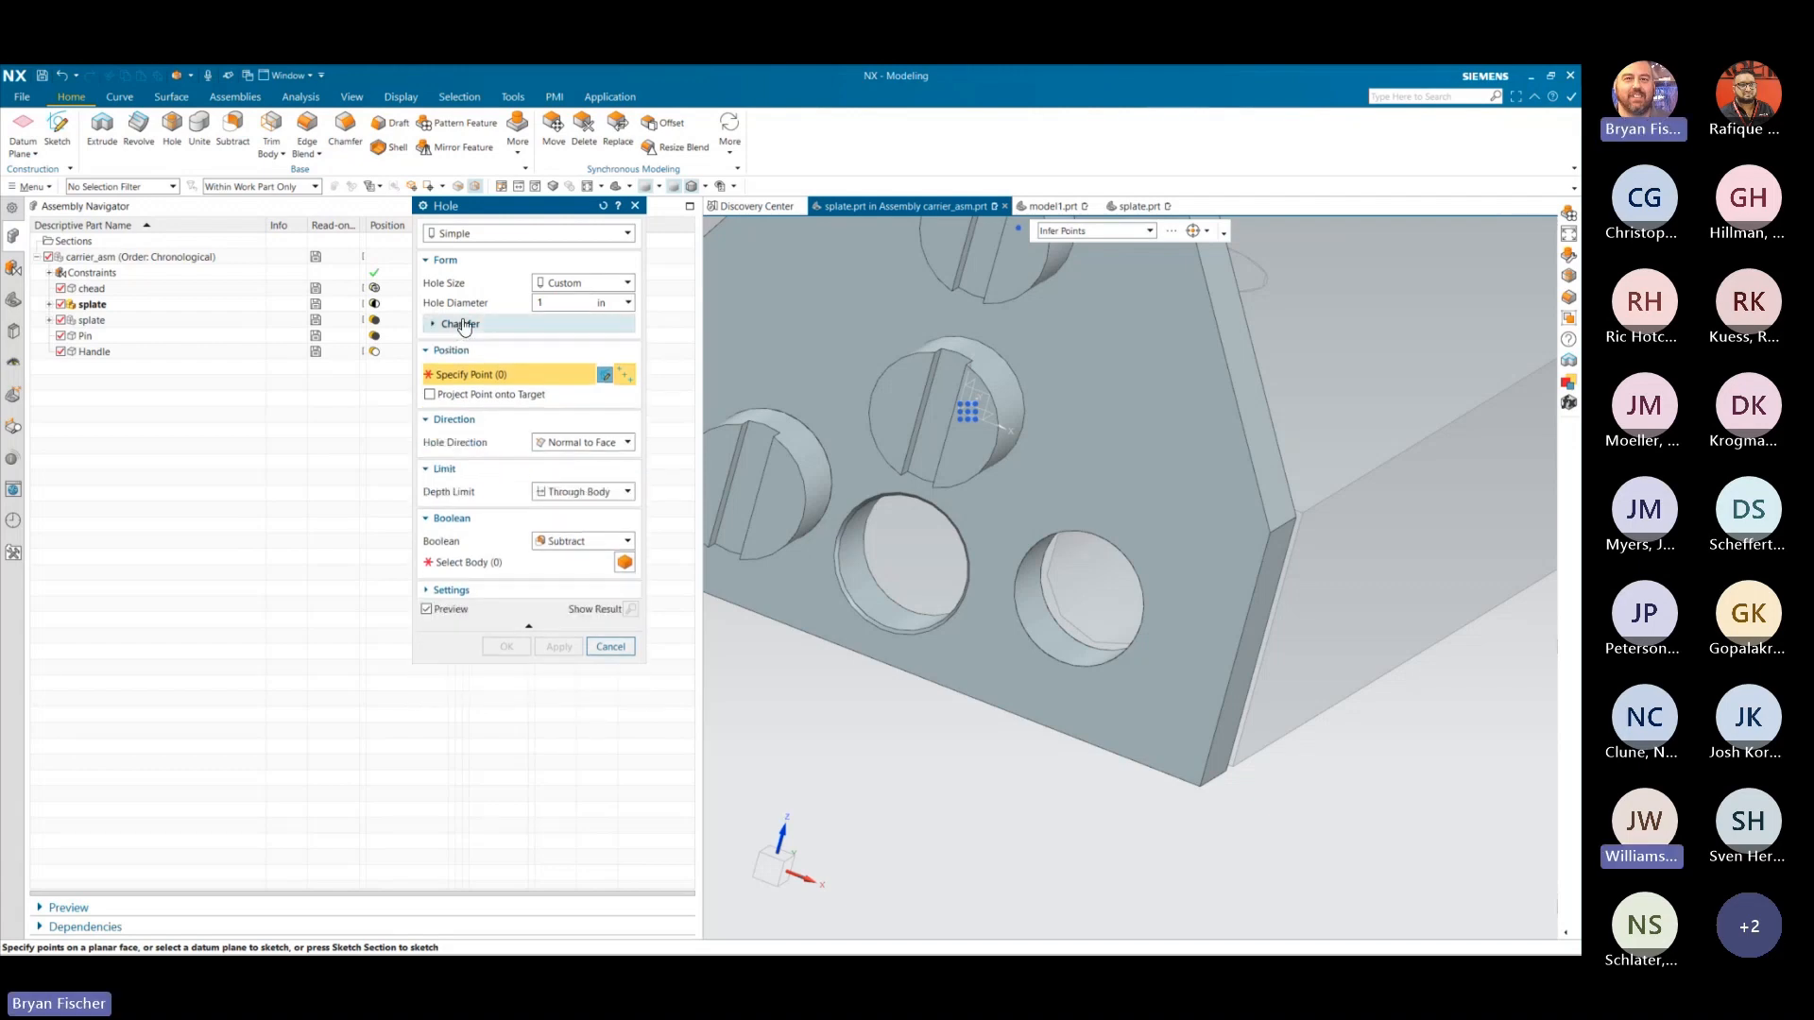
pyautogui.click(610, 646)
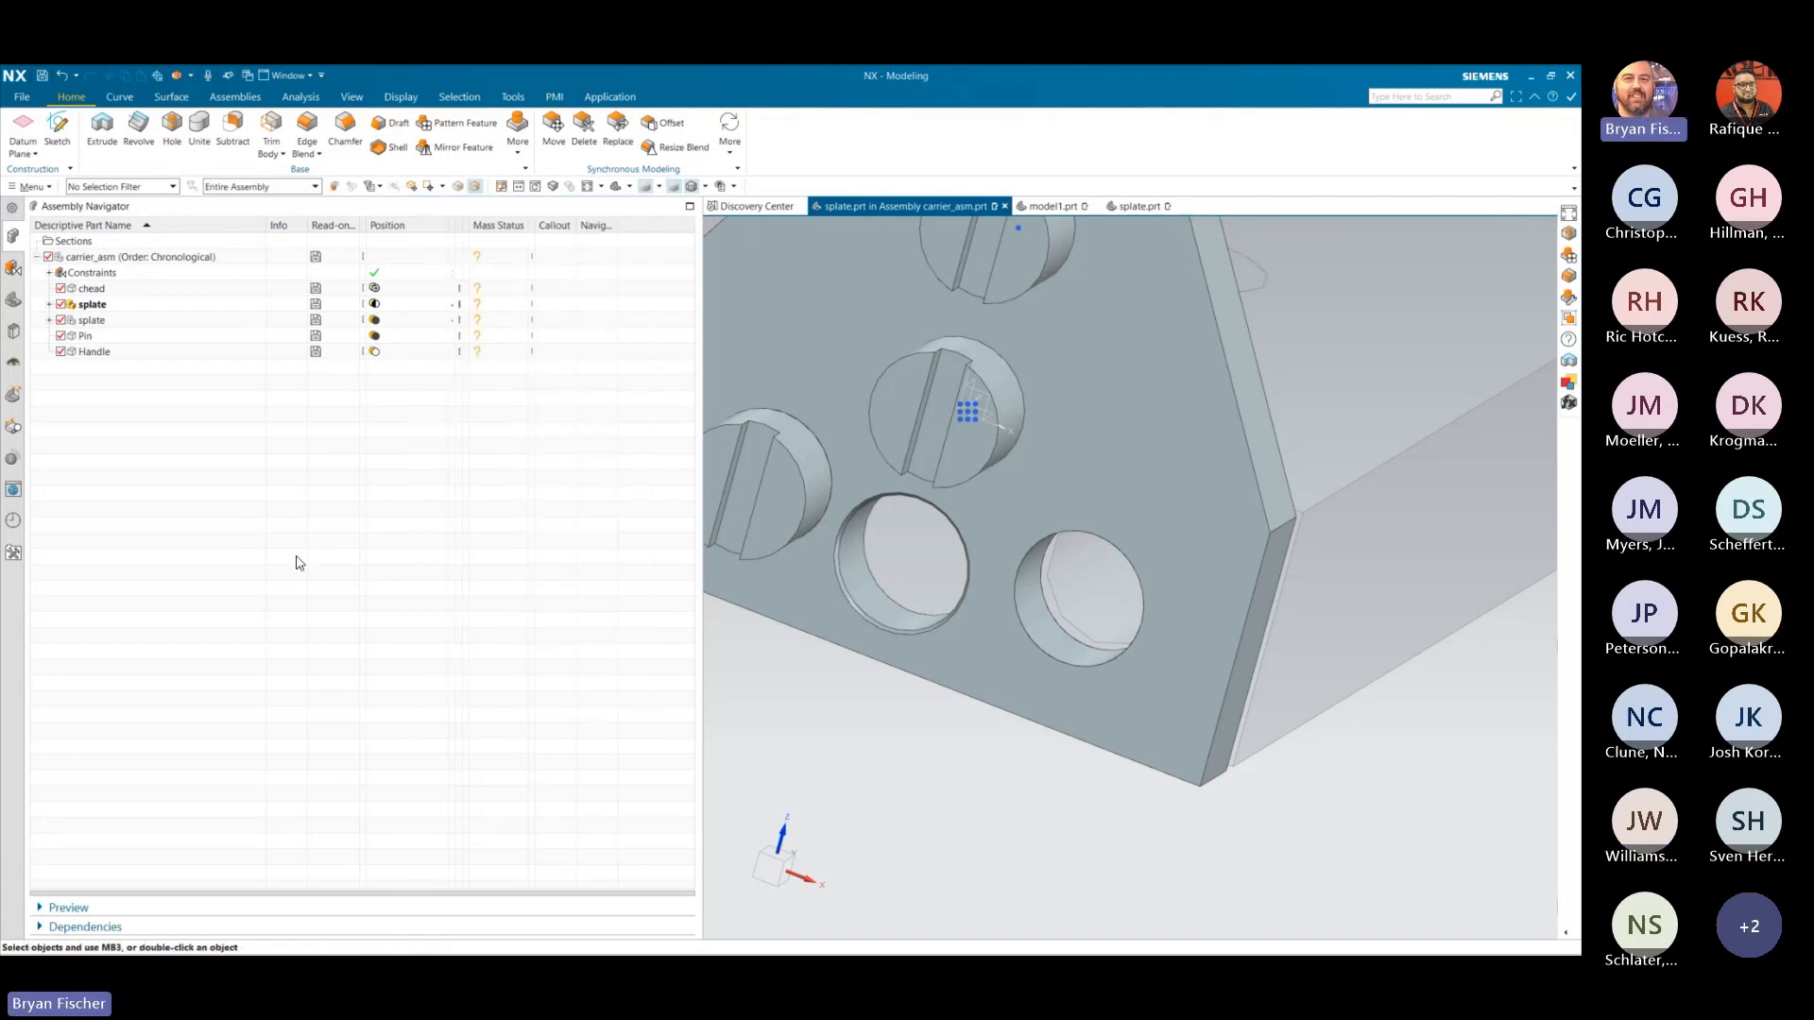
pyautogui.click(28, 97)
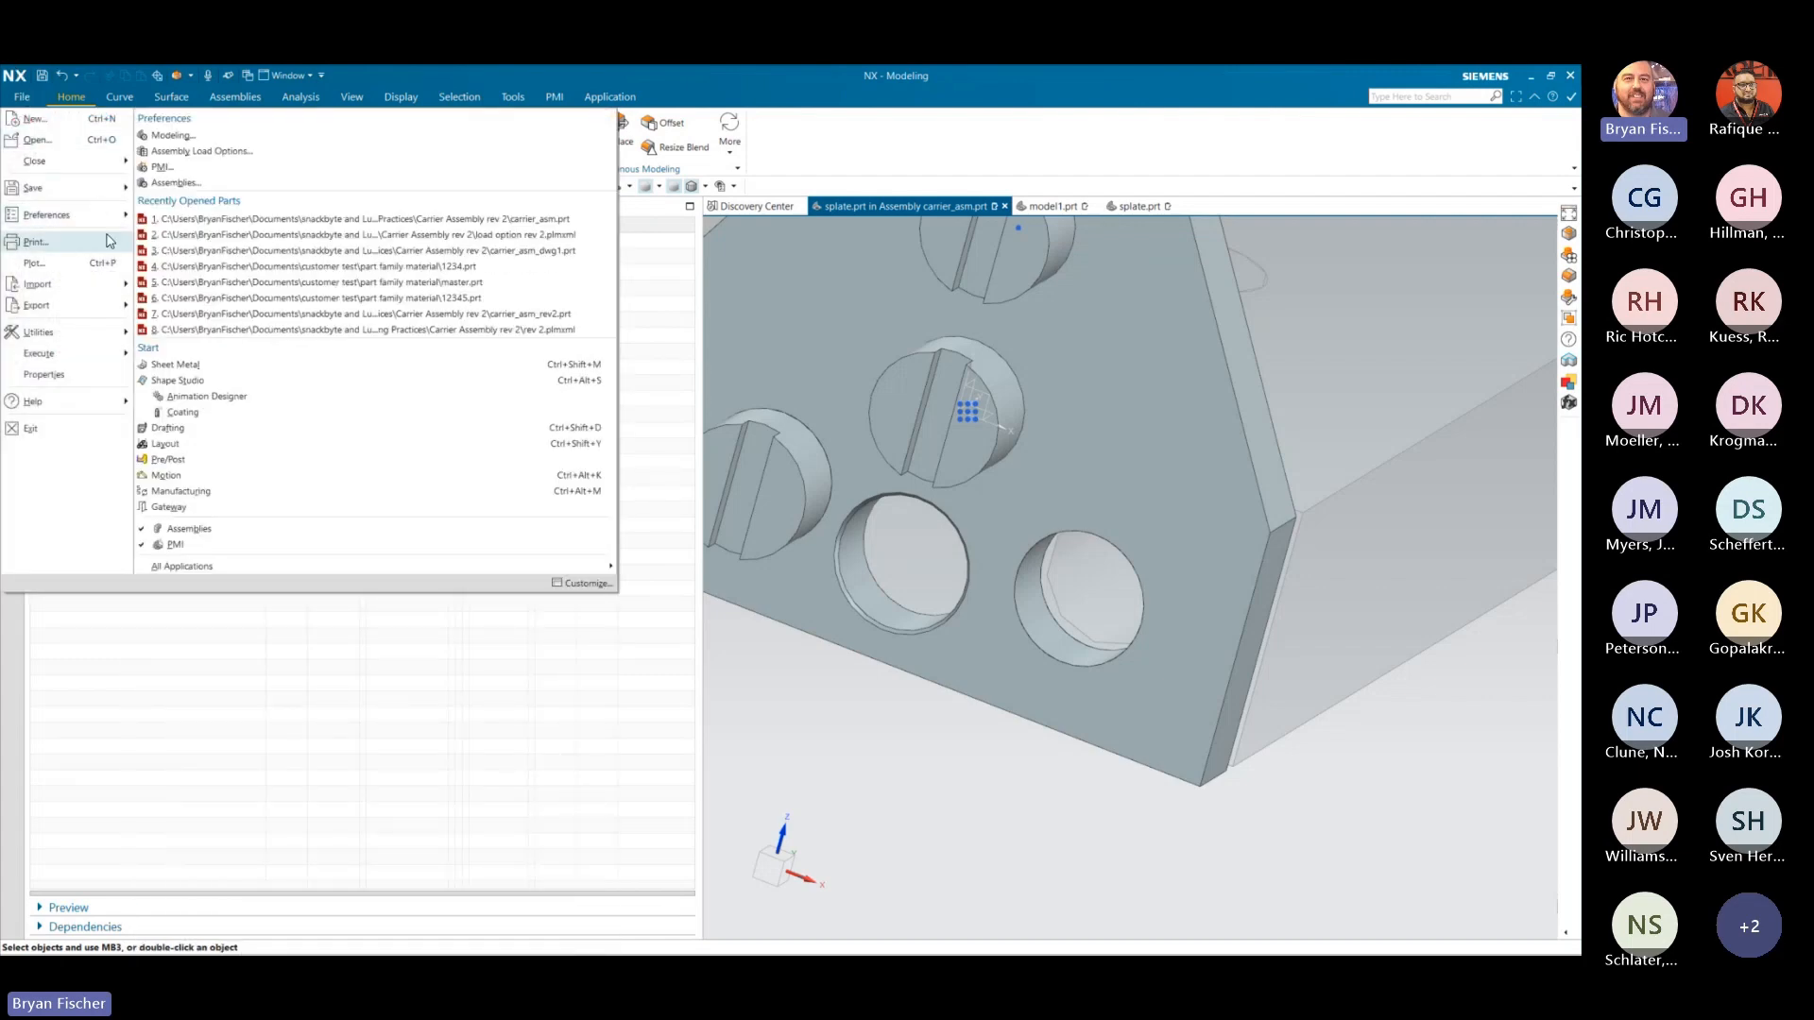
pyautogui.moveTo(113, 232)
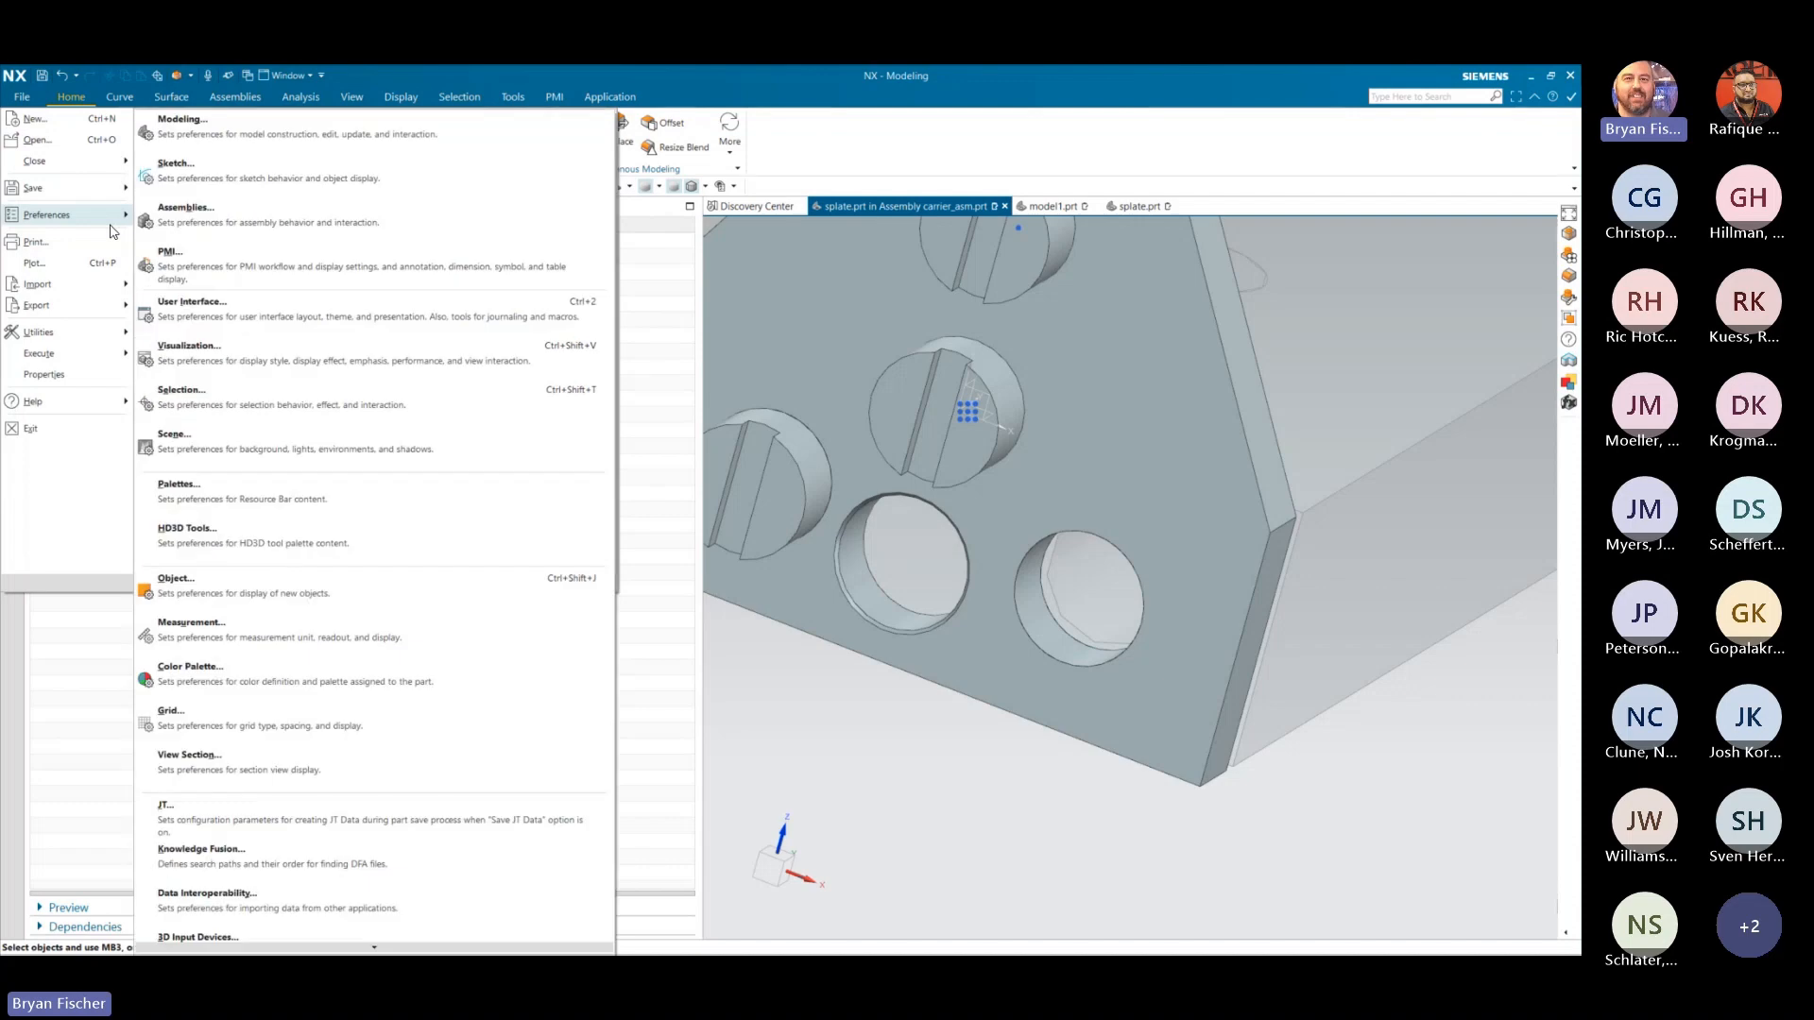
pyautogui.click(797, 704)
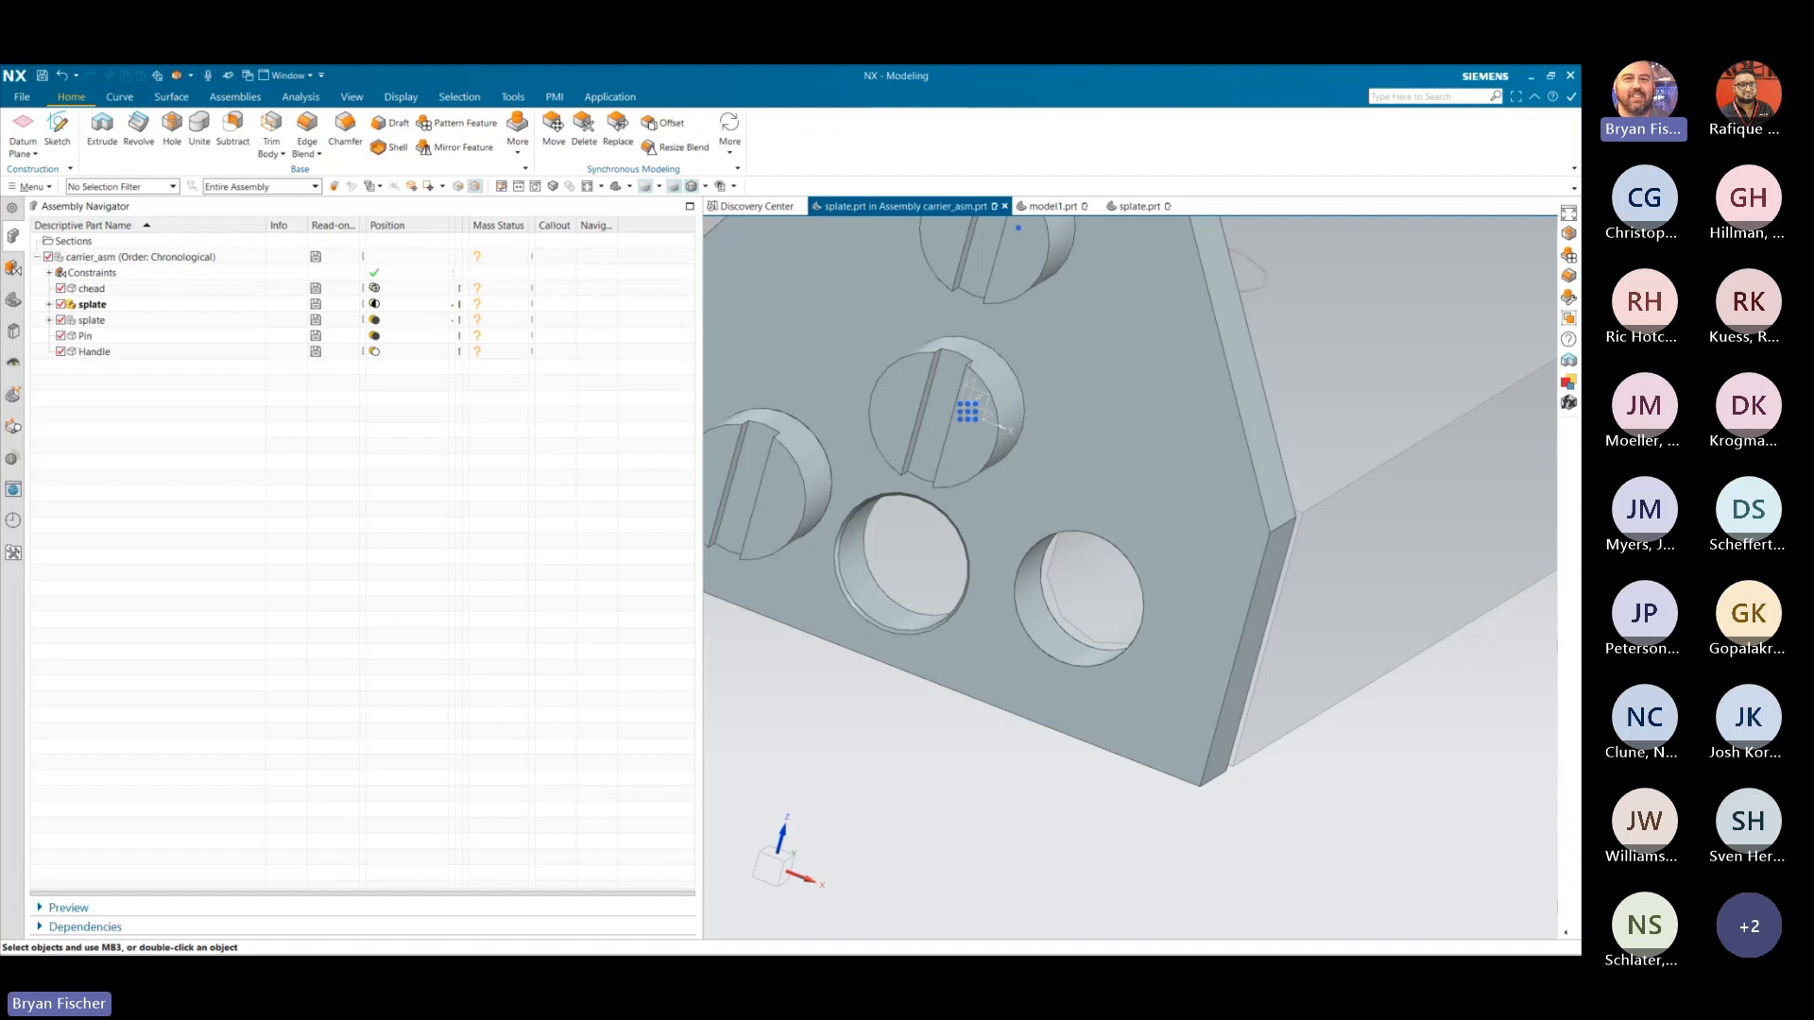
pyautogui.scroll(-5, 1117, 741)
pyautogui.moveTo(1118, 741); pyautogui.dragTo(1141, 787, button='middle')
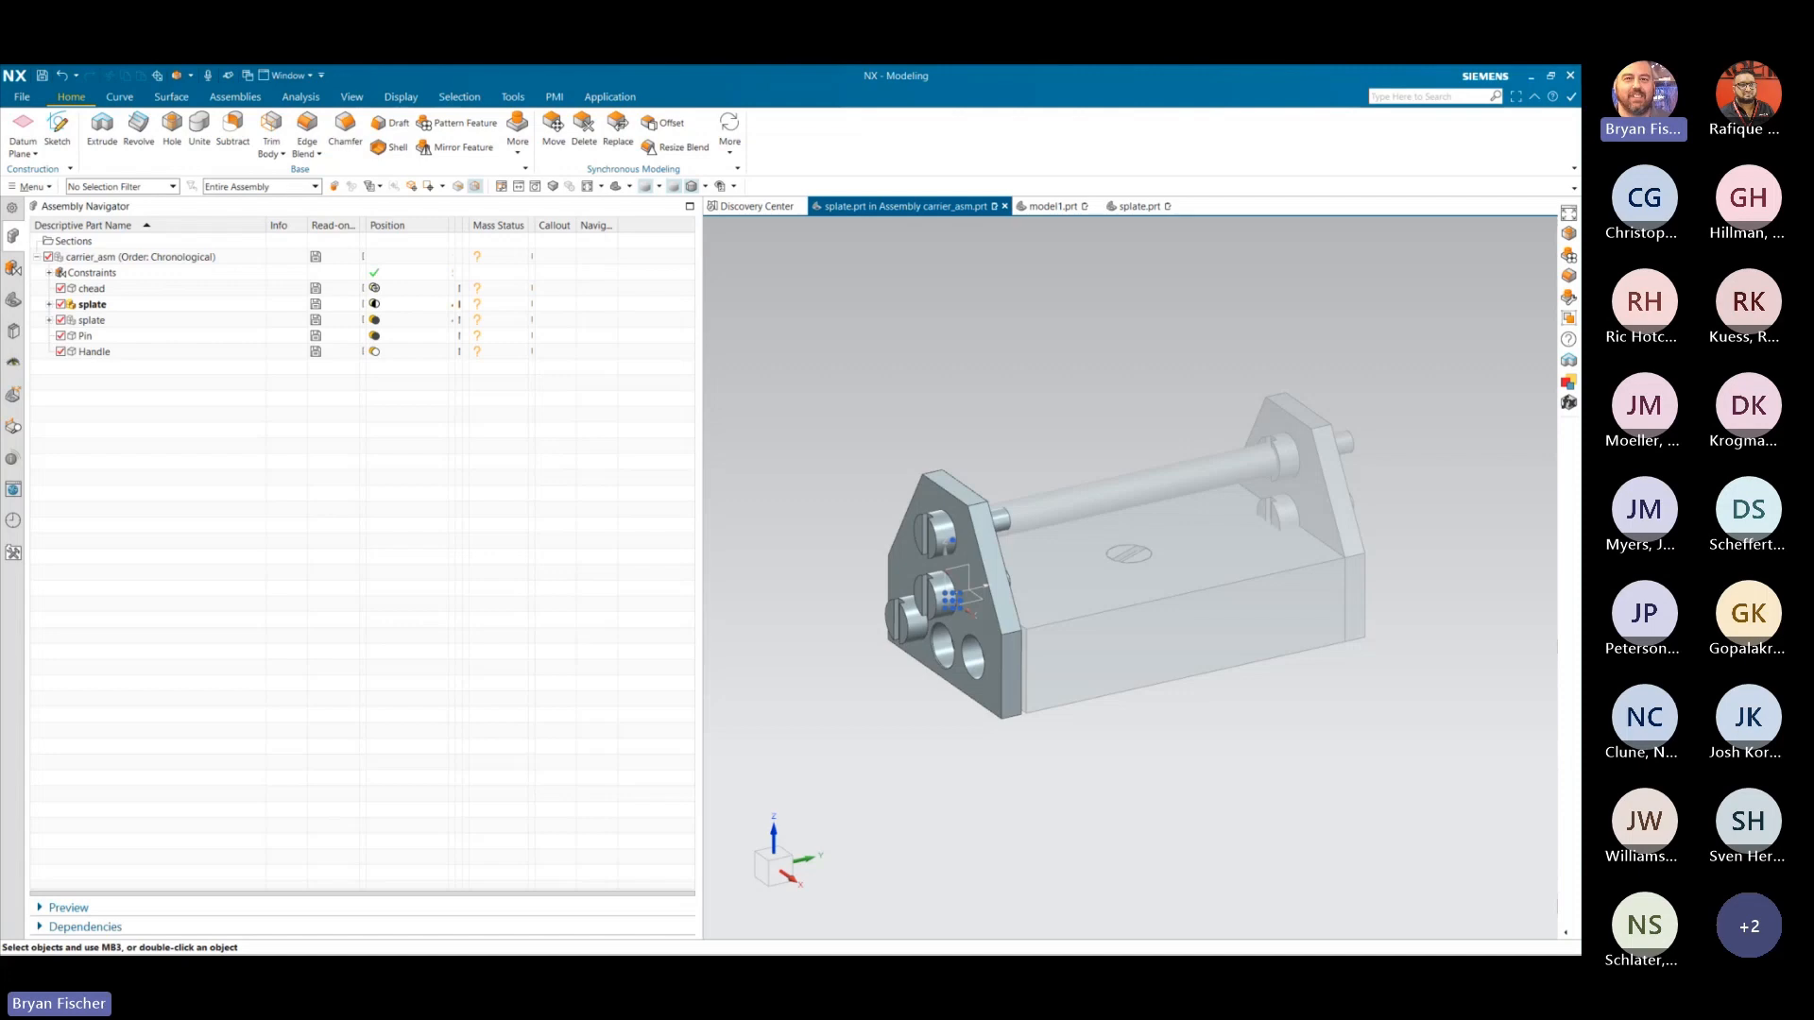
# - Switch to the browser, search the PROLIM Global Corporation YouTube channel for "nx sketch", and return to NX
pyautogui.hotkey('alt', 'Tab')
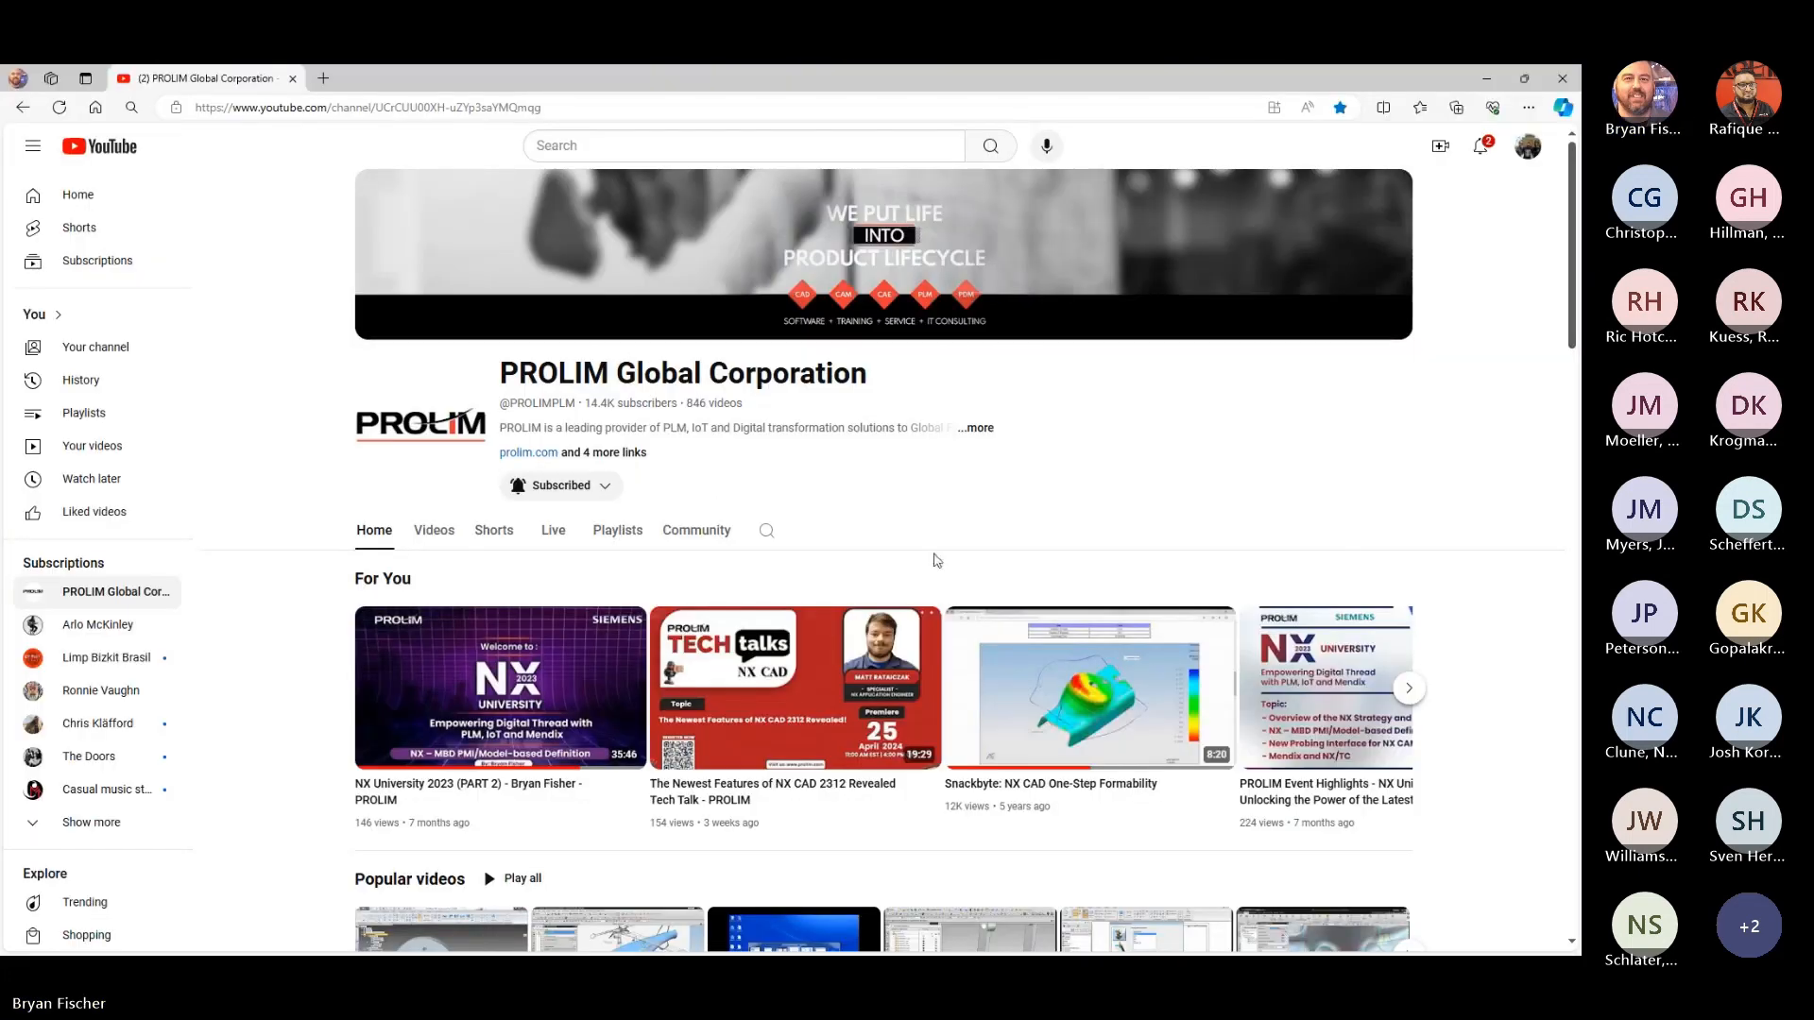
pyautogui.scroll(-1, 1141, 554)
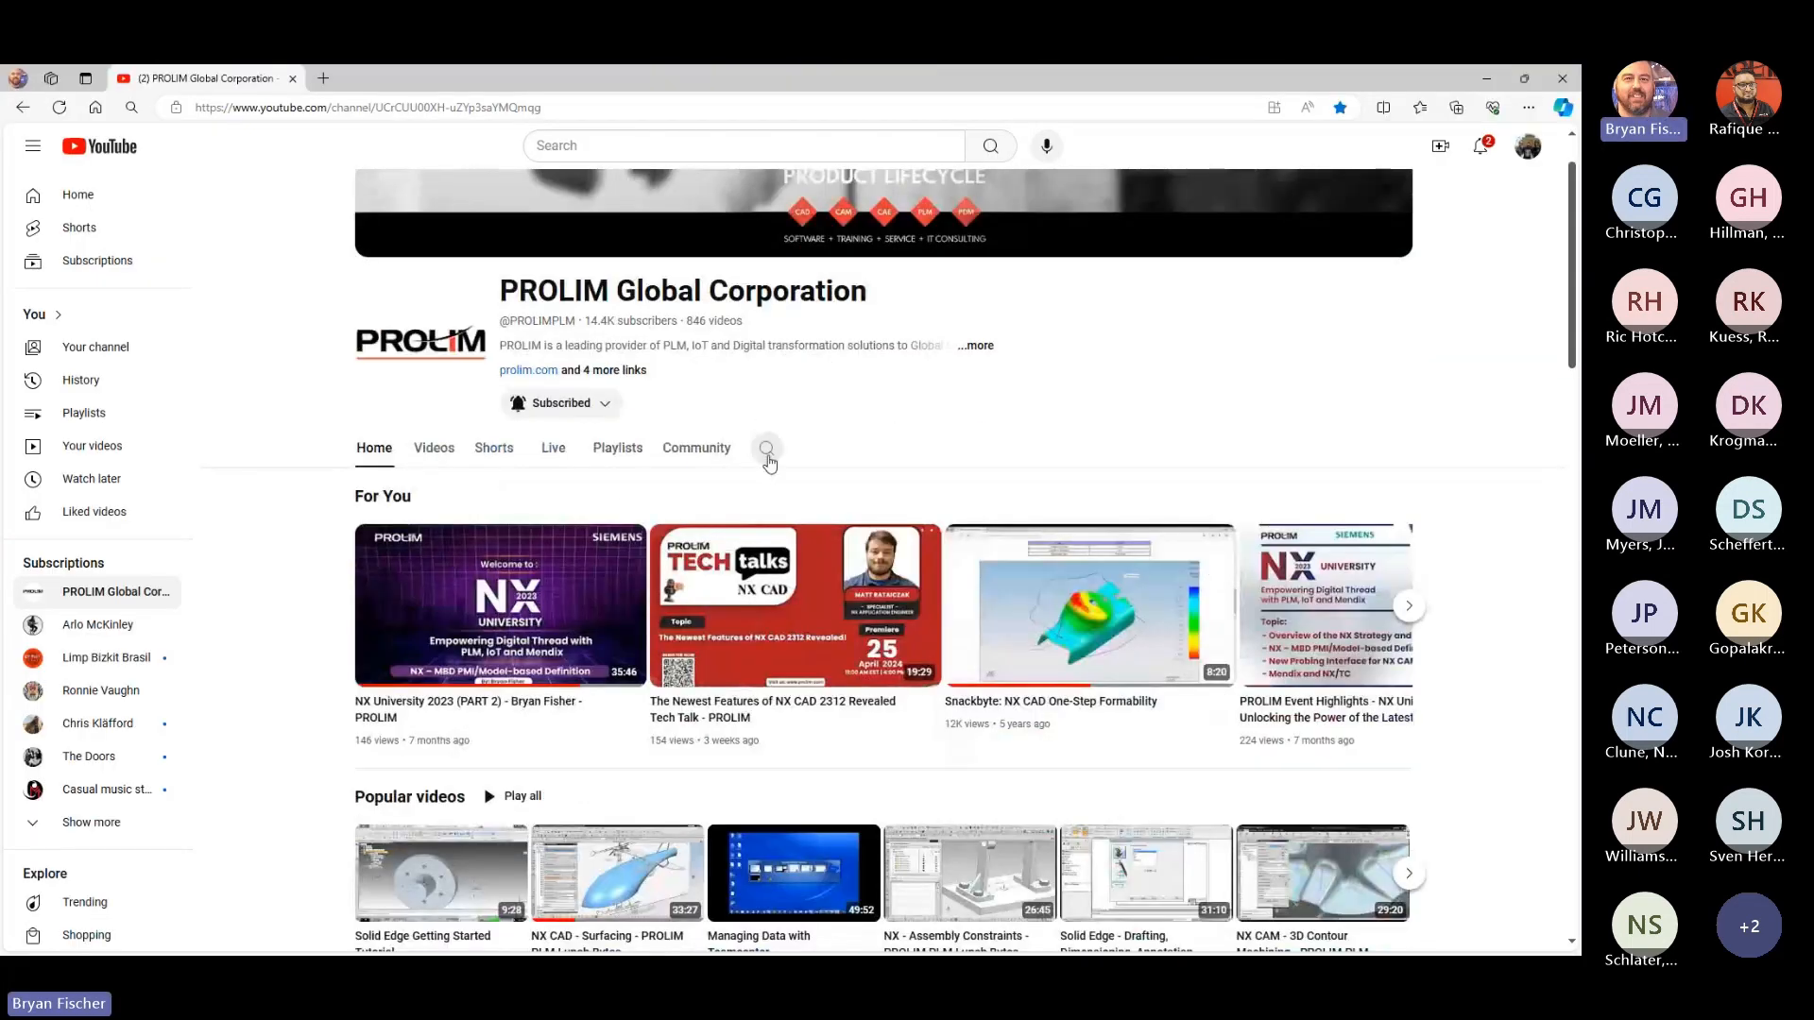
pyautogui.click(766, 450)
pyautogui.write('nx sketch')
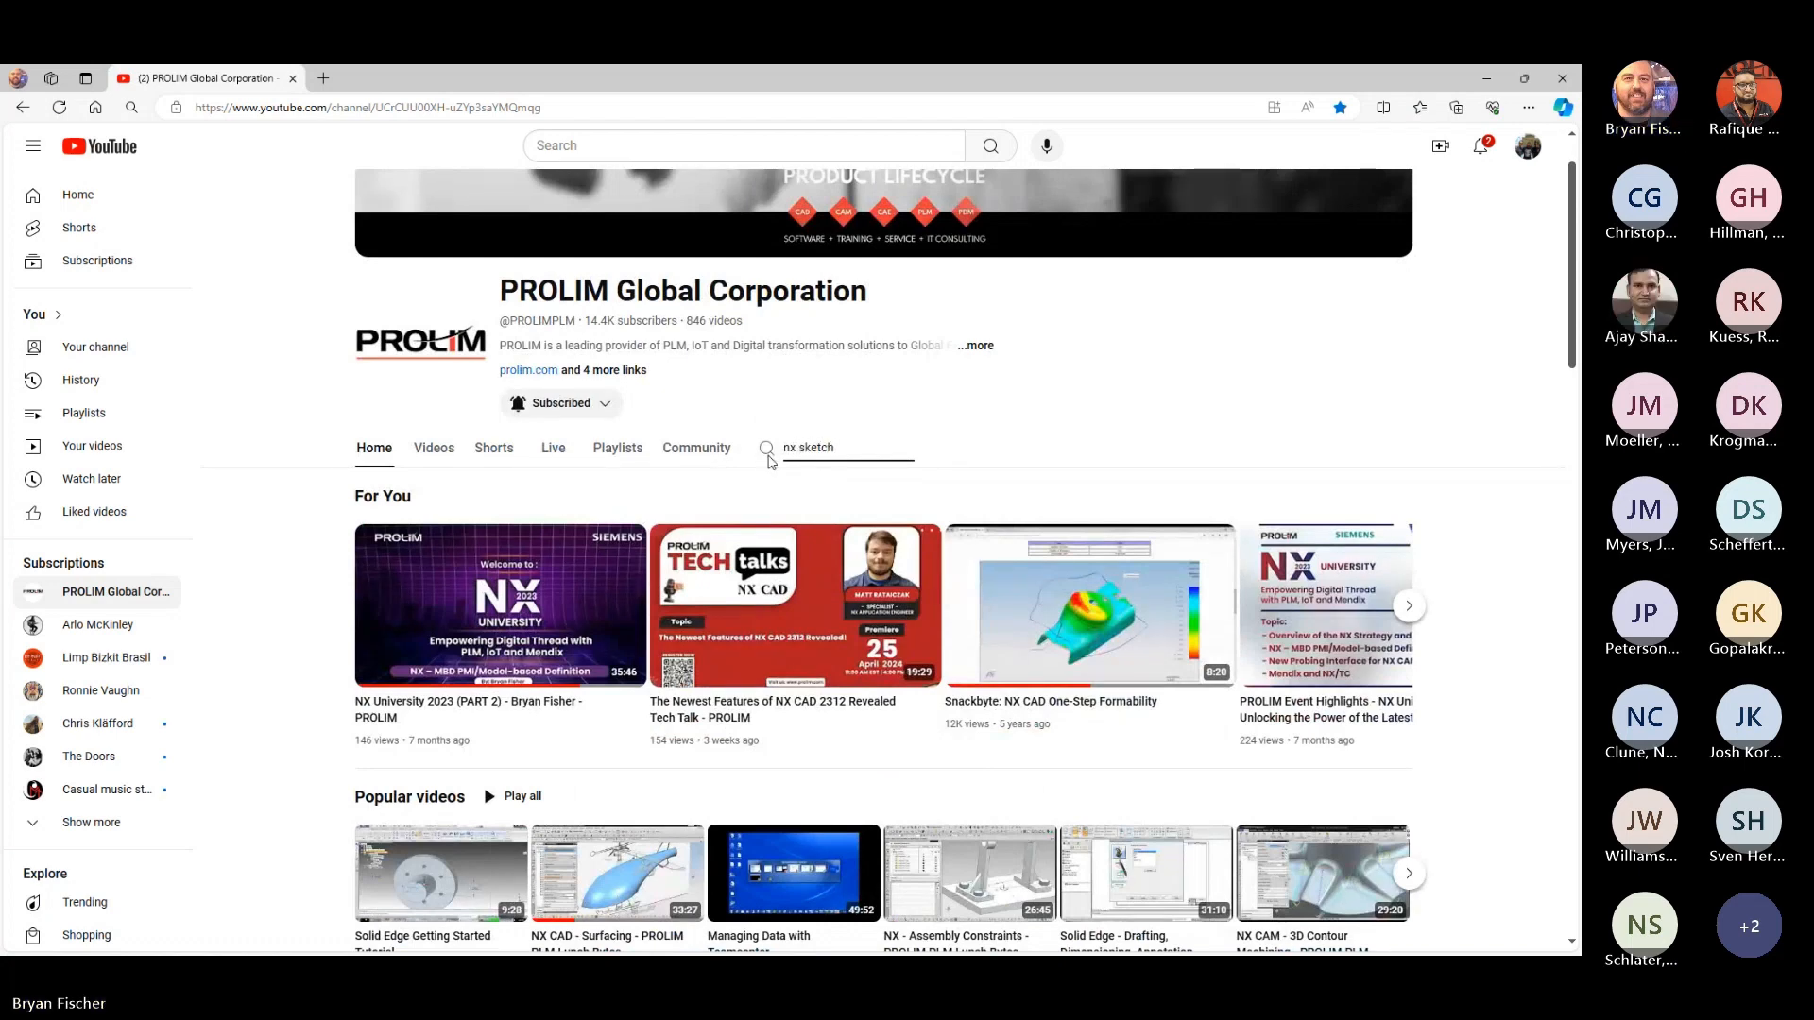
pyautogui.press('Return')
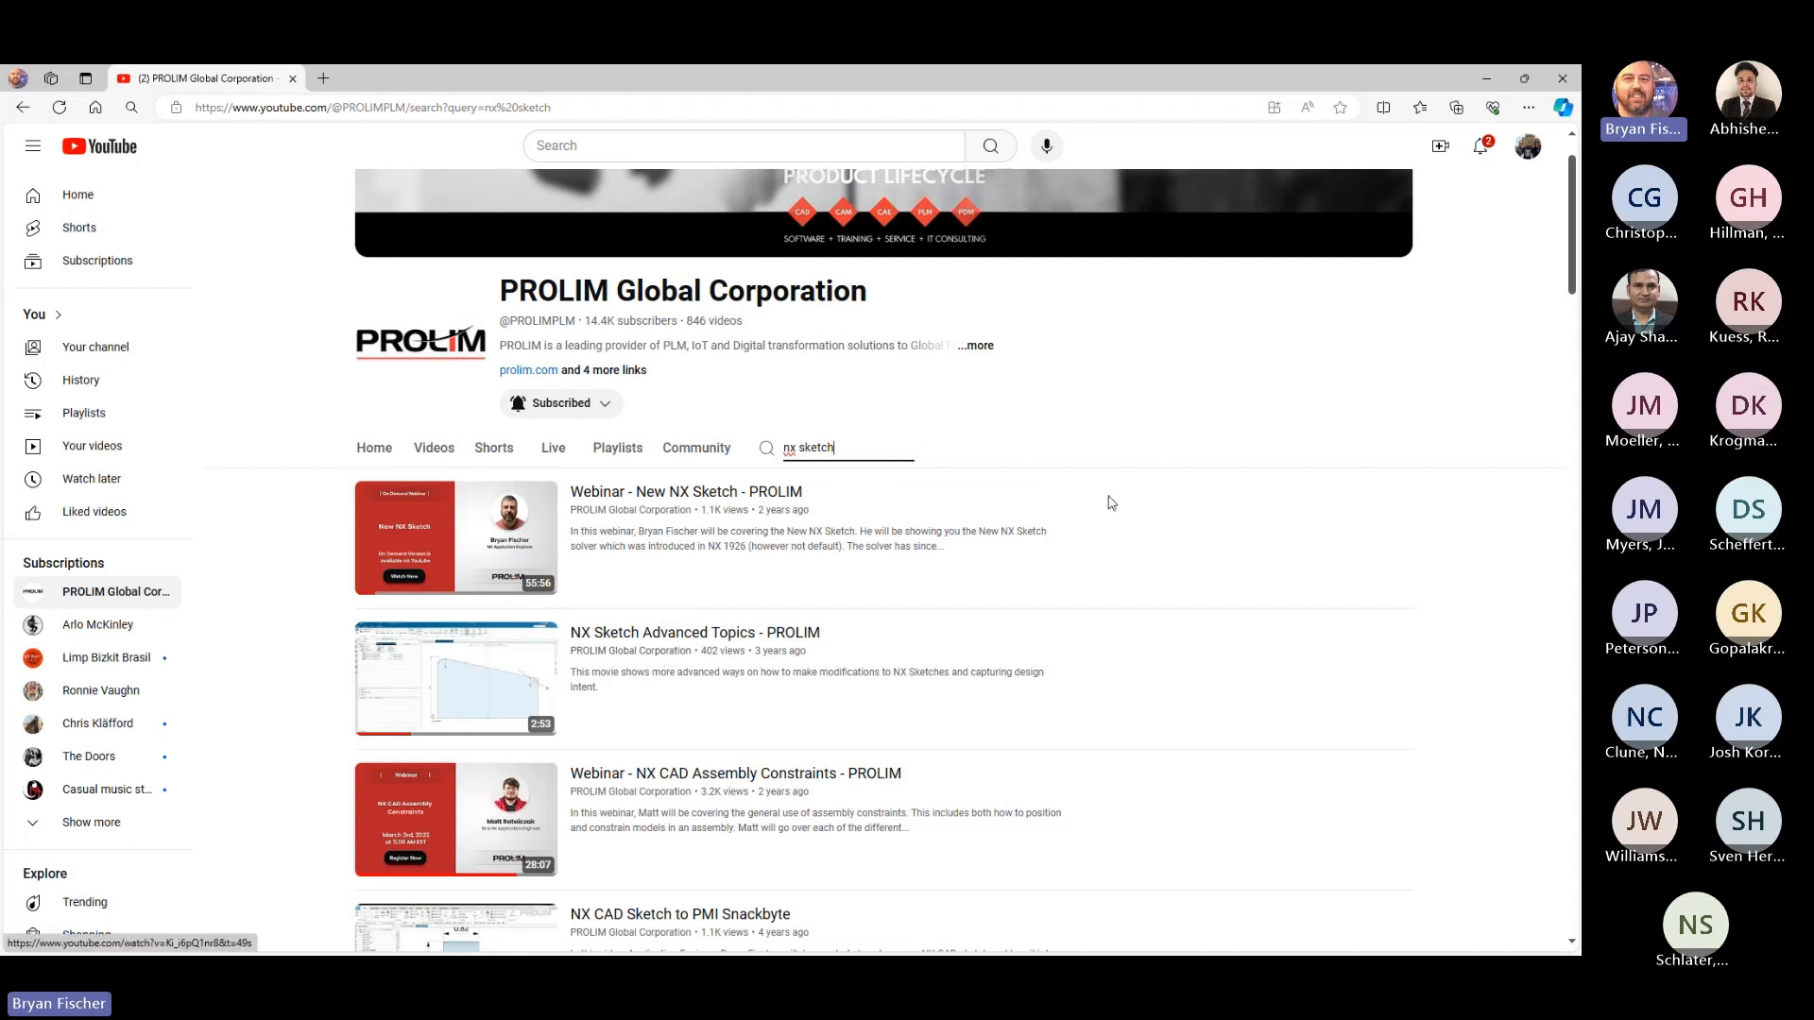
pyautogui.scroll(1, 1111, 503)
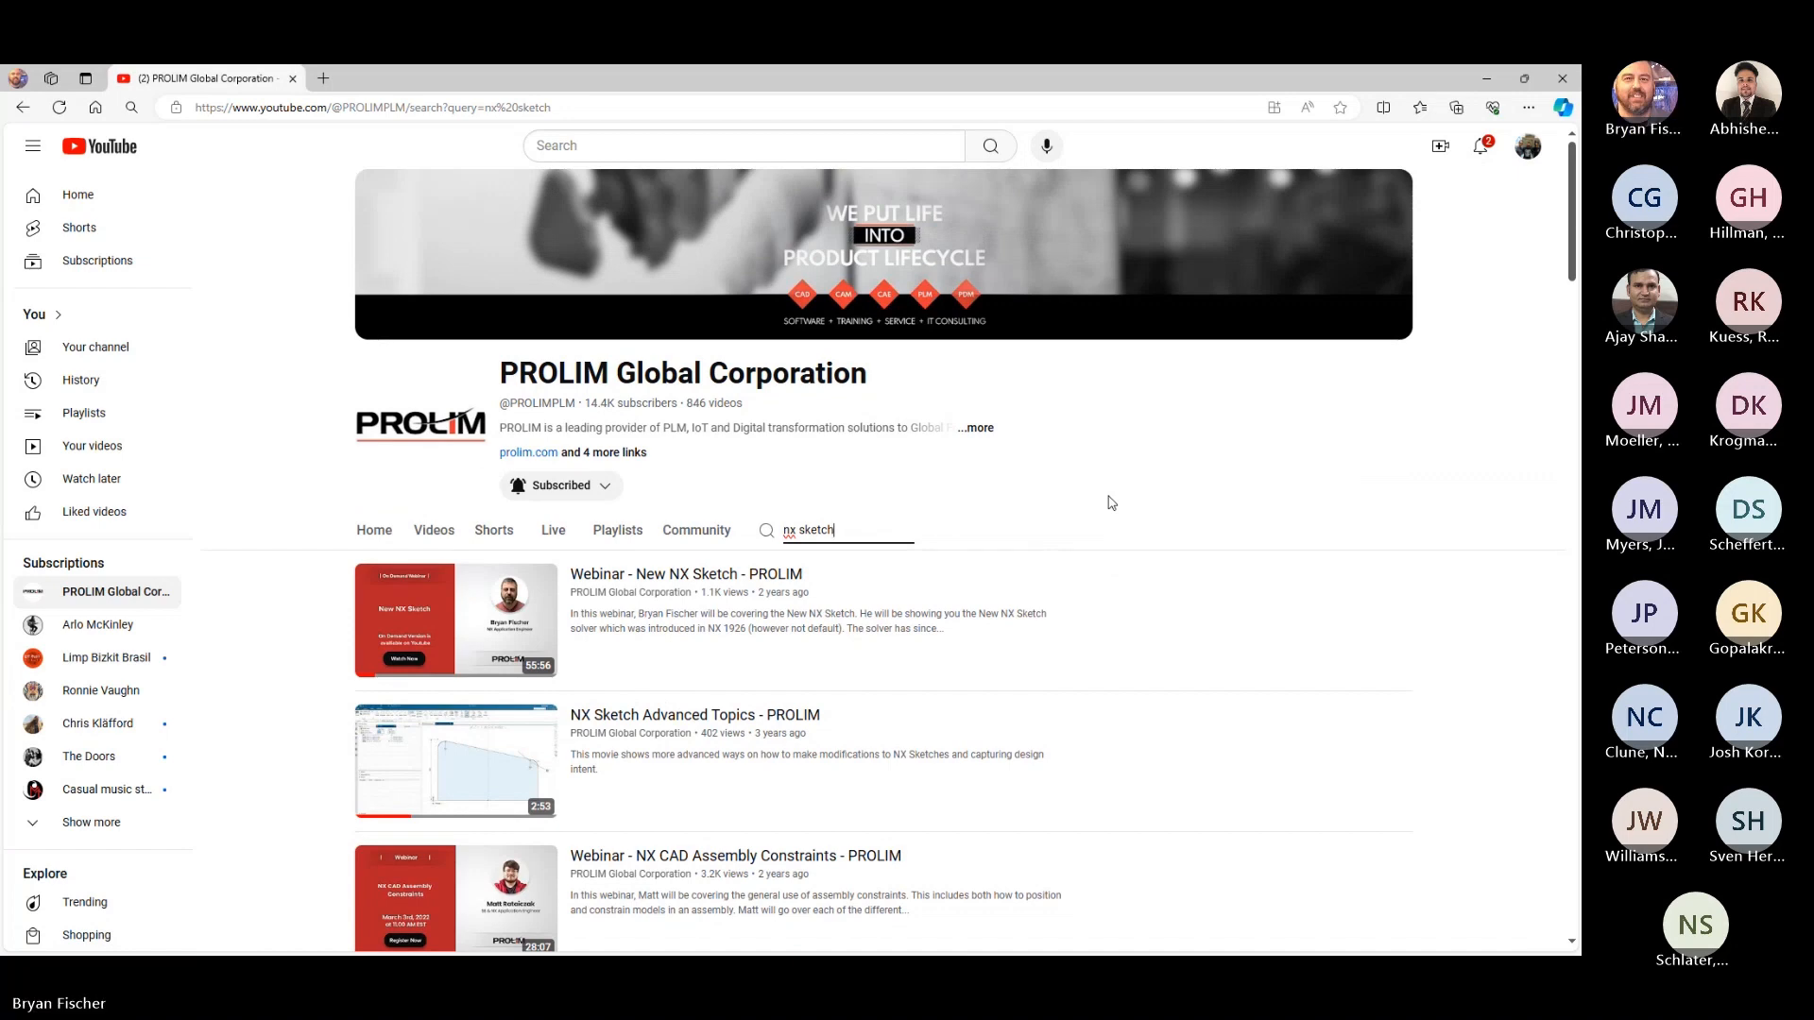
pyautogui.click(1491, 77)
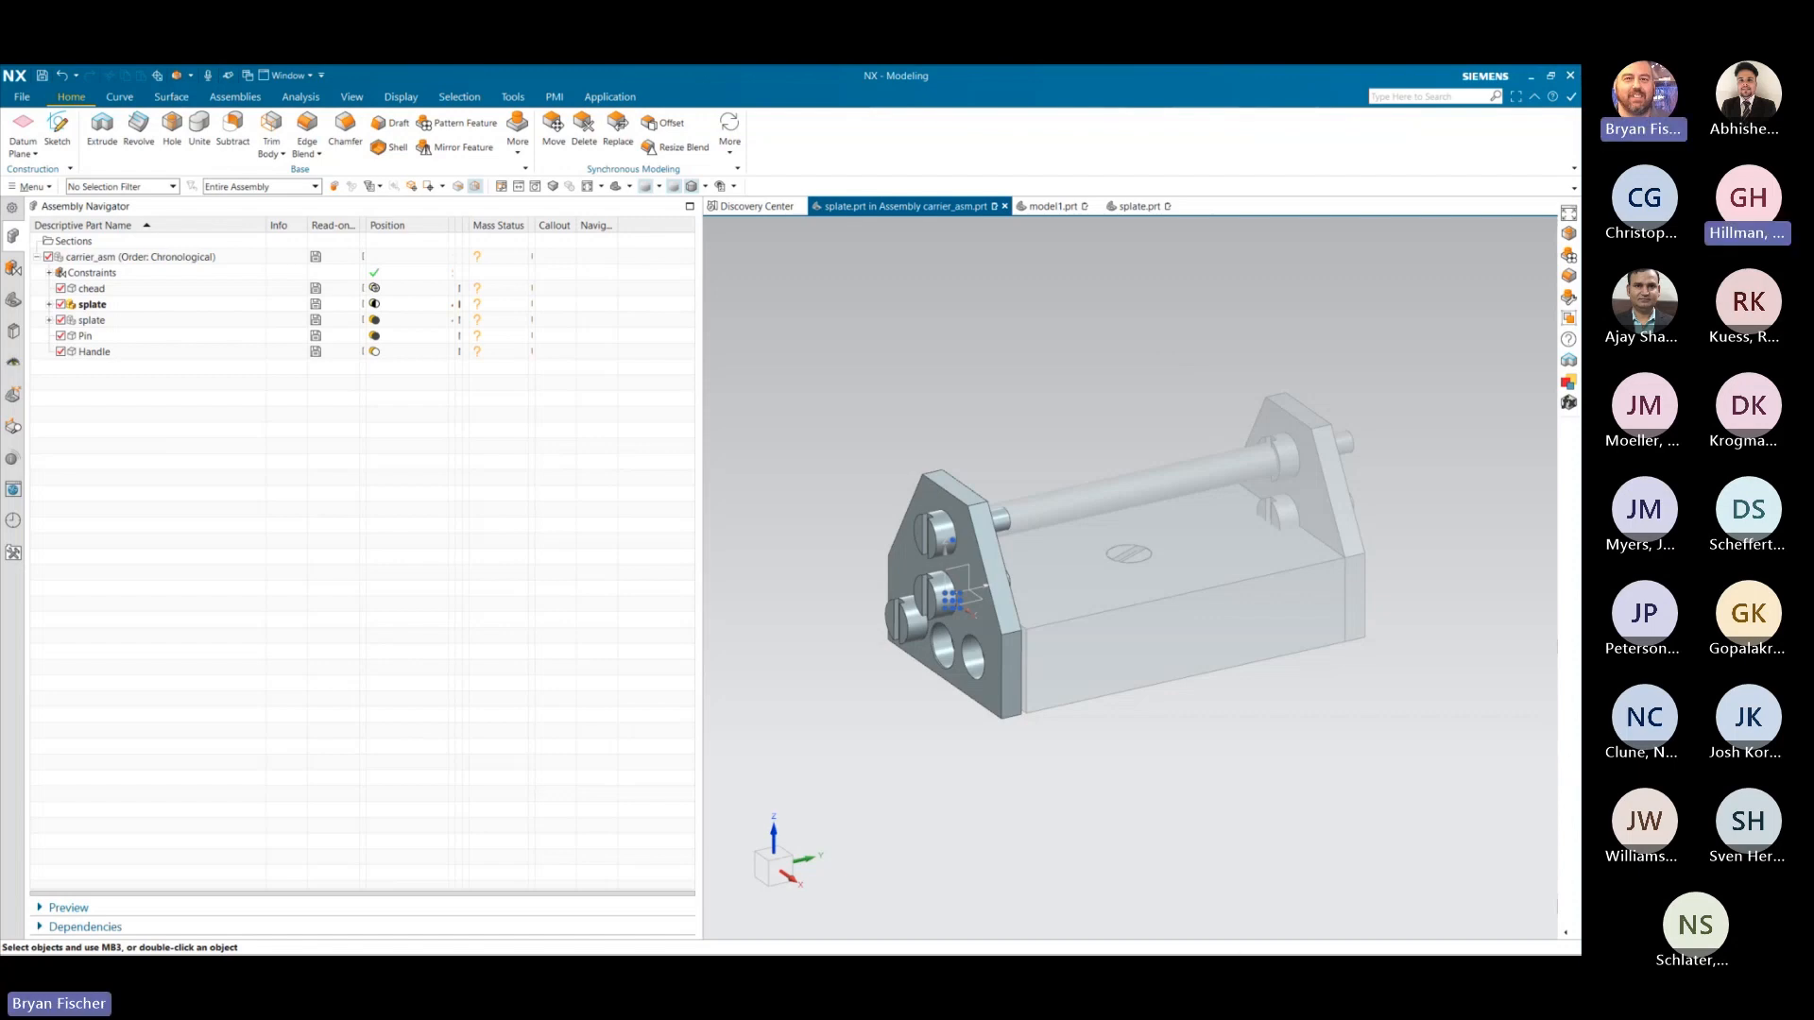
pyautogui.hotkey('alt', 'Tab')
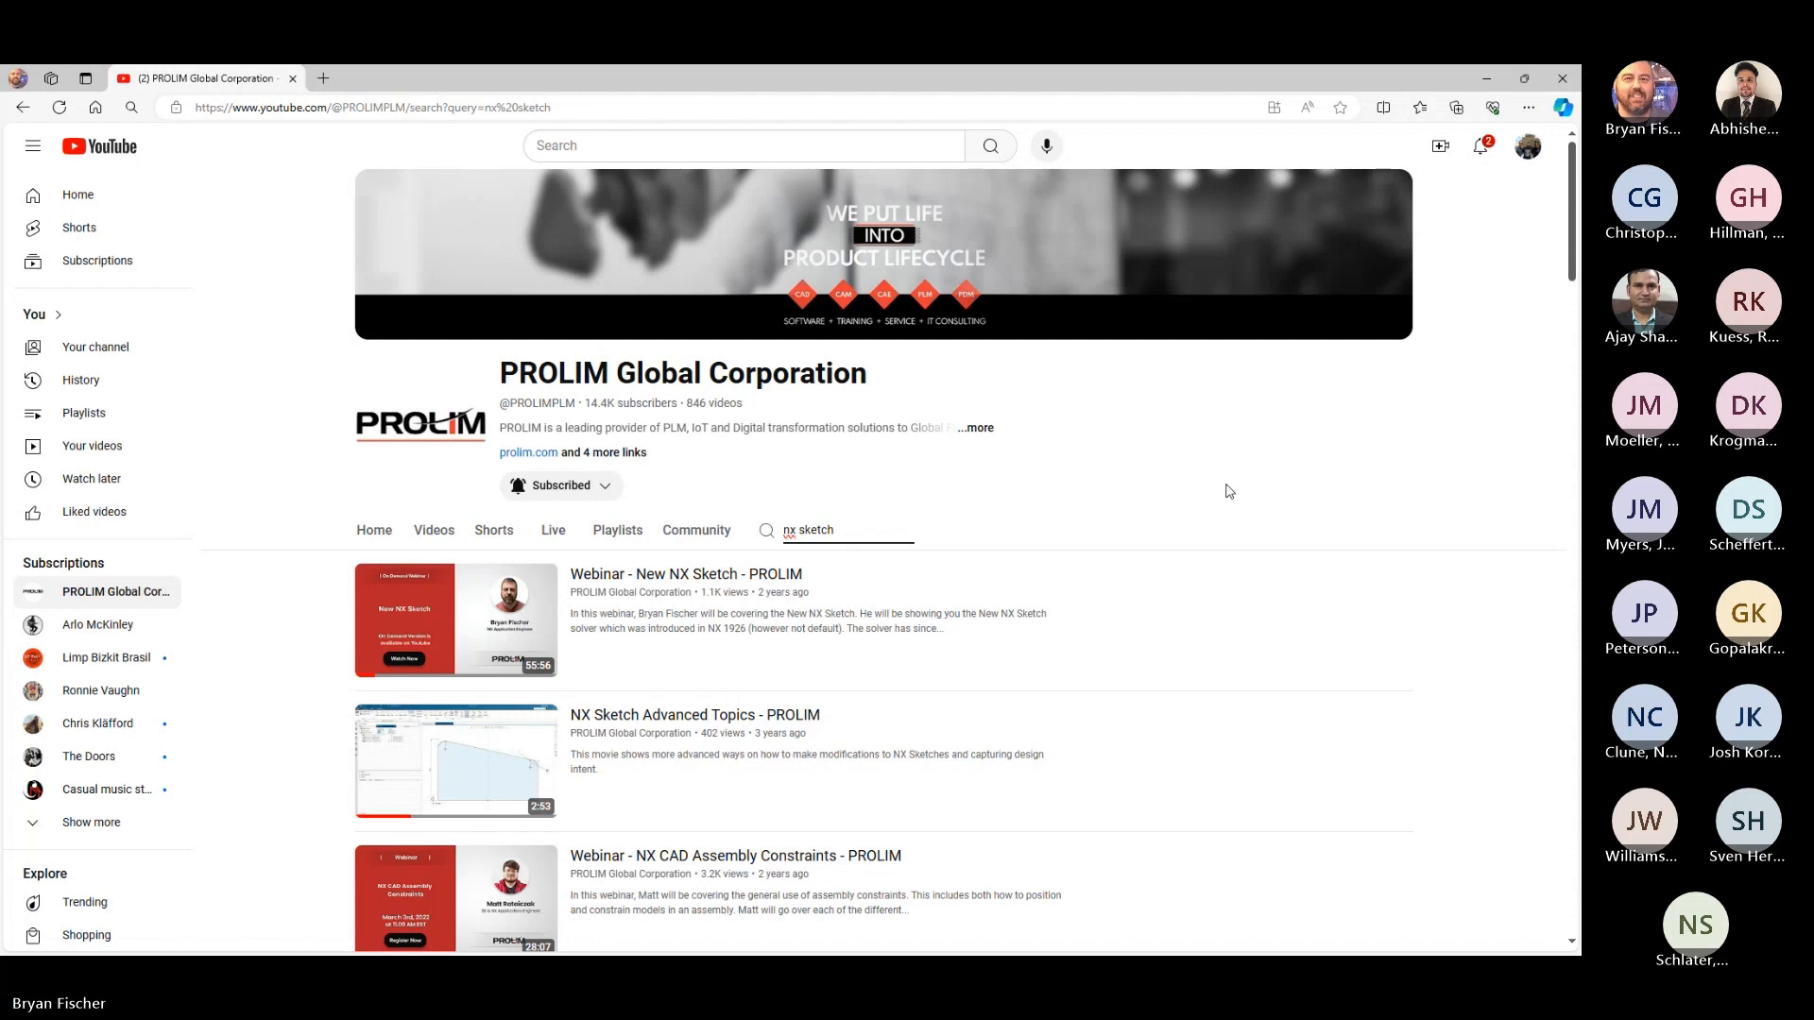
pyautogui.hotkey('alt', 'Tab')
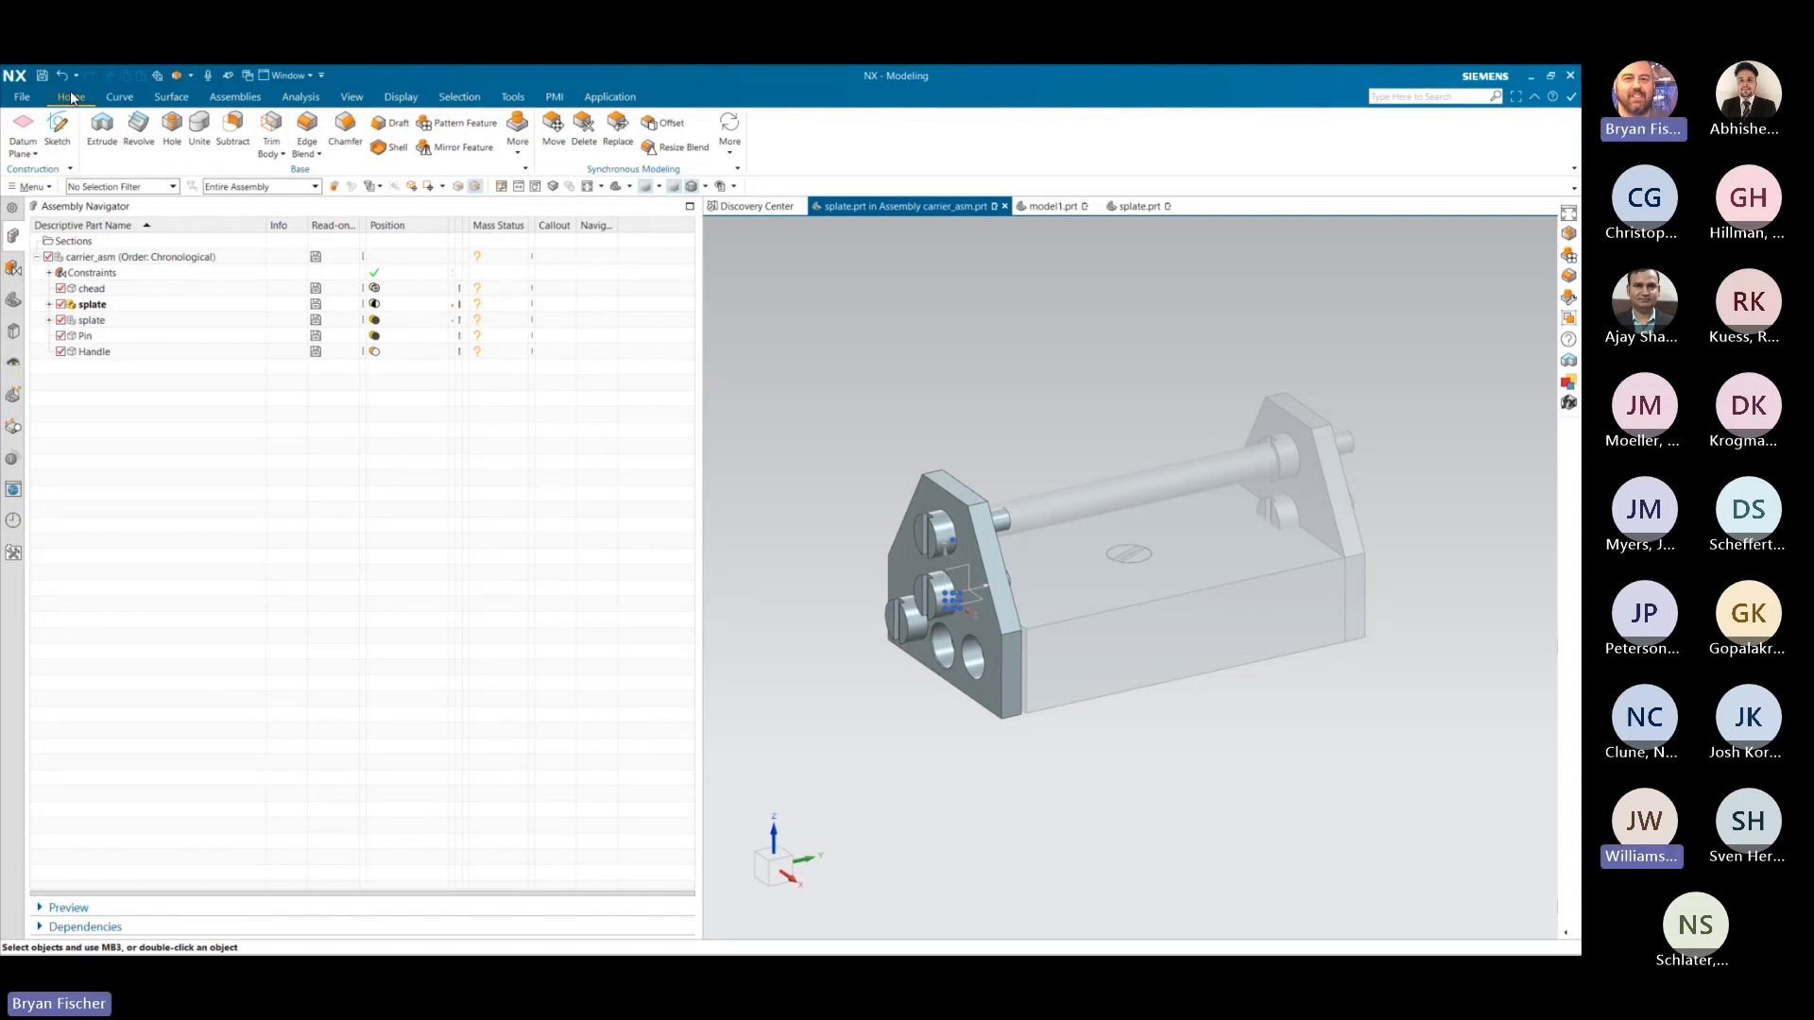
# - Examine the Scope choices for Load and Option in Assembly Load Options, and leave without changing them
pyautogui.click(22, 96)
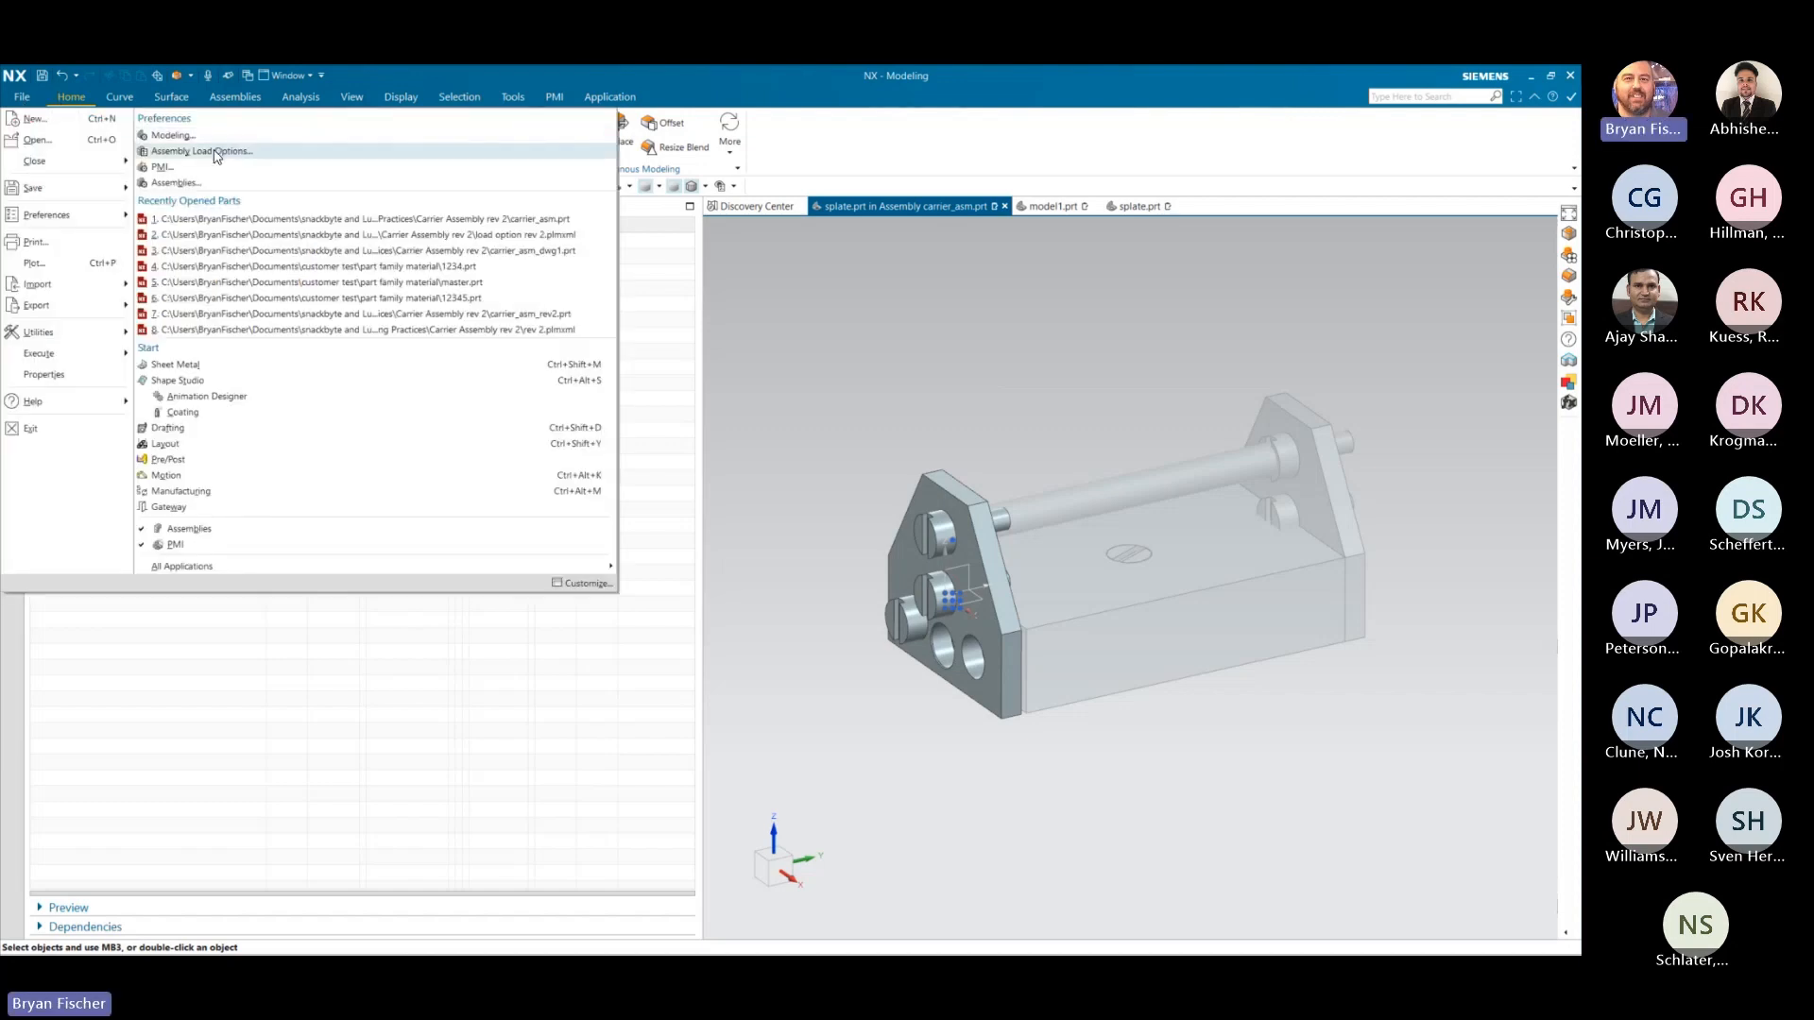
pyautogui.click(165, 146)
pyautogui.click(614, 530)
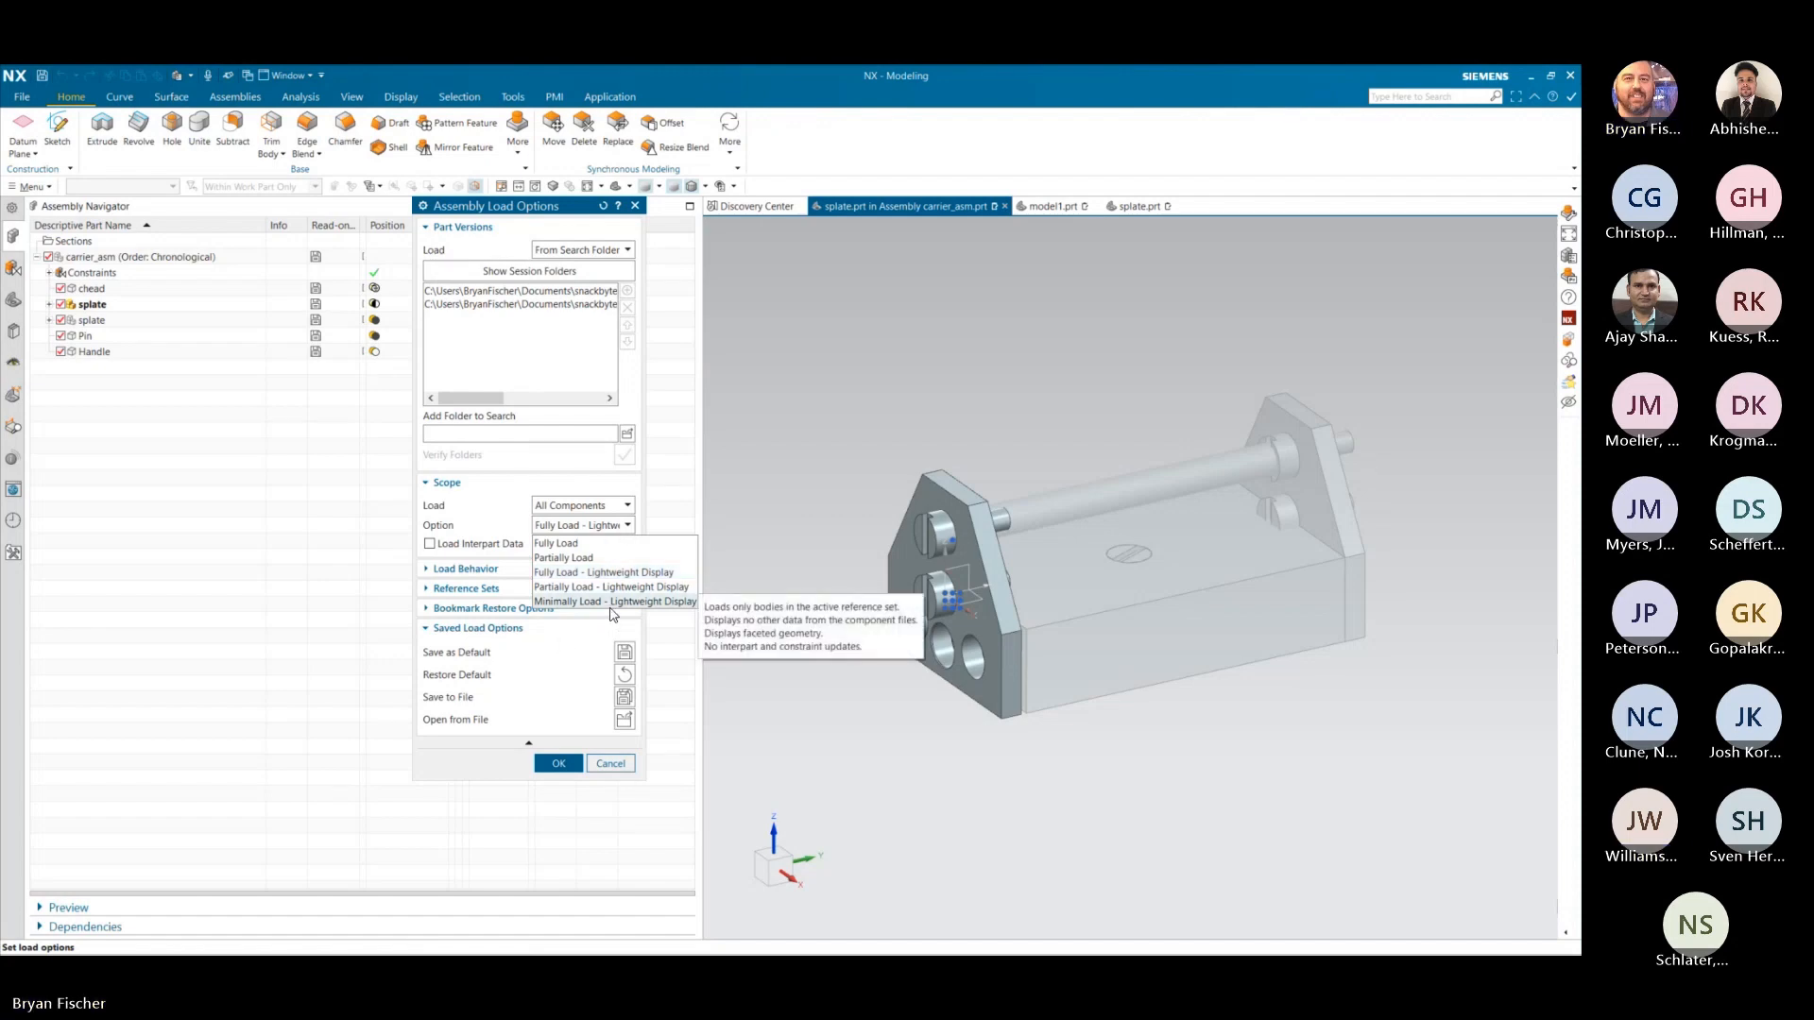
pyautogui.click(484, 523)
pyautogui.click(615, 506)
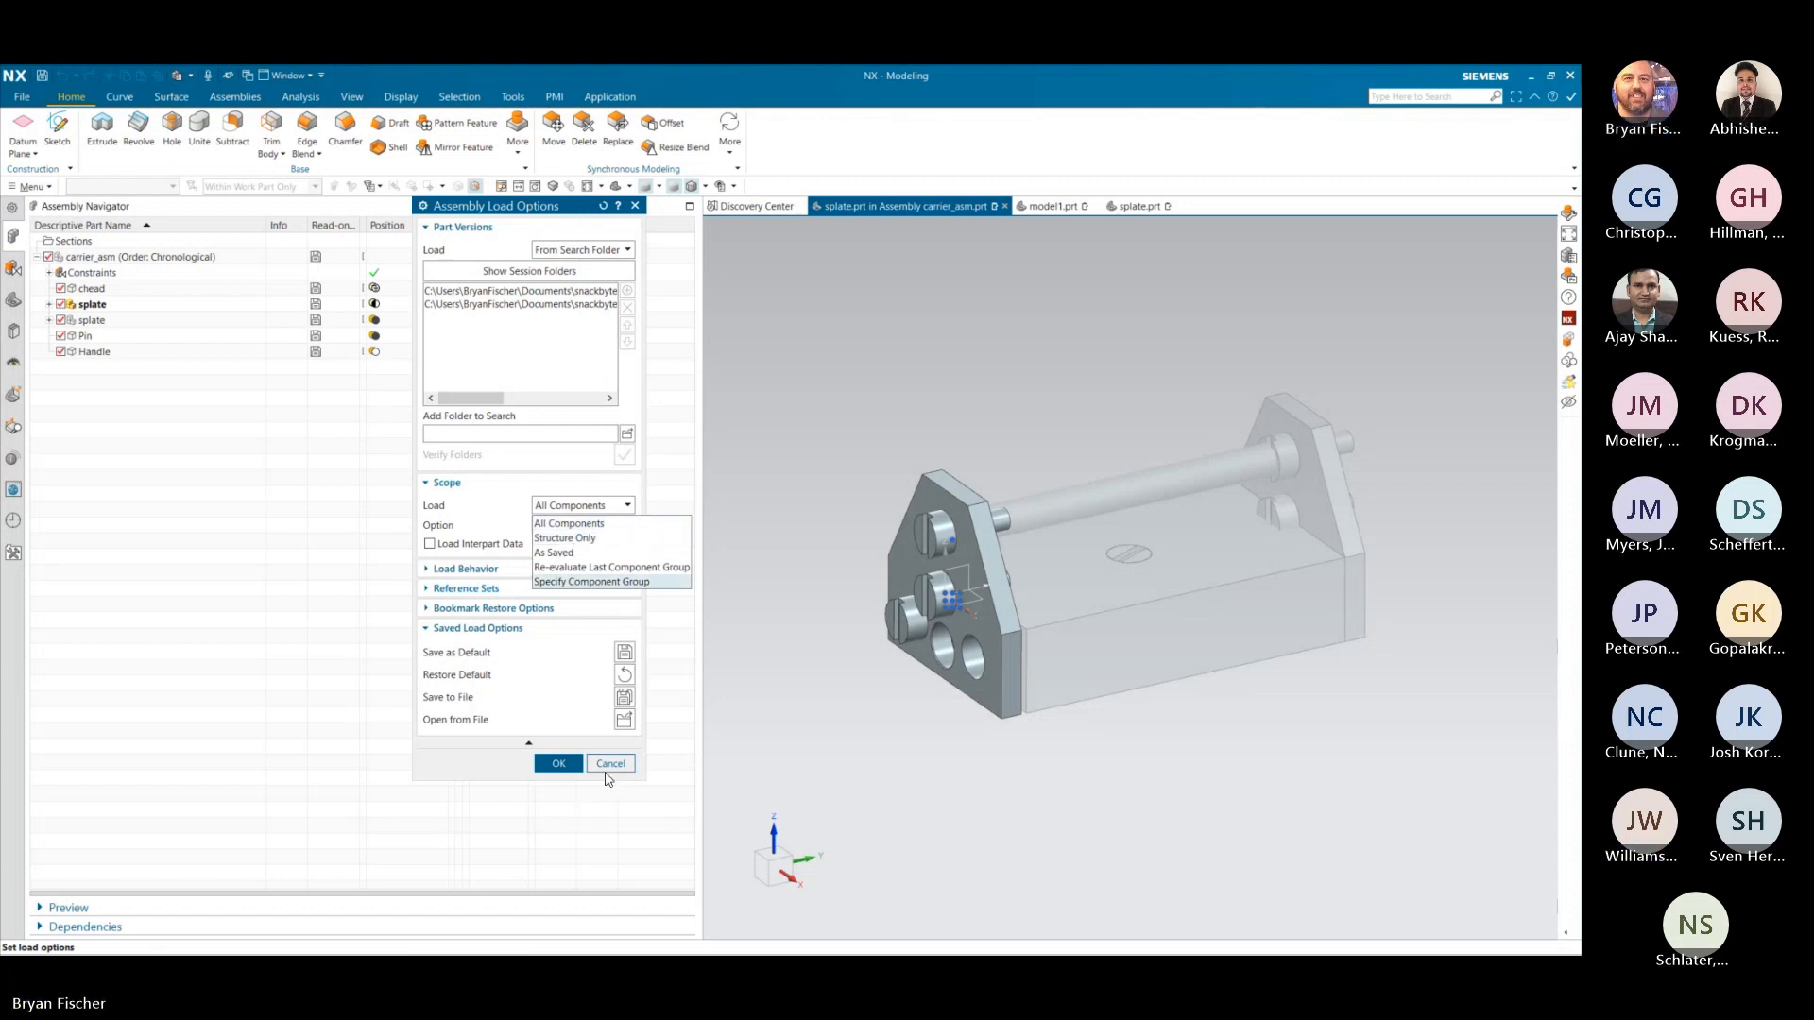
pyautogui.click(610, 764)
pyautogui.click(611, 763)
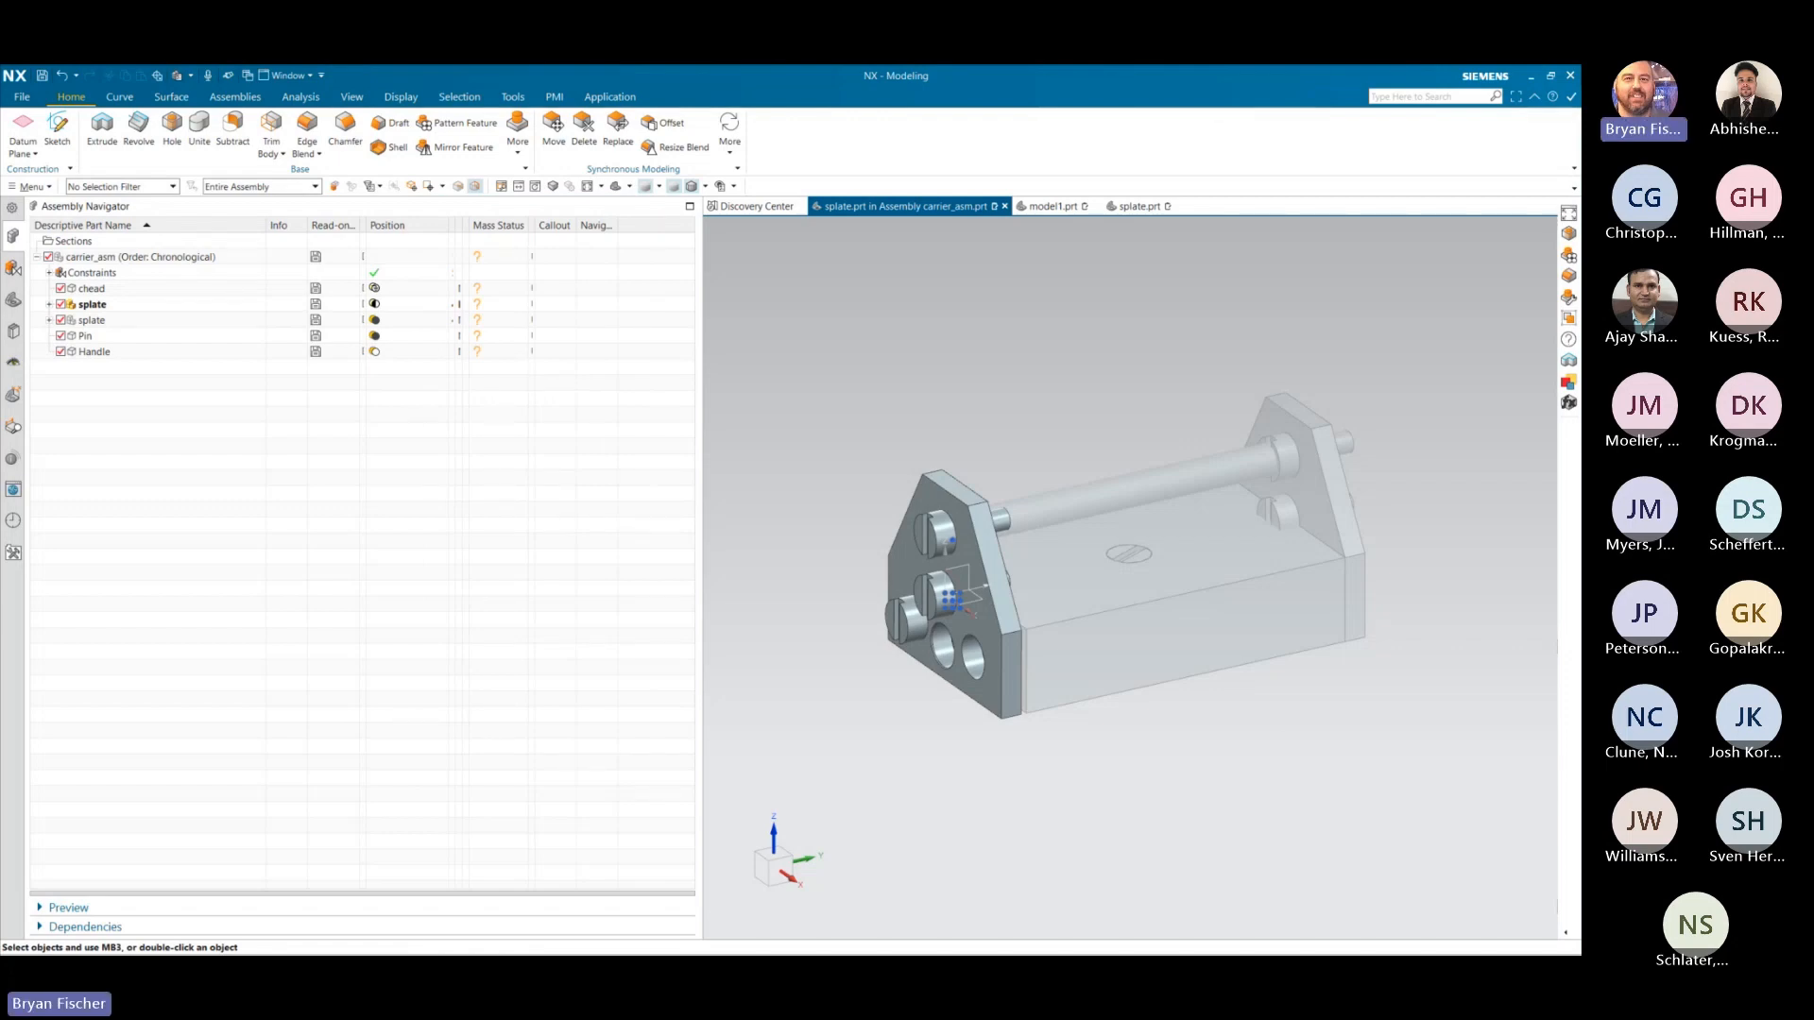
pyautogui.hotkey('alt', 'Tab')
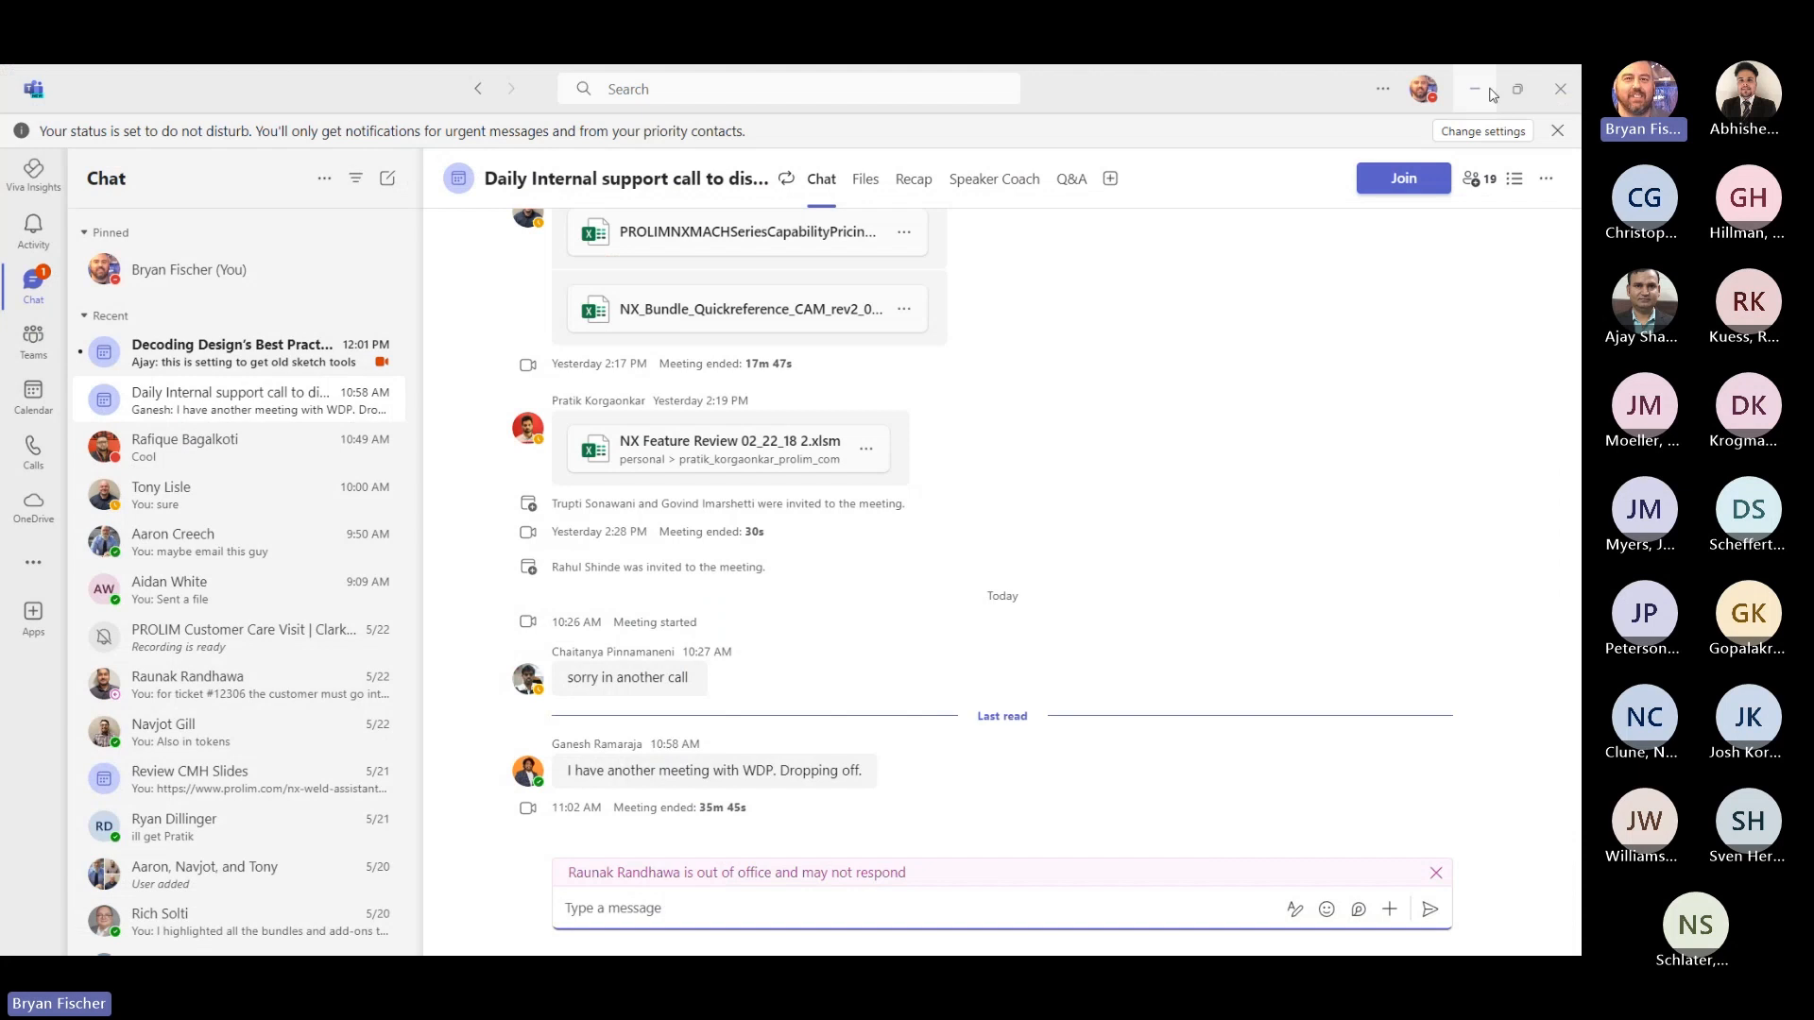
pyautogui.click(1490, 89)
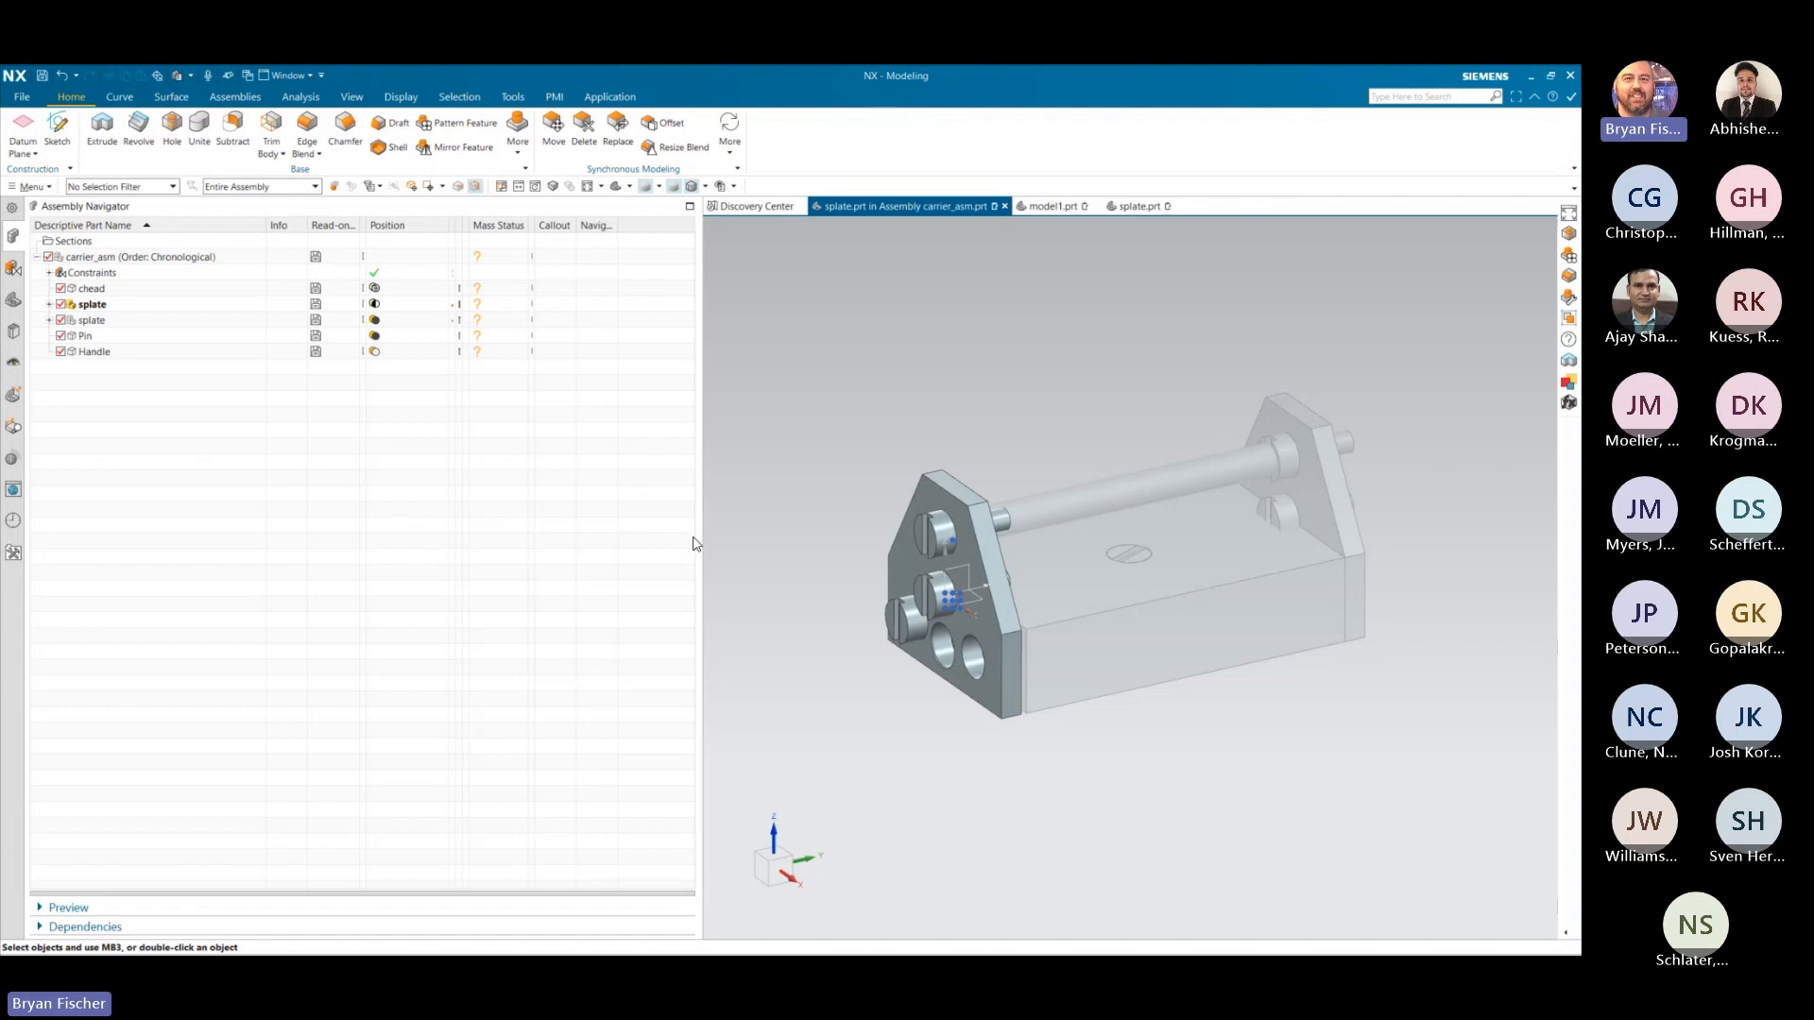
# - Narrow the Assembly Navigator, search the Early Access Features for "sketch", and leave the list without changes
pyautogui.moveTo(694, 544); pyautogui.dragTo(574, 557)
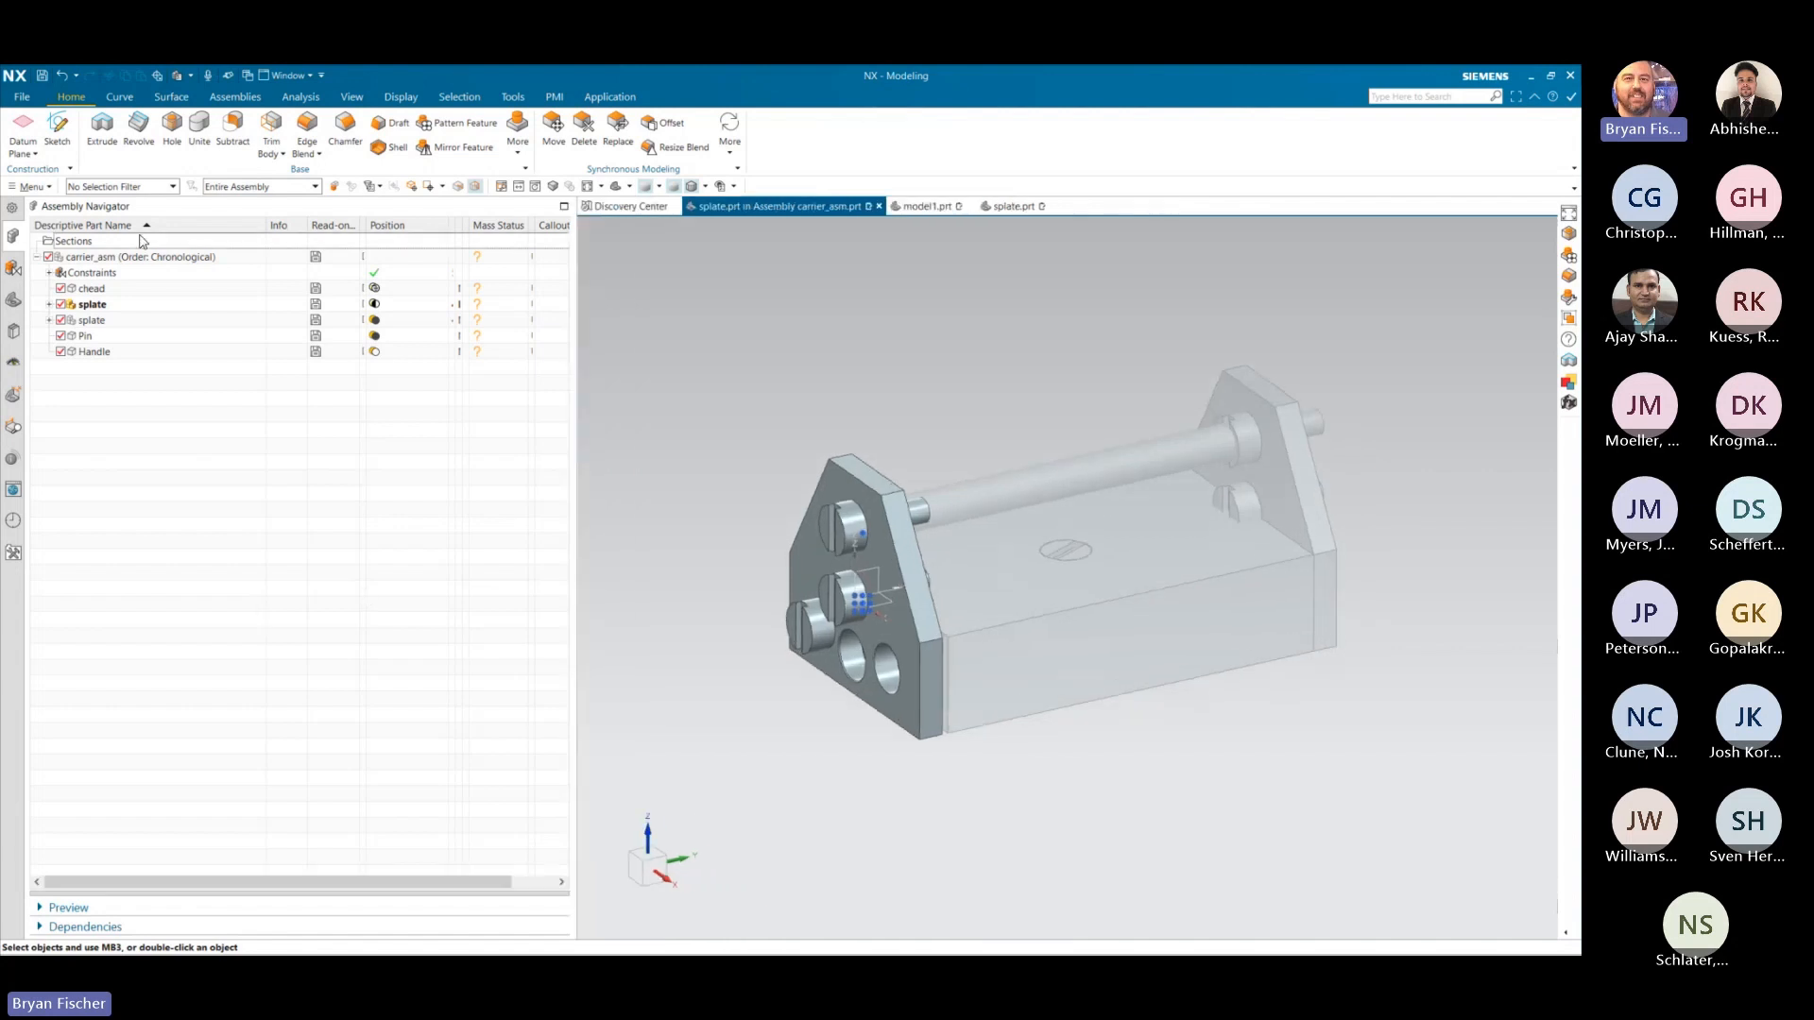
pyautogui.click(20, 98)
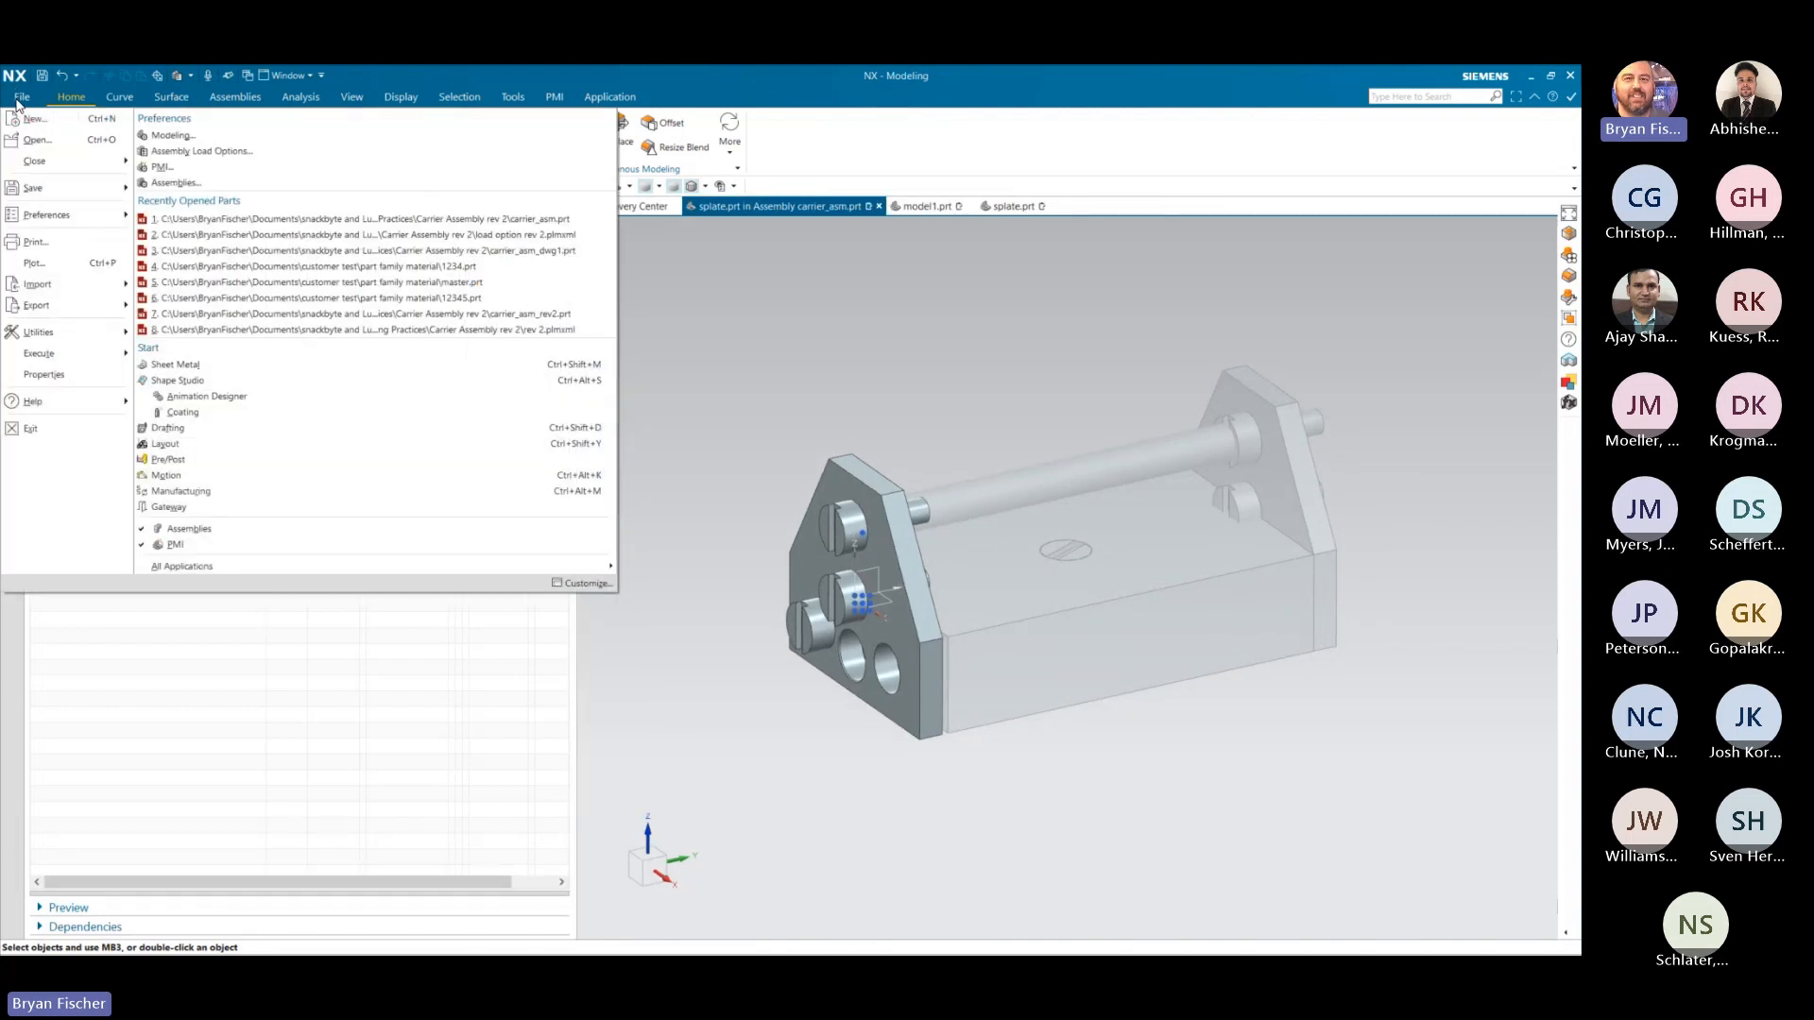
pyautogui.moveTo(87, 330)
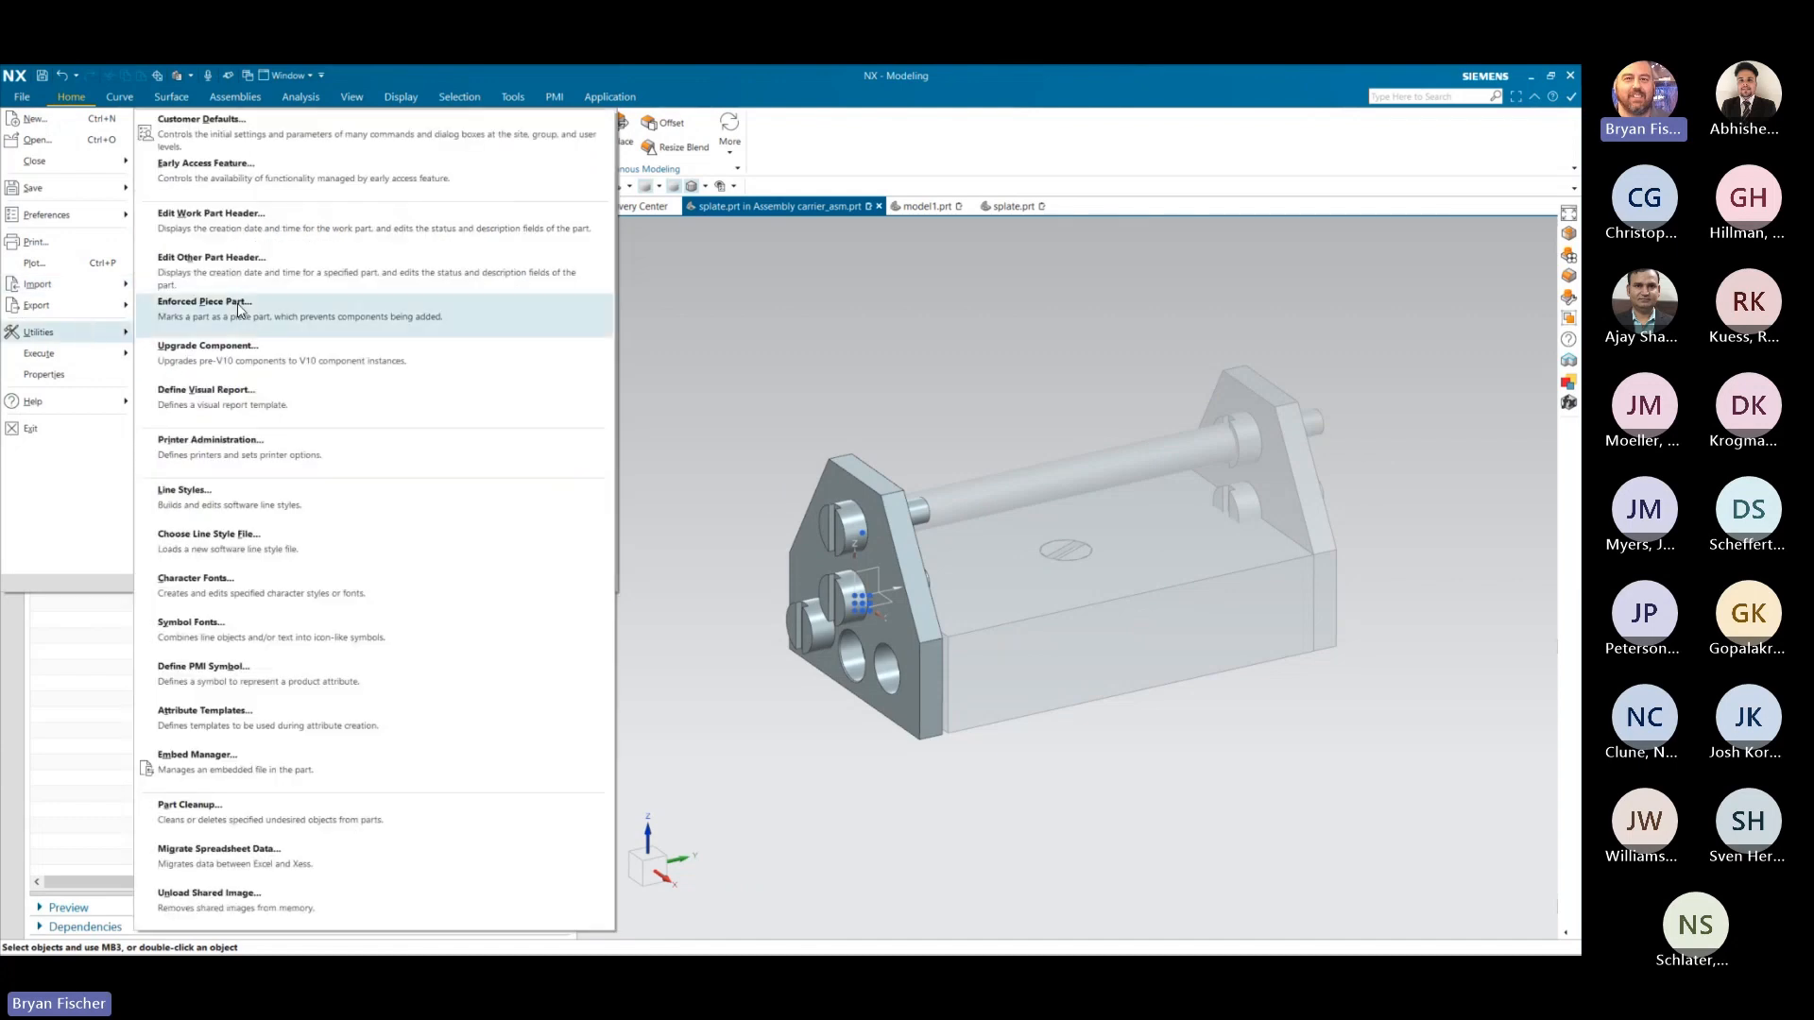
pyautogui.click(424, 186)
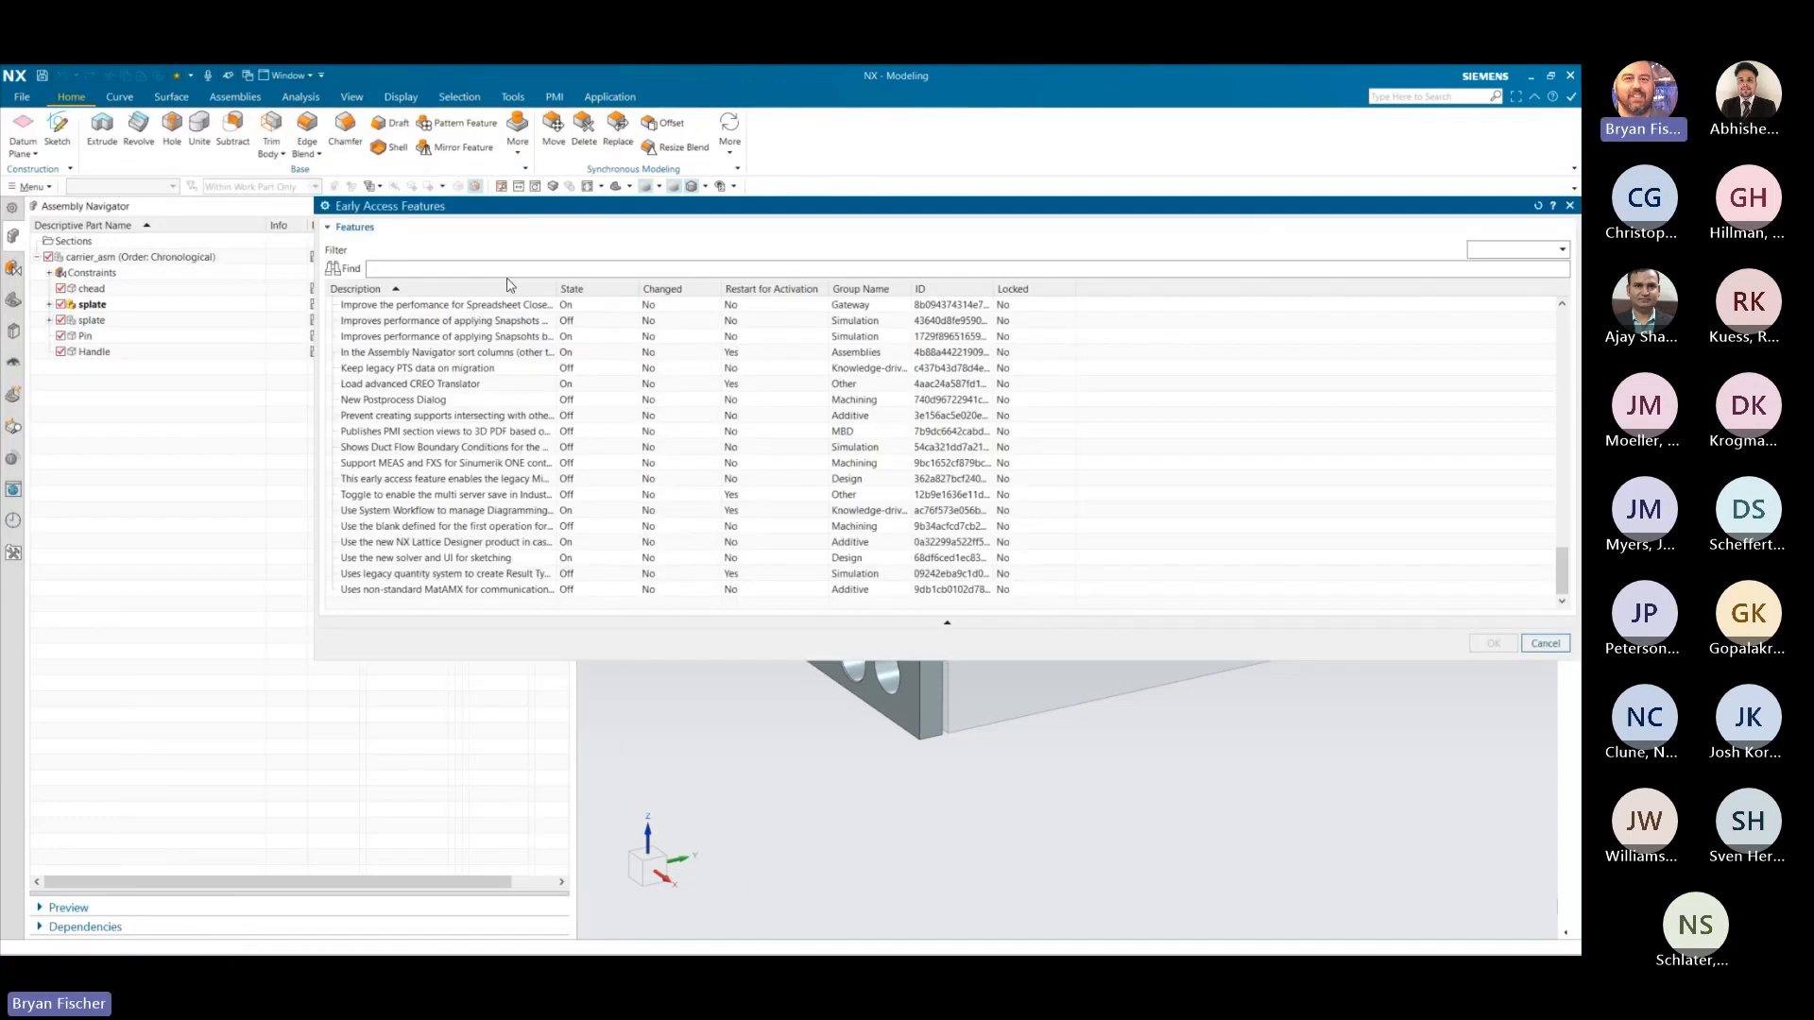
pyautogui.click(448, 269)
pyautogui.write('sketch')
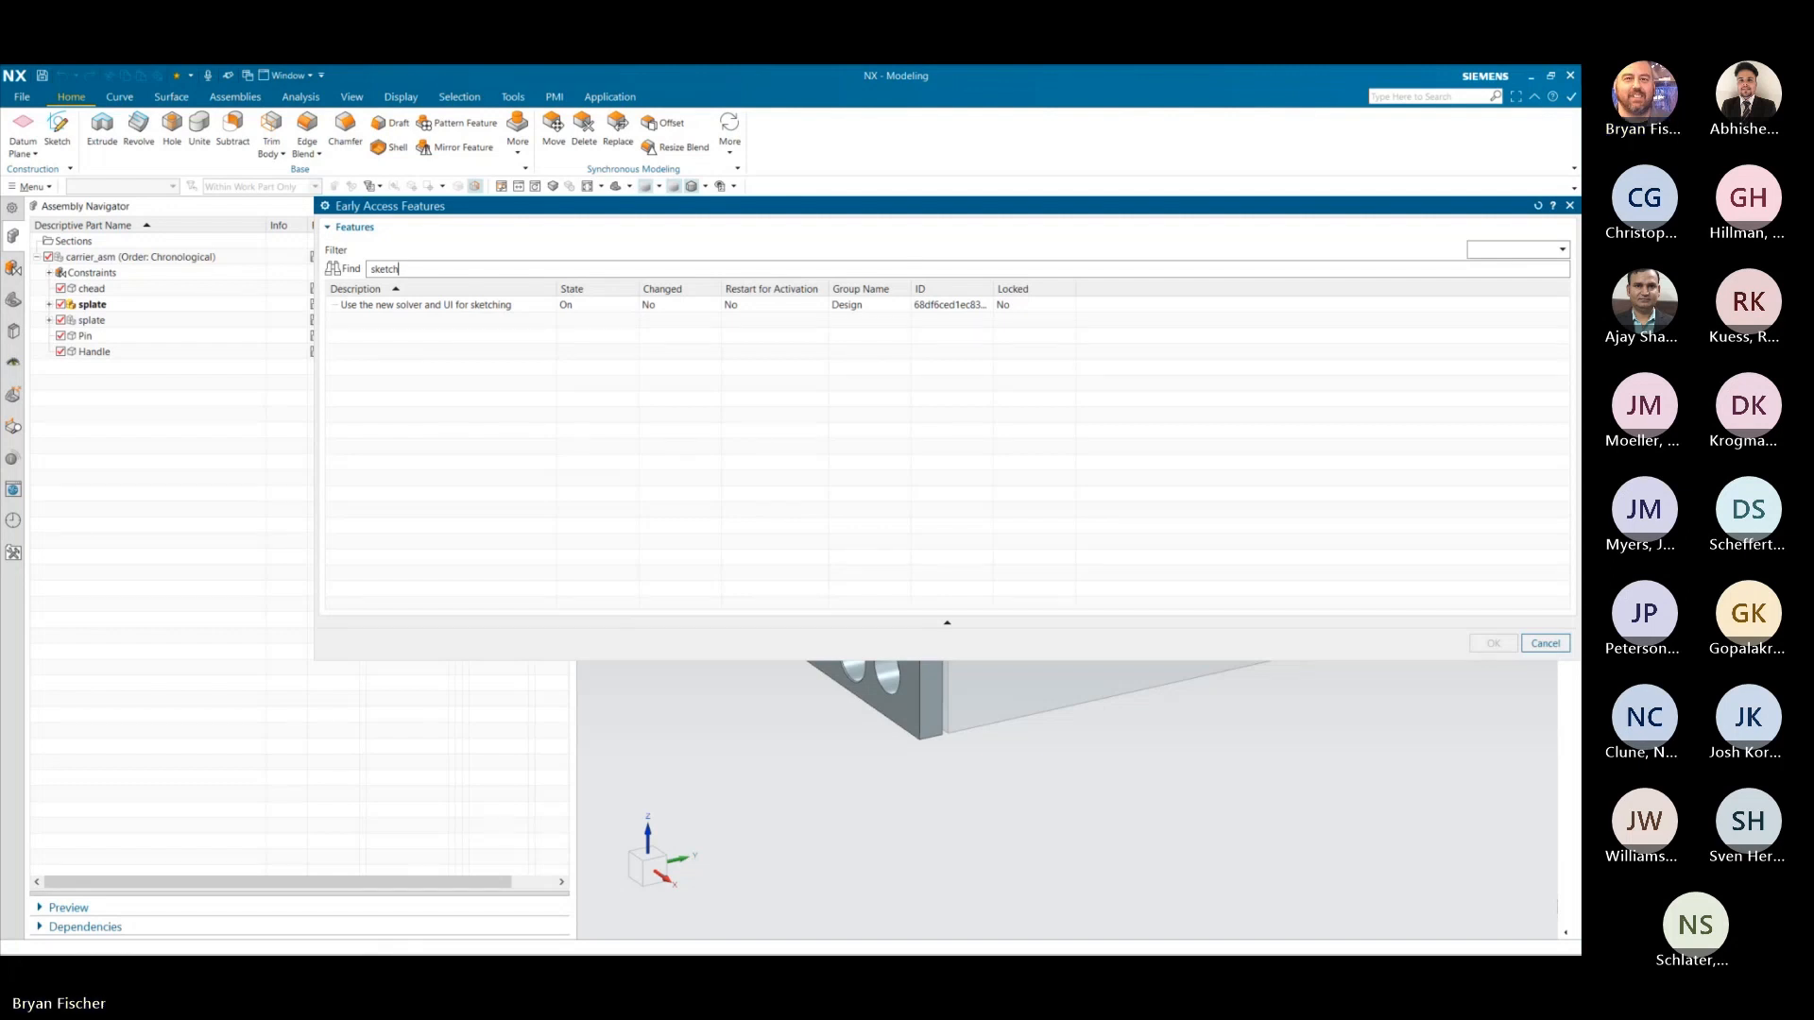
pyautogui.click(1545, 642)
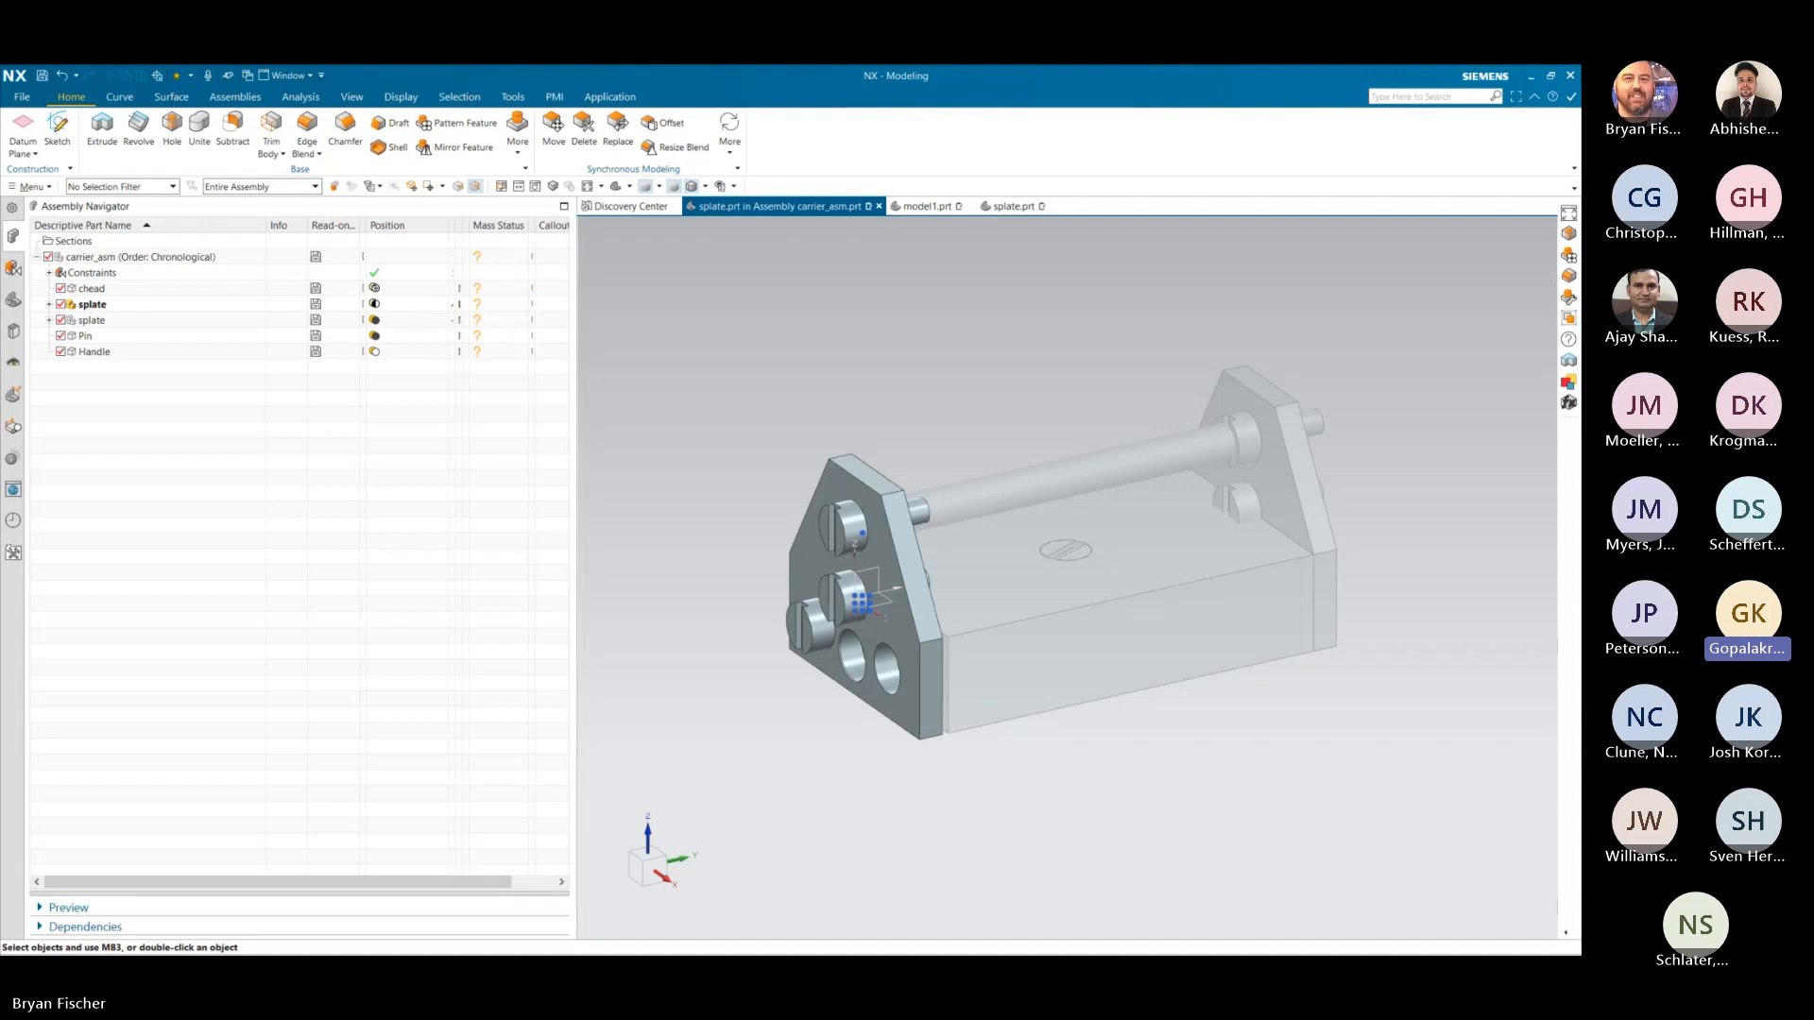
# - Make the top-level carrier_asm assembly the work part and view it from the side and at an angle
pyautogui.click(172, 266)
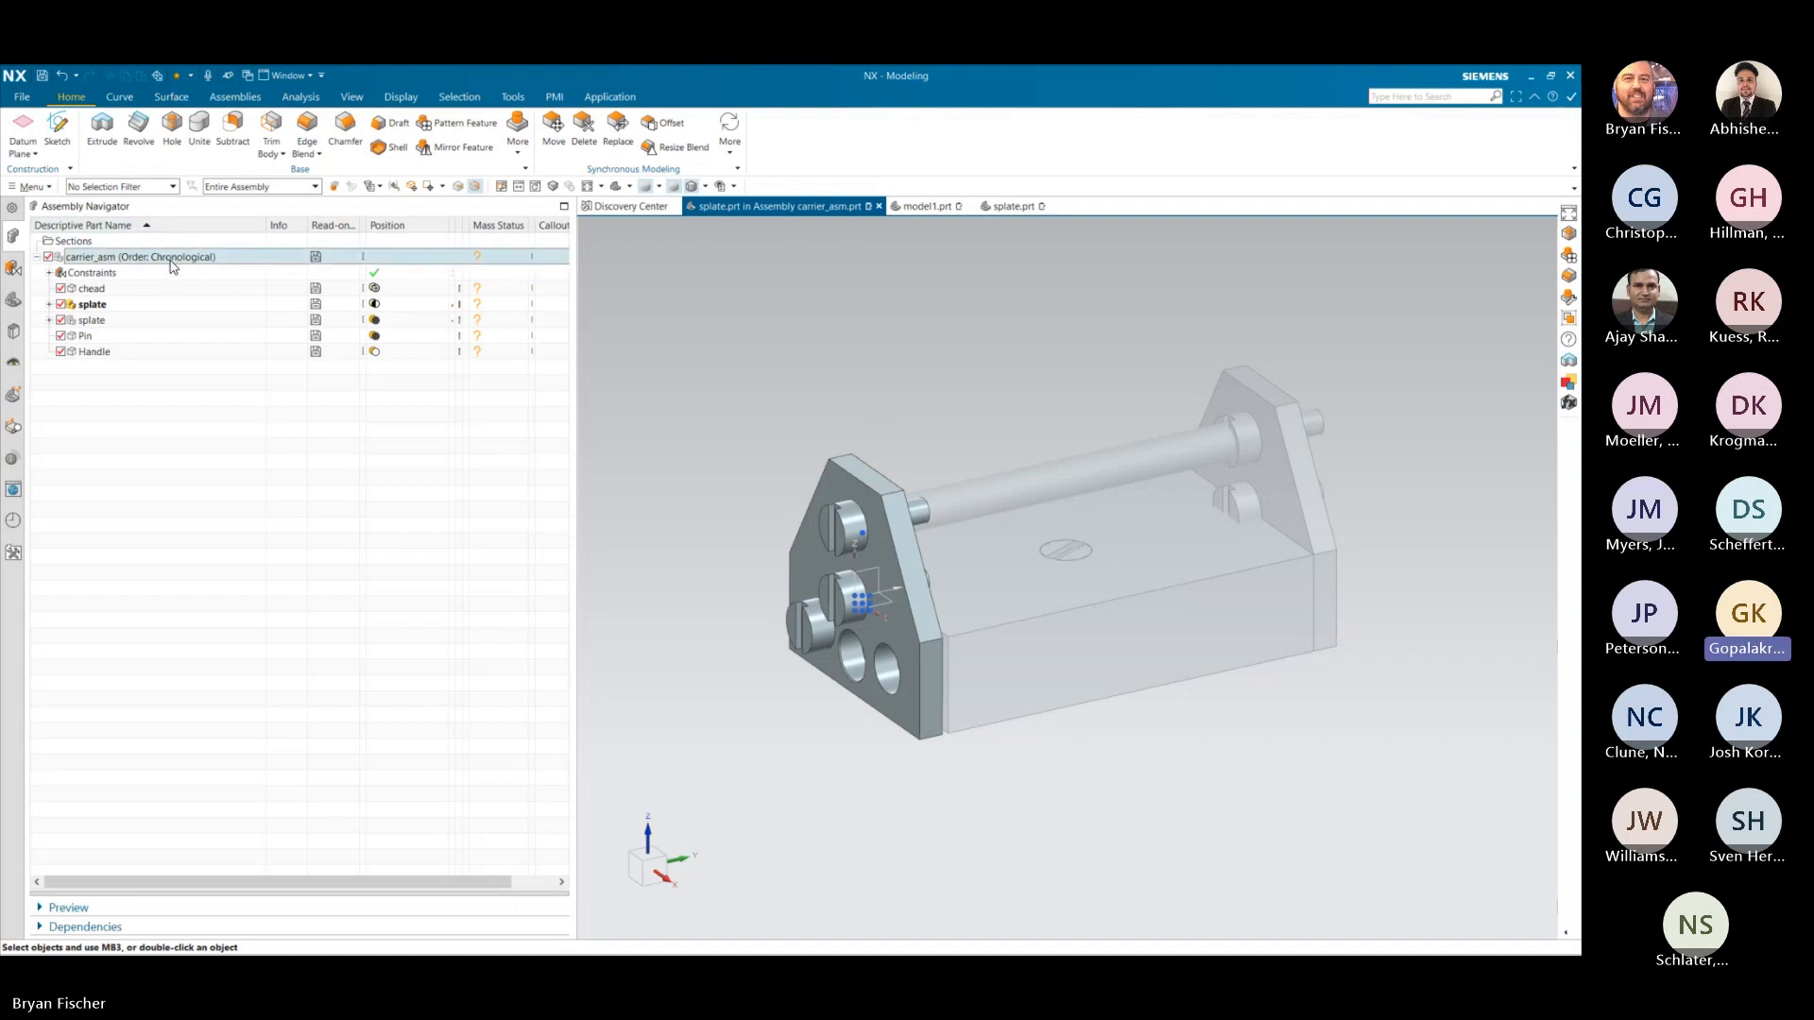
pyautogui.rightClick(173, 267)
pyautogui.click(230, 296)
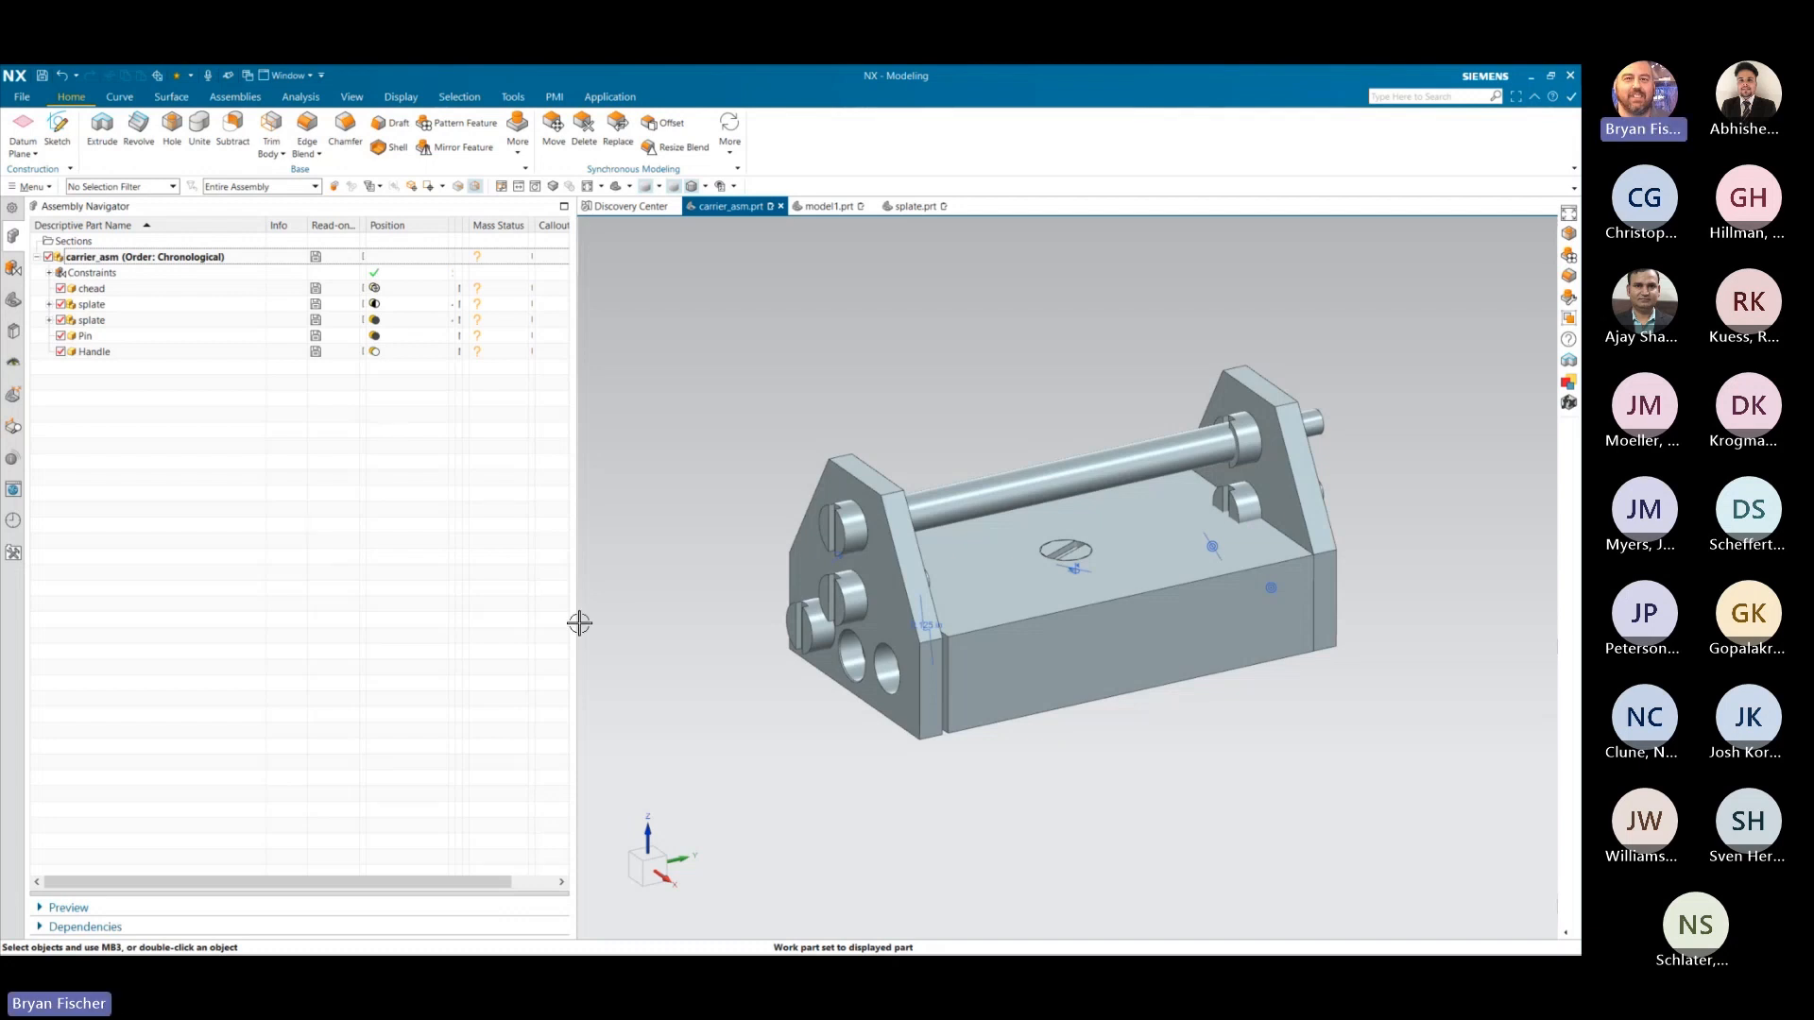
pyautogui.press('F8')
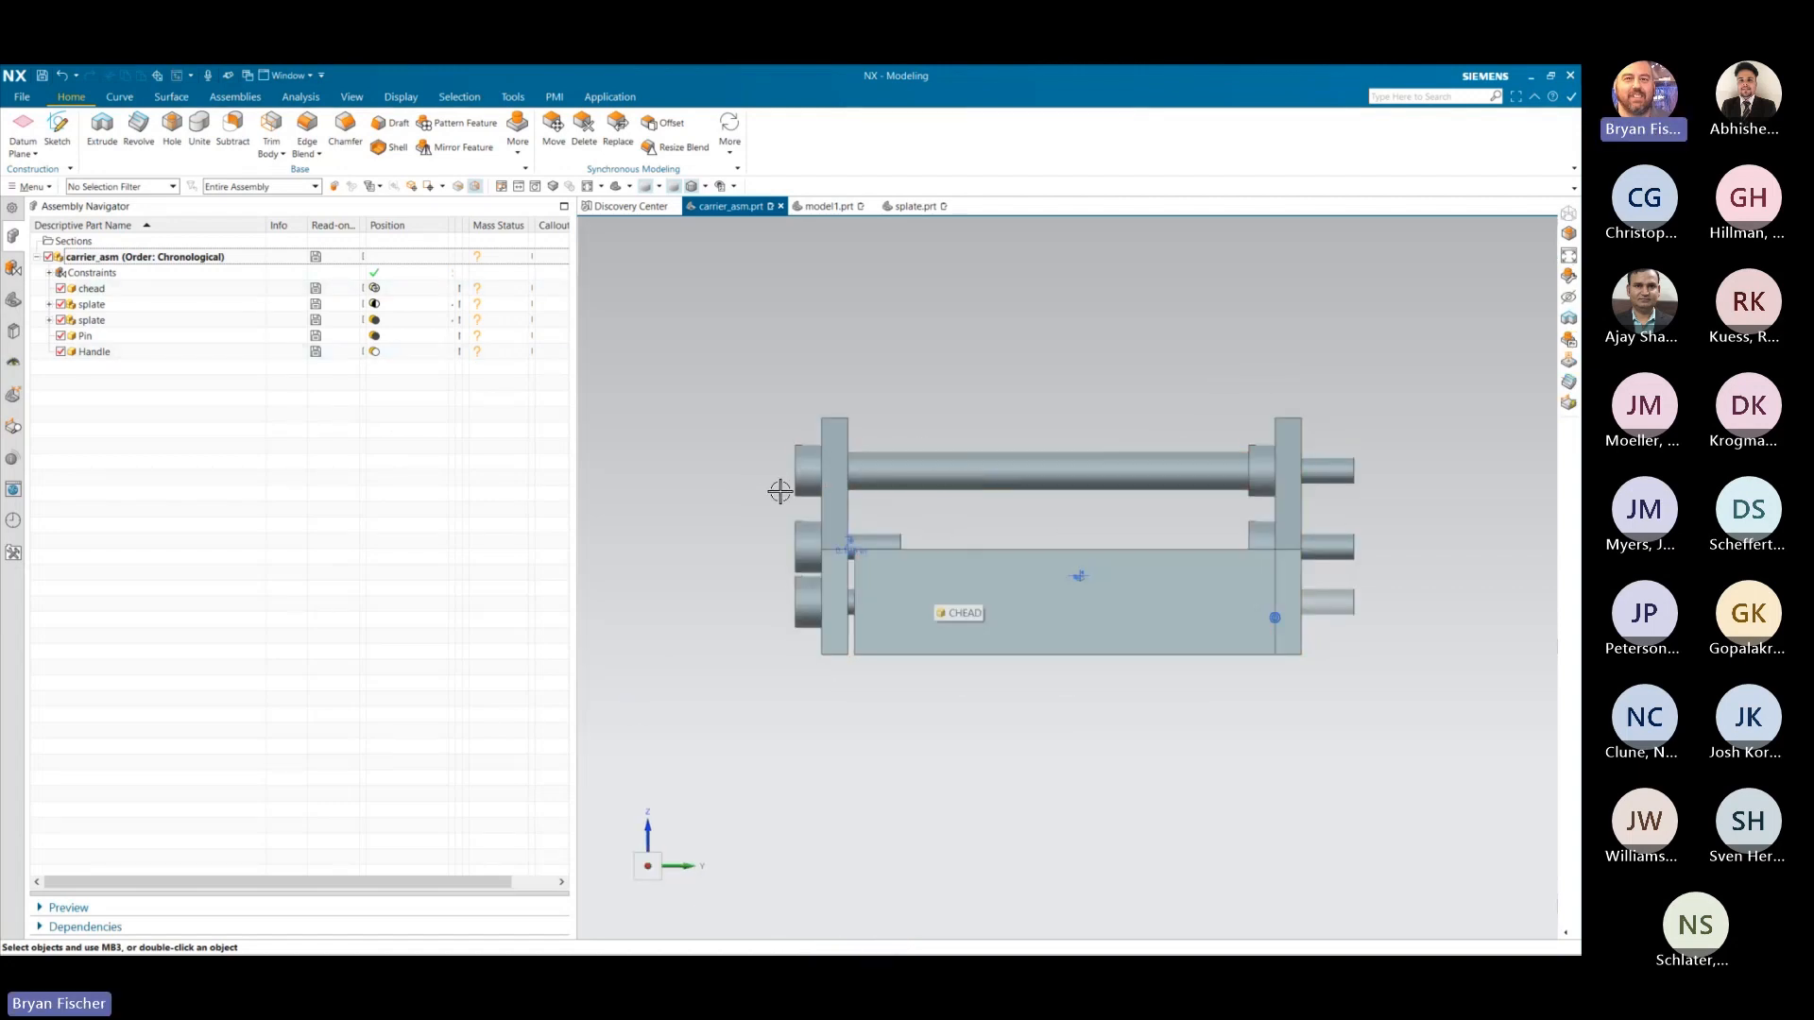
pyautogui.moveTo(983, 514); pyautogui.dragTo(1029, 620, button='middle')
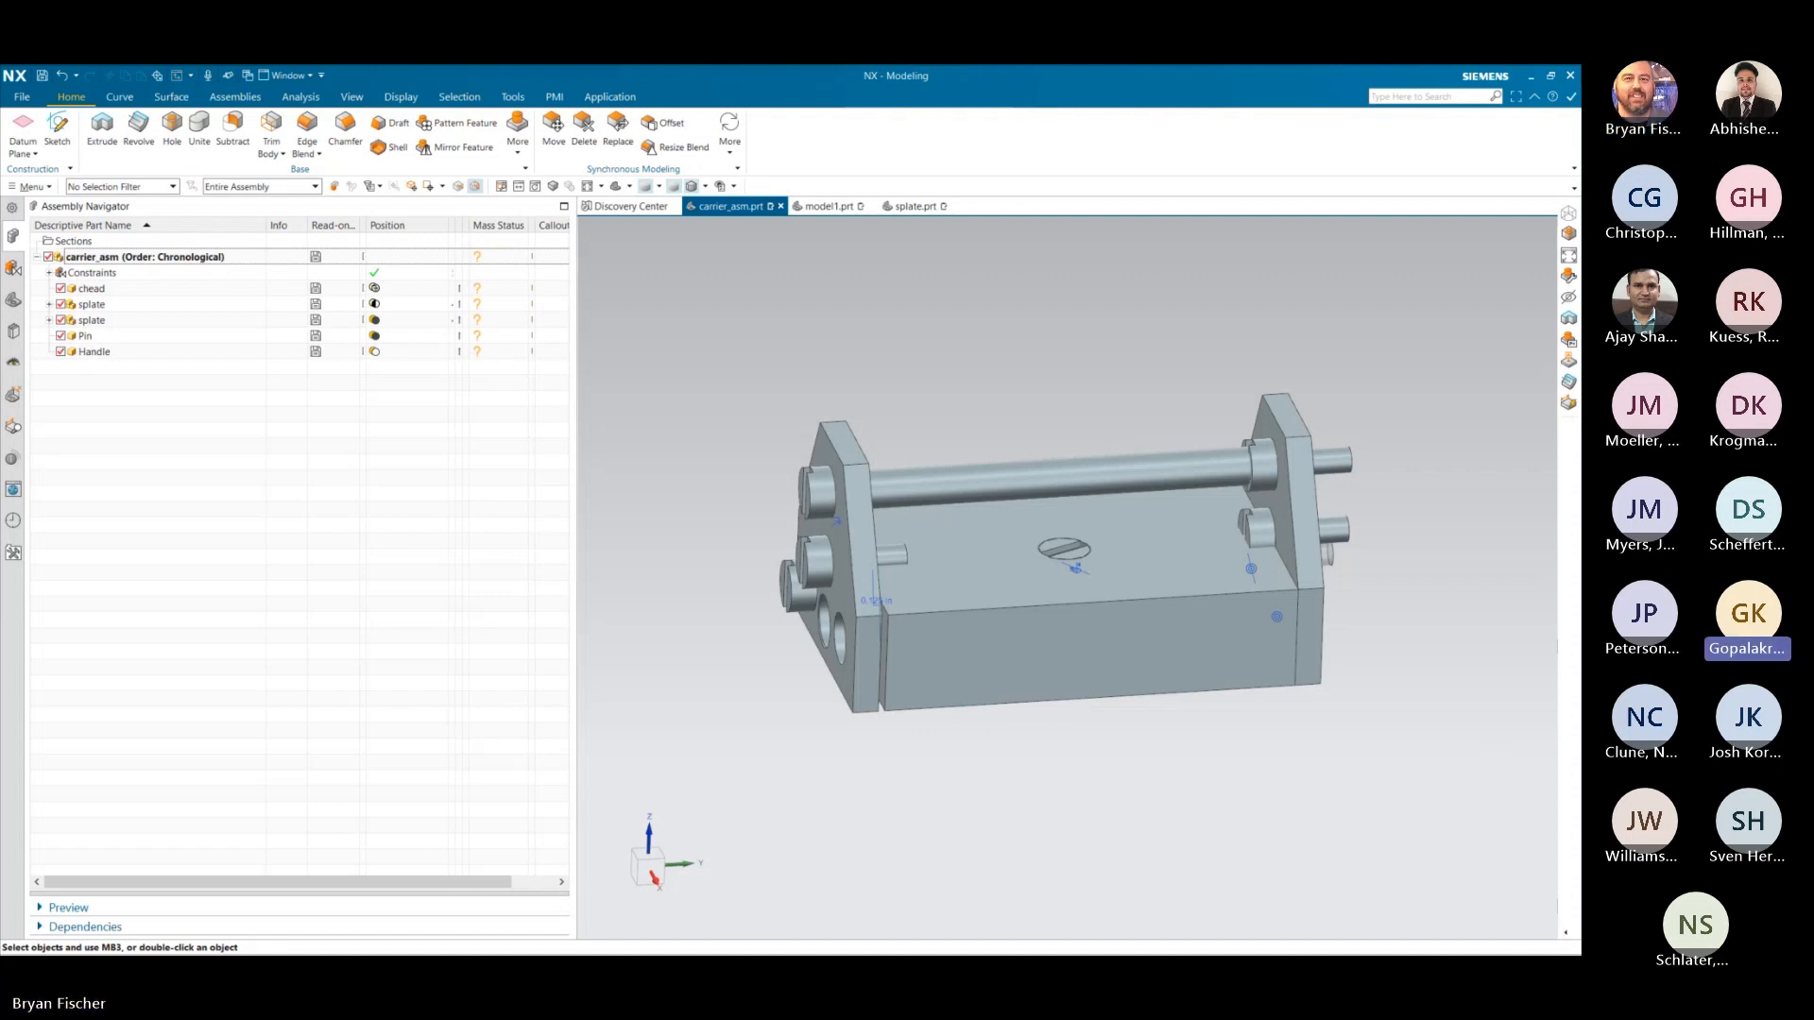
# - Switch to the Q & A slide of the presentation
pyautogui.hotkey('alt', 'Tab')
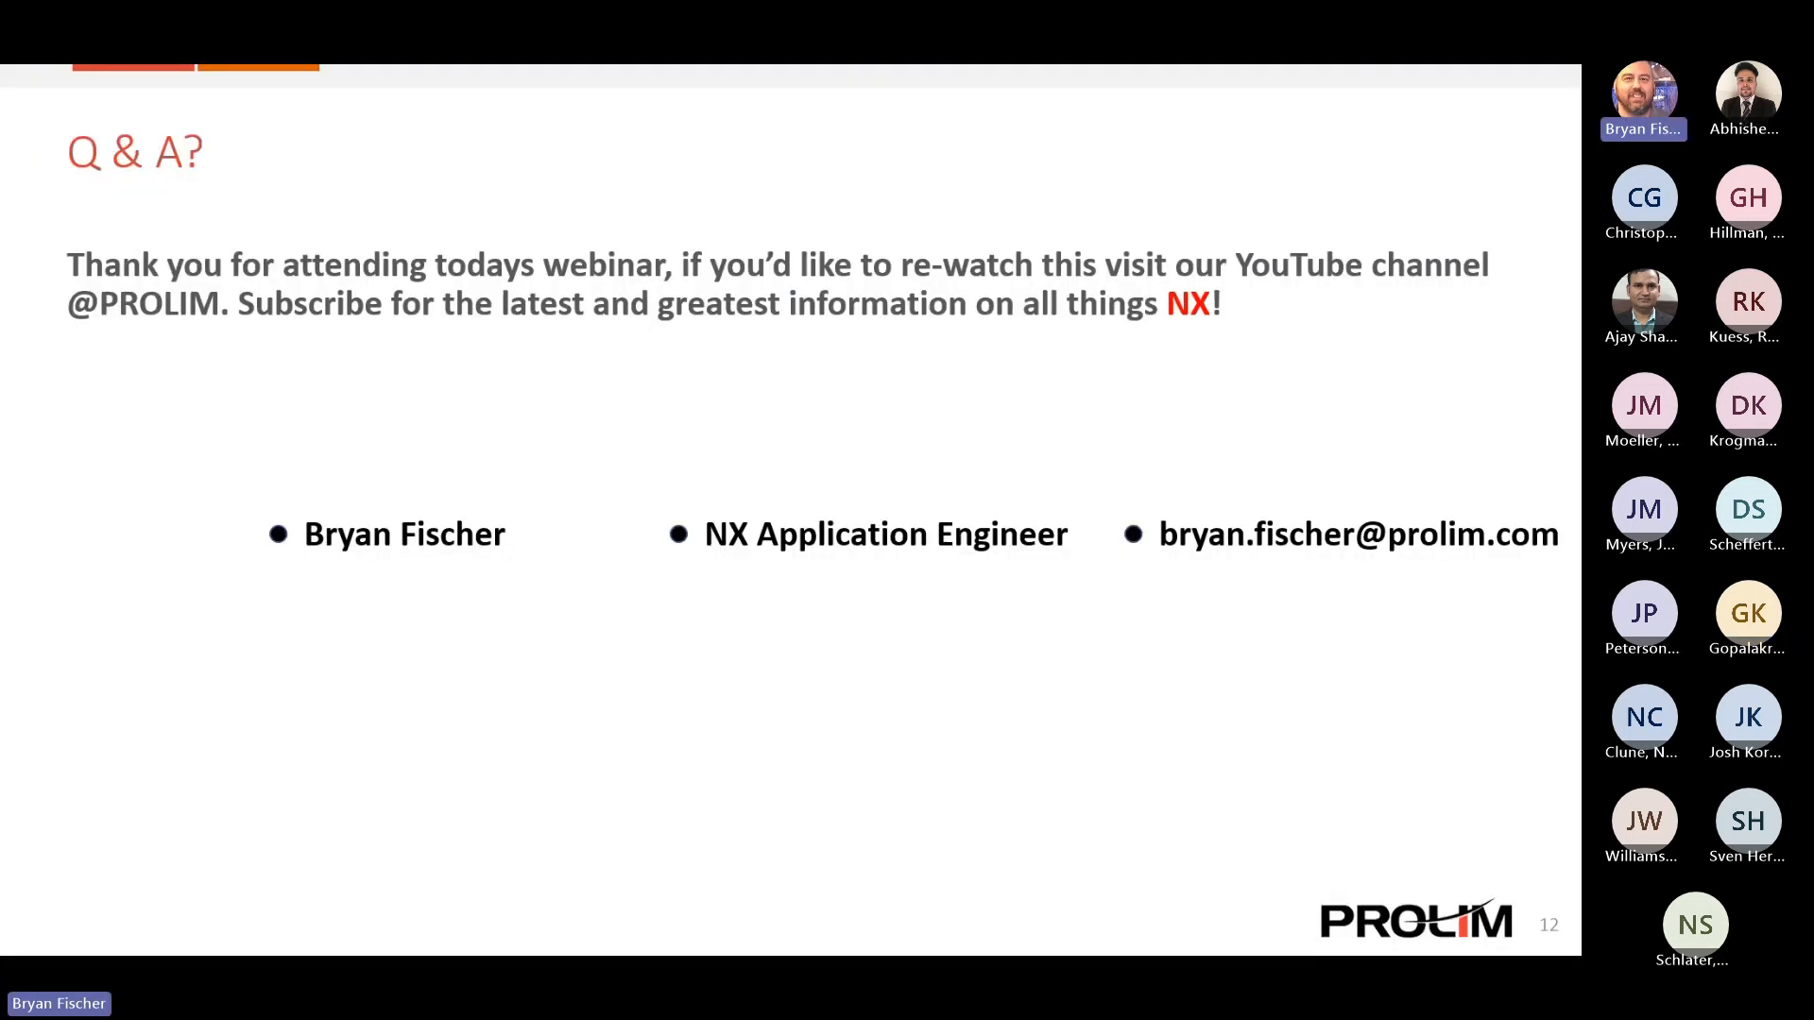